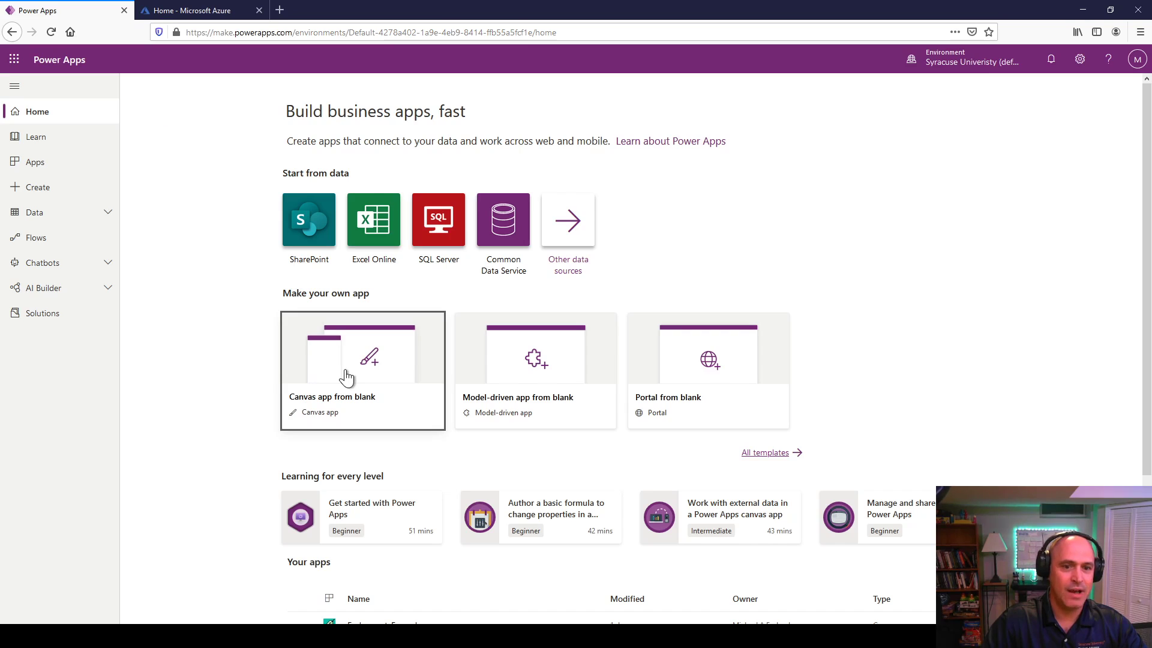
# Step: Create a blank phone-layout canvas app named FudgeMart-Demo
pyautogui.click(347, 377)
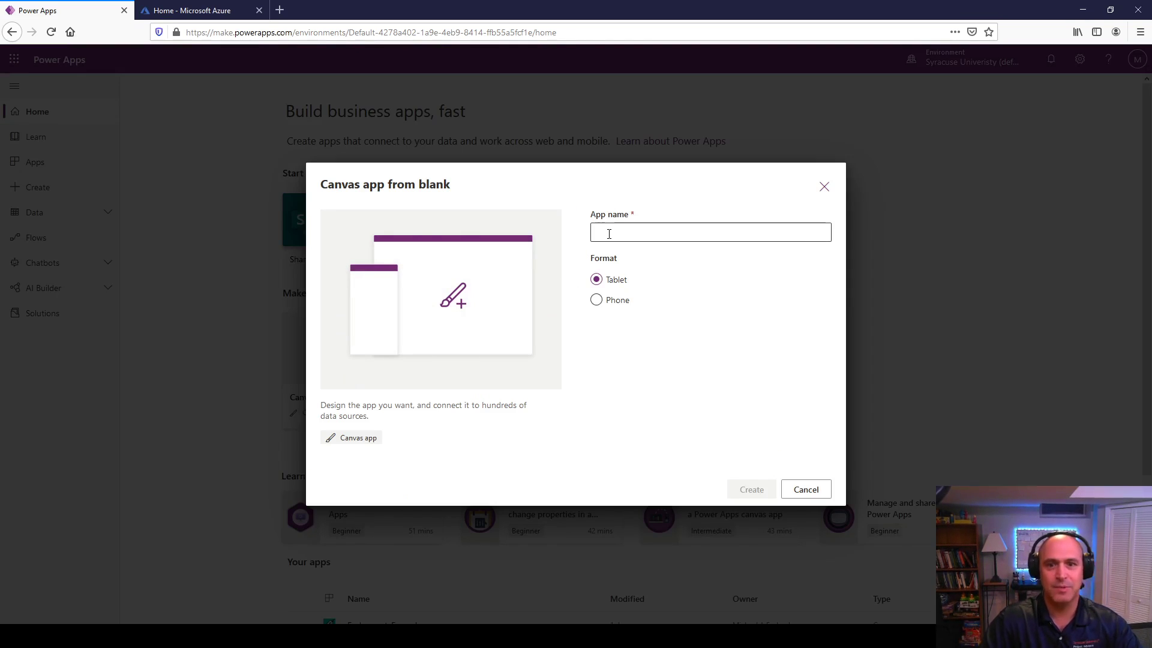
pyautogui.click(600, 300)
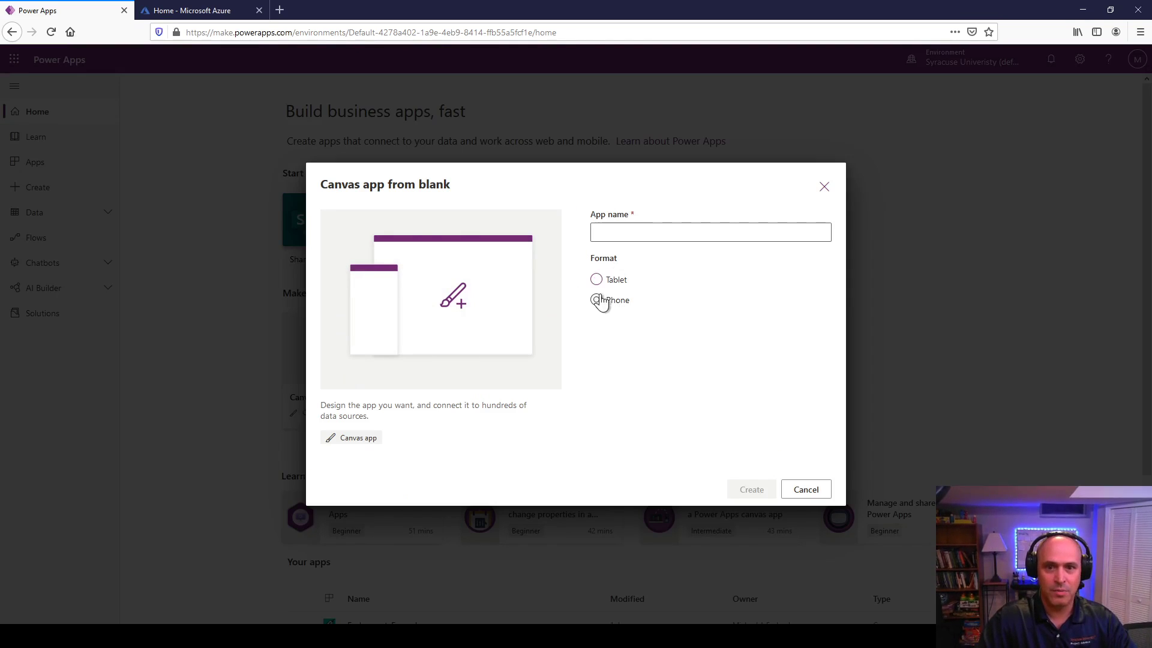
pyautogui.click(618, 227)
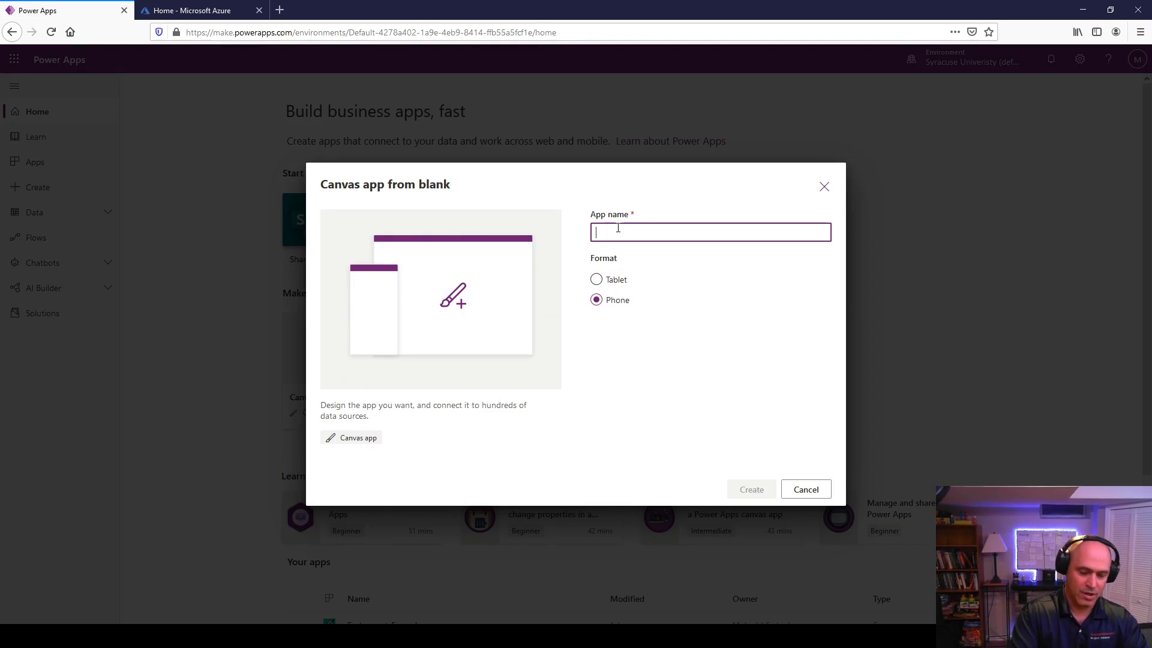
pyautogui.write('Fudge')
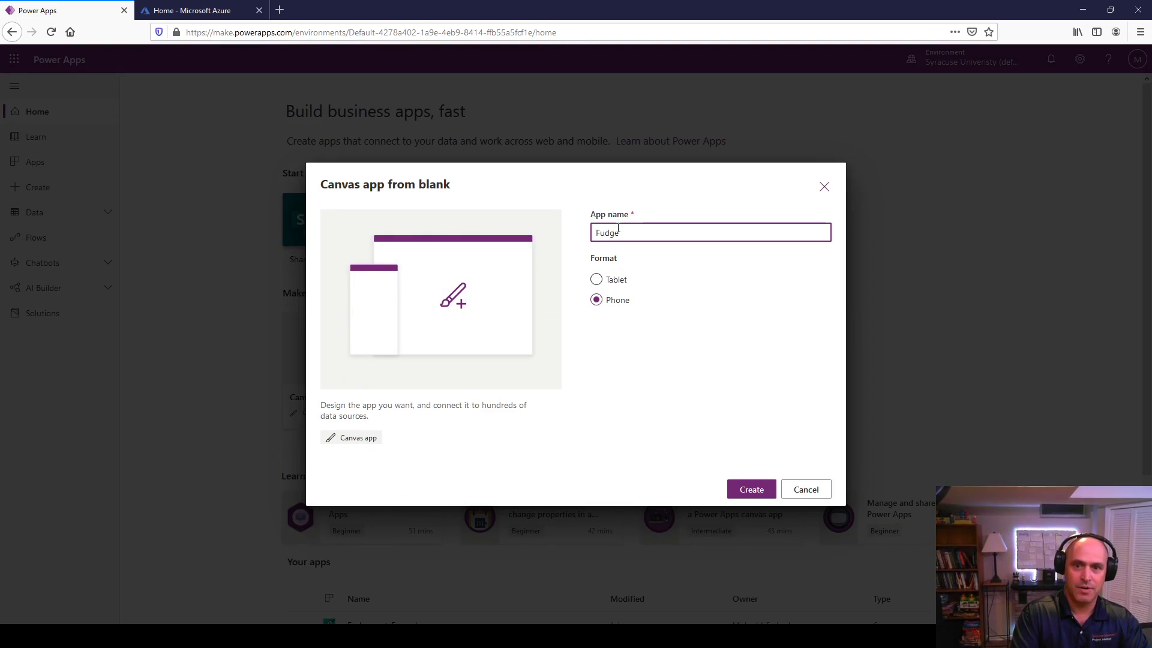
pyautogui.write('Mart')
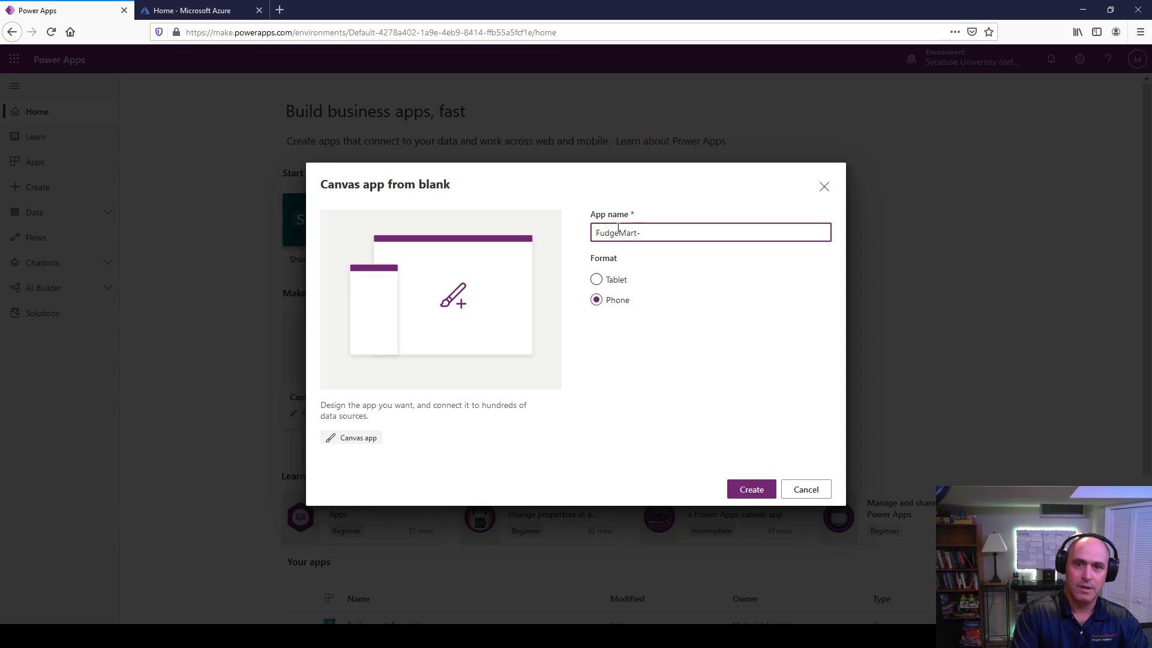
pyautogui.write('-Demo')
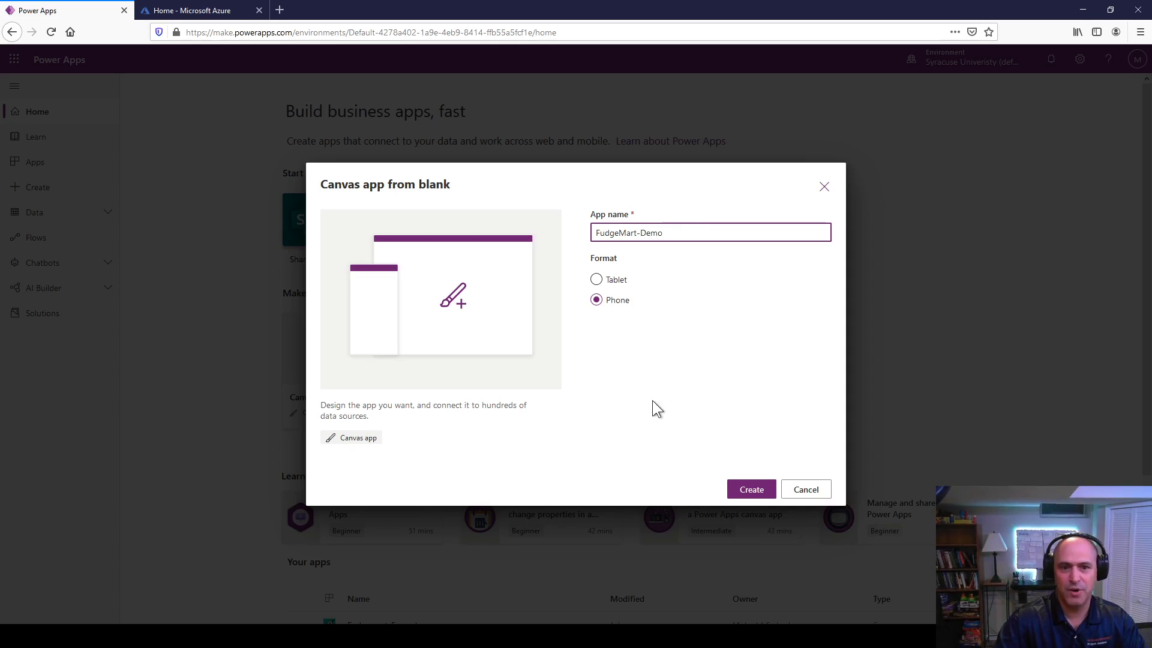
pyautogui.click(744, 490)
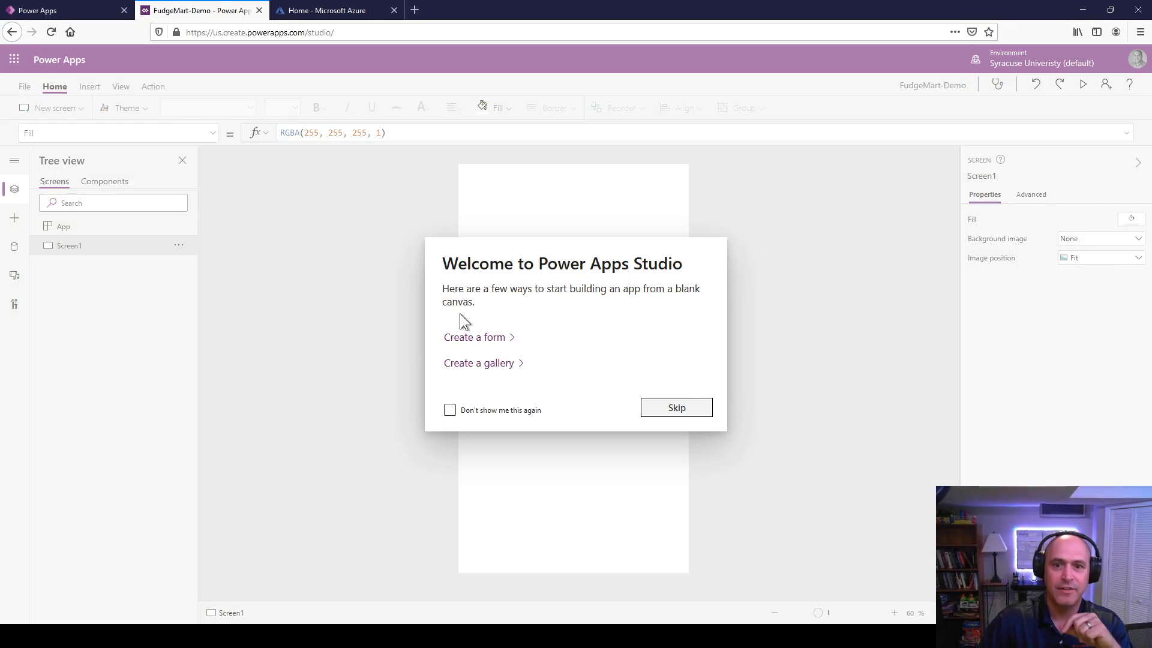
# Step: Turn off the welcome prompt permanently and bring up the App object's advanced properties
pyautogui.click(472, 414)
pyautogui.click(676, 408)
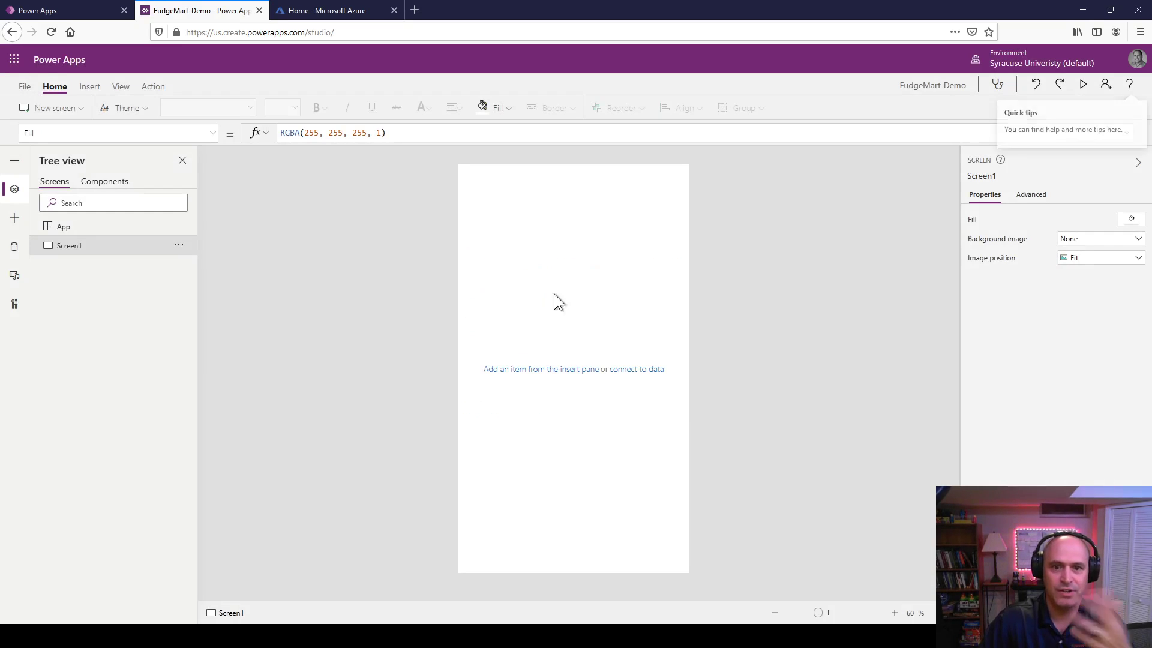
pyautogui.click(65, 227)
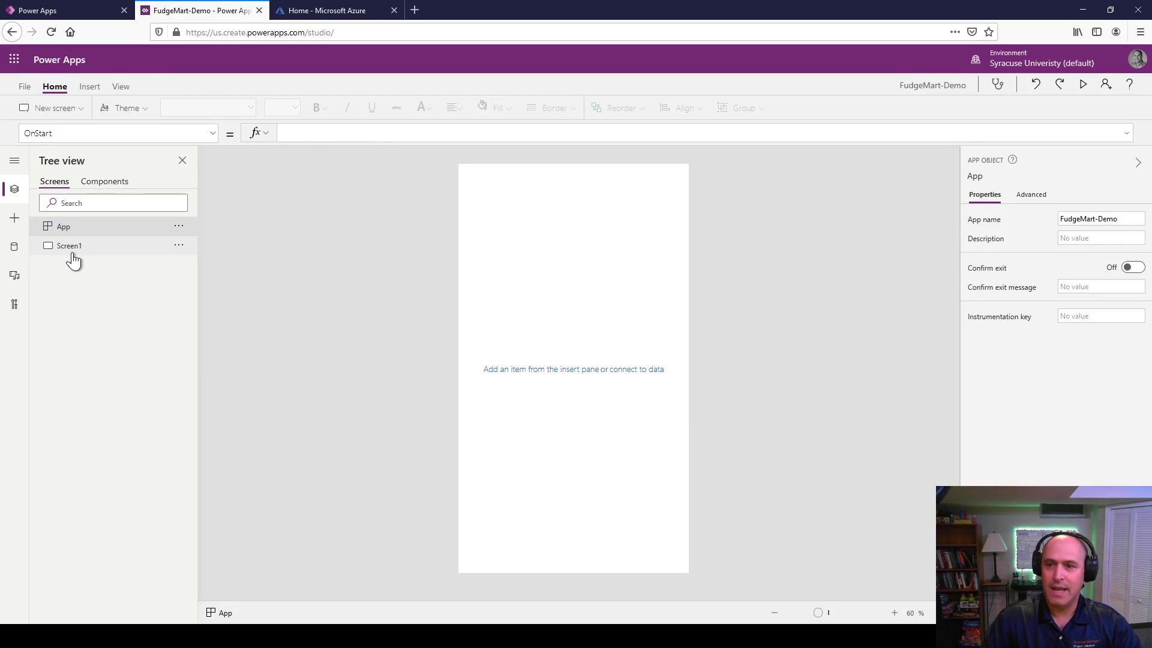
pyautogui.click(61, 248)
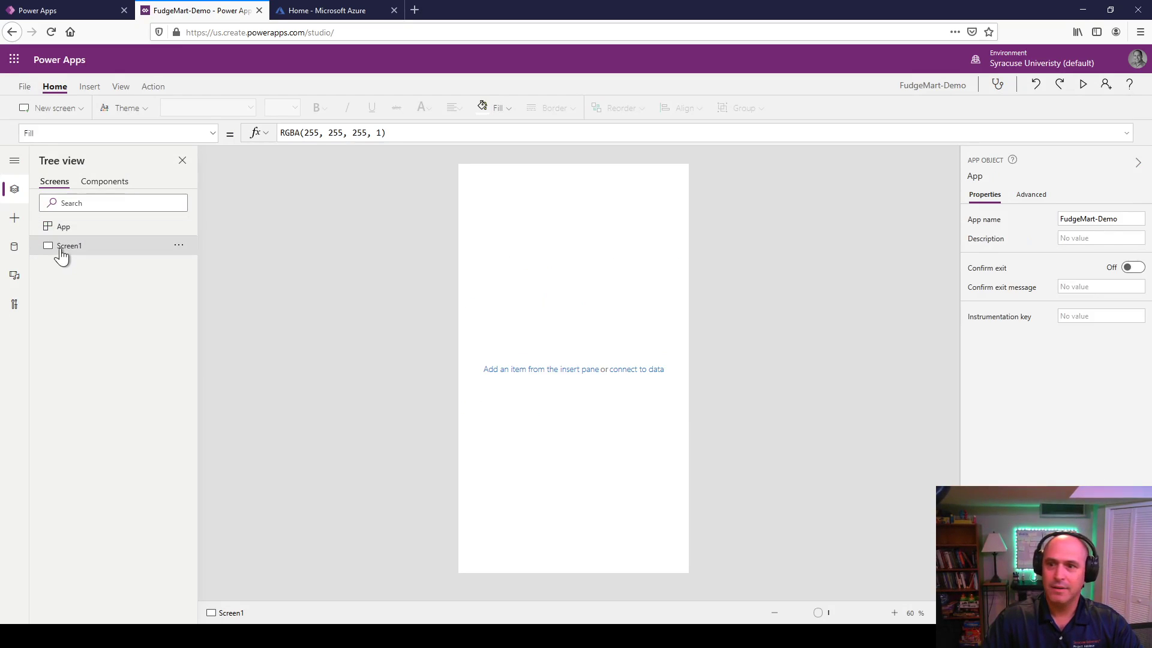
pyautogui.click(58, 227)
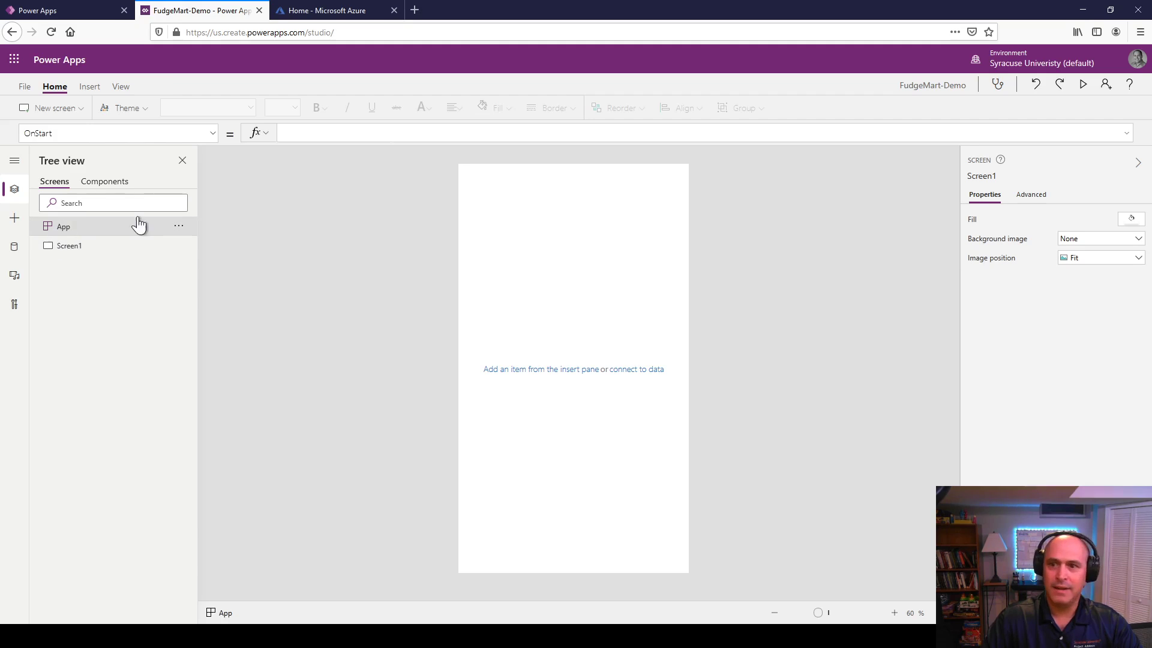
pyautogui.click(1019, 197)
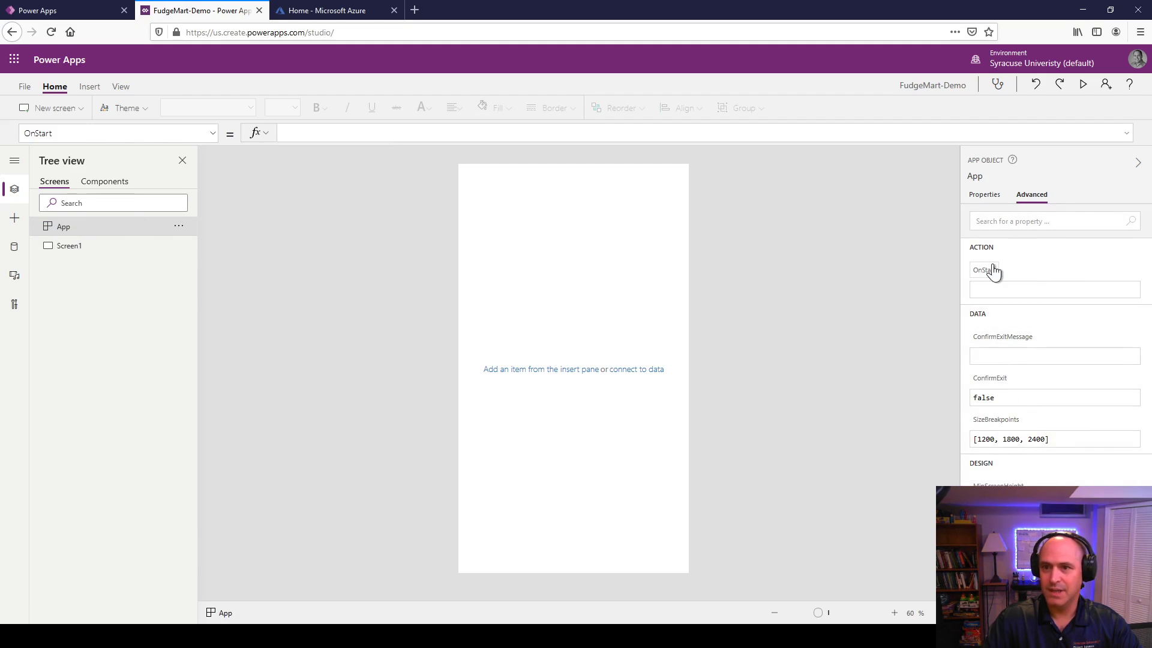
# Step: Set the App's OnStart formula to Navigate(Screen1)
pyautogui.click(997, 292)
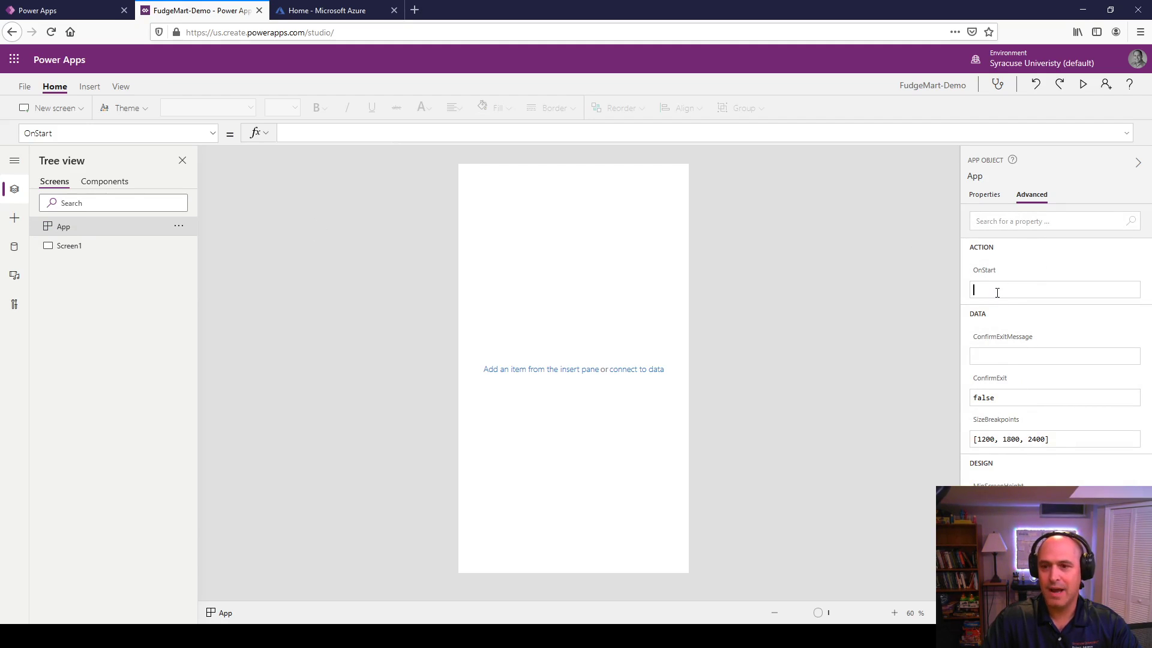
pyautogui.write('Na')
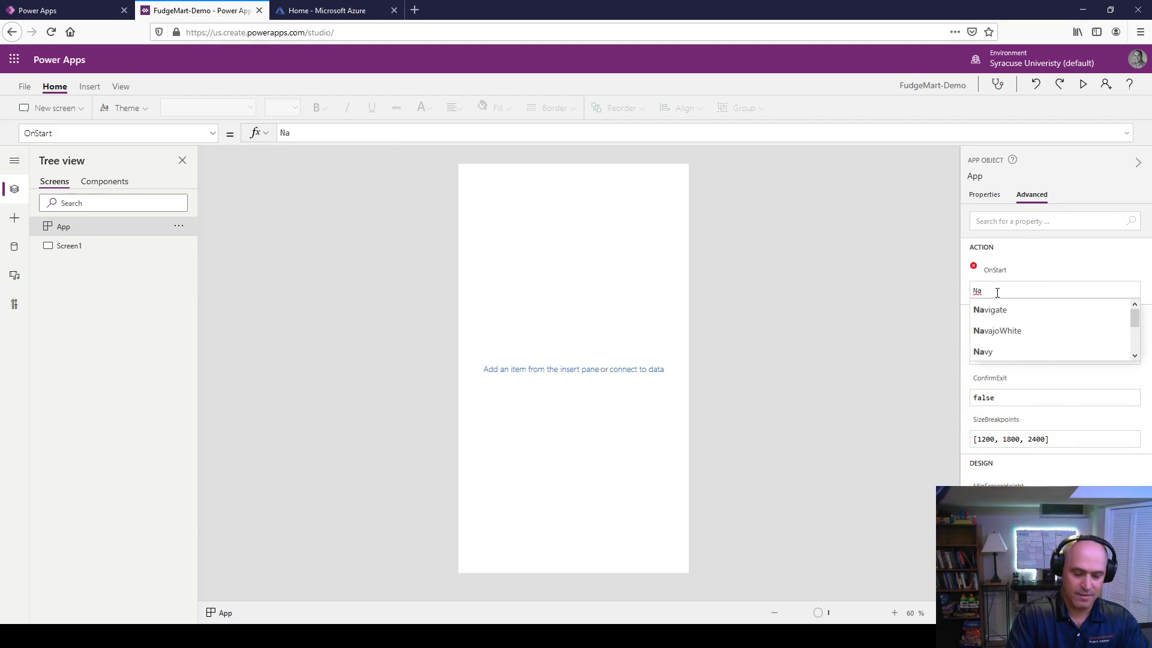
pyautogui.write('vigate(')
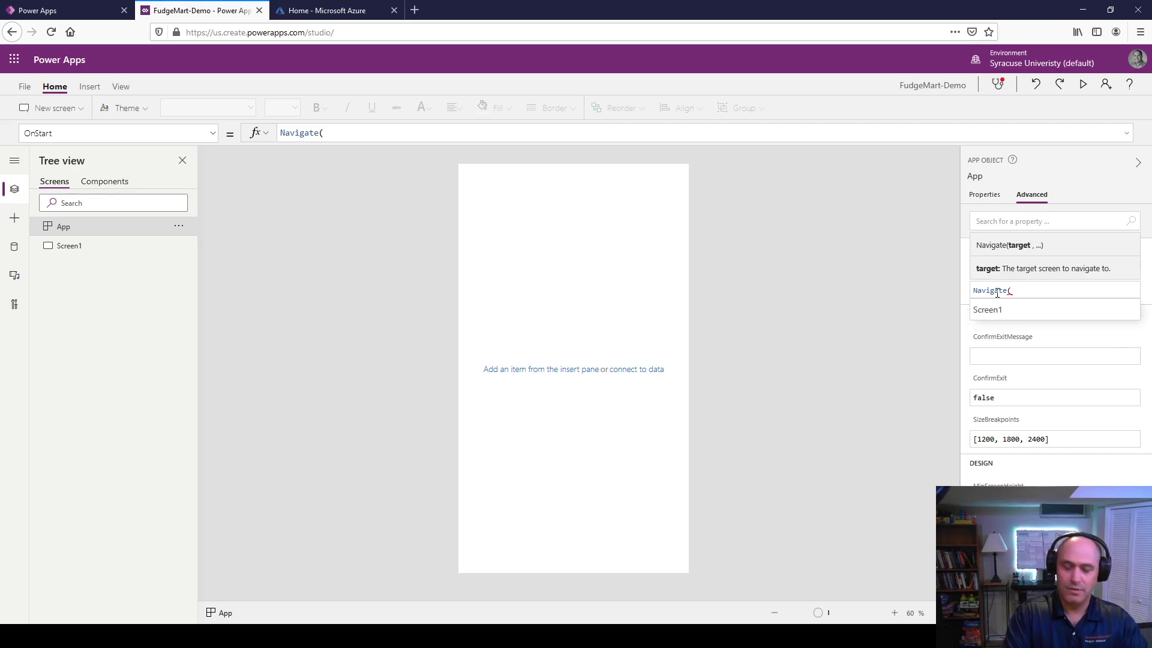
pyautogui.write('S')
pyautogui.press('Tab')
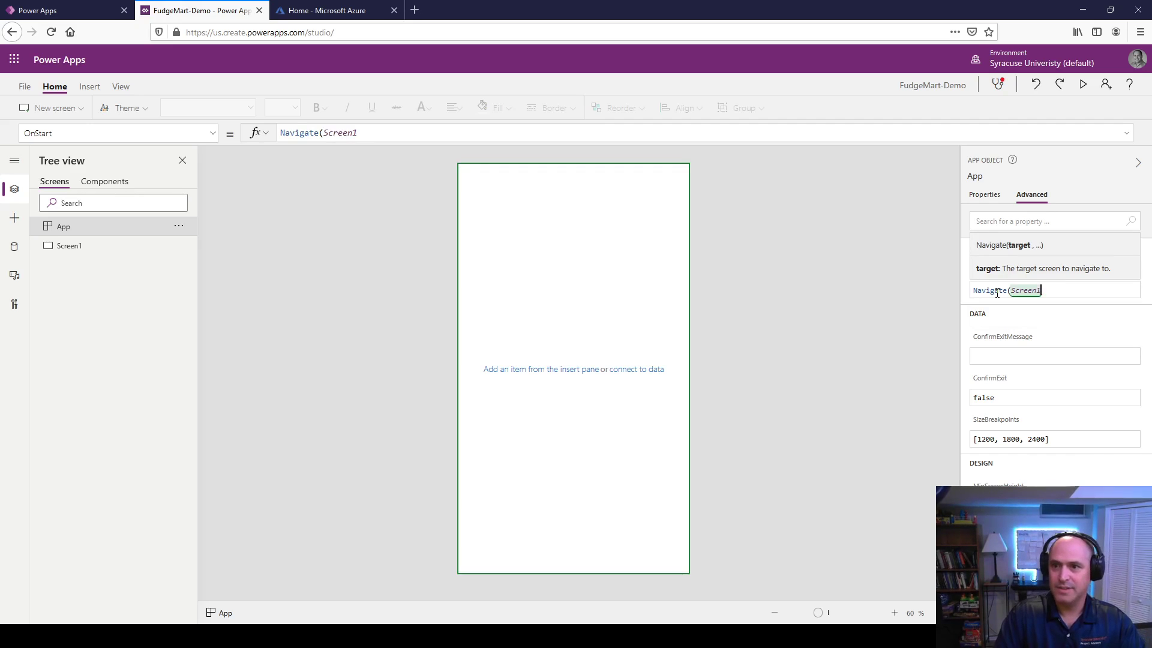
pyautogui.click(884, 352)
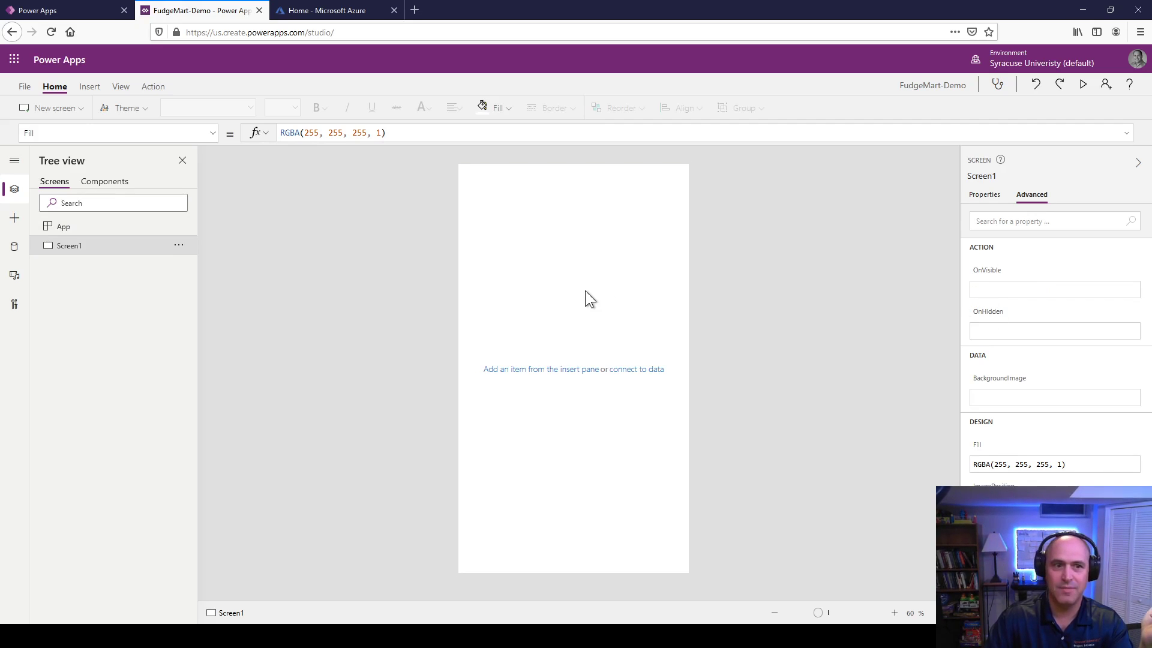
pyautogui.click(93, 231)
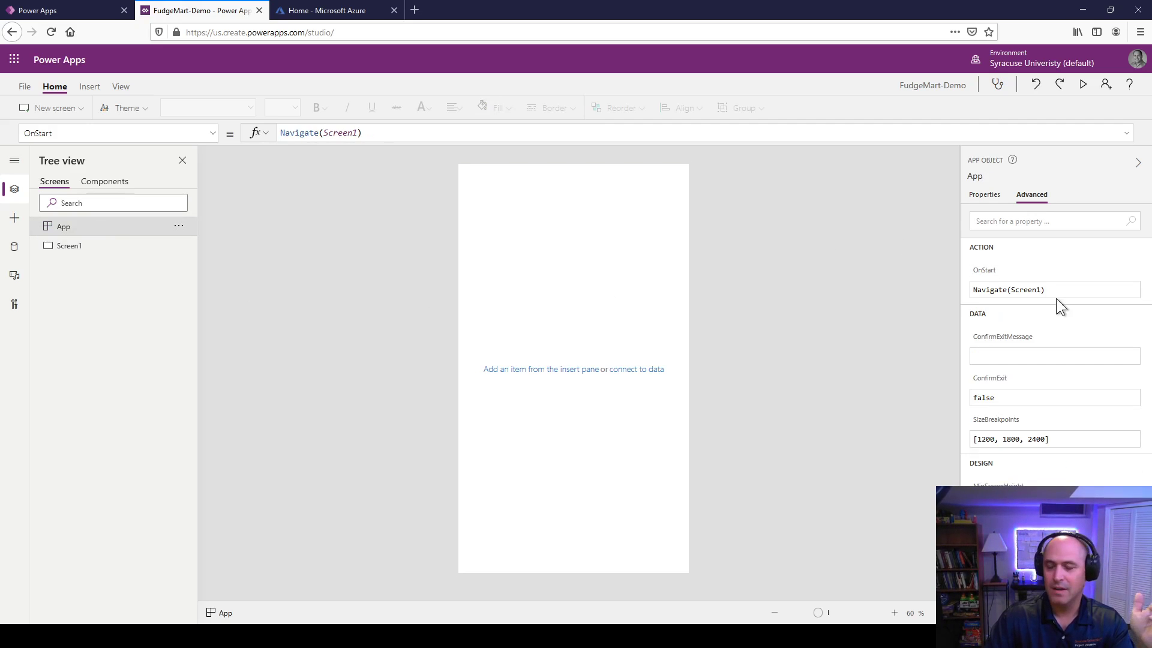
# Step: Rename Screen1 to ScreenMainMenu in the Tree view
pyautogui.rightClick(71, 250)
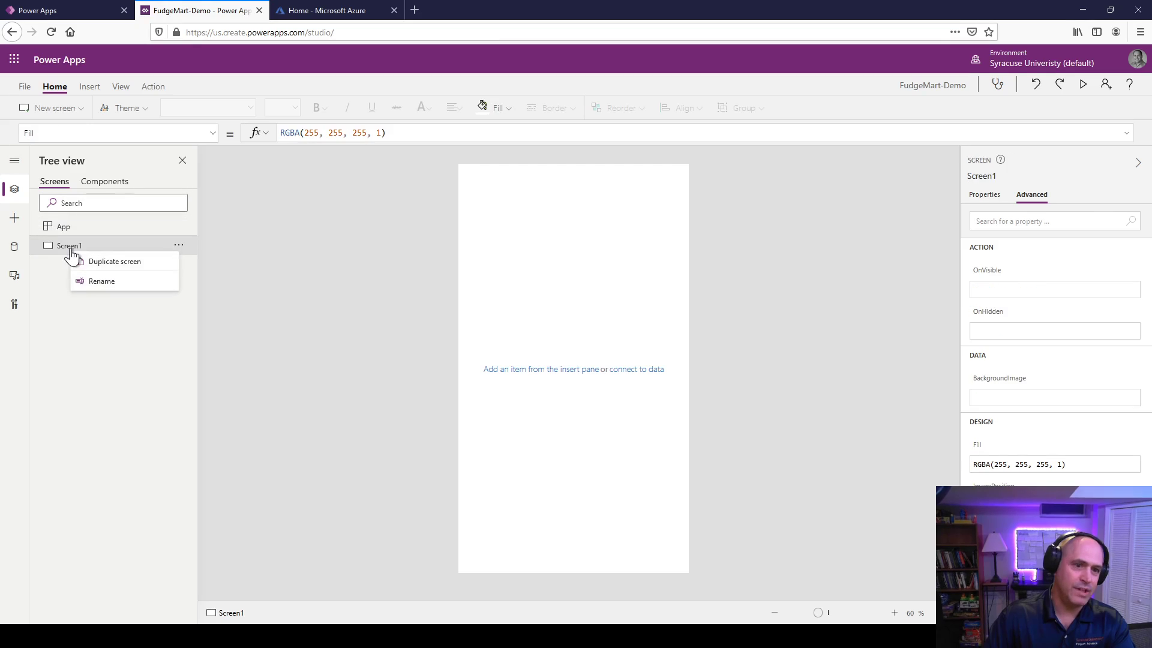
pyautogui.click(116, 284)
pyautogui.press('Home')
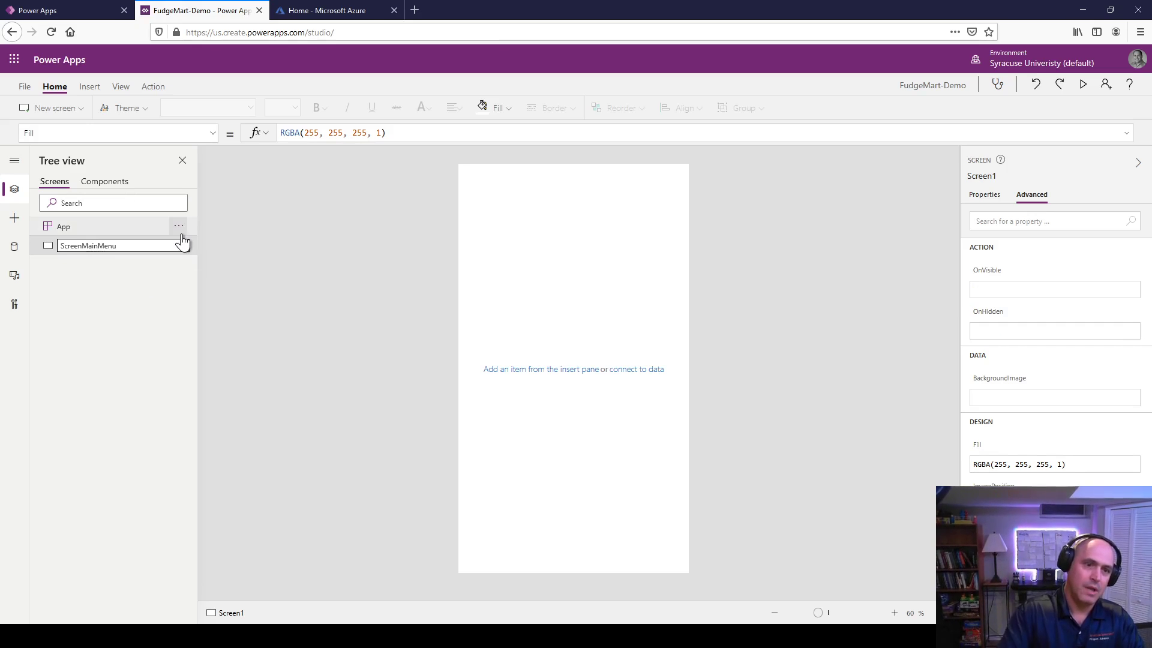
pyautogui.write('MainMenu')
pyautogui.press('Return')
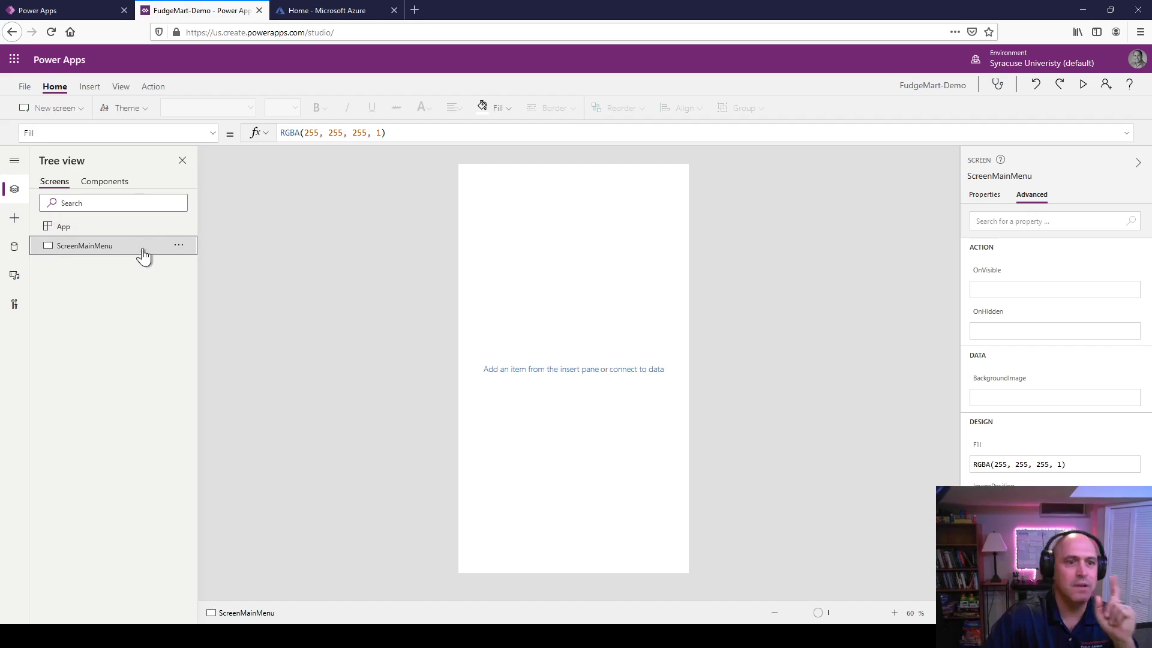
# Step: Confirm the App's OnStart formula now reads Navigate(ScreenMainMenu)
pyautogui.click(103, 228)
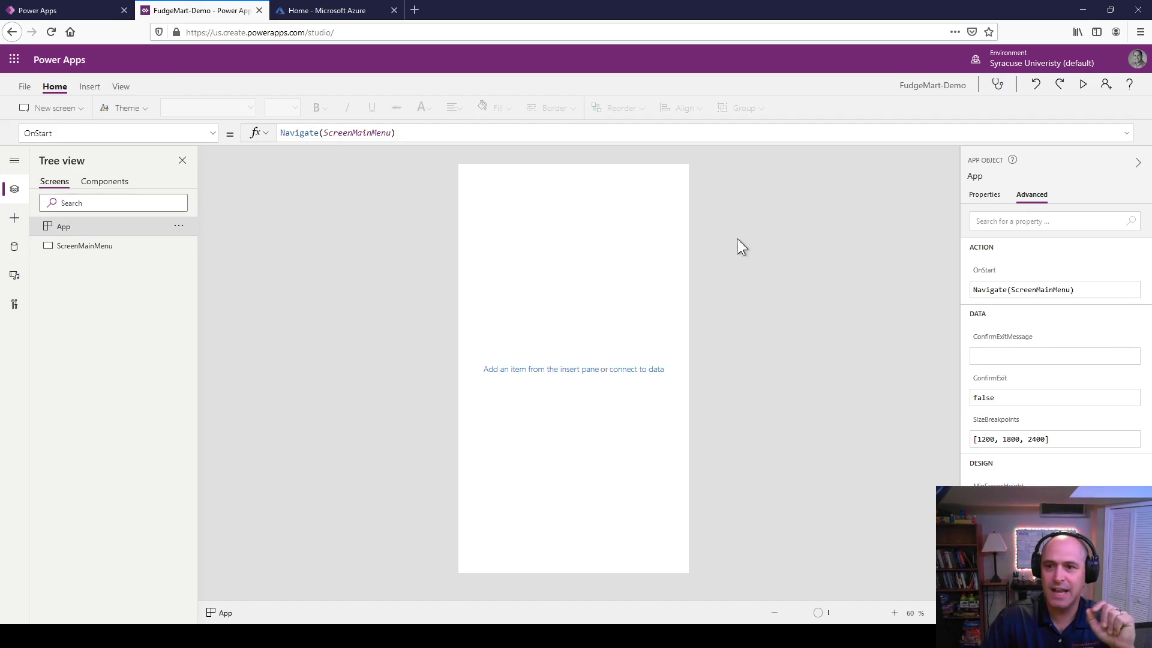
pyautogui.click(62, 245)
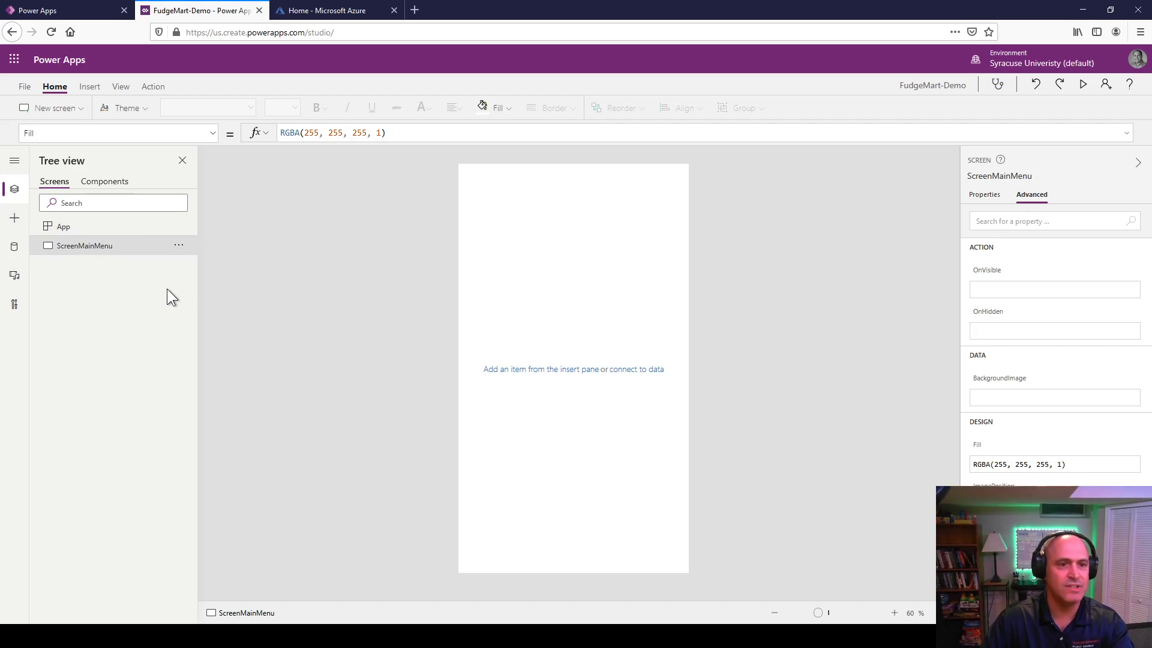
pyautogui.click(104, 228)
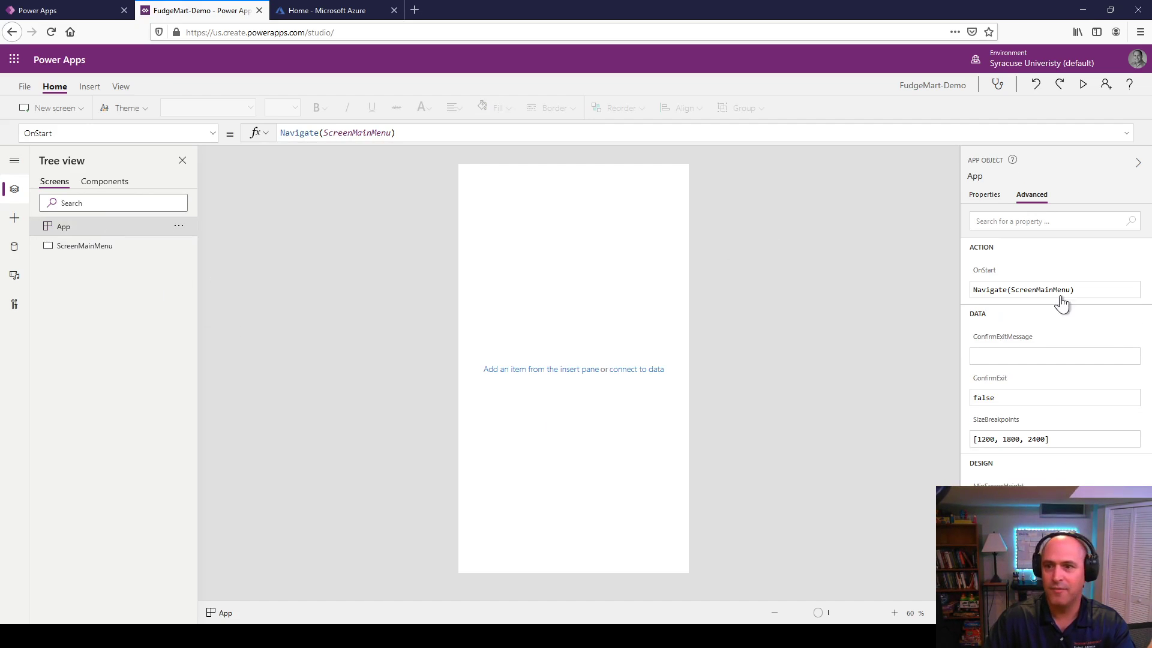
pyautogui.click(1097, 289)
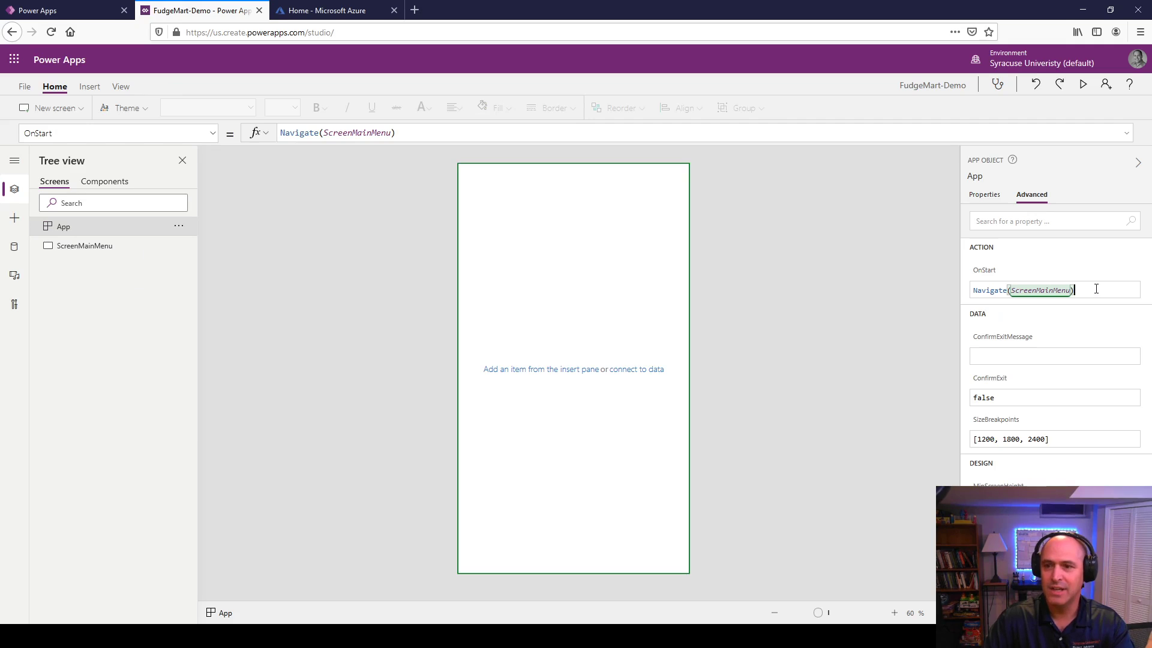
pyautogui.click(806, 268)
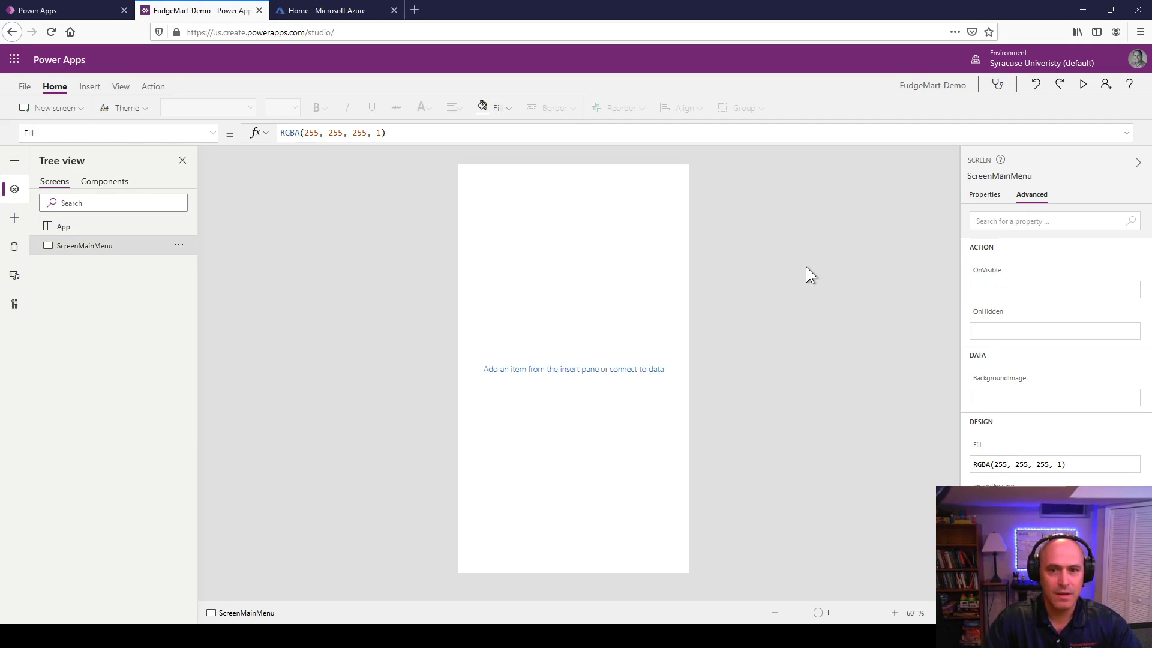
pyautogui.click(1084, 87)
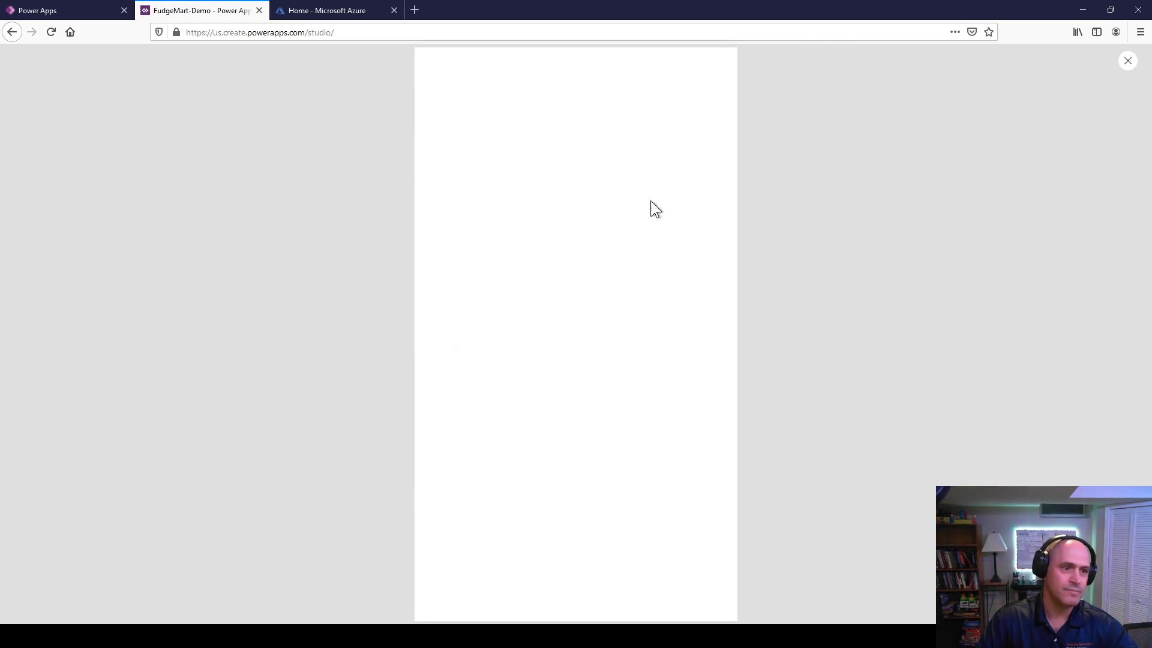
pyautogui.click(1127, 61)
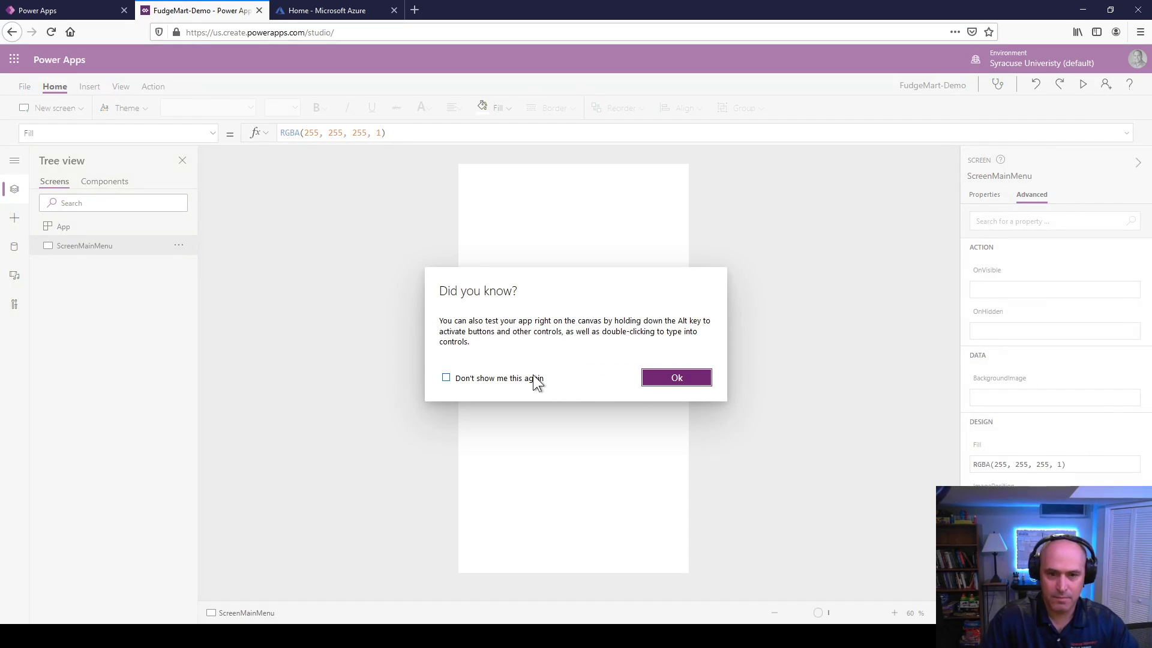
pyautogui.click(666, 379)
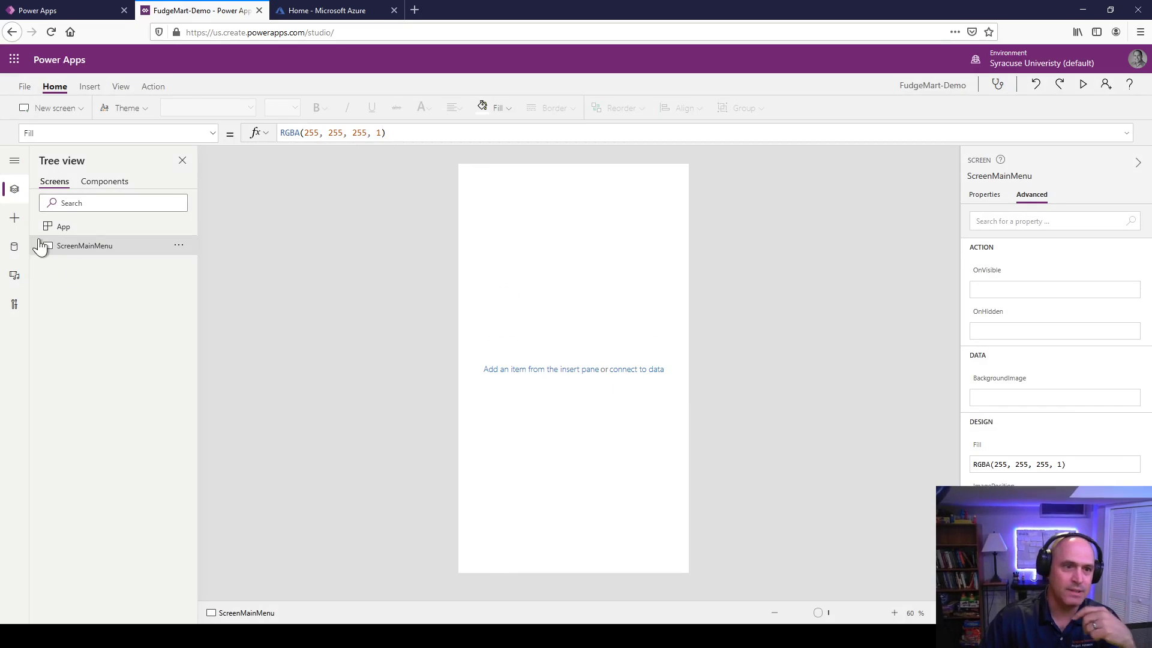
# Step: Insert a second button and stack Button2 above Button1 near the bottom of ScreenMainMenu
pyautogui.click(90, 86)
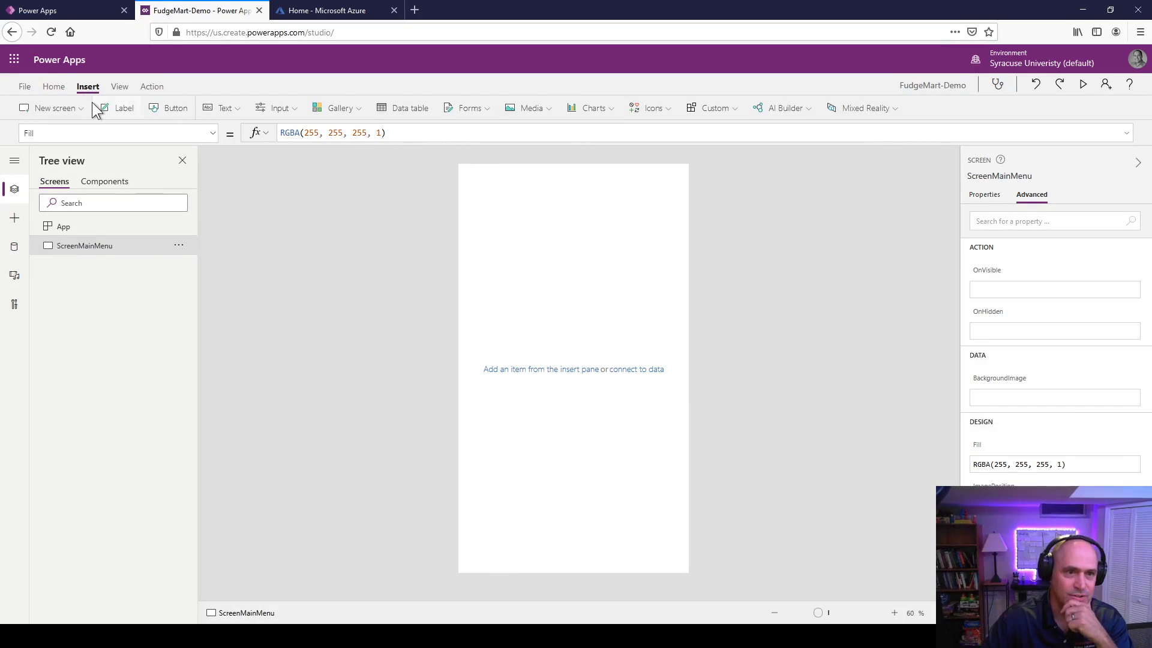
pyautogui.click(160, 103)
pyautogui.click(160, 110)
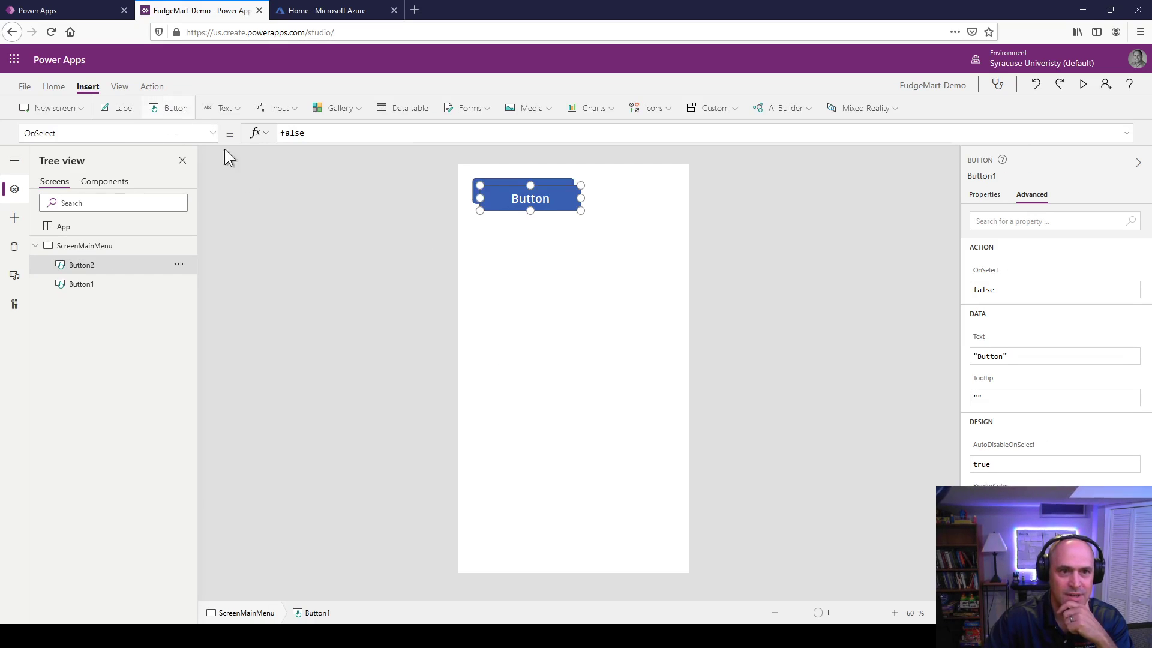
pyautogui.moveTo(538, 191); pyautogui.dragTo(680, 467)
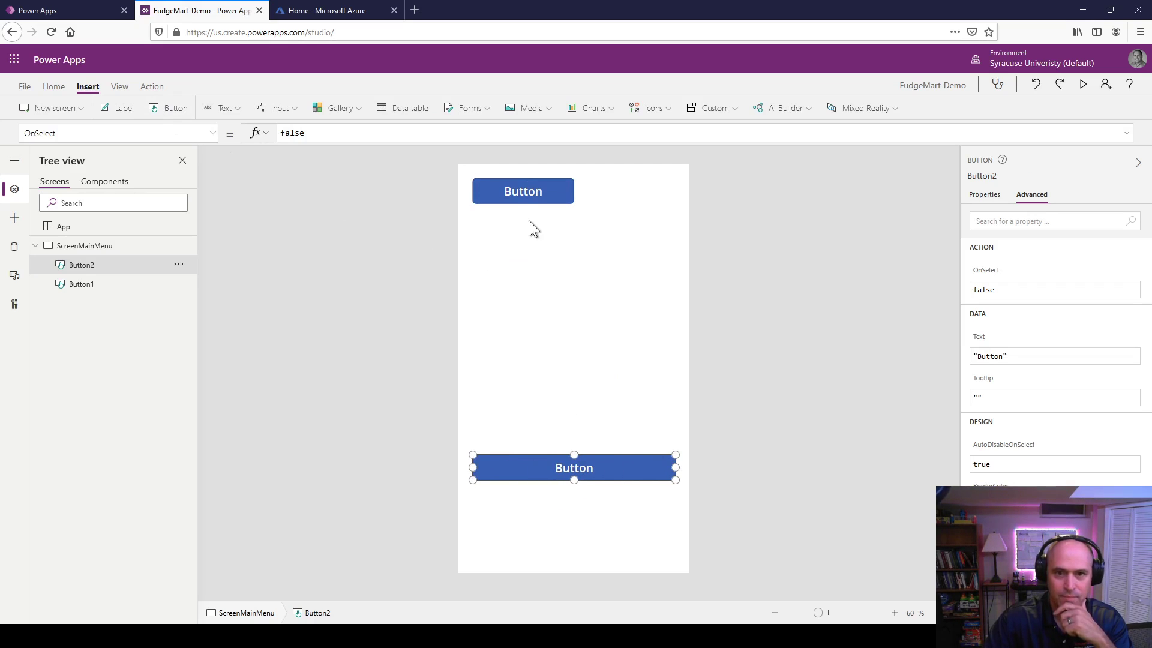
pyautogui.moveTo(523, 193); pyautogui.dragTo(671, 494)
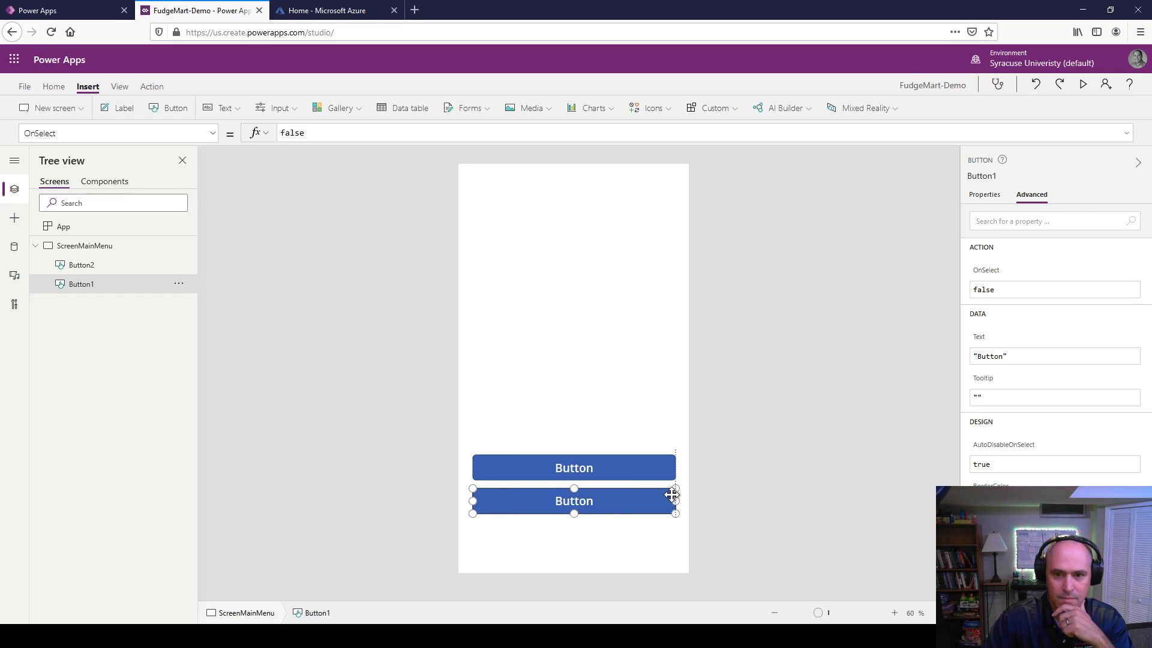
pyautogui.click(600, 469)
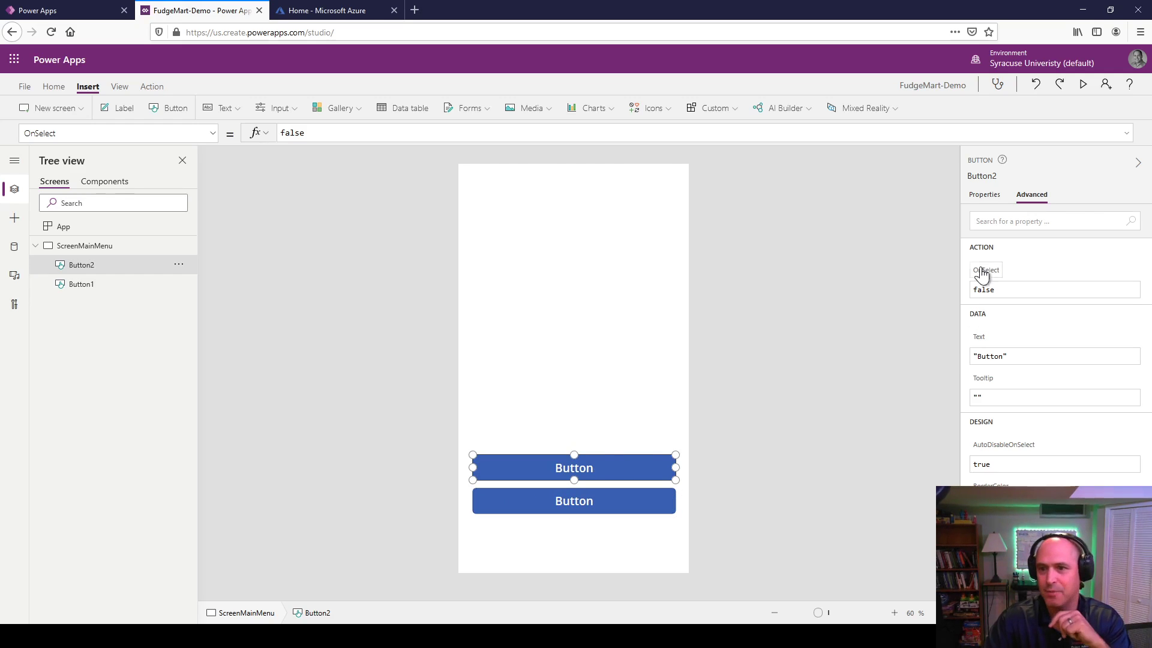
# Step: Set the upper button's Text to "Employee Directory"
pyautogui.click(989, 357)
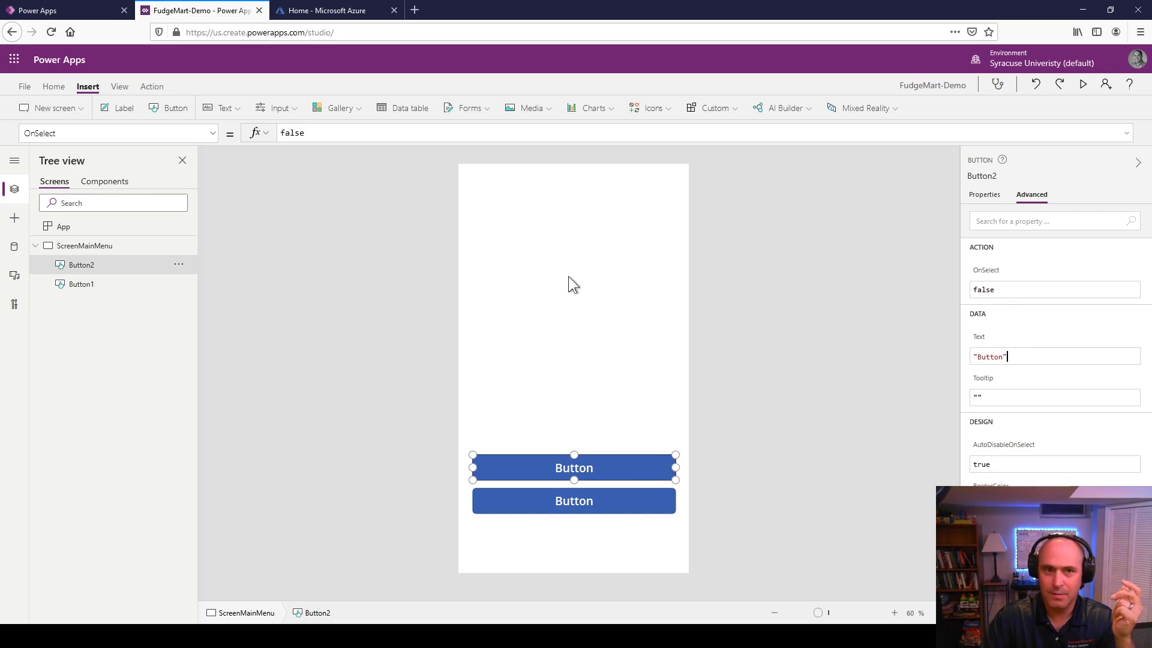
pyautogui.moveTo(1013, 358); pyautogui.dragTo(928, 356)
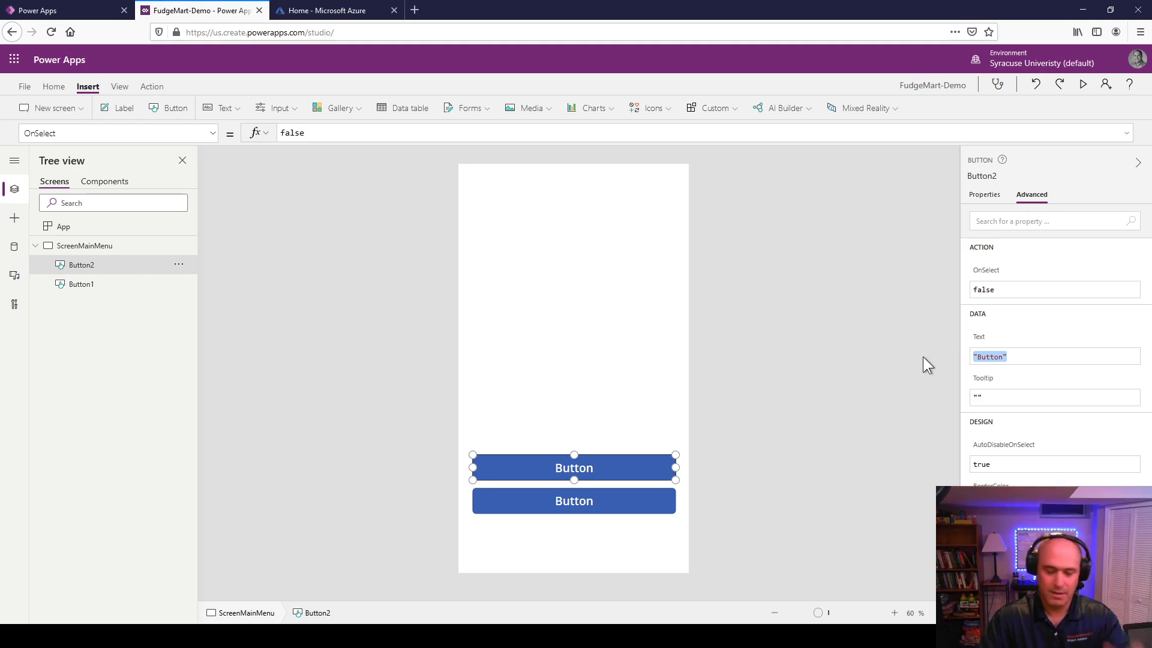
pyautogui.write('Empl')
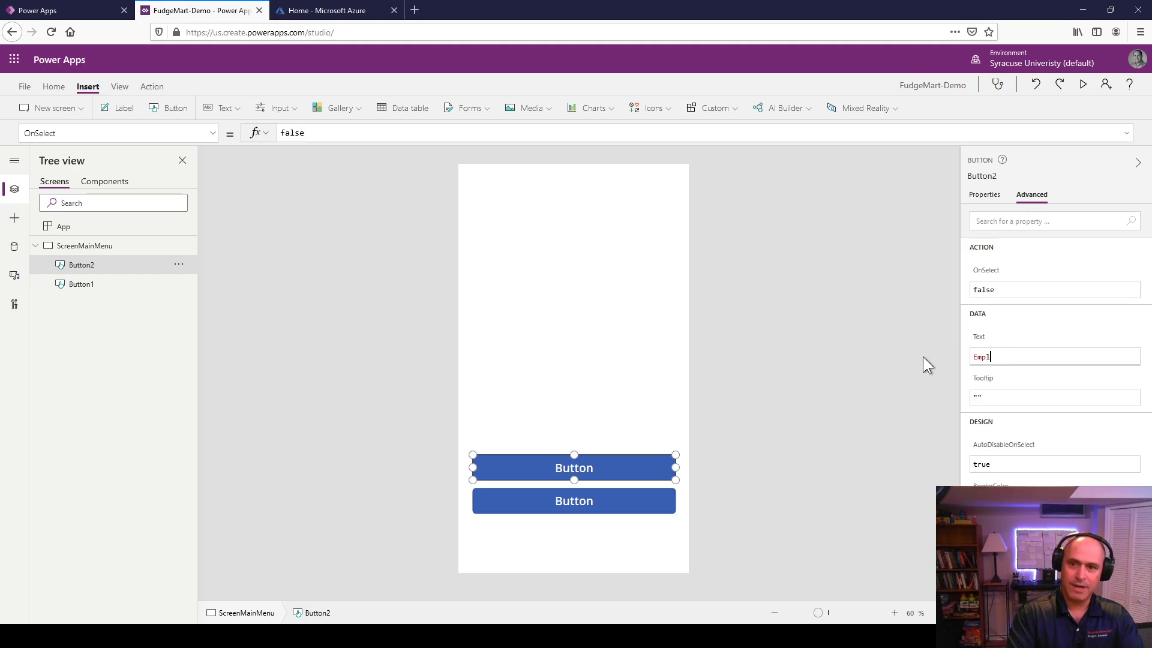
pyautogui.write('oyee Direct')
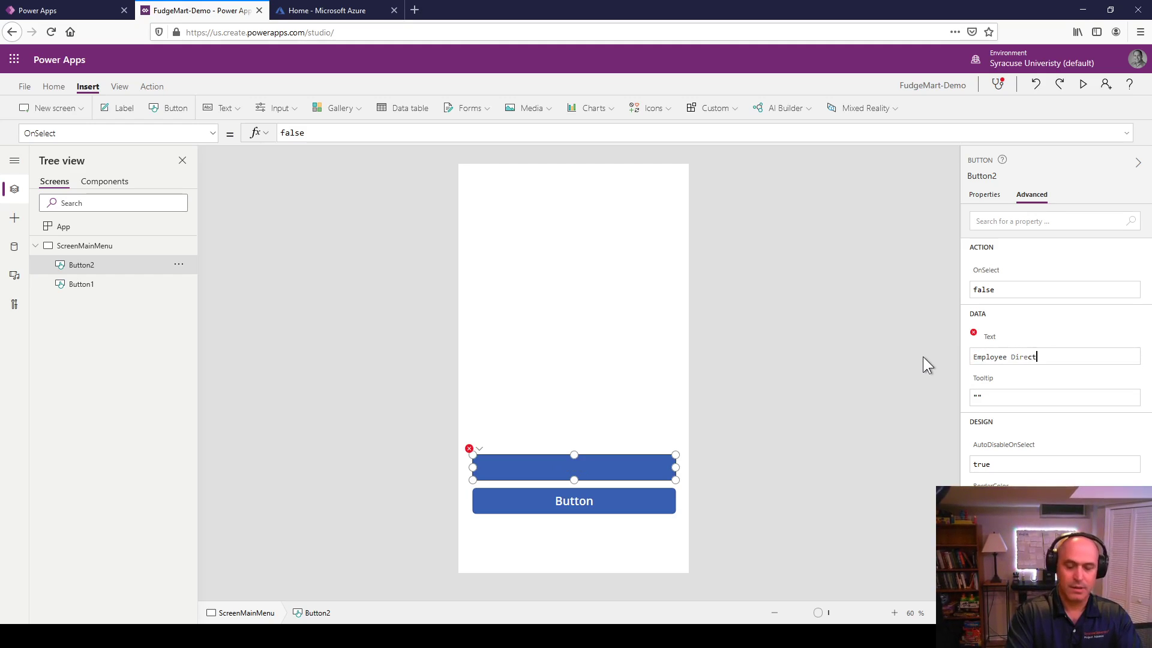
pyautogui.write('ory')
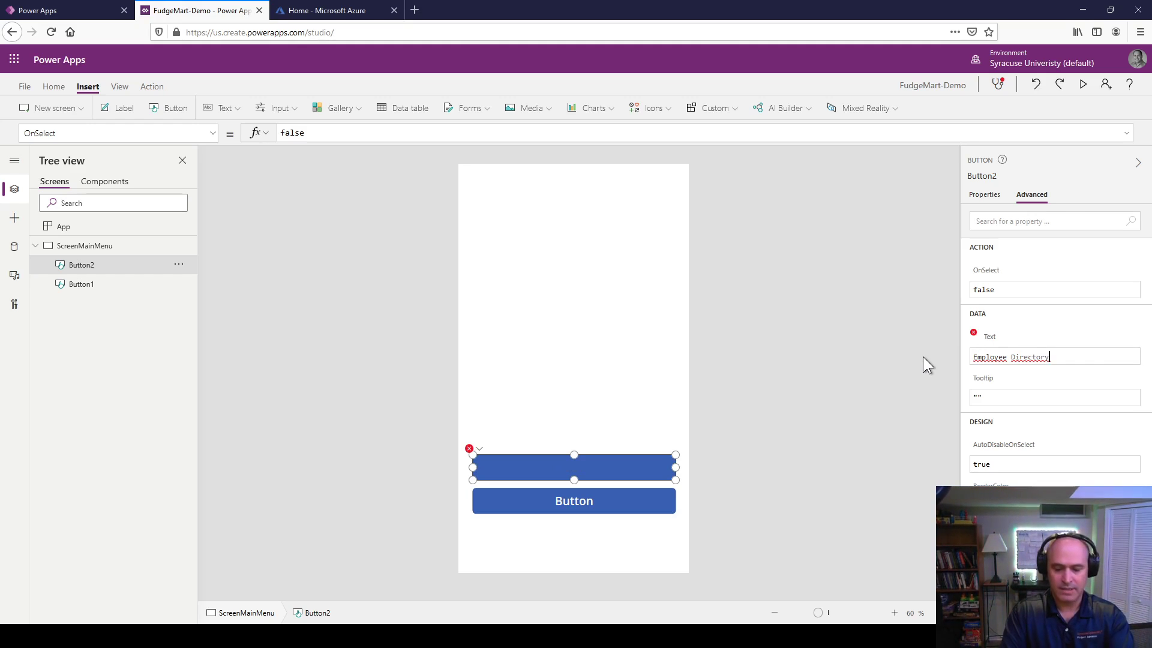
pyautogui.press('Home')
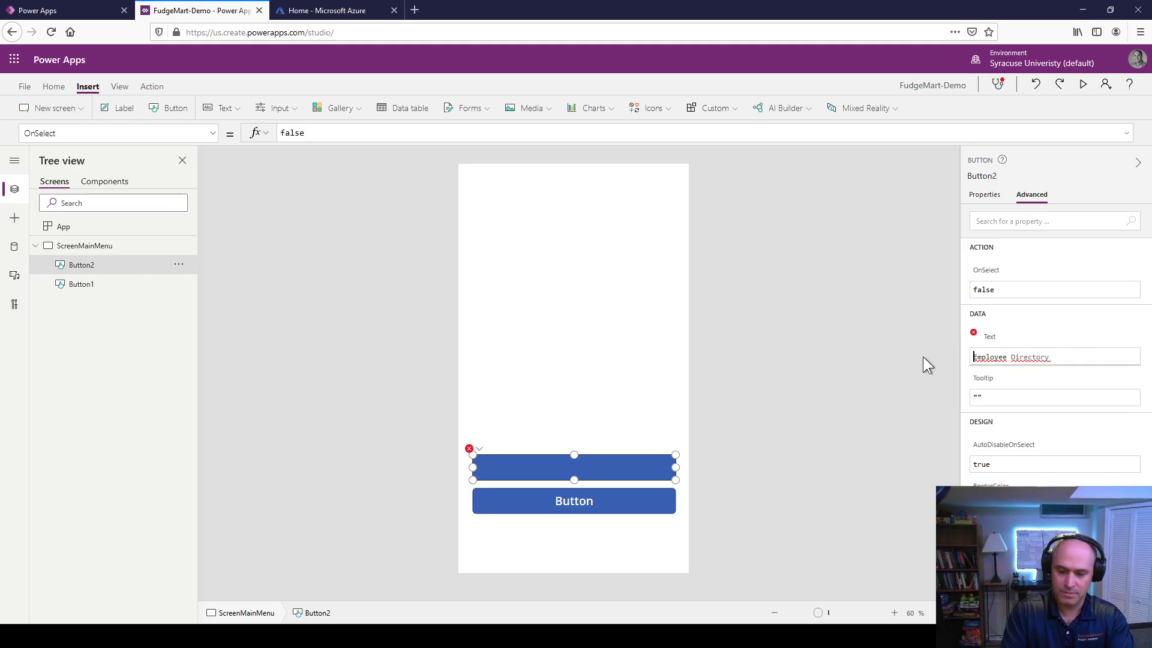
pyautogui.write('"')
pyautogui.press('End')
pyautogui.write('"')
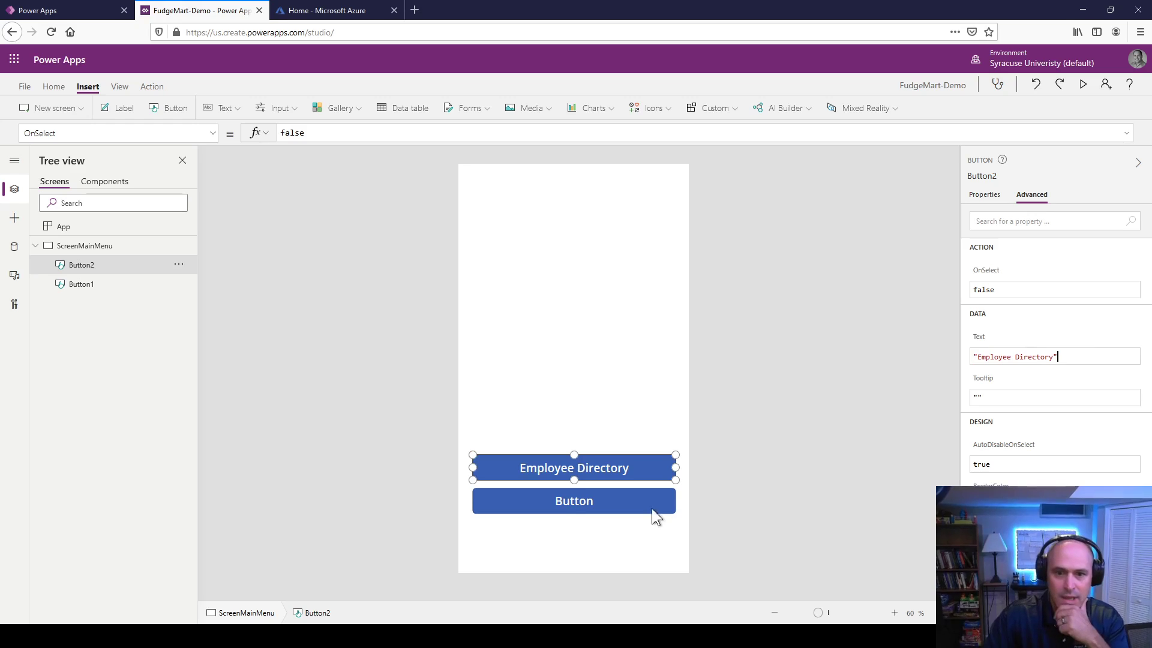
# Step: Set the lower button's Text to "Vacation Requests"
pyautogui.click(651, 506)
pyautogui.click(1023, 355)
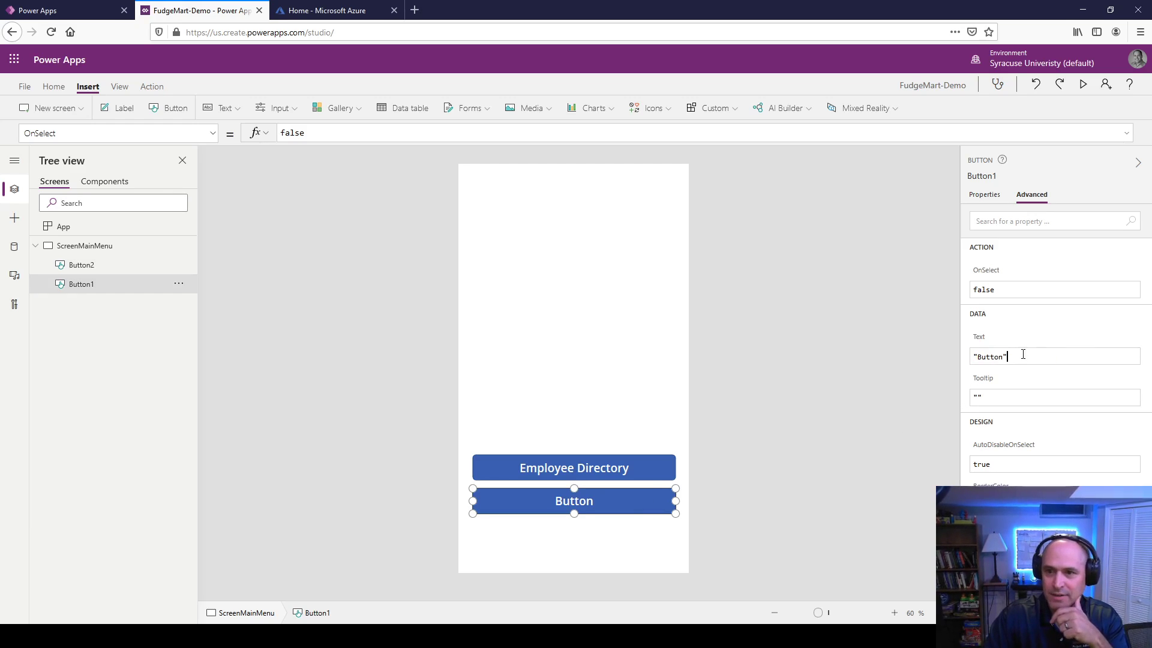
pyautogui.hotkey('ctrl', 'a')
pyautogui.write('"')
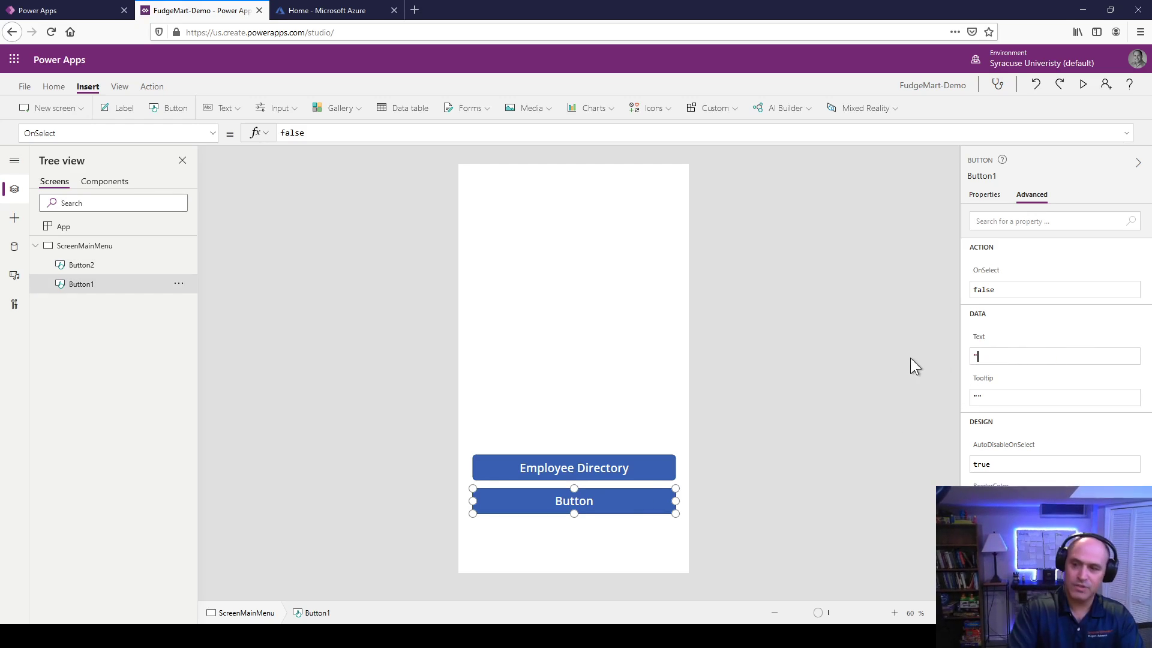
pyautogui.write('V')
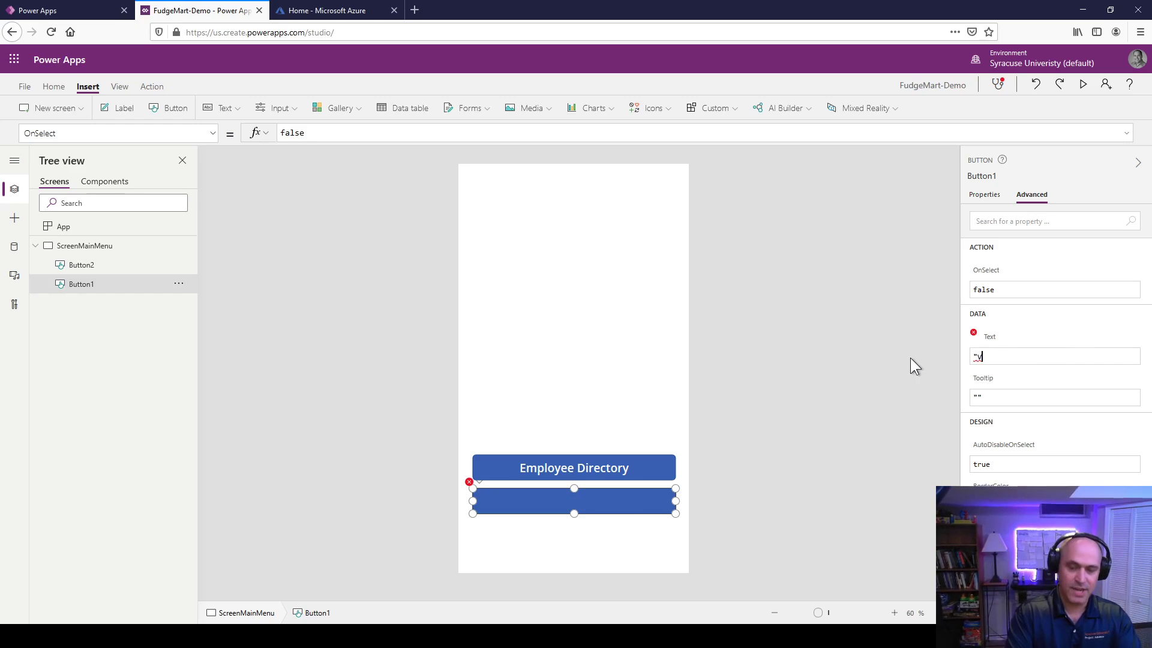
pyautogui.write('aca')
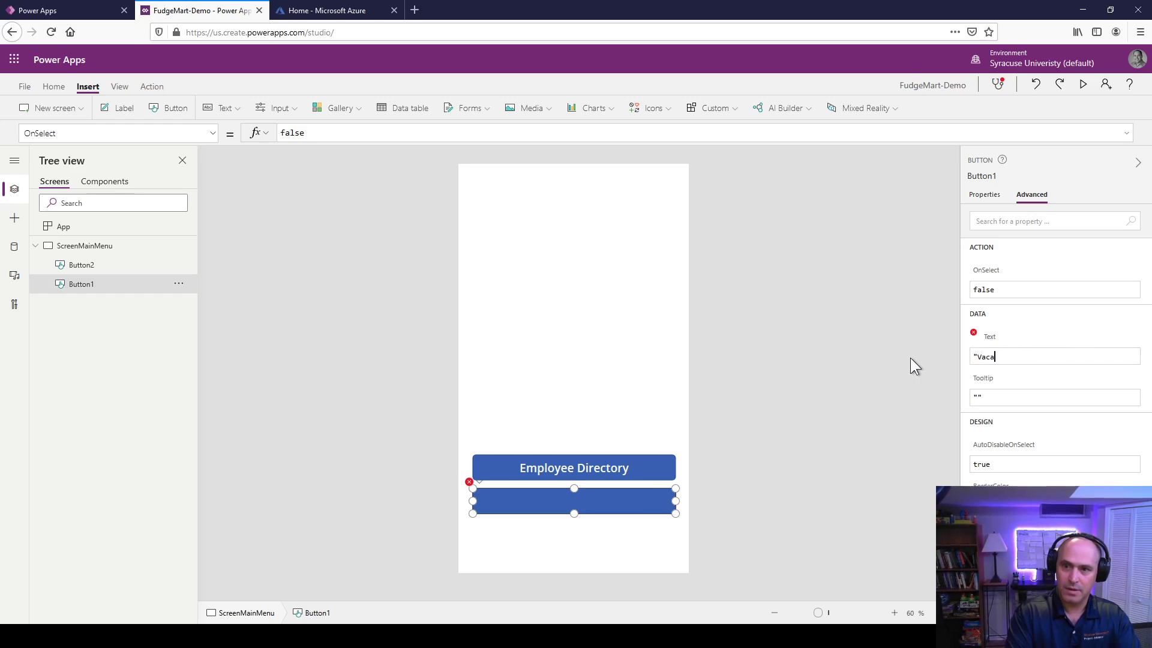
pyautogui.write('tion Requests"')
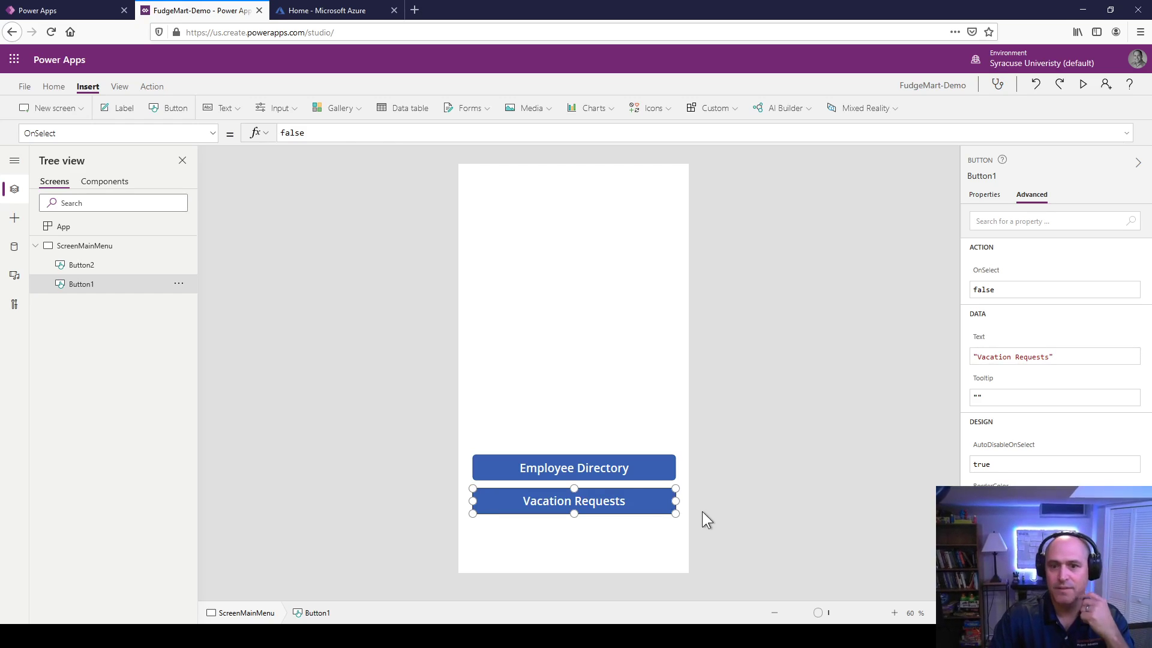
pyautogui.click(660, 515)
pyautogui.click(584, 470)
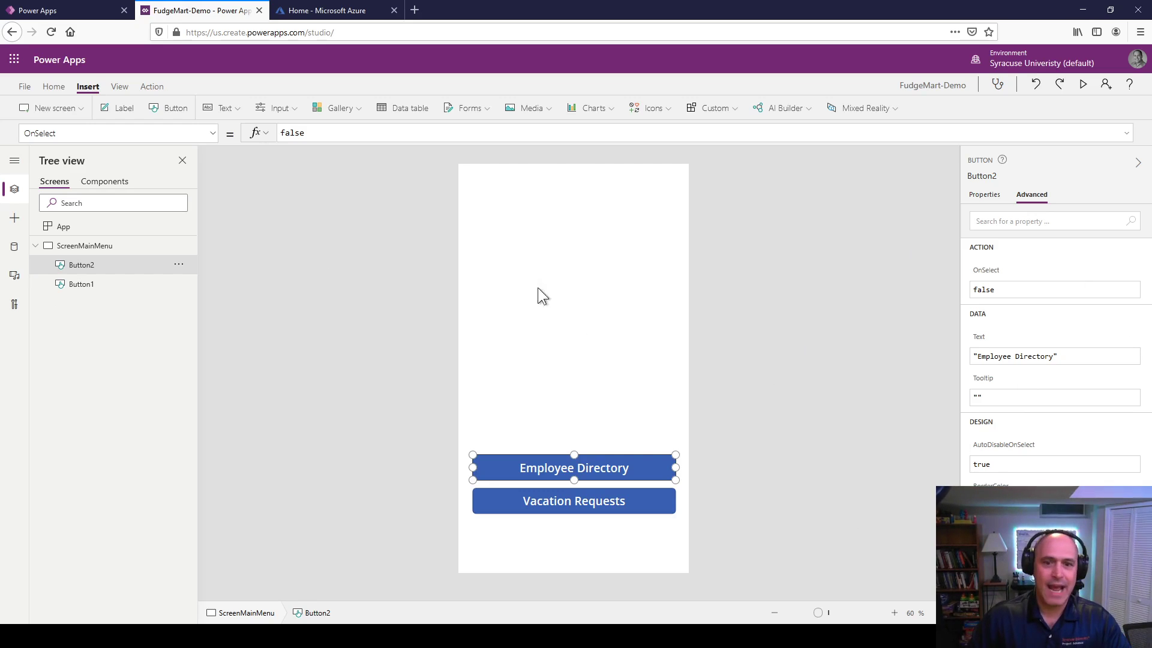
# Step: Upload the FudgeMart logo as the screen's background image, then reset Background image to None
pyautogui.click(554, 307)
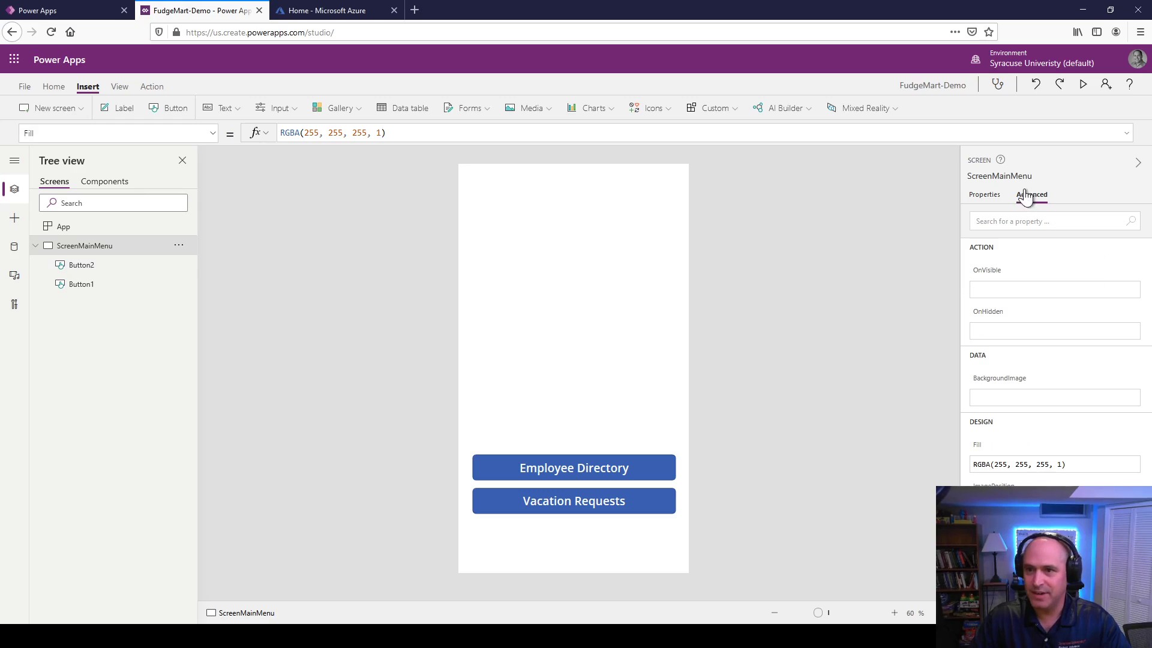
pyautogui.click(983, 196)
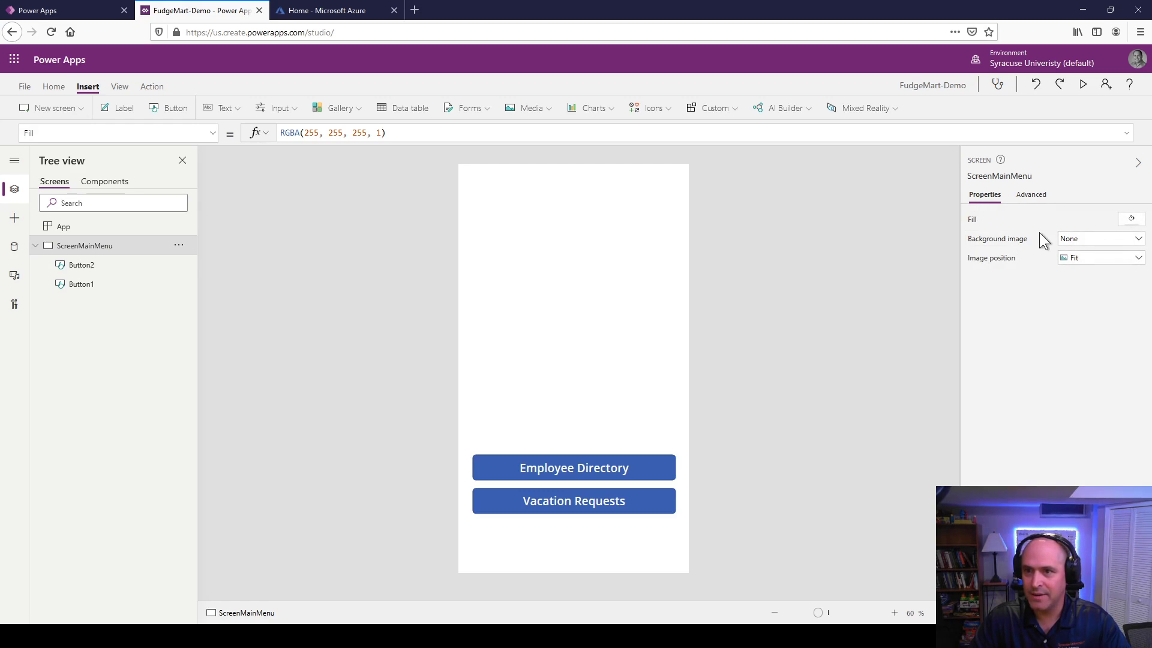
pyautogui.click(1080, 241)
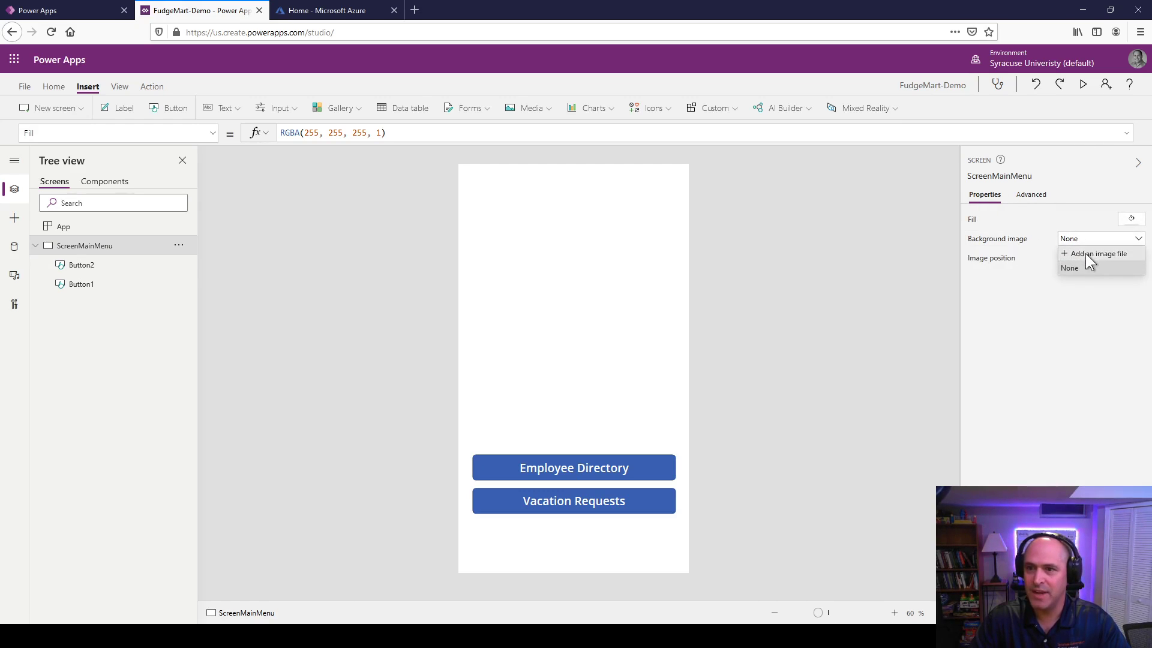
pyautogui.click(1085, 254)
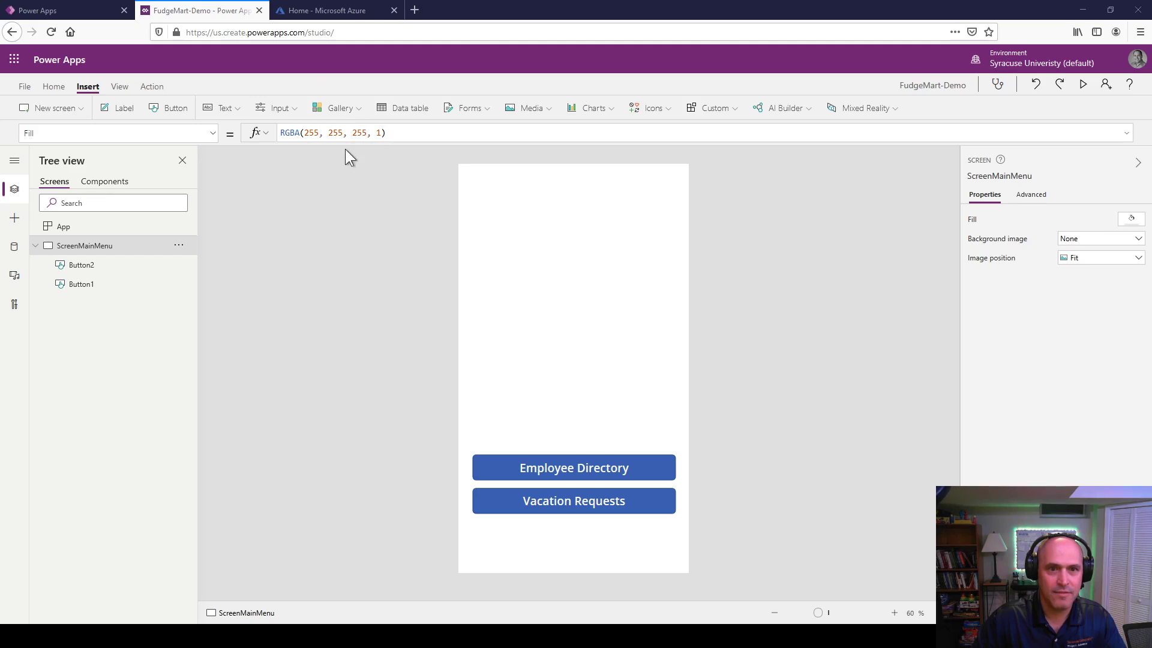
pyautogui.doubleClick(351, 113)
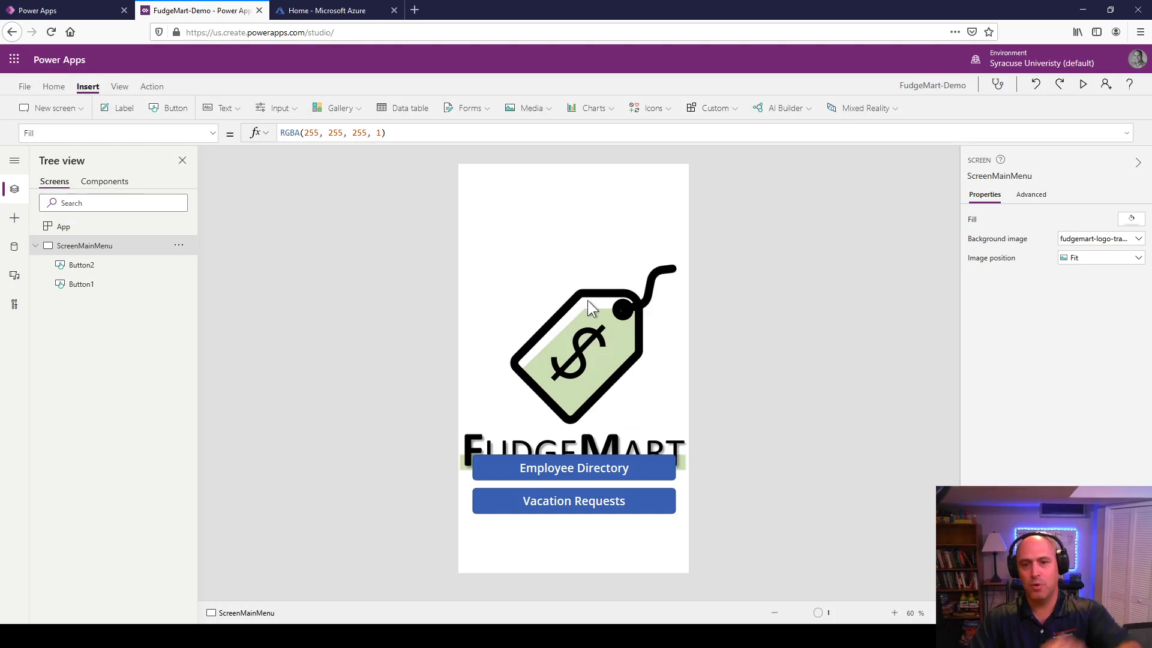
pyautogui.click(1138, 238)
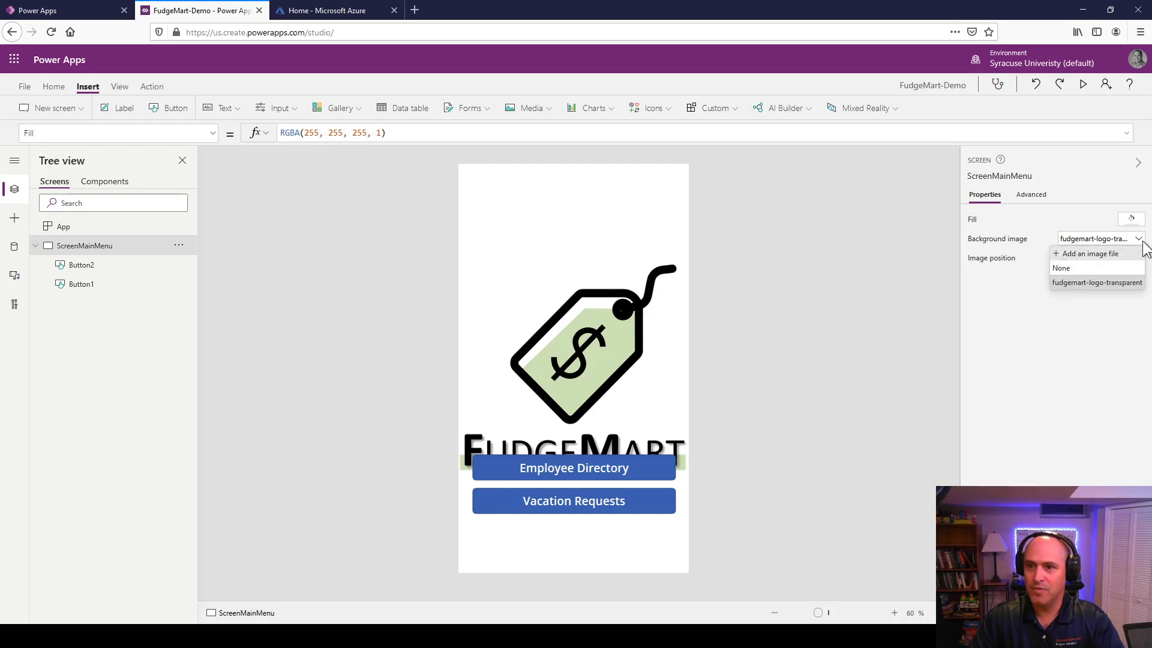
pyautogui.click(1082, 267)
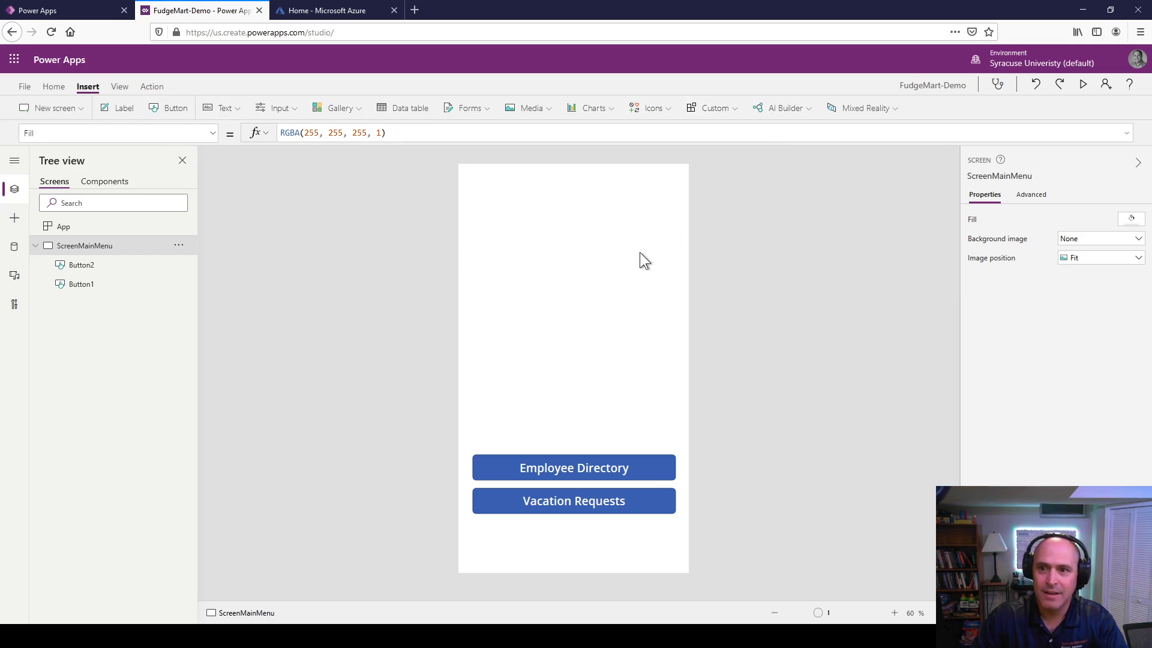
pyautogui.click(1105, 260)
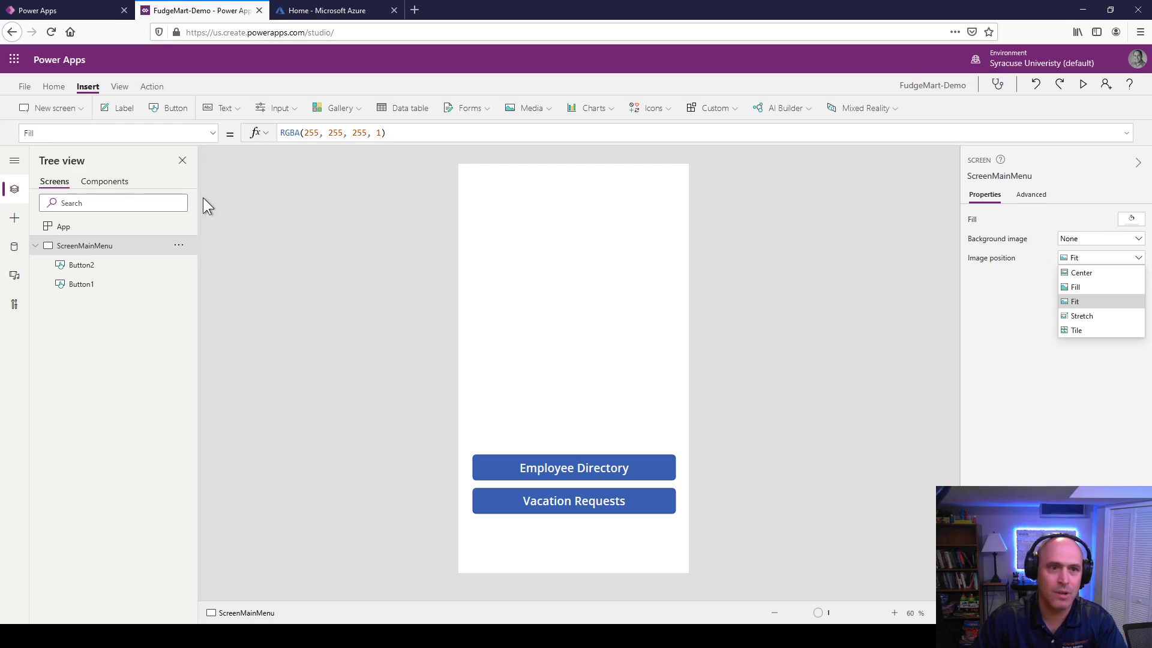
# Step: Insert an Image1 control showing fudgemart-logo-transparent, moved to the left edge and sized about 638x546
pyautogui.click(546, 99)
pyautogui.click(536, 135)
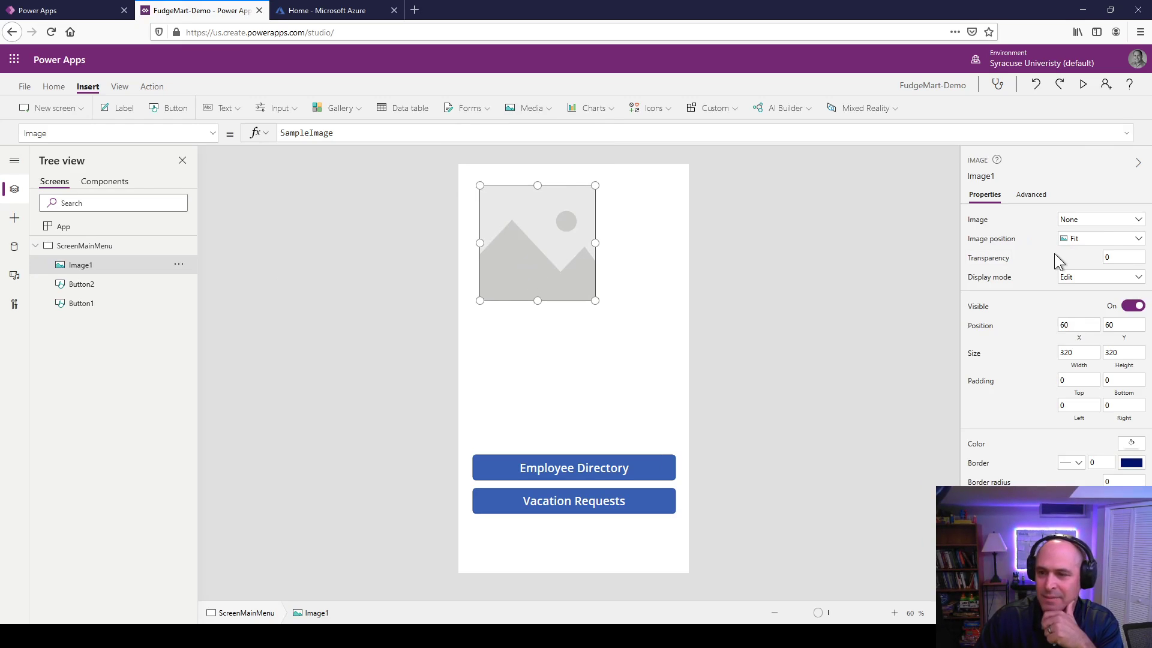
pyautogui.click(1099, 221)
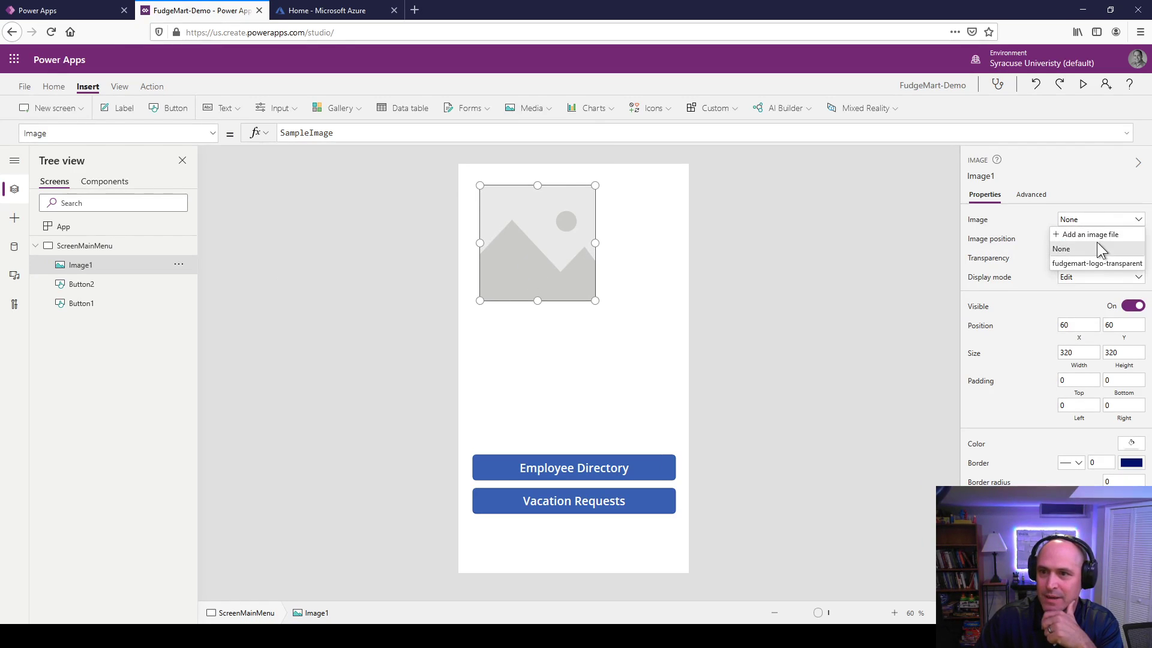
pyautogui.click(1097, 264)
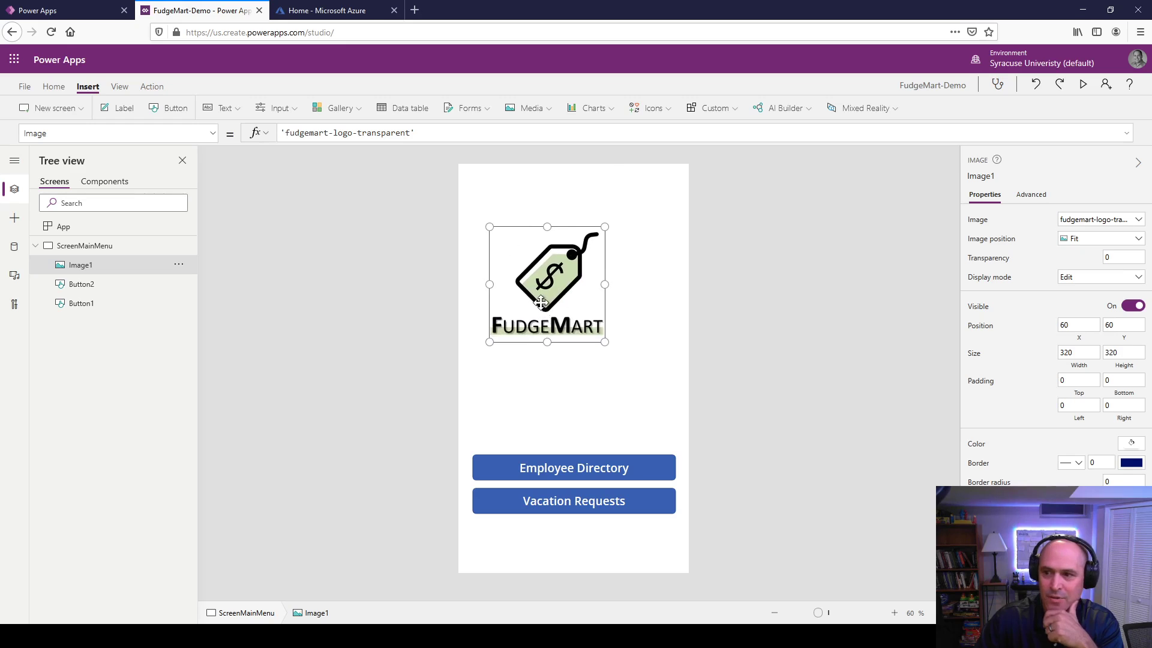
pyautogui.moveTo(540, 302); pyautogui.dragTo(507, 274)
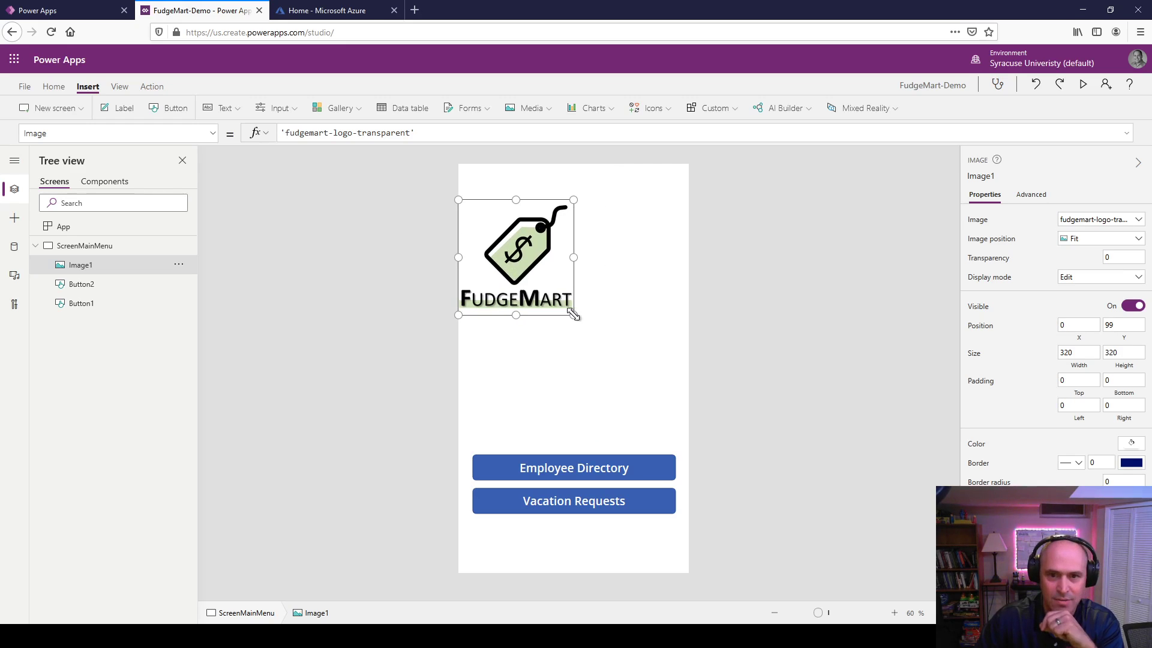
pyautogui.moveTo(574, 314); pyautogui.dragTo(688, 396)
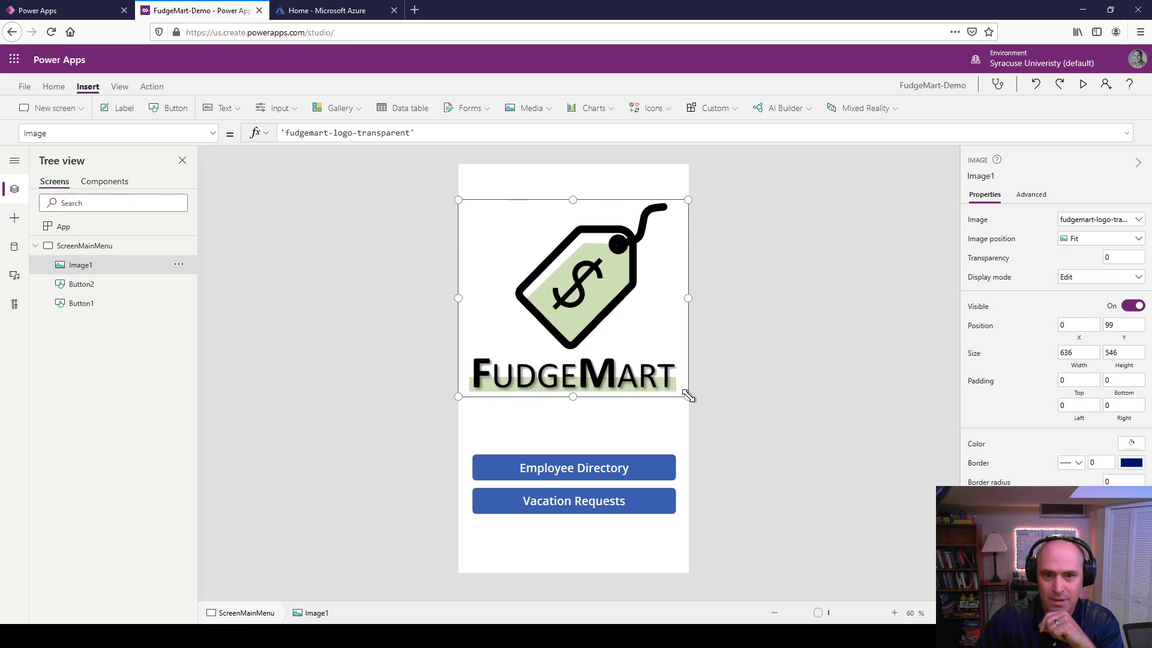
pyautogui.click(609, 405)
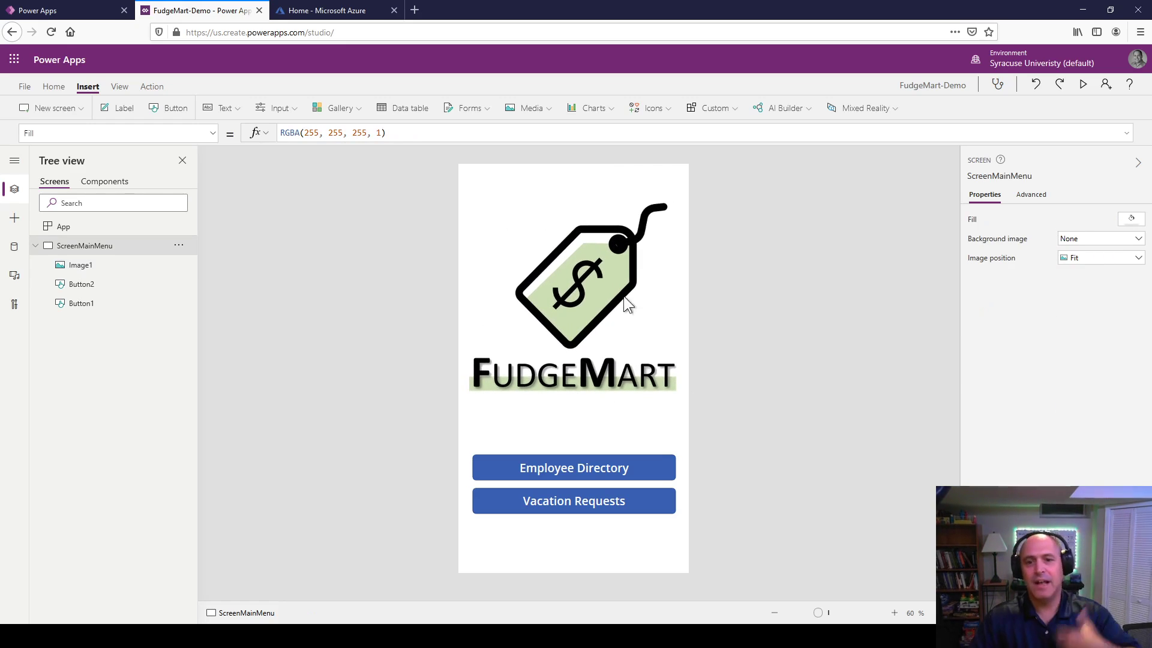
pyautogui.click(647, 331)
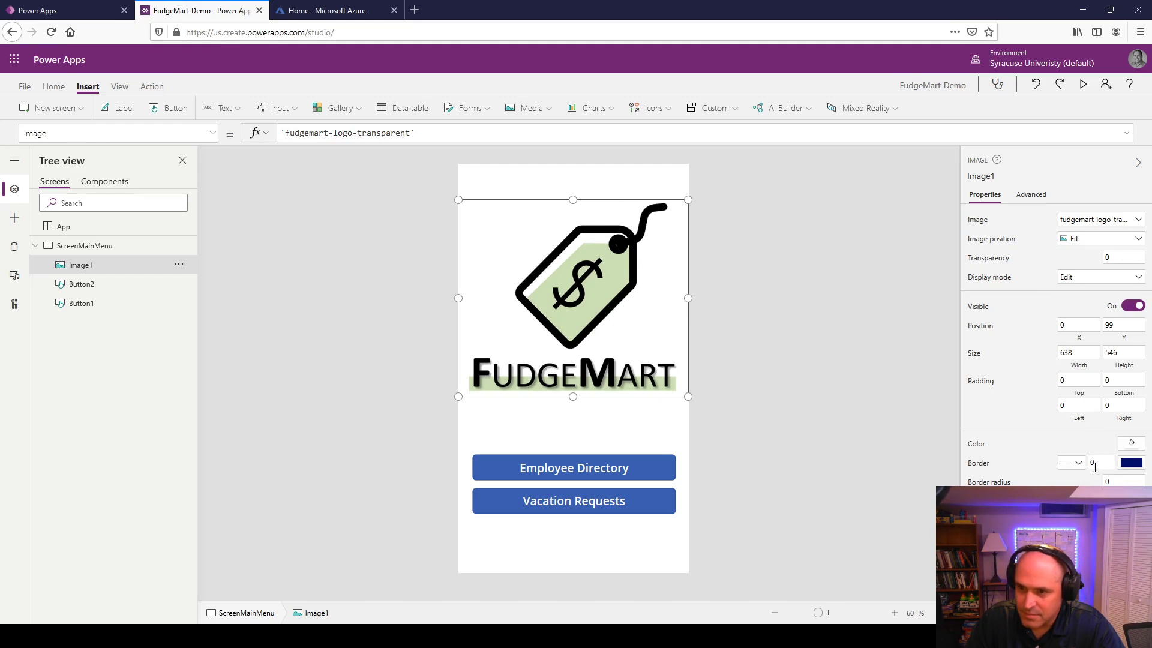
# Step: Give Image1 and ScreenMainMenu the same light green fill, RGBA(232, 244, 217, 1)
pyautogui.click(1130, 445)
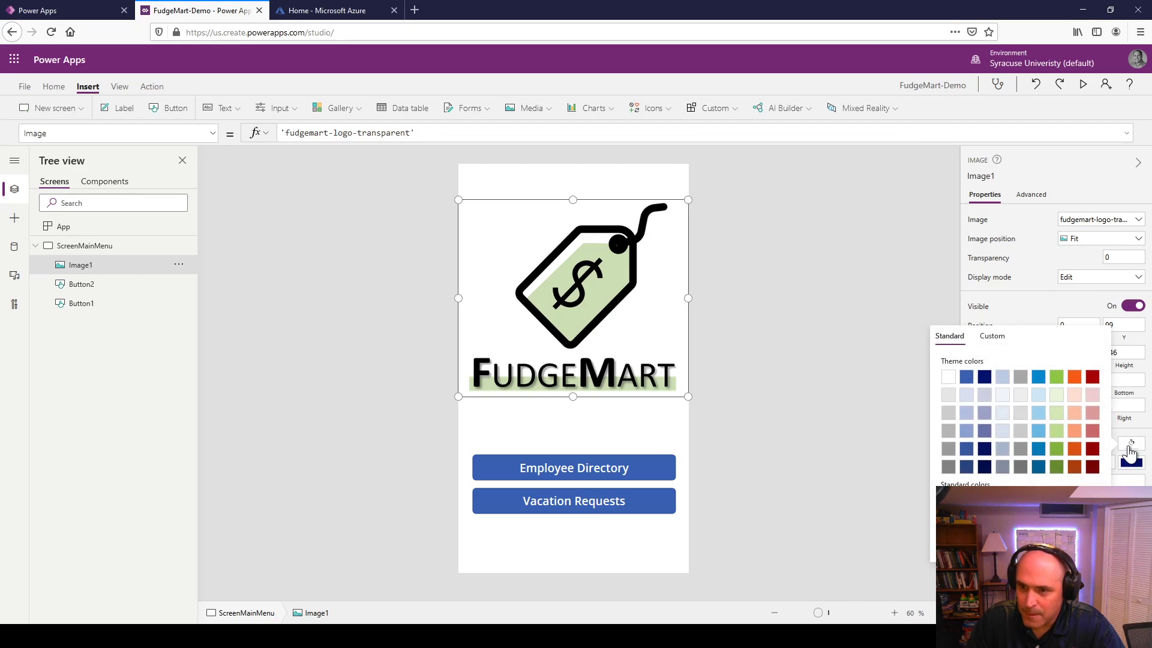
pyautogui.click(1058, 395)
pyautogui.click(586, 441)
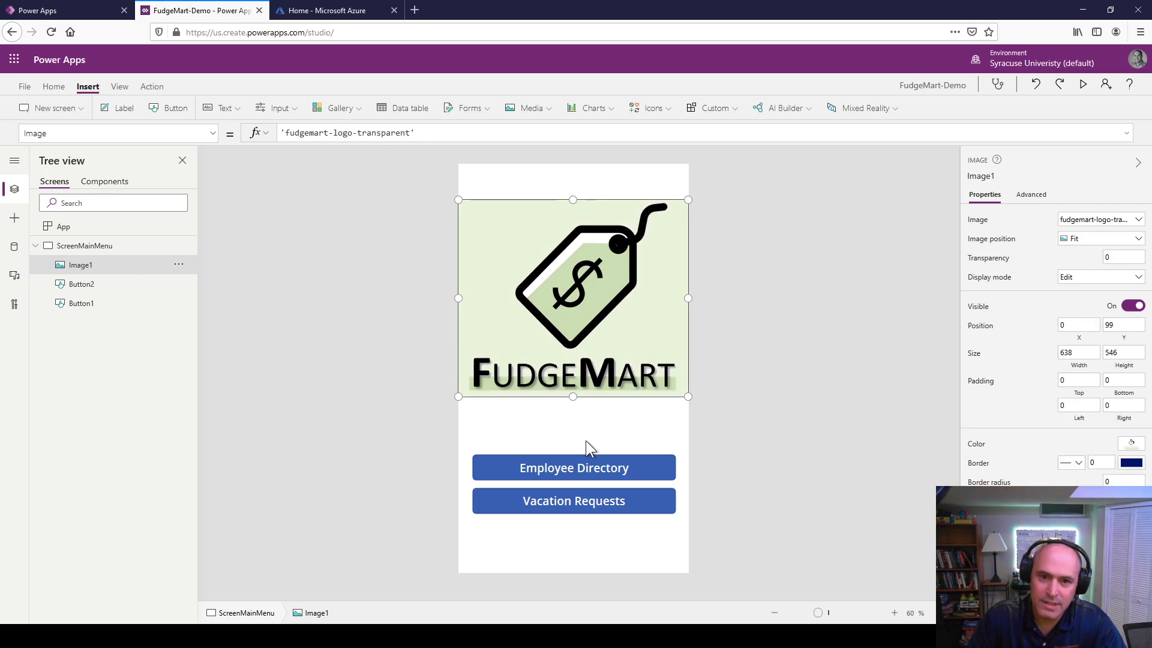
pyautogui.click(585, 440)
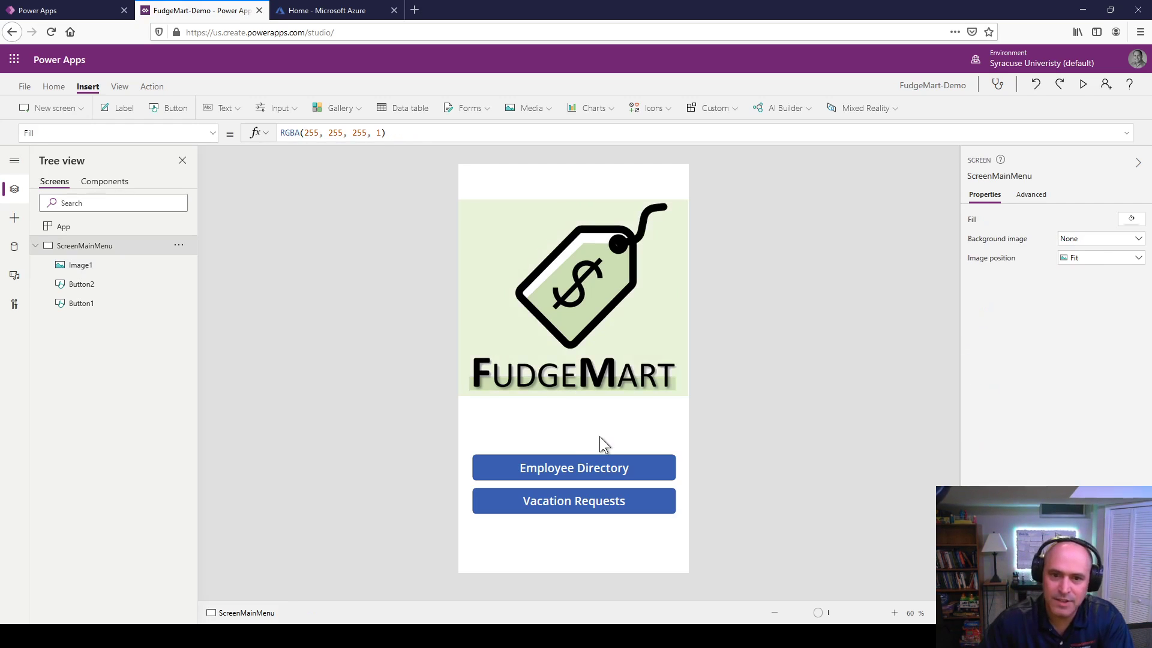
pyautogui.click(1031, 198)
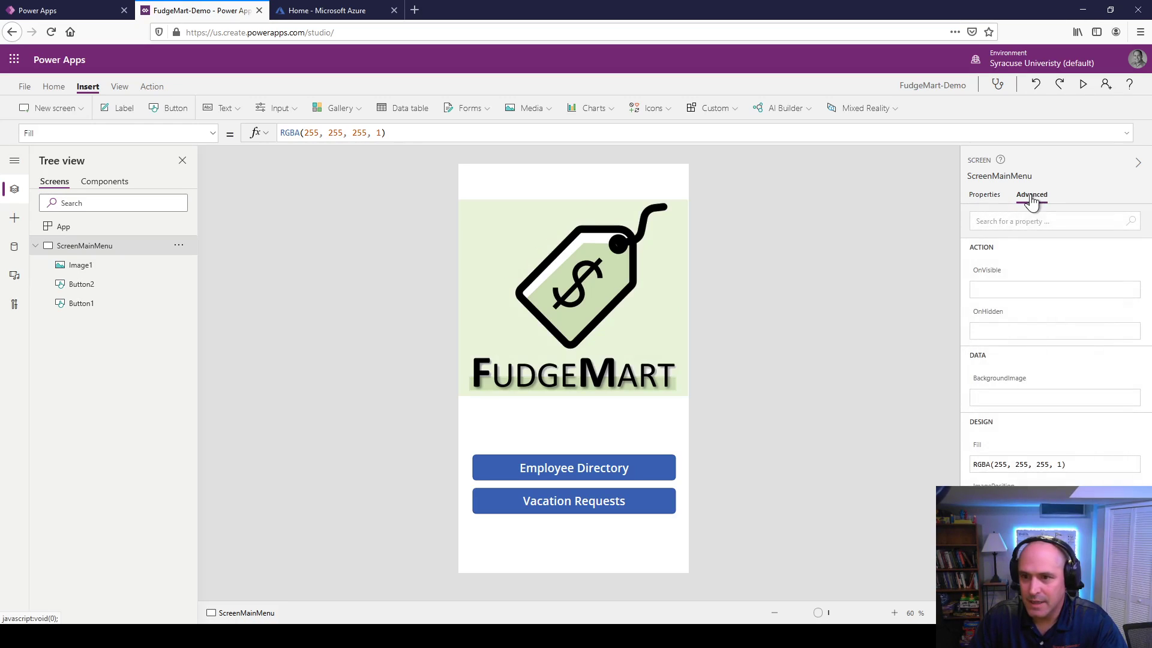
pyautogui.click(986, 198)
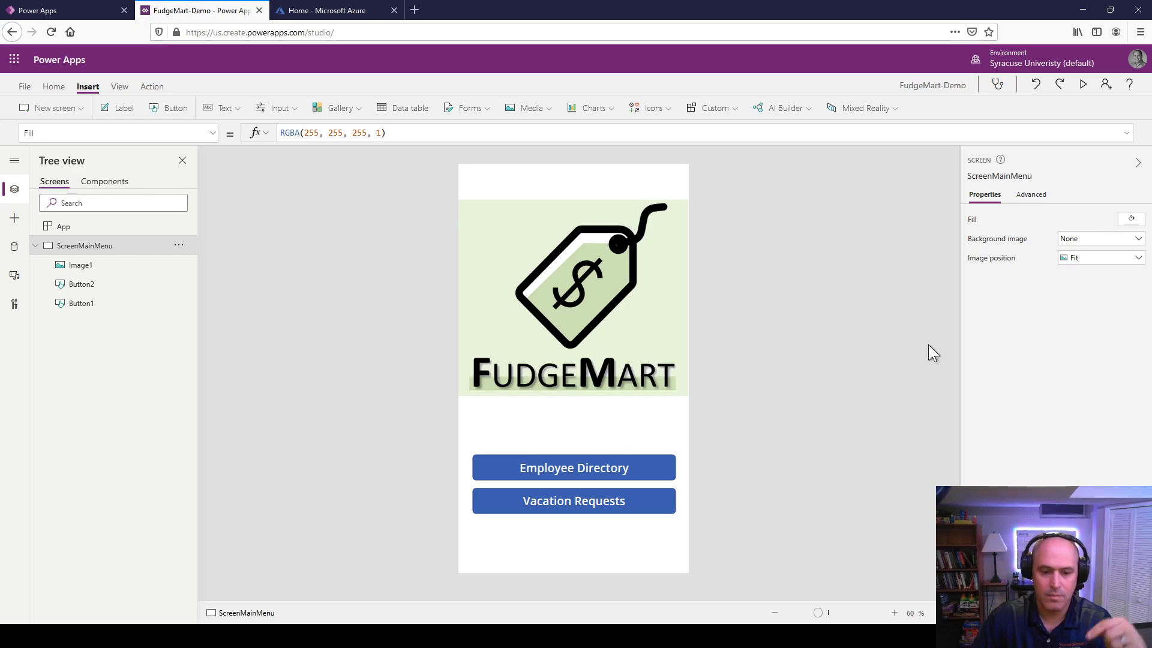
pyautogui.click(1132, 220)
pyautogui.click(1056, 170)
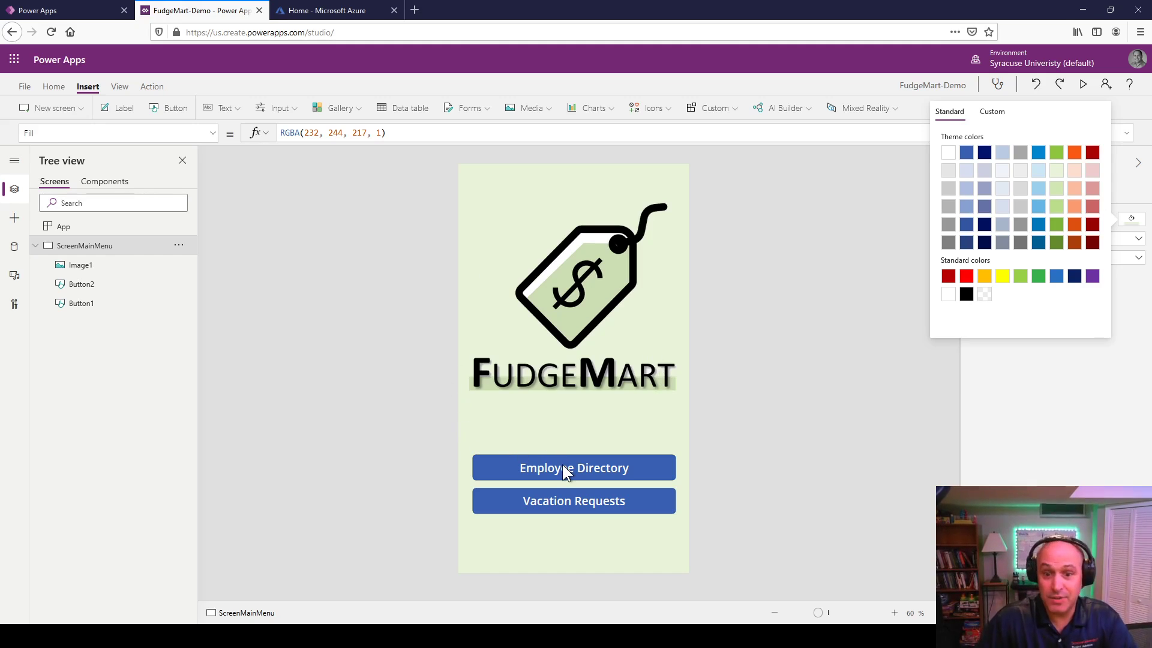
pyautogui.click(162, 332)
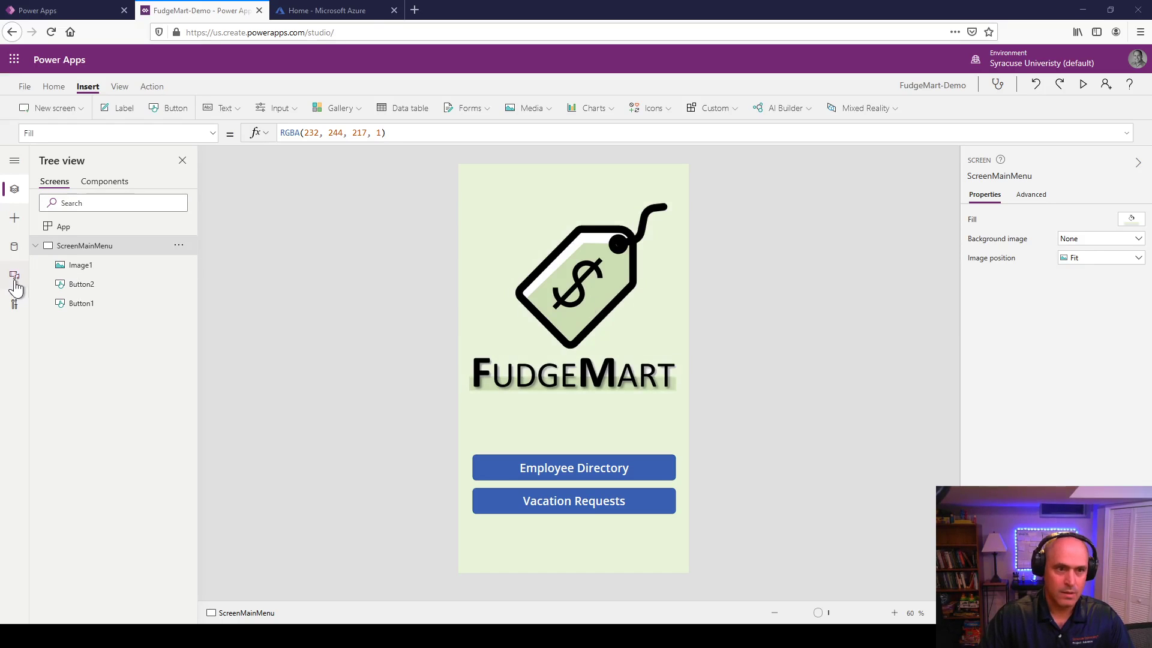
# Step: Start a new SQL Server connection using SQL Server Authentication
pyautogui.click(14, 249)
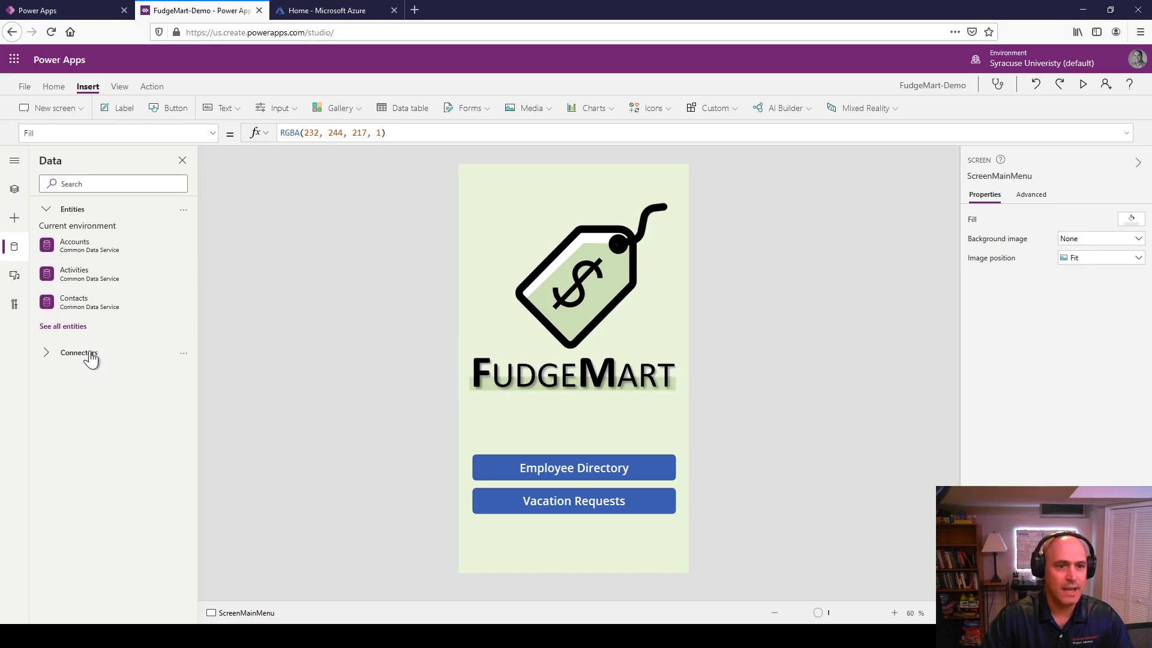
pyautogui.click(91, 359)
pyautogui.scroll(-1, 117, 484)
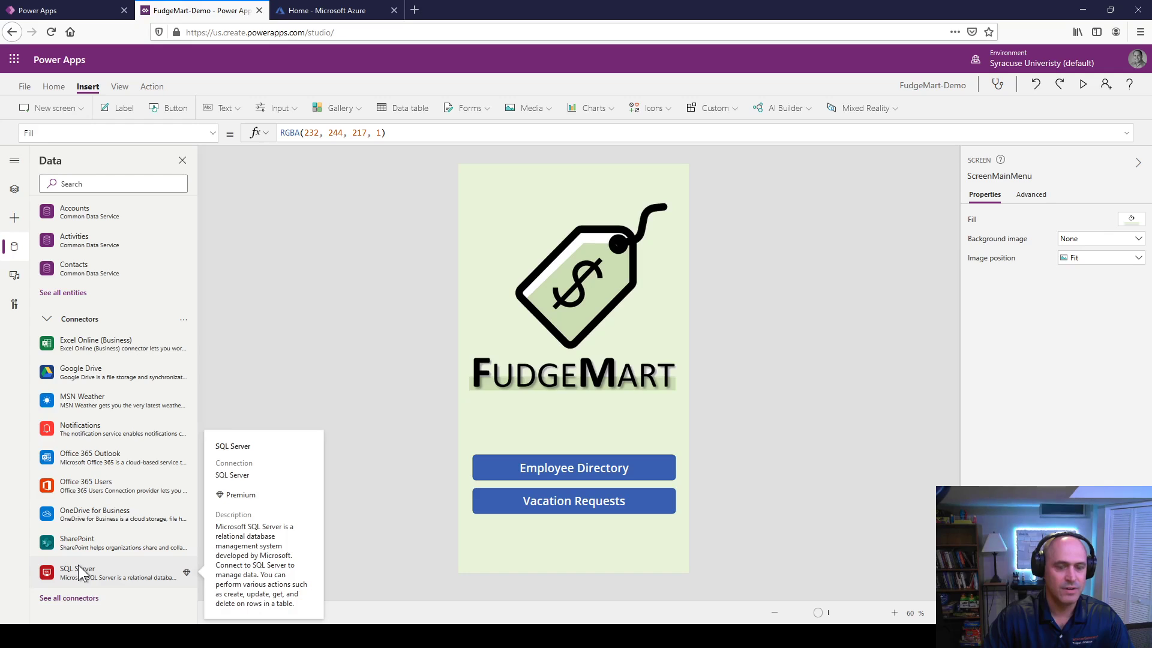
pyautogui.click(82, 573)
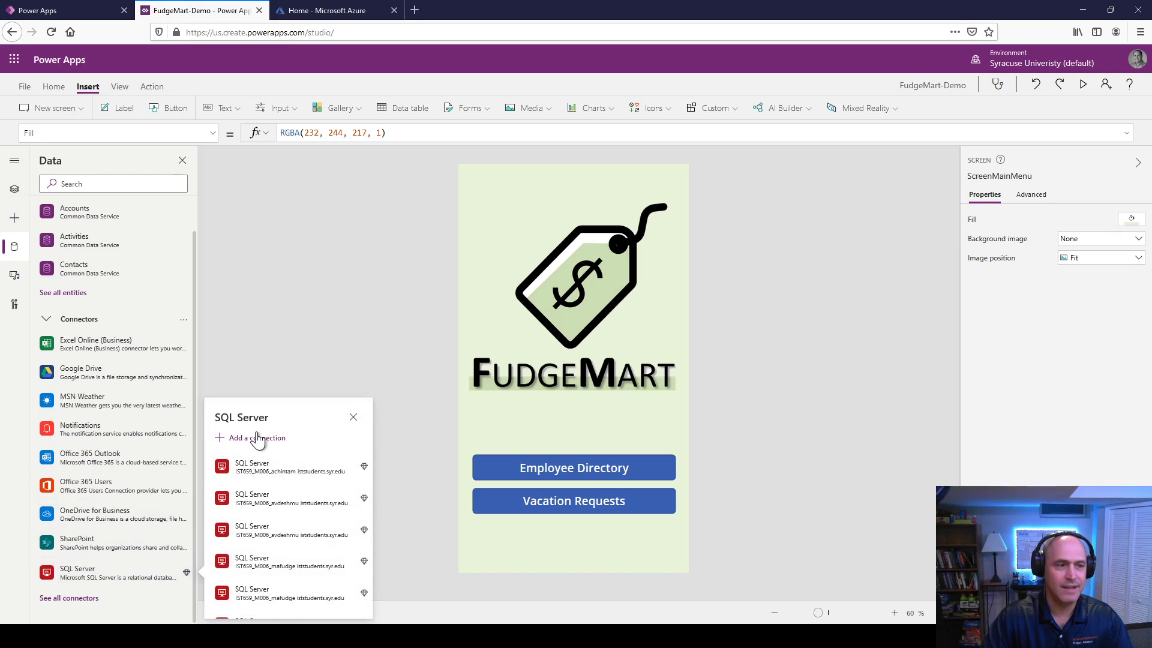
pyautogui.click(258, 439)
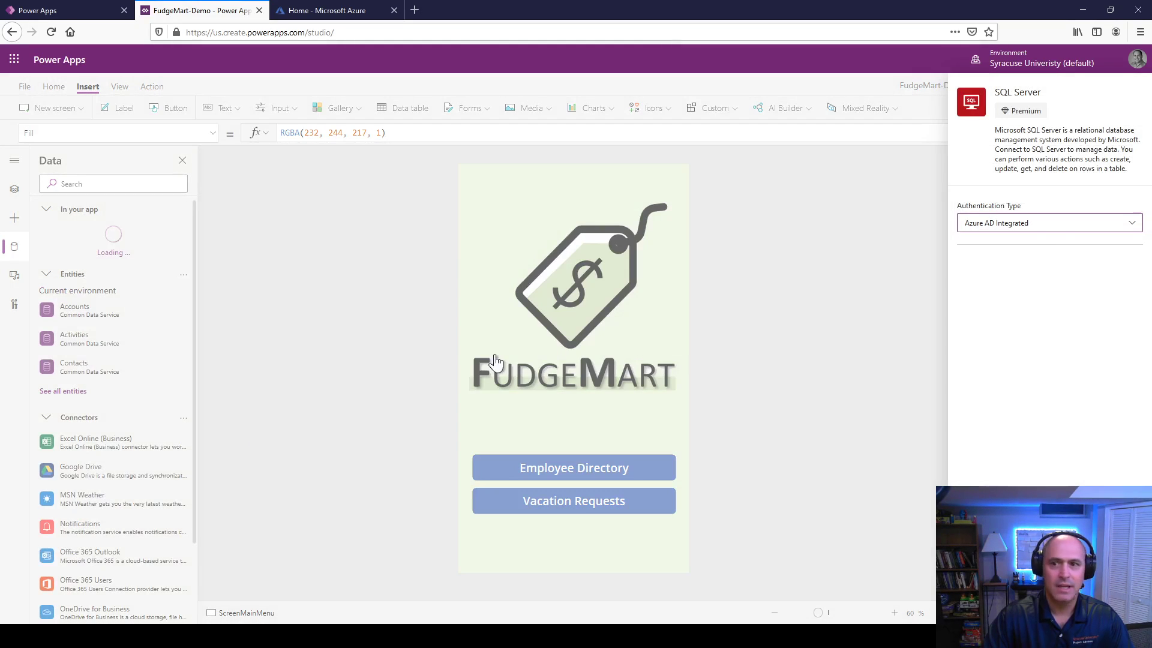
pyautogui.click(1057, 228)
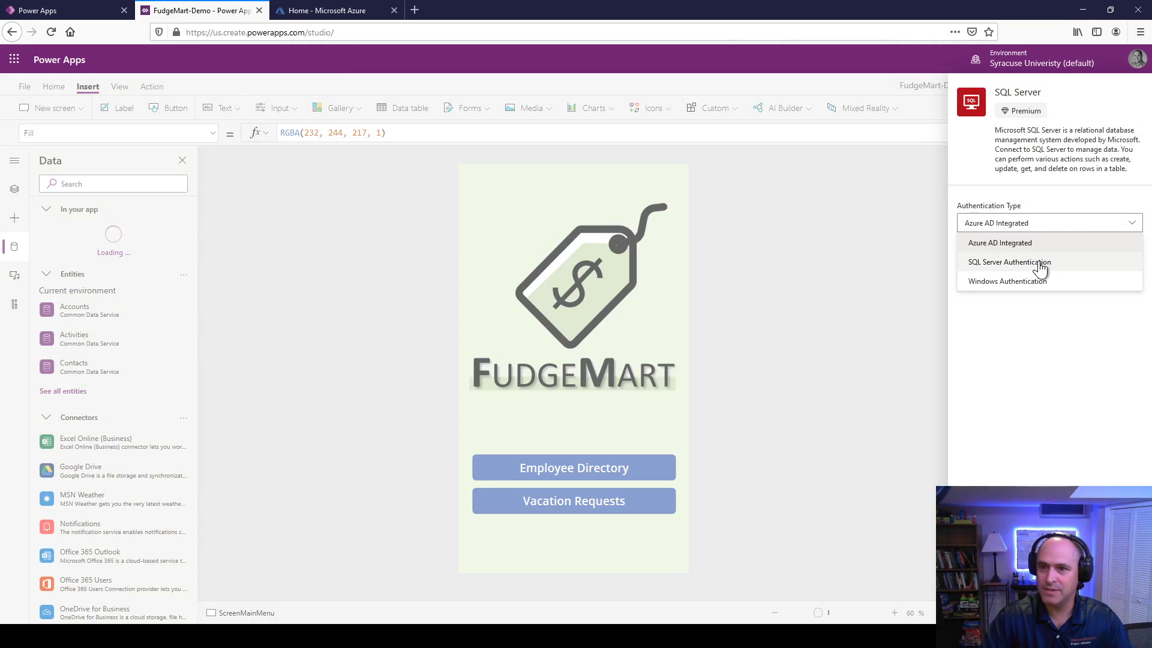
pyautogui.click(1037, 268)
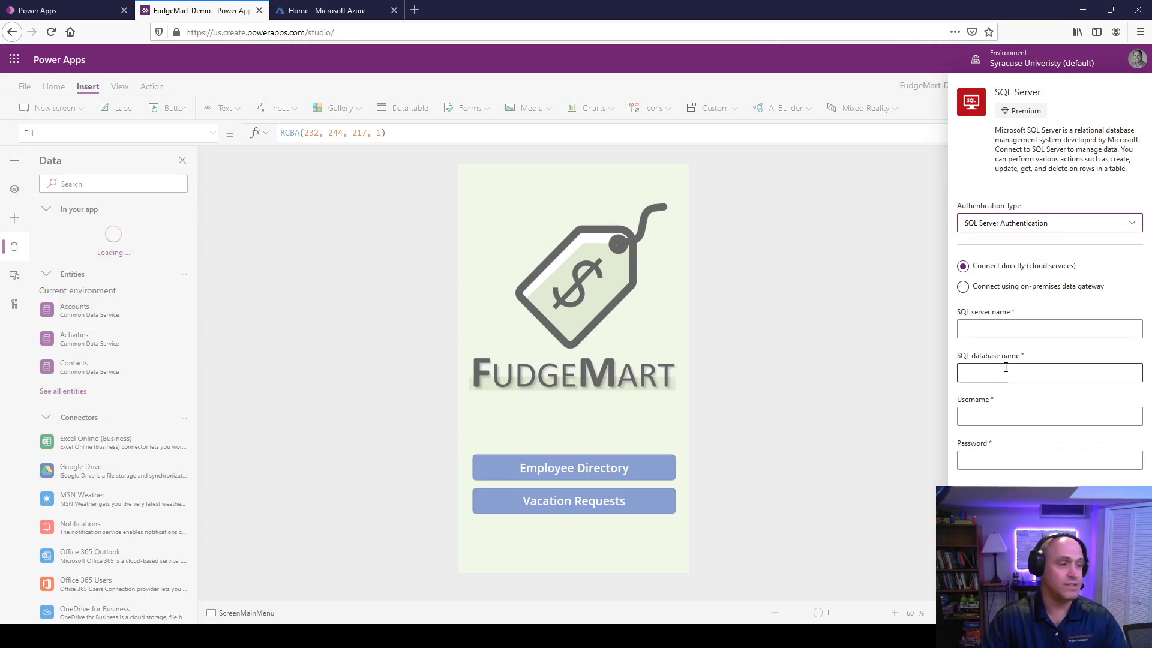
# Step: Enter the server address, database name, username and password, then submit the connection
pyautogui.click(1022, 327)
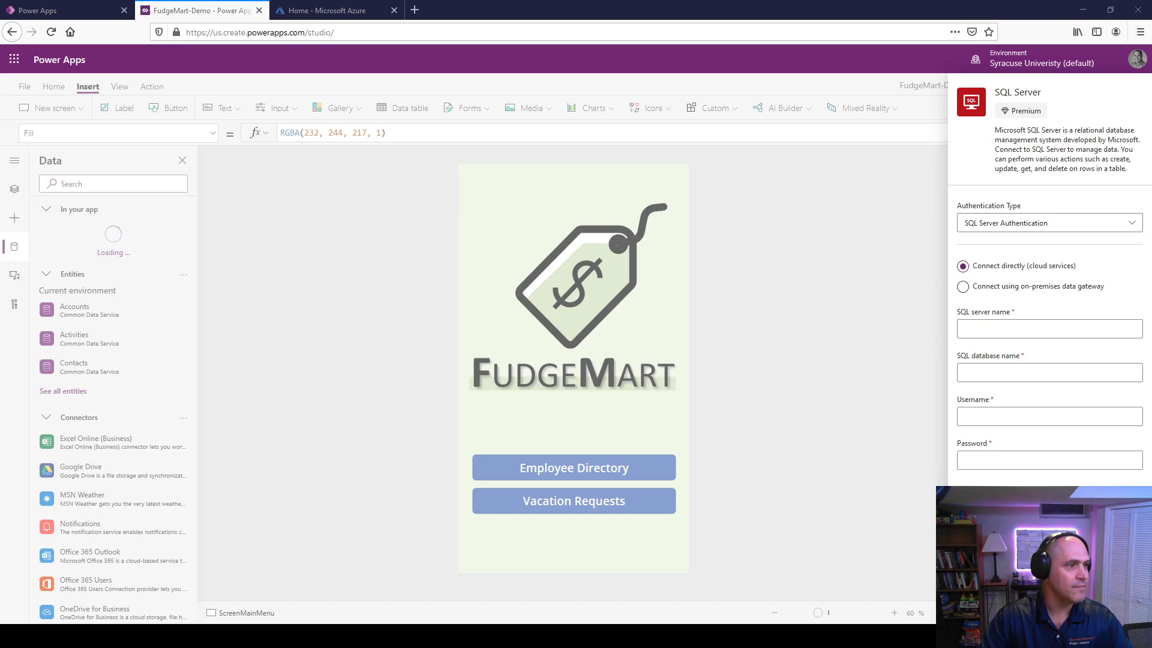
pyautogui.click(995, 328)
pyautogui.write('ist659mafudge.database.windows.net')
pyautogui.click(1010, 372)
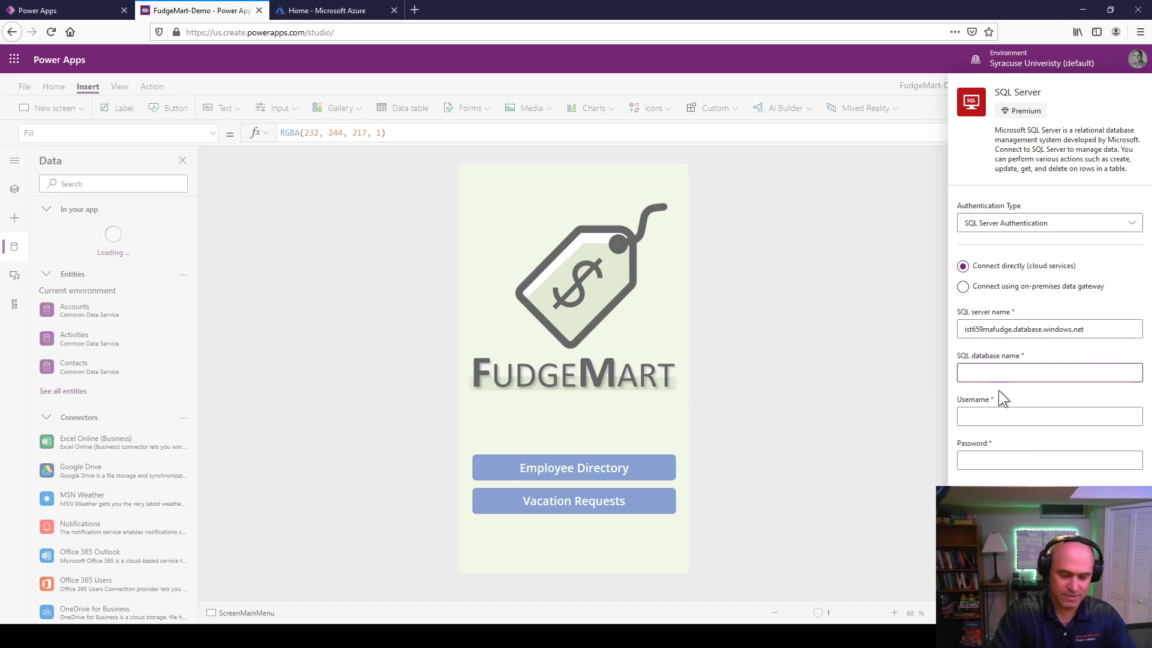
pyautogui.write('ist659mafudge')
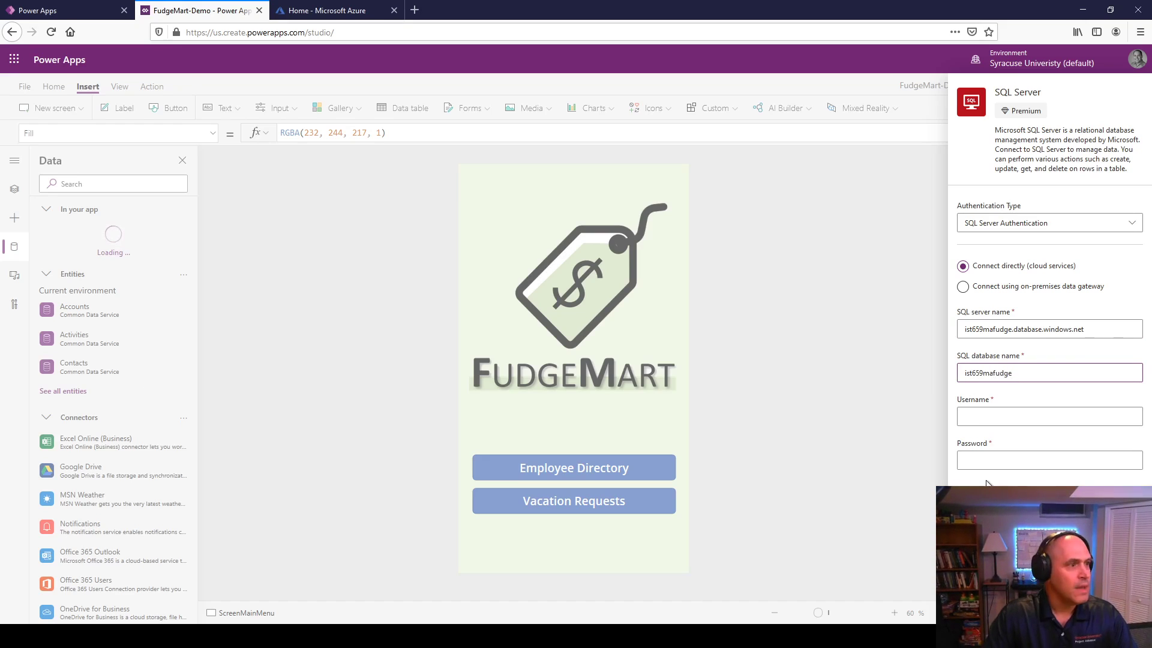
pyautogui.click(1013, 417)
pyautogui.write('mafudge')
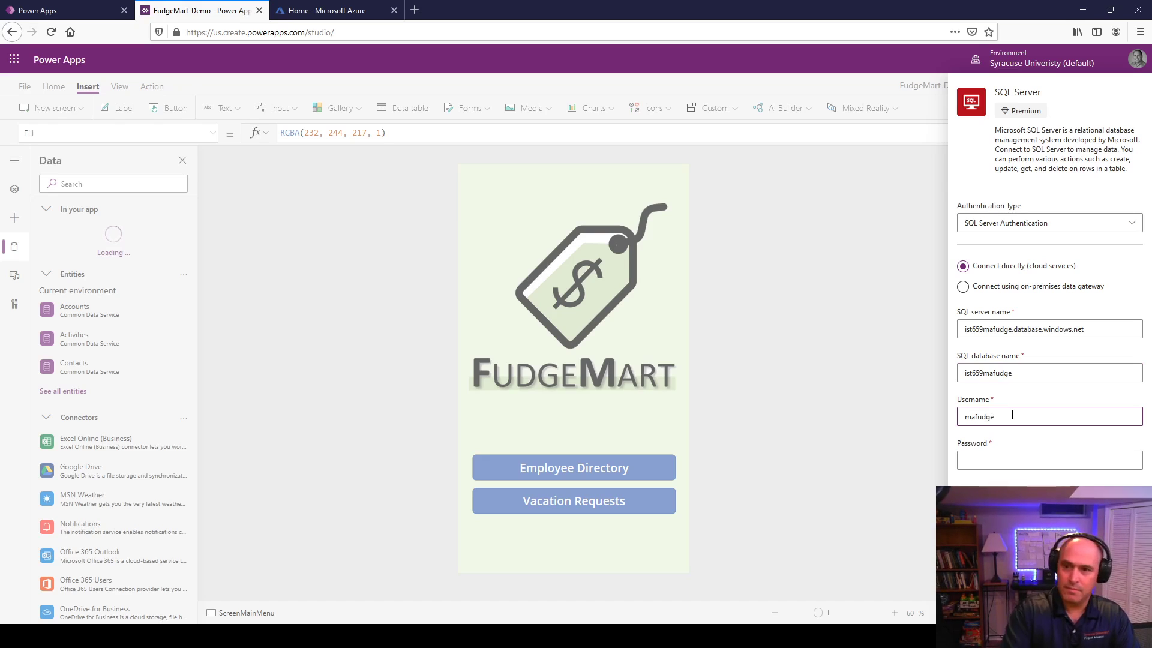
pyautogui.press('Tab')
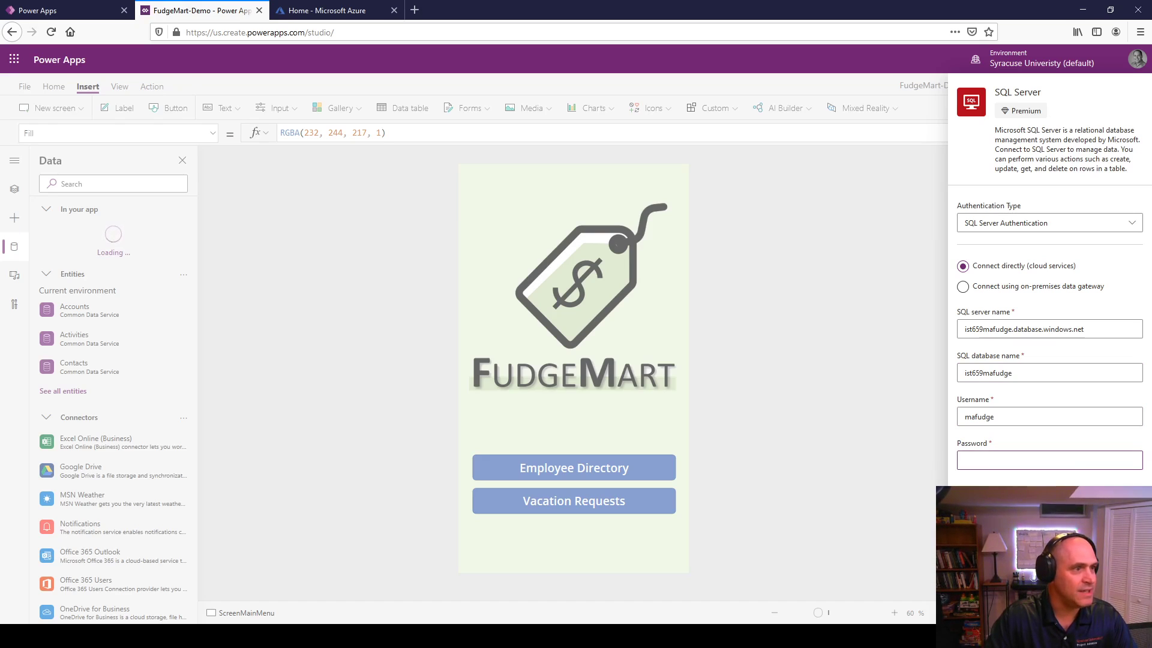
pyautogui.click(1025, 461)
pyautogui.hotkey('ctrl', 'v')
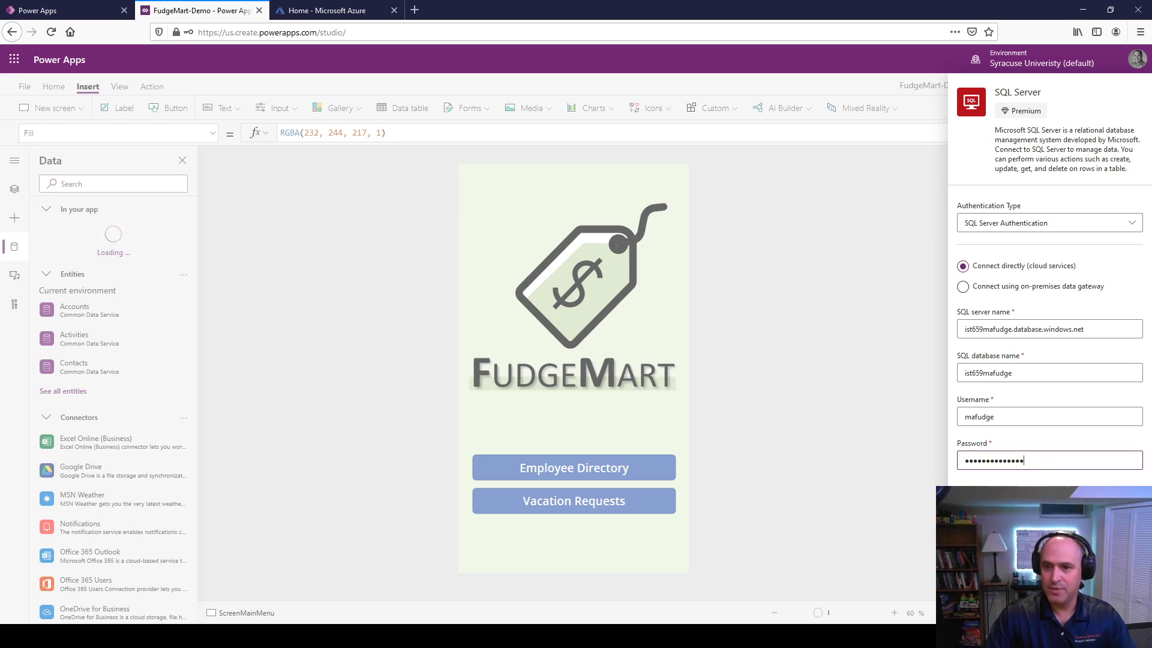
pyautogui.press('Tab')
pyautogui.press('Return')
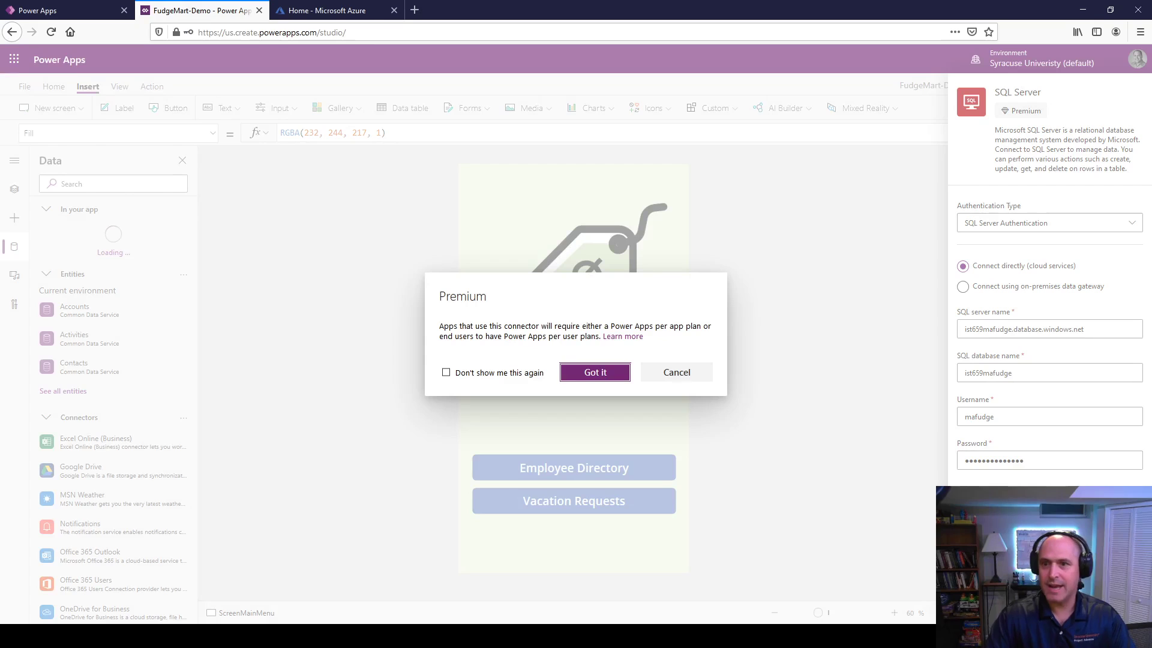
# Step: Dismiss the Premium notice and connect the fudgemart_employees table as a data source
pyautogui.click(593, 372)
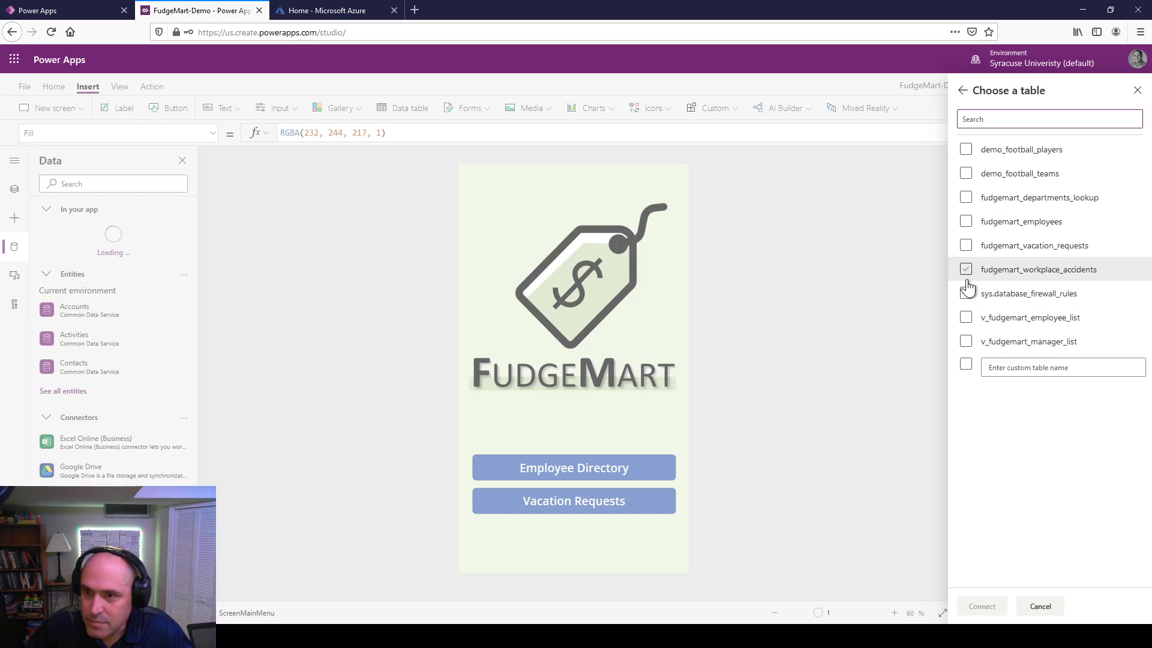
pyautogui.click(967, 225)
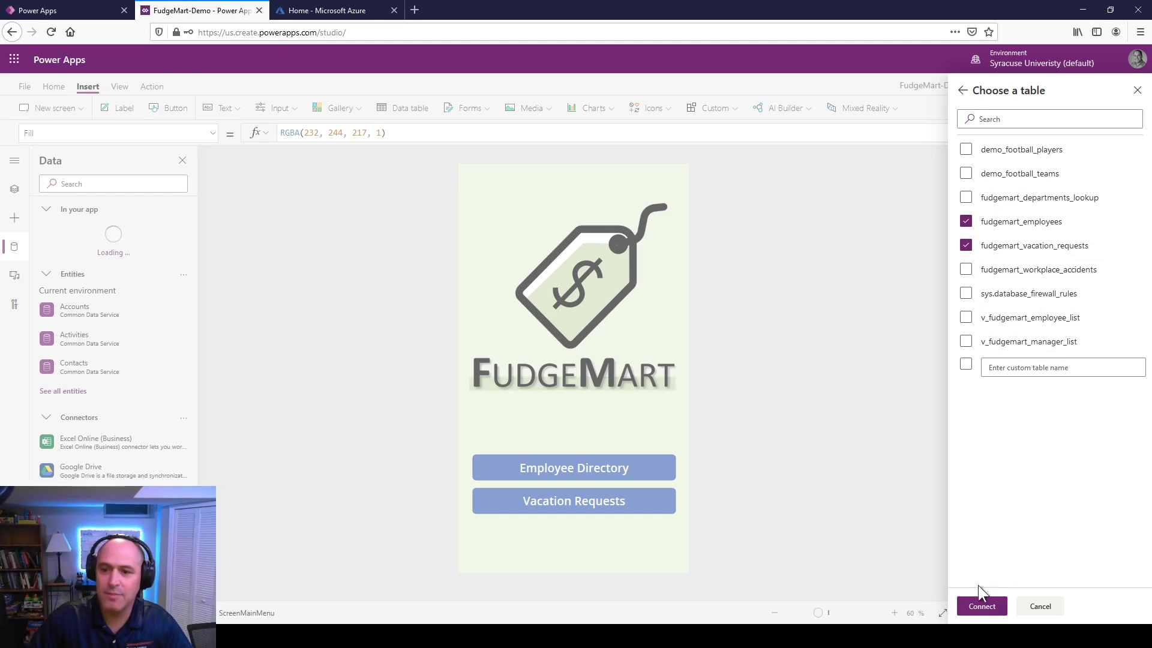
pyautogui.click(976, 607)
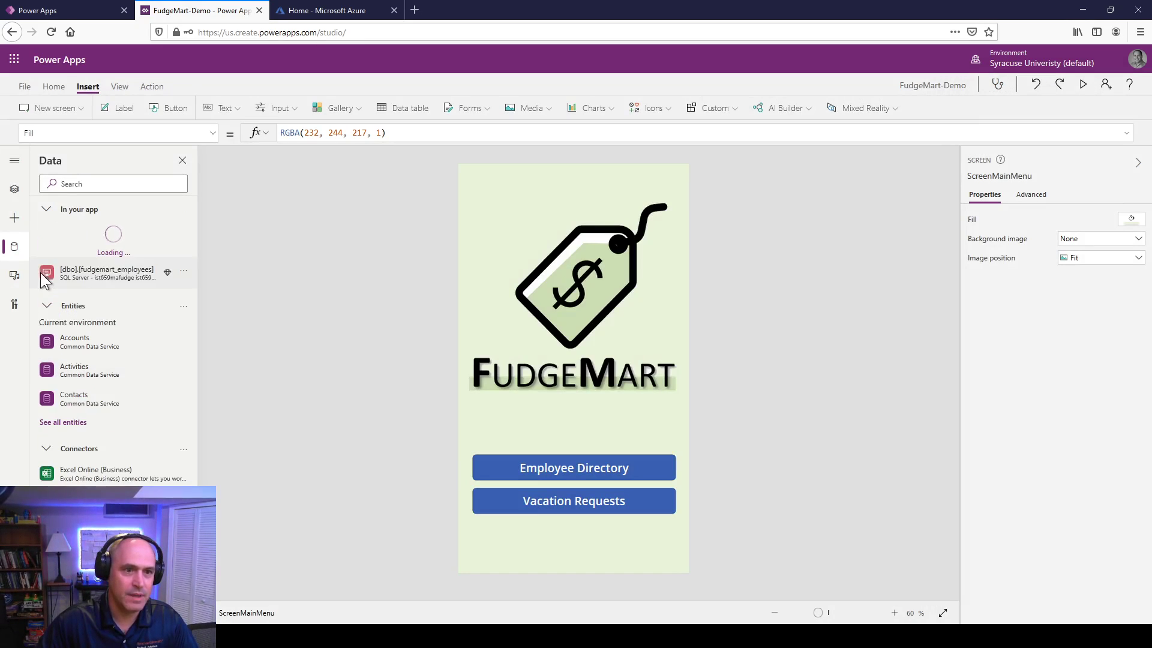
# Step: Collapse Entities and Connectors, then refresh the fudgemart_employees and fudgemart_vacation_requests data sources
pyautogui.click(45, 300)
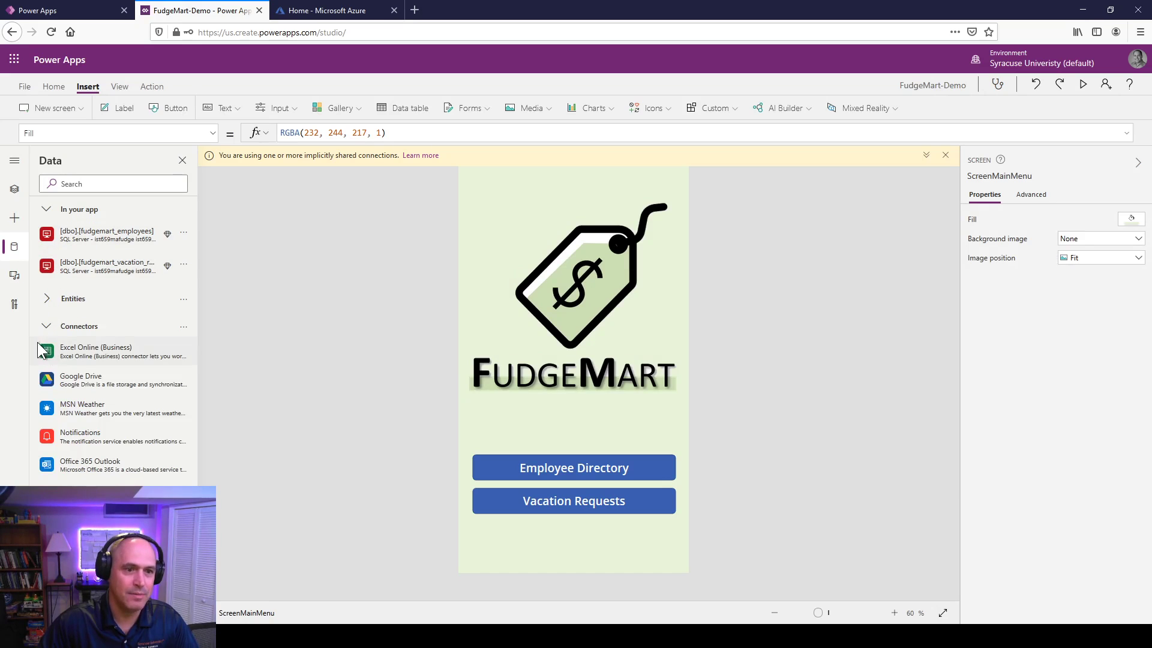
pyautogui.click(46, 329)
pyautogui.moveTo(178, 240)
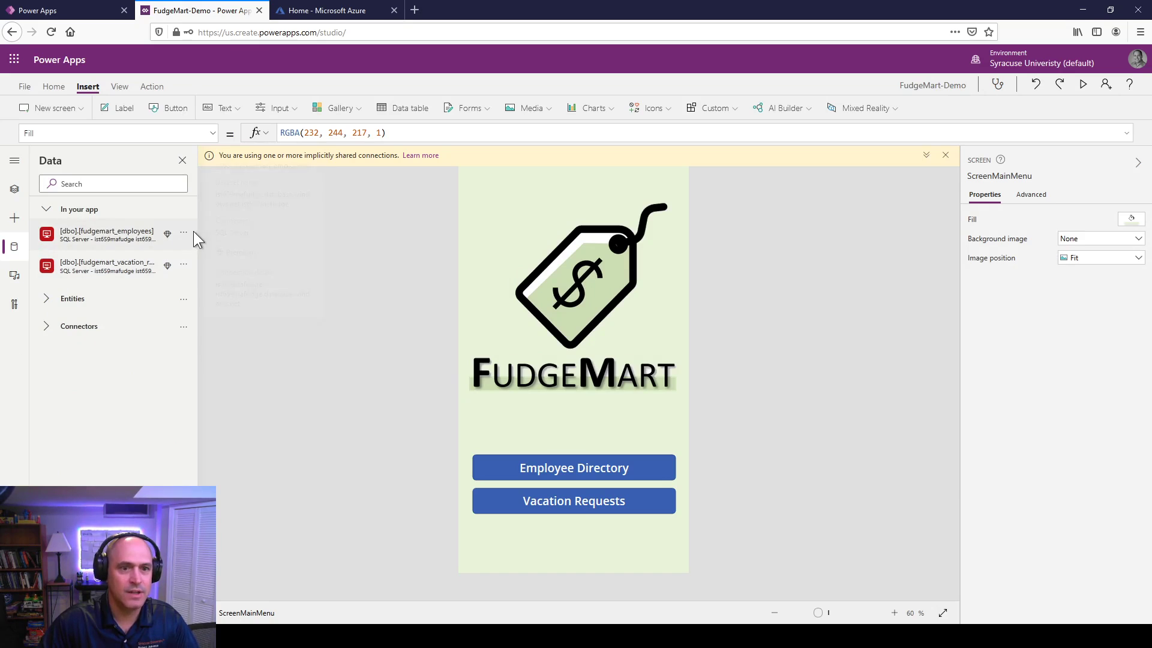
pyautogui.click(185, 235)
pyautogui.click(192, 253)
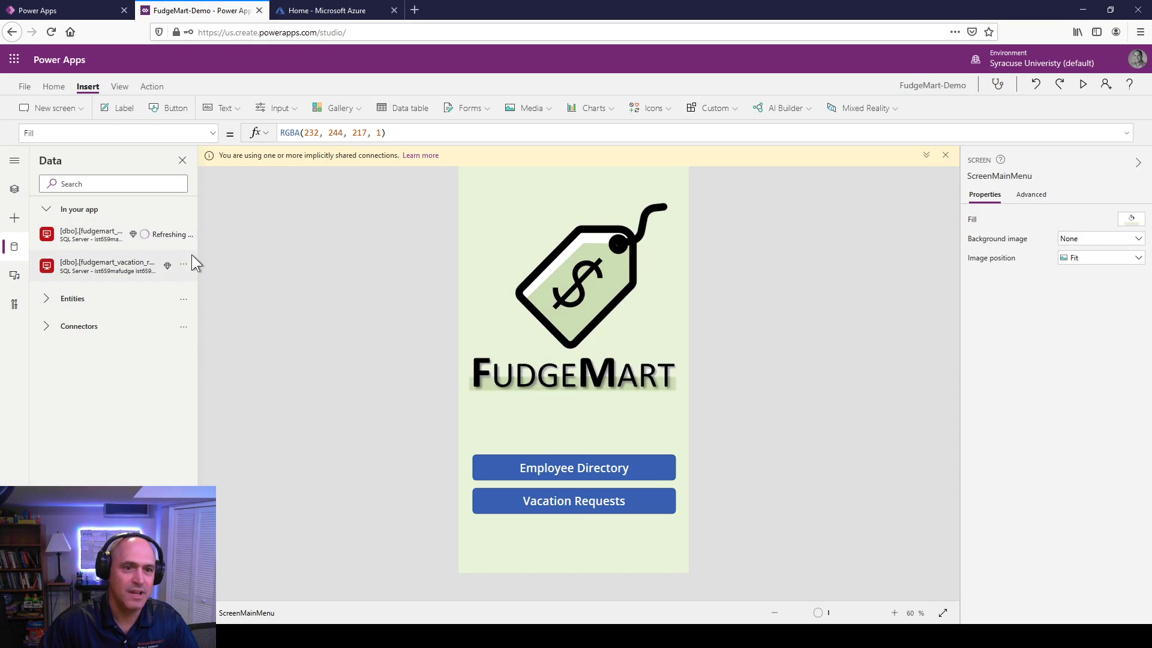
pyautogui.click(183, 267)
pyautogui.click(193, 283)
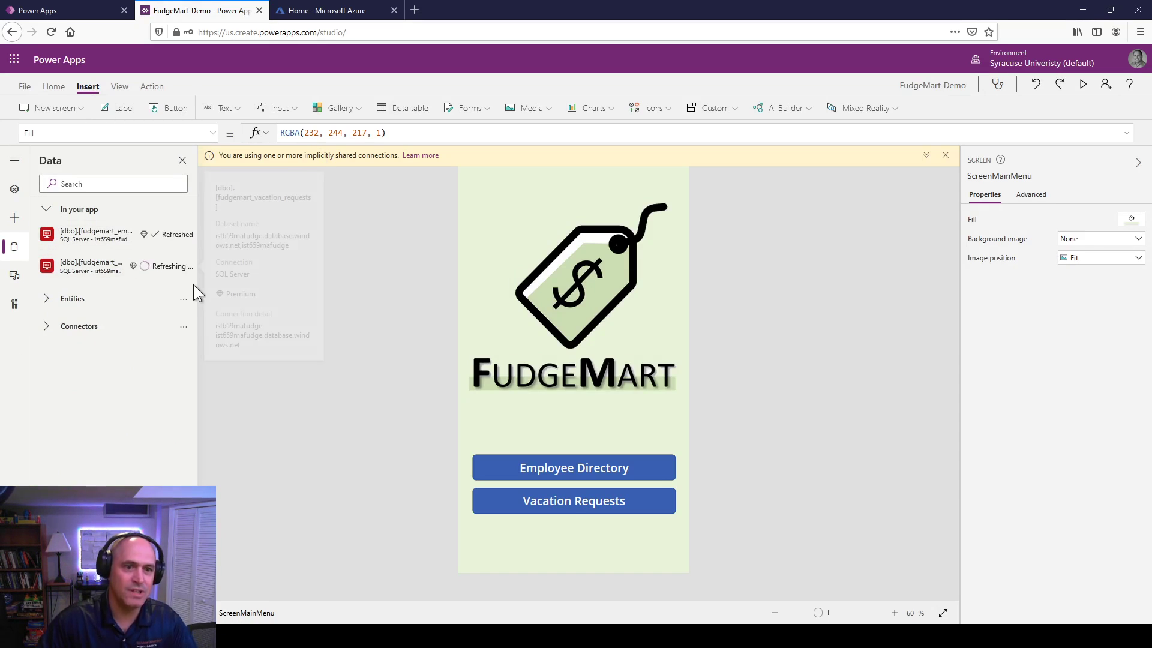
# Step: Dismiss the shared-connections warning banner and show the new screen templates
pyautogui.moveTo(193, 285)
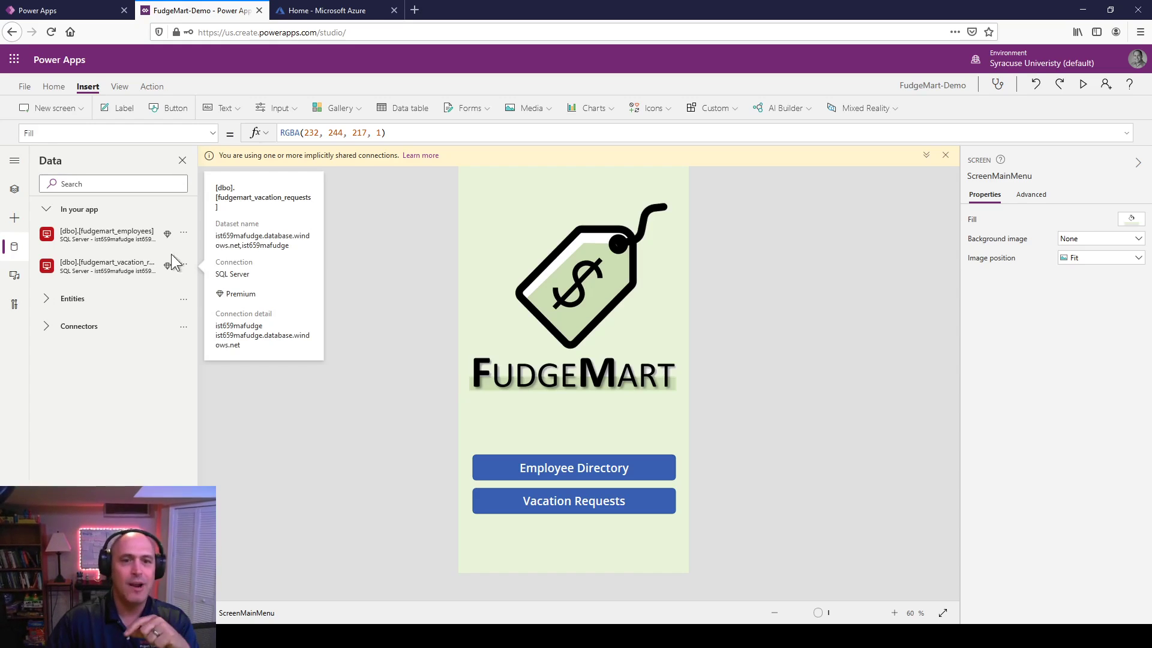
pyautogui.click(945, 156)
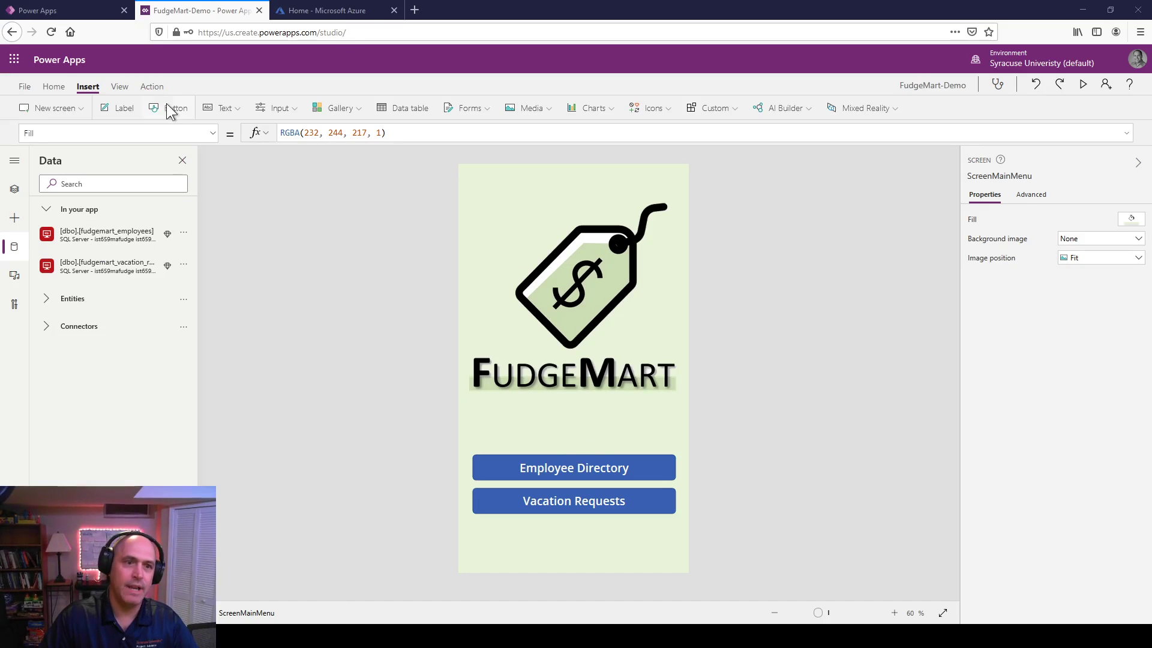
pyautogui.click(77, 106)
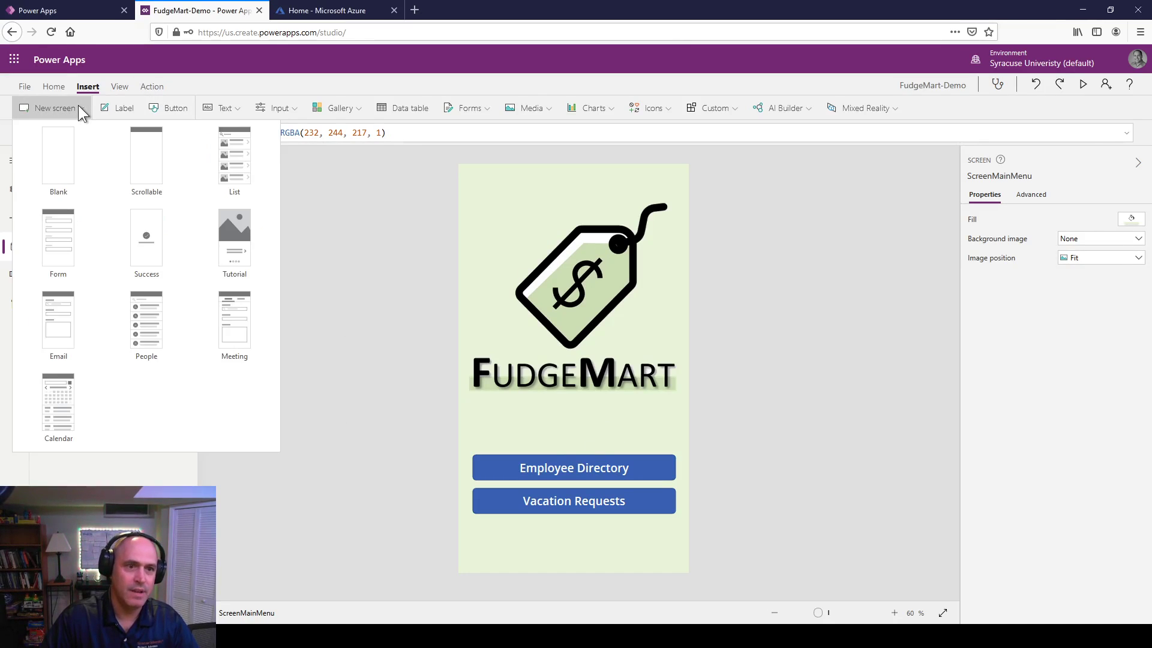
# Step: Add a new list screen and bind its gallery to [dbo].[fudgemart_employees]
pyautogui.click(235, 167)
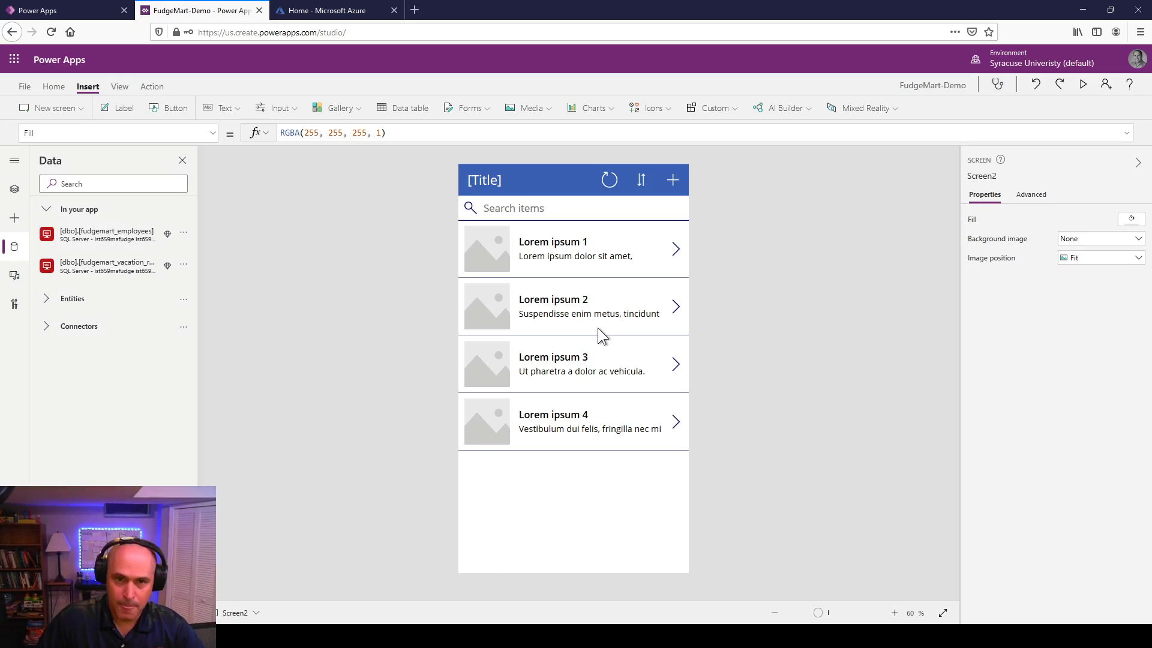
pyautogui.click(564, 504)
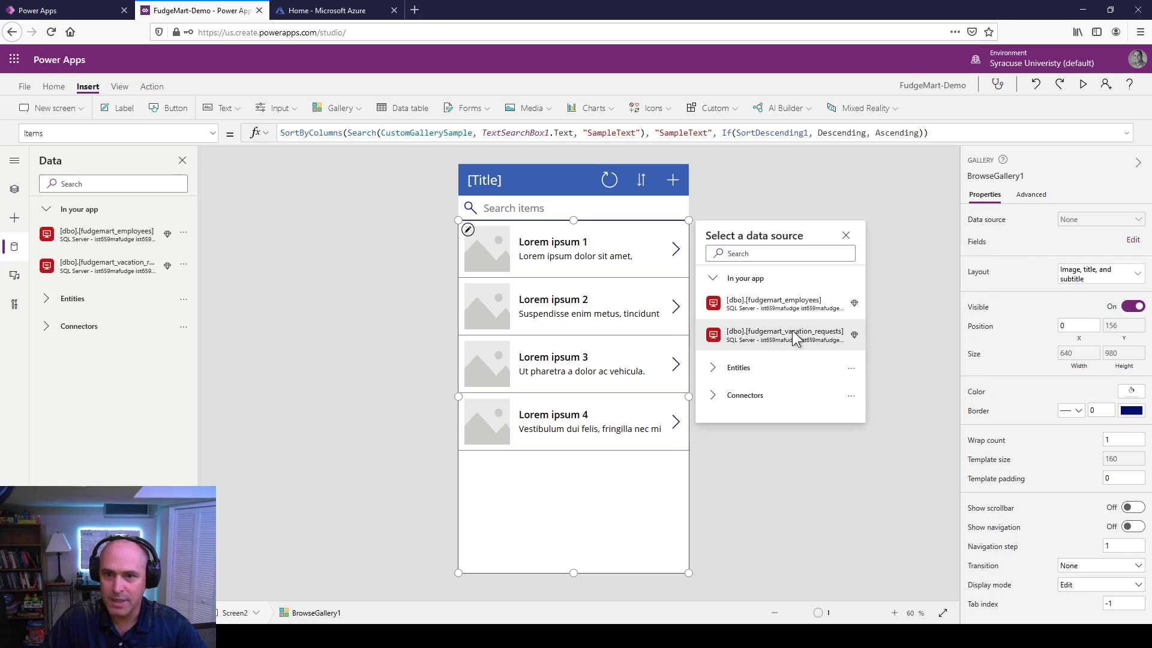
pyautogui.click(789, 300)
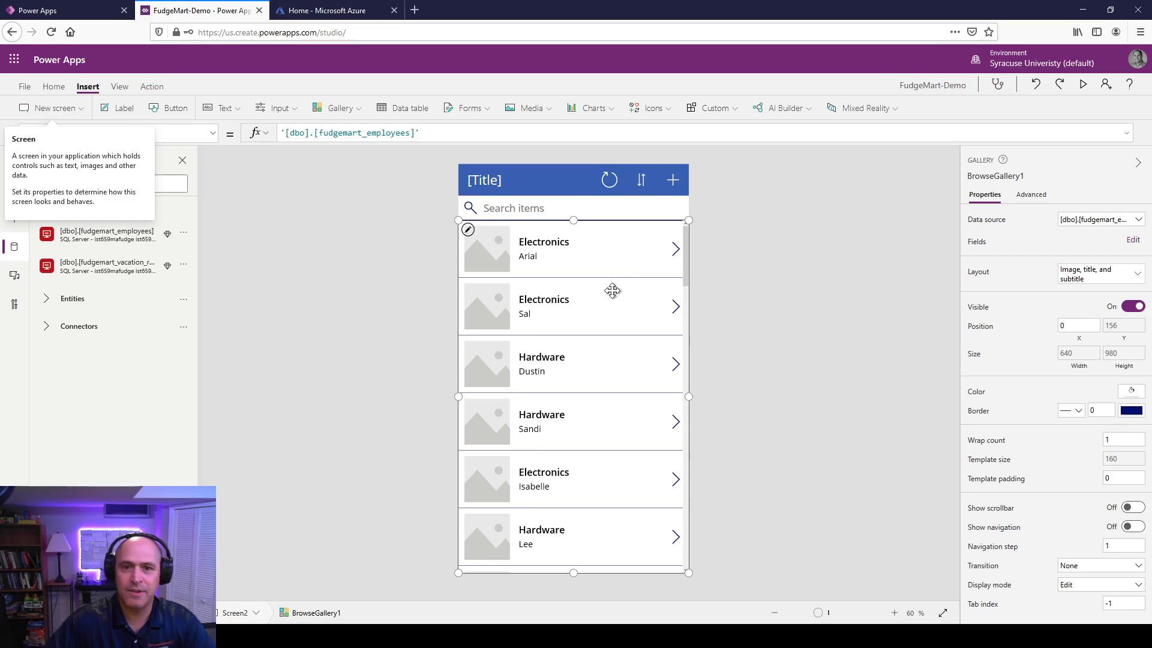
# Step: Narrow the header title label and change its text to 'Employees'
pyautogui.click(510, 177)
pyautogui.moveTo(468, 178); pyautogui.dragTo(496, 180)
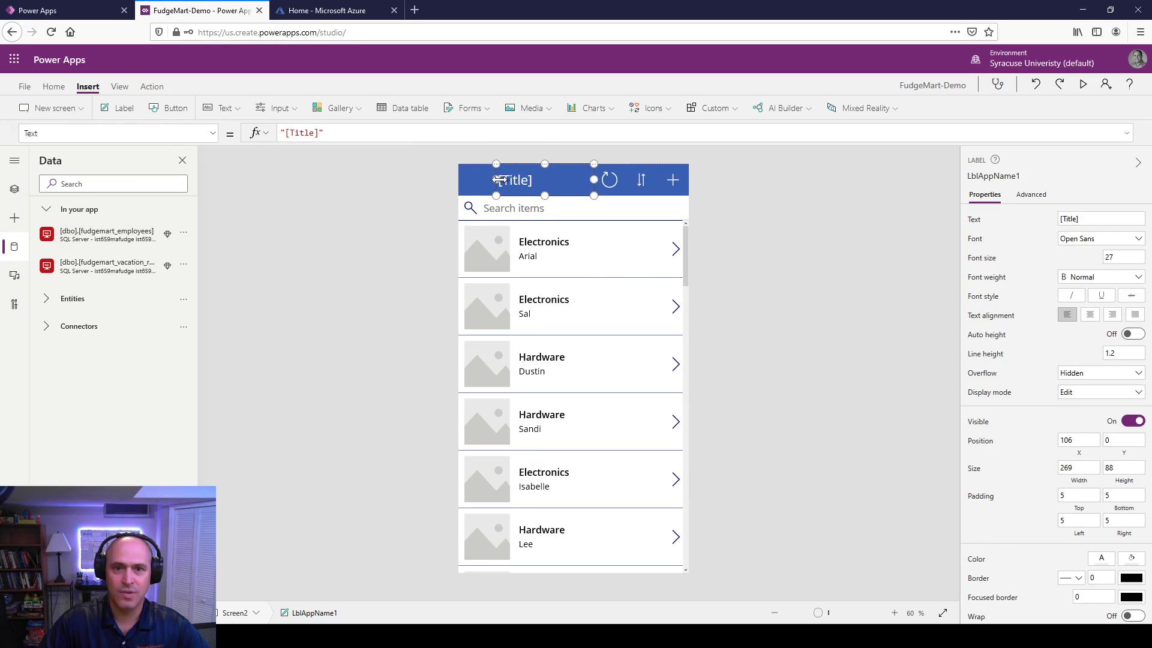
pyautogui.write('Employue')
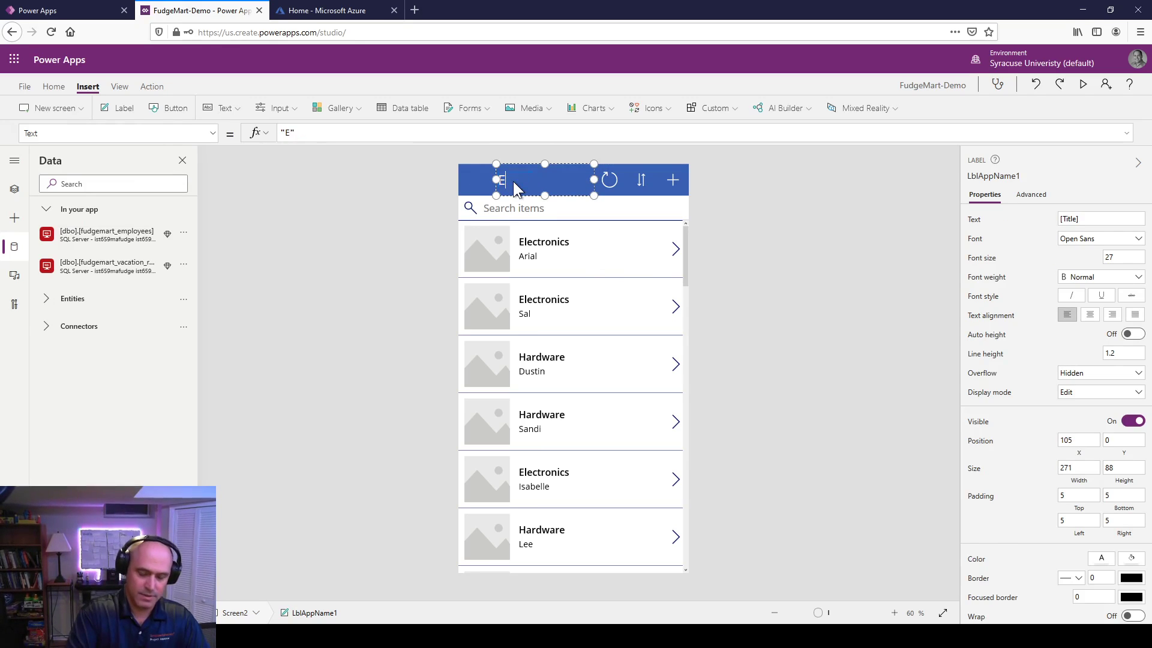
pyautogui.press('BackSpace')
pyautogui.press('BackSpace')
pyautogui.write('ees')
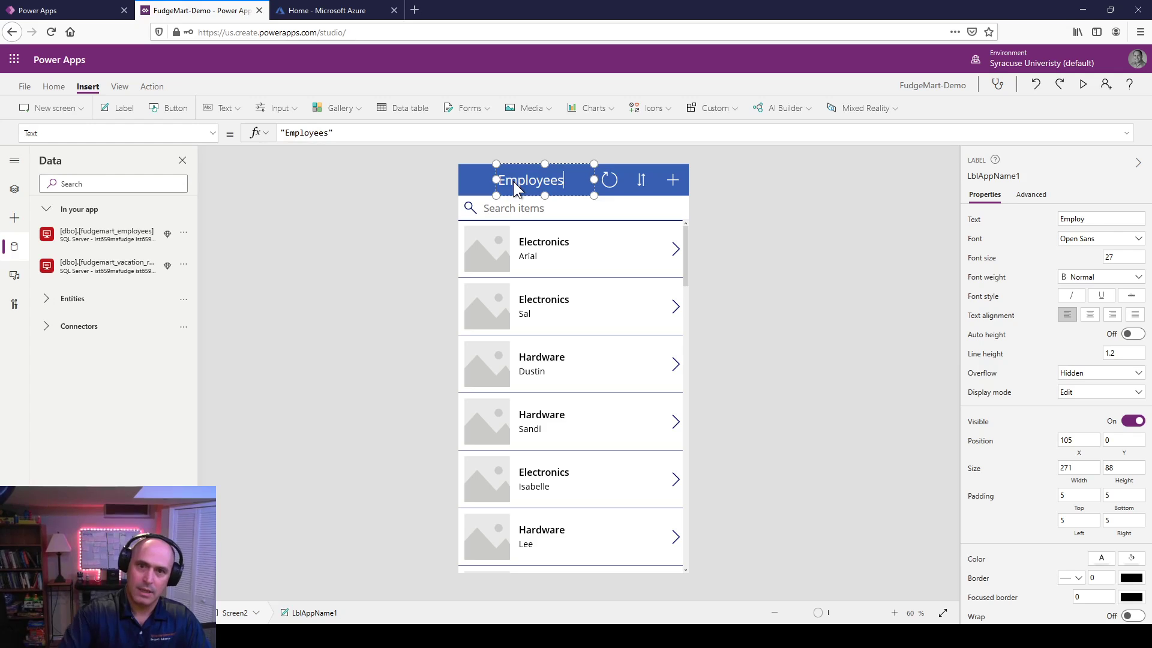
pyautogui.click(793, 224)
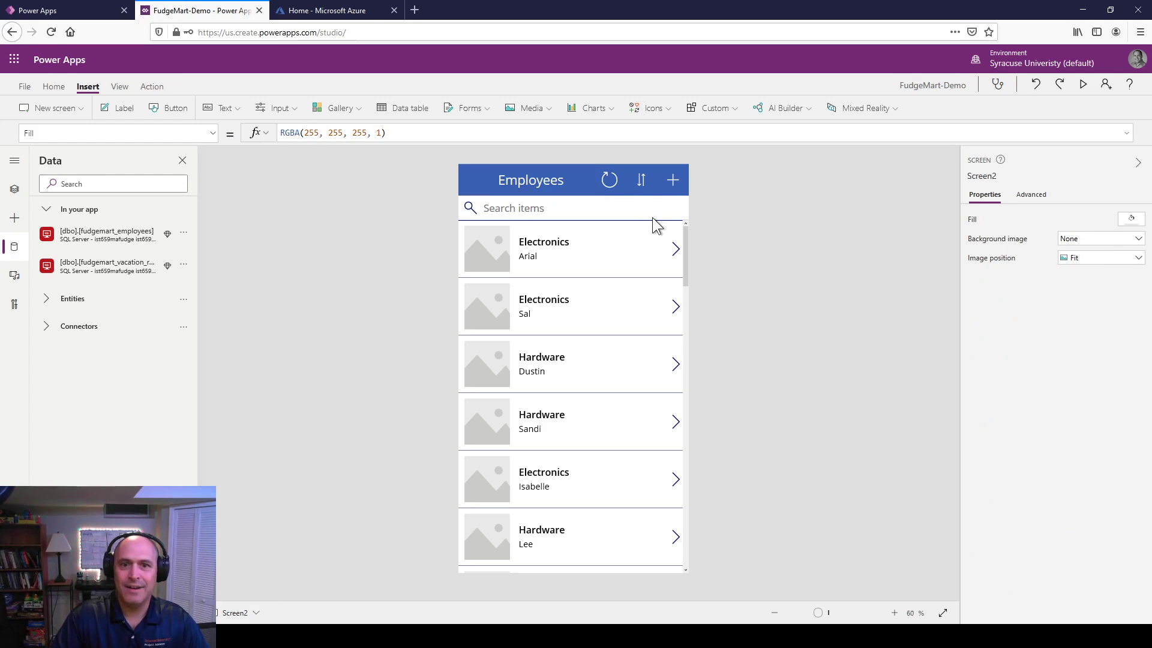
# Step: Insert a Back arrow icon and place it in the header's top-left corner
pyautogui.click(607, 181)
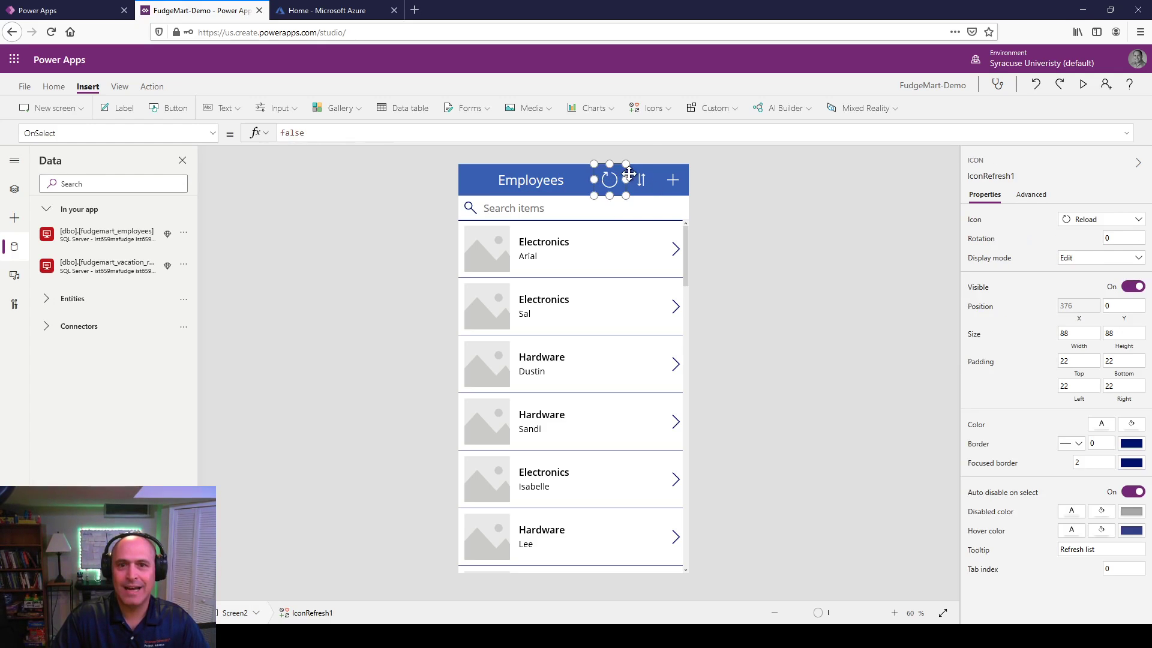
pyautogui.click(661, 104)
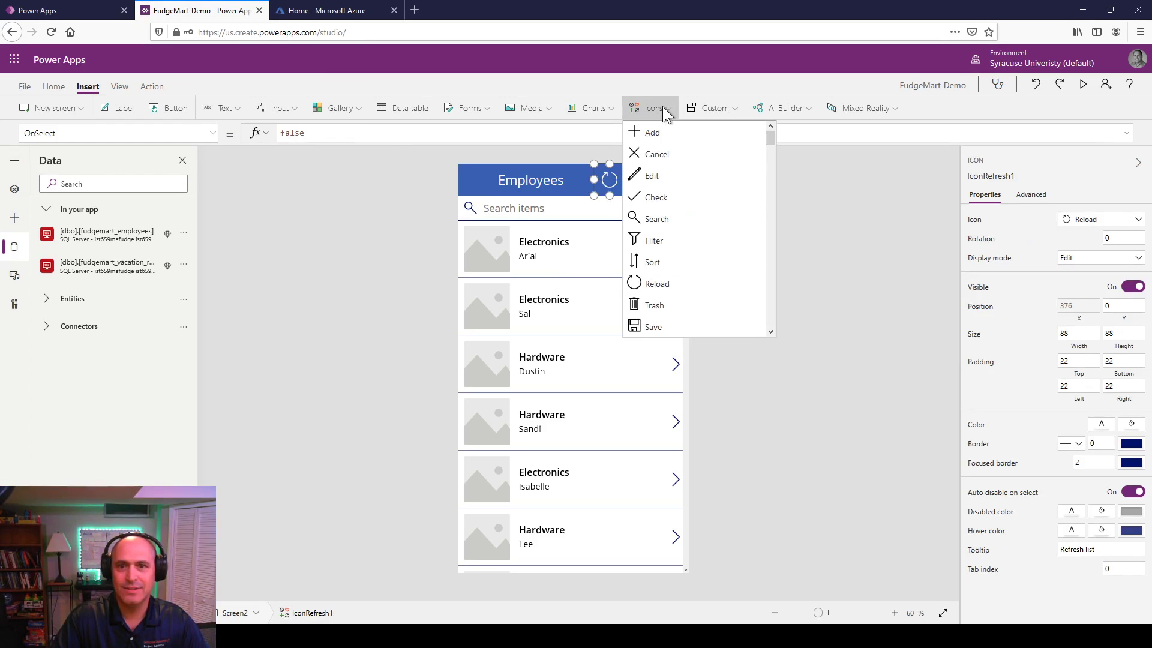
pyautogui.scroll(-6, 658, 320)
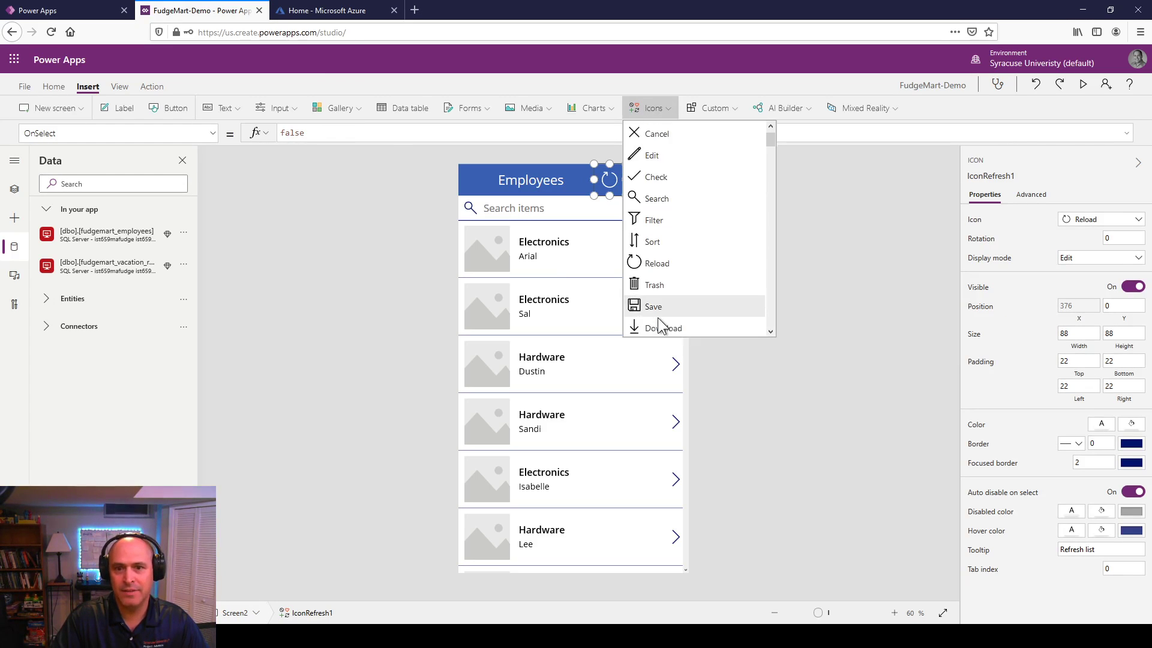
pyautogui.scroll(-3, 658, 319)
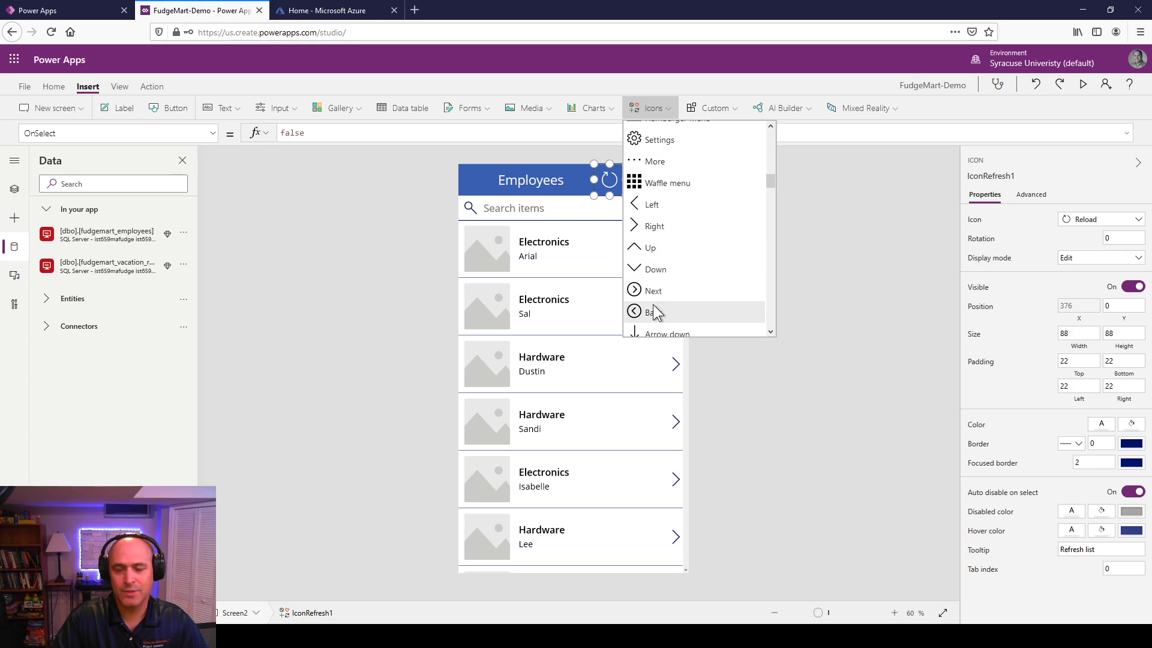
pyautogui.click(654, 312)
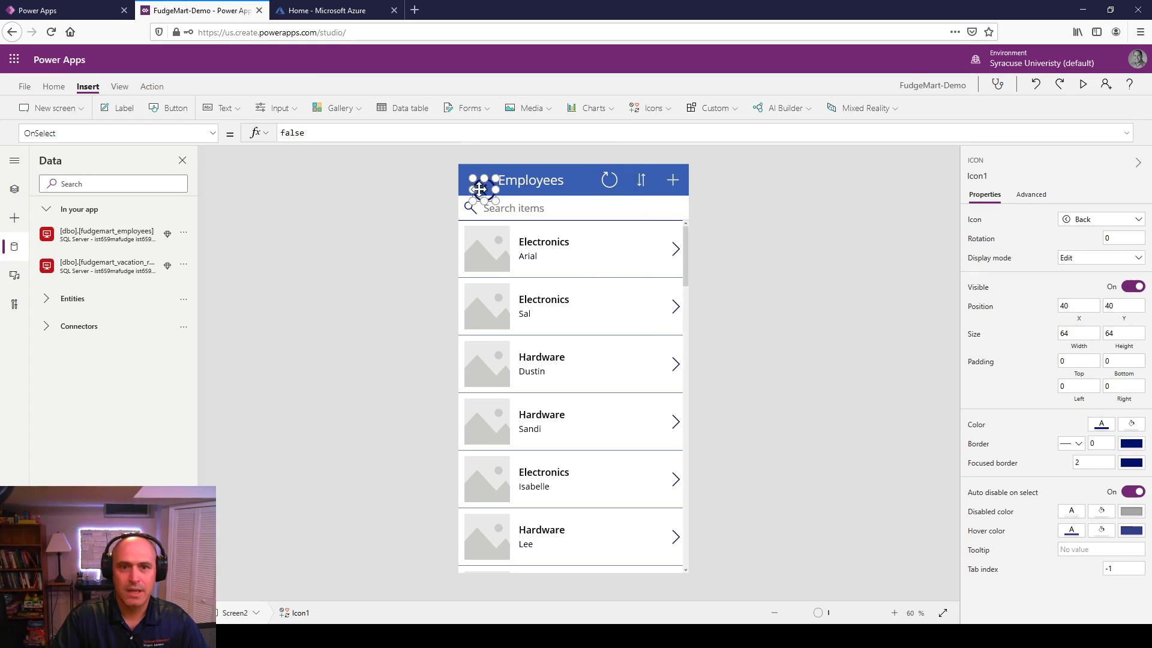
pyautogui.moveTo(481, 184); pyautogui.dragTo(477, 183)
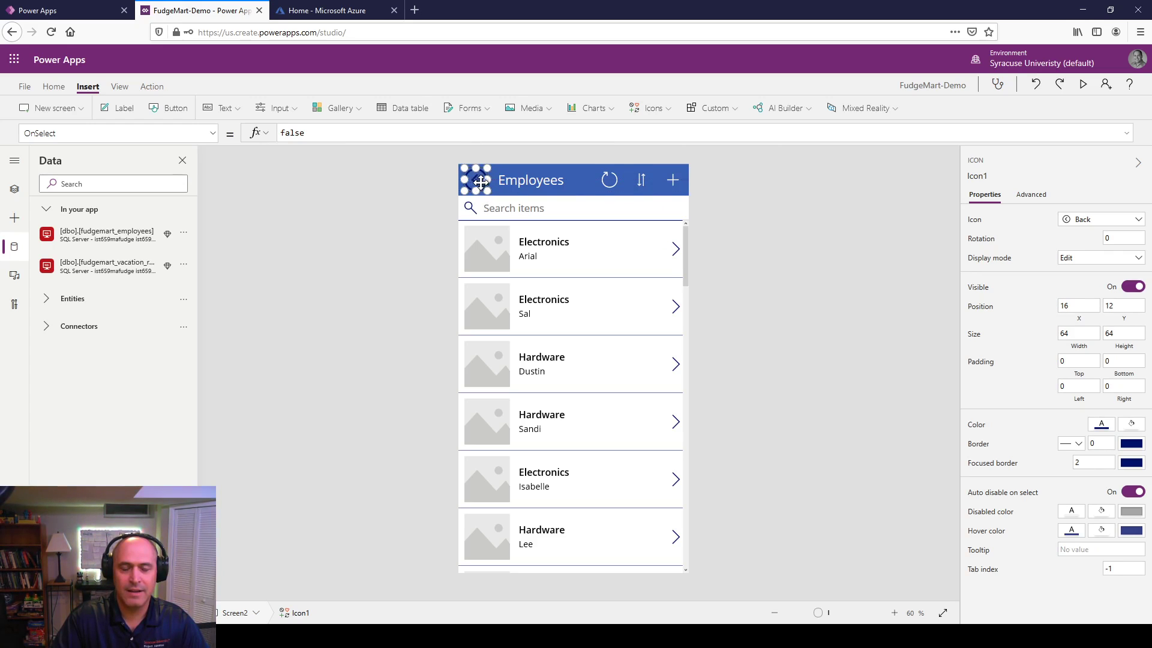
pyautogui.click(789, 201)
# Step: Set the back arrow icon's color to white
pyautogui.click(480, 180)
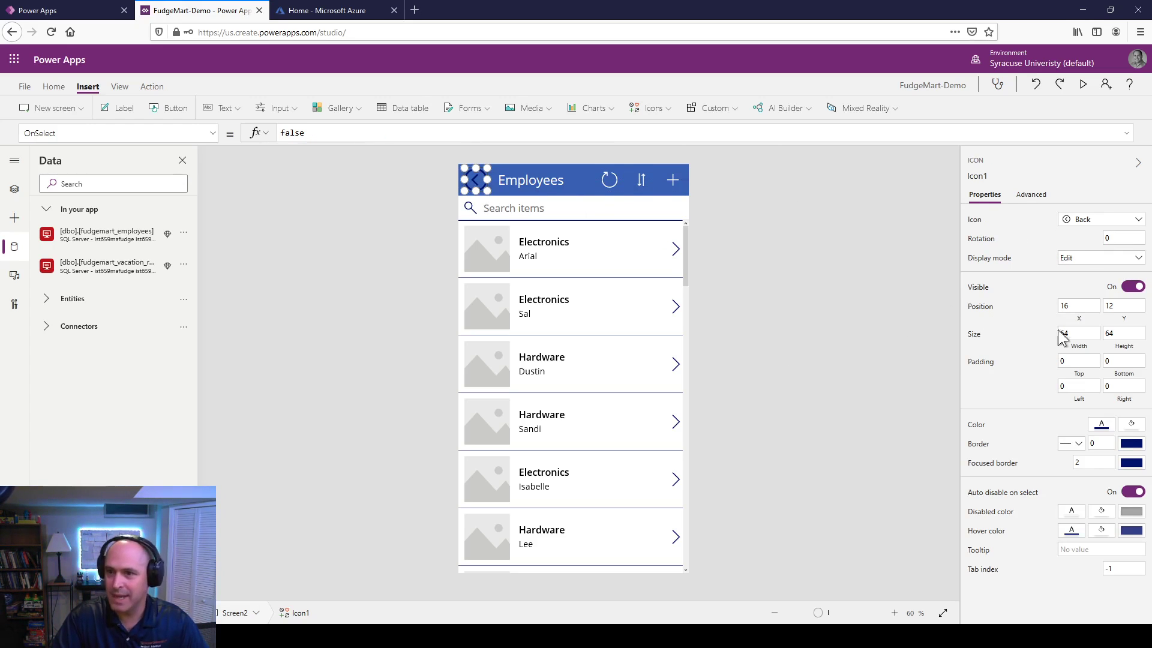
pyautogui.click(1102, 427)
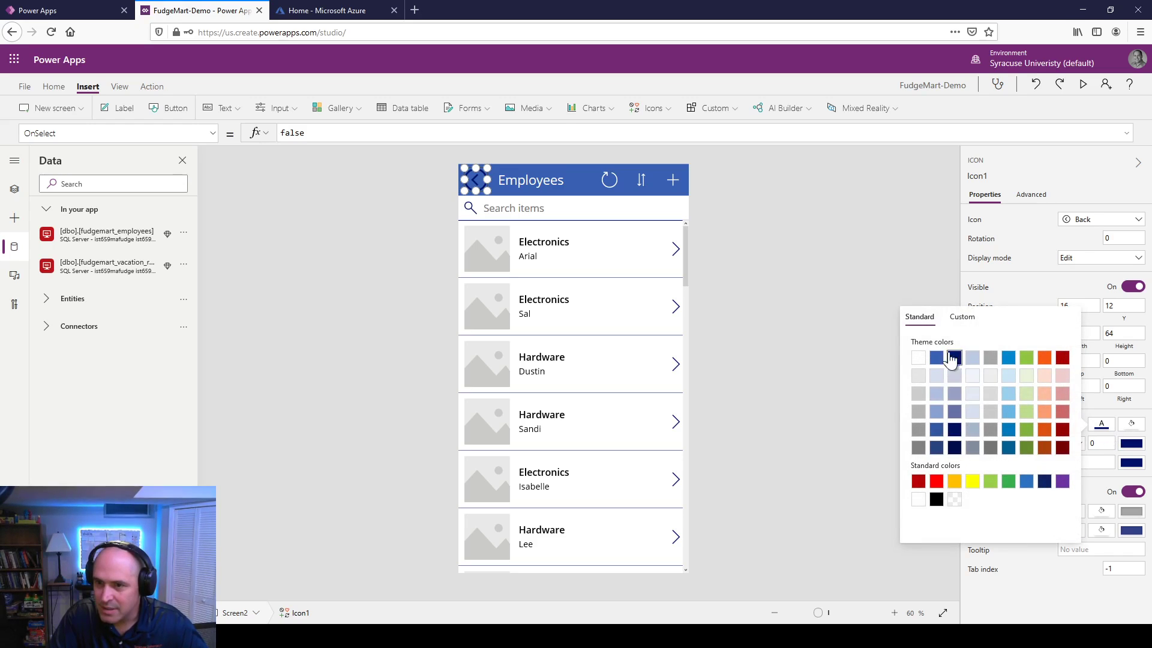
pyautogui.click(919, 359)
pyautogui.click(862, 334)
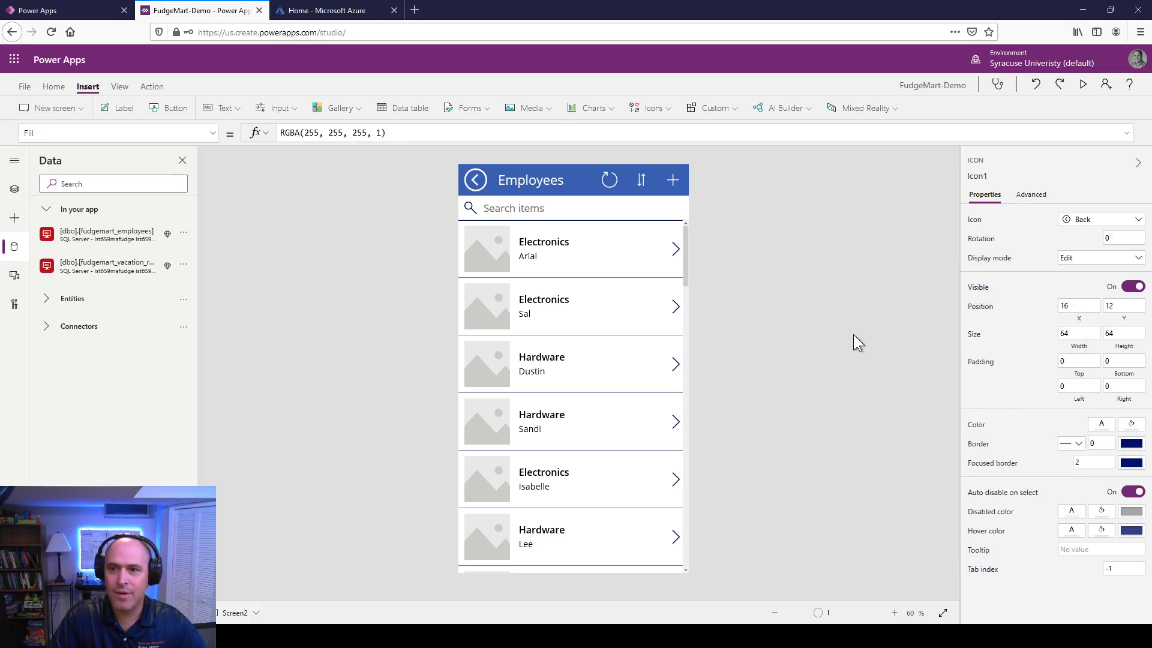
# Step: Set the back icon's OnSelect to Back()
pyautogui.click(477, 183)
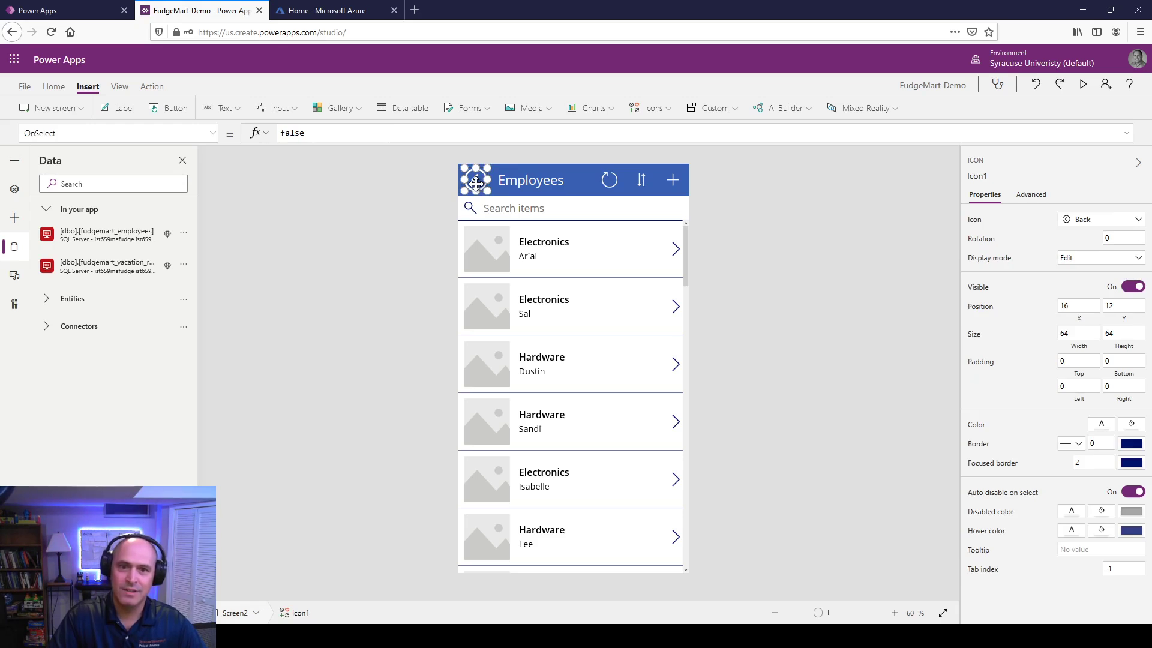
pyautogui.click(1032, 195)
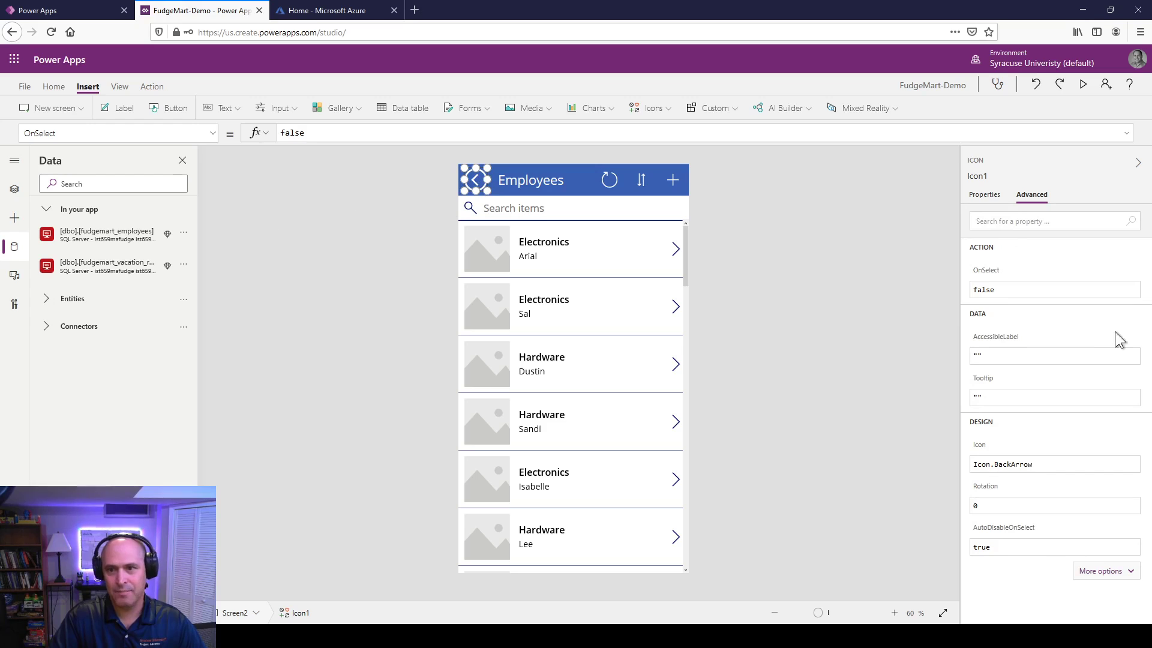
pyautogui.click(1002, 294)
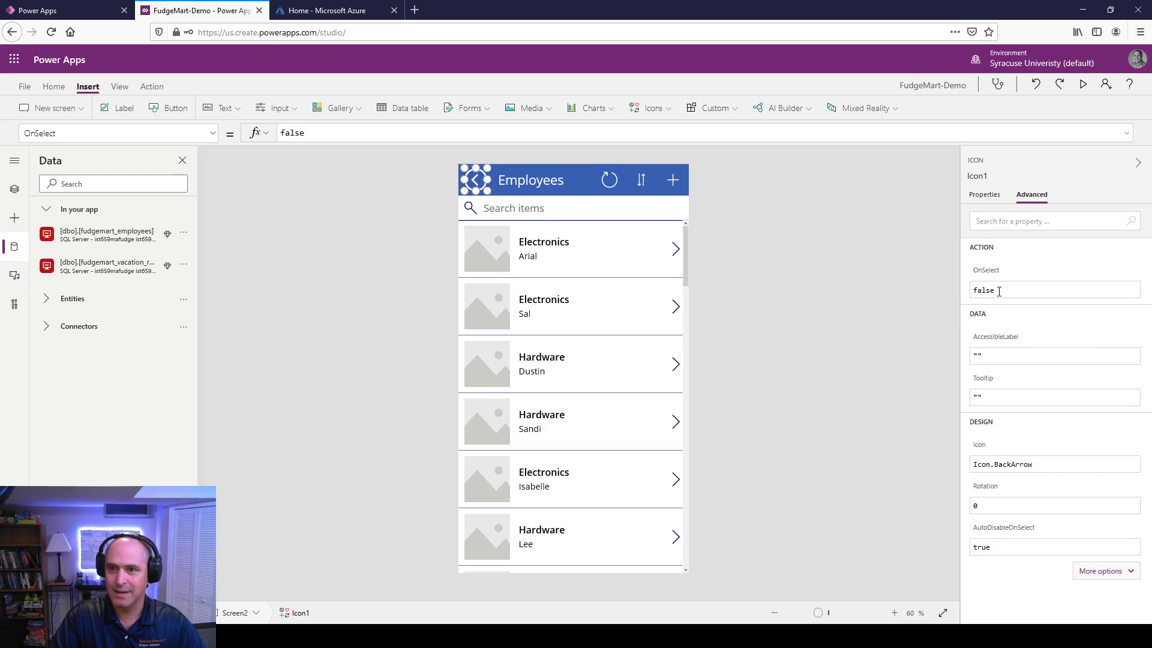
pyautogui.moveTo(1002, 294); pyautogui.dragTo(970, 288)
pyautogui.write('Back()')
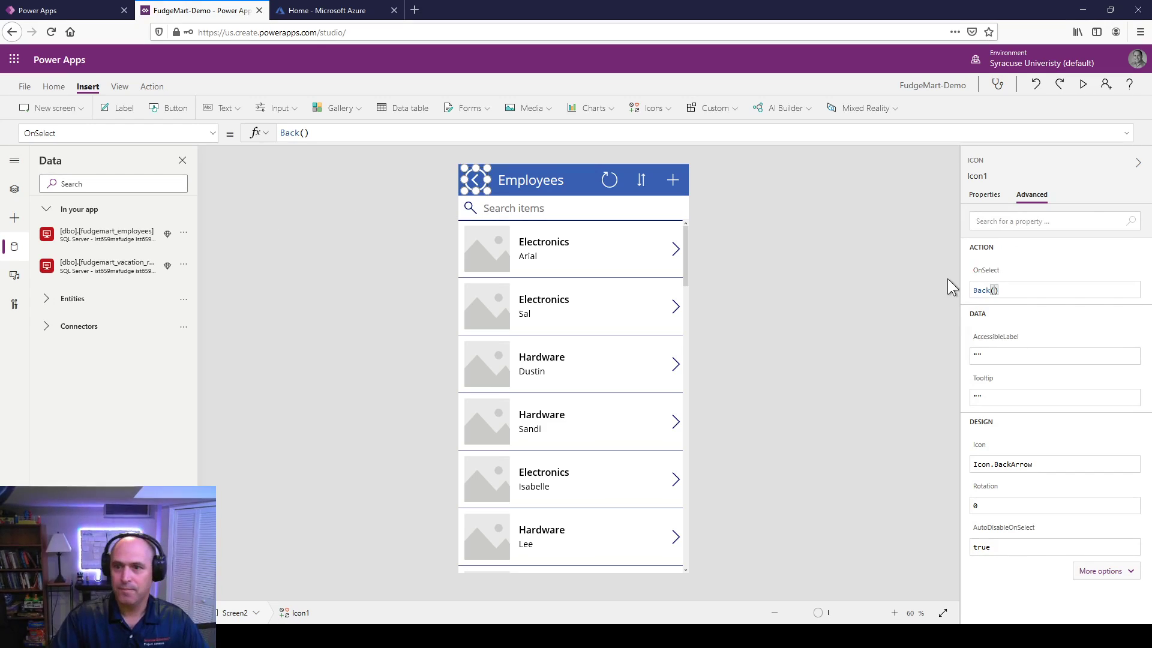
pyautogui.click(933, 355)
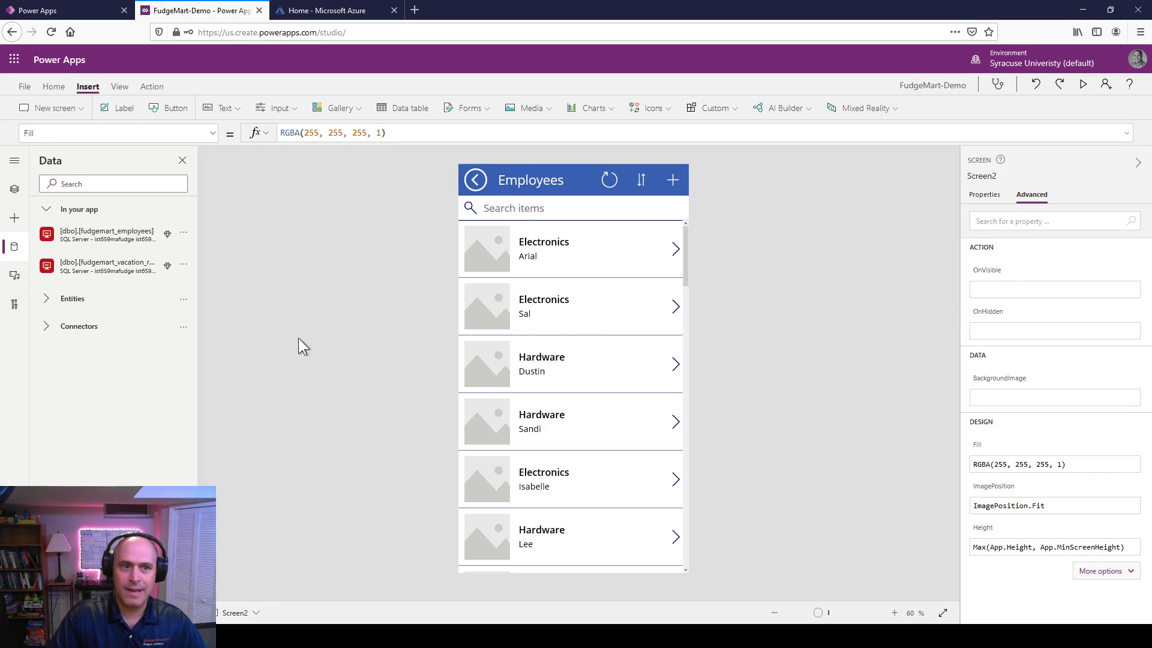
# Step: Make the main menu's Employee Directory button navigate to Screen2
pyautogui.click(14, 189)
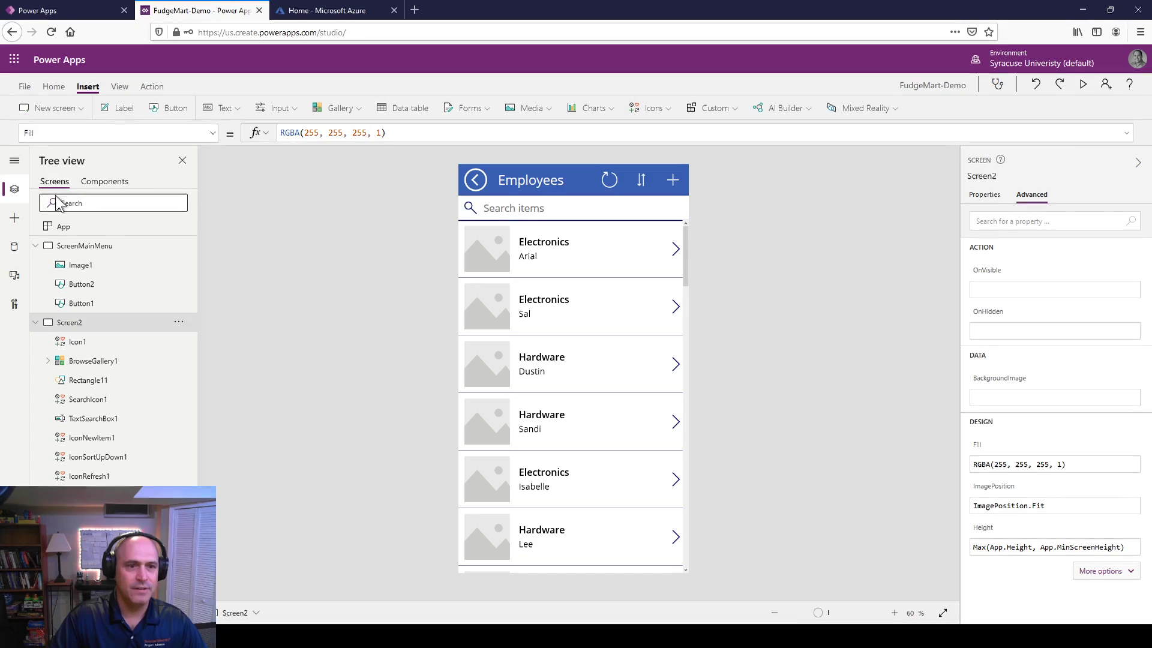
pyautogui.click(110, 248)
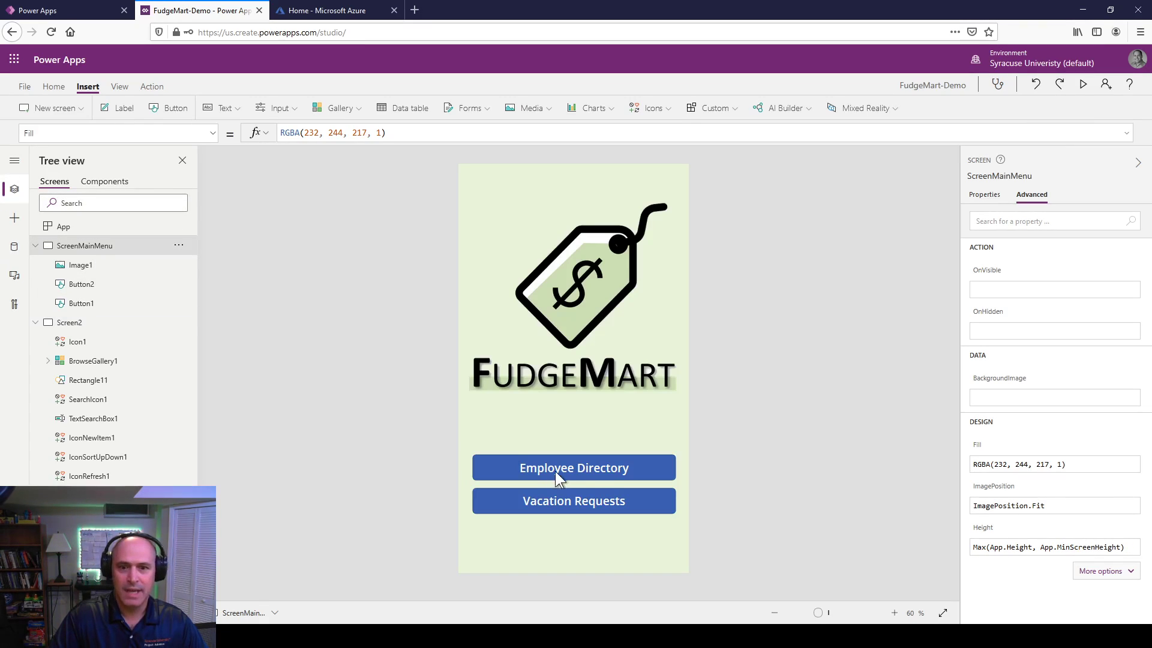
pyautogui.click(599, 472)
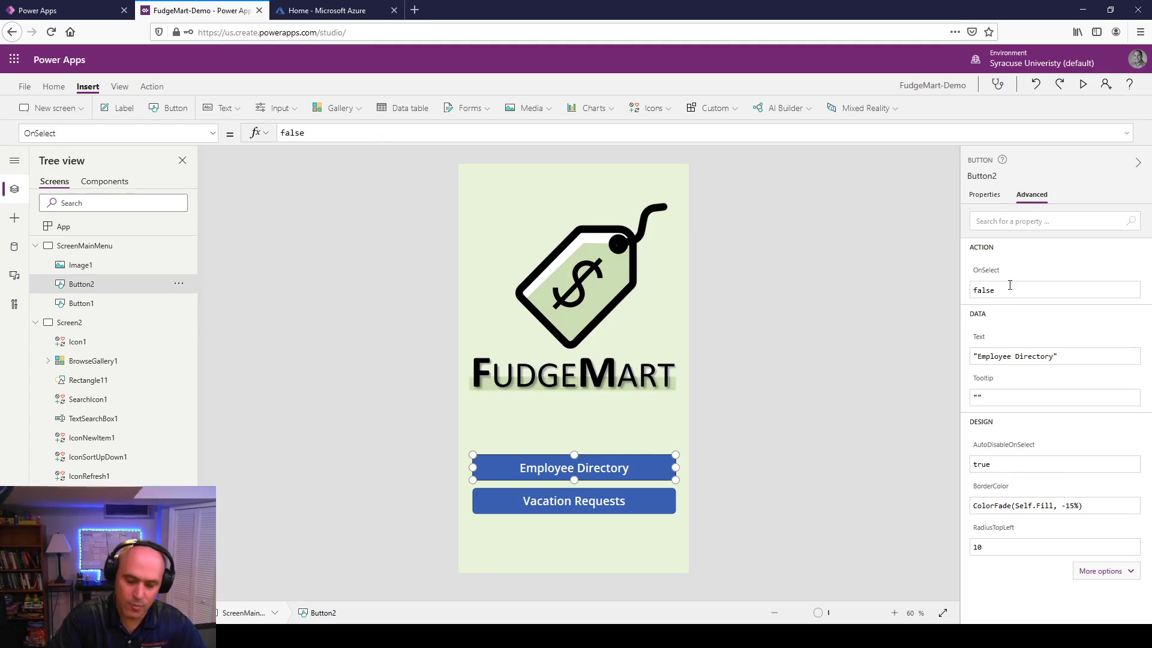
pyautogui.press('BackSpace')
pyautogui.press('BackSpace')
pyautogui.press('BackSpace')
pyautogui.press('BackSpace')
pyautogui.press('BackSpace')
pyautogui.write('Navigate(')
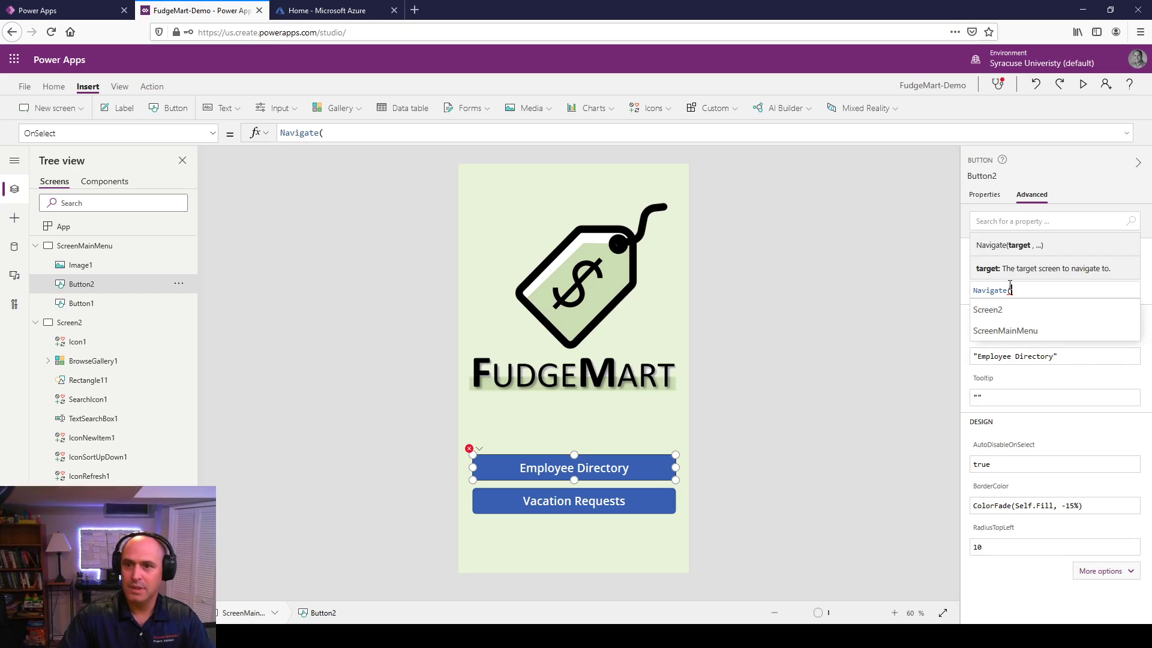
pyautogui.click(991, 310)
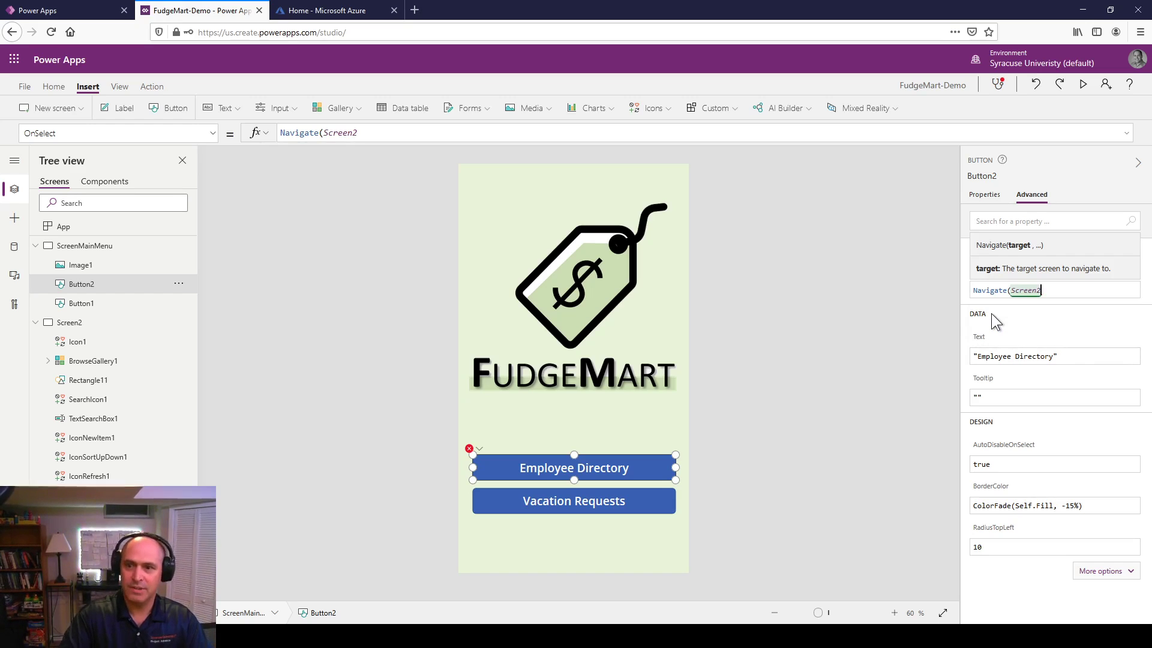
pyautogui.click(634, 430)
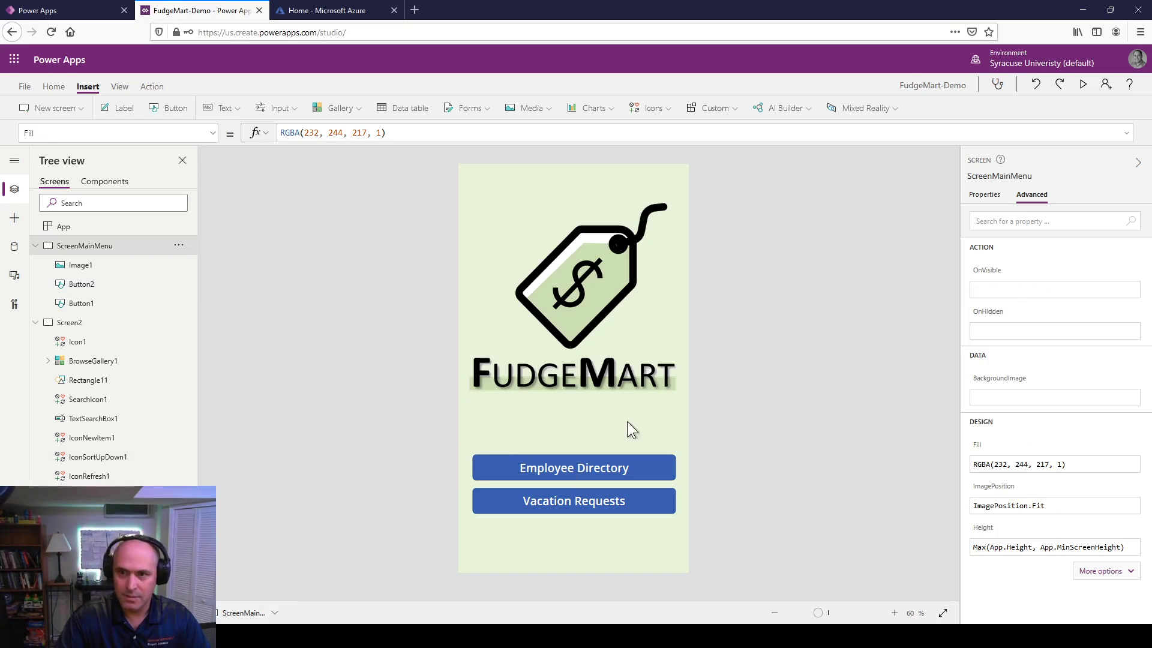
# Step: Rename Screen2 to ScreenEmployees, then preview the app from the main menu screen
pyautogui.rightClick(73, 331)
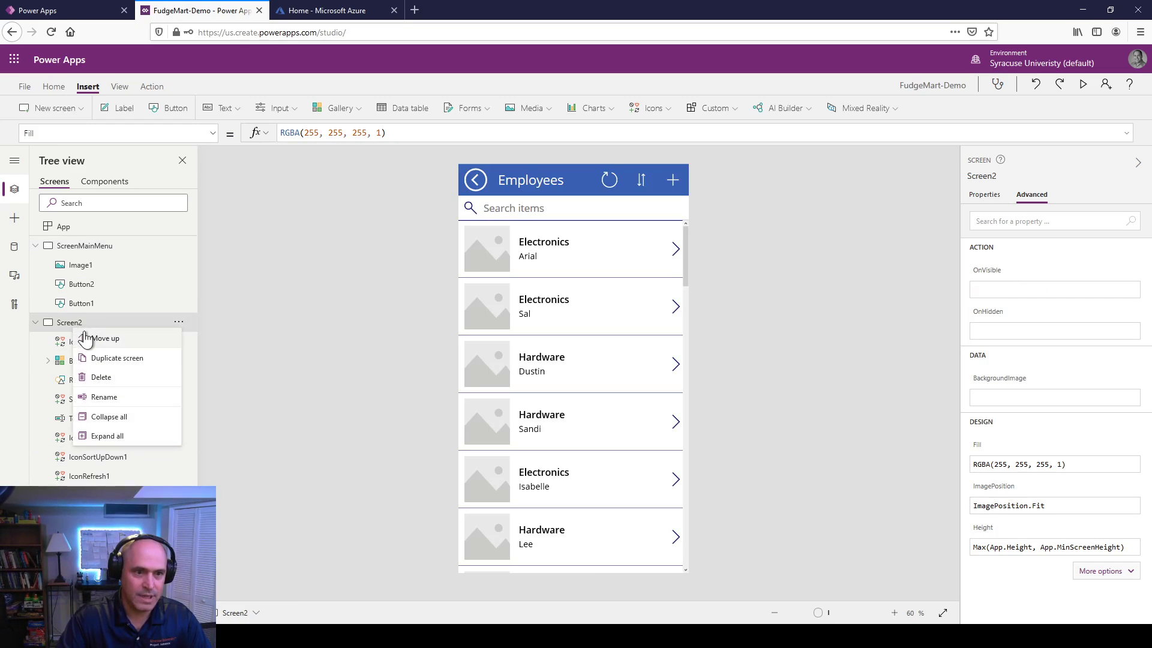
pyautogui.click(127, 399)
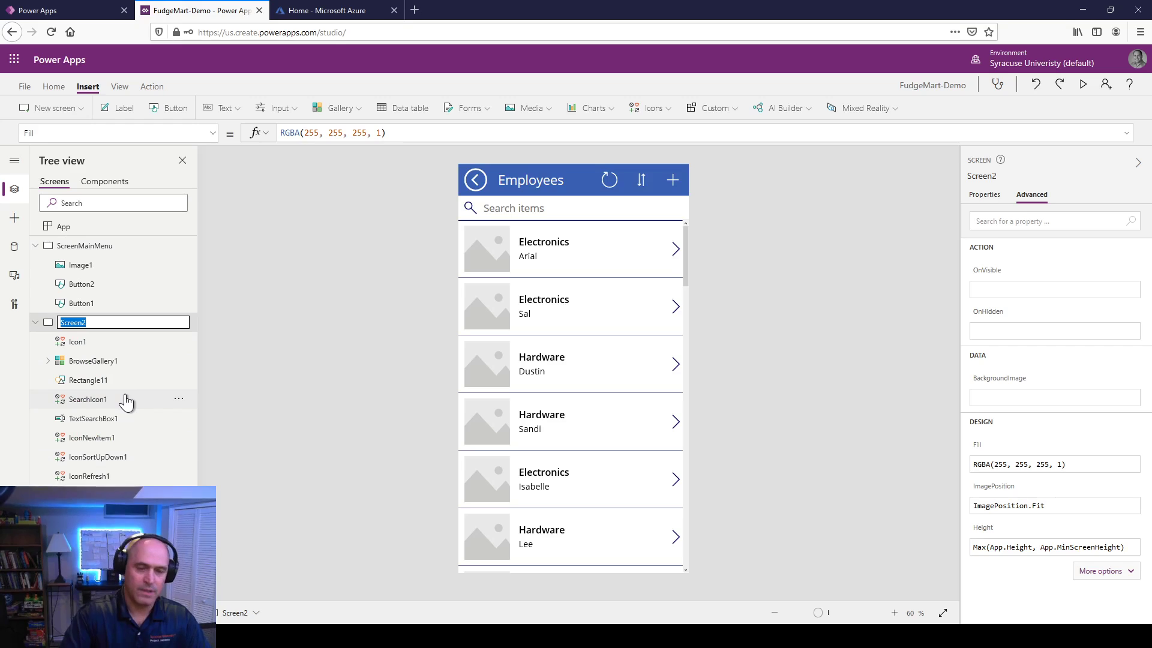
pyautogui.press('End')
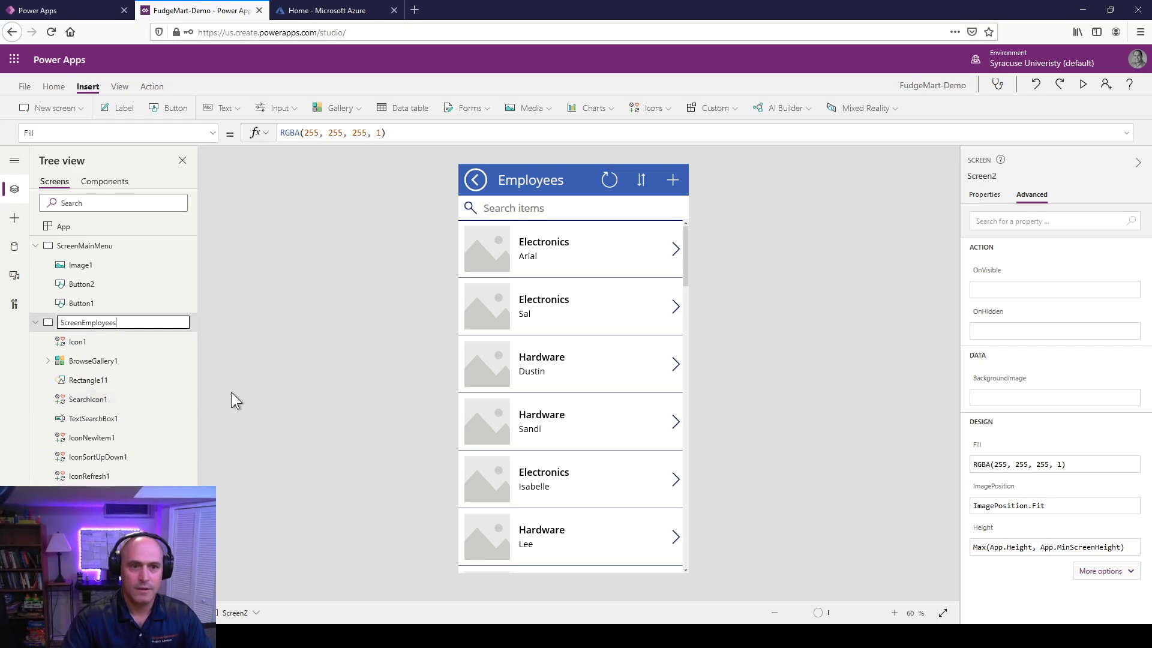
pyautogui.press('Escape')
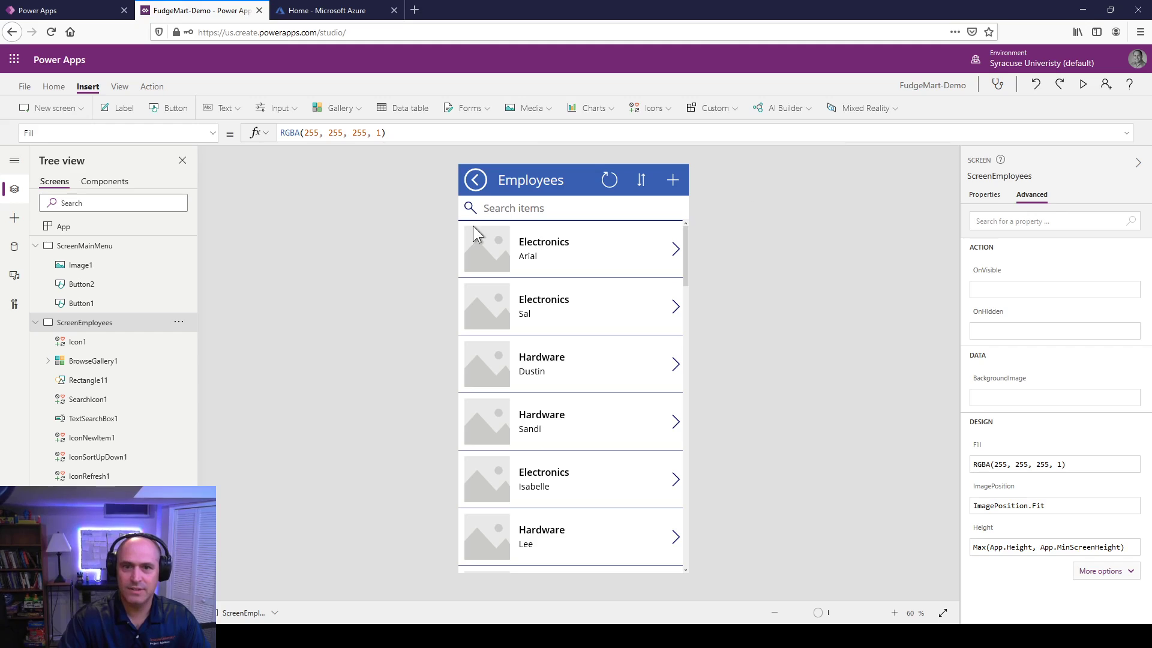
pyautogui.doubleClick(85, 246)
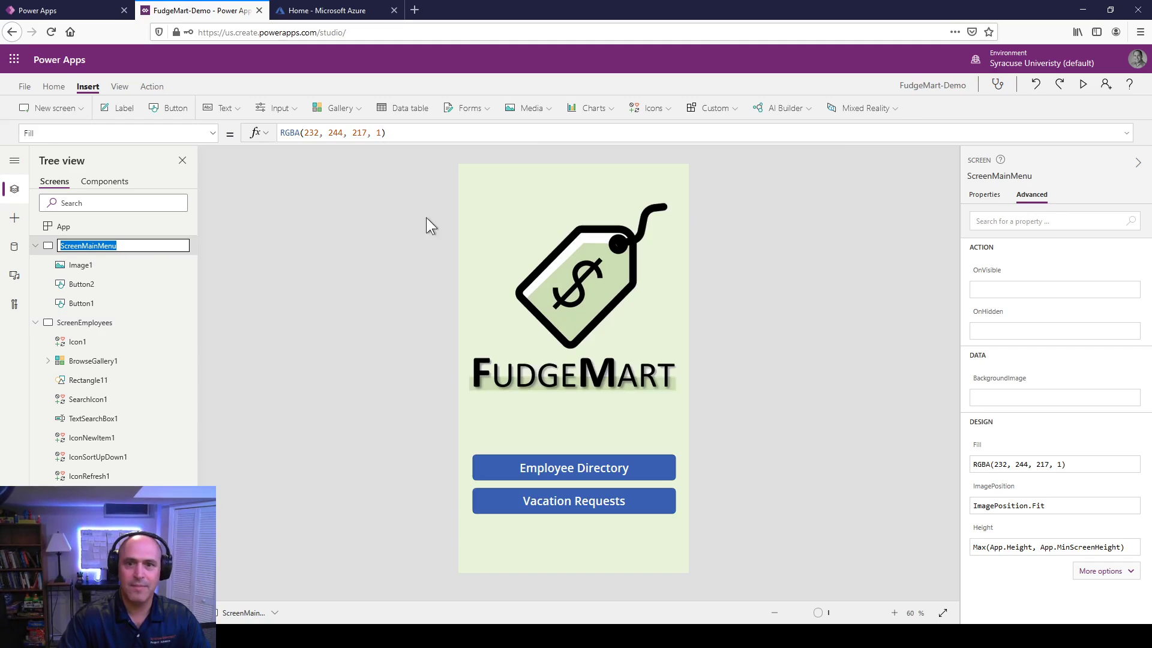
pyautogui.click(1081, 84)
# Step: Open Employee Directory, return to the main menu with the back arrow, and reopen it
pyautogui.click(547, 471)
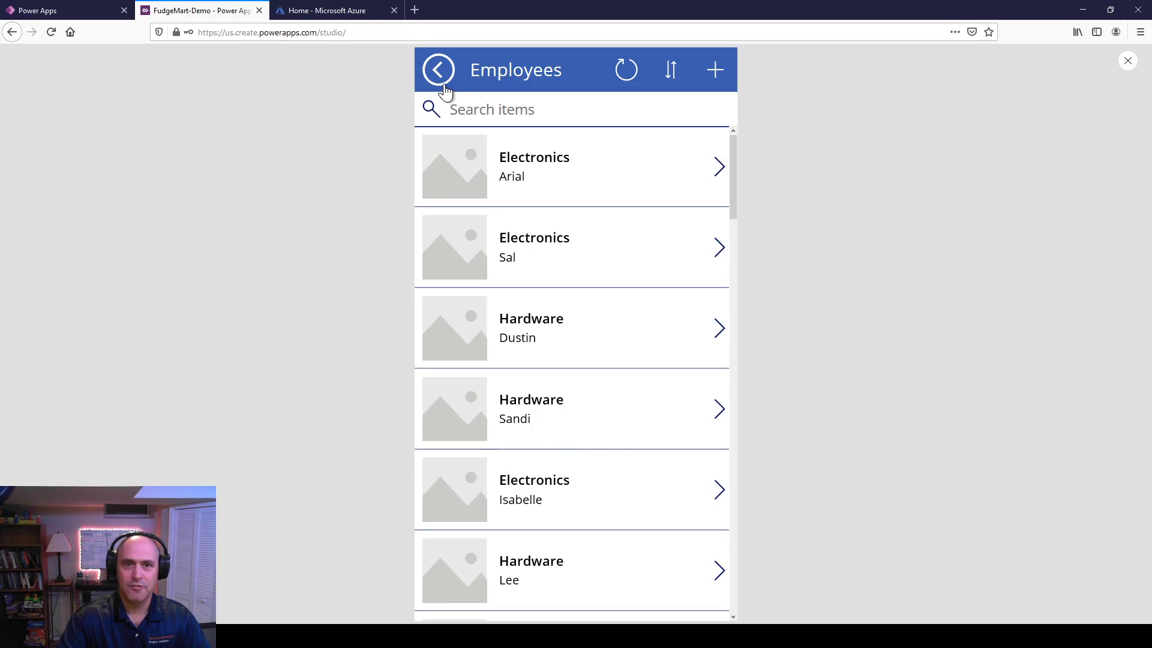
pyautogui.click(439, 69)
pyautogui.click(535, 477)
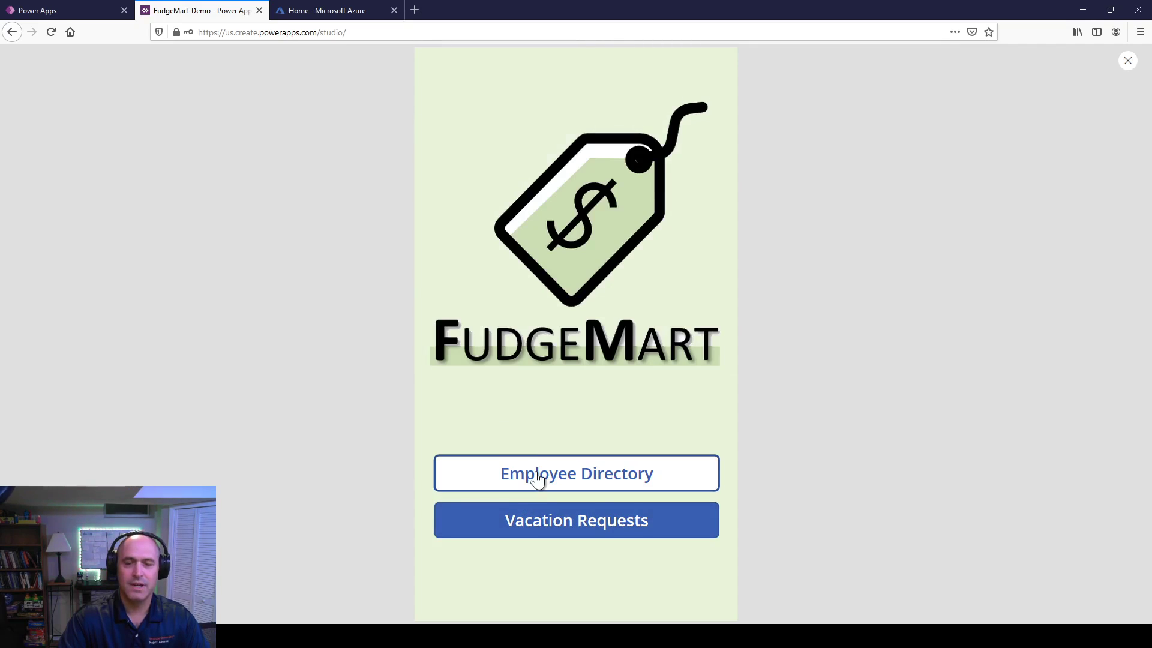
# Step: Enter test text in the search box, delete its last character, and refresh the list
pyautogui.click(481, 109)
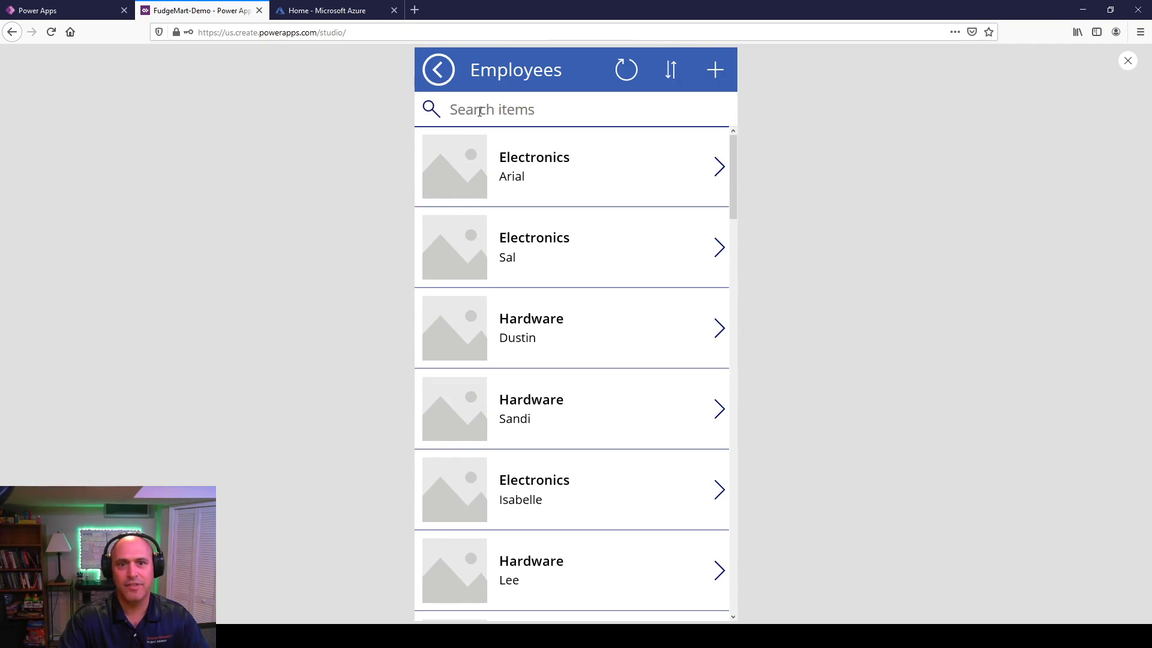
pyautogui.write('sfdgdfshg')
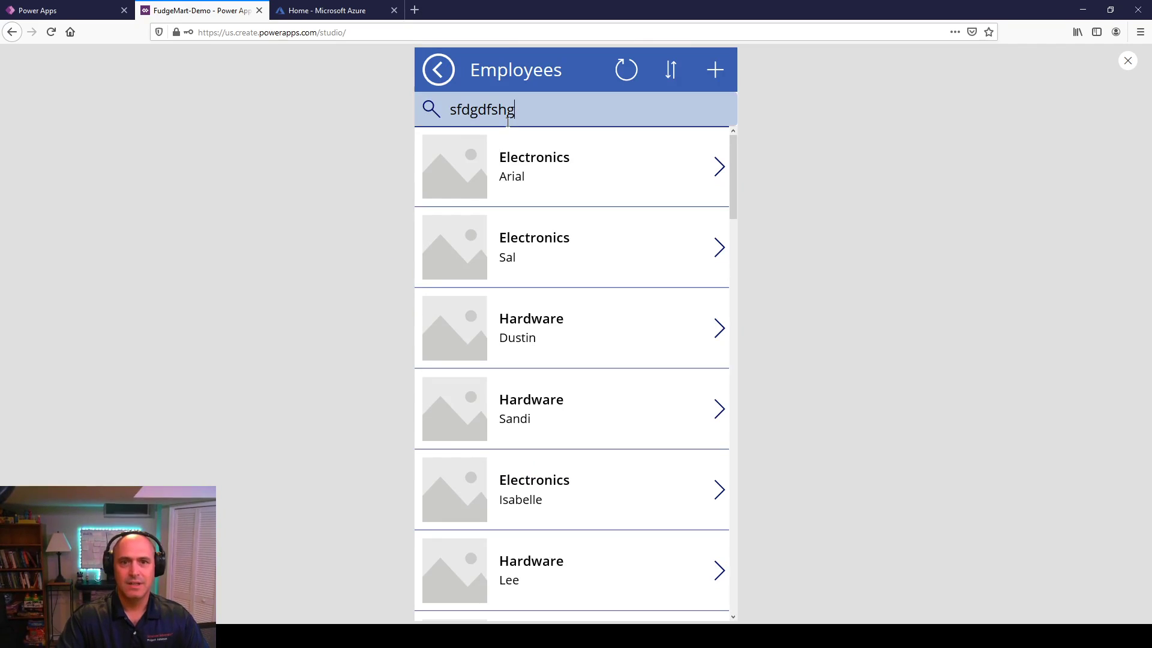
pyautogui.press('BackSpace')
pyautogui.press('BackSpace')
pyautogui.press('BackSpace')
pyautogui.press('BackSpace')
pyautogui.press('BackSpace')
pyautogui.press('BackSpace')
pyautogui.press('BackSpace')
pyautogui.press('BackSpace')
pyautogui.press('BackSpace')
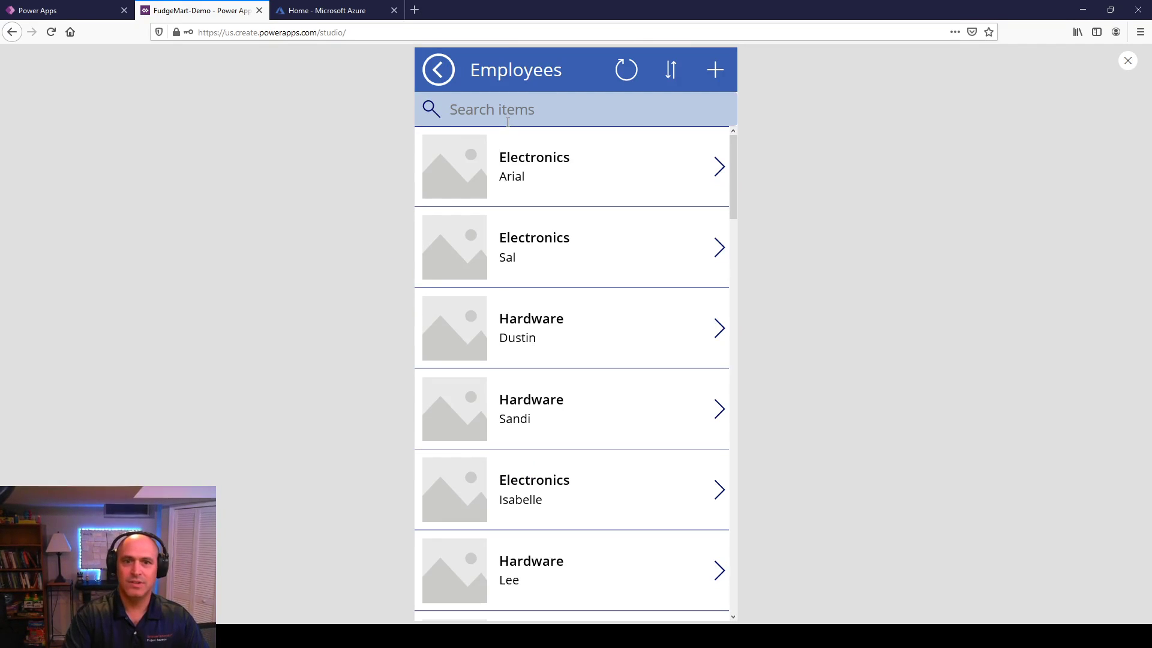
pyautogui.click(624, 75)
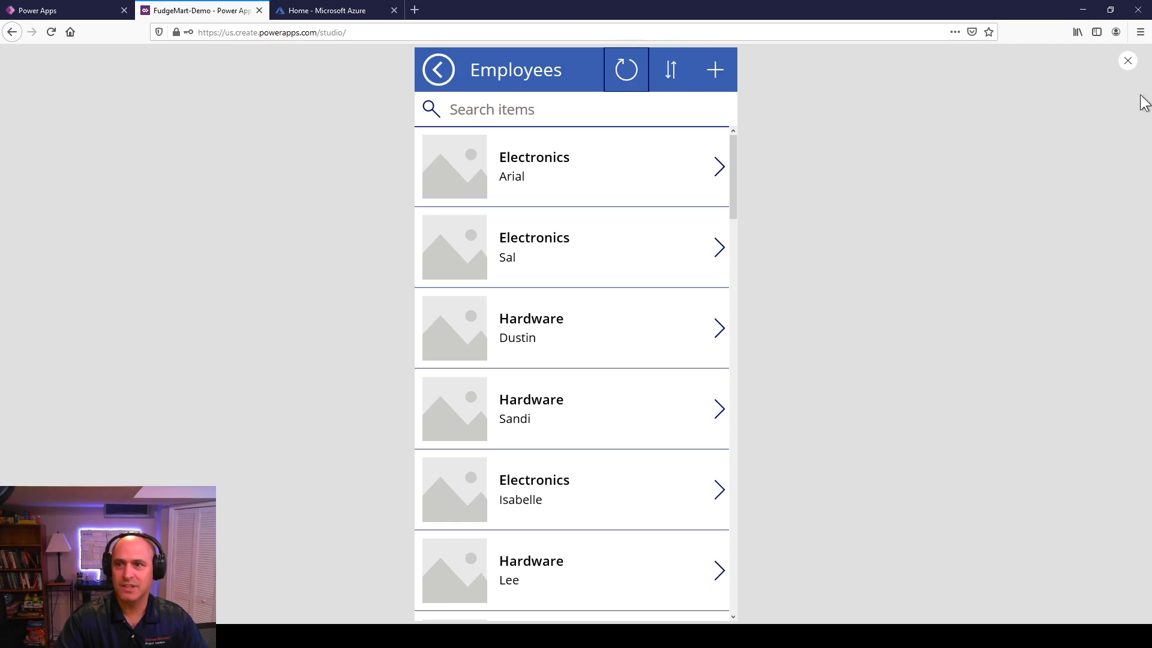
# Step: Close the preview and inspect the employee gallery and its first-name subtitle label
pyautogui.click(1126, 62)
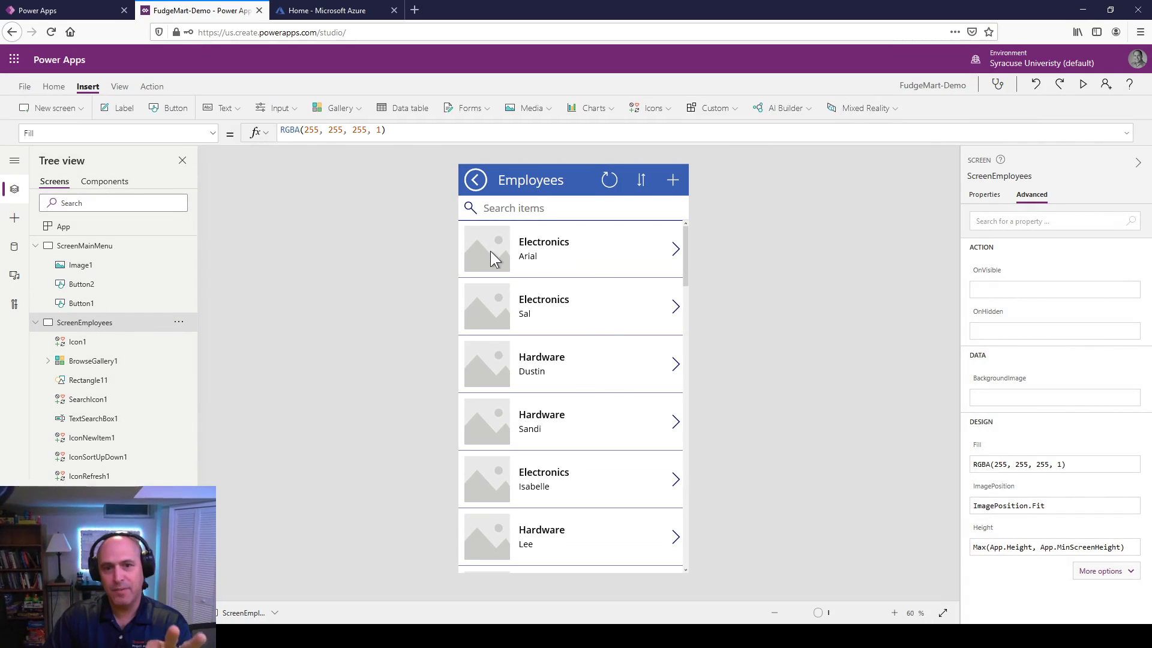
pyautogui.click(601, 318)
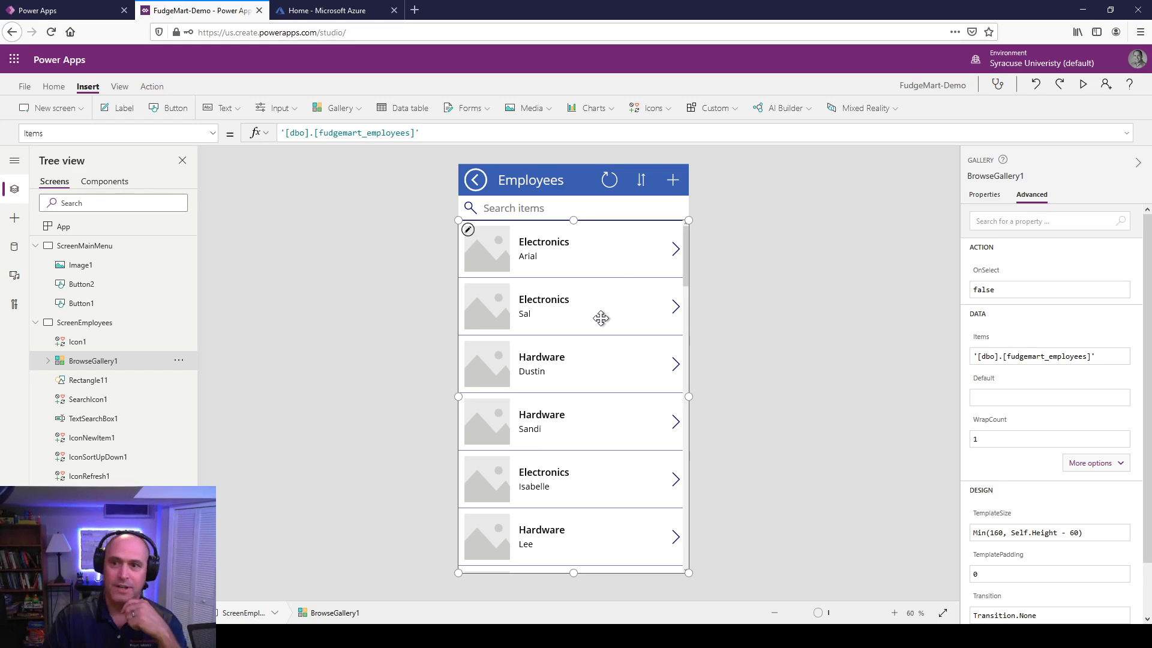
pyautogui.click(603, 253)
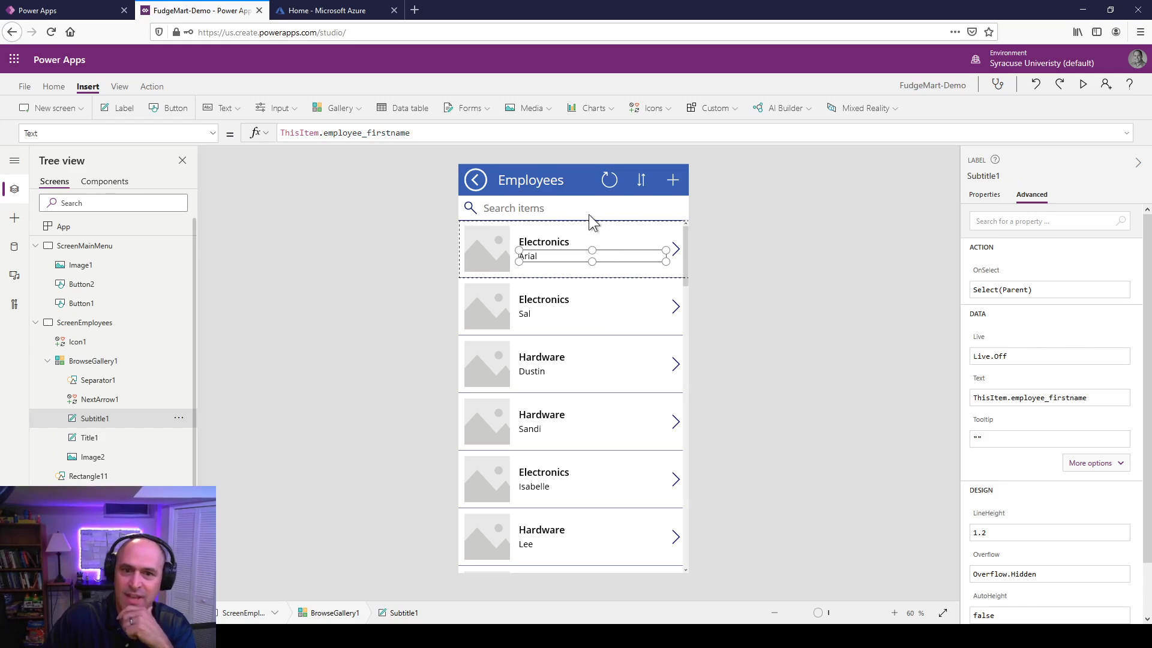
pyautogui.click(599, 346)
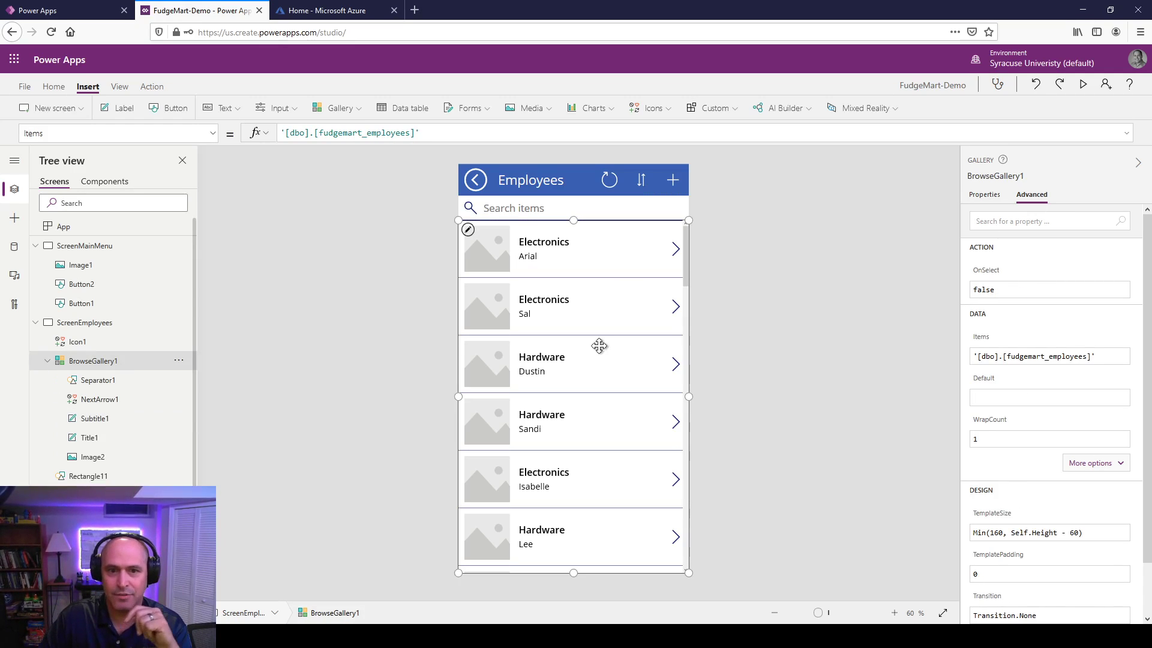
pyautogui.click(596, 225)
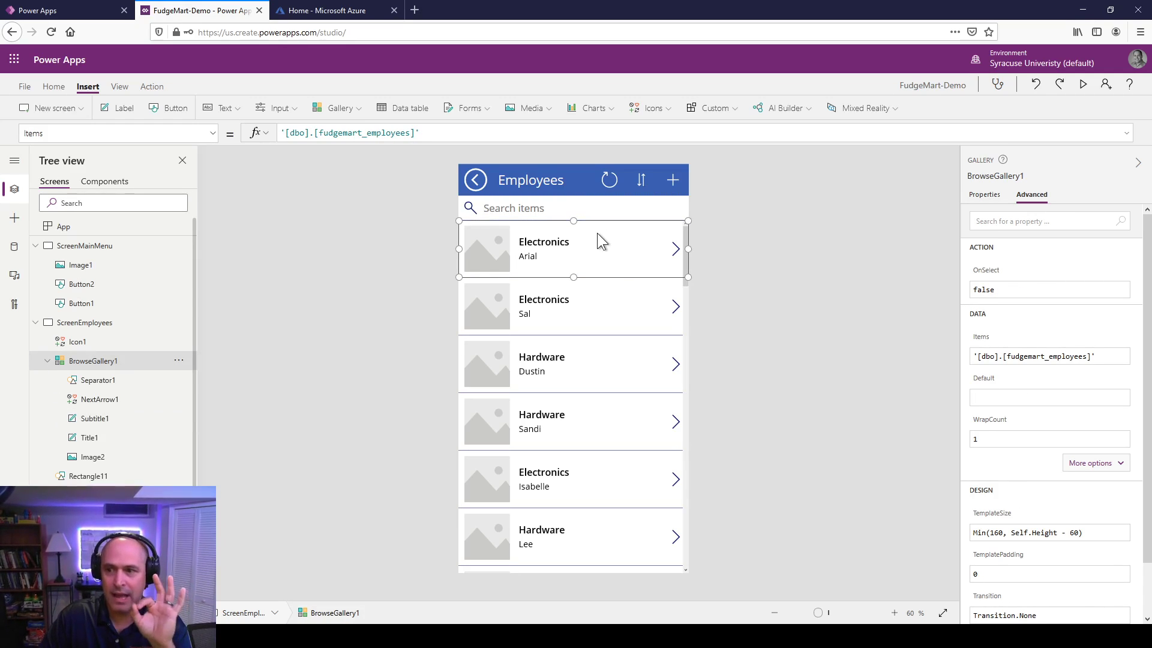
pyautogui.click(633, 493)
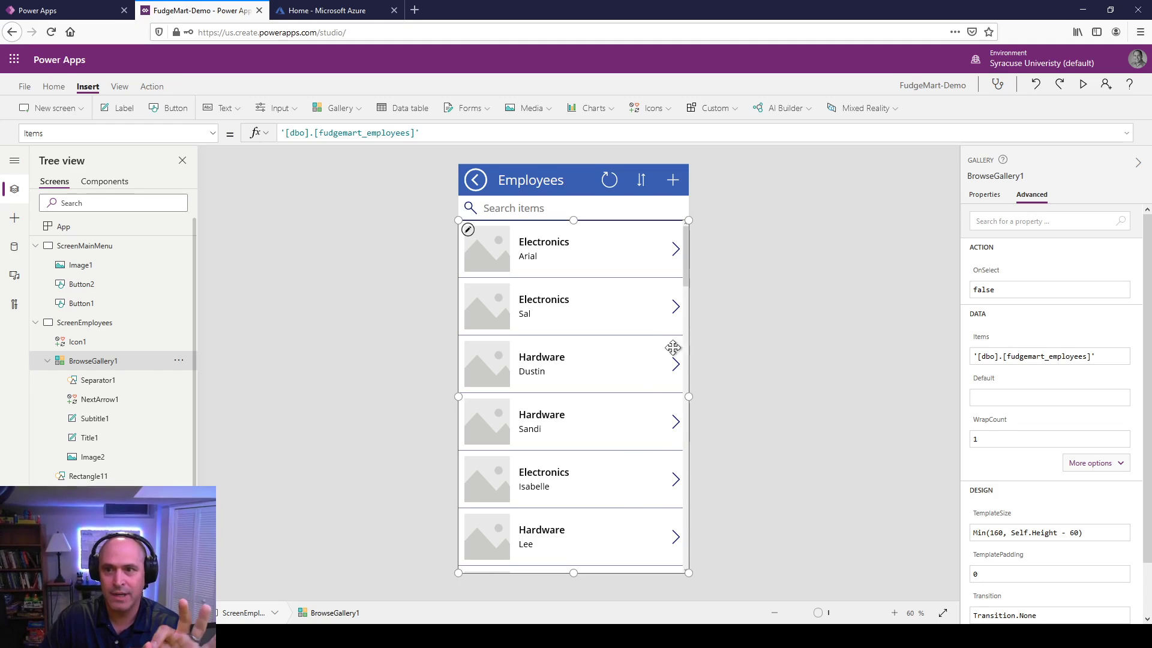
pyautogui.click(542, 261)
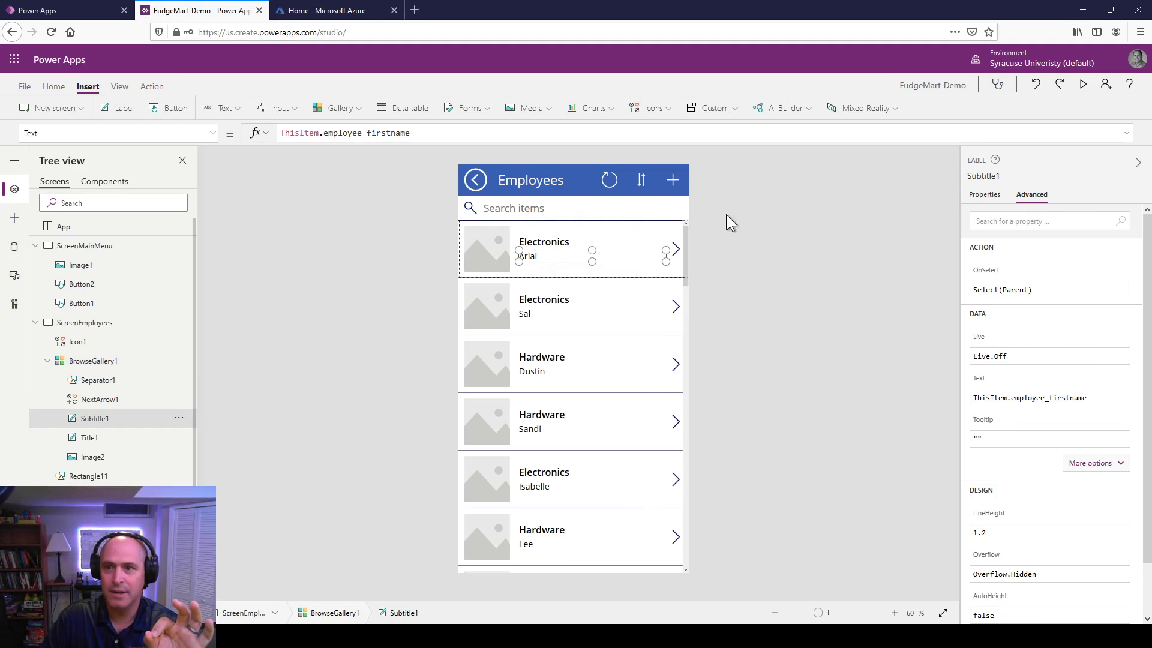
pyautogui.click(671, 232)
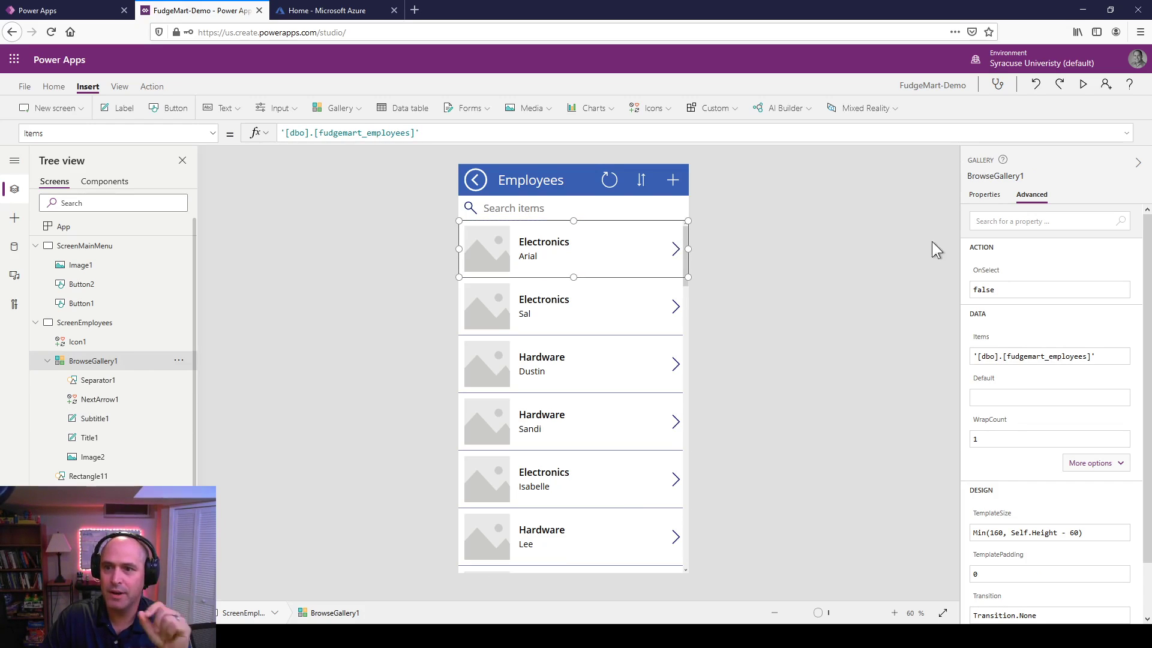
# Step: Change the employee gallery's layout to Title and subtitle in its Fields editor
pyautogui.click(985, 196)
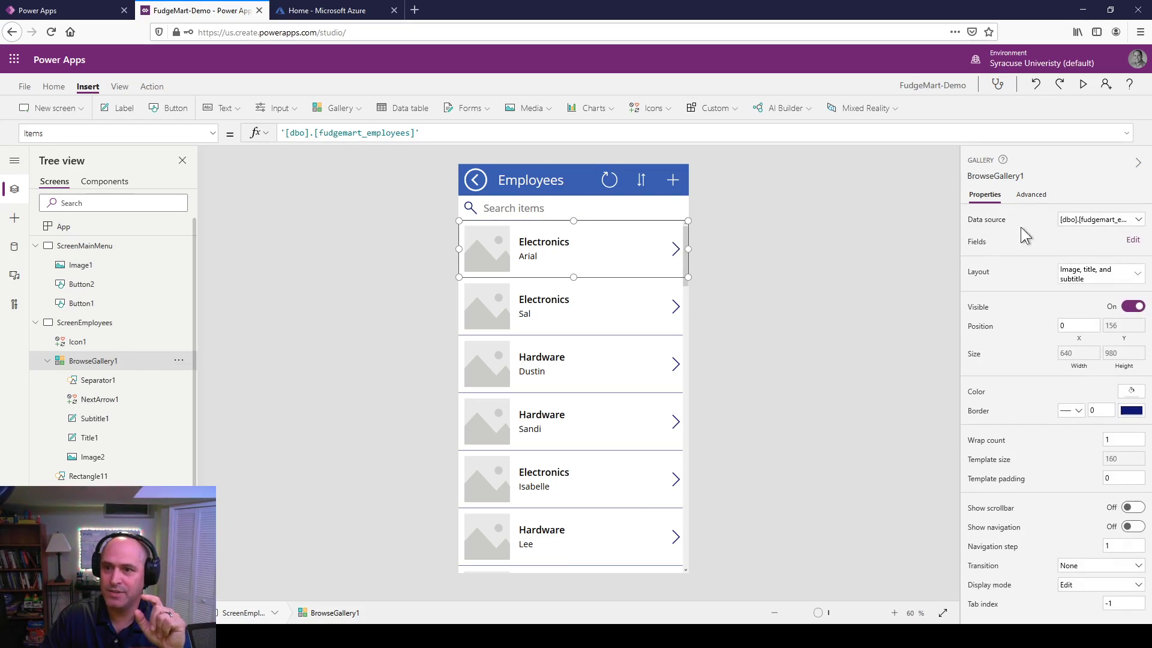
pyautogui.click(1133, 241)
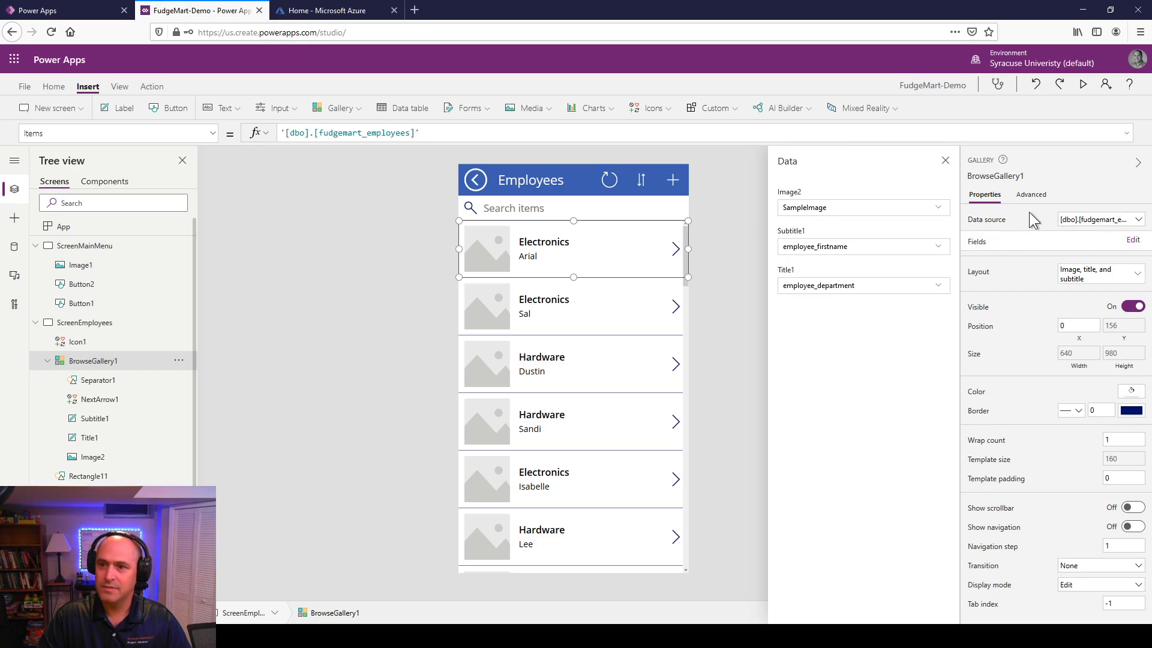
pyautogui.click(1084, 277)
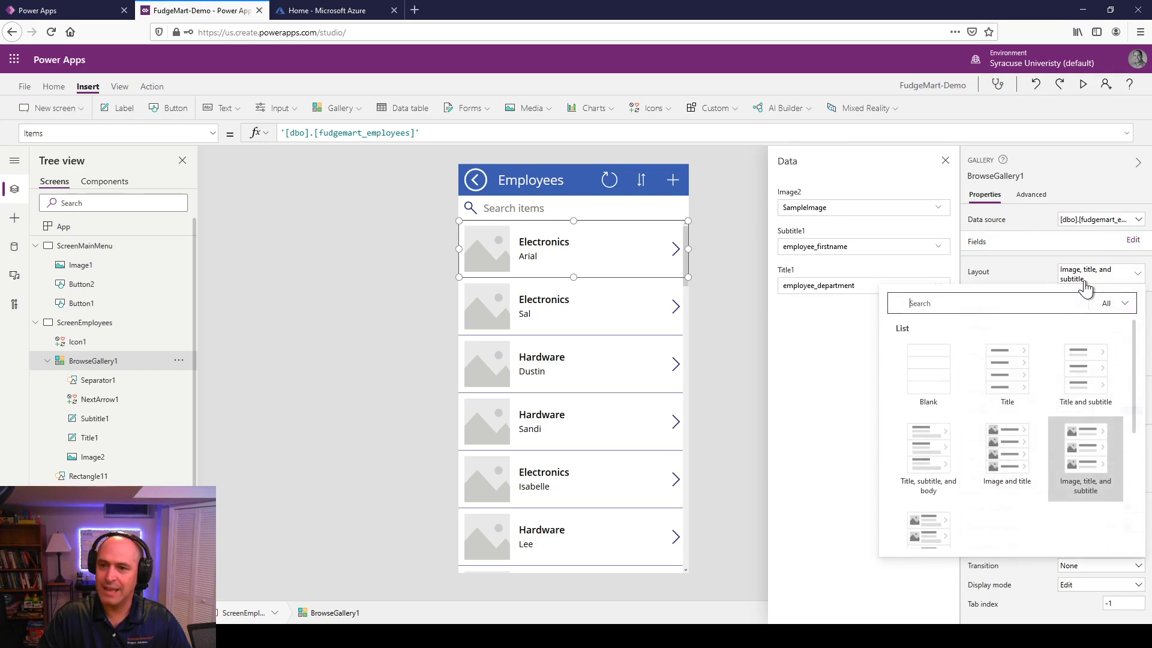
pyautogui.click(1078, 366)
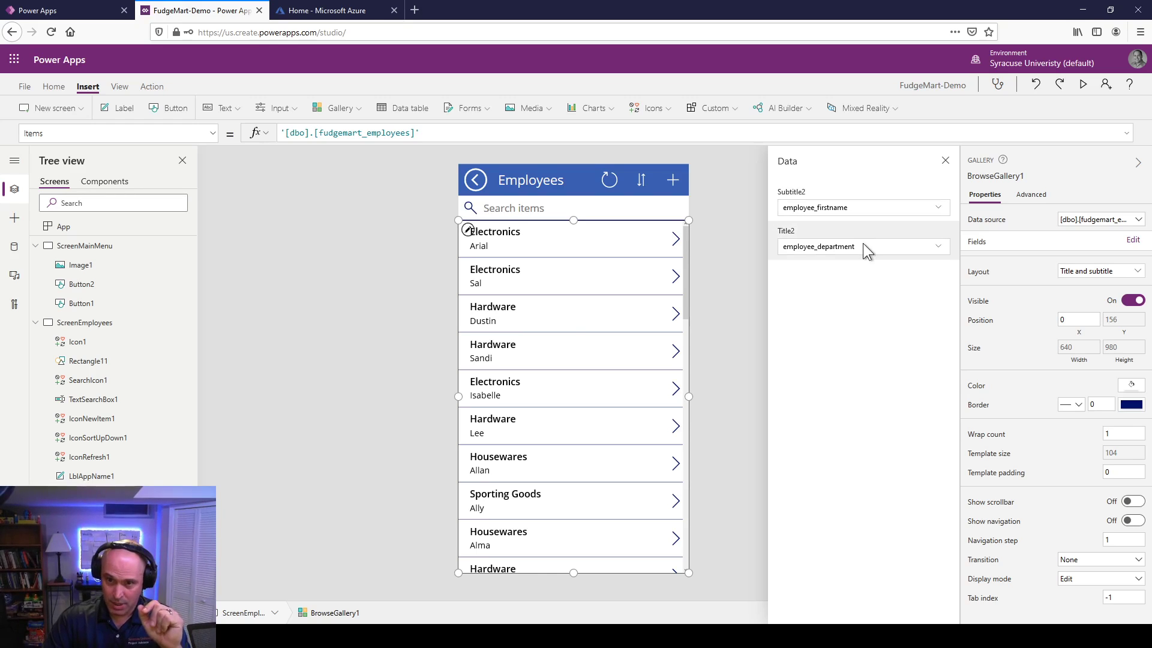
# Step: Map the row title to employee_firstname and the subtitle to employee_jobtitle
pyautogui.click(841, 248)
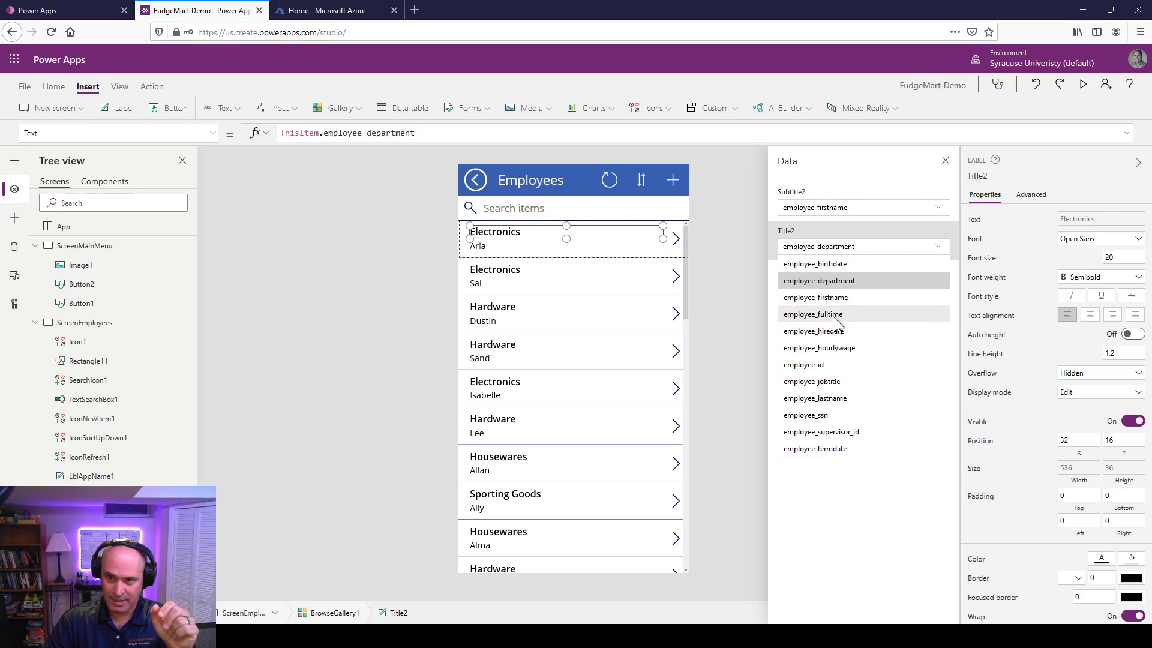
pyautogui.click(831, 298)
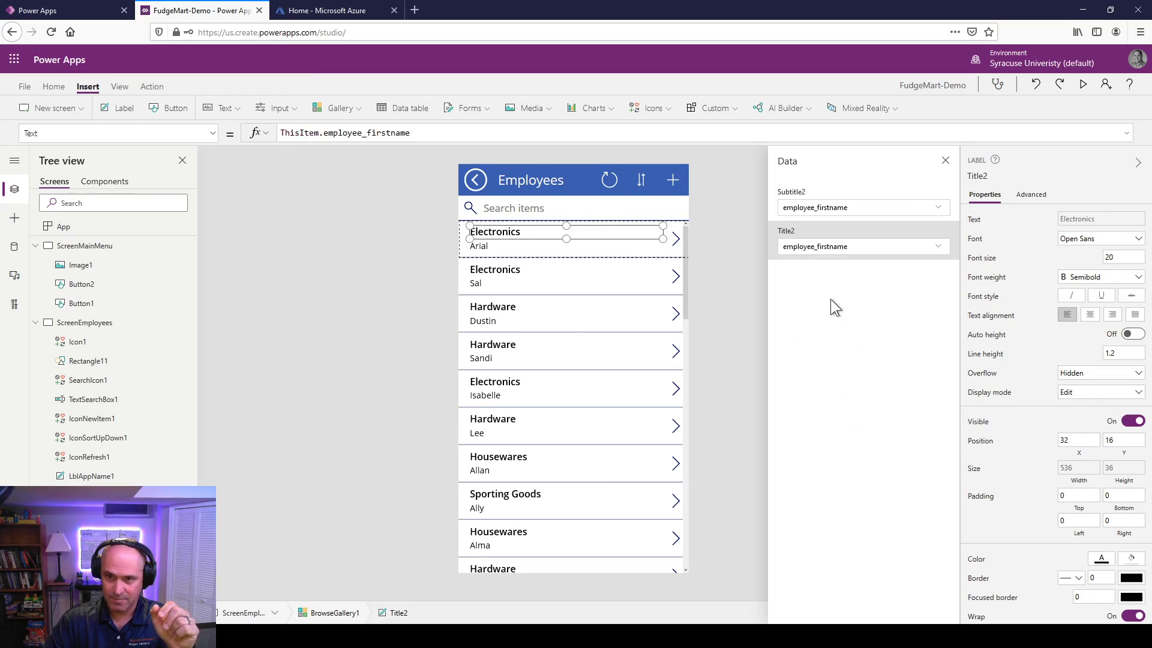
pyautogui.click(857, 218)
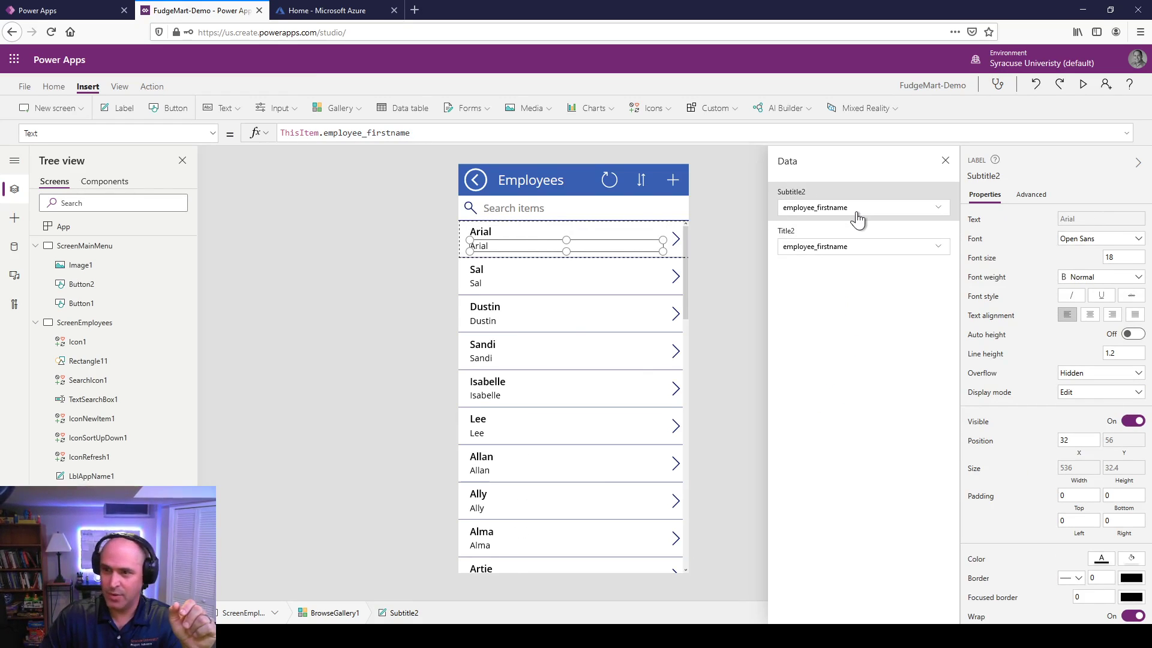
pyautogui.click(857, 216)
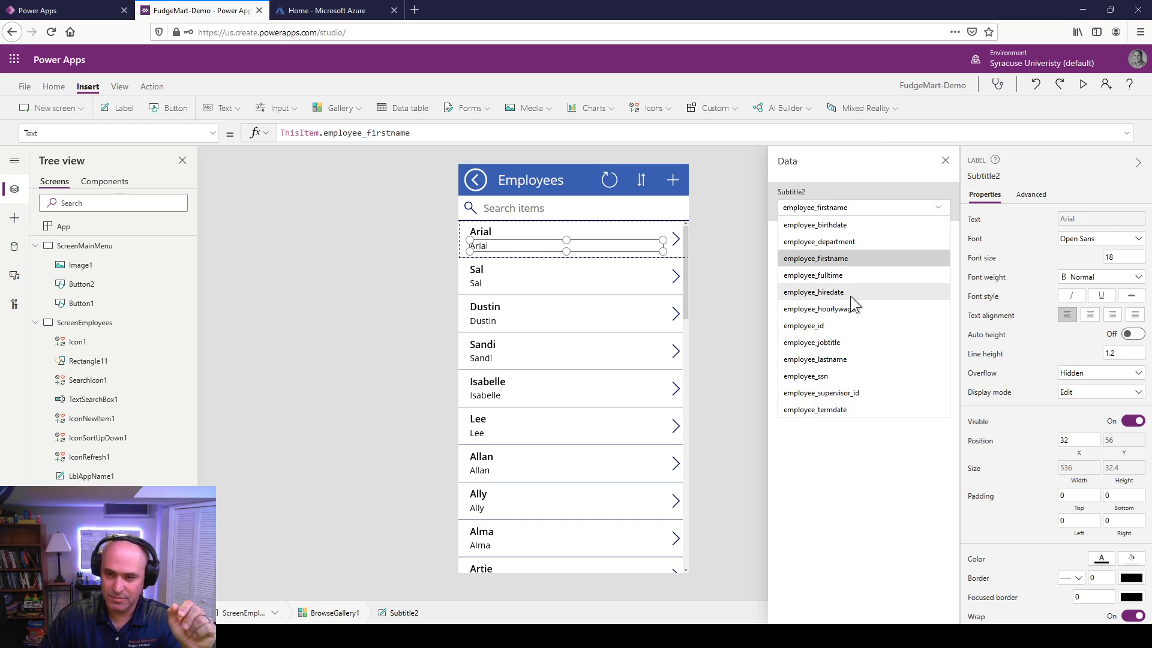
pyautogui.click(830, 342)
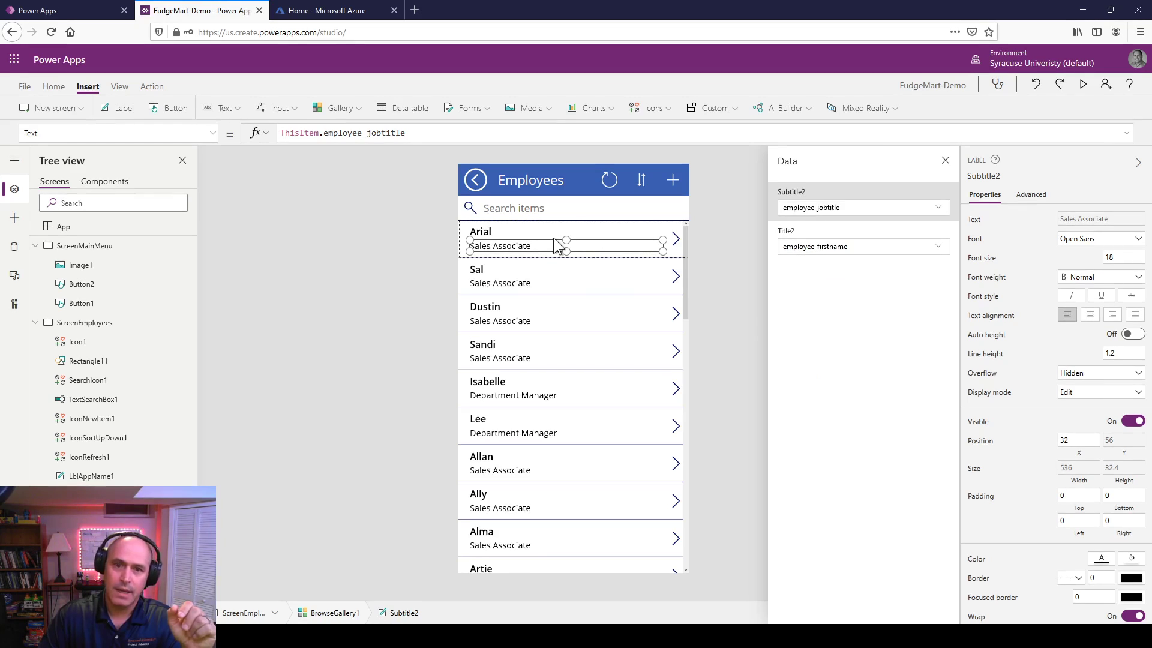
# Step: Select the first row's first-name title label in the employee gallery
pyautogui.click(497, 221)
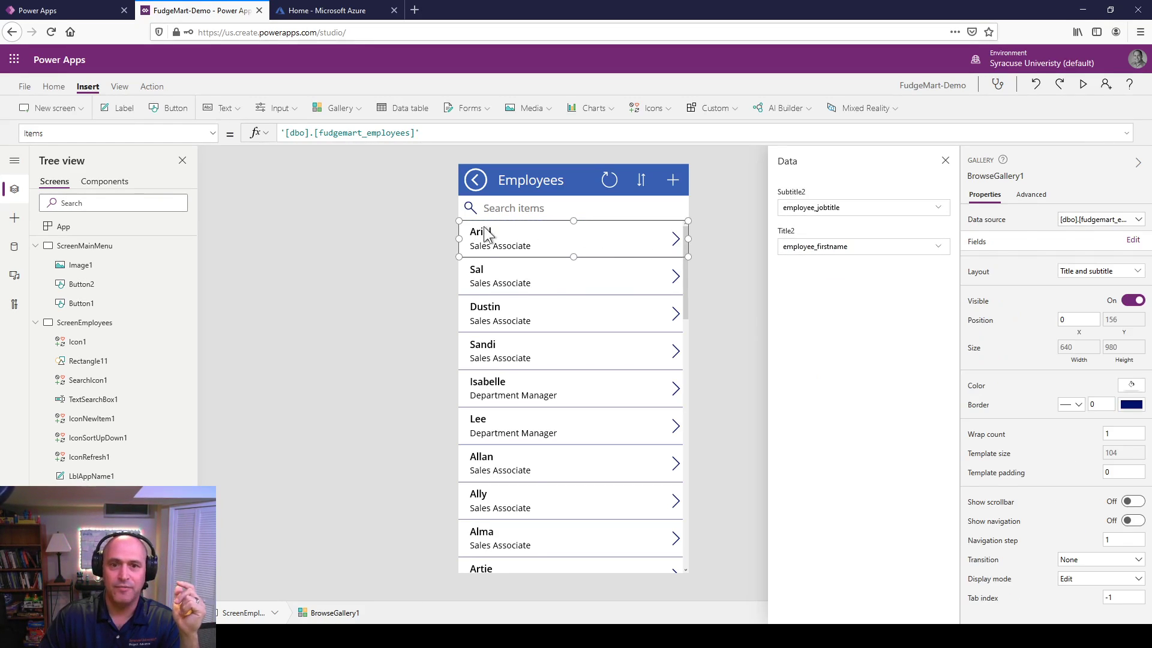
pyautogui.click(484, 232)
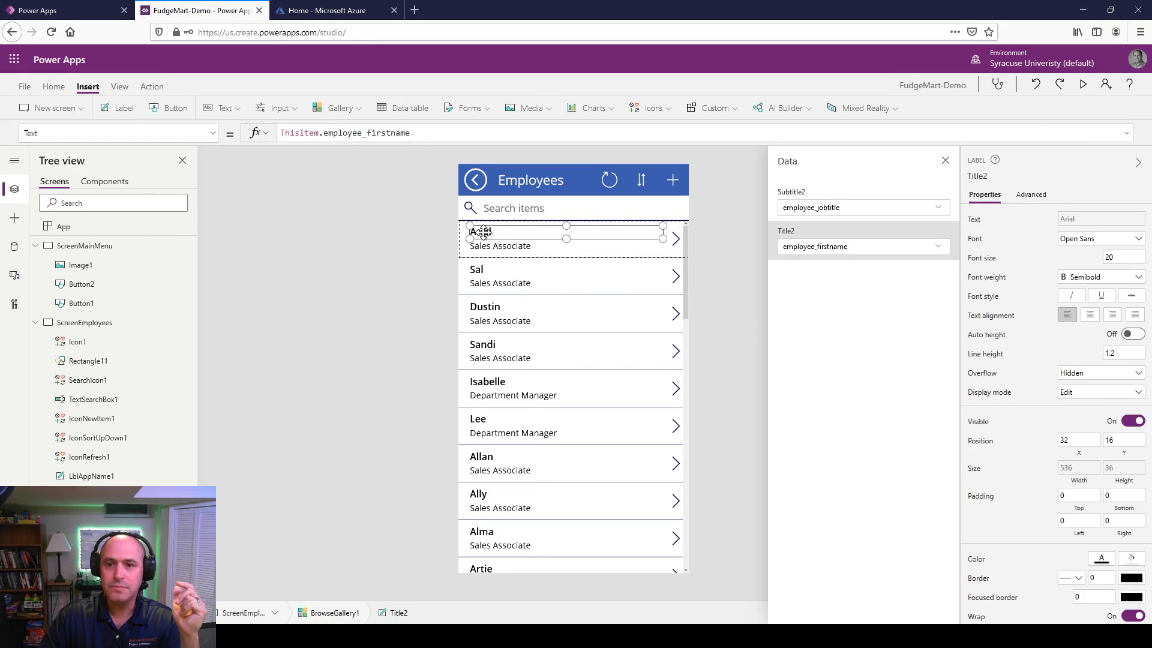
pyautogui.click(493, 270)
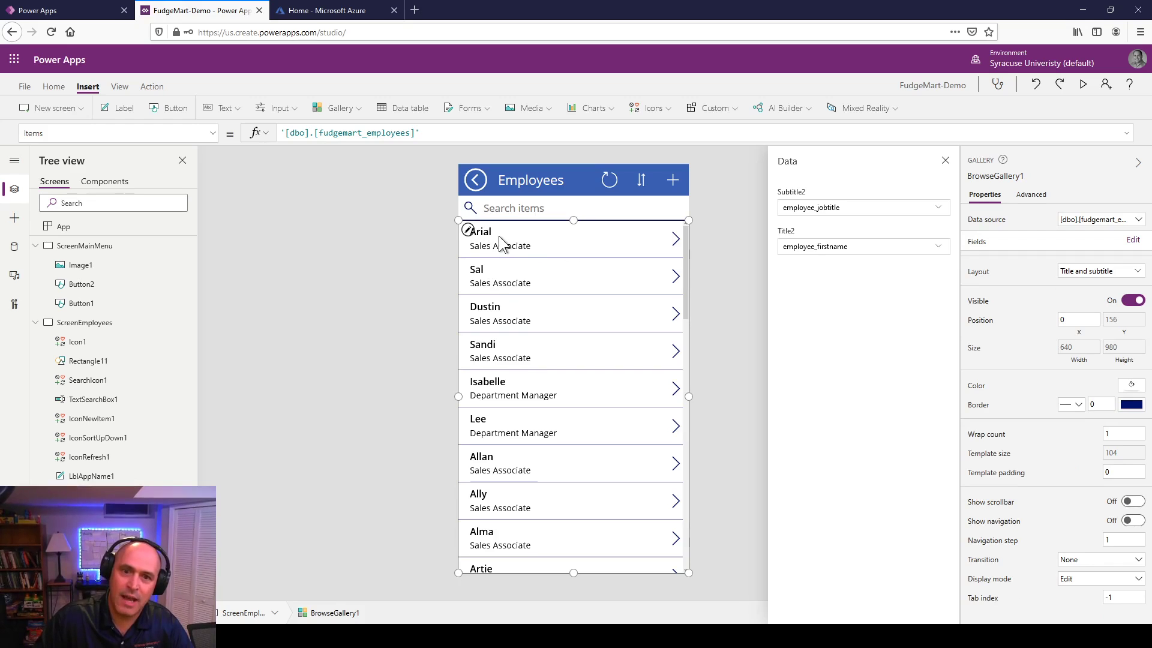
pyautogui.click(484, 236)
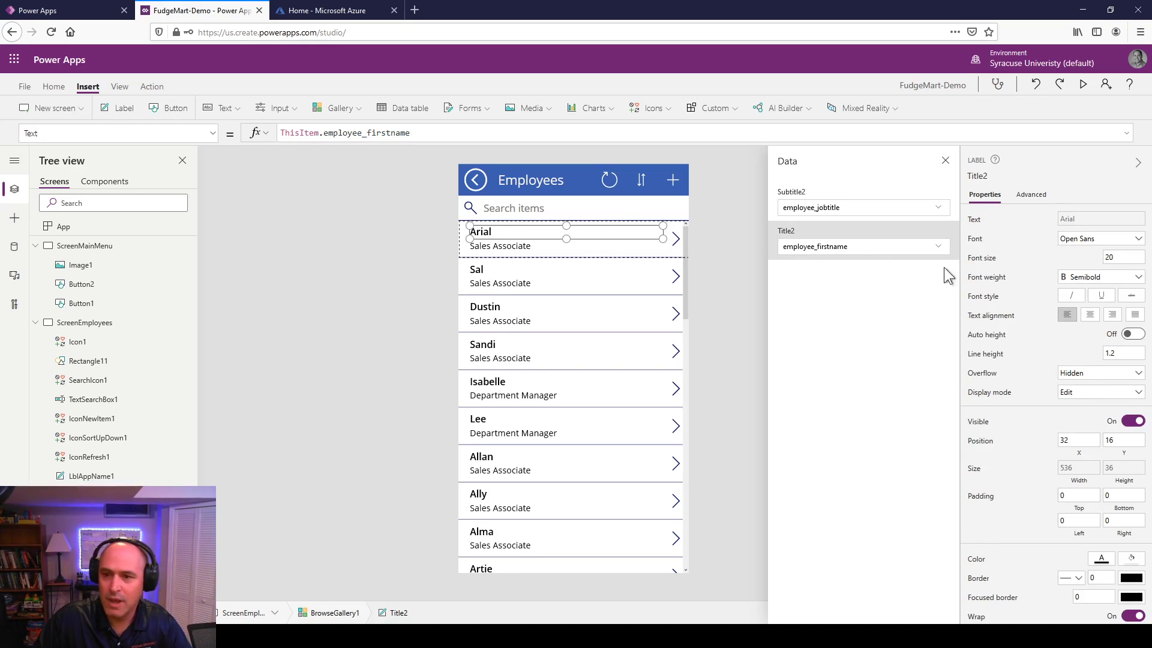
# Step: Change the title's Text formula to ThisItem.employee_firstname & " " & ThisItem.employee_lastname
pyautogui.click(1031, 197)
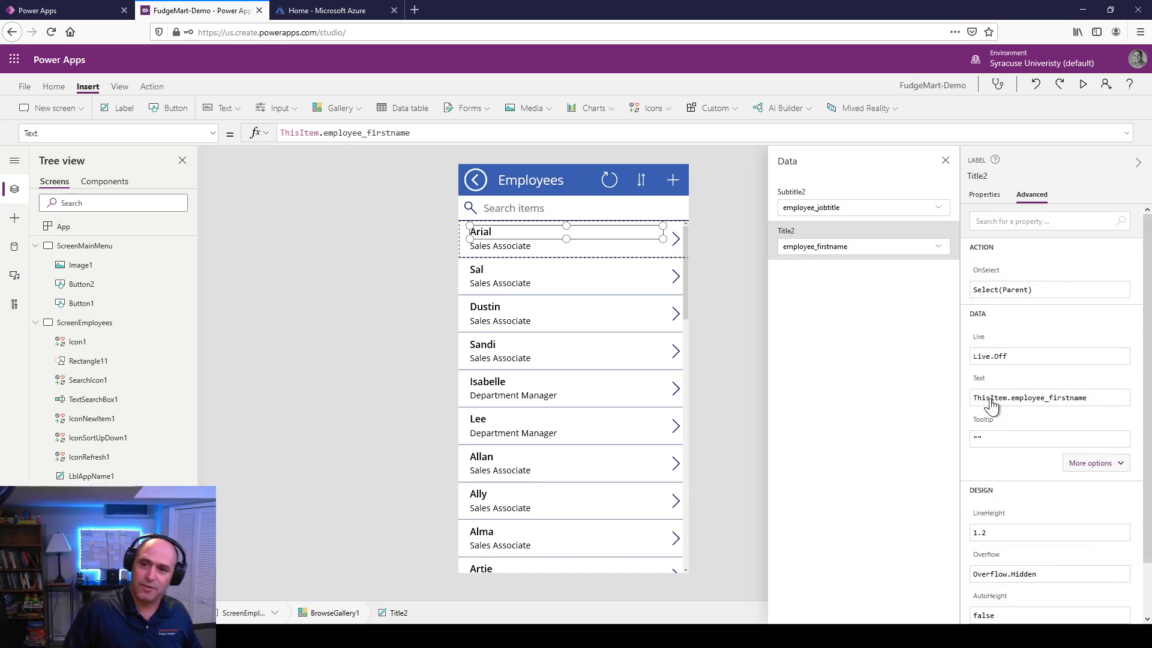
pyautogui.click(1093, 400)
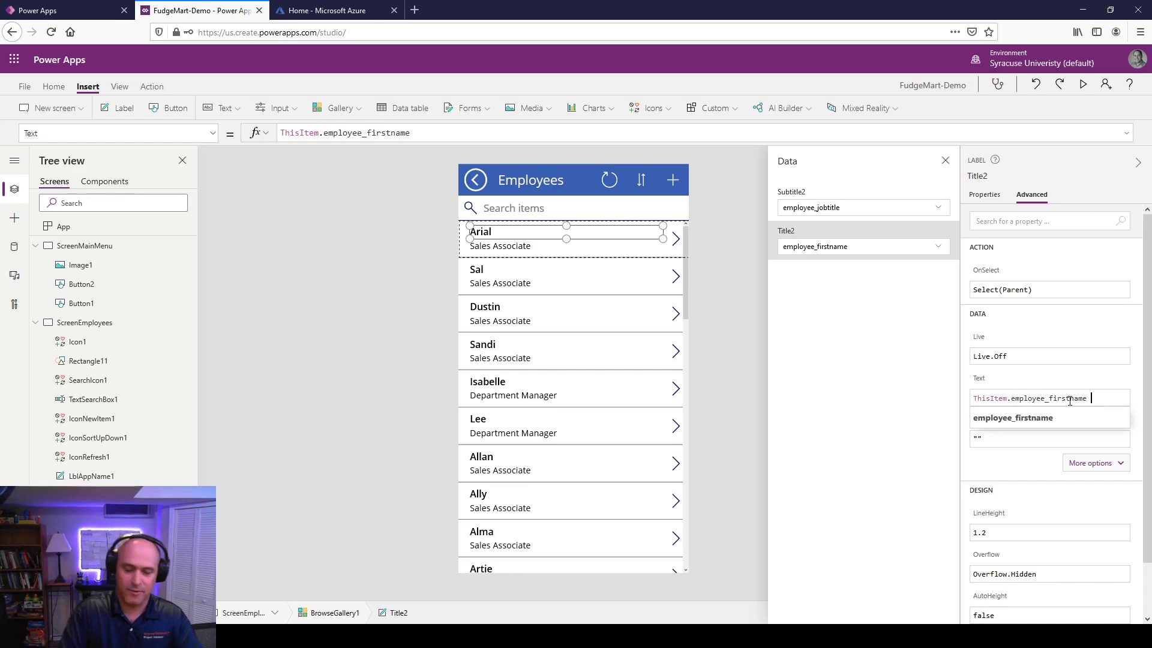
pyautogui.write('& ')
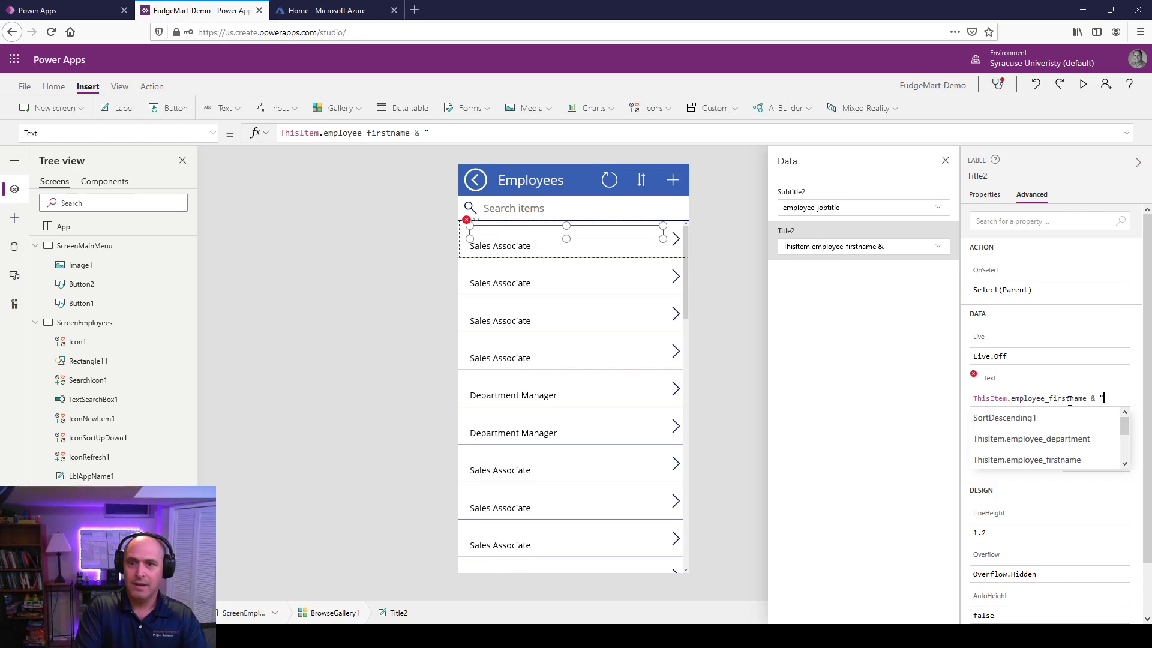
pyautogui.write('"!"')
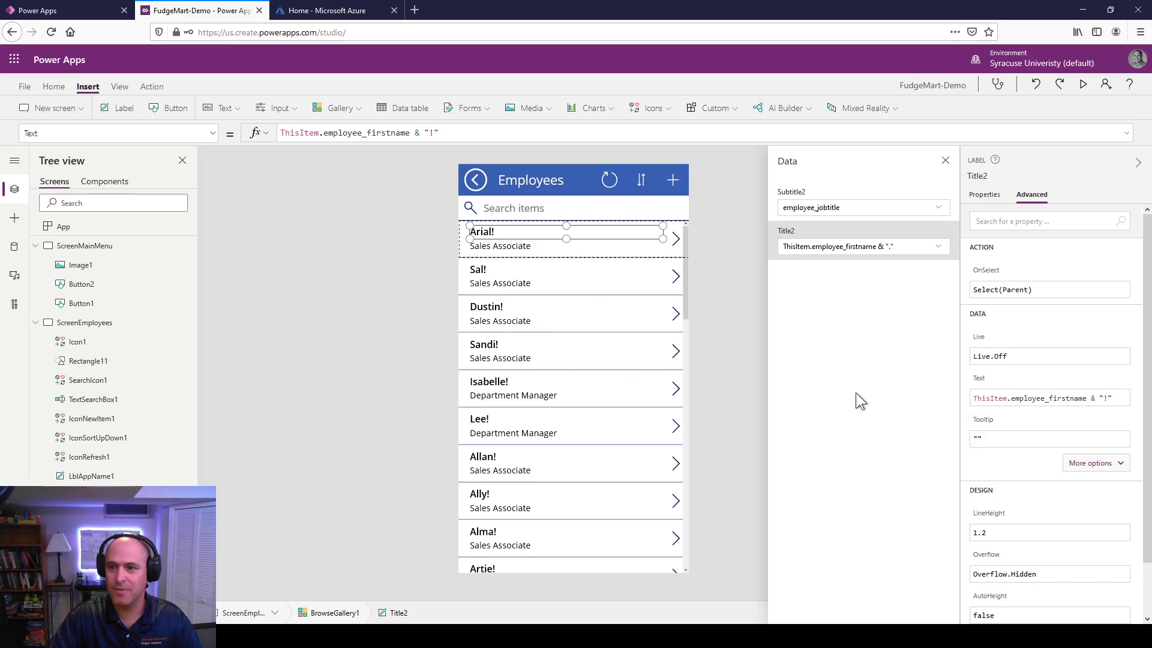
pyautogui.press('BackSpace')
pyautogui.press('BackSpace')
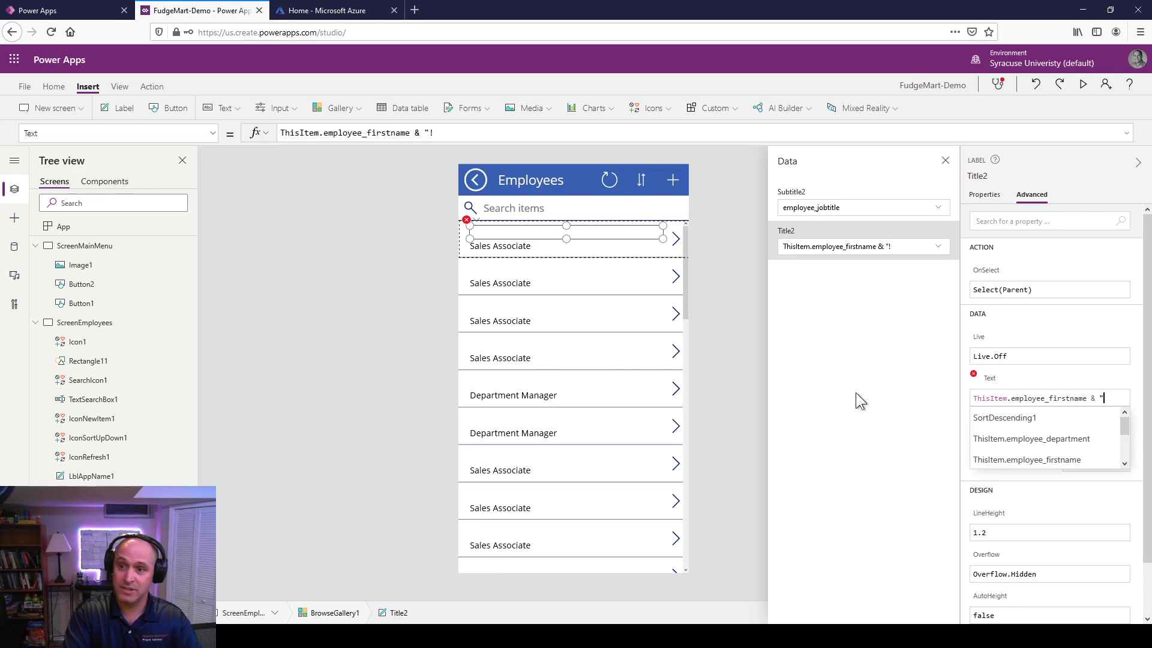
pyautogui.write('"')
pyautogui.write(' & This')
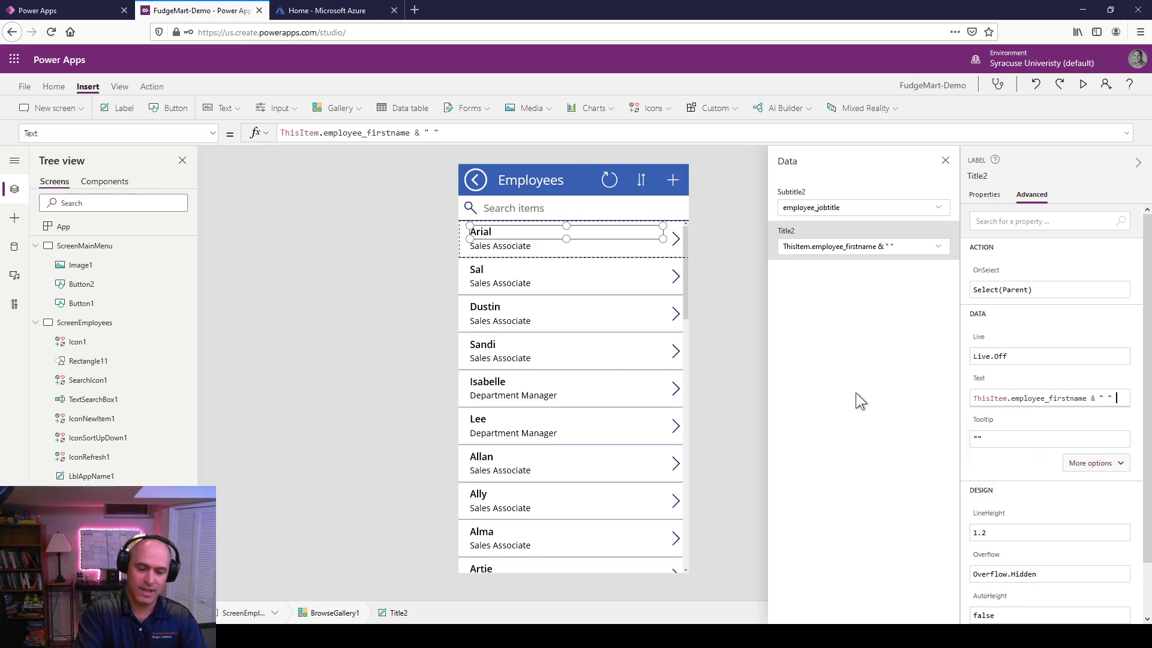
pyautogui.write('Item')
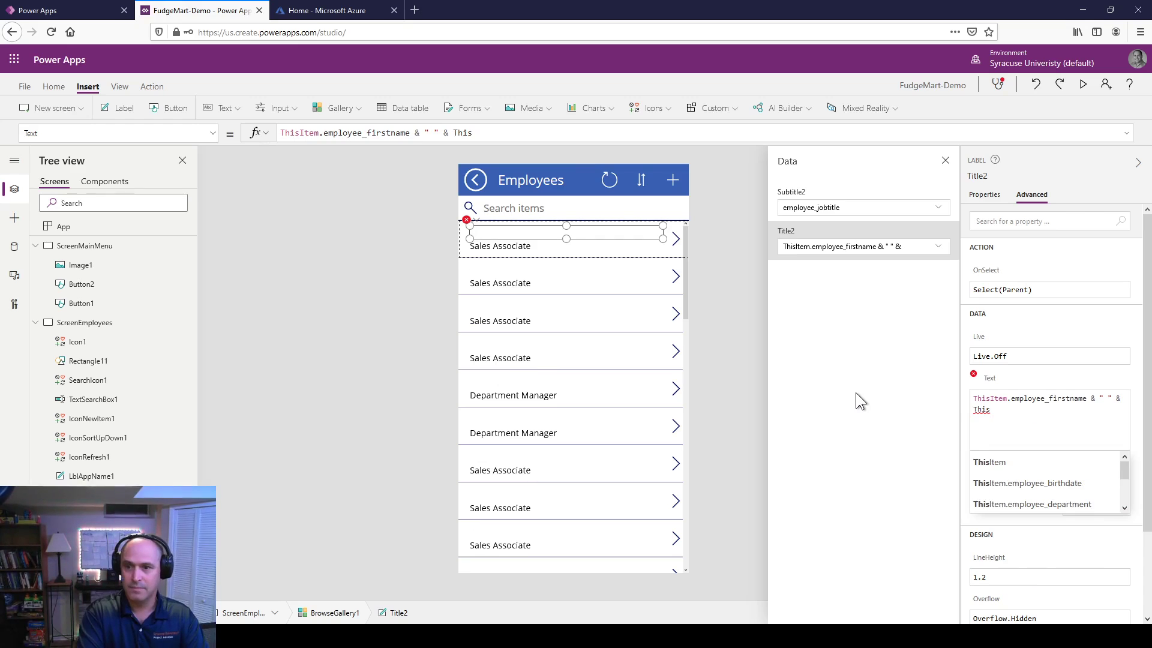
pyautogui.write('.empl')
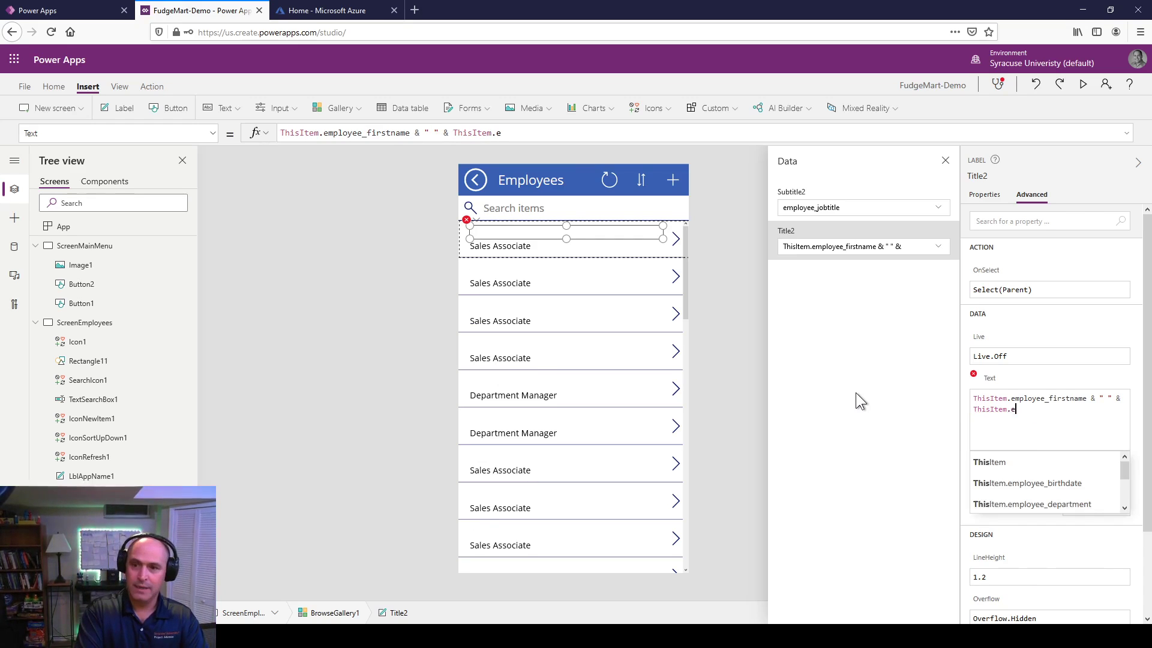
pyautogui.press('Down')
pyautogui.press('Down')
pyautogui.press('Down')
pyautogui.press('Down')
pyautogui.press('Down')
pyautogui.press('Down')
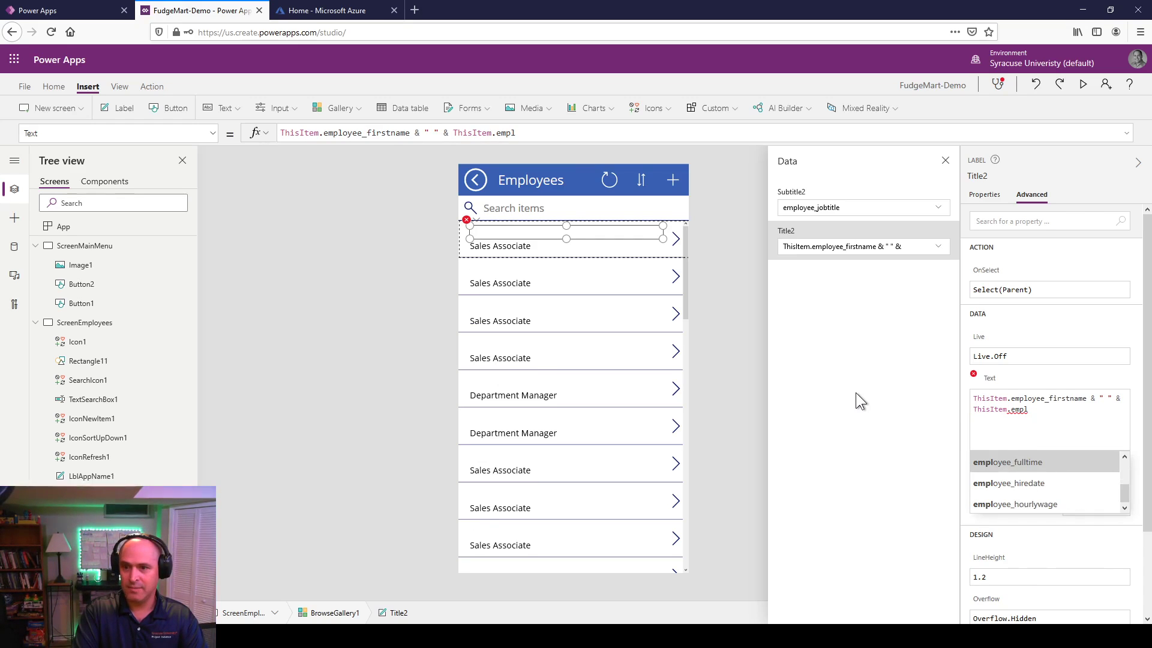
pyautogui.press('Tab')
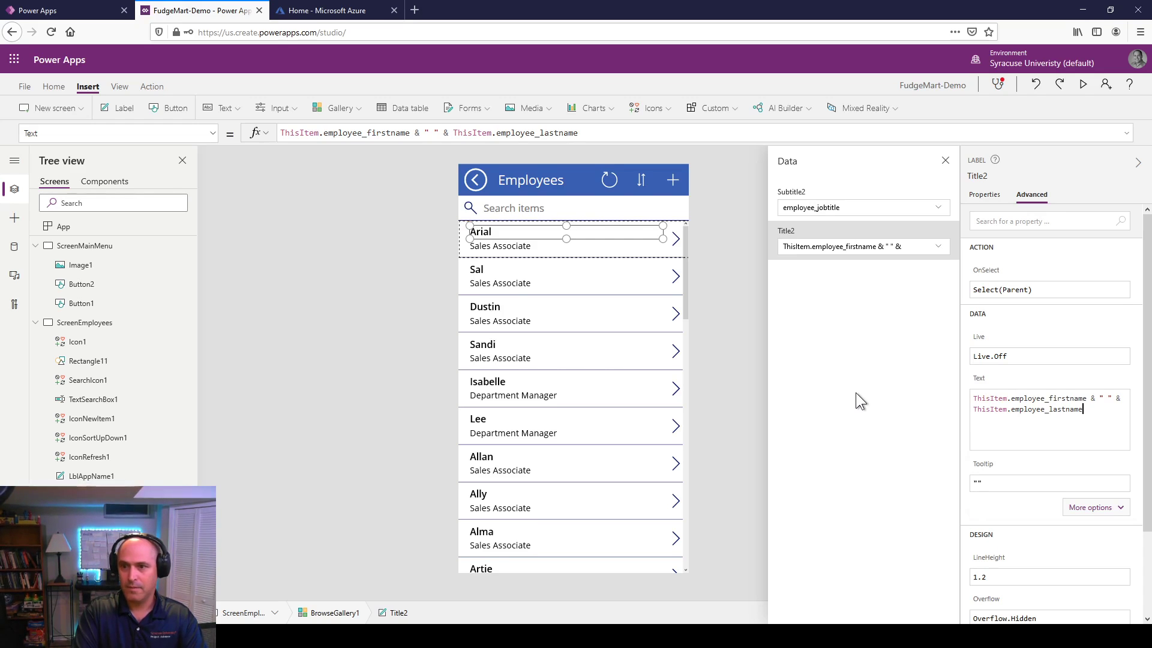
pyautogui.click(516, 245)
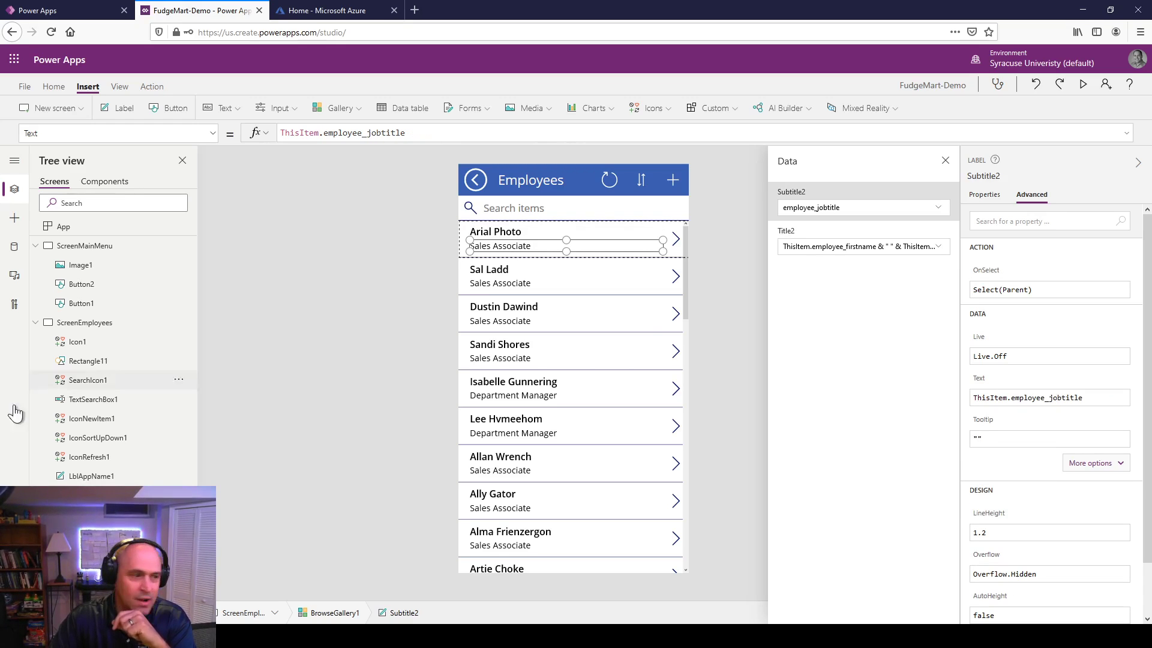
# Step: Rename the job-title label from Subtitle2 to Subtitle_jobtitle
pyautogui.click(35, 246)
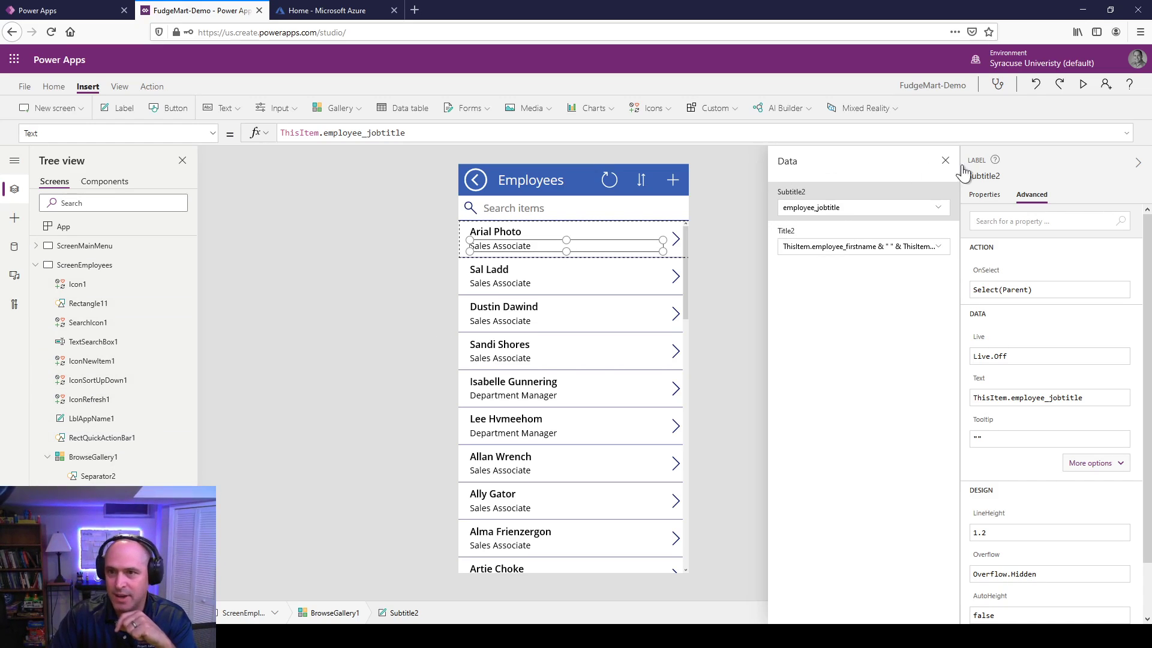
pyautogui.click(999, 176)
pyautogui.click(1001, 175)
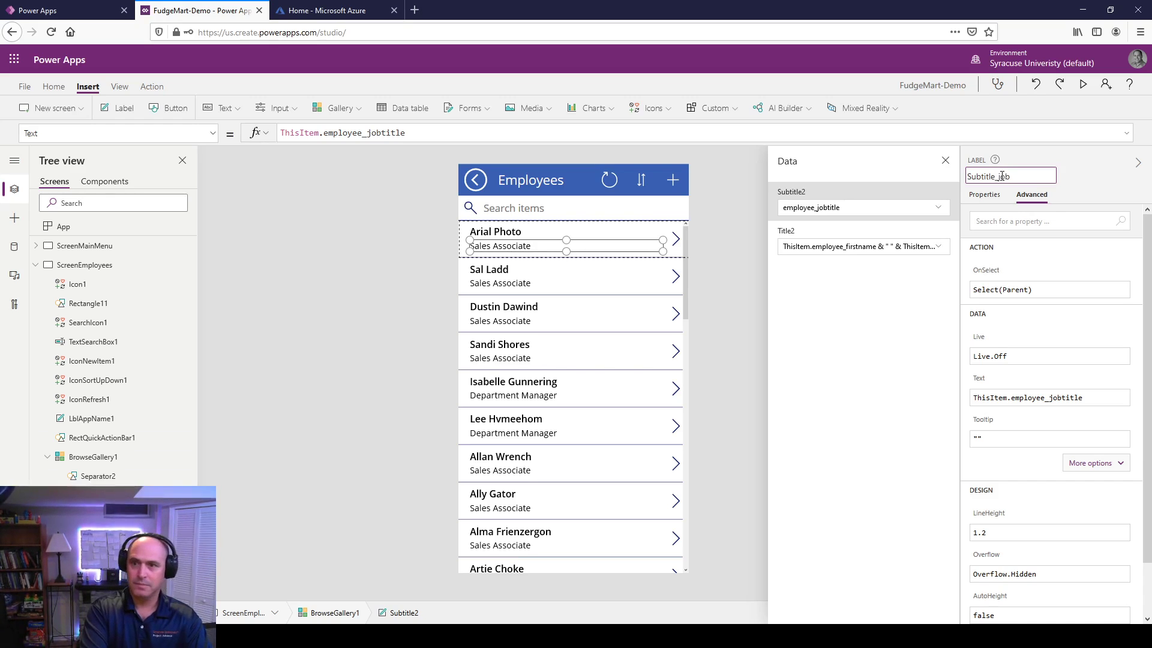
pyautogui.write('_jobtitle')
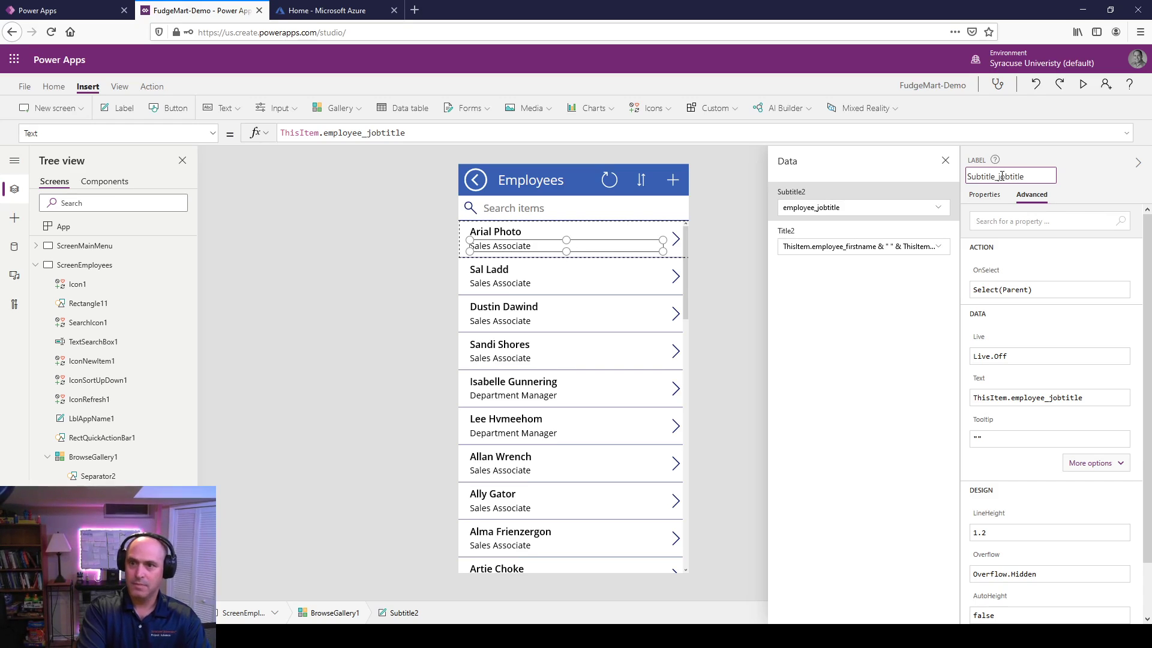
pyautogui.click(833, 381)
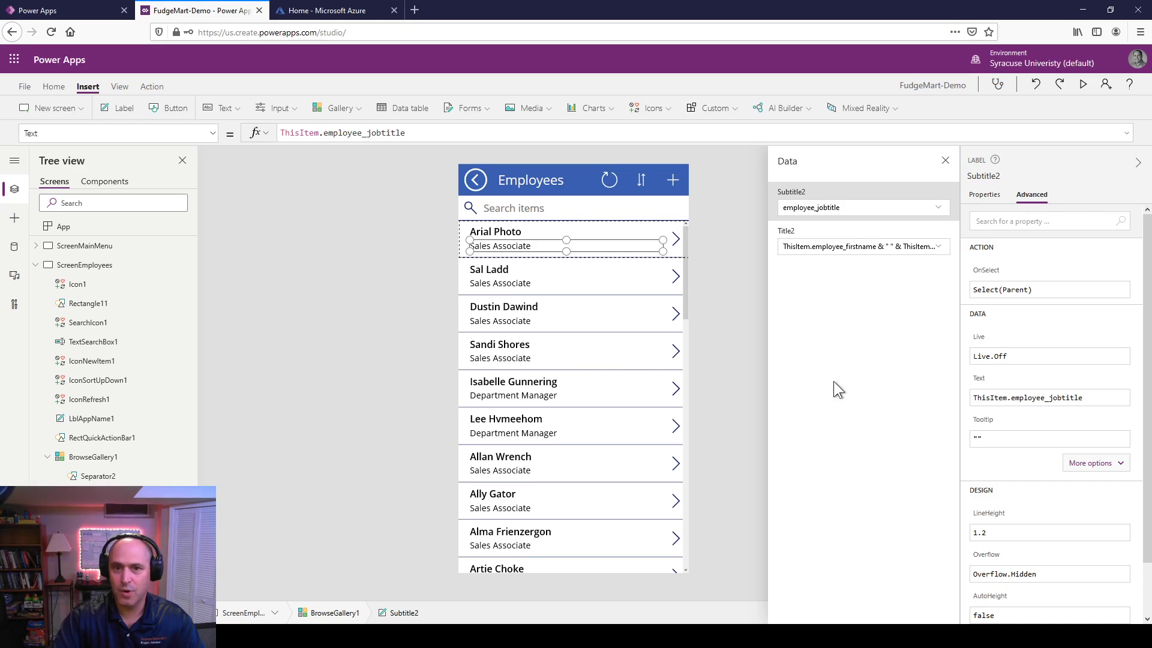
# Step: Rename the full-name label to Title_fullname and narrow it to half the row width
pyautogui.click(849, 246)
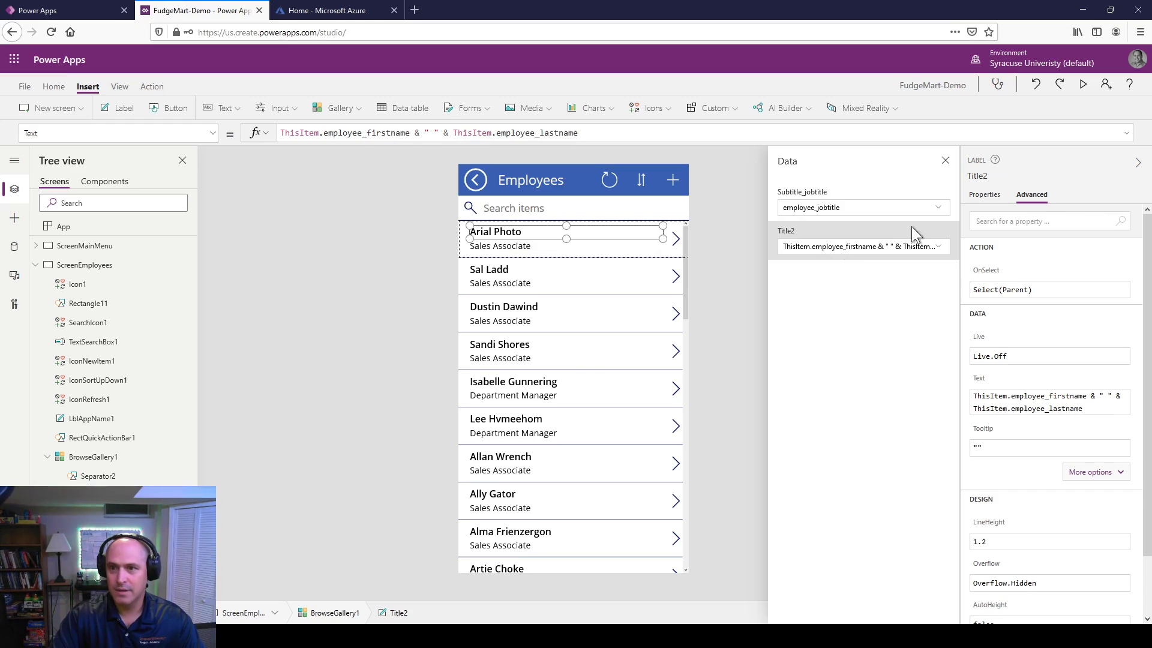
pyautogui.click(997, 176)
pyautogui.write('Title_')
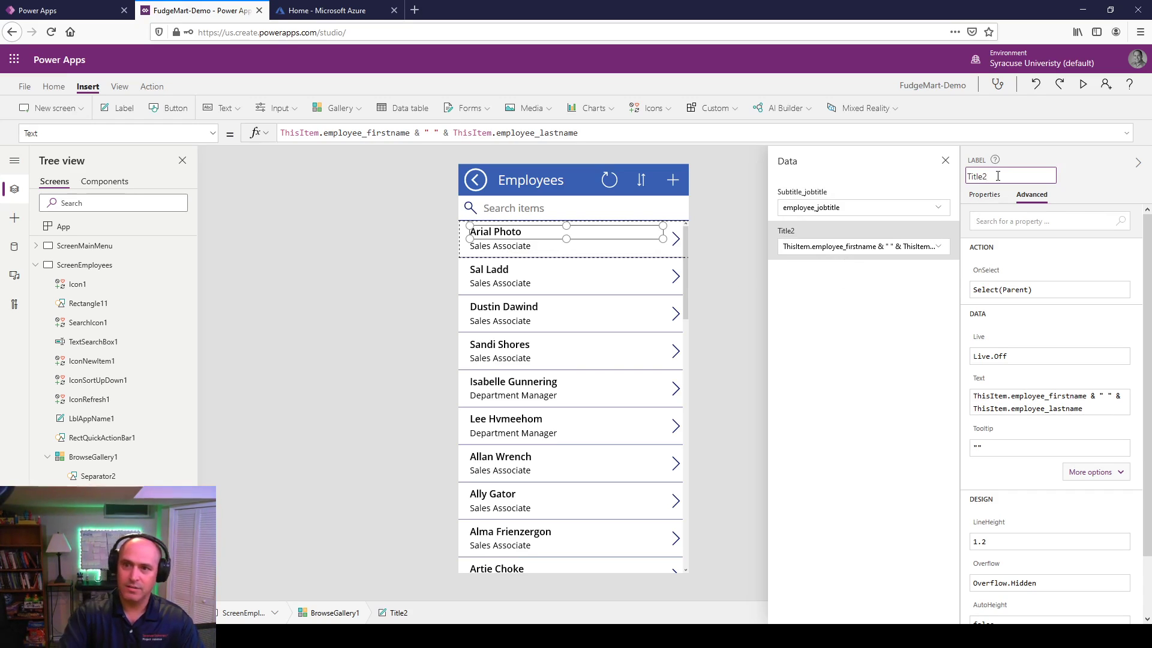
pyautogui.write('full')
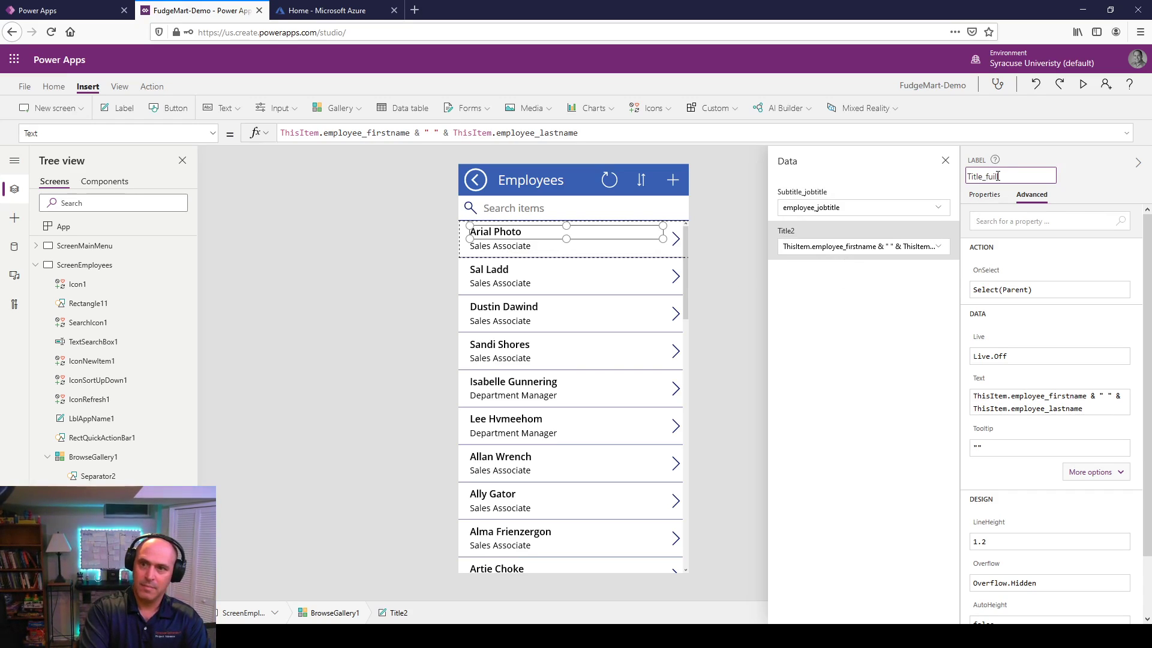
pyautogui.write('name')
pyautogui.press('Return')
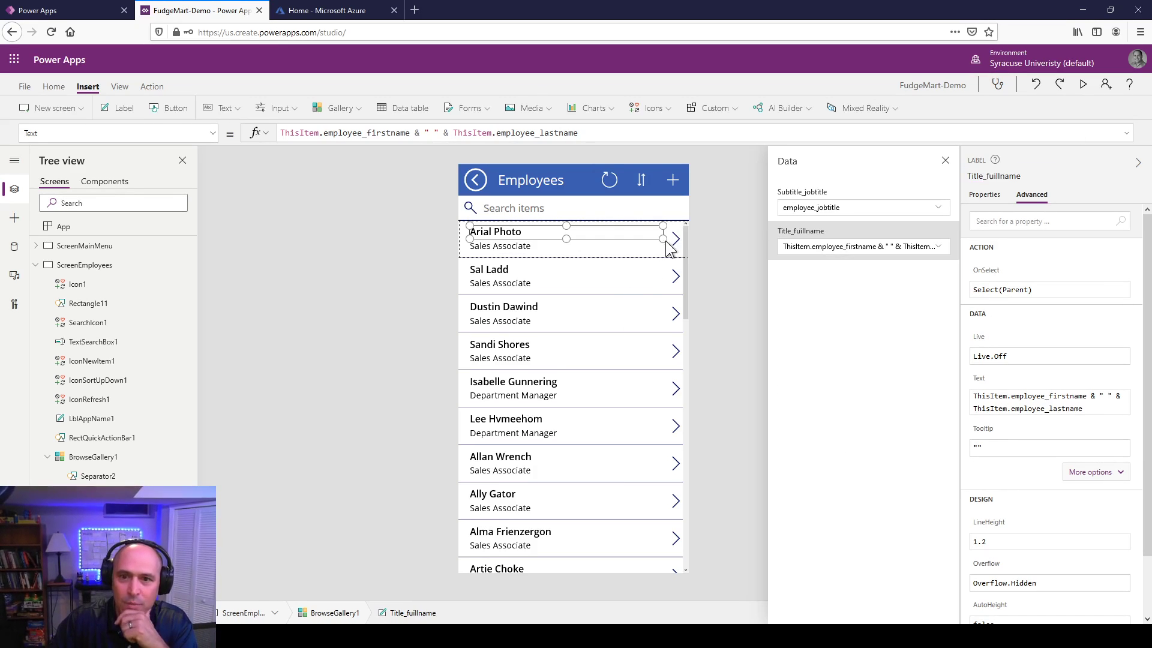
pyautogui.moveTo(662, 238); pyautogui.dragTo(561, 238)
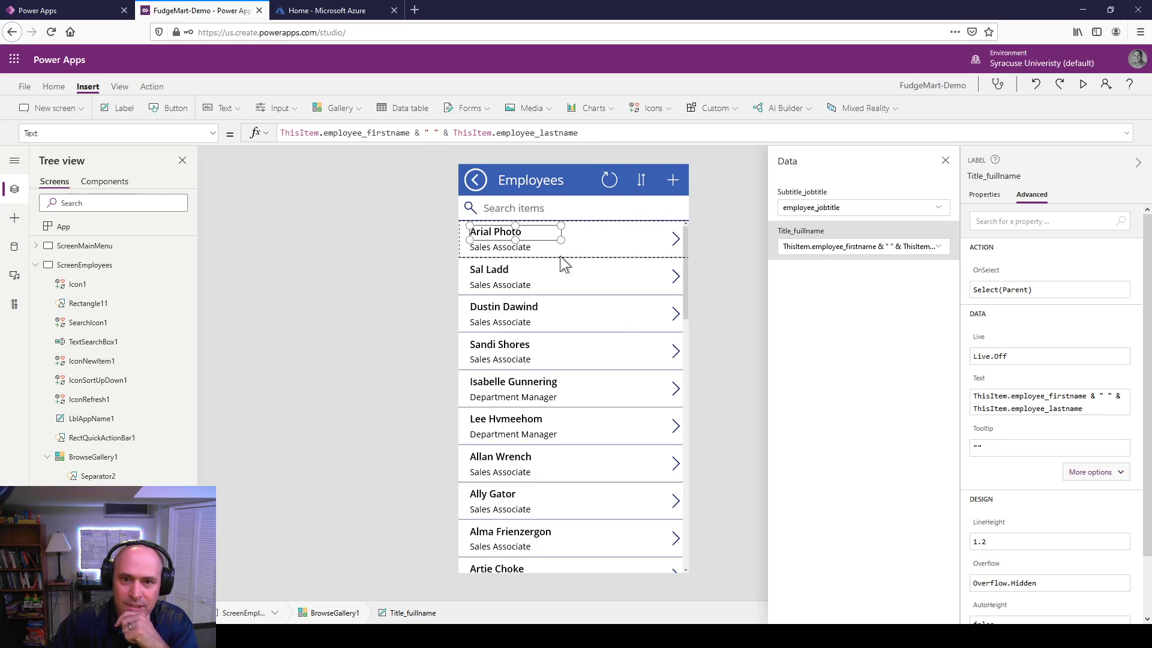
pyautogui.click(570, 240)
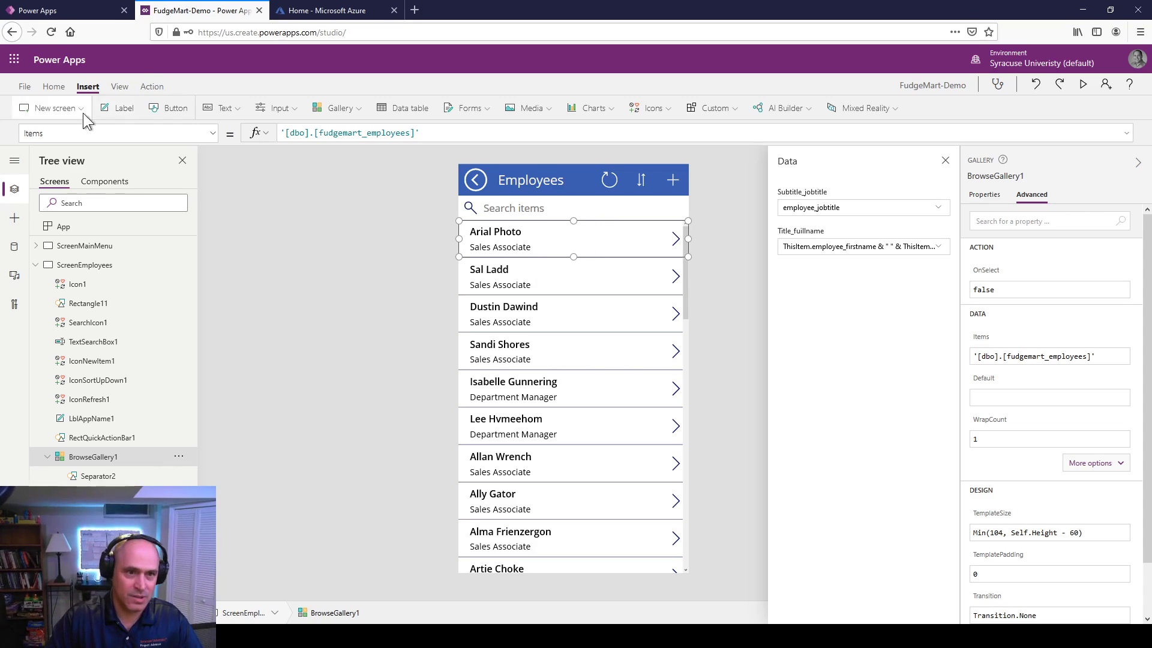
# Step: Insert a label to the right of the employee names in each gallery row and name it Label_Dept
pyautogui.click(120, 108)
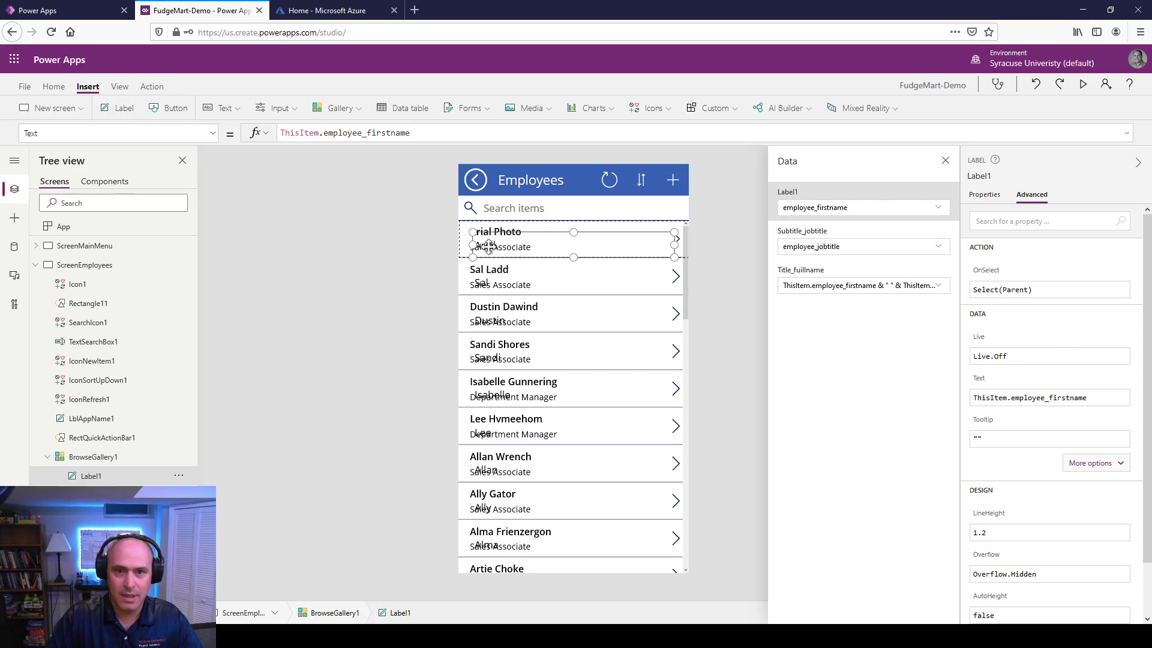
pyautogui.moveTo(489, 245); pyautogui.dragTo(594, 222)
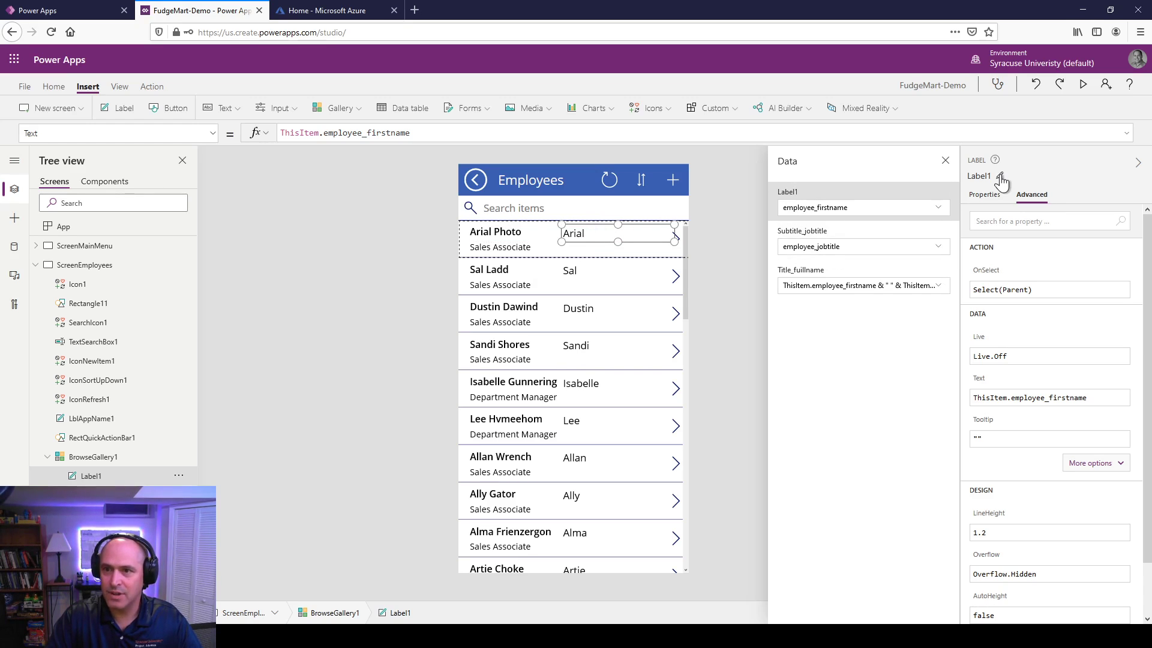
pyautogui.click(1000, 179)
pyautogui.press('BackSpace')
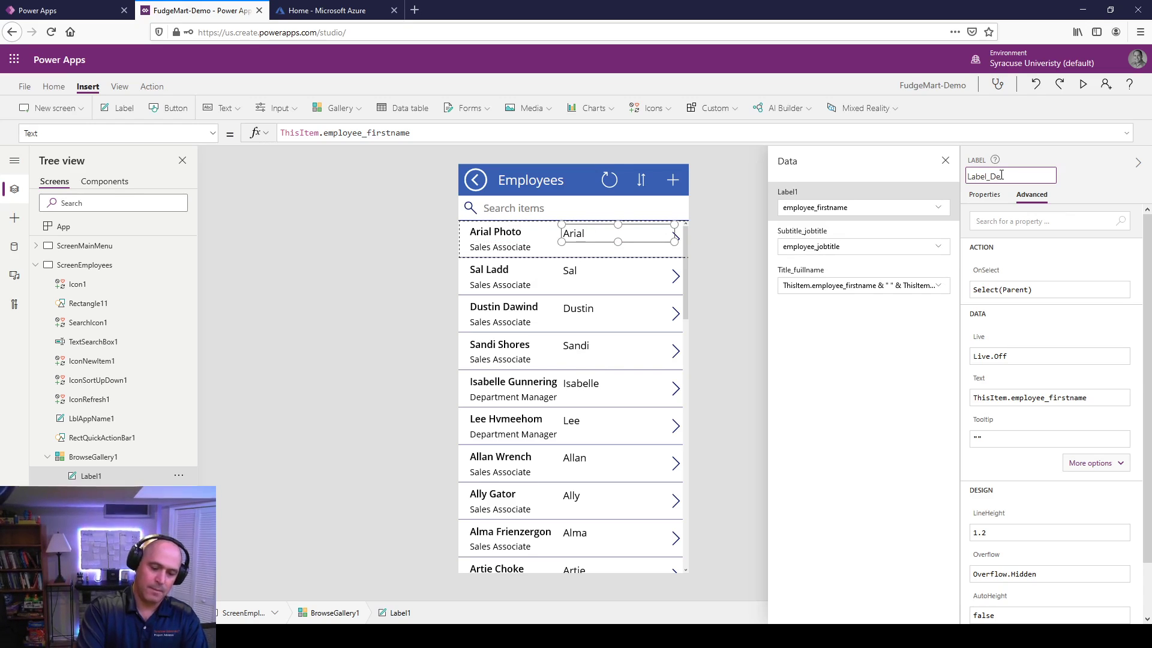
pyautogui.write('_Dept')
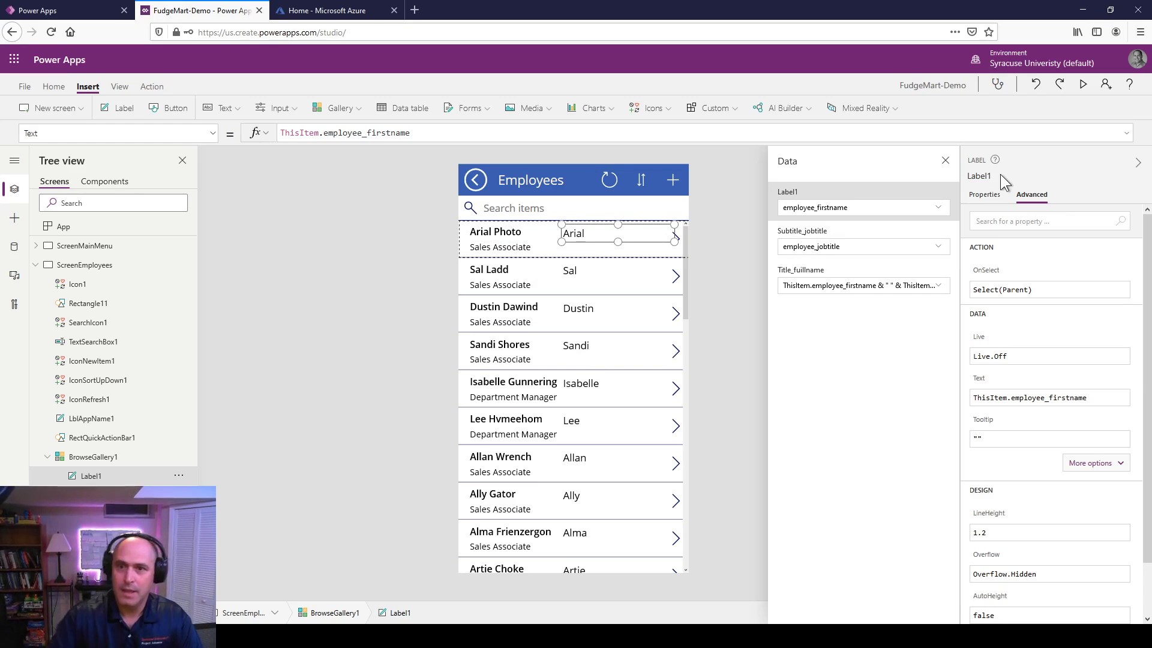
pyautogui.press('Return')
# Step: Bind Label_Dept to the employee_department field and preview the app
pyautogui.click(843, 211)
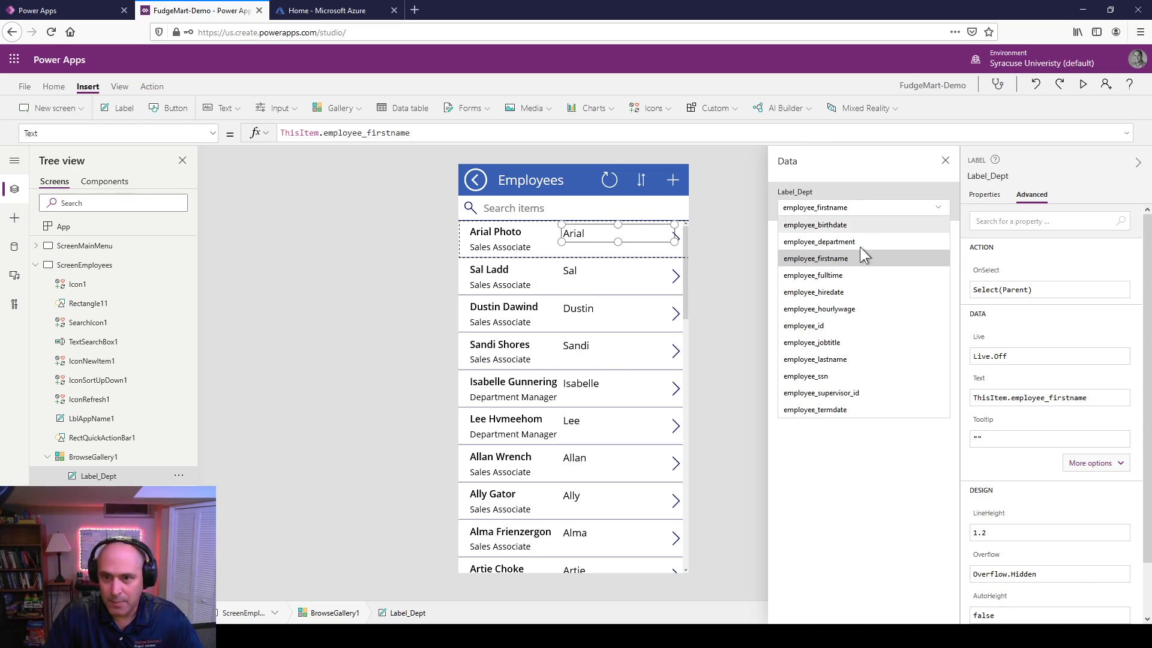
pyautogui.click(829, 239)
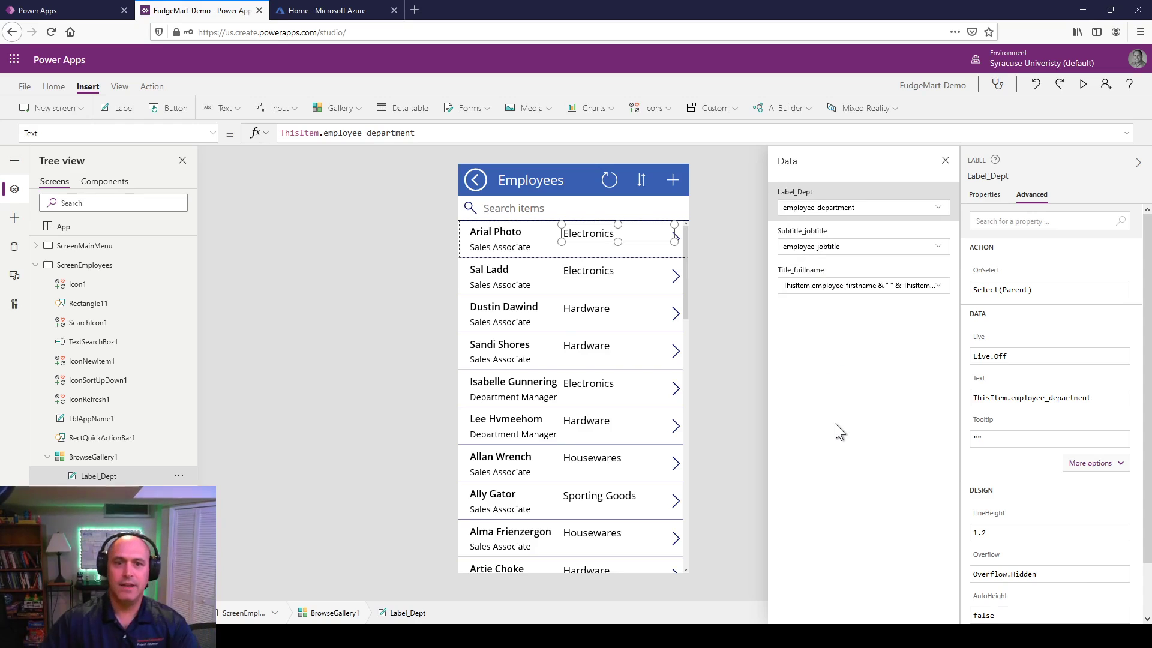
pyautogui.click(1083, 85)
# Step: Scroll the previewed gallery, reopen Employee Directory, and search 'dfgsdfsgfdg' to confirm nothing filters
pyautogui.scroll(-15, 491, 298)
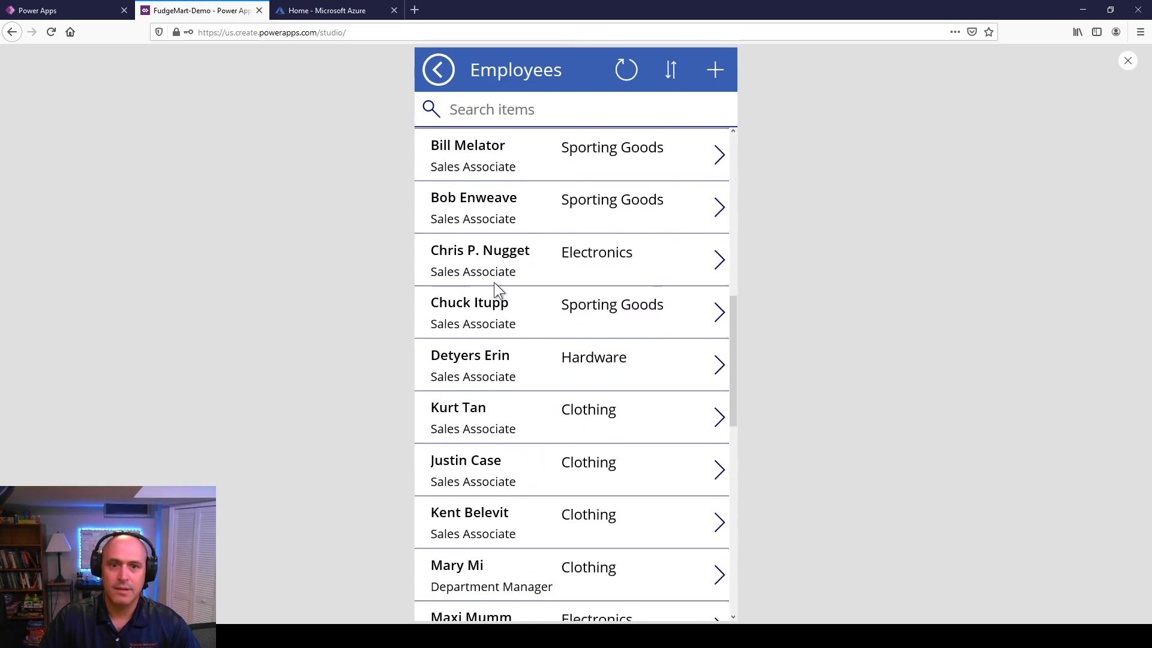
pyautogui.scroll(-3, 500, 324)
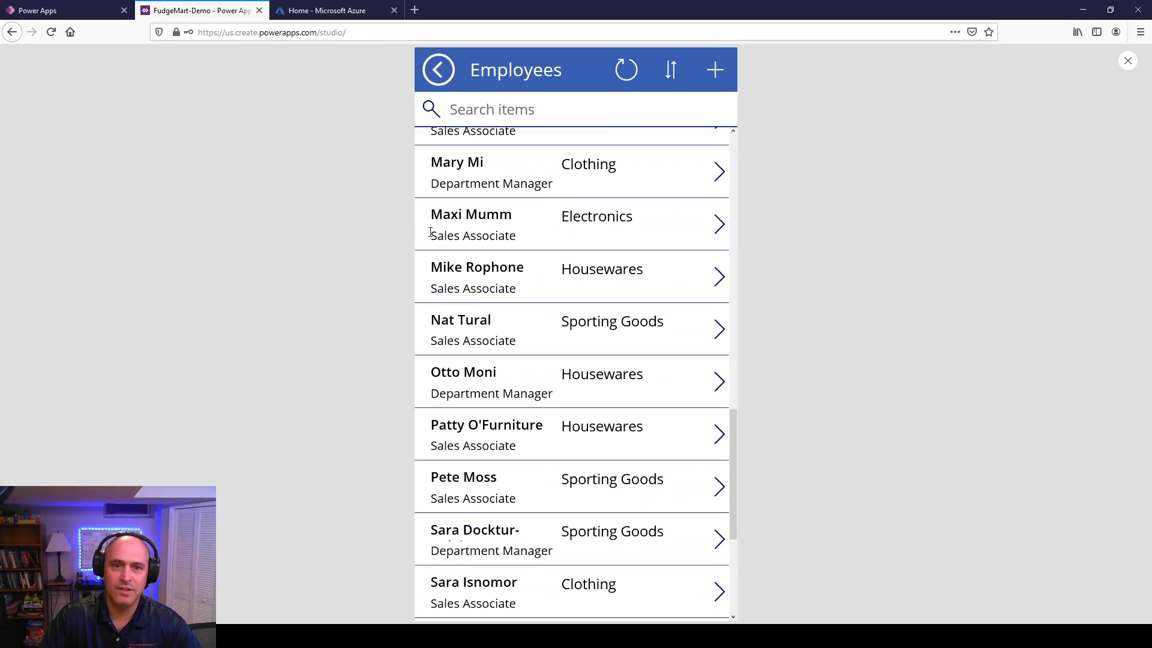
pyautogui.scroll(18, 617, 239)
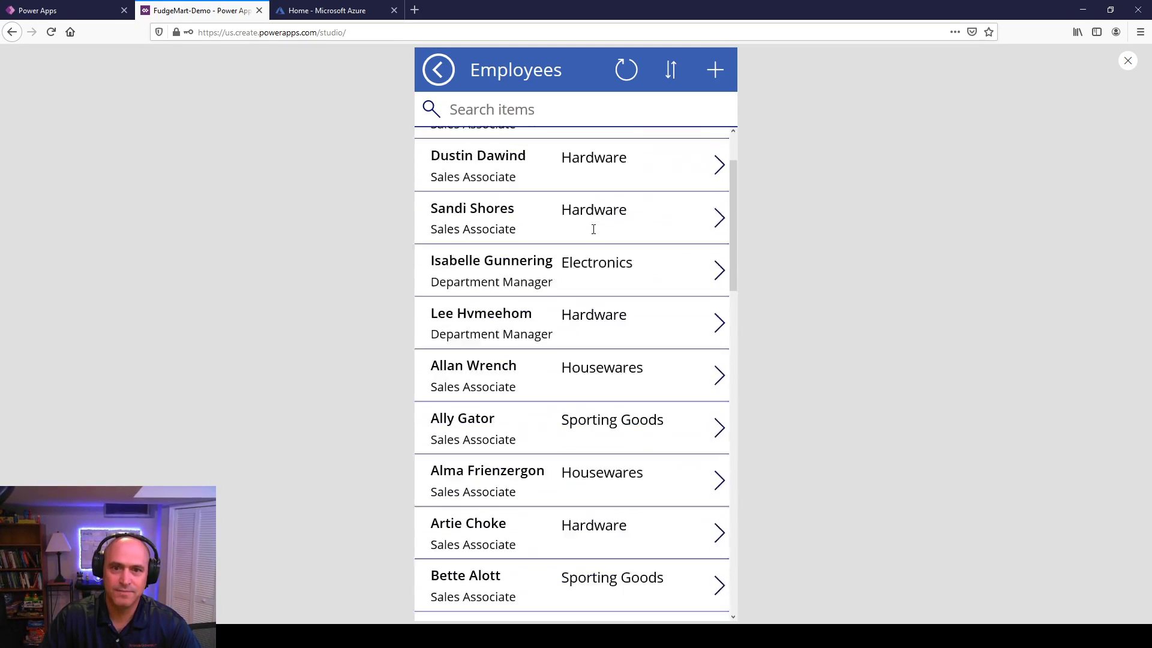
pyautogui.click(437, 72)
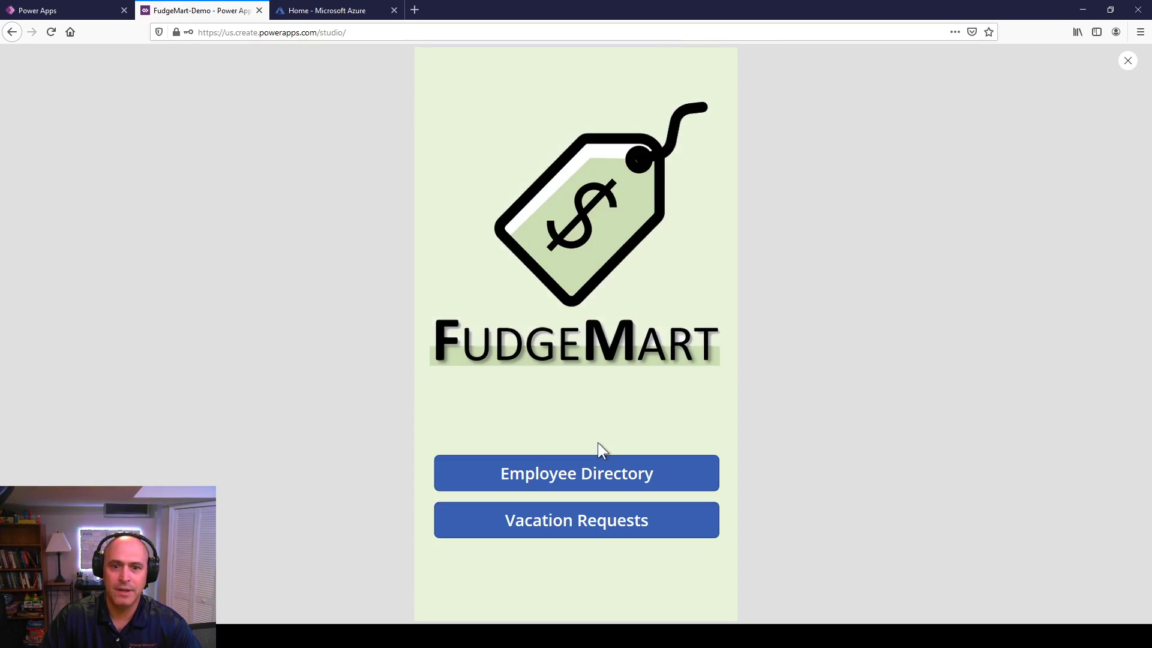
pyautogui.click(599, 479)
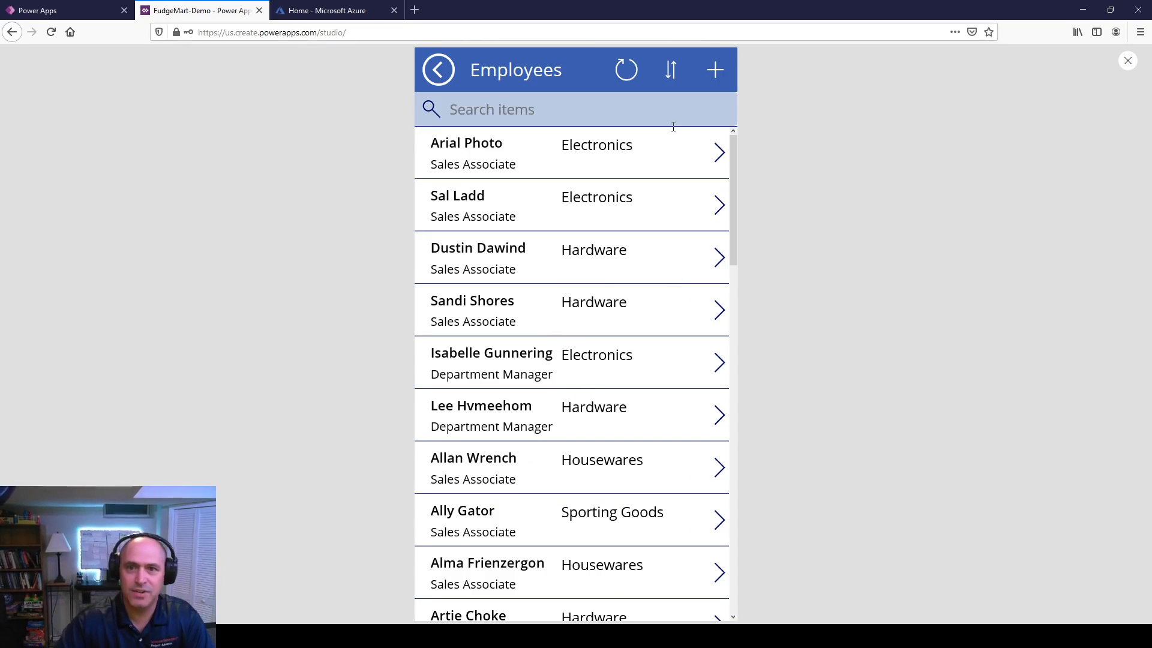
pyautogui.click(470, 109)
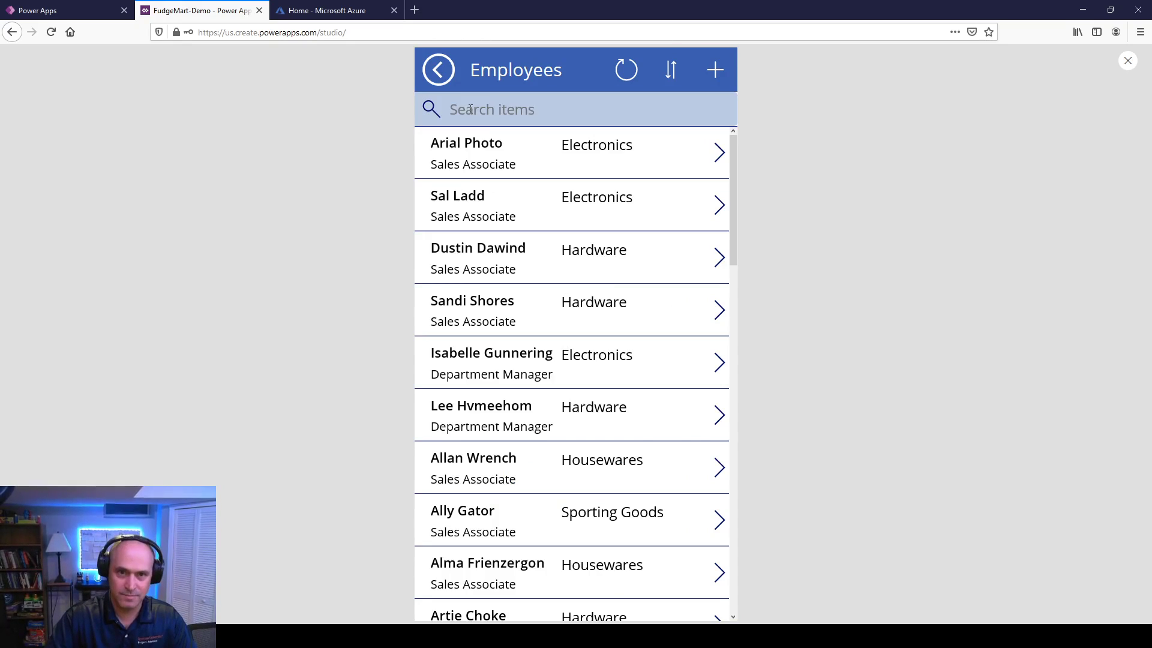
pyautogui.write('dfgsdfsgfdg')
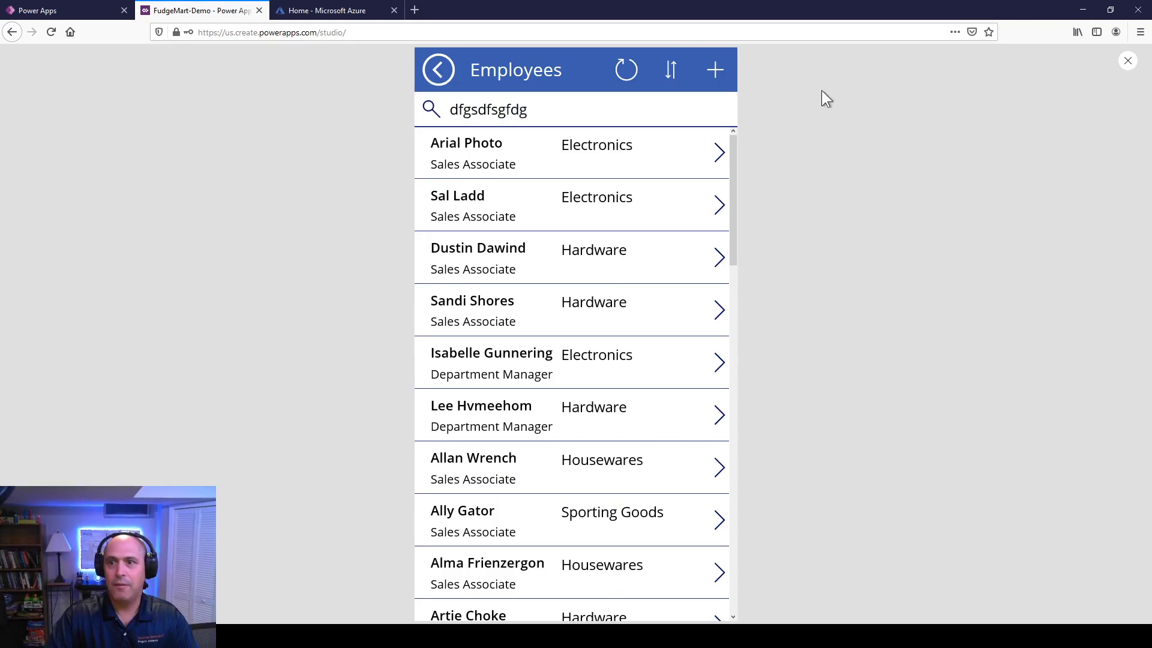
pyautogui.click(1127, 60)
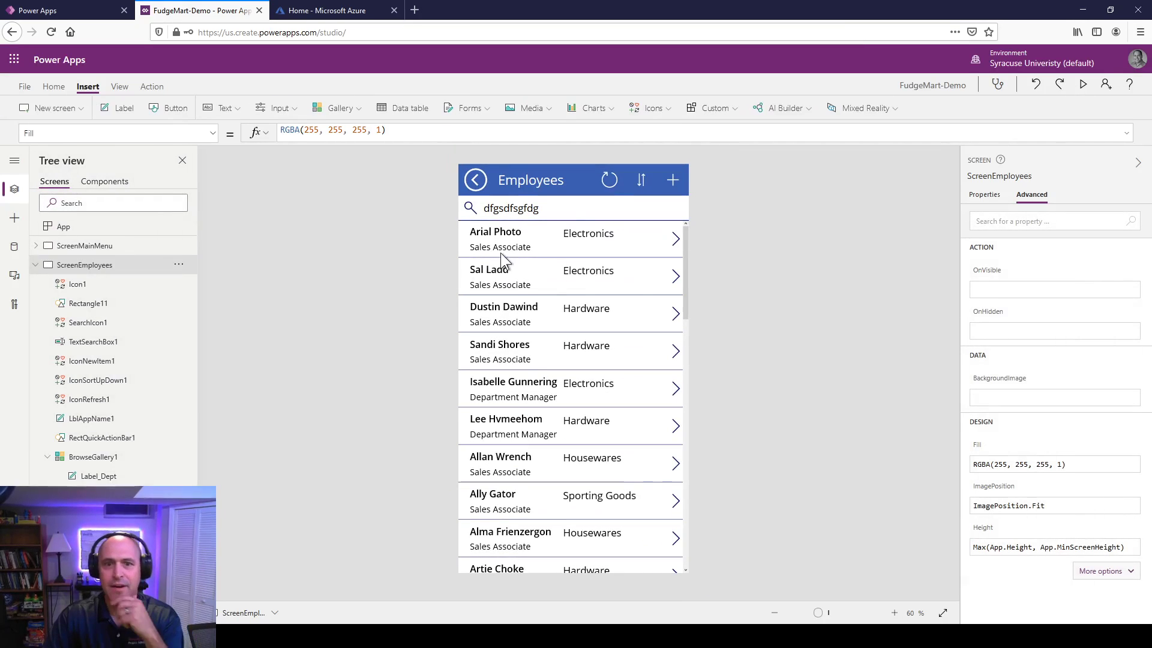
# Step: Select BrowseGallery1 and overwrite its entire Items formula, beginning to type the Search function
pyautogui.click(527, 380)
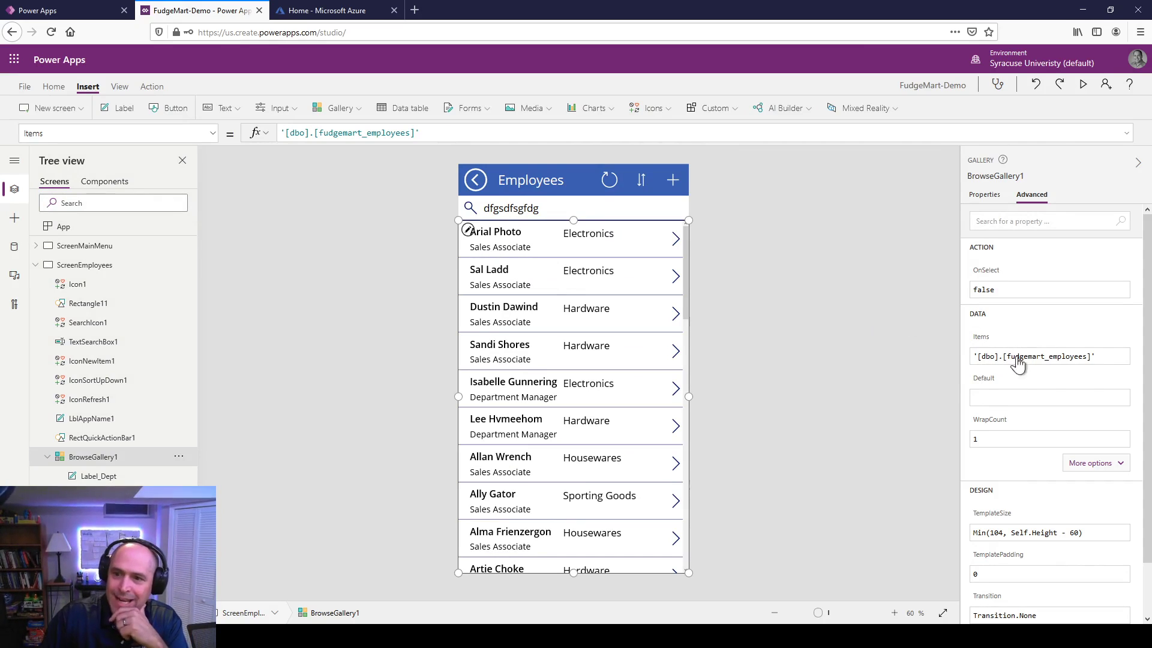
pyautogui.click(1061, 358)
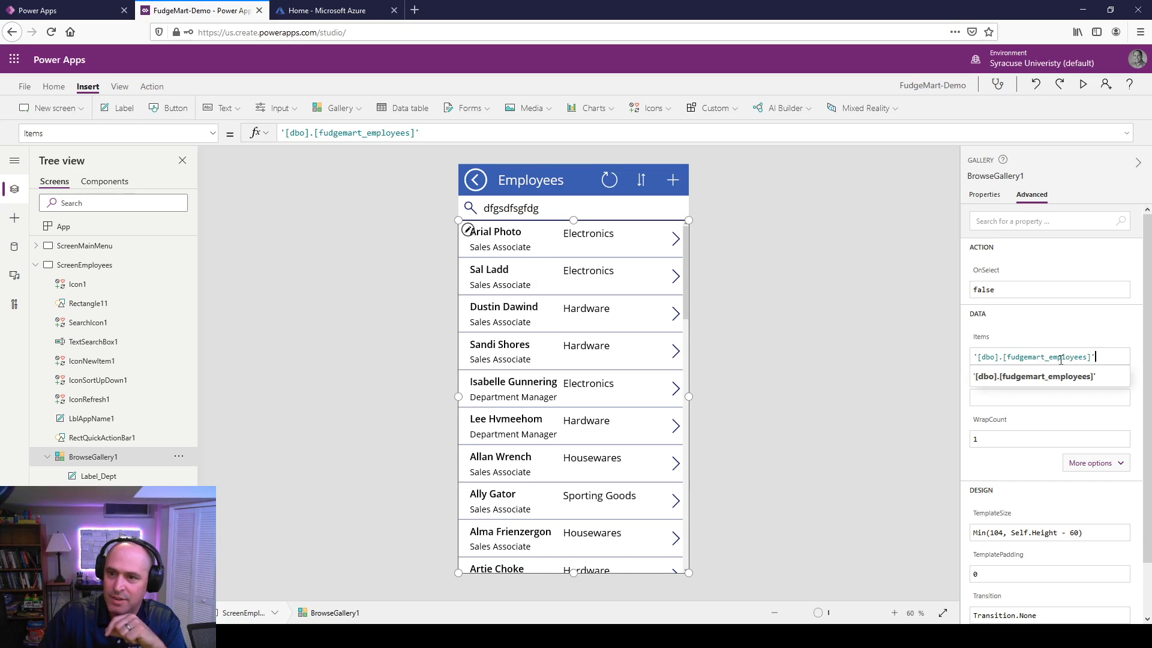
pyautogui.moveTo(1108, 354); pyautogui.dragTo(940, 355)
pyautogui.hotkey('ctrl', 'c')
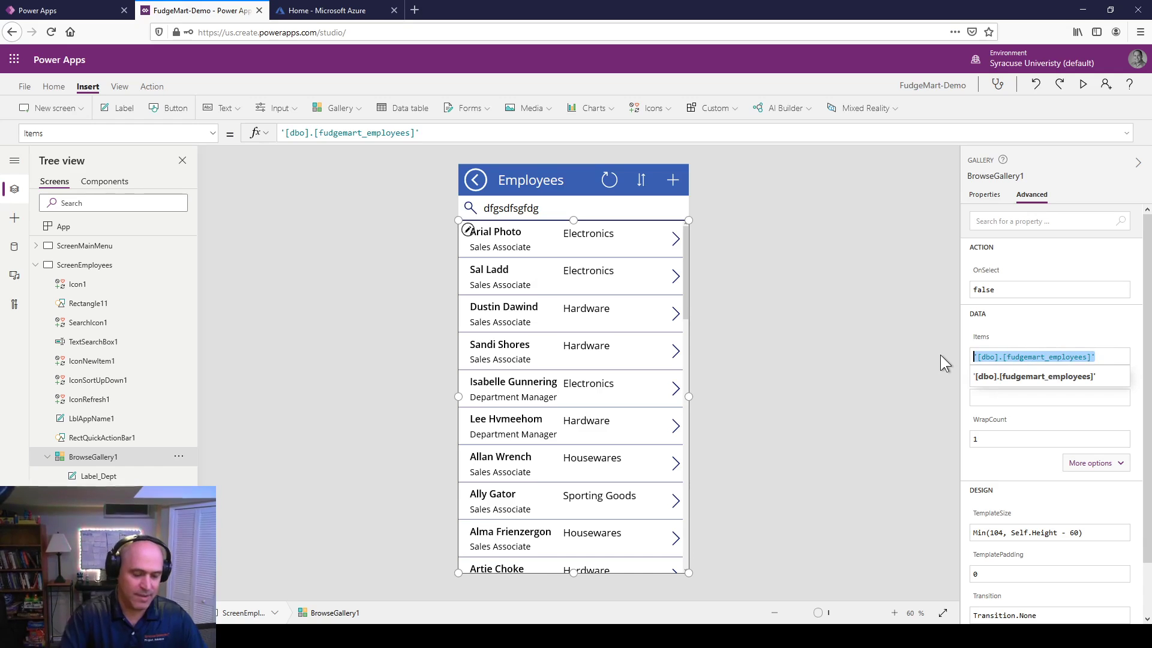
pyautogui.write('Se')
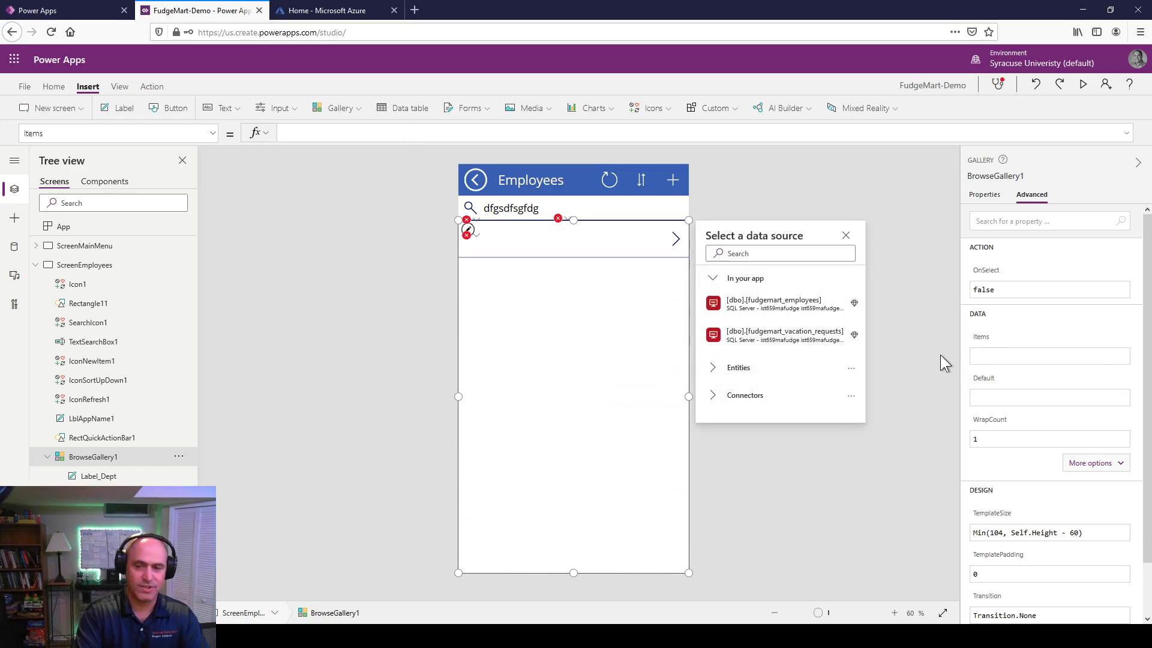
pyautogui.write('rr')
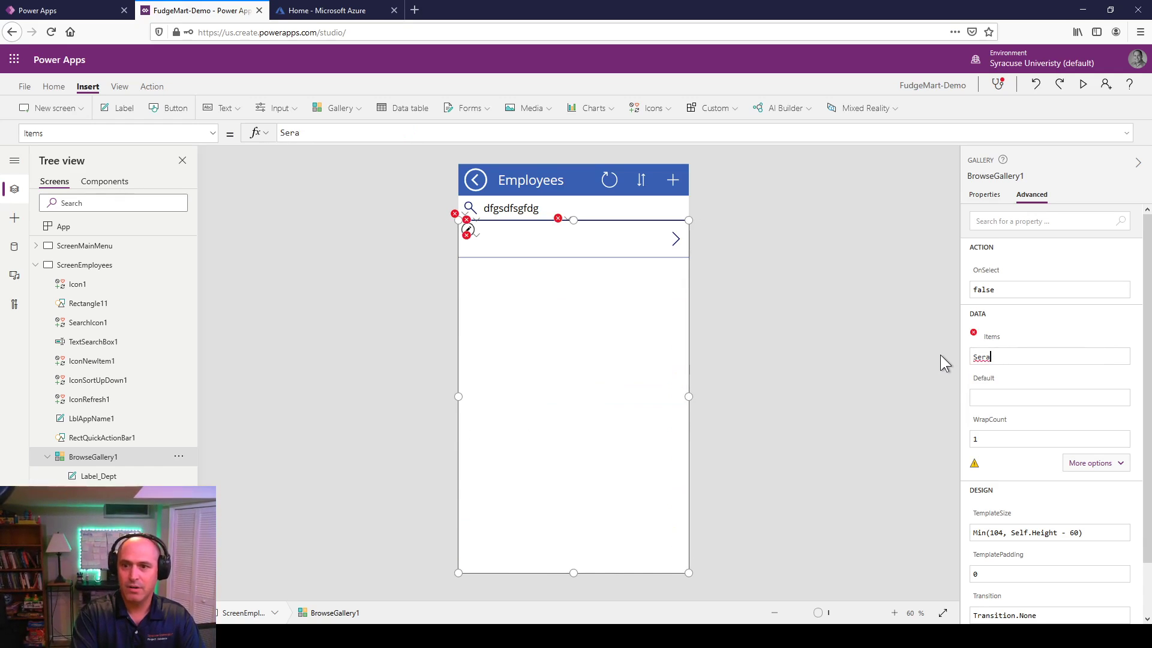
# Step: Enter Search('[dbo].[fudgemart_employees]', as the start of the gallery's Items formula
pyautogui.press('BackSpace')
pyautogui.write('arch')
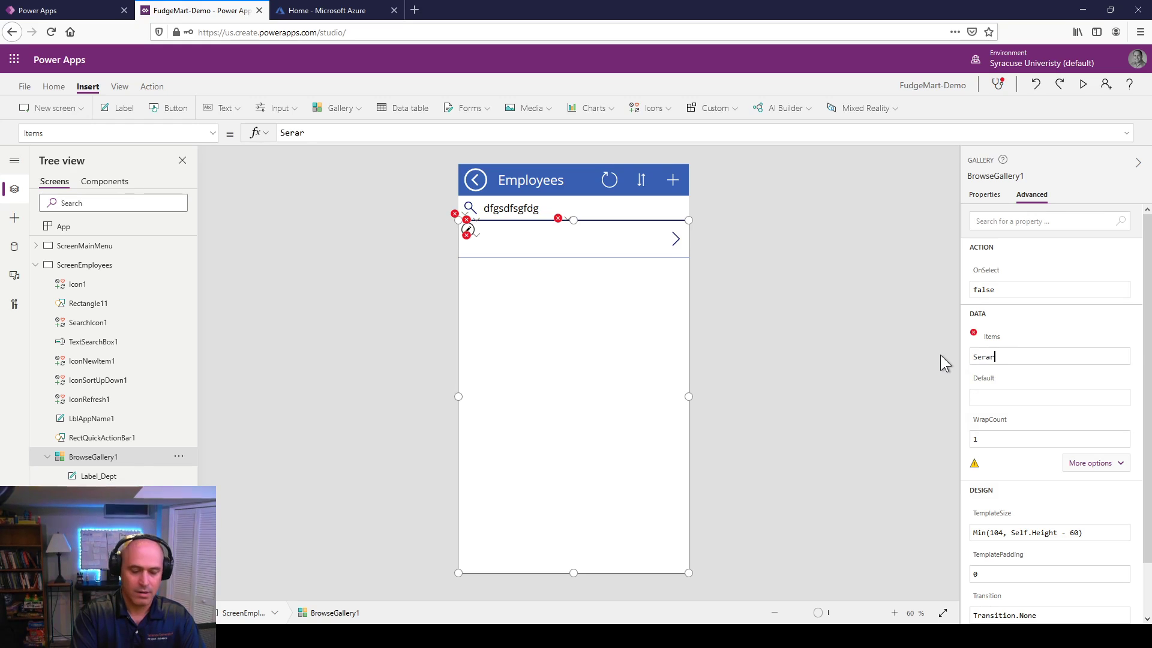
pyautogui.press('BackSpace')
pyautogui.press('BackSpace')
pyautogui.press('BackSpace')
pyautogui.press('BackSpace')
pyautogui.press('BackSpace')
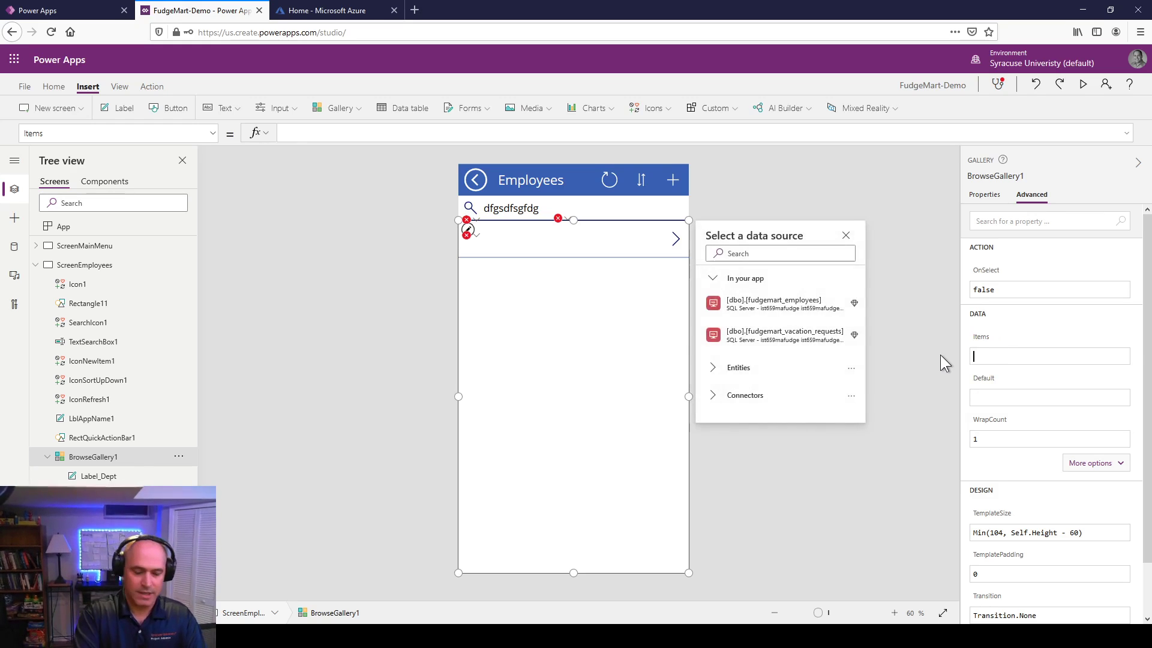
pyautogui.write('arch')
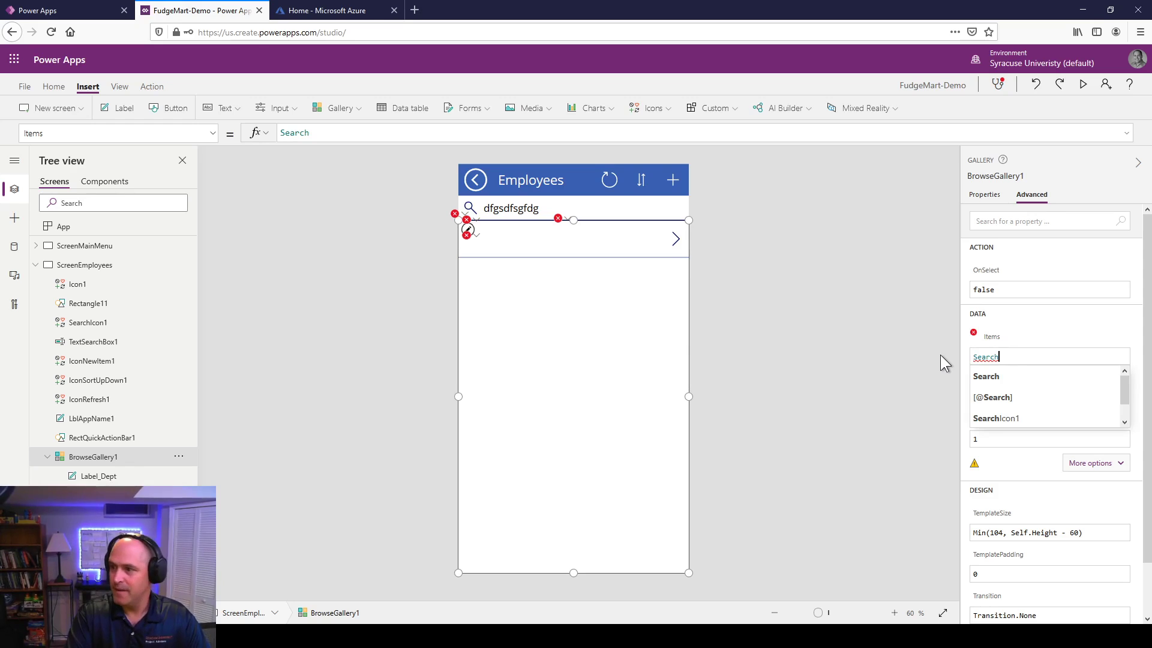
pyautogui.write('(')
pyautogui.hotkey('ctrl', 'v')
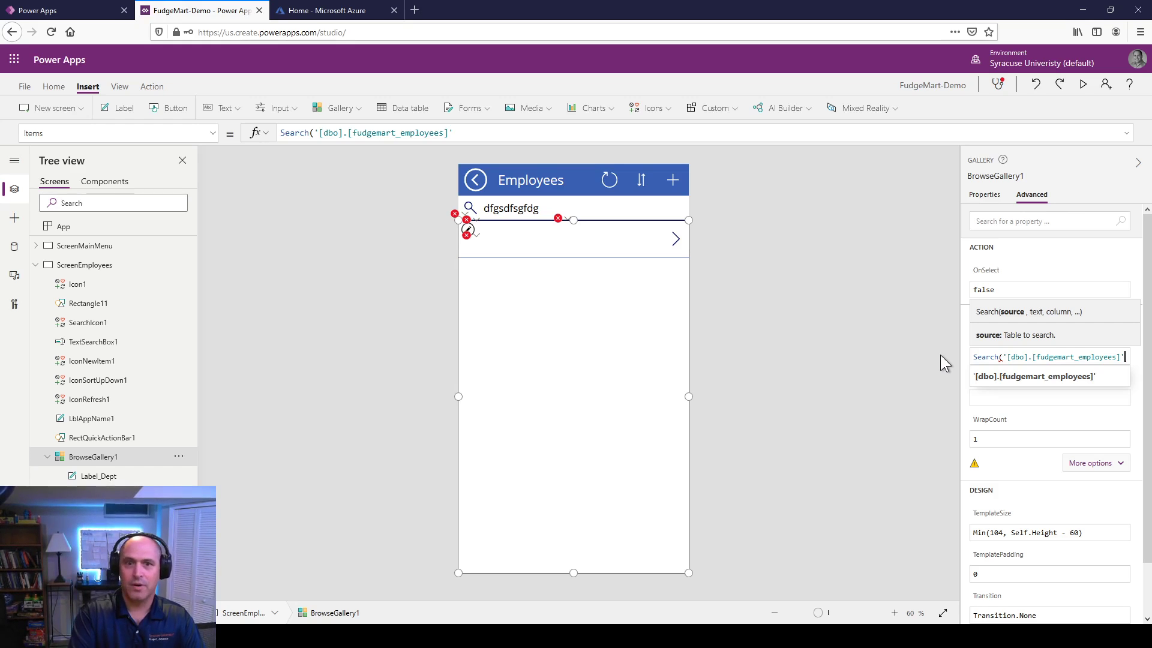
pyautogui.write(',')
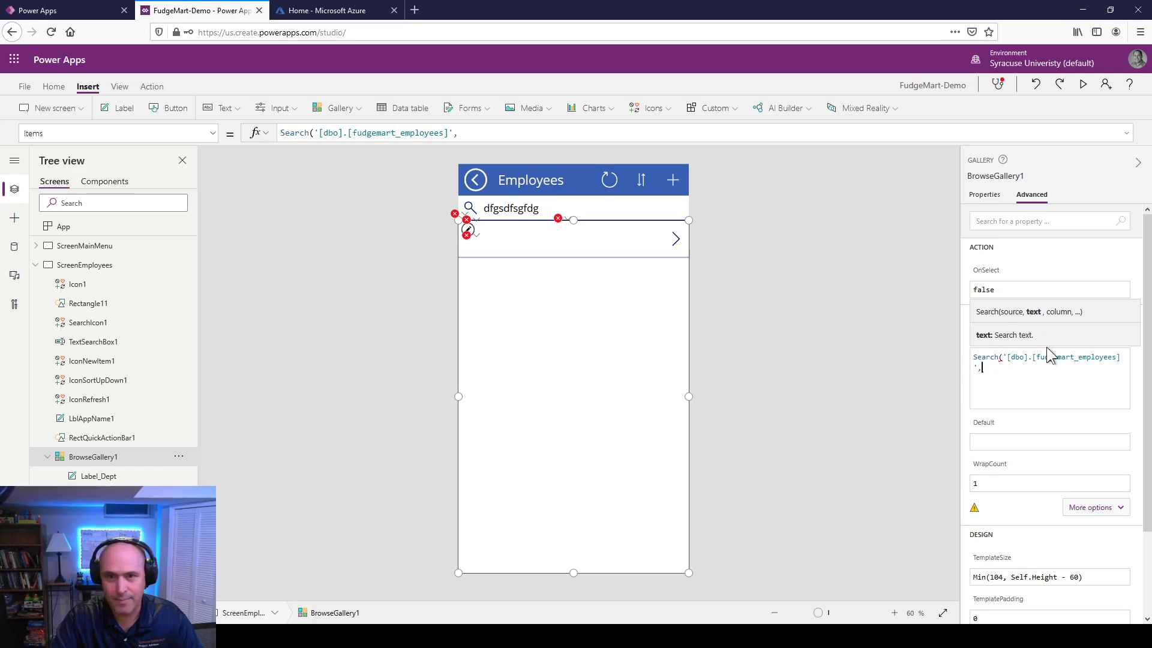
pyautogui.click(469, 129)
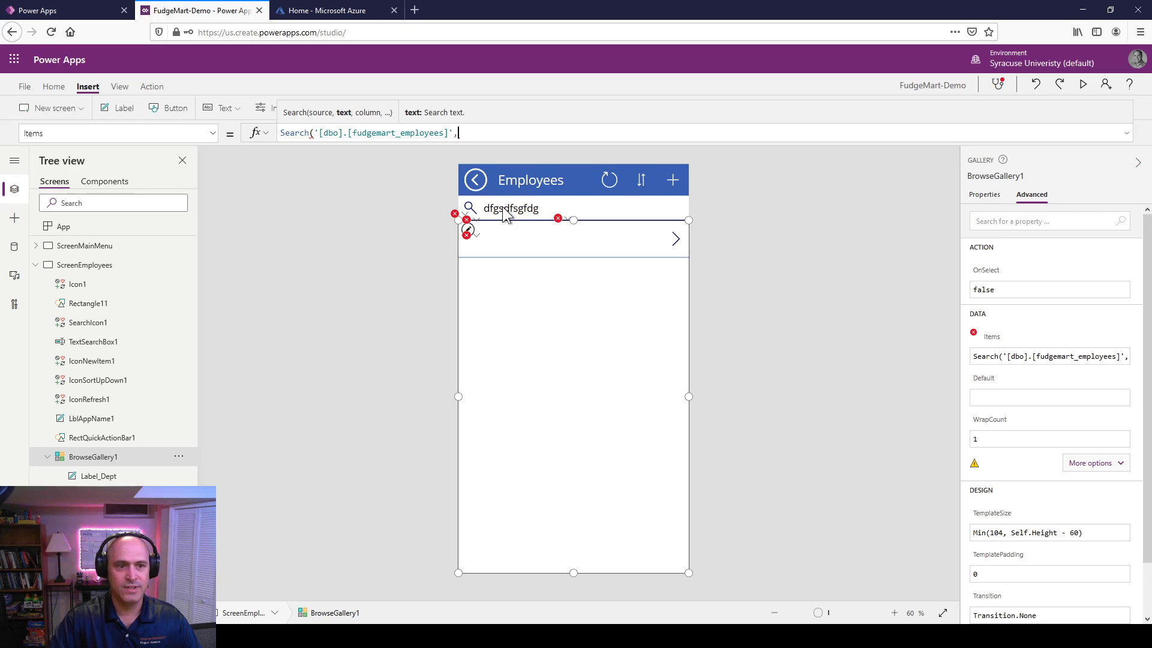
# Step: Add TextSearchBox1.Text as search text with employee_firstname and employee_department columns
pyautogui.write('textsea')
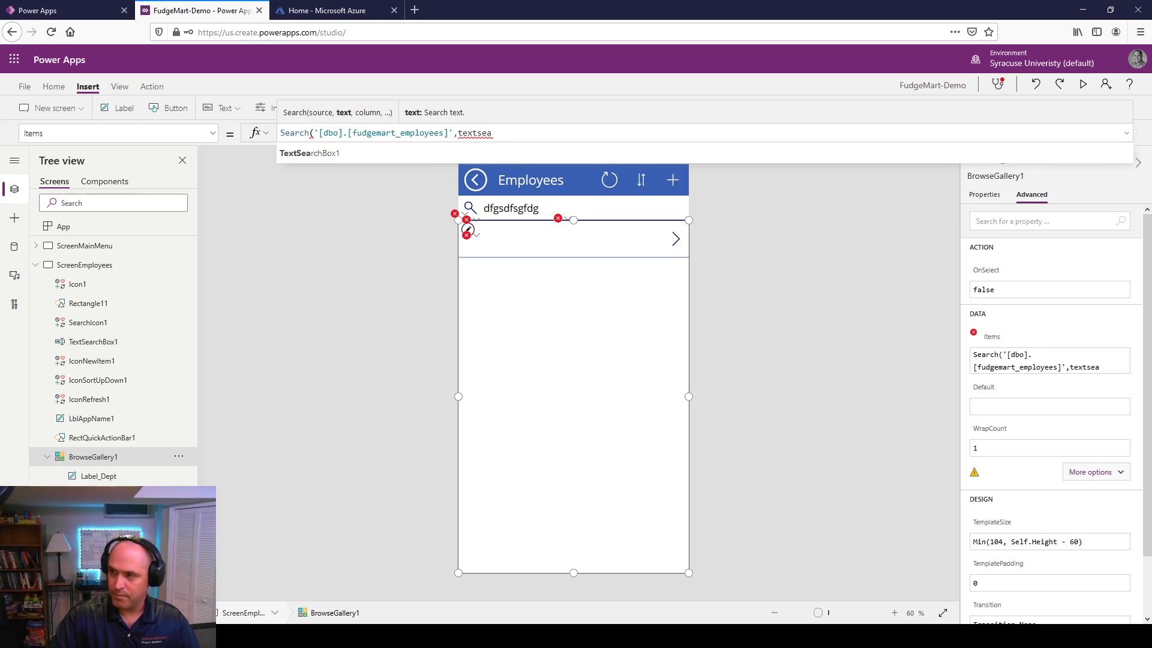
pyautogui.click(329, 154)
pyautogui.write('.T')
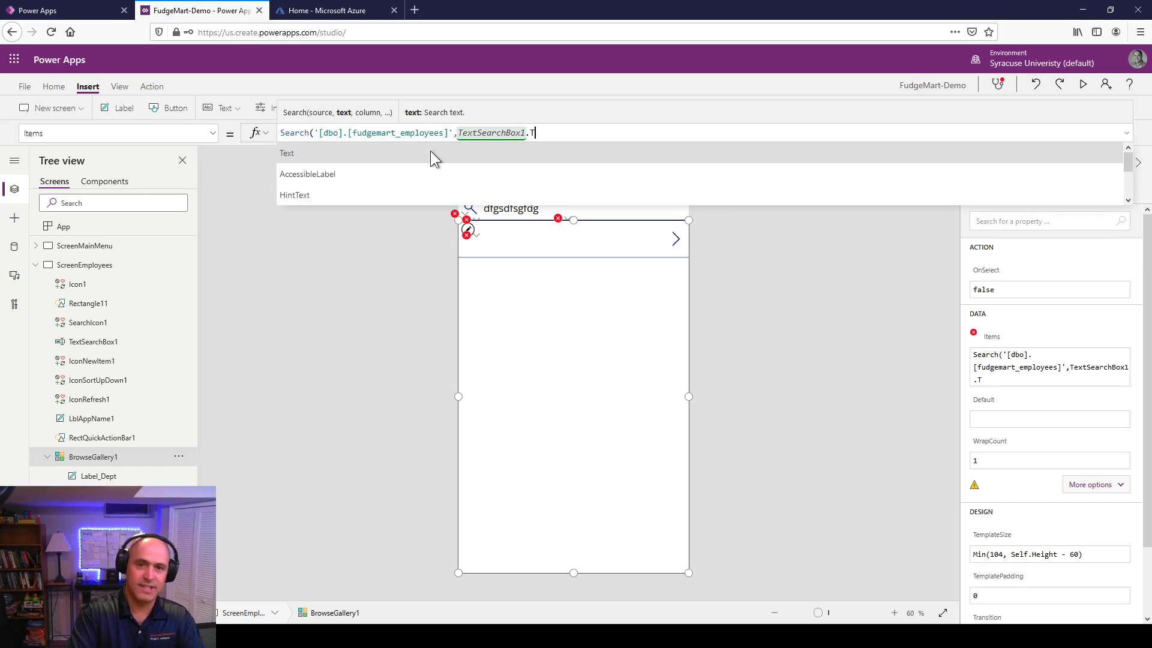
pyautogui.write('ext, "')
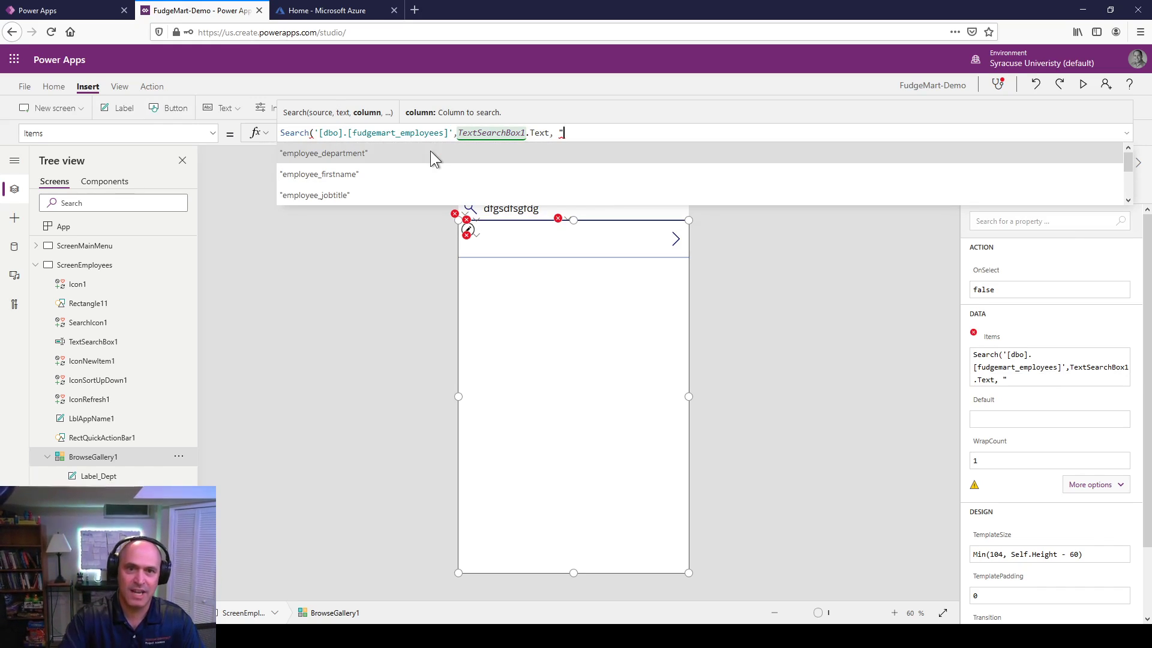
pyautogui.click(337, 182)
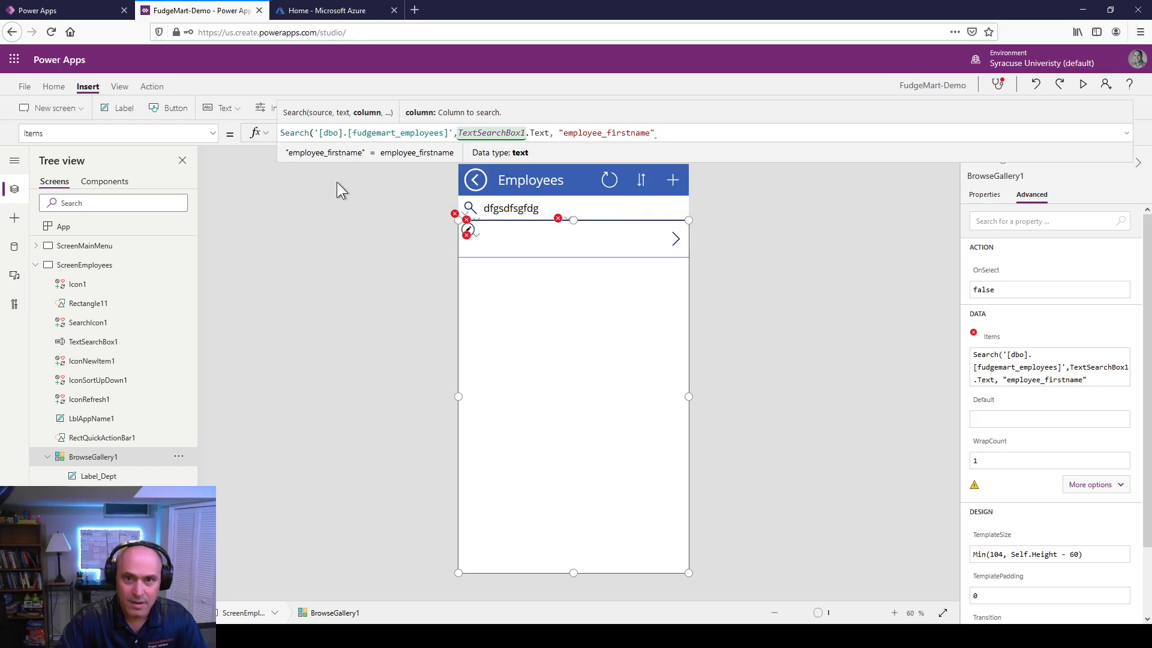
pyautogui.write(',')
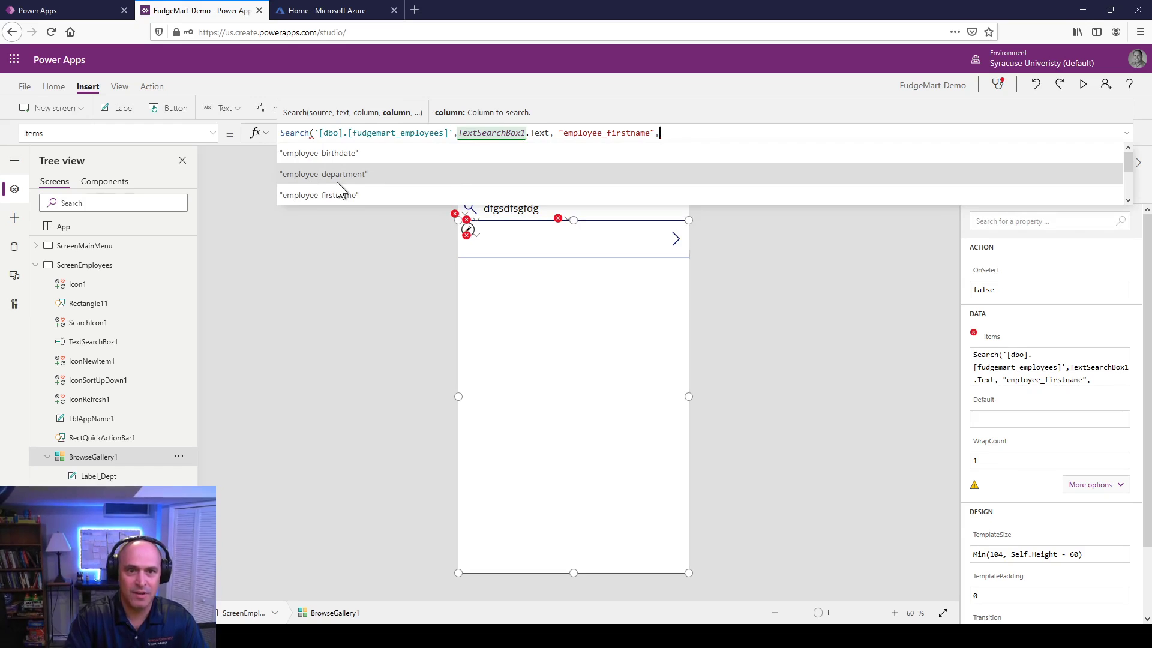
pyautogui.press('Tab')
pyautogui.press('BackSpace')
pyautogui.press('BackSpace')
pyautogui.press('BackSpace')
pyautogui.press('BackSpace')
pyautogui.press('BackSpace')
pyautogui.press('BackSpace')
pyautogui.press('BackSpace')
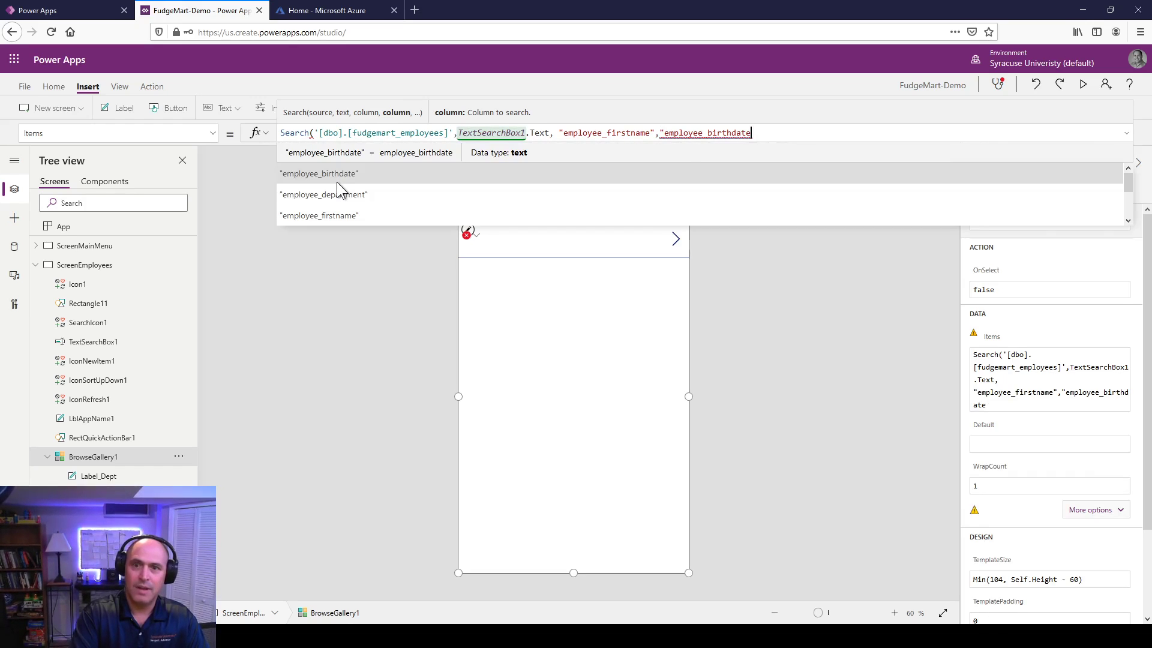
pyautogui.press('BackSpace')
pyautogui.press('BackSpace')
pyautogui.press('BackSpace')
pyautogui.write('dep')
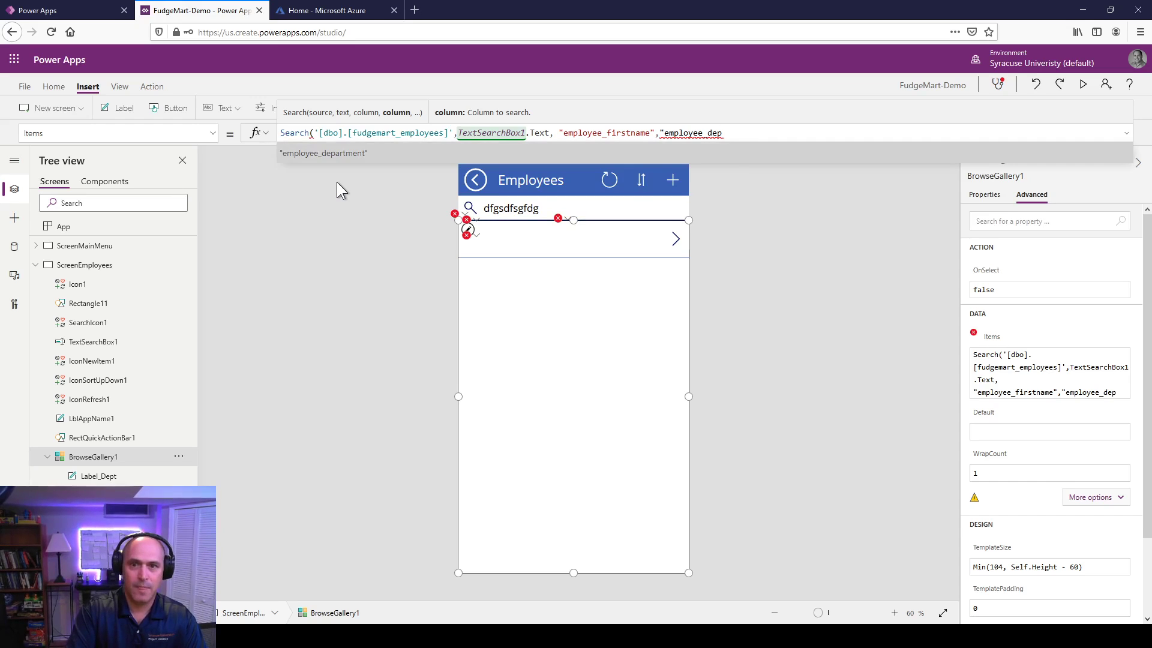
pyautogui.press('Tab')
# Step: Add employee_lastname and employee_jobtitle as the remaining search columns
pyautogui.write(', "empl')
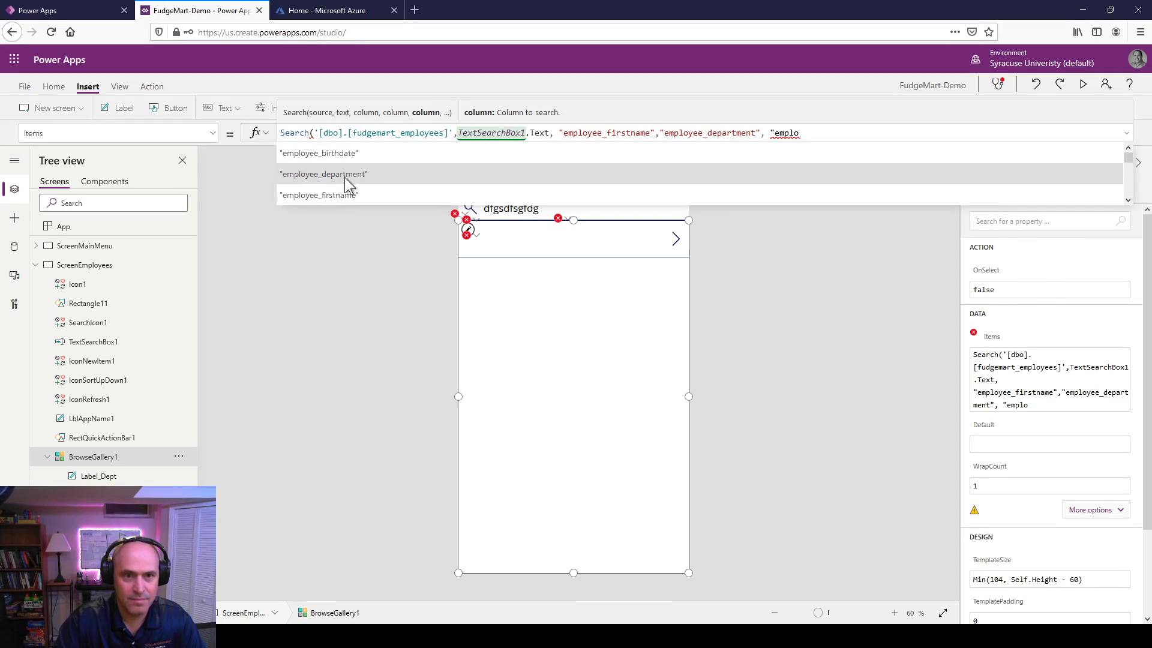
pyautogui.scroll(-3, 345, 182)
pyautogui.scroll(-2, 345, 178)
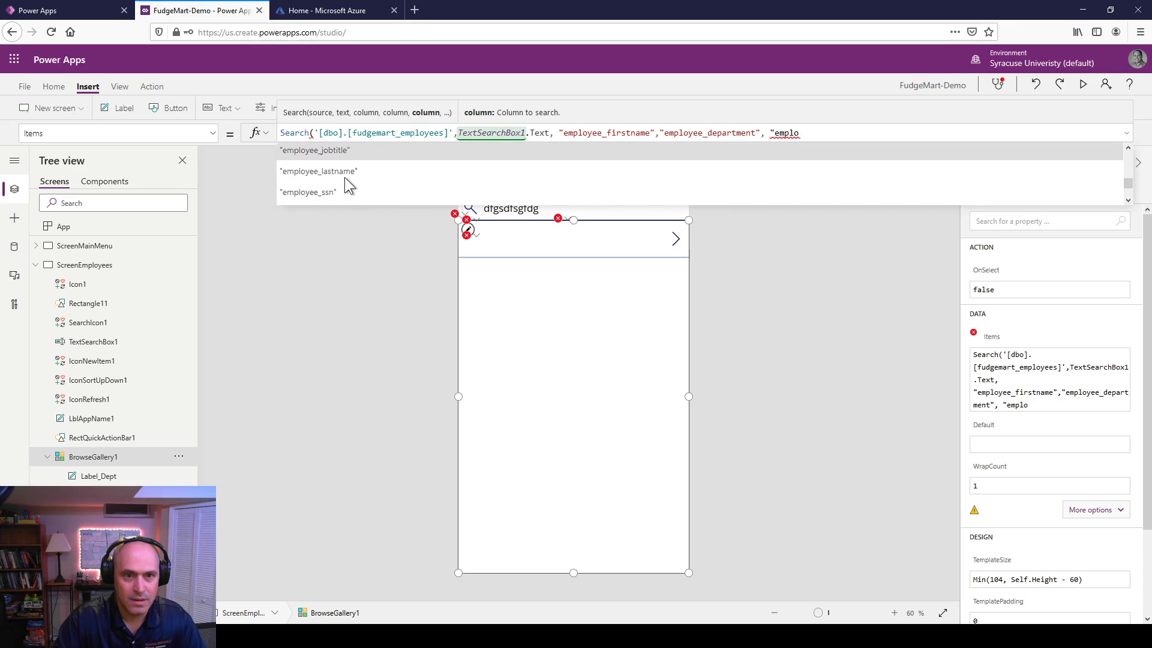
pyautogui.click(352, 146)
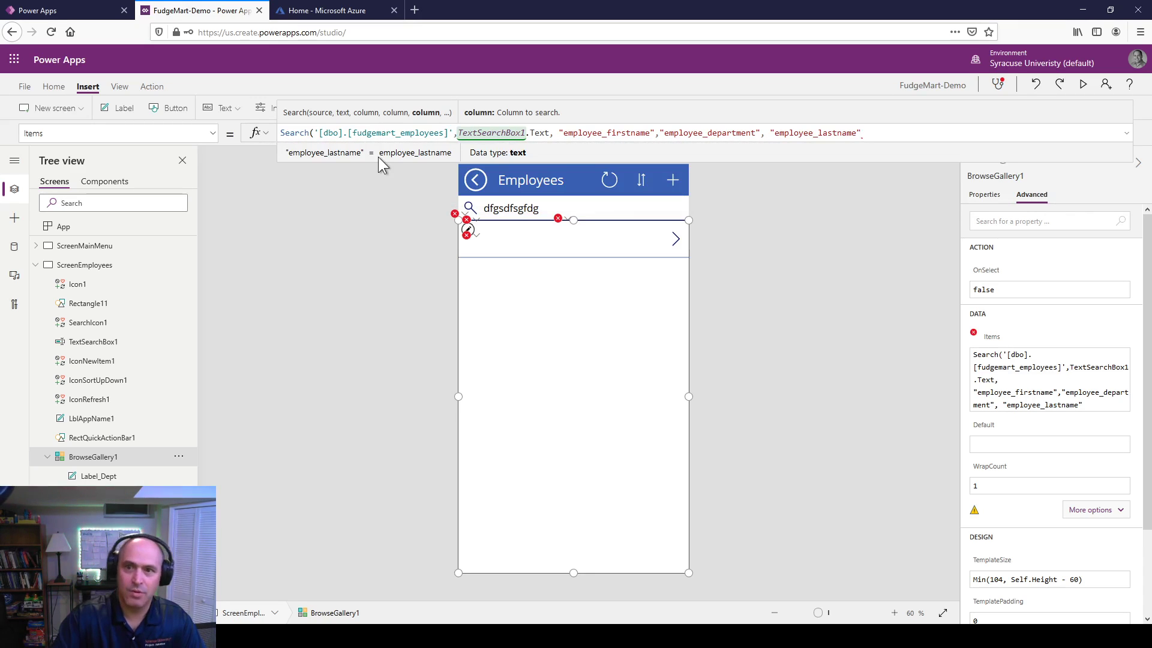
pyautogui.write(', "j')
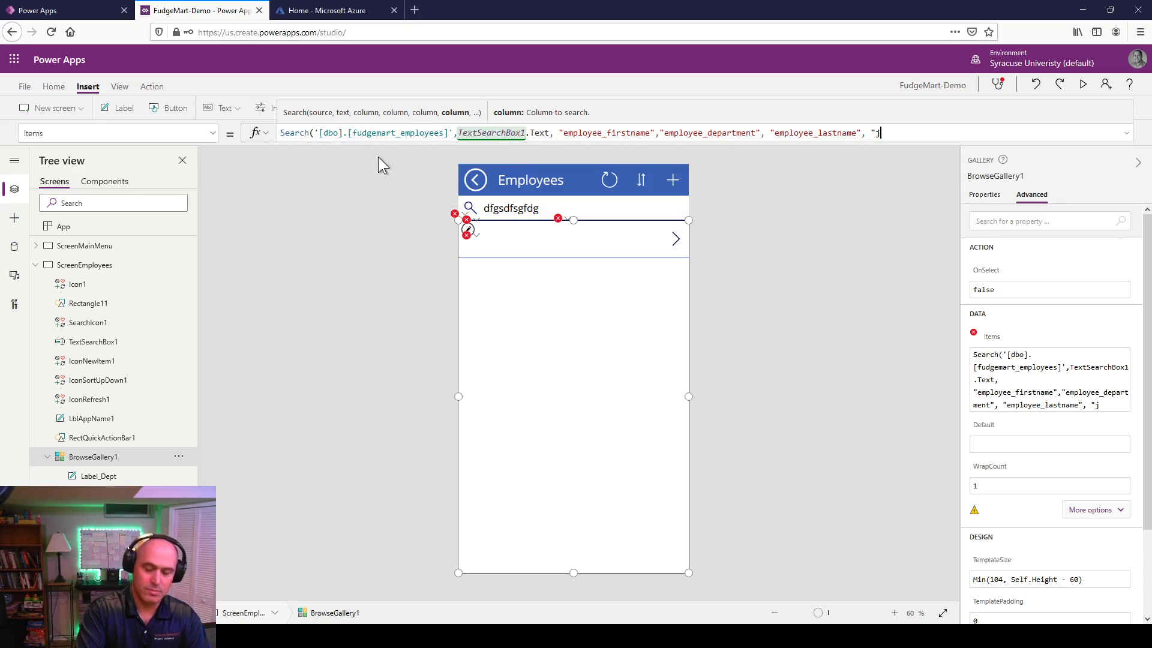
pyautogui.press('BackSpace')
pyautogui.write('emplo')
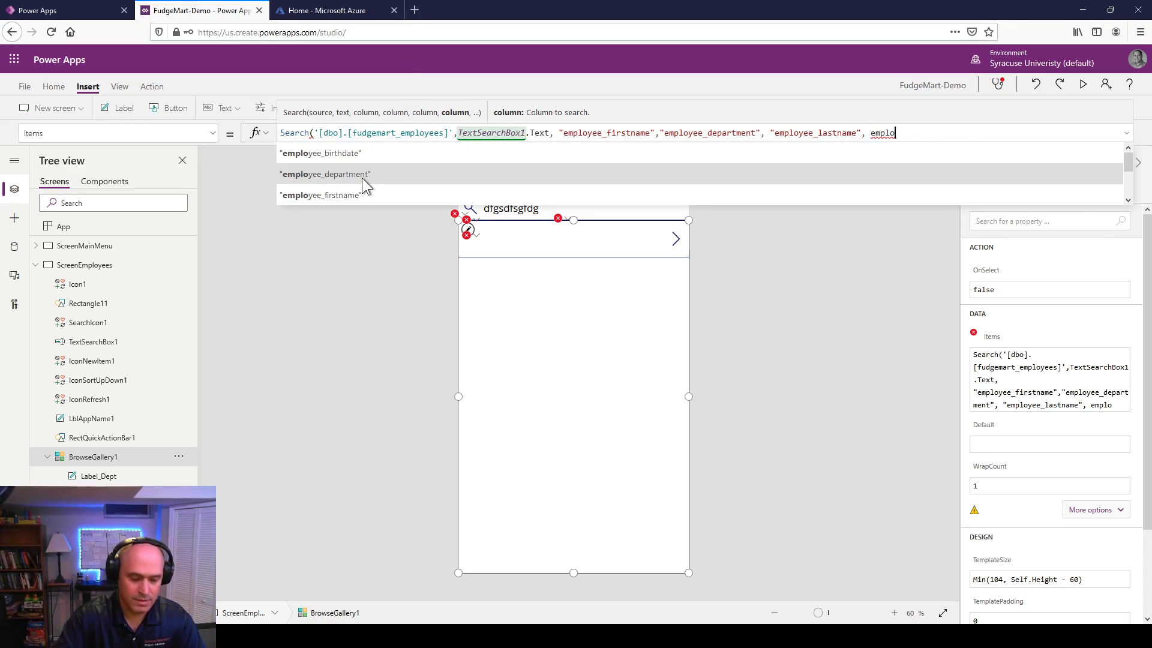
pyautogui.write('yee_jo')
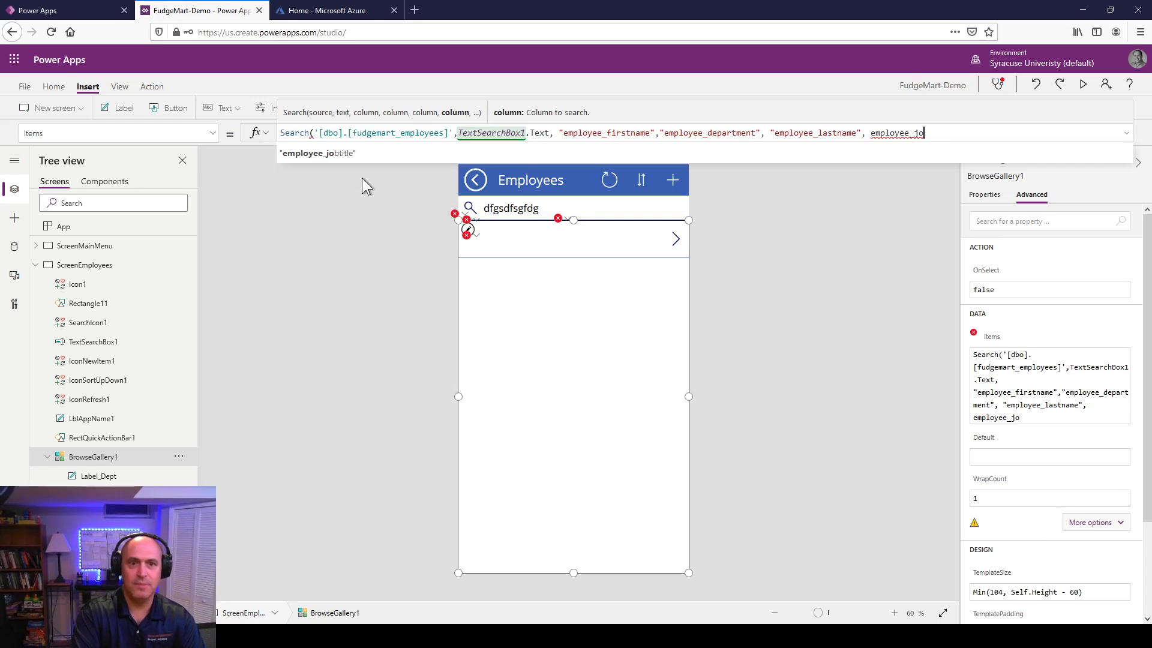
pyautogui.click(354, 153)
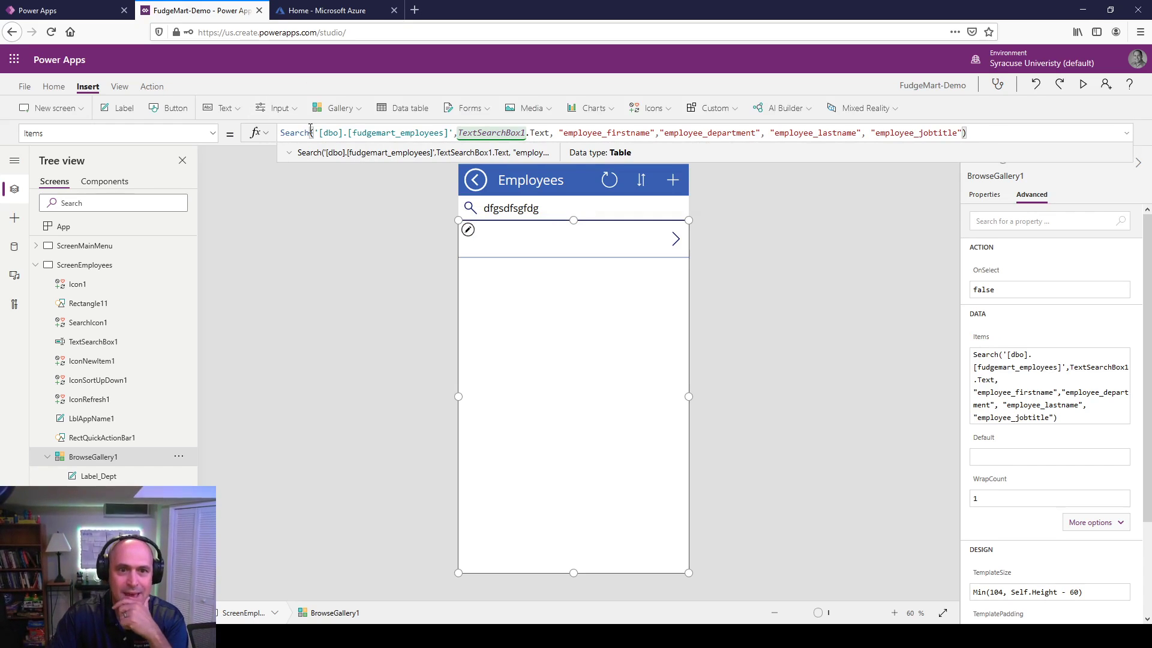
# Step: Preview the app and clear the leftover text from the search box
pyautogui.click(849, 270)
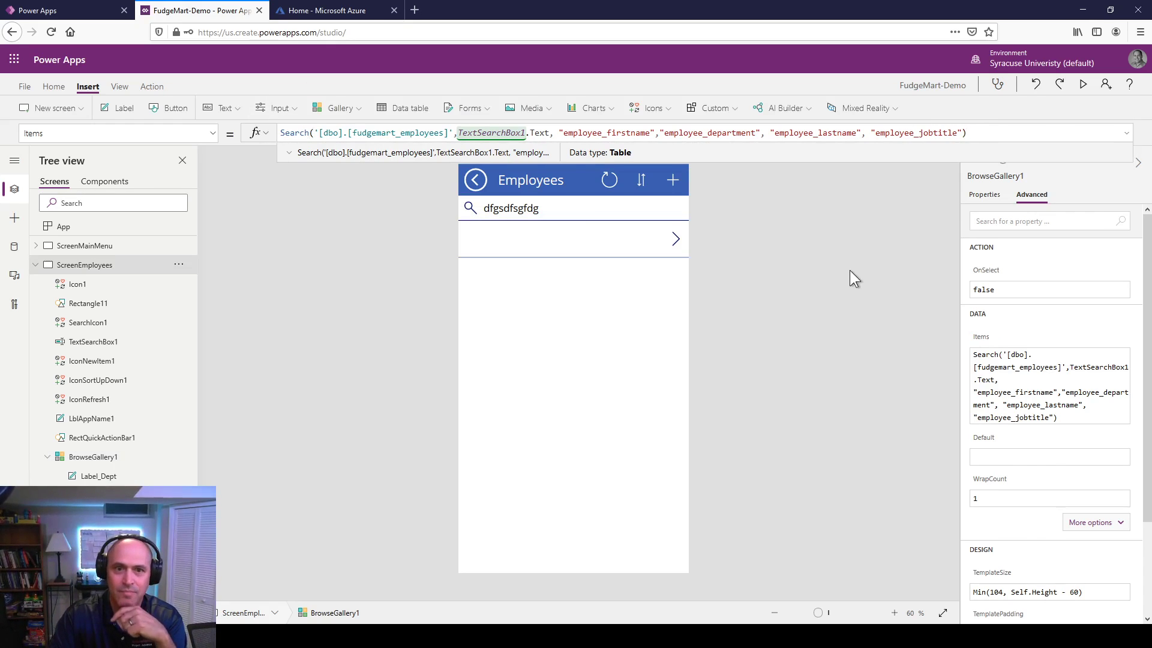
pyautogui.click(549, 208)
pyautogui.doubleClick(550, 208)
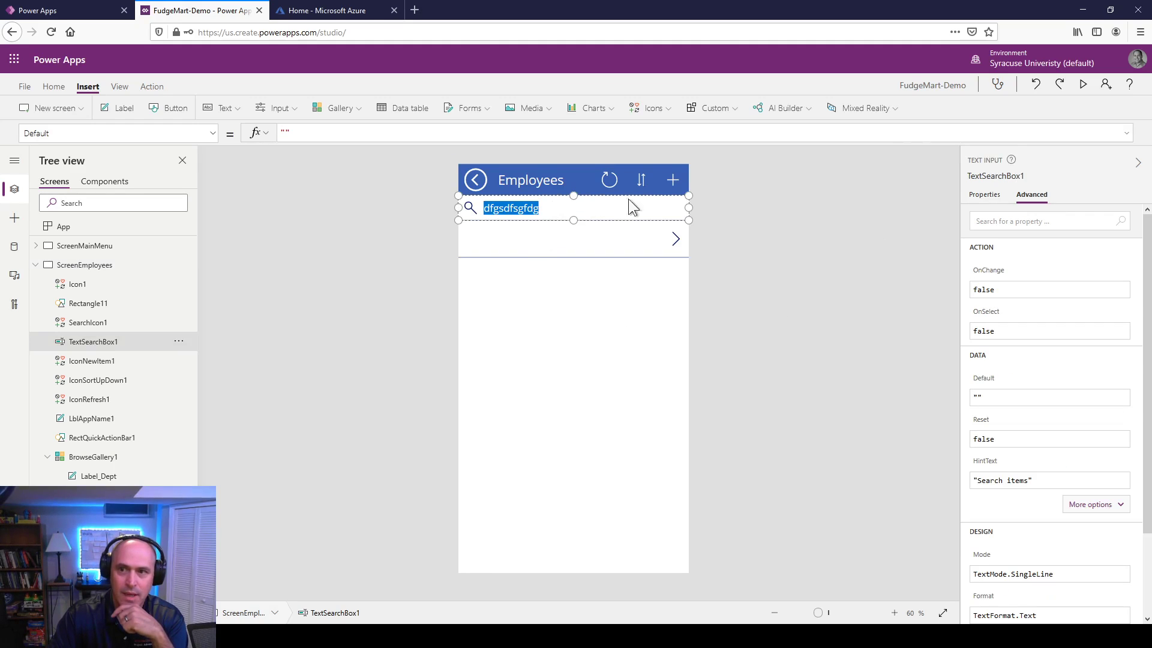
pyautogui.click(1083, 84)
pyautogui.doubleClick(551, 111)
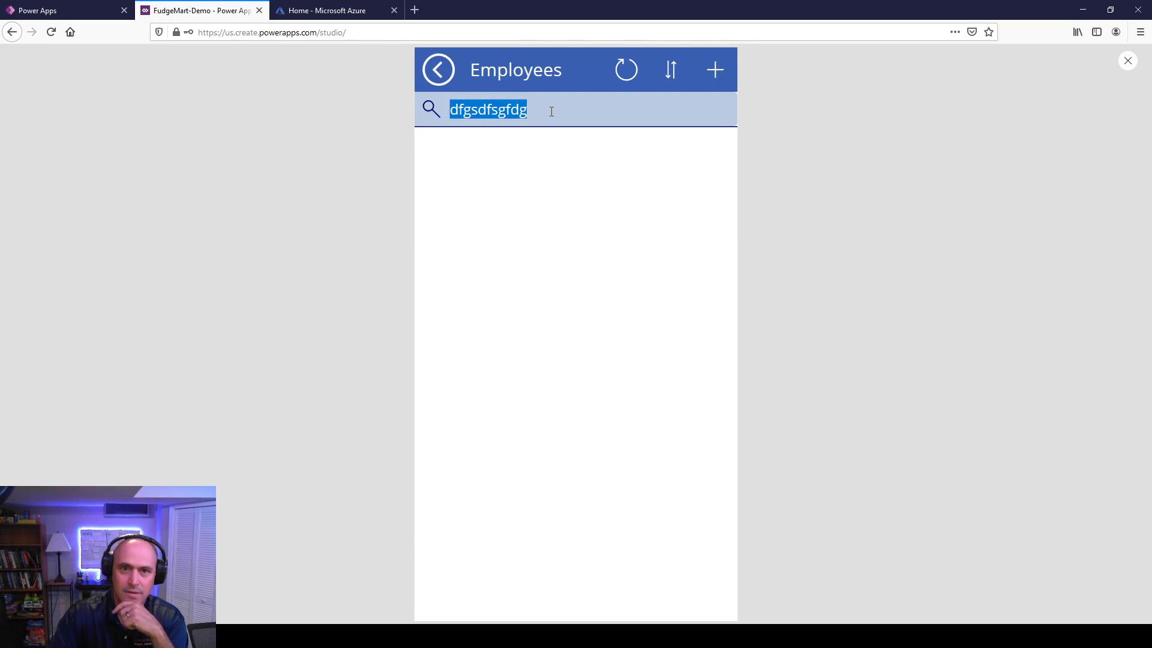
pyautogui.press('BackSpace')
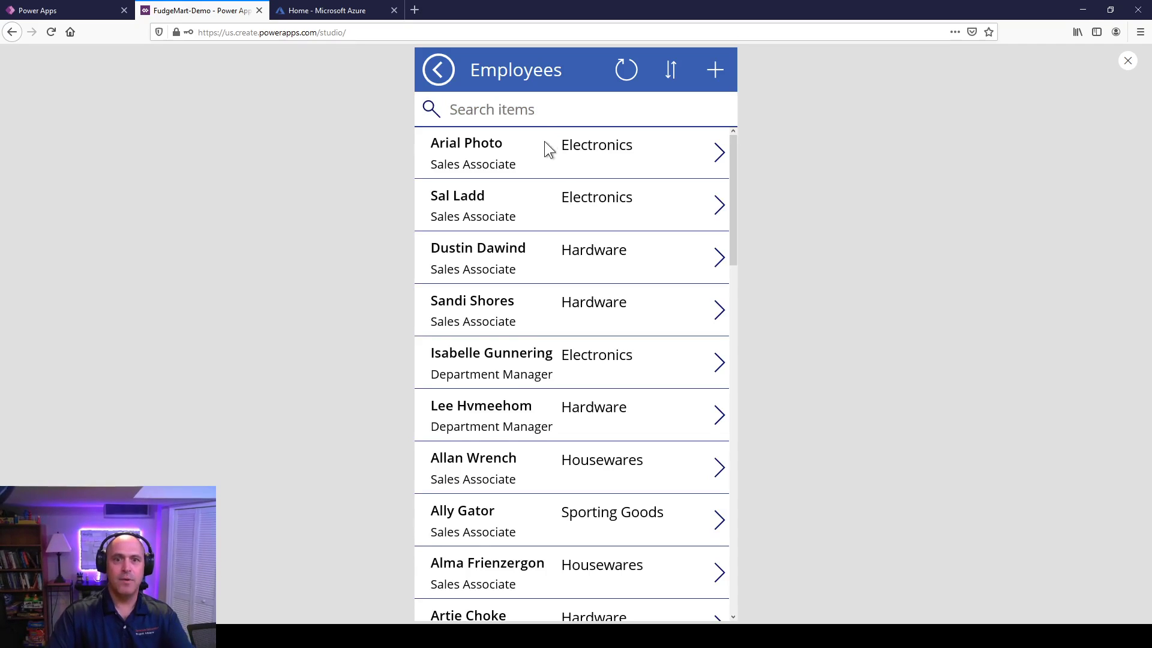
pyautogui.click(550, 111)
# Step: Test searches for Har, Da, Me, Mel, Sale and Store, then reselect the gallery in the editor
pyautogui.write('Har')
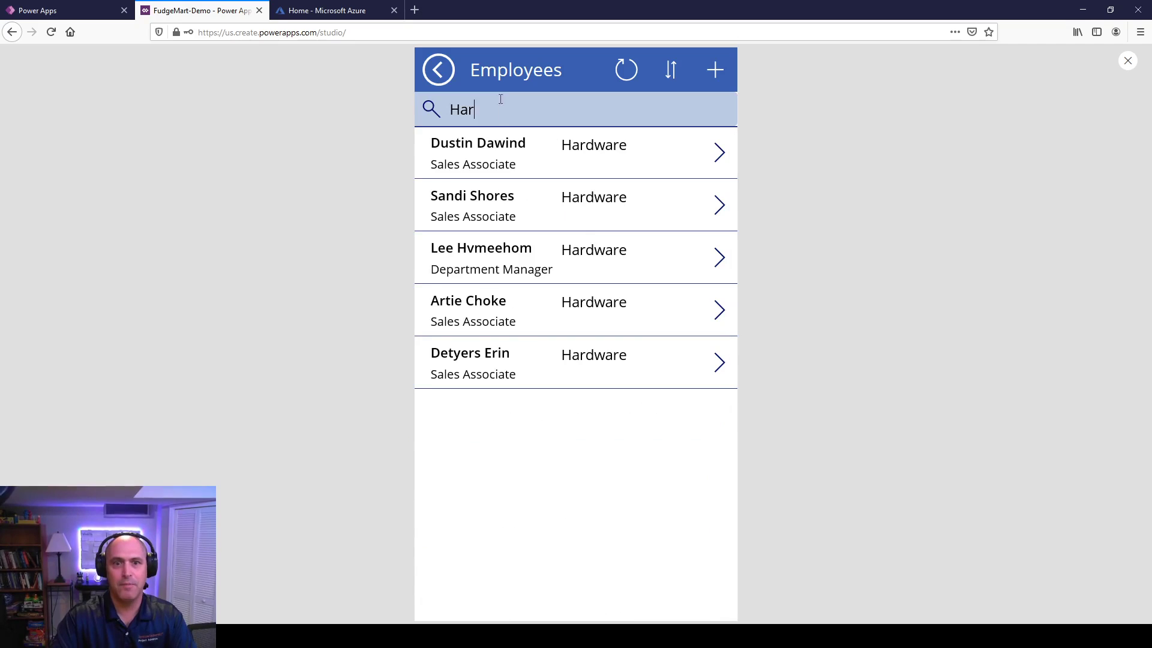
pyautogui.press('BackSpace')
pyautogui.press('BackSpace')
pyautogui.press('BackSpace')
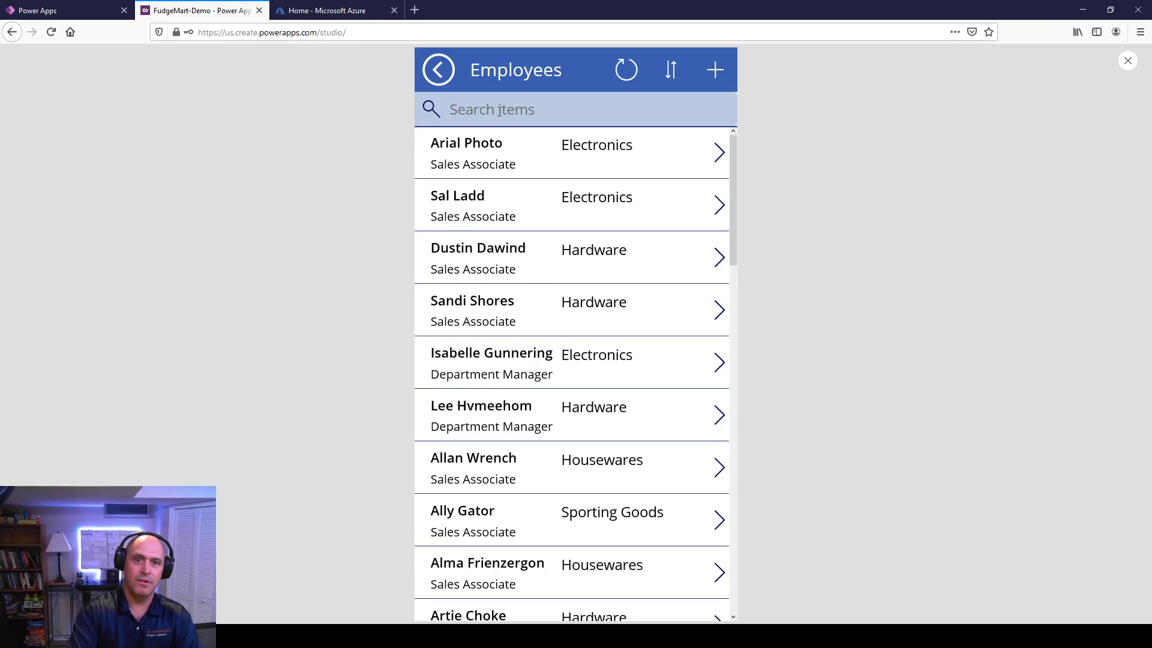
pyautogui.write('D')
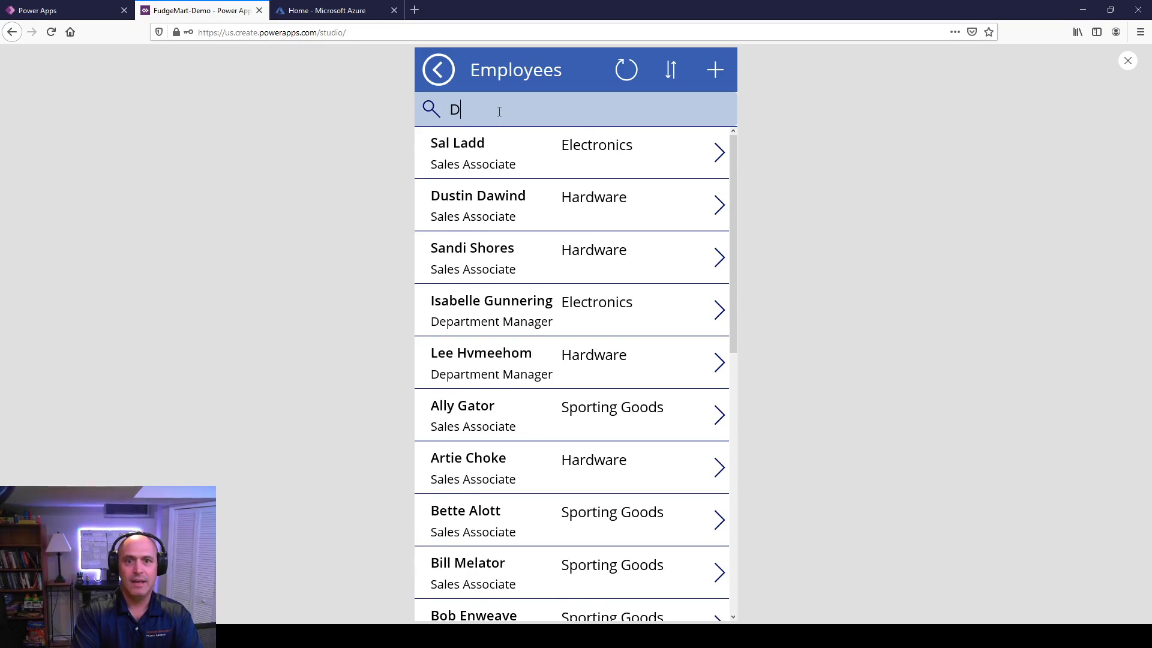
pyautogui.write('a')
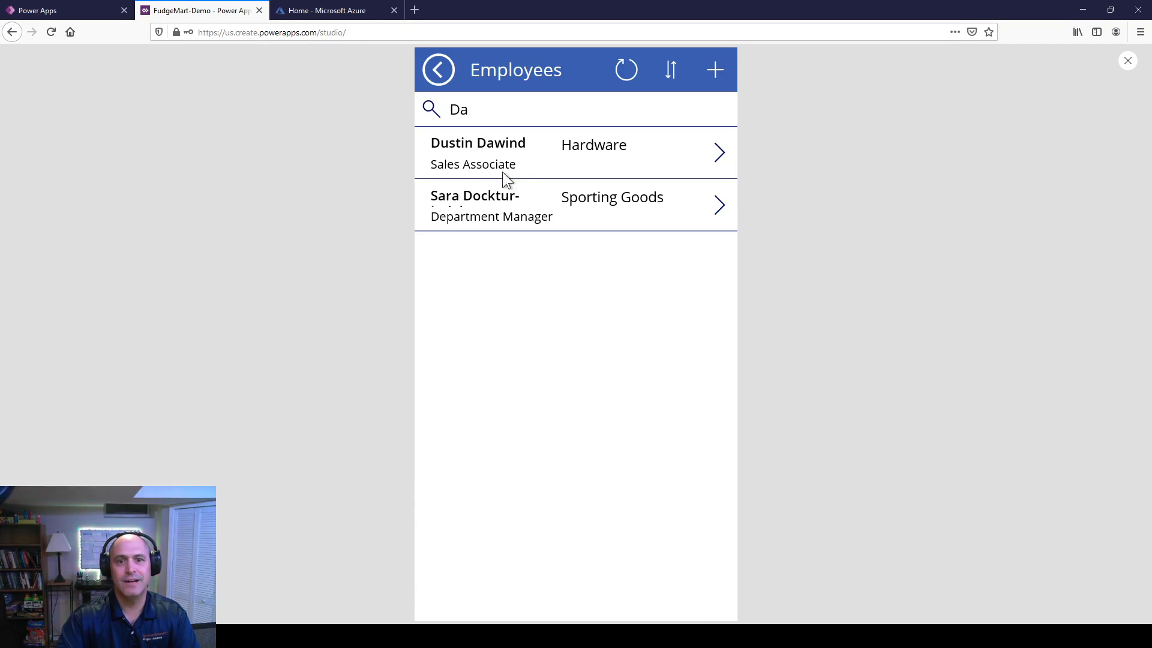
pyautogui.press('BackSpace')
pyautogui.press('BackSpace')
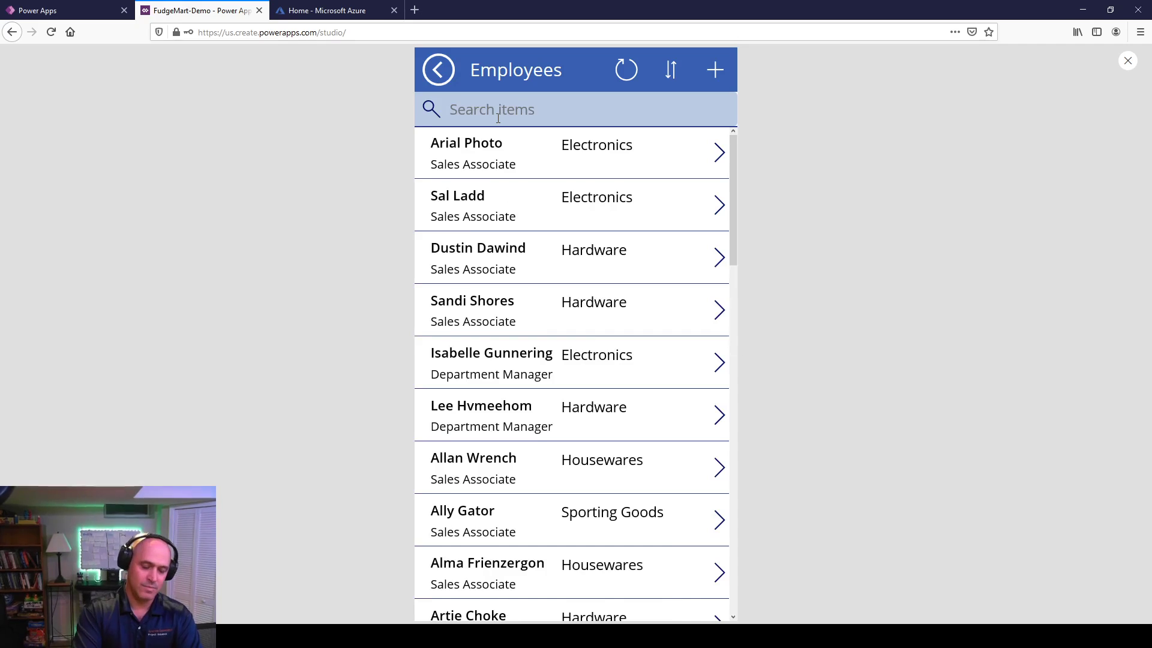
pyautogui.write('M')
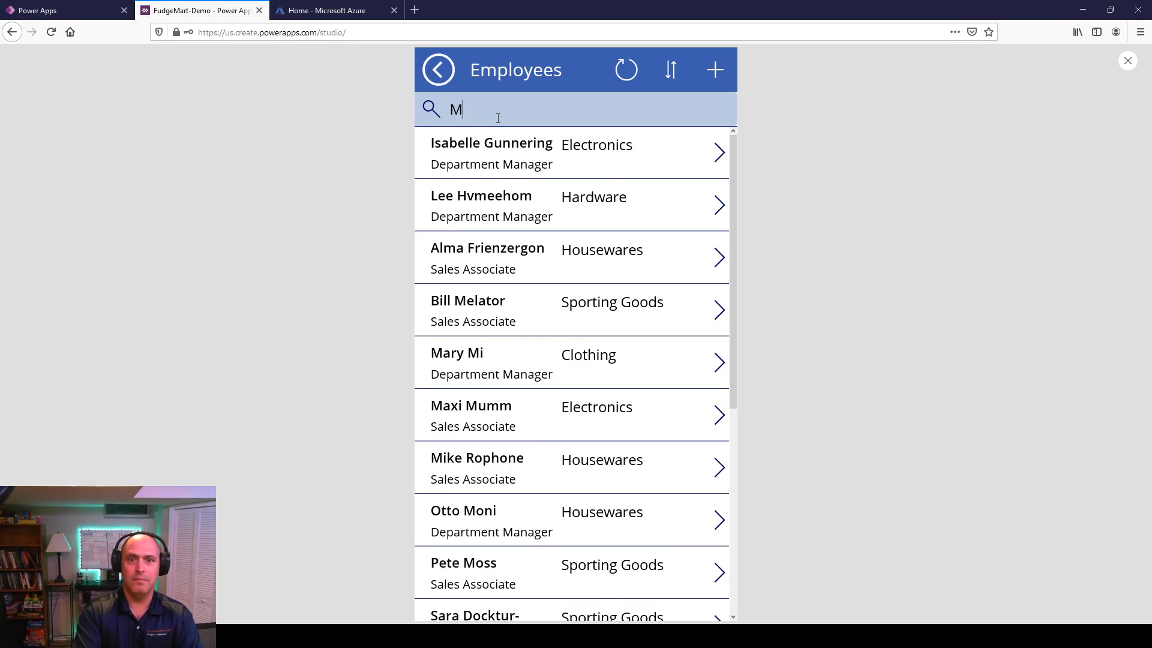
pyautogui.write('e')
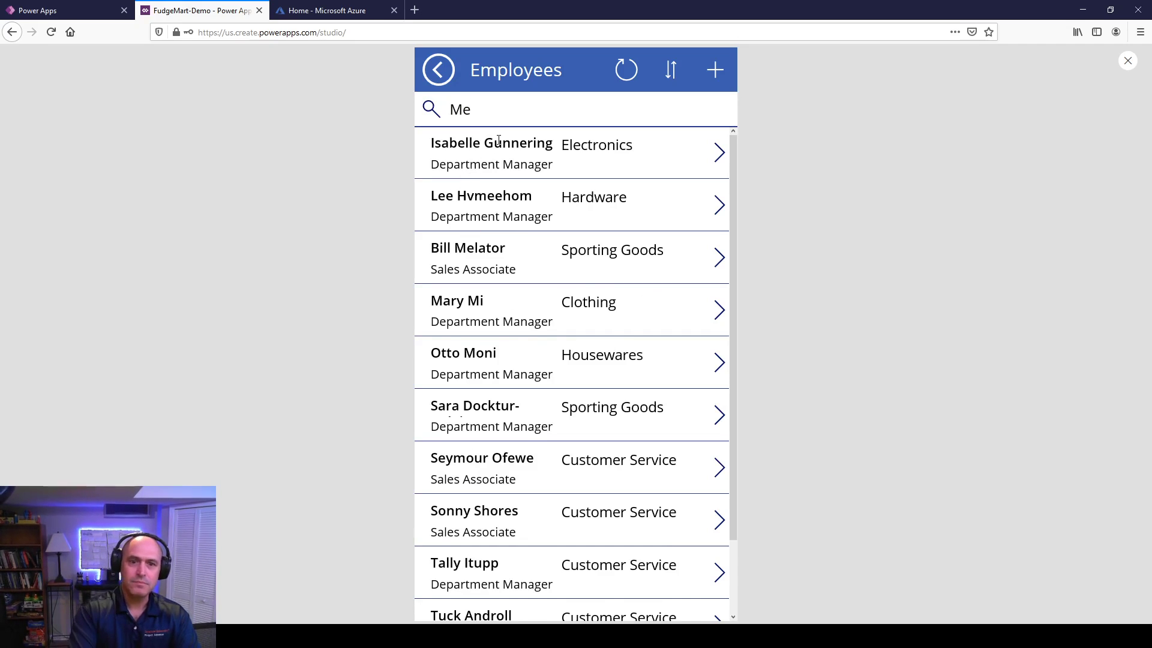
pyautogui.press('BackSpace')
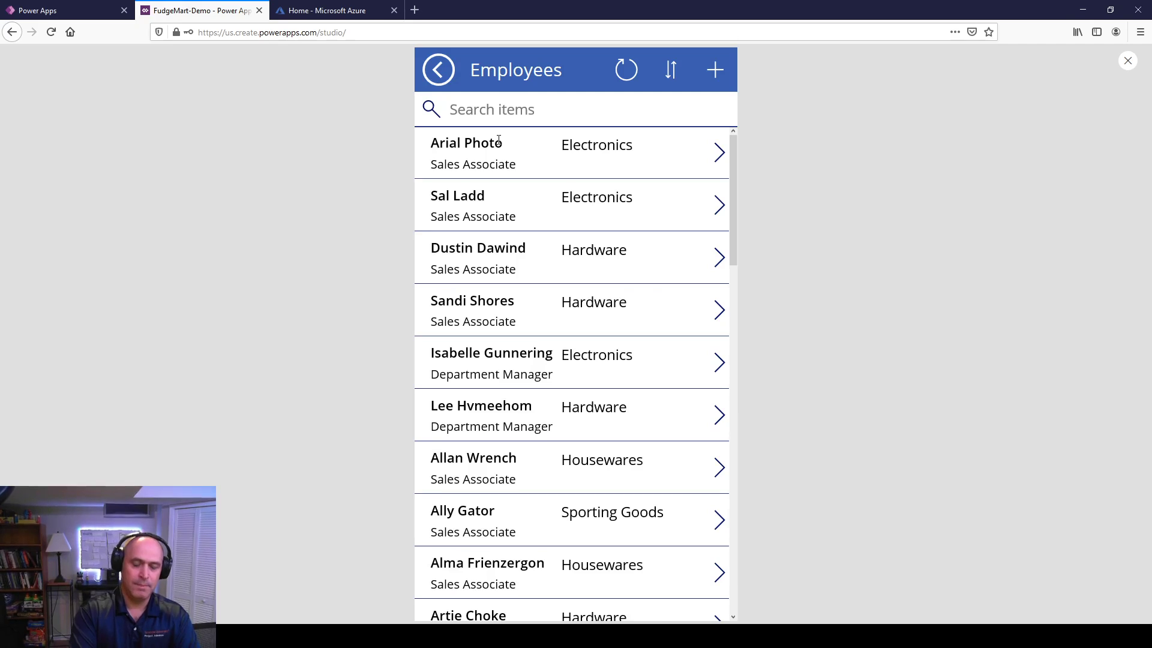
pyautogui.write('Mel')
pyautogui.press('BackSpace')
pyautogui.press('BackSpace')
pyautogui.press('BackSpace')
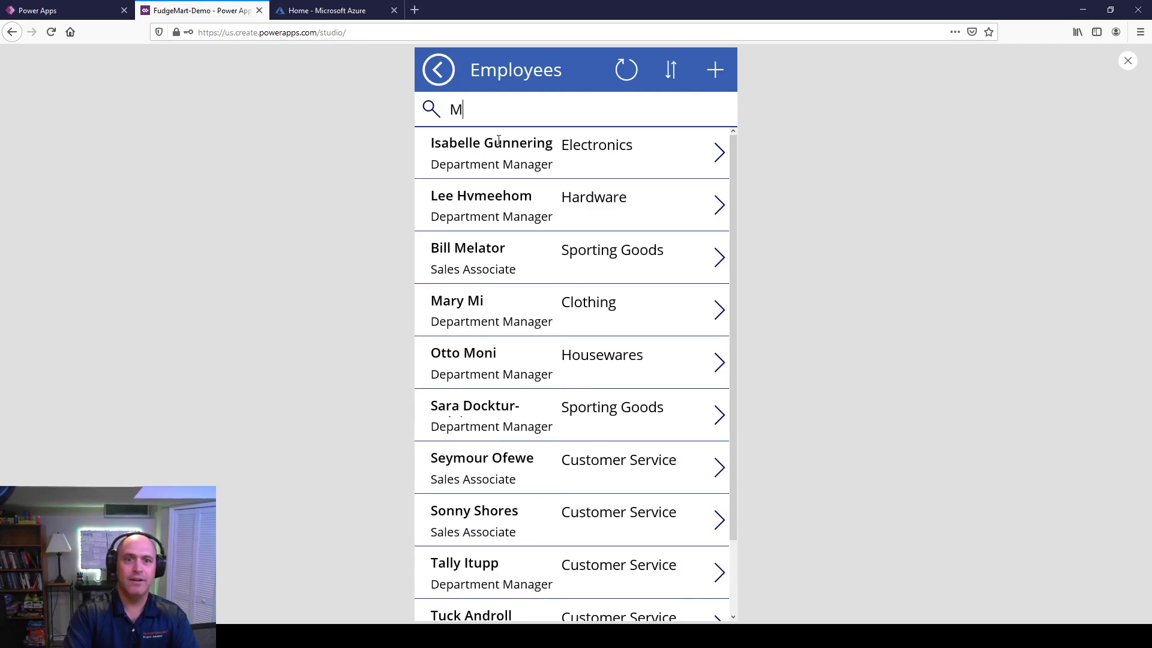
pyautogui.write('Sale')
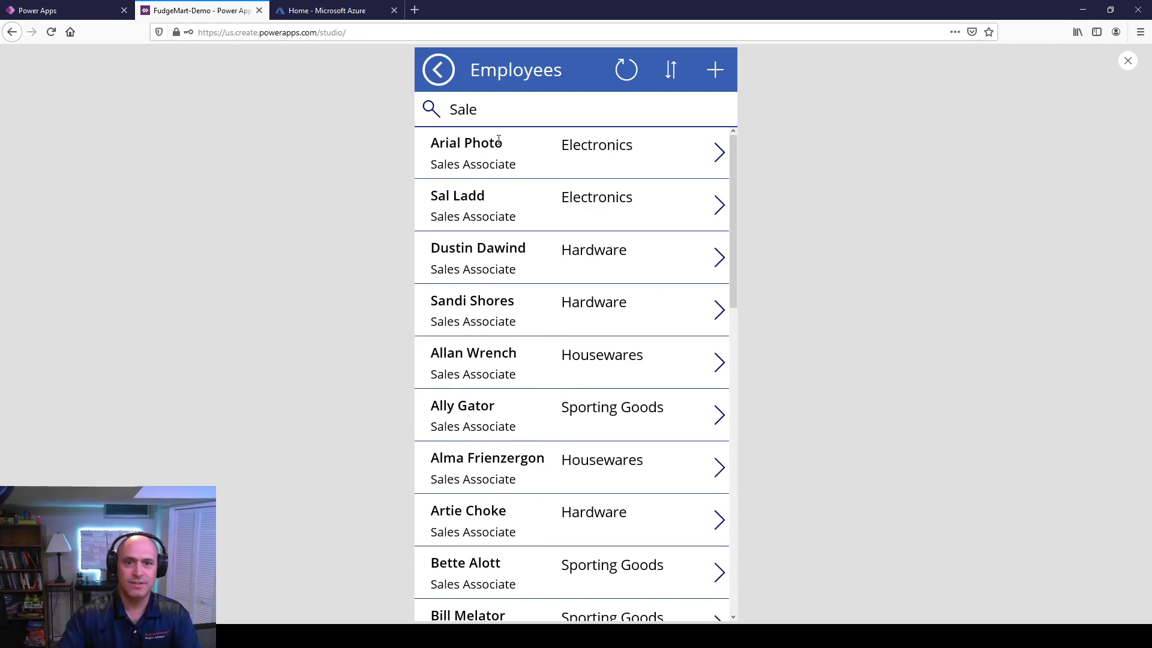
pyautogui.press('BackSpace')
pyautogui.press('BackSpace')
pyautogui.press('BackSpace')
pyautogui.press('BackSpace')
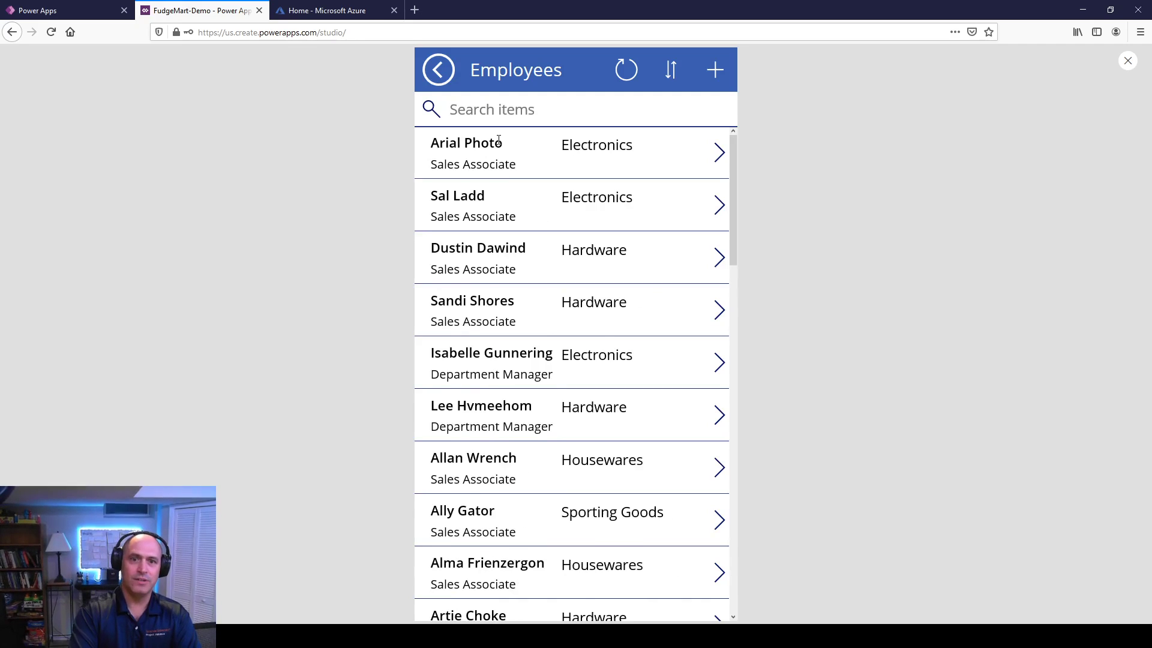
pyautogui.write('Store')
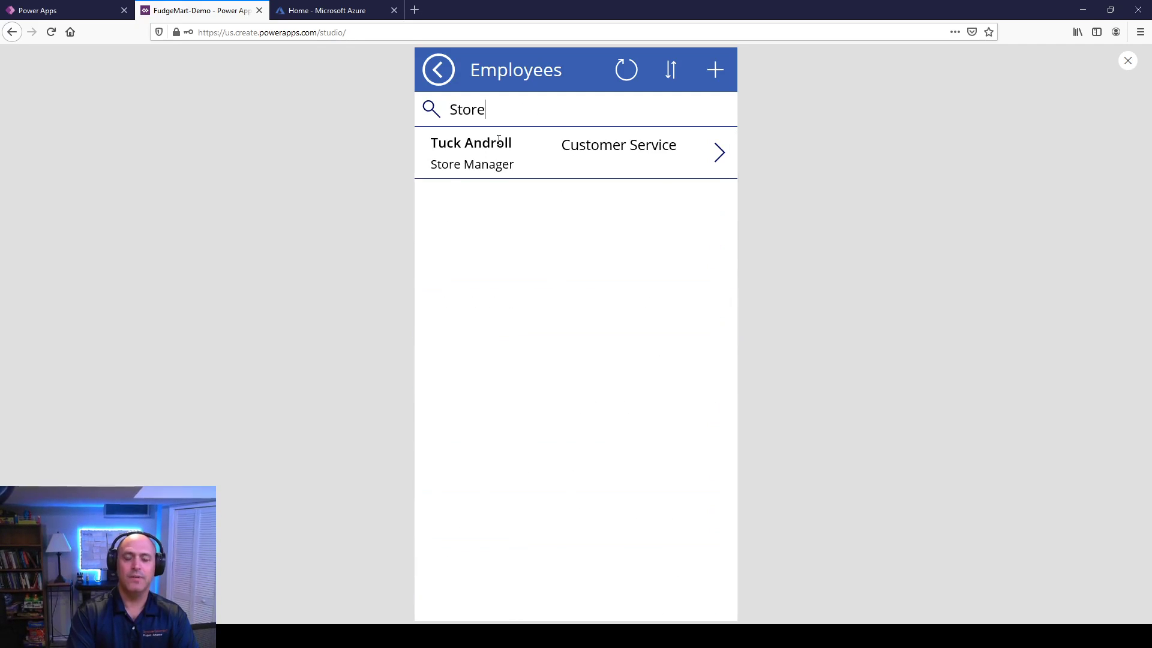
pyautogui.press('BackSpace')
pyautogui.press('BackSpace')
pyautogui.press('BackSpace')
pyautogui.press('BackSpace')
pyautogui.press('BackSpace')
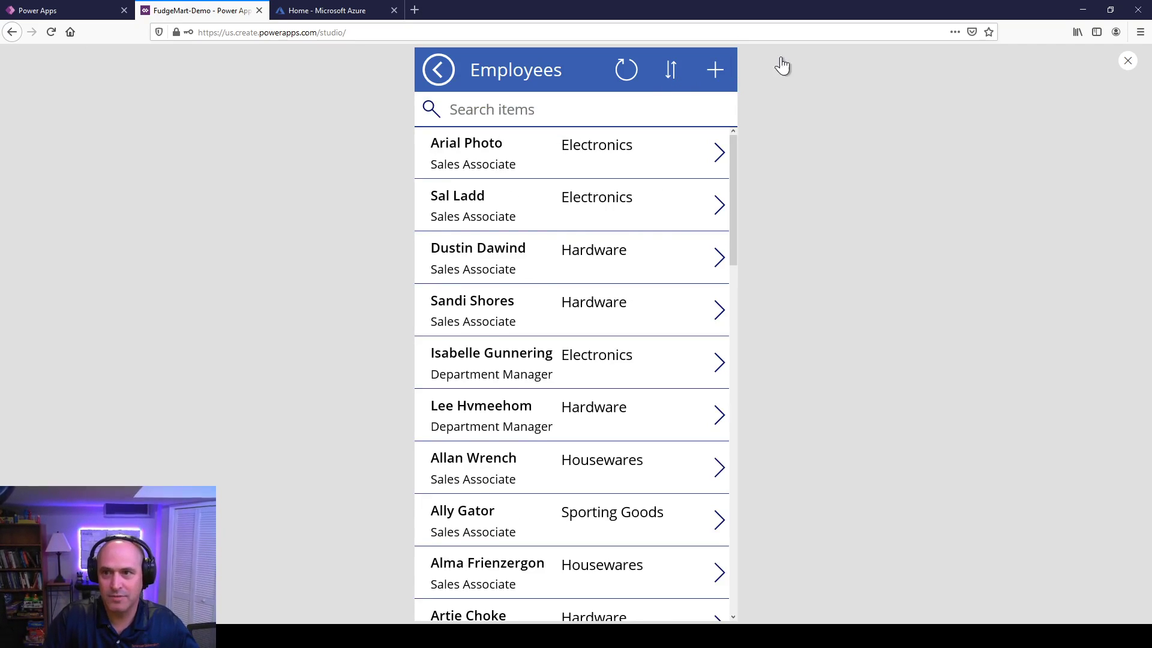
pyautogui.click(1127, 61)
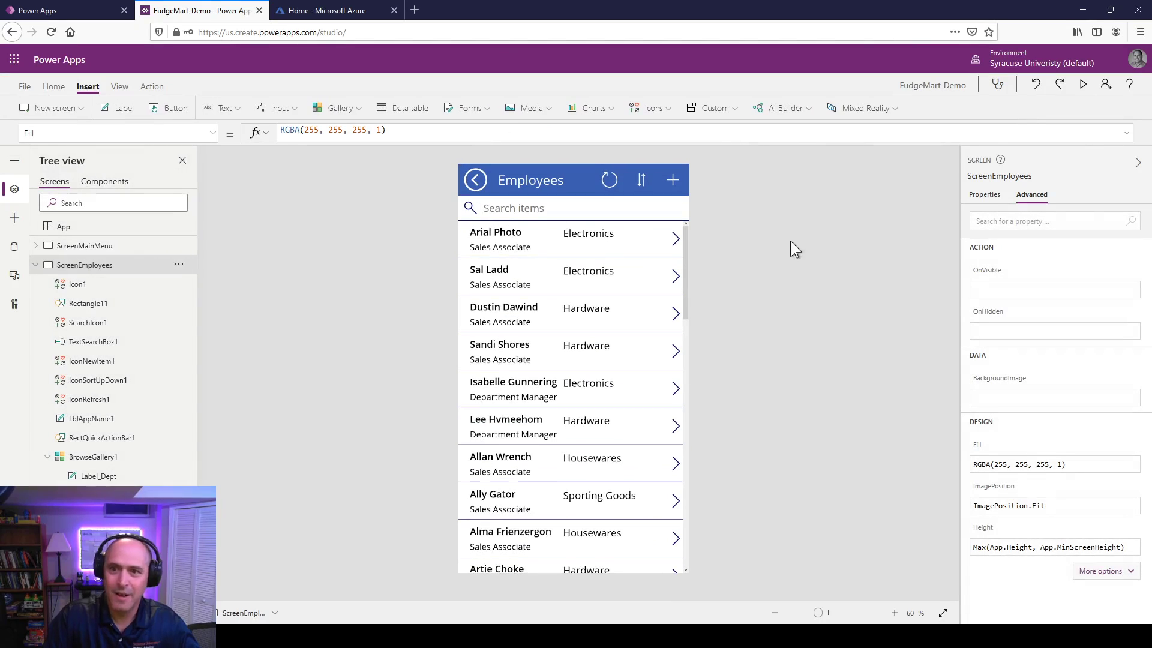
pyautogui.click(529, 355)
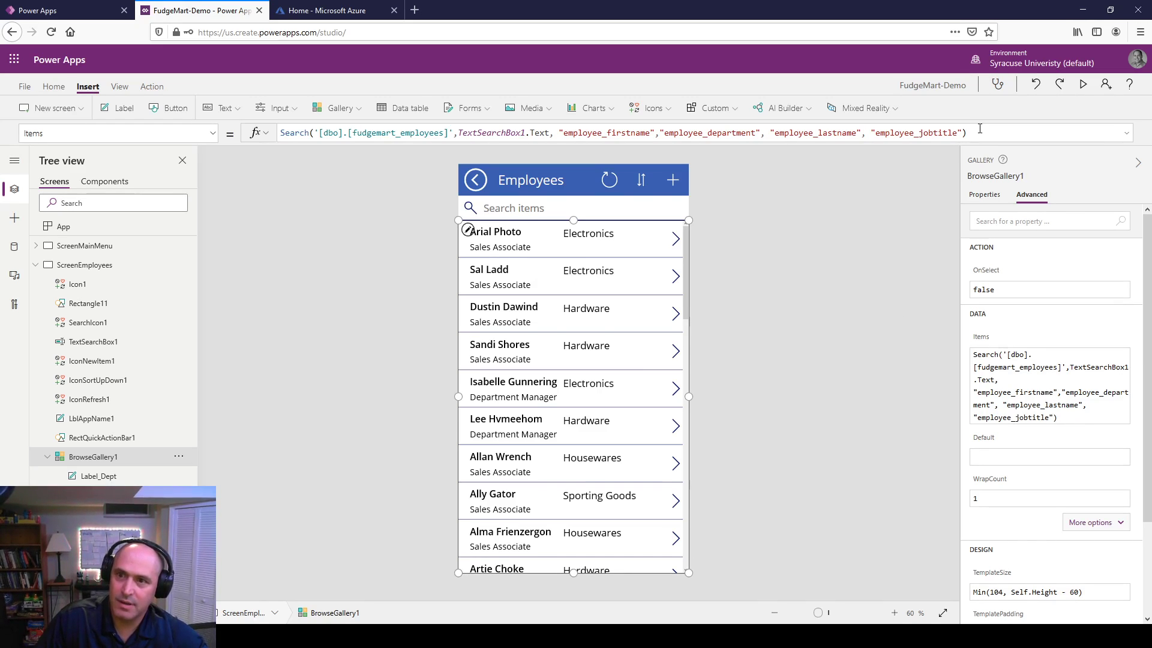
# Step: Wrap the pasted Search expression in SortByColumns with the "employee_firstname" column
pyautogui.moveTo(979, 130); pyautogui.dragTo(274, 137)
pyautogui.hotkey('ctrl', 'c')
pyautogui.press('Delete')
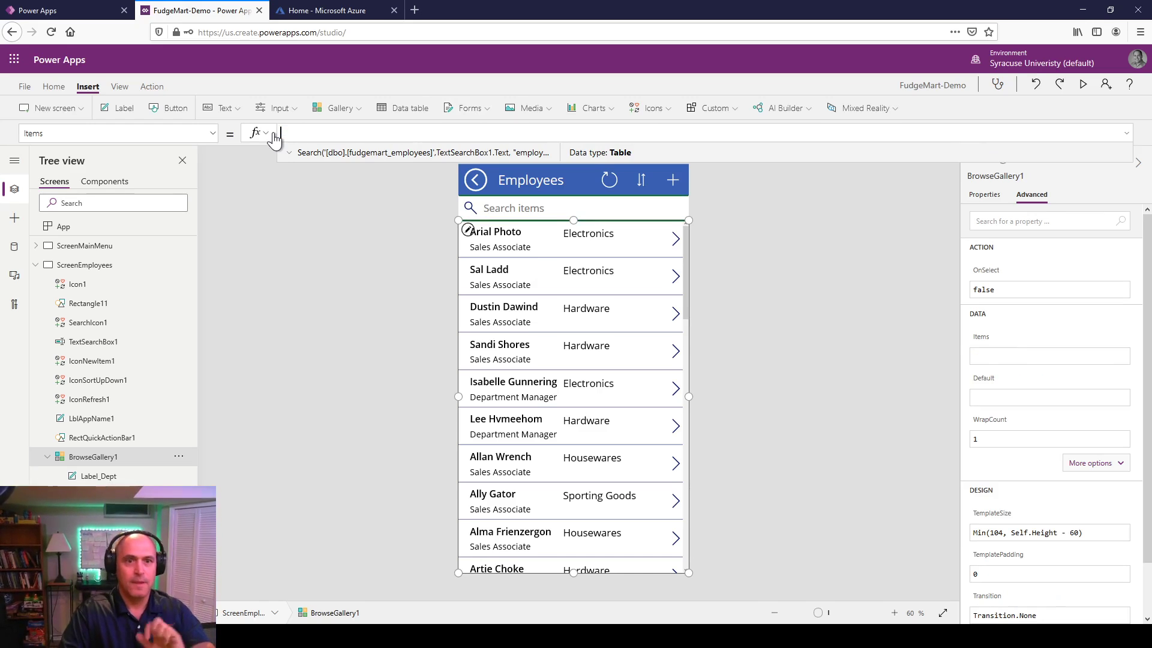
pyautogui.write('S')
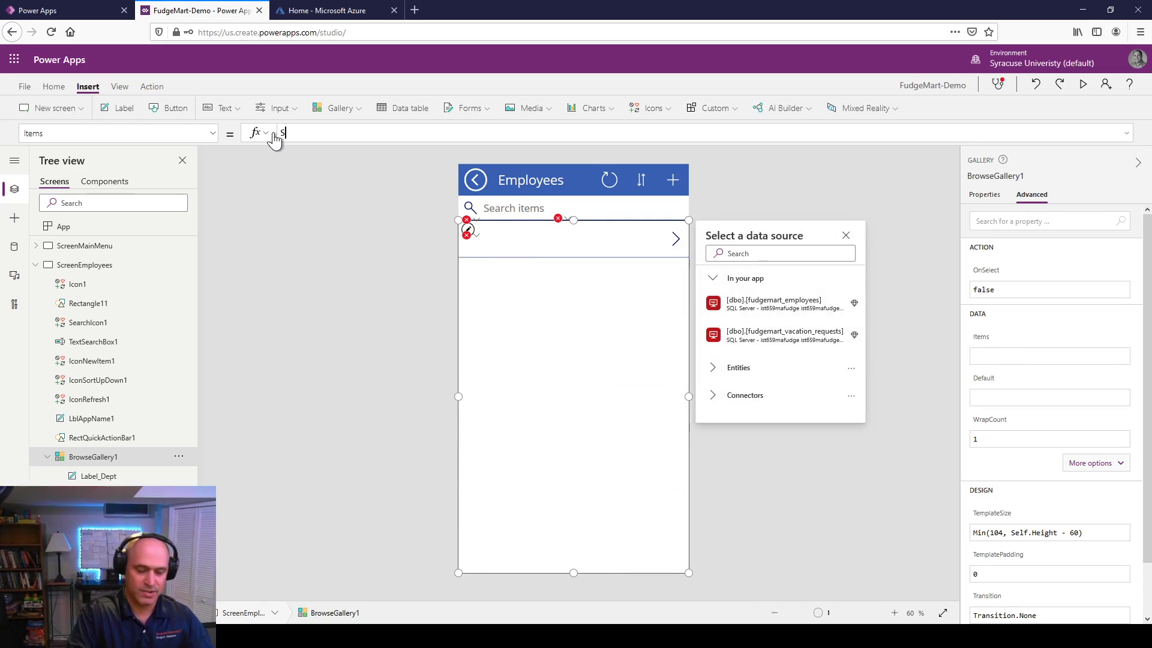
pyautogui.write('opr')
pyautogui.write('rt')
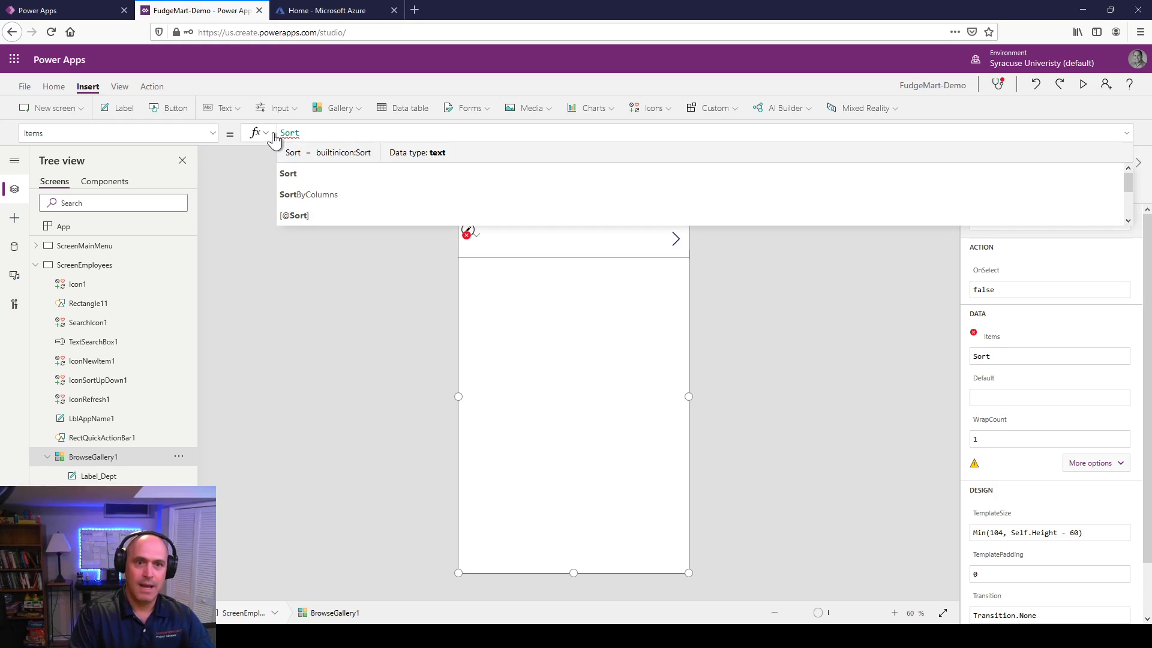
pyautogui.press('Down')
pyautogui.press('Tab')
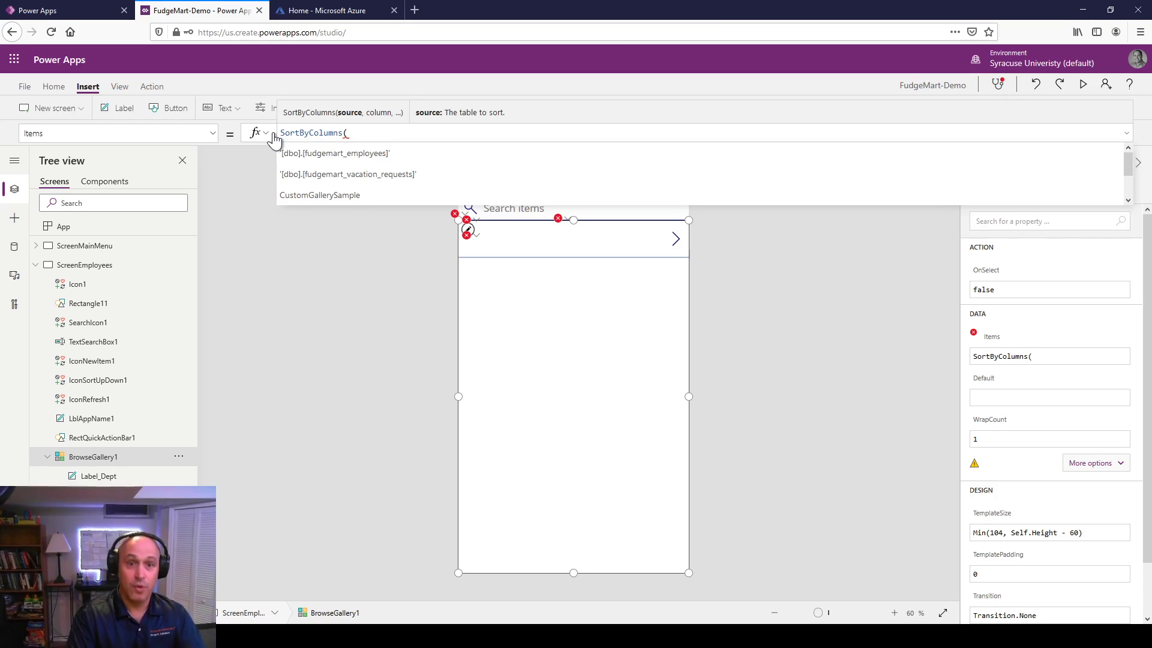
pyautogui.hotkey('ctrl', 'v')
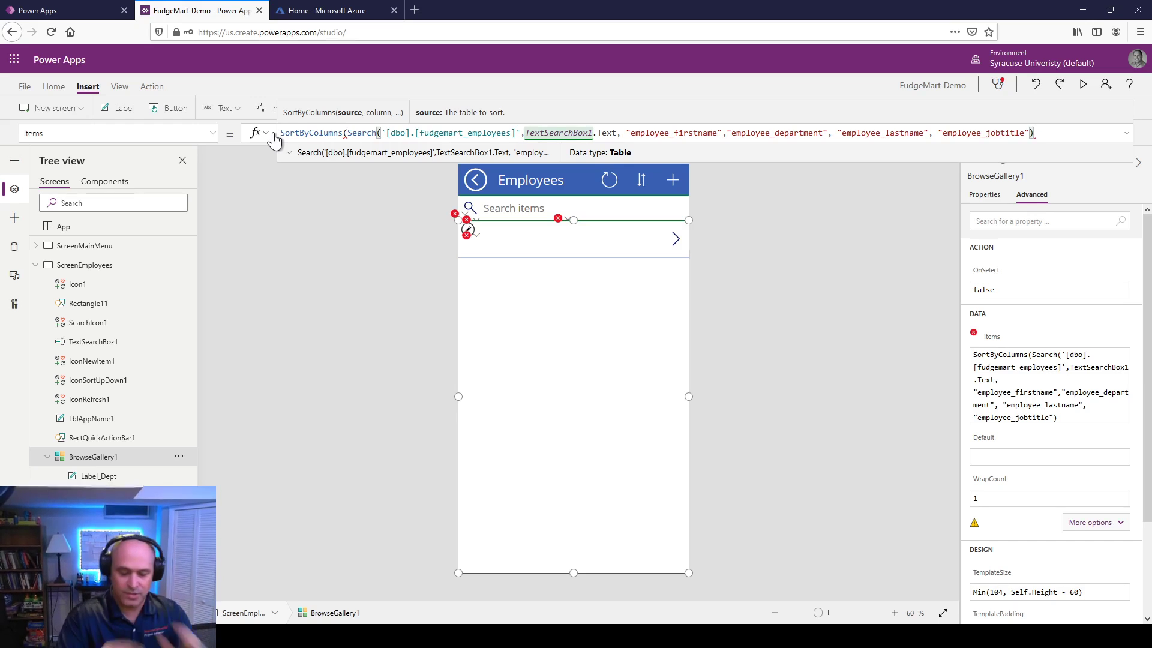
pyautogui.write(',')
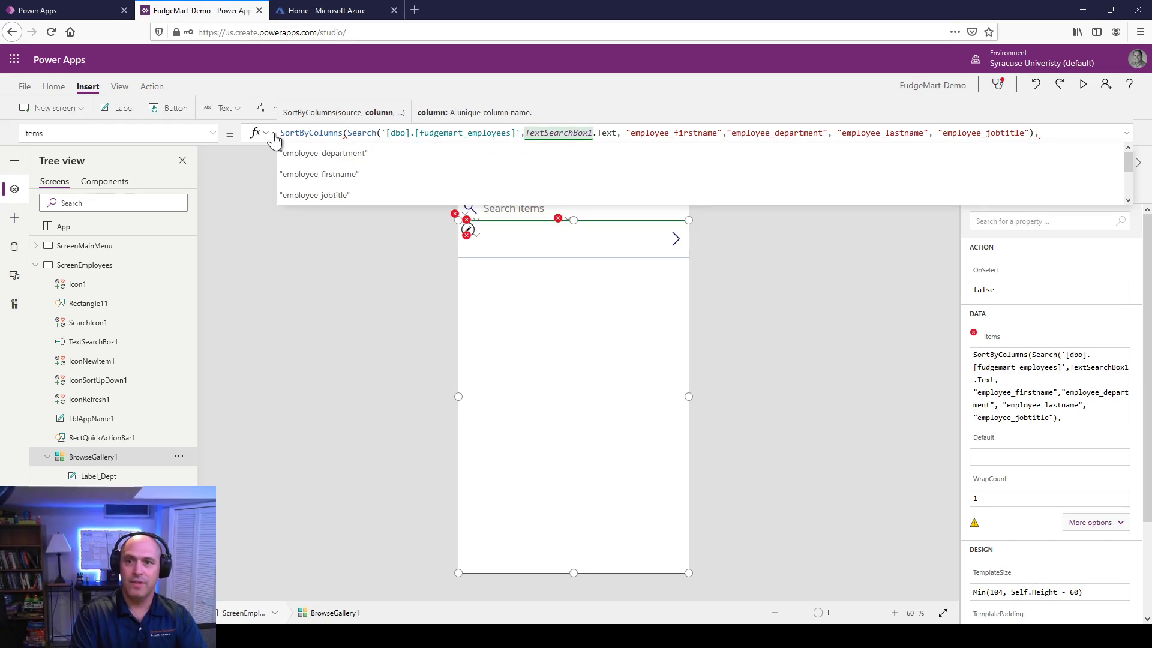
pyautogui.write('"employee_firstname"')
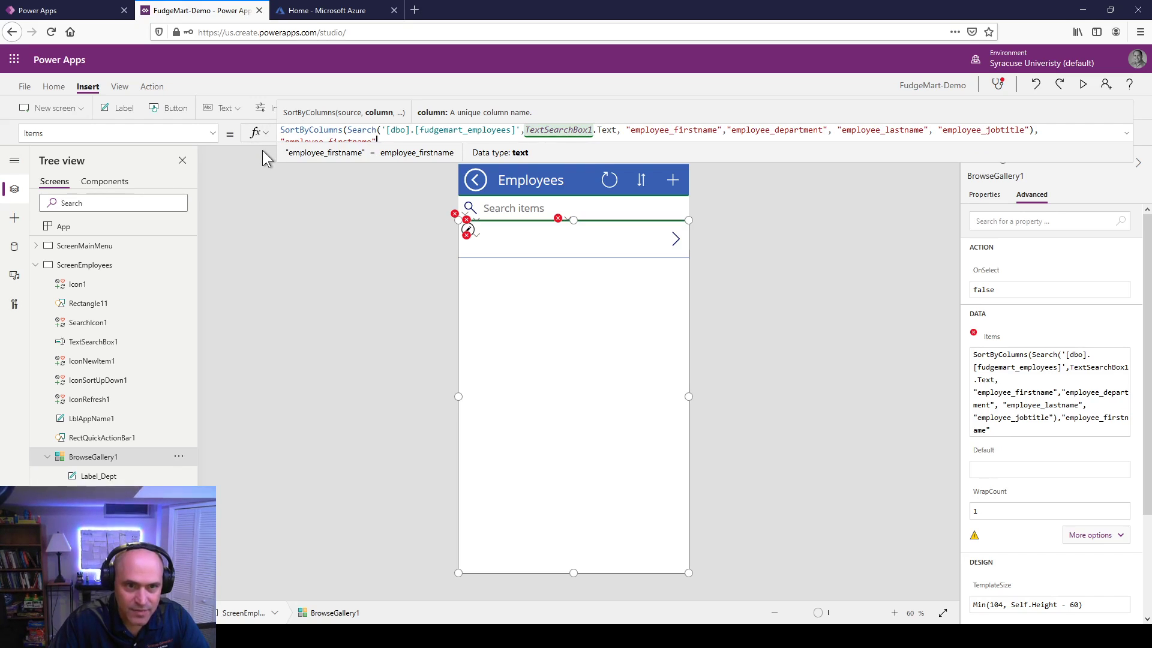
# Step: Finish the SortByColumns formula with Ascending as the sort order
pyautogui.click(816, 271)
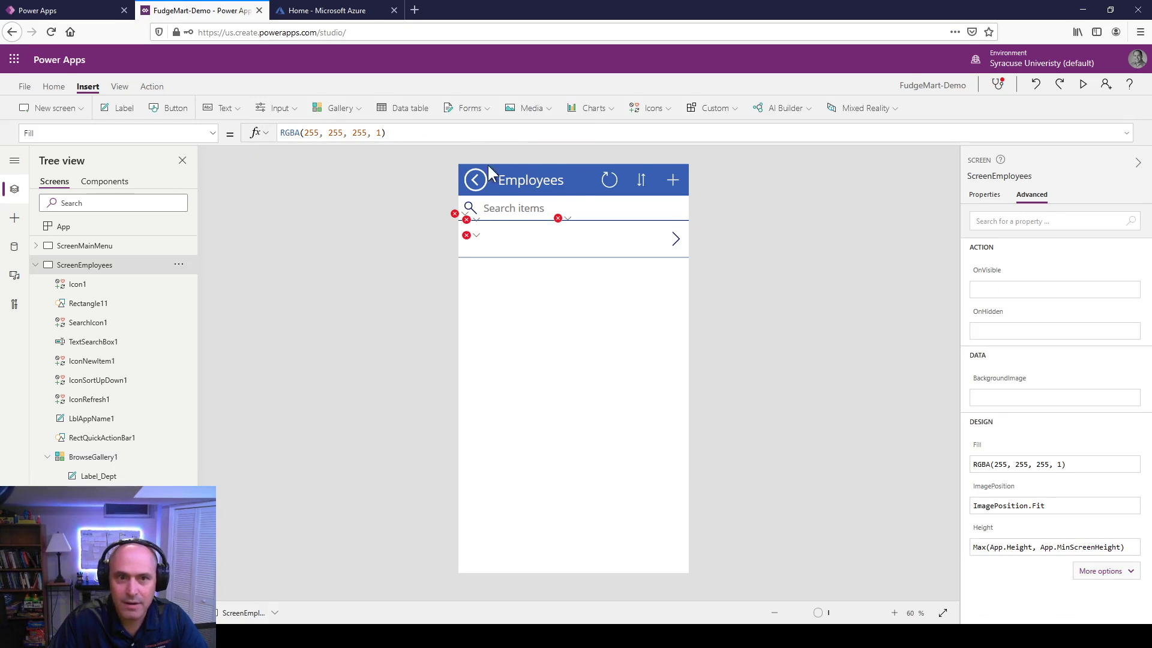
pyautogui.click(622, 209)
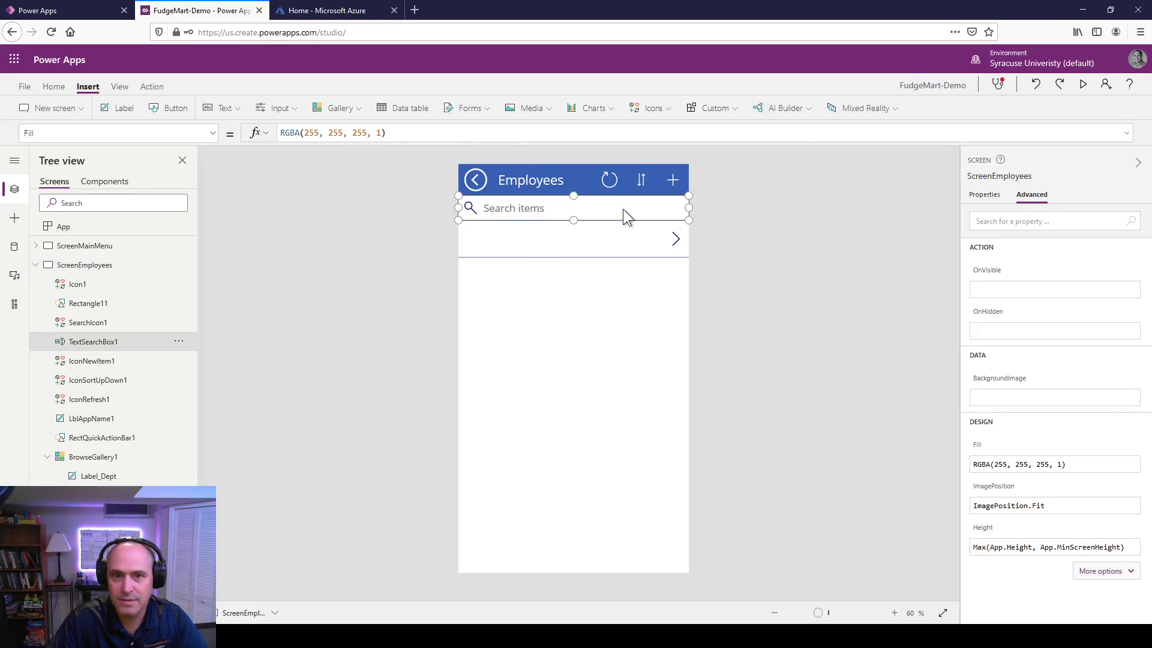
pyautogui.click(591, 262)
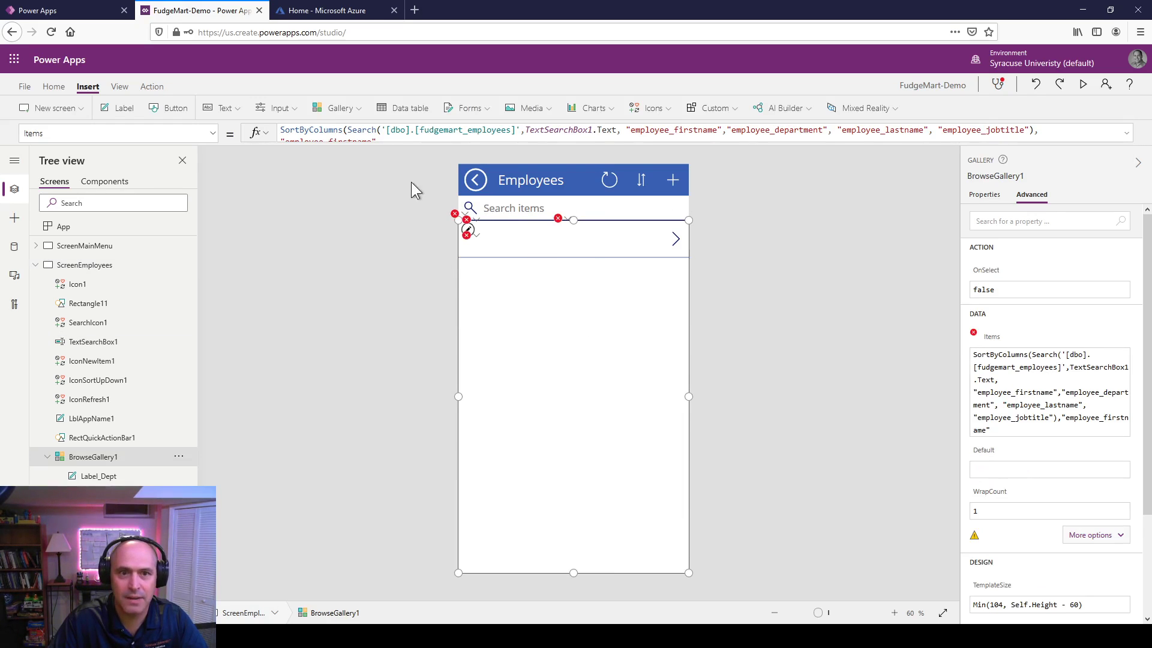
pyautogui.moveTo(390, 144); pyautogui.dragTo(488, 157)
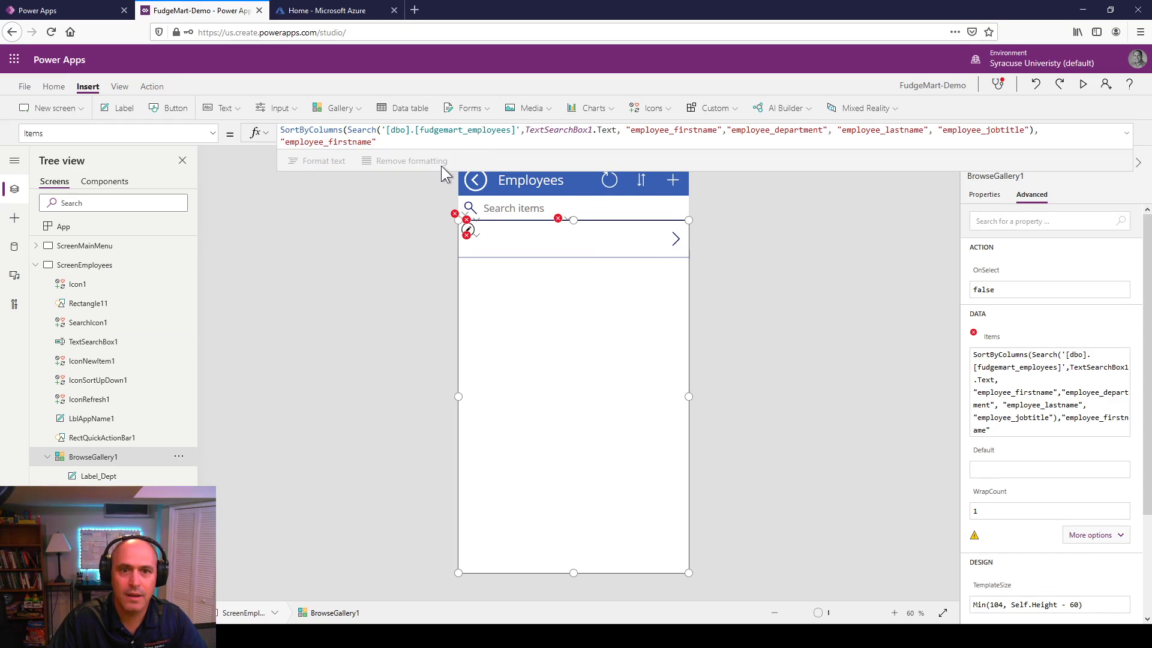
pyautogui.moveTo(440, 172)
pyautogui.mouseDown()
pyautogui.moveTo(441, 210)
pyautogui.moveTo(454, 186)
pyautogui.mouseUp()
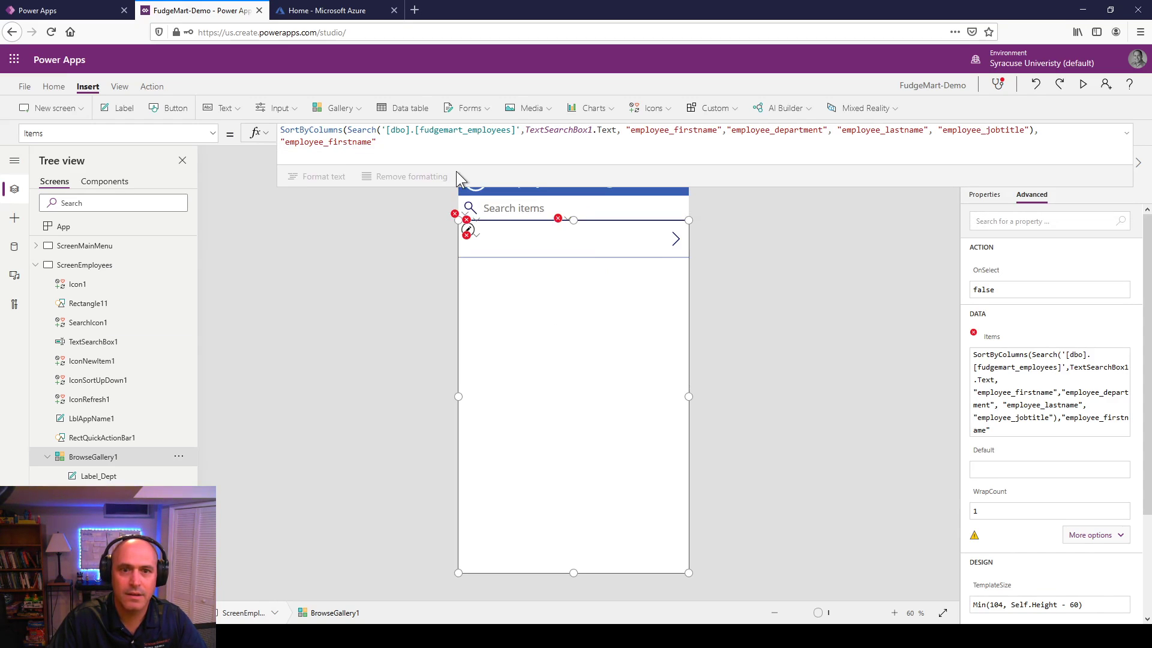
pyautogui.click(415, 145)
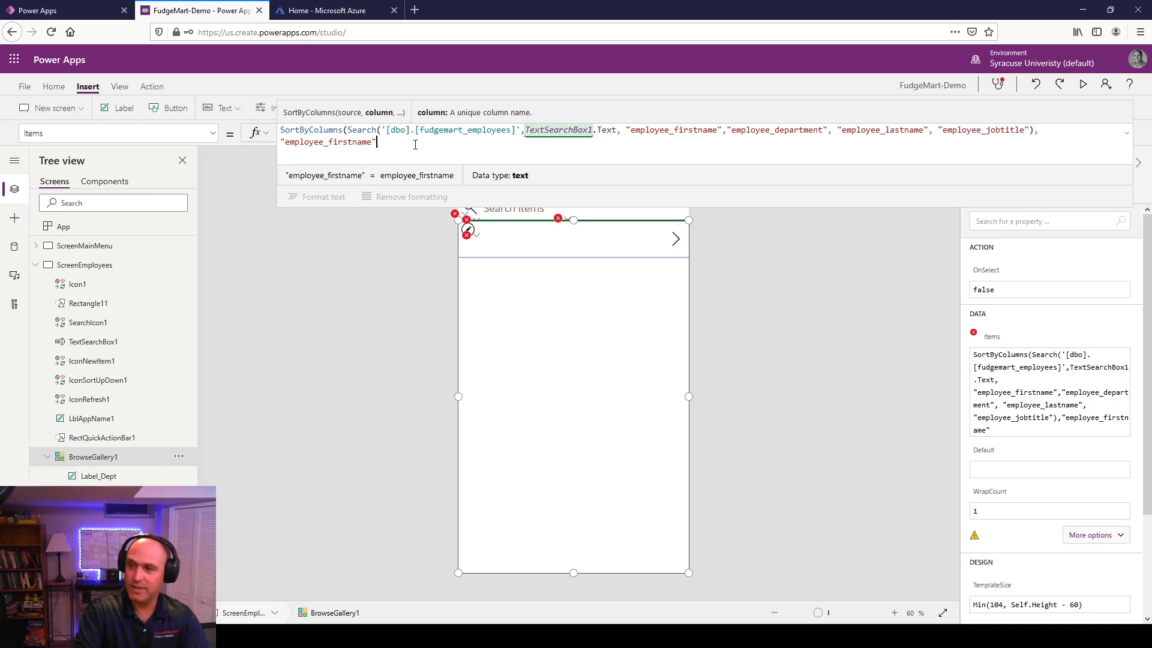
pyautogui.write(',')
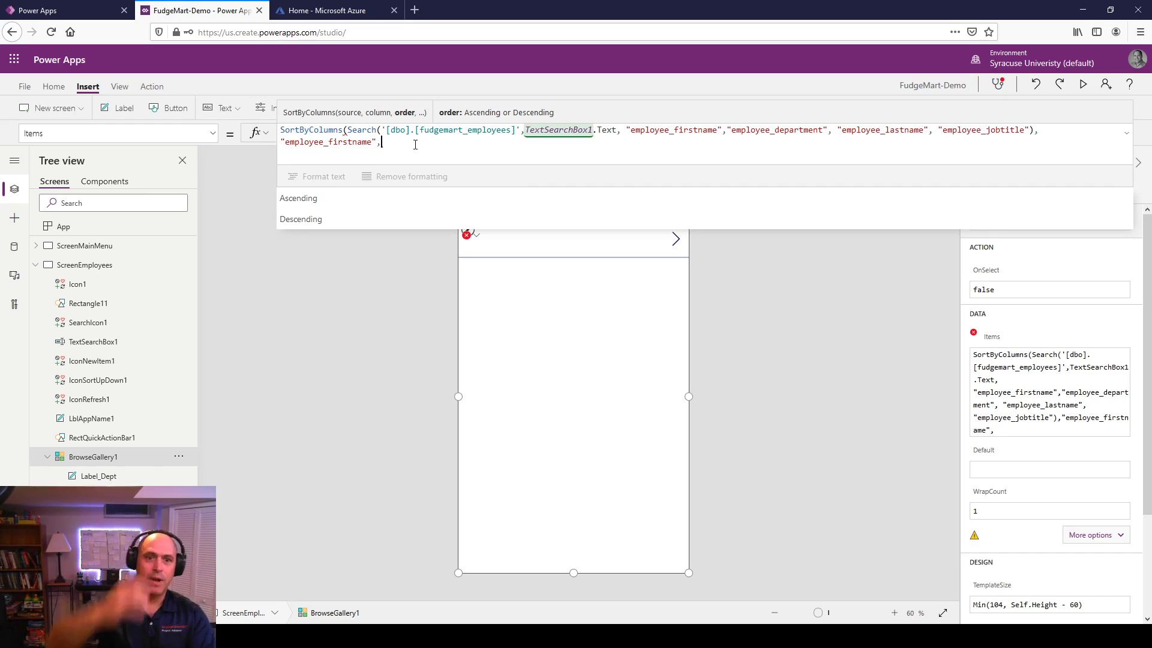
pyautogui.write('A')
pyautogui.press('Tab')
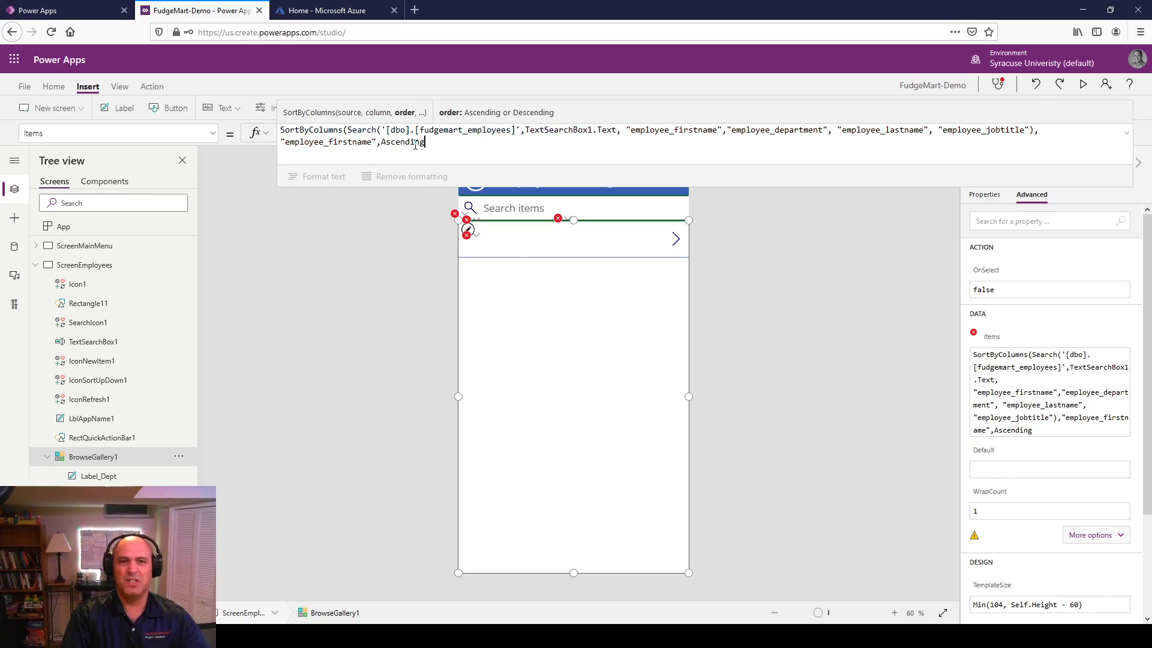
pyautogui.write(')')
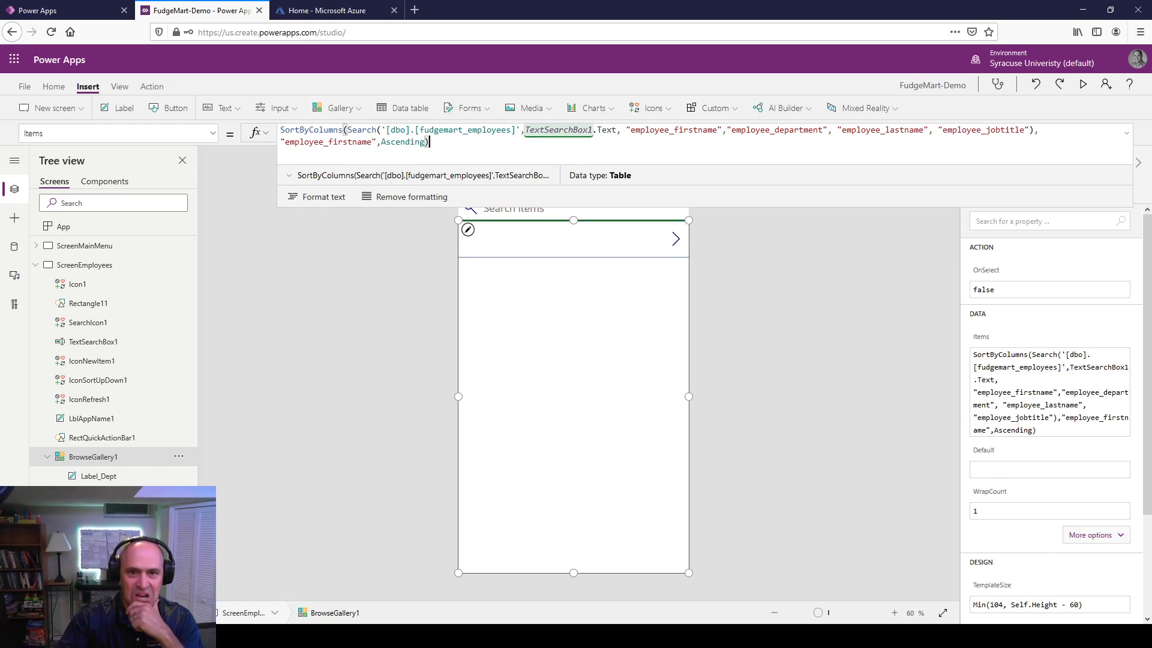
pyautogui.click(320, 315)
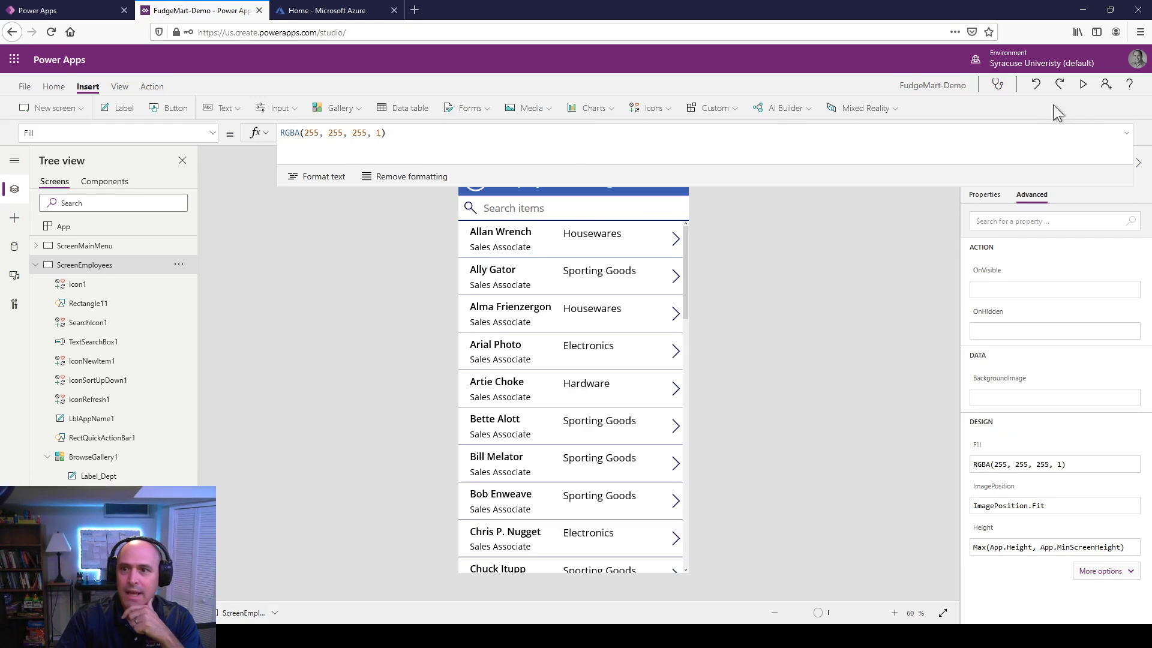
pyautogui.click(1082, 85)
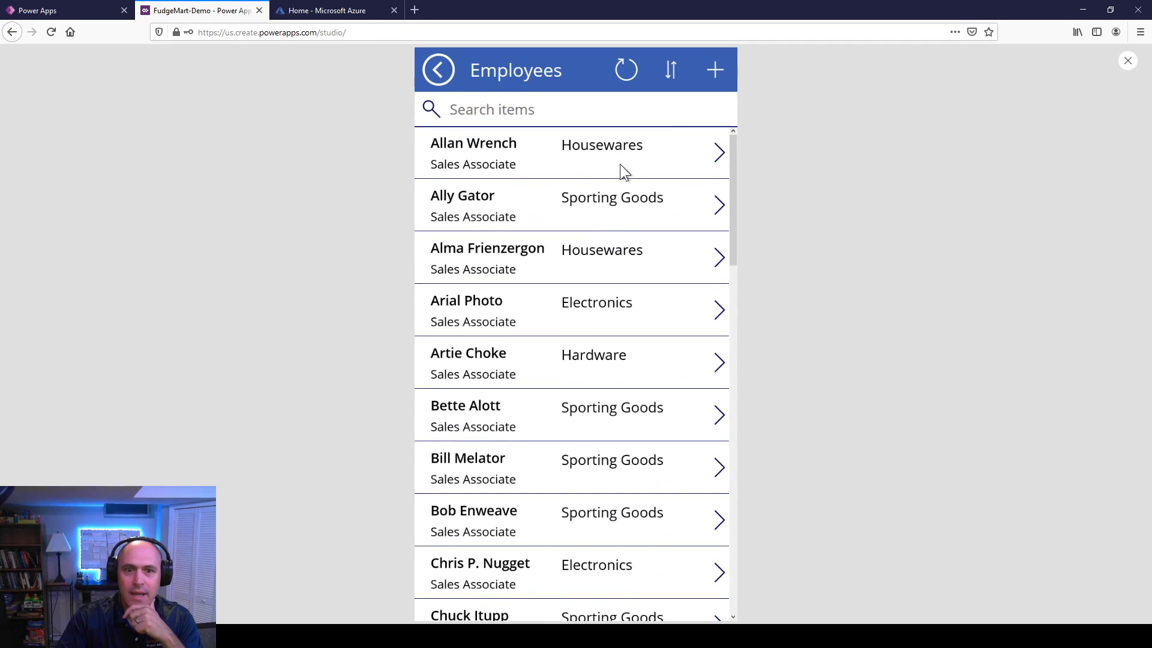
pyautogui.click(671, 76)
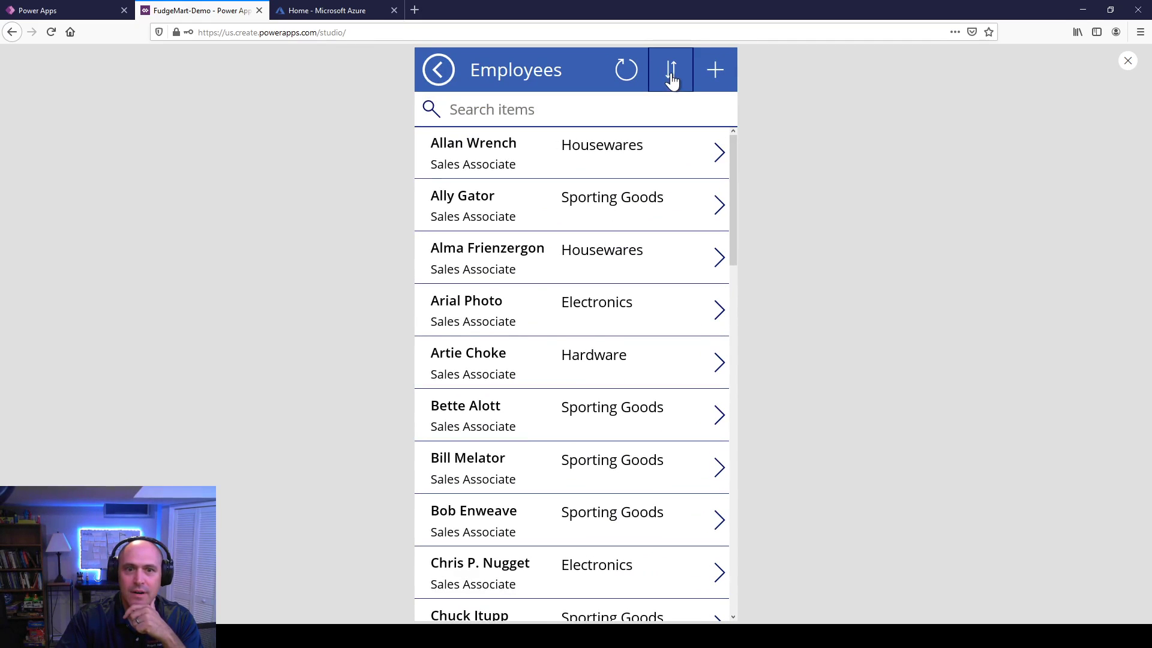
pyautogui.click(672, 82)
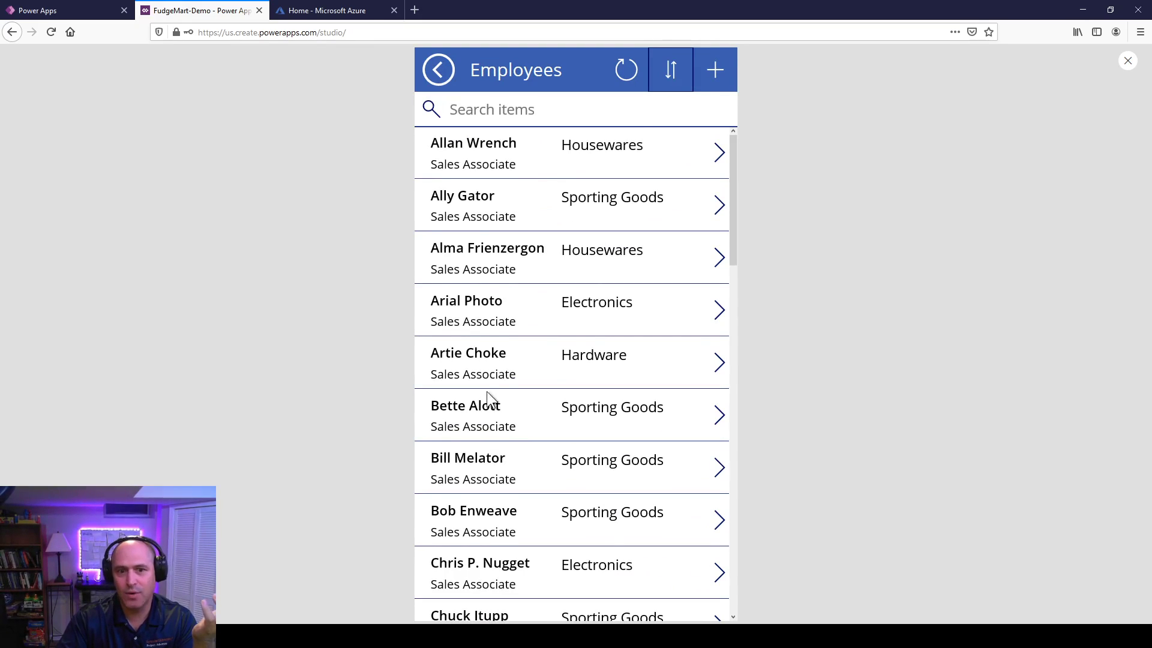
pyautogui.scroll(-4, 487, 391)
pyautogui.scroll(2, 606, 300)
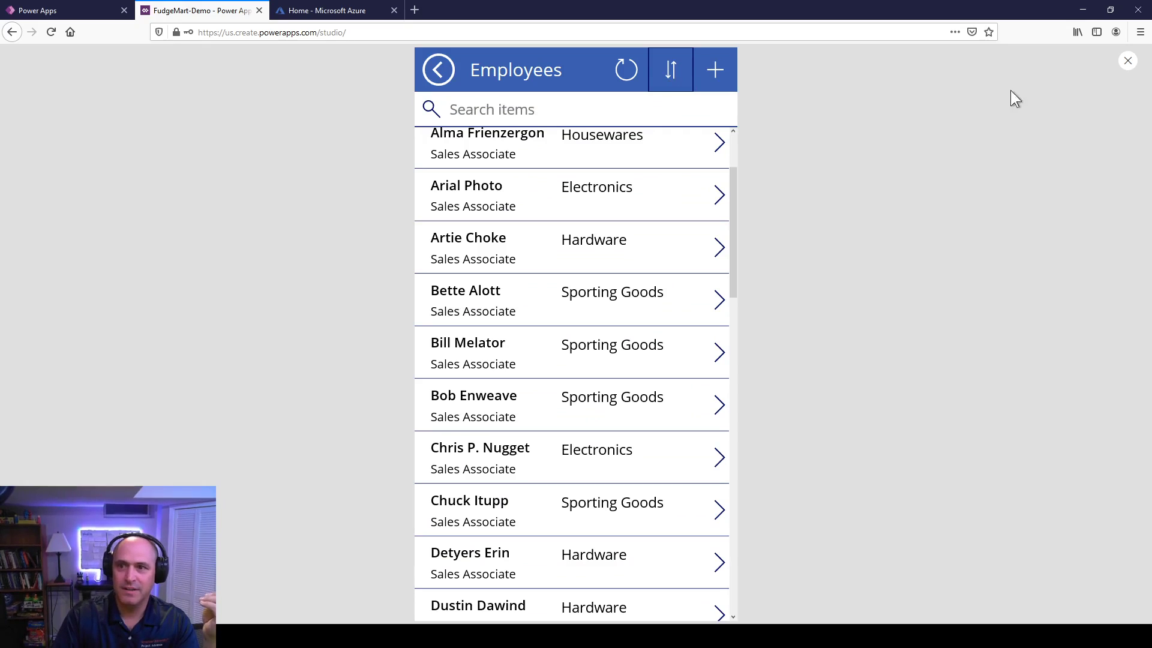
# Step: Replace Ascending in BrowseGallery1's Items formula with If(SortDescending1, Descending, Ascending)
pyautogui.click(1127, 62)
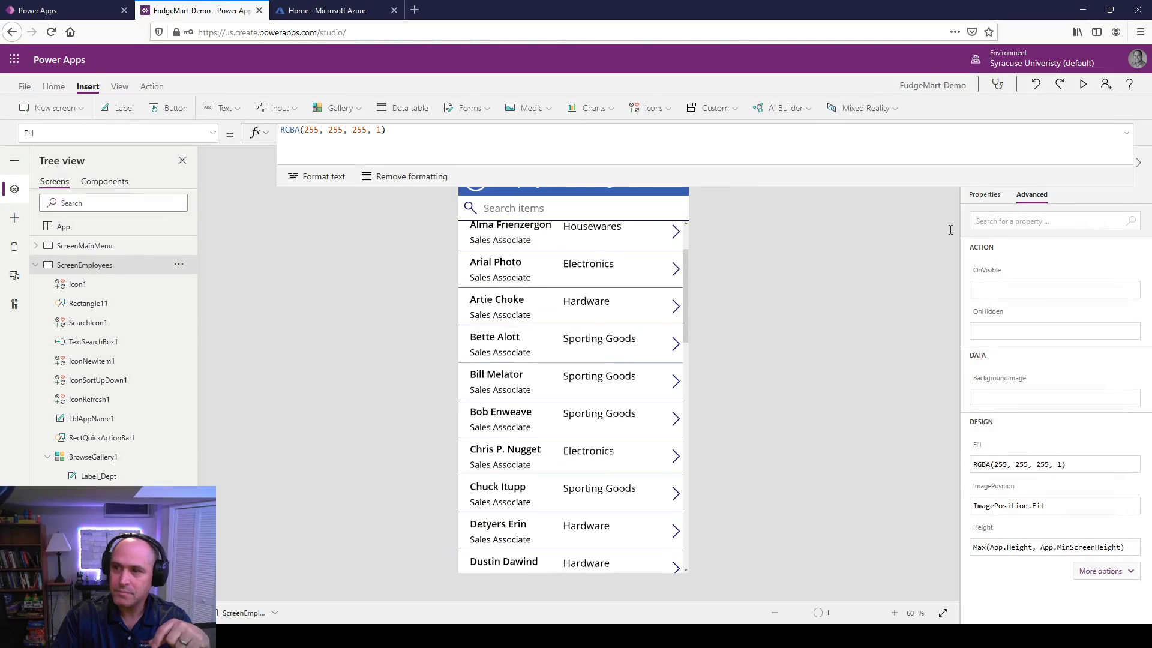
pyautogui.click(489, 339)
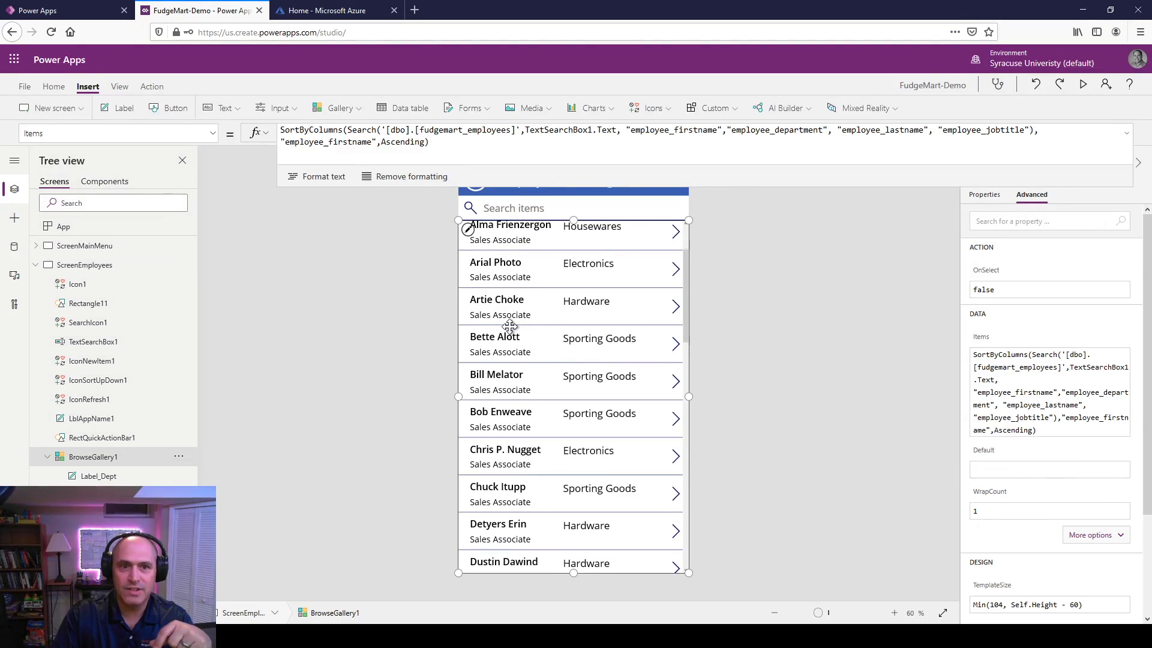
pyautogui.doubleClick(393, 140)
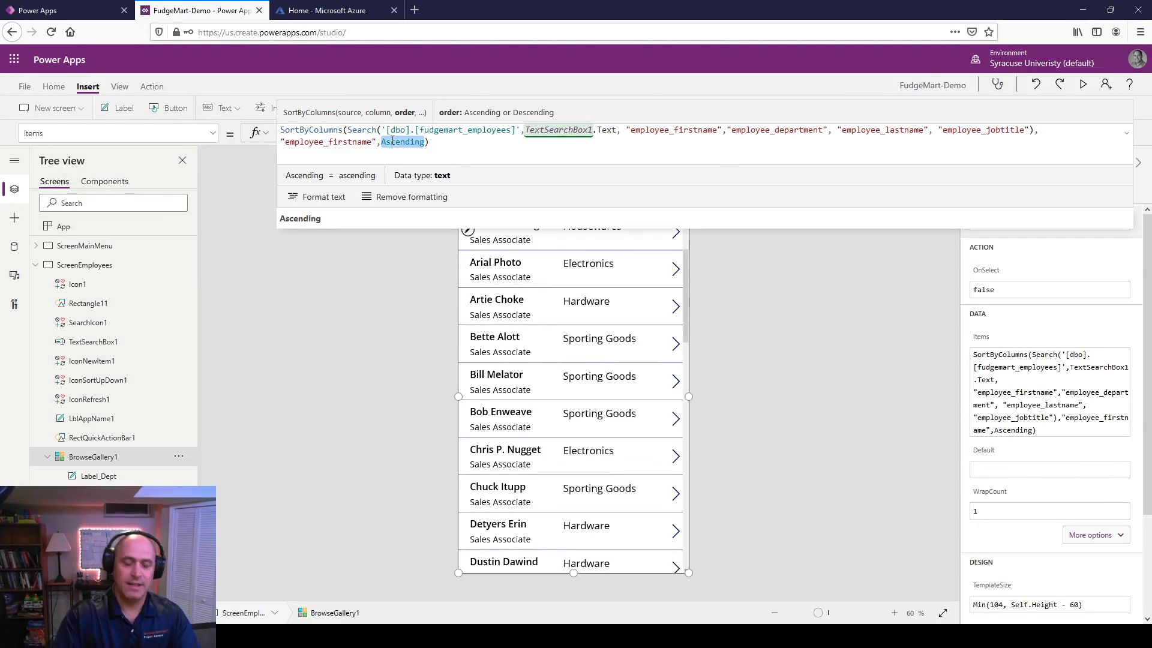
pyautogui.press('BackSpace')
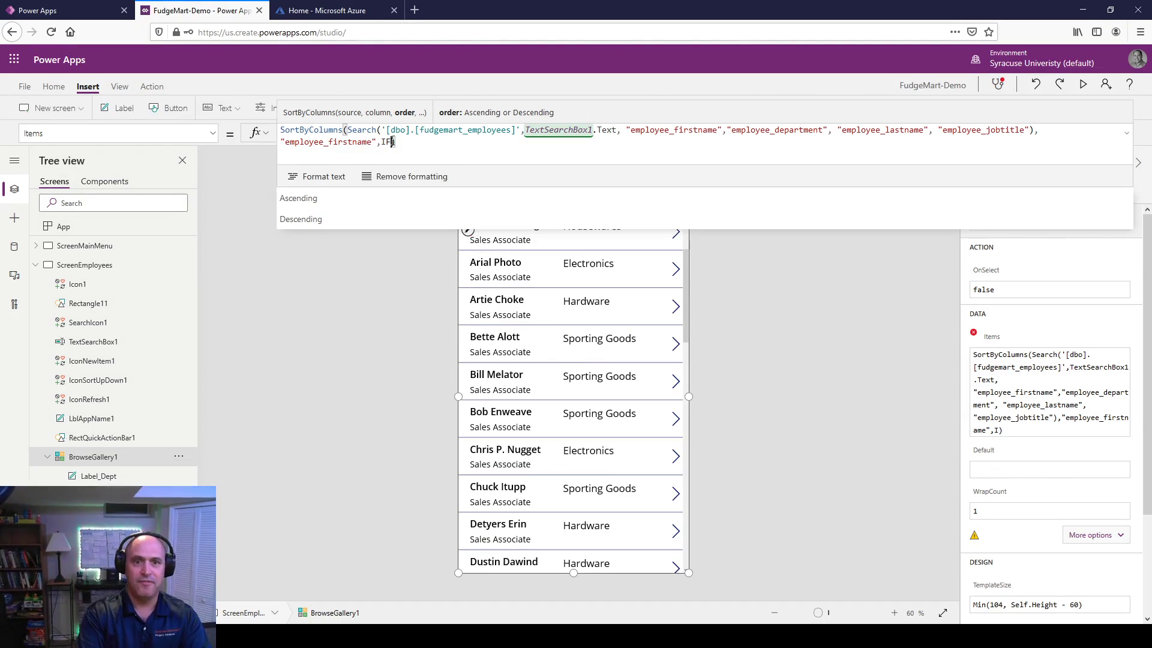
pyautogui.write('If(')
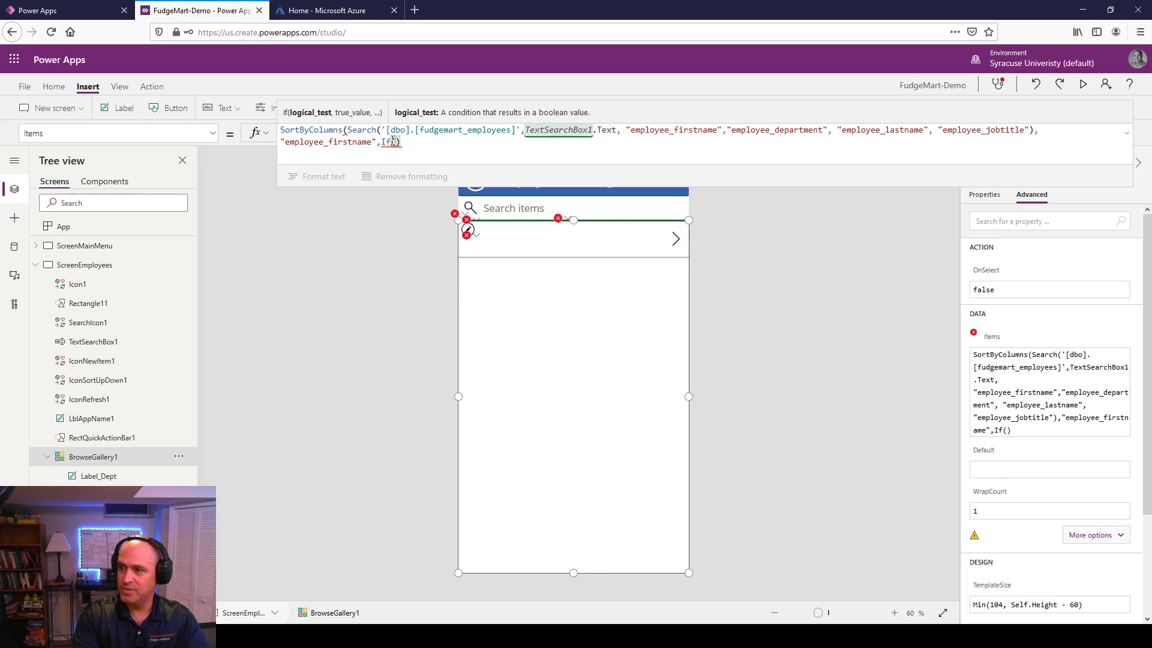
pyautogui.write('Sor')
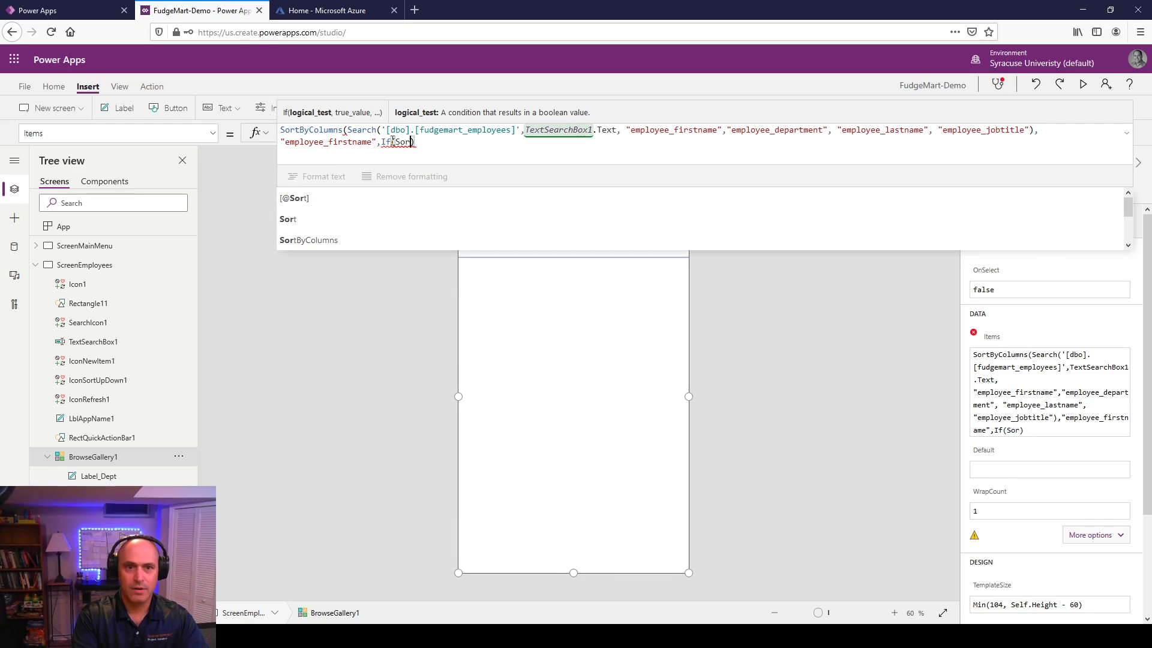
pyautogui.write('tDe')
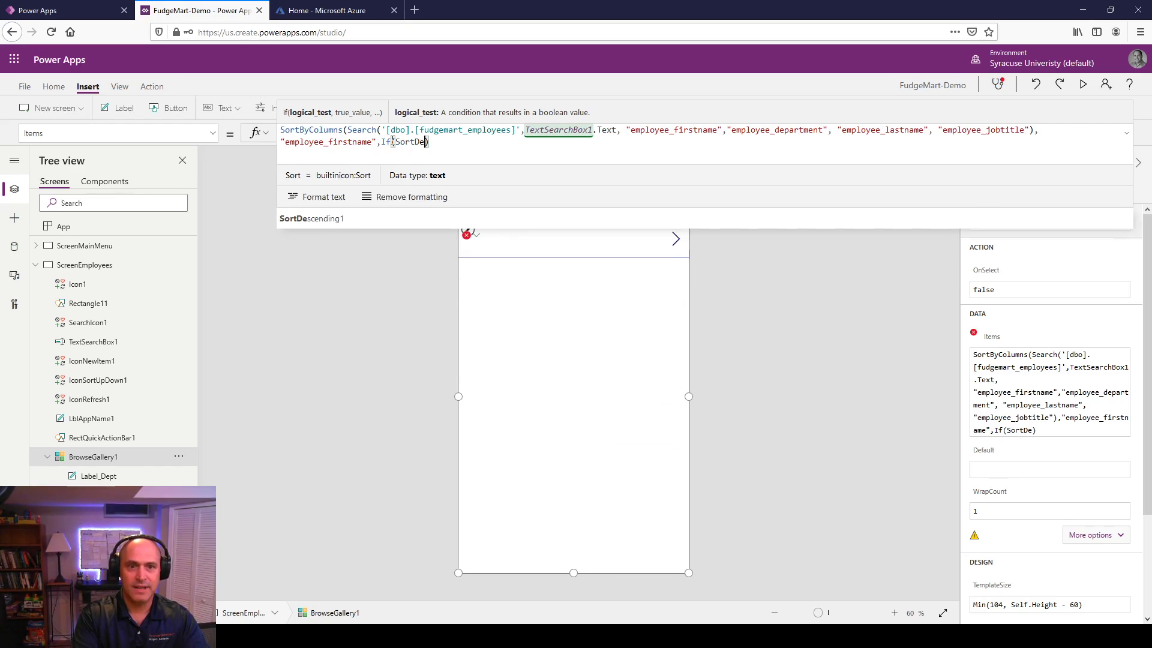
pyautogui.press('Tab')
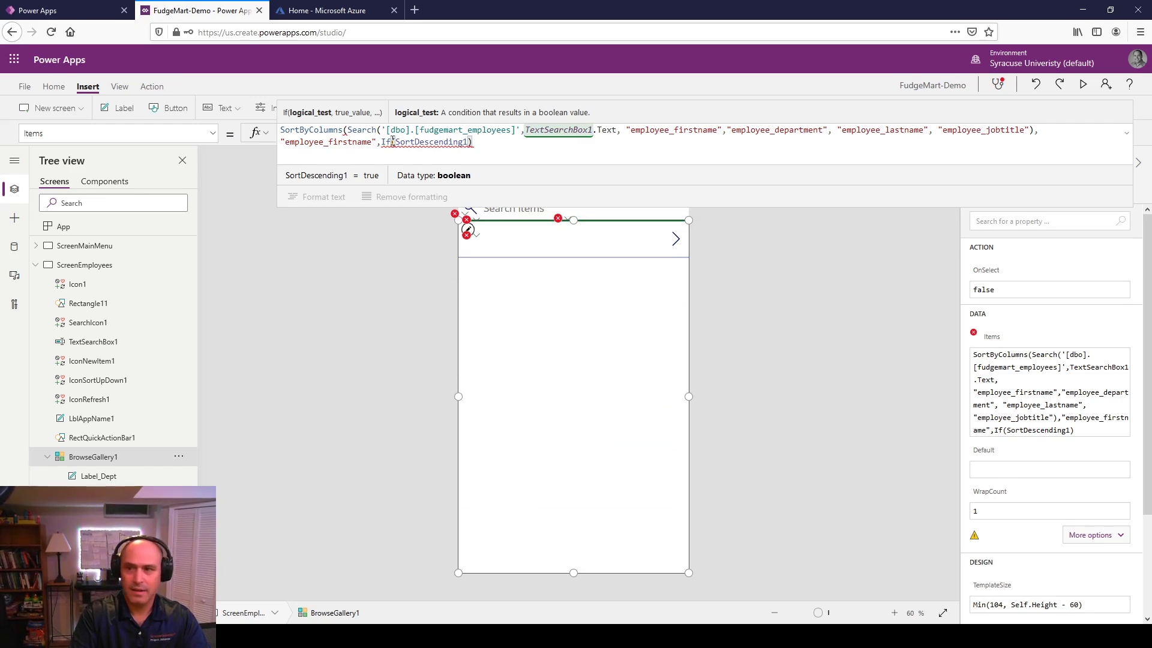
pyautogui.write(', Des')
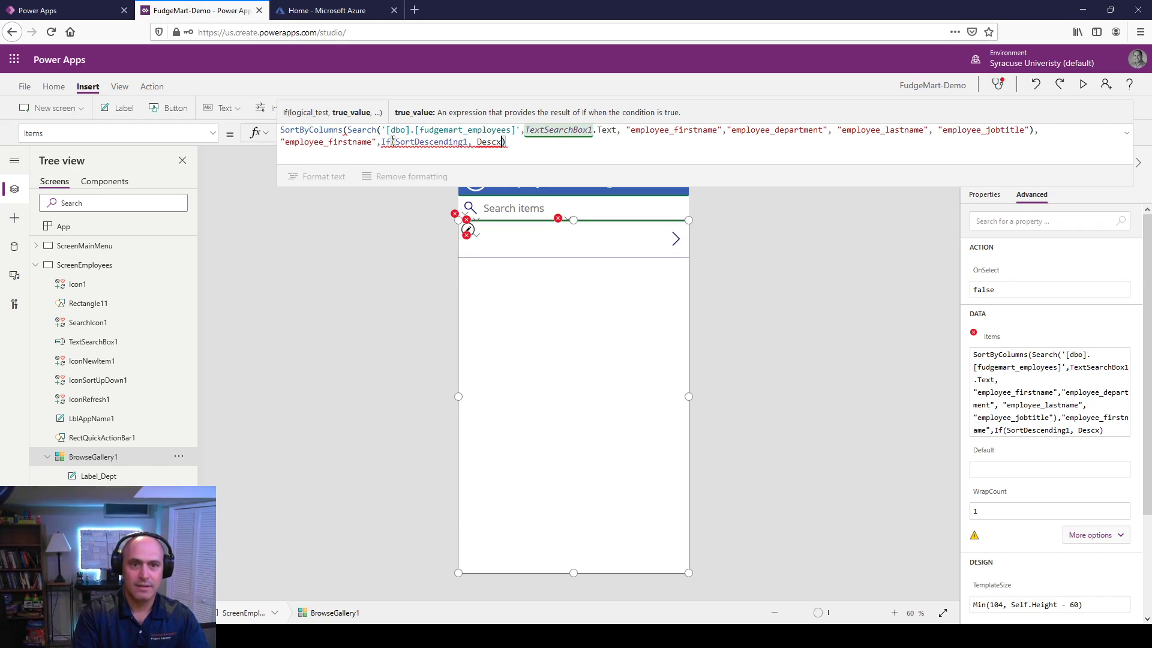
pyautogui.write('c')
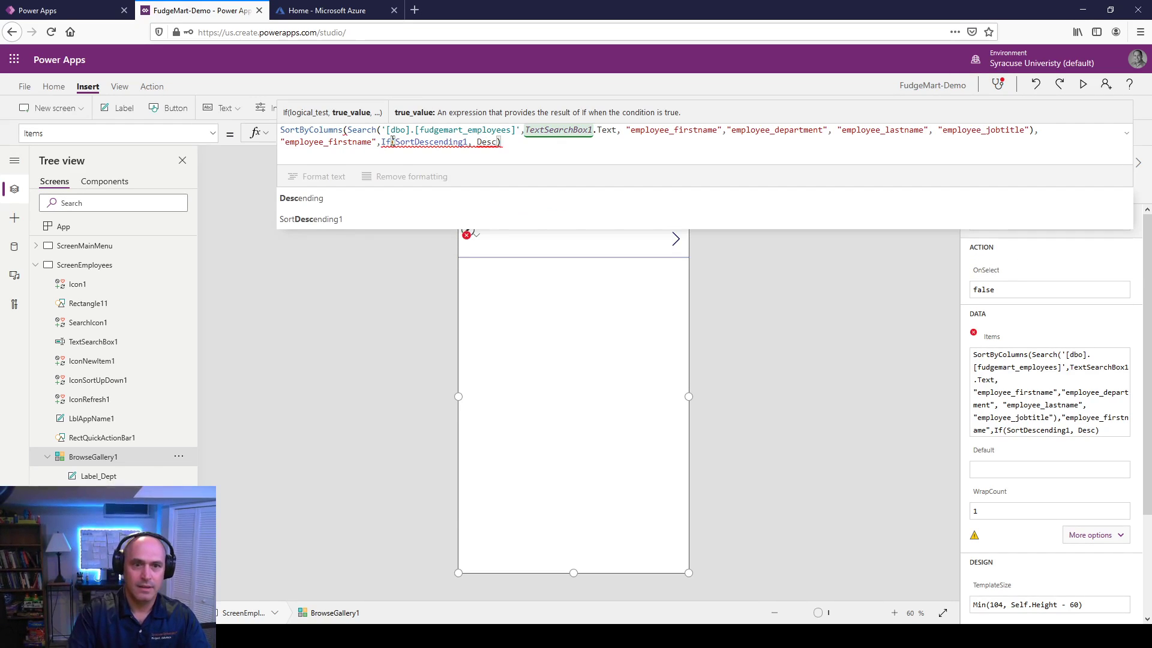
pyautogui.press('Tab')
pyautogui.write(', Asc')
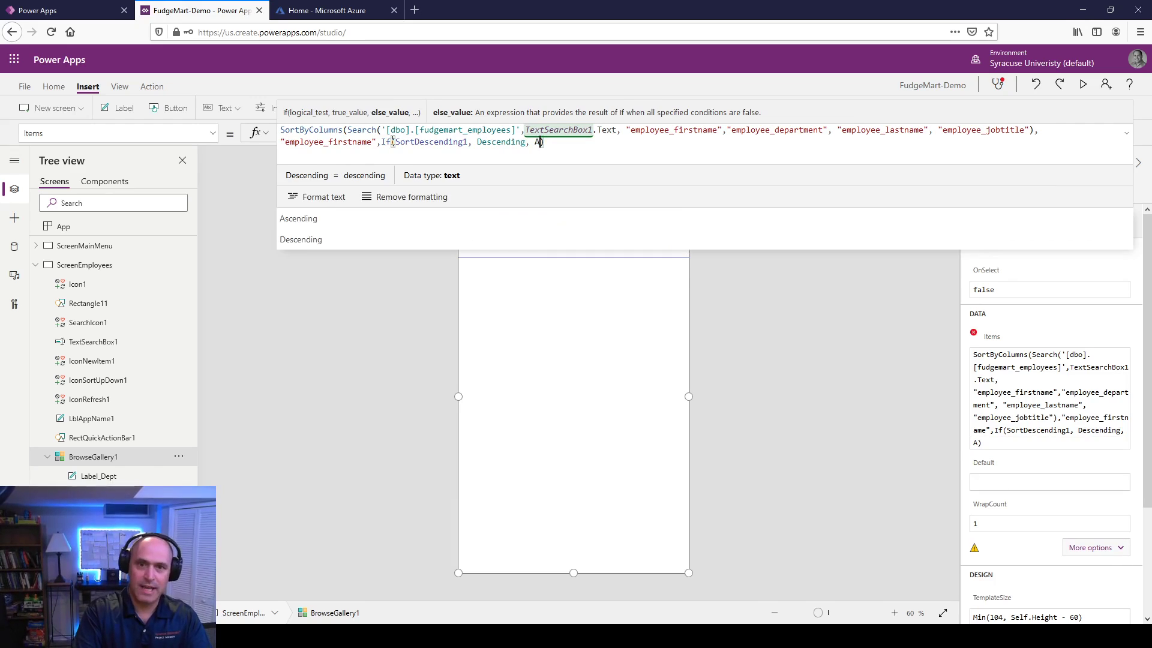
pyautogui.press('Tab')
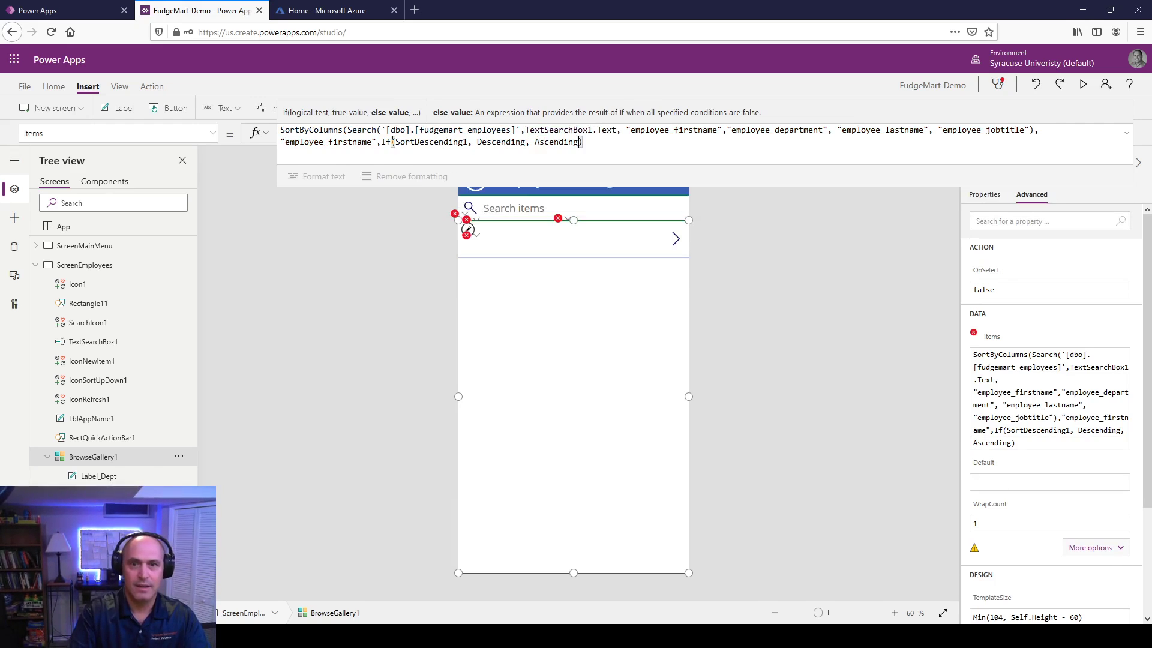
pyautogui.write(')')
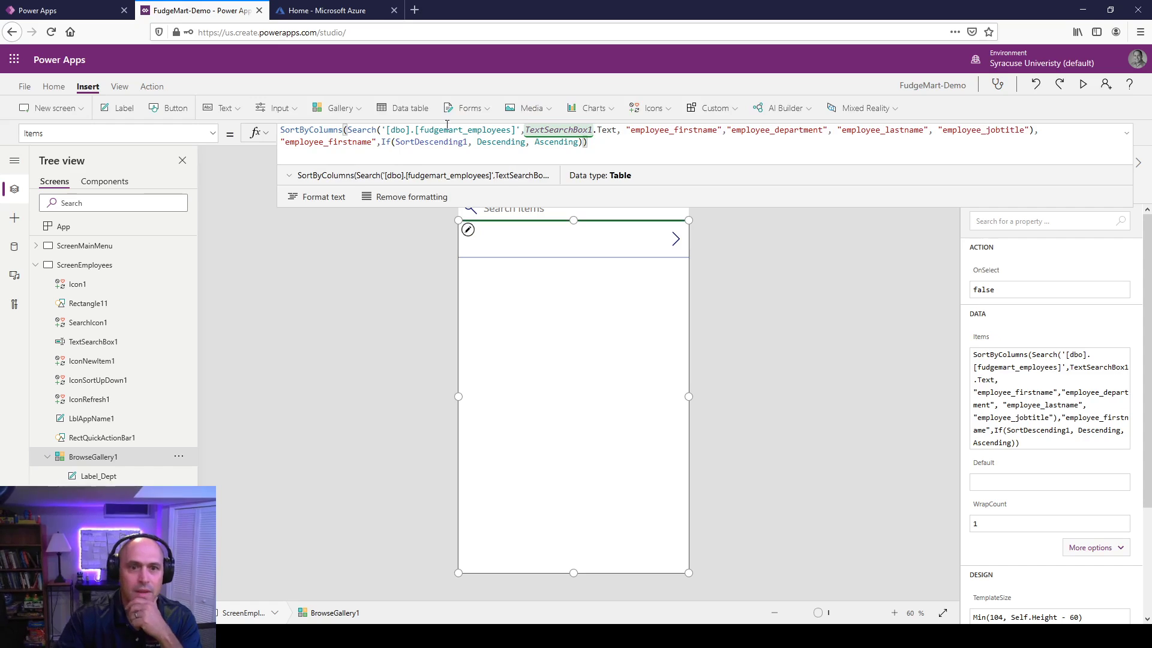
pyautogui.click(344, 326)
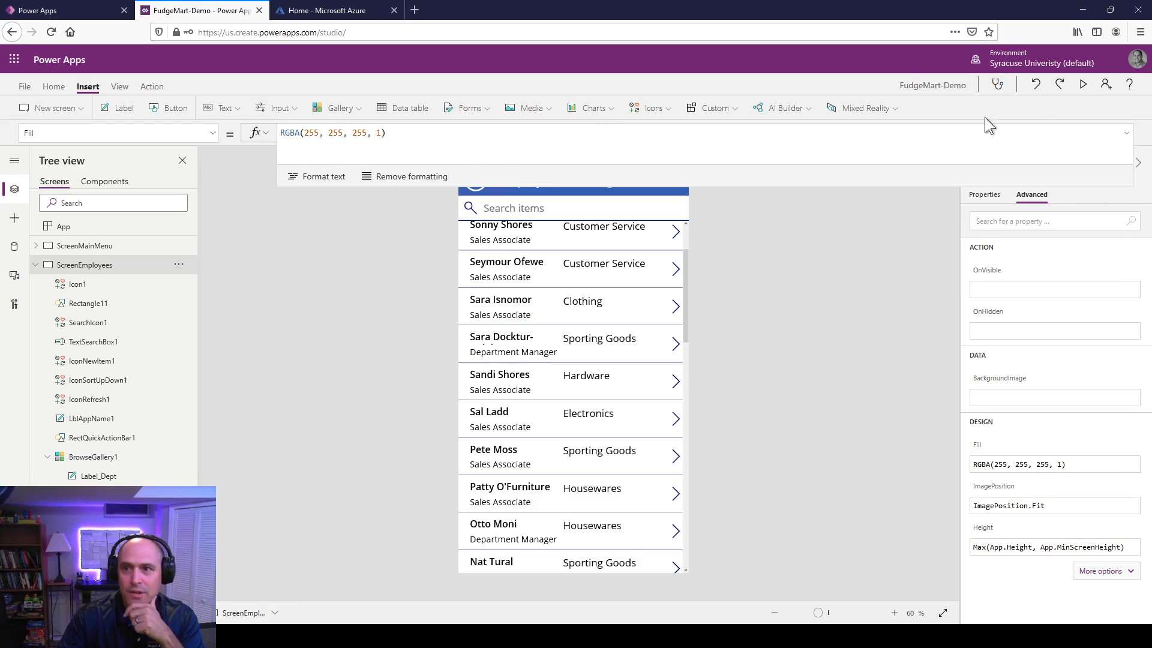
# Step: Preview the app and toggle the sort icon between ascending and descending several times
pyautogui.click(1083, 85)
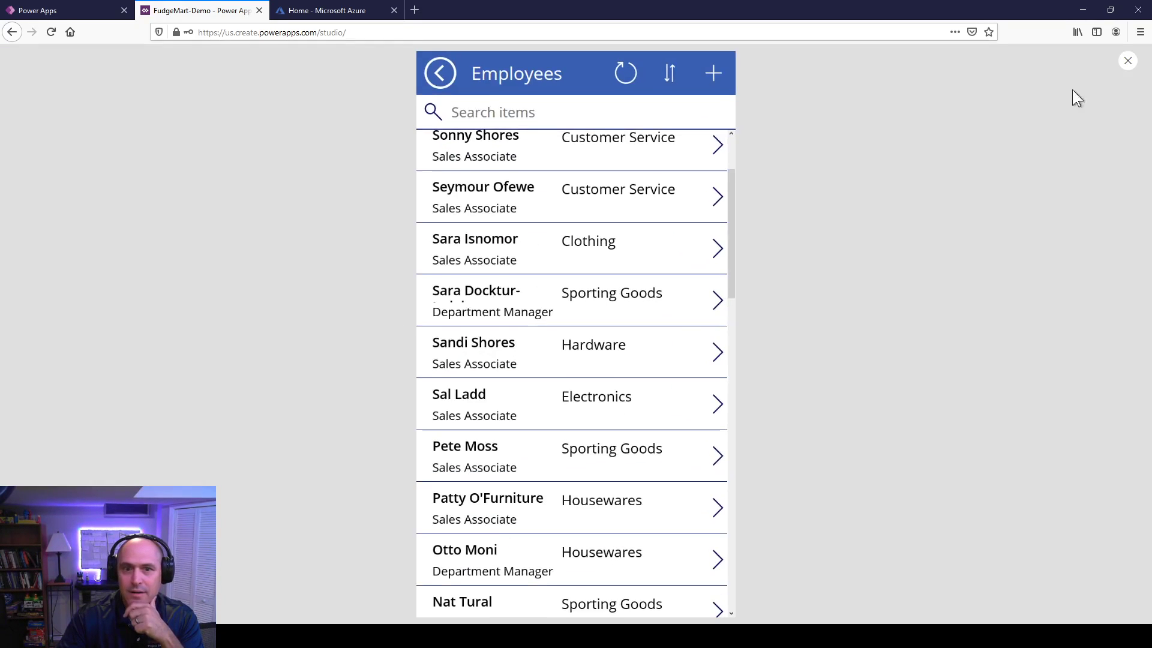
pyautogui.click(673, 82)
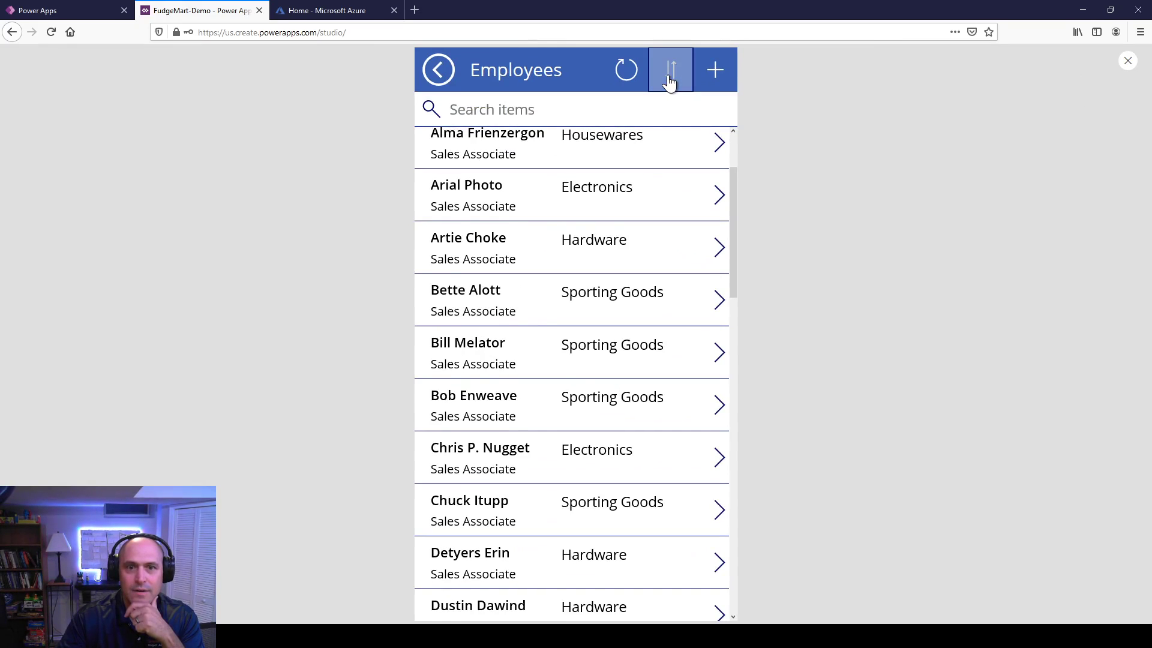
pyautogui.click(671, 82)
pyautogui.click(670, 82)
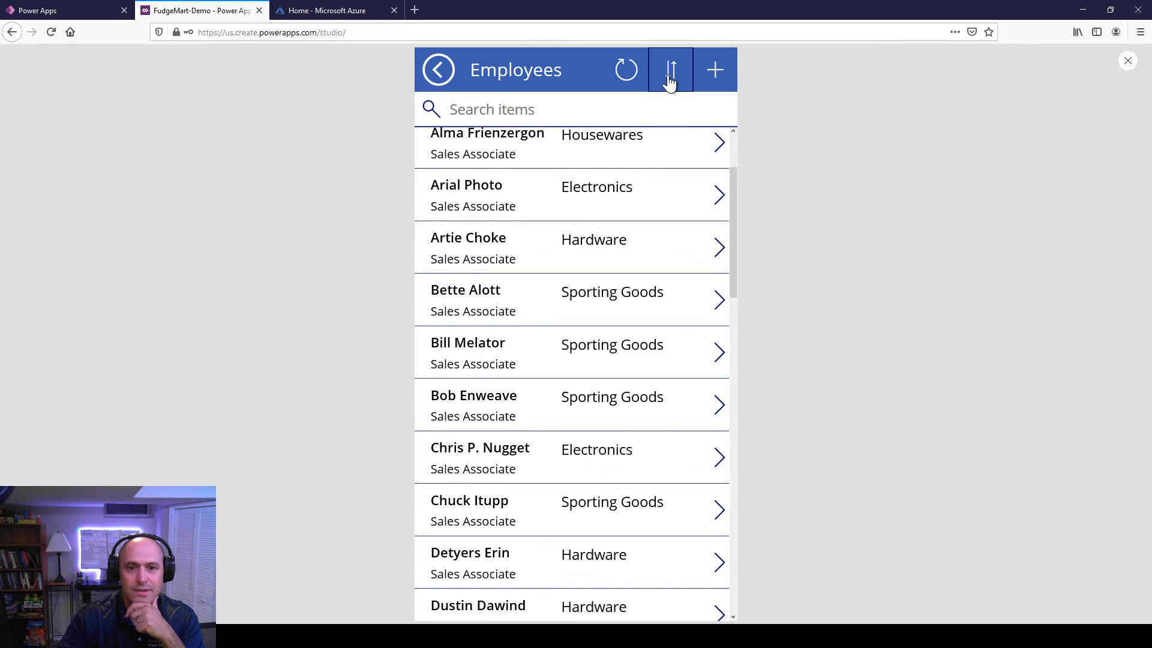
pyautogui.click(670, 82)
pyautogui.click(671, 82)
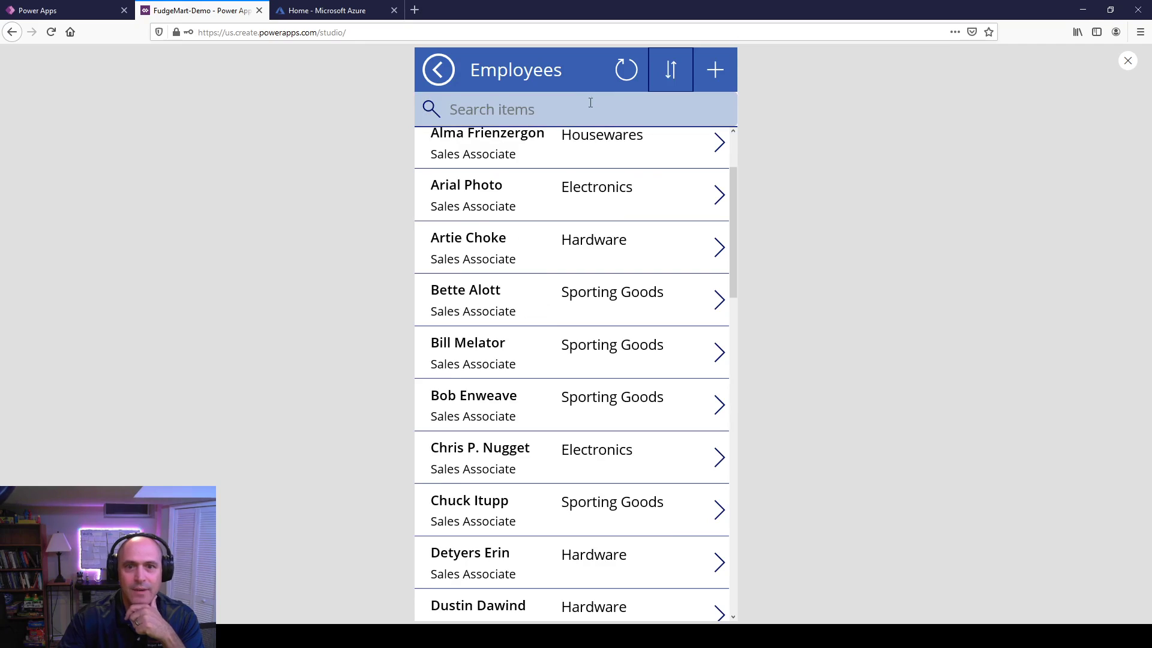
# Step: Search 'House' to show five Housewares employees, toggle their sort order, and exit preview
pyautogui.click(586, 109)
pyautogui.write('House')
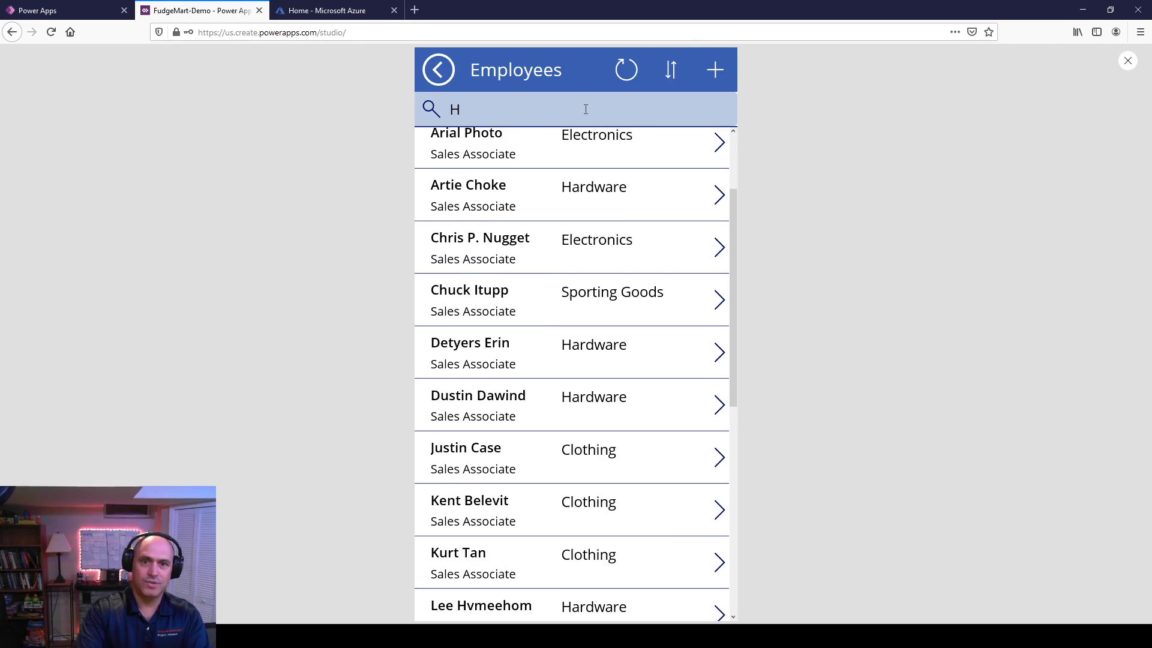
pyautogui.click(670, 66)
pyautogui.click(670, 65)
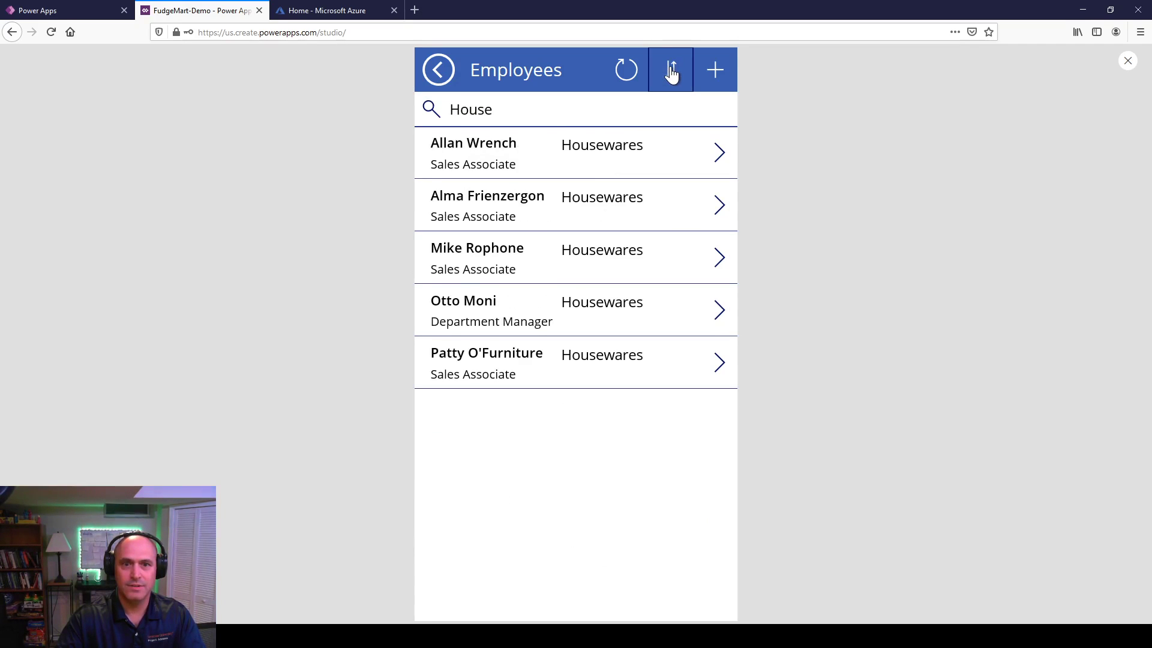
pyautogui.click(671, 71)
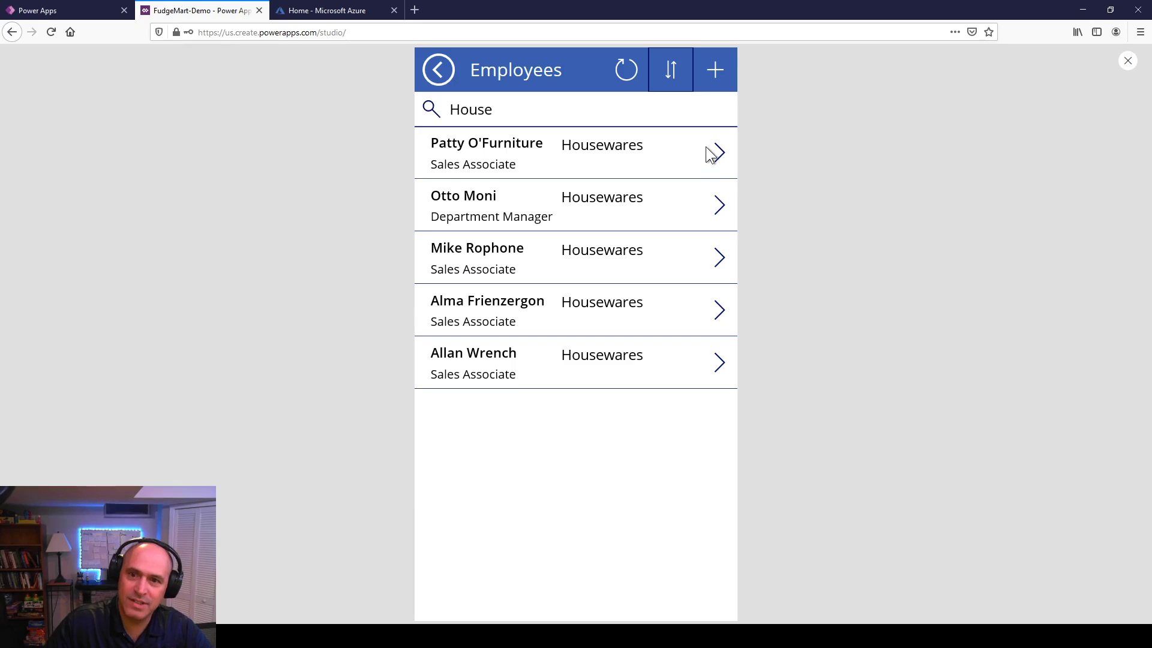
pyautogui.click(723, 157)
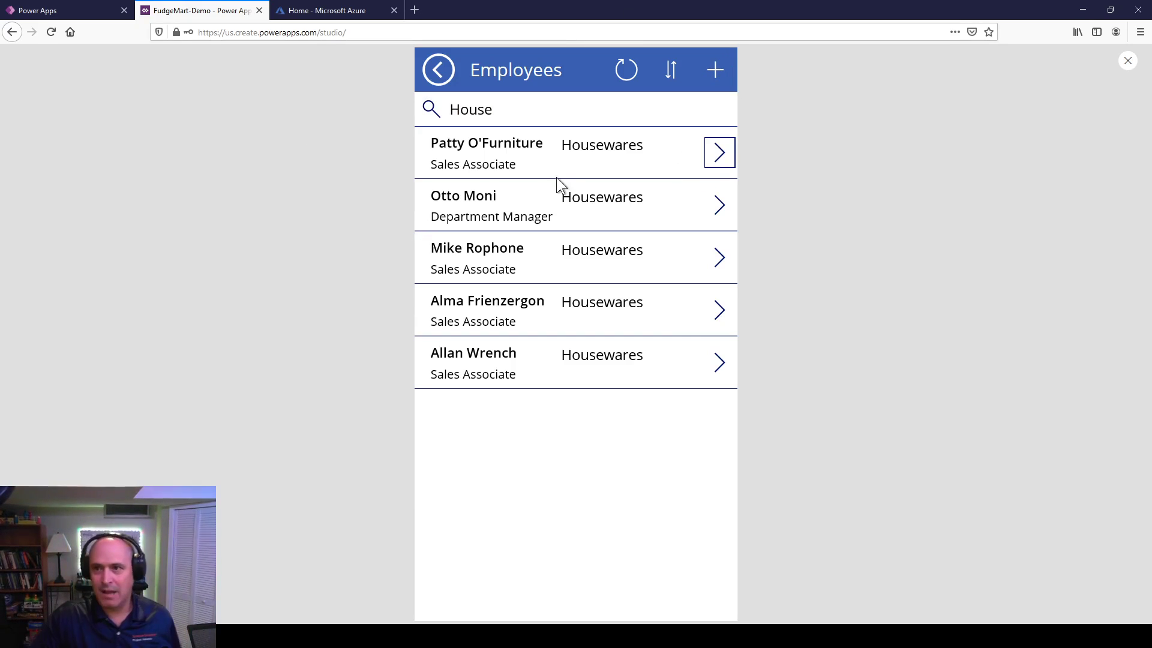
pyautogui.click(1128, 62)
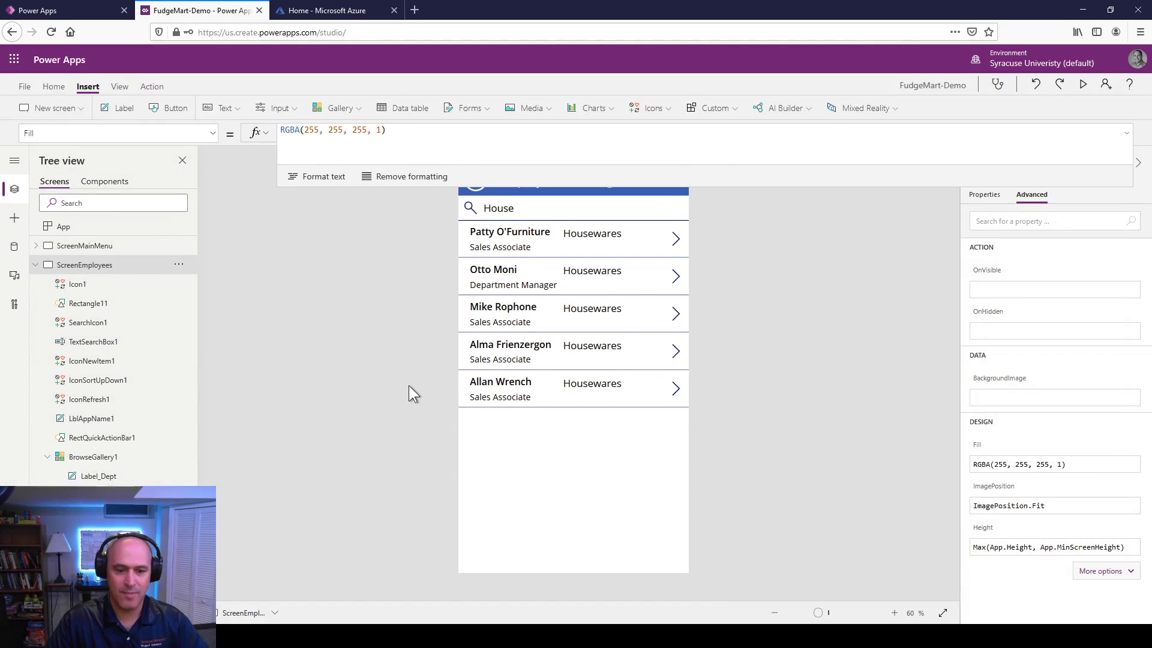
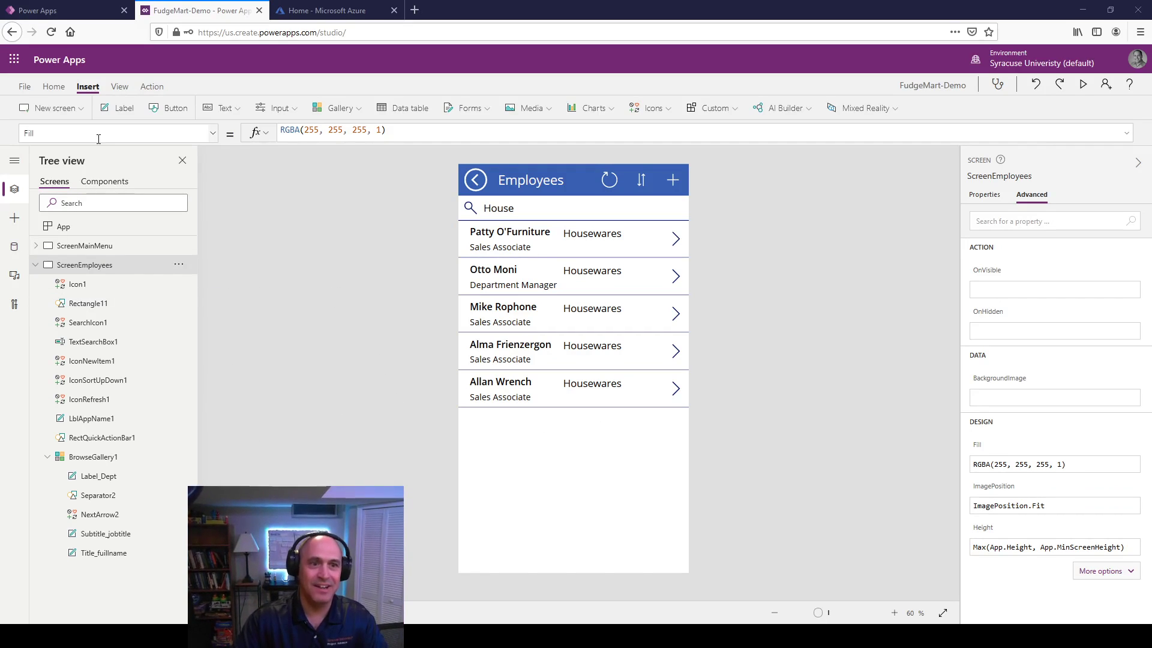
# Step: Insert a new screen with the Blank layout, creating Screen1
pyautogui.click(58, 109)
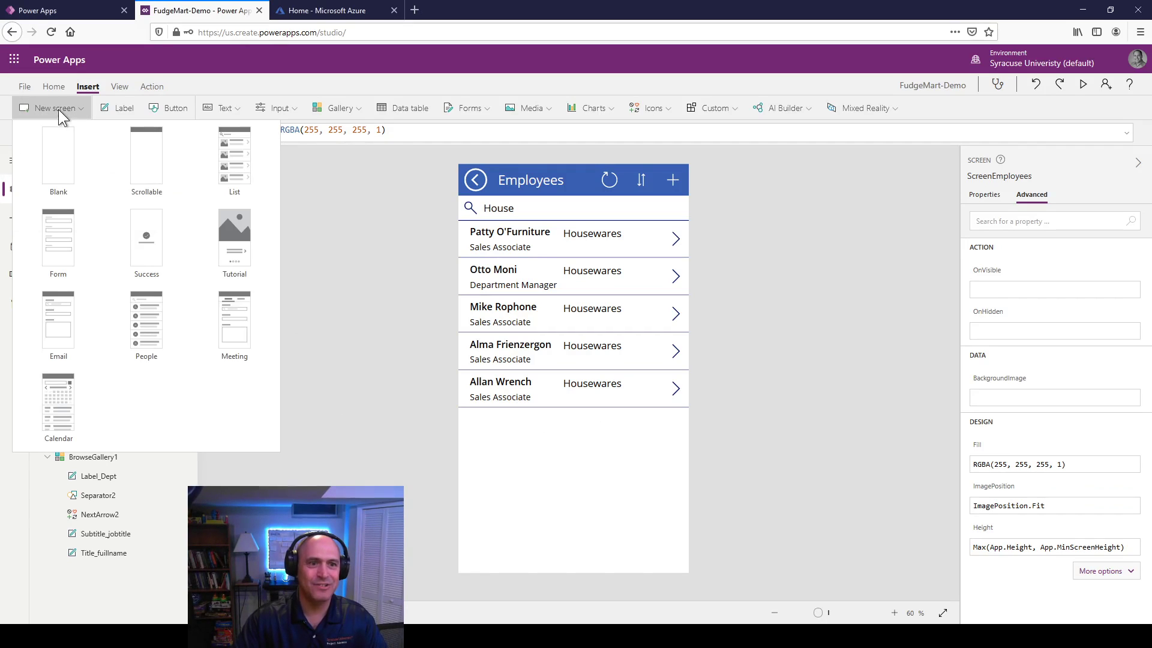
pyautogui.click(65, 163)
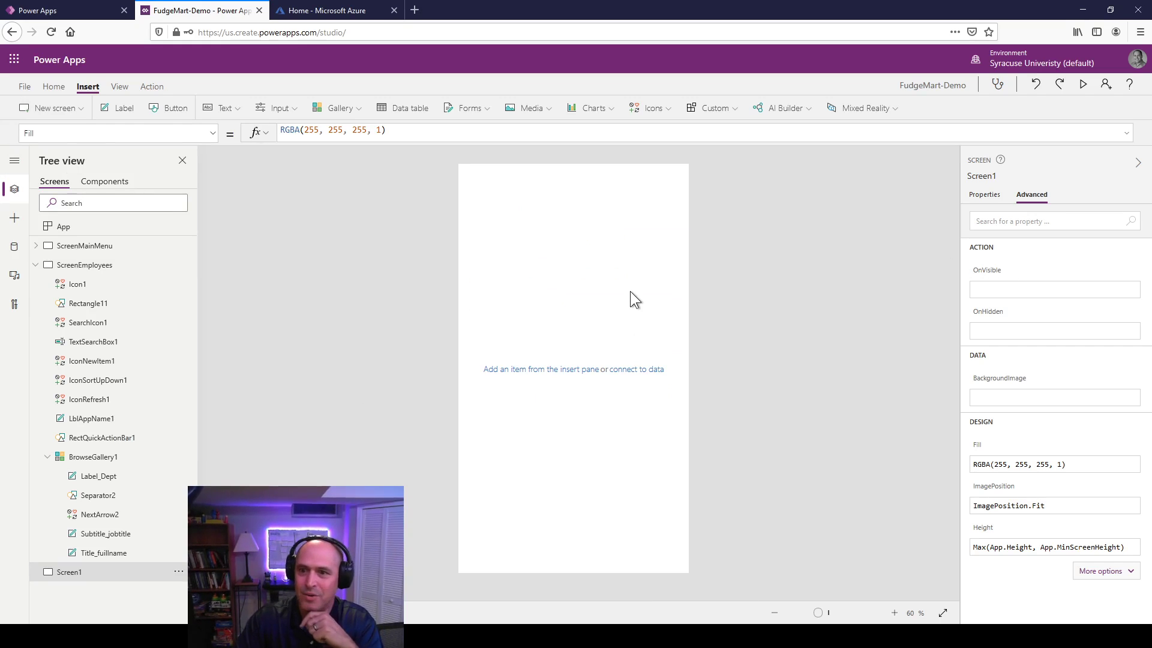
# Step: Set Screen1's background image to an uploaded Eiffel-Tower picture file
pyautogui.click(978, 200)
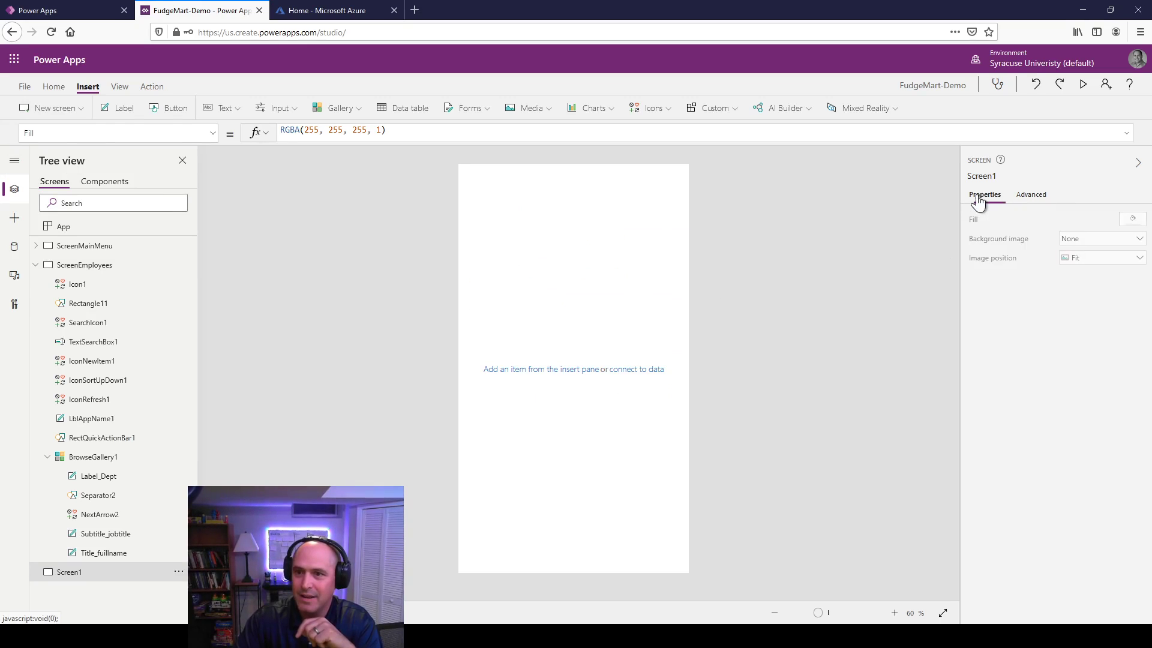
pyautogui.click(1104, 239)
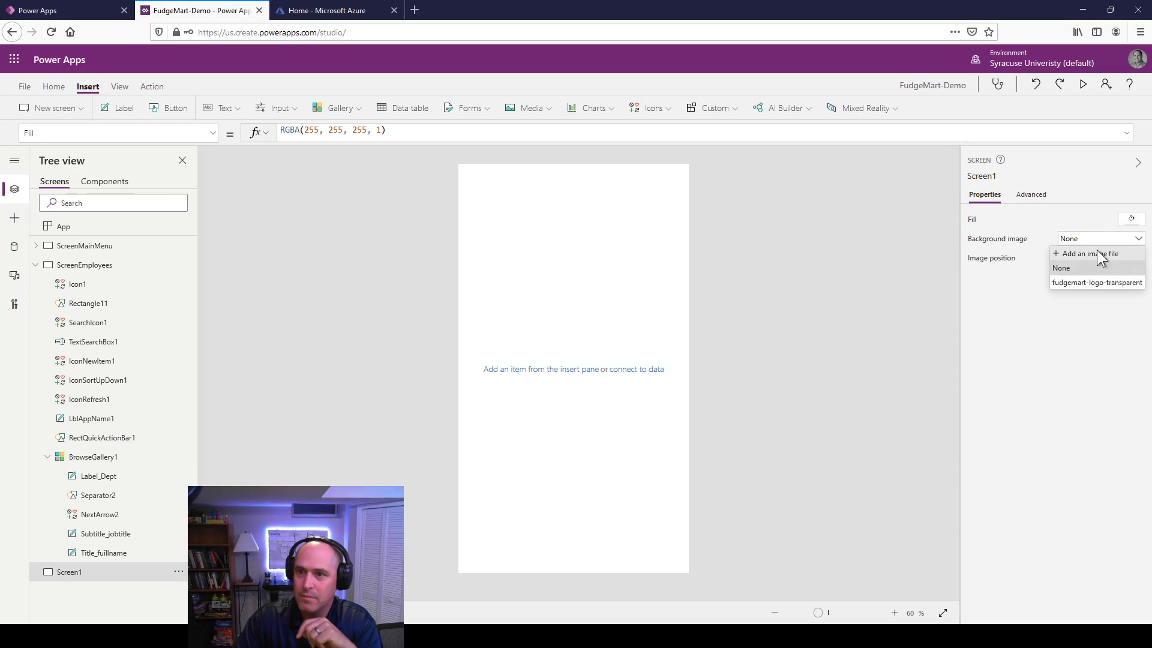
pyautogui.click(1097, 252)
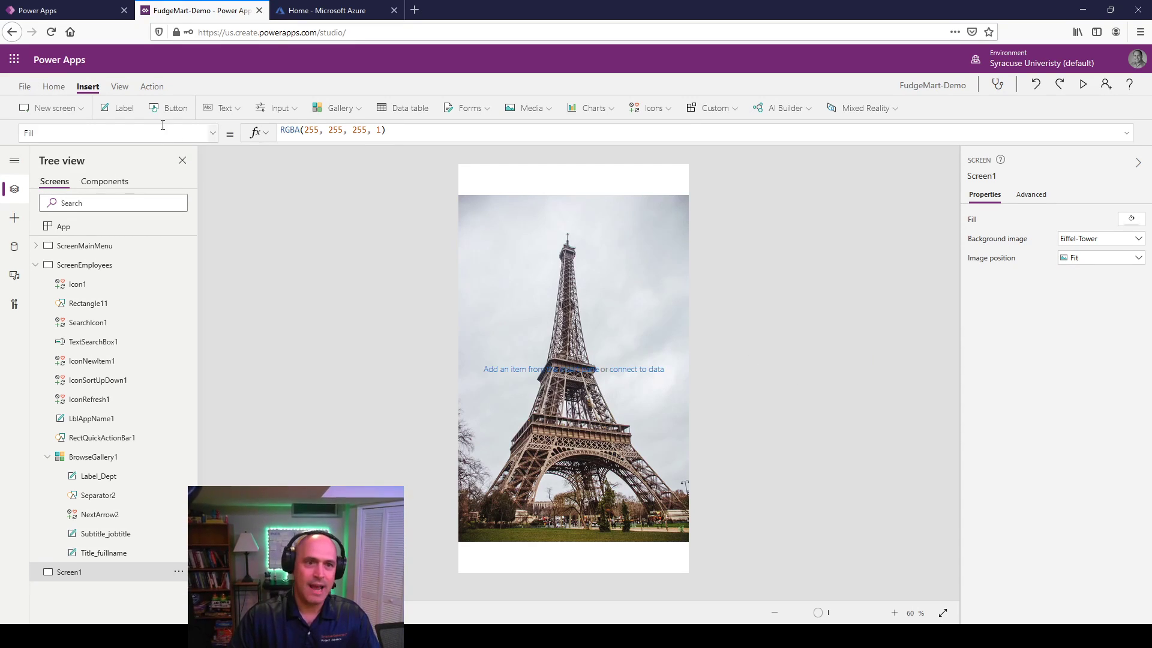
# Step: Insert three buttons and stack them near the screen's bottom, each widened to 586
pyautogui.click(175, 110)
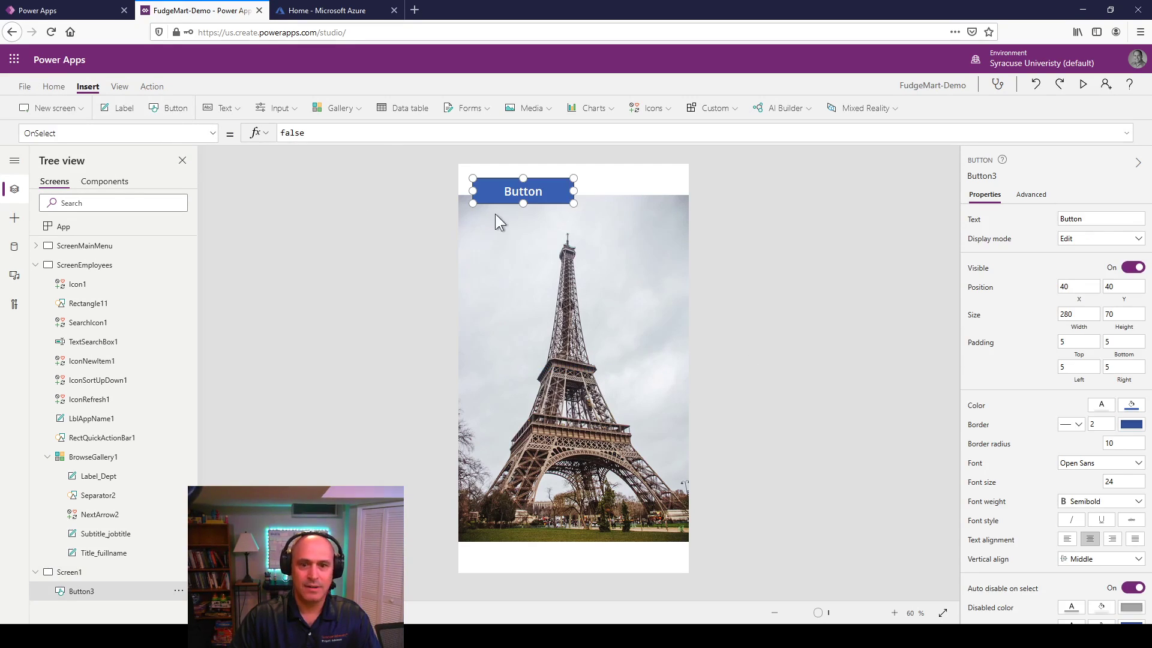
pyautogui.click(164, 108)
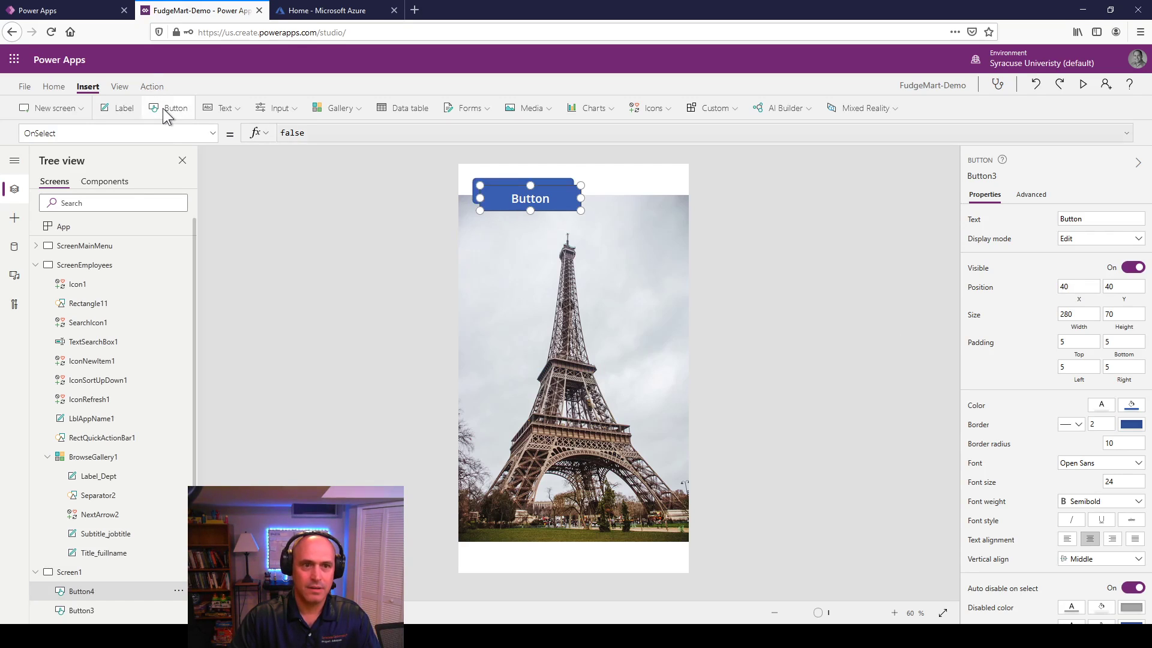
pyautogui.click(163, 108)
pyautogui.moveTo(533, 213); pyautogui.dragTo(678, 513)
pyautogui.moveTo(539, 202); pyautogui.dragTo(678, 477)
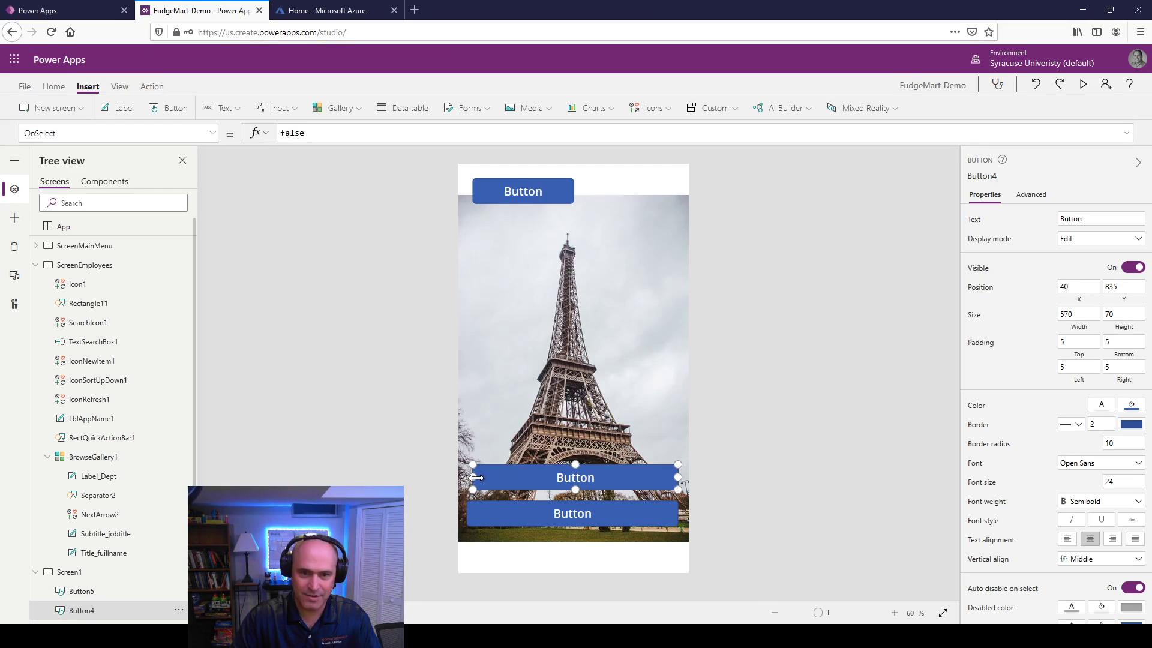
pyautogui.moveTo(473, 477); pyautogui.dragTo(470, 477)
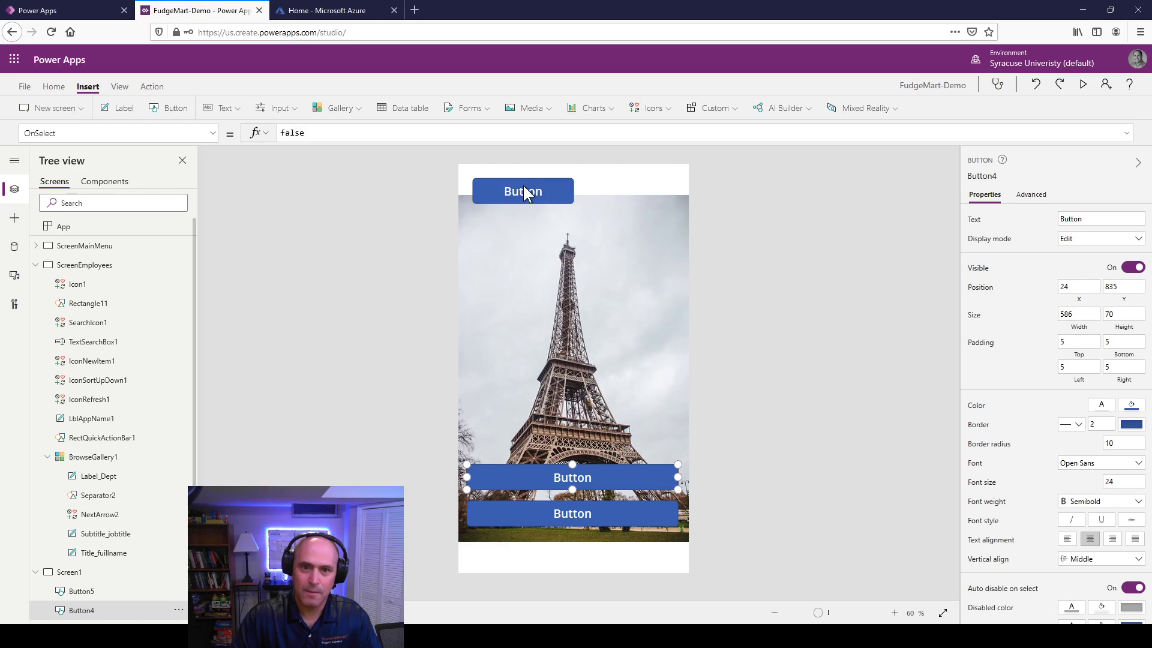
pyautogui.moveTo(522, 189); pyautogui.dragTo(674, 456)
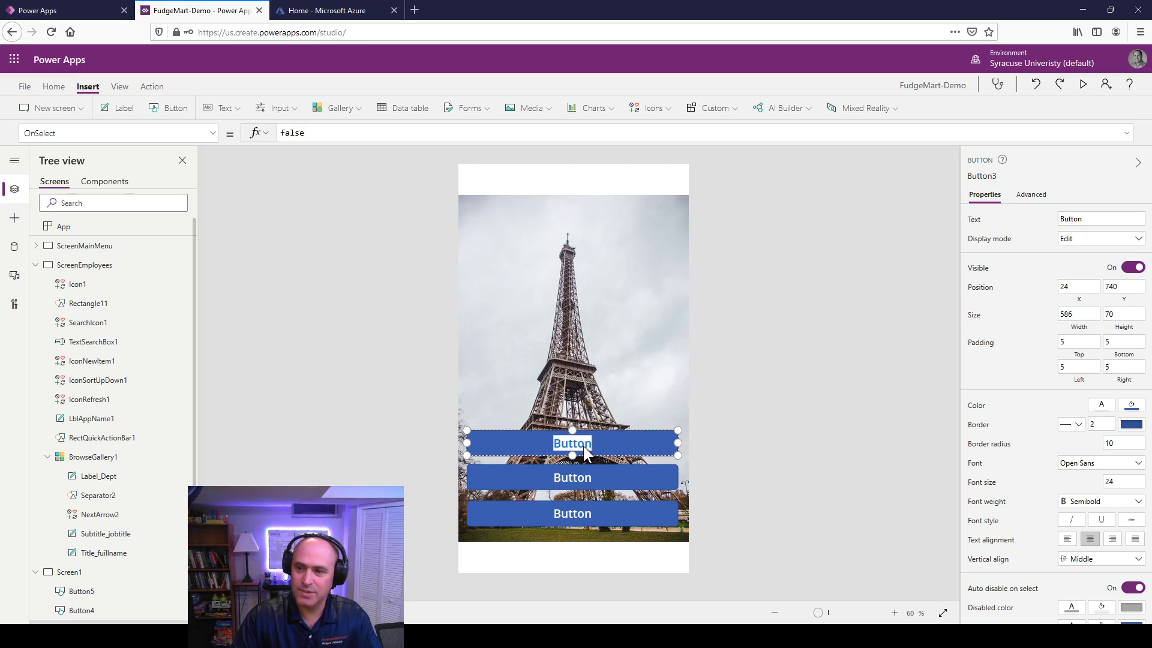
# Step: Label the buttons top to bottom: New Vacay Request, Pending Requests, Approved Requests
pyautogui.write('New')
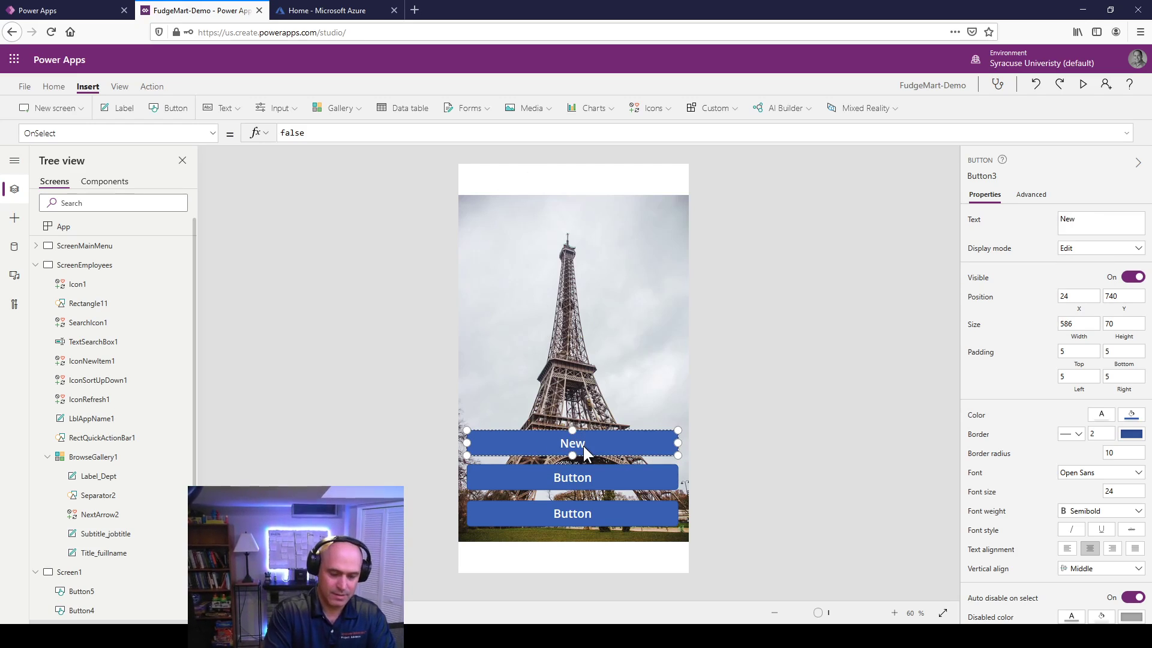
pyautogui.write(' Vacay Request')
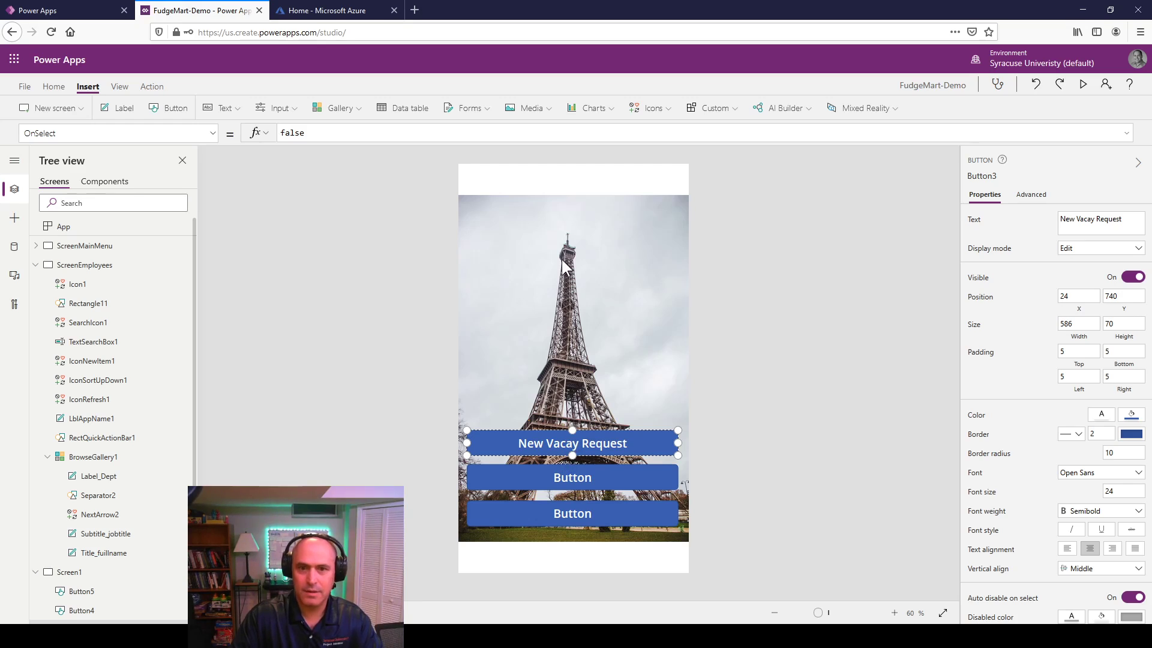
pyautogui.click(642, 378)
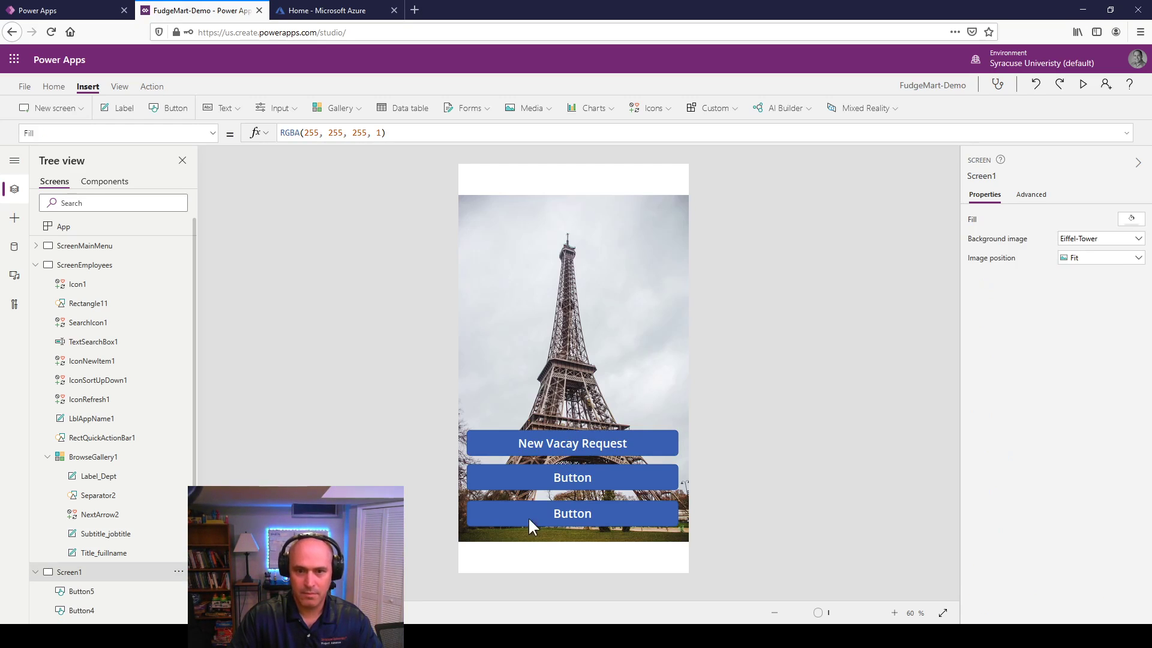
pyautogui.click(559, 477)
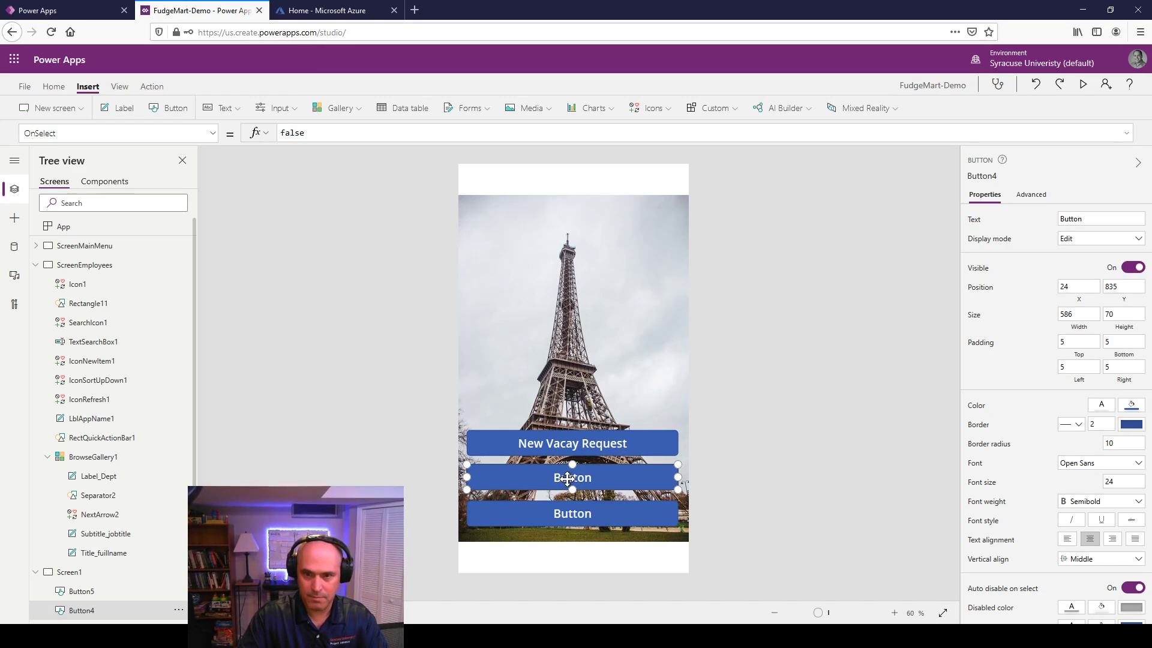
pyautogui.write('Pendi')
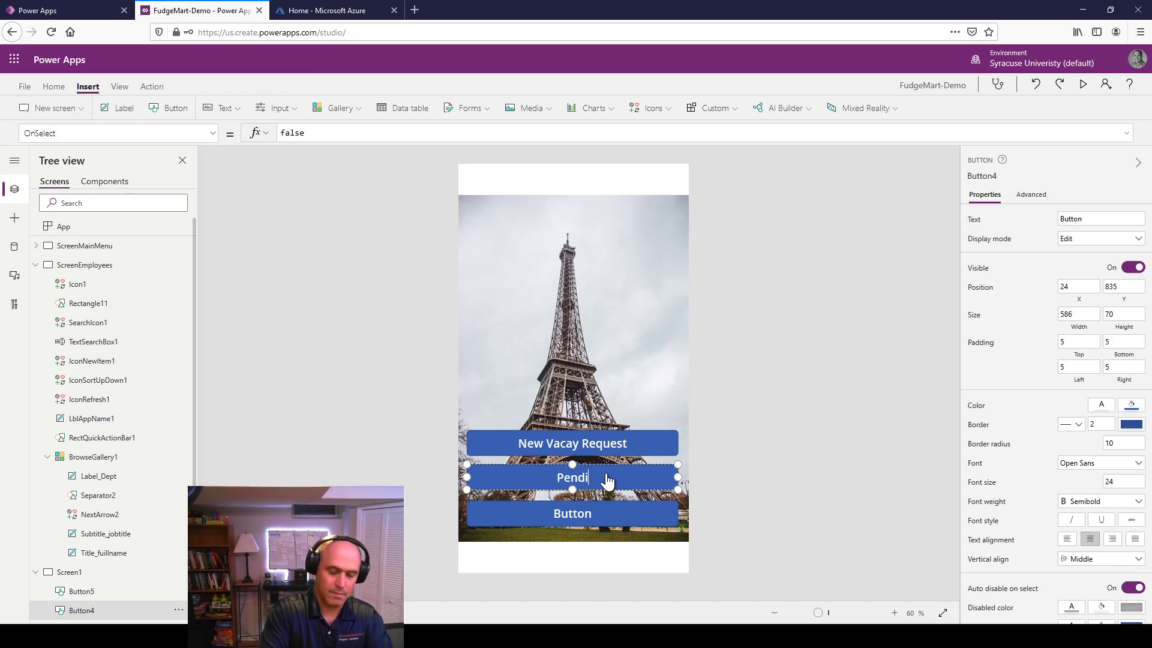
pyautogui.write('ng Requests')
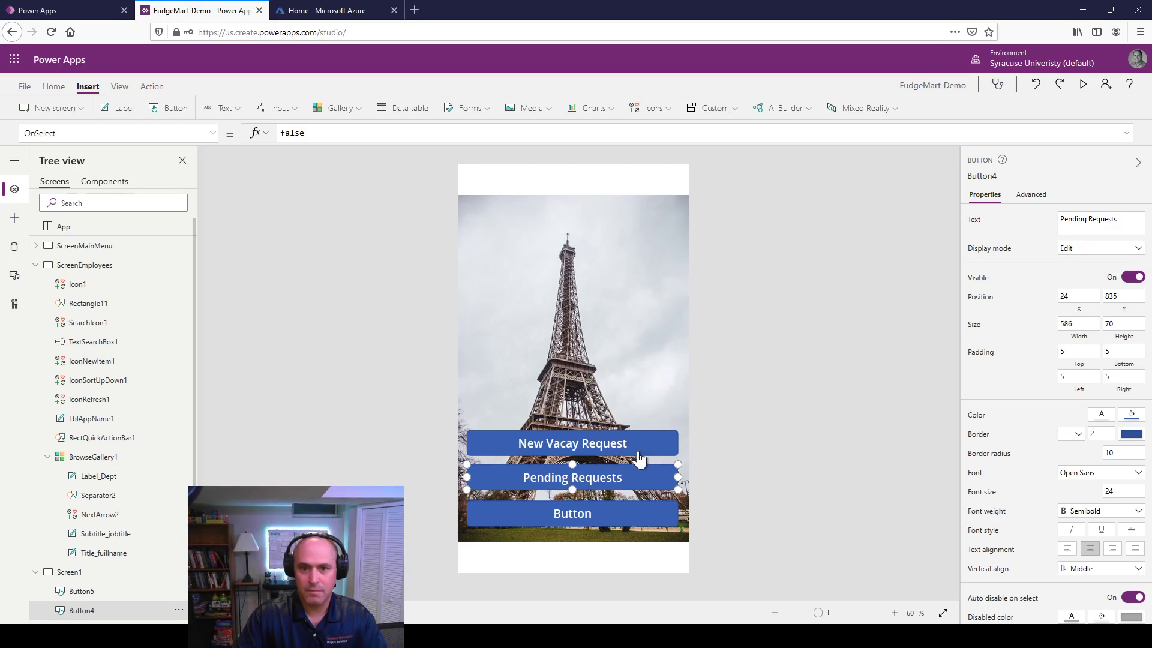
pyautogui.click(890, 355)
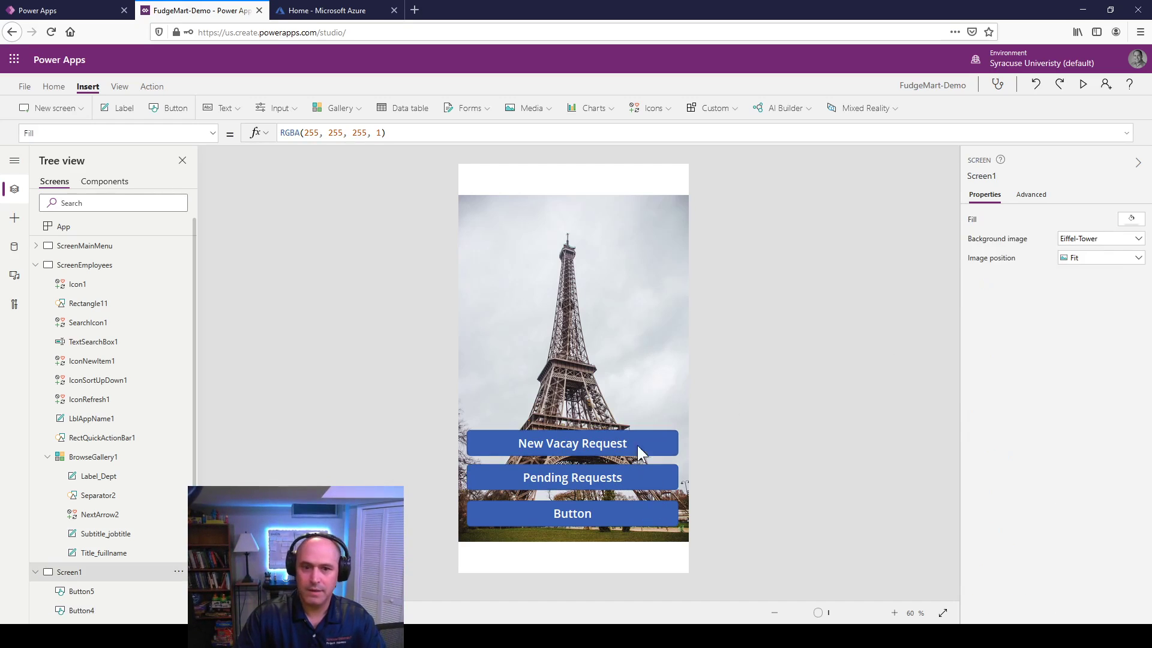
pyautogui.click(614, 512)
pyautogui.doubleClick(580, 513)
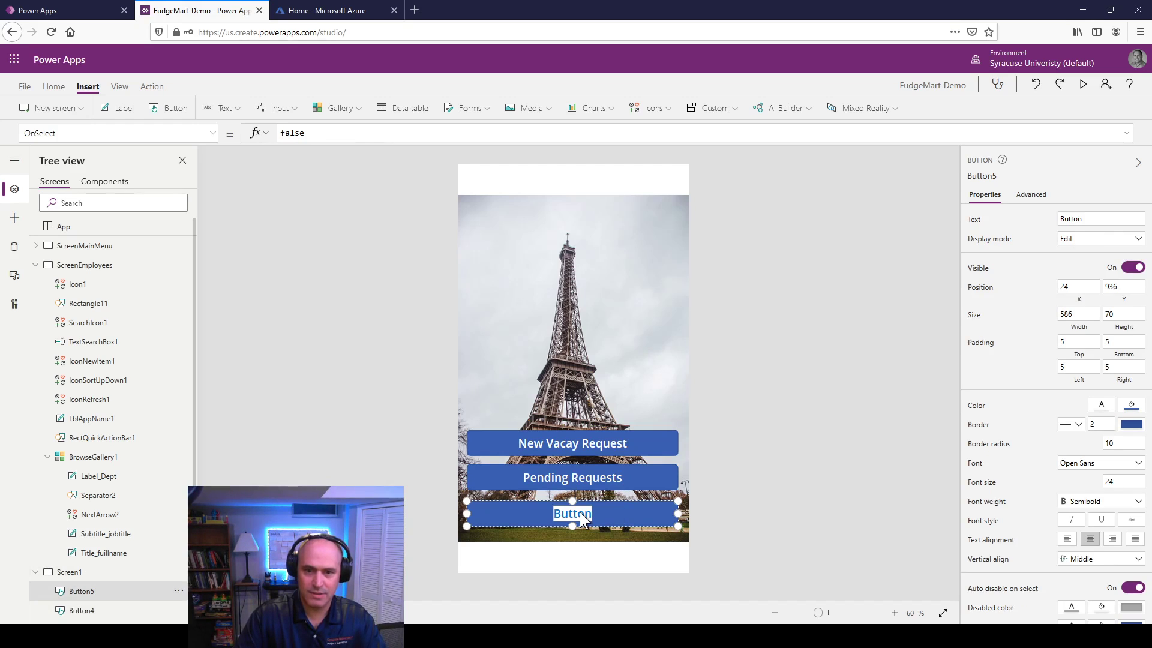
pyautogui.write('Approved Requests')
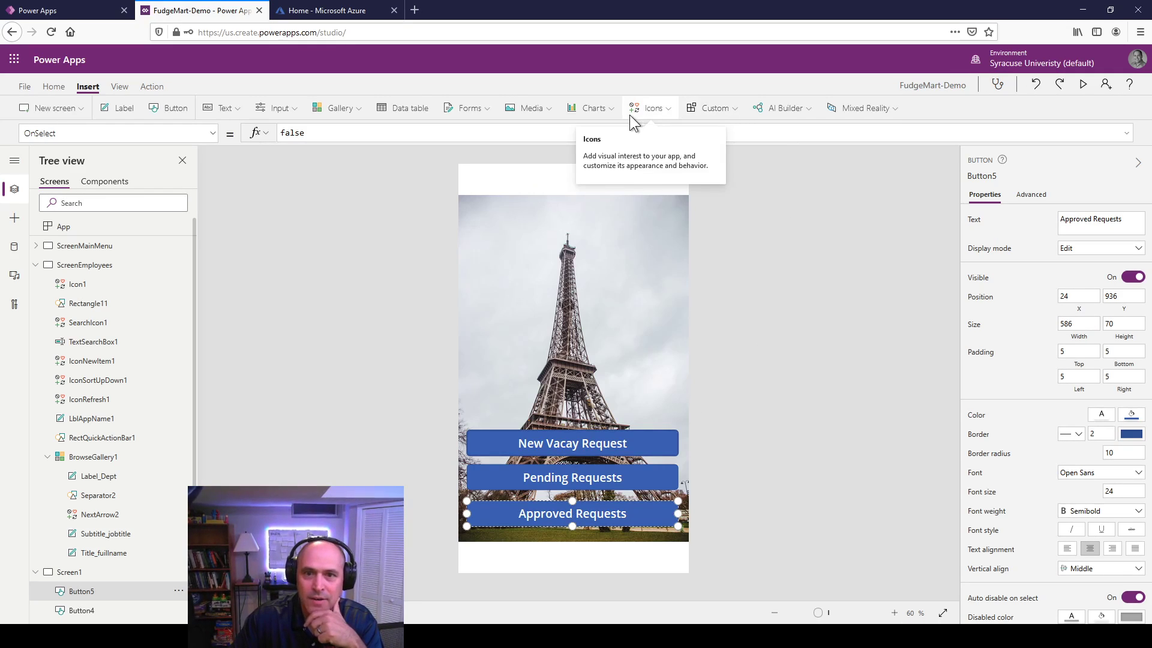
# Step: Insert a rectangle and size it as a 640-wide, 90-high blue header at top-left
pyautogui.click(645, 106)
pyautogui.scroll(-6, 724, 284)
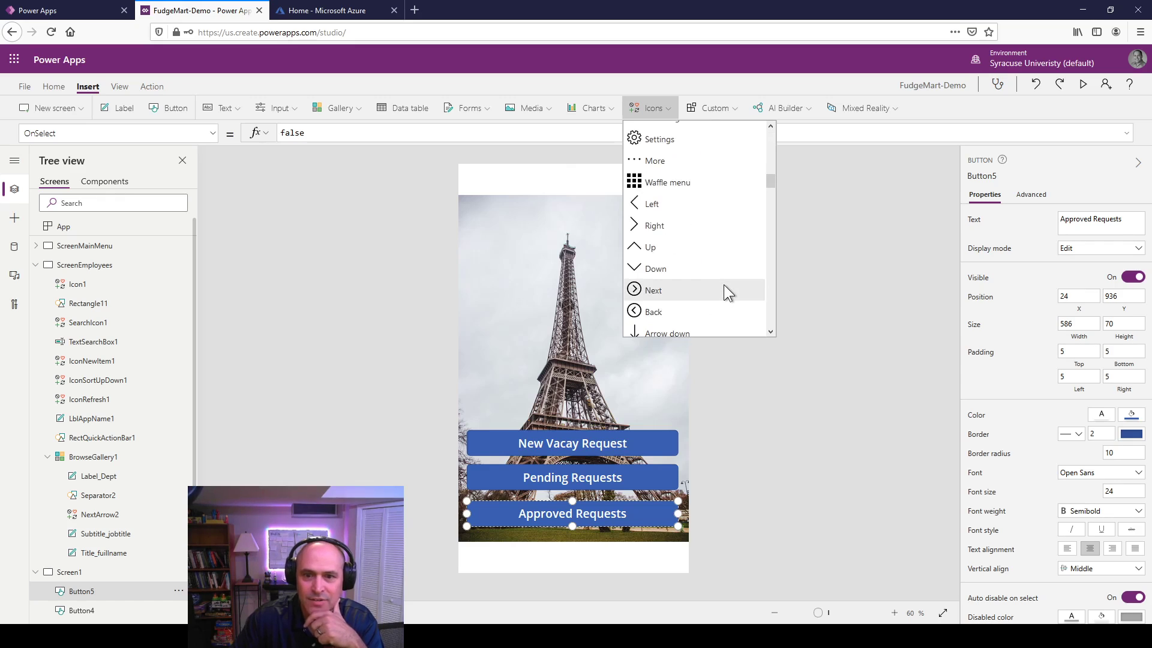
pyautogui.scroll(-10, 724, 285)
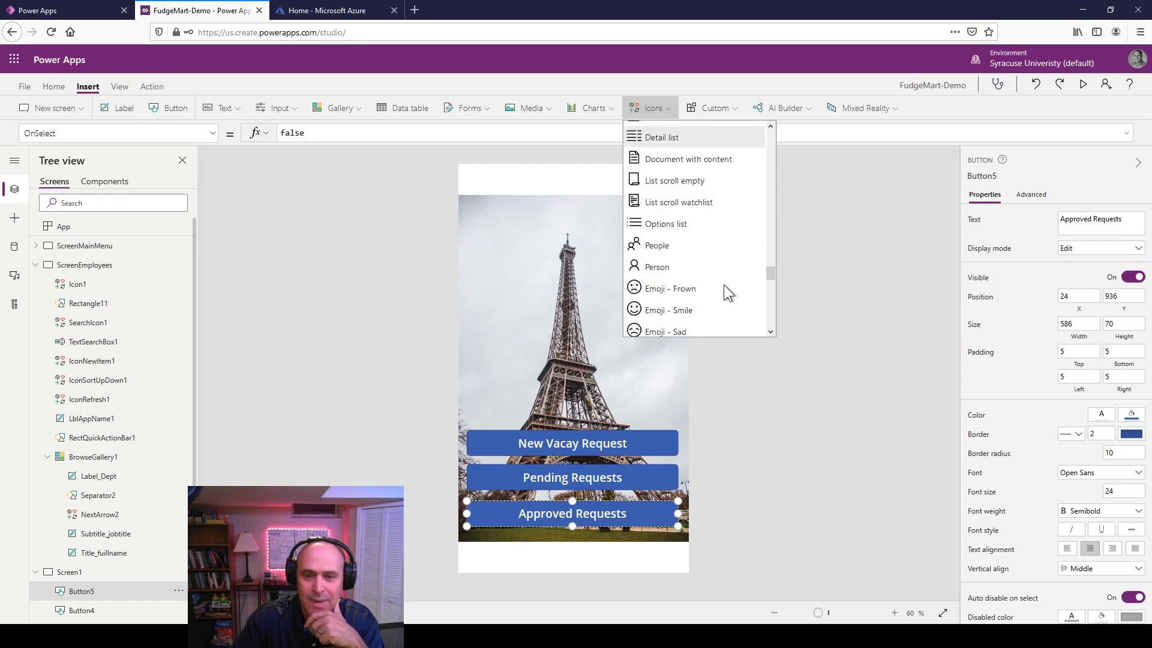
pyautogui.scroll(-8, 724, 284)
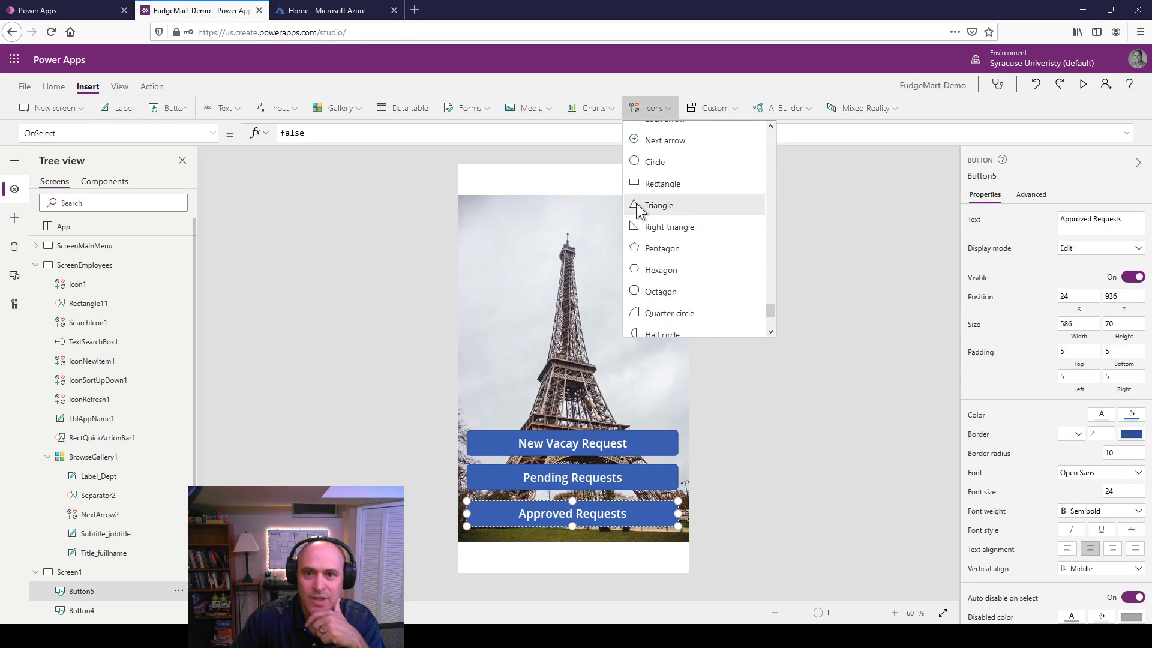
pyautogui.click(653, 186)
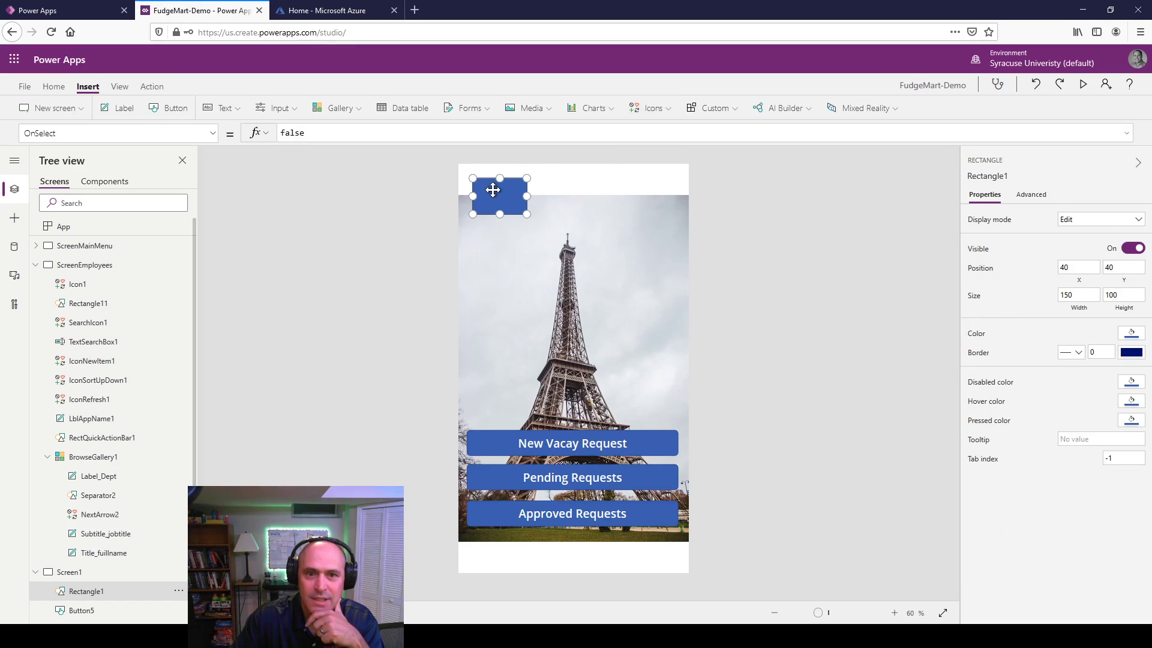
pyautogui.moveTo(493, 189); pyautogui.dragTo(693, 174)
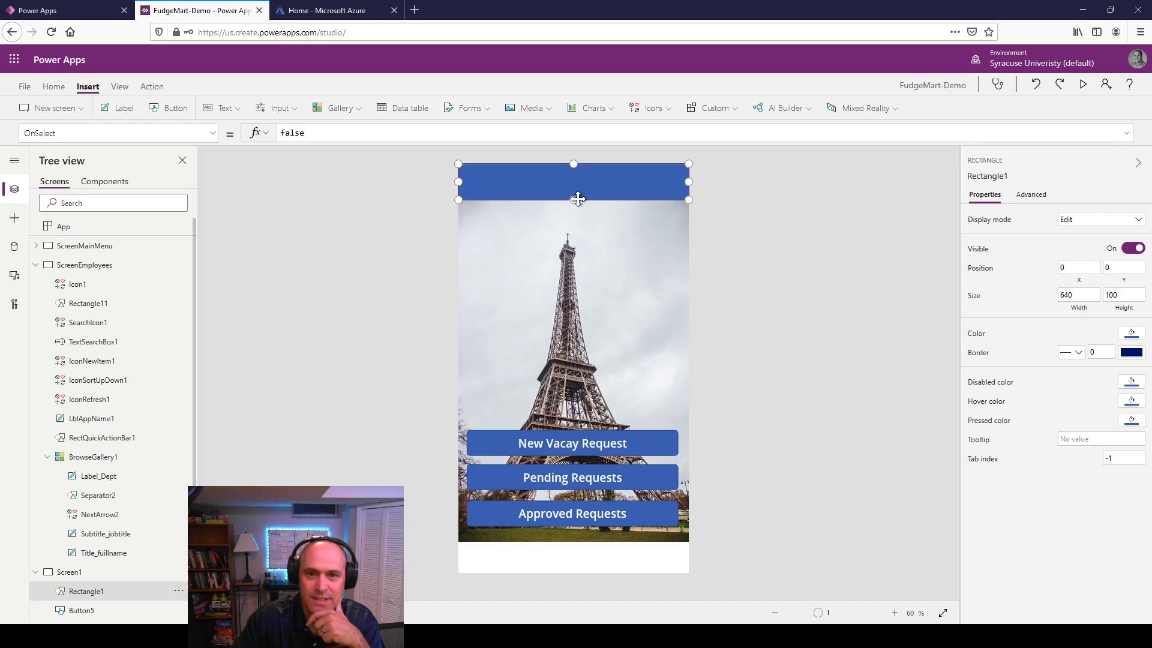
pyautogui.moveTo(571, 199)
pyautogui.mouseDown()
pyautogui.moveTo(566, 184)
pyautogui.moveTo(570, 196)
pyautogui.mouseUp()
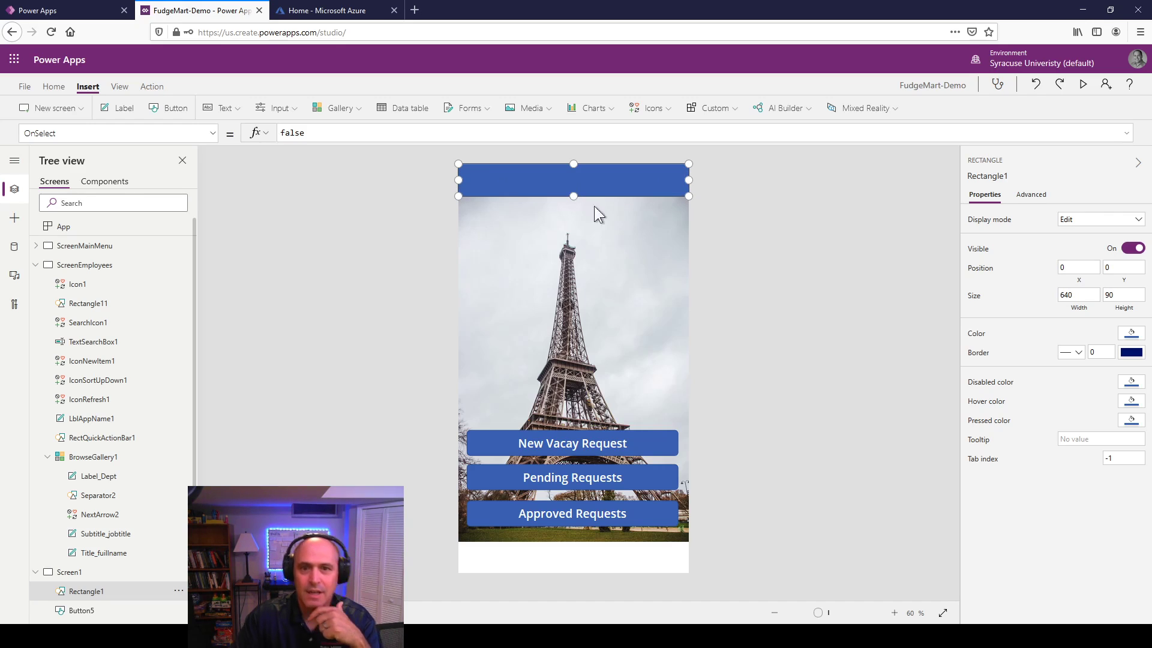
pyautogui.click(617, 358)
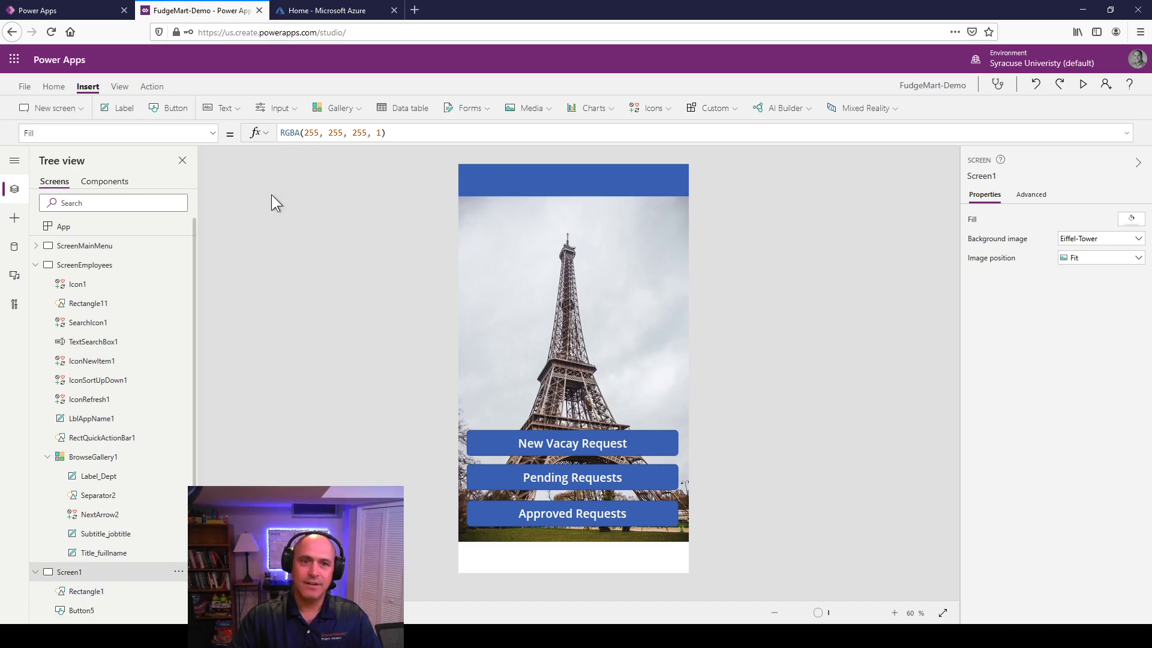
# Step: Add a label with font size 28 and the text 'Vacation Requests'
pyautogui.click(116, 107)
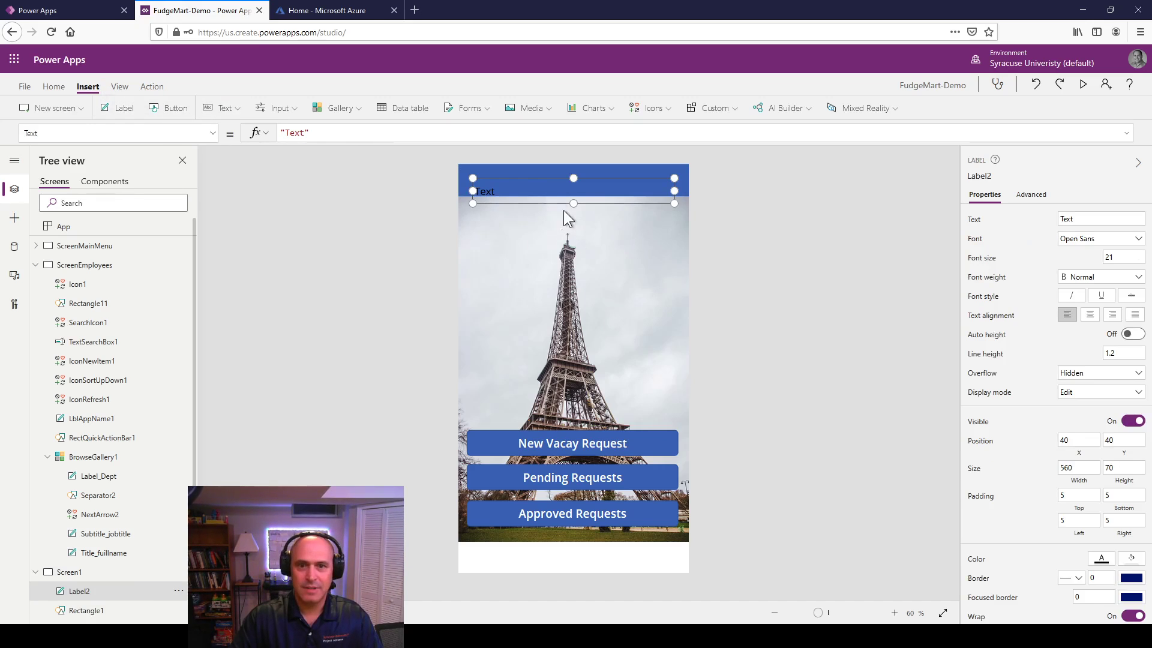
pyautogui.doubleClick(485, 192)
pyautogui.press('Escape')
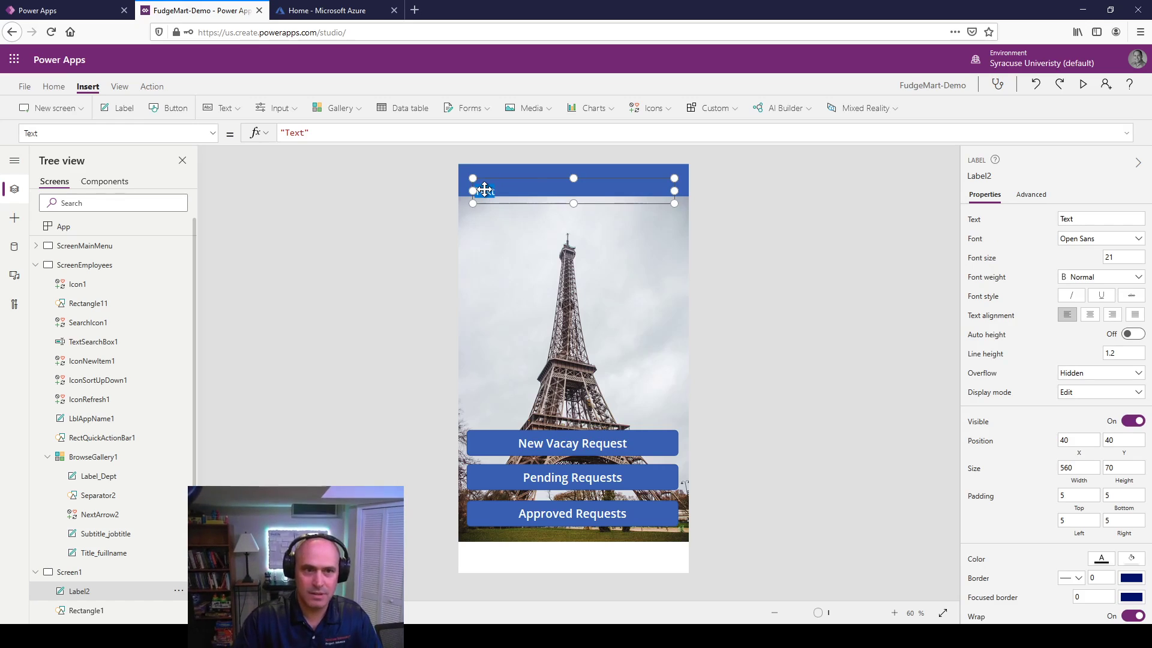
pyautogui.click(1119, 257)
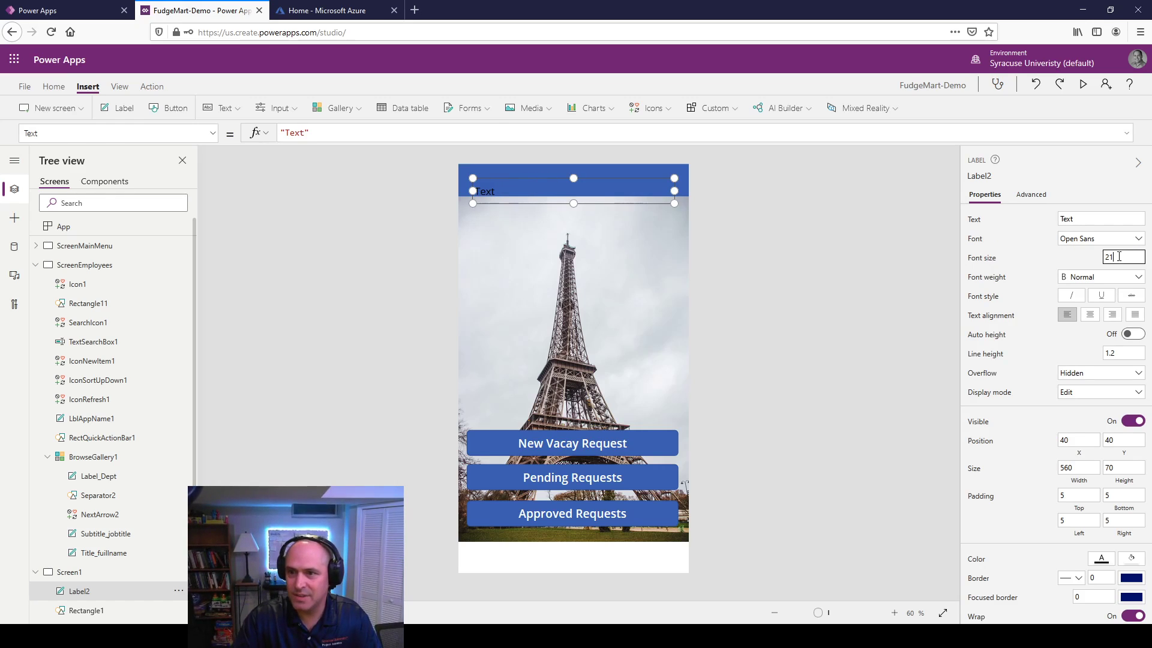
pyautogui.write('28')
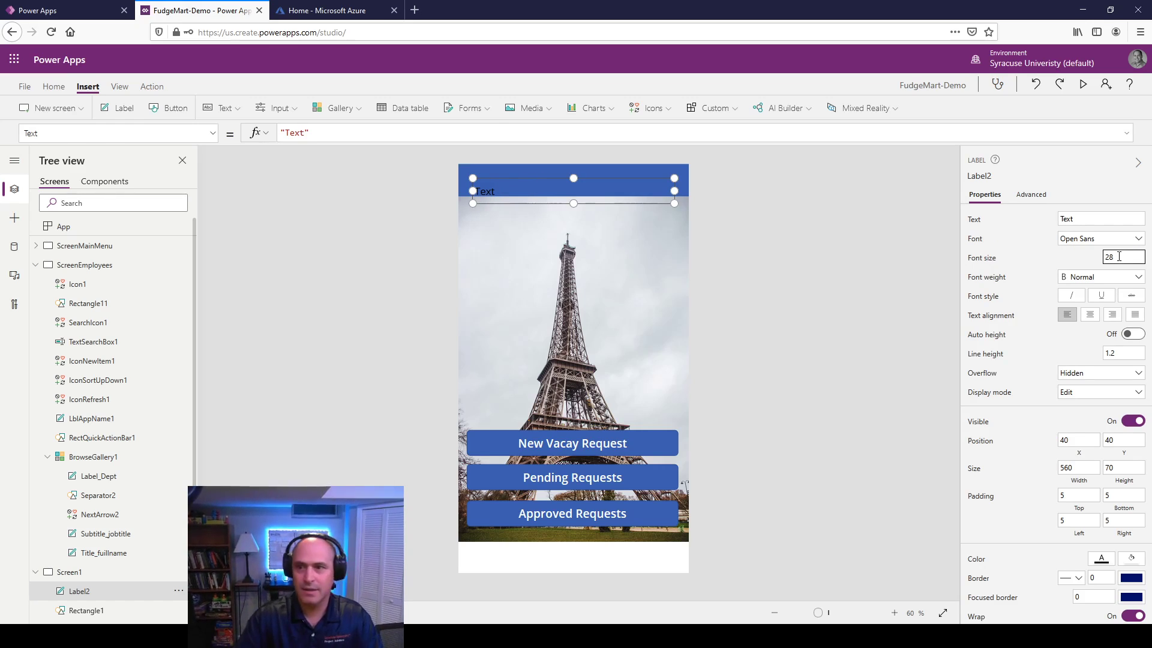
pyautogui.click(1092, 214)
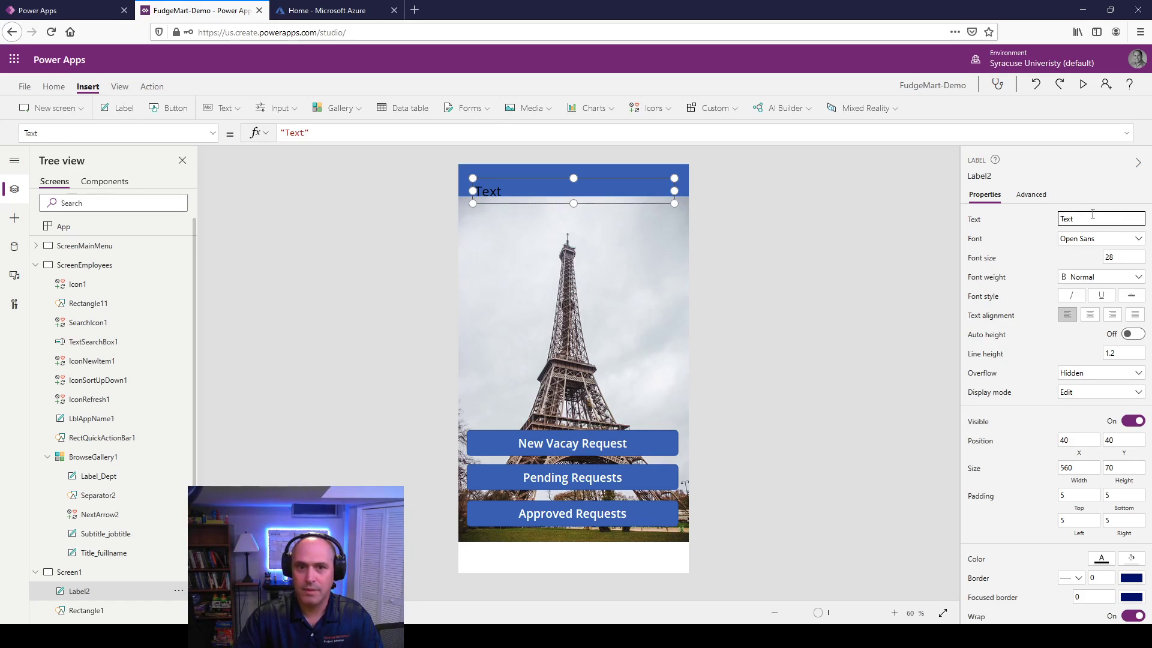
pyautogui.write('V')
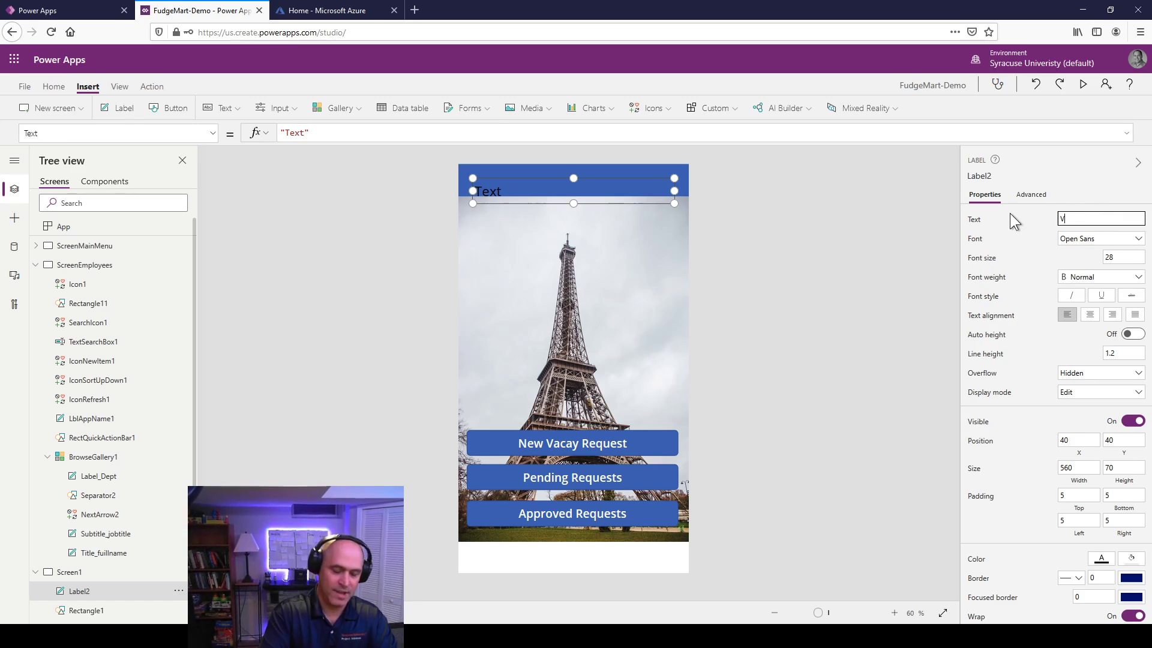
pyautogui.write('acation R')
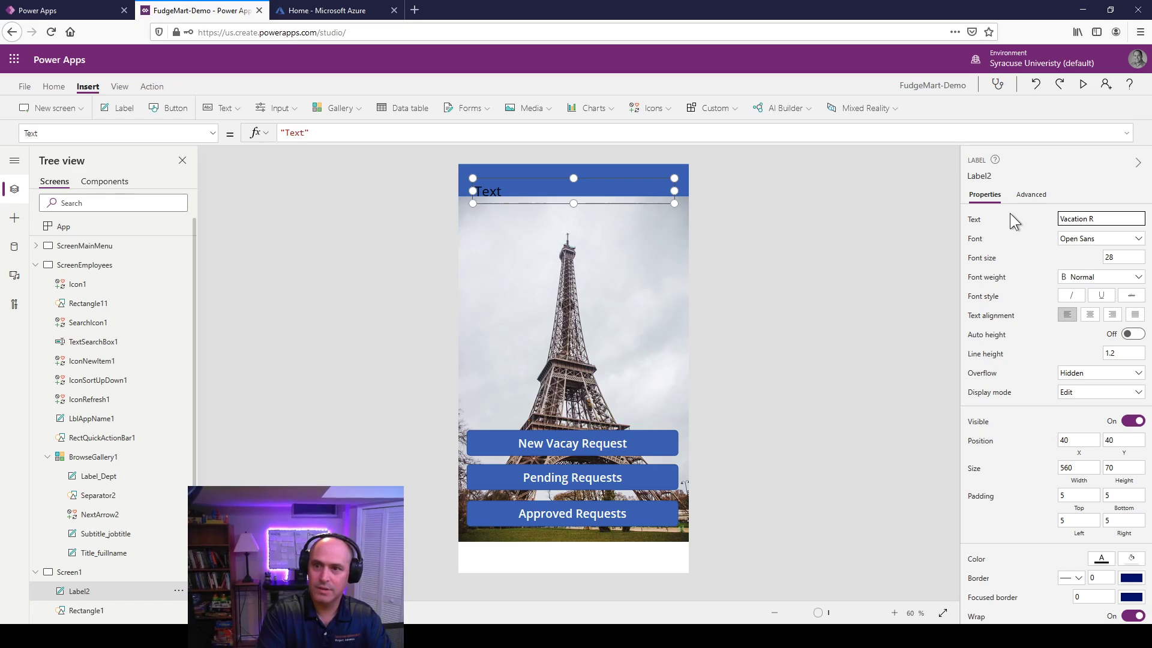
pyautogui.write('equests')
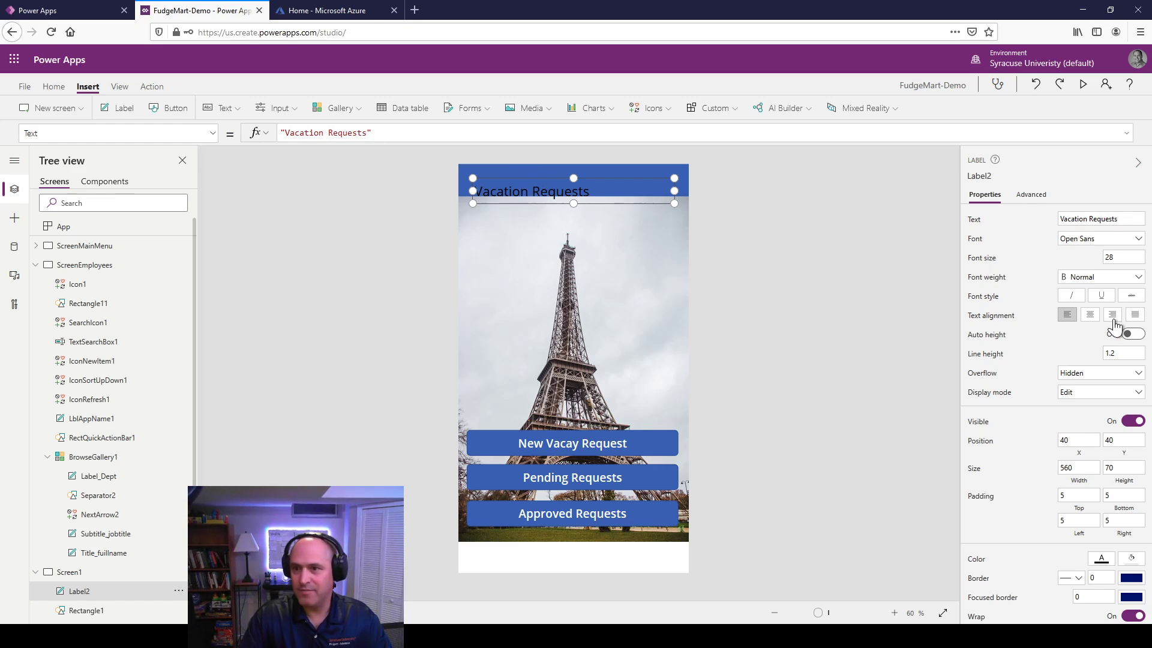
# Step: Centre the title, make it white and bold, and fit it into the blue banner
pyautogui.click(1090, 315)
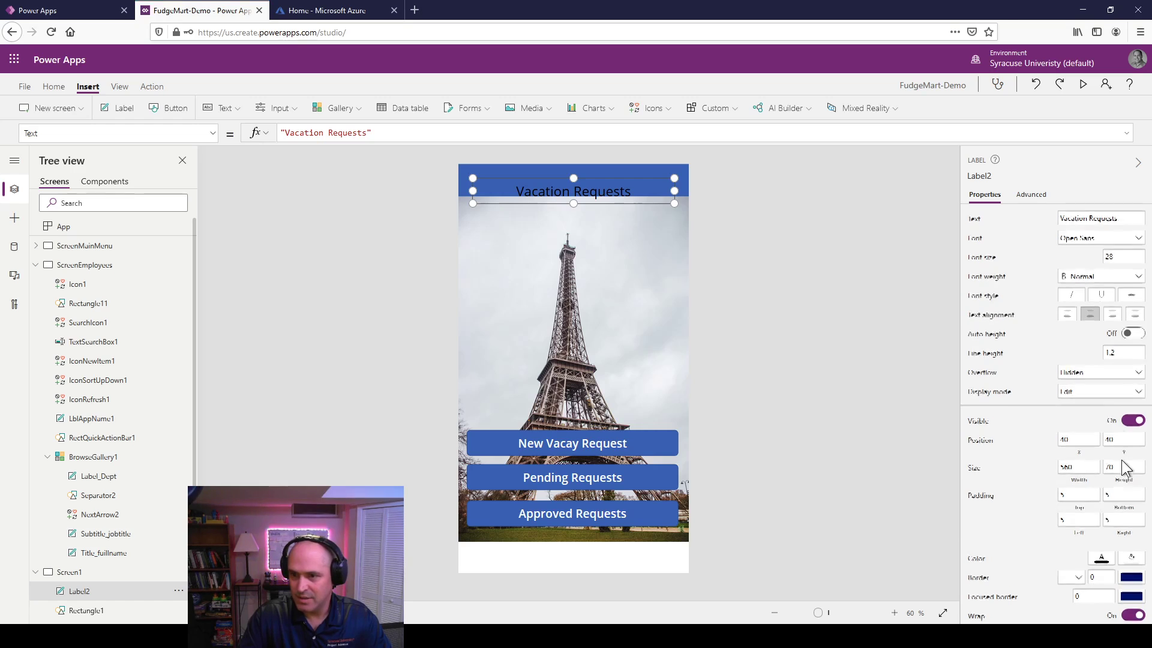
pyautogui.scroll(-2, 1110, 492)
pyautogui.click(1100, 504)
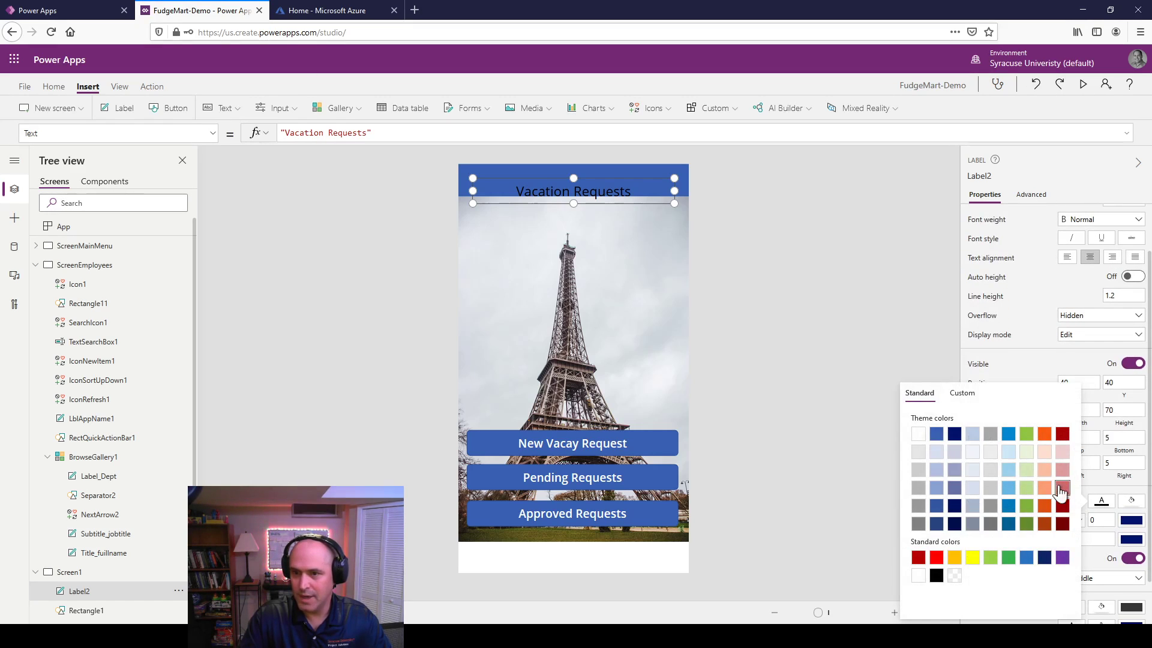
pyautogui.click(918, 433)
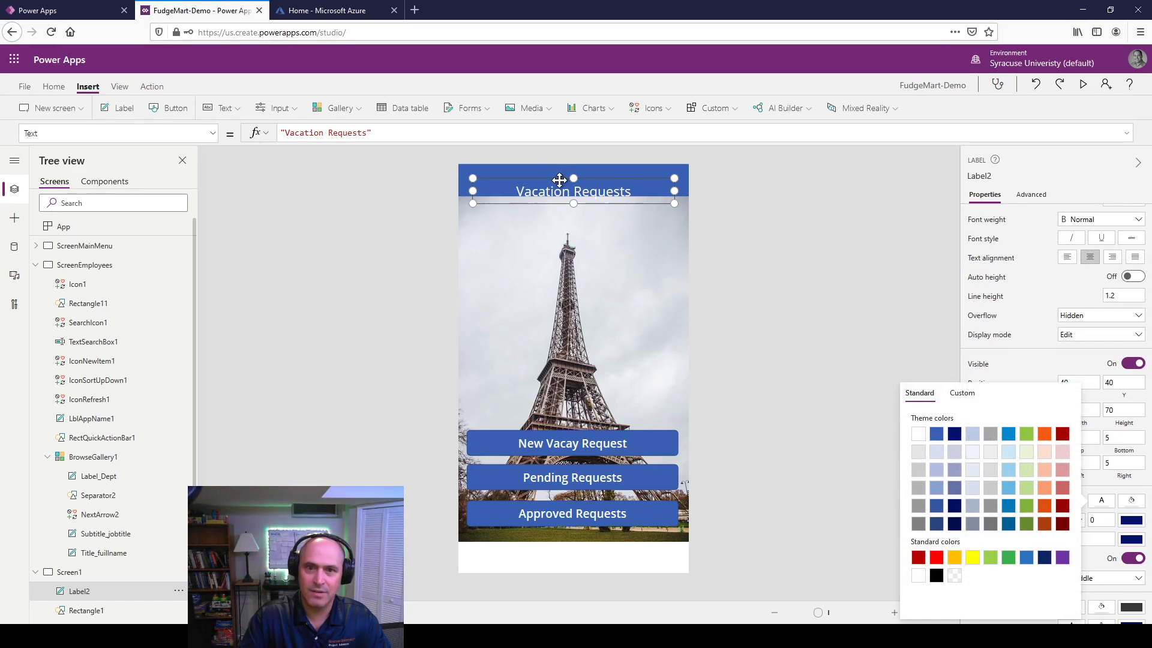
pyautogui.moveTo(559, 180); pyautogui.dragTo(557, 169)
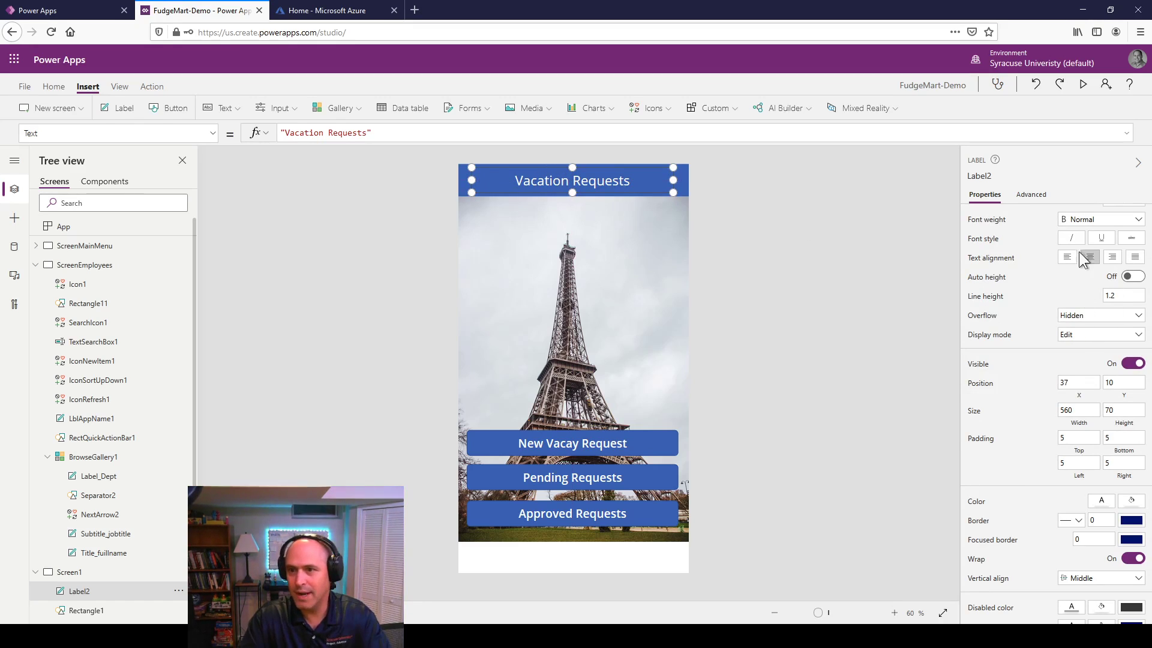
pyautogui.click(1101, 221)
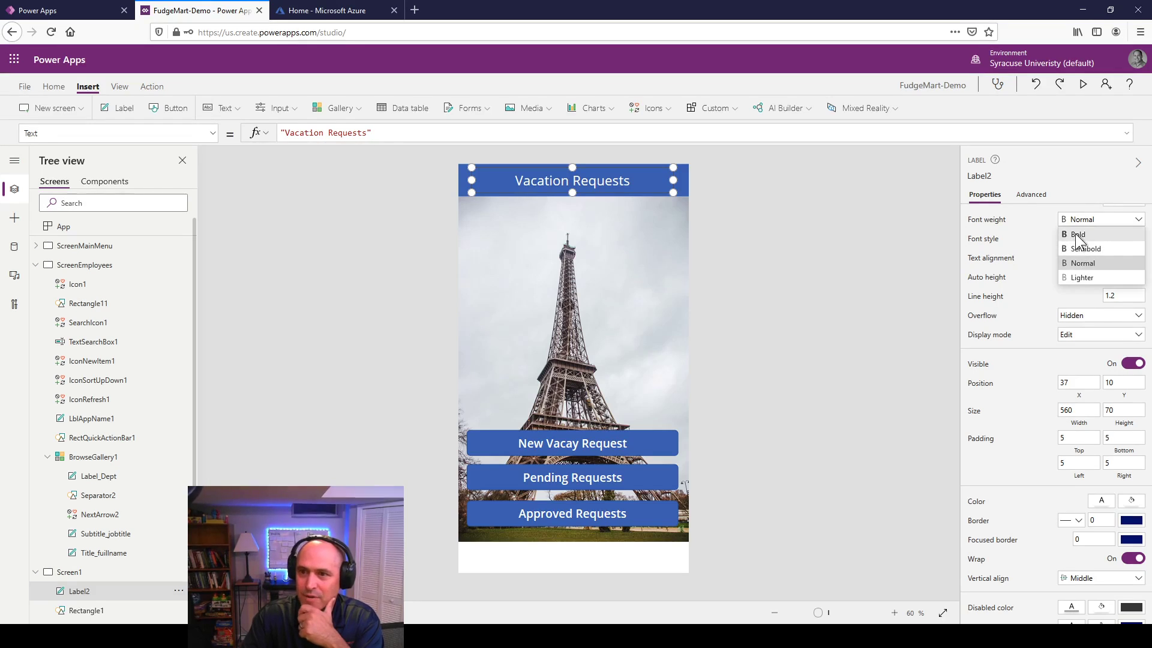
pyautogui.click(1075, 233)
pyautogui.click(728, 258)
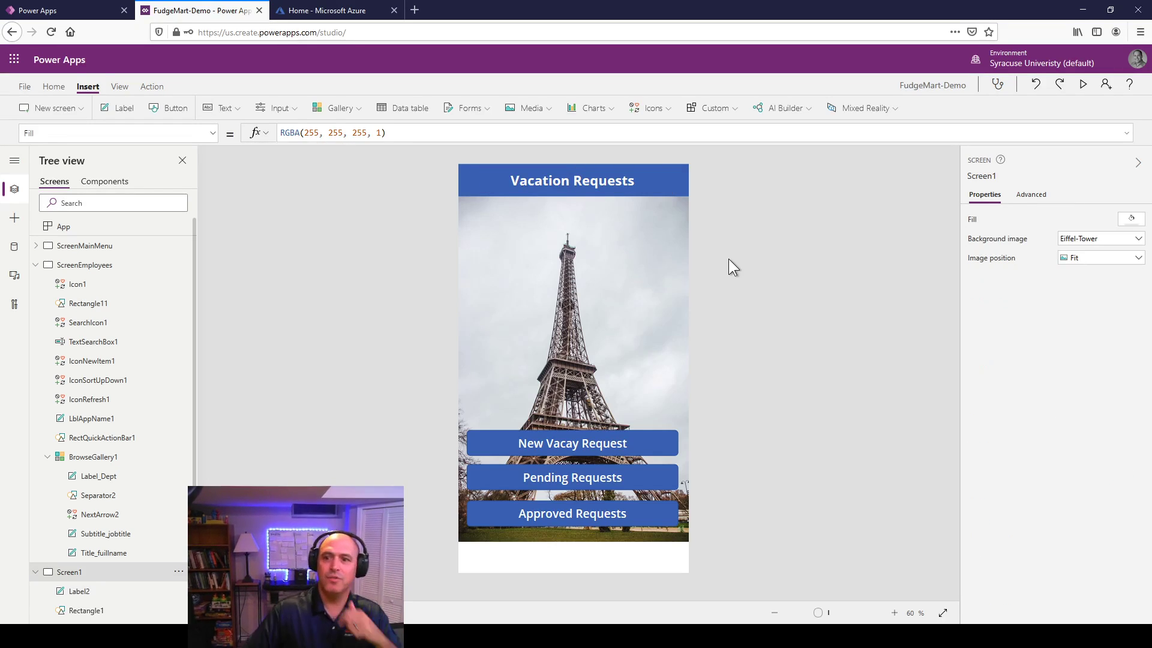
pyautogui.click(580, 182)
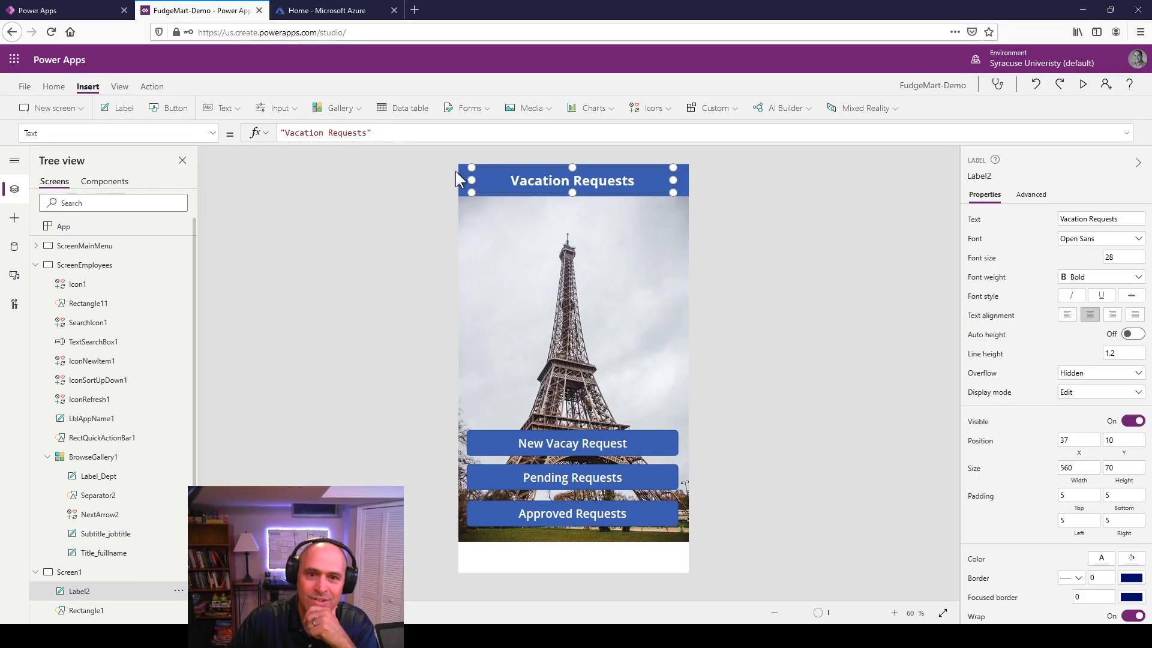
pyautogui.moveTo(472, 180); pyautogui.dragTo(544, 180)
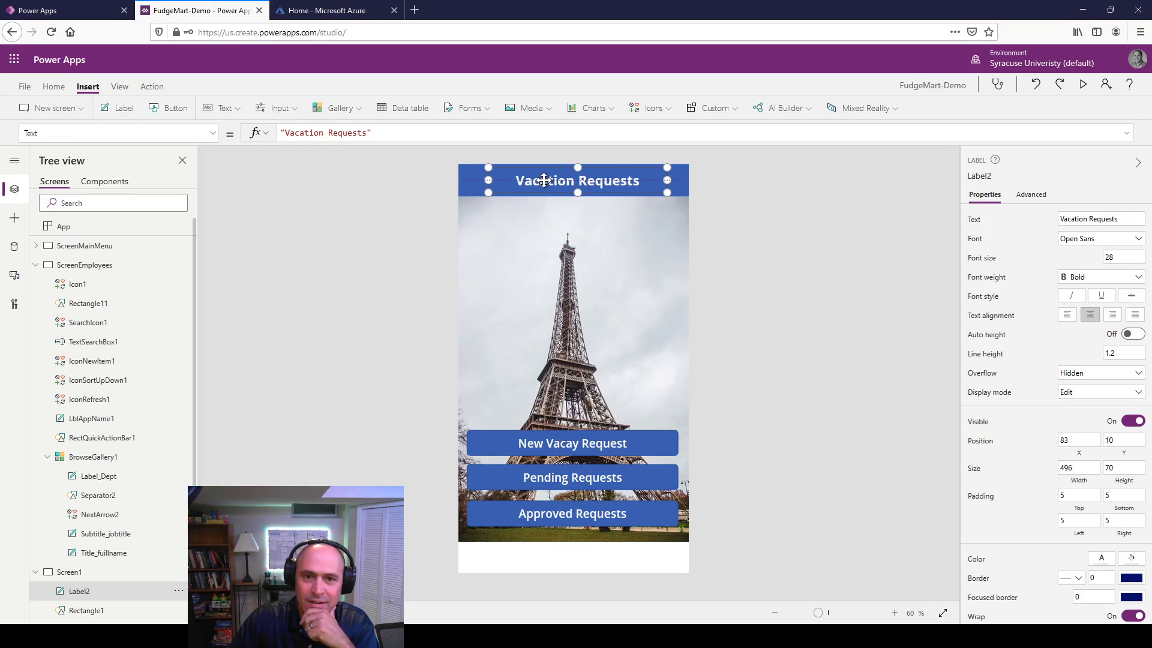
# Step: Insert a Back arrow icon at the banner's left and colour it white
pyautogui.click(657, 110)
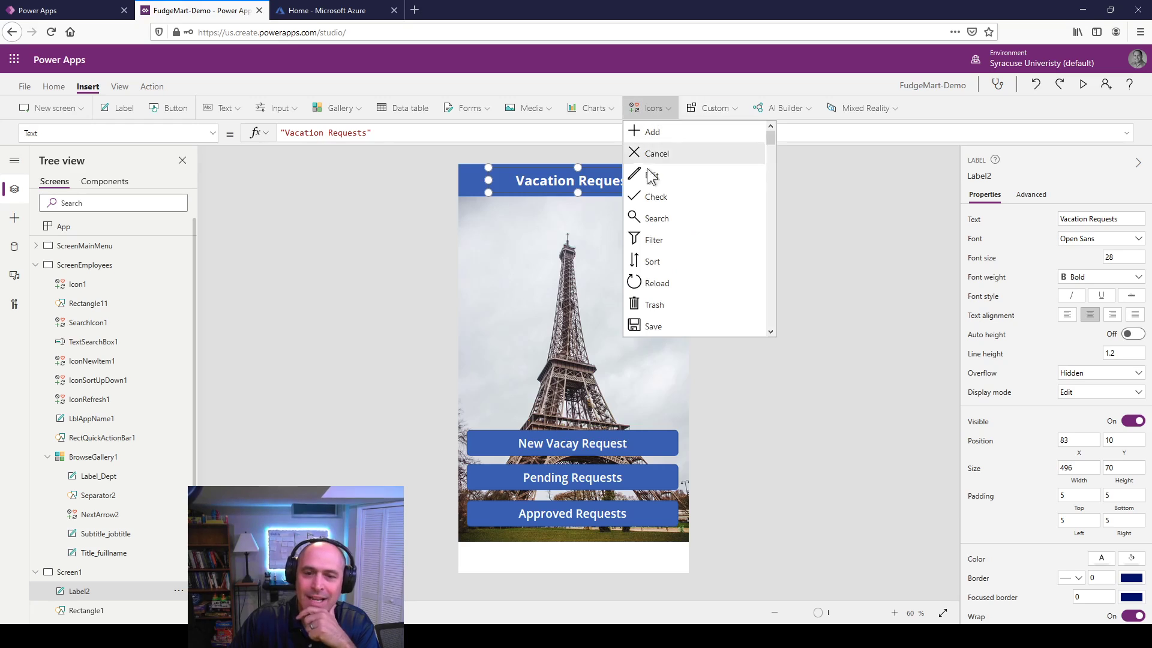
pyautogui.scroll(-10, 674, 286)
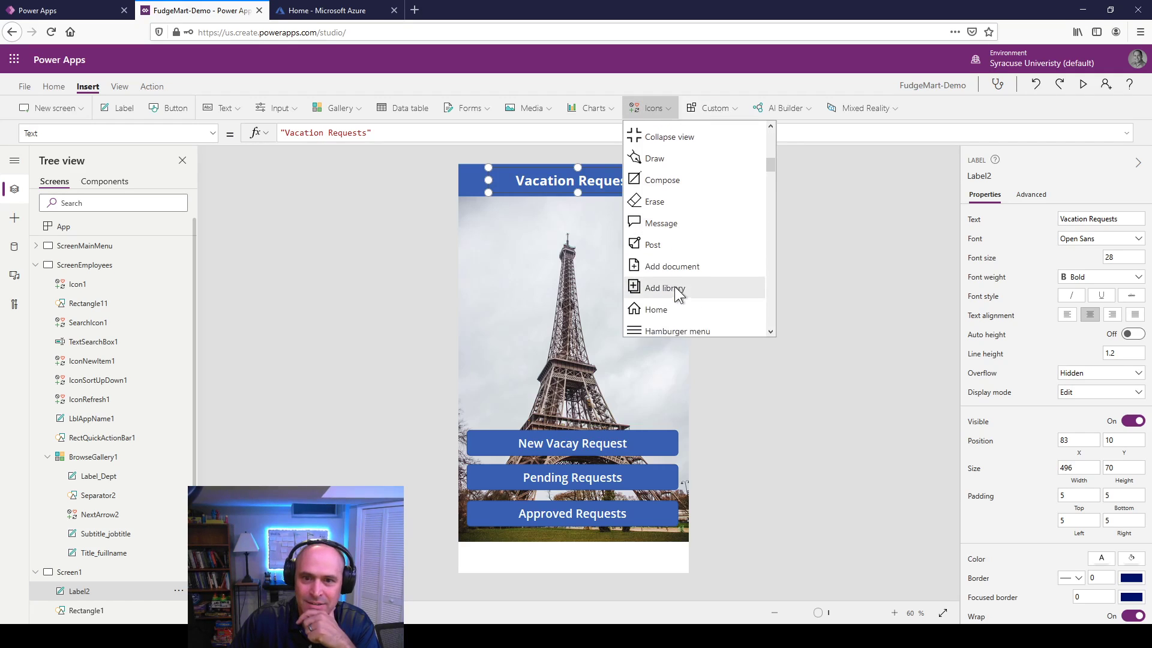
pyautogui.scroll(-6, 674, 286)
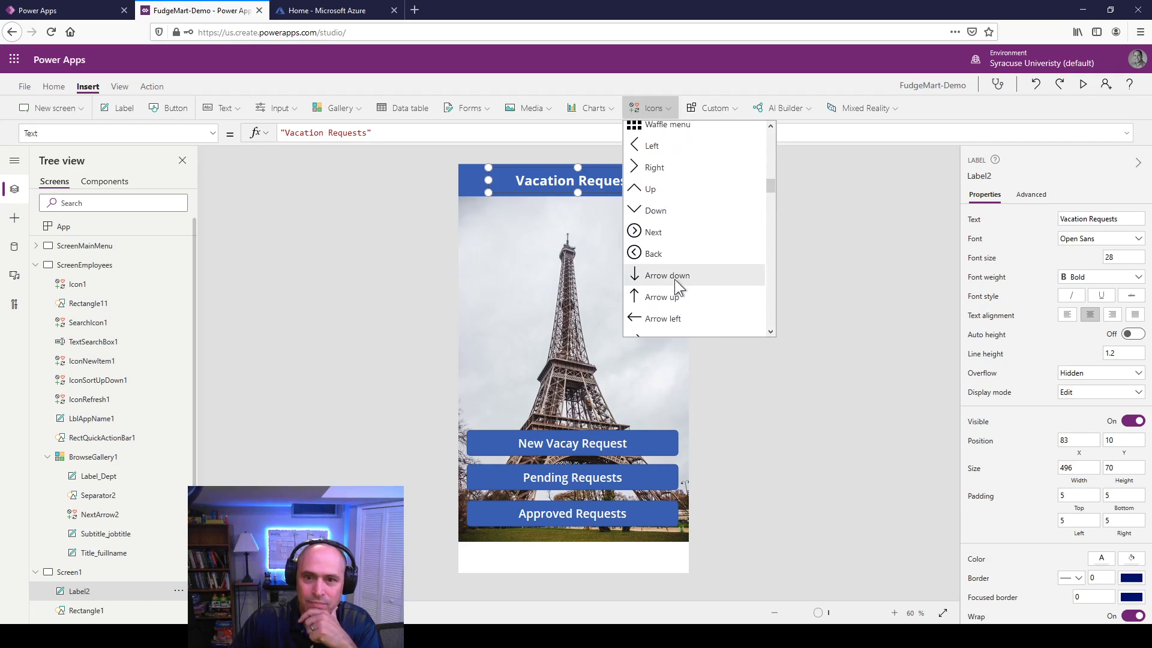
pyautogui.click(654, 241)
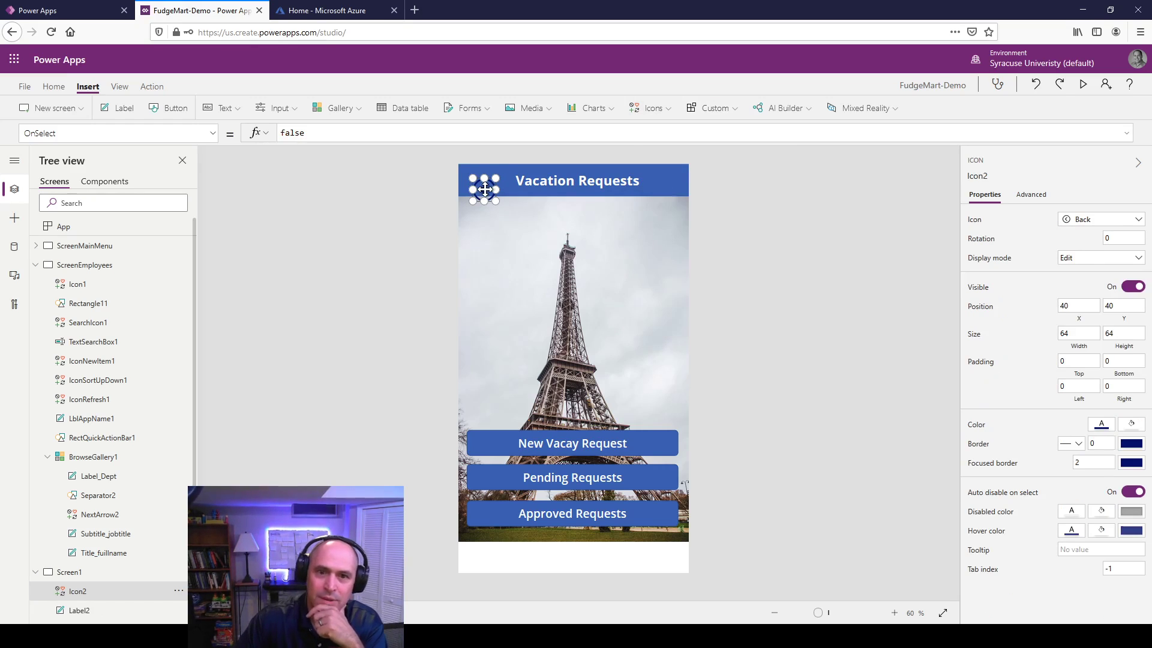
pyautogui.moveTo(484, 189); pyautogui.dragTo(477, 180)
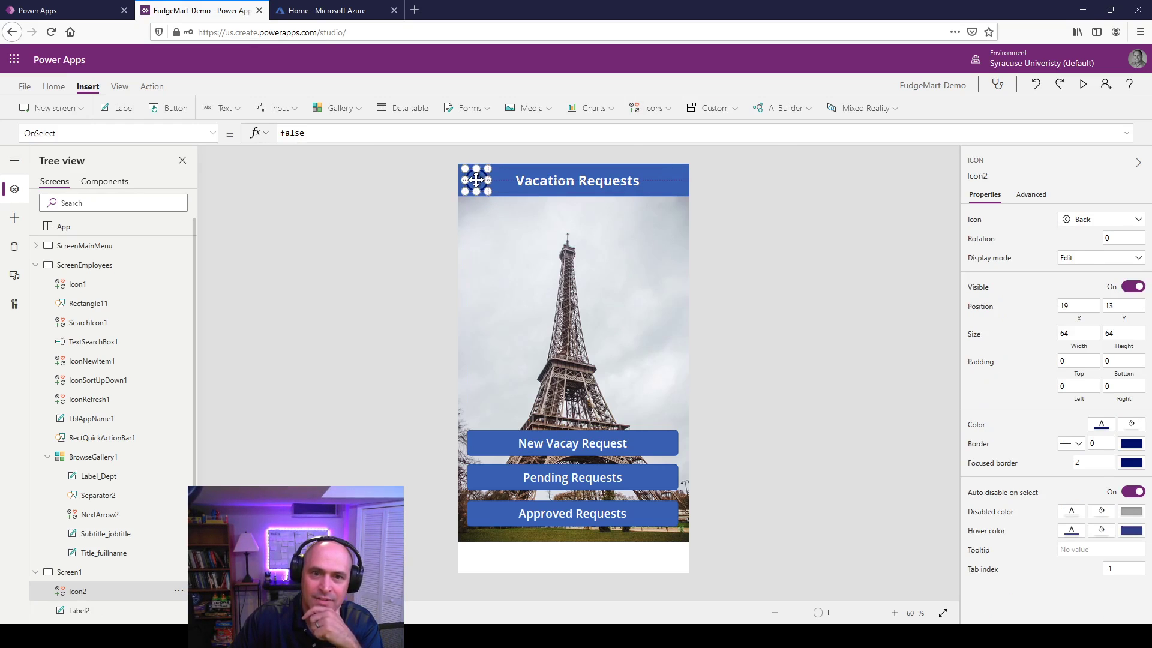
pyautogui.click(1103, 426)
pyautogui.click(917, 357)
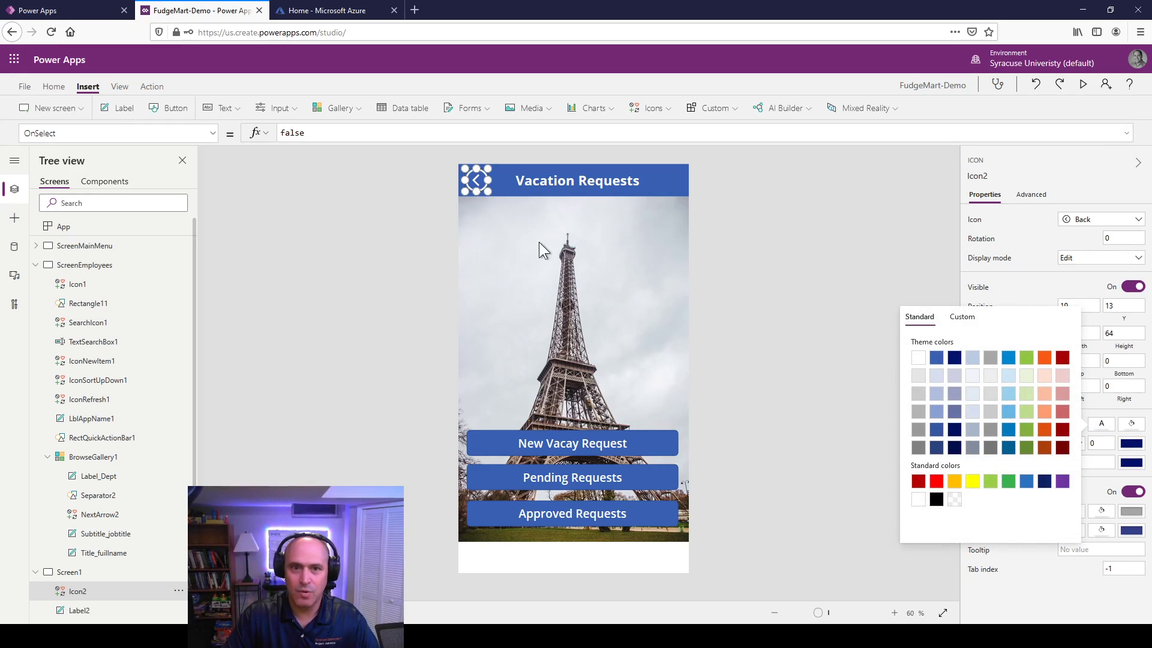
pyautogui.click(535, 243)
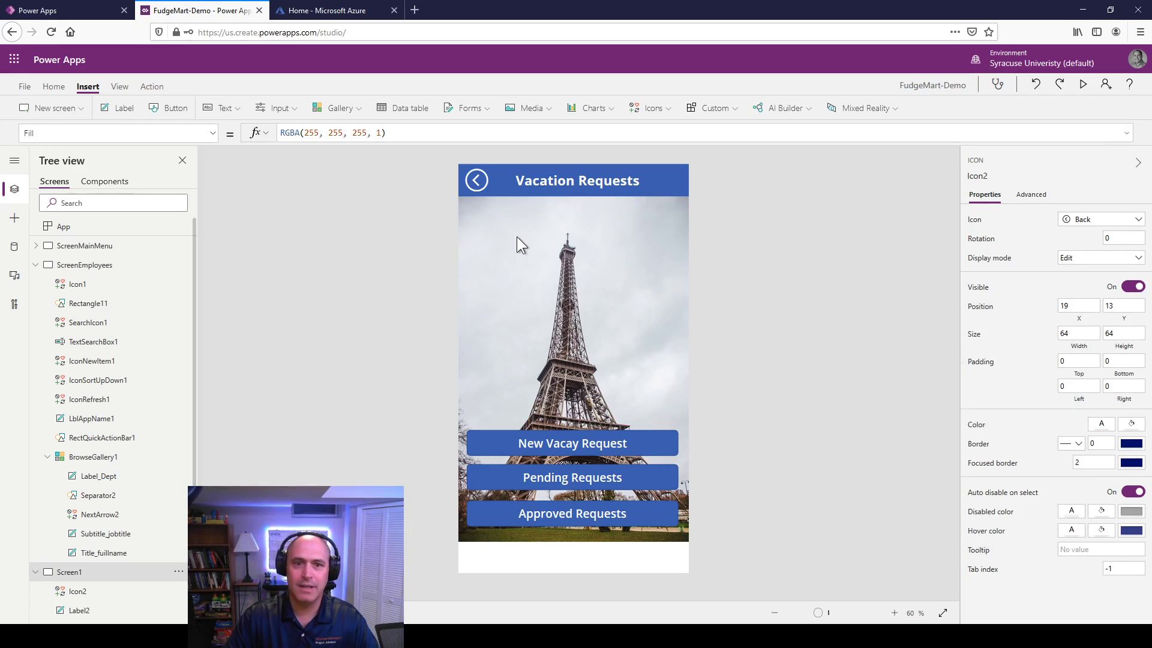
# Step: Set the back arrow's OnSelect formula to Back()
pyautogui.click(475, 180)
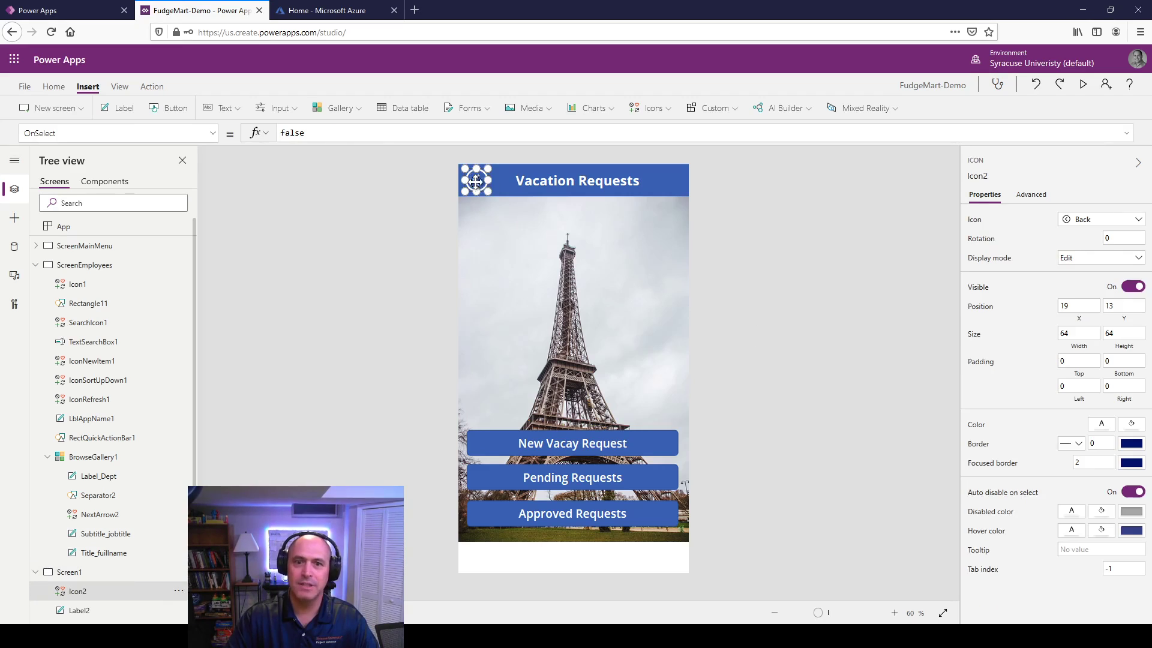
pyautogui.click(1031, 196)
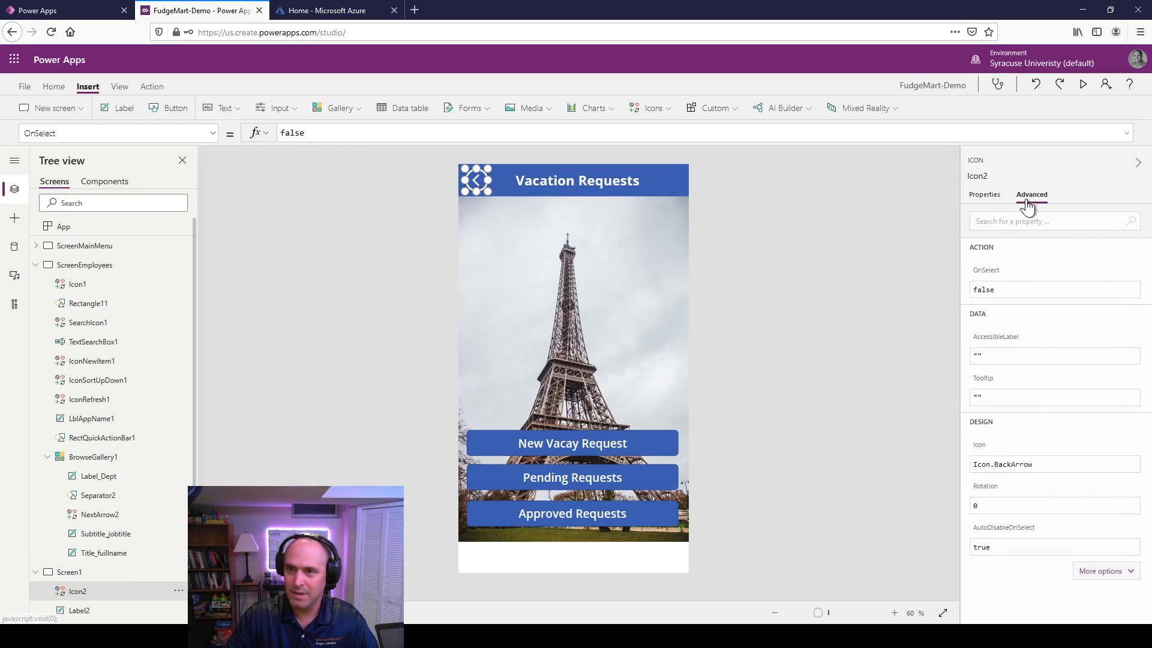
pyautogui.click(988, 270)
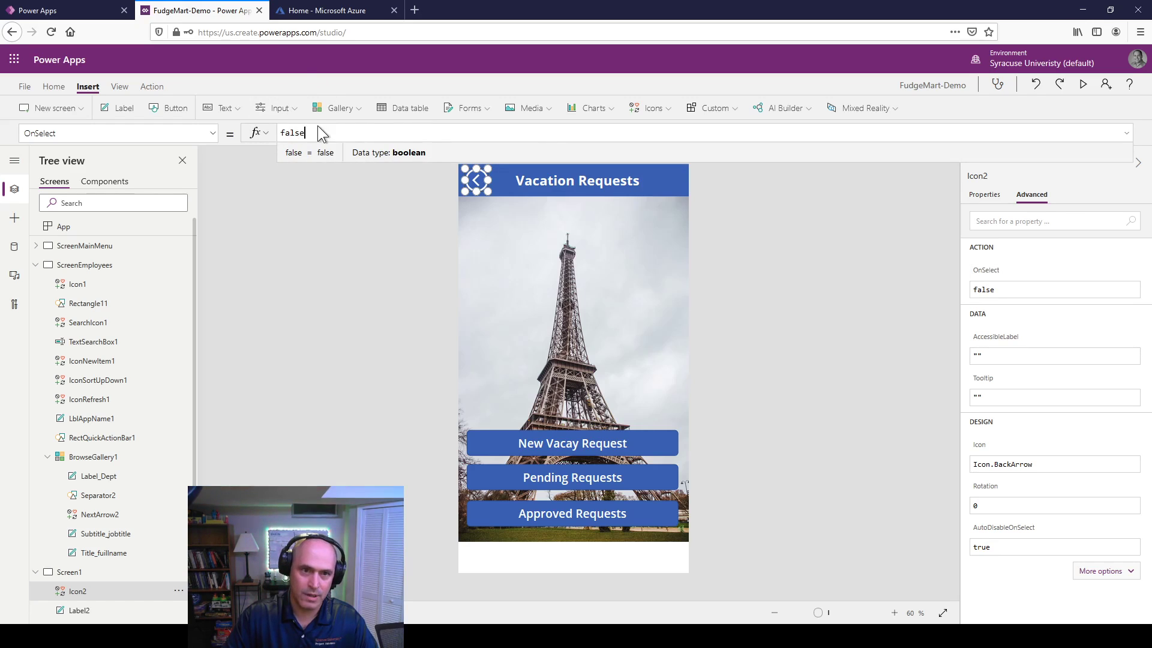
pyautogui.moveTo(317, 125); pyautogui.dragTo(254, 113)
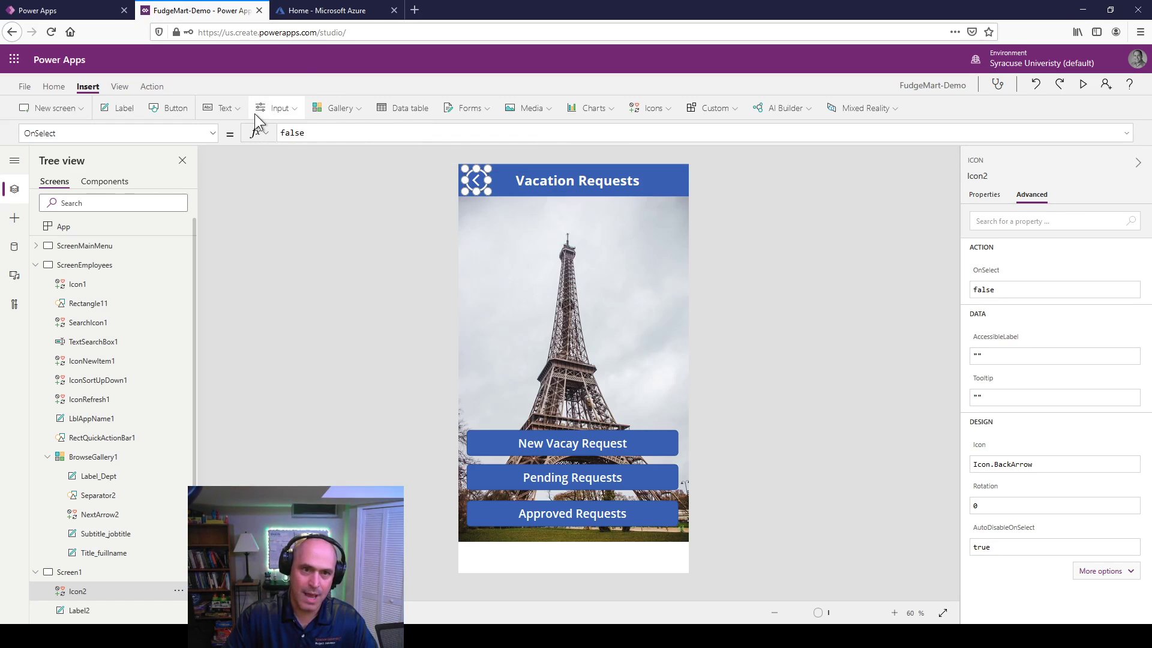
pyautogui.click(353, 127)
pyautogui.write('Back()')
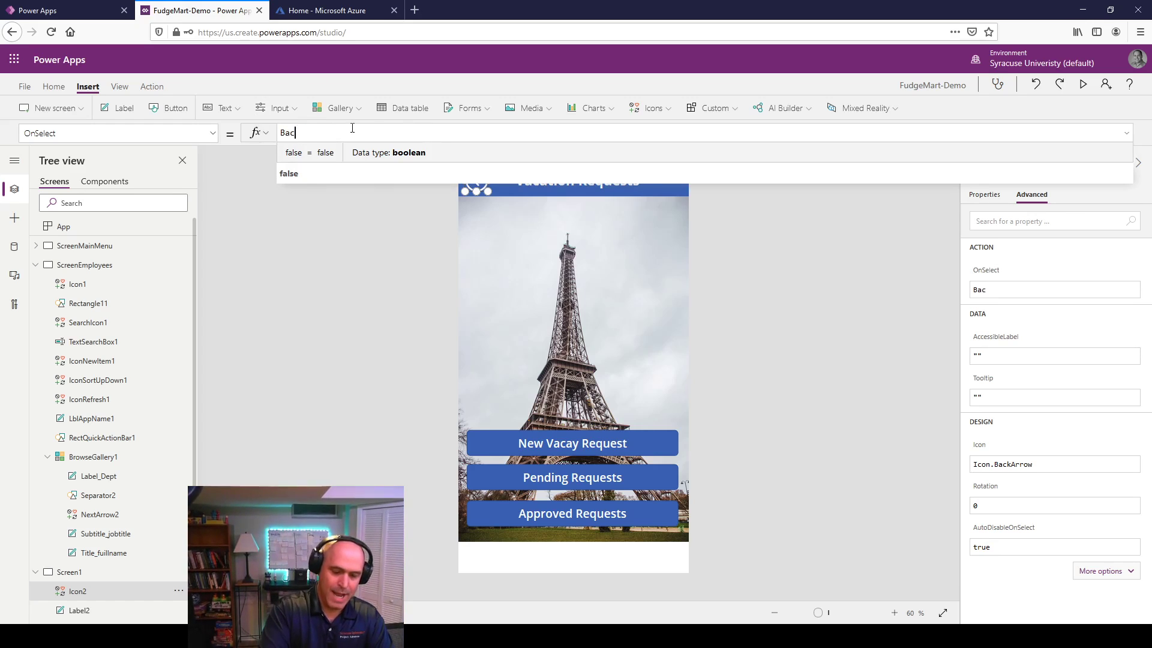
pyautogui.click(360, 264)
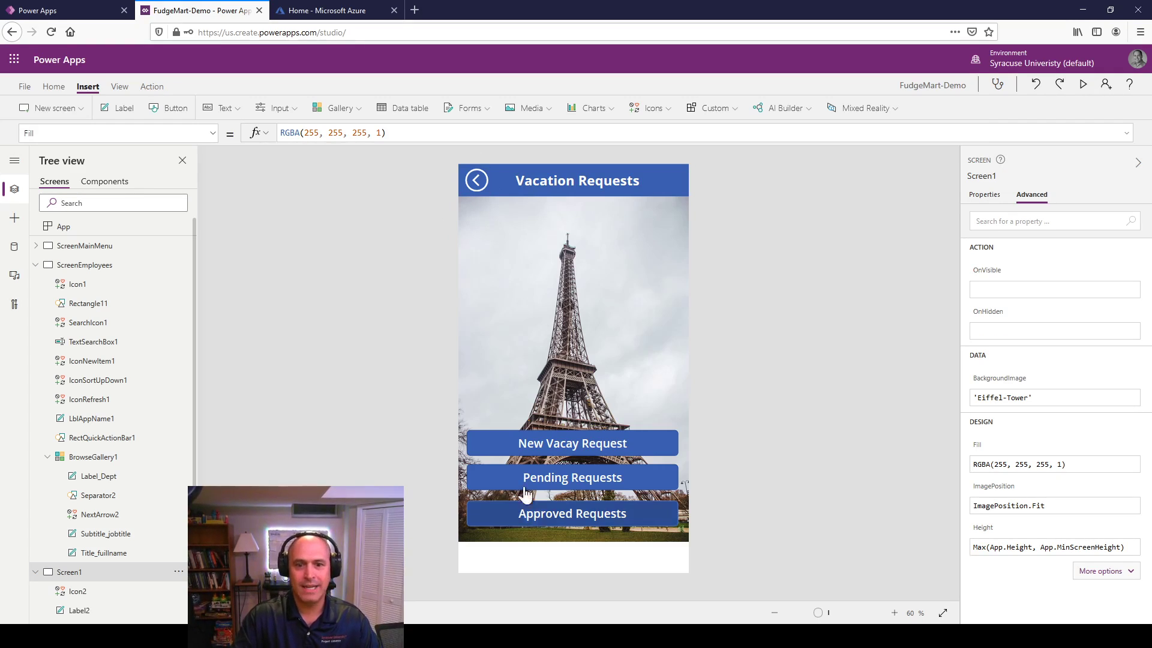
pyautogui.press('alt')
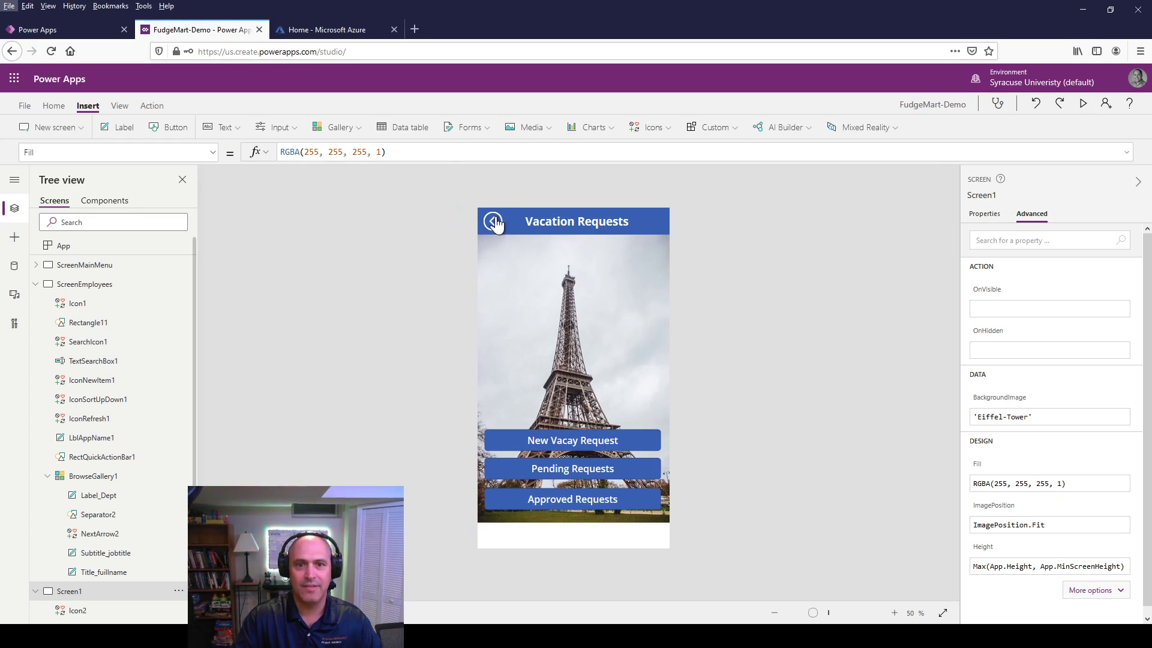
pyautogui.press('alt')
pyautogui.keyDown('alt'); pyautogui.click(474, 183); pyautogui.keyUp('alt')
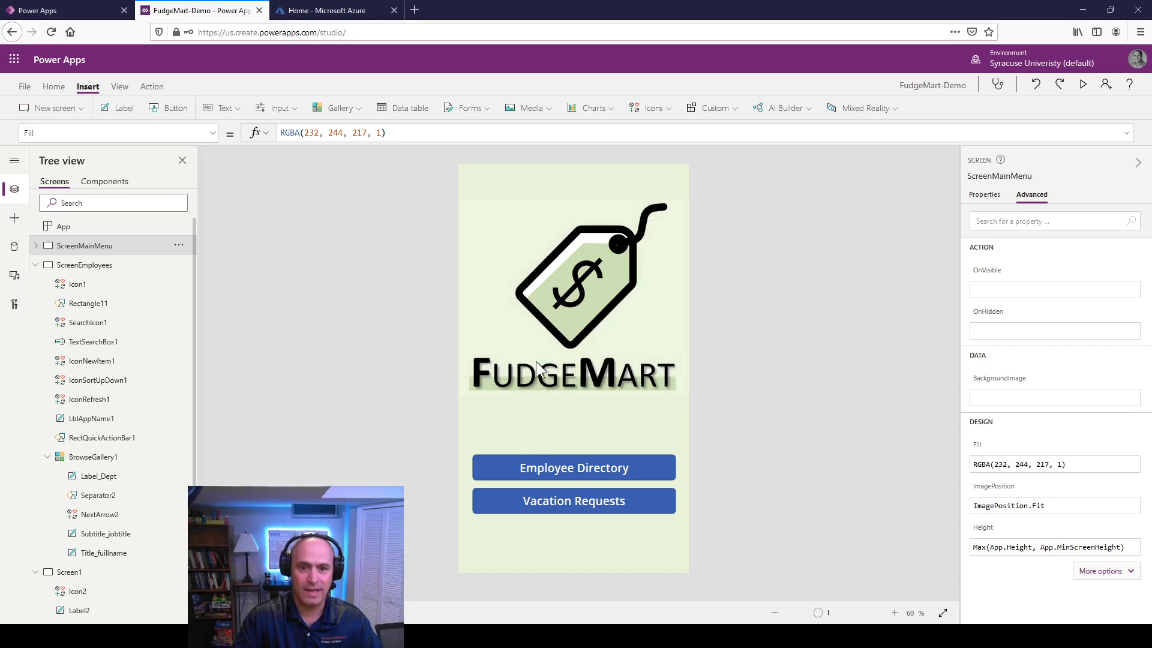
pyautogui.keyDown('alt'); pyautogui.click(560, 510); pyautogui.keyUp('alt')
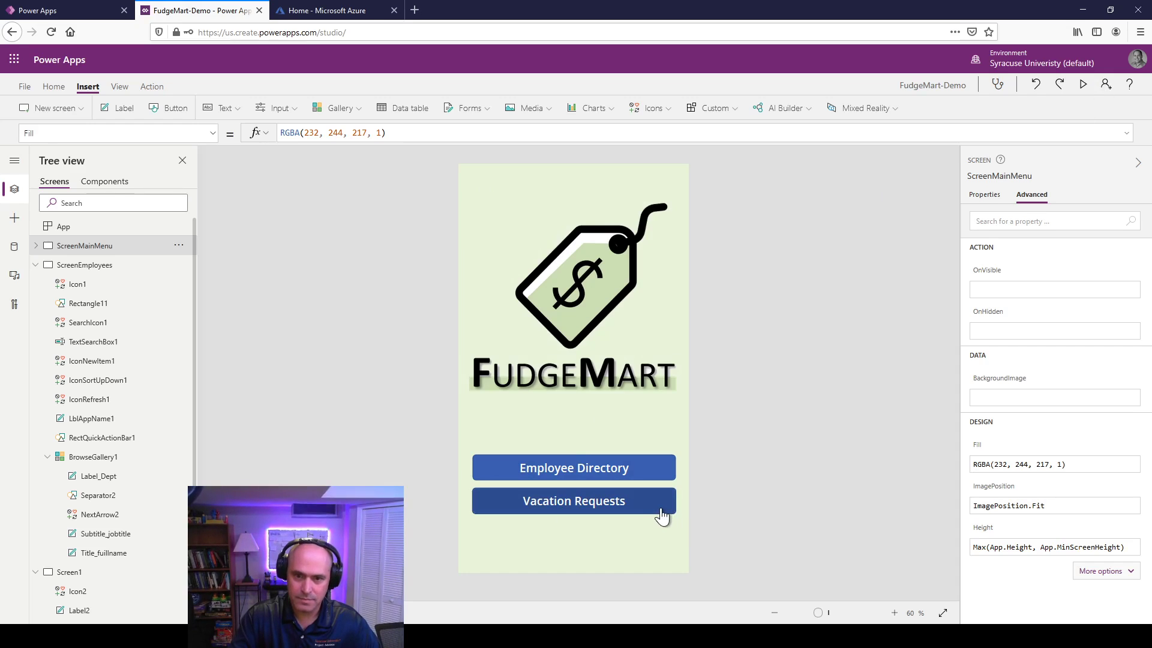
pyautogui.press('alt')
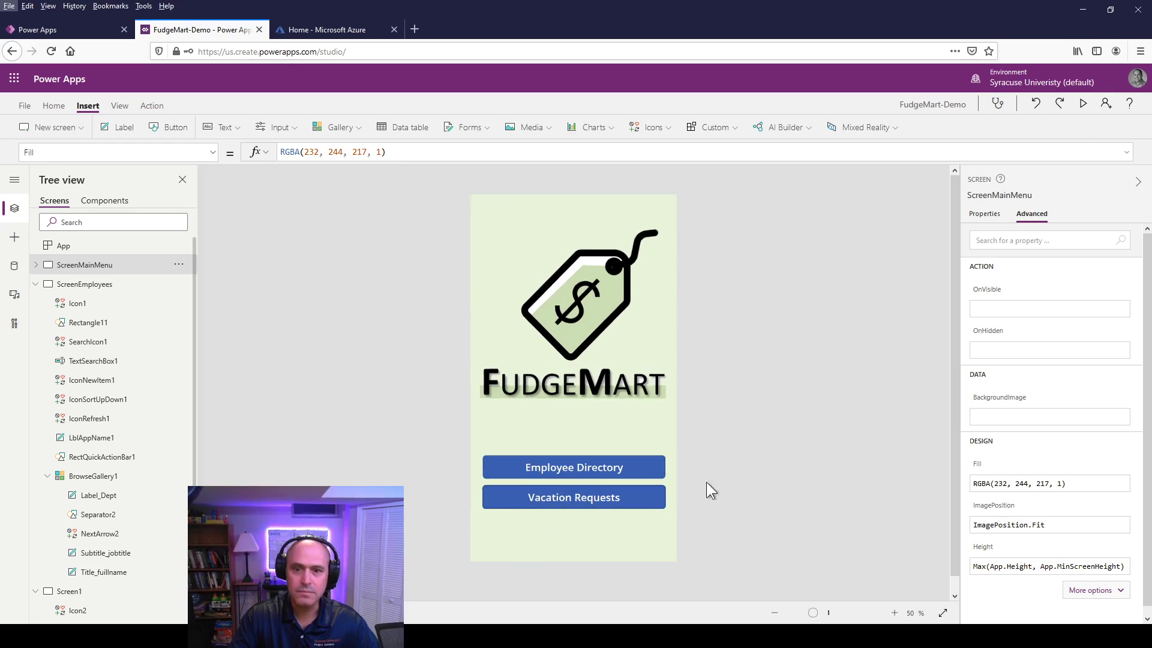
pyautogui.press('alt')
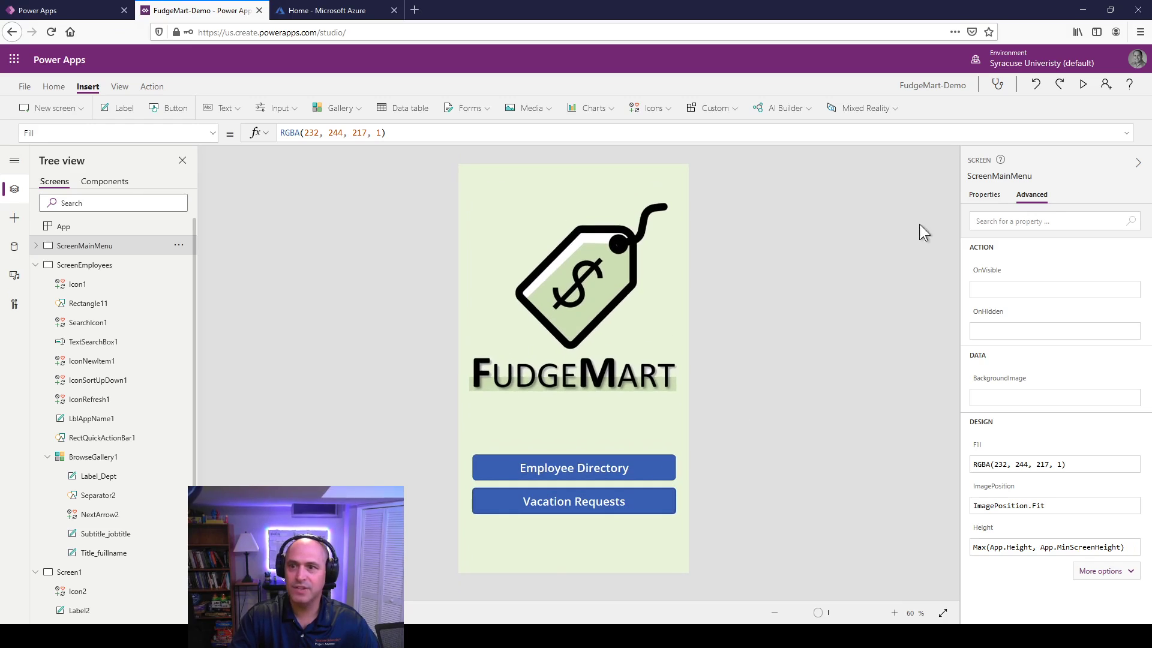
pyautogui.click(1084, 86)
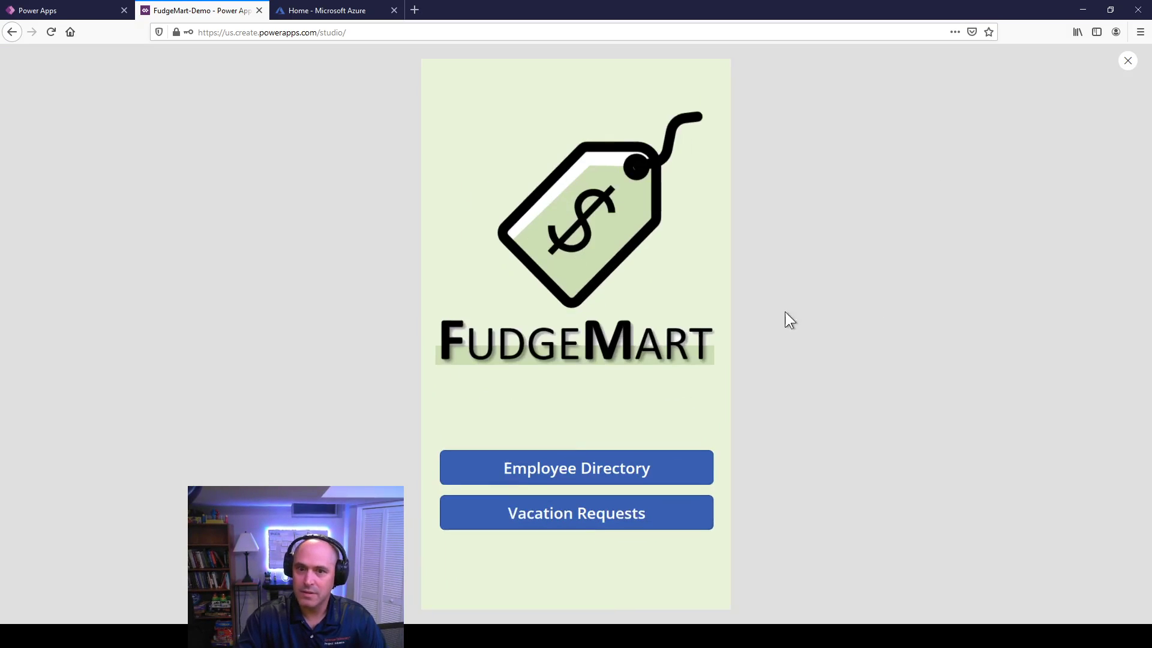
pyautogui.click(1128, 61)
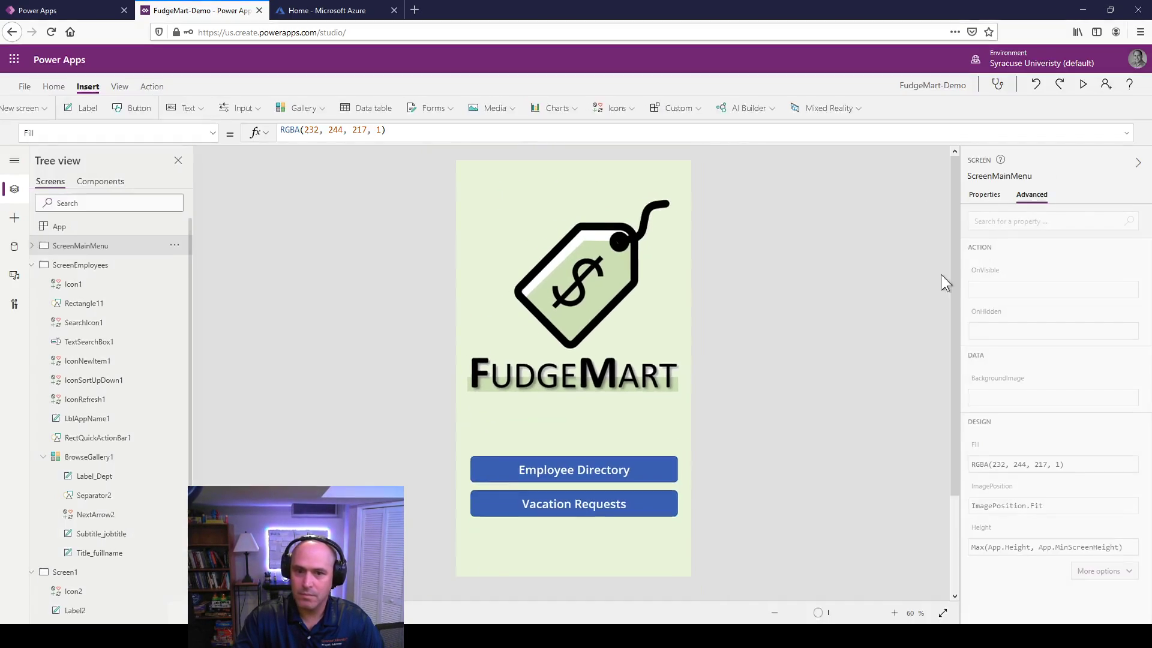
# Step: Change the Vacation Requests button's OnSelect from false to Navigate(Screen1)
pyautogui.click(622, 510)
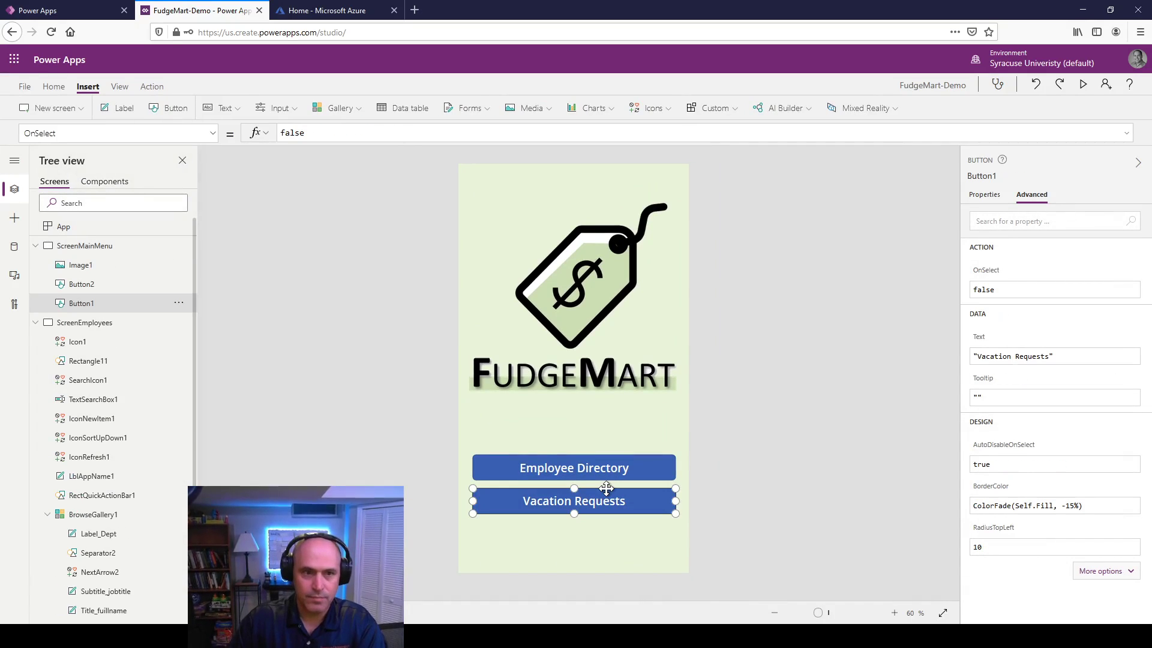
pyautogui.doubleClick(305, 133)
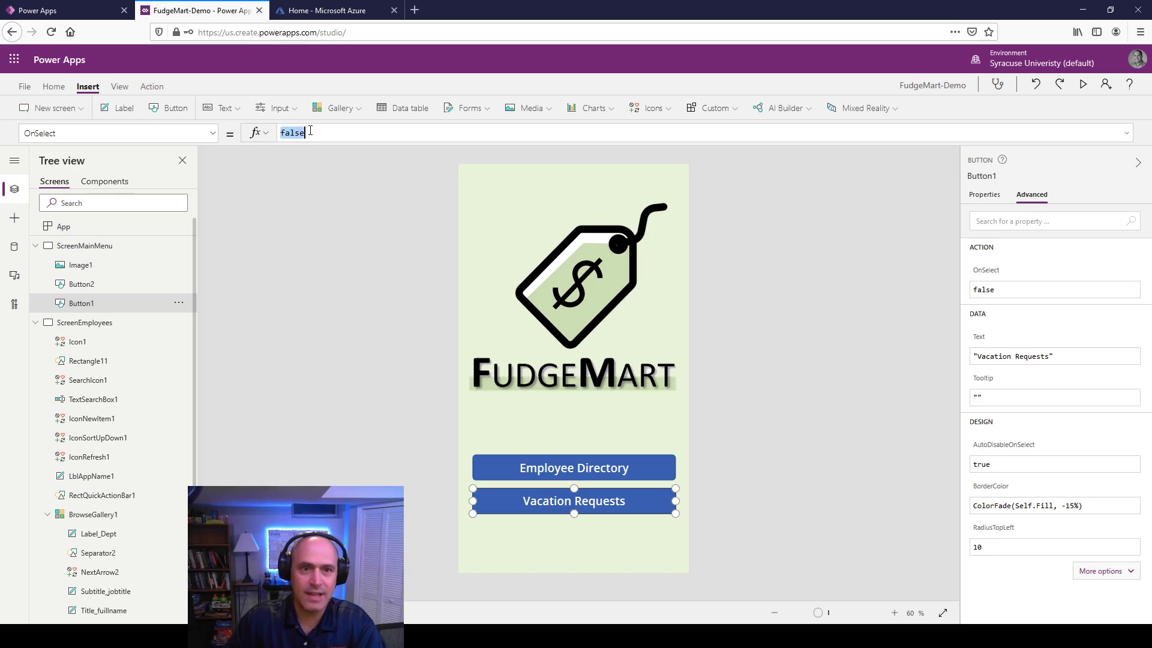
pyautogui.write('Navi')
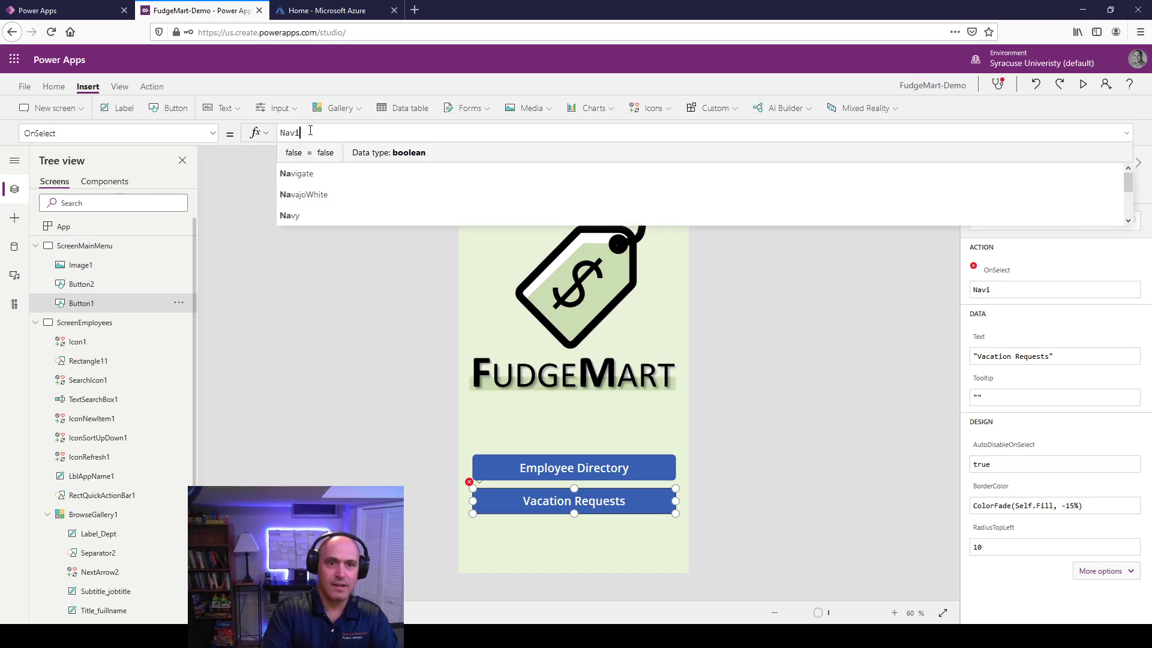
pyautogui.press('Tab')
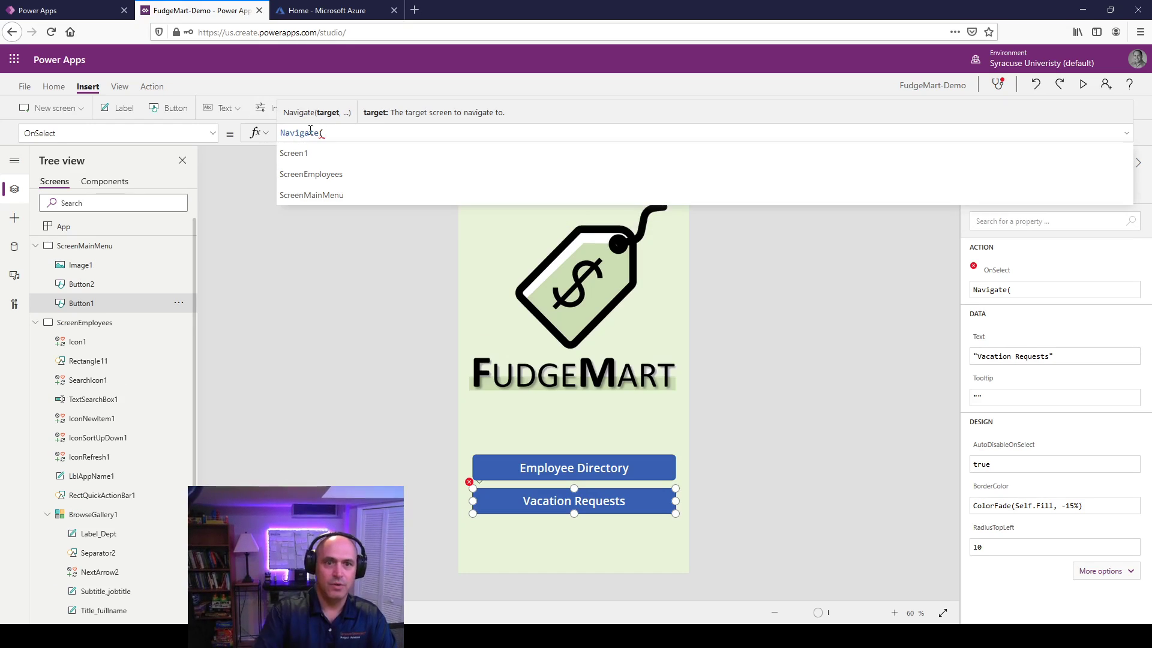
pyautogui.click(296, 153)
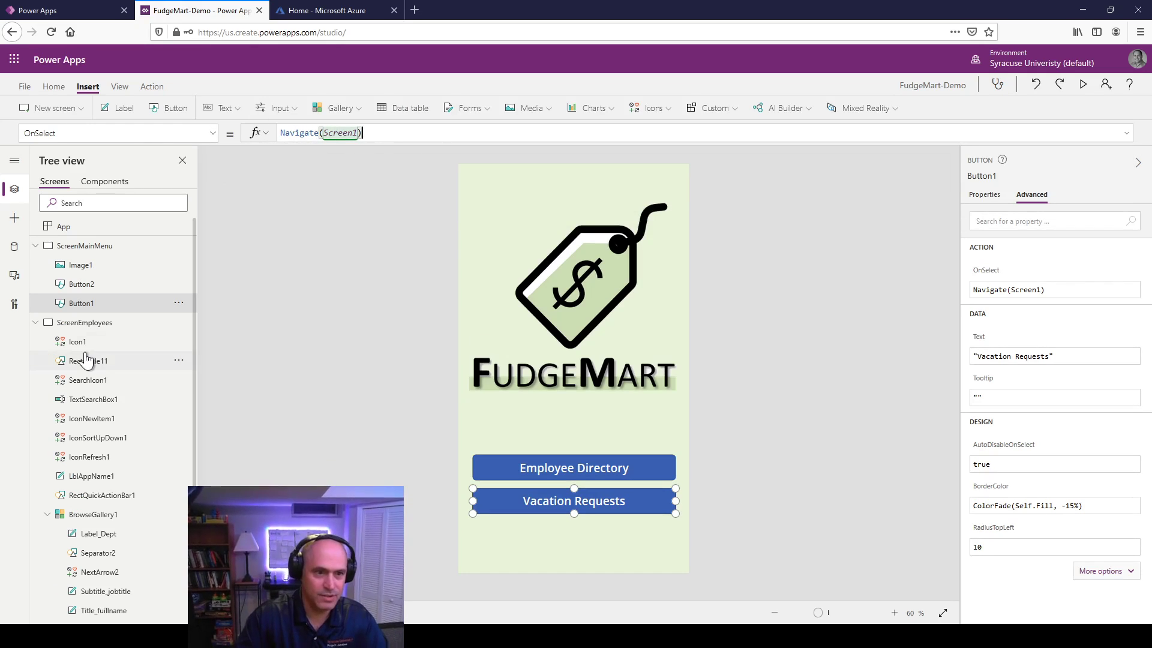
pyautogui.click(35, 246)
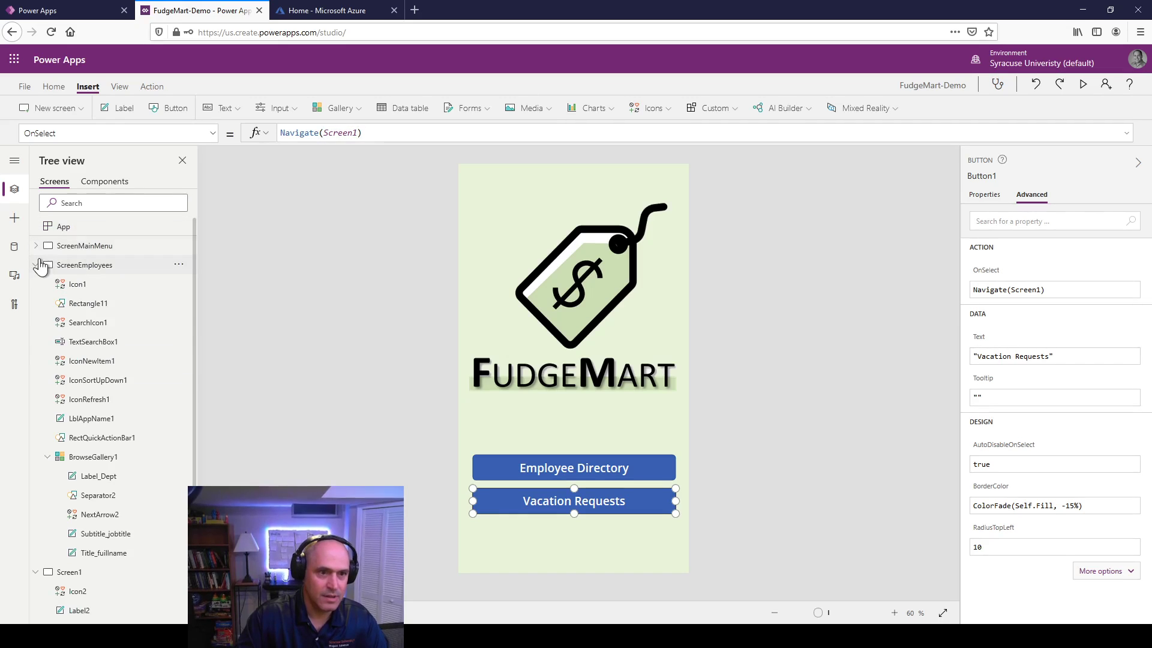
pyautogui.click(35, 265)
# Step: Rename Screen1 to ScreenMenuVacay in the Tree view
pyautogui.rightClick(73, 292)
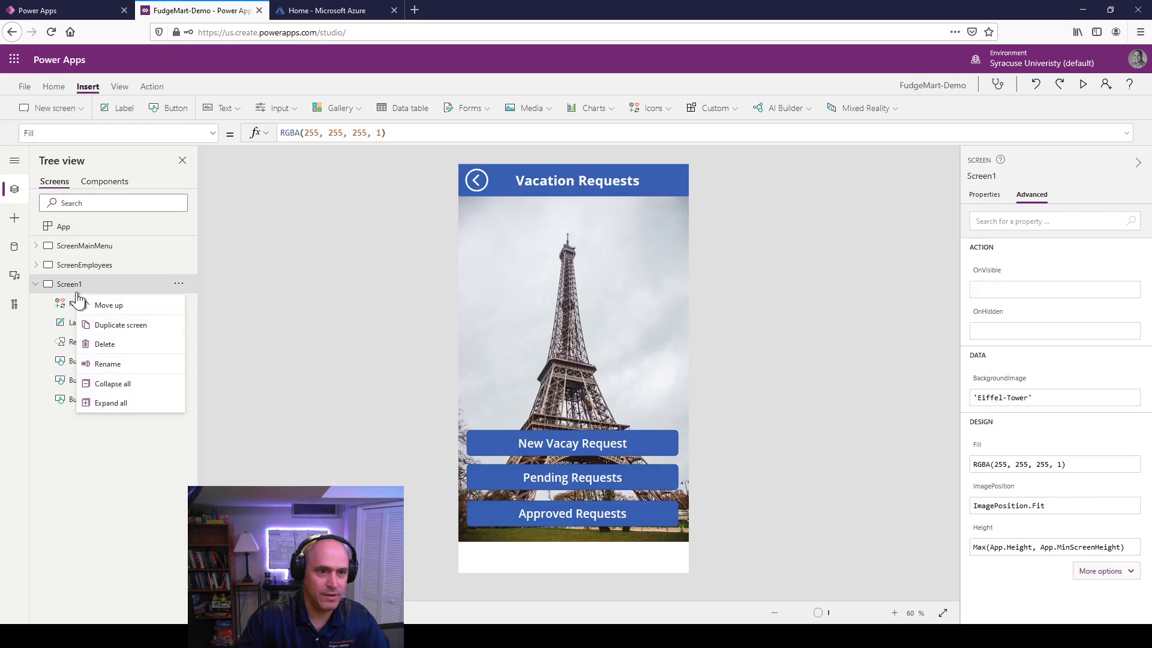
pyautogui.click(120, 364)
pyautogui.press('End')
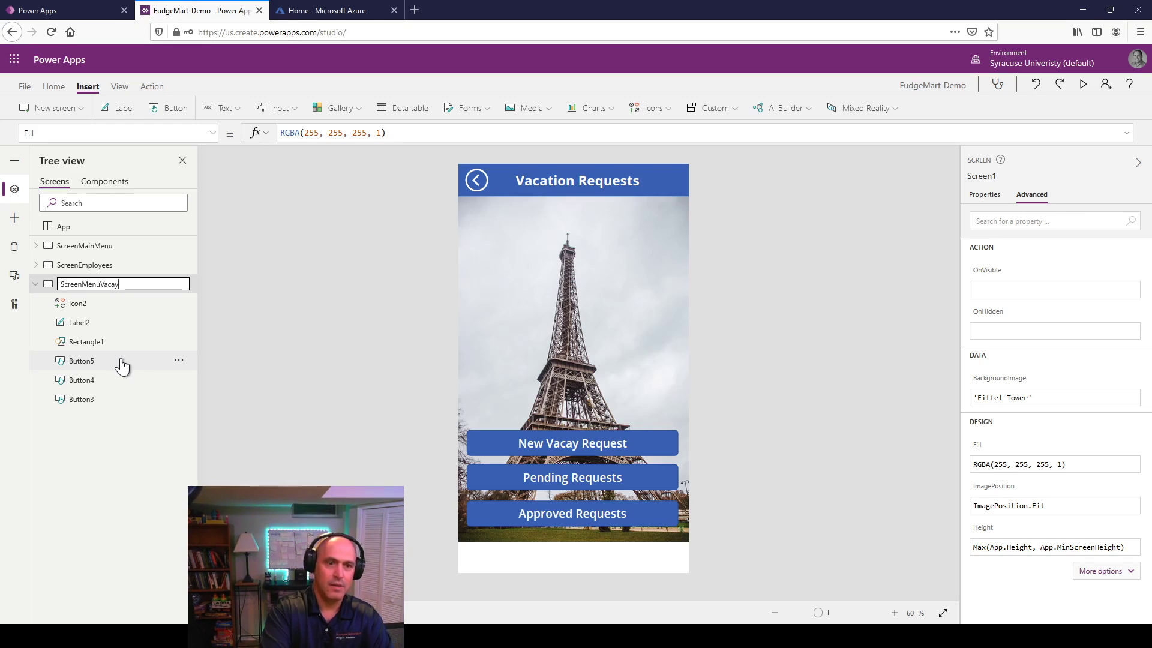
pyautogui.press('Tab')
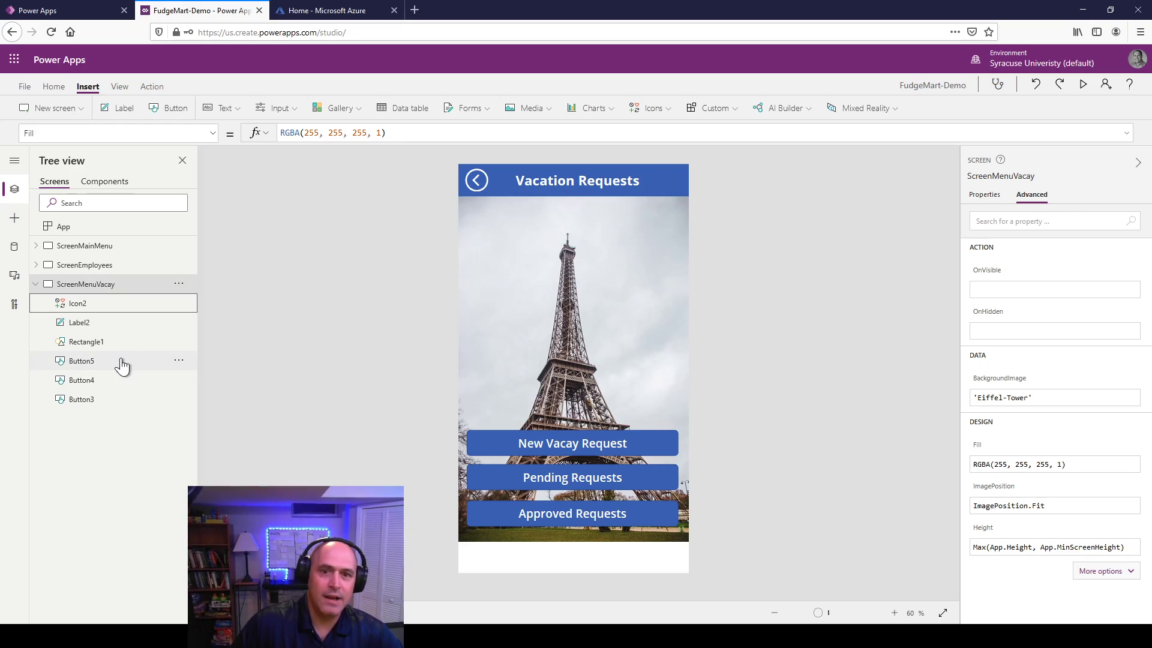
# Step: Preview the vacation screen, exit the preview, and select ScreenMainMenu
pyautogui.click(1081, 84)
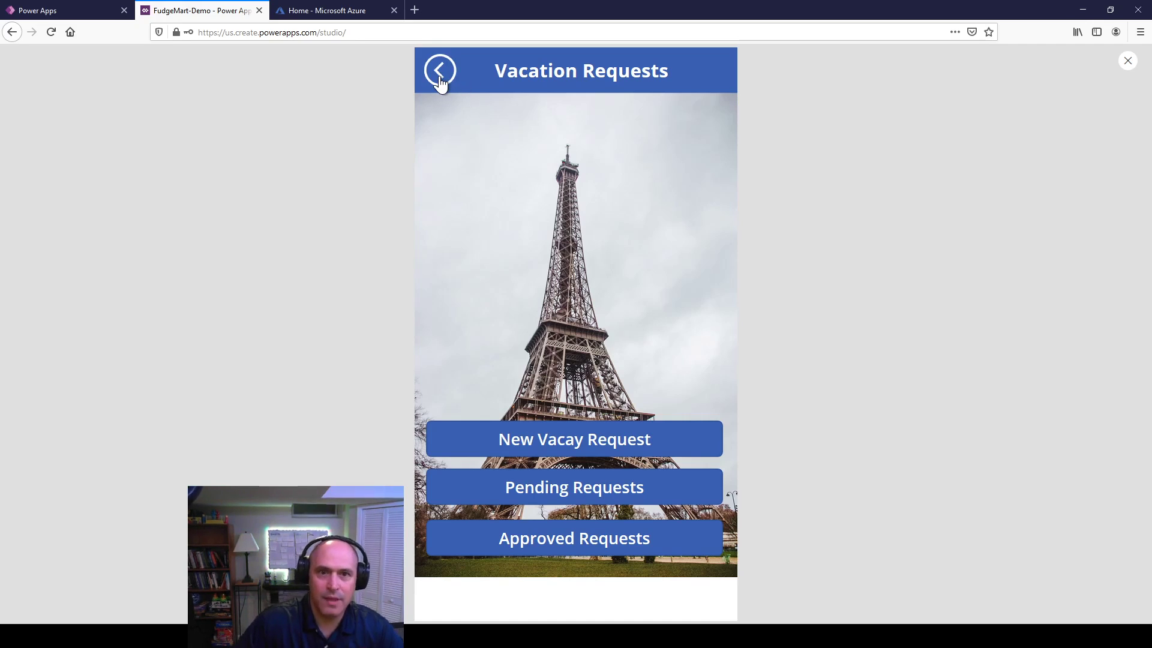
pyautogui.click(1128, 61)
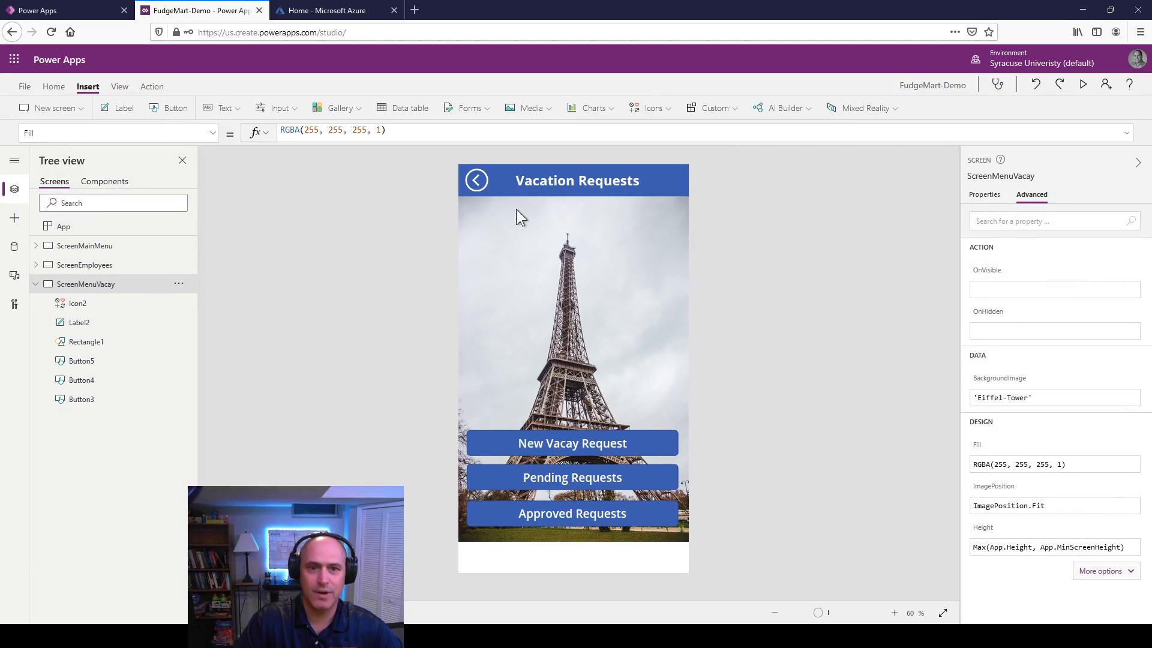
pyautogui.click(81, 245)
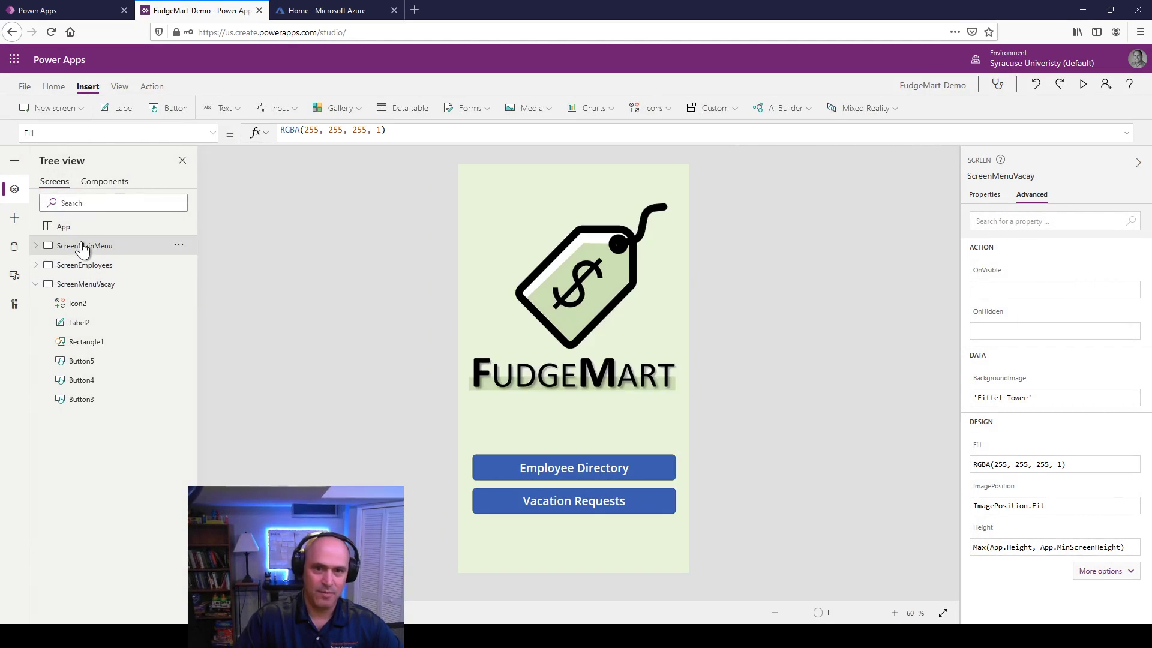
# Step: Preview the app, opening Employee Directory and Vacation Requests and returning via the back arrows
pyautogui.click(1081, 84)
pyautogui.click(629, 486)
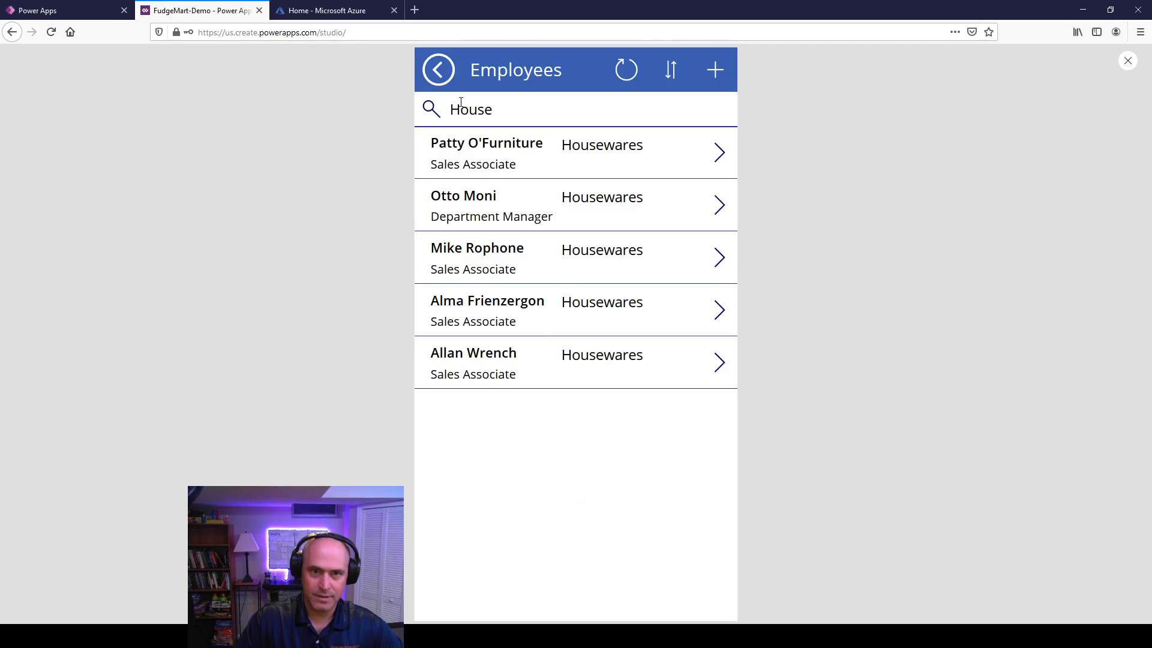
pyautogui.click(439, 73)
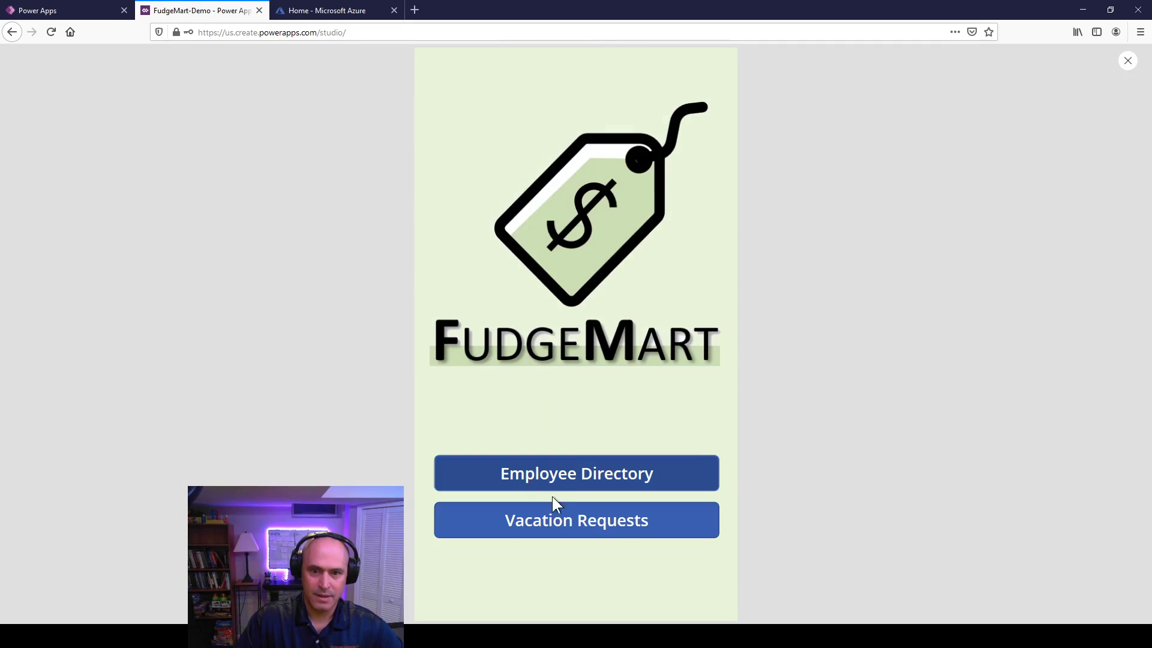
pyautogui.click(550, 521)
pyautogui.click(440, 71)
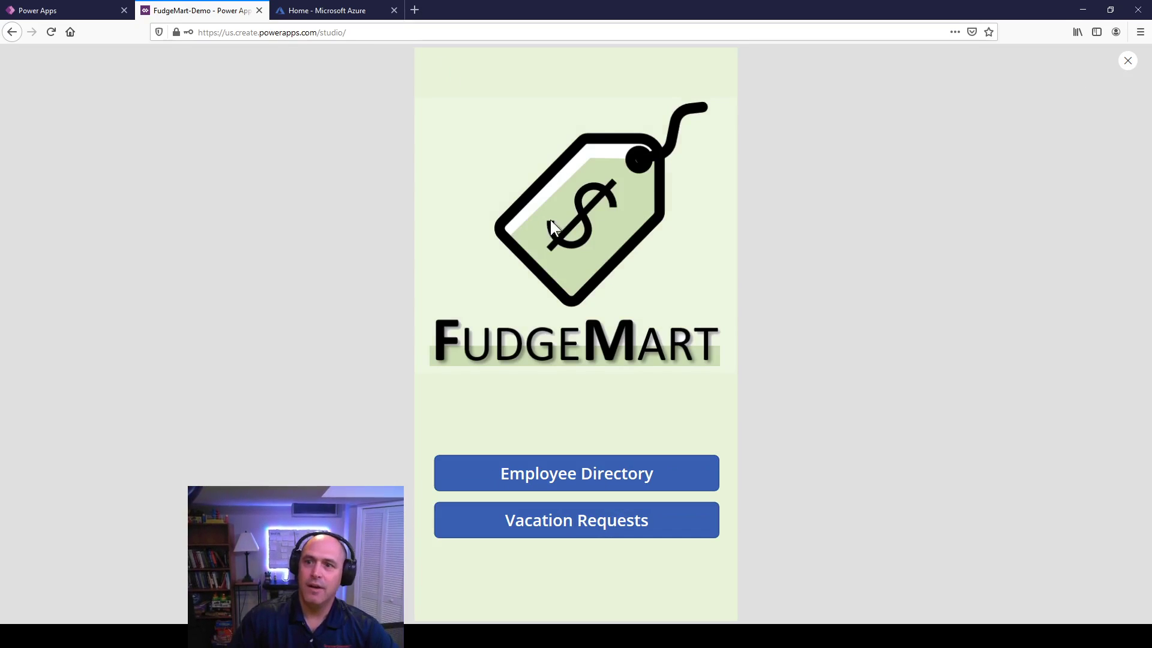
pyautogui.click(1128, 62)
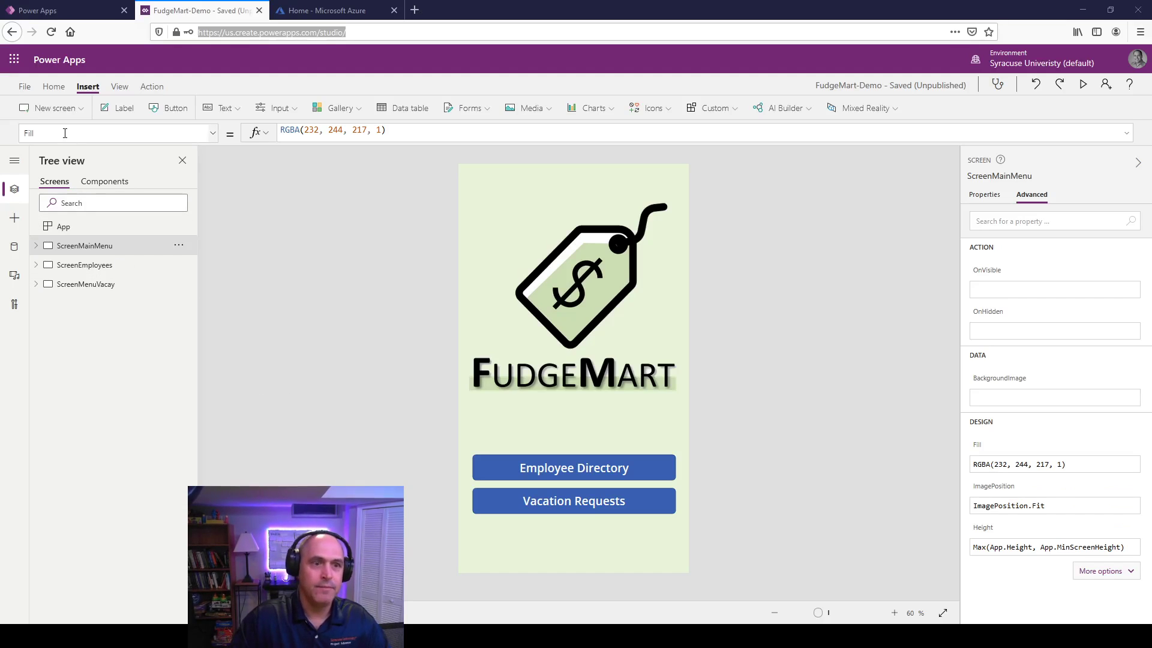
# Step: Add a new list screen and connect its gallery to the vacation requests table
pyautogui.click(69, 112)
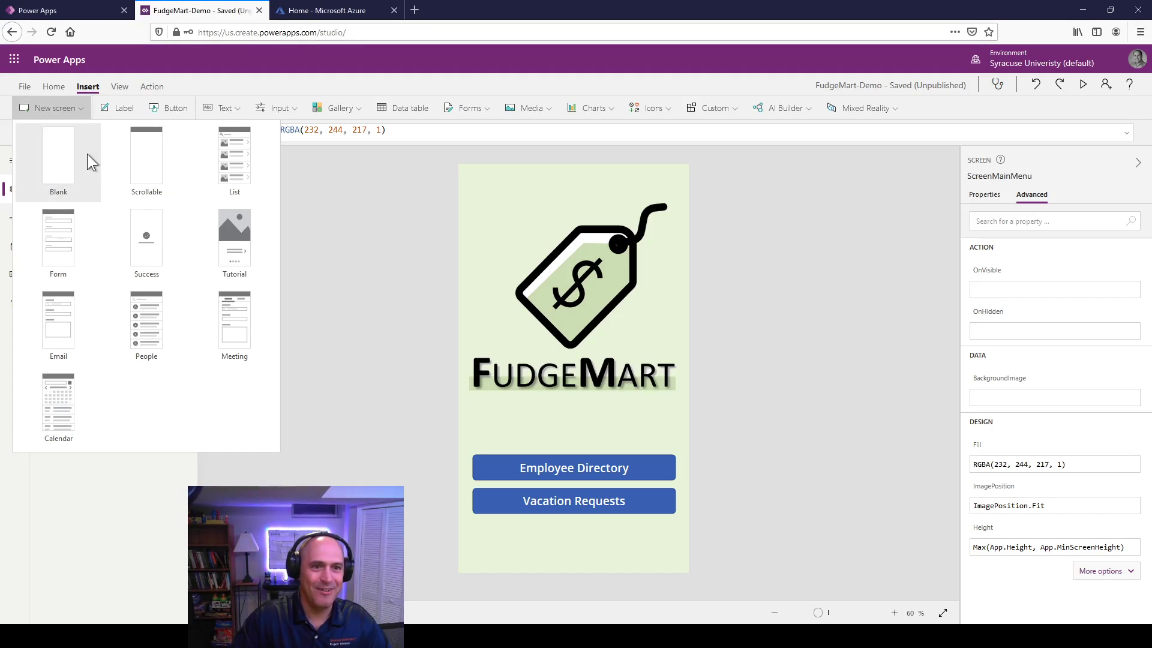
pyautogui.click(223, 160)
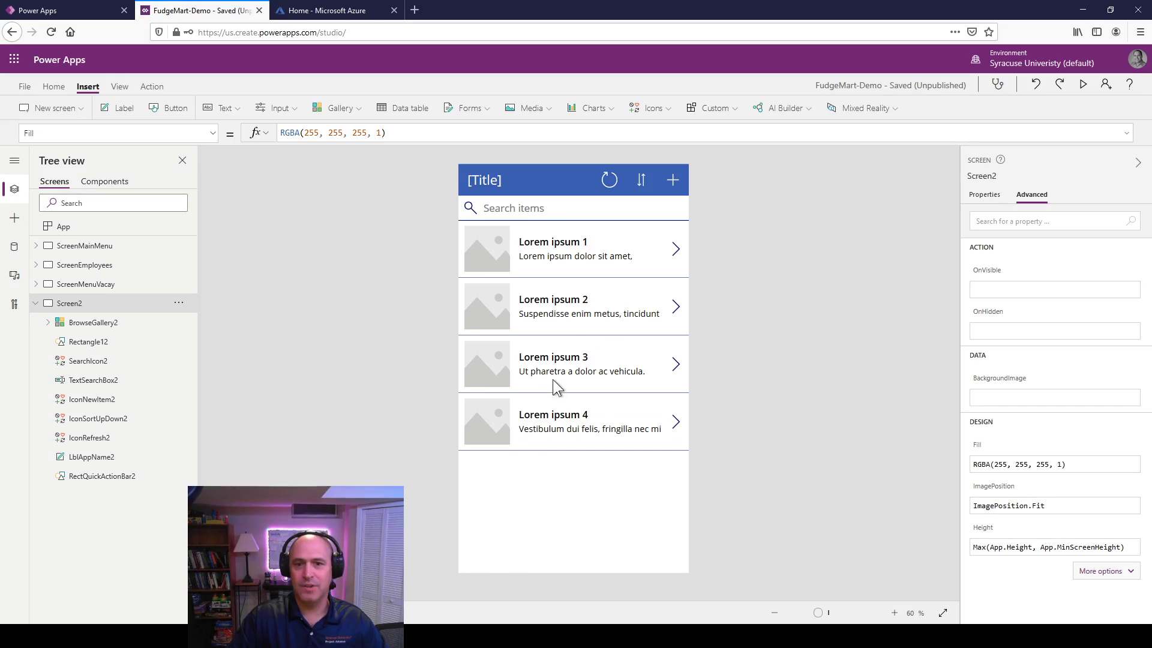
pyautogui.click(573, 490)
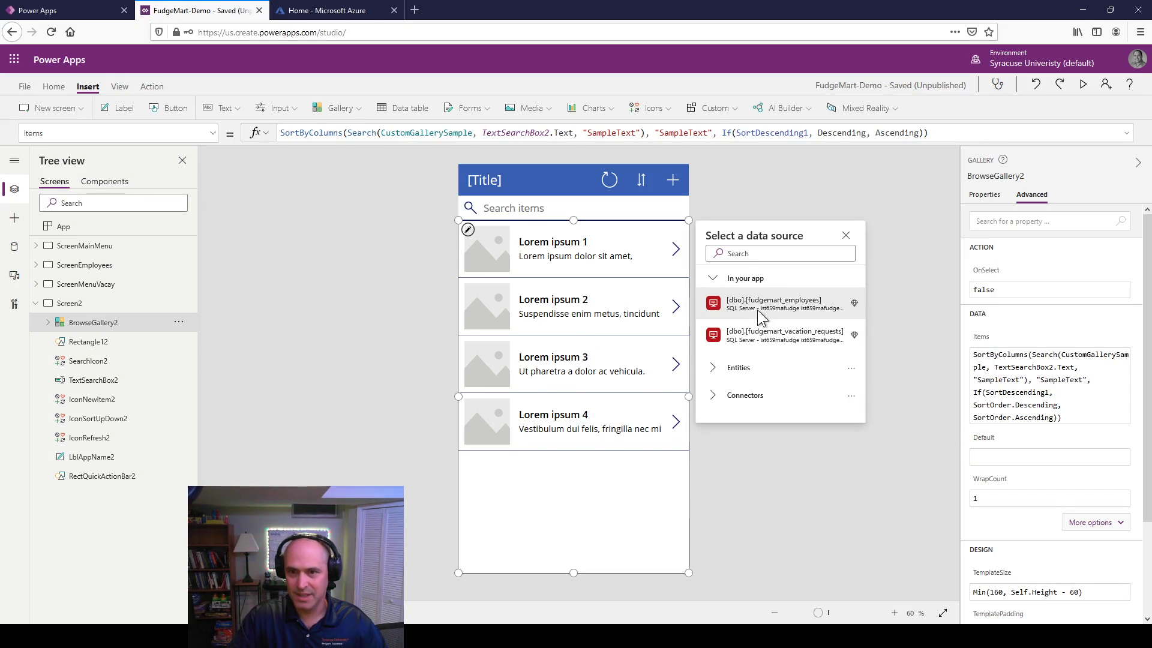
pyautogui.moveTo(761, 315)
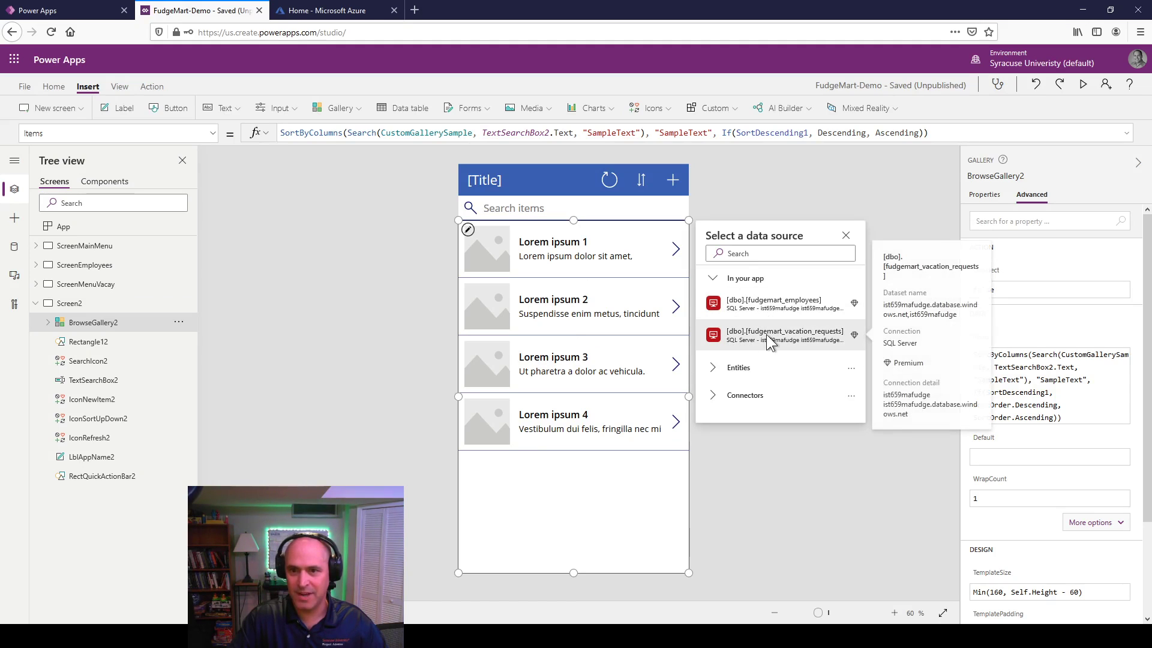
pyautogui.click(769, 335)
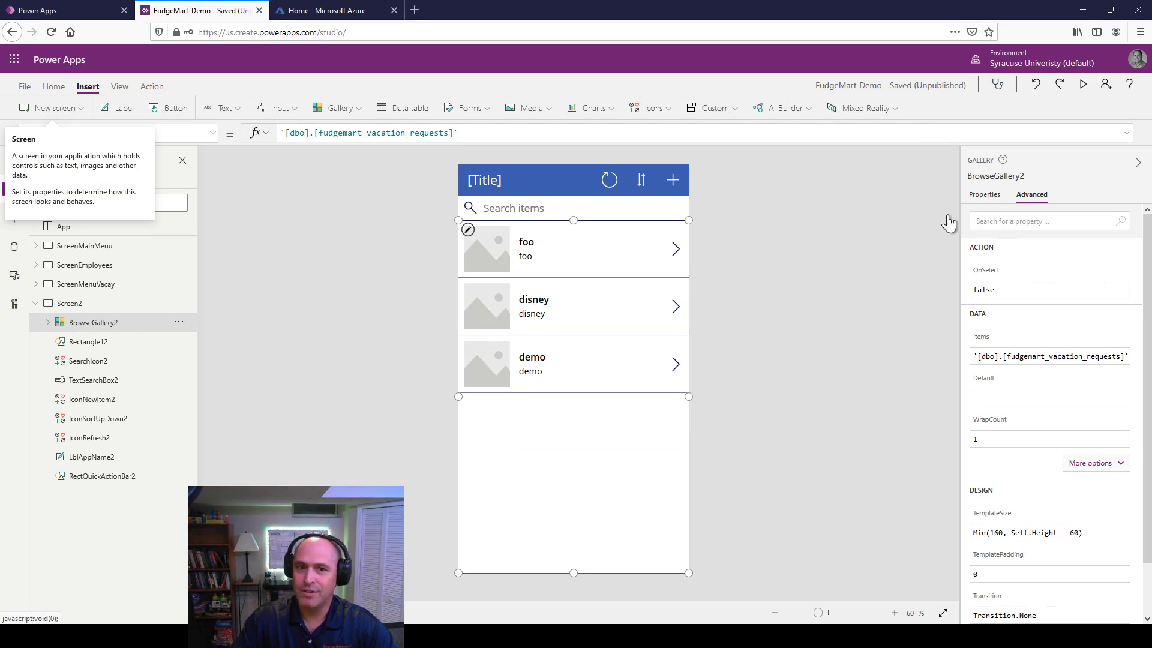
# Step: Switch the gallery layout to title, subtitle and body
pyautogui.click(980, 201)
pyautogui.click(1087, 275)
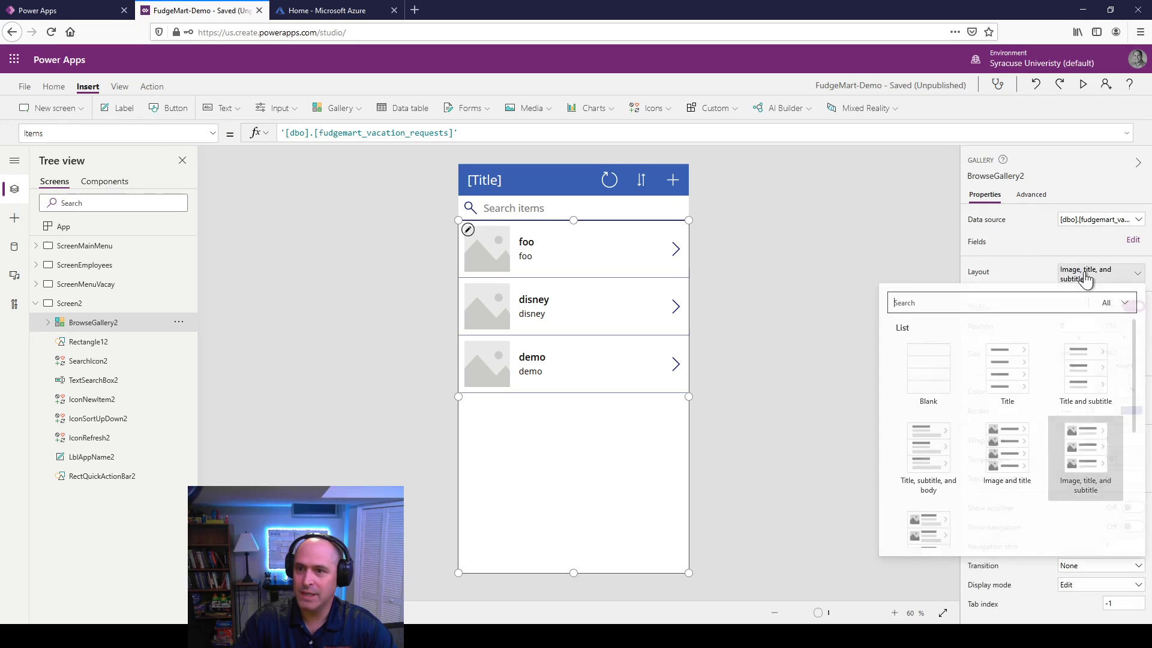
pyautogui.click(944, 459)
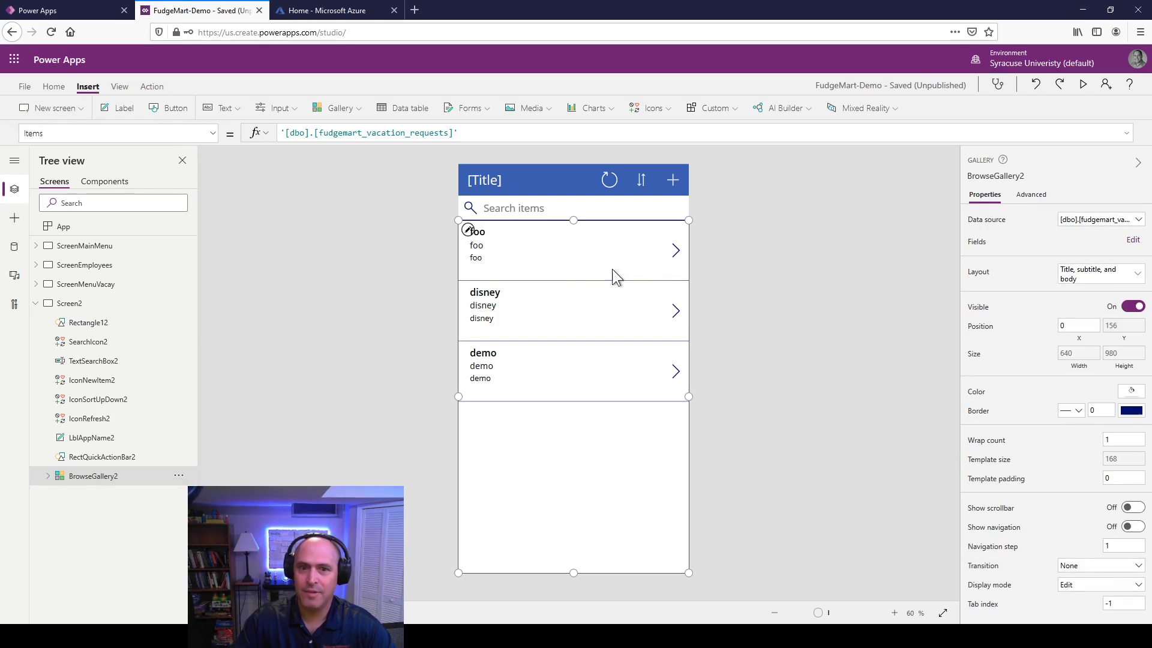
# Step: Map Title4 to request_employee_id and Body1 to request_start_date, shrinking Body1 to height 37
pyautogui.click(1132, 240)
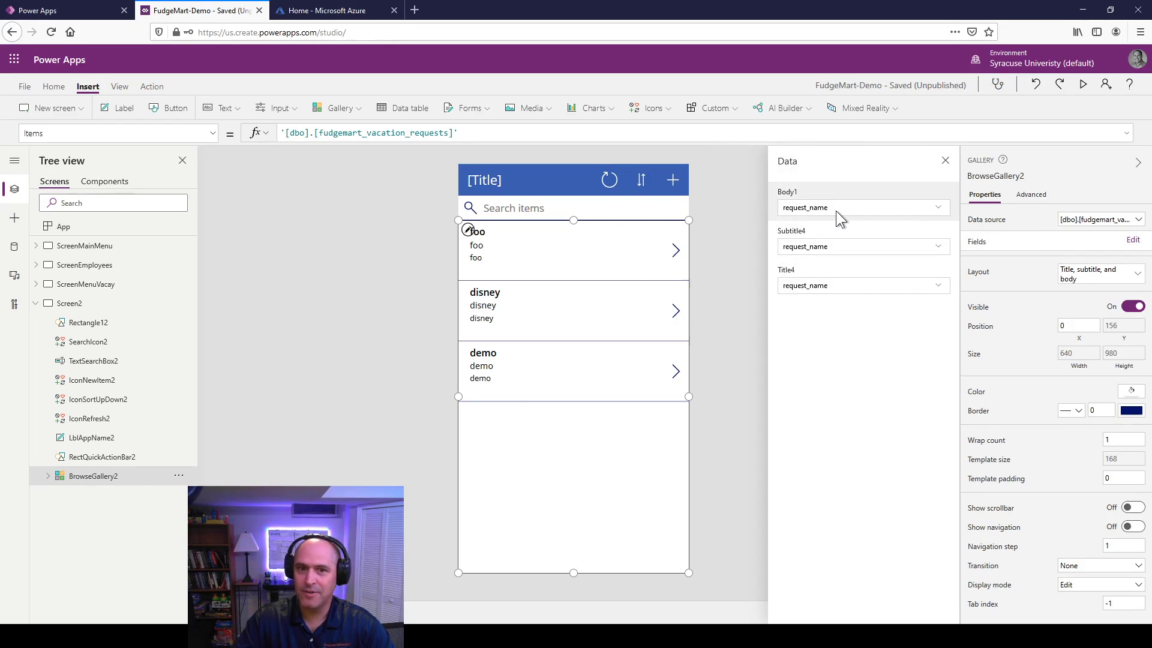
pyautogui.click(823, 297)
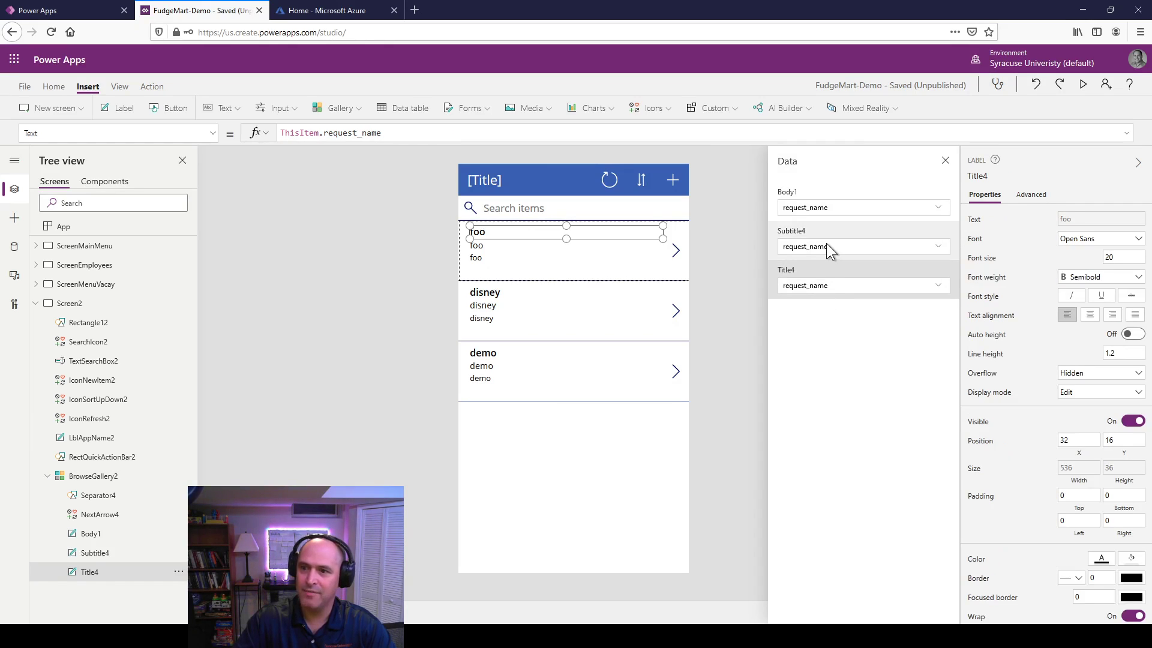
pyautogui.click(836, 287)
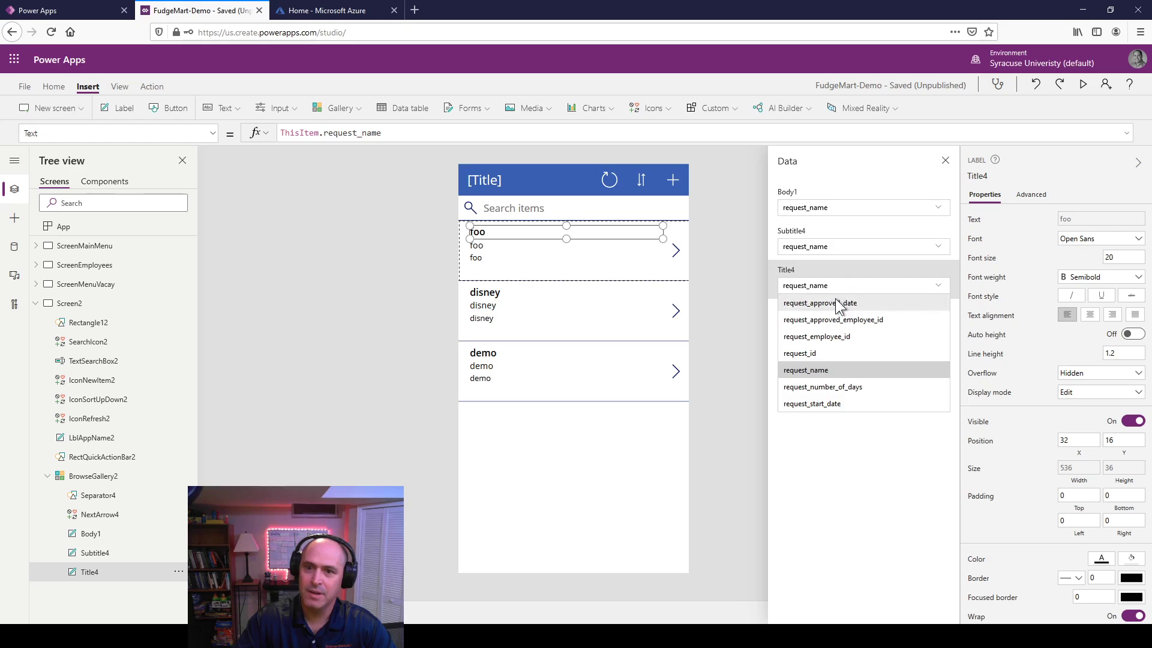
pyautogui.click(839, 335)
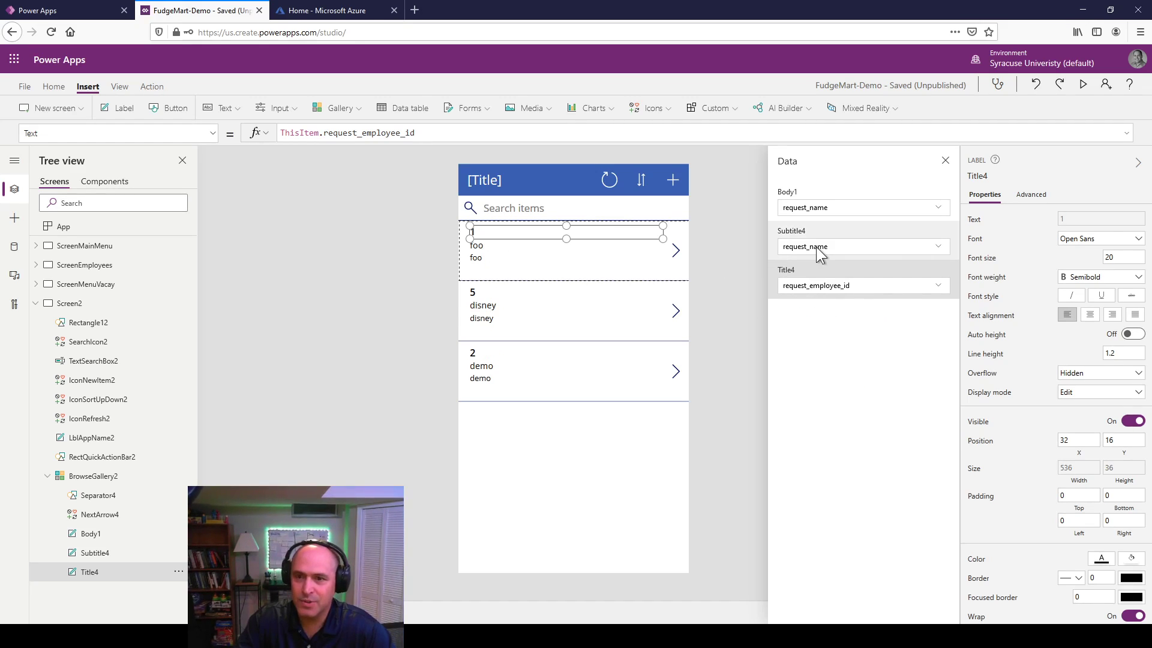
pyautogui.click(826, 209)
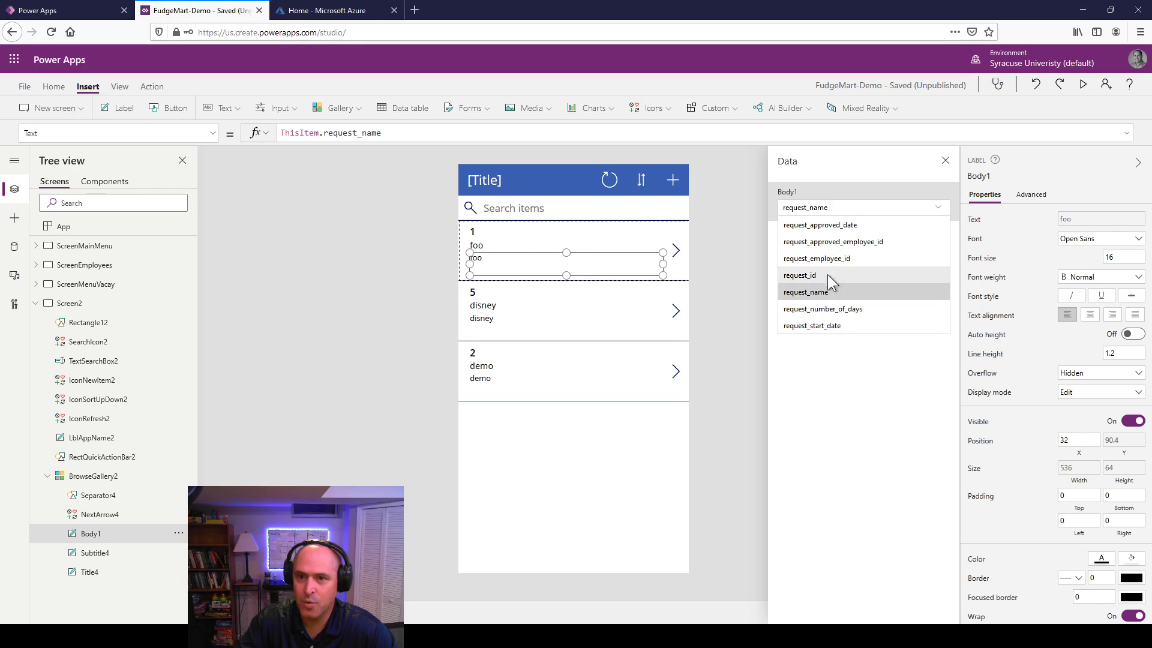
pyautogui.click(801, 325)
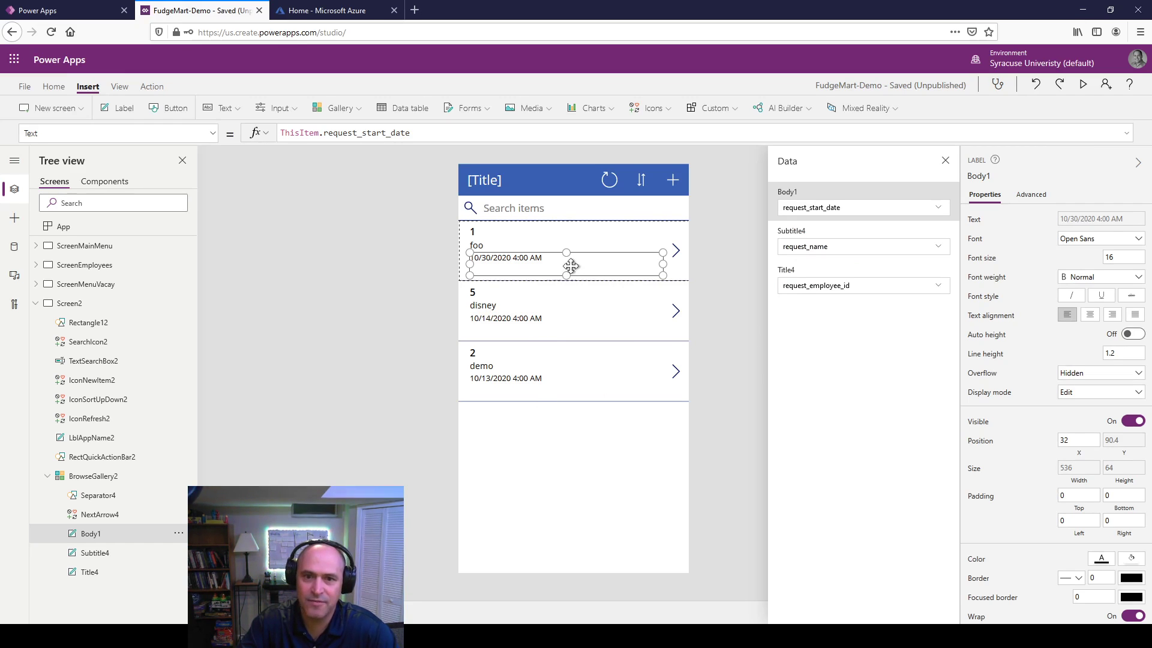
pyautogui.moveTo(567, 276); pyautogui.dragTo(567, 267)
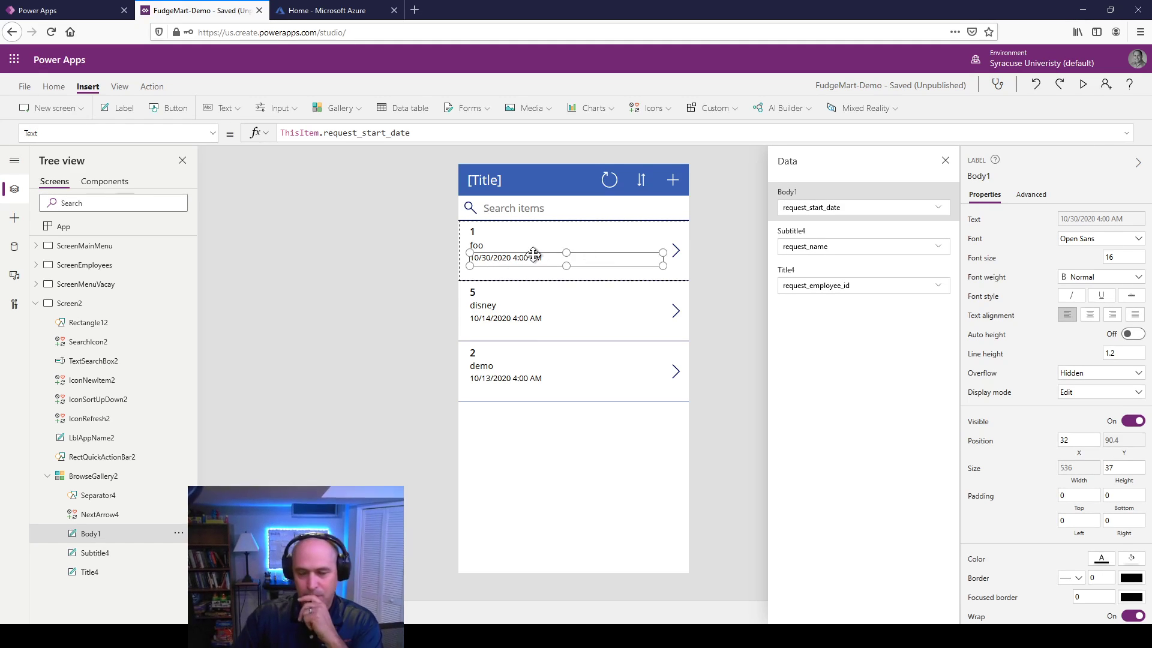
# Step: Change the header title text to 'Requests' and narrow the label
pyautogui.click(484, 182)
pyautogui.doubleClick(484, 183)
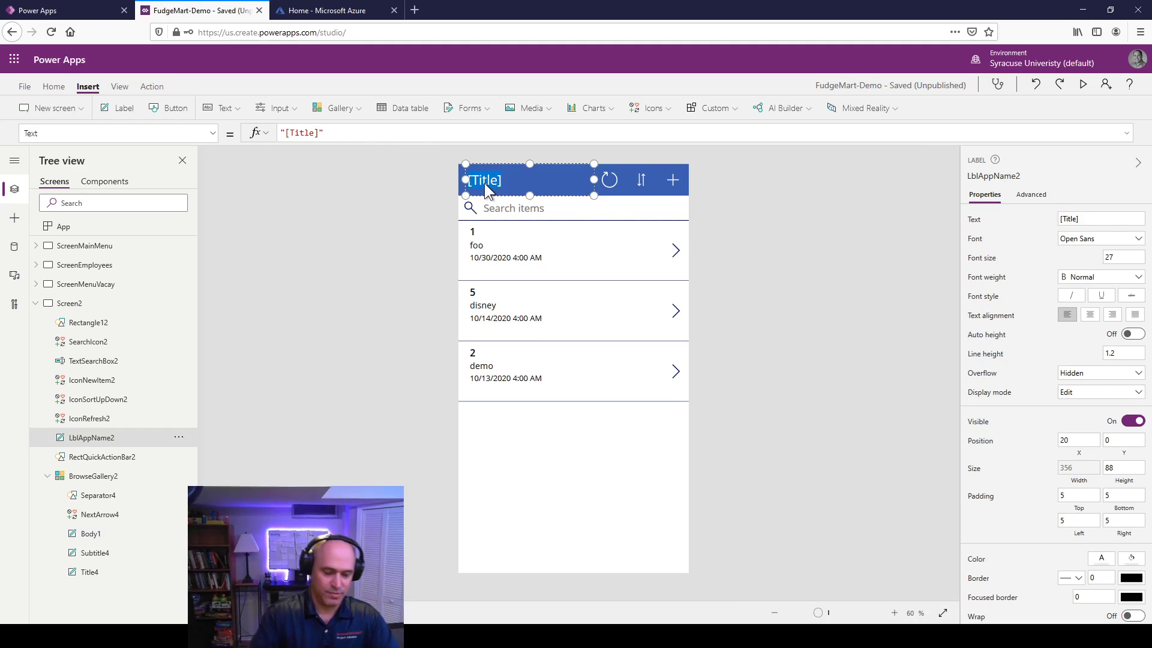
pyautogui.write('Requests')
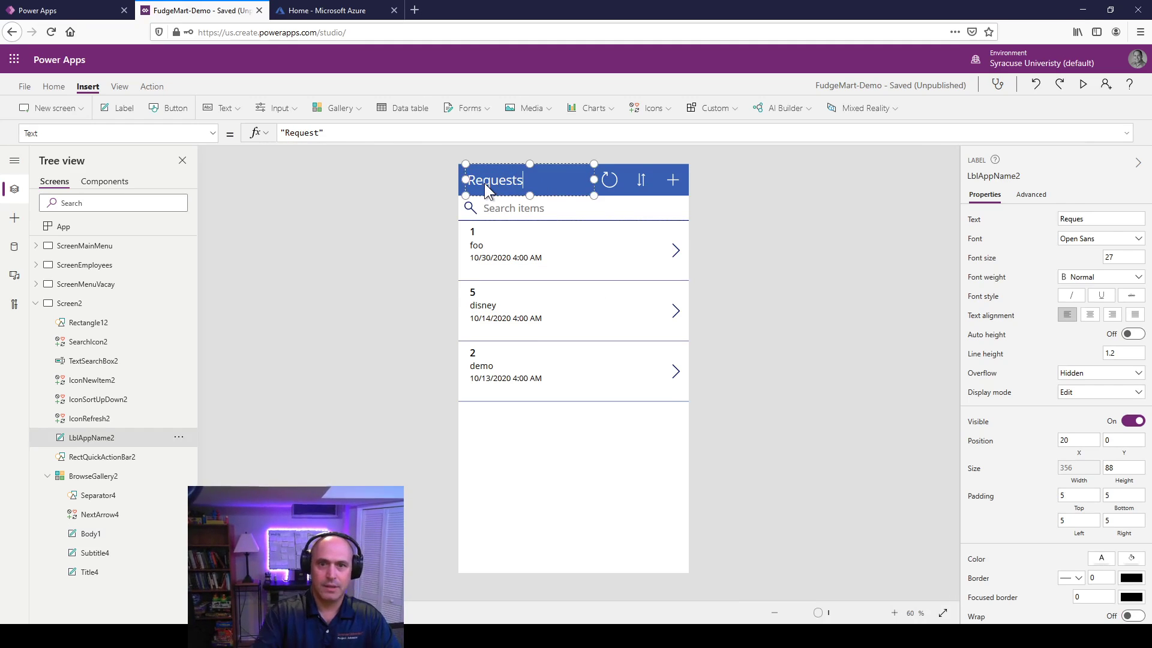
pyautogui.moveTo(469, 178); pyautogui.dragTo(492, 178)
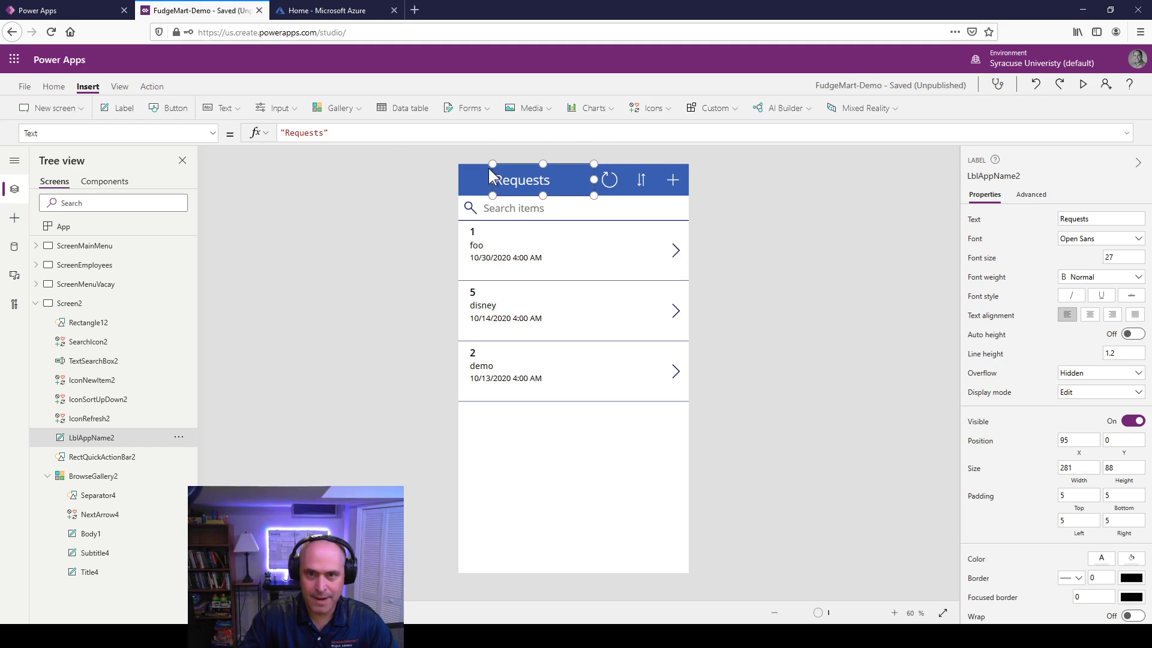
# Step: Insert a white back-arrow icon at the left of the header
pyautogui.click(660, 105)
pyautogui.scroll(-6, 664, 298)
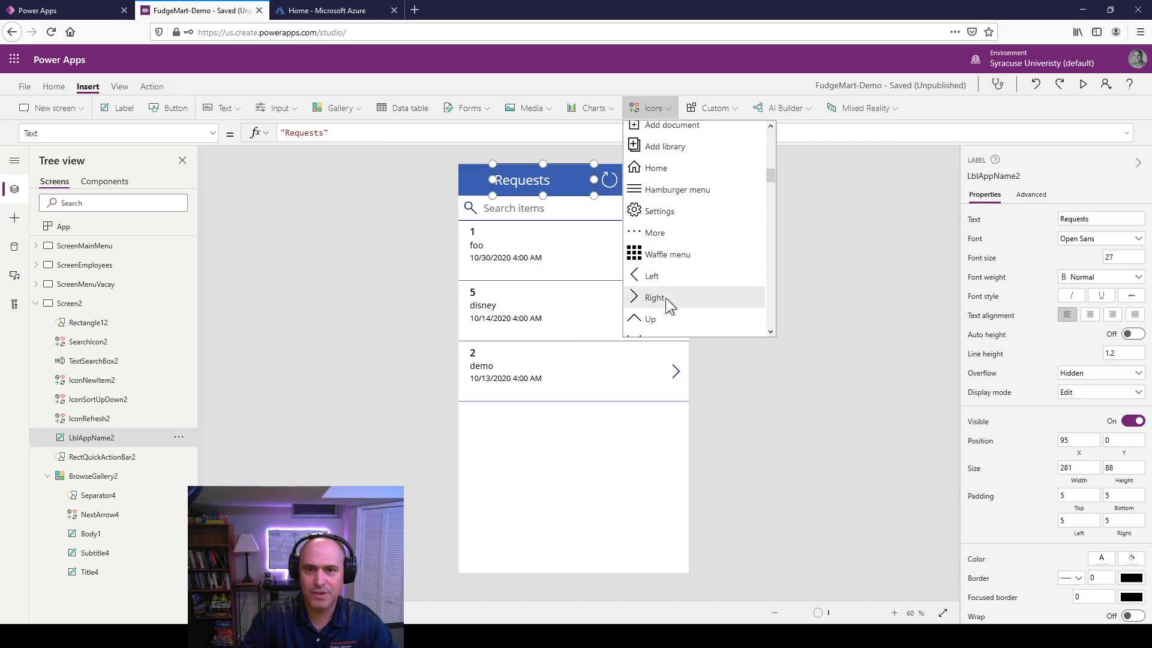
pyautogui.scroll(-3, 660, 287)
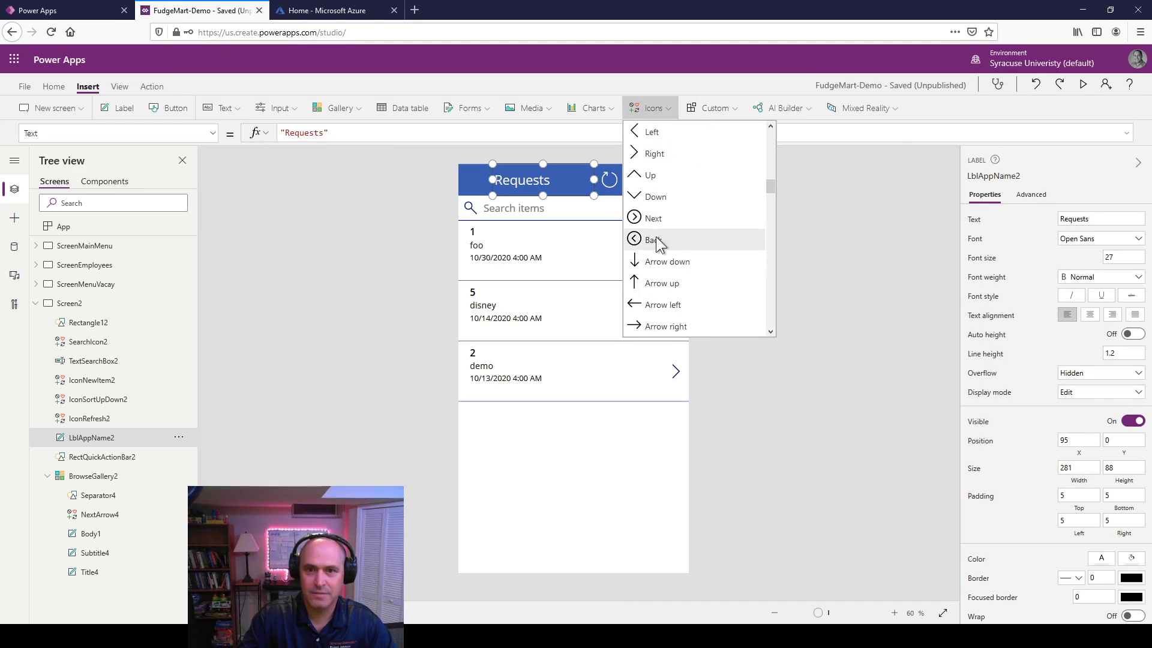
pyautogui.click(653, 239)
pyautogui.moveTo(477, 182); pyautogui.dragTo(476, 179)
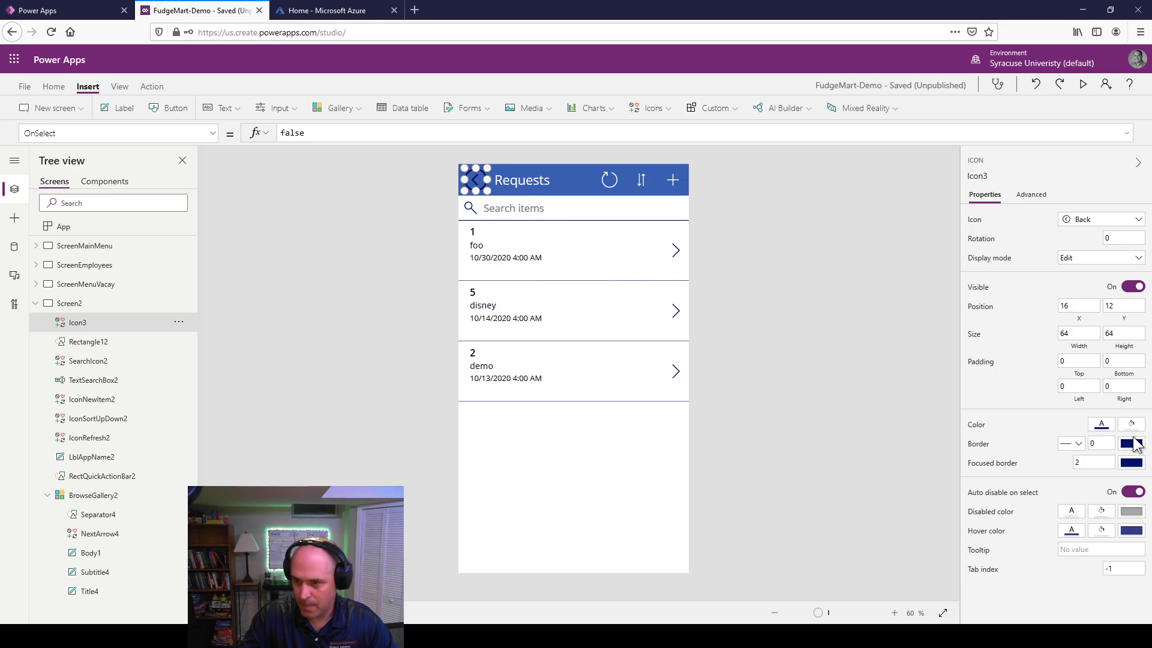
pyautogui.click(1100, 425)
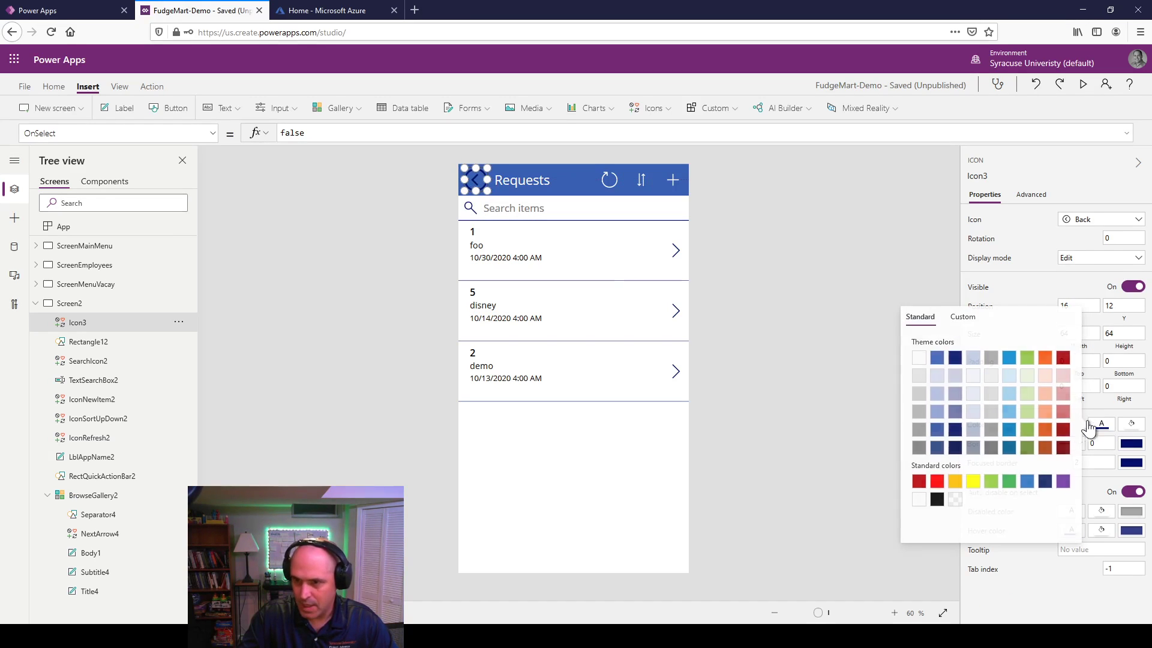
pyautogui.click(920, 360)
pyautogui.click(746, 252)
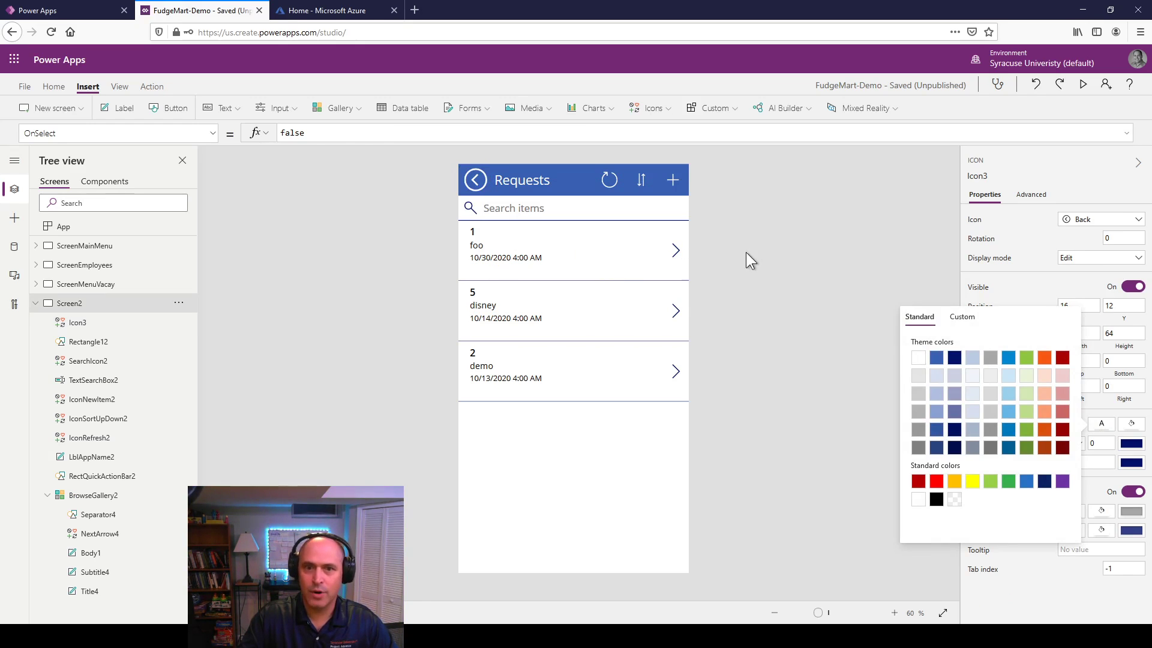
# Step: Set the back arrow's OnSelect formula to Back()
pyautogui.click(478, 182)
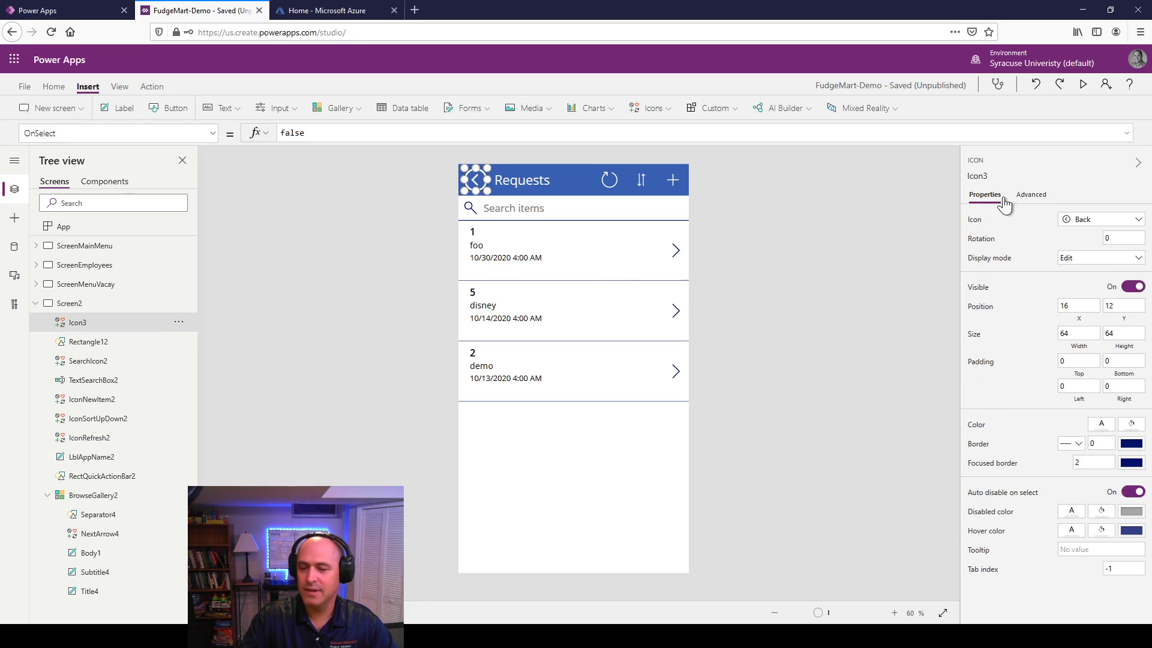
pyautogui.click(1030, 195)
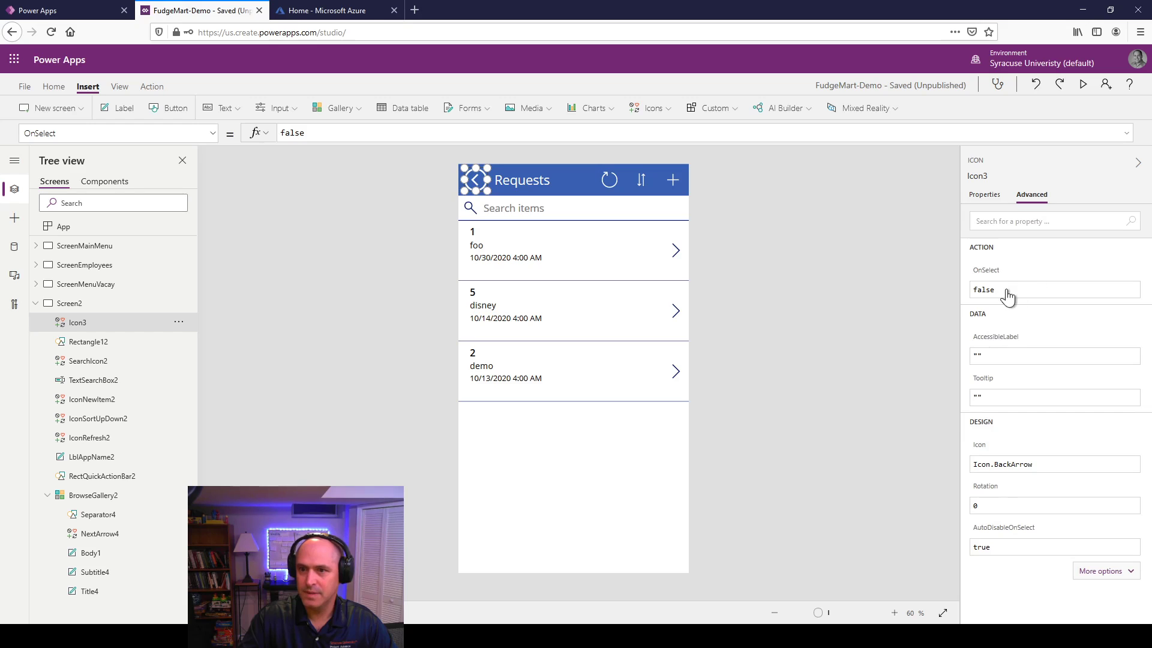
pyautogui.click(303, 133)
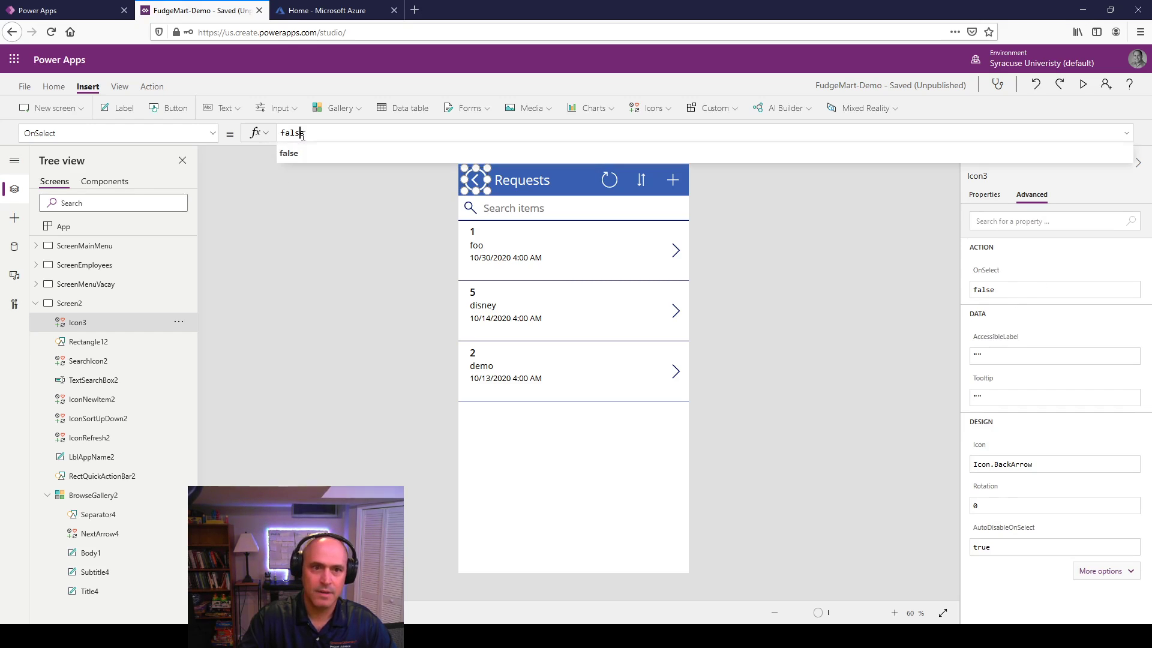
pyautogui.press('BackSpace')
pyautogui.press('BackSpace')
pyautogui.press('BackSpace')
pyautogui.press('BackSpace')
pyautogui.press('BackSpace')
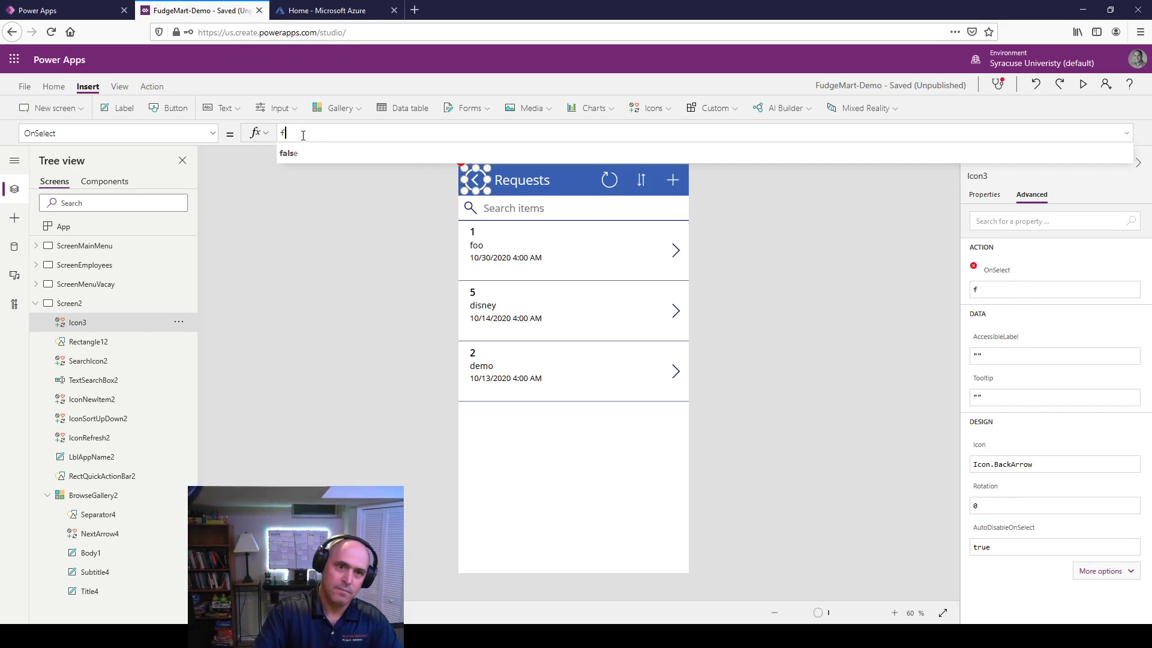
pyautogui.write('Back()')
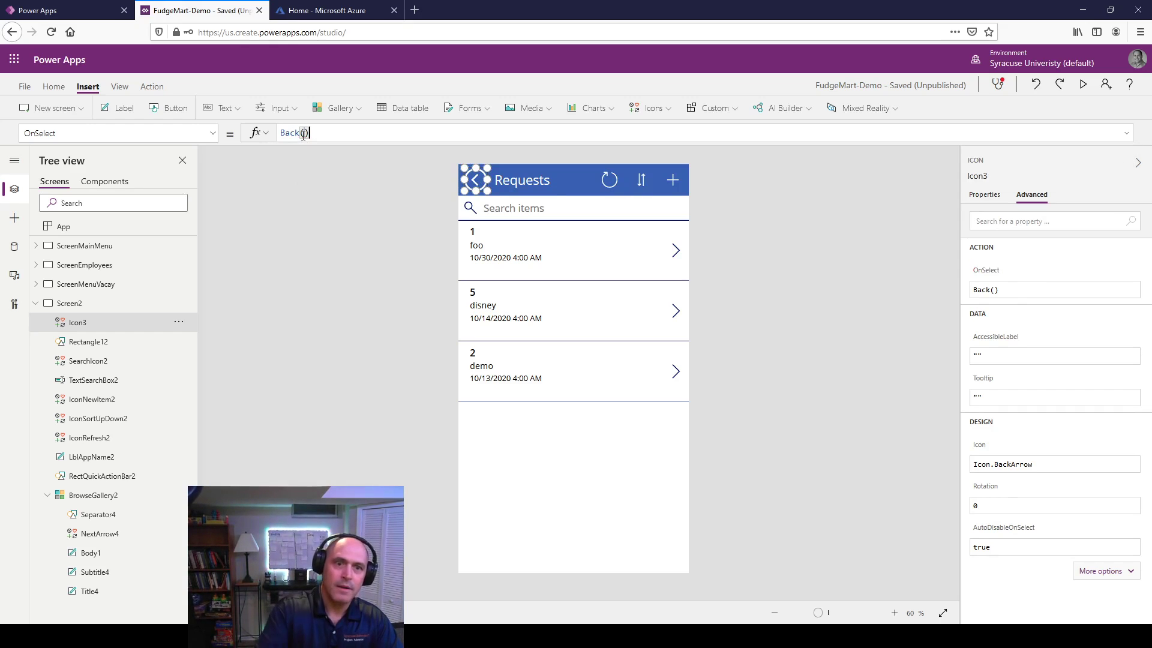
pyautogui.click(351, 246)
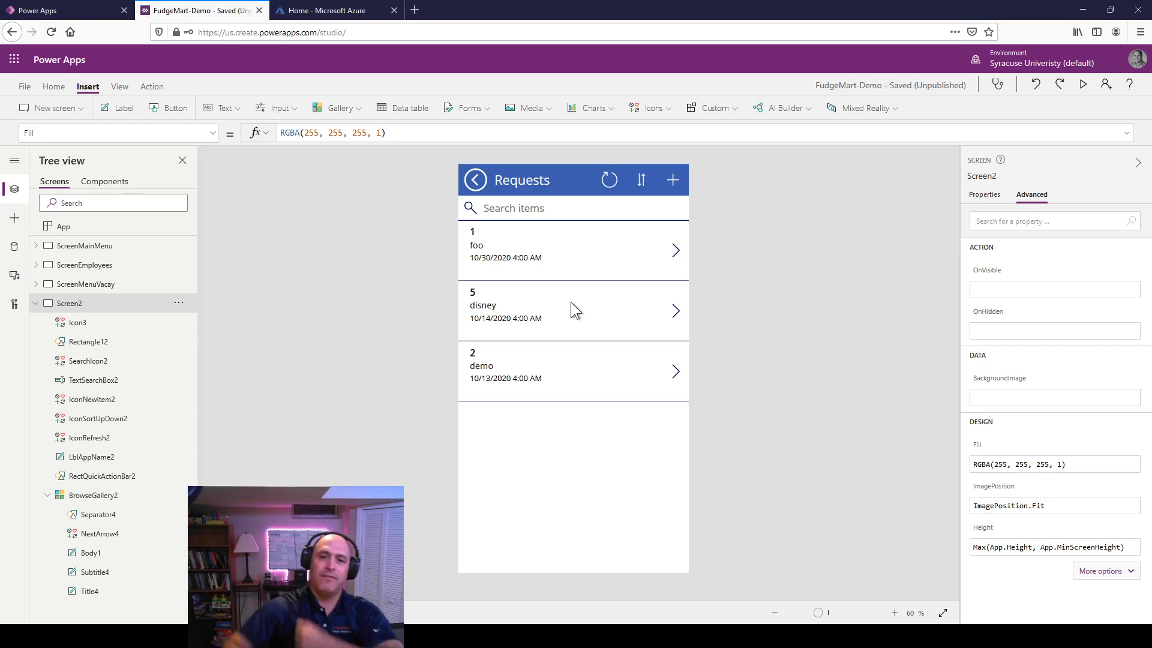
pyautogui.click(479, 231)
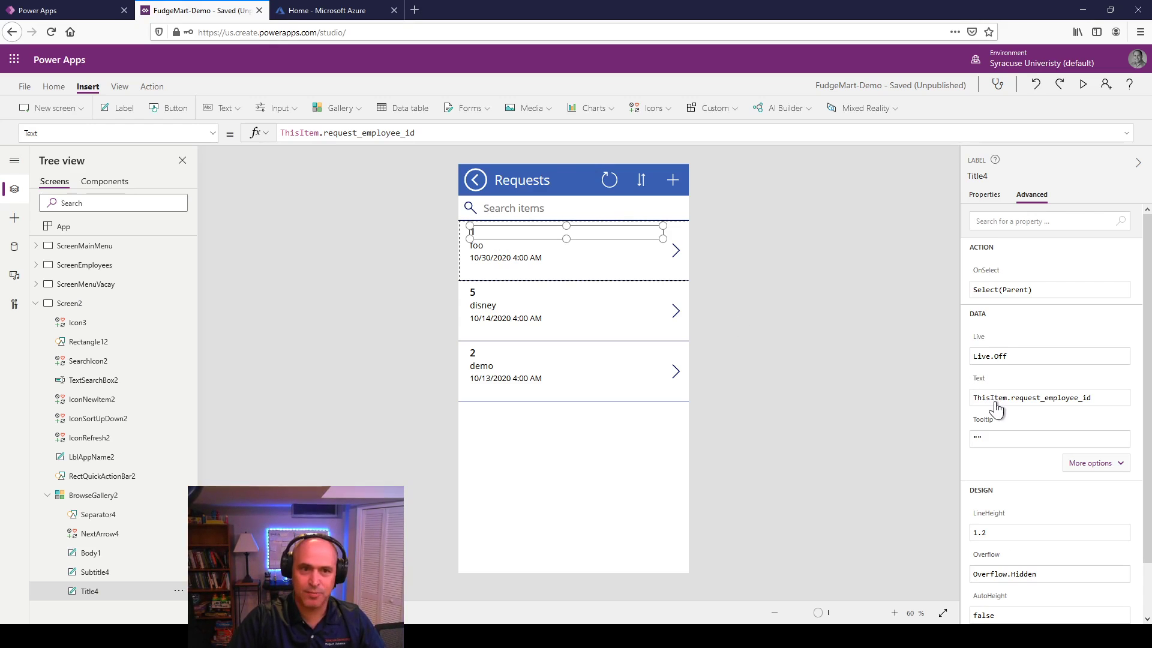
# Step: Replace Title4's formula with a LookUp on fudgemart_employees matching employee_id to the request's employee ID
pyautogui.click(422, 134)
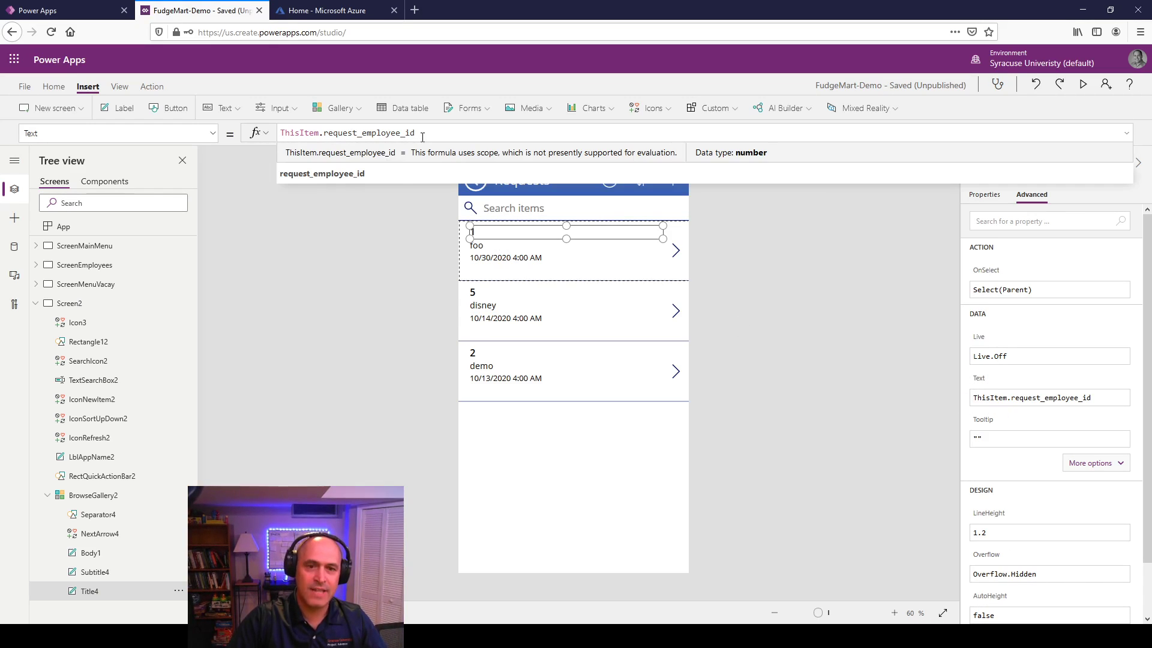
pyautogui.hotkey('ctrl', 'a')
pyautogui.hotkey('ctrl', 'c')
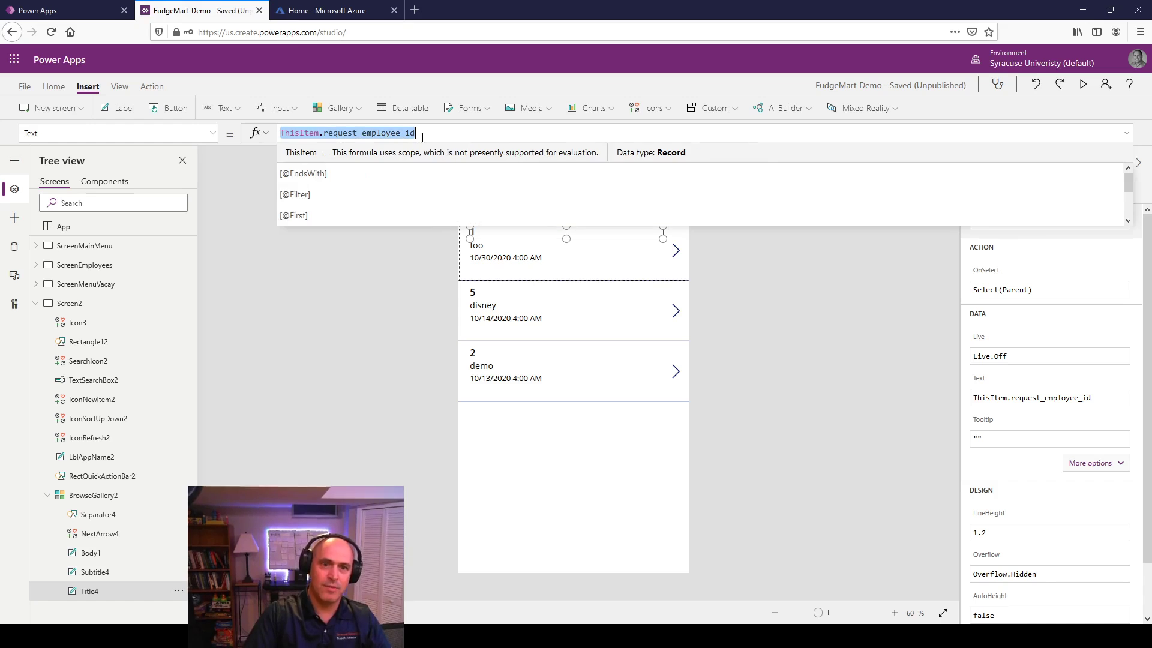
pyautogui.press('Delete')
pyautogui.write('Lookup')
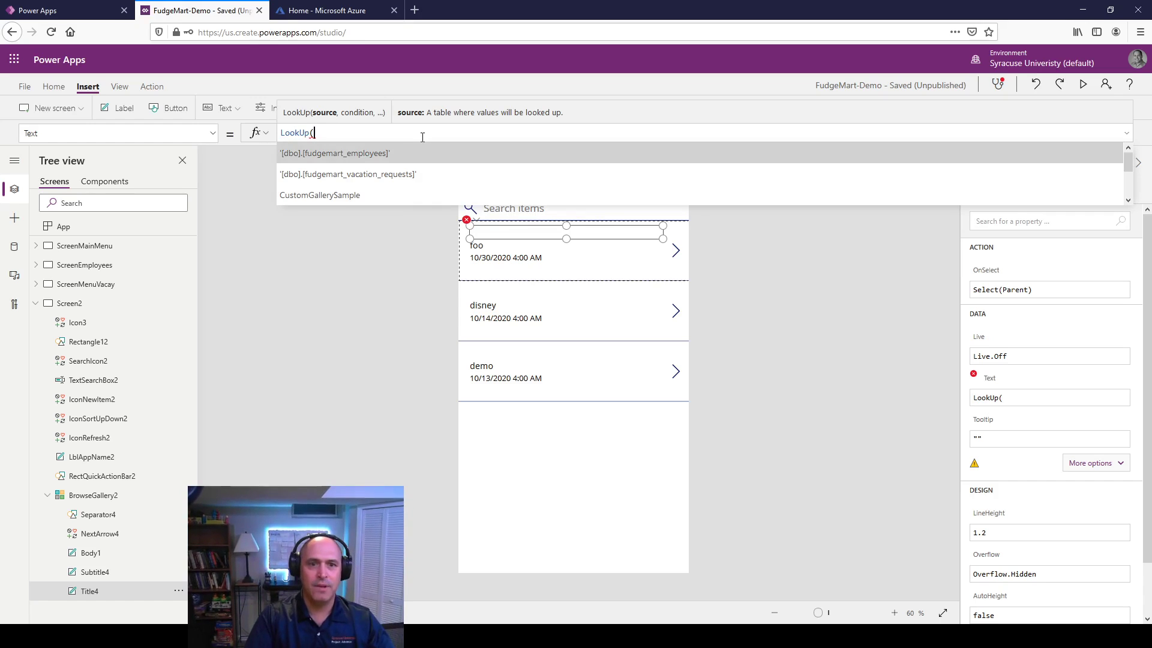
pyautogui.press('Tab')
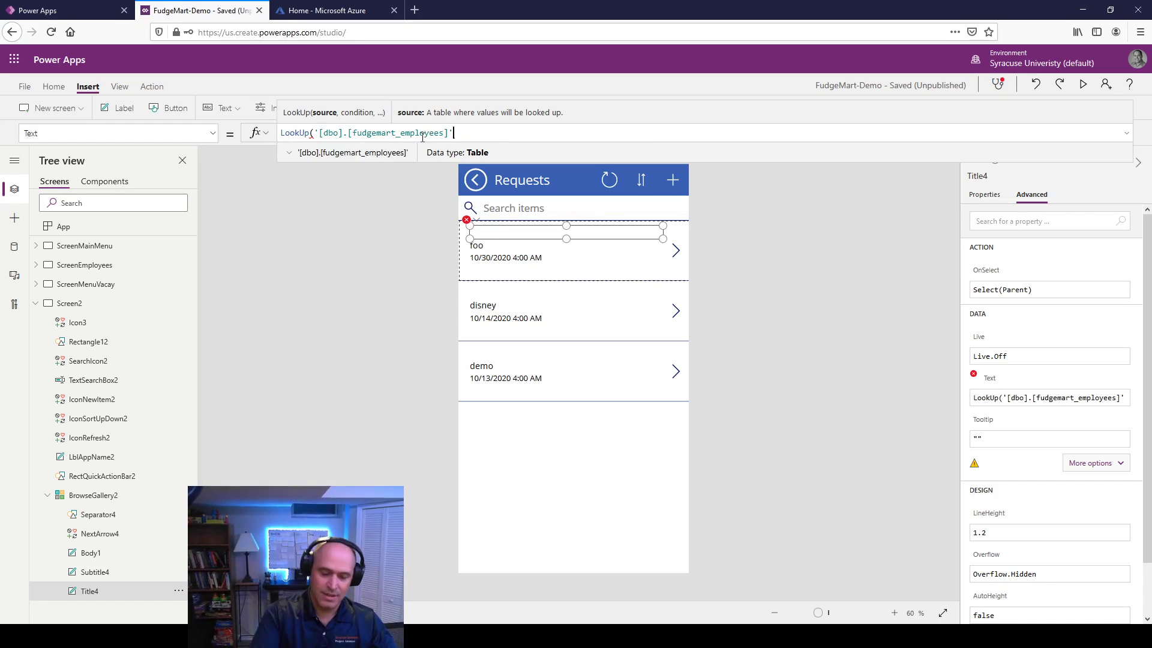
pyautogui.write(',')
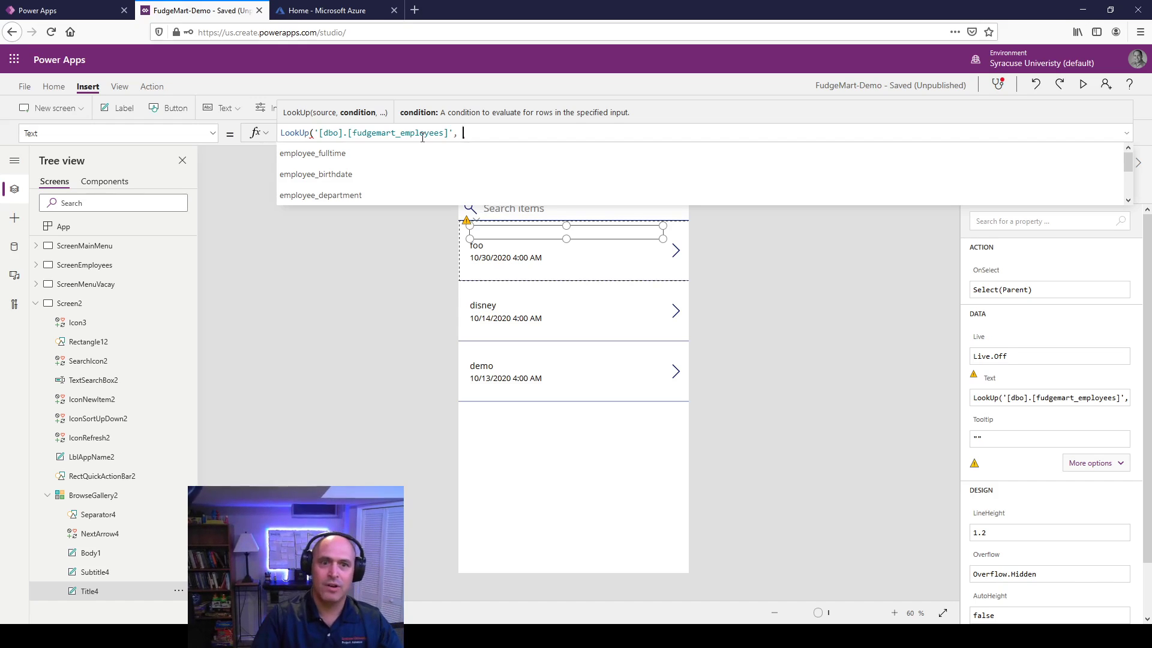
pyautogui.press('Down')
pyautogui.press('Down')
pyautogui.press('Down')
pyautogui.press('Down')
pyautogui.press('Down')
pyautogui.press('Down')
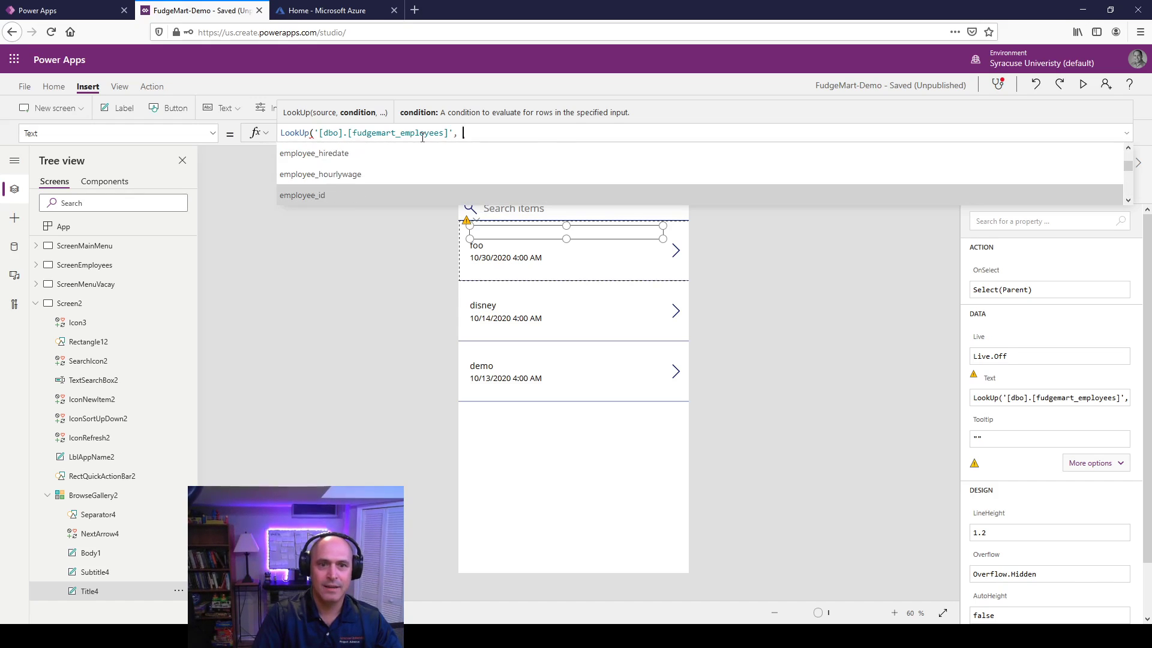
pyautogui.press('Tab')
pyautogui.write('=')
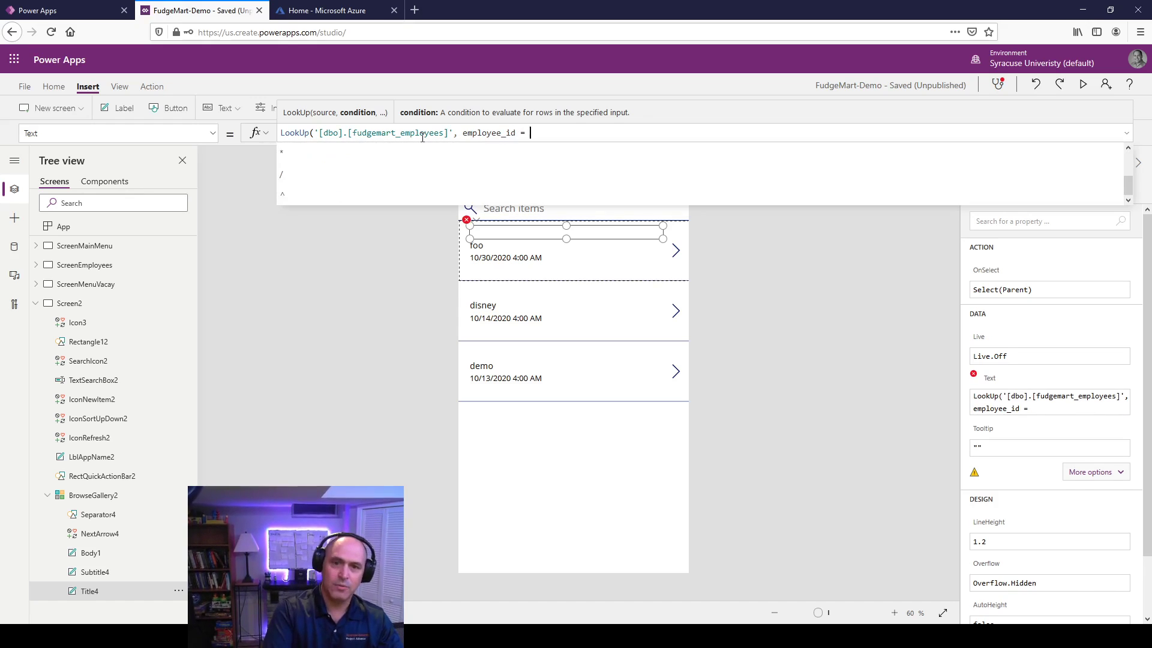
pyautogui.hotkey('ctrl', 'v')
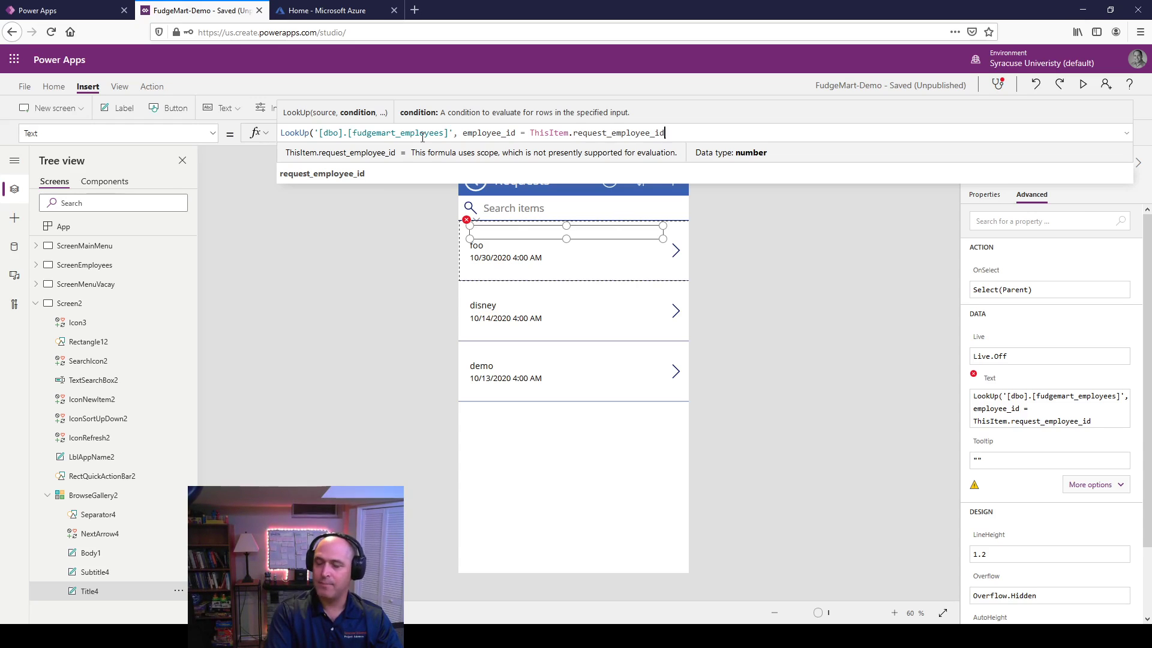
# Step: Make the lookup return employee_firstname & " " & employee_lastname as the row title
pyautogui.write(', "')
pyautogui.hotkey('shift', 'Return')
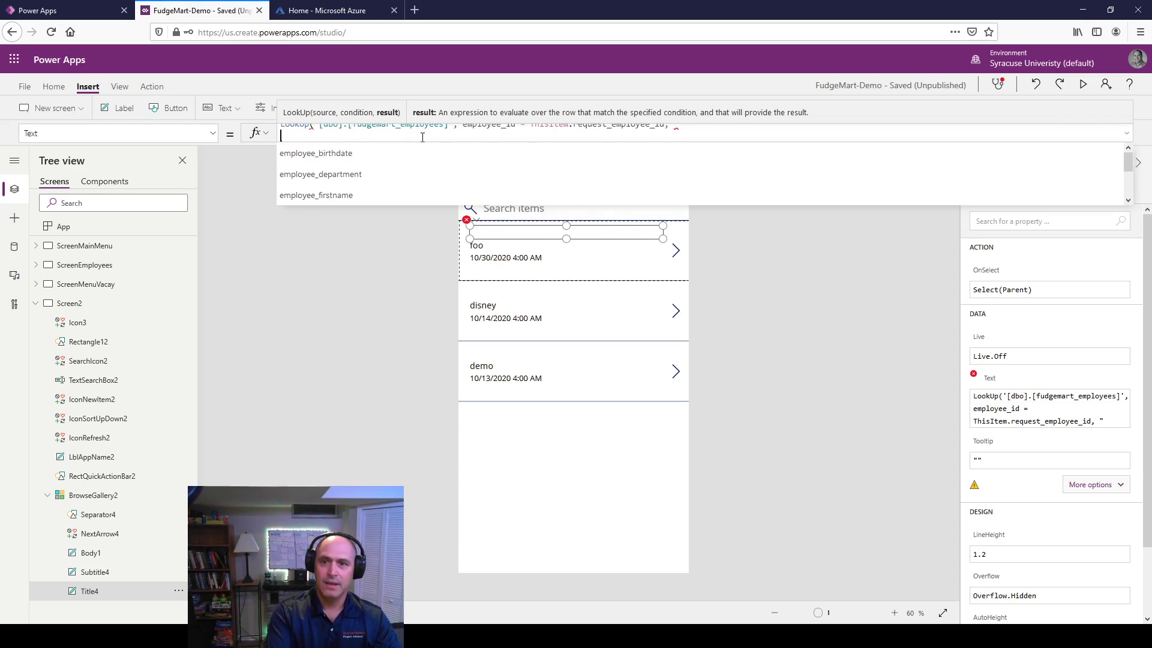
pyautogui.press('BackSpace')
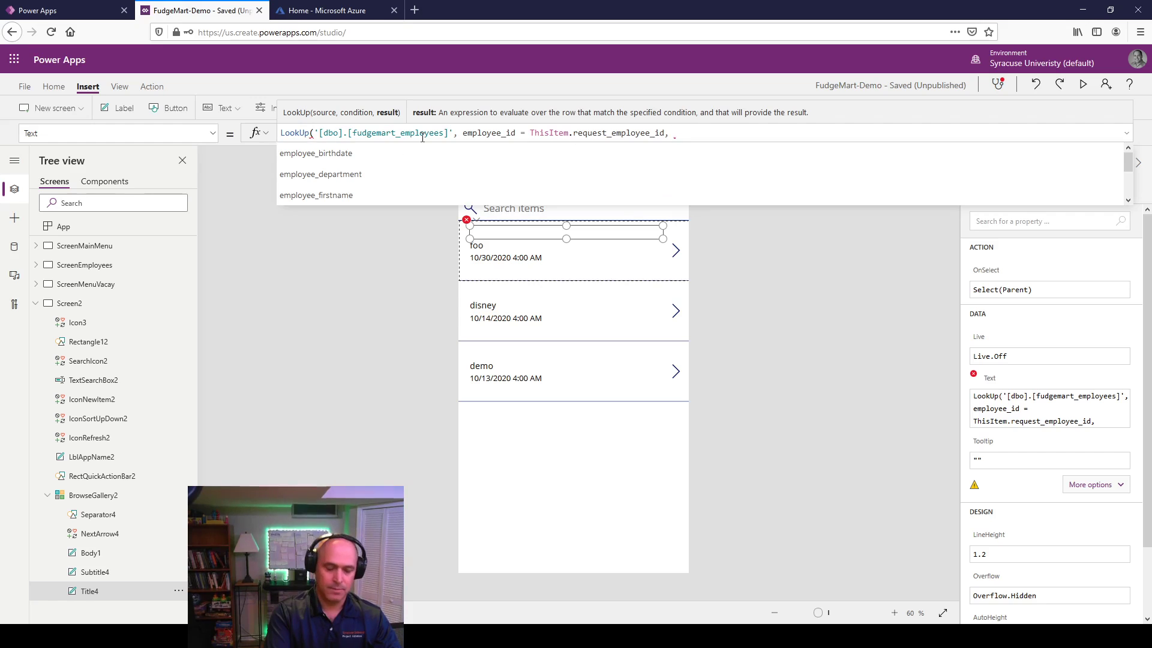
pyautogui.write('employee_f')
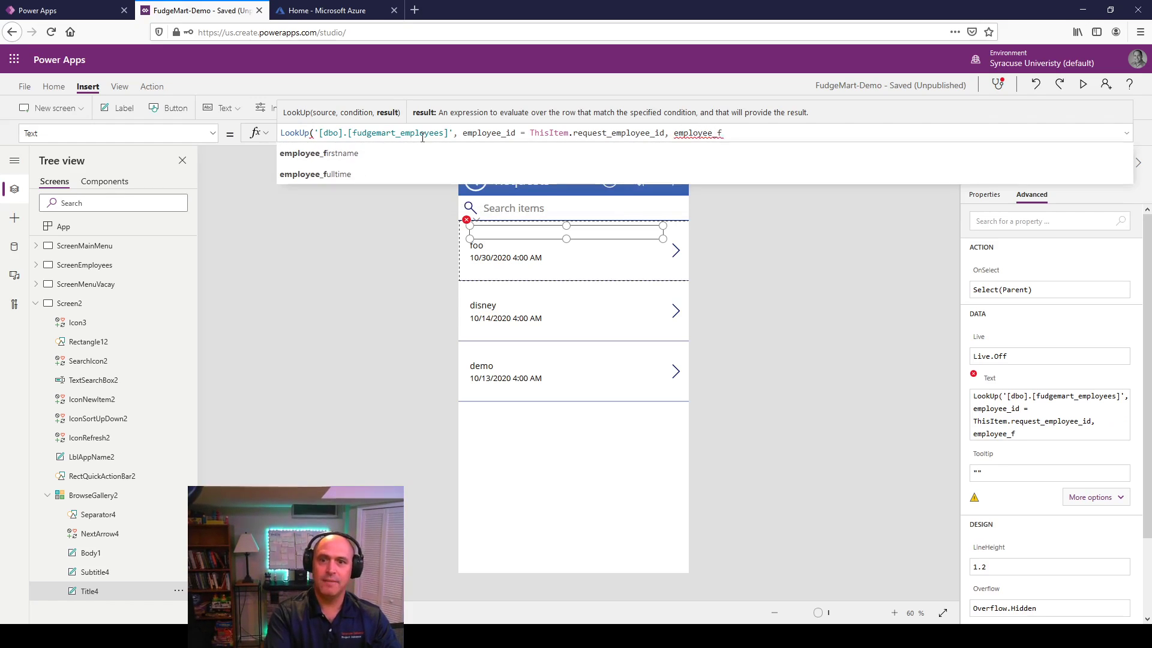
pyautogui.write('riirstname)')
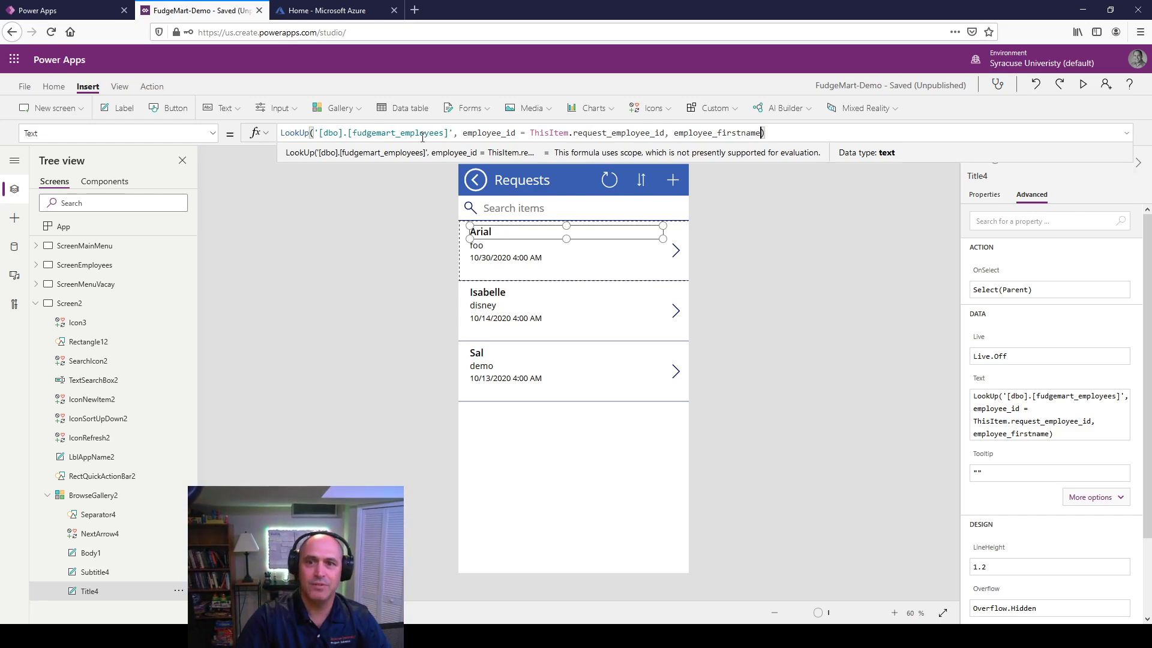
pyautogui.press('Left')
pyautogui.write('& " " ')
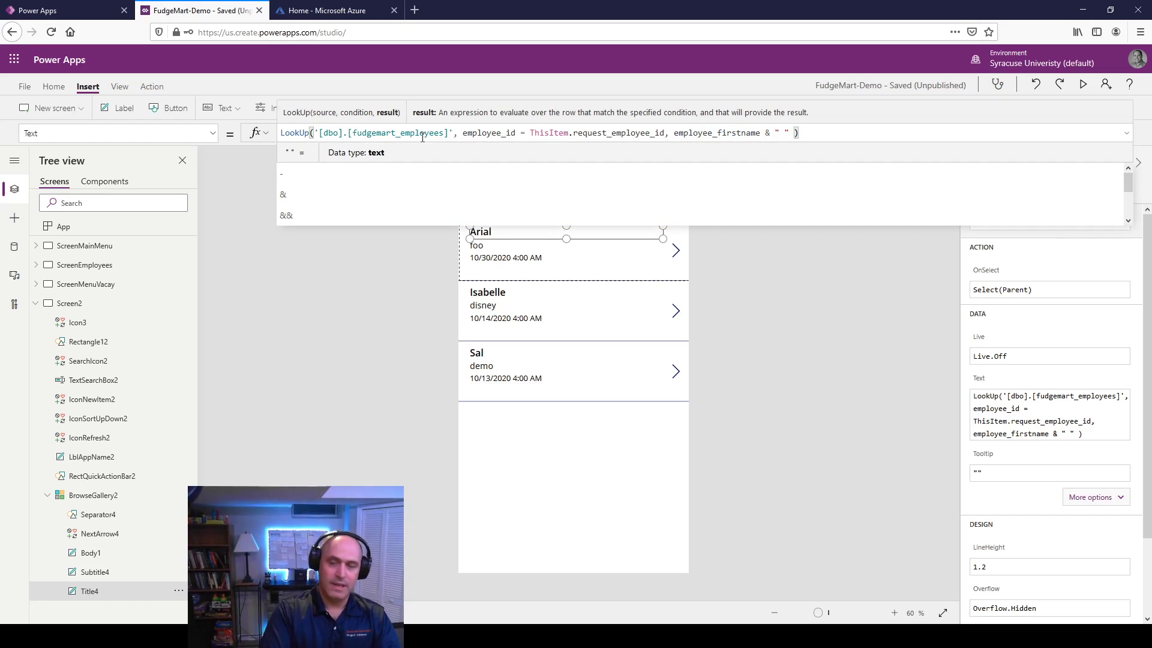
pyautogui.write('& emplo')
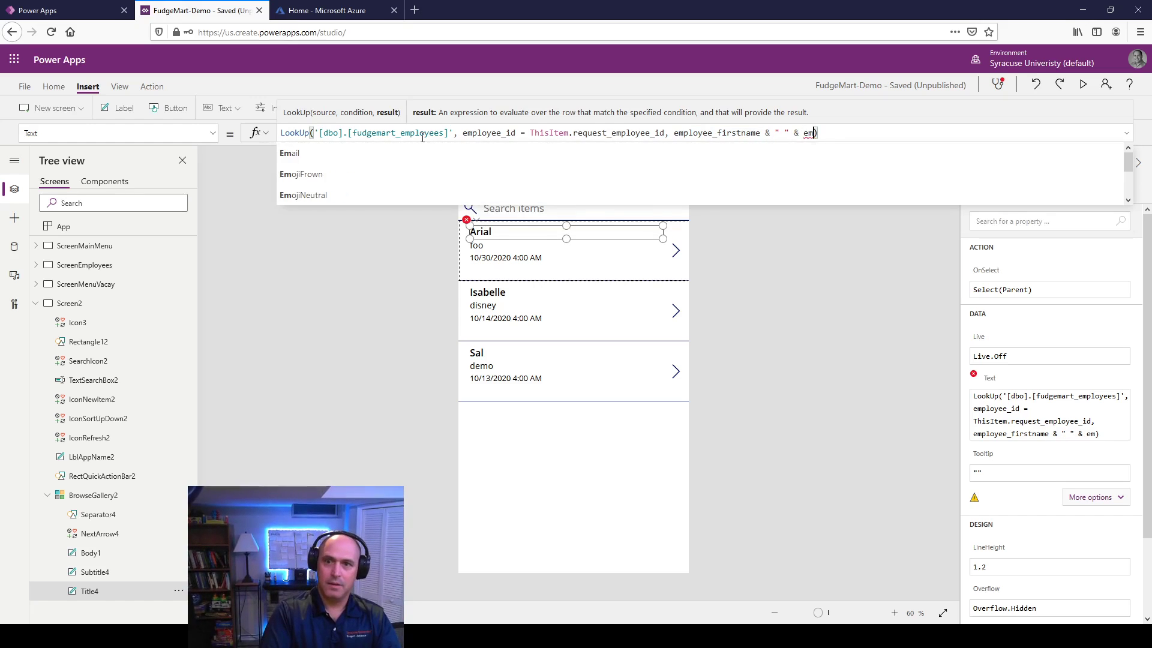
pyautogui.write('yee_lkas')
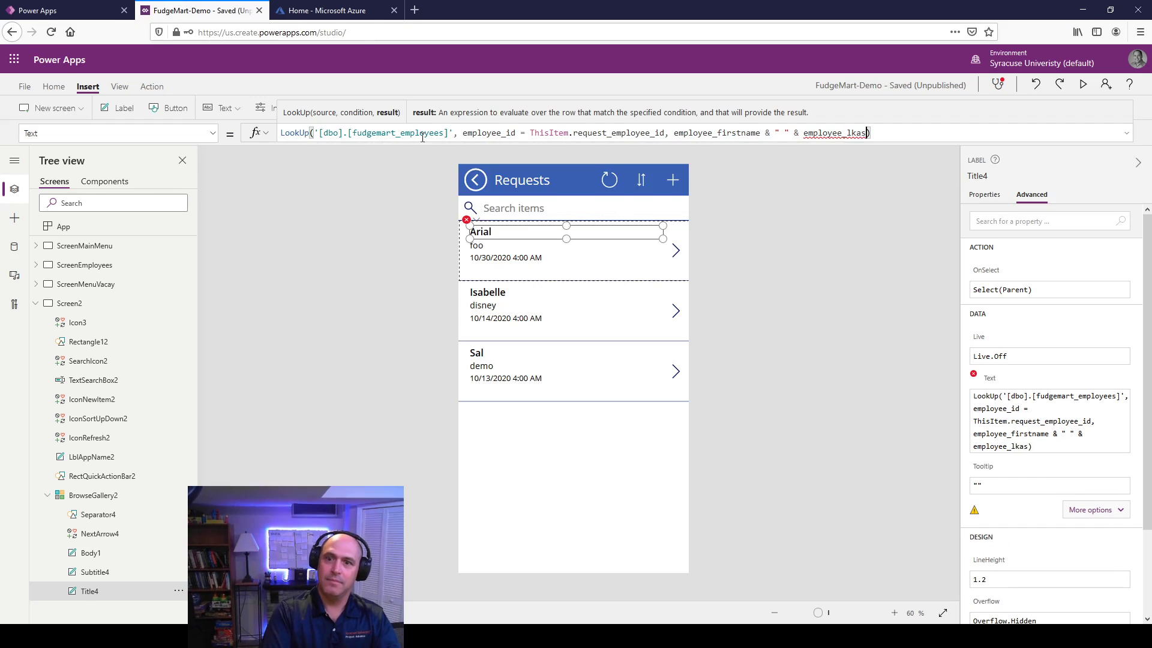
pyautogui.press('BackSpace')
pyautogui.press('BackSpace')
pyautogui.write('astname')
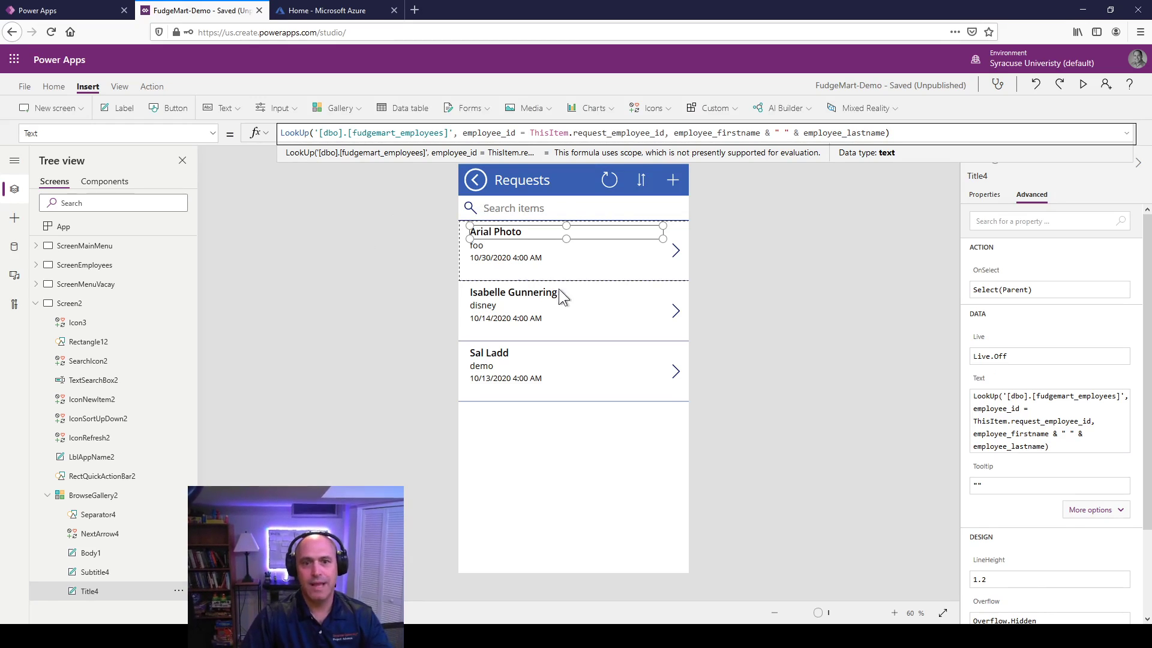
pyautogui.click(704, 270)
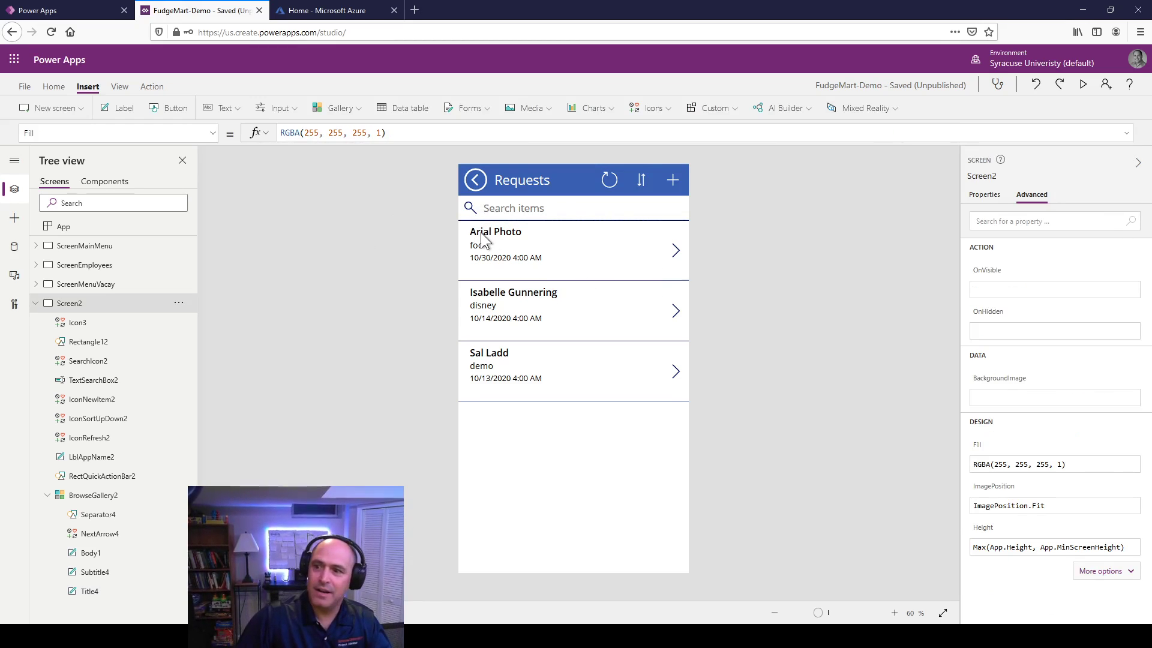
# Step: Review the search box, gallery data source and item labels, selecting the start-date line
pyautogui.click(501, 215)
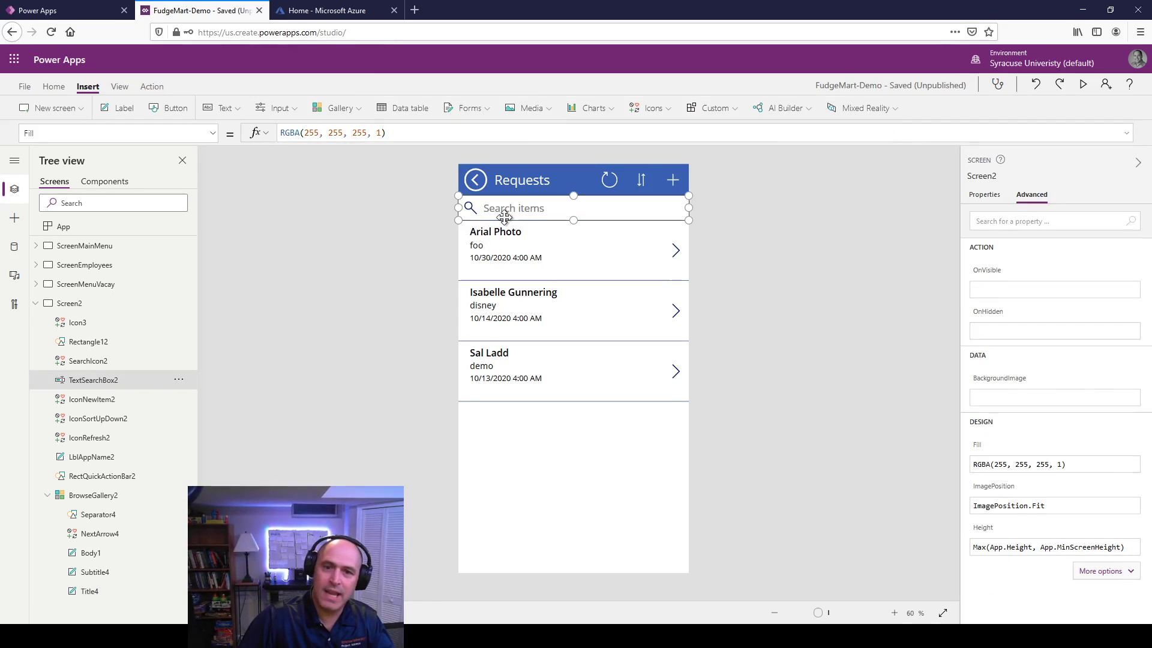
pyautogui.click(493, 308)
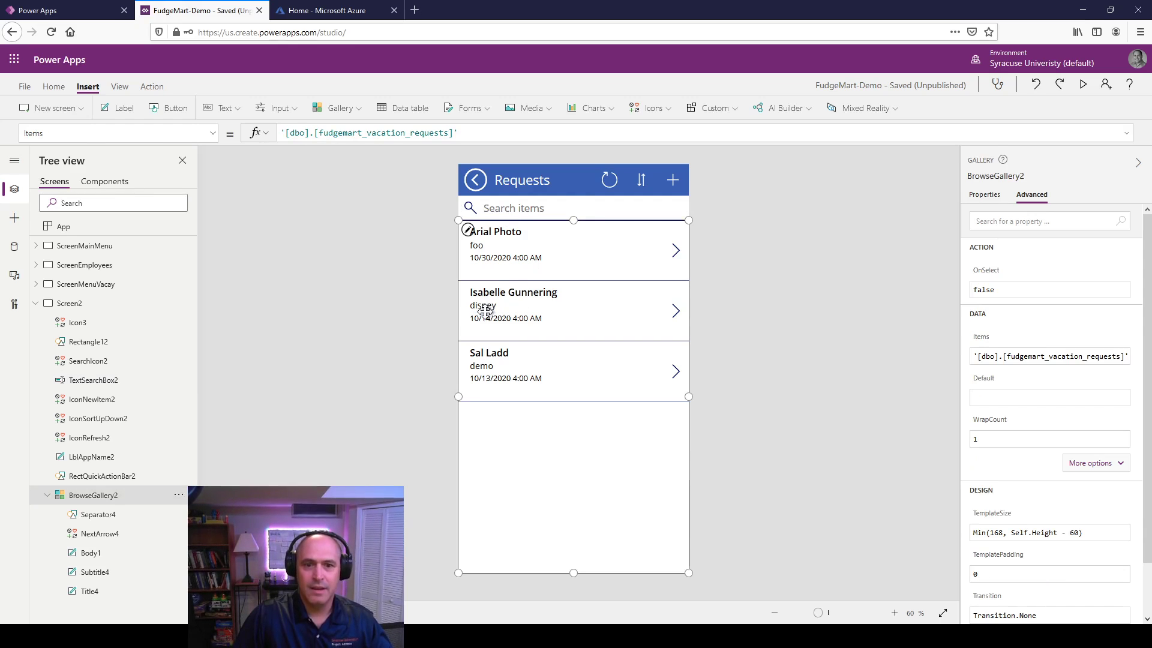
pyautogui.click(491, 246)
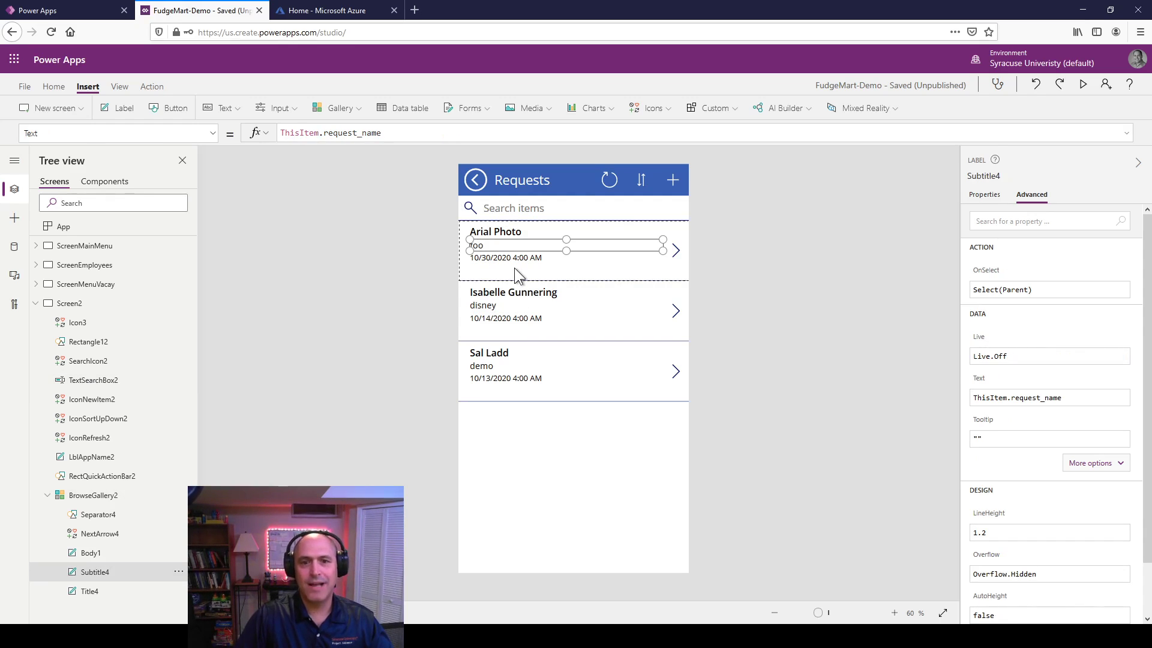
pyautogui.click(504, 258)
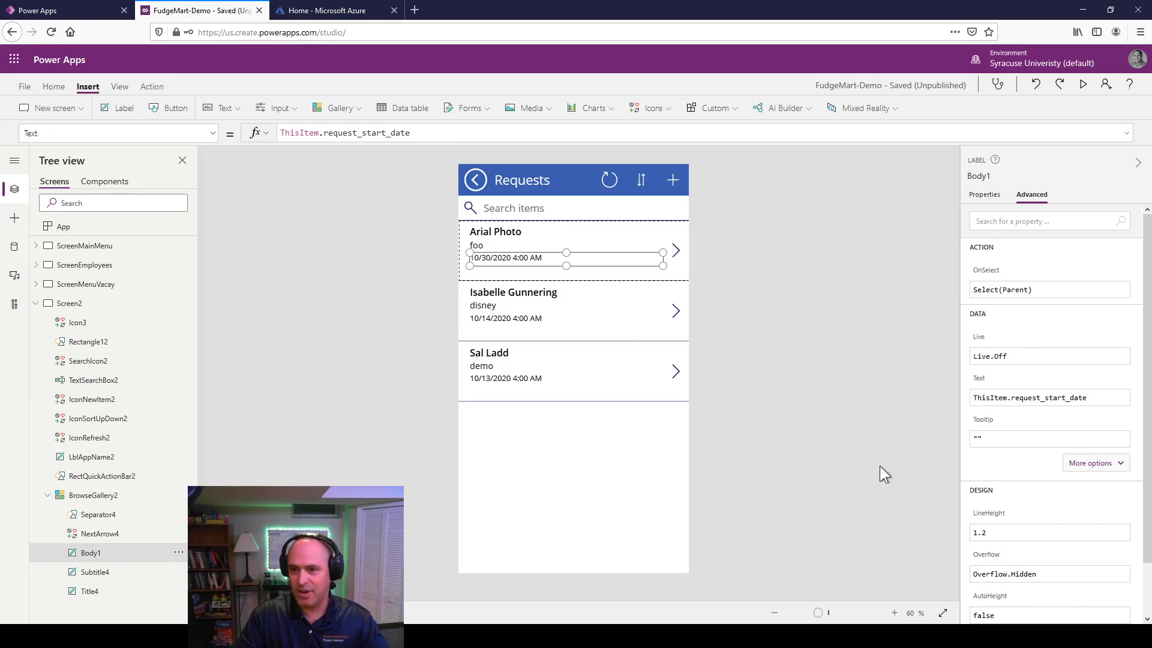
pyautogui.click(1098, 396)
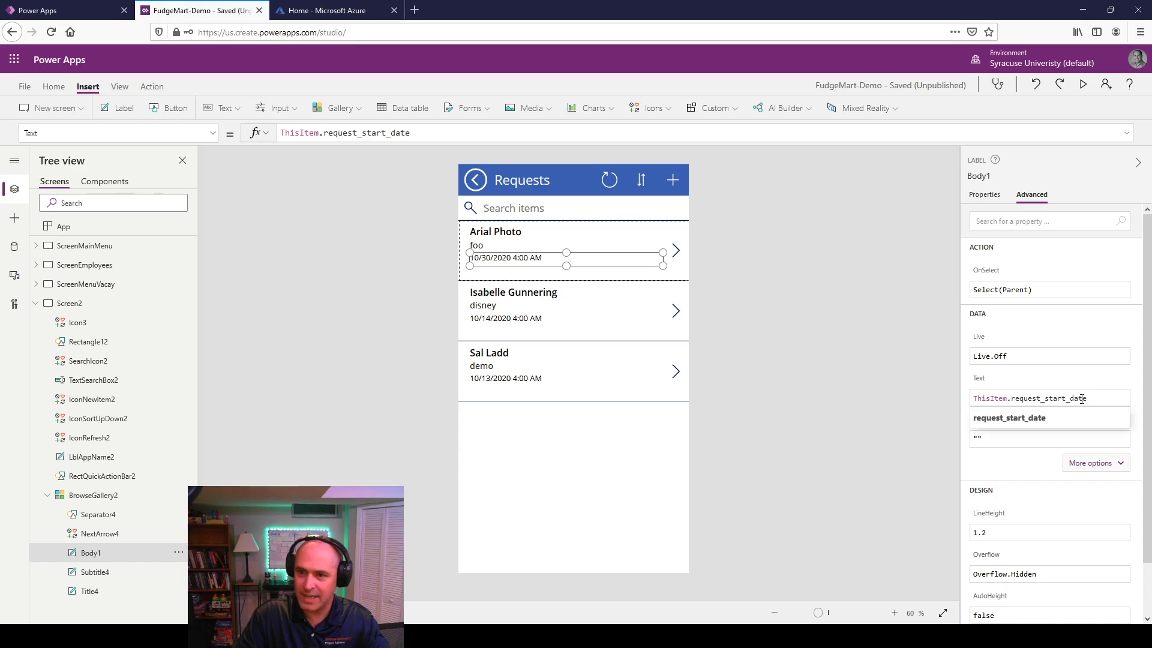
# Step: Rewrite the date line formula as Text(request_start_date, "yyyy-mm-dd")
pyautogui.moveTo(1081, 399); pyautogui.dragTo(889, 391)
pyautogui.press('End')
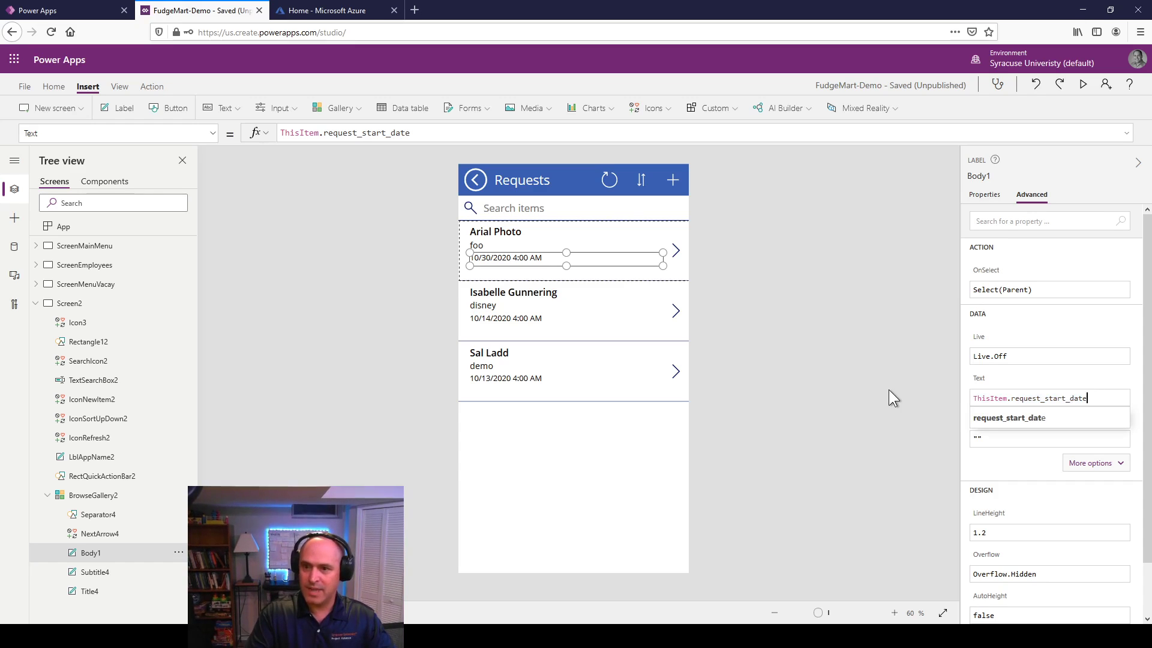
pyautogui.hotkey('shift', 'Home')
pyautogui.hotkey('ctrl', 'c')
pyautogui.press('BackSpace')
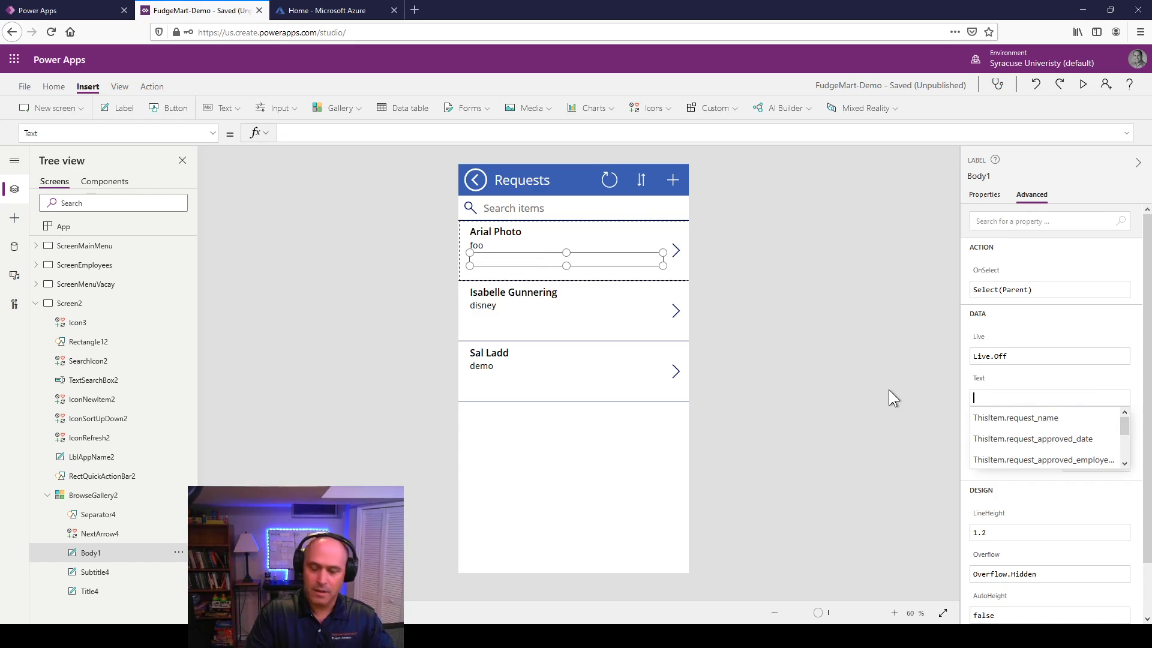
pyautogui.write('Text')
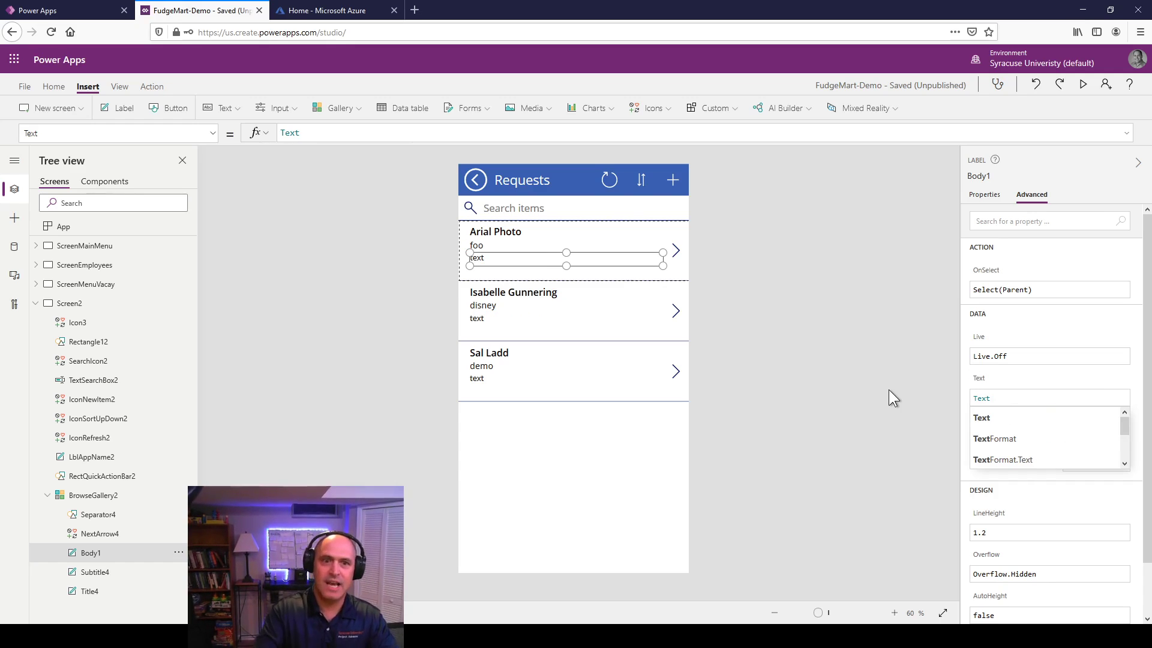
pyautogui.click(335, 128)
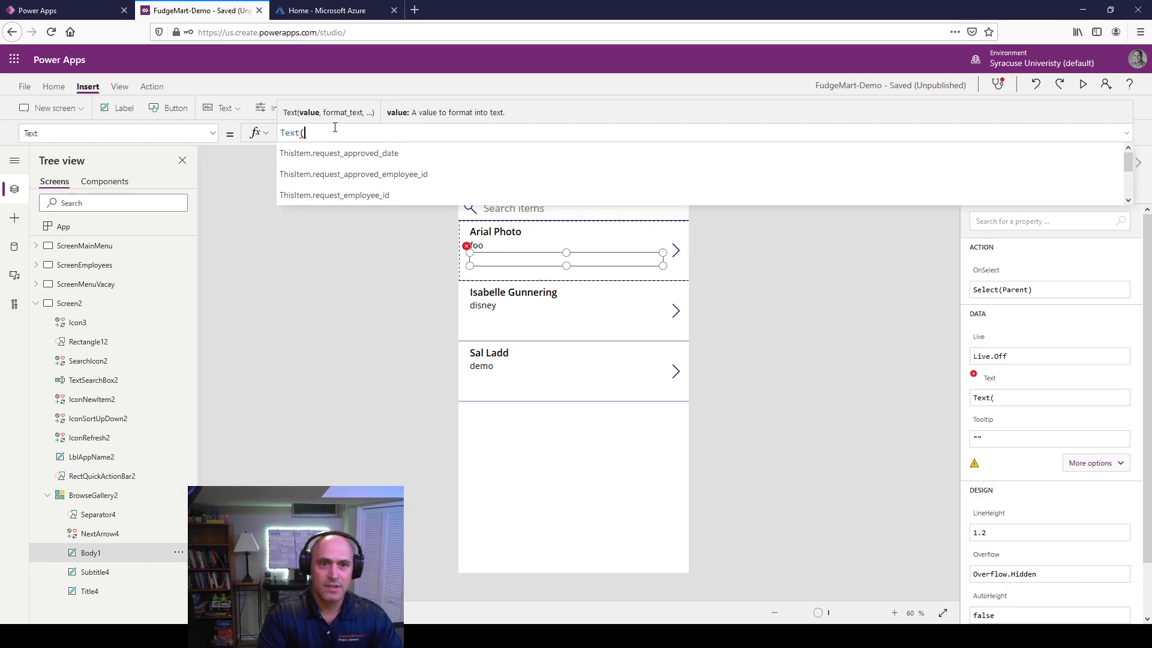
pyautogui.hotkey('ctrl', 'v')
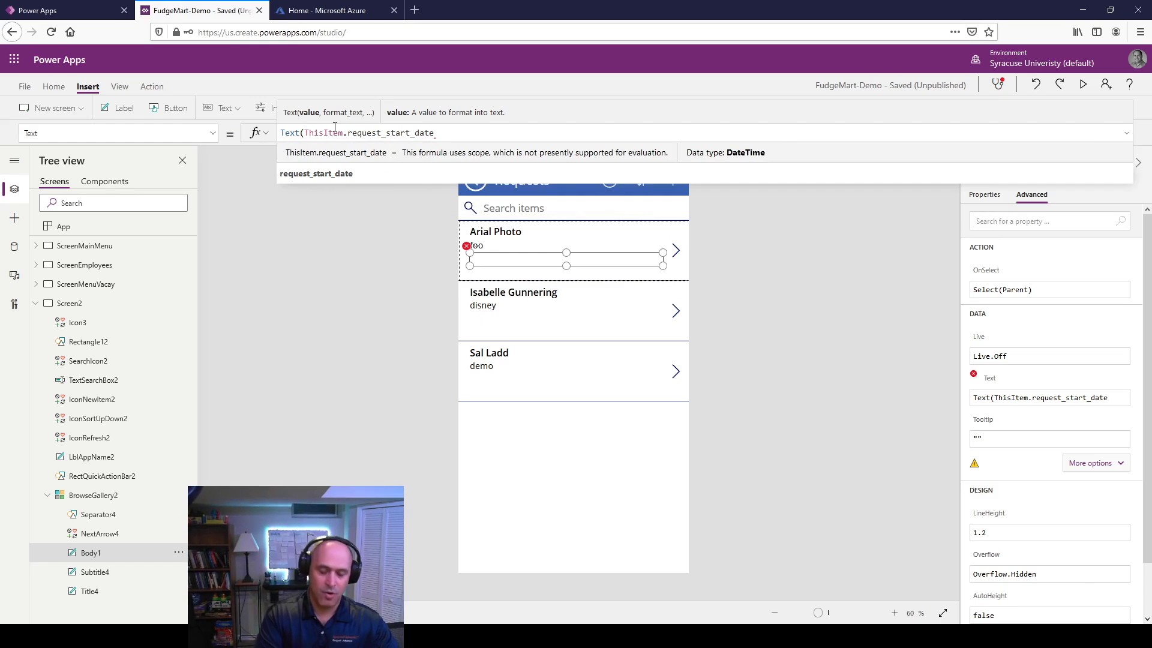
pyautogui.write(', "')
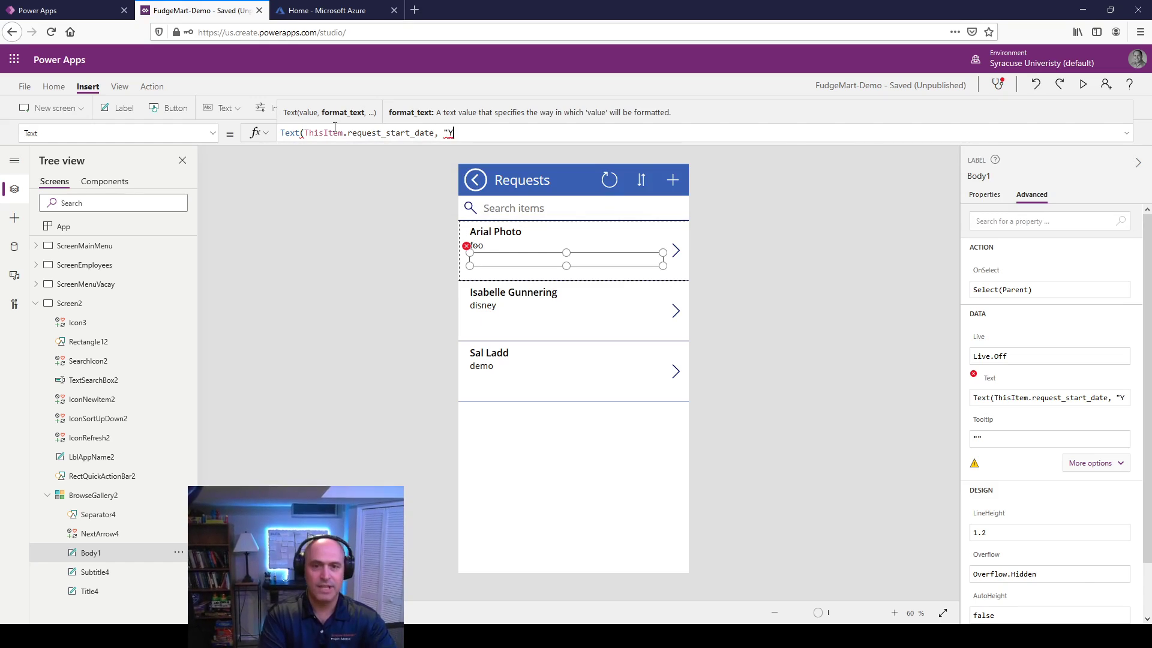
pyautogui.write('yyyy-mm')
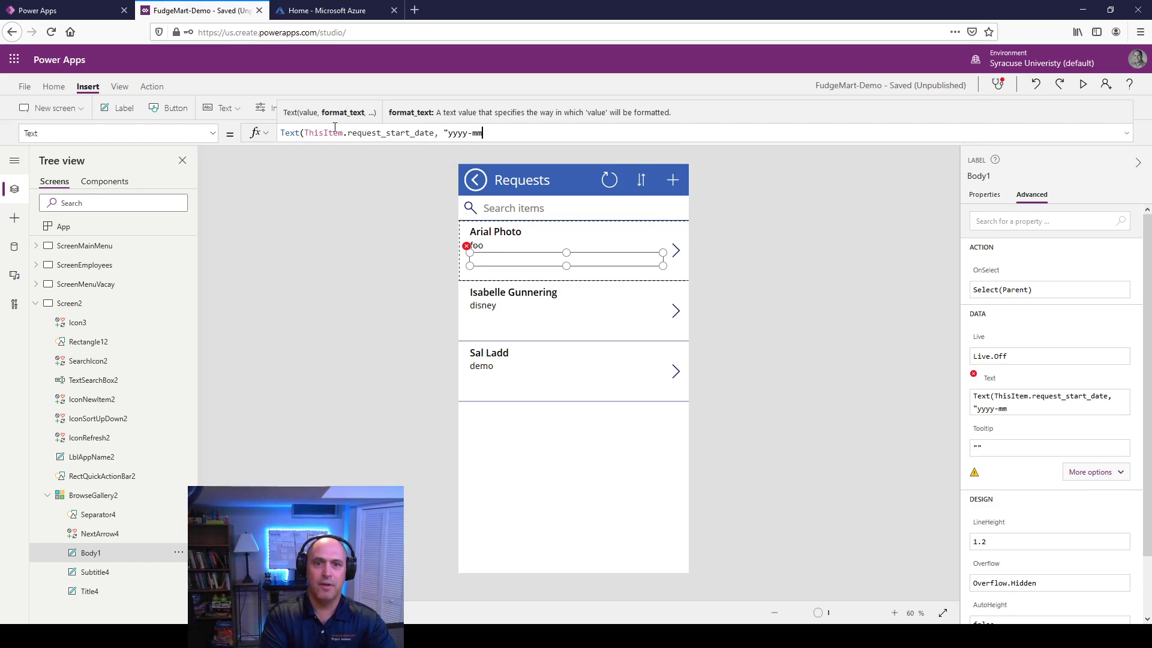
pyautogui.write('-dd"')
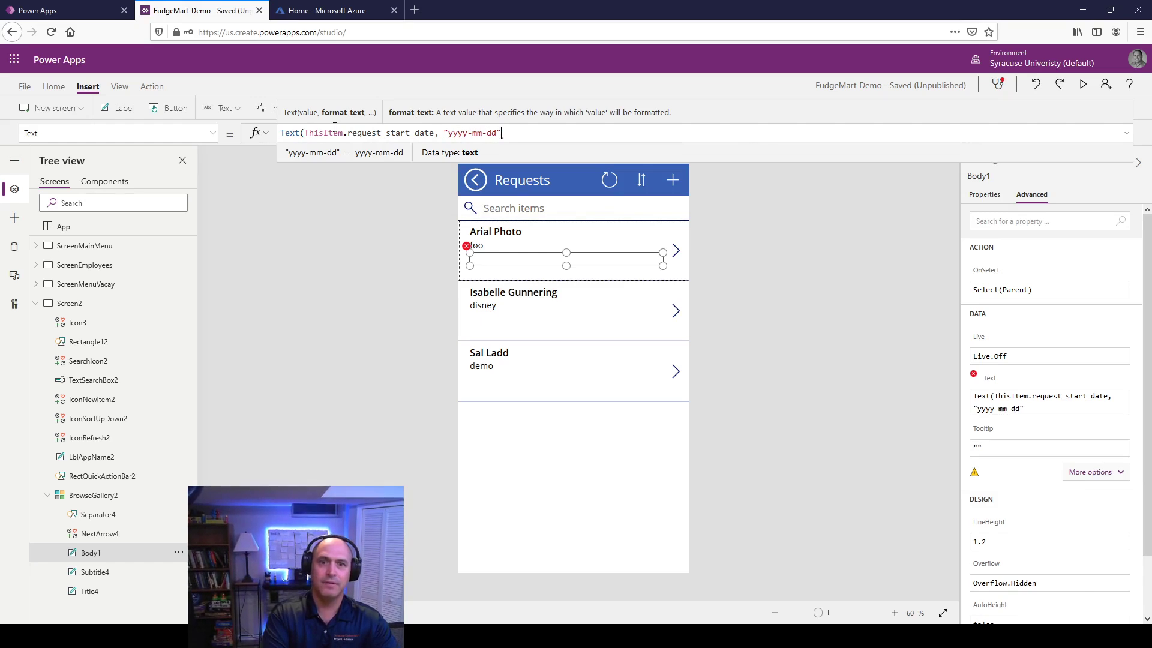
pyautogui.write(')')
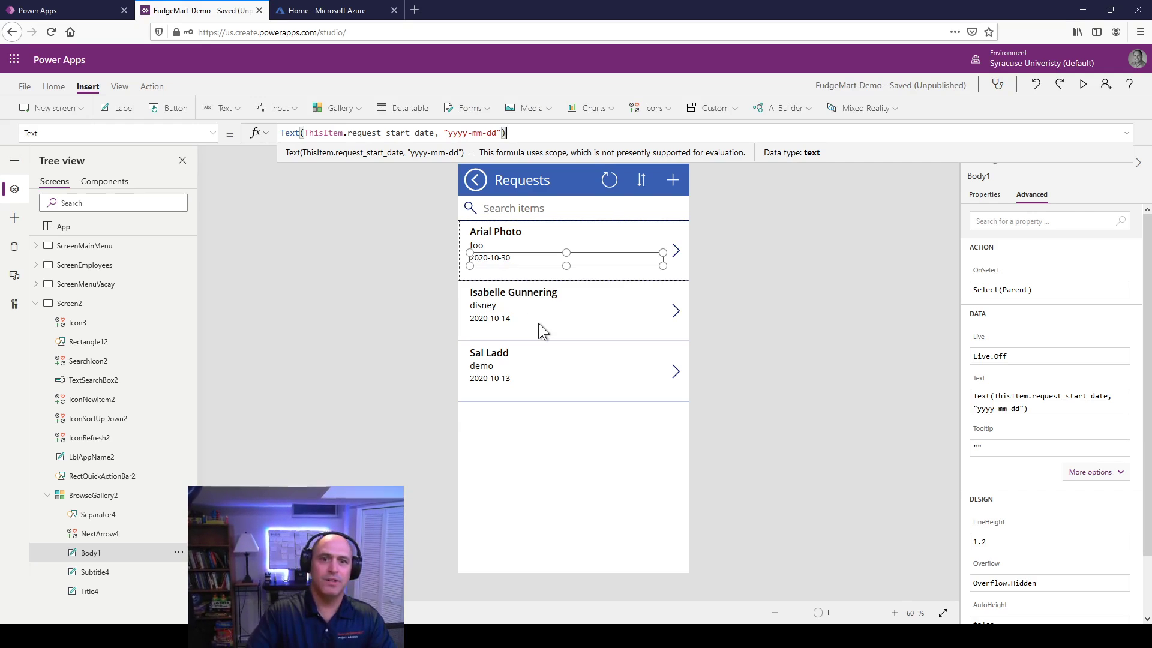
# Step: Append " for ", request_number_of_days and " days" to the date line formula
pyautogui.write('& "')
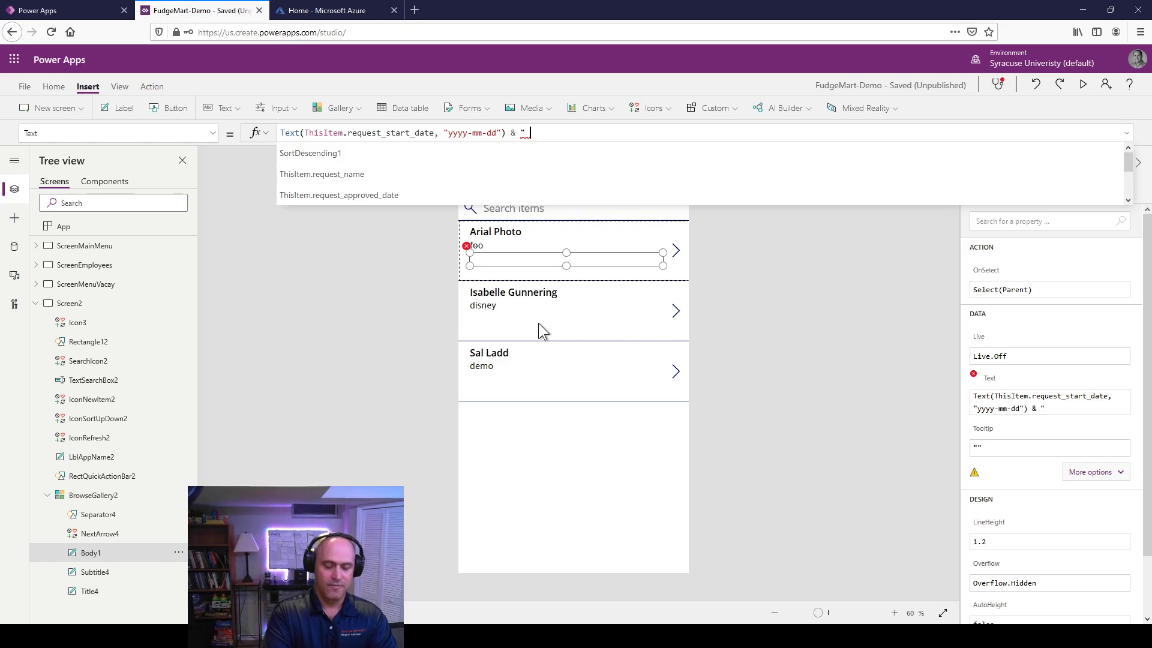
pyautogui.write(' for "')
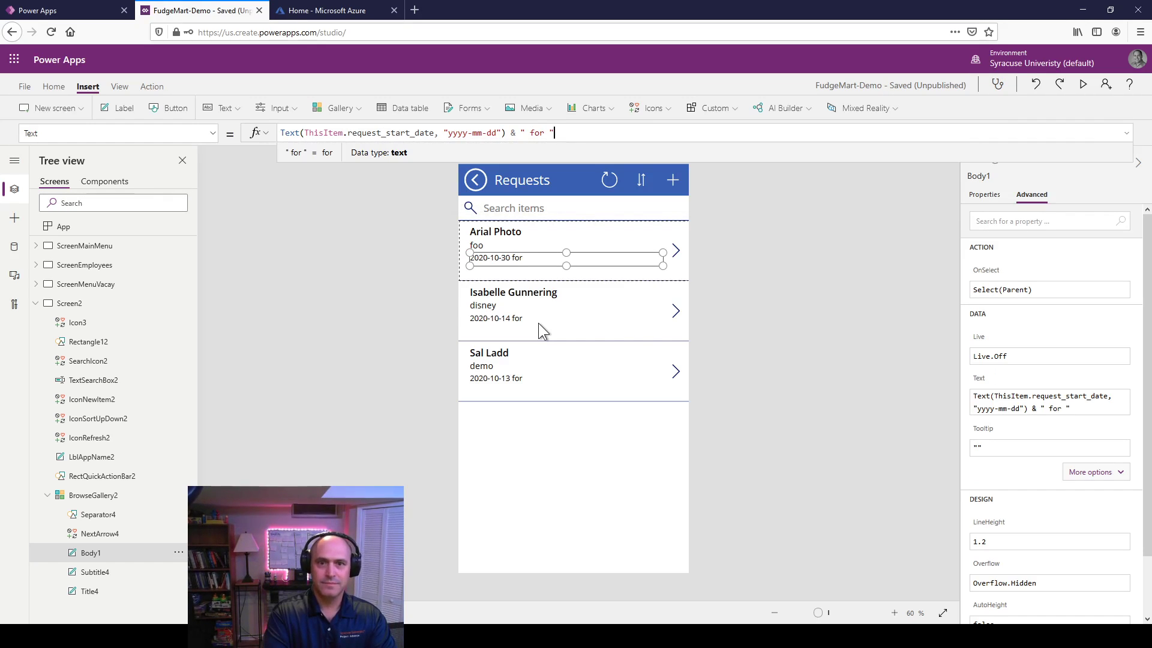
pyautogui.write(' &')
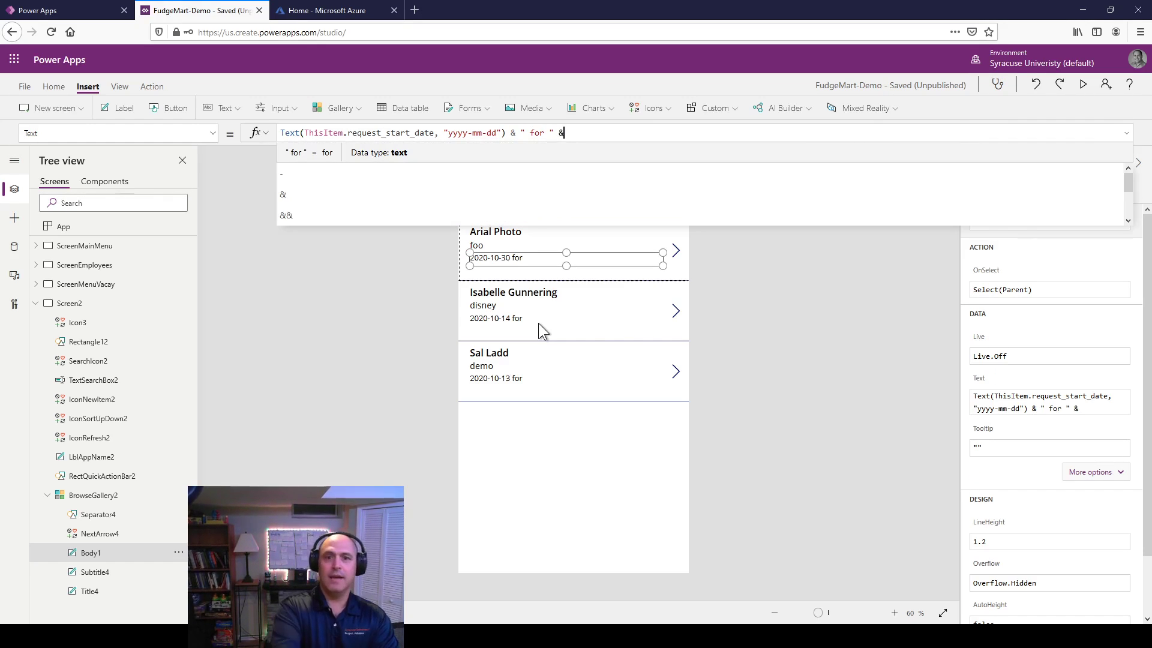
pyautogui.write(' this')
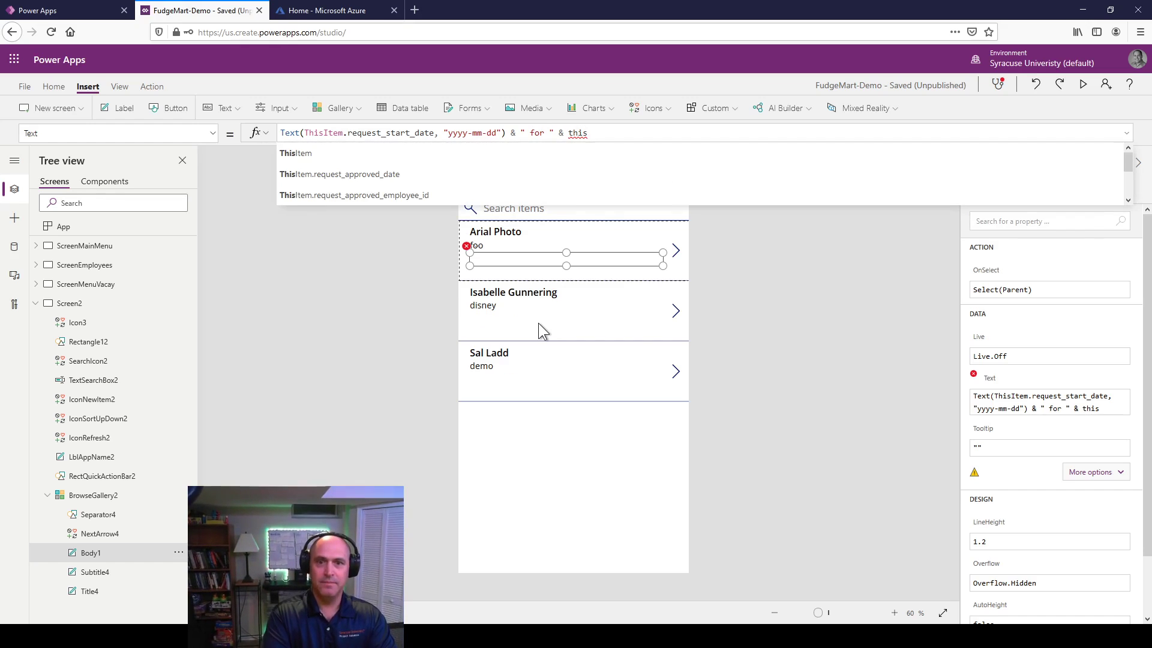
pyautogui.write('item.')
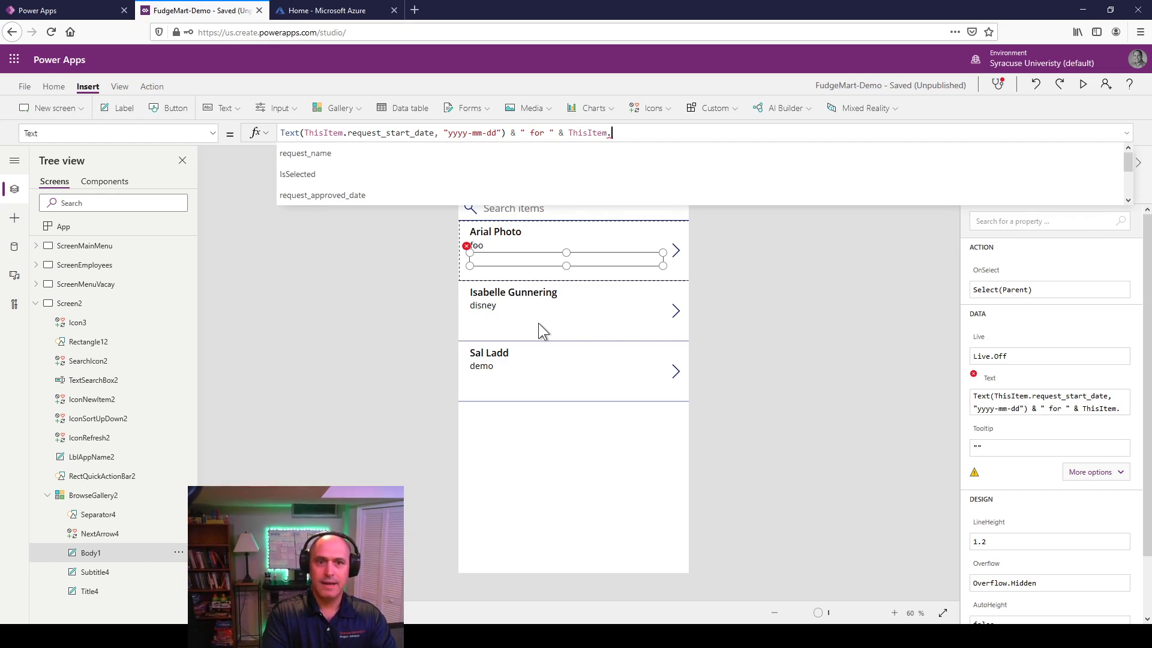
pyautogui.press('Down')
pyautogui.press('Down')
pyautogui.press('Down')
pyautogui.press('Down')
pyautogui.press('Down')
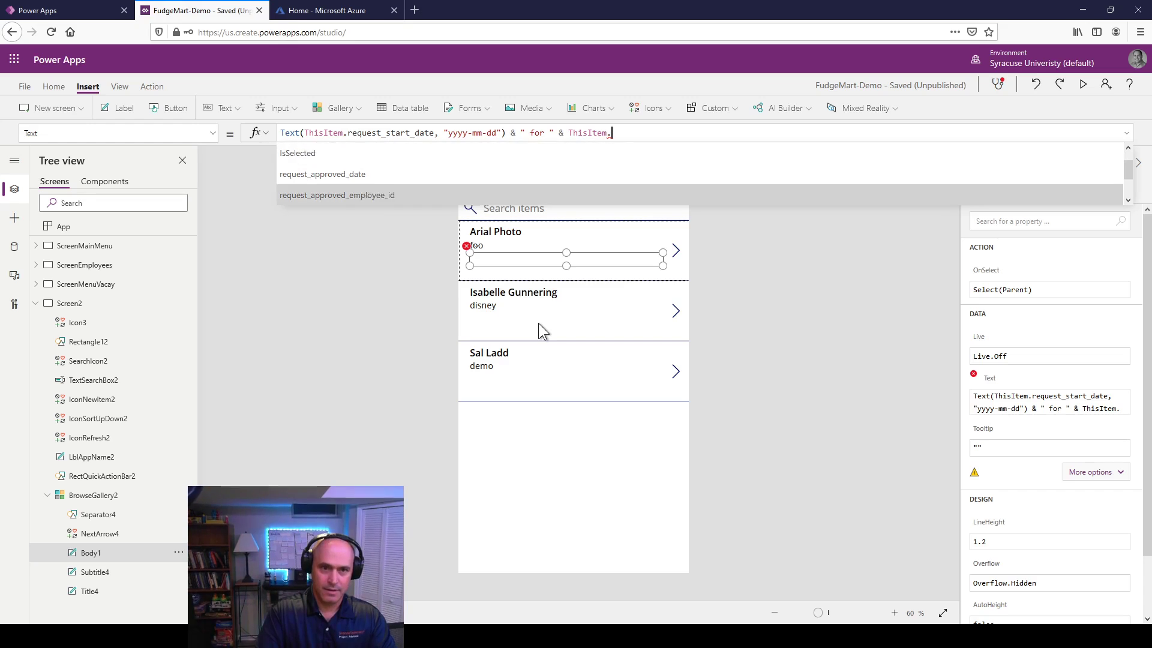
pyautogui.press('Down')
pyautogui.press('Tab')
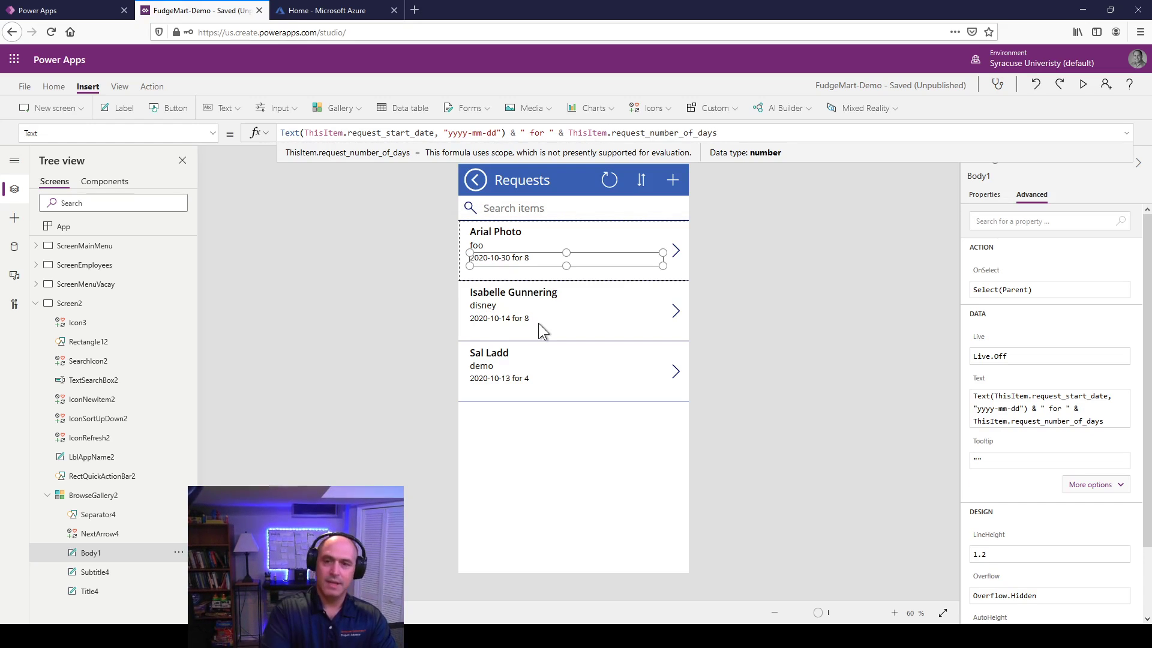
pyautogui.write('& "')
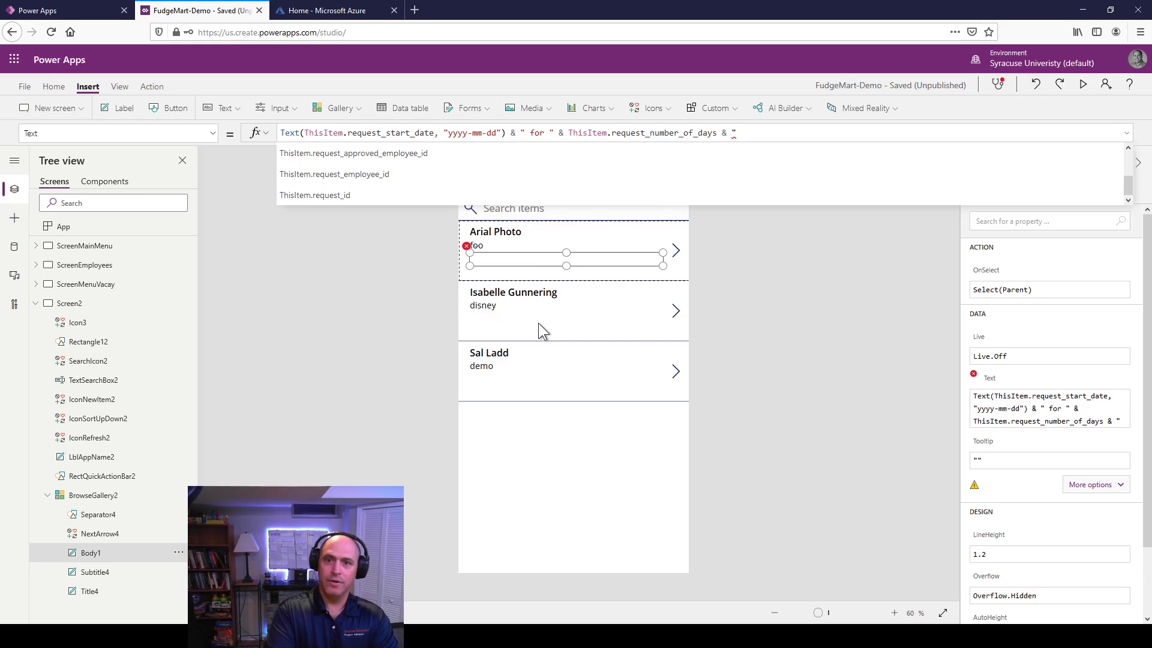
pyautogui.write(' day')
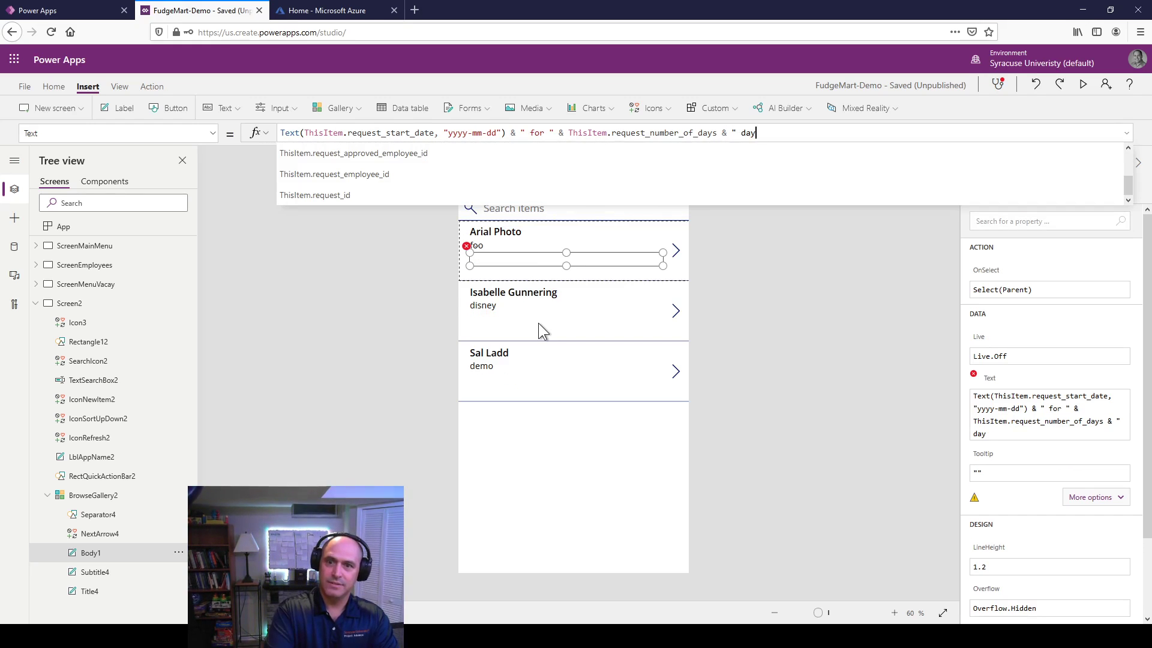
pyautogui.write('t"')
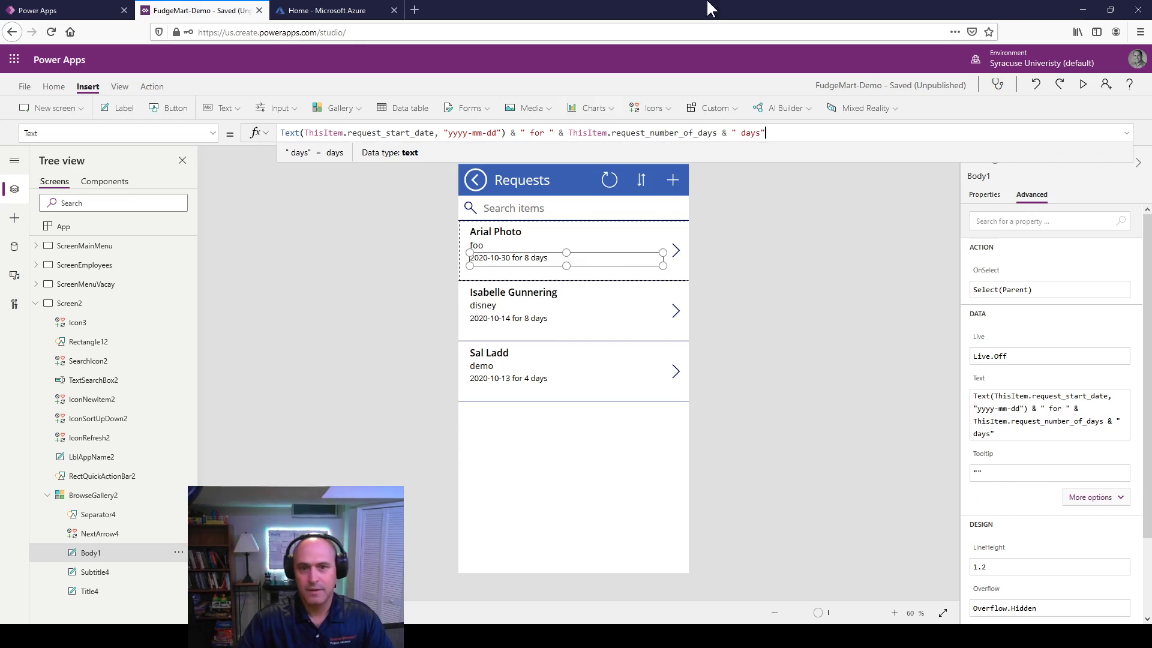
pyautogui.click(736, 362)
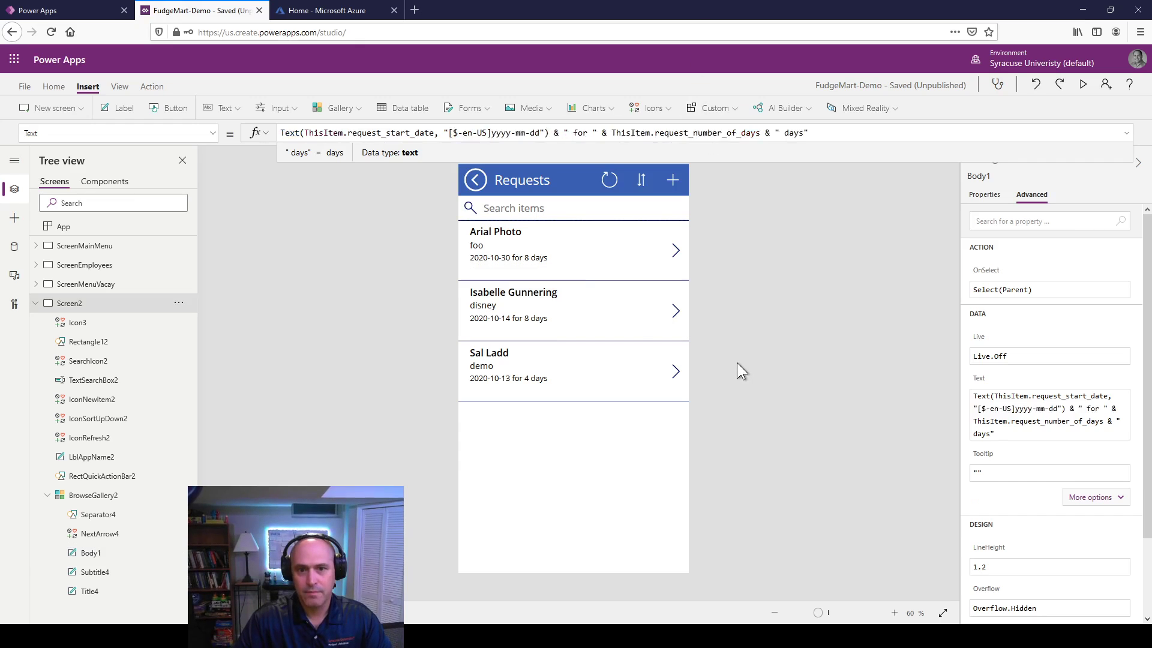
# Step: Set the request name and date line font sizes to 20
pyautogui.click(505, 244)
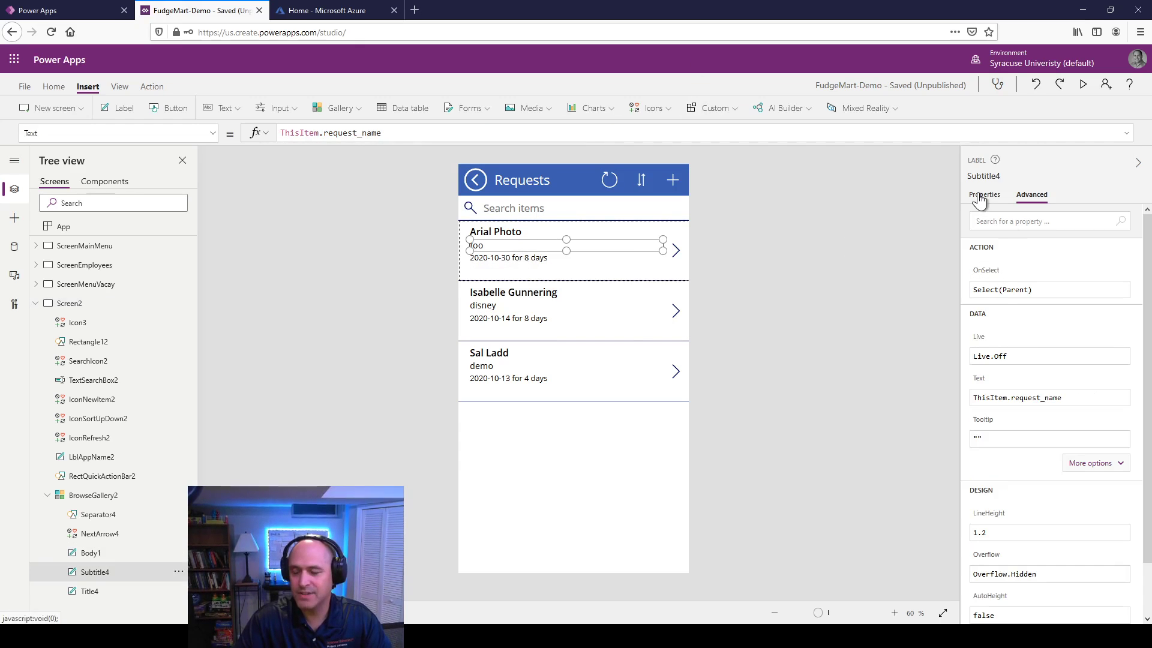
pyautogui.click(983, 195)
pyautogui.click(1123, 257)
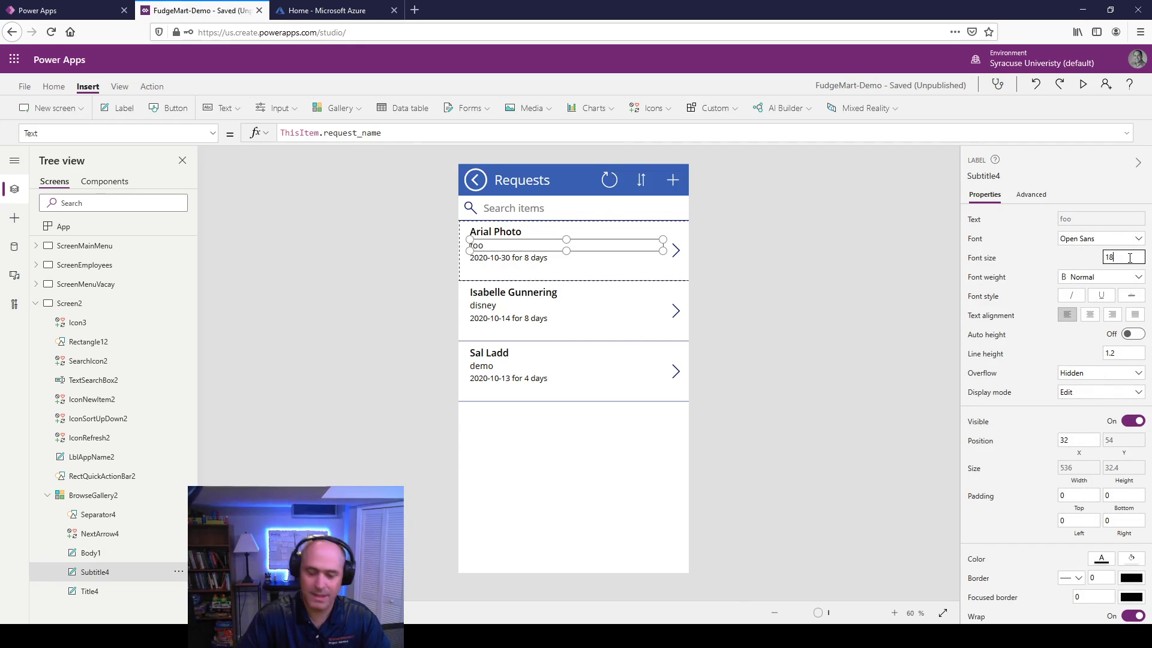
pyautogui.write('20')
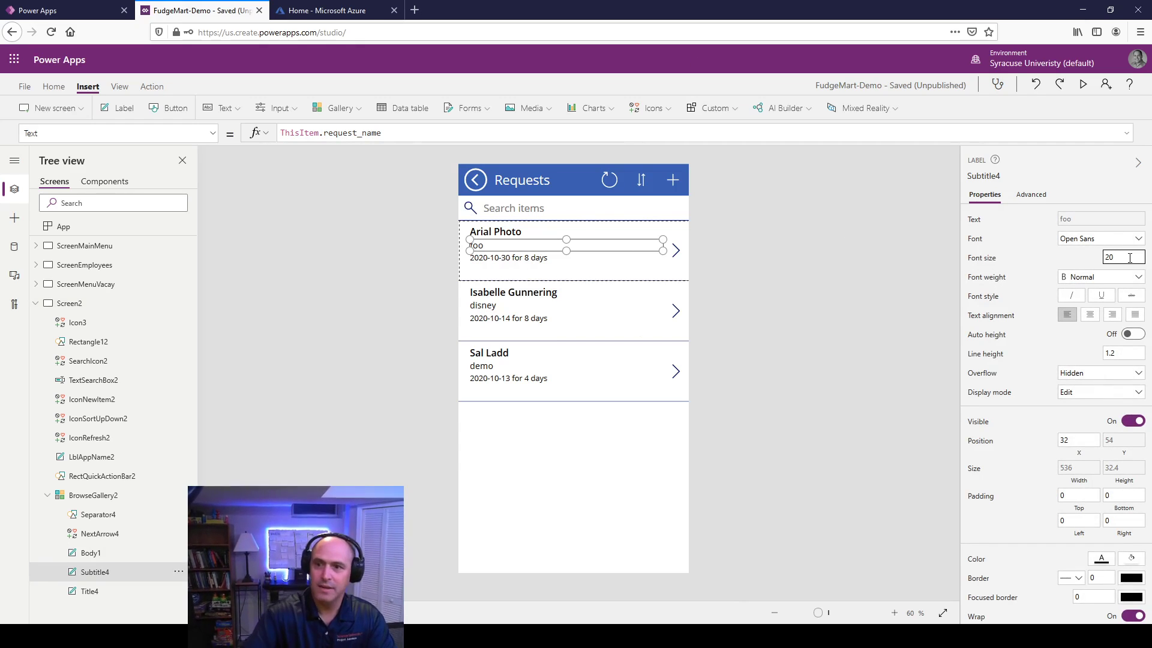
pyautogui.click(532, 260)
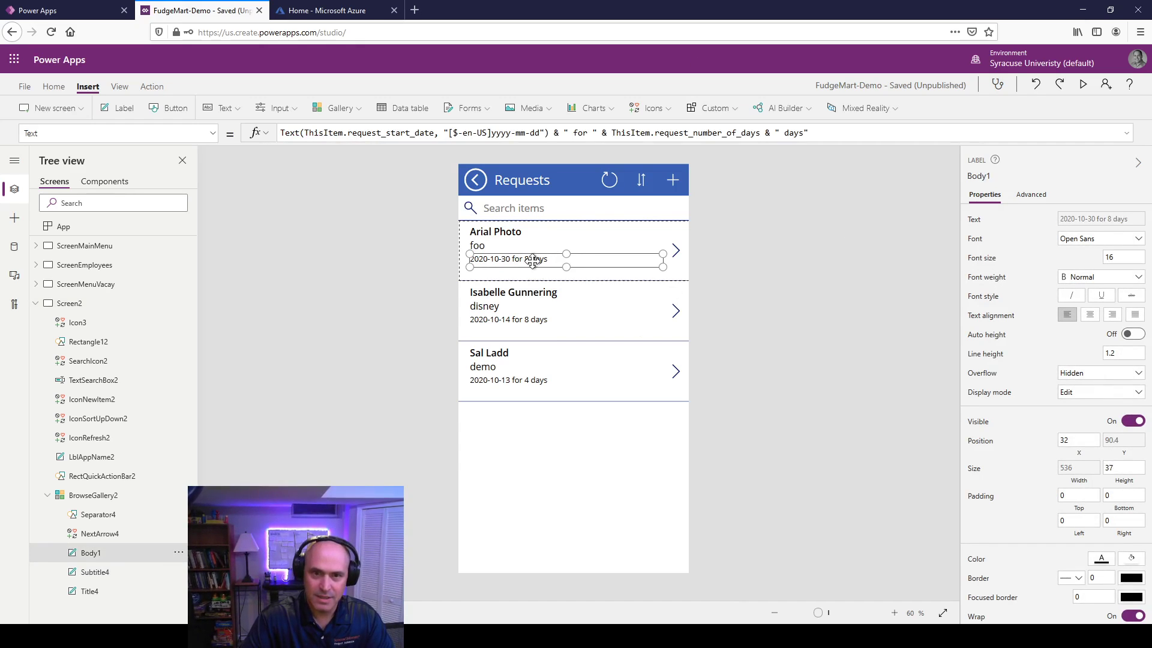
pyautogui.click(1123, 258)
pyautogui.write('20')
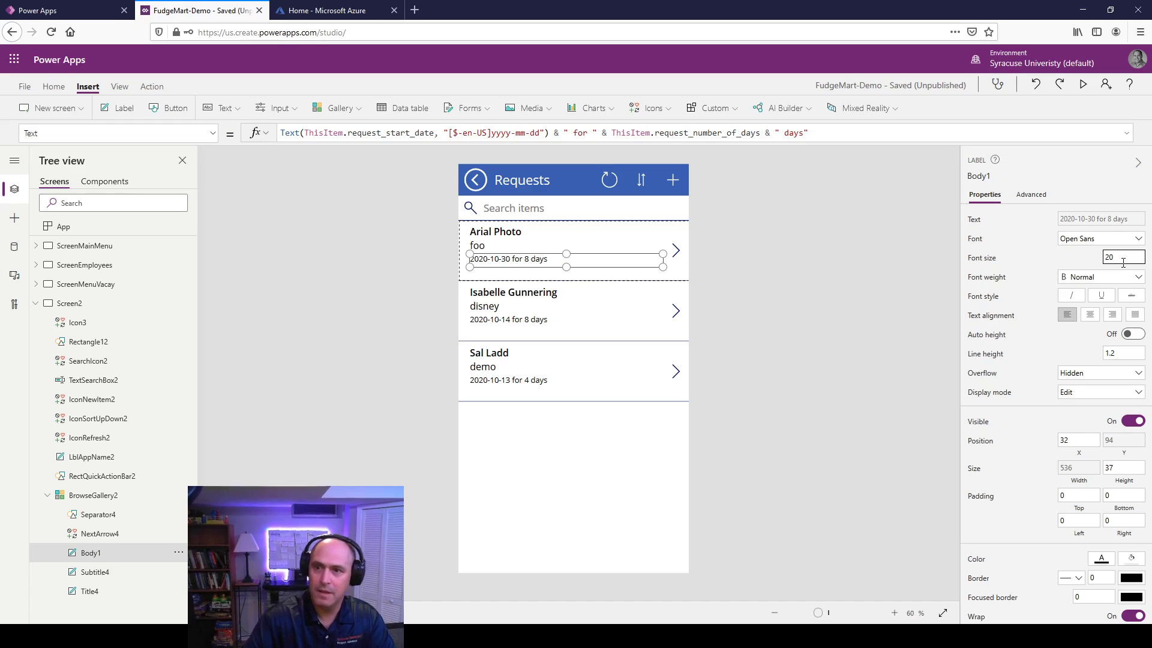
pyautogui.click(617, 327)
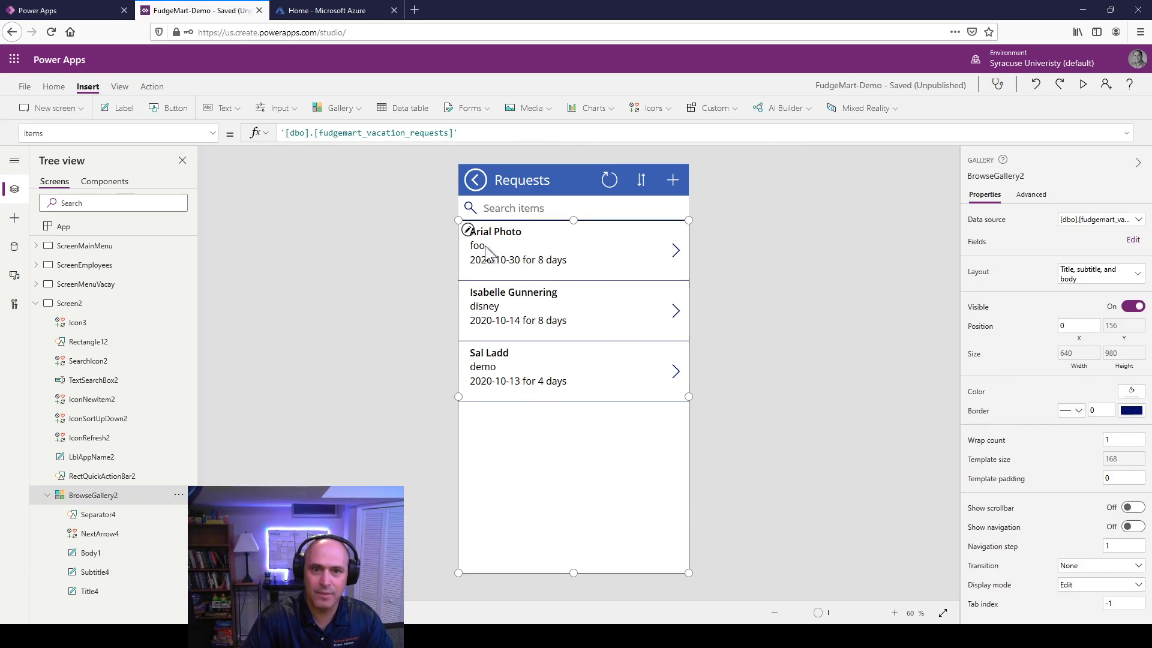
# Step: Set the employee name title's font size to 24
pyautogui.click(509, 236)
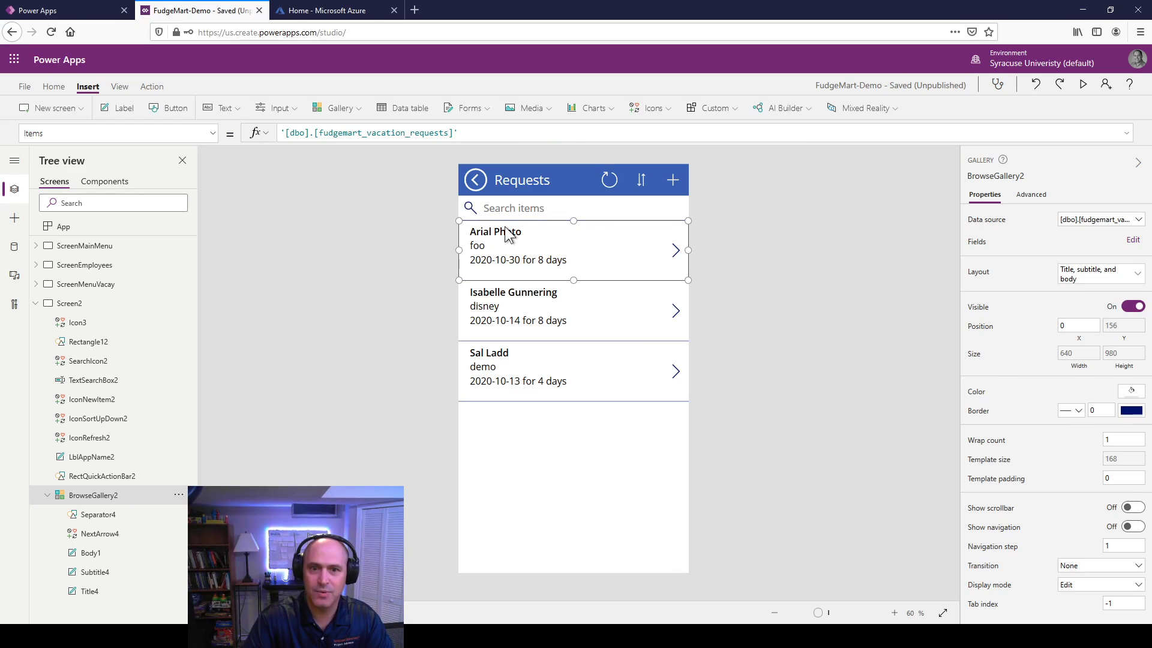
pyautogui.click(509, 234)
pyautogui.click(1121, 256)
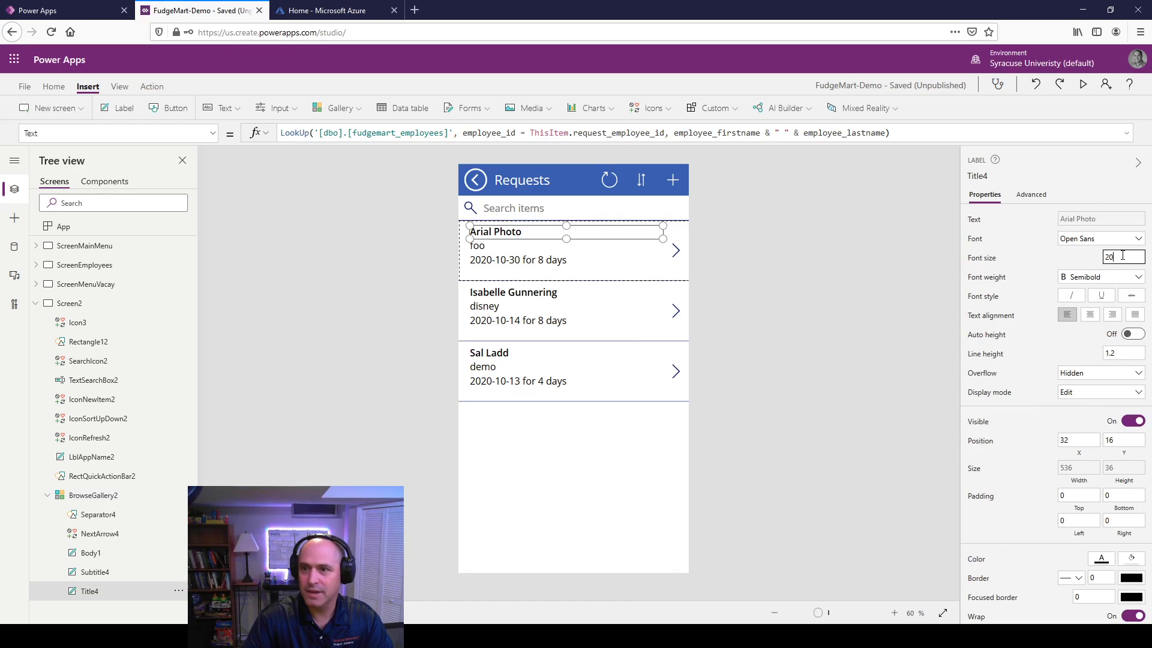
pyautogui.press('BackSpace')
pyautogui.write('4')
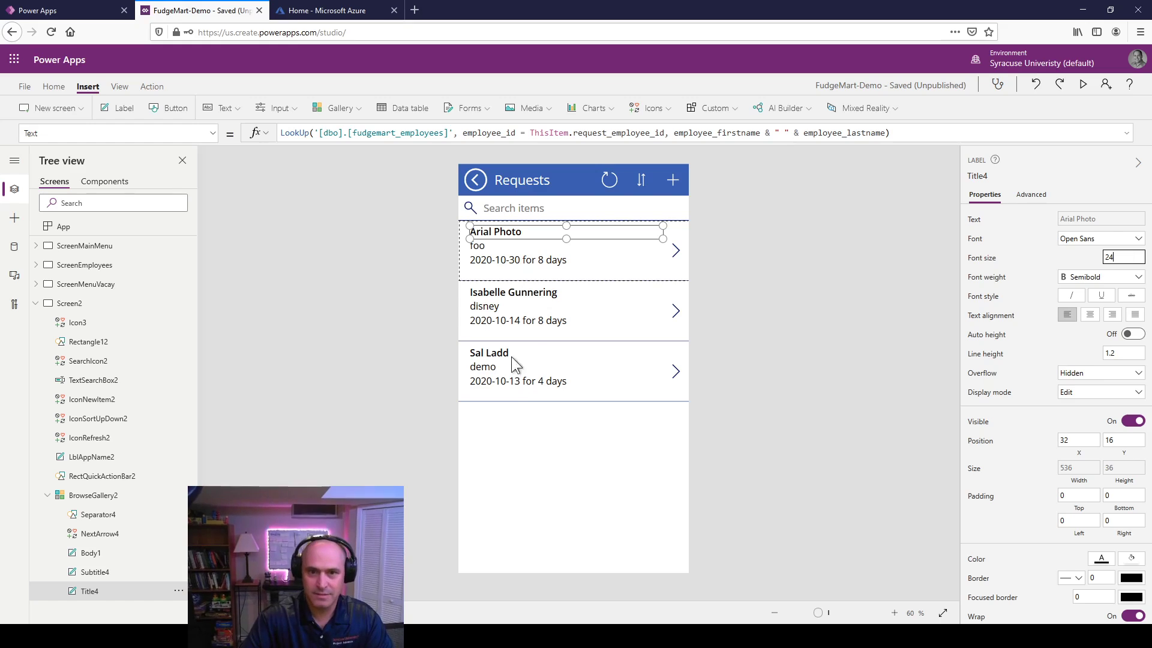
pyautogui.click(552, 318)
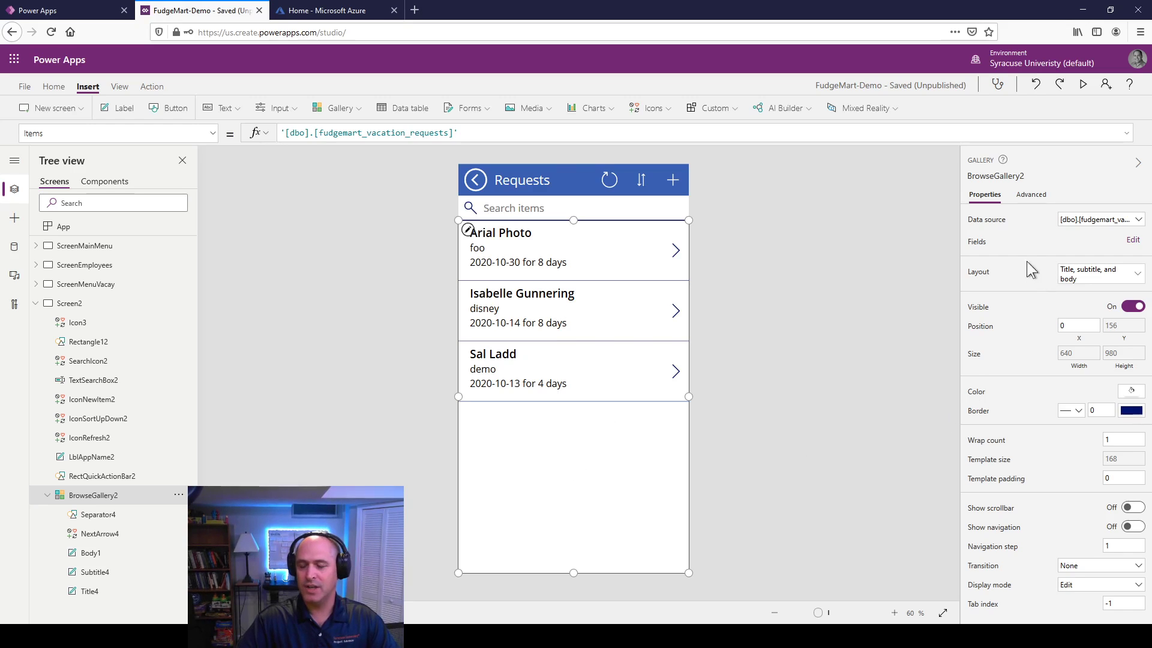
# Step: Replace the gallery Items with Filter on vacation requests, testing request_employee_id = 5
pyautogui.click(1032, 196)
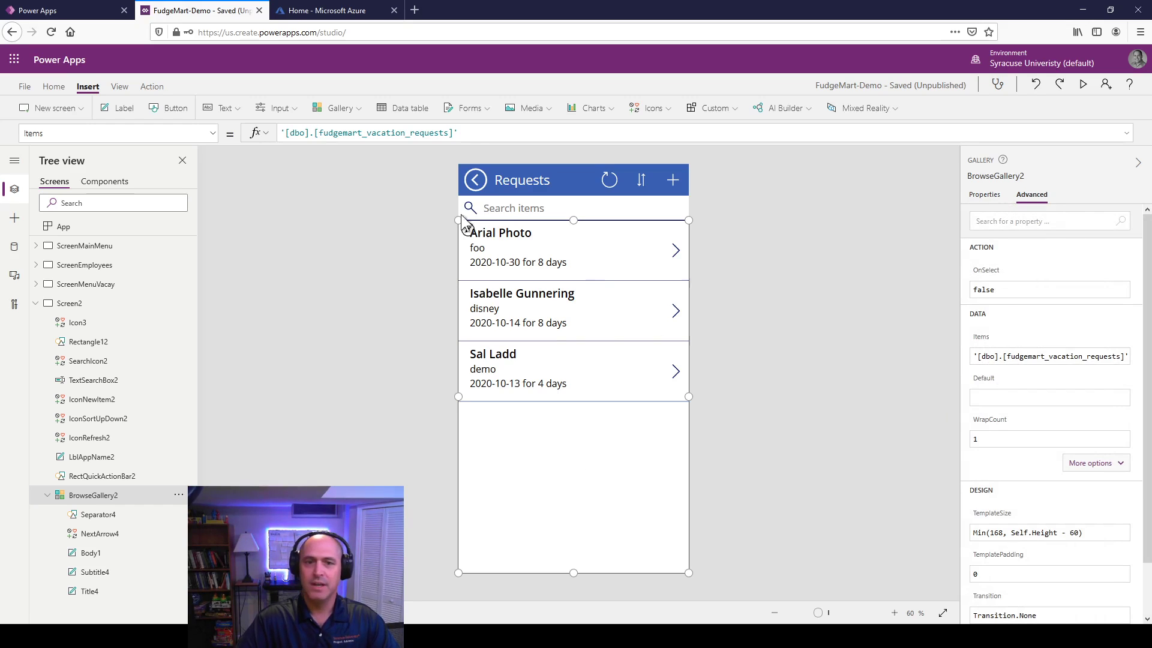
pyautogui.moveTo(474, 132); pyautogui.dragTo(228, 130)
pyautogui.hotkey('ctrl', 'c')
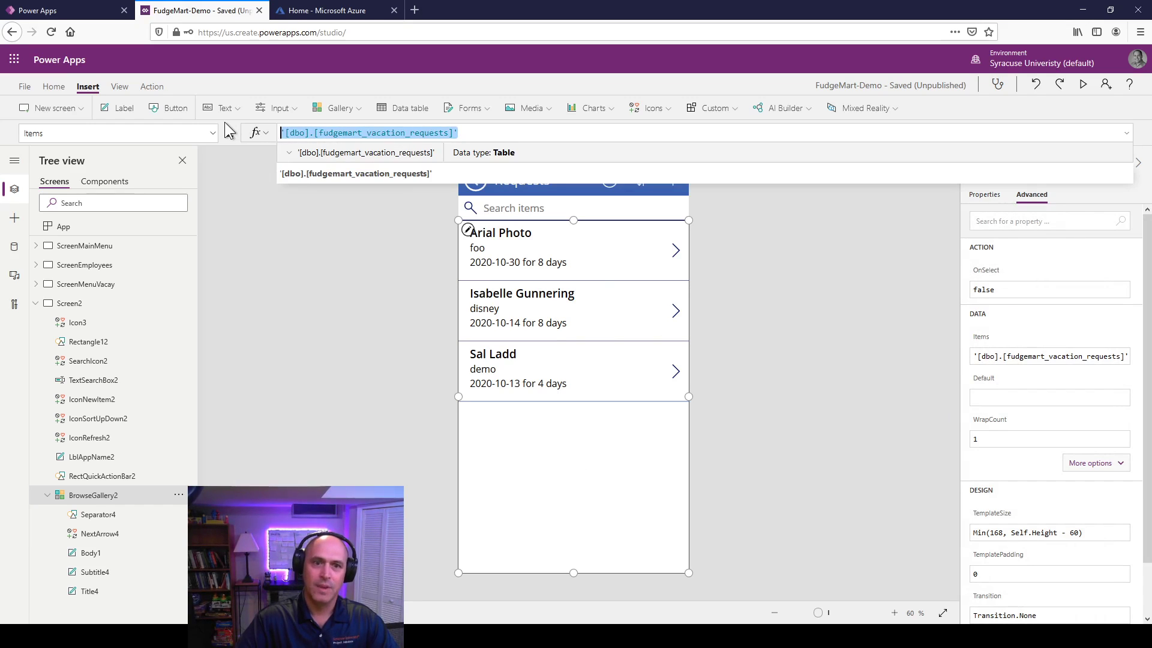
pyautogui.write('Filer')
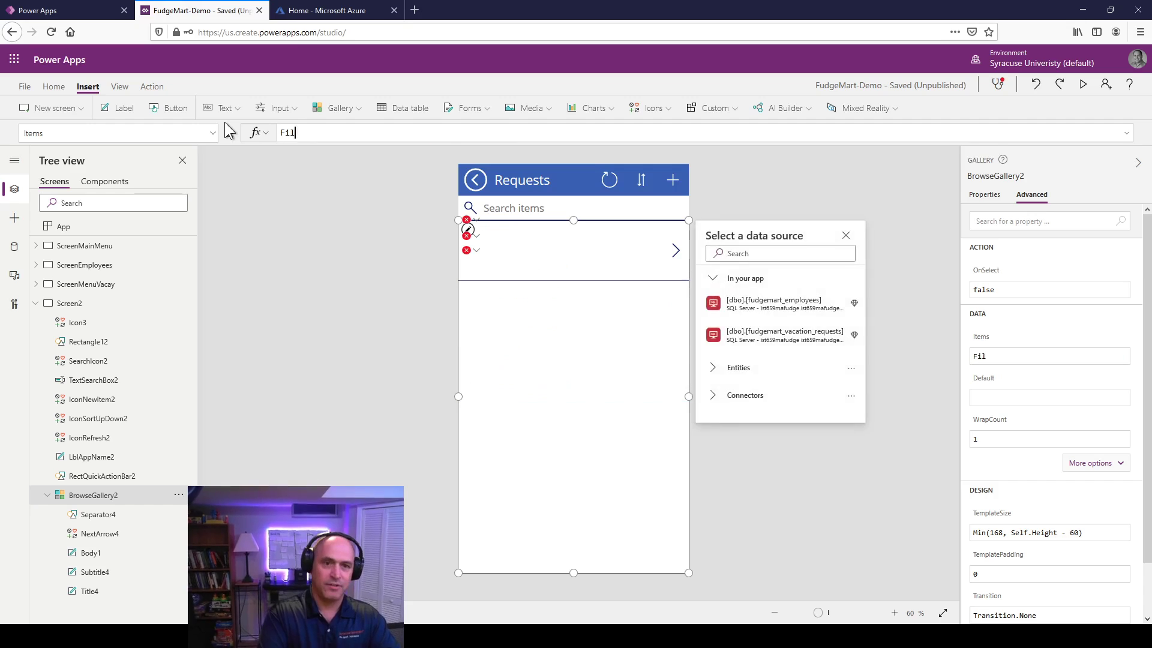
pyautogui.press('BackSpace')
pyautogui.press('BackSpace')
pyautogui.press('BackSpace')
pyautogui.write('ter')
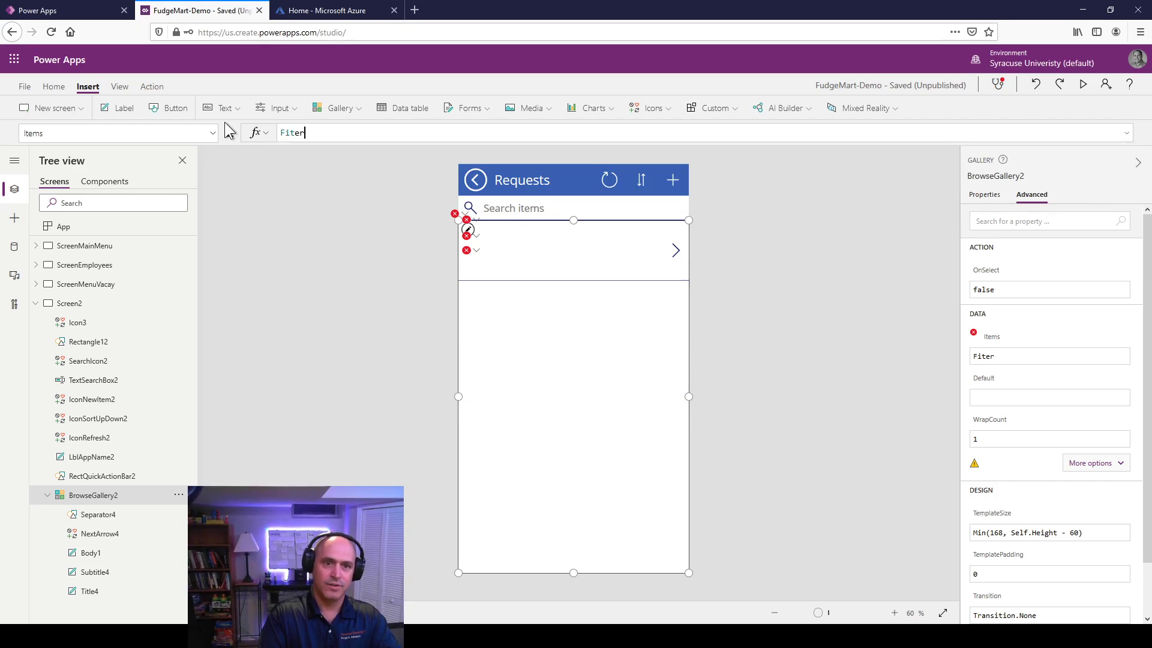
pyautogui.press('BackSpace')
pyautogui.write('l')
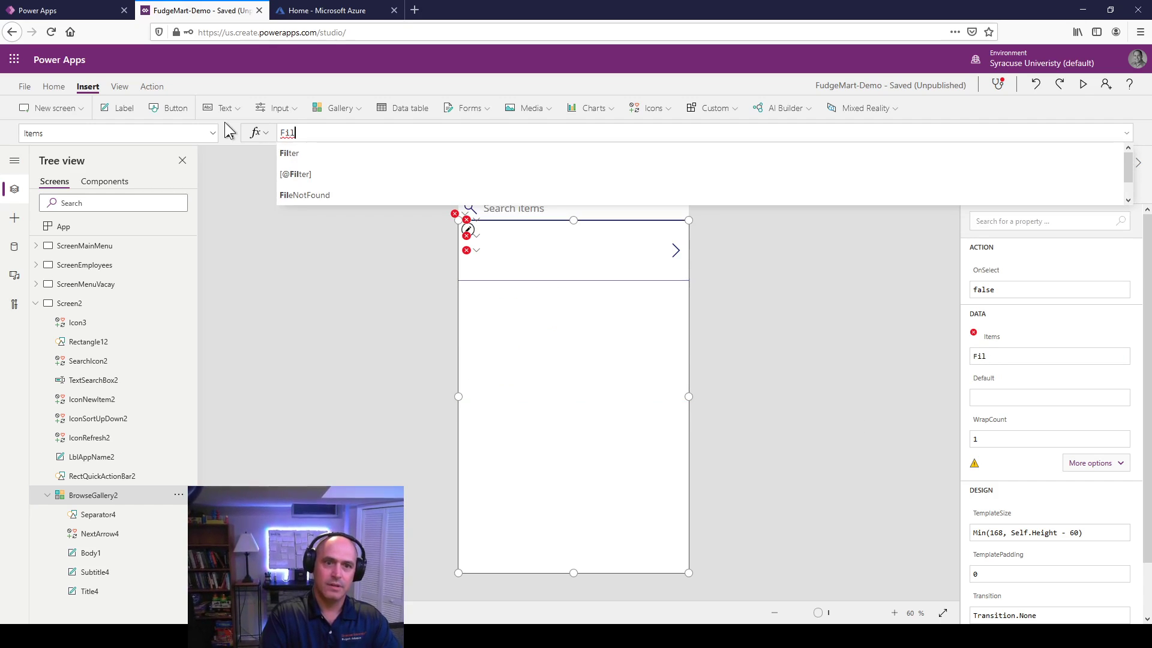
pyautogui.write('ter(')
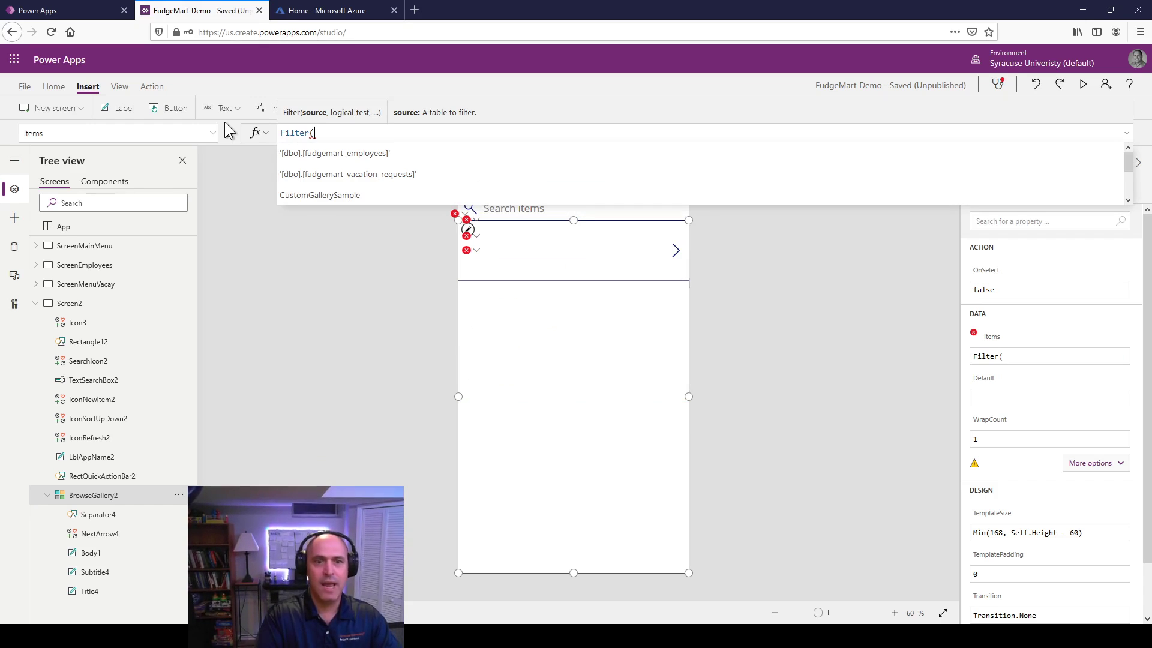
pyautogui.hotkey('ctrl', 'v')
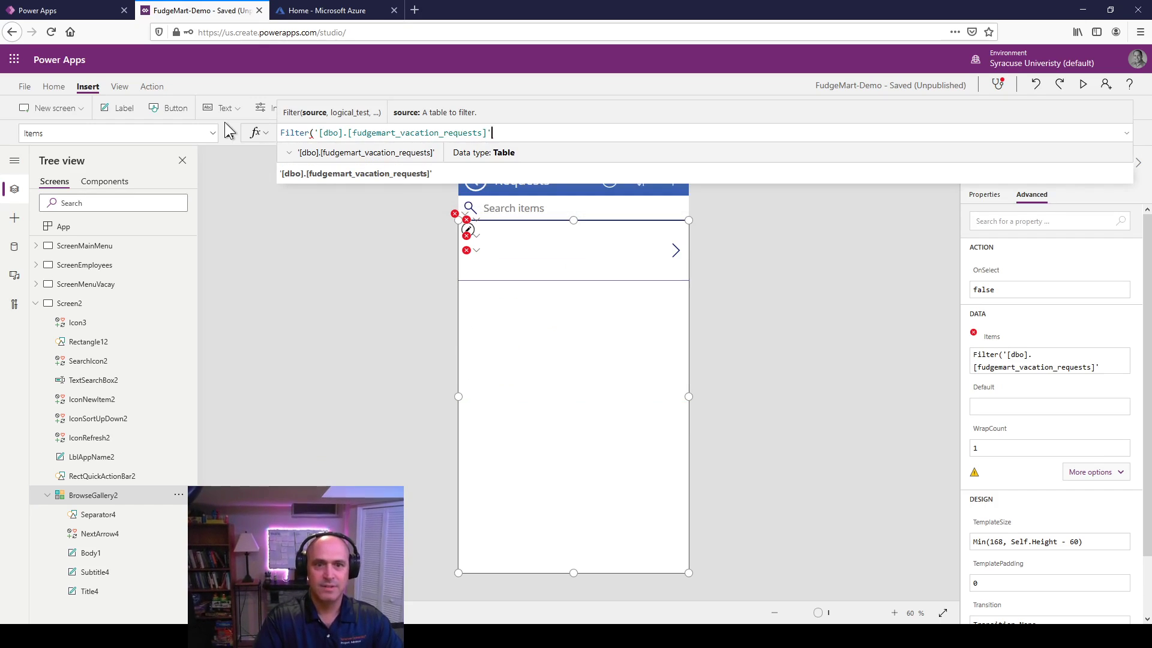
pyautogui.write(',')
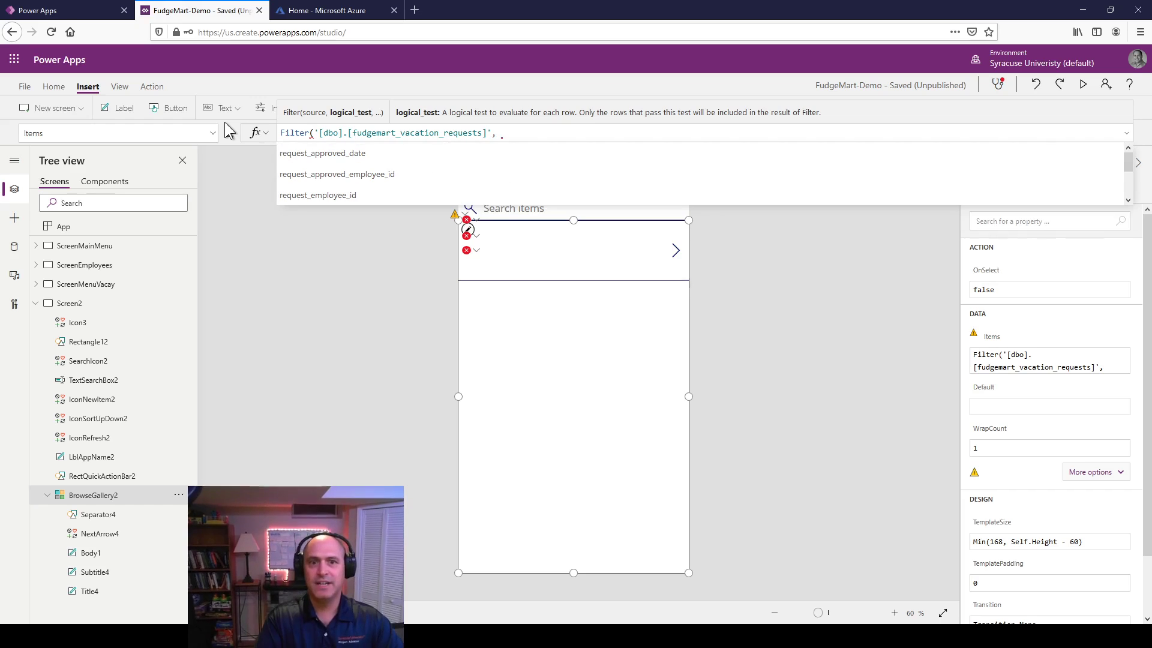
pyautogui.press('Down')
pyautogui.press('Down')
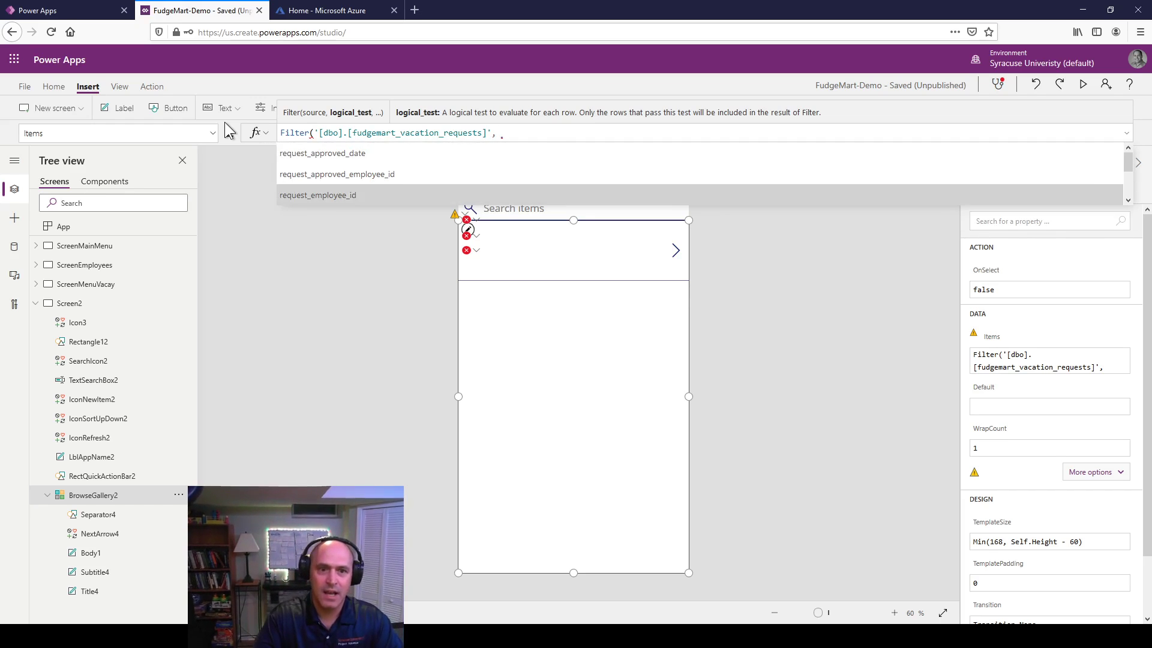
pyautogui.press('Tab')
pyautogui.write('=5)')
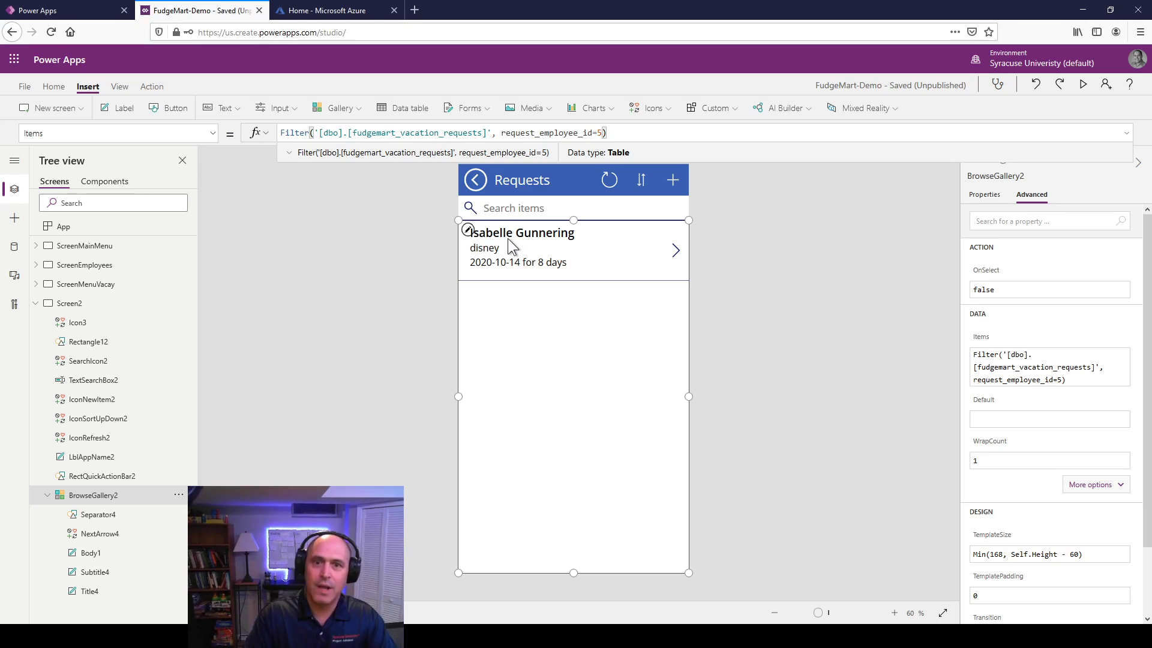
# Step: Change the filter condition to request_approved_employee_id is null
pyautogui.press('Left')
pyautogui.press('BackSpace')
pyautogui.press('BackSpace')
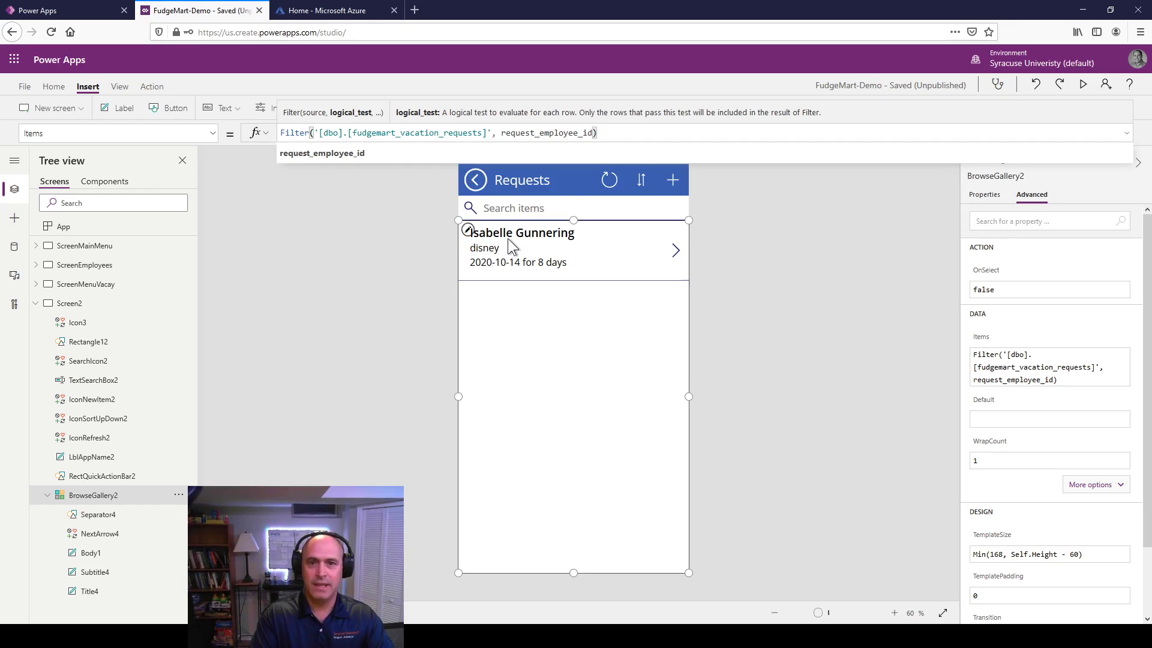
pyautogui.hotkey('ctrl', 'BackSpace')
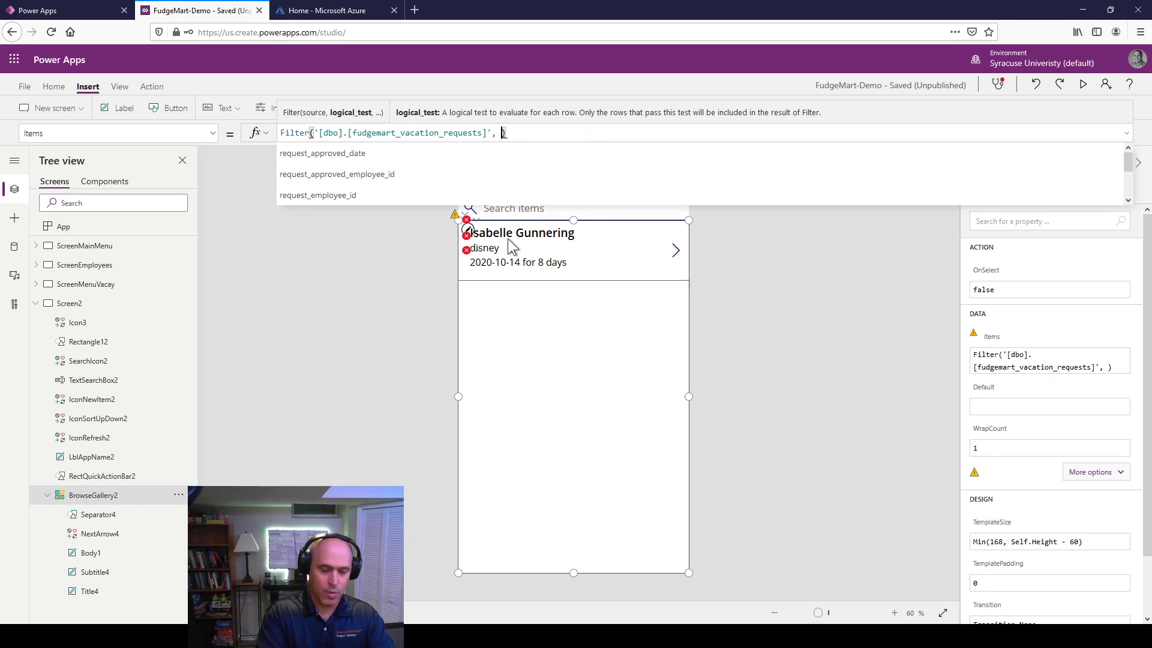
pyautogui.write('request_')
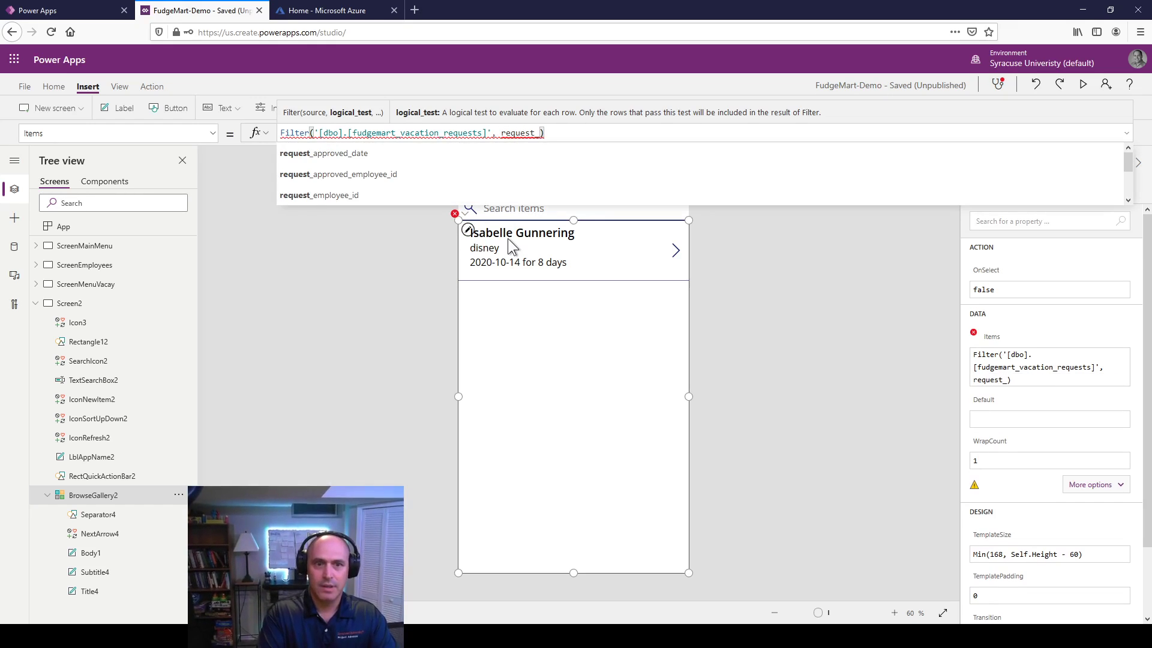
pyautogui.press('Down')
pyautogui.press('Down')
pyautogui.press('Tab')
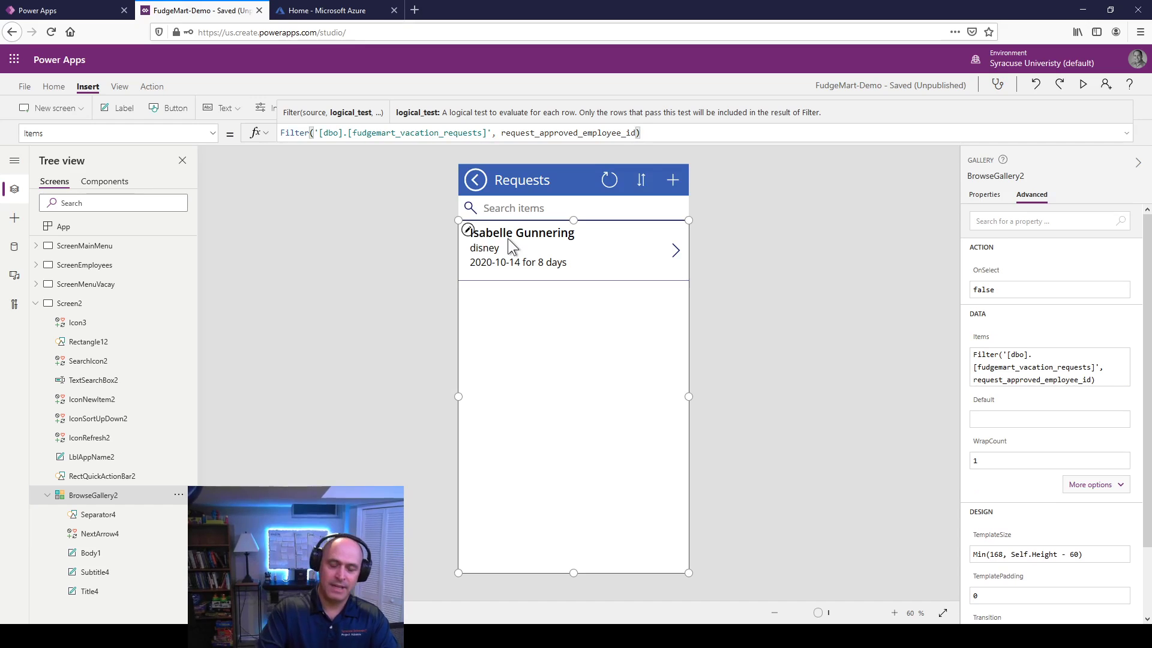
pyautogui.write('is null')
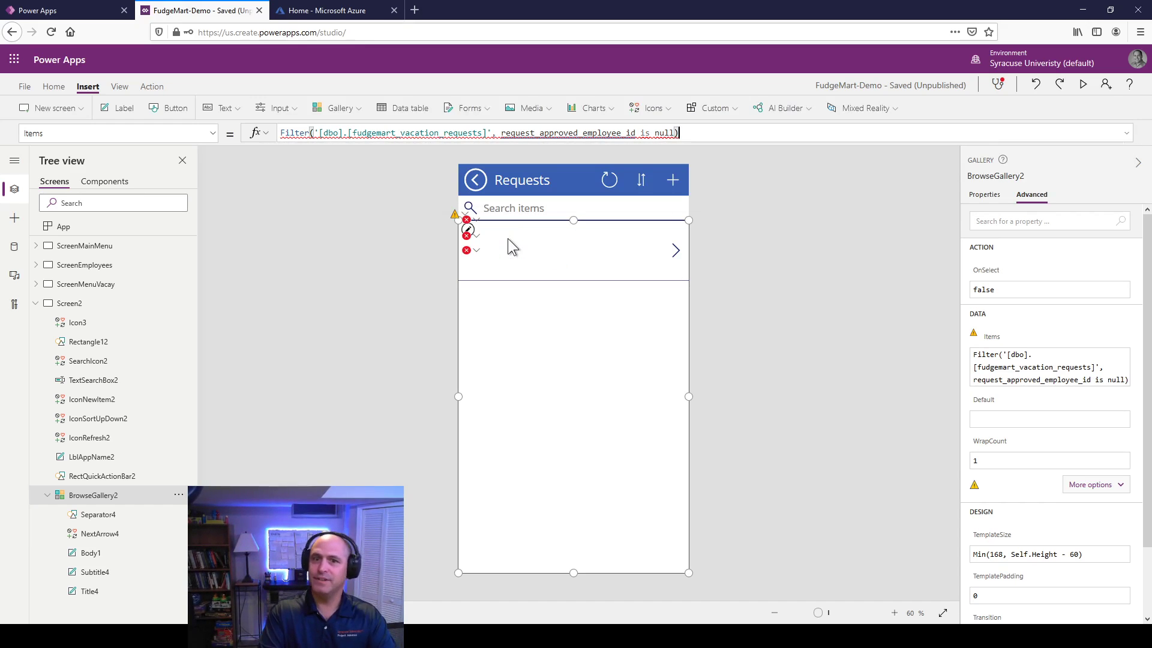
# Step: Rewrite the condition as IsBlank(request_approved_employee_id) and close the parentheses
pyautogui.press('Home')
pyautogui.press('End')
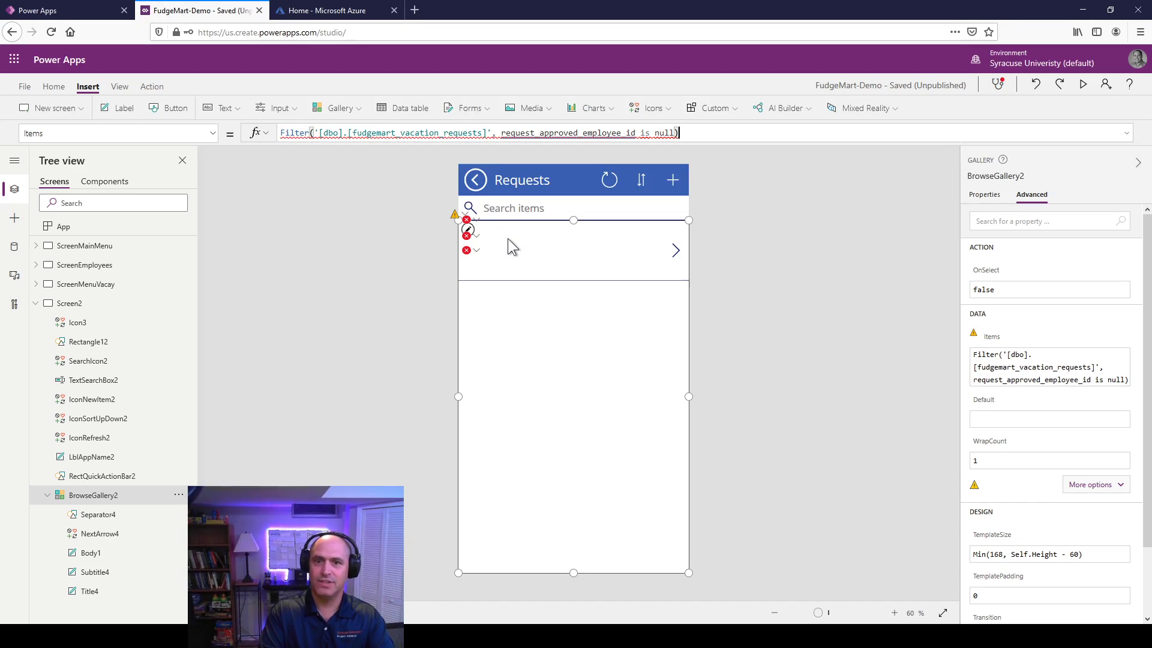
pyautogui.hotkey('ctrl', 'Left')
pyautogui.hotkey('ctrl', 'Left')
pyautogui.hotkey('ctrl', 'Left')
pyautogui.hotkey('ctrl', 'Left')
pyautogui.hotkey('ctrl', 'Left')
pyautogui.hotkey('ctrl', 'Right')
pyautogui.press('Right')
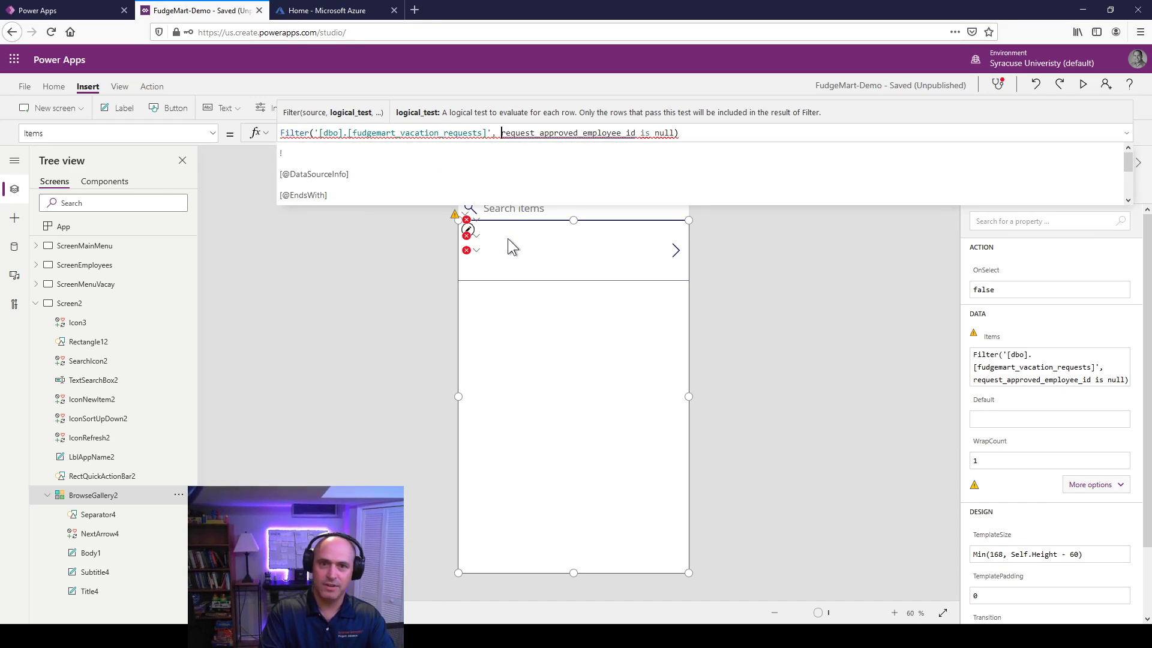
pyautogui.write('Is')
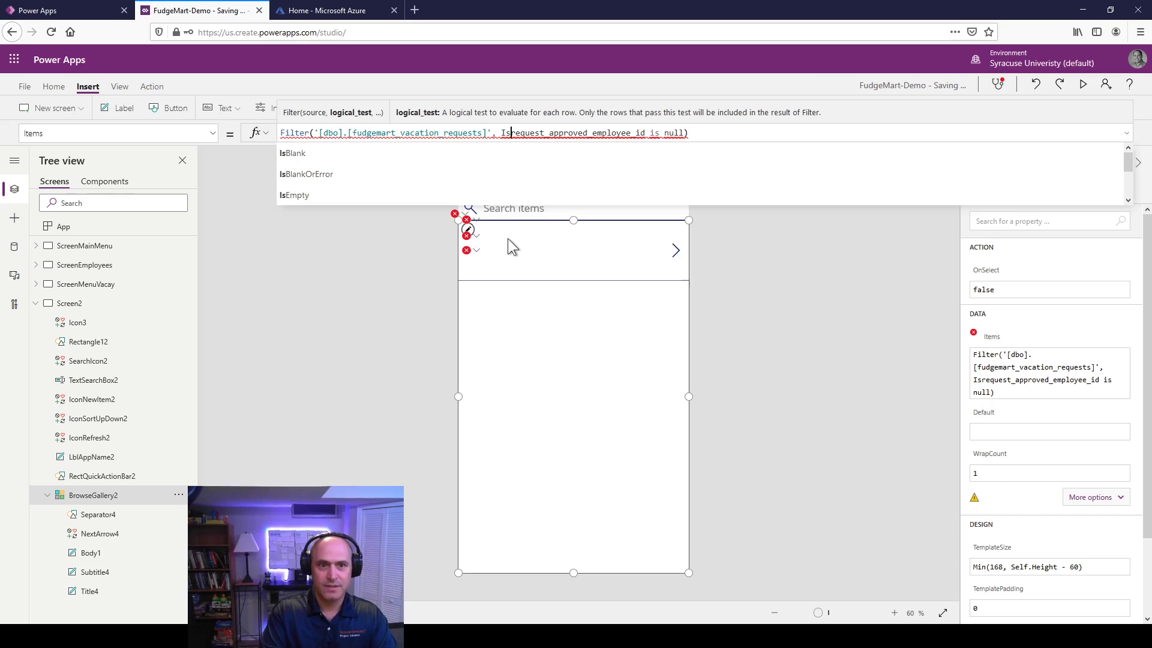
pyautogui.press('Down')
pyautogui.press('Tab')
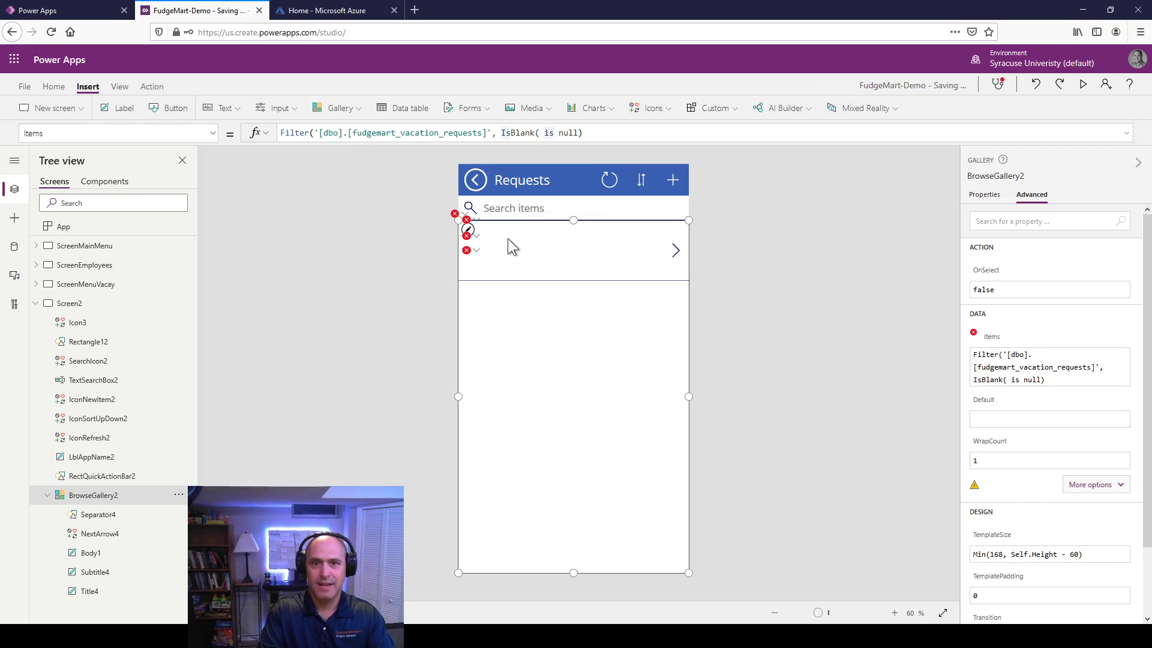
pyautogui.hotkey('shift', 'End')
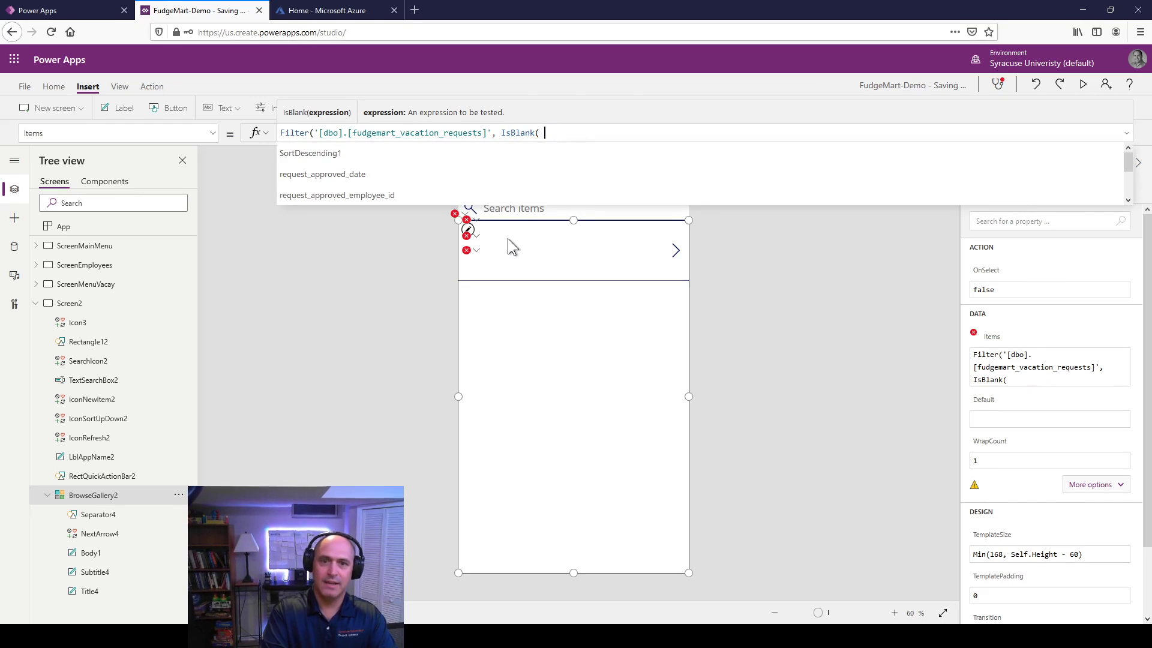
pyautogui.press('BackSpace')
pyautogui.press('BackSpace')
pyautogui.press('Down')
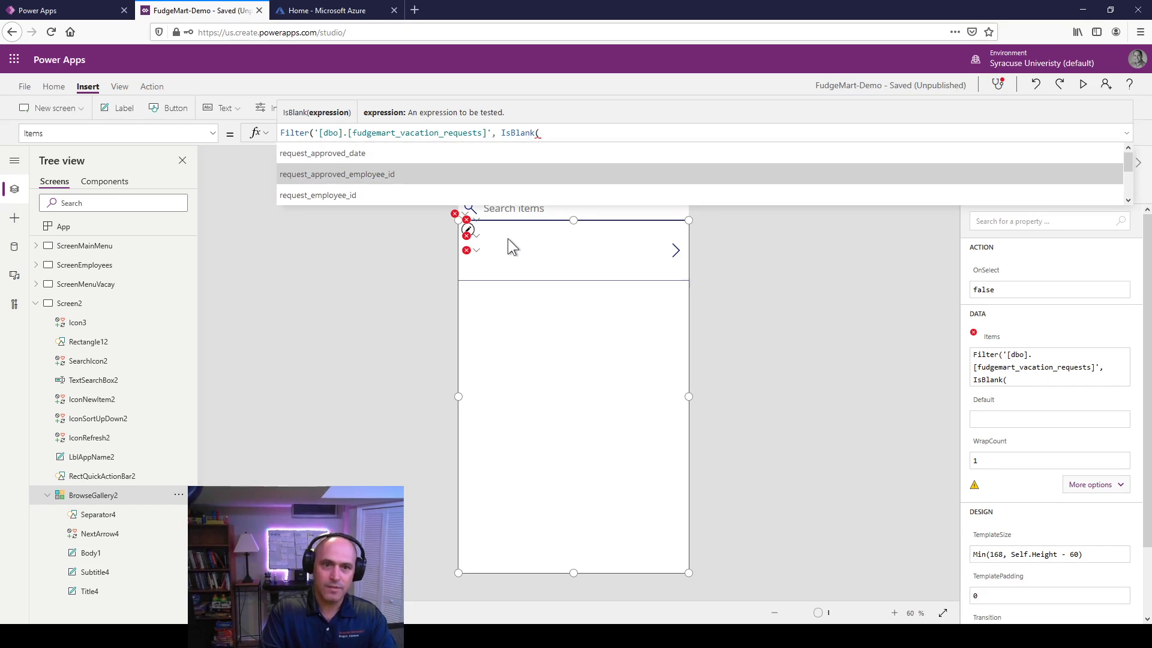
pyautogui.press('Tab')
pyautogui.write('))')
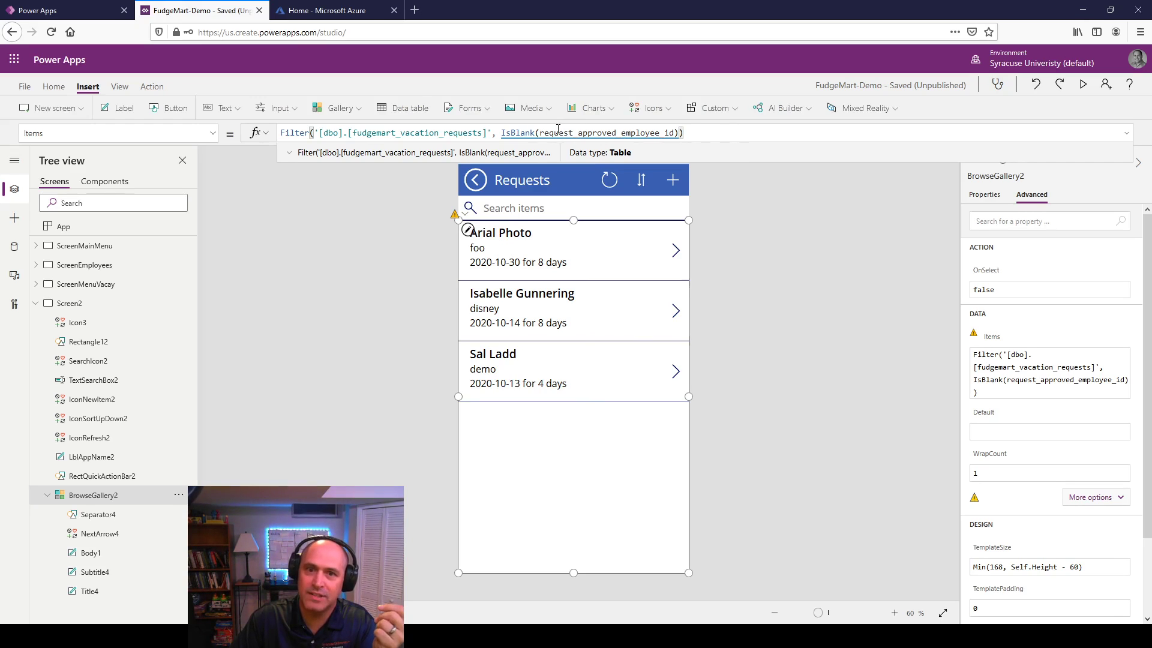
pyautogui.moveTo(541, 133); pyautogui.dragTo(675, 135)
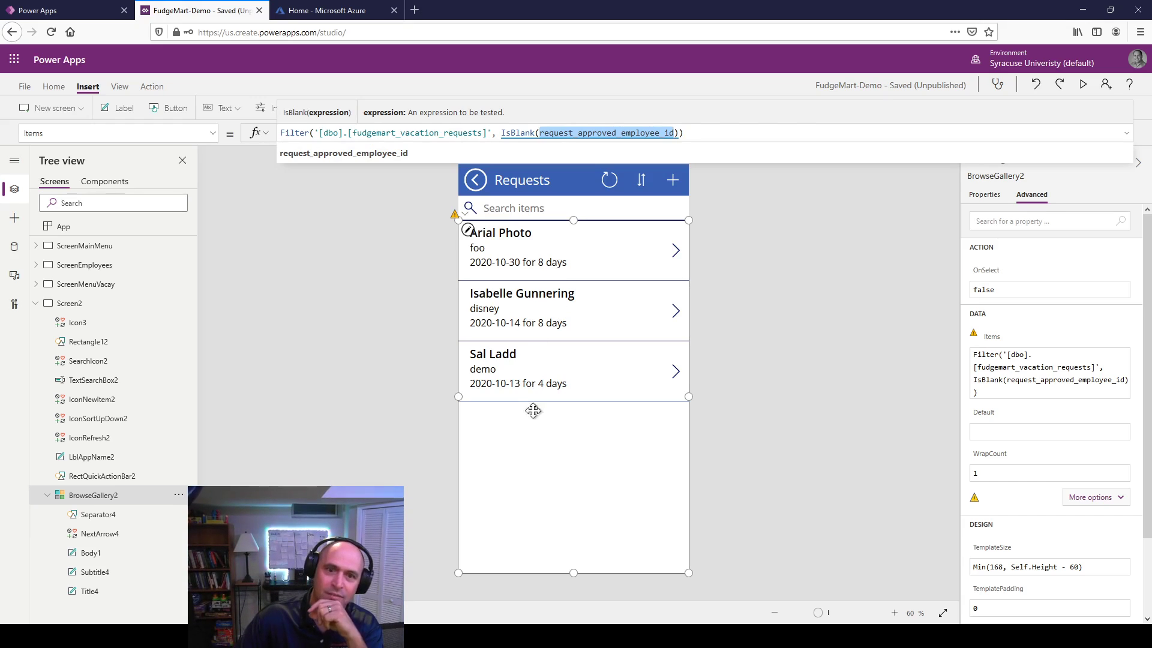
pyautogui.click(408, 396)
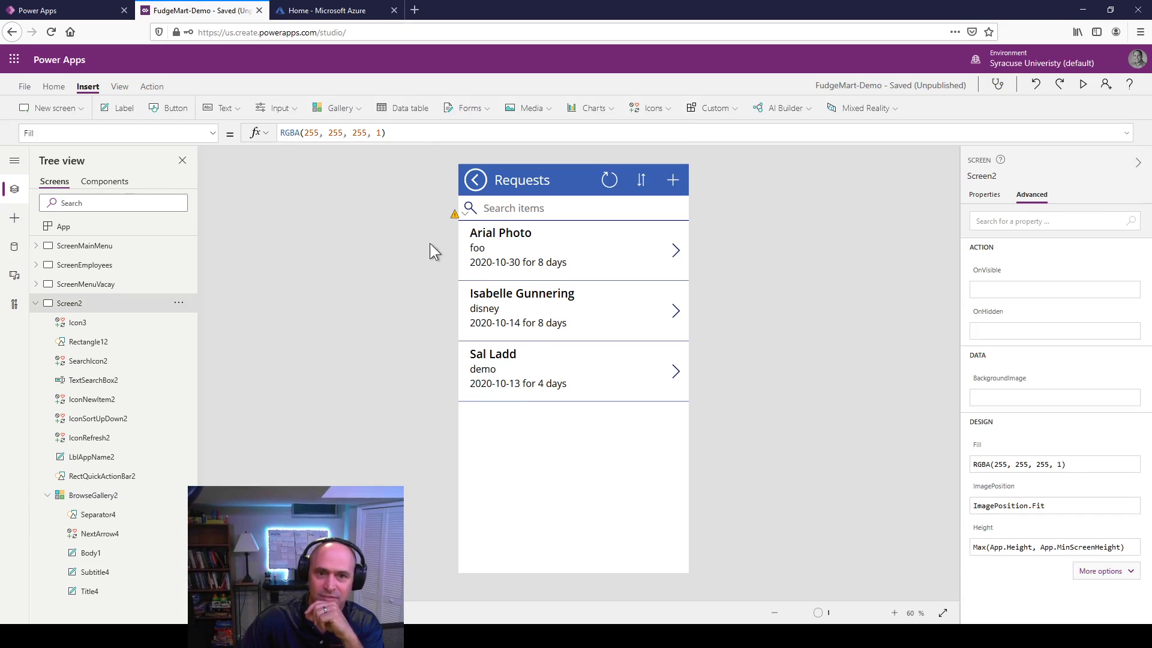
pyautogui.click(456, 215)
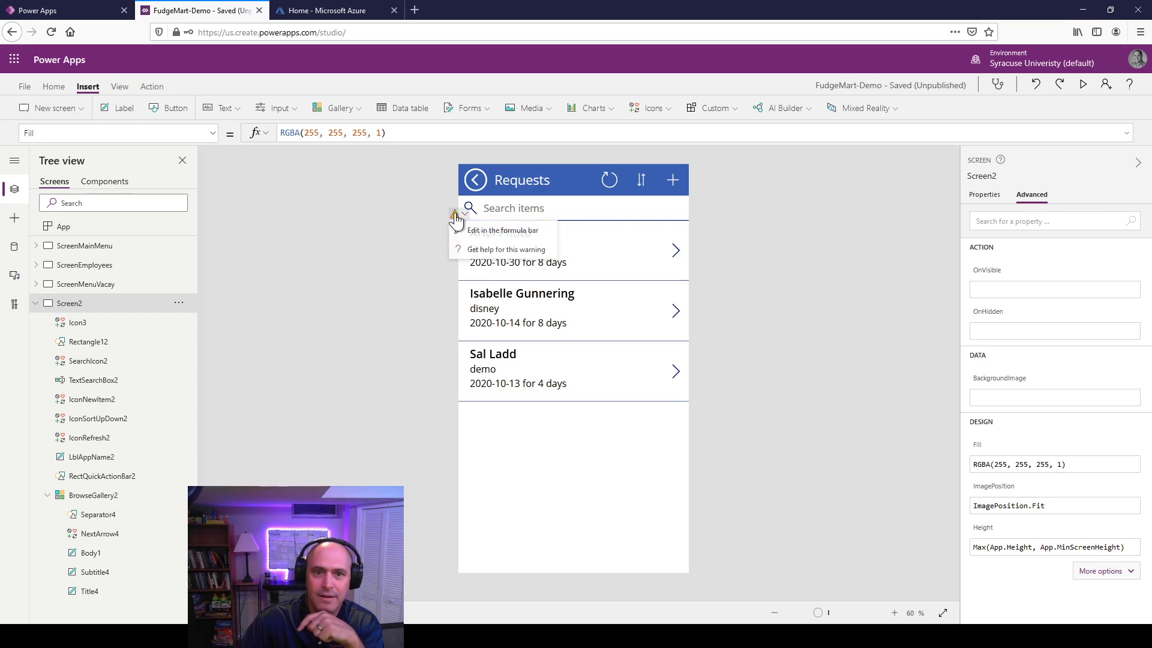
pyautogui.click(456, 215)
pyautogui.click(455, 215)
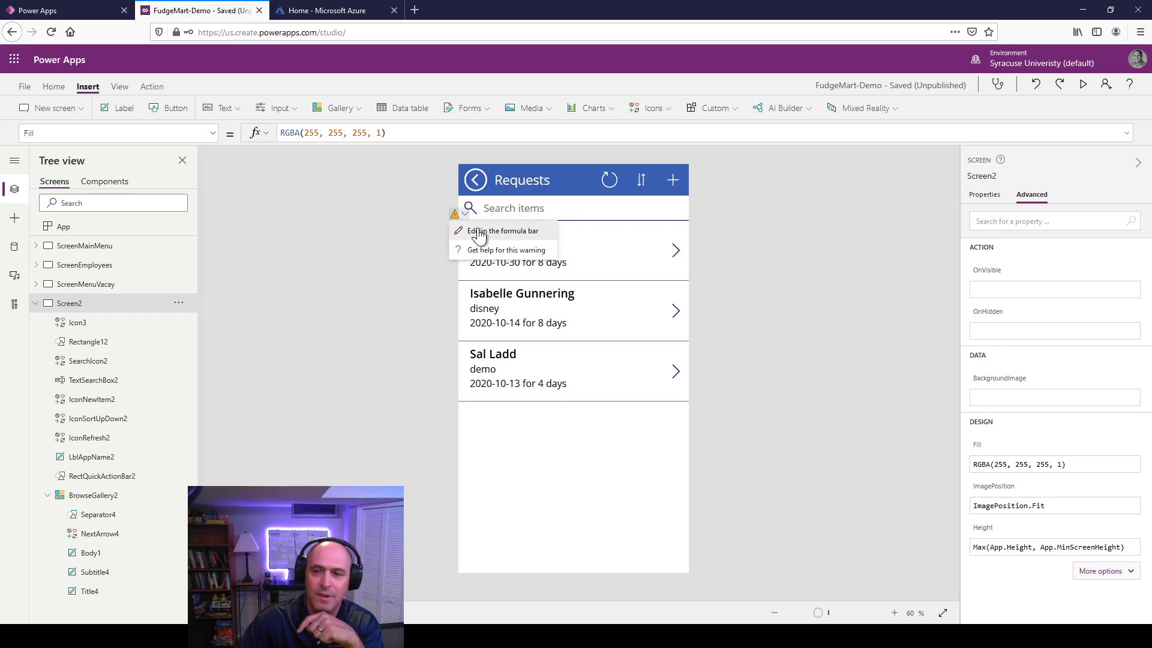
pyautogui.click(478, 232)
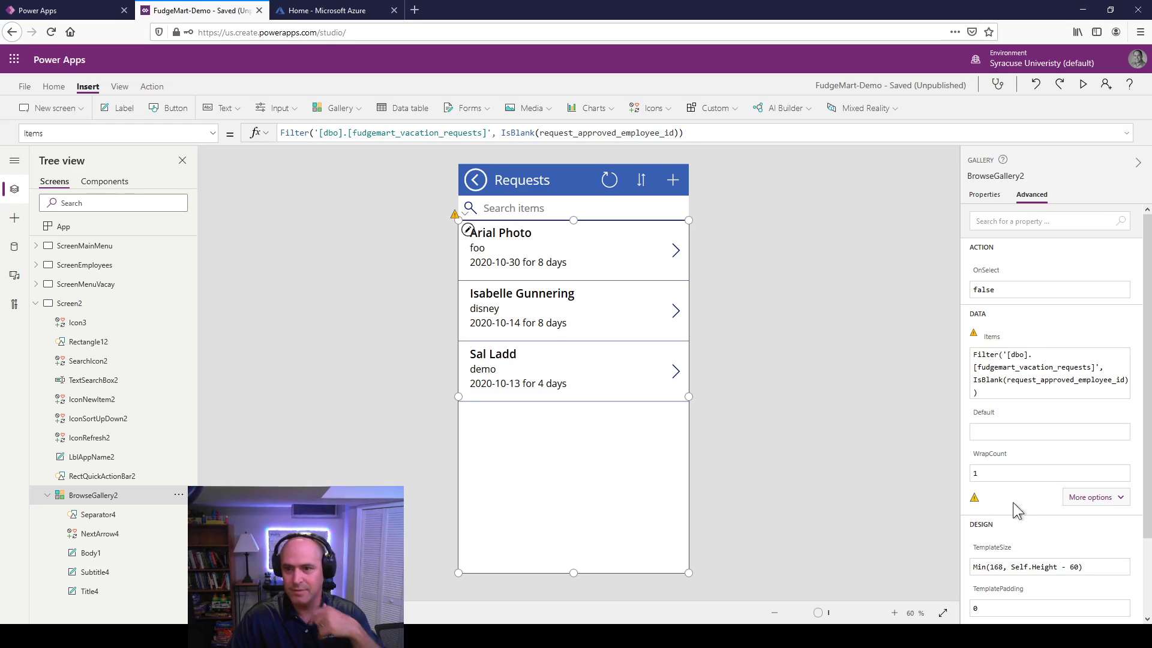
pyautogui.click(1075, 489)
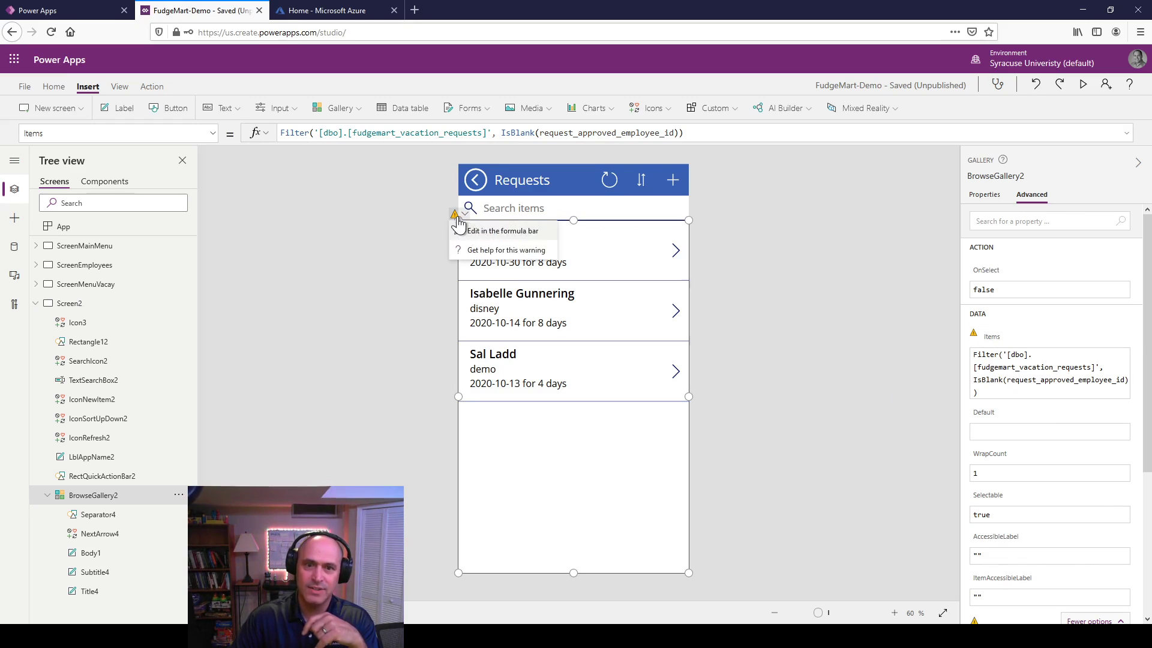
pyautogui.click(489, 234)
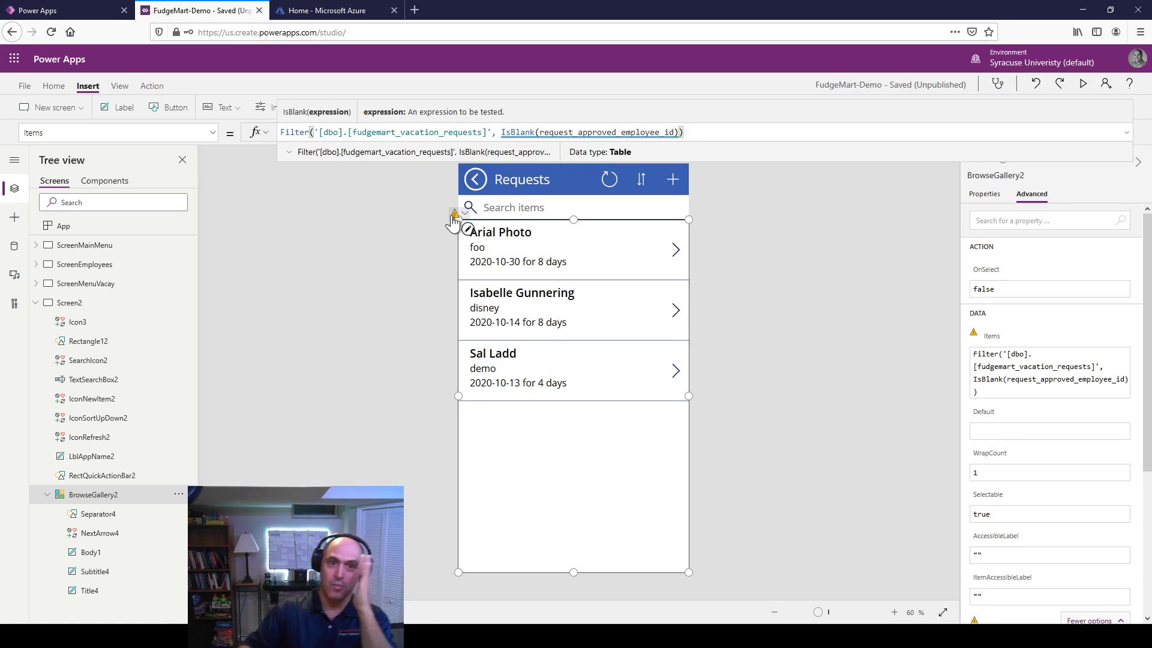
pyautogui.click(418, 388)
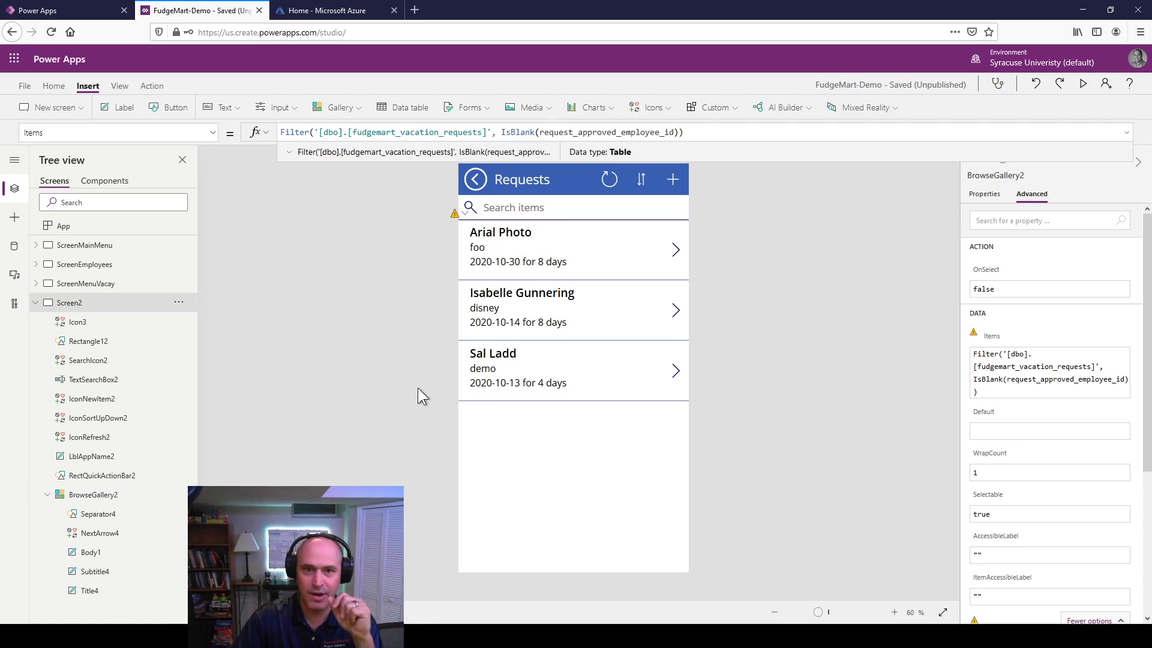
pyautogui.click(567, 469)
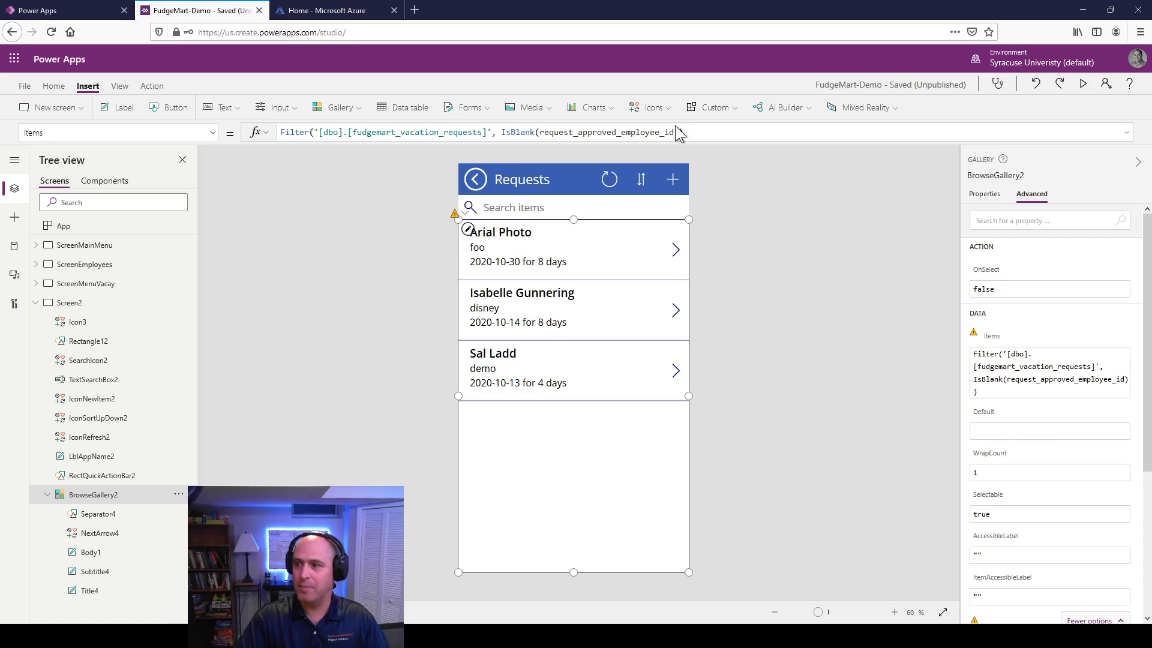
# Step: Wrap the existing Filter formula inside Search with TextSearchBox2 as the search source
pyautogui.moveTo(688, 131)
pyautogui.mouseDown()
pyautogui.moveTo(500, 133)
pyautogui.moveTo(280, 90)
pyautogui.moveTo(270, 114)
pyautogui.mouseUp()
pyautogui.hotkey('ctrl', 'c')
pyautogui.press('Delete')
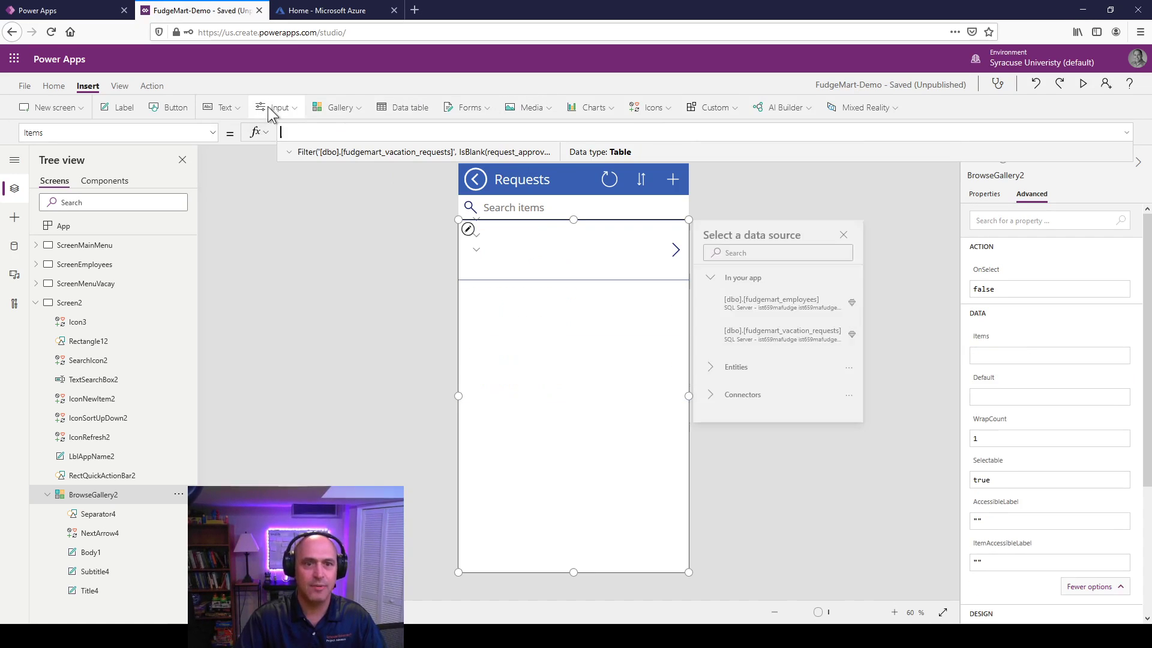
pyautogui.write('Search(')
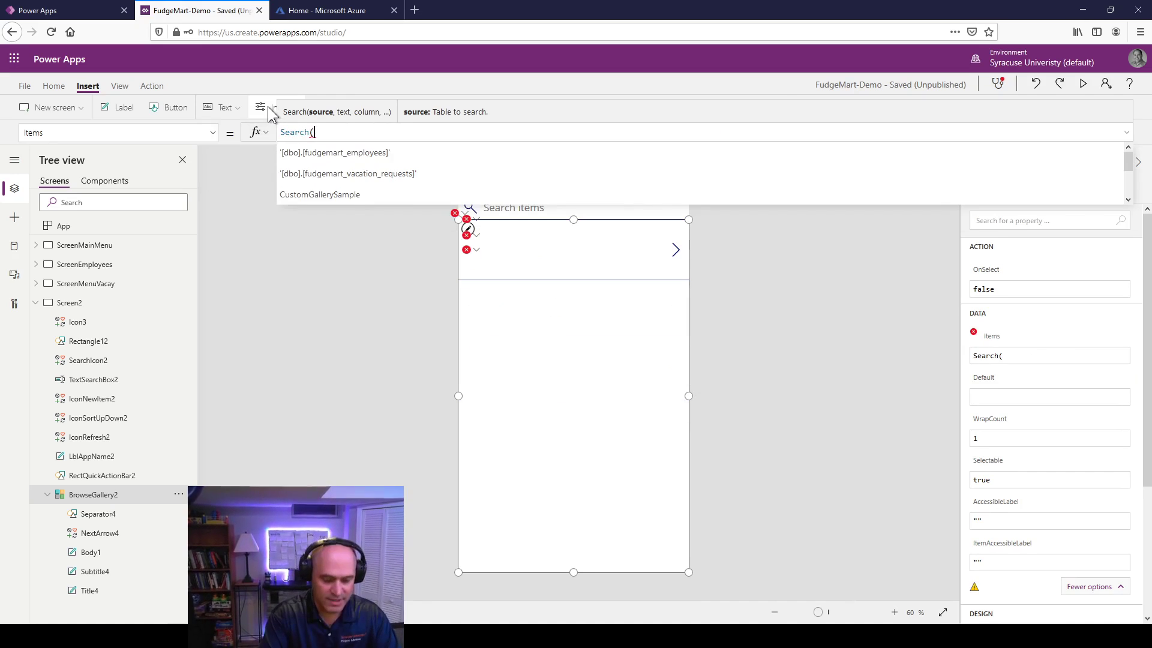
pyautogui.hotkey('ctrl', 'v')
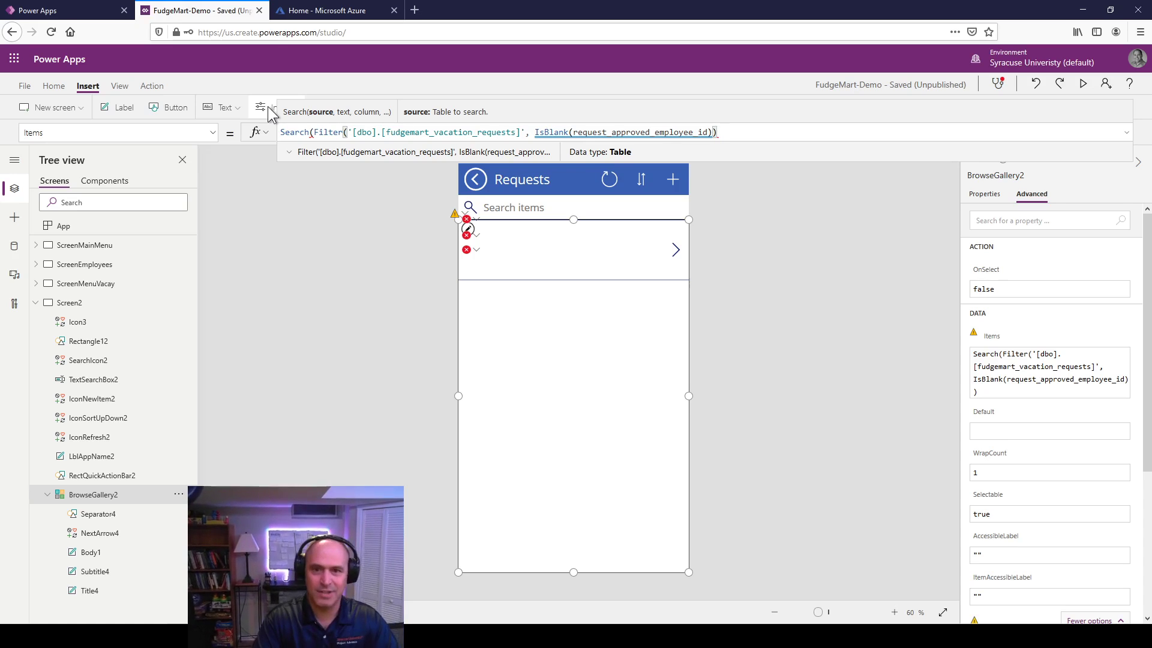
pyautogui.write(',')
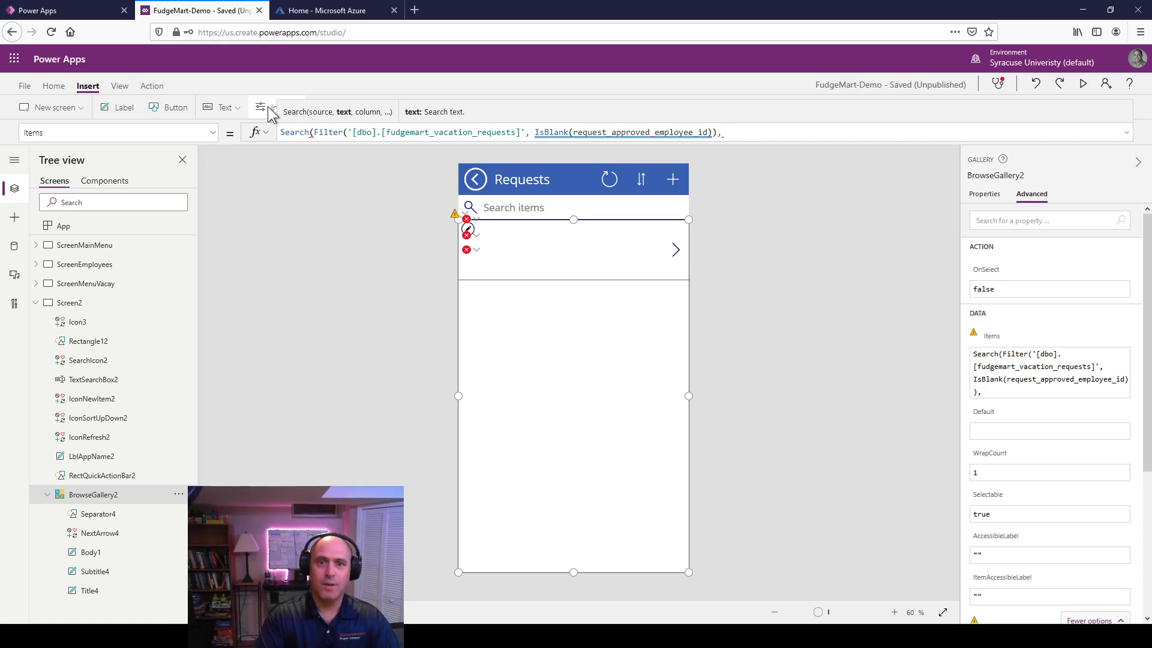
pyautogui.write('Tex')
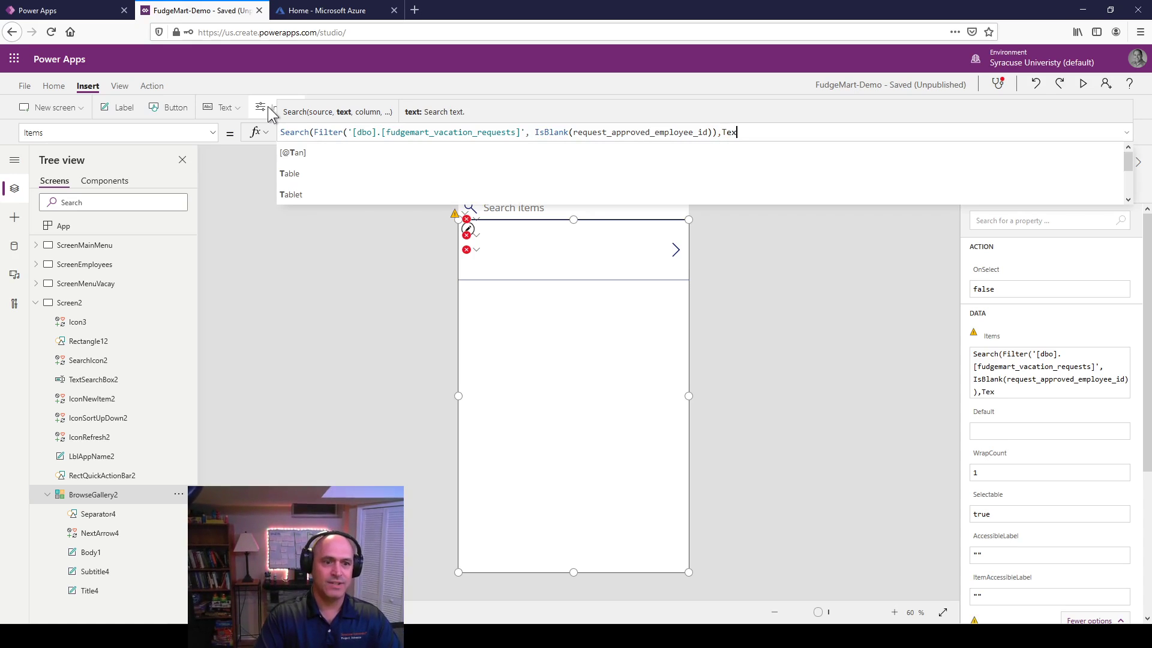
pyautogui.write('tSearchBox2')
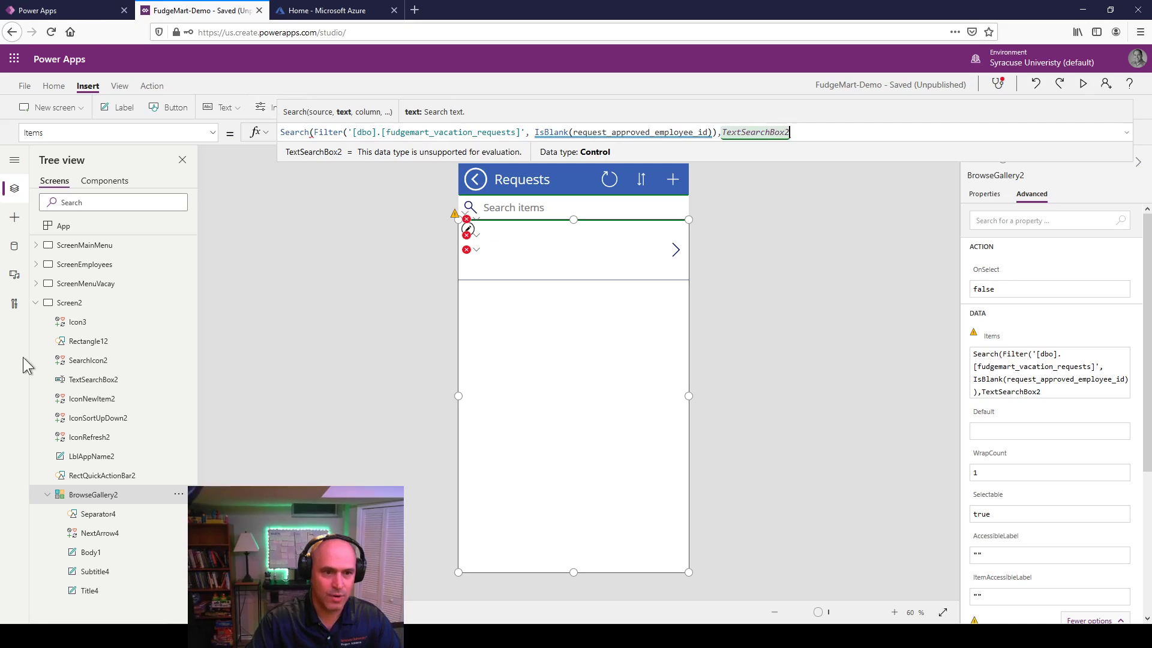
pyautogui.click(87, 374)
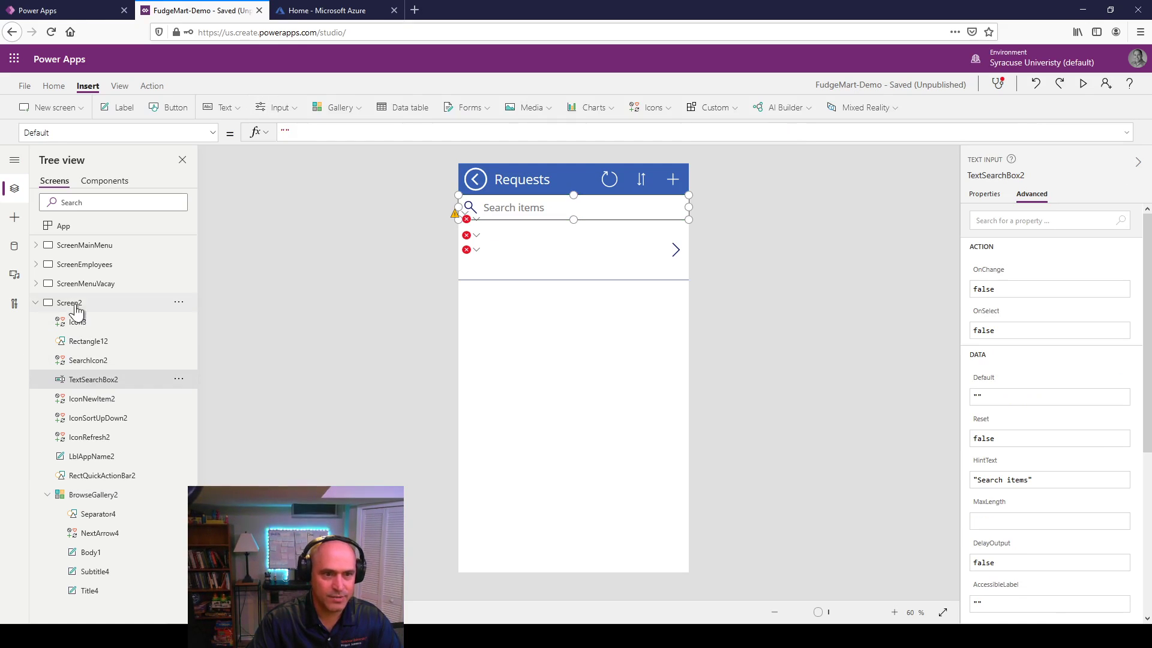
pyautogui.click(552, 342)
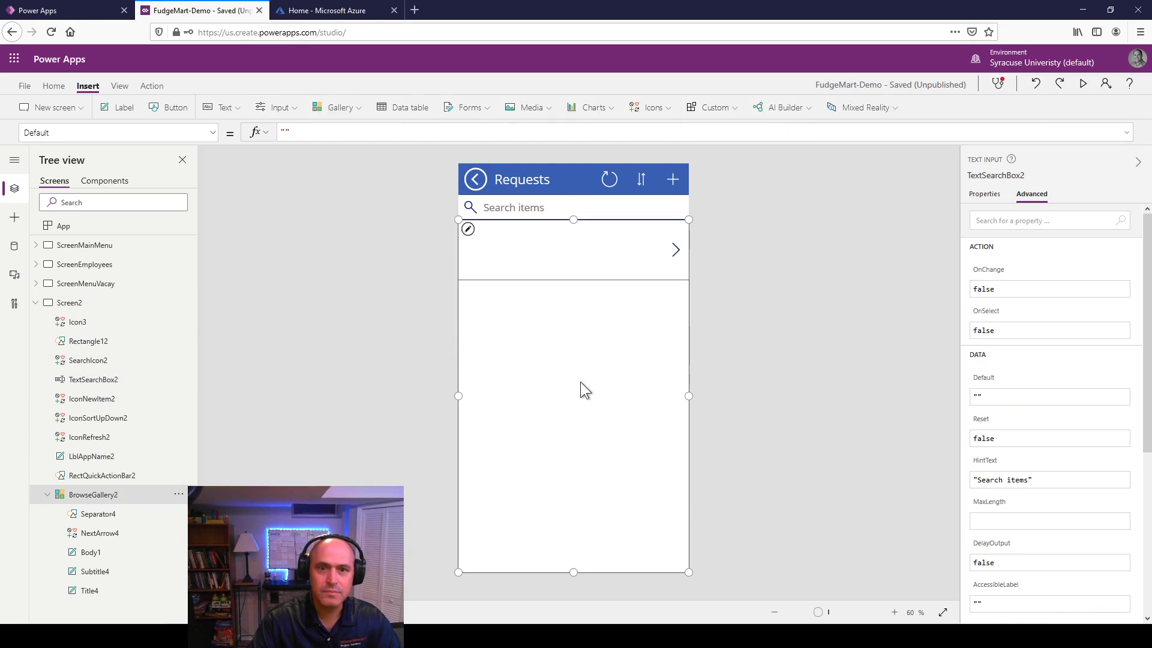
# Step: Complete the Search using TextSearchBox2.Text against the "request_name" column
pyautogui.click(812, 131)
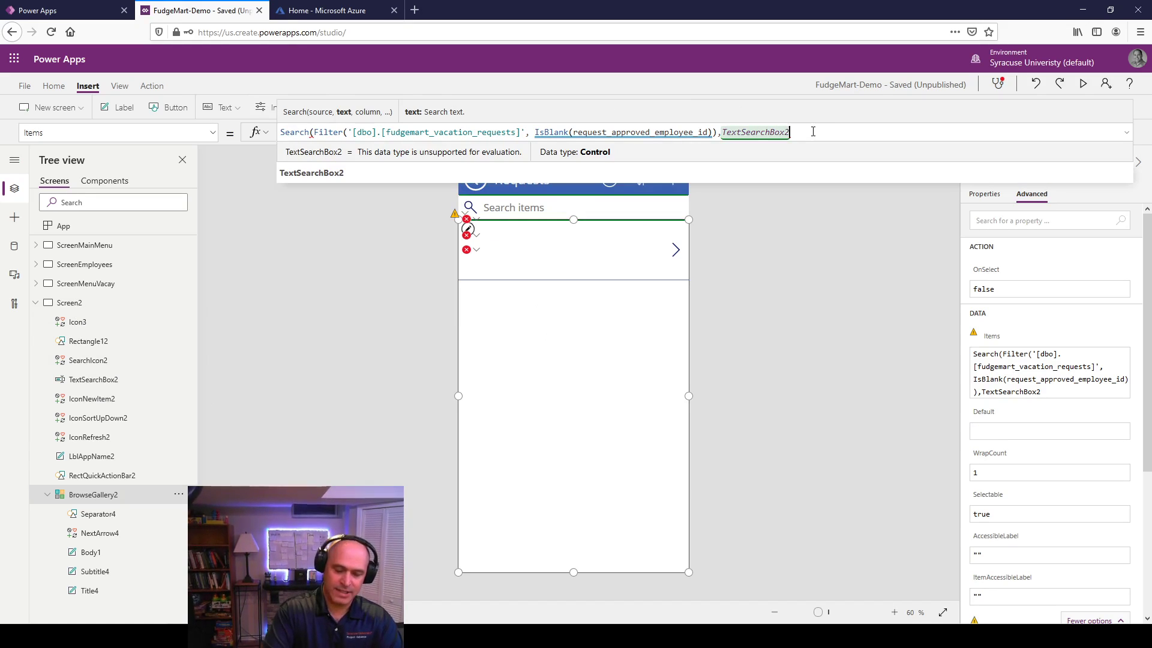
pyautogui.write('.textm')
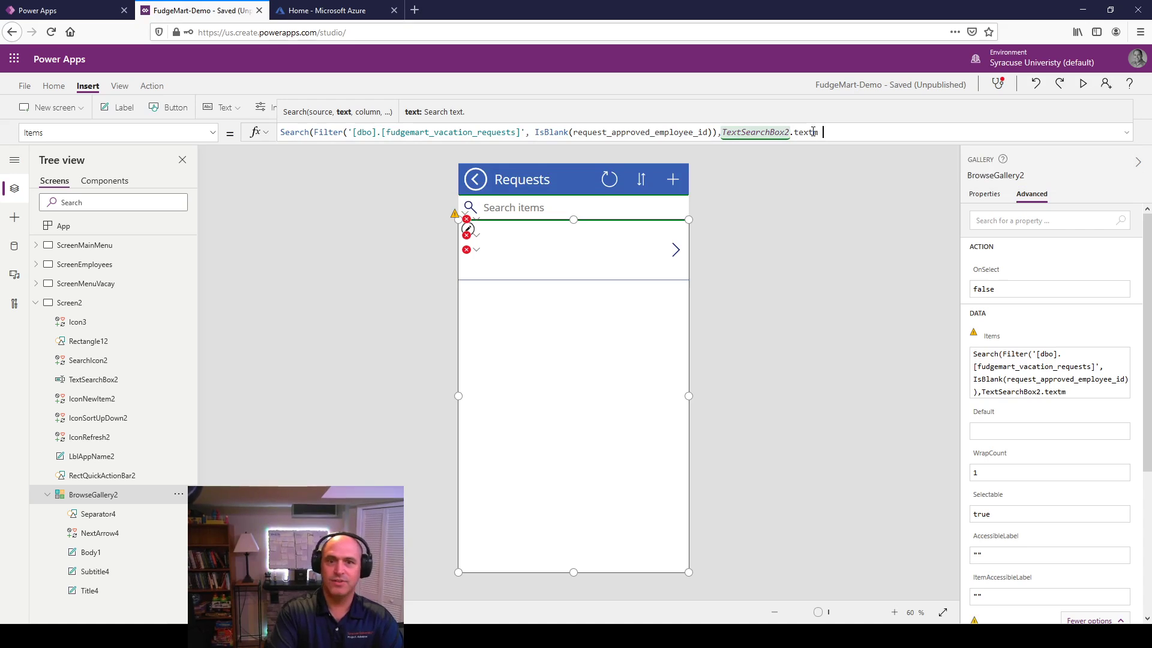
pyautogui.press('BackSpace')
pyautogui.press('BackSpace')
pyautogui.write(',')
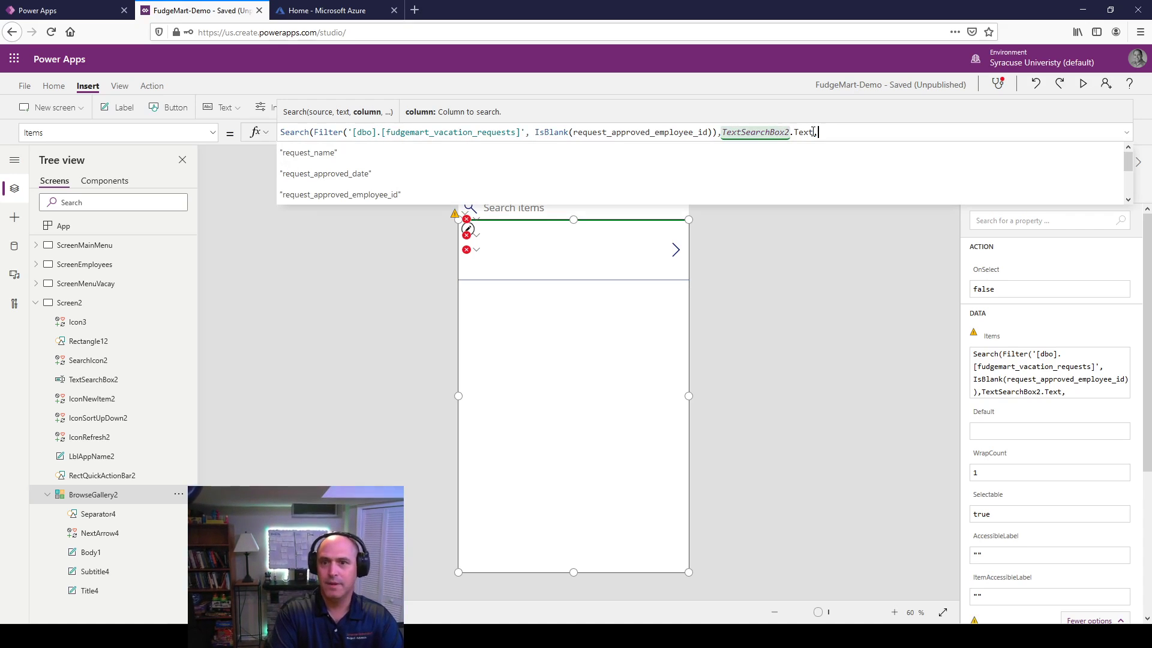
pyautogui.write('"')
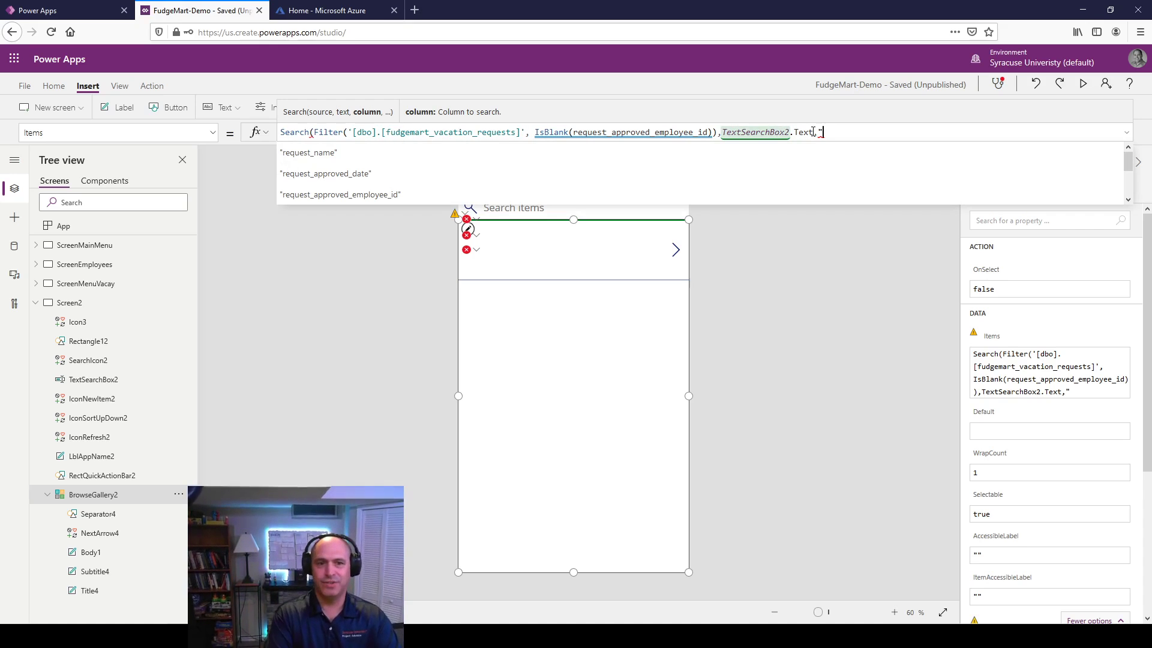
pyautogui.press('Down')
pyautogui.press('Return')
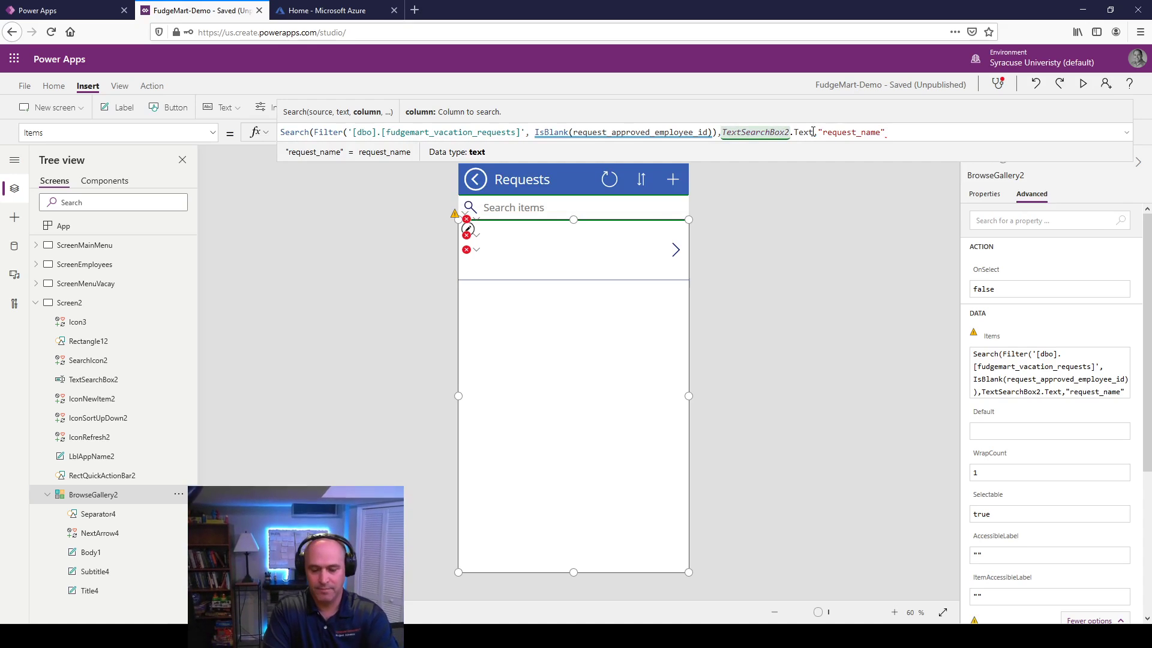
pyautogui.write(')')
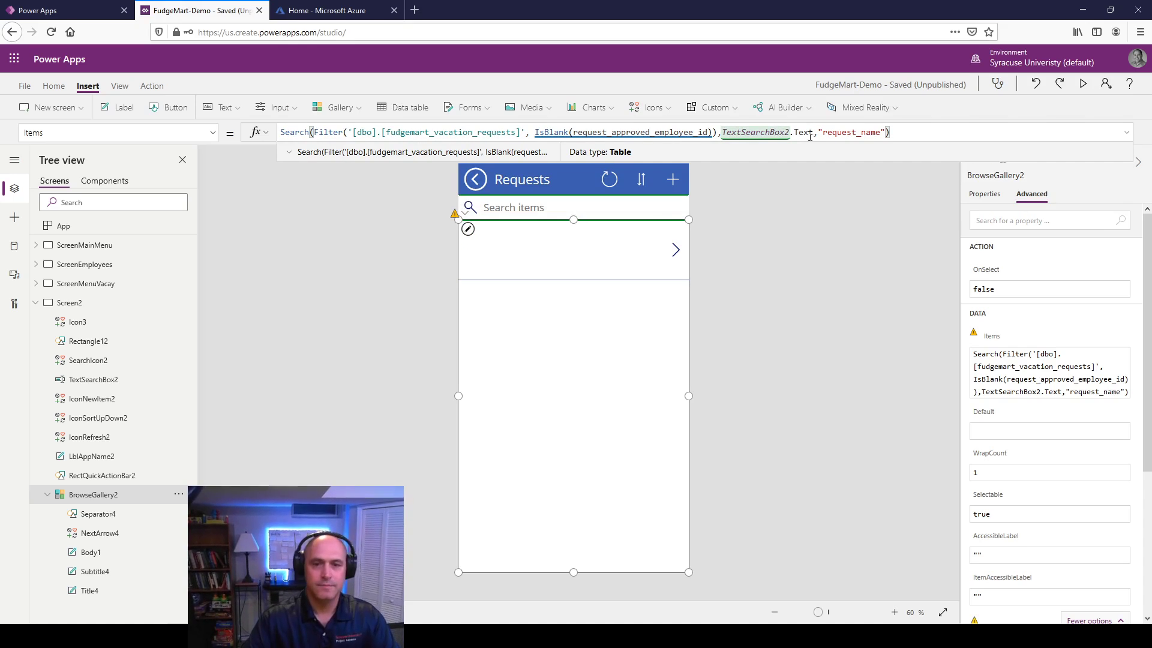
pyautogui.click(346, 373)
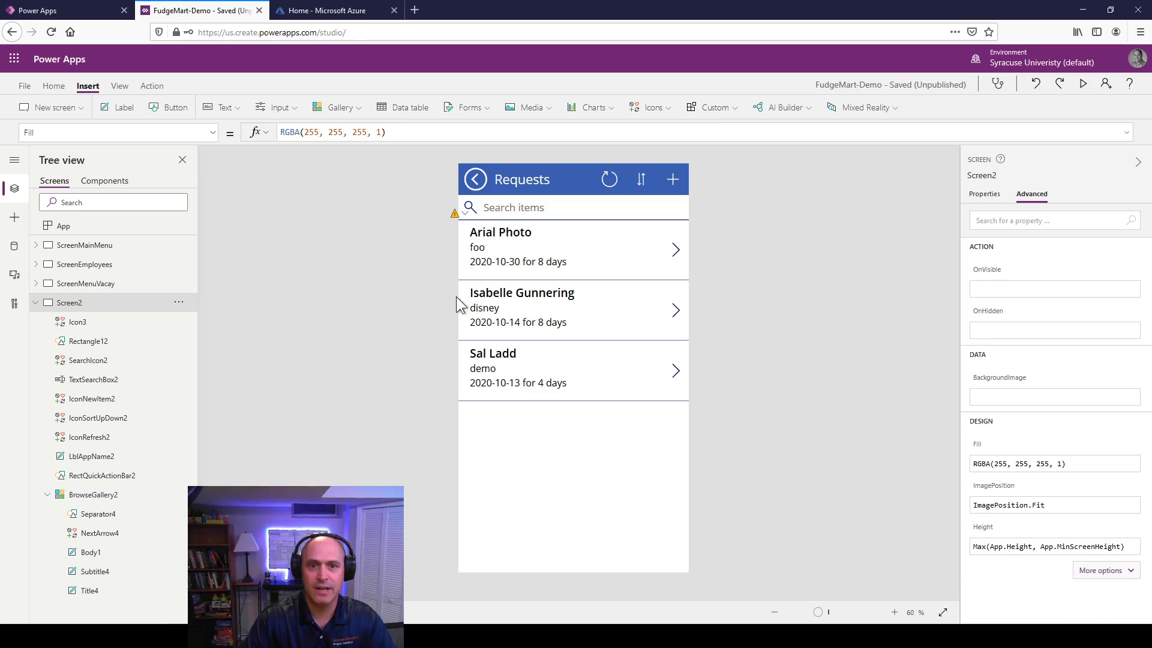
# Step: Preview the app and try search terms 'oo', 'f', 'si' and 'di', clearing each
pyautogui.click(1083, 83)
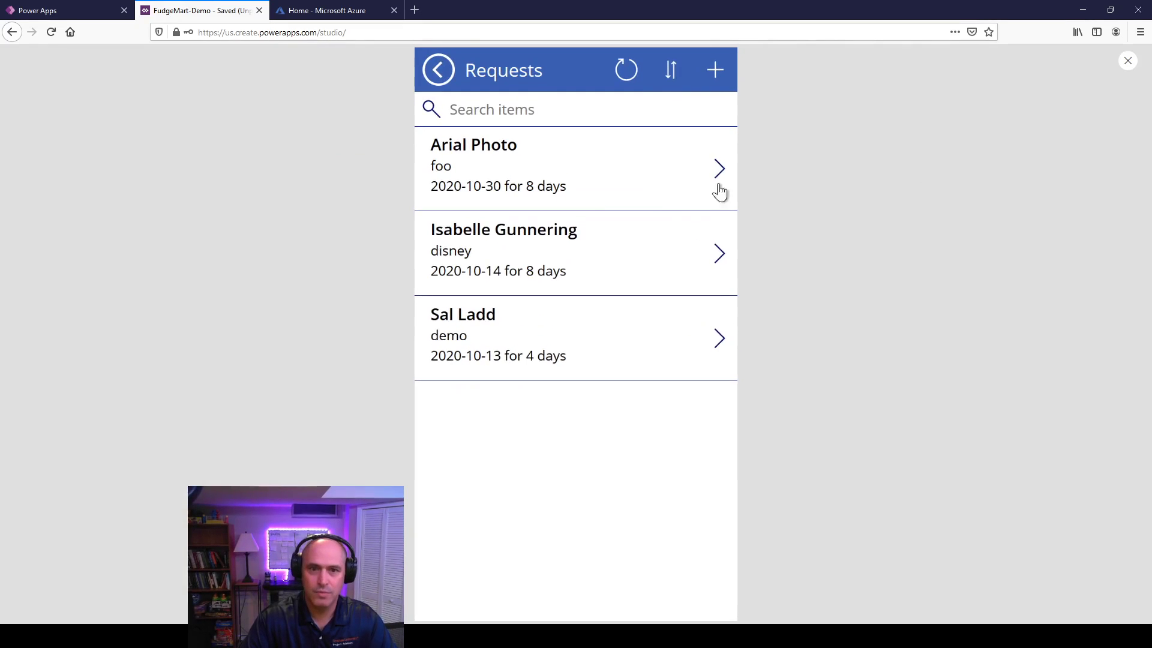
pyautogui.click(485, 109)
pyautogui.write('o')
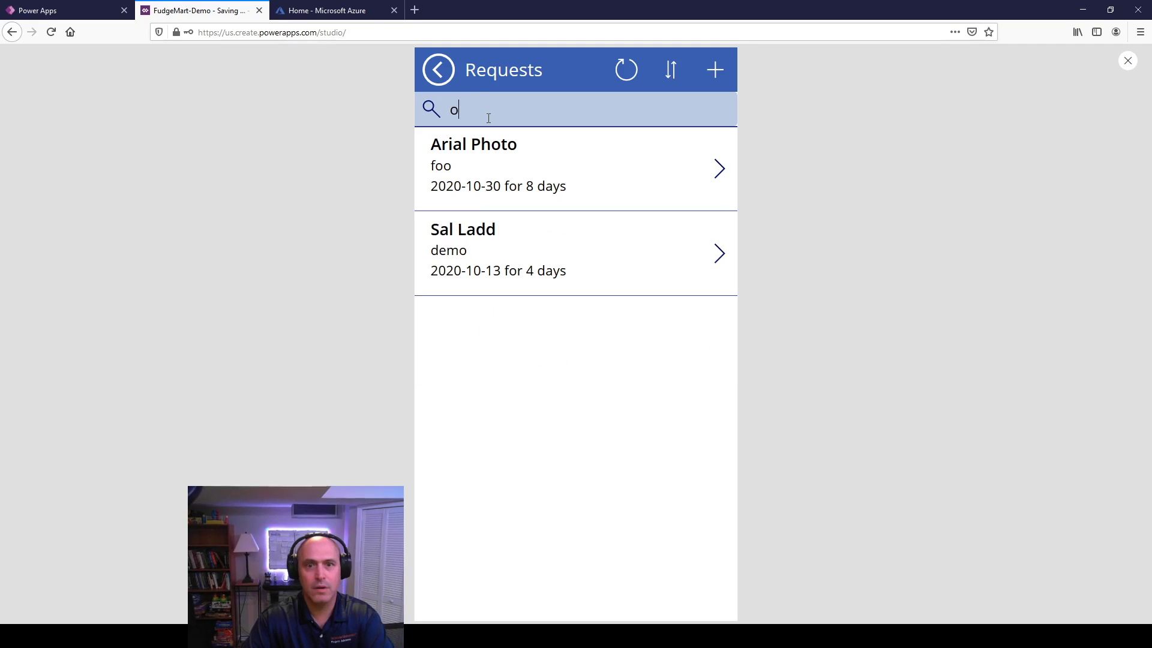
pyautogui.write('o')
pyautogui.press('BackSpace')
pyautogui.press('BackSpace')
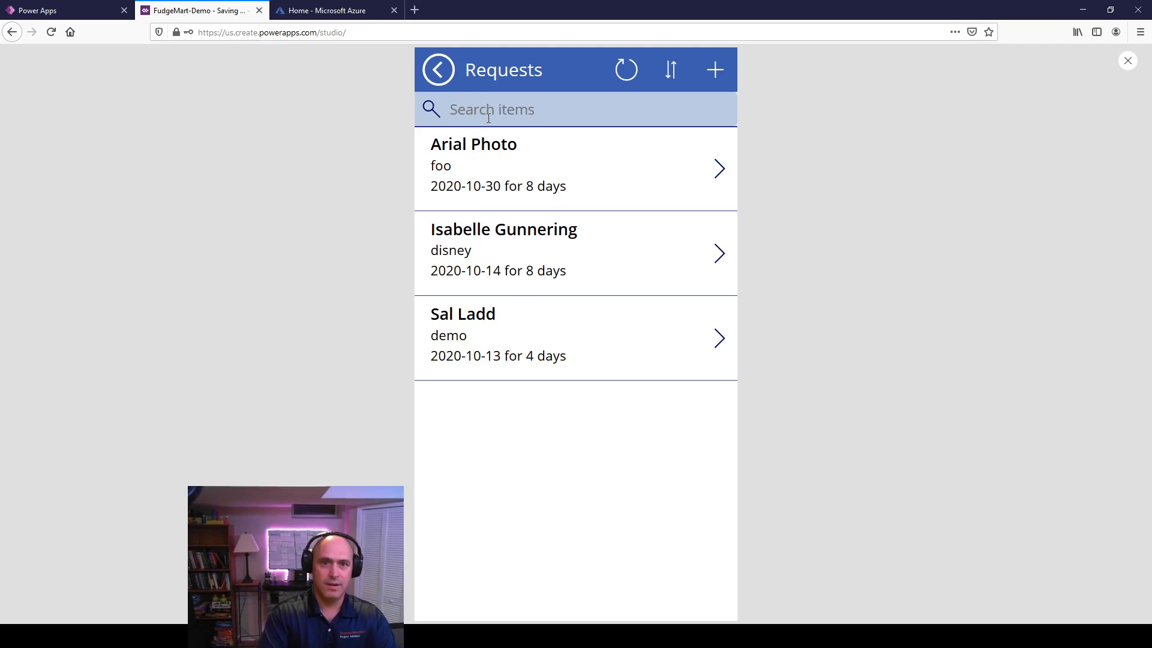
pyautogui.write('f')
pyautogui.press('BackSpace')
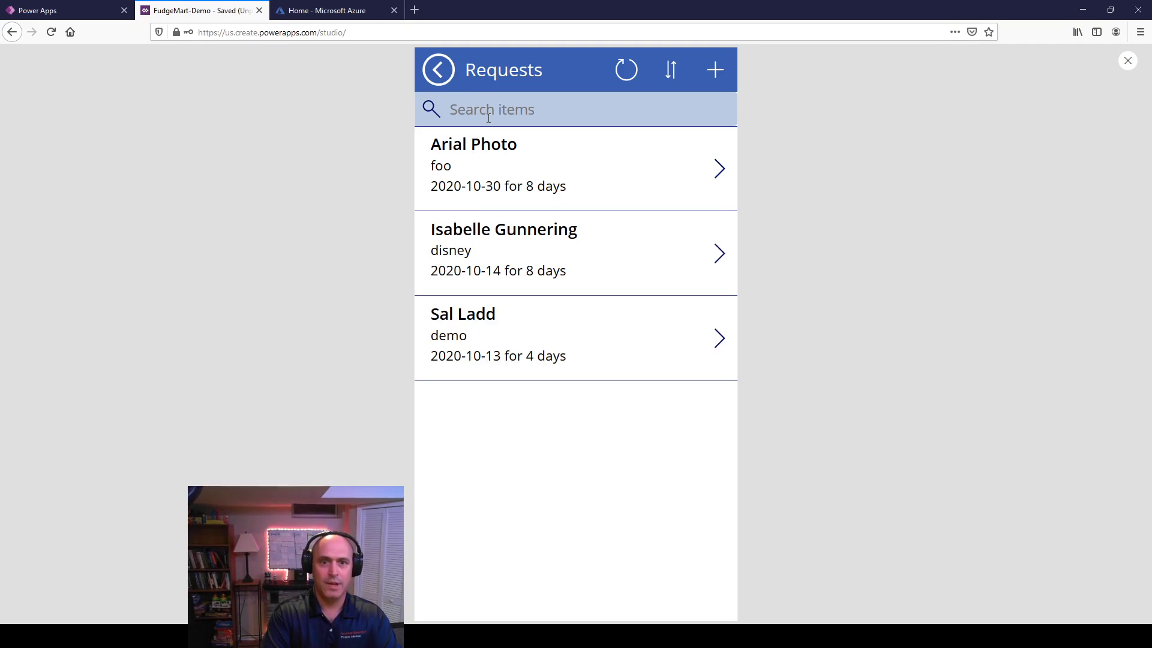
pyautogui.write('si')
pyautogui.press('BackSpace')
pyautogui.press('BackSpace')
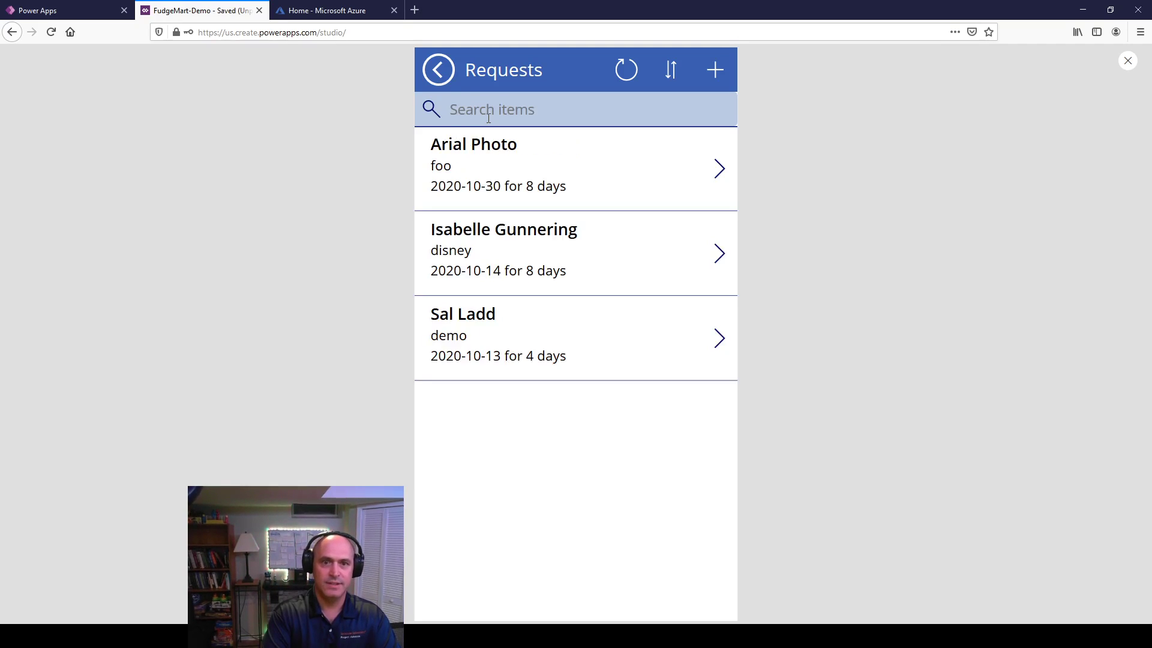
pyautogui.write('di')
pyautogui.press('BackSpace')
pyautogui.press('BackSpace')
pyautogui.press('BackSpace')
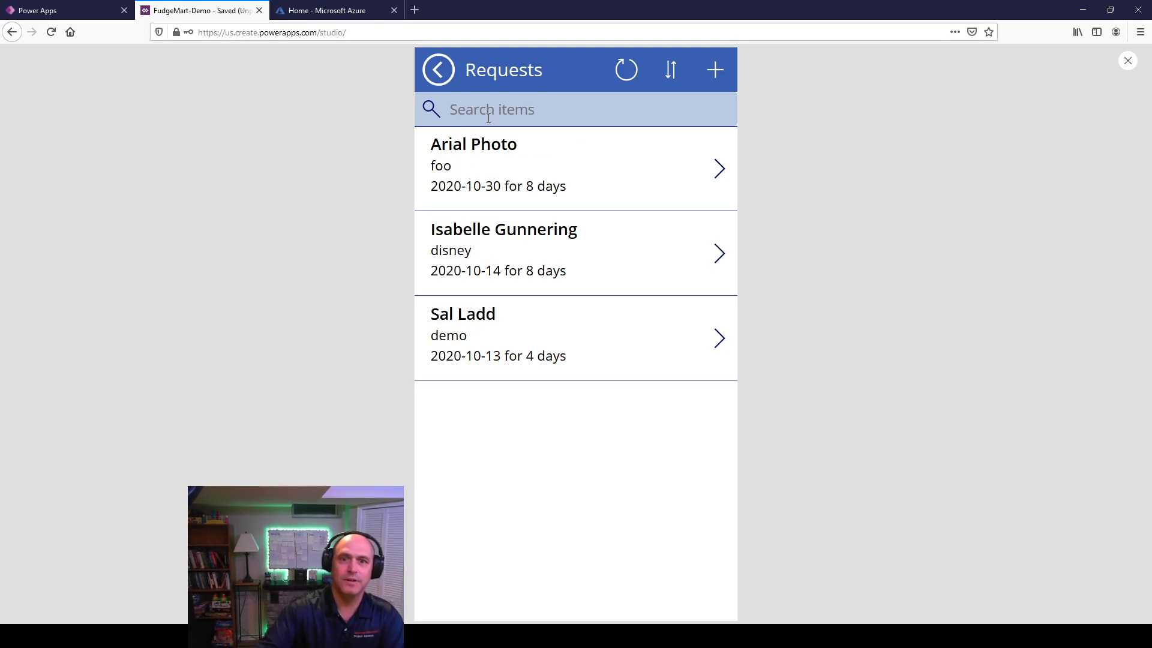
# Step: Return to the editor, select the Requests gallery and delete its Items formula
pyautogui.click(1127, 61)
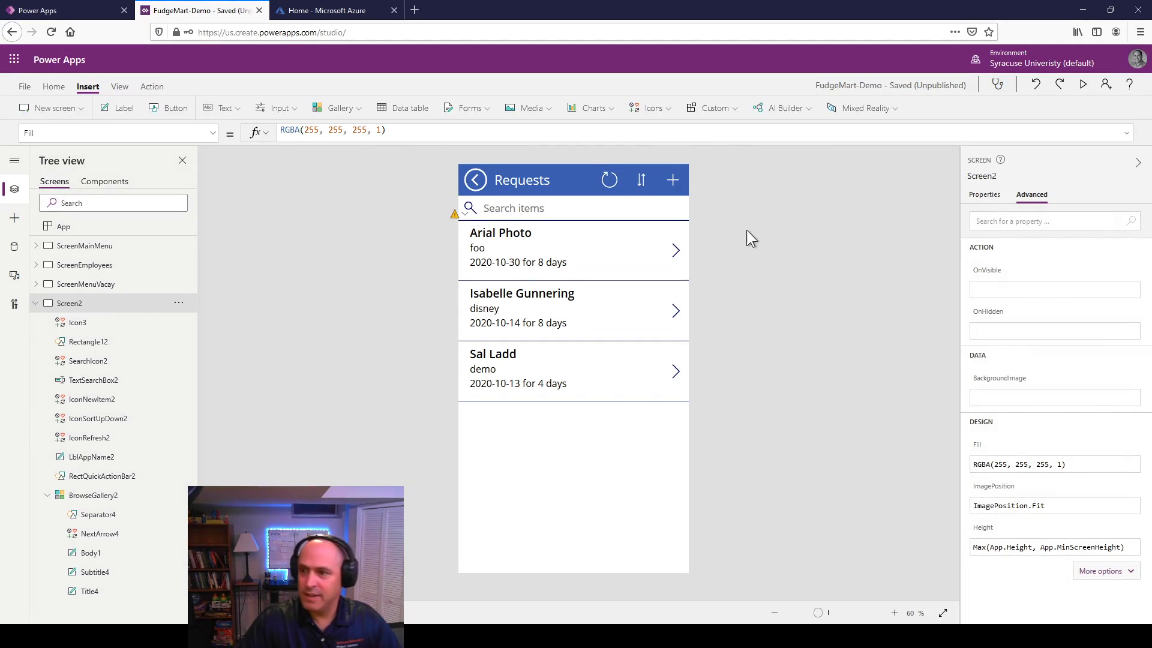
pyautogui.click(525, 524)
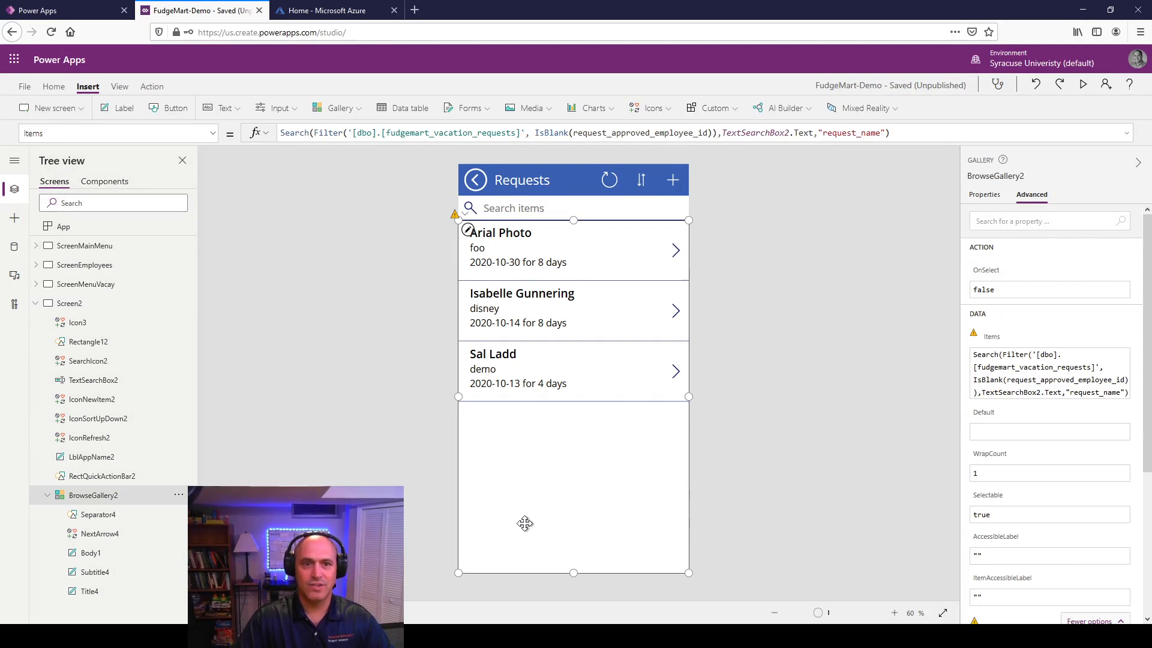
pyautogui.tripleClick(914, 132)
pyautogui.hotkey('ctrl', 'c')
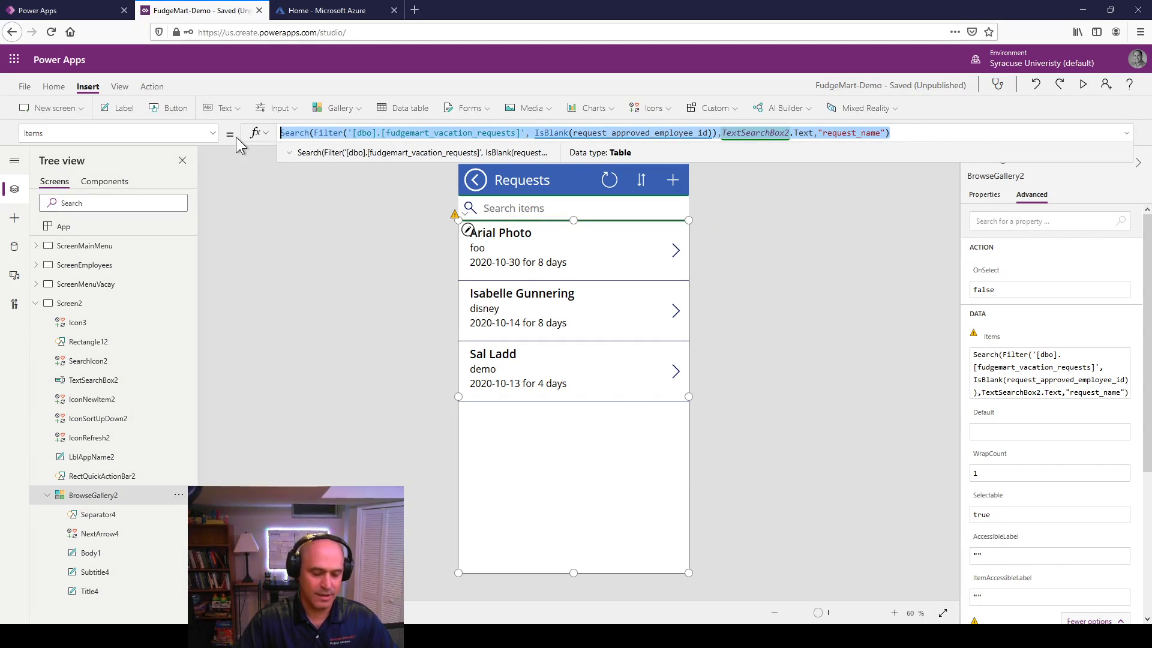
pyautogui.press('BackSpace')
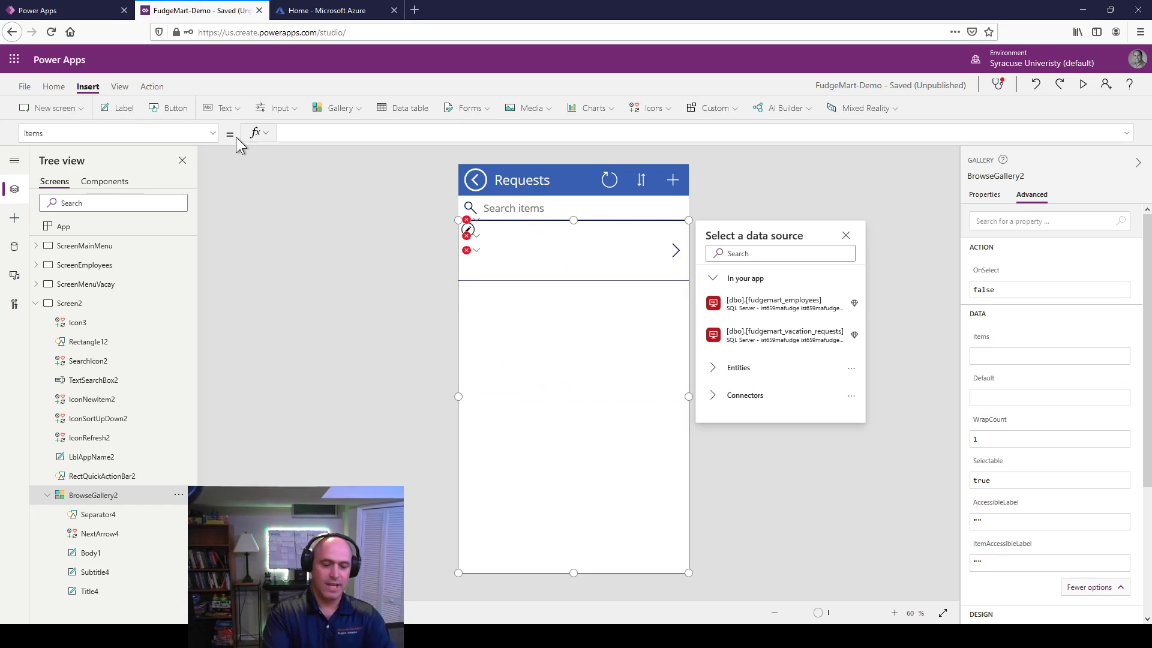
# Step: Type SortByColumns( around the pasted Search formula, adding "request_name and If(SortDescending1,
pyautogui.write('SortByColuy')
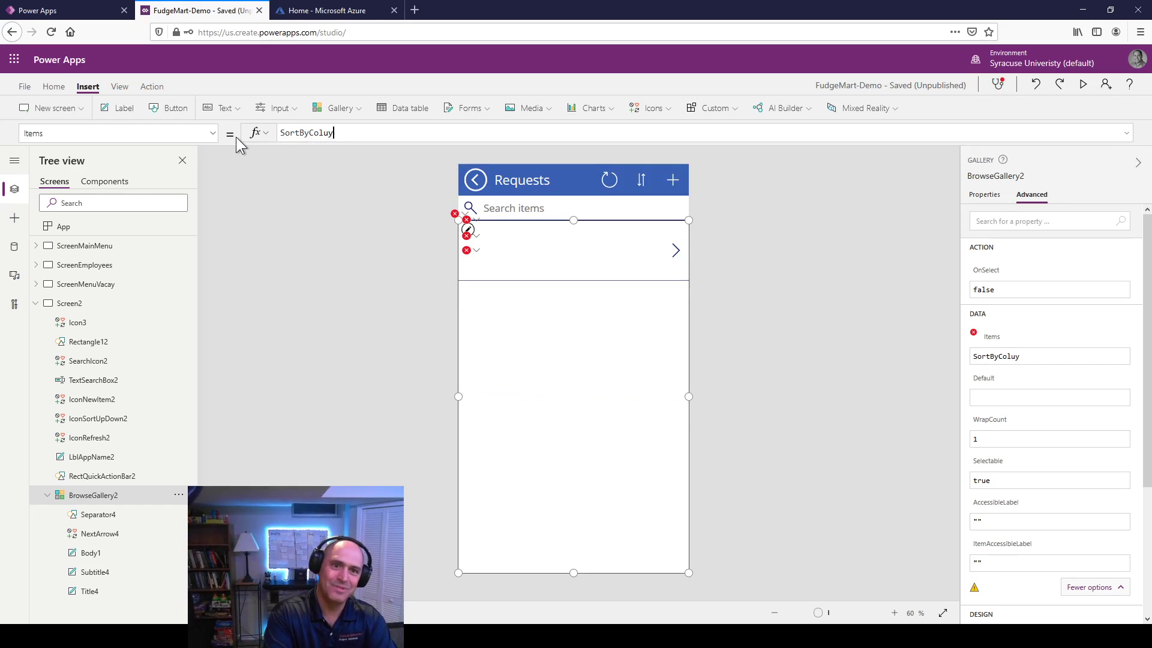
pyautogui.press('BackSpace')
pyautogui.write('mns(')
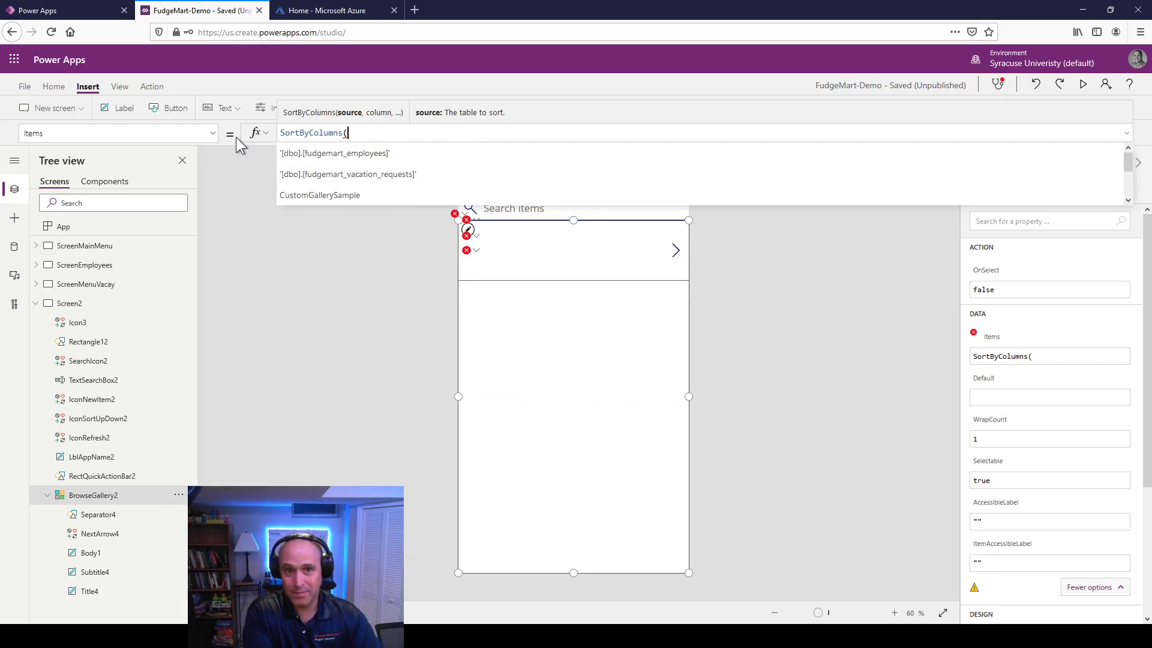
pyautogui.hotkey('ctrl', 'v')
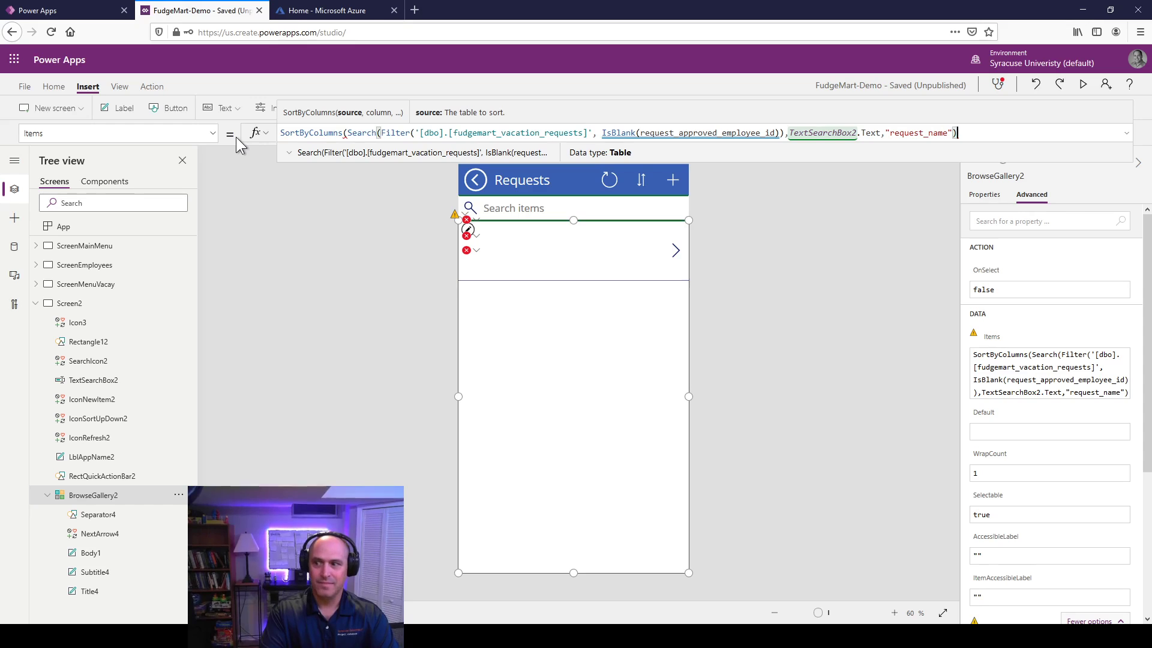
pyautogui.write(', "')
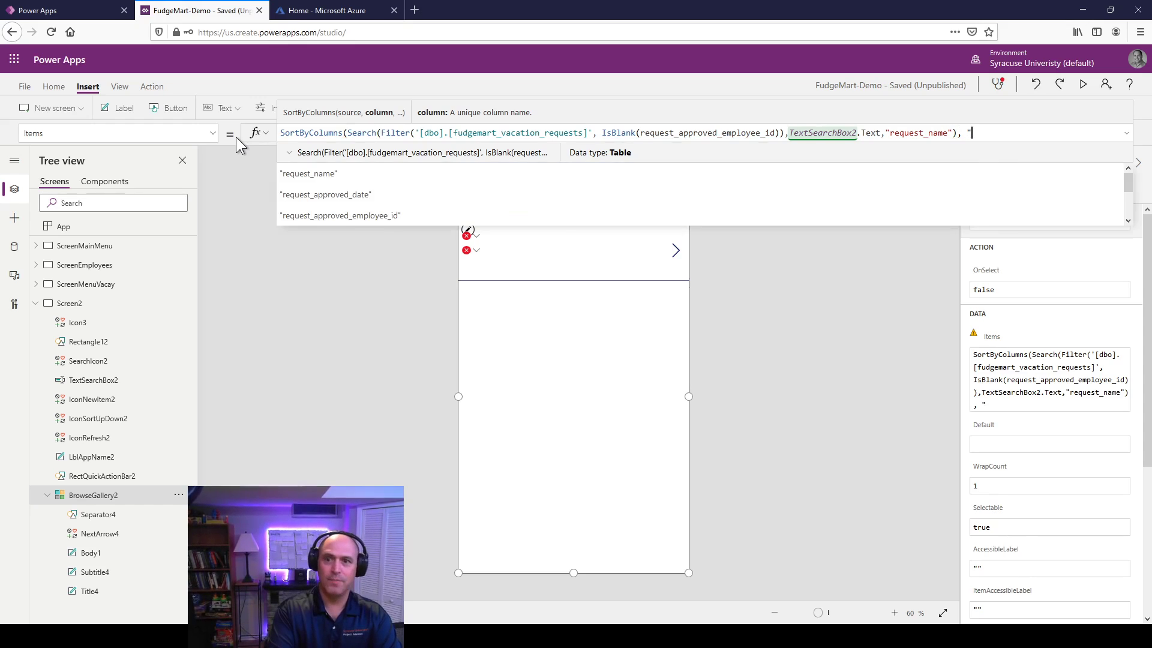
pyautogui.write('request')
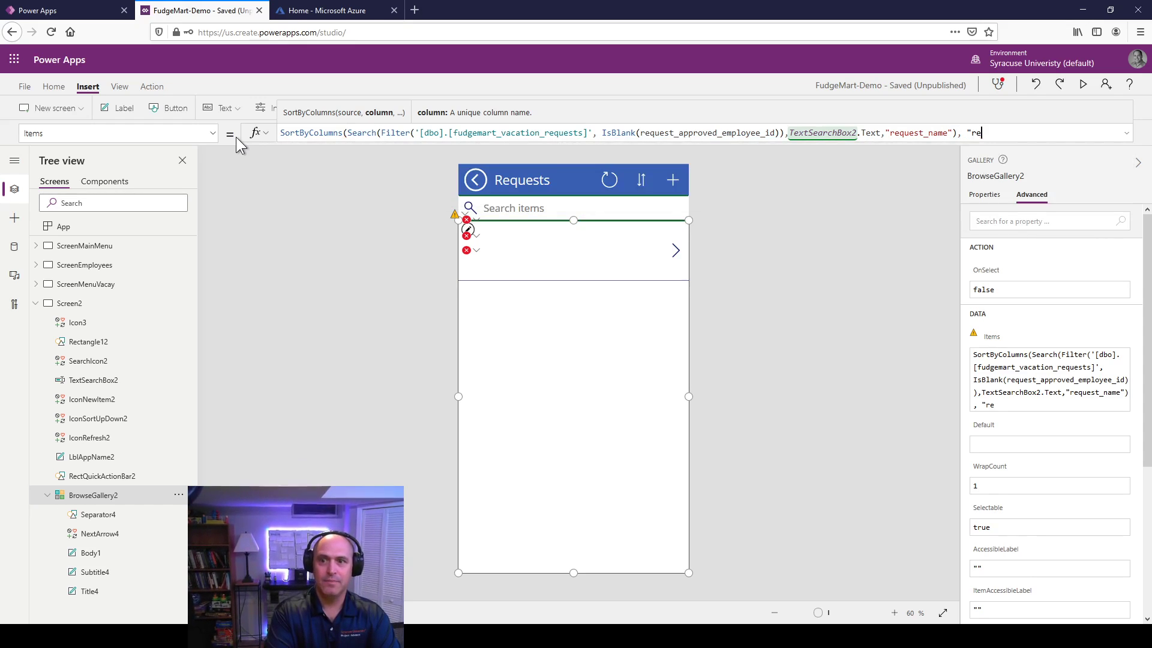
pyautogui.write('_name')
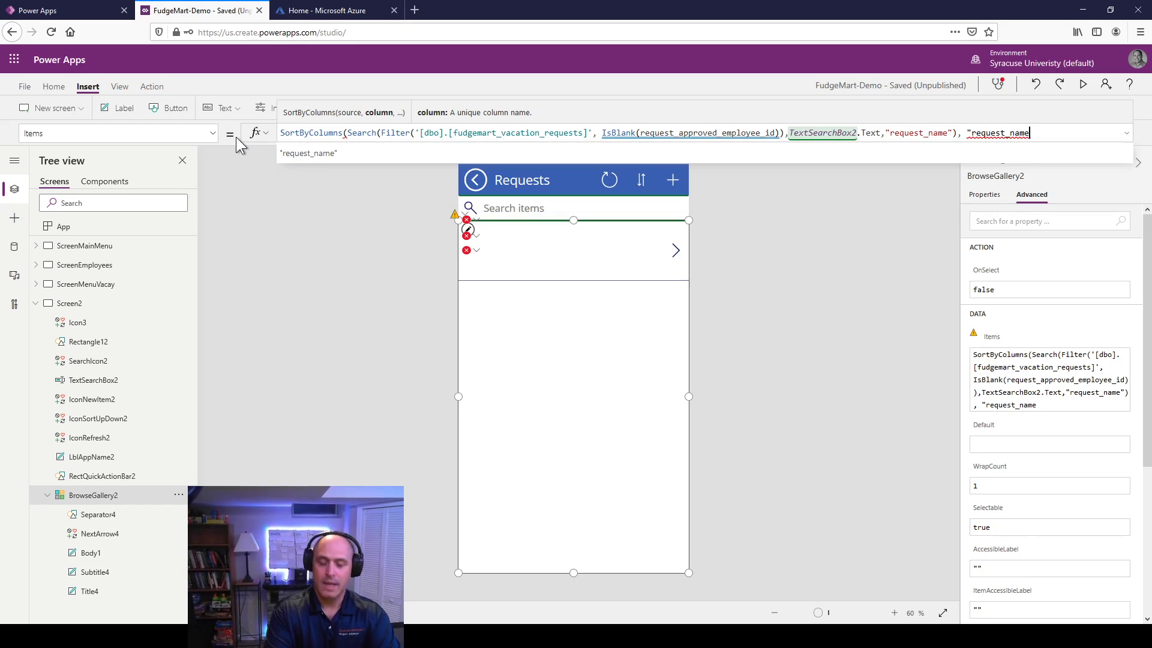
pyautogui.write(', ')
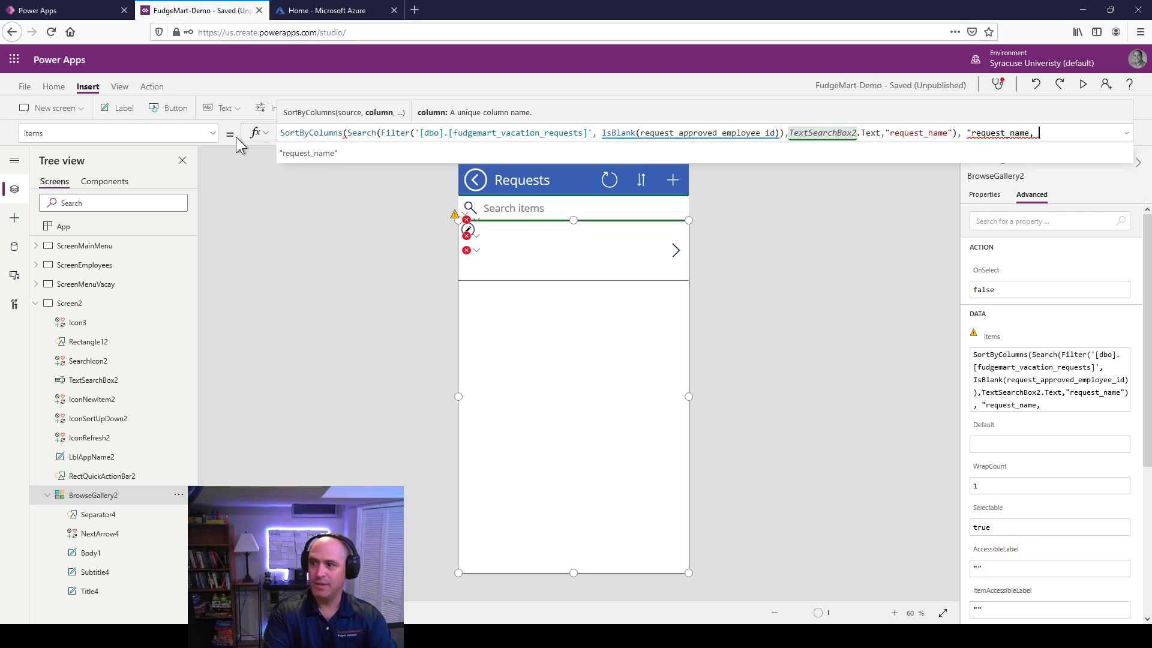
pyautogui.write('If')
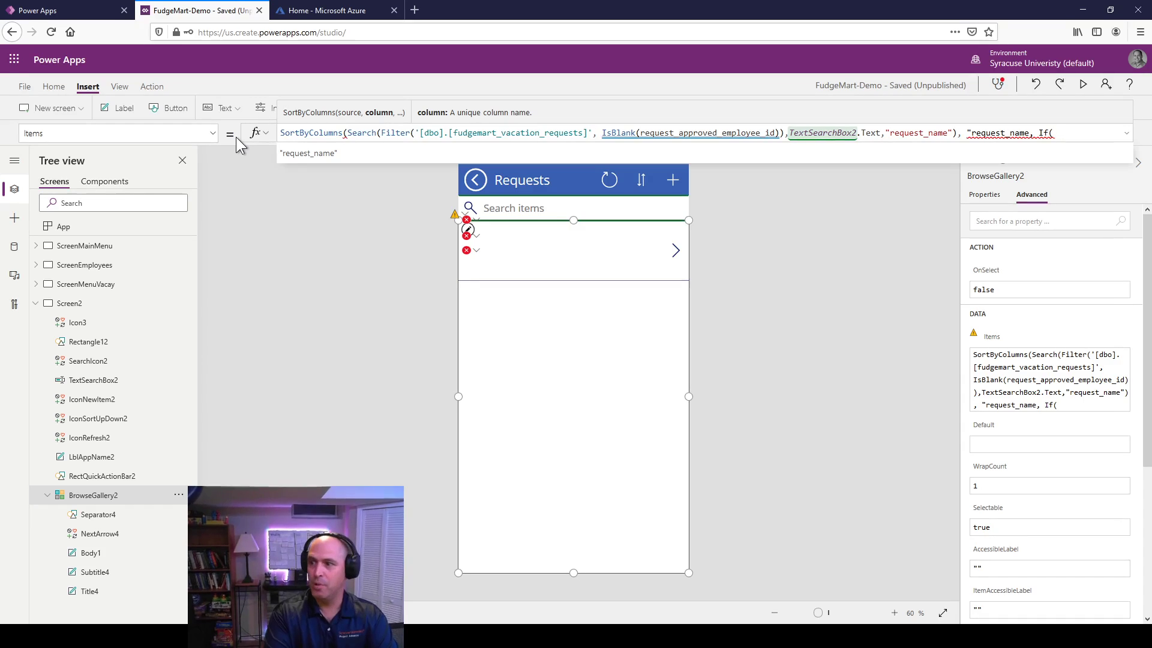
pyautogui.write('(Spo')
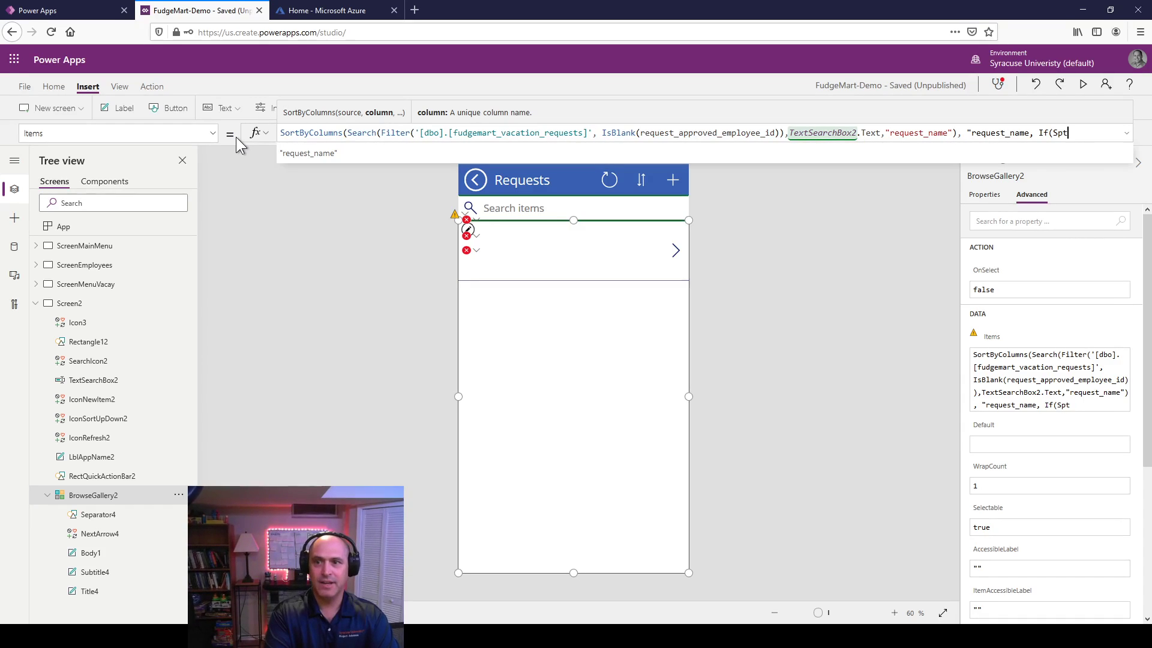
pyautogui.press('BackSpace')
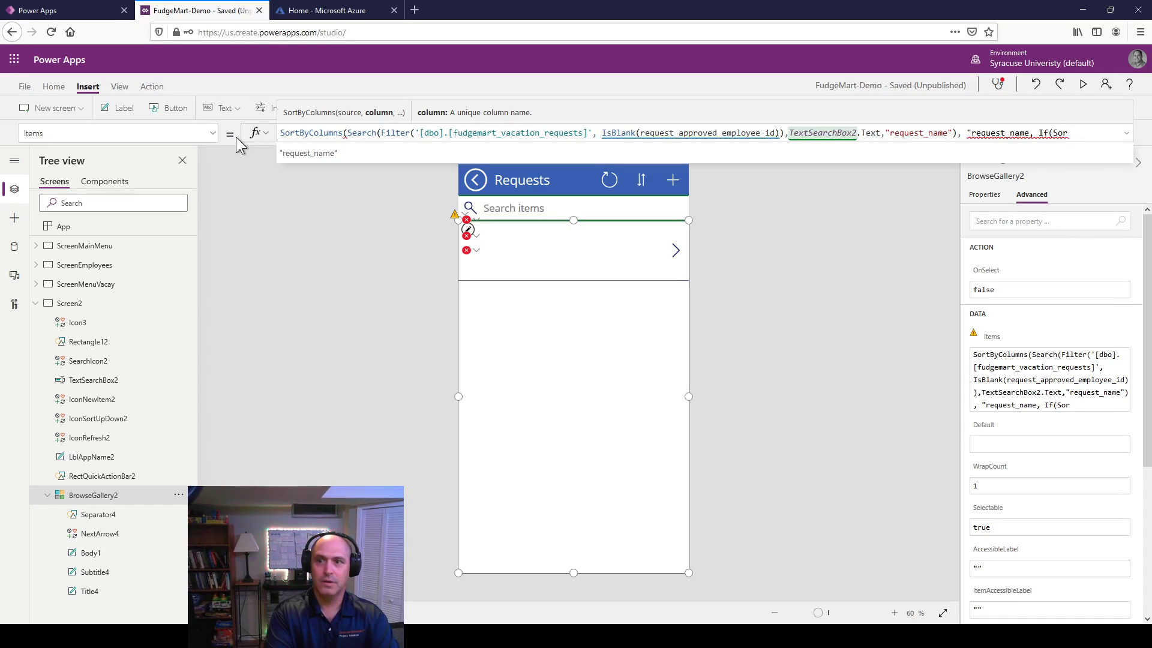
pyautogui.write('tDes')
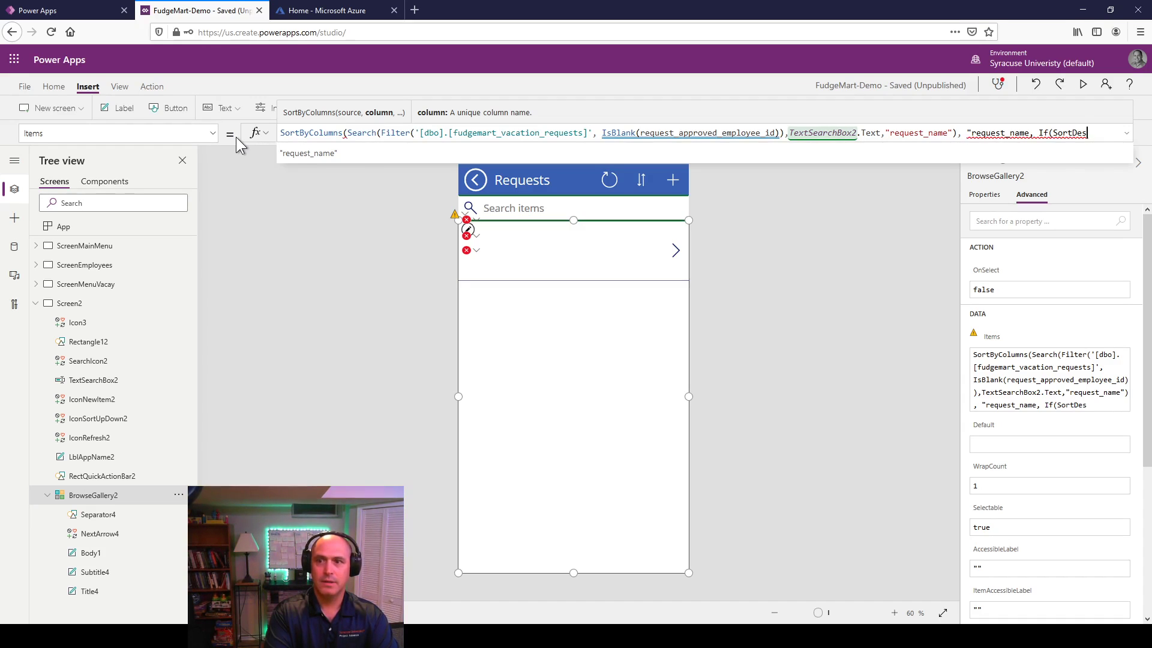
pyautogui.write('cending')
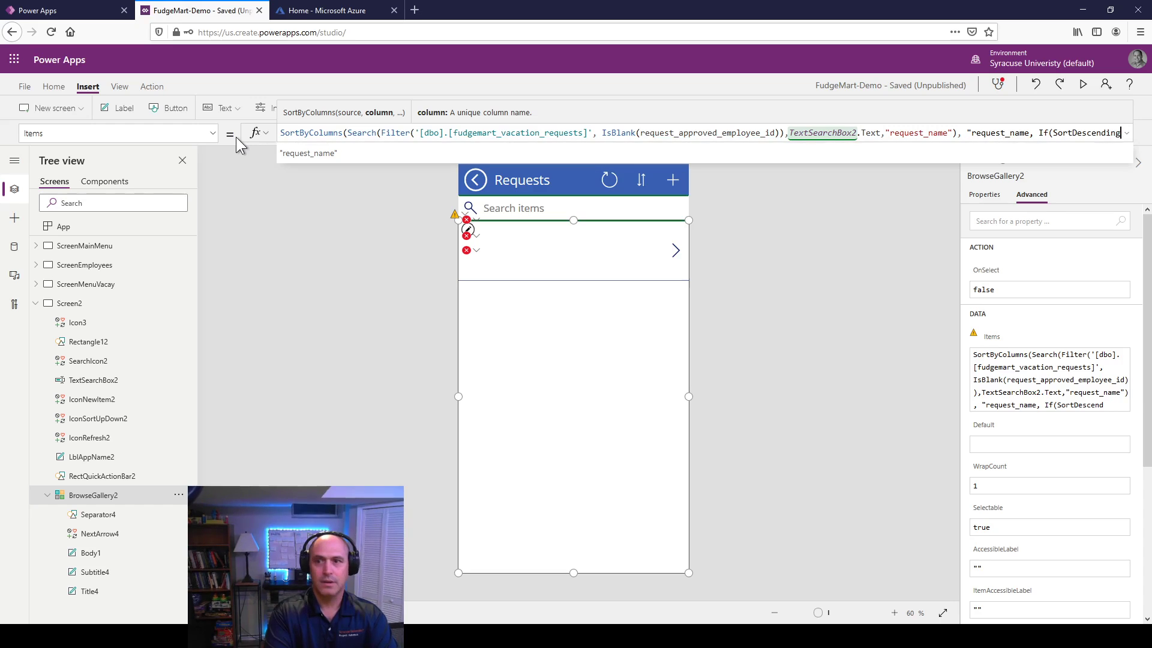
pyautogui.write('1,')
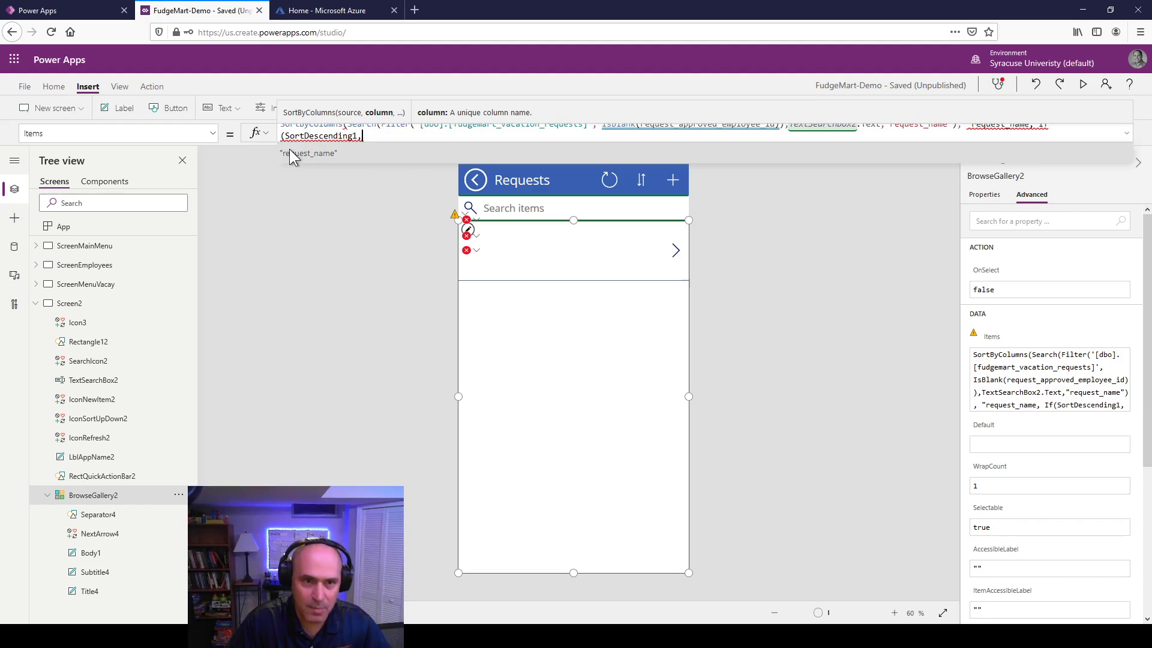
# Step: Enlarge the formula editor, close the Search call and finish the "request_name" string
pyautogui.moveTo(304, 143); pyautogui.dragTo(454, 289)
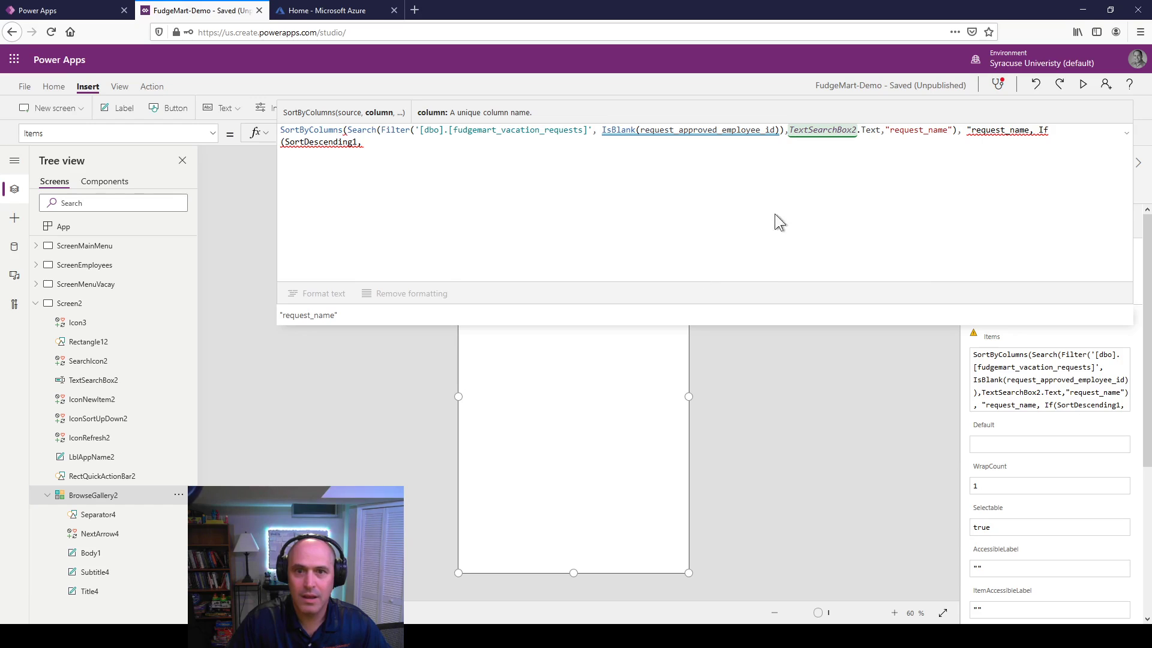
pyautogui.click(957, 130)
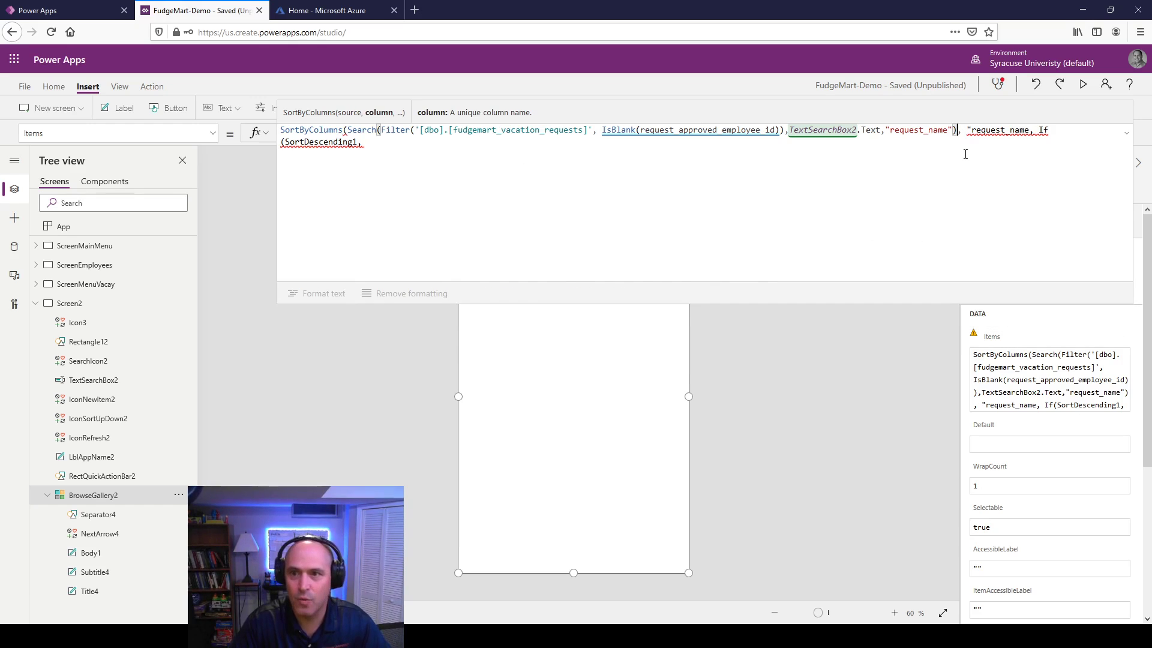
pyautogui.write(')')
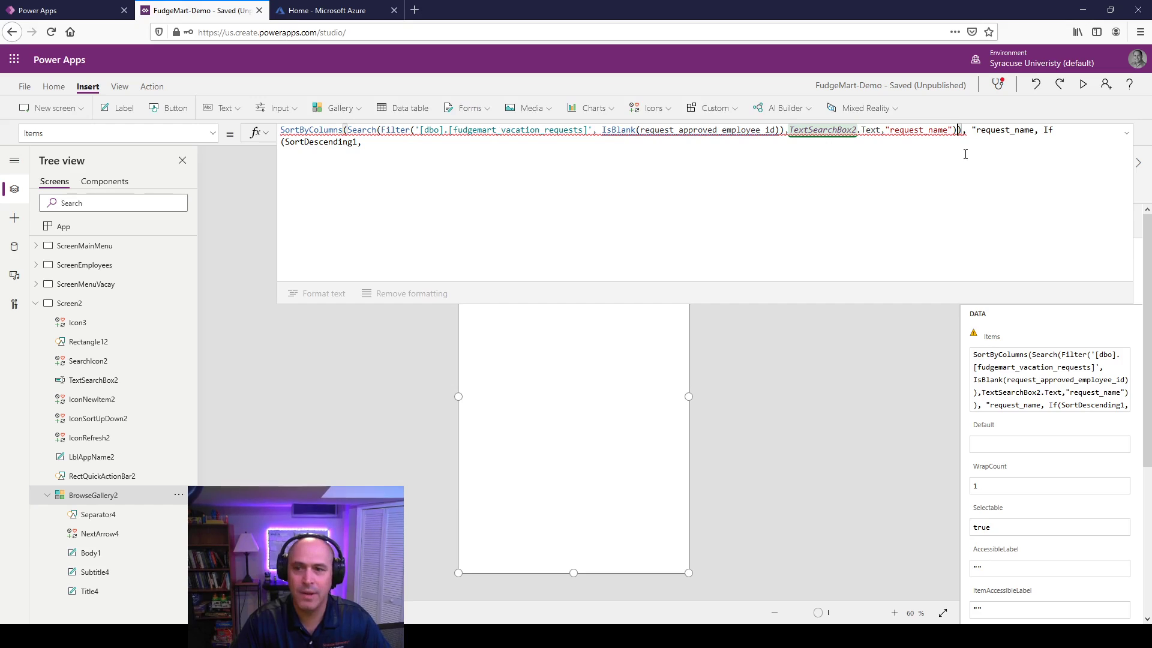
pyautogui.press('BackSpace')
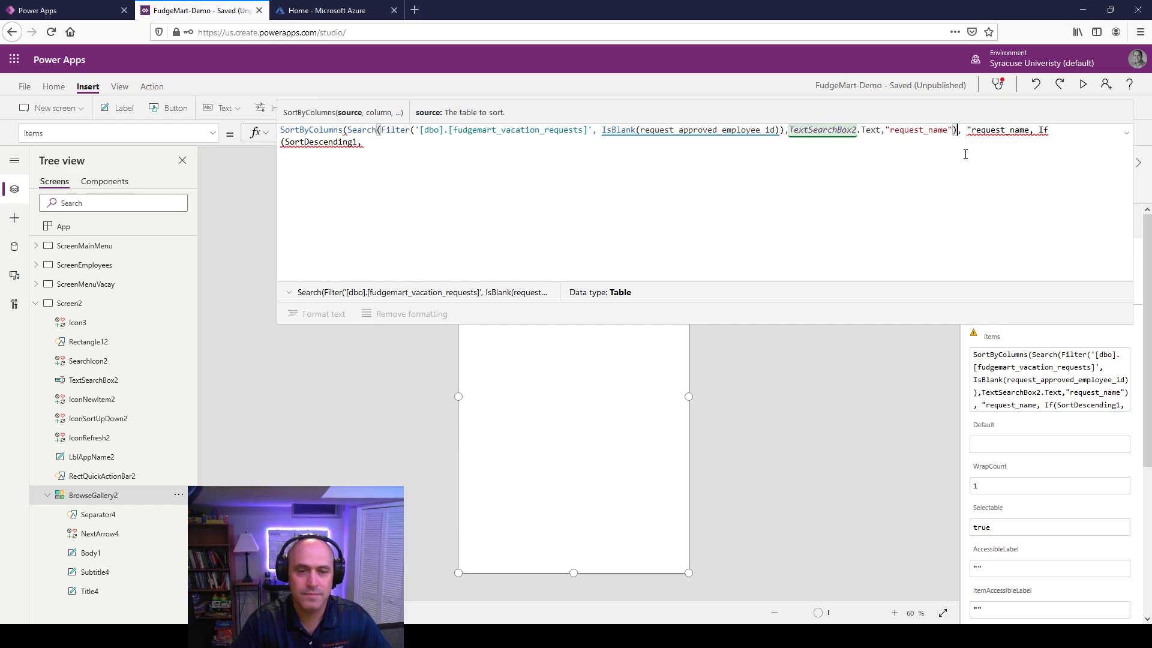
pyautogui.press('Right')
pyautogui.press('Left')
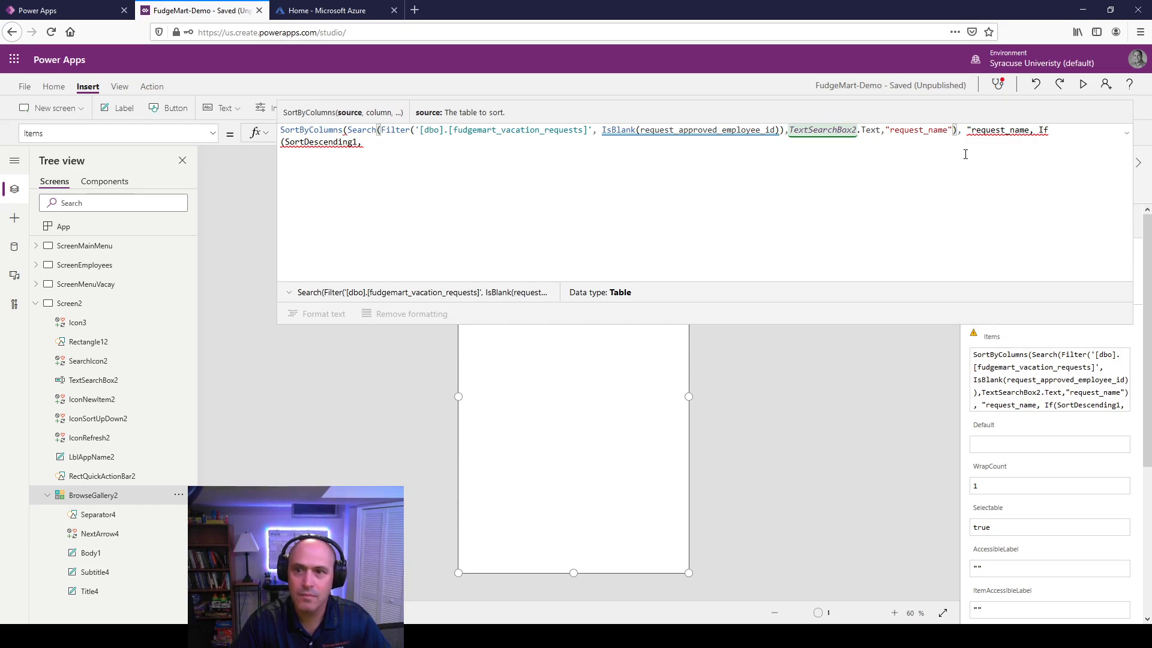
pyautogui.press('Right')
pyautogui.press('Right')
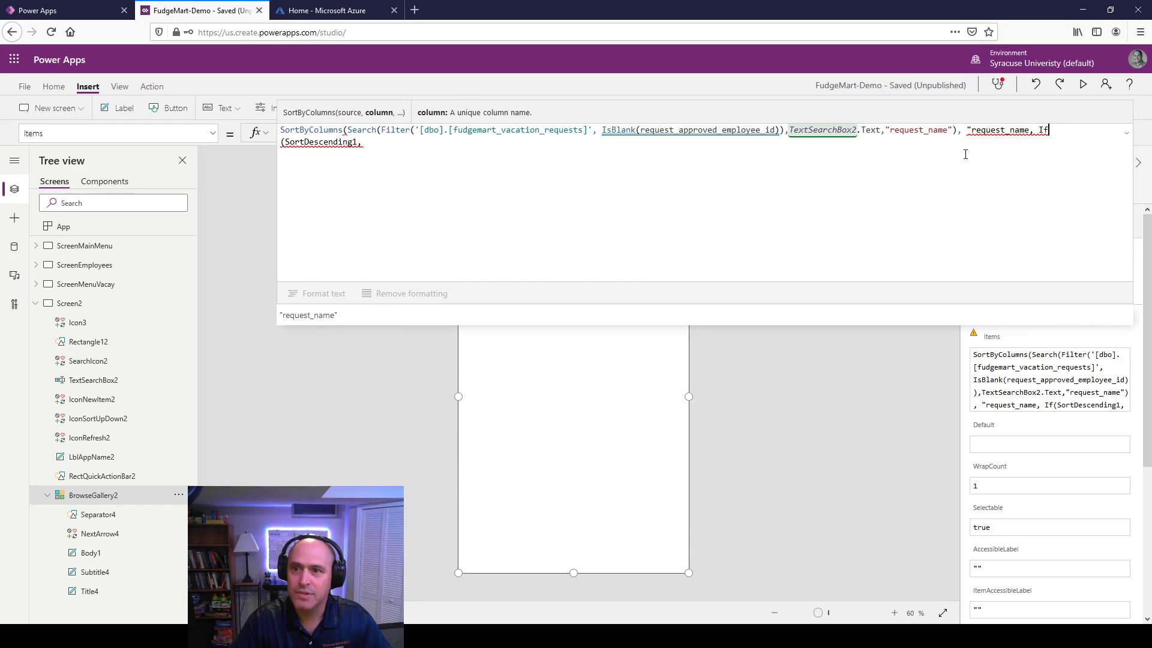
pyautogui.write('"')
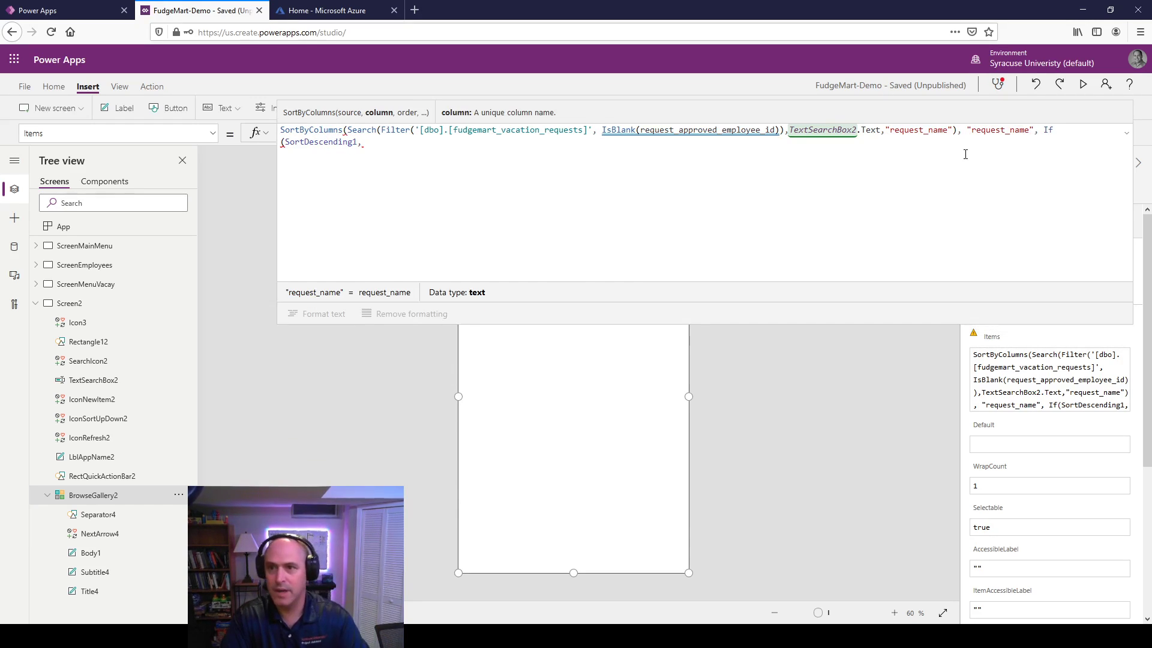
pyautogui.press('Right')
pyautogui.press('Right')
pyautogui.press('Right')
pyautogui.press('Right')
# Step: Complete the If with Descending and Ascending, add the closing parenthesis, and shrink the editor
pyautogui.press('Down')
pyautogui.press('Down')
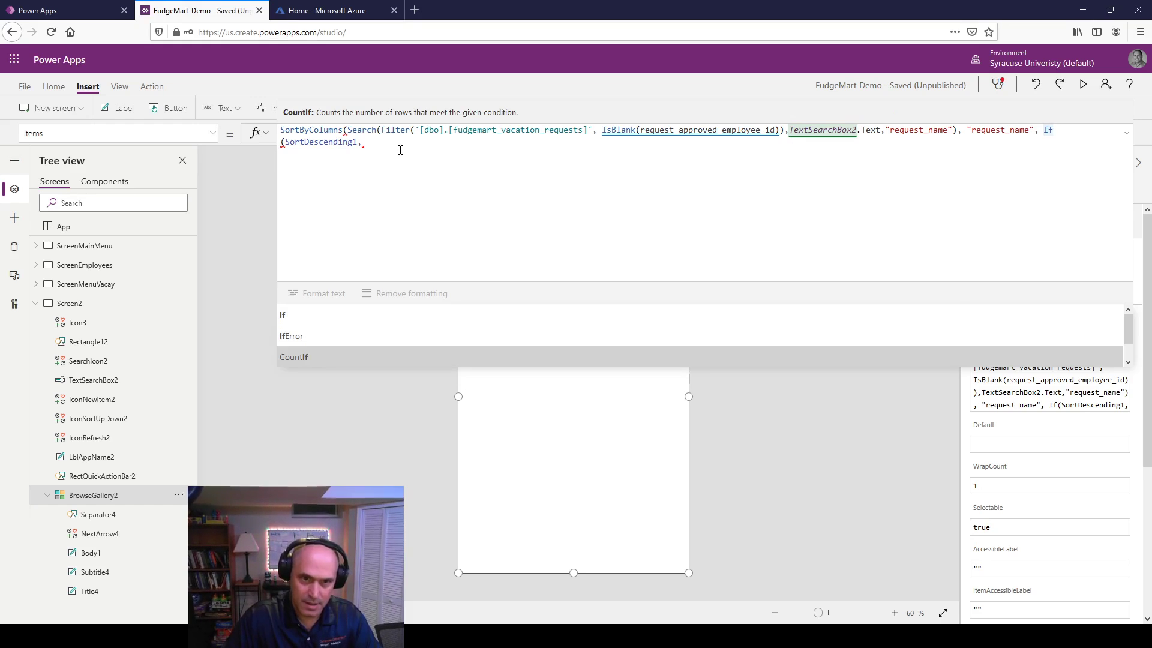
pyautogui.press('Escape')
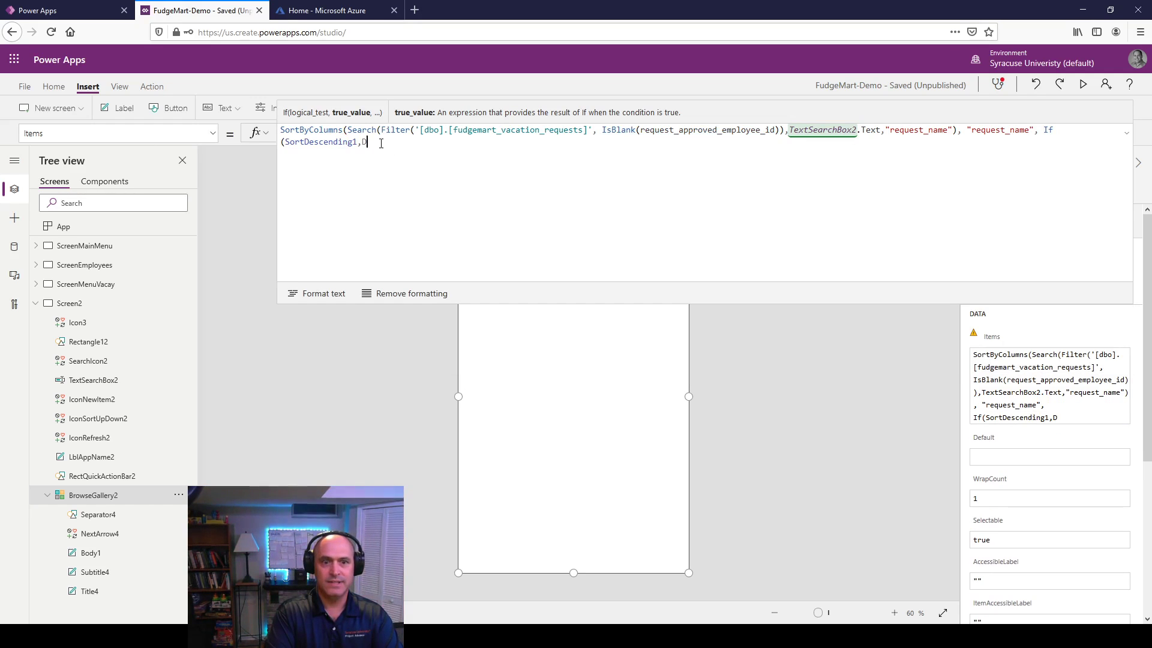
pyautogui.write('Des')
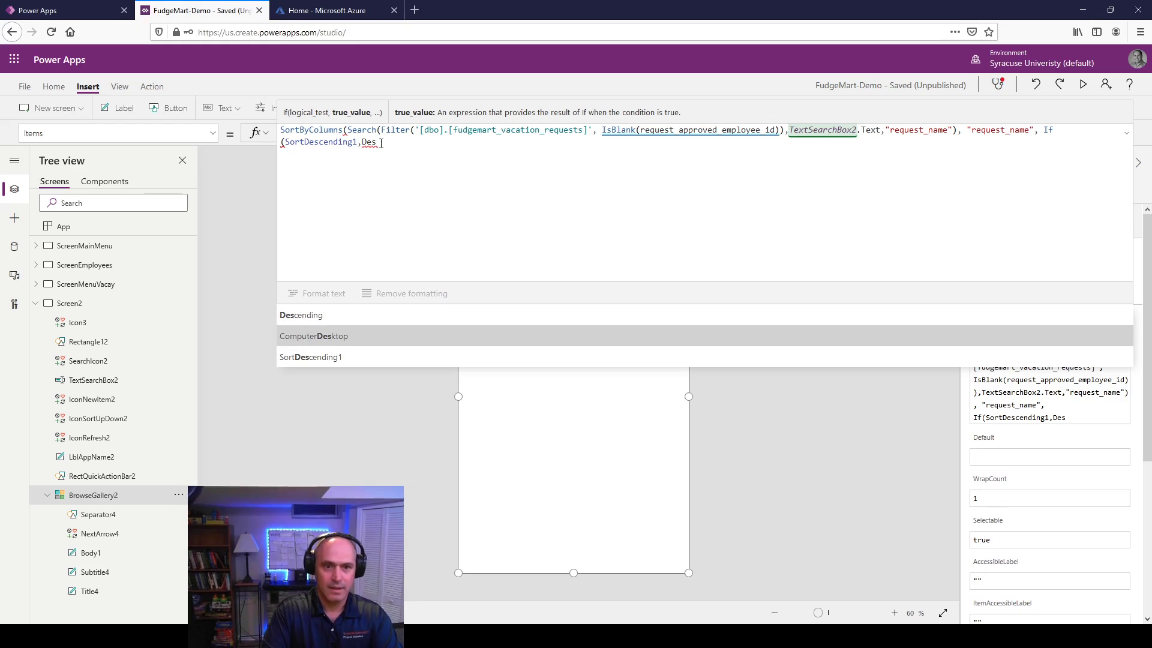
pyautogui.press('Tab')
pyautogui.write(', As')
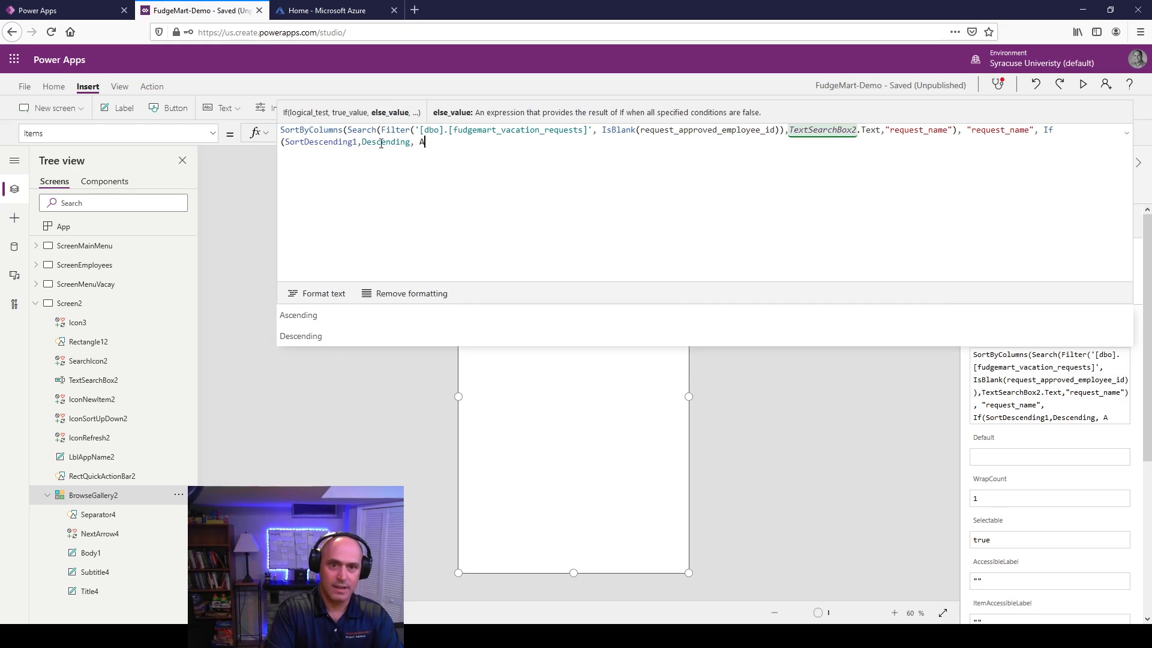
pyautogui.press('Tab')
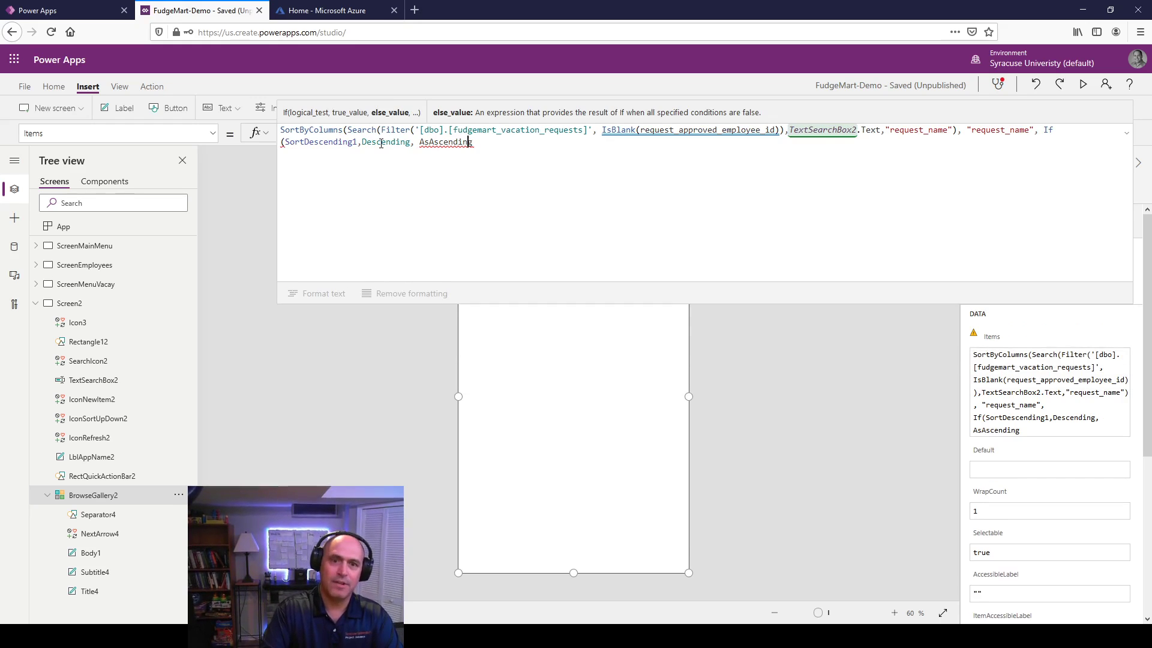
pyautogui.press('Left')
pyautogui.press('Left')
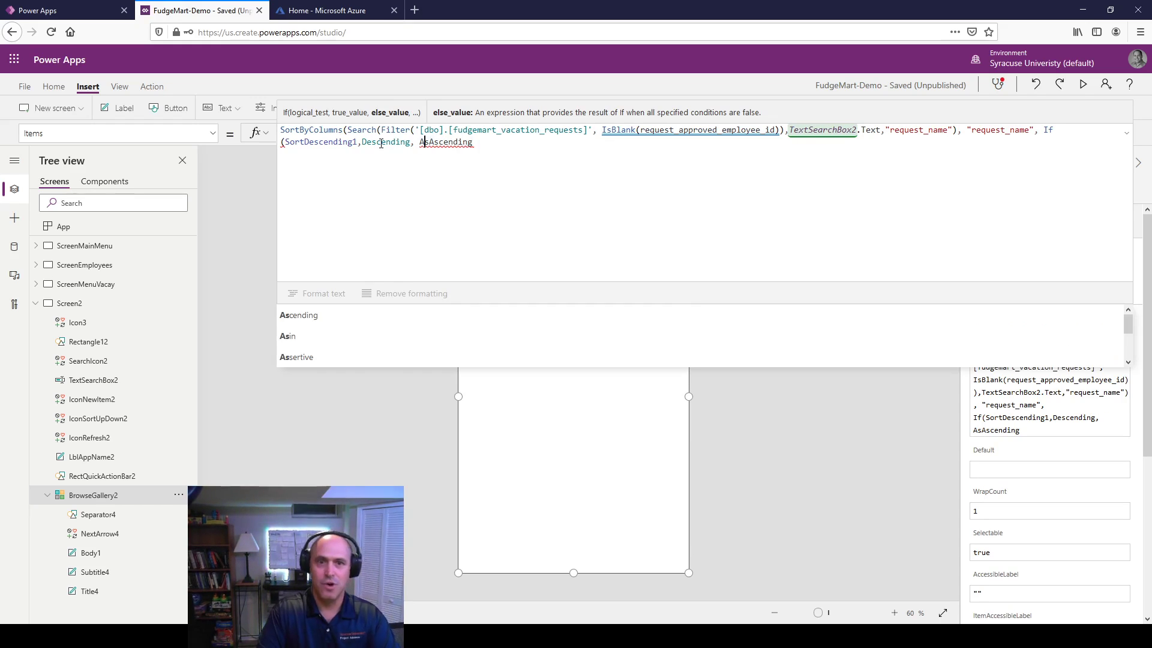
pyautogui.press('Delete')
pyautogui.press('Delete')
pyautogui.press('End')
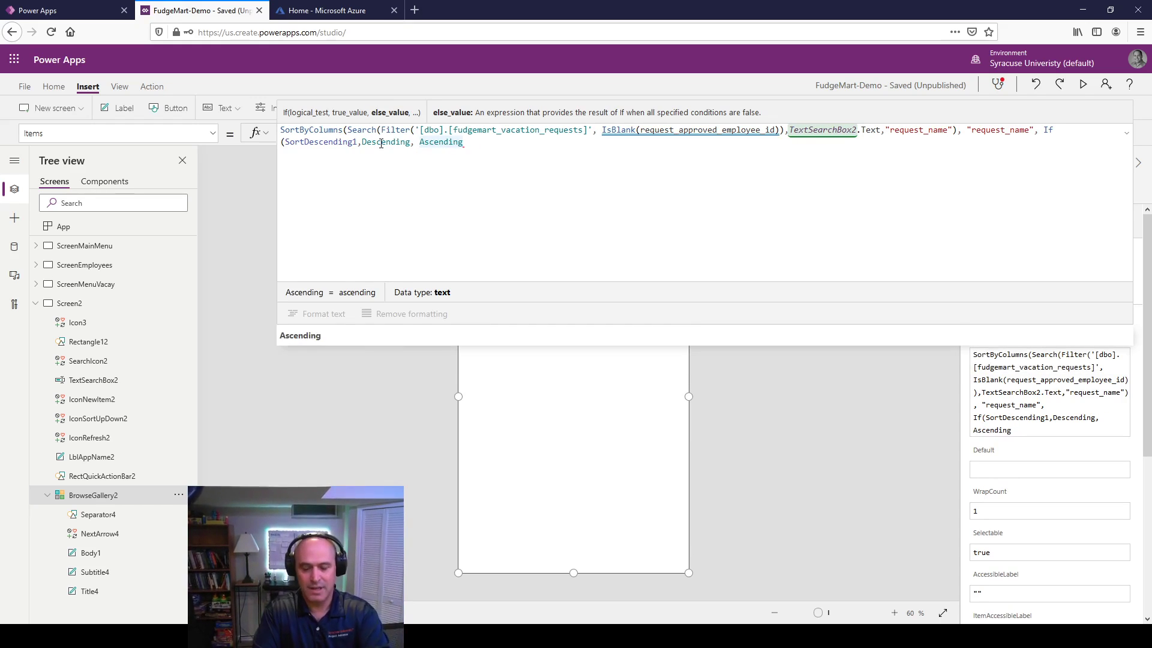
pyautogui.write(')')
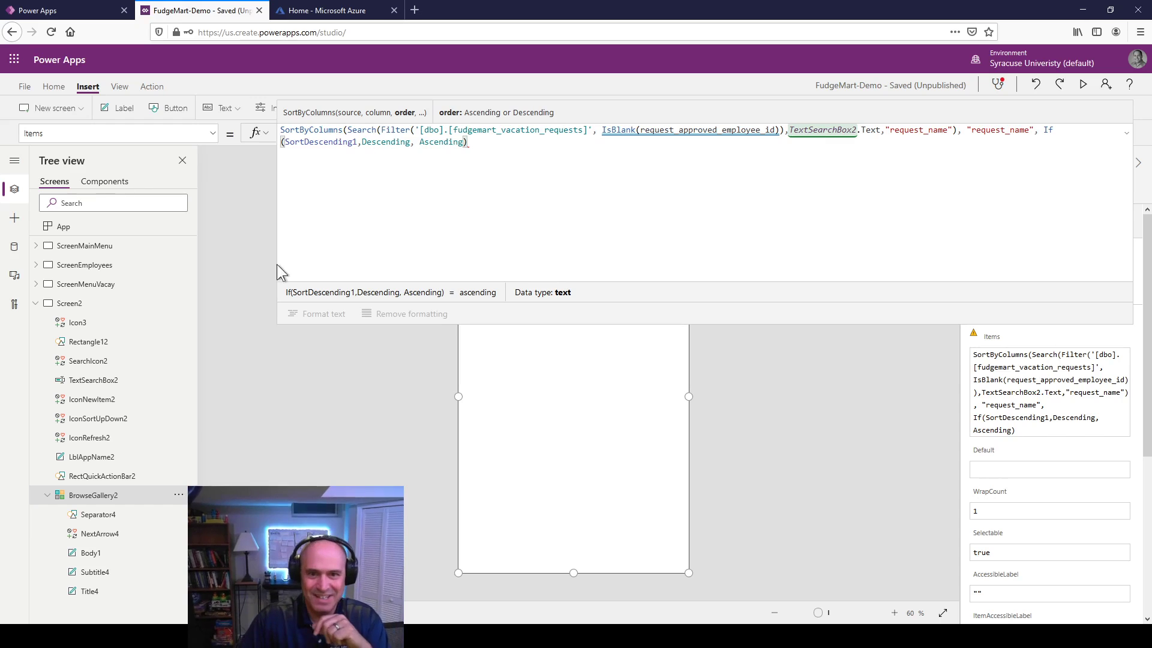
pyautogui.moveTo(360, 282); pyautogui.dragTo(375, 166)
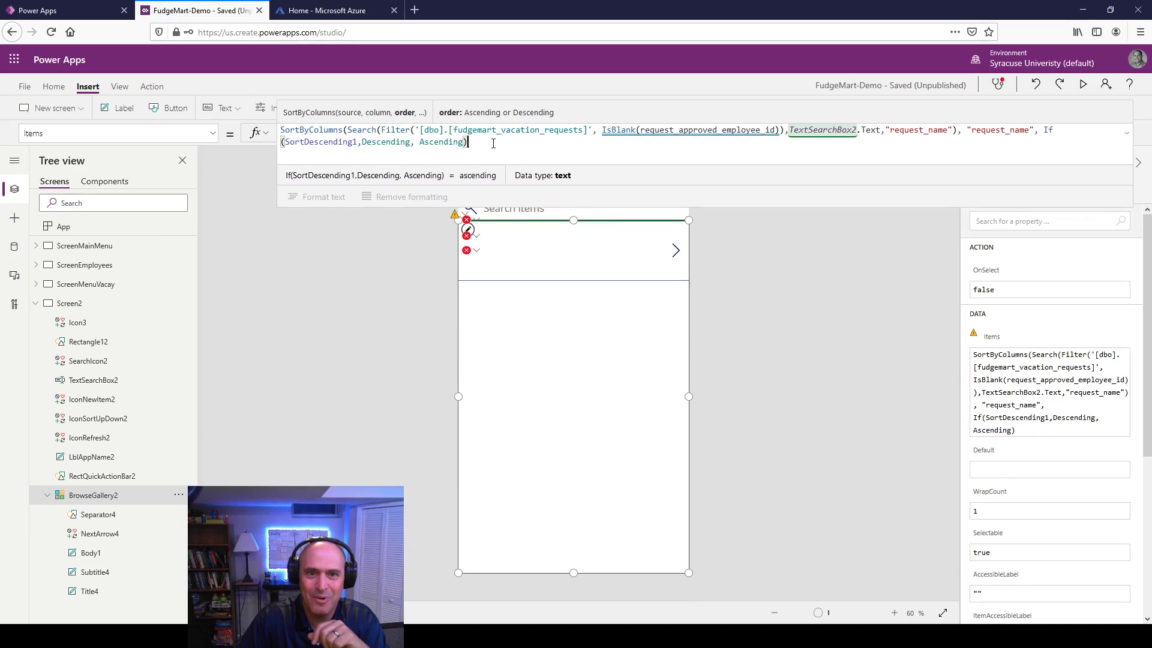
# Step: Close the Items formula with a parenthesis, commit it, and launch the app preview
pyautogui.write(')')
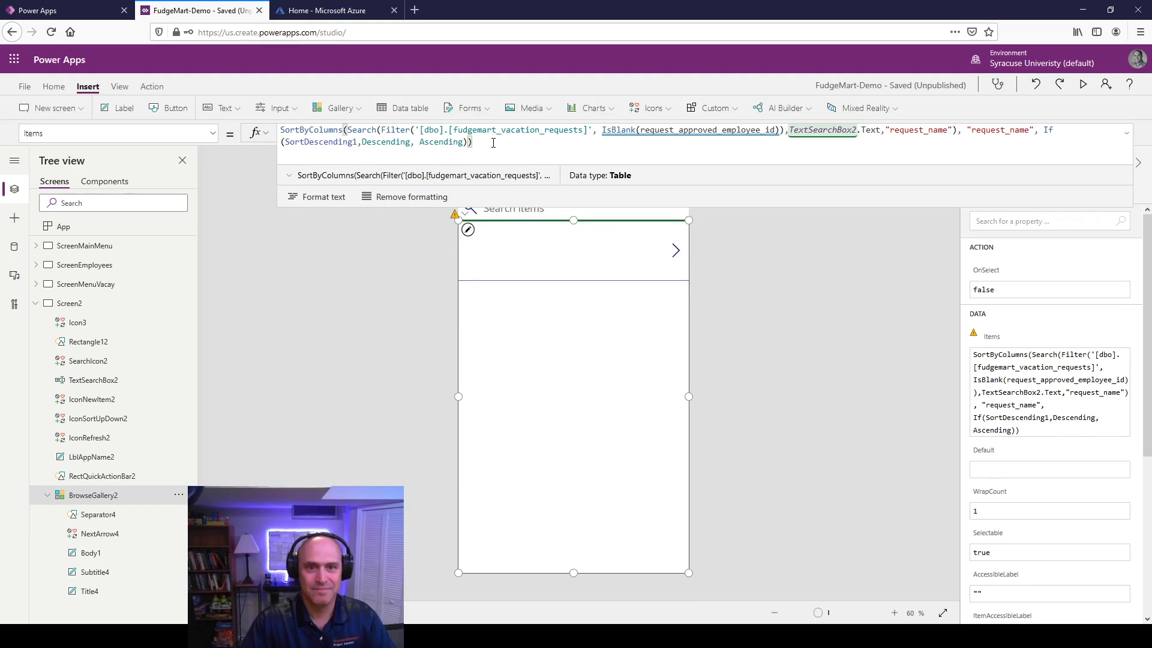
pyautogui.click(377, 299)
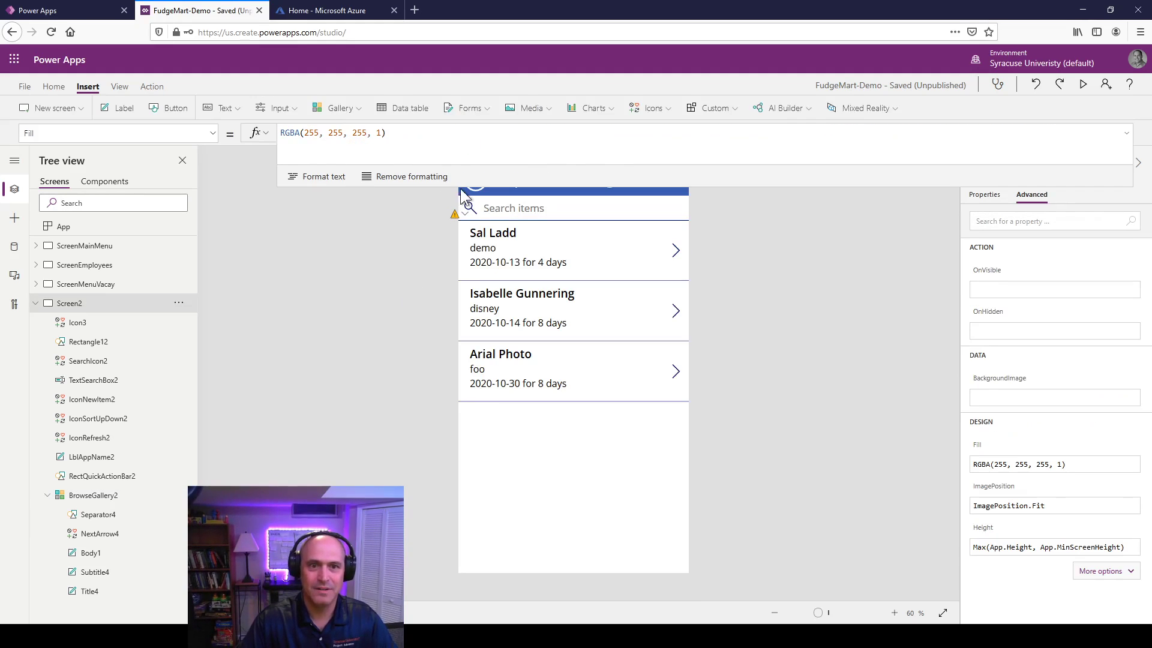
pyautogui.moveTo(432, 184); pyautogui.dragTo(431, 141)
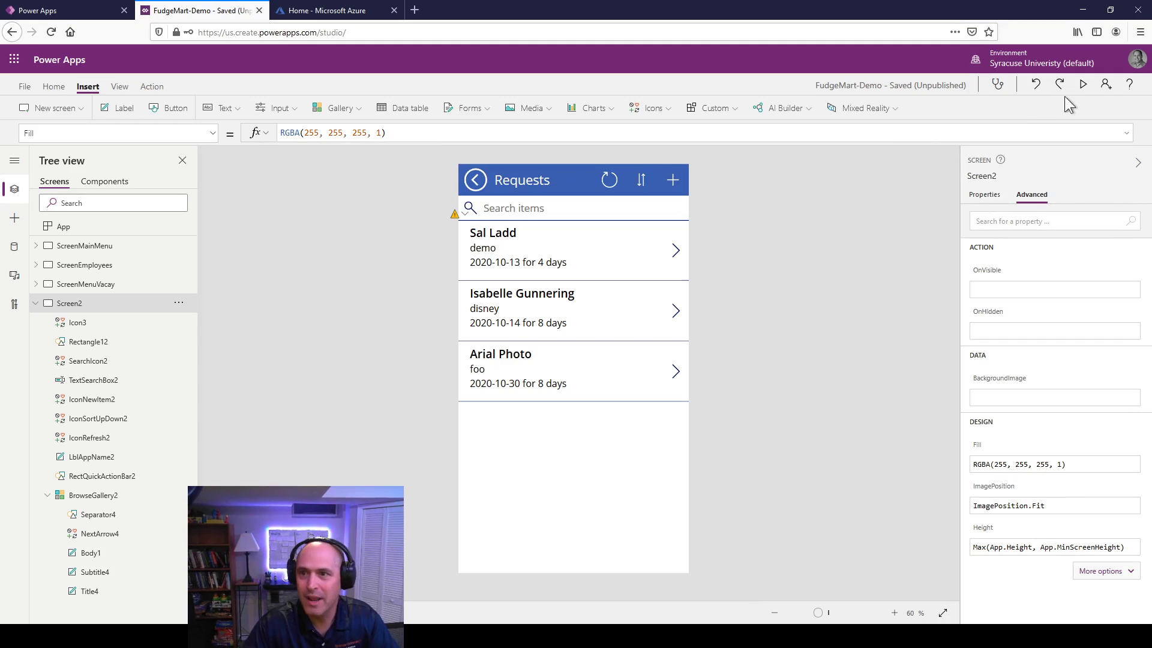
pyautogui.click(1083, 87)
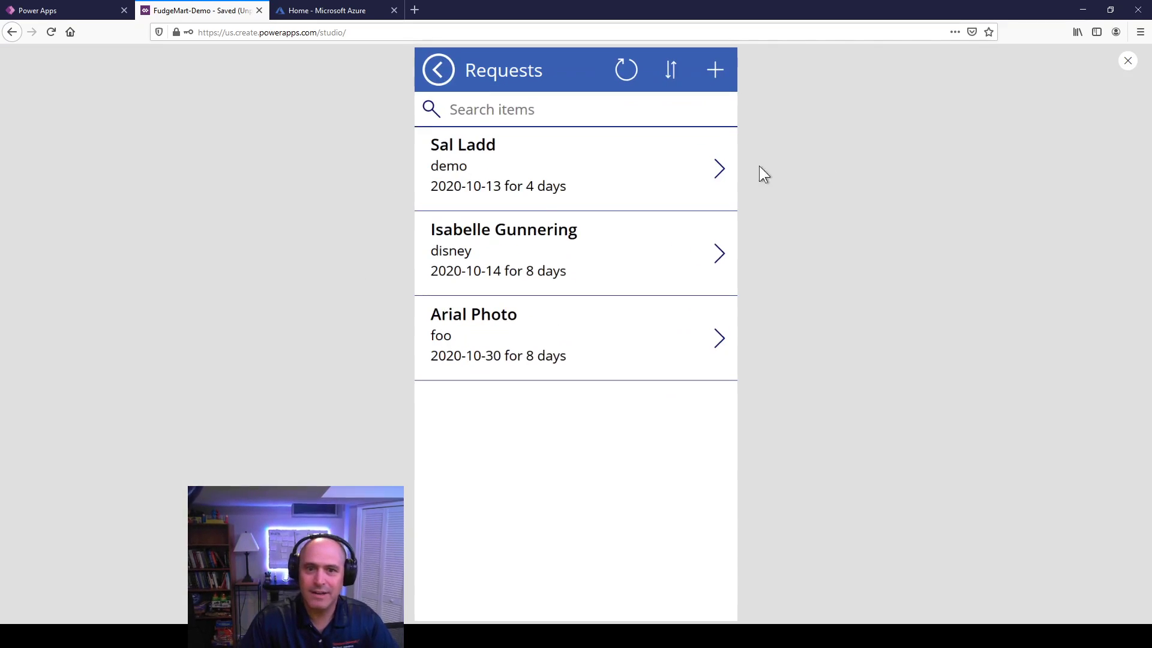
pyautogui.click(671, 78)
pyautogui.click(671, 77)
pyautogui.click(670, 77)
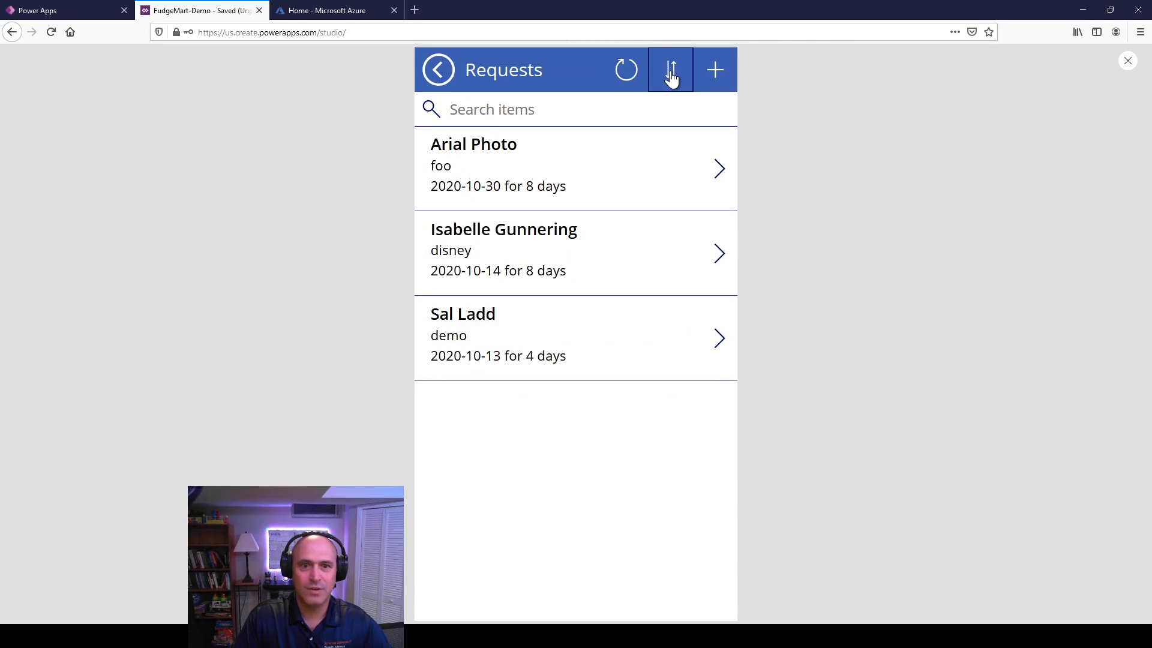
pyautogui.click(670, 78)
pyautogui.click(670, 77)
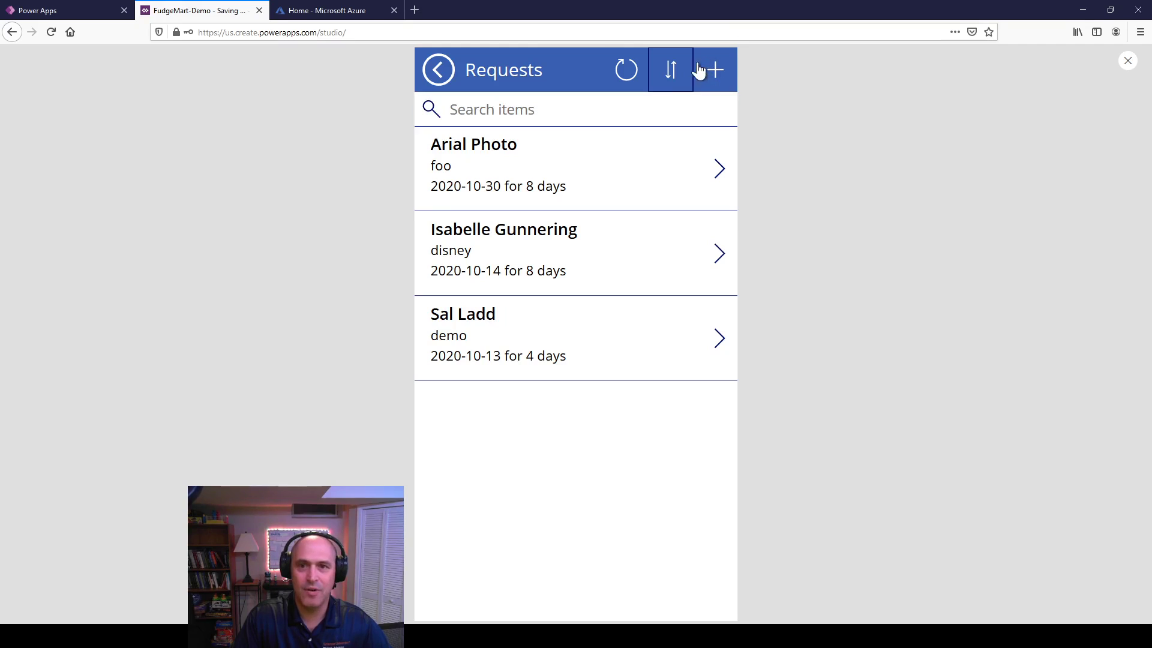
pyautogui.click(670, 77)
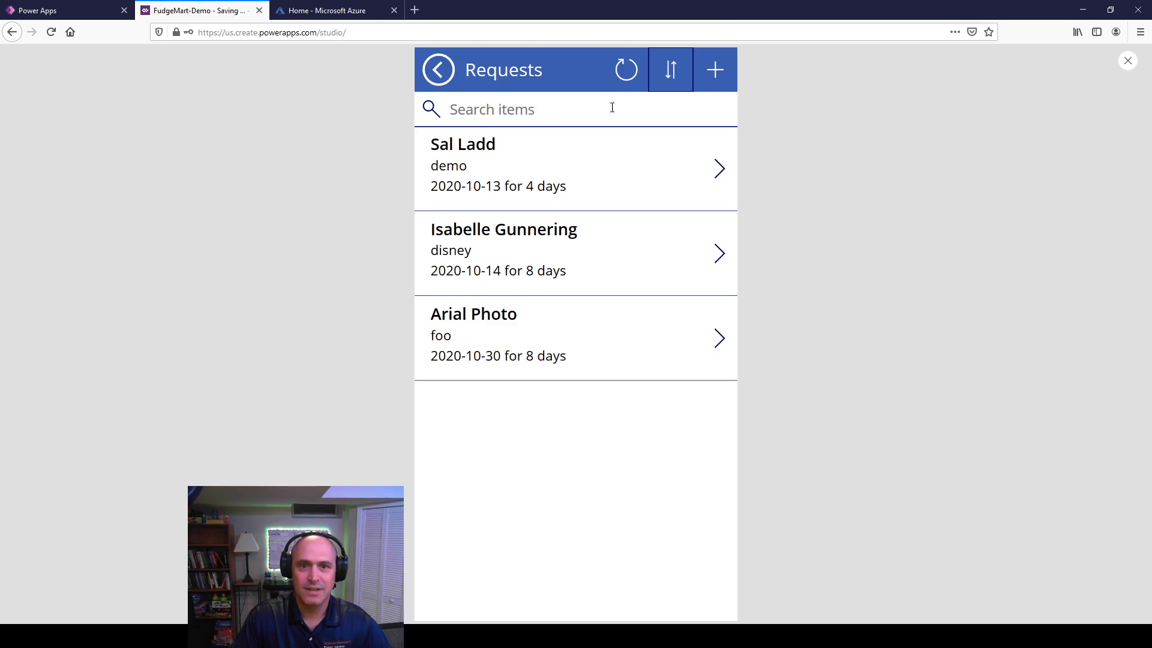
# Step: Search for 'd' to narrow to disney and demo, toggle their order, then exit preview
pyautogui.click(481, 115)
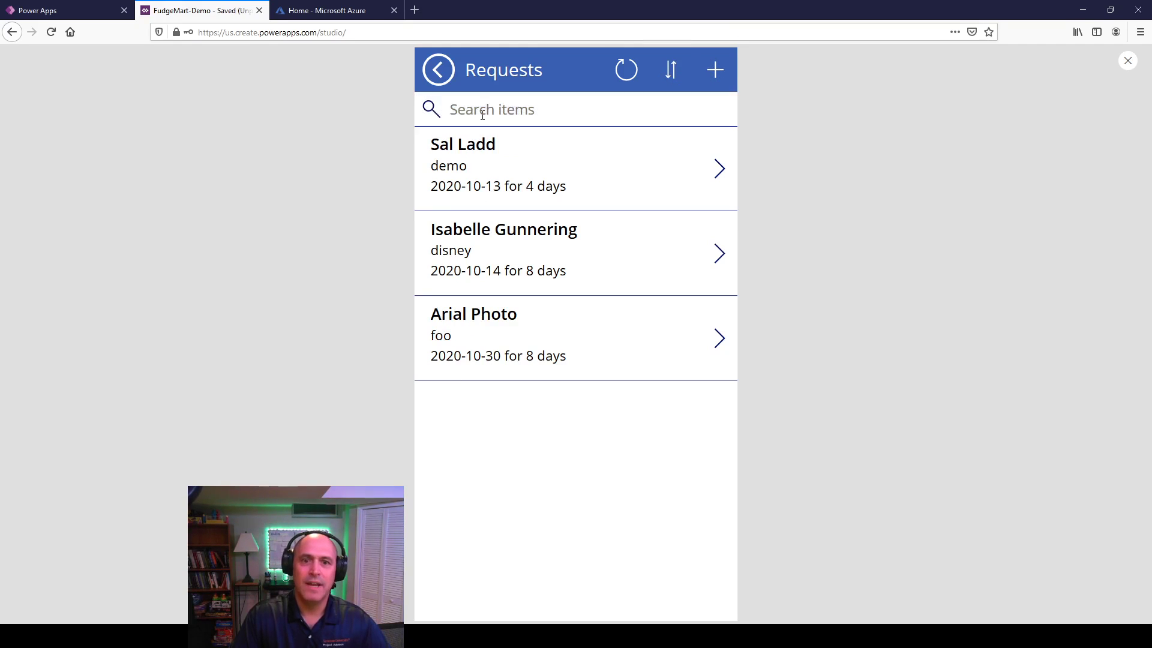
pyautogui.write('d')
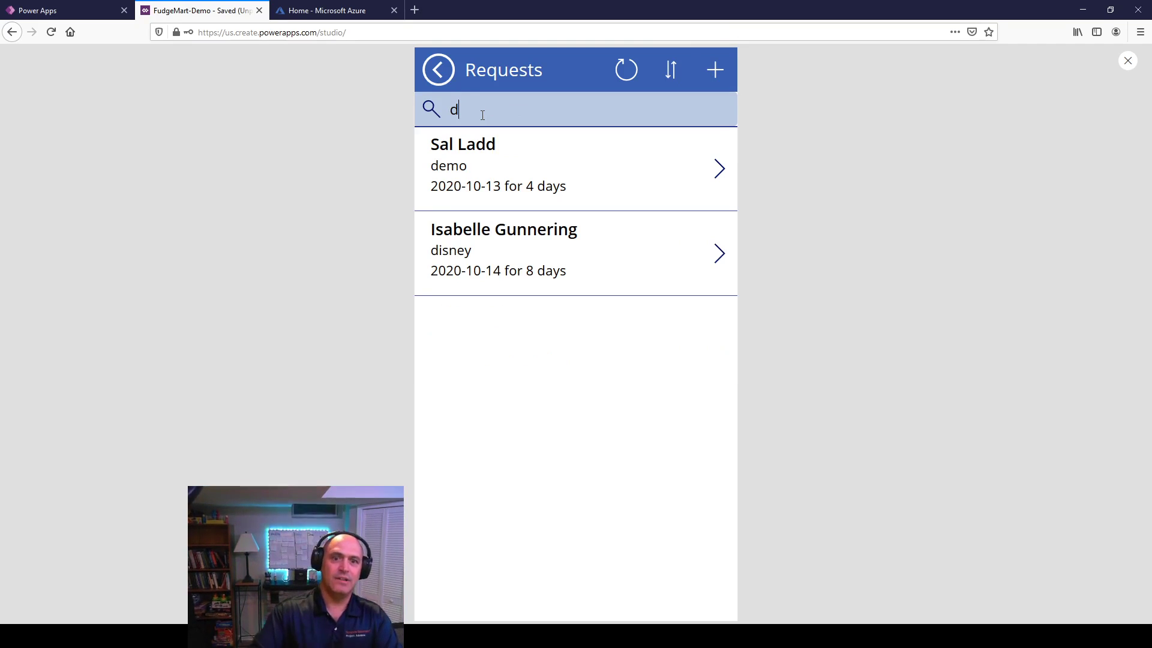
pyautogui.click(670, 75)
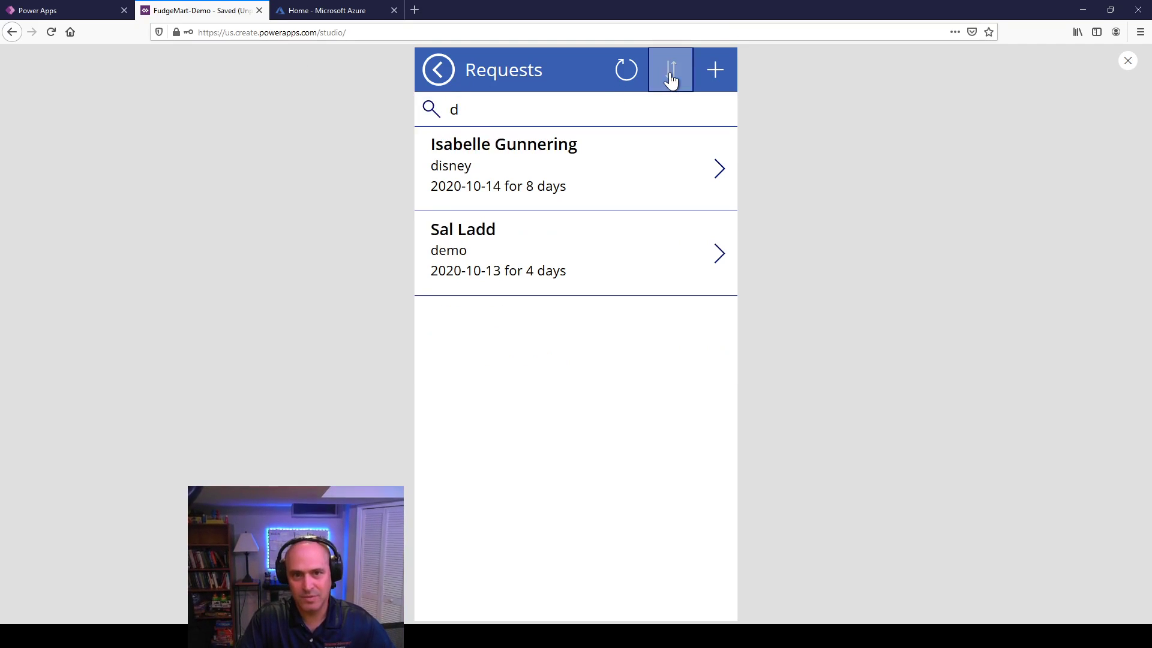
pyautogui.click(670, 75)
pyautogui.doubleClick(667, 78)
pyautogui.click(663, 80)
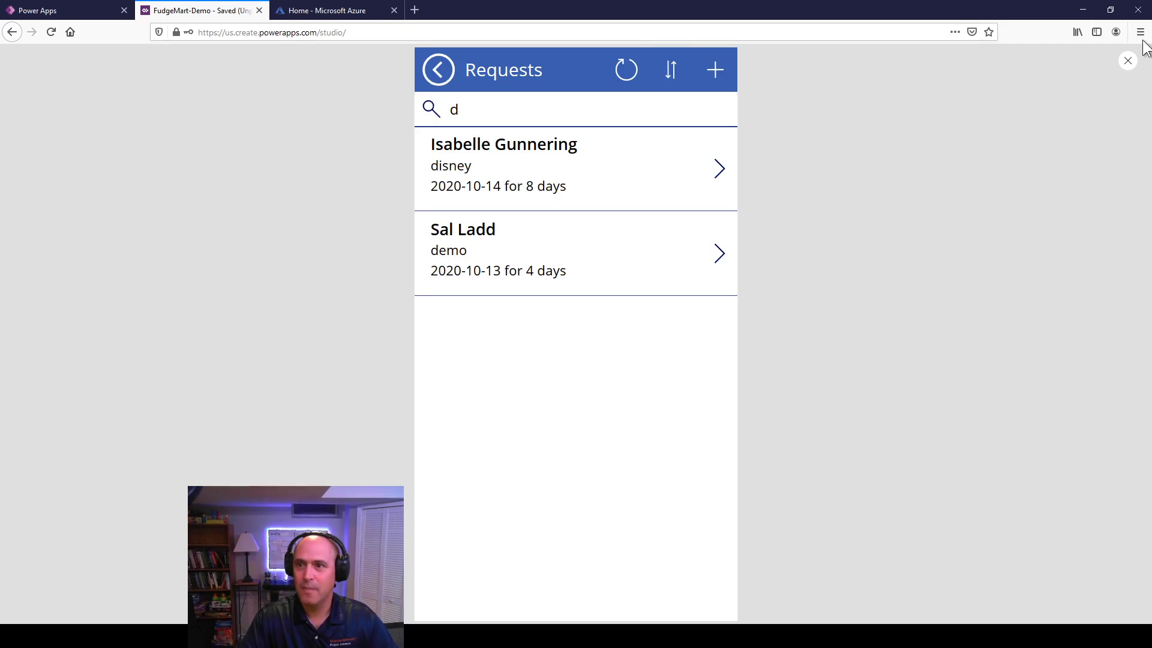
pyautogui.click(1127, 61)
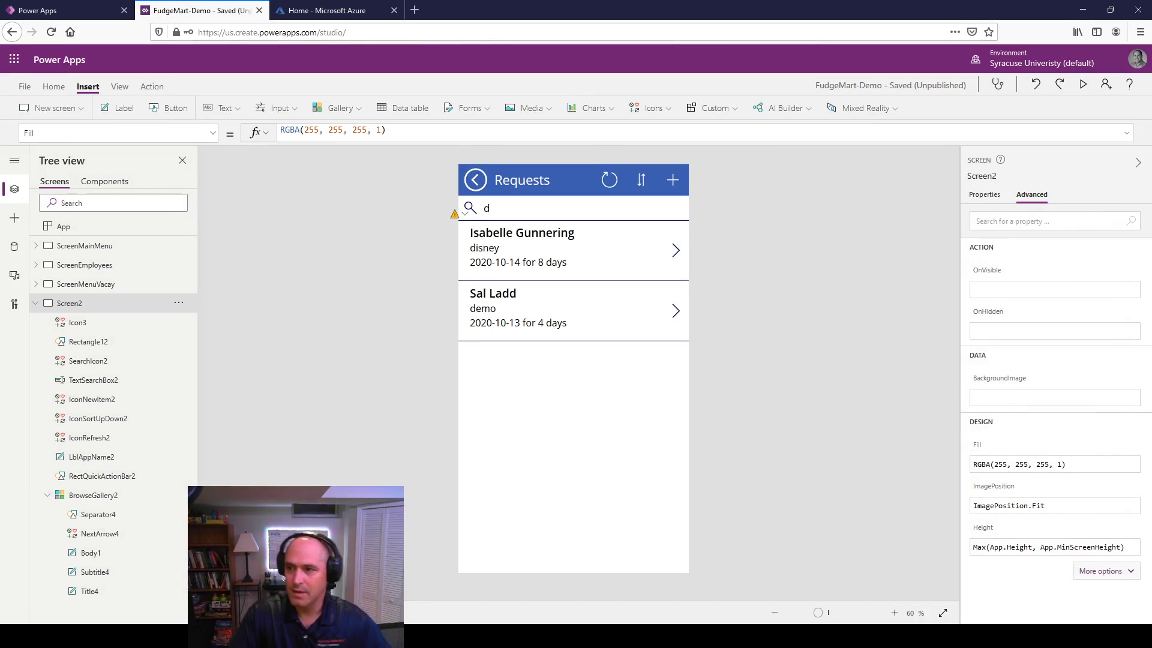
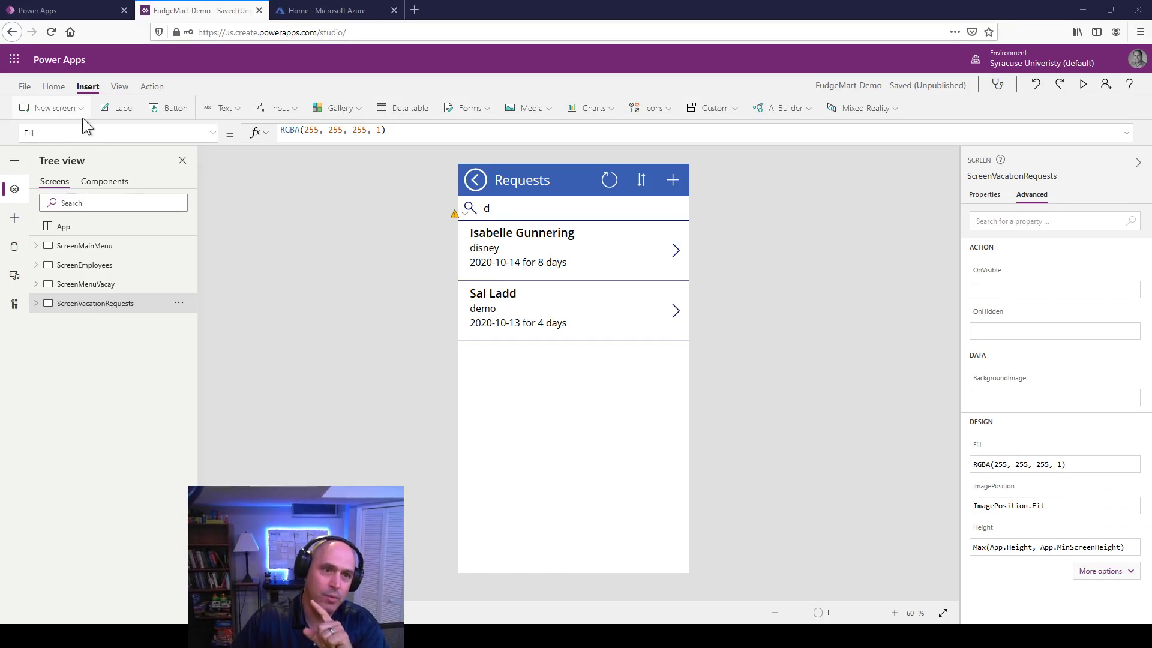
# Step: Add a Form-template screen and delete its EditForm1, keeping only the header bar and icons
pyautogui.click(64, 112)
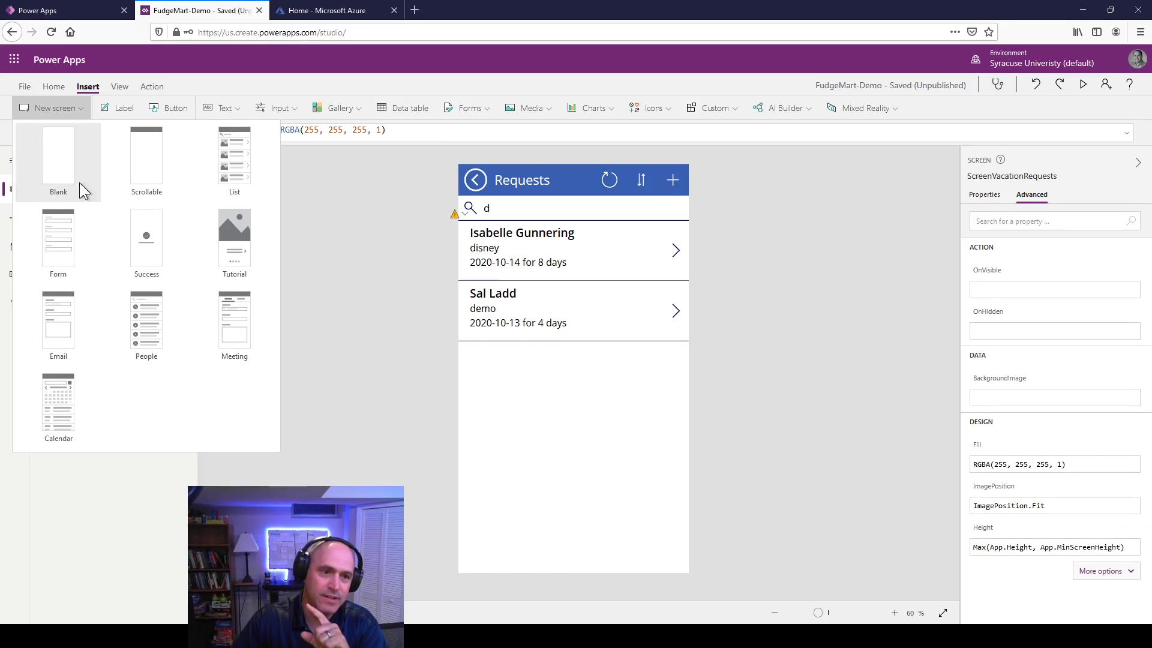
pyautogui.click(68, 266)
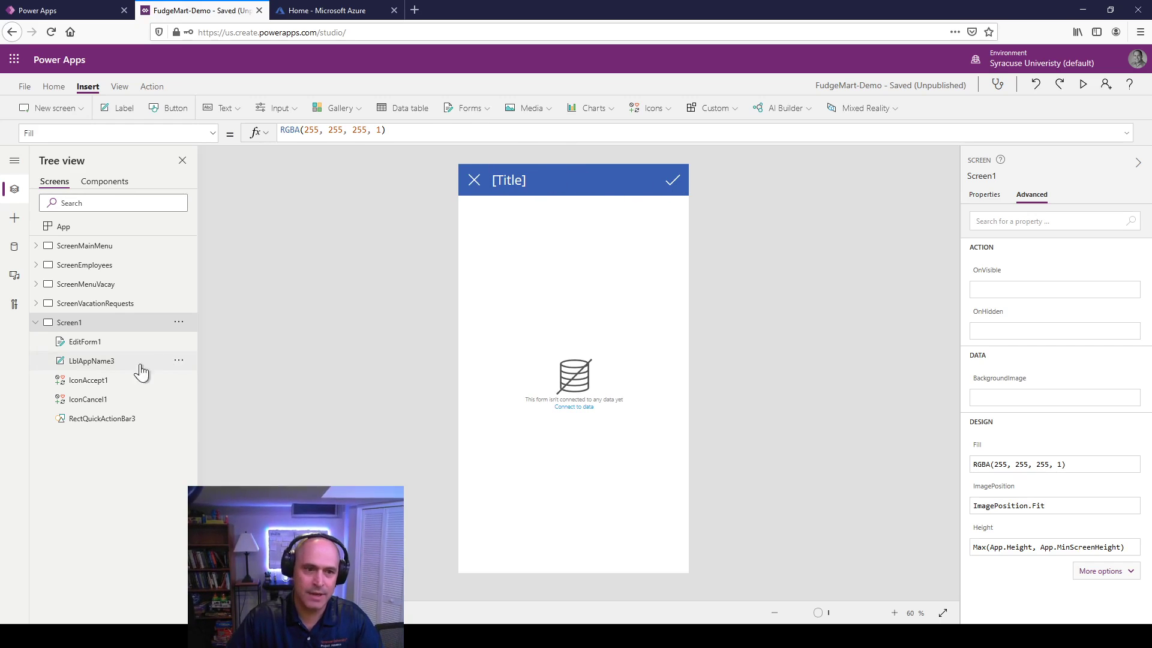
pyautogui.click(81, 344)
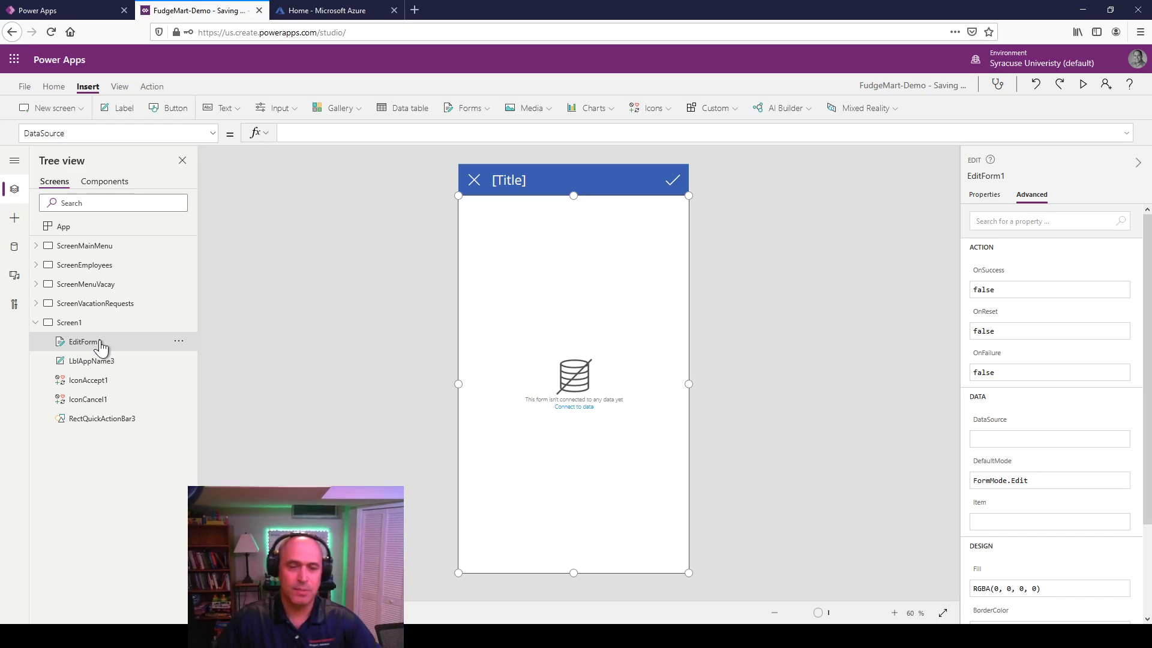
pyautogui.rightClick(103, 342)
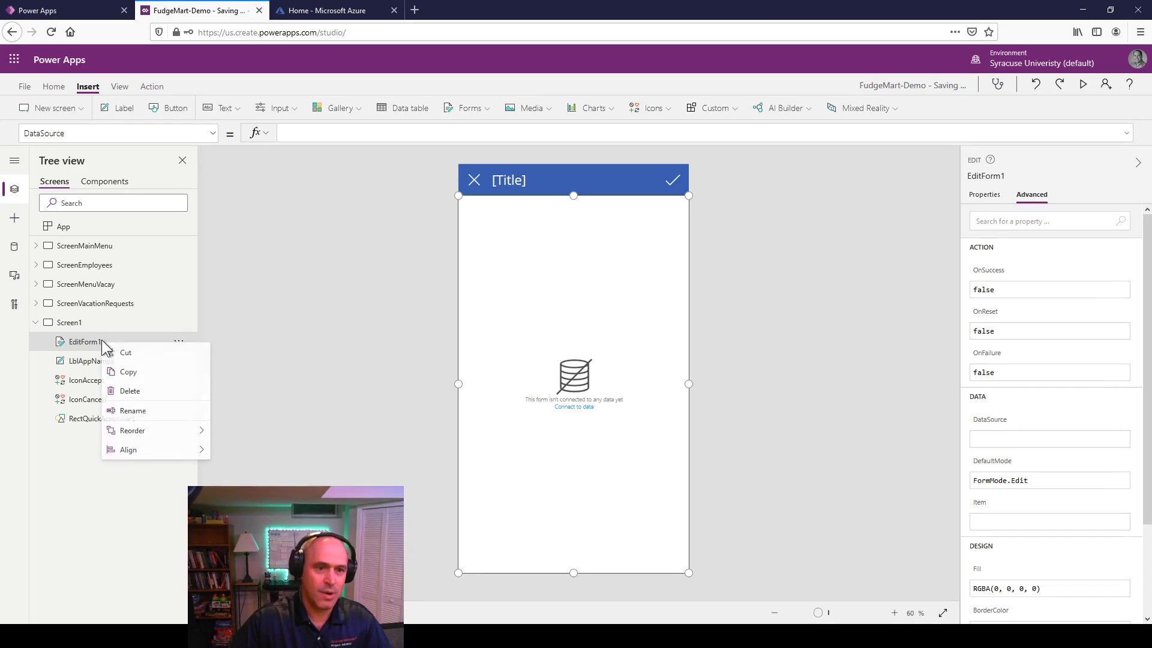
pyautogui.click(126, 394)
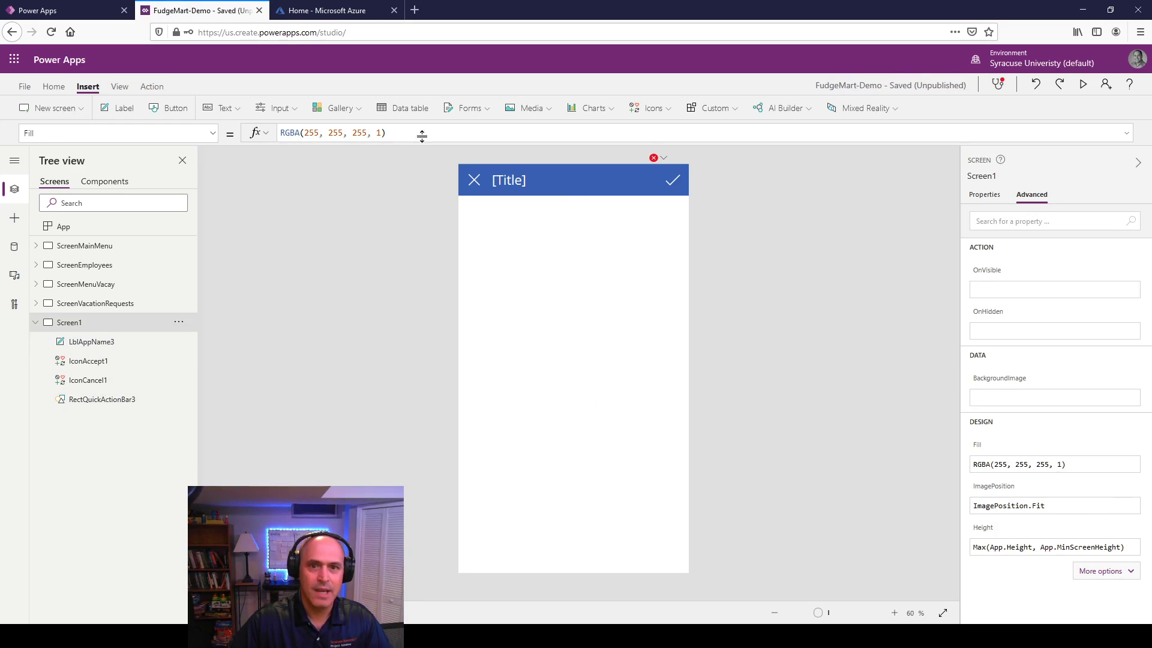
# Step: Insert a display form and rename the screen to ScreenViewVacationRequest
pyautogui.click(465, 111)
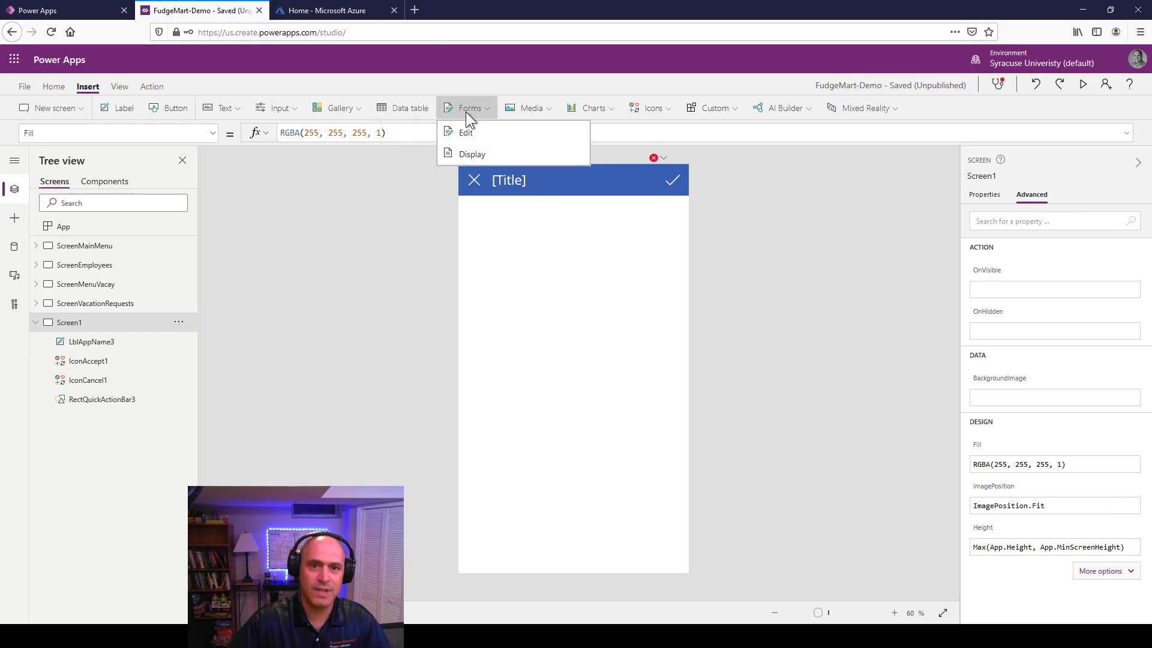
pyautogui.click(468, 155)
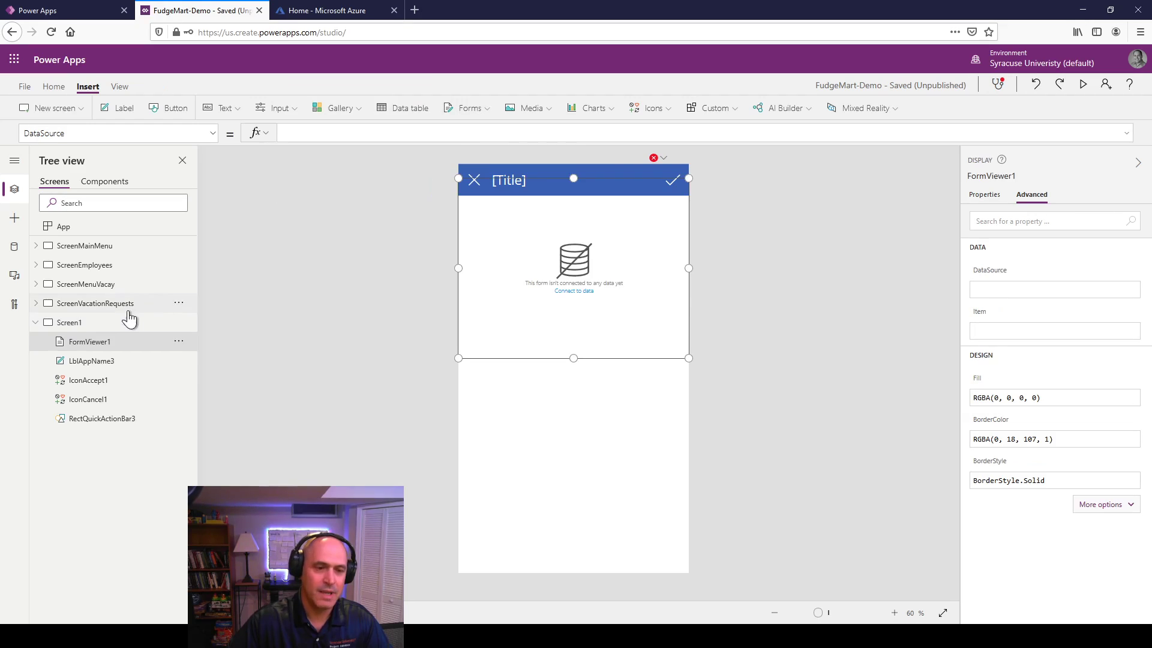
pyautogui.rightClick(72, 327)
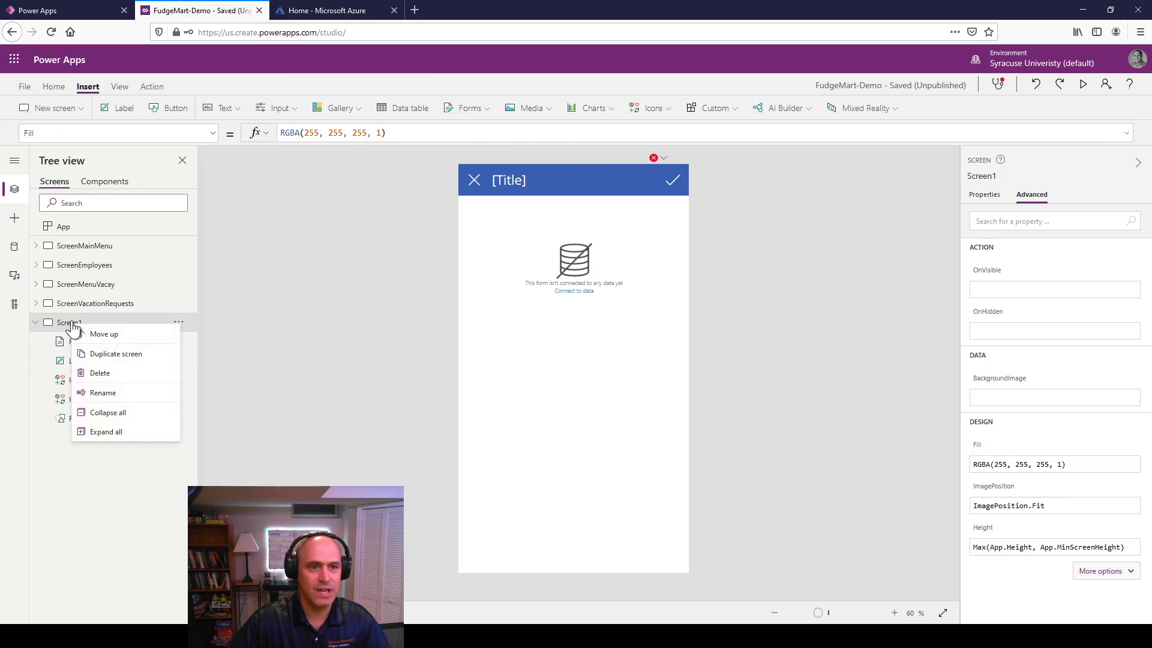
pyautogui.click(109, 397)
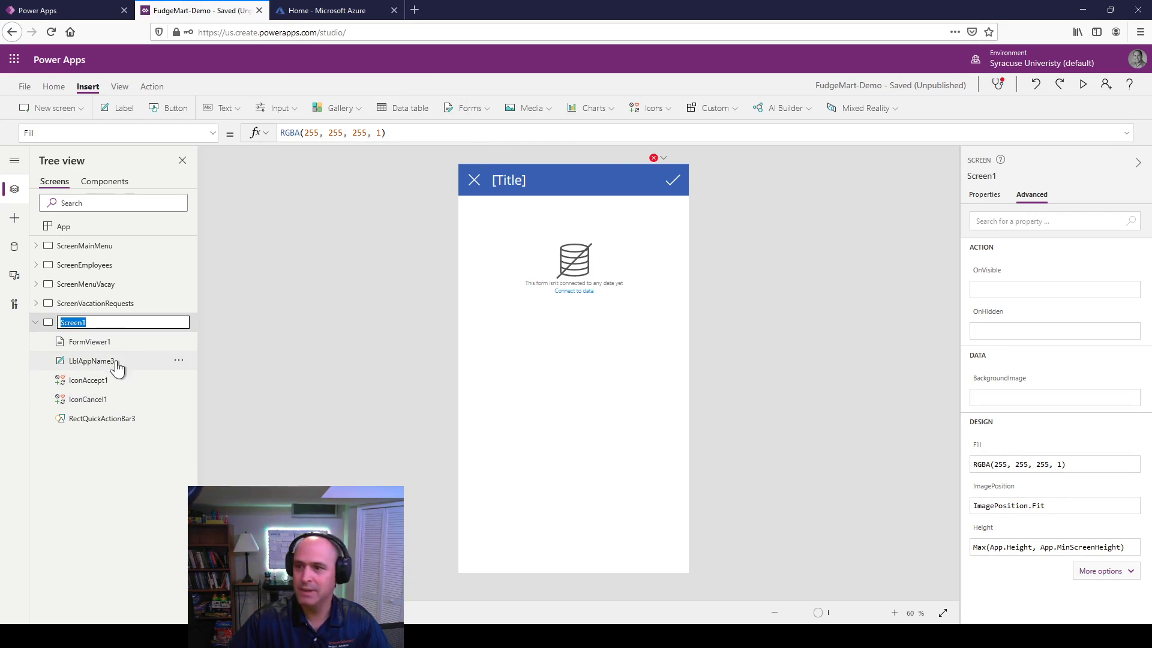
pyautogui.press('Home')
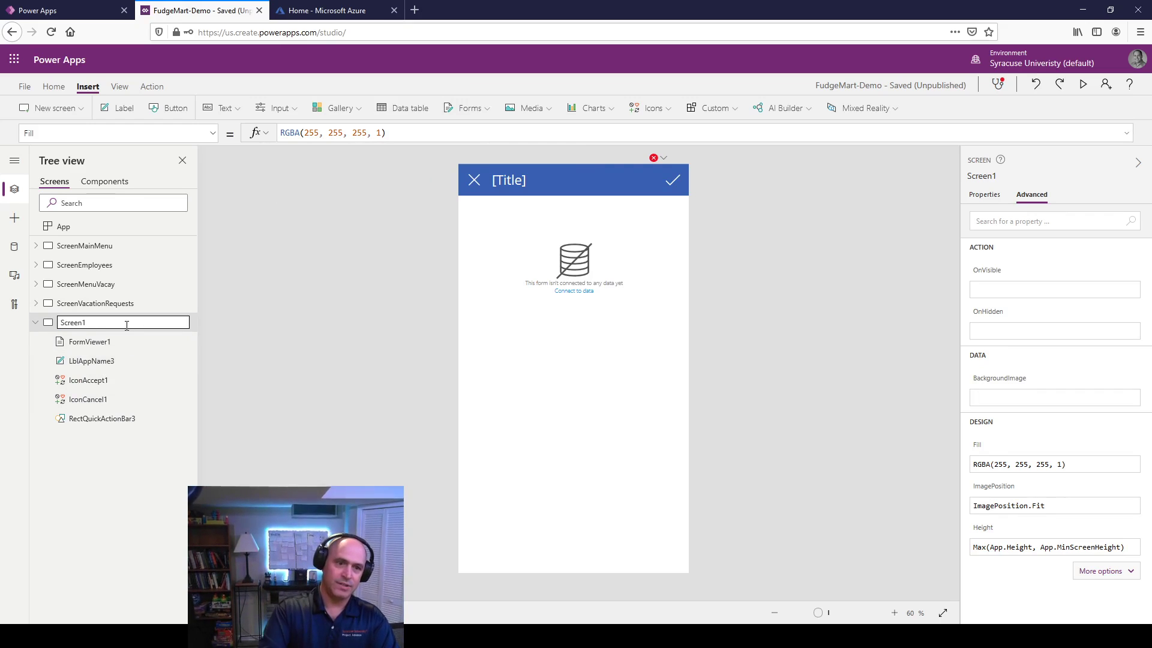
pyautogui.write('ScreenView')
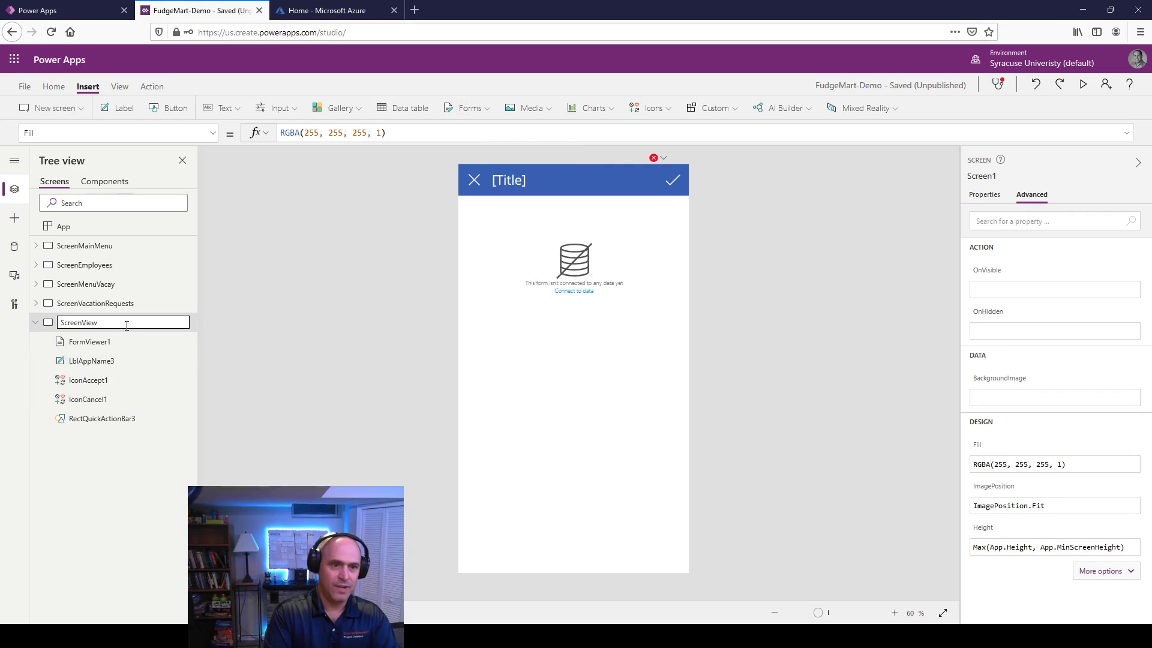
pyautogui.write('Vacation')
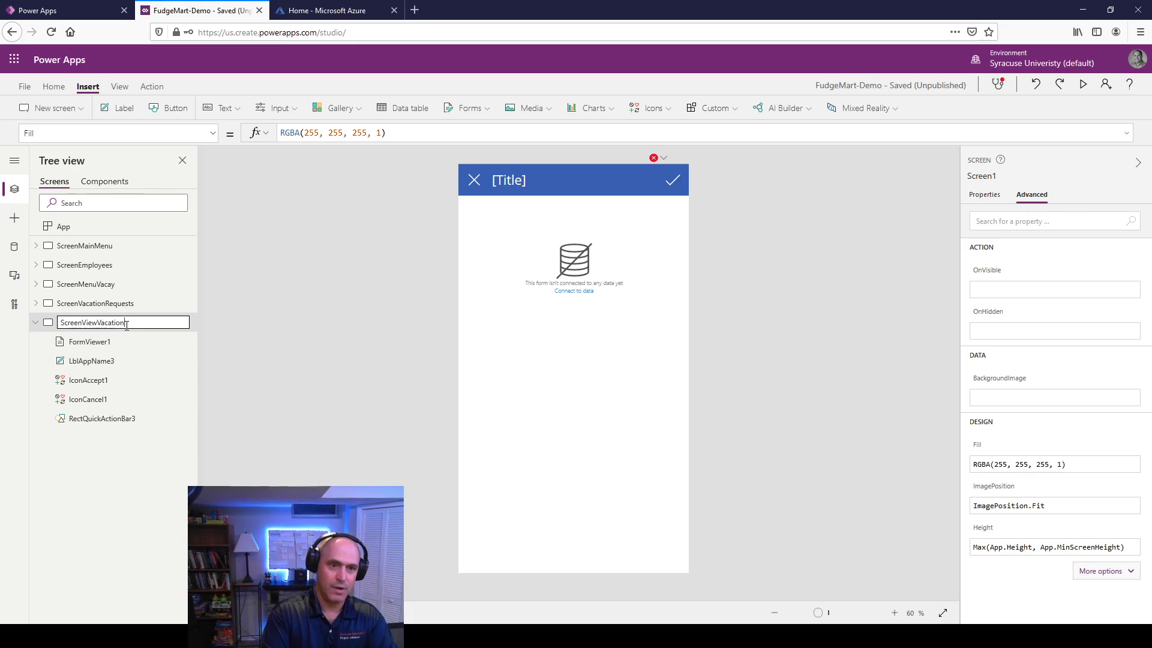
pyautogui.write('Request')
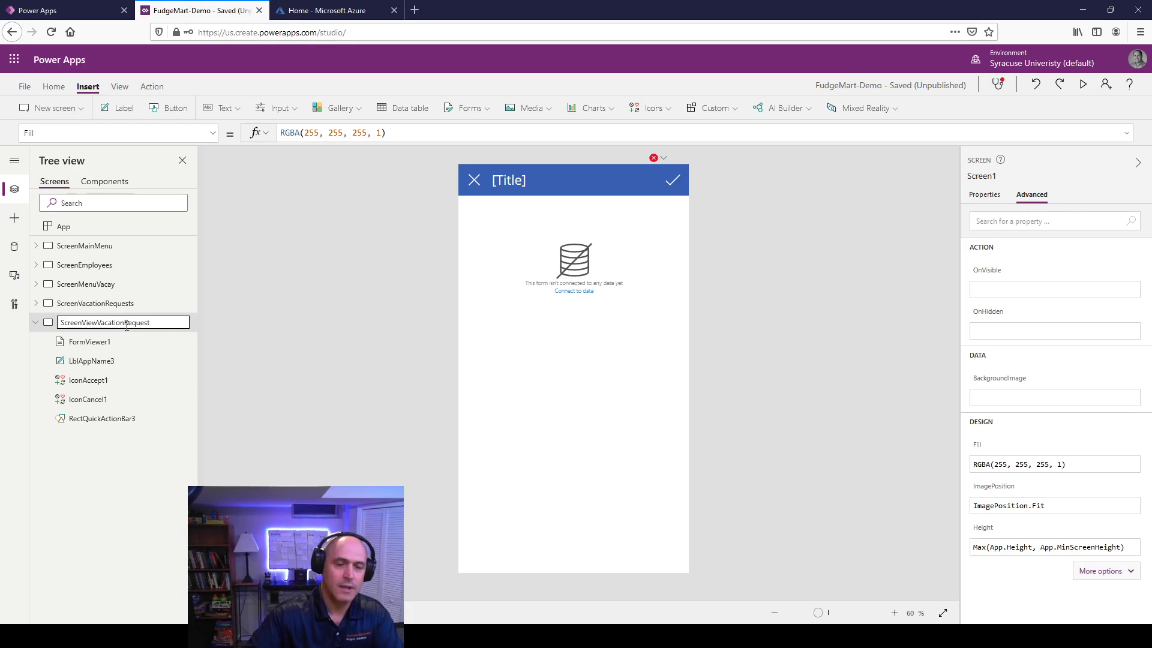
pyautogui.click(102, 349)
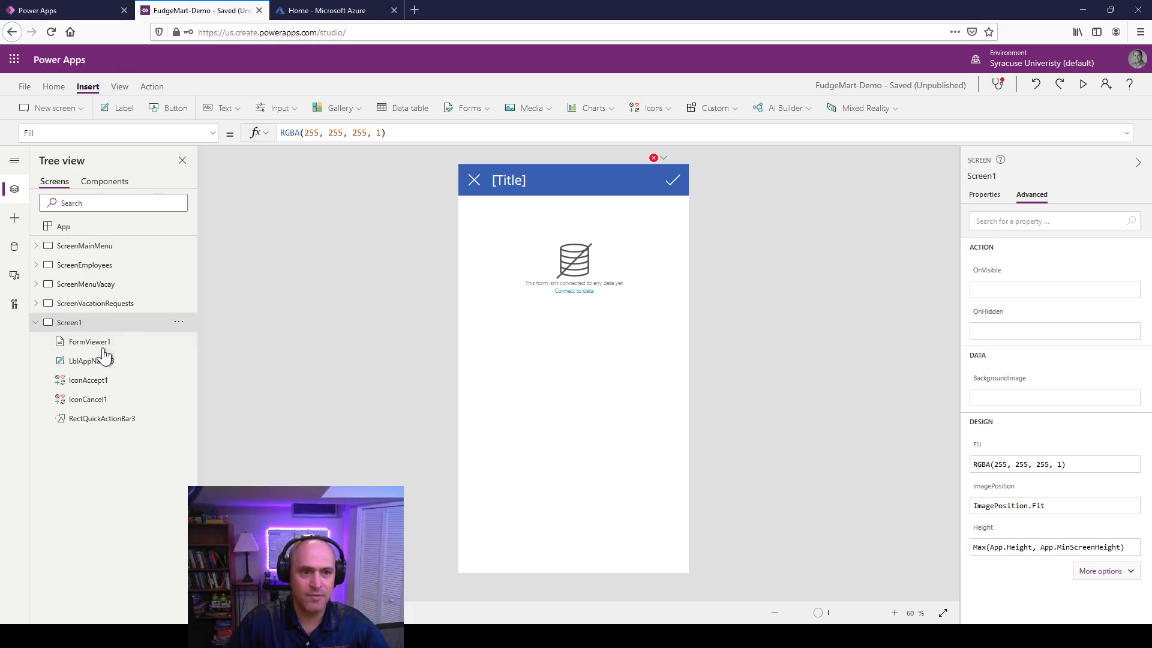
# Step: Rename the display form to FormViewerVacationRequest
pyautogui.click(103, 352)
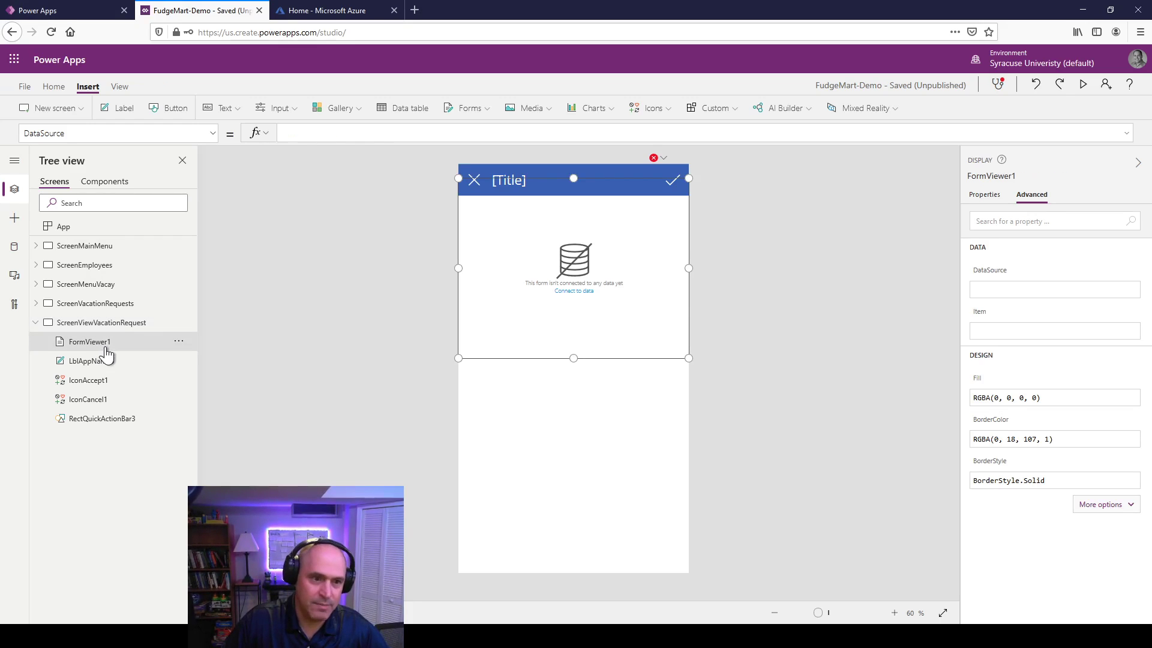
pyautogui.rightClick(105, 352)
pyautogui.click(137, 419)
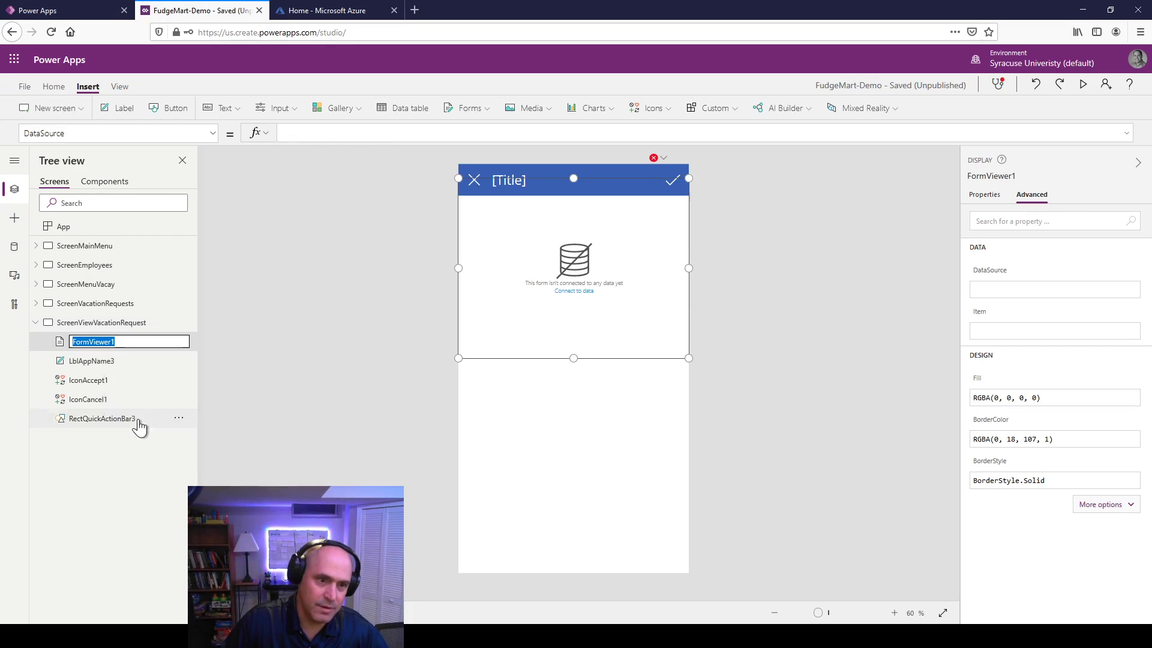
pyautogui.click(126, 341)
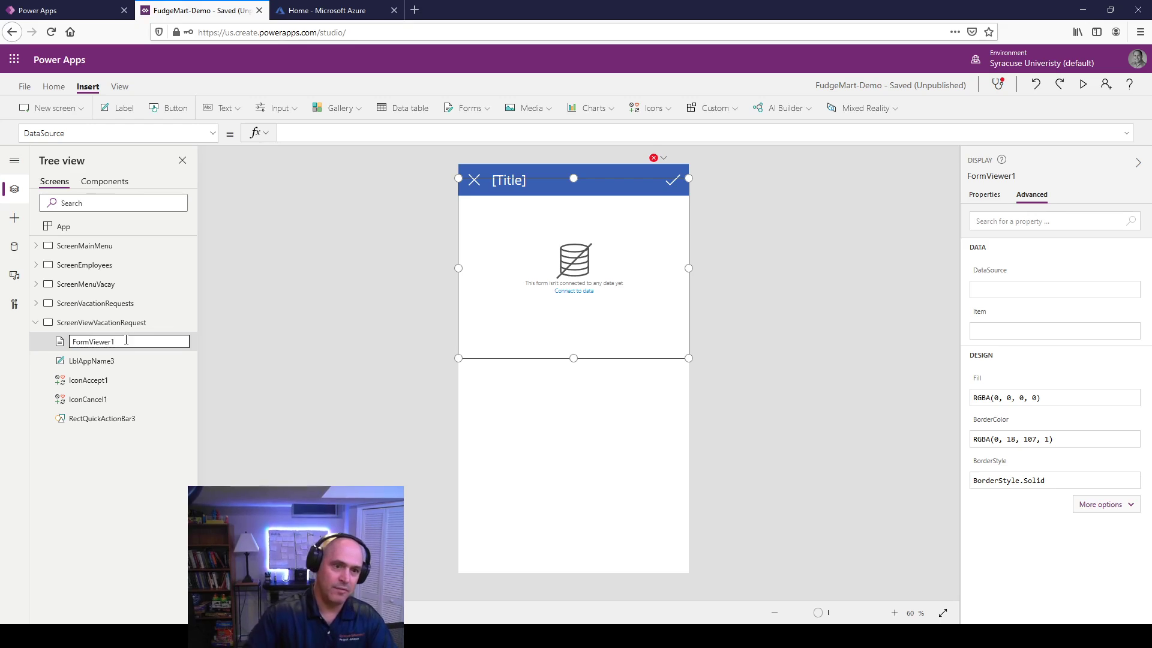
pyautogui.write('Vacation')
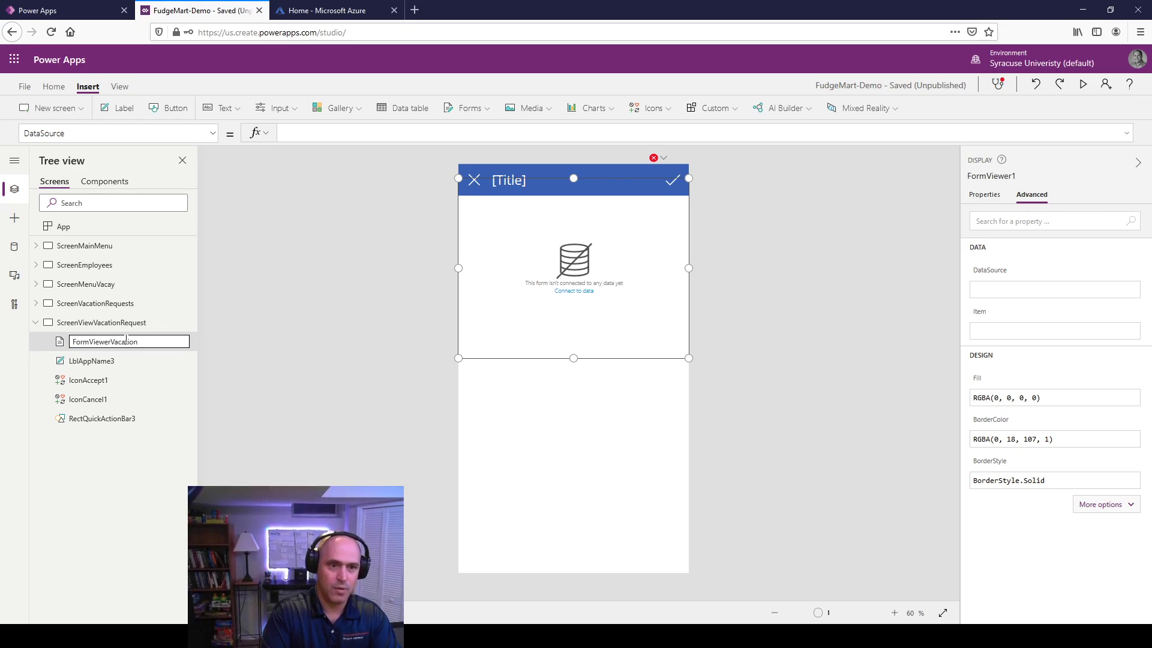
pyautogui.write('Req')
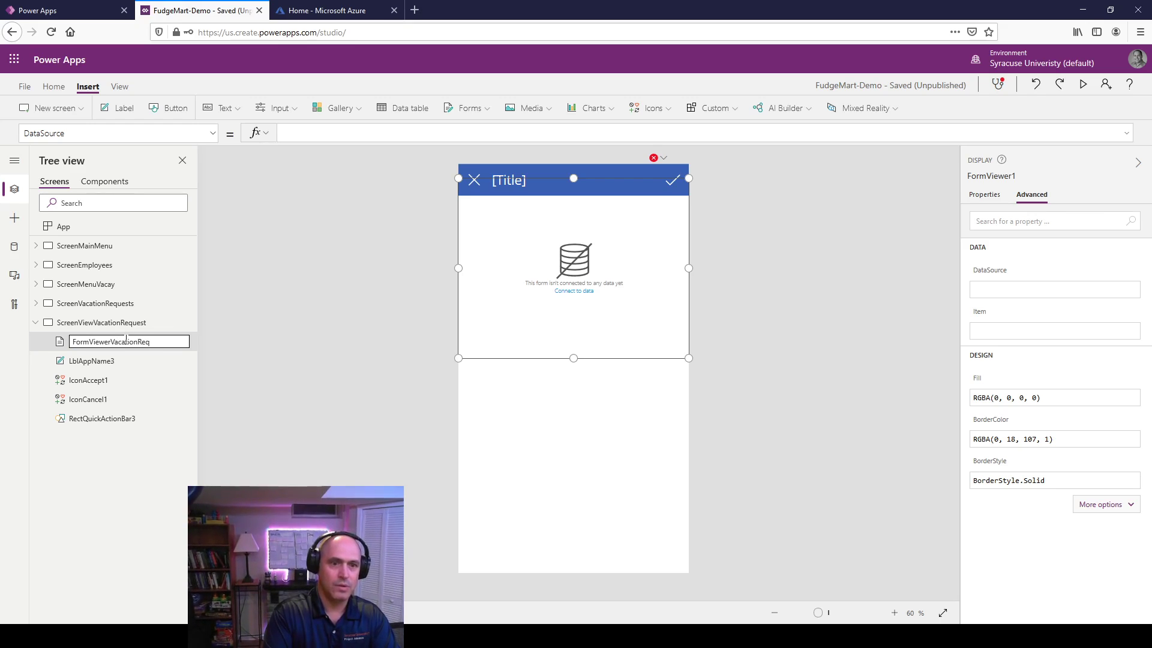
pyautogui.write('uest')
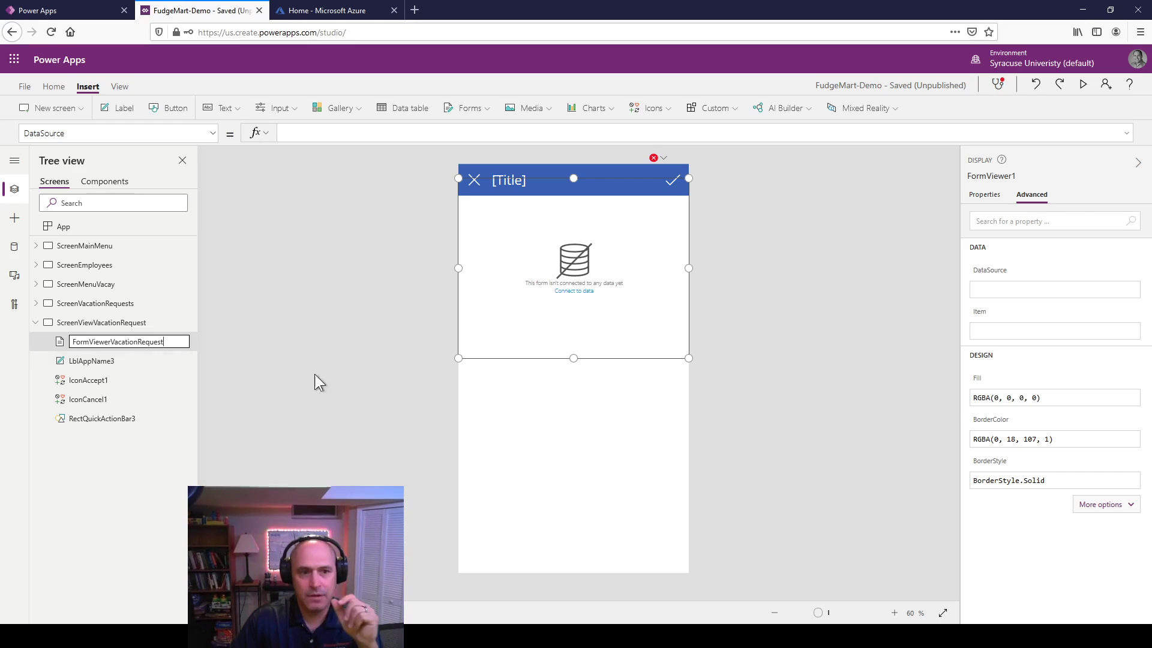
pyautogui.click(312, 390)
pyautogui.click(101, 342)
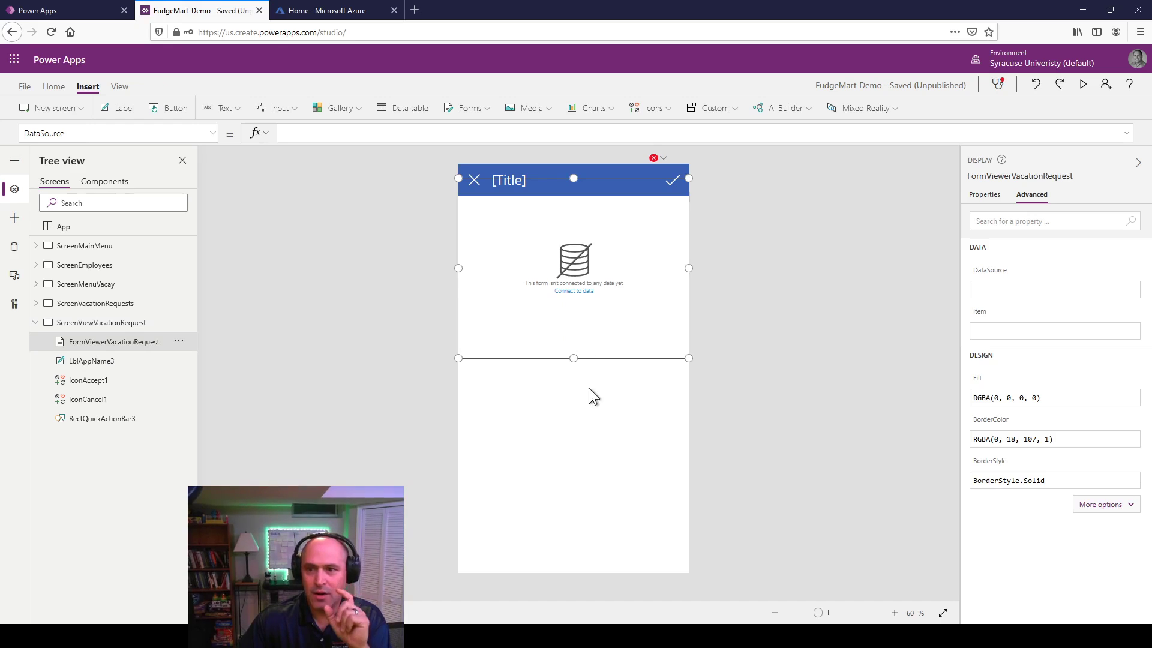
# Step: Set the view form's data source to [dbo].[fudgemart_vacation_requests] and open its field editor
pyautogui.click(1016, 289)
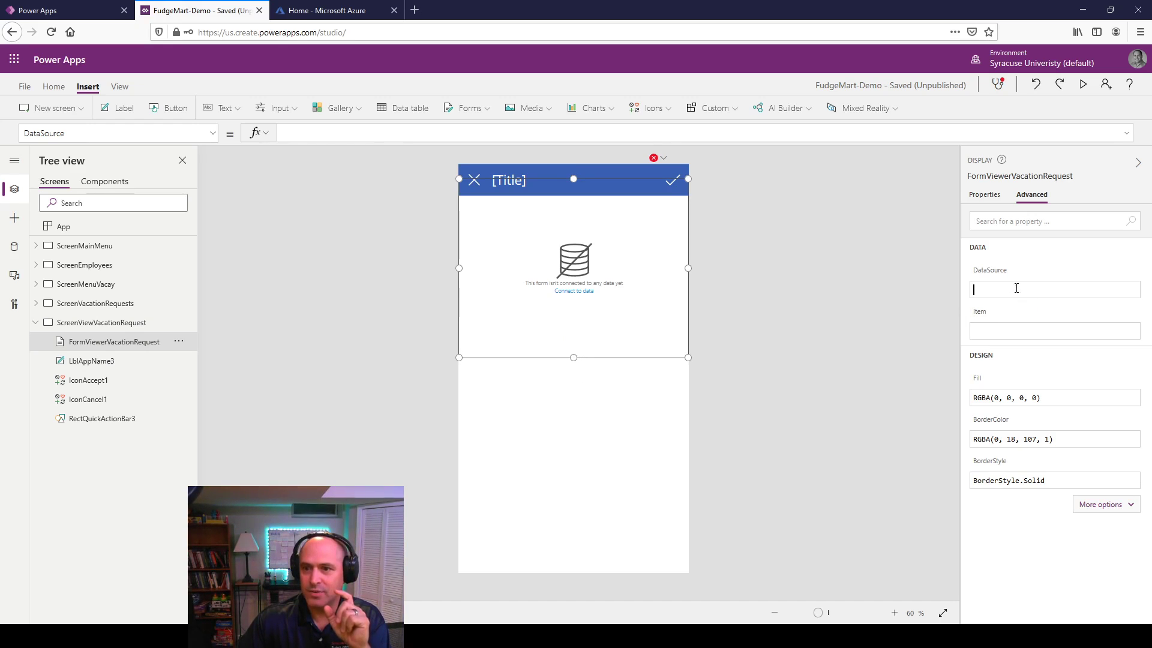
pyautogui.click(1016, 333)
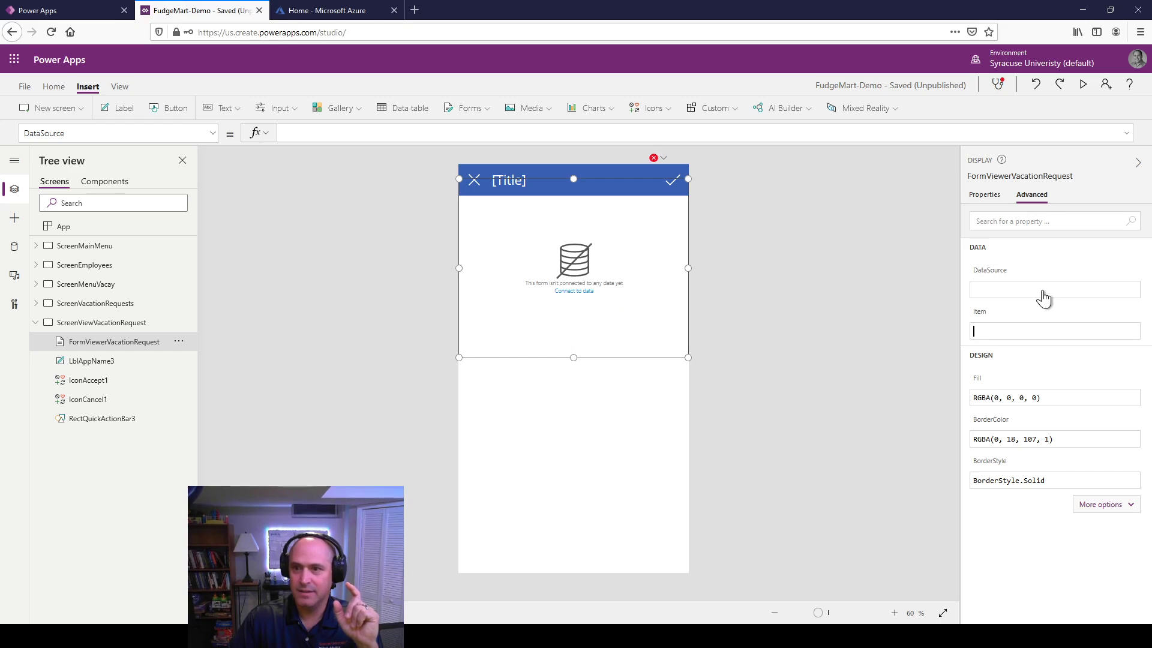
pyautogui.click(984, 198)
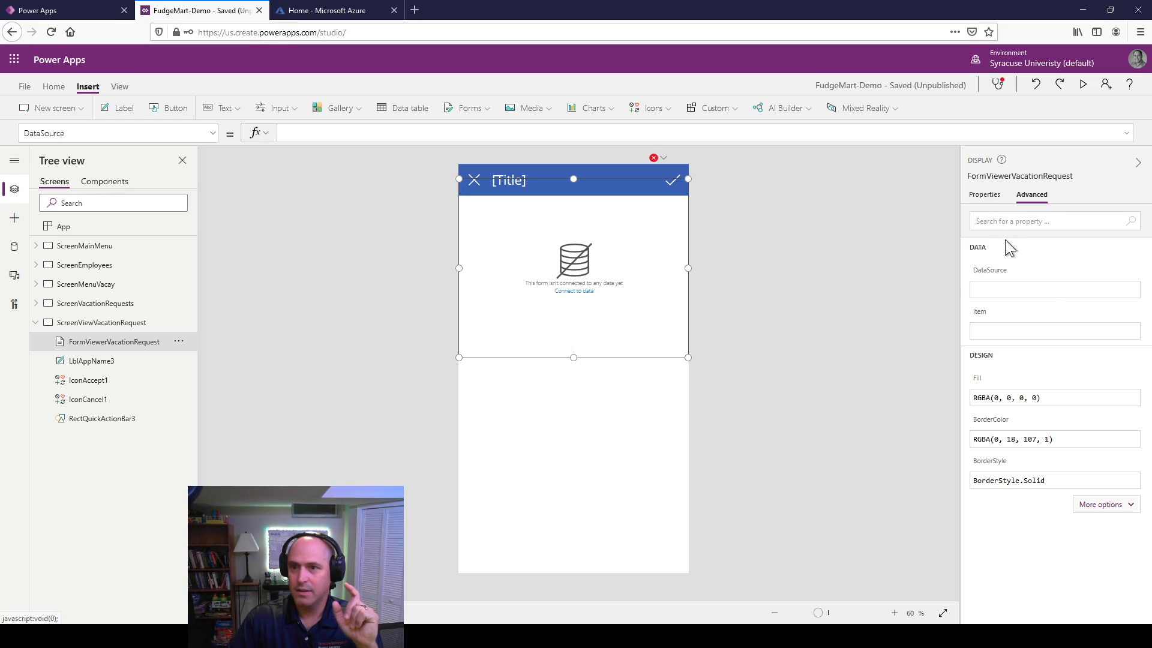
pyautogui.click(1092, 227)
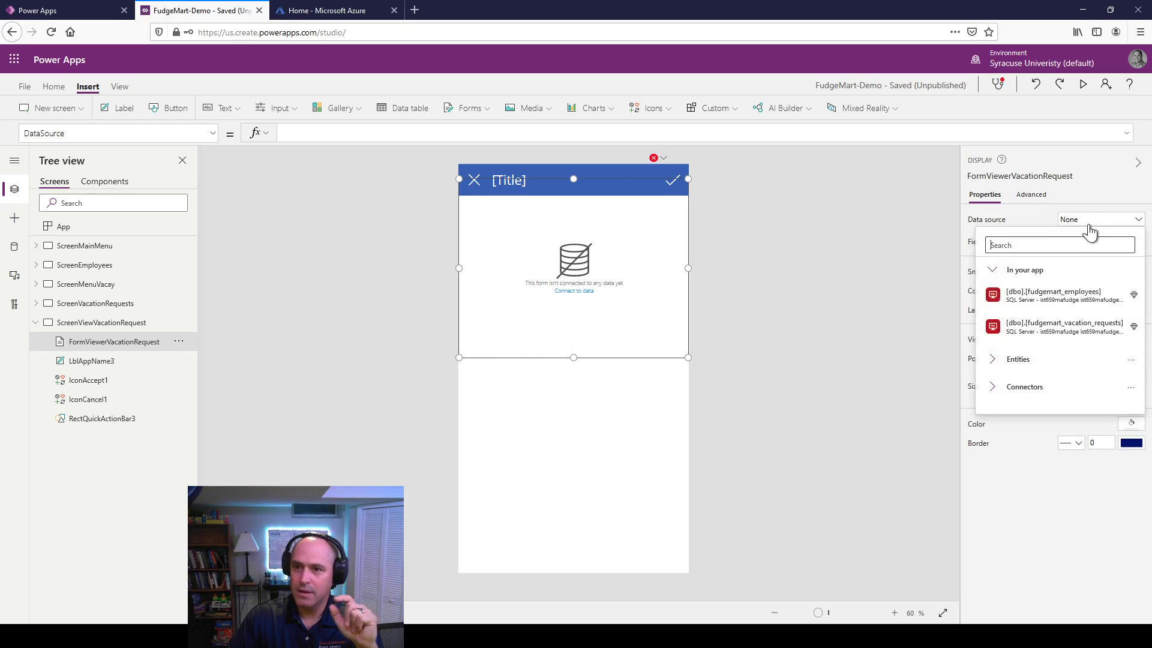
pyautogui.click(1053, 324)
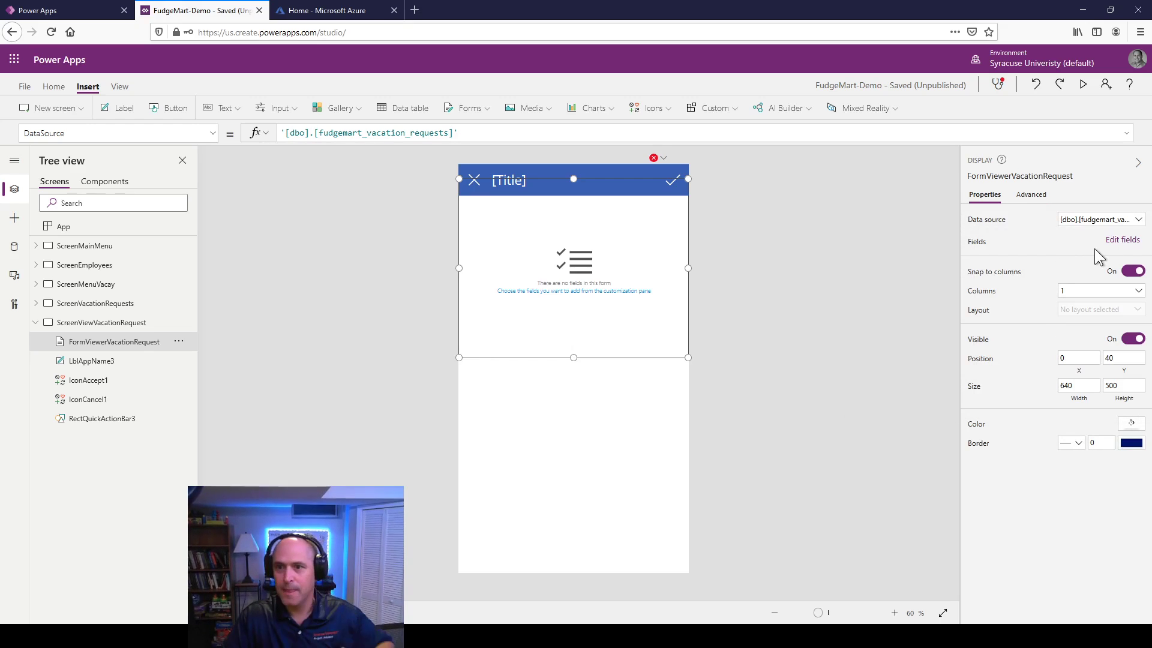
pyautogui.click(1124, 240)
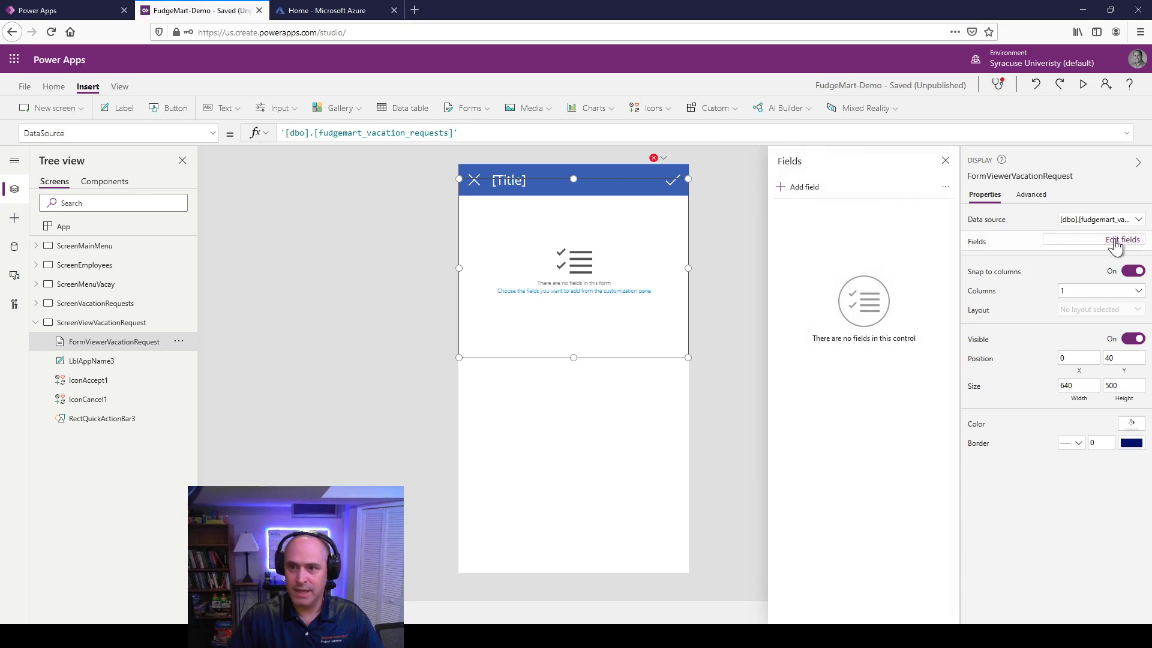
# Step: Add request_employee_id, request_name, request_number_of_days and request_approved_employee_id fields to the form
pyautogui.click(790, 188)
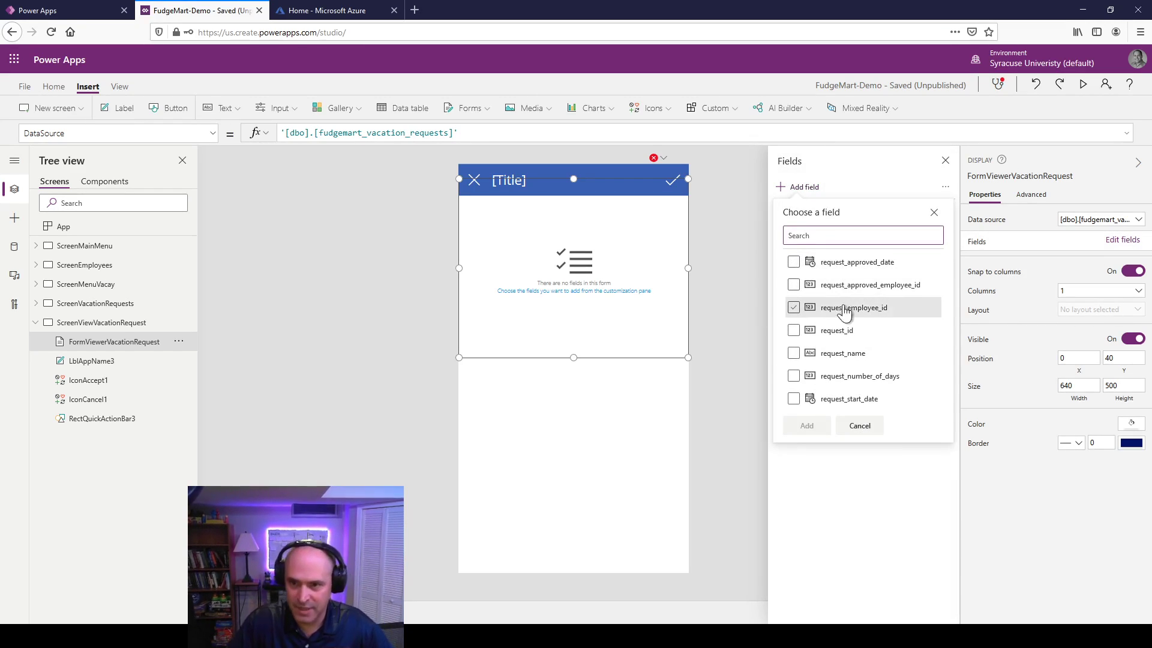
pyautogui.click(794, 330)
pyautogui.click(794, 354)
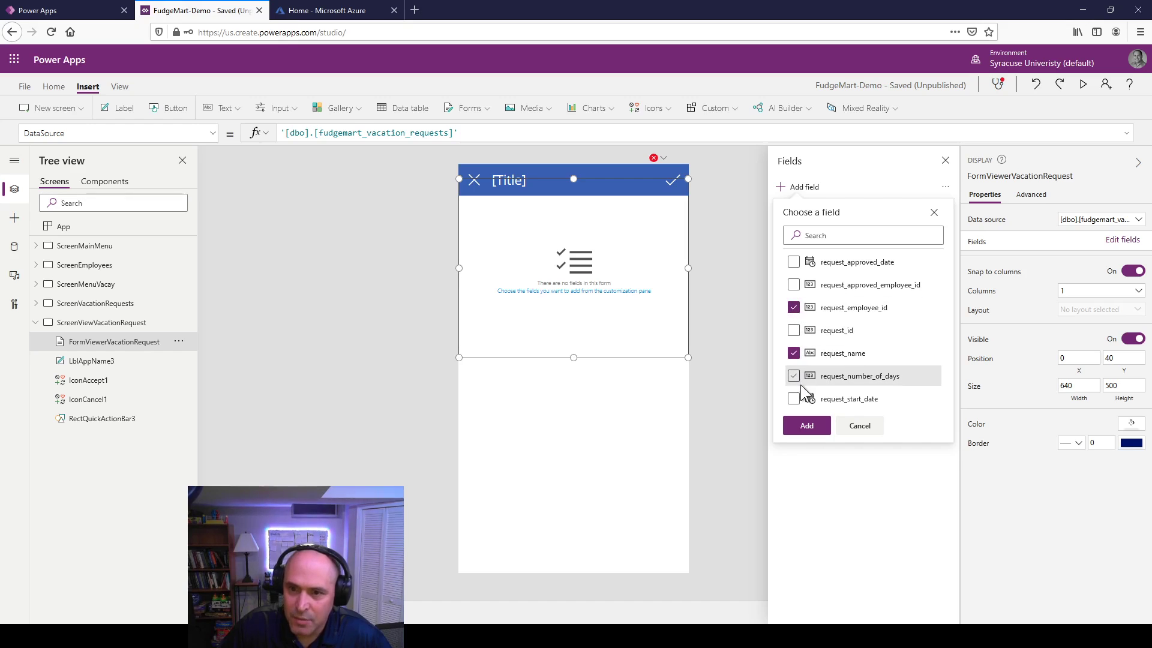
pyautogui.click(795, 377)
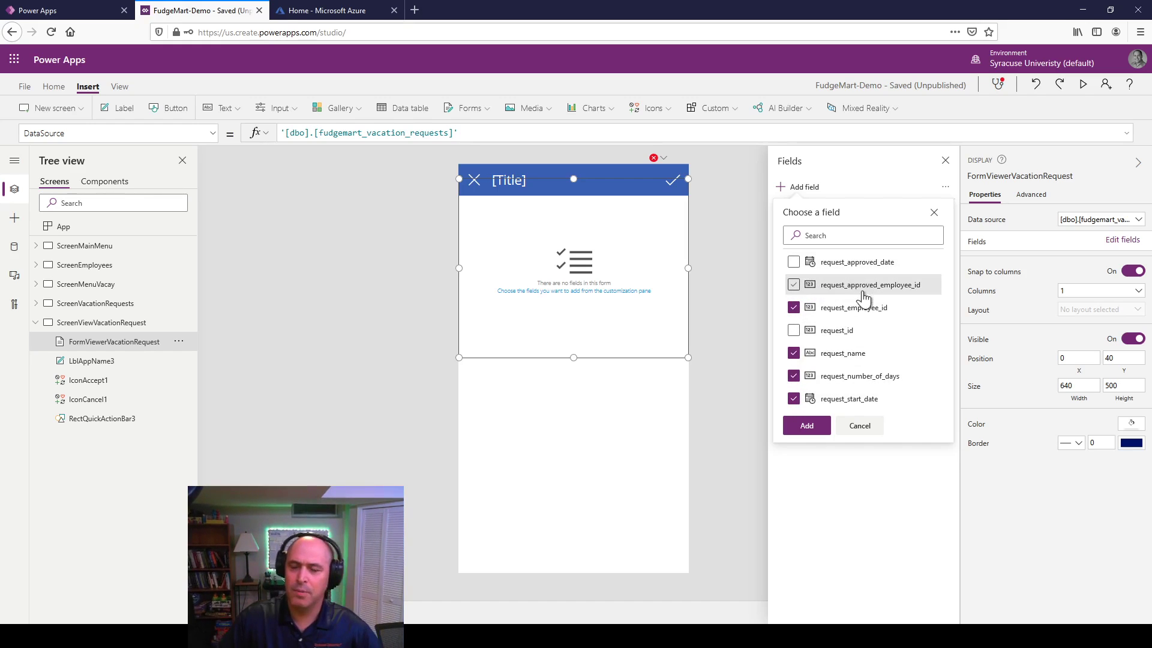
pyautogui.click(794, 284)
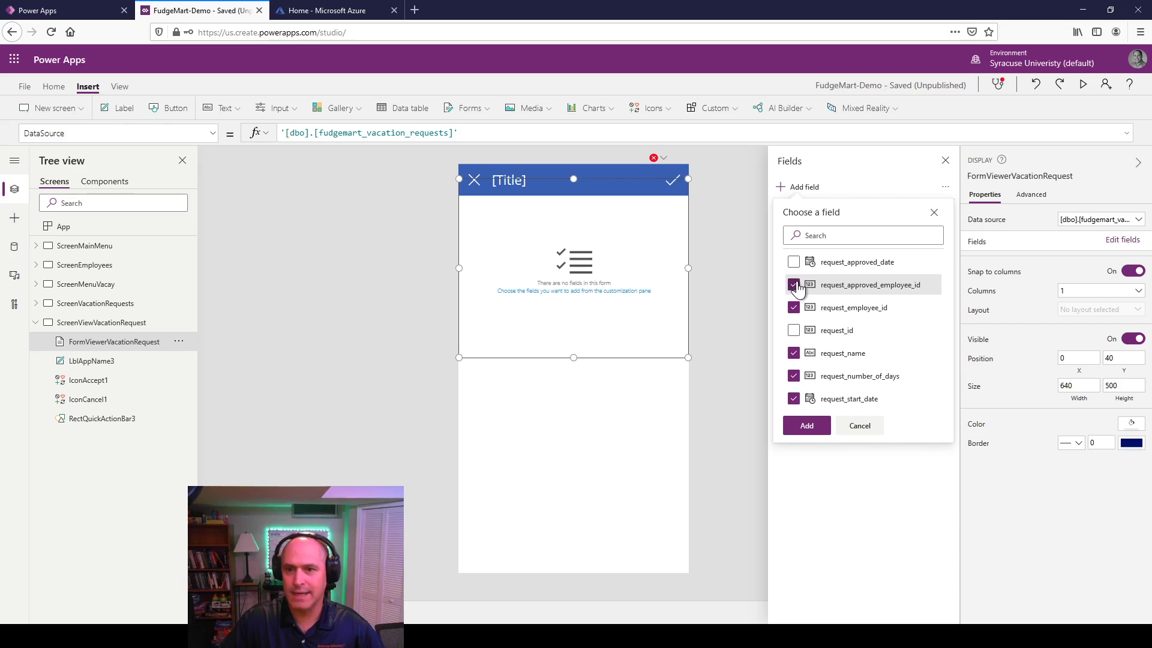
pyautogui.click(807, 426)
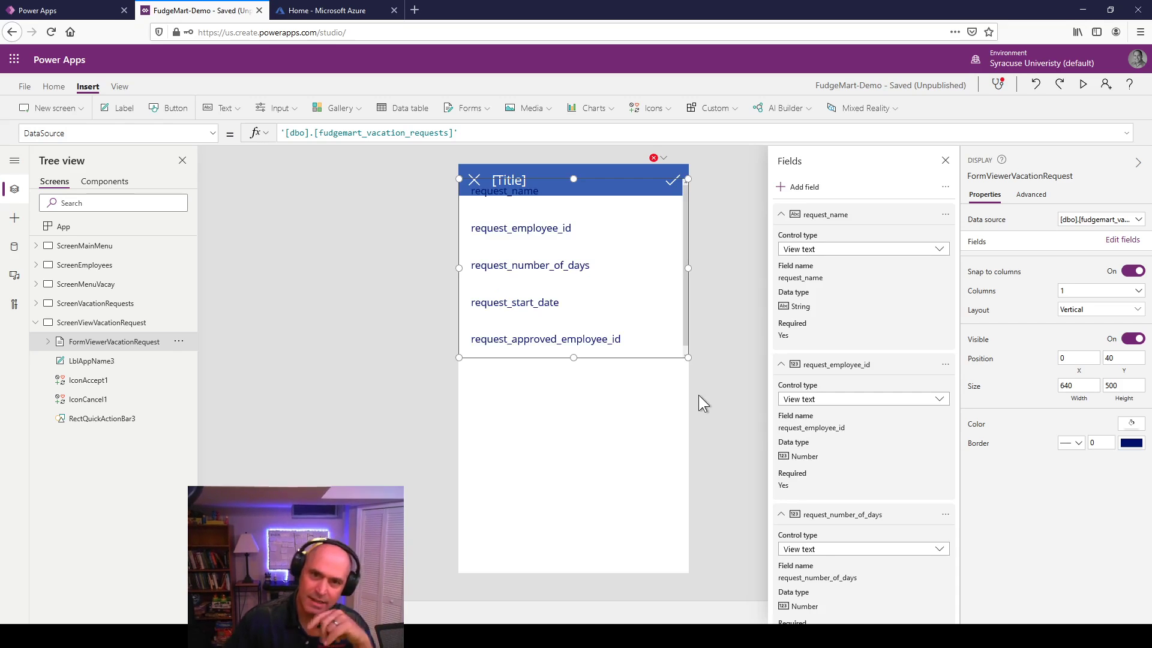
# Step: Stretch the form to fill the screen below the header
pyautogui.moveTo(574, 357); pyautogui.dragTo(576, 421)
pyautogui.moveTo(586, 466); pyautogui.dragTo(576, 466)
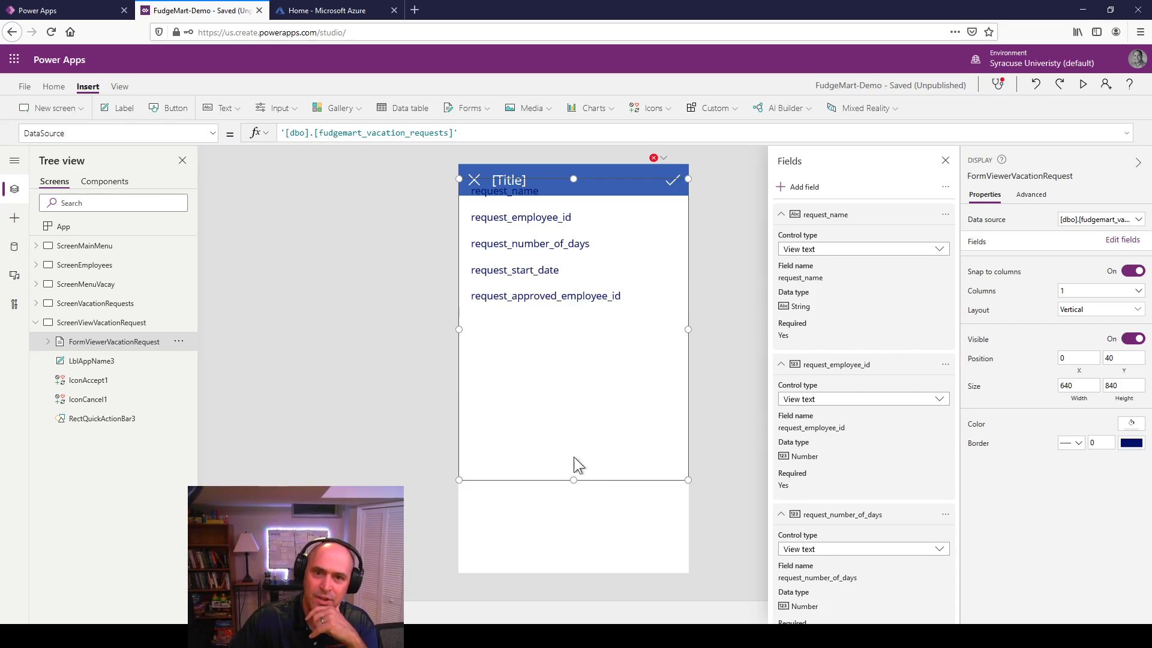
pyautogui.moveTo(573, 178)
pyautogui.mouseDown()
pyautogui.moveTo(574, 206)
pyautogui.moveTo(569, 193)
pyautogui.mouseUp()
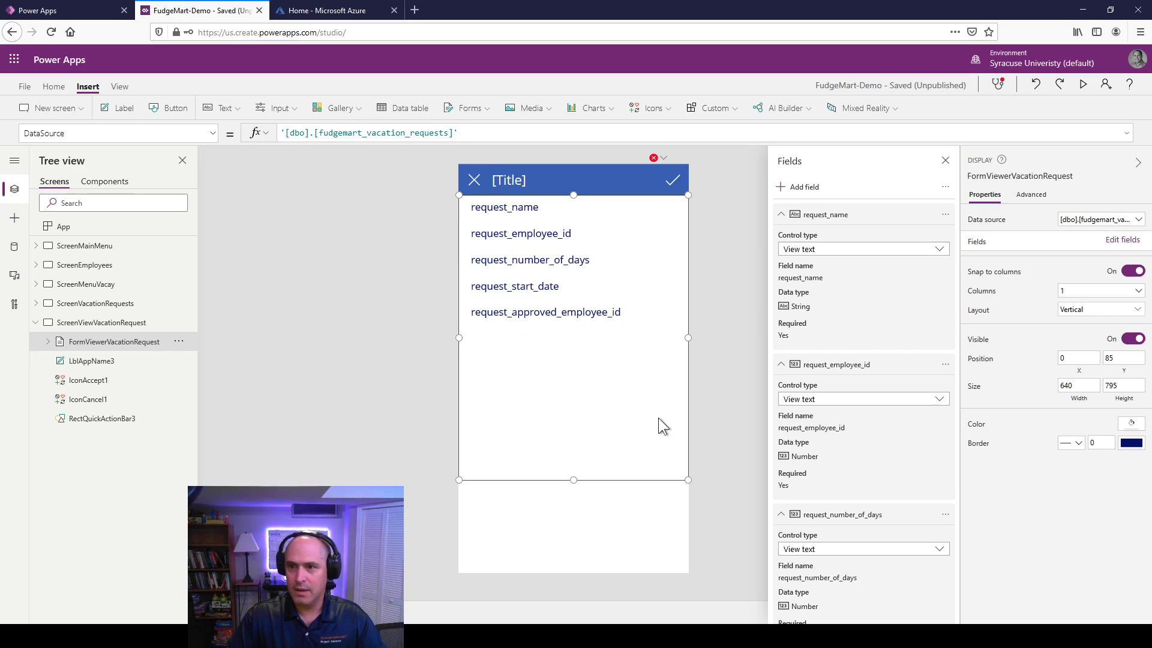
pyautogui.click(1031, 195)
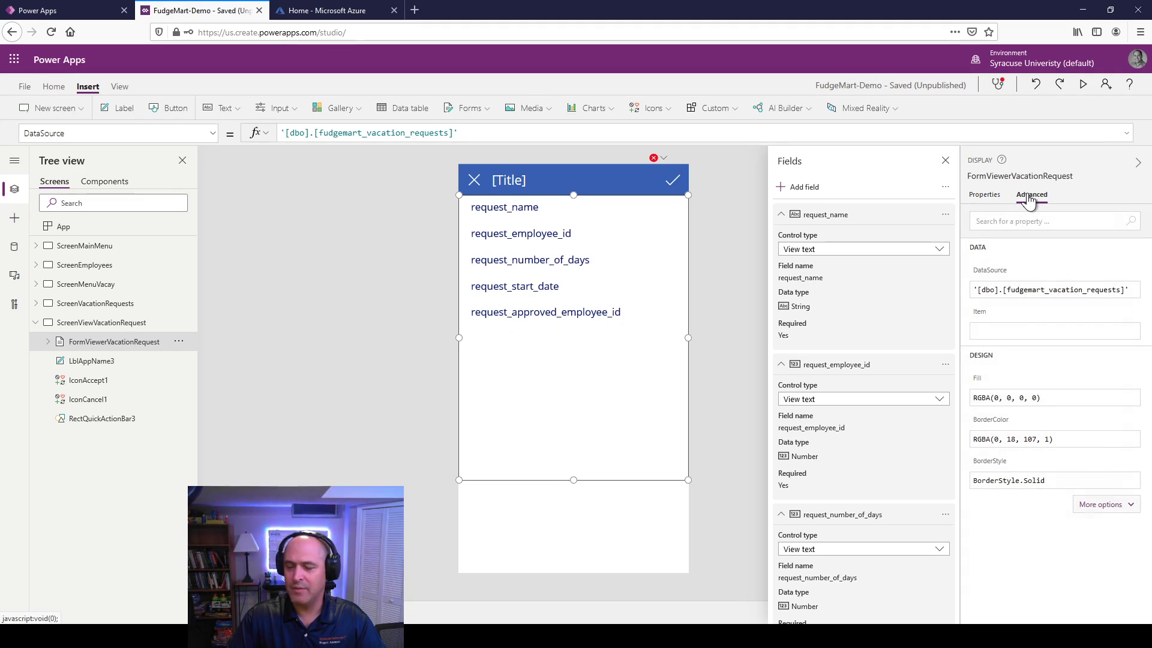
pyautogui.click(1005, 331)
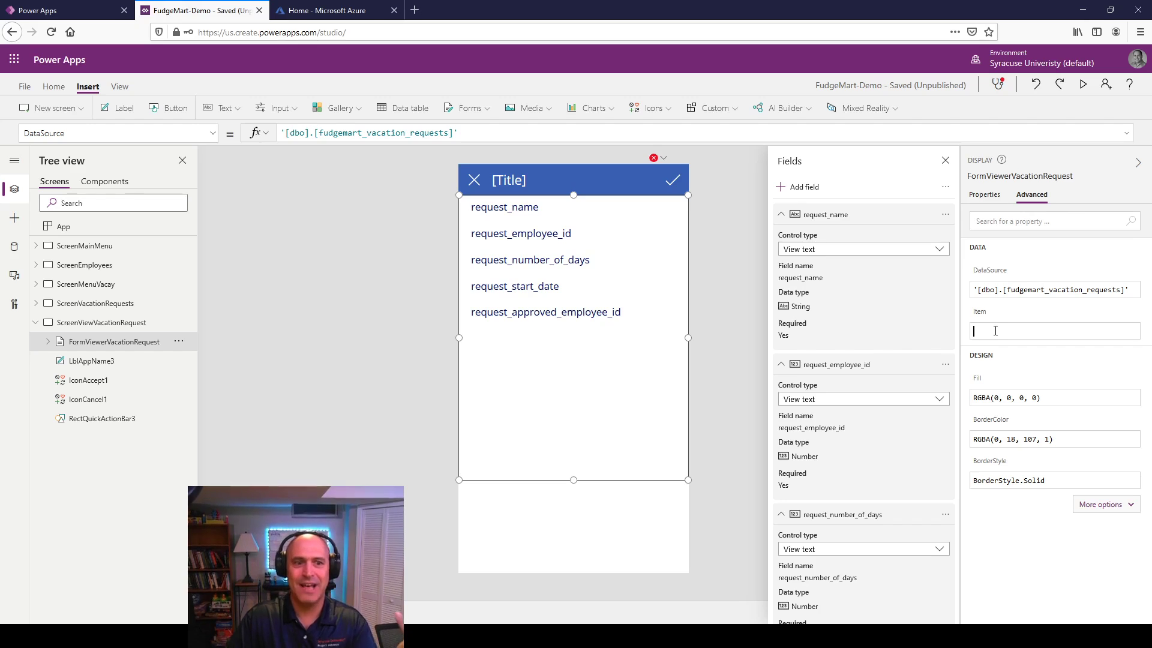
# Step: Rename BrowseGallery2 to BrowseGalleryVacationRequests and return to ScreenViewVacationRequest
pyautogui.click(36, 302)
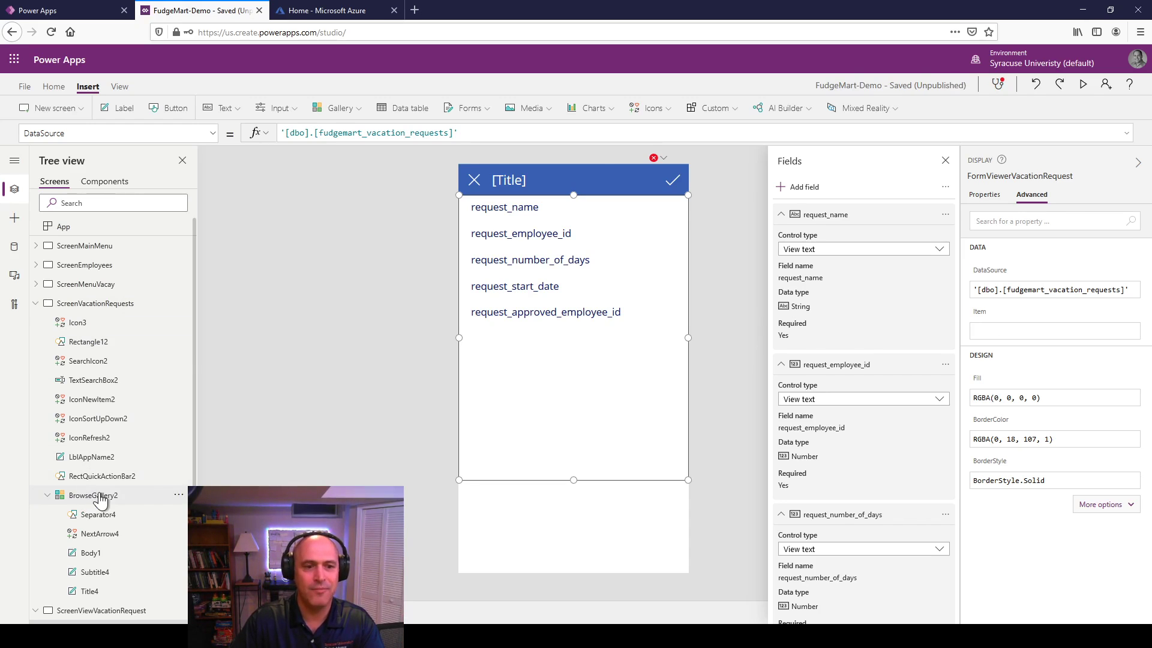
pyautogui.rightClick(101, 499)
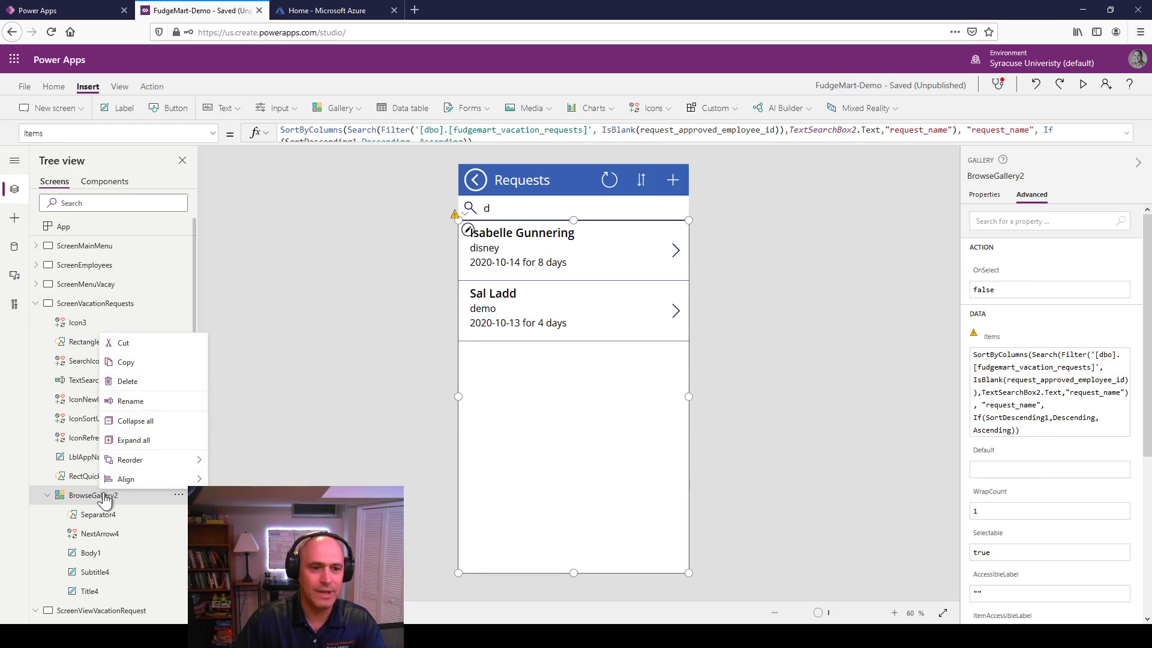
pyautogui.click(130, 400)
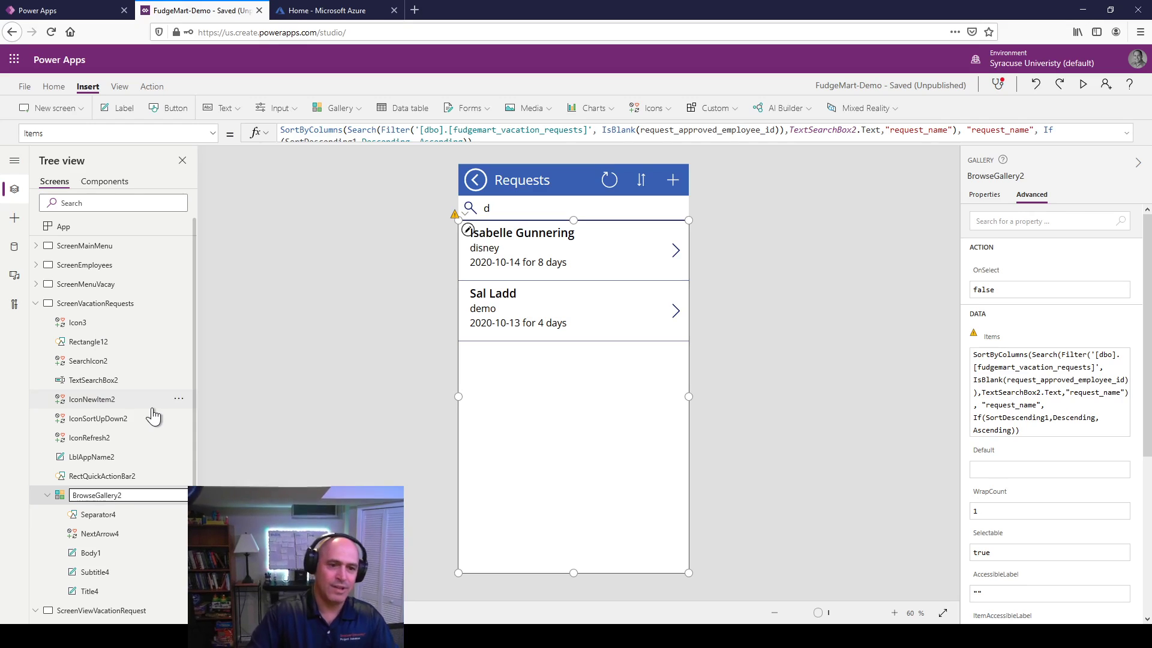
pyautogui.press('BackSpace')
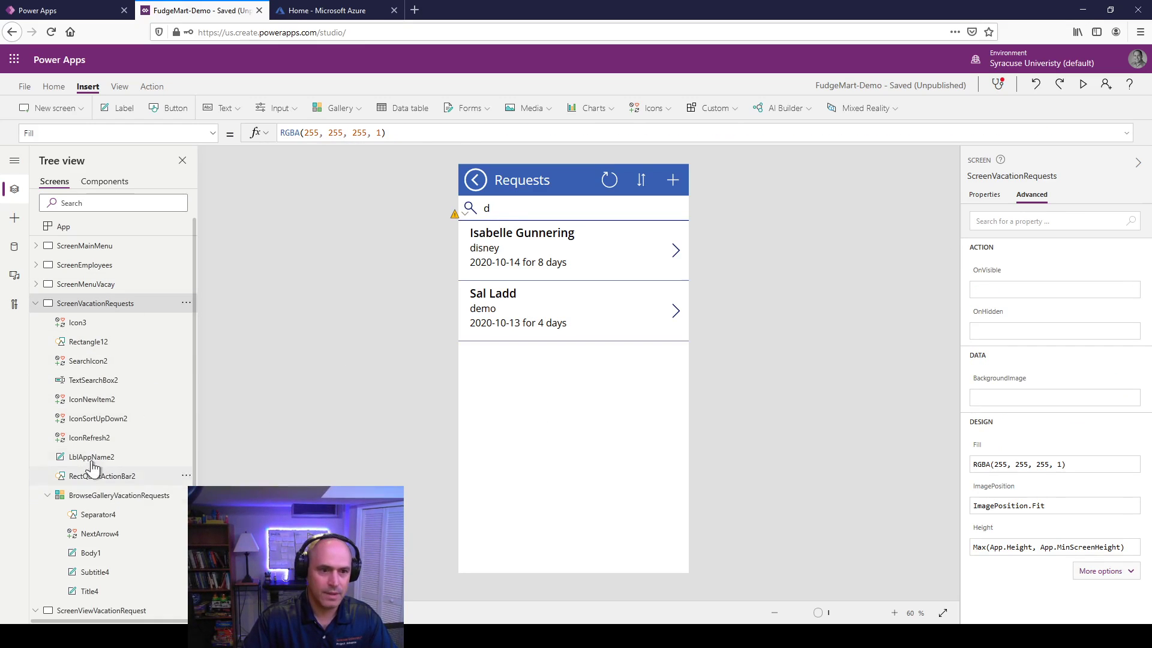
pyautogui.click(36, 305)
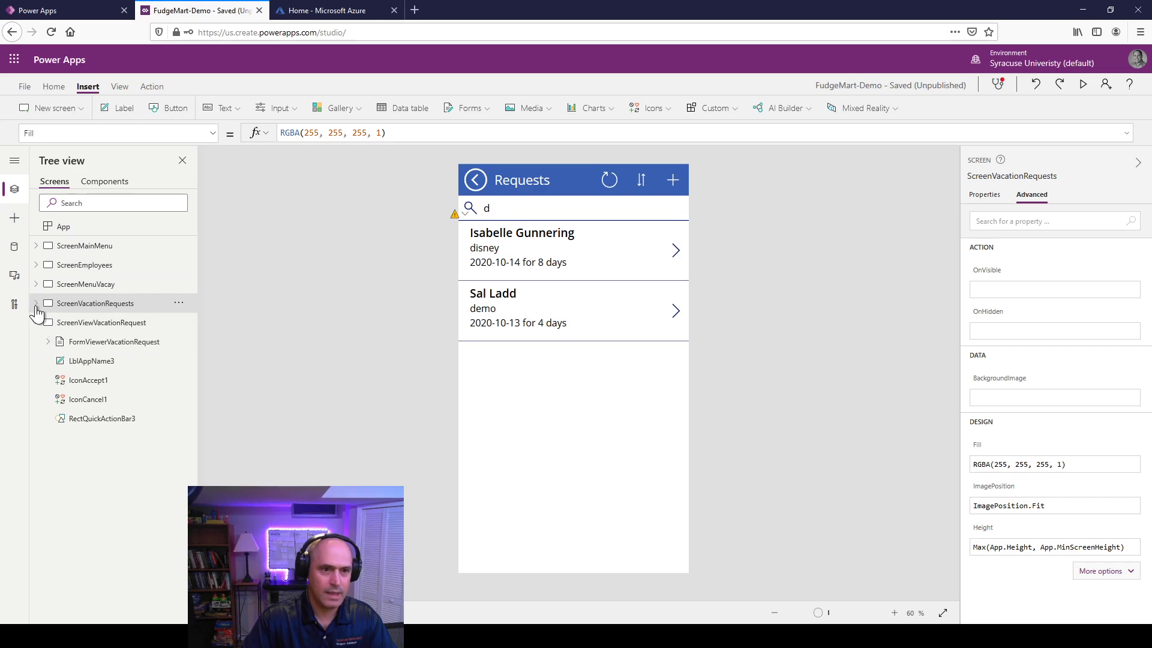
pyautogui.click(108, 324)
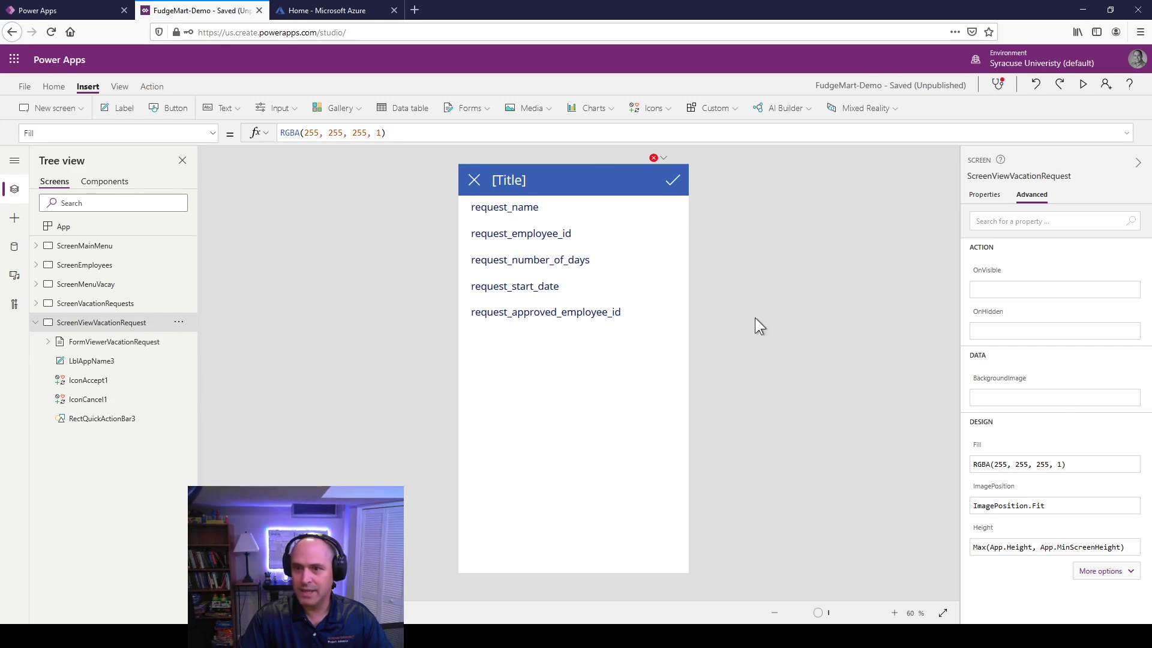
# Step: Set FormViewerVacationRequest's Item to BrowseGalleryVacationRequests.Selected
pyautogui.click(986, 198)
pyautogui.click(571, 355)
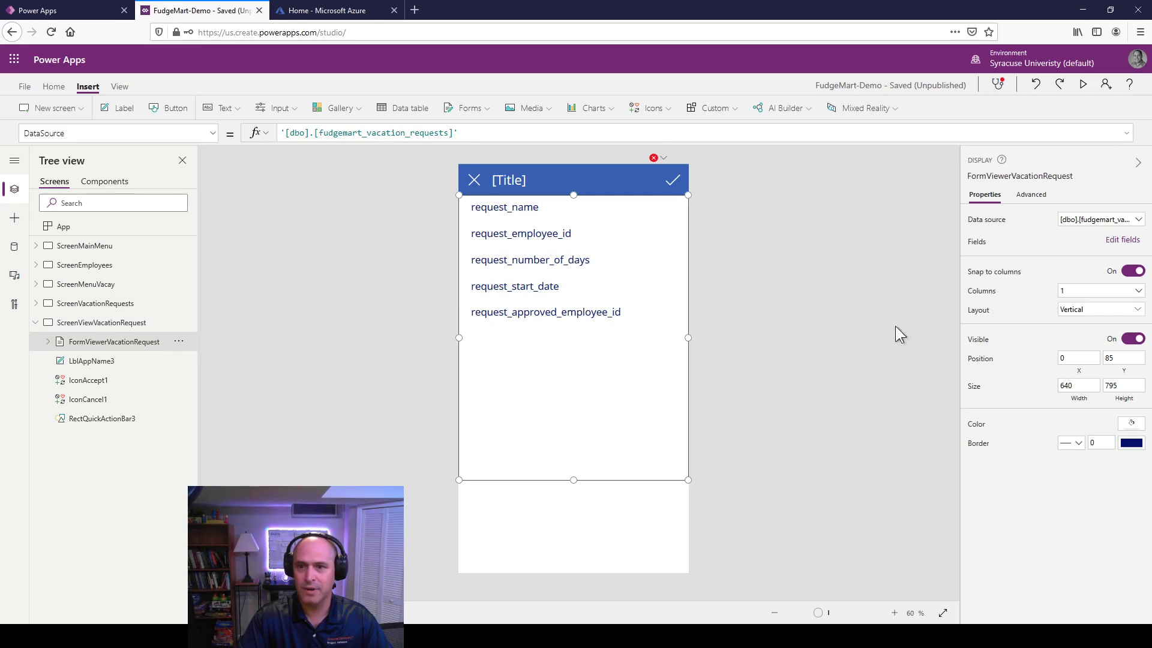
pyautogui.click(1029, 194)
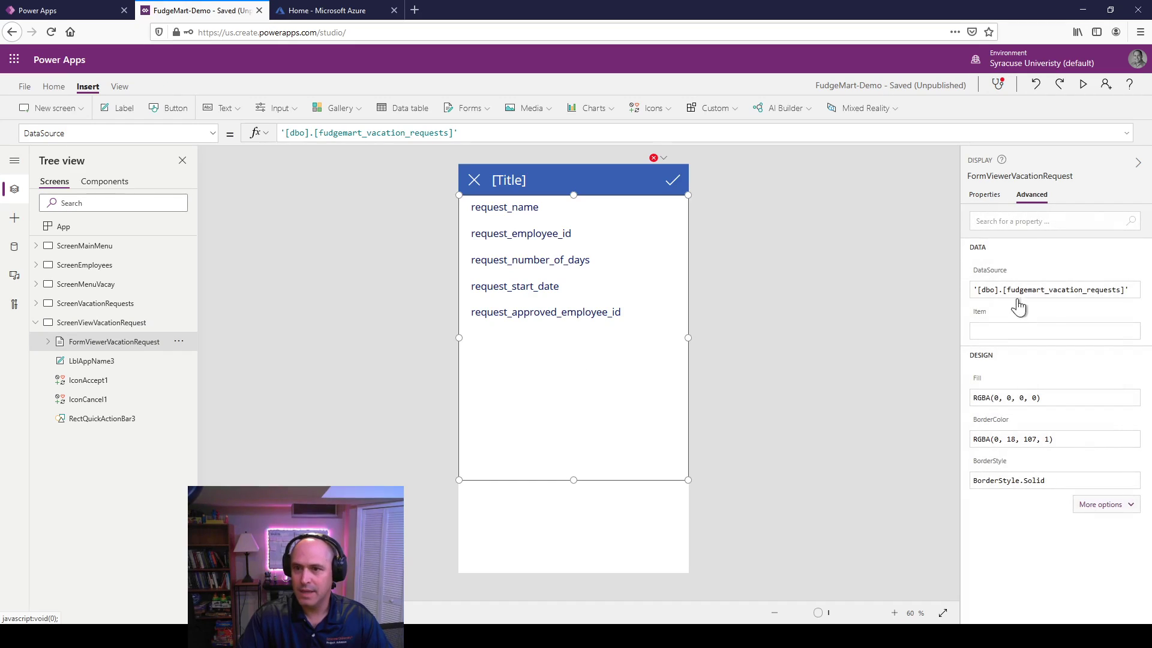
pyautogui.click(996, 331)
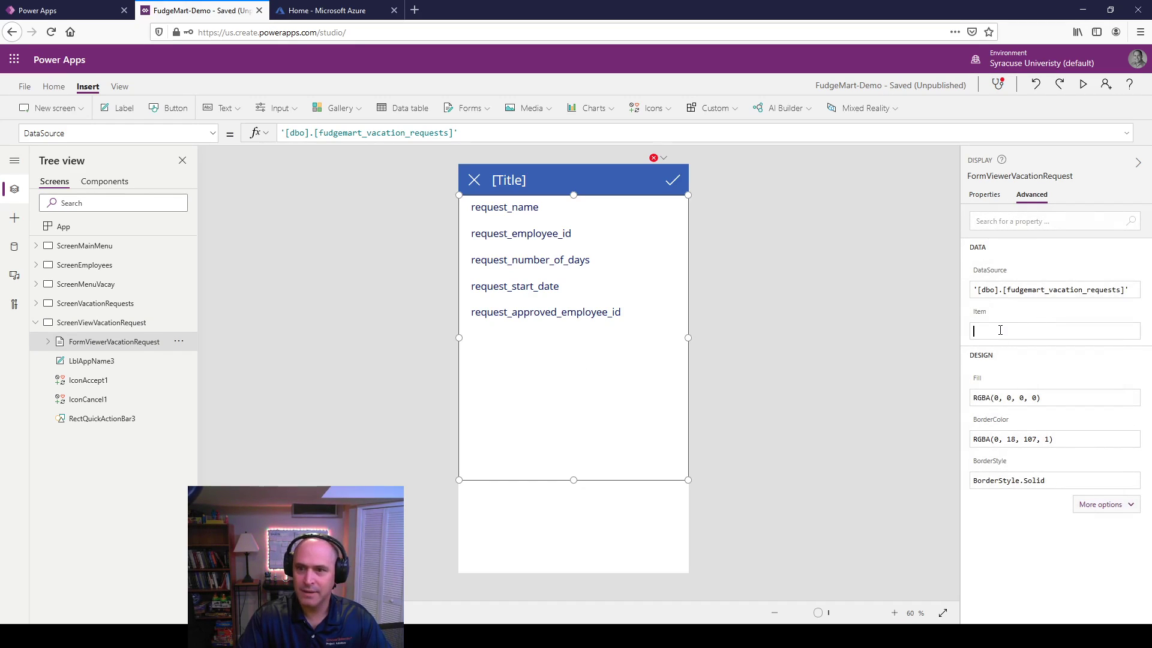
pyautogui.write('Brow')
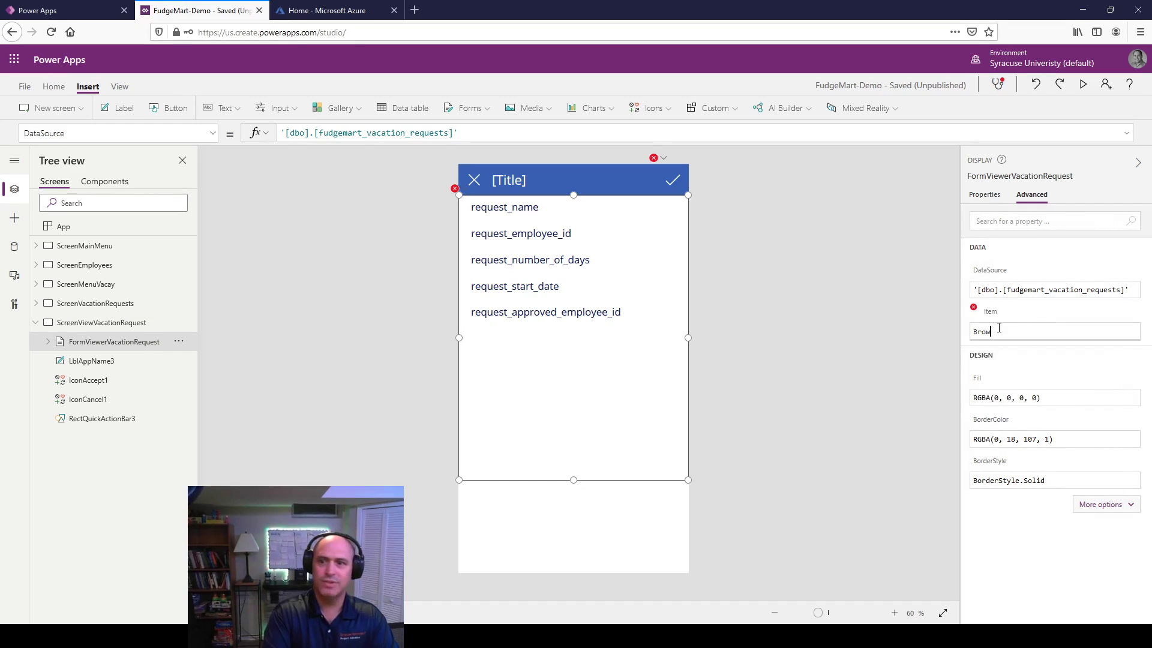
pyautogui.press('Down')
pyautogui.press('Down')
pyautogui.press('Down')
pyautogui.press('Tab')
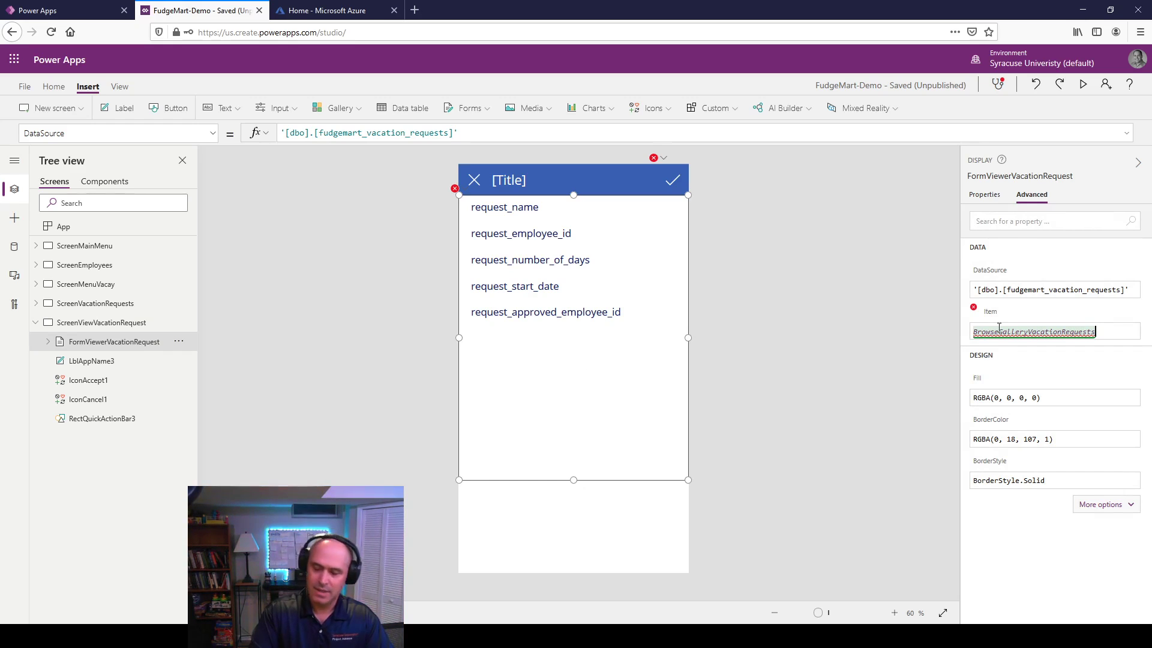
pyautogui.write('.')
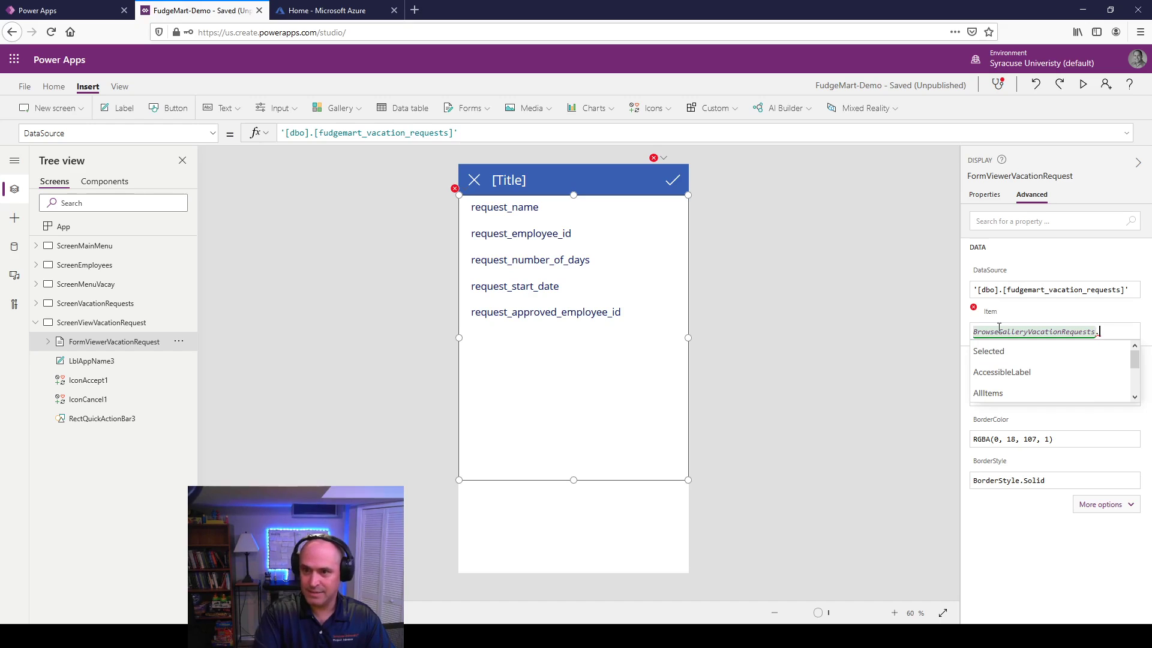
pyautogui.press('Down')
pyautogui.press('Tab')
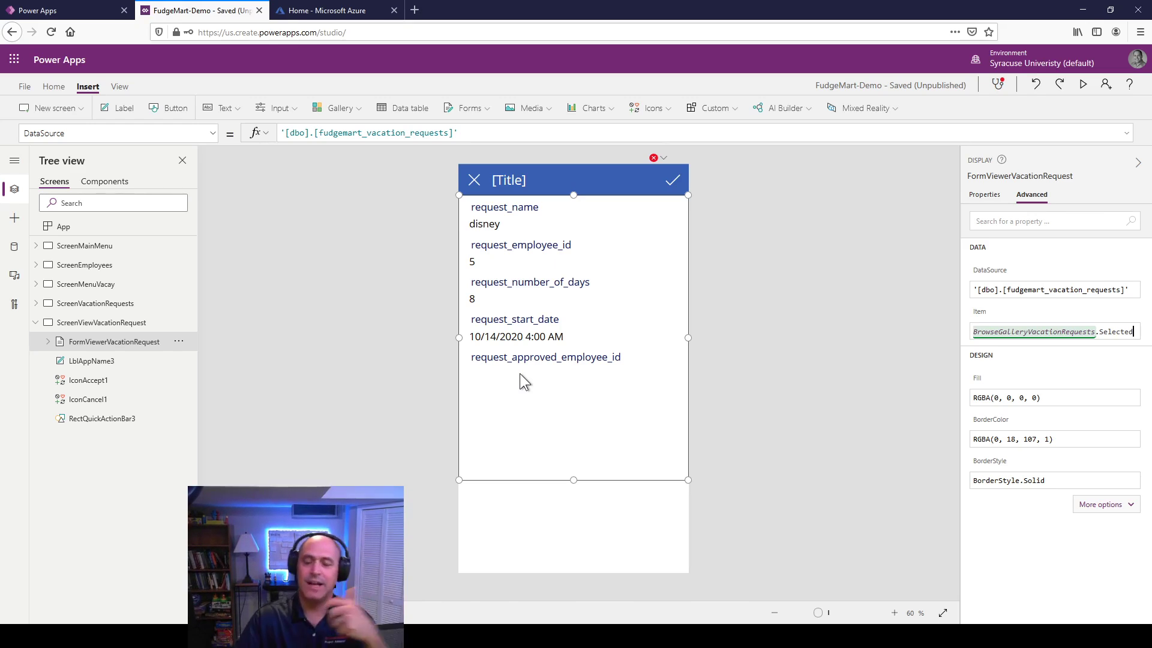
# Step: Change IconAccept1's OnSelect from SubmitForm(EditForm1) to false to clear the error
pyautogui.click(664, 157)
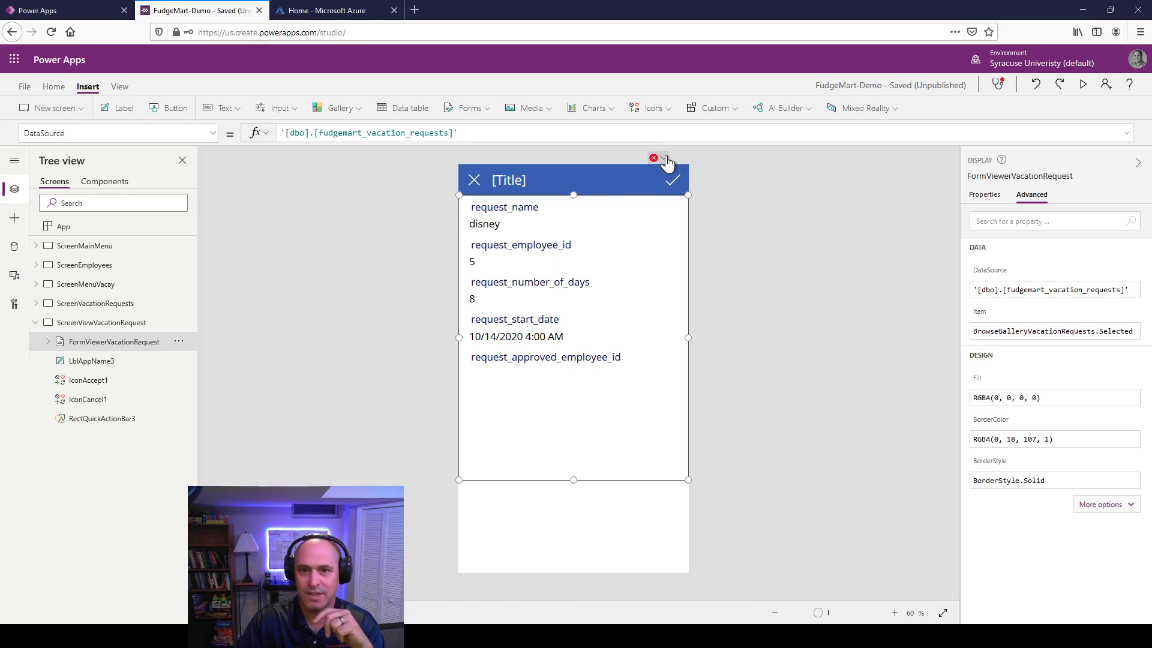
pyautogui.click(676, 172)
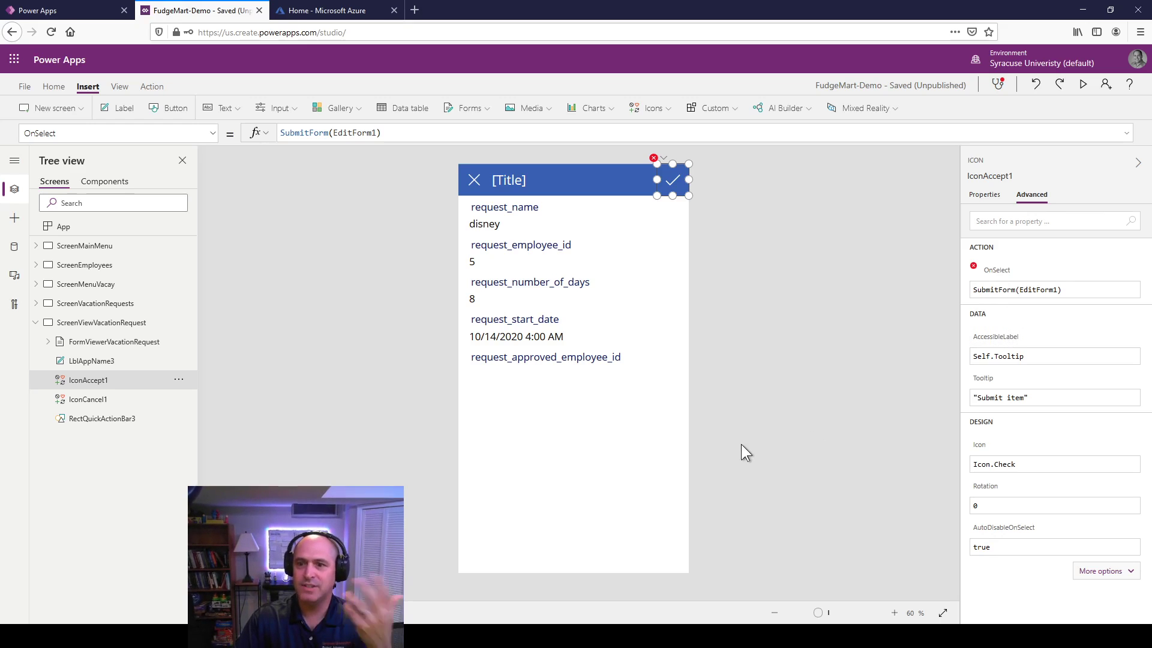
pyautogui.click(1013, 290)
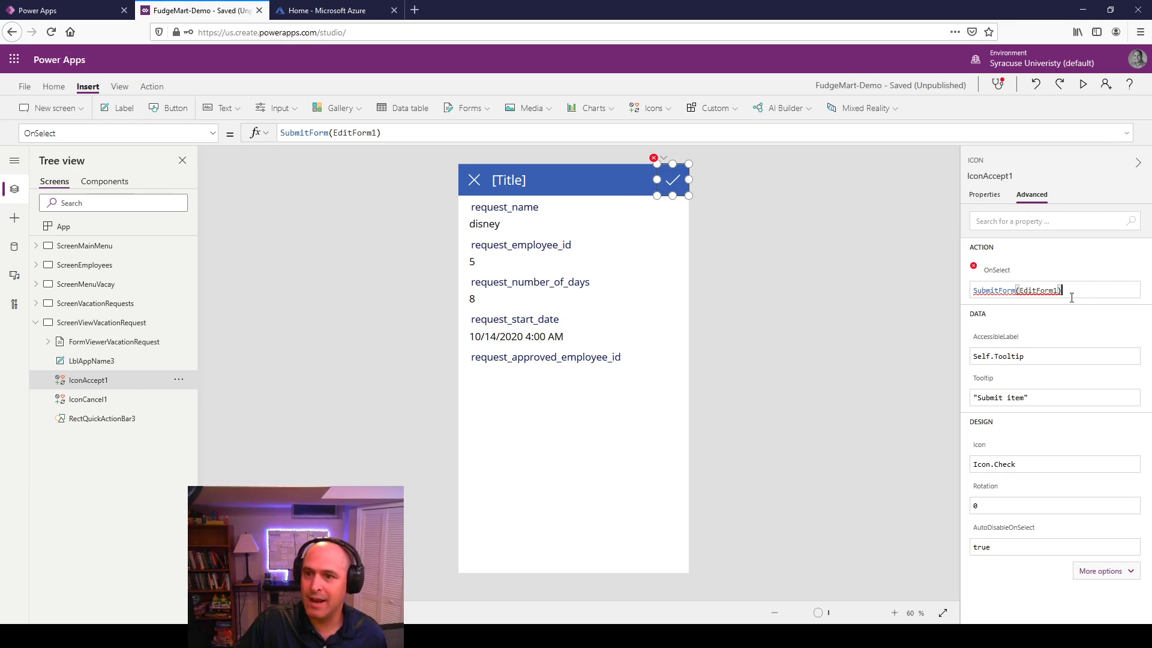
pyautogui.moveTo(1071, 298); pyautogui.dragTo(972, 278)
pyautogui.press('BackSpace')
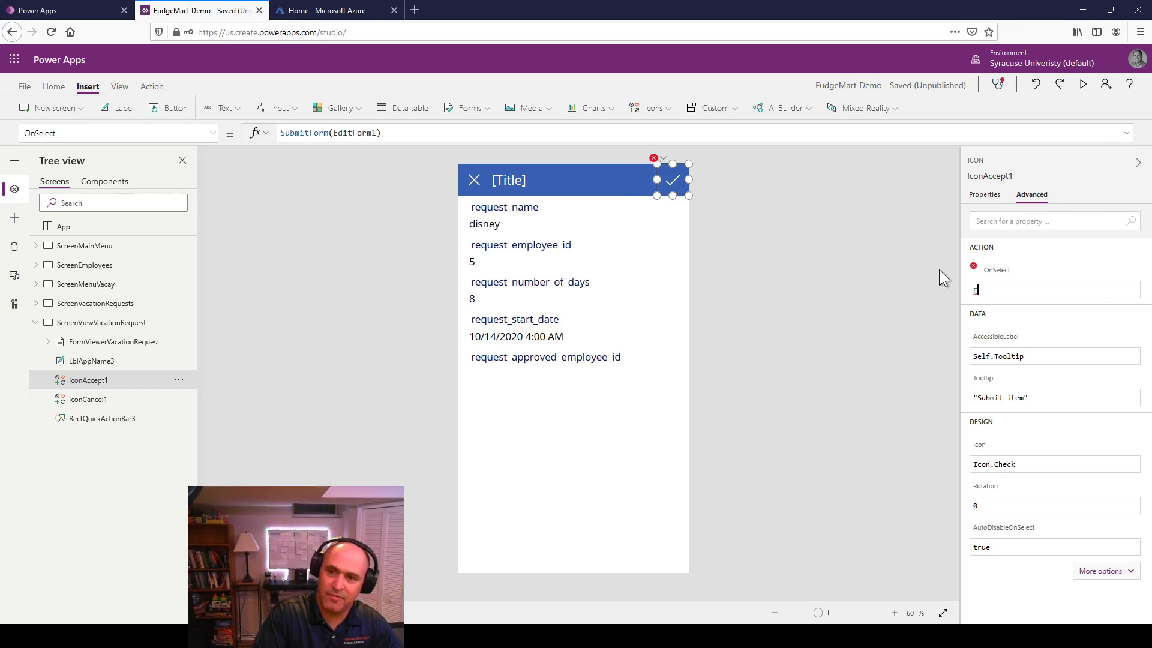
pyautogui.write('F')
pyautogui.press('BackSpace')
pyautogui.write('false')
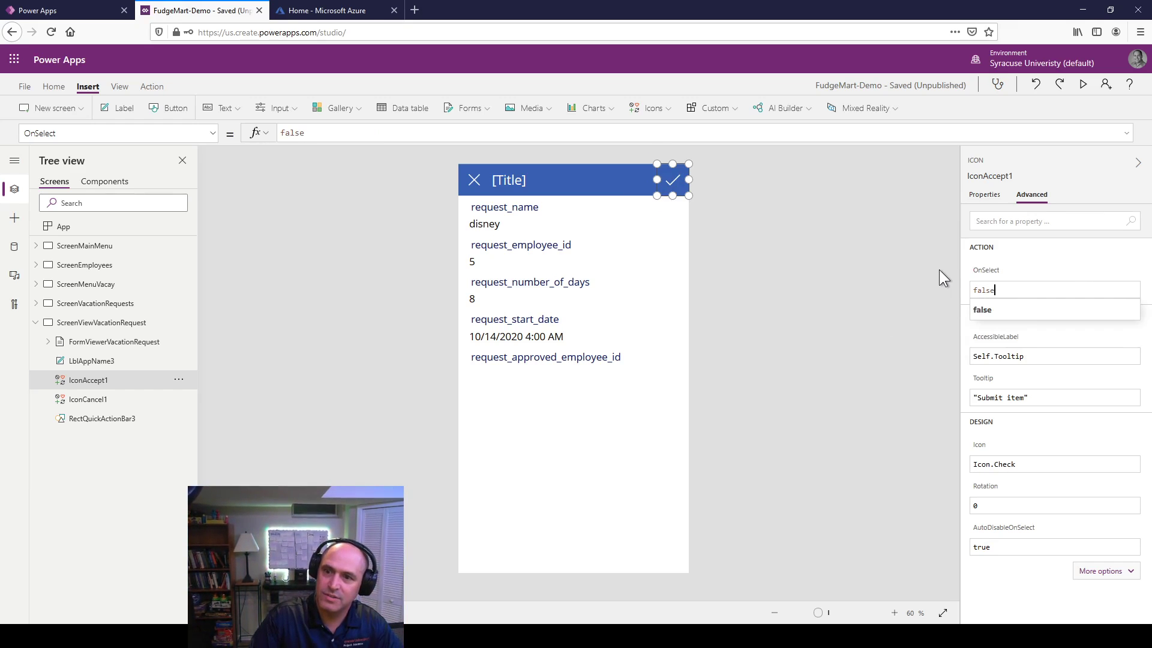
pyautogui.click(998, 306)
pyautogui.click(855, 319)
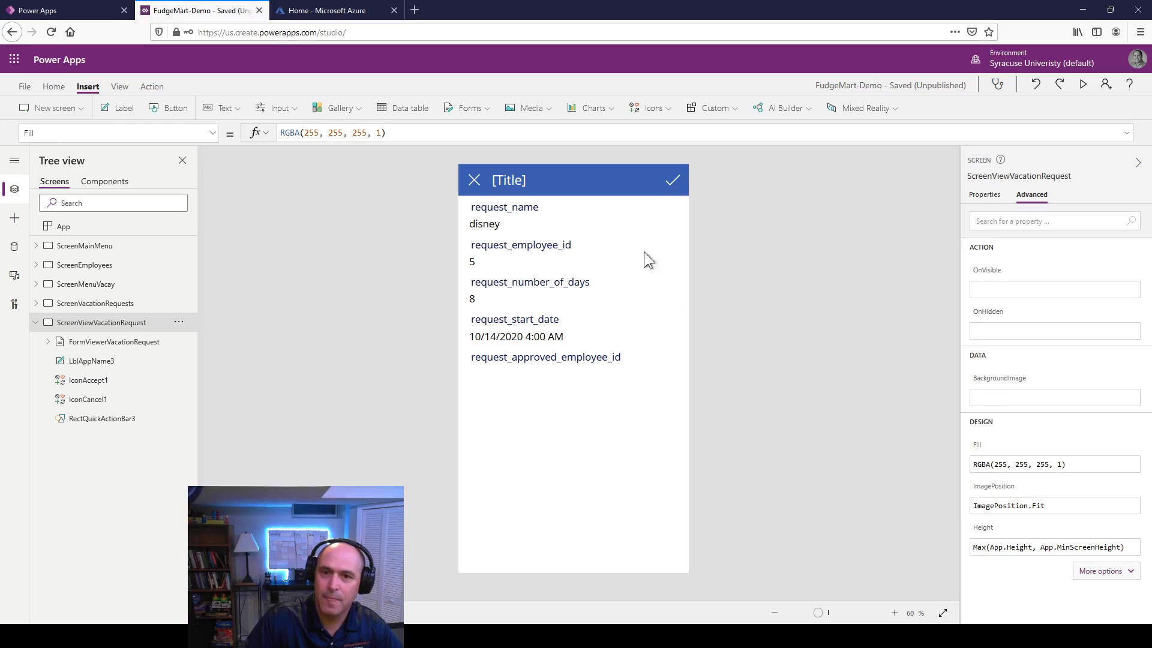
pyautogui.click(678, 180)
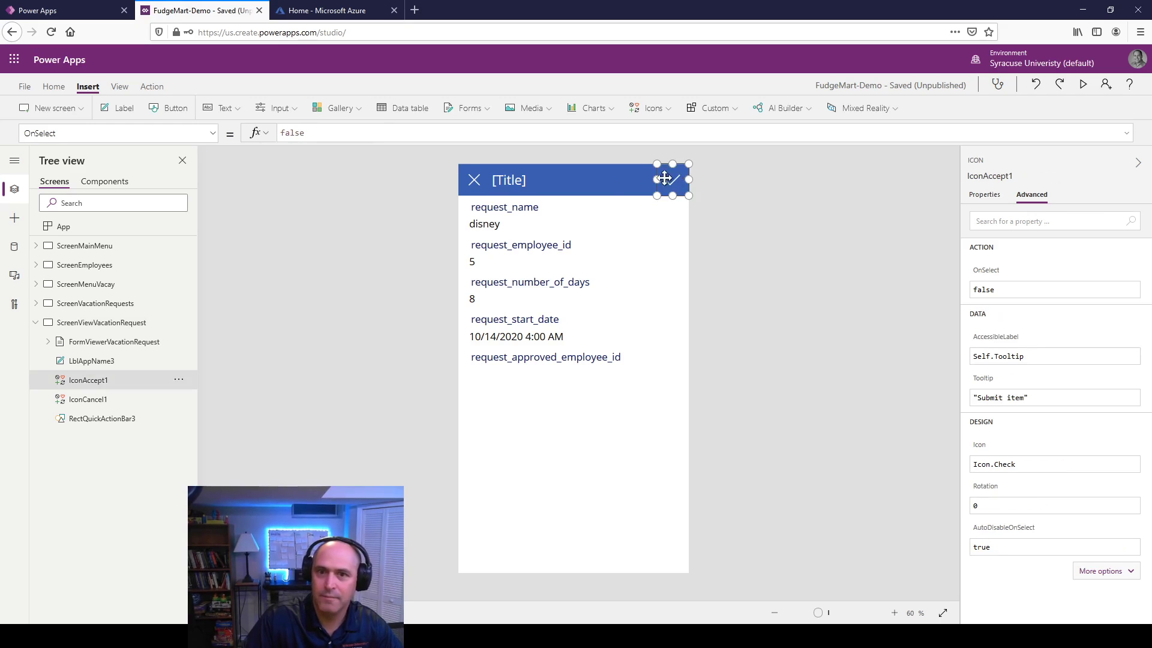
# Step: Make the cancel icon a back arrow (Icon.BackArrow) with OnSelect set to Back()
pyautogui.click(472, 187)
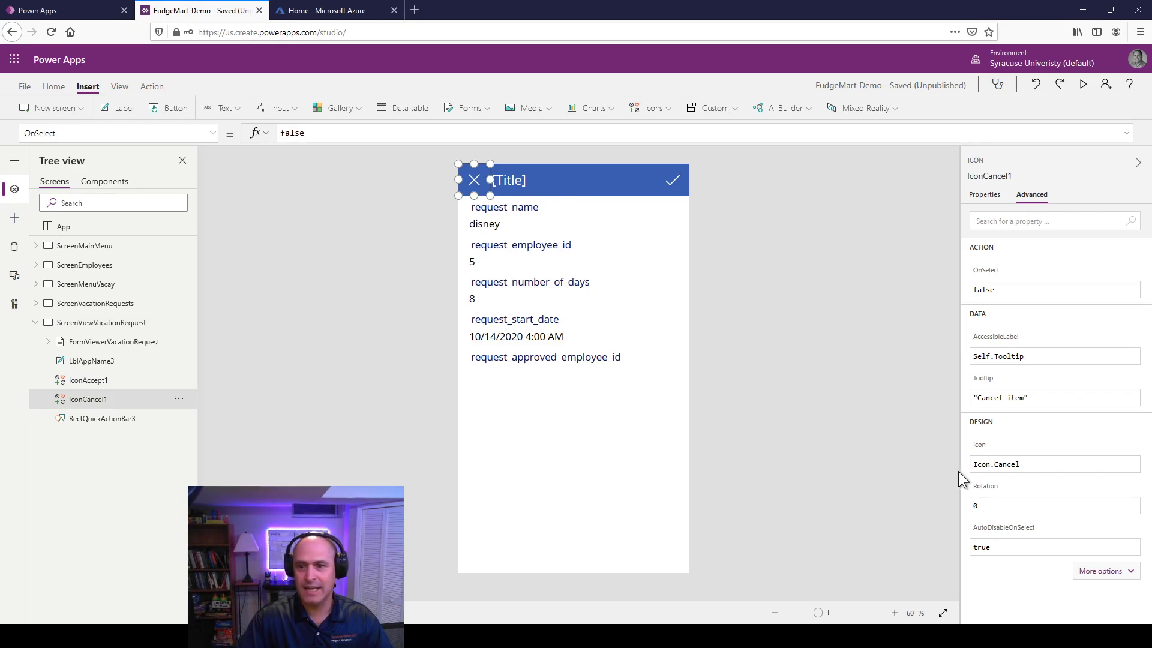
pyautogui.click(1008, 466)
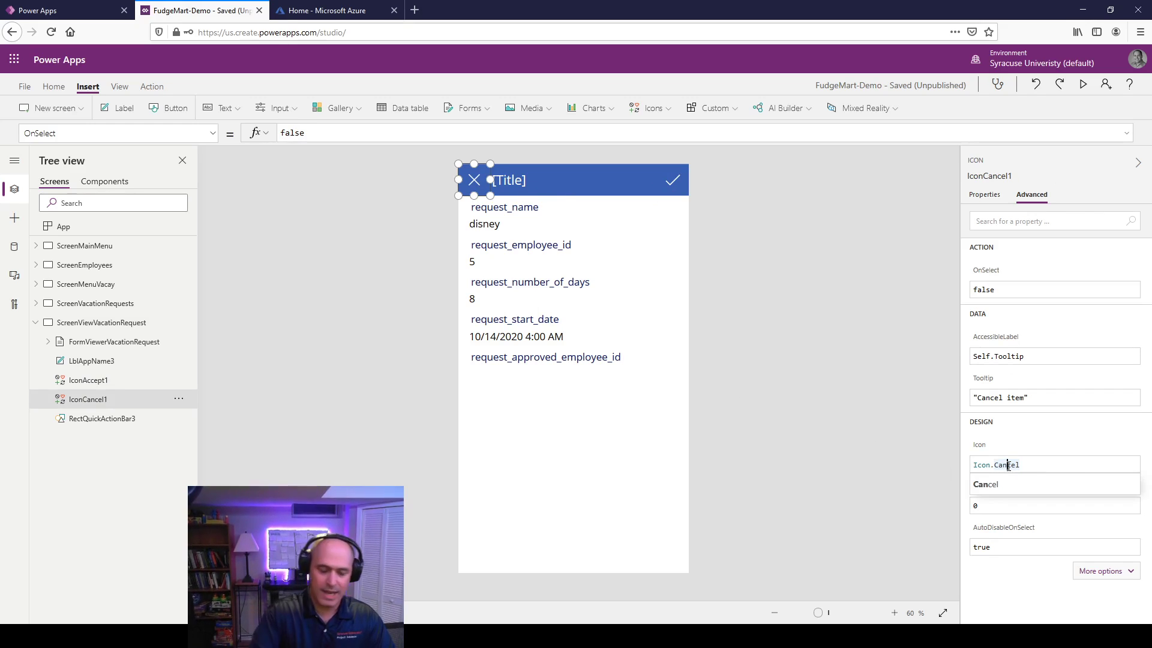
pyautogui.write('bac')
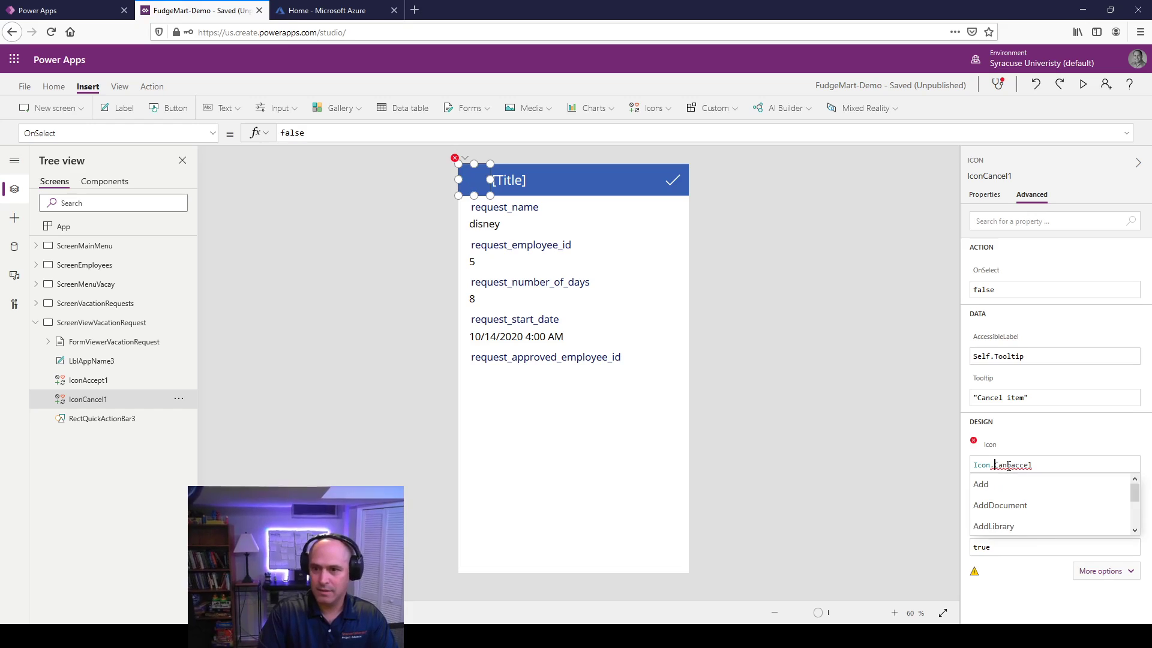
pyautogui.doubleClick(1009, 465)
pyautogui.press('BackSpace')
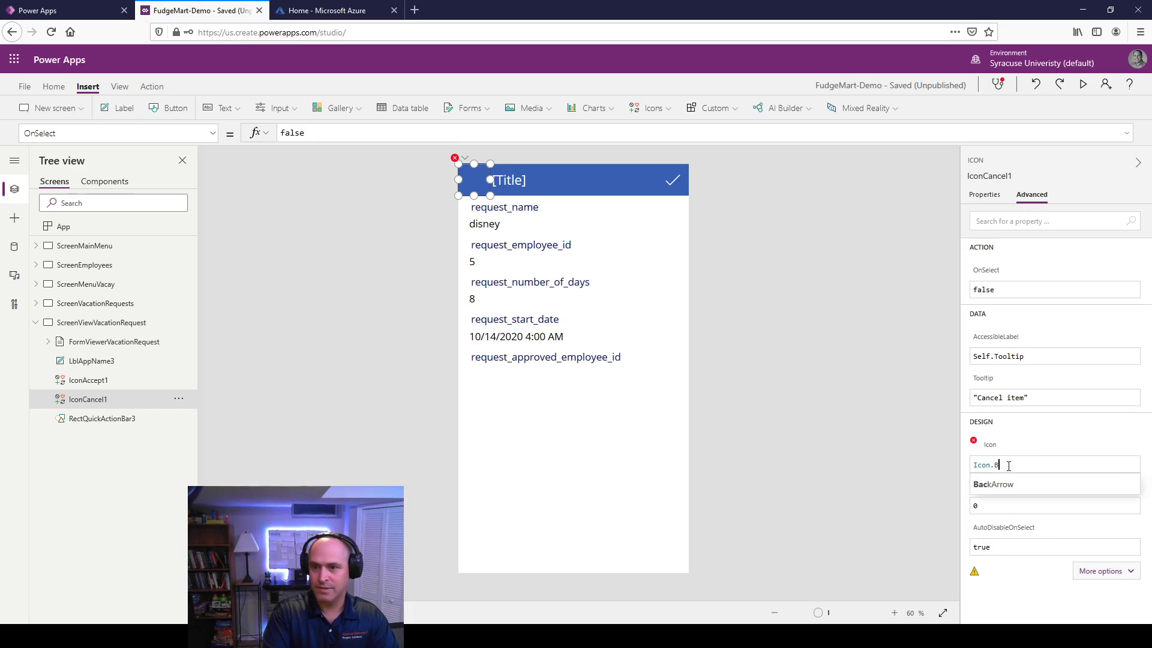
pyautogui.write('bac')
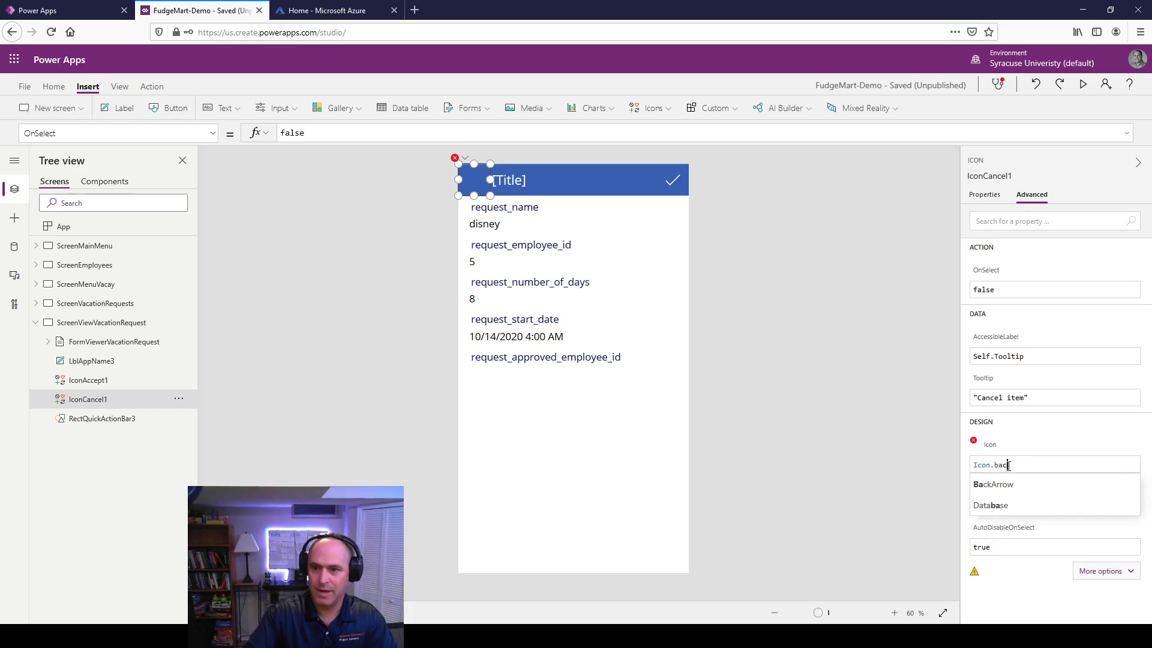
pyautogui.click(998, 484)
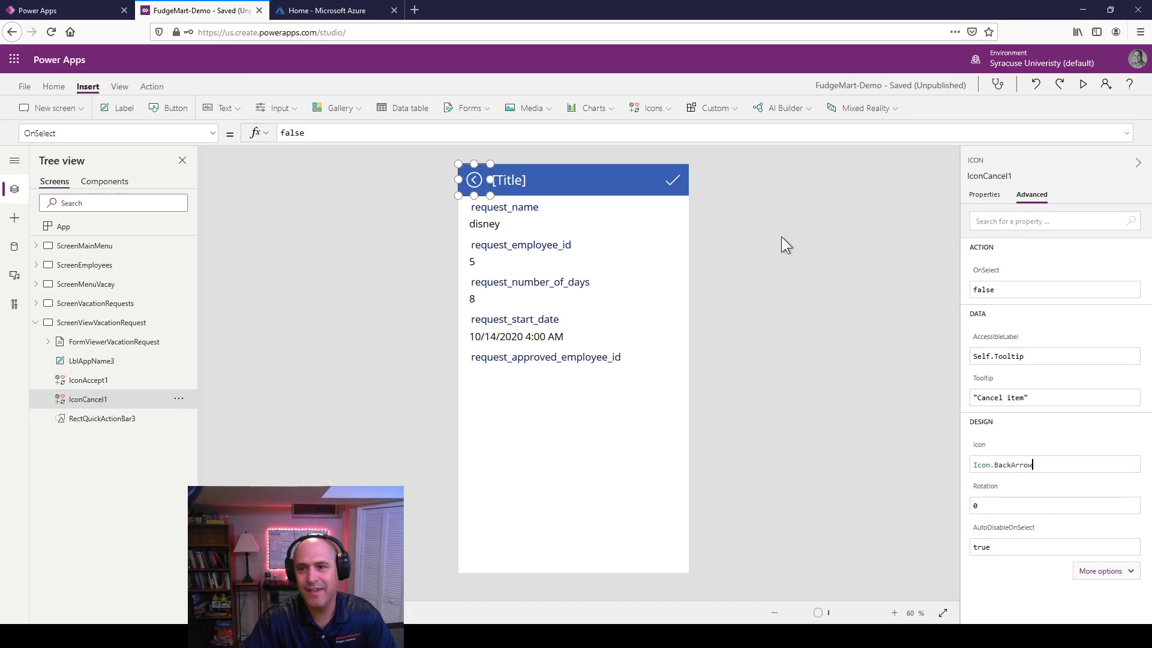
pyautogui.click(989, 288)
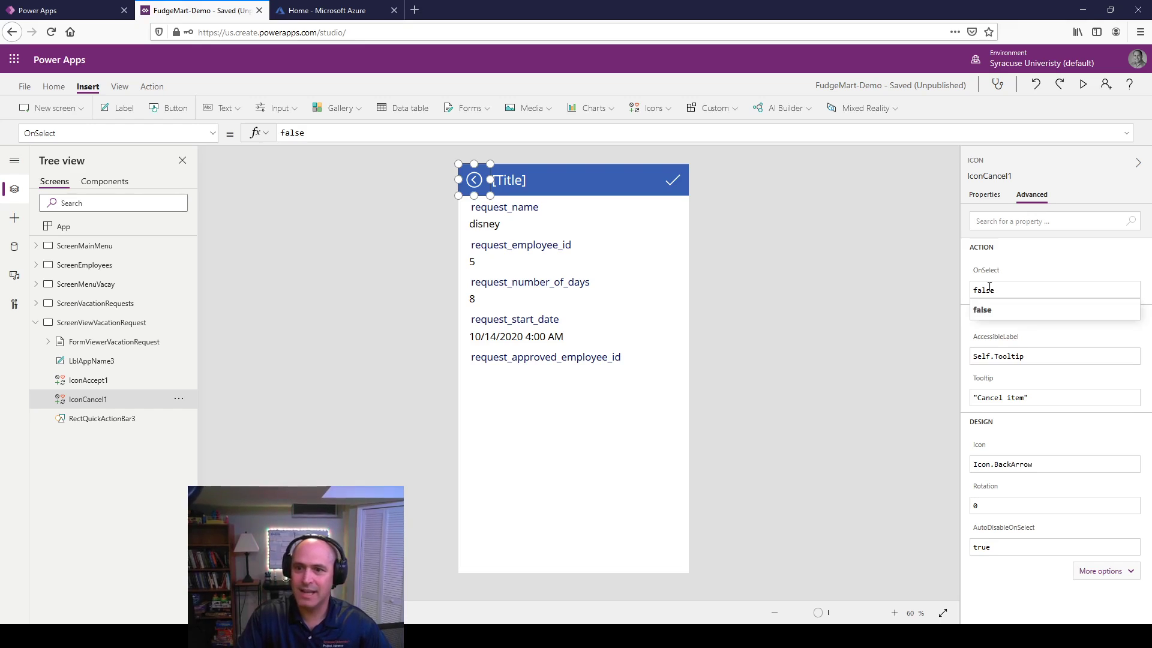
pyautogui.doubleClick(982, 291)
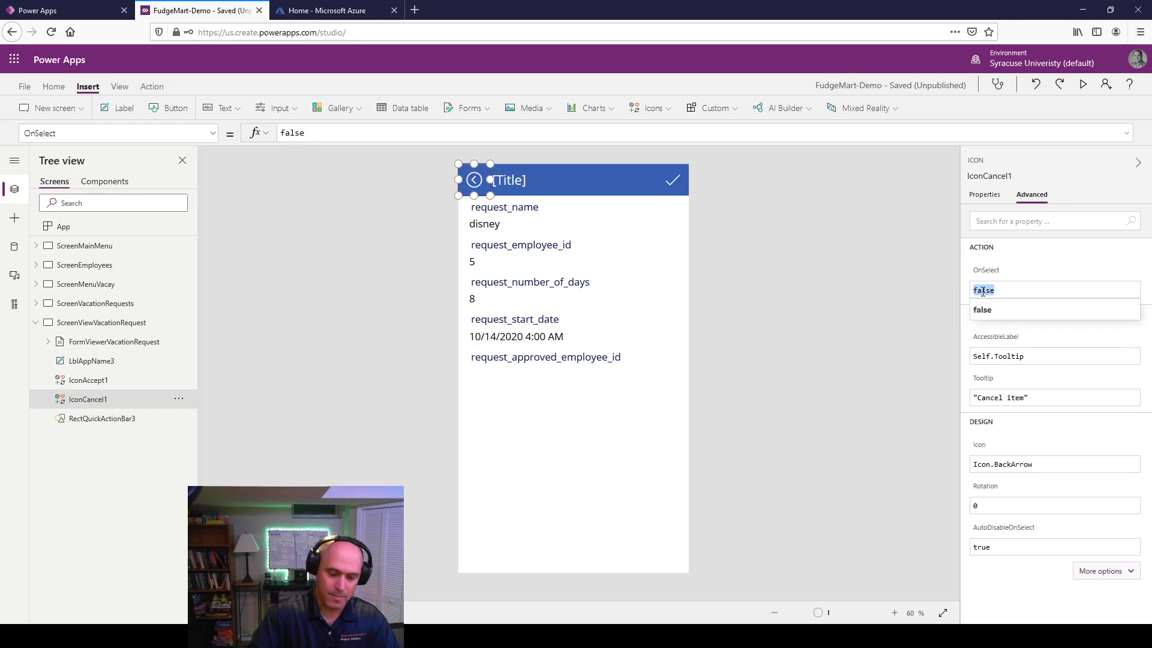
pyautogui.write('Back()')
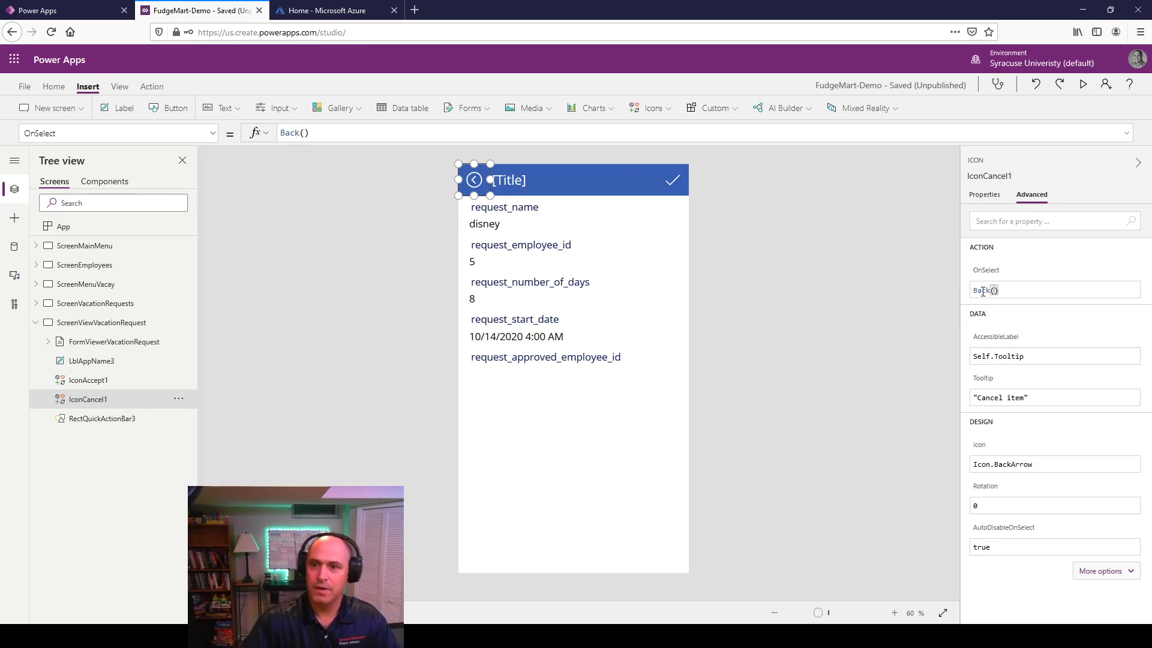
pyautogui.click(721, 321)
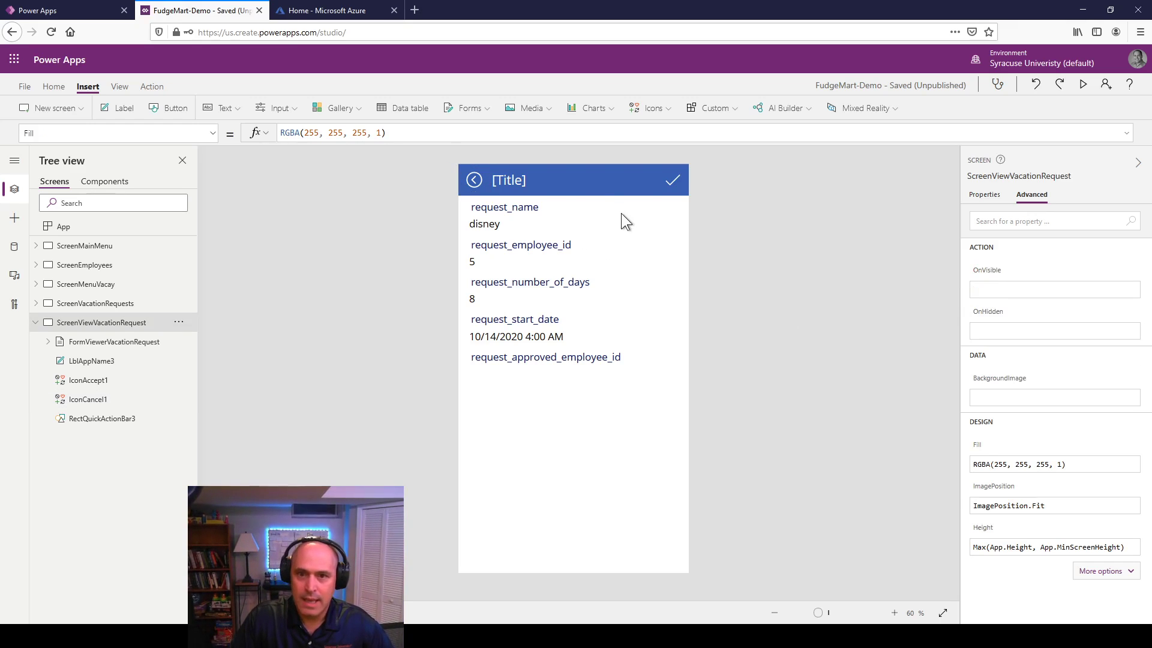
# Step: Change the header title to 'Vacation Request' and narrow the label
pyautogui.doubleClick(520, 175)
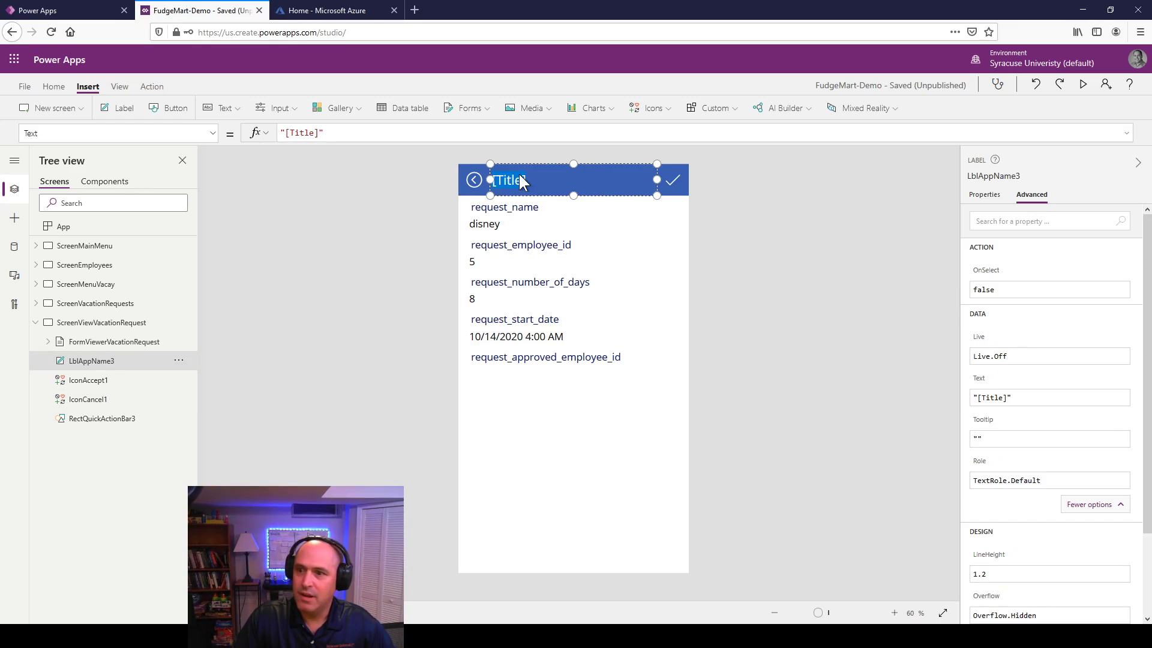
pyautogui.write('Vacati')
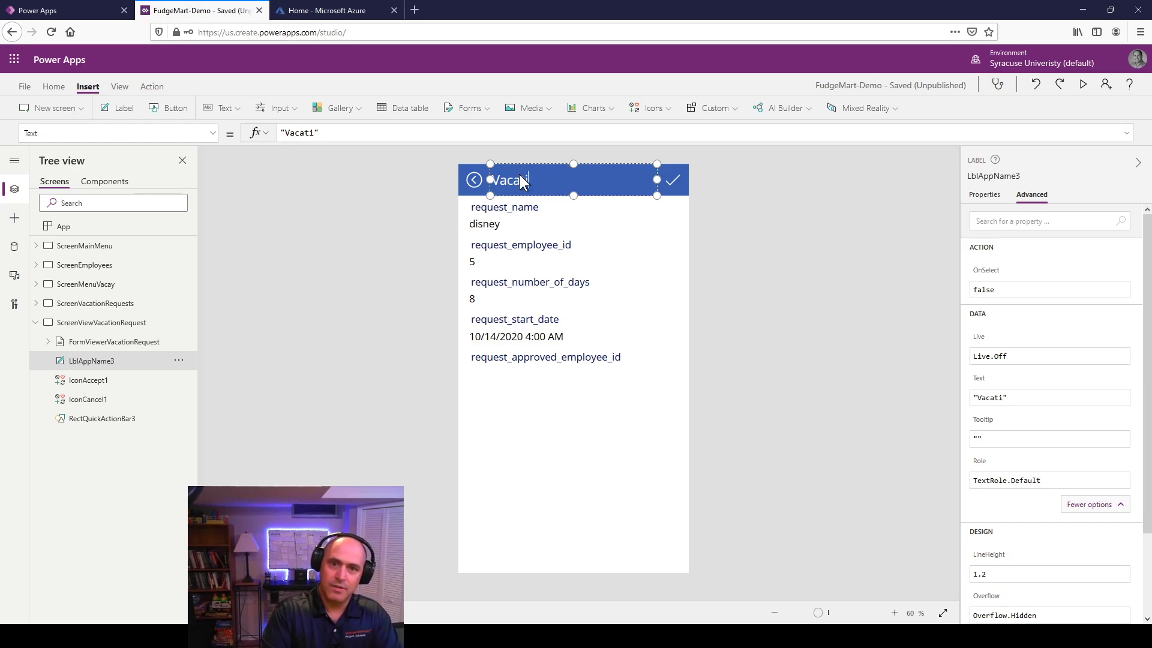
pyautogui.write('on Request')
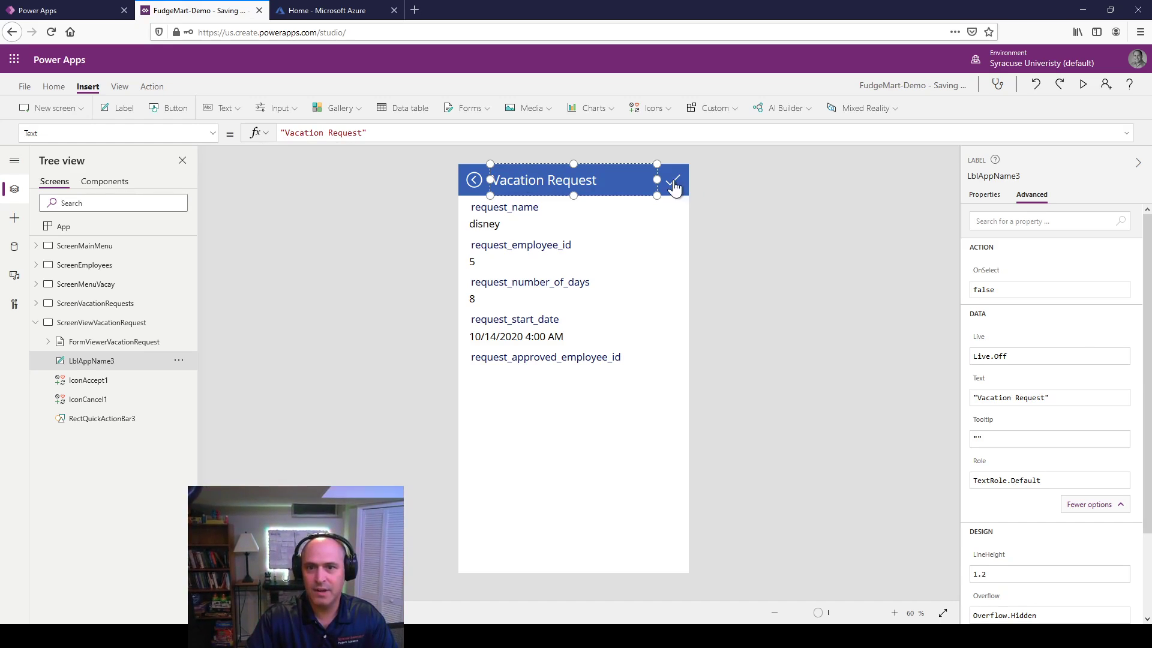
pyautogui.moveTo(657, 179); pyautogui.dragTo(628, 179)
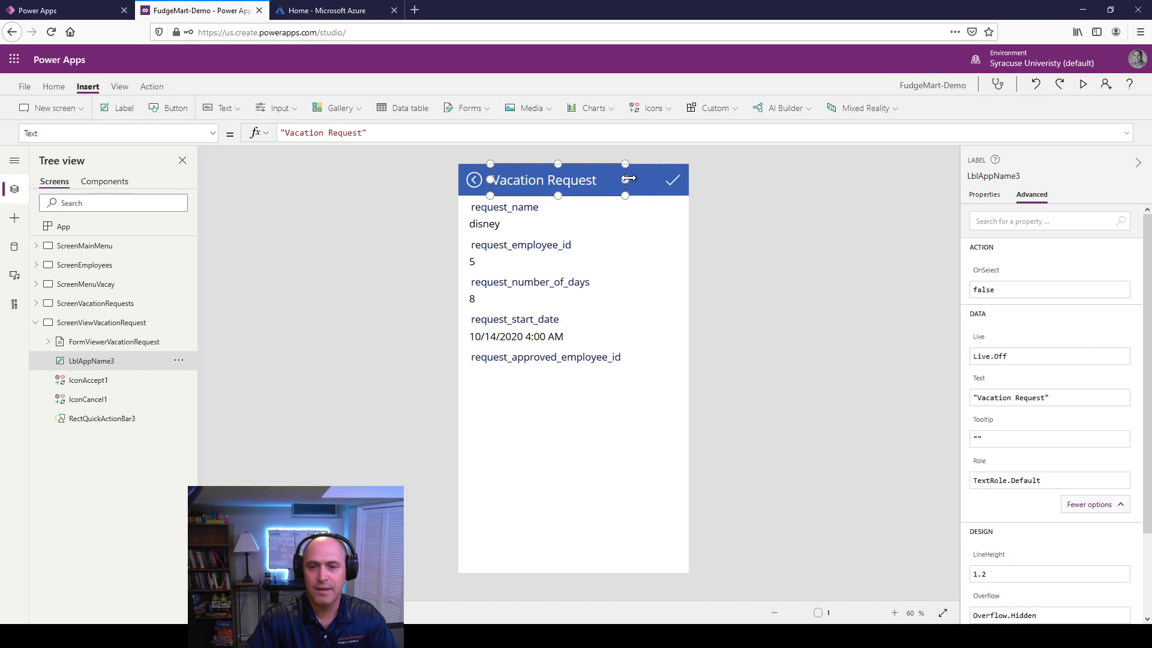
pyautogui.click(673, 180)
# Step: Duplicate the check icon beside the original and turn the copy into a trash icon
pyautogui.rightClick(680, 176)
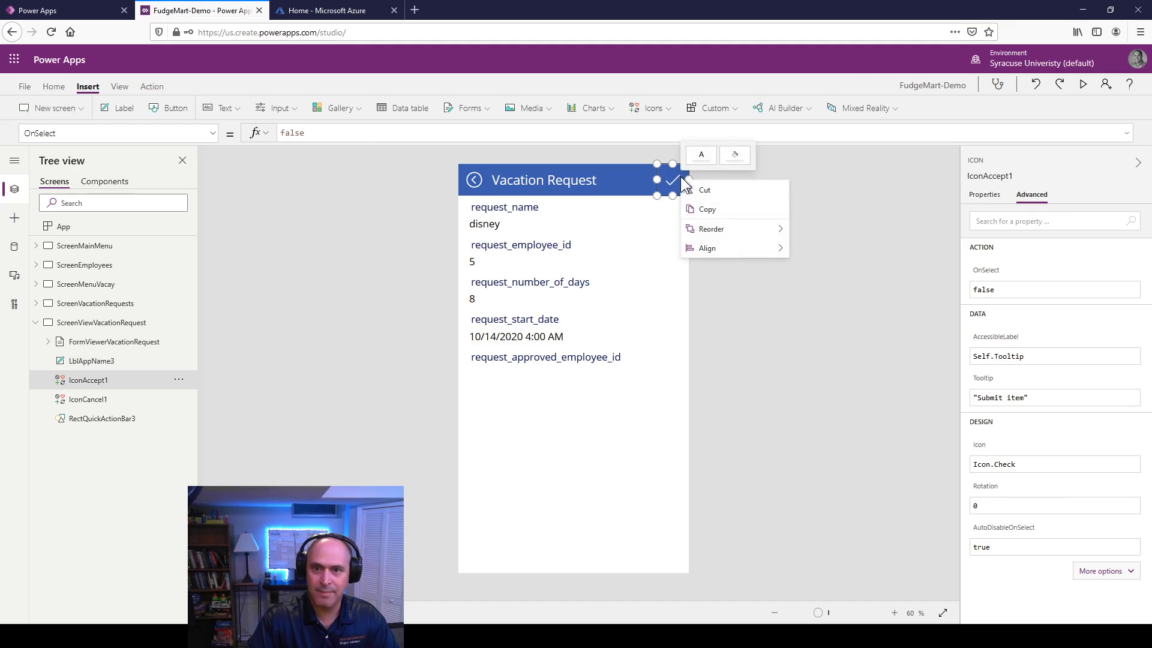
pyautogui.click(700, 207)
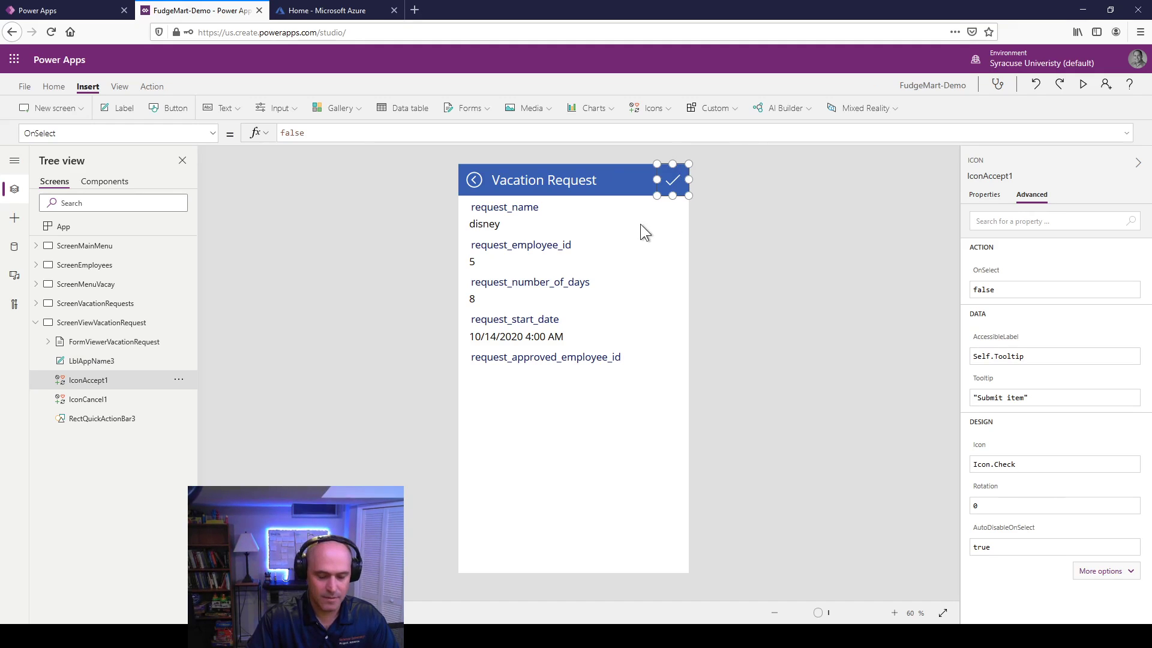
pyautogui.hotkey('ctrl', 'v')
pyautogui.moveTo(672, 180); pyautogui.dragTo(642, 179)
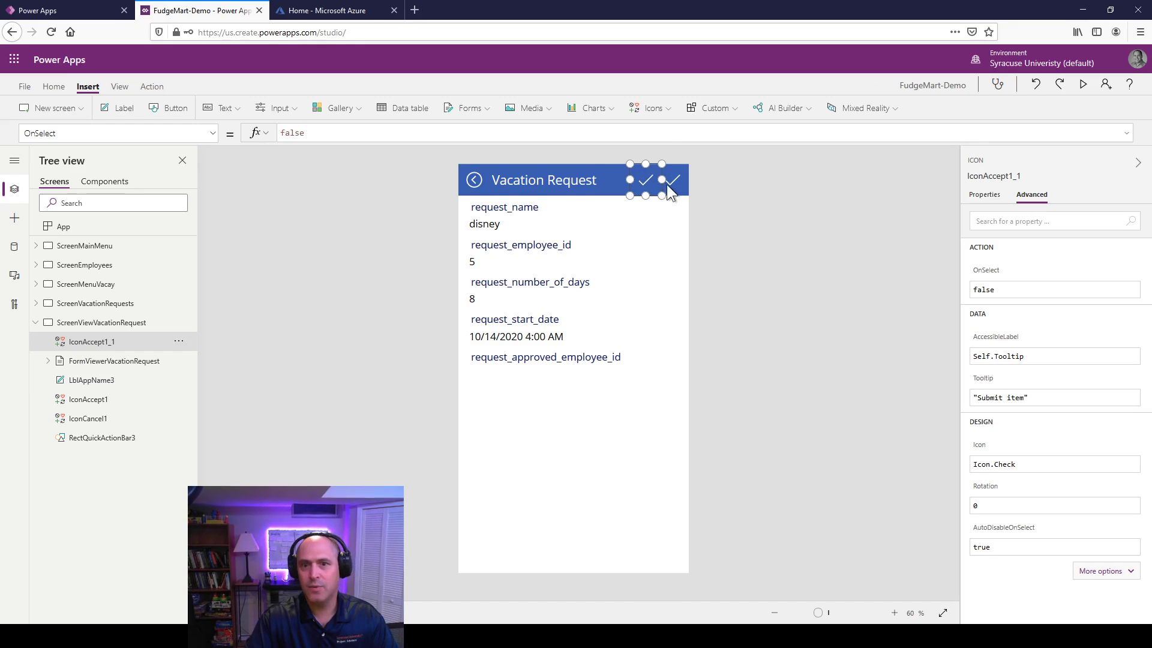
pyautogui.click(1029, 461)
pyautogui.press('BackSpace')
pyautogui.press('BackSpace')
pyautogui.press('BackSpace')
pyautogui.press('BackSpace')
pyautogui.press('BackSpace')
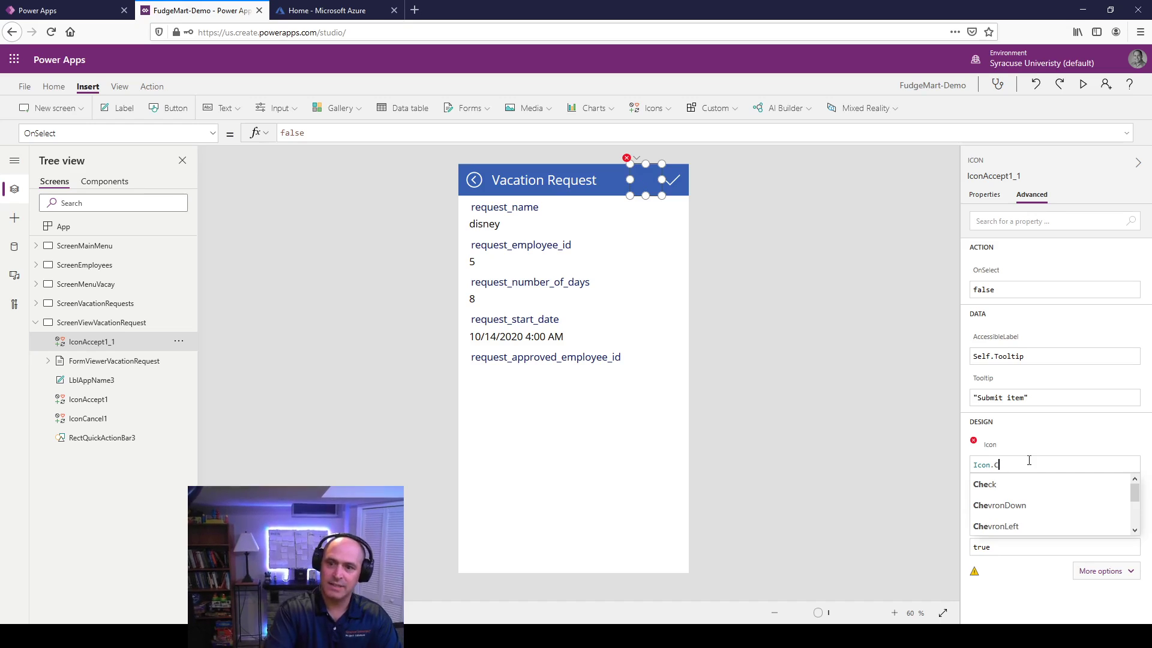
pyautogui.write('Dele')
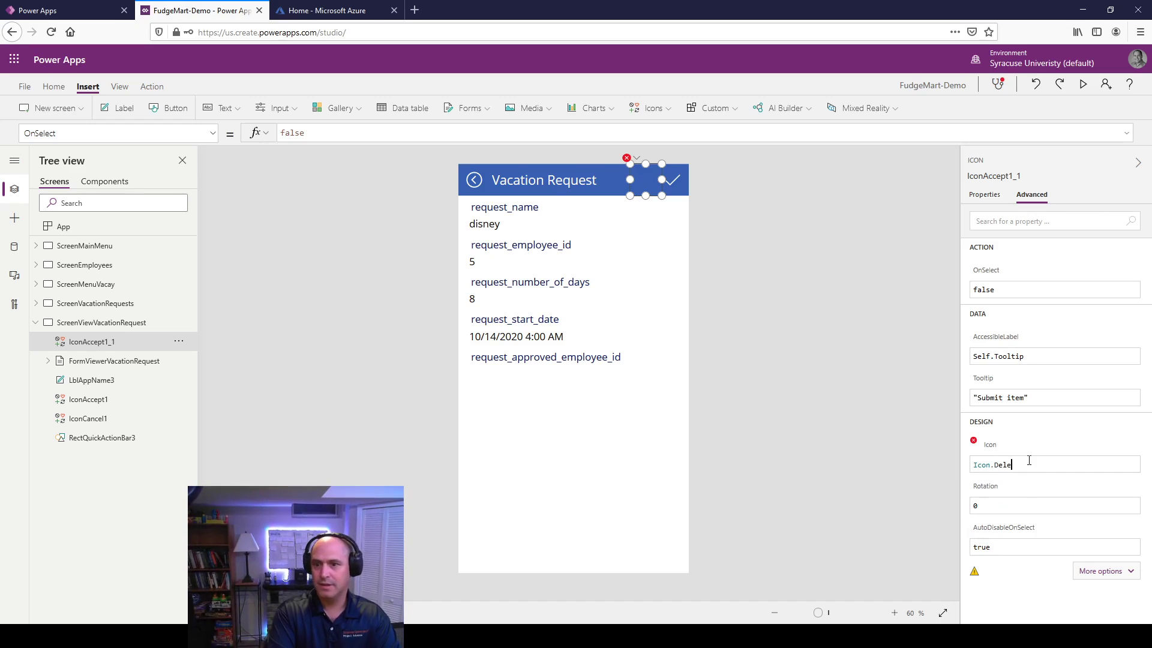
pyautogui.press('BackSpace')
pyautogui.press('BackSpace')
pyautogui.press('BackSpace')
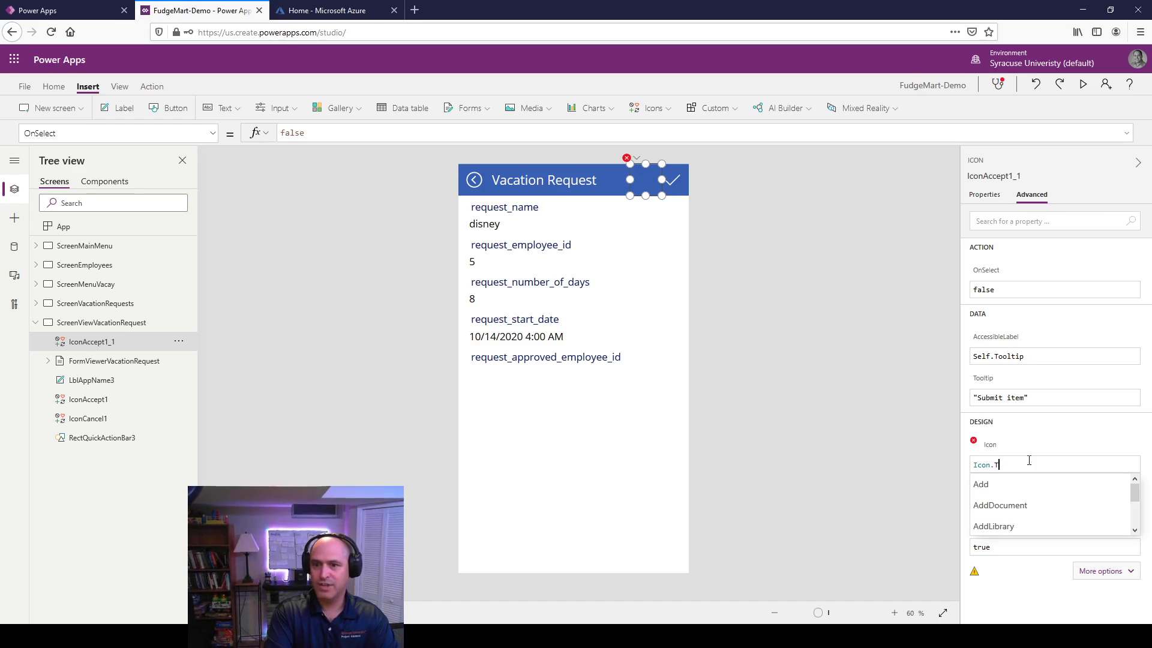
pyautogui.write('Tra')
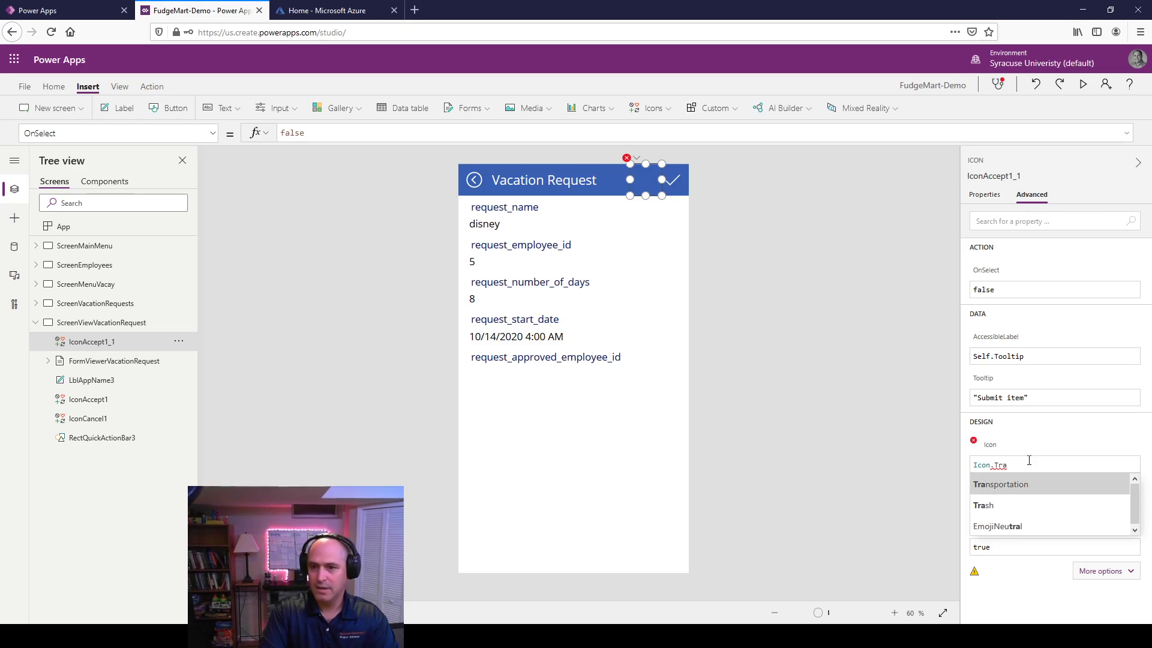
pyautogui.click(987, 505)
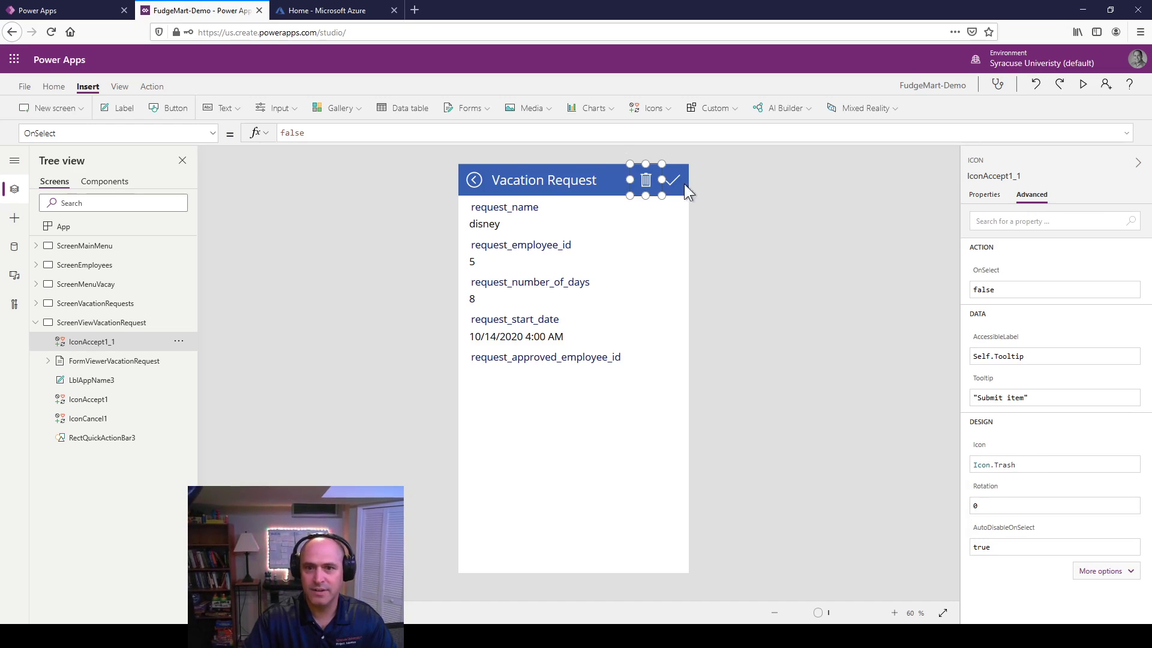
# Step: Make the original check icon a pencil (Icon.Edit), then switch to ScreenVacationRequests
pyautogui.click(684, 184)
pyautogui.click(1029, 463)
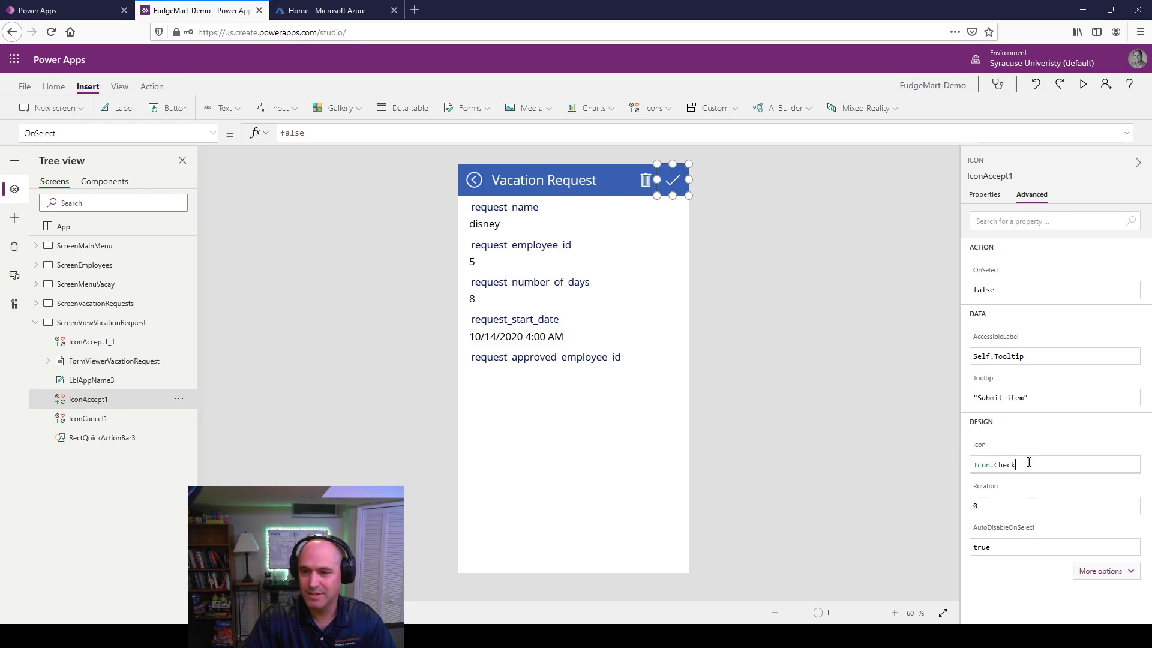
pyautogui.press('BackSpace')
pyautogui.press('BackSpace')
pyautogui.press('BackSpace')
pyautogui.press('BackSpace')
pyautogui.press('BackSpace')
pyautogui.write('P')
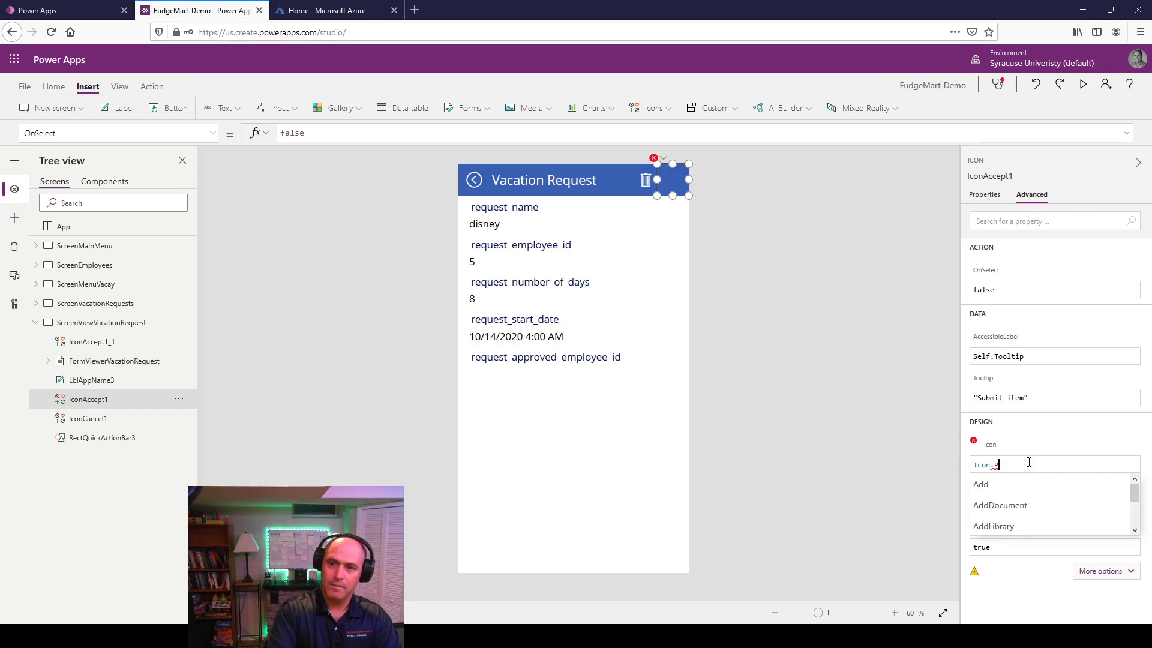
pyautogui.write('en')
pyautogui.press('BackSpace')
pyautogui.press('BackSpace')
pyautogui.press('BackSpace')
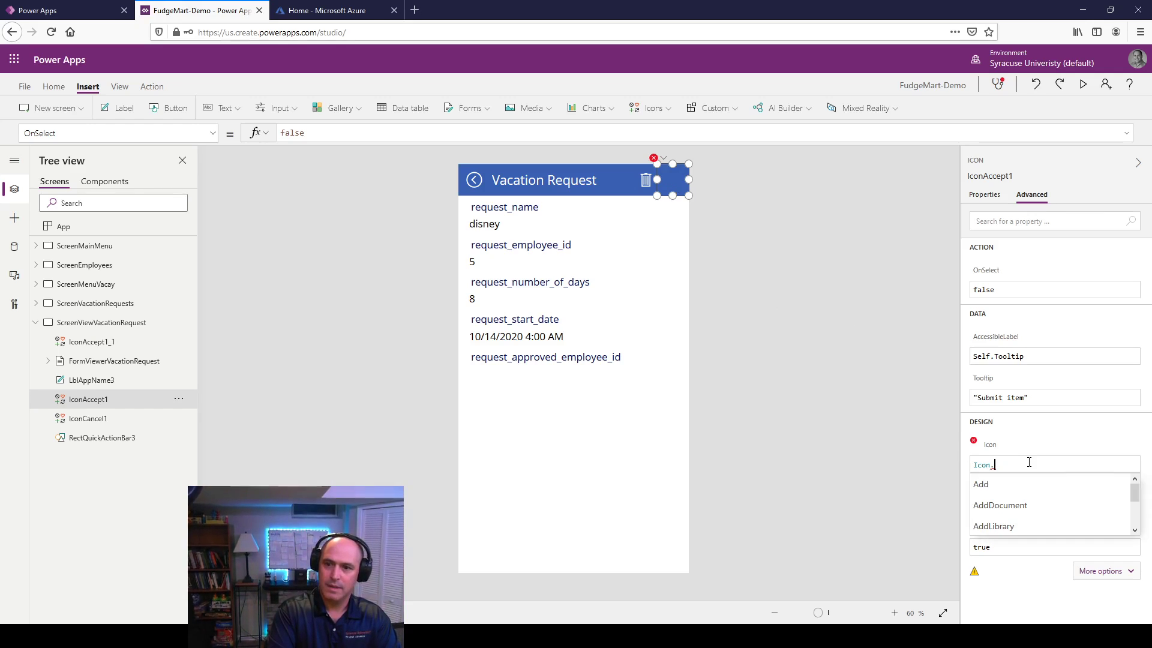
pyautogui.write('Ed')
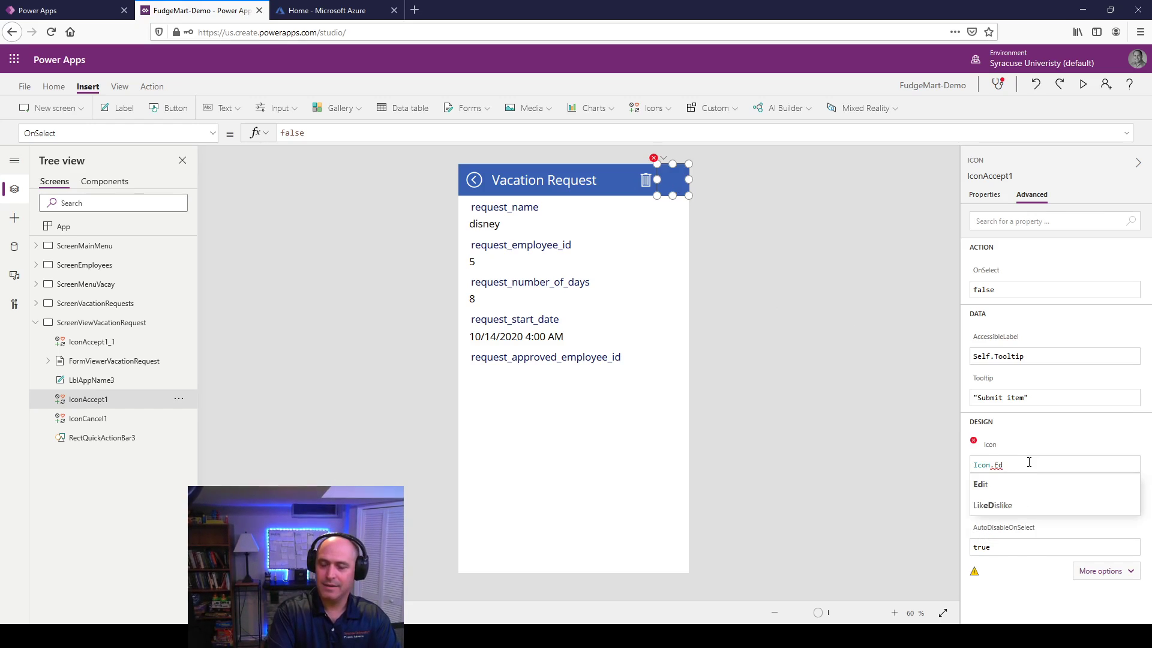
pyautogui.click(1023, 484)
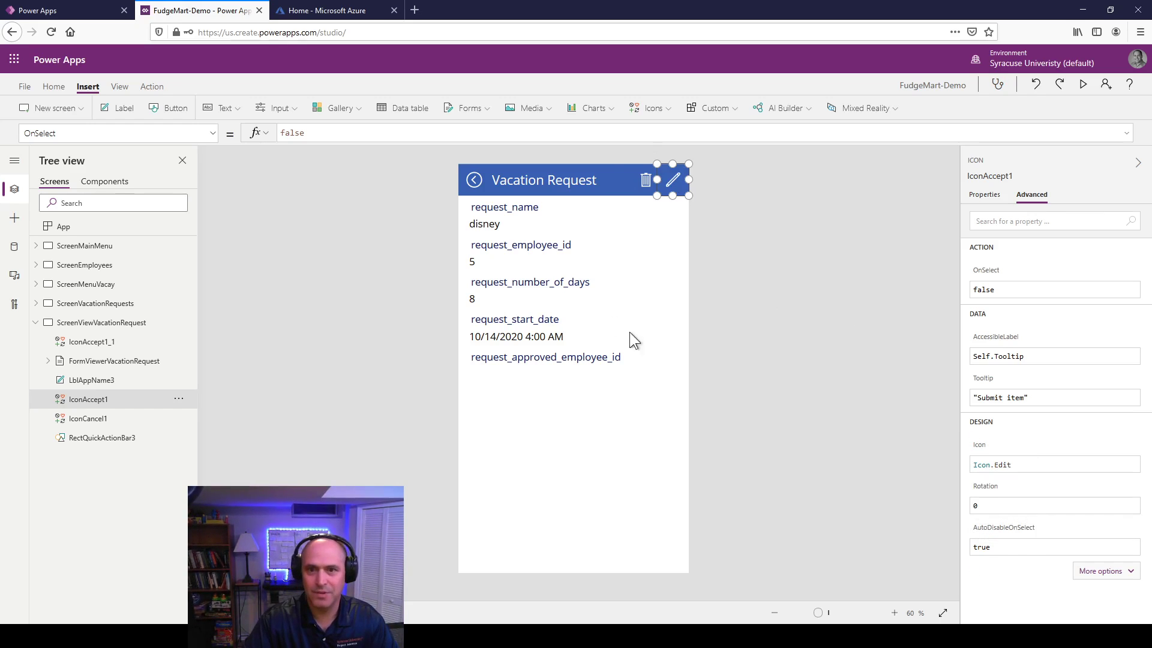
pyautogui.click(642, 266)
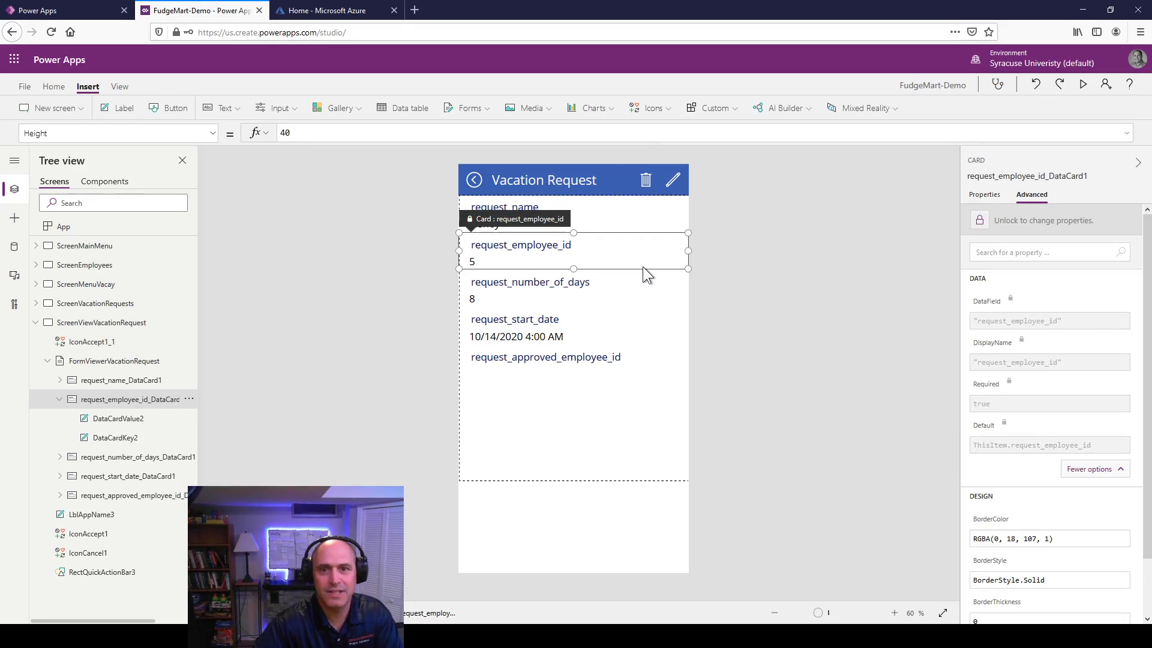
pyautogui.click(639, 182)
pyautogui.click(672, 182)
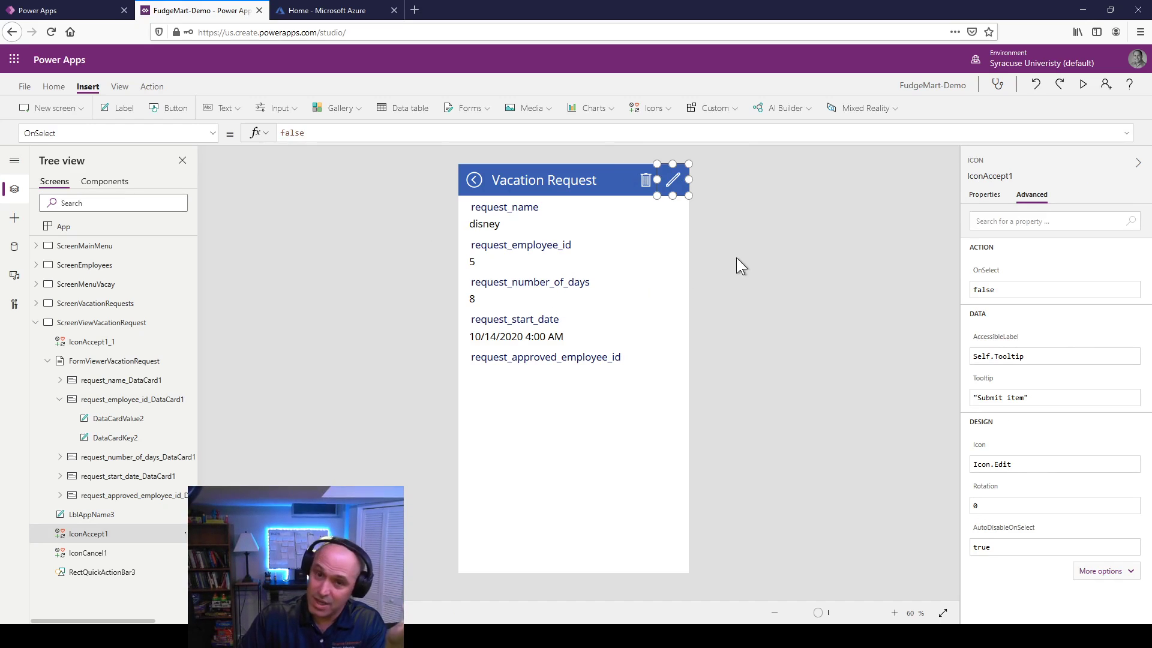
pyautogui.click(36, 323)
pyautogui.click(96, 304)
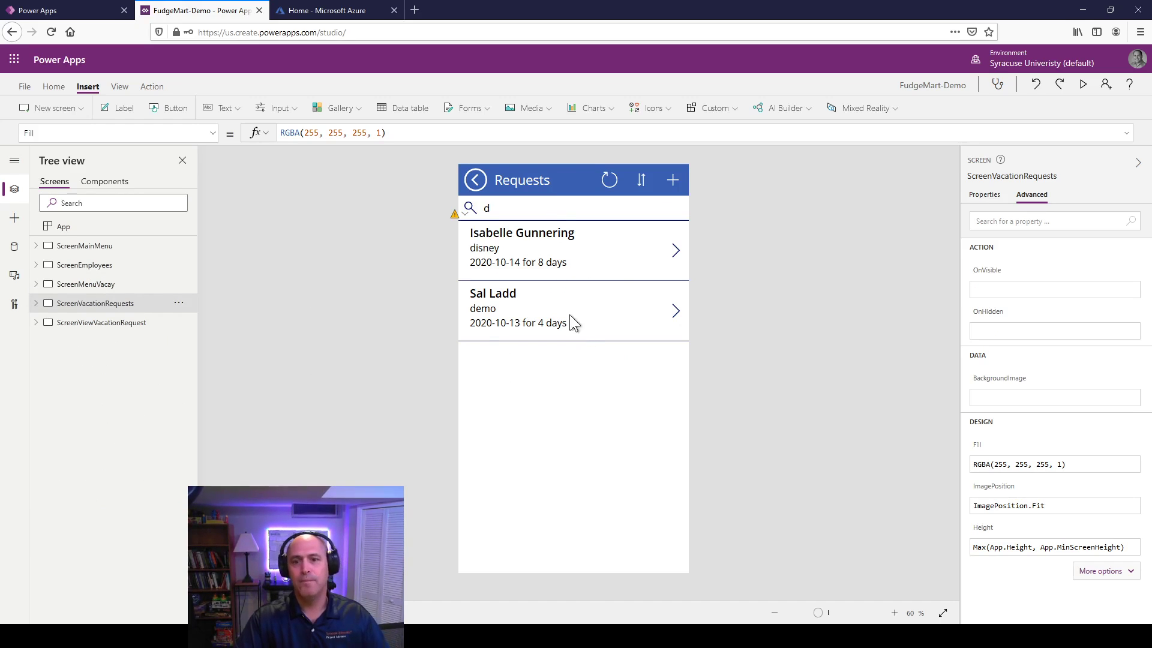
# Step: Set the requests gallery's OnSelect to Navigate(ScreenViewVacationRequest) and preview the app
pyautogui.click(674, 255)
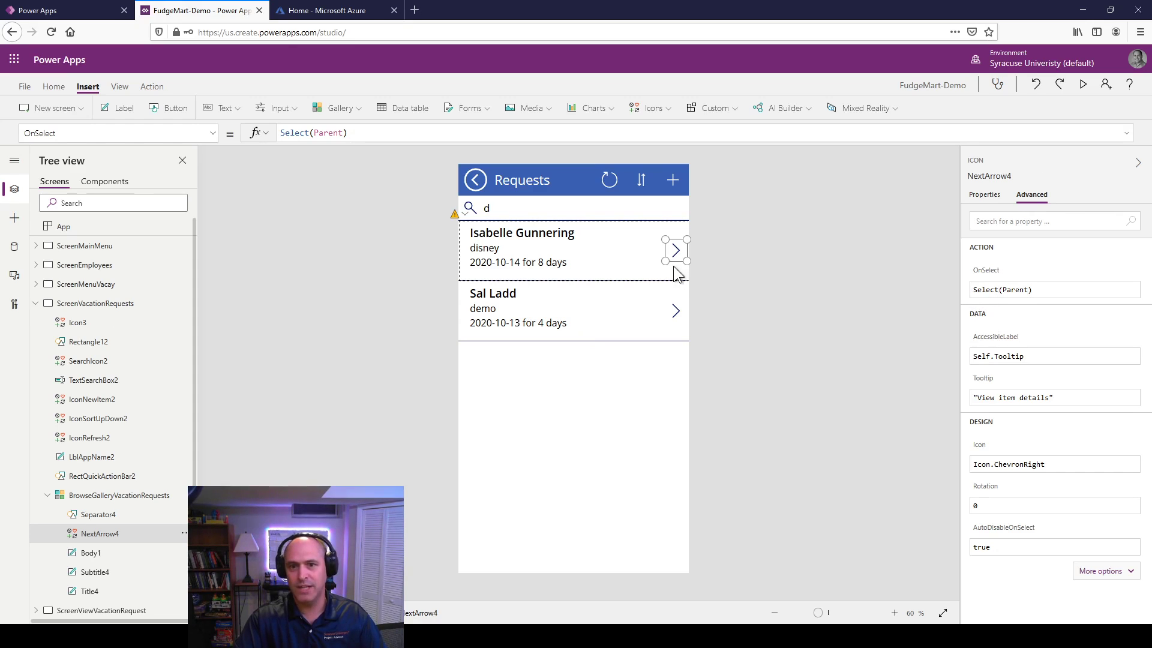
pyautogui.click(621, 262)
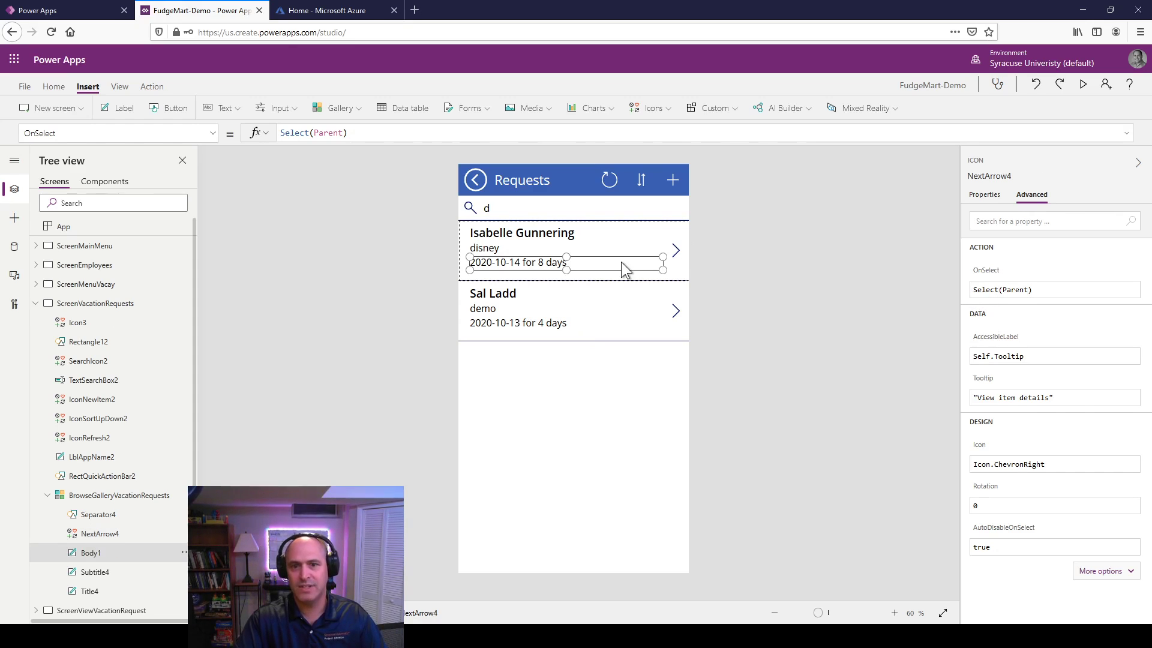
pyautogui.click(683, 267)
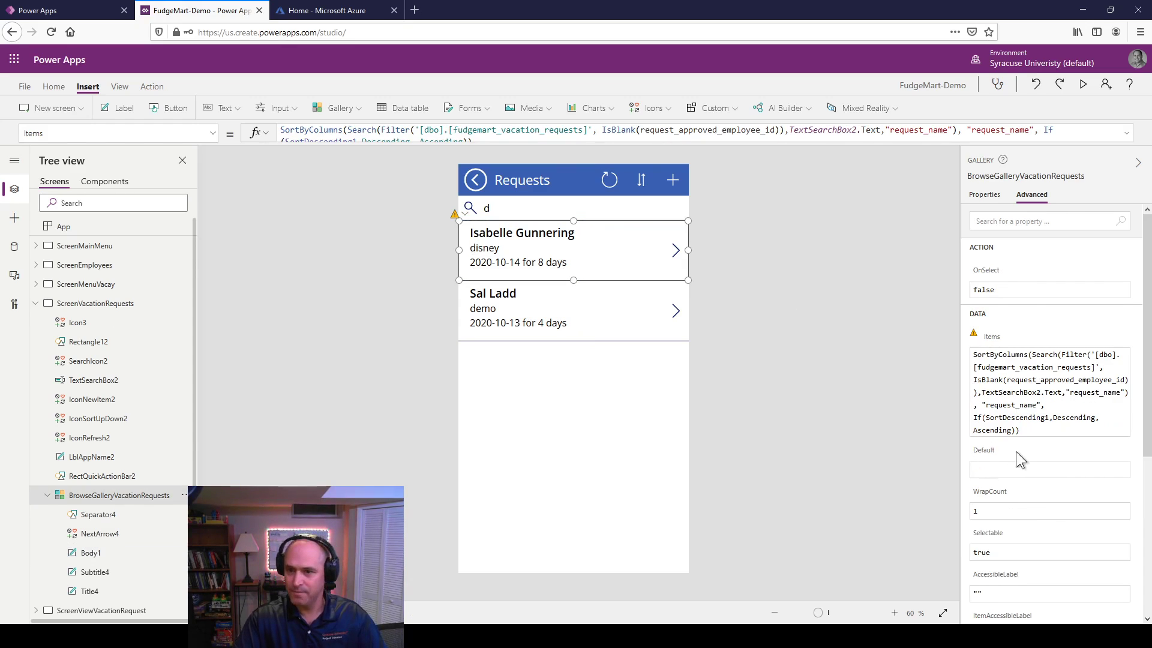
pyautogui.click(998, 291)
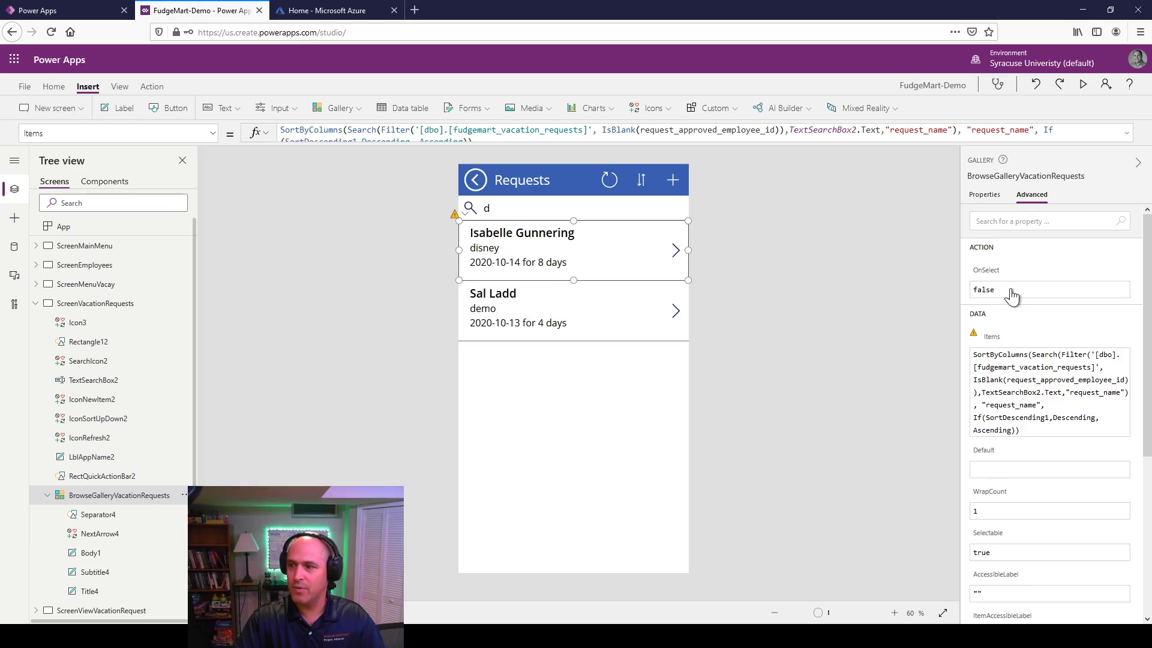
pyautogui.press('BackSpace')
pyautogui.press('BackSpace')
pyautogui.press('BackSpace')
pyautogui.press('BackSpace')
pyautogui.press('BackSpace')
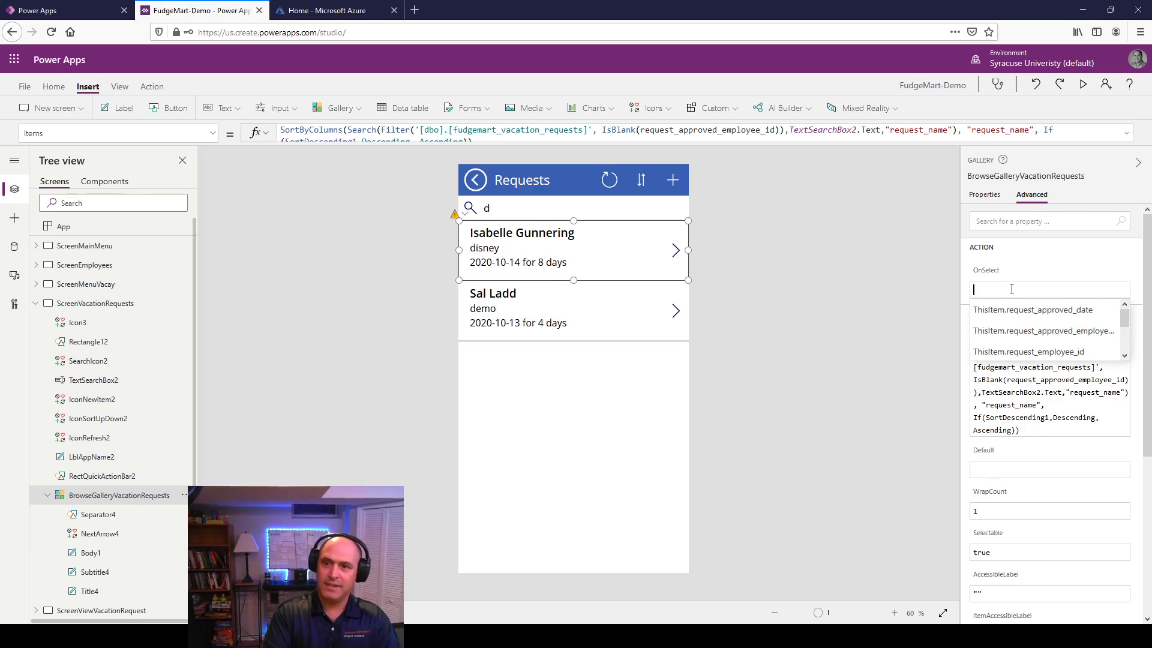
pyautogui.write('Navi')
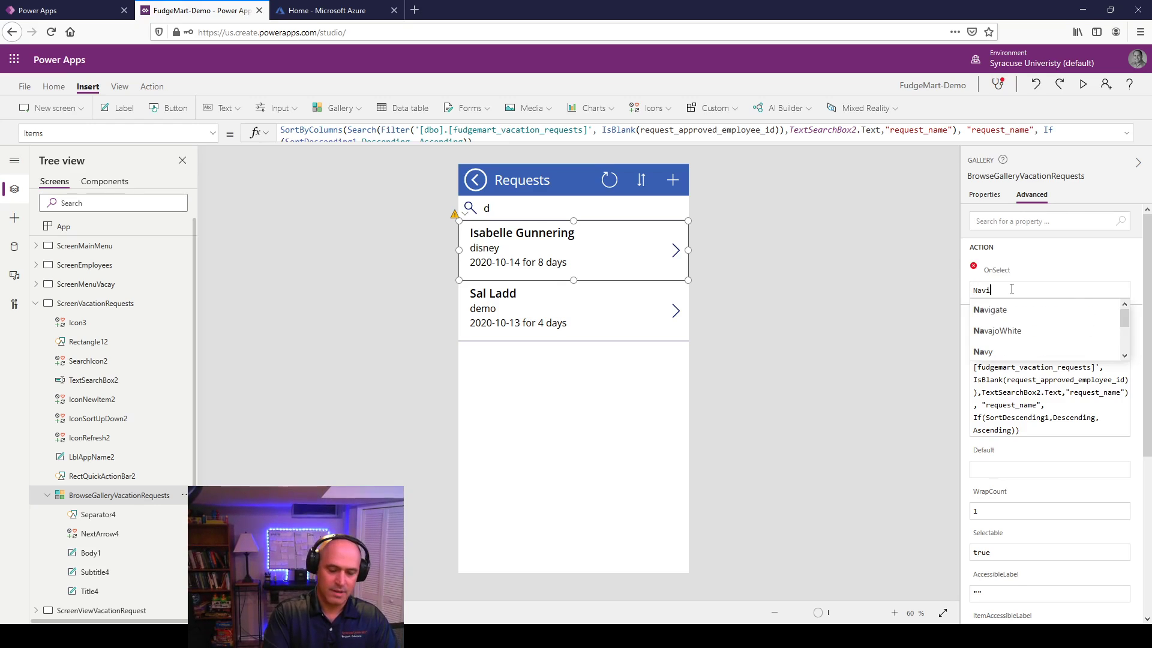
pyautogui.write('gate(')
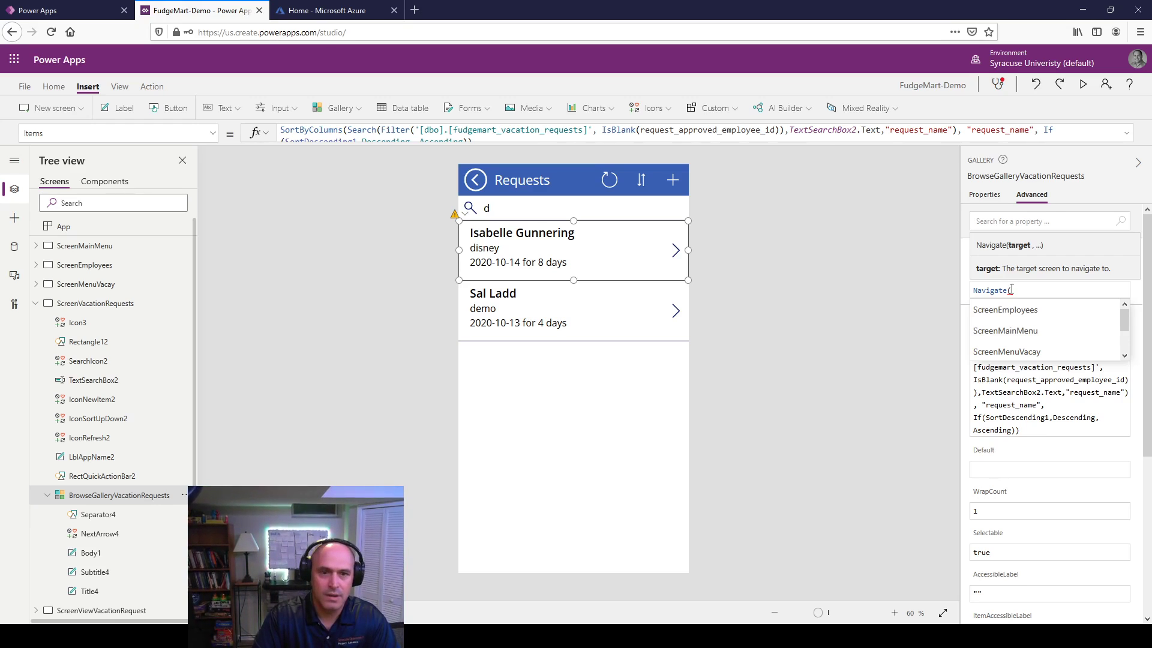
pyautogui.press('Down')
pyautogui.press('Down')
pyautogui.press('Down')
pyautogui.press('Down')
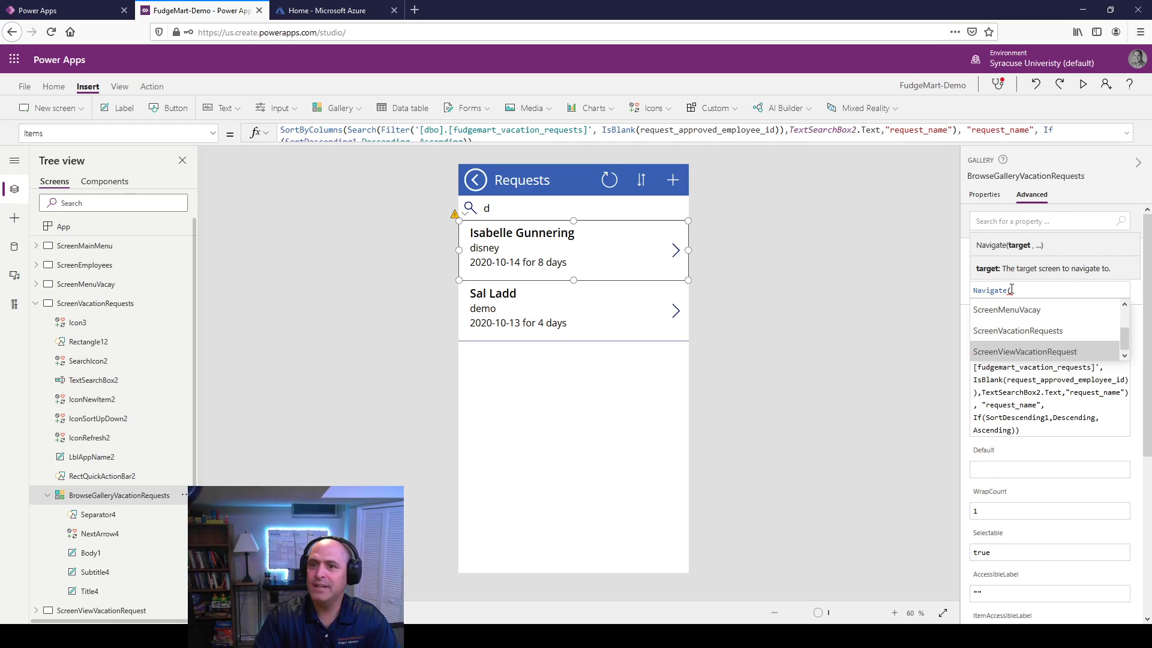
pyautogui.press('Up')
pyautogui.press('Down')
pyautogui.press('Tab')
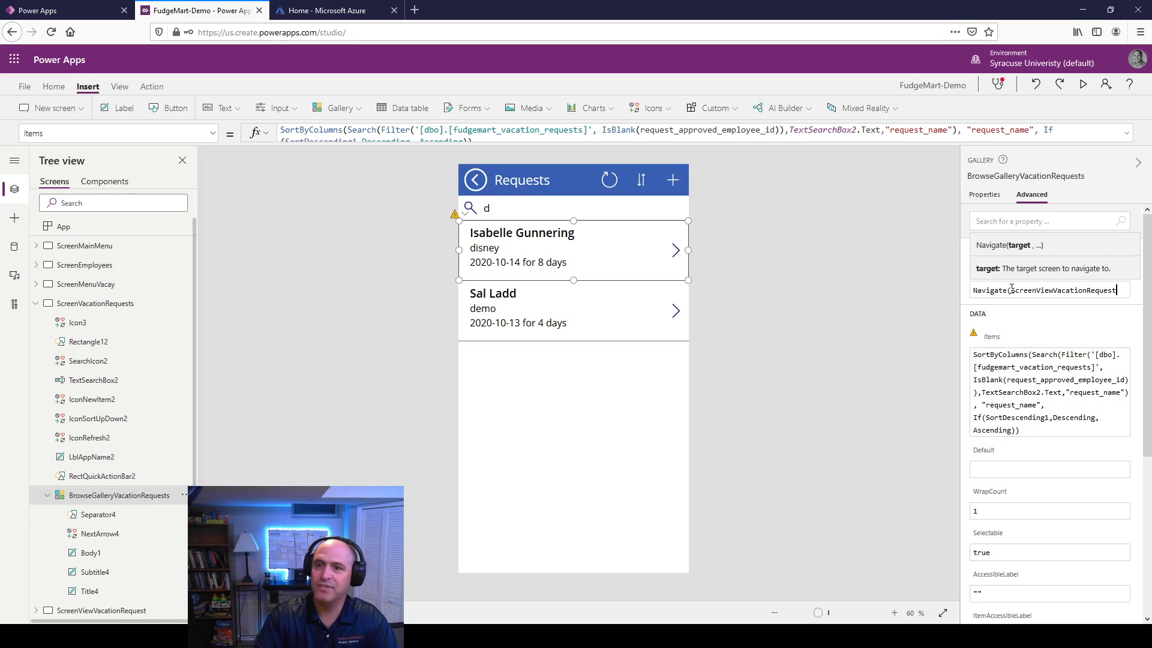
pyautogui.write(')')
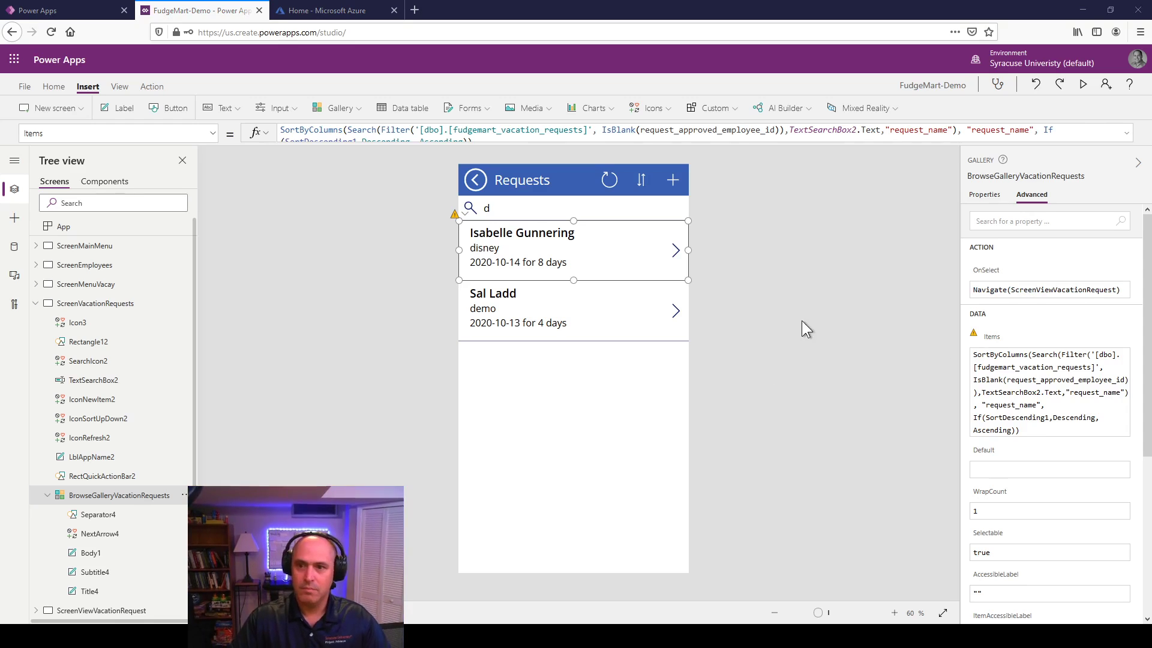
pyautogui.click(580, 395)
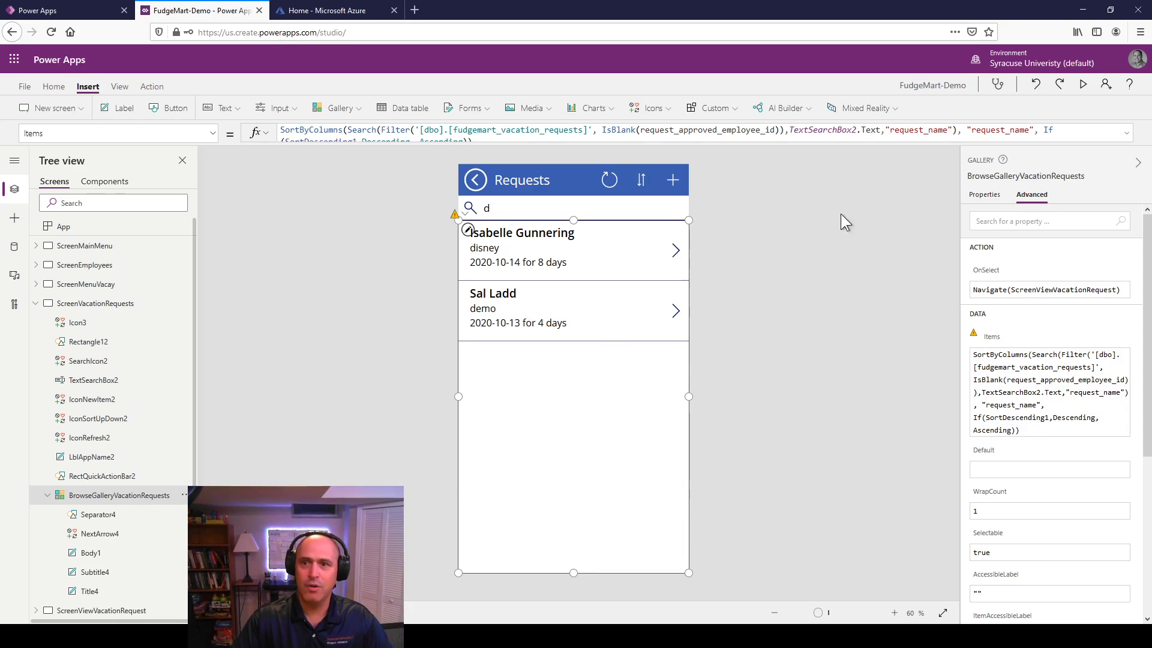
pyautogui.click(1081, 85)
# Step: Clear the 'd' search filter, open the foo request's details, then go back to the list
pyautogui.click(470, 106)
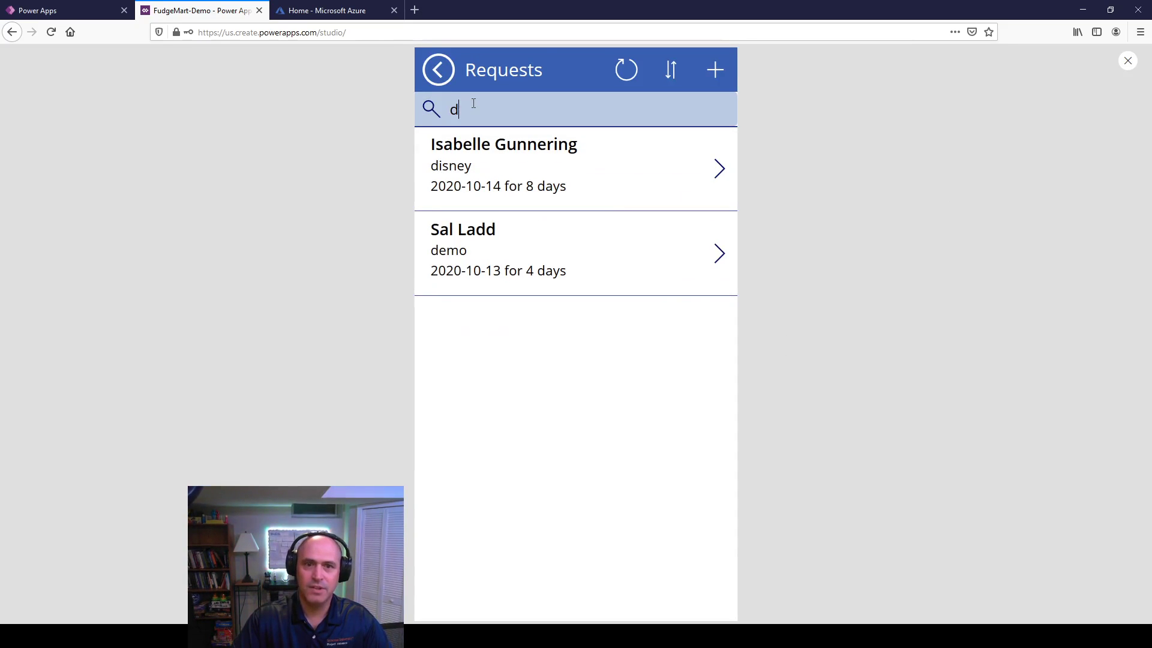
pyautogui.press('BackSpace')
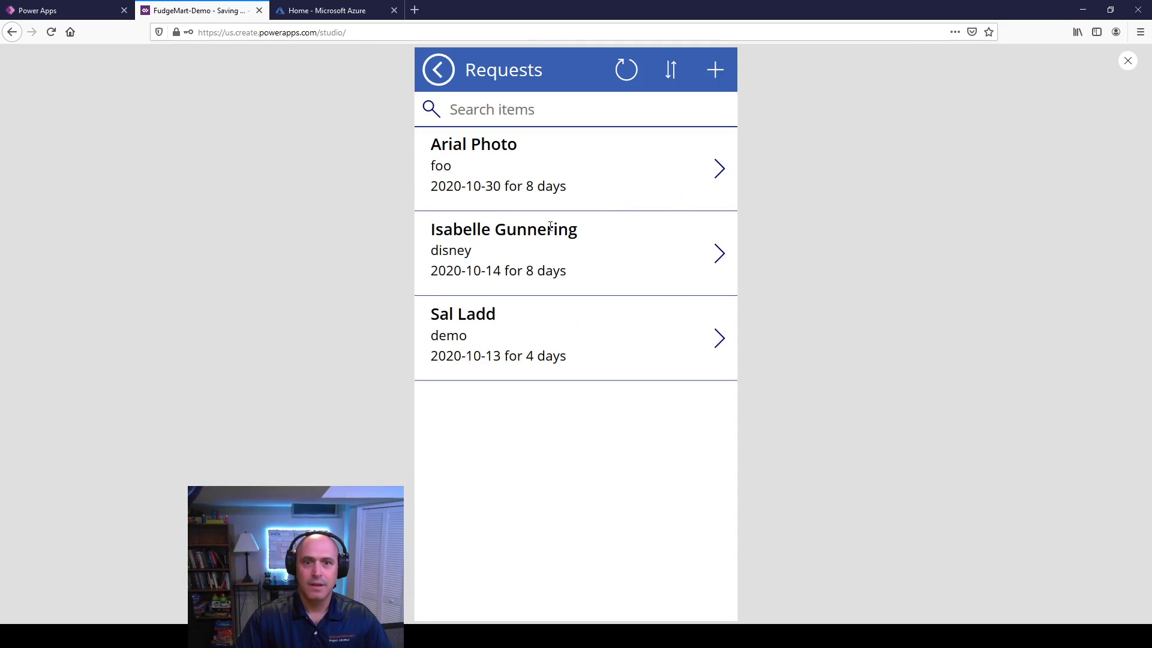
pyautogui.click(718, 174)
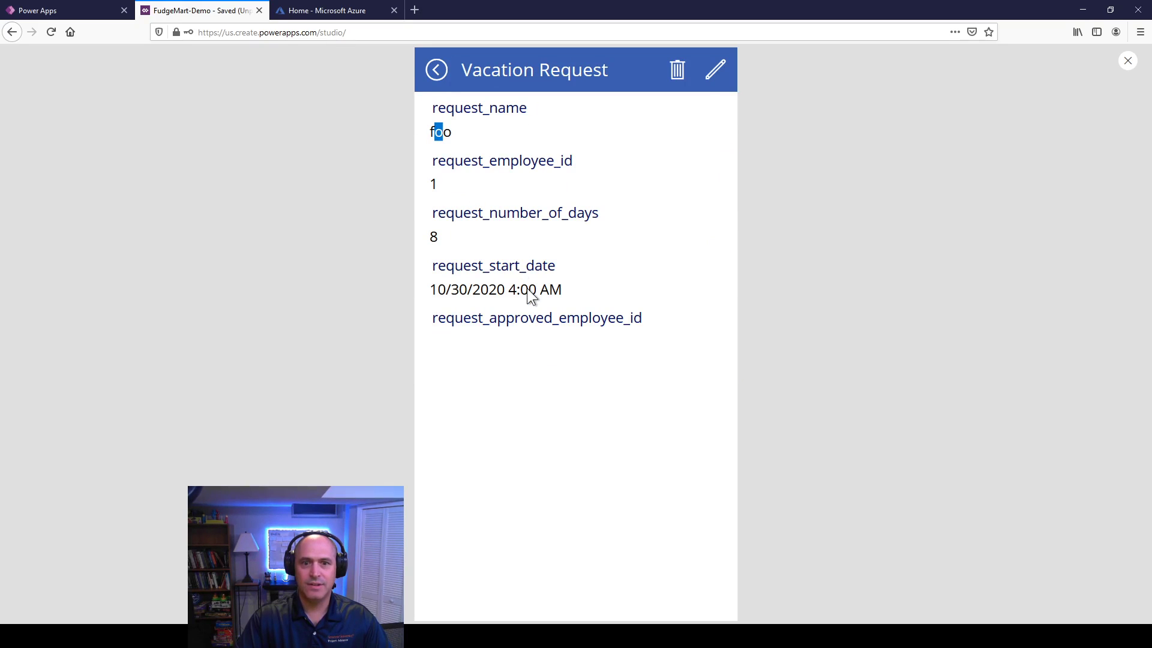
pyautogui.doubleClick(447, 133)
pyautogui.click(436, 71)
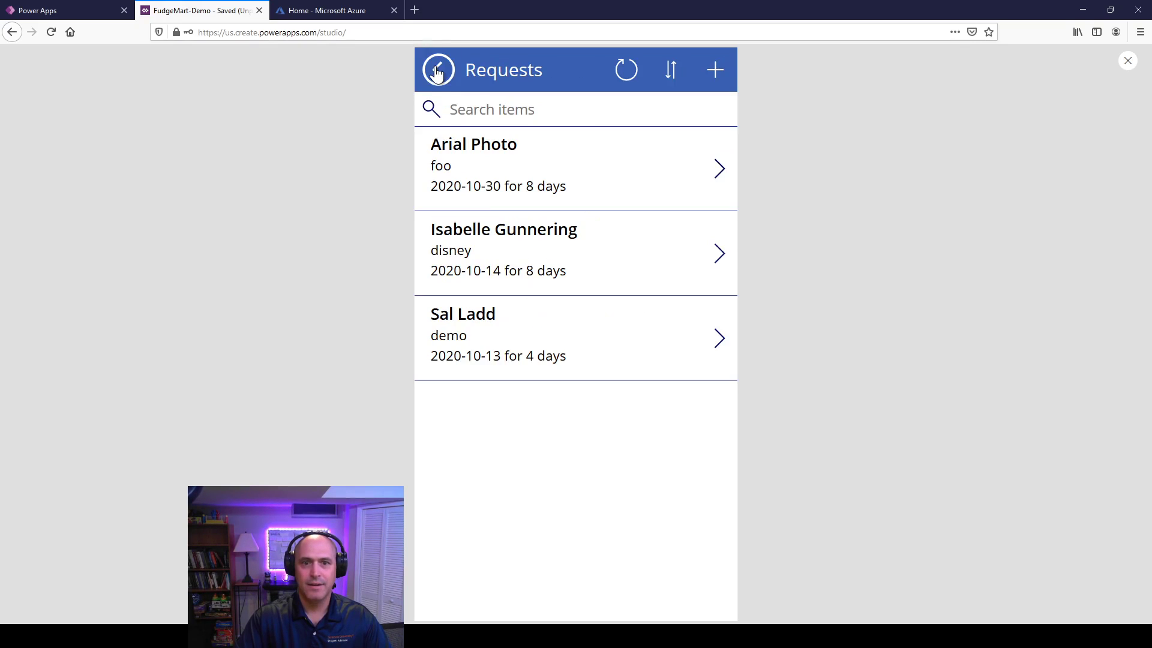
# Step: Open the disney request's details, then exit preview back to the editor
pyautogui.click(716, 262)
pyautogui.click(716, 261)
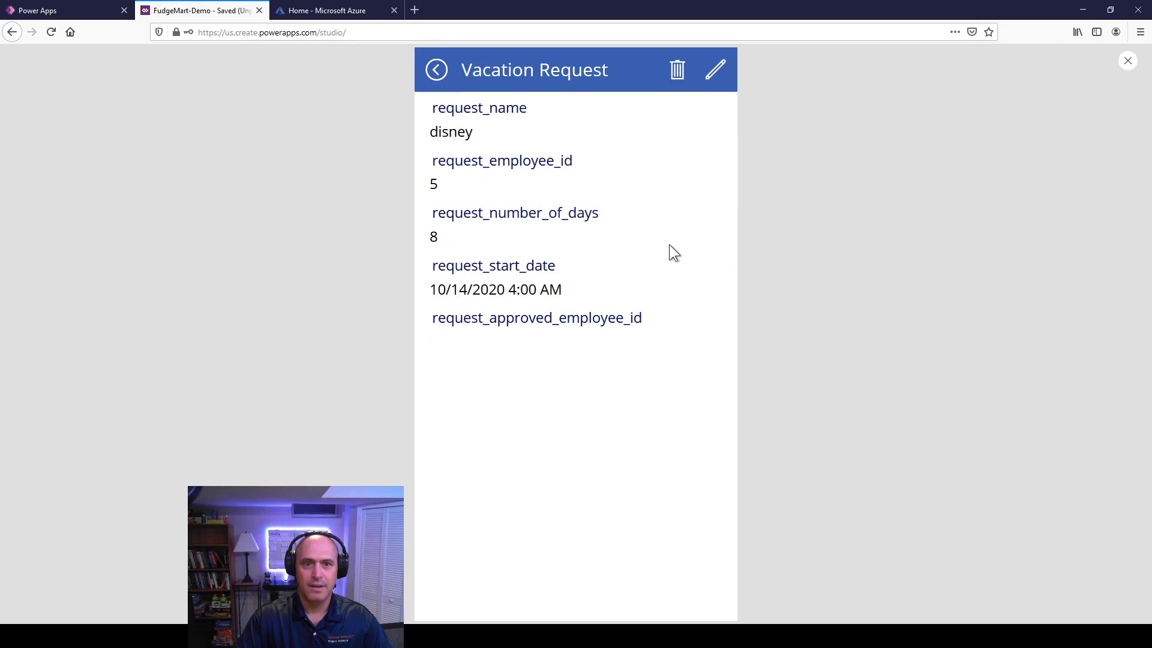
pyautogui.doubleClick(451, 132)
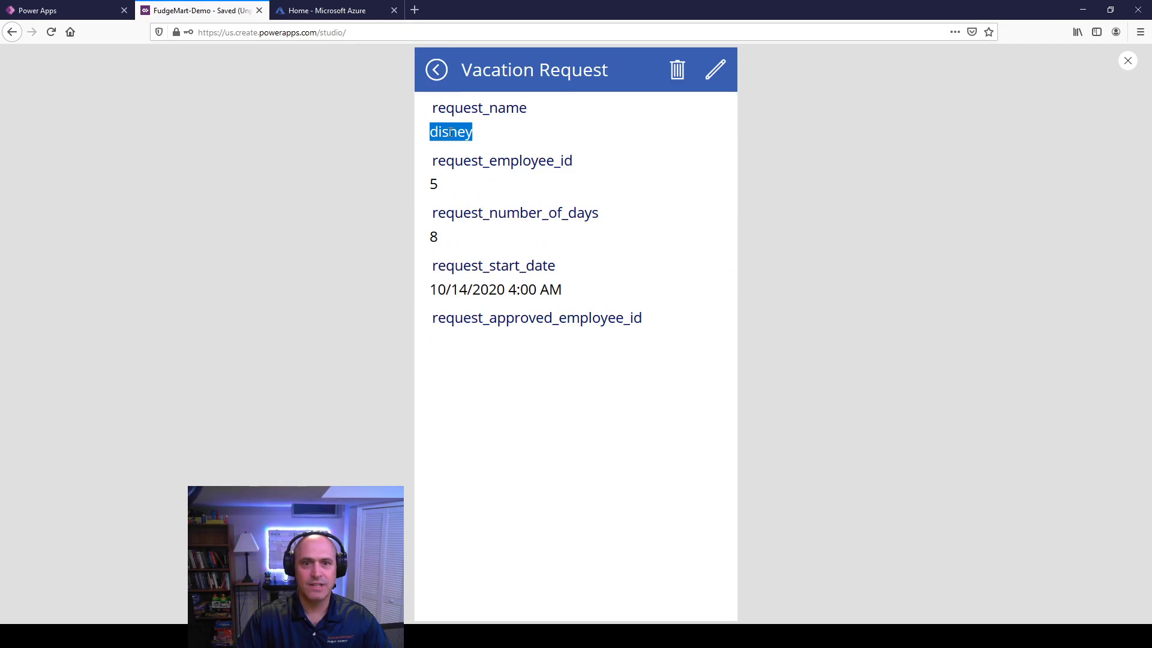
pyautogui.click(442, 186)
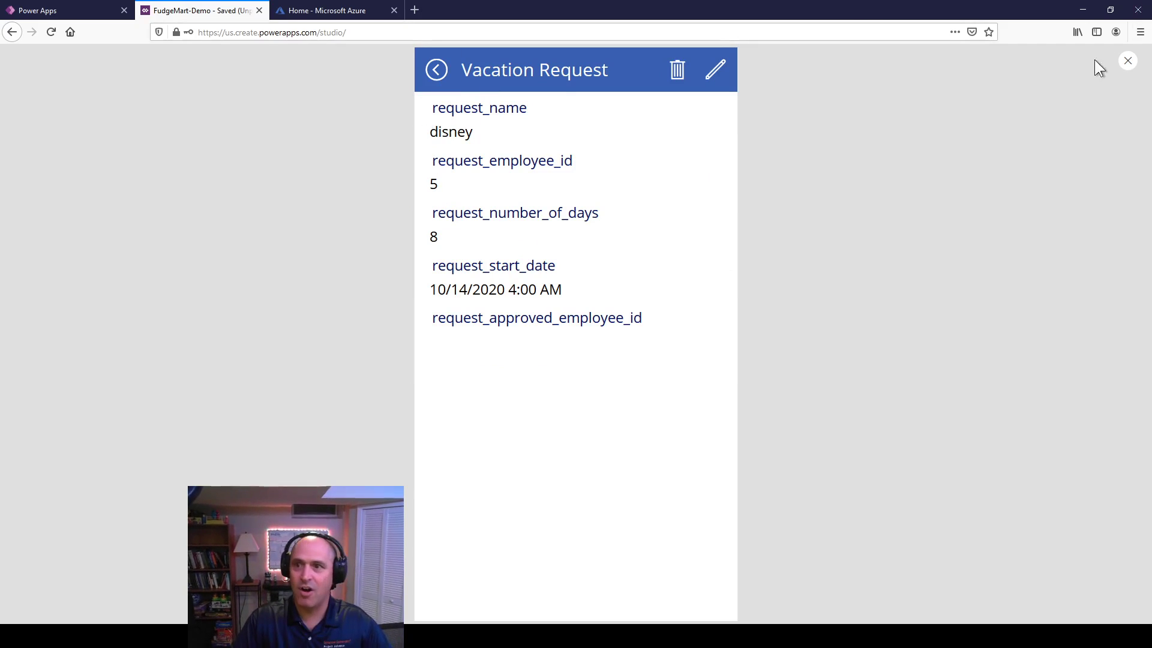
pyautogui.click(1127, 61)
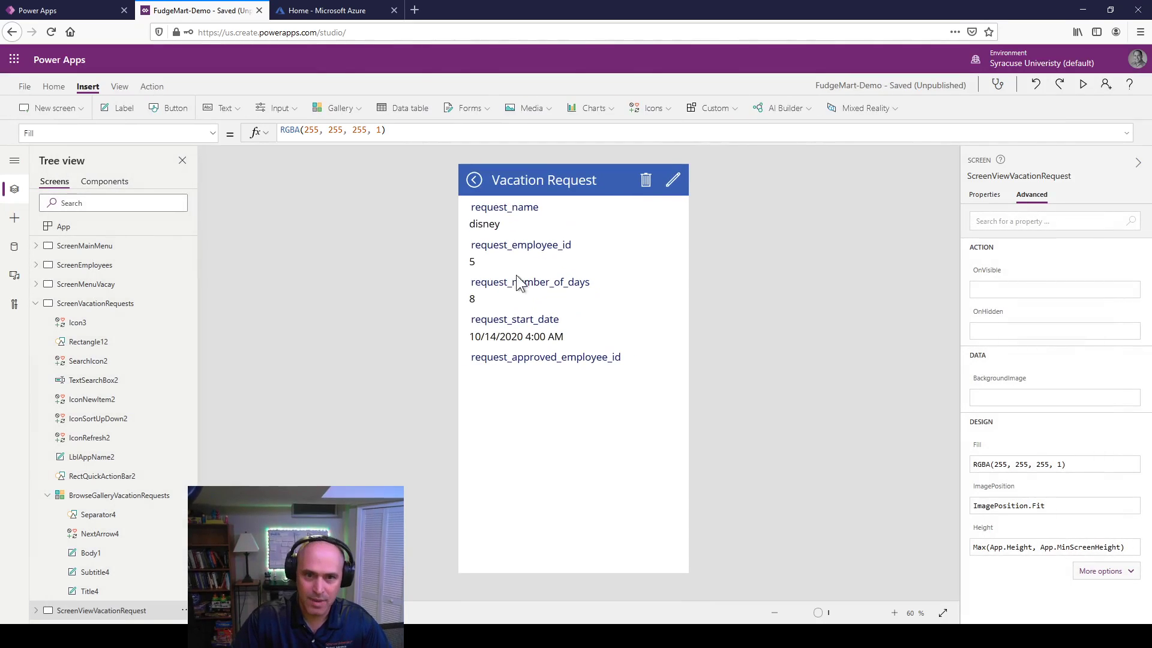
# Step: Change the request_employee_id heading text to the test string 'fdgfdsg'
pyautogui.click(485, 259)
pyautogui.click(483, 259)
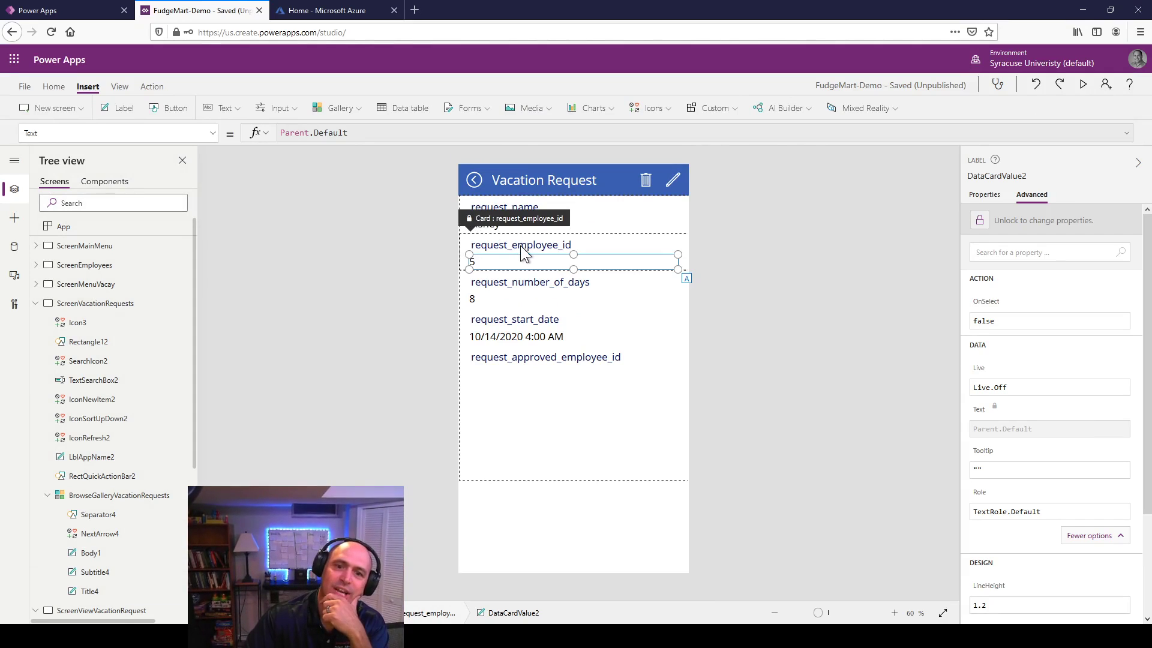
pyautogui.click(503, 251)
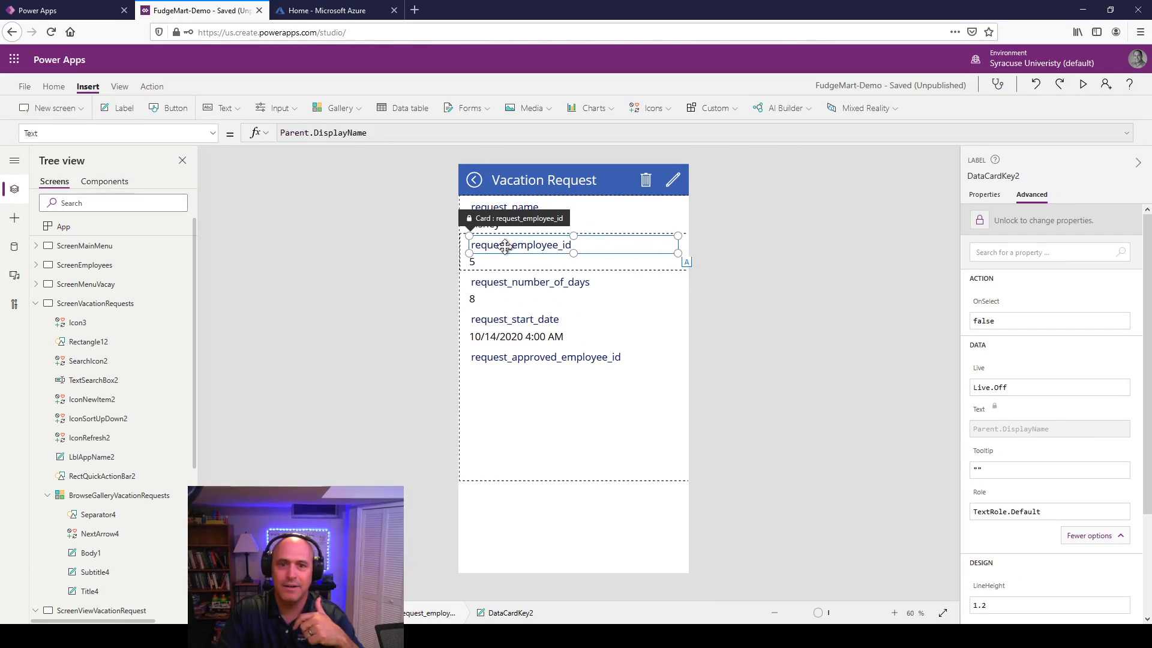
pyautogui.doubleClick(518, 240)
pyautogui.write('fdgfdsg')
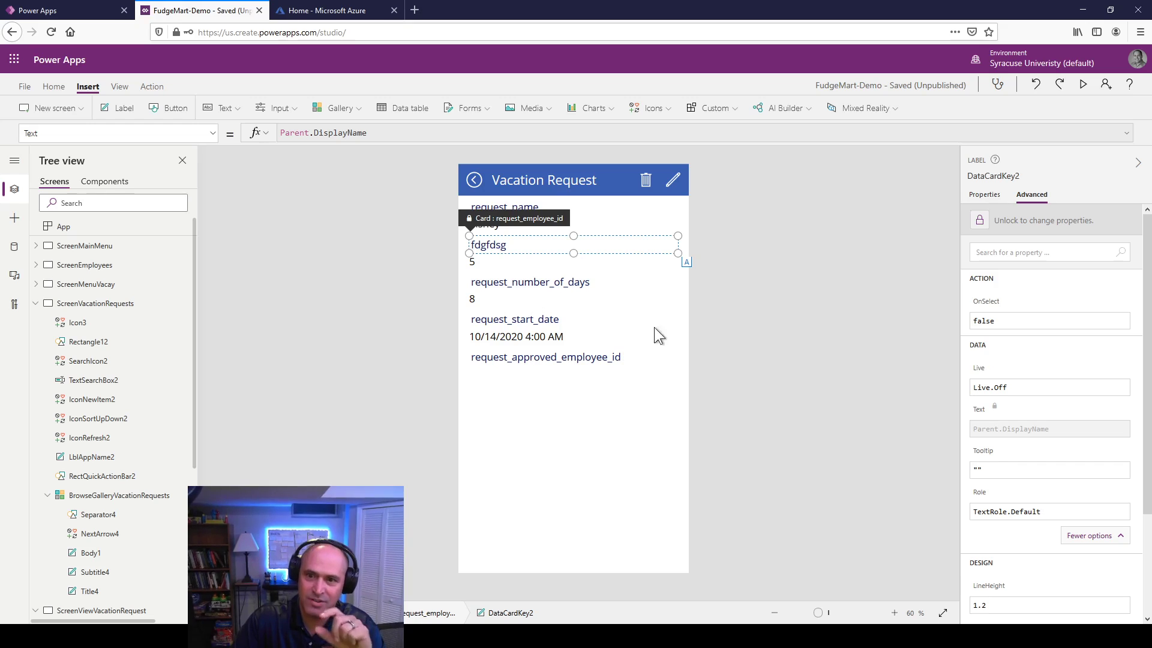
# Step: Select the whole vacation request form and show its properties
pyautogui.click(776, 296)
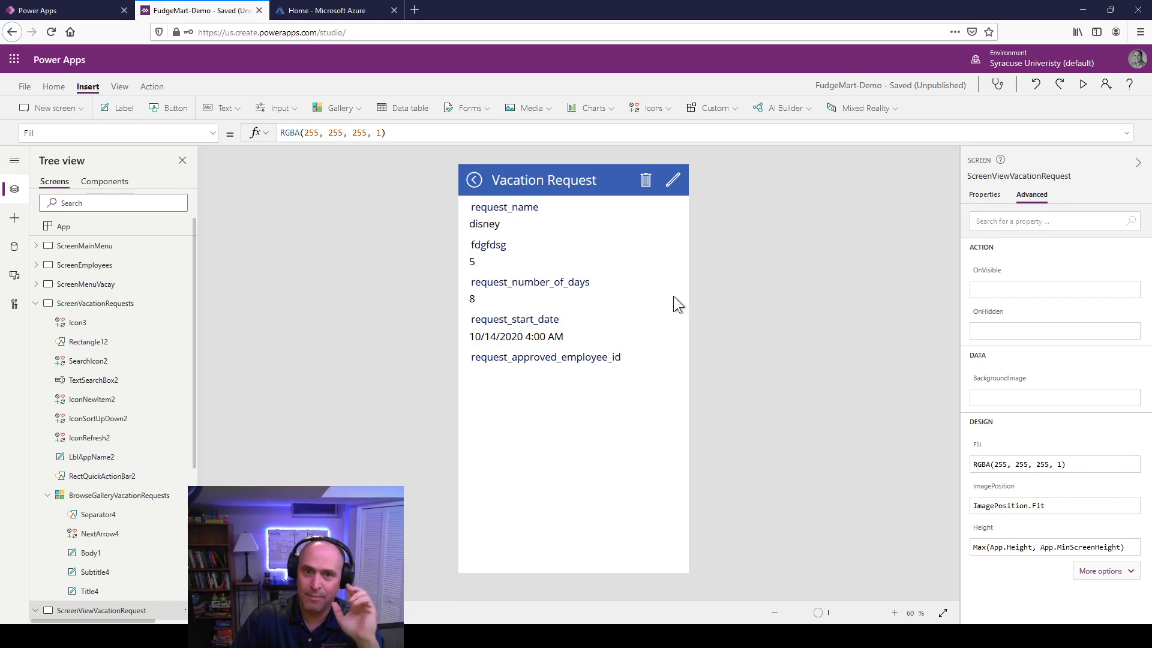
pyautogui.click(526, 253)
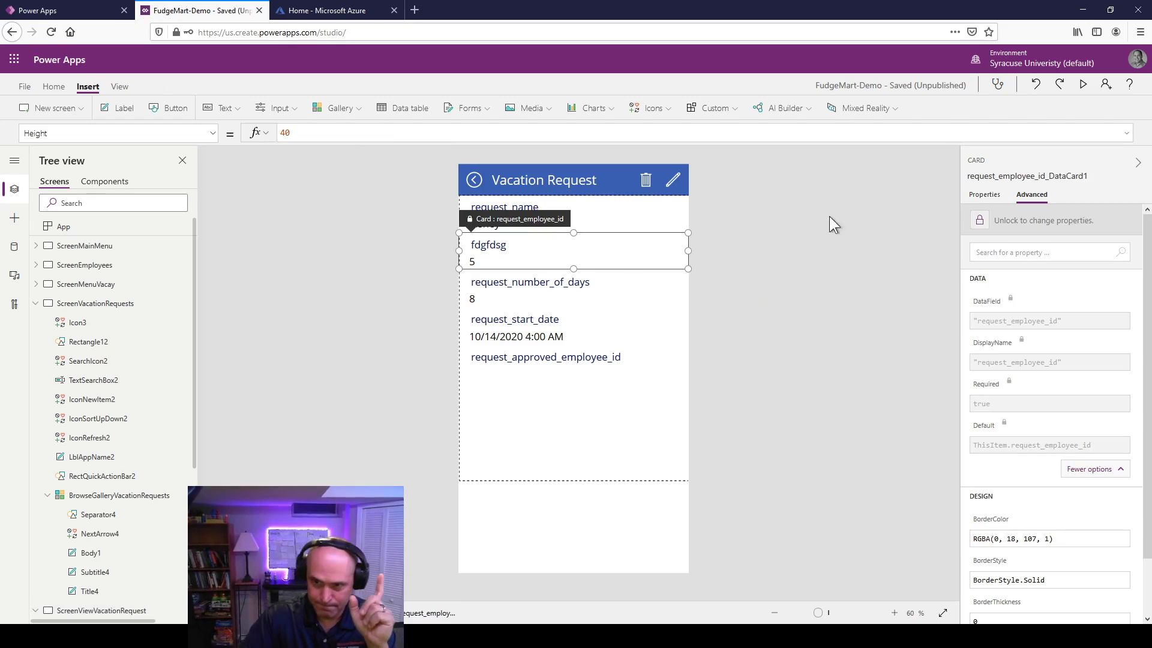
pyautogui.click(609, 460)
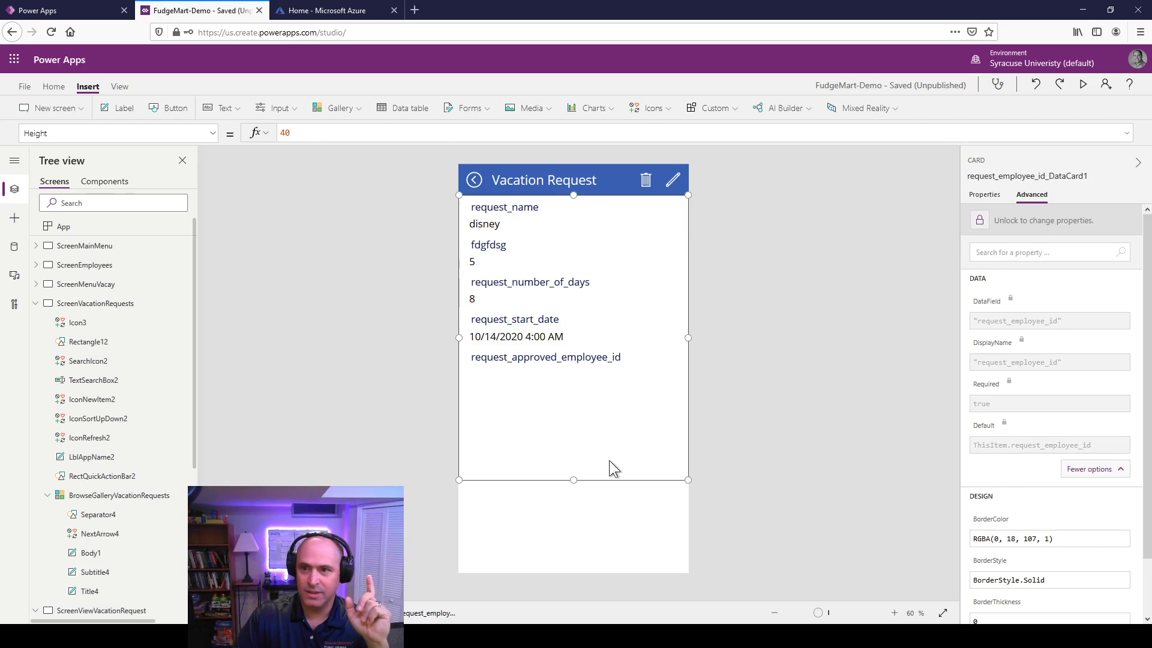
pyautogui.click(985, 195)
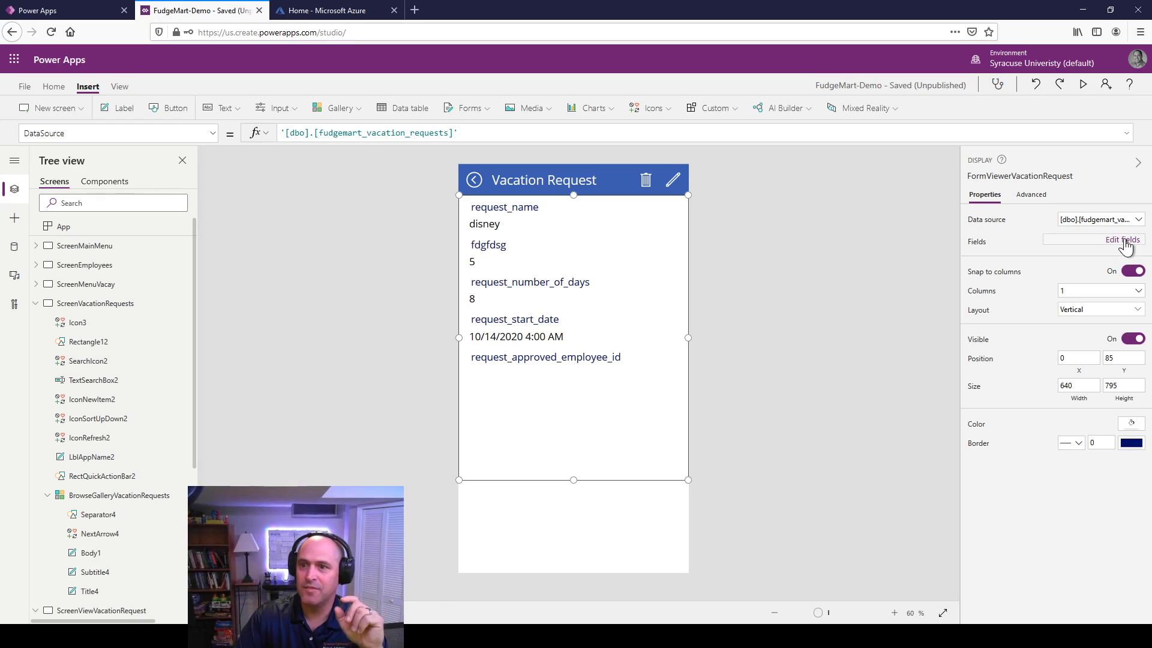
# Step: Browse the form's fields list and show the request_name card's advanced properties
pyautogui.click(1123, 240)
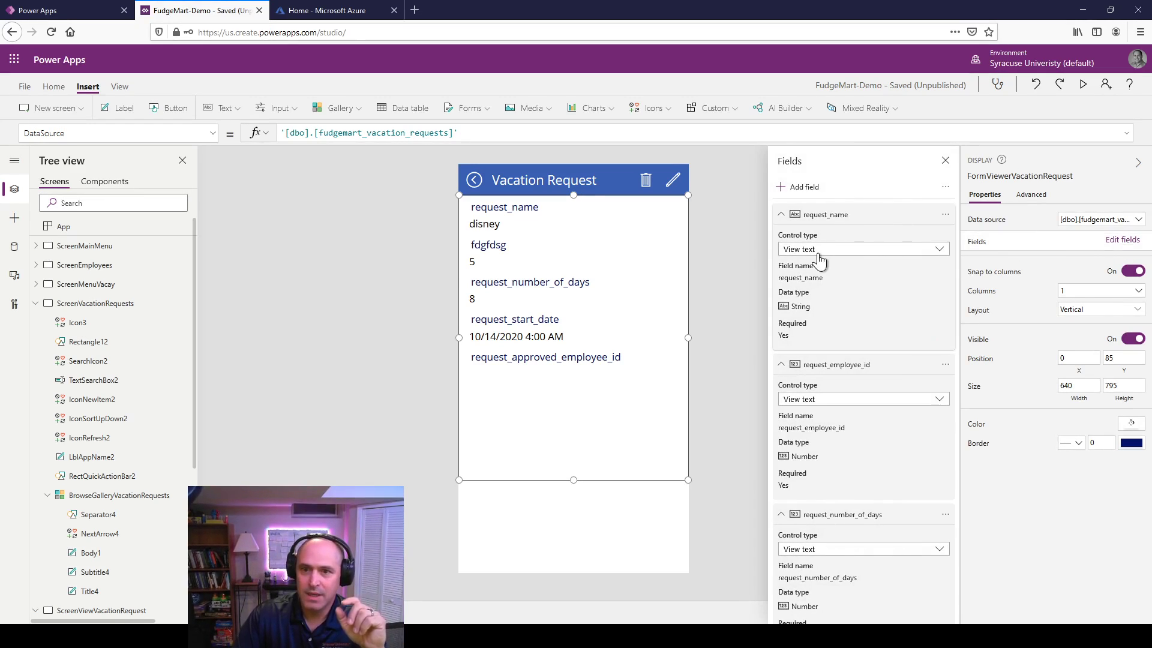
pyautogui.click(496, 222)
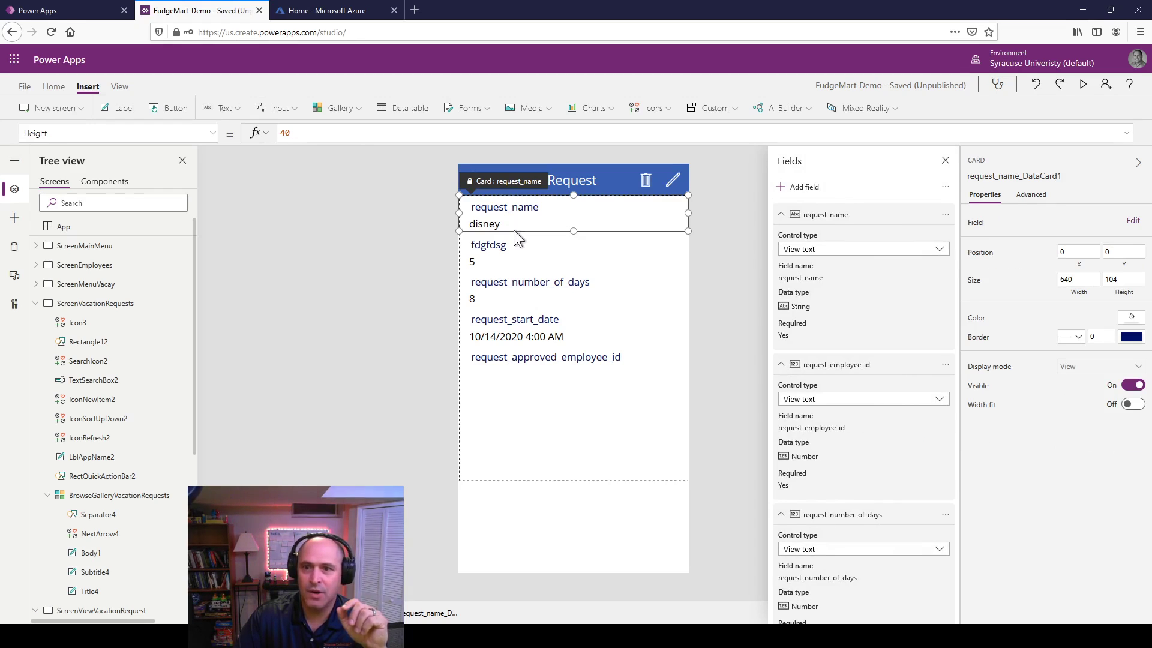
pyautogui.click(827, 401)
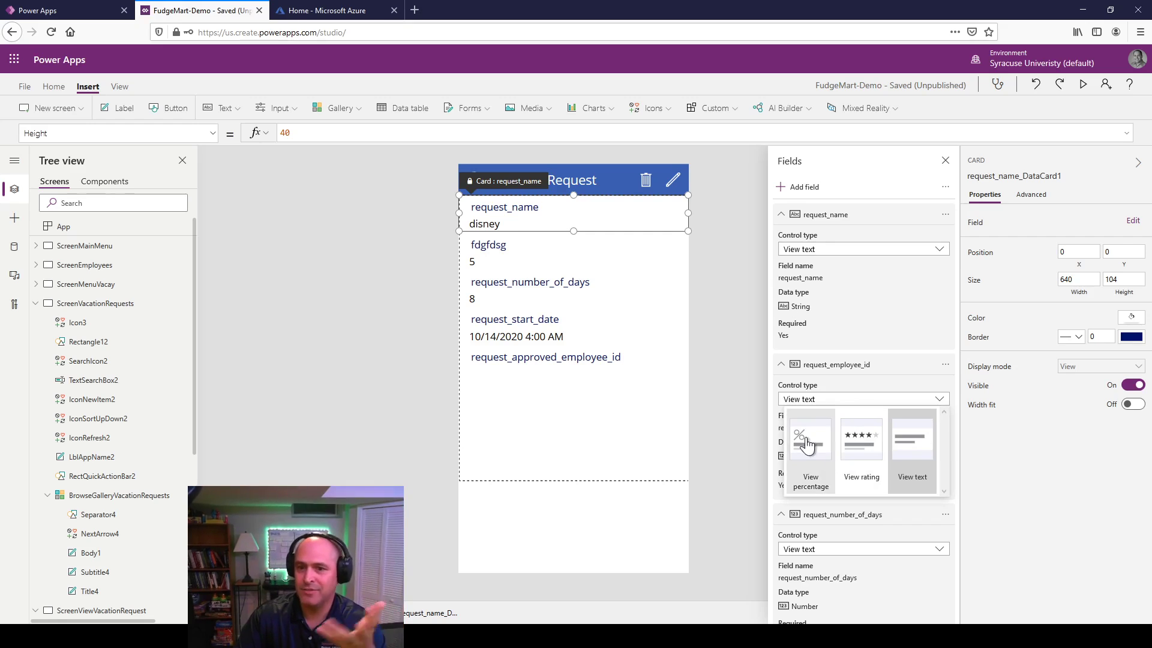
pyautogui.click(741, 348)
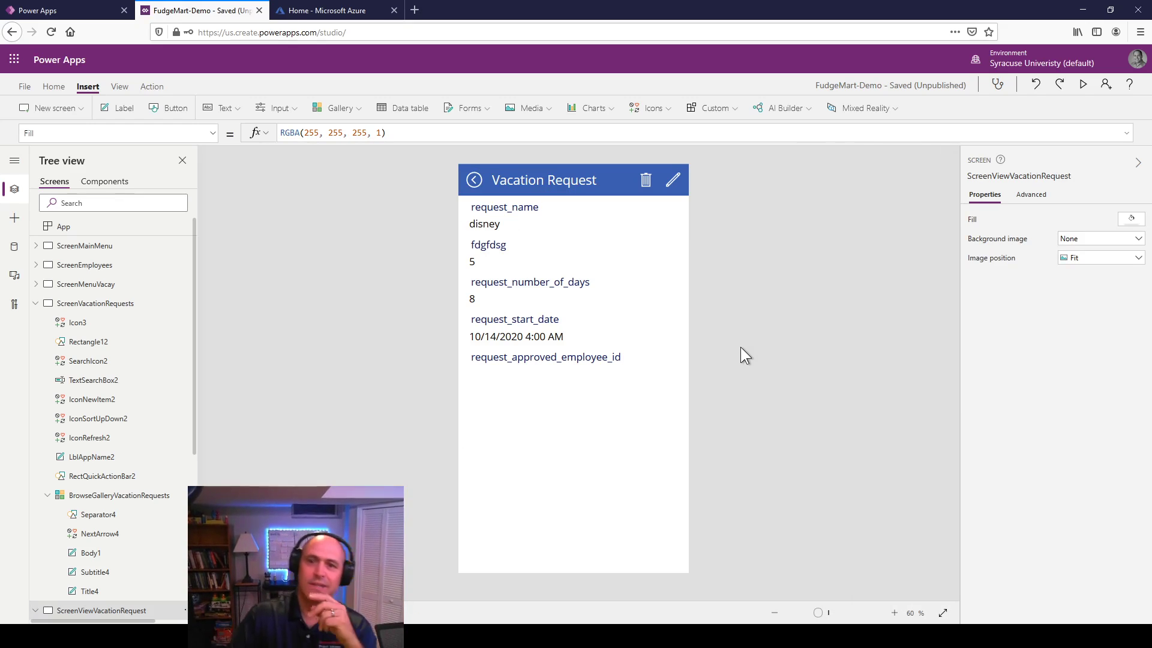
pyautogui.click(535, 235)
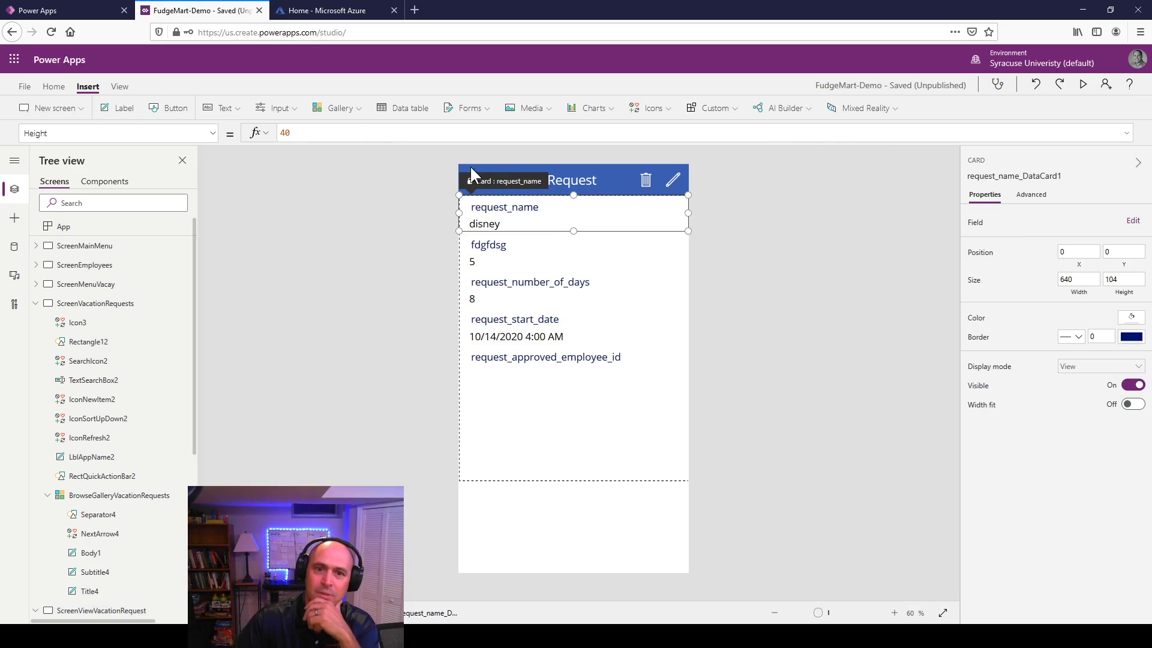
pyautogui.click(1030, 194)
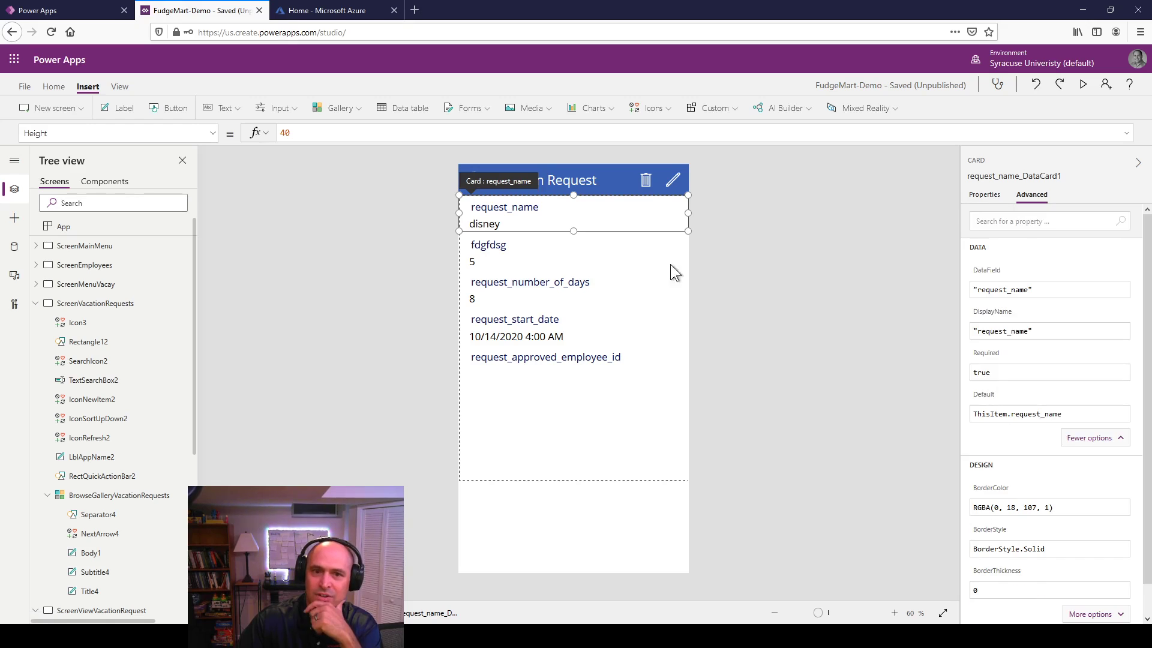
# Step: Unlock the request_start_date and request_approved_employee_id cards so their properties can change
pyautogui.click(564, 251)
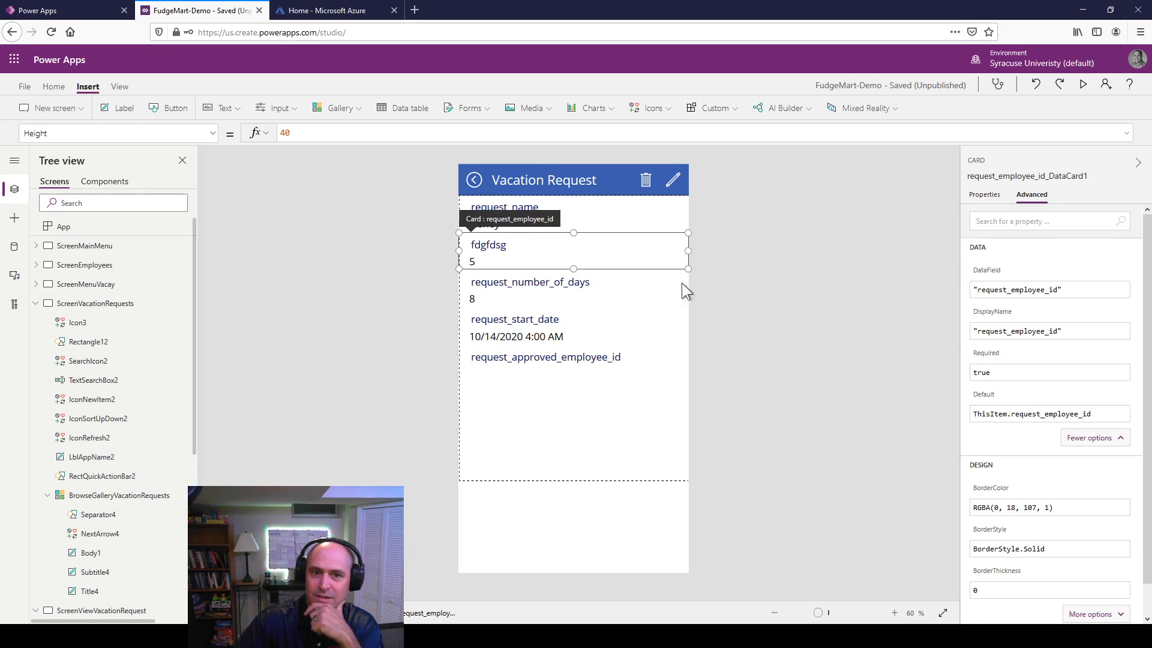
pyautogui.click(624, 292)
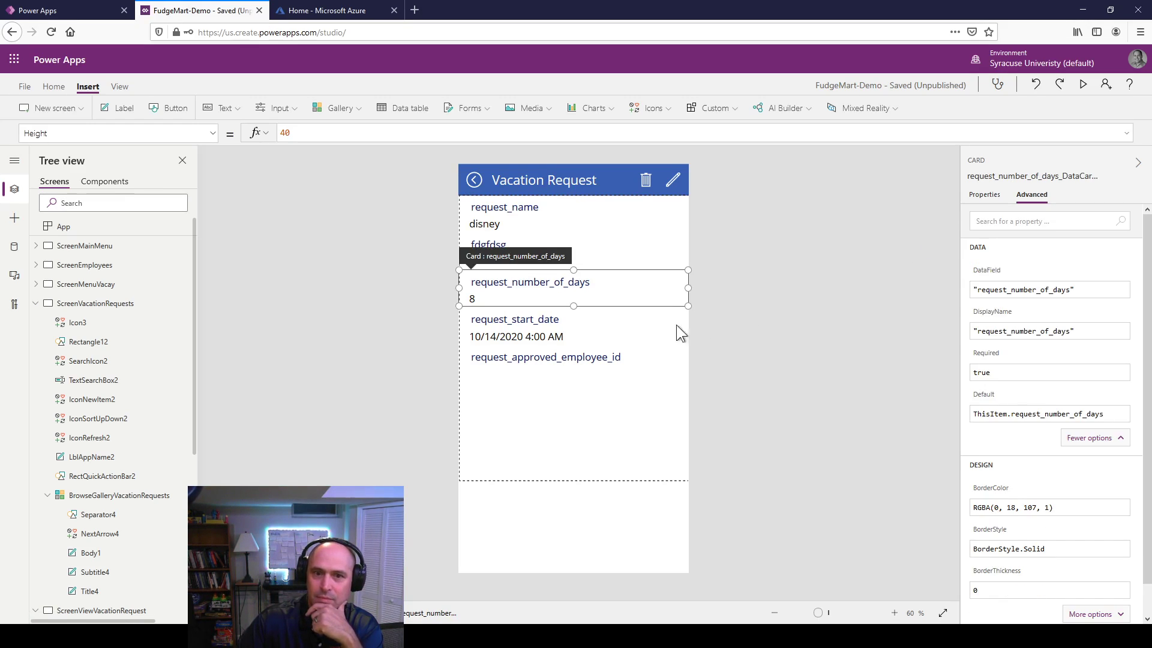
pyautogui.click(602, 334)
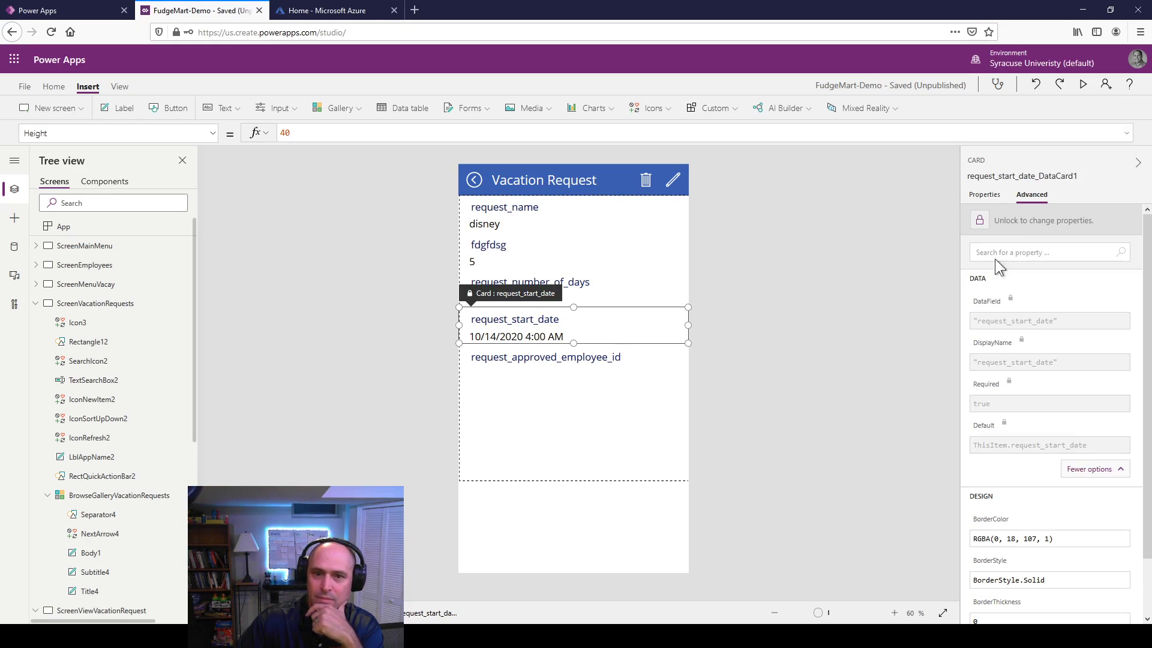
pyautogui.click(987, 223)
pyautogui.click(608, 364)
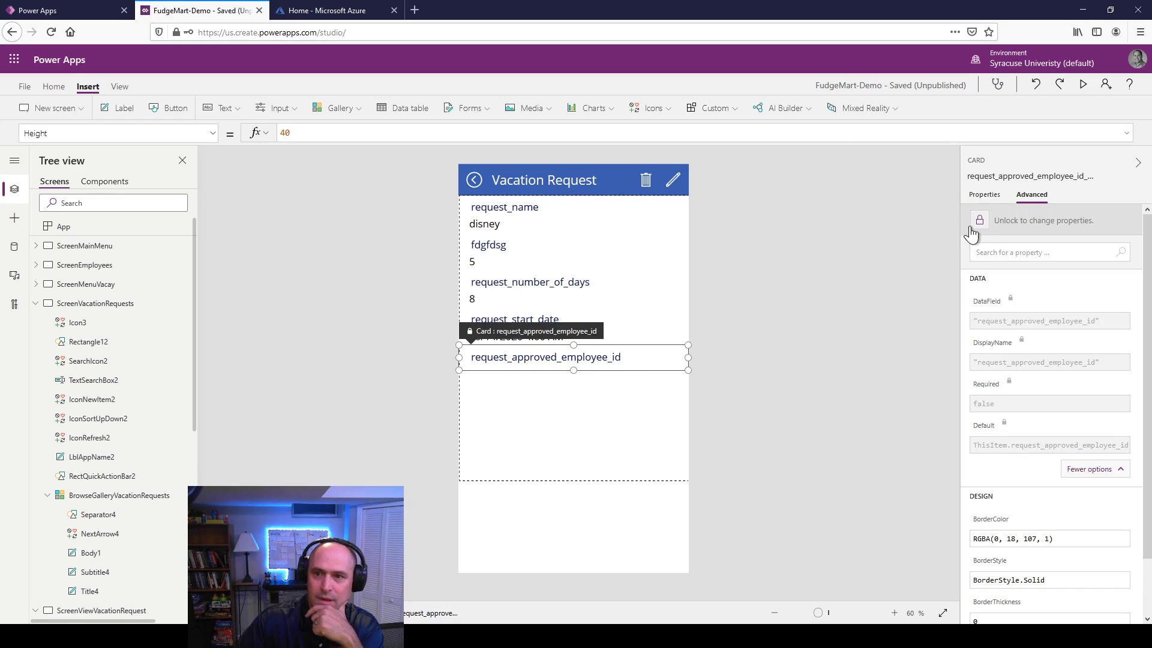
pyautogui.click(978, 227)
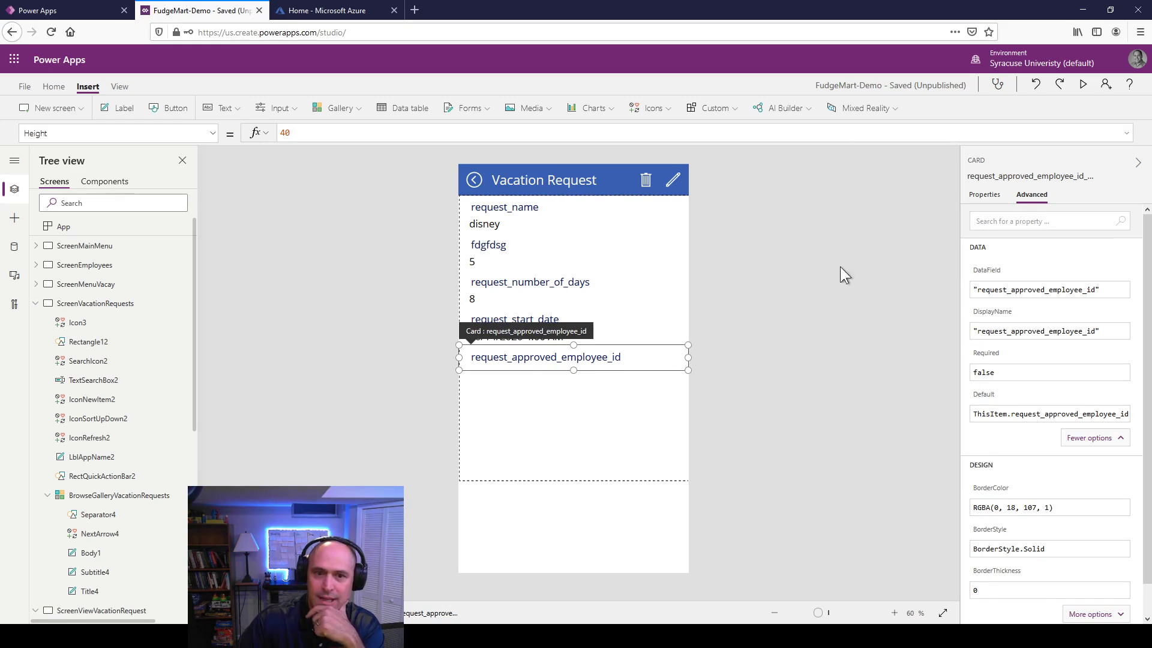
pyautogui.click(519, 208)
pyautogui.click(520, 208)
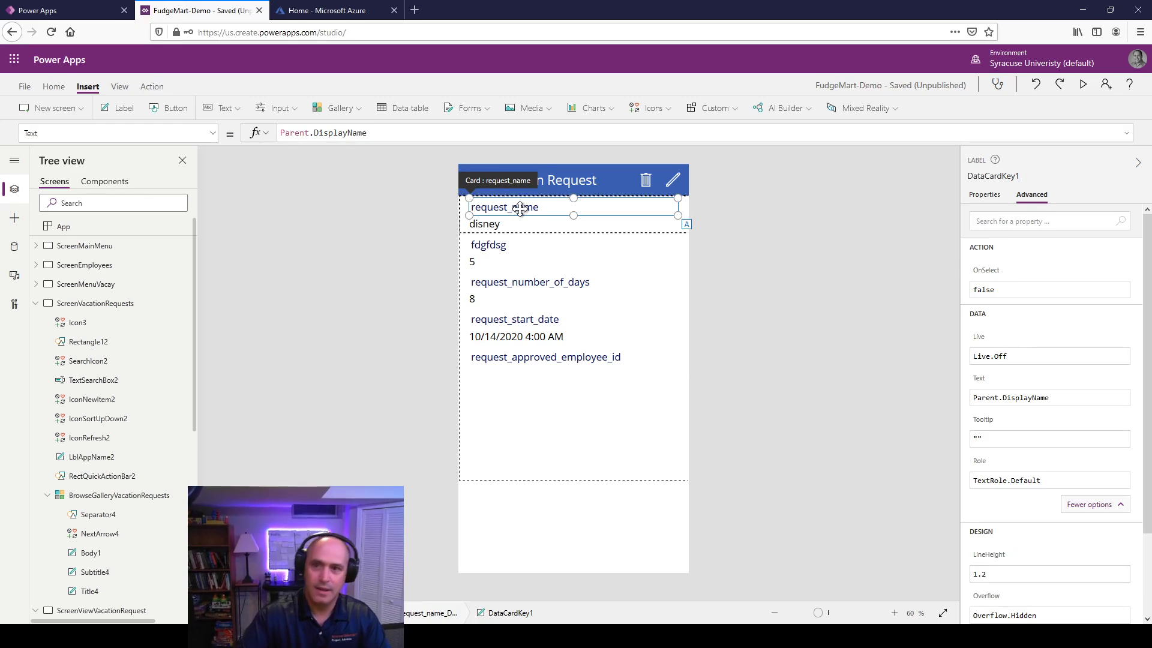
# Step: Rename the request_name heading to 'Request Name:'
pyautogui.doubleClick(520, 208)
pyautogui.write('Reque')
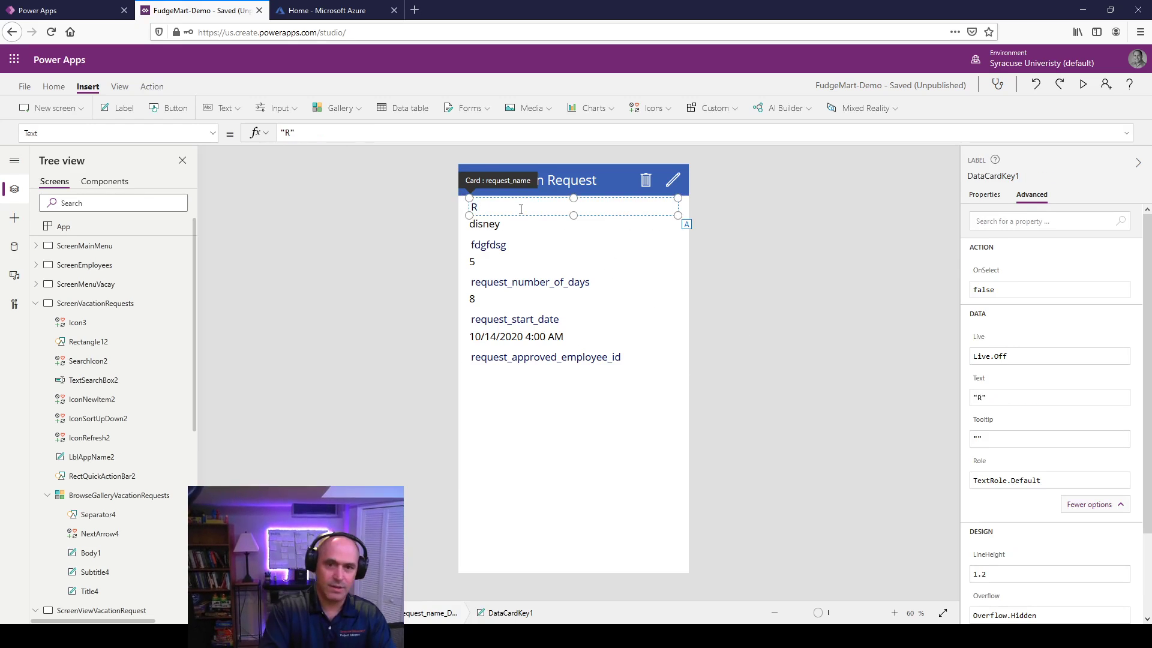
pyautogui.press('BackSpace')
pyautogui.press('BackSpace')
pyautogui.press('BackSpace')
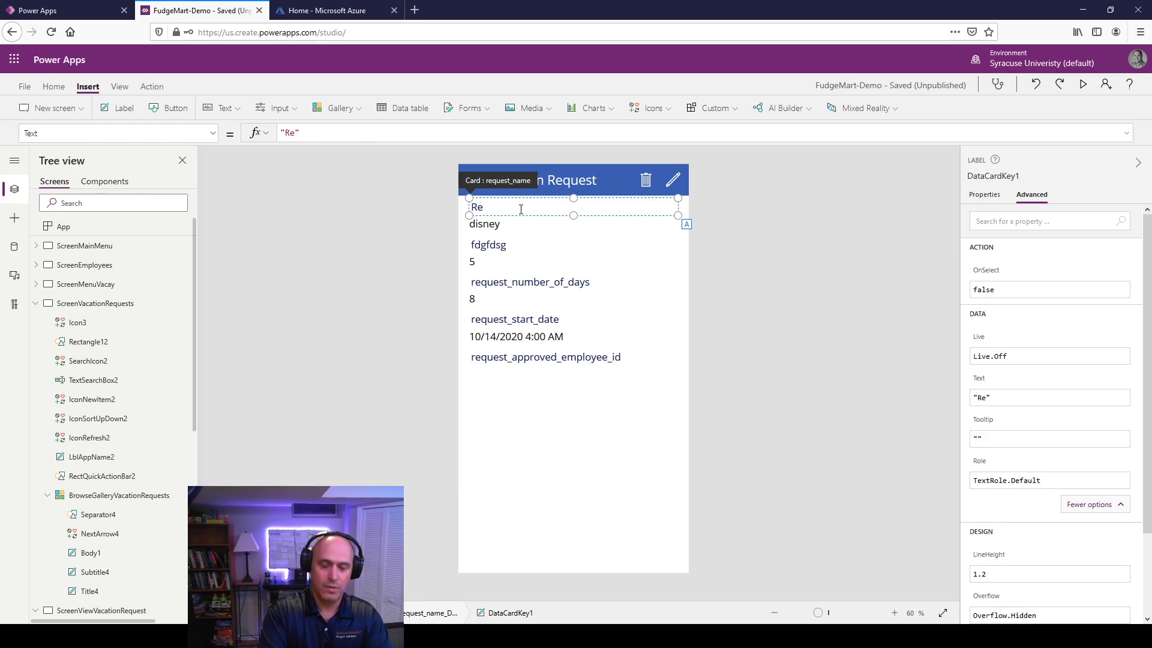
pyautogui.write('uest Nae')
pyautogui.hotkey('ctrl', 'BackSpace')
pyautogui.hotkey('ctrl', 'BackSpace')
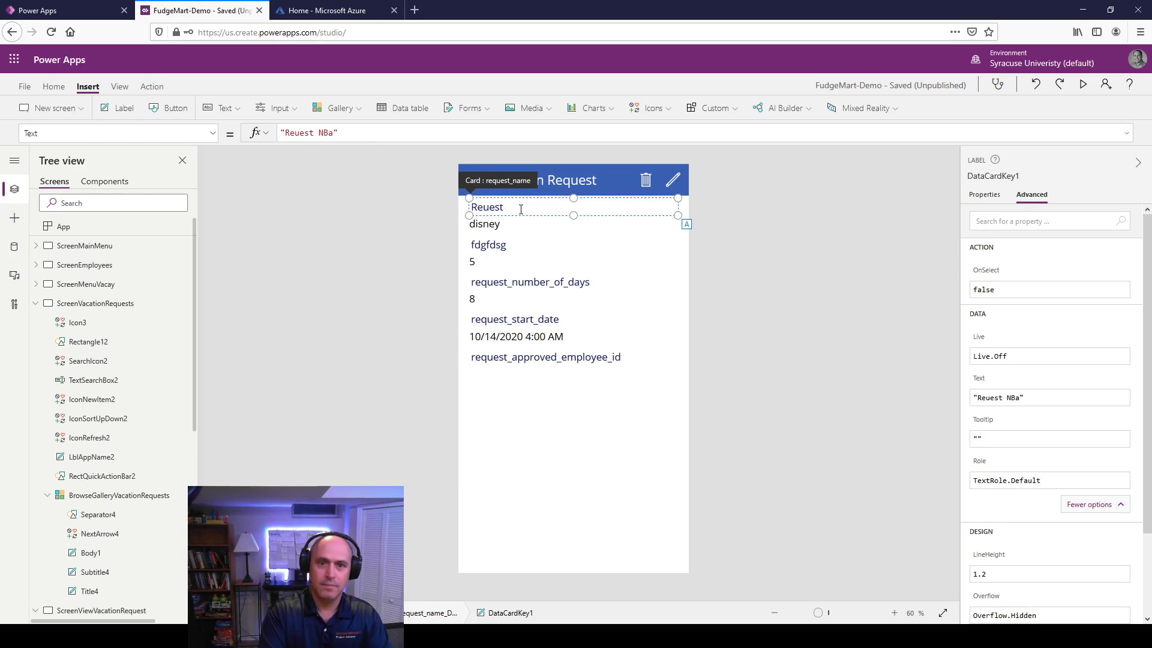
pyautogui.hotkey('ctrl', 'z')
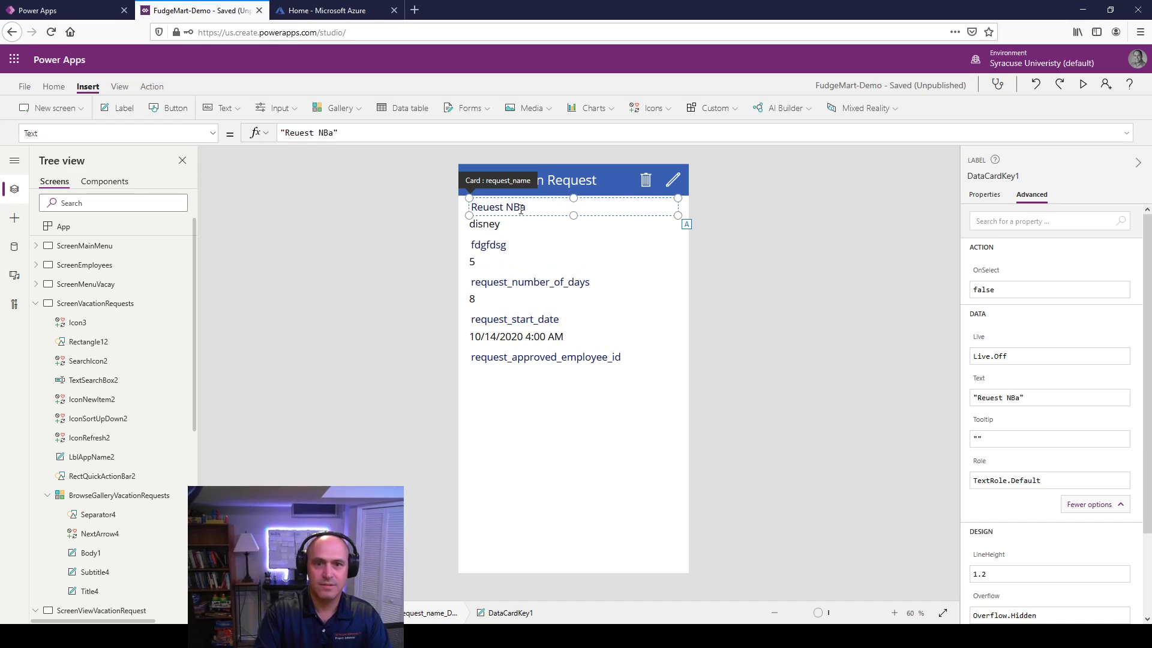
pyautogui.hotkey('ctrl', 'a')
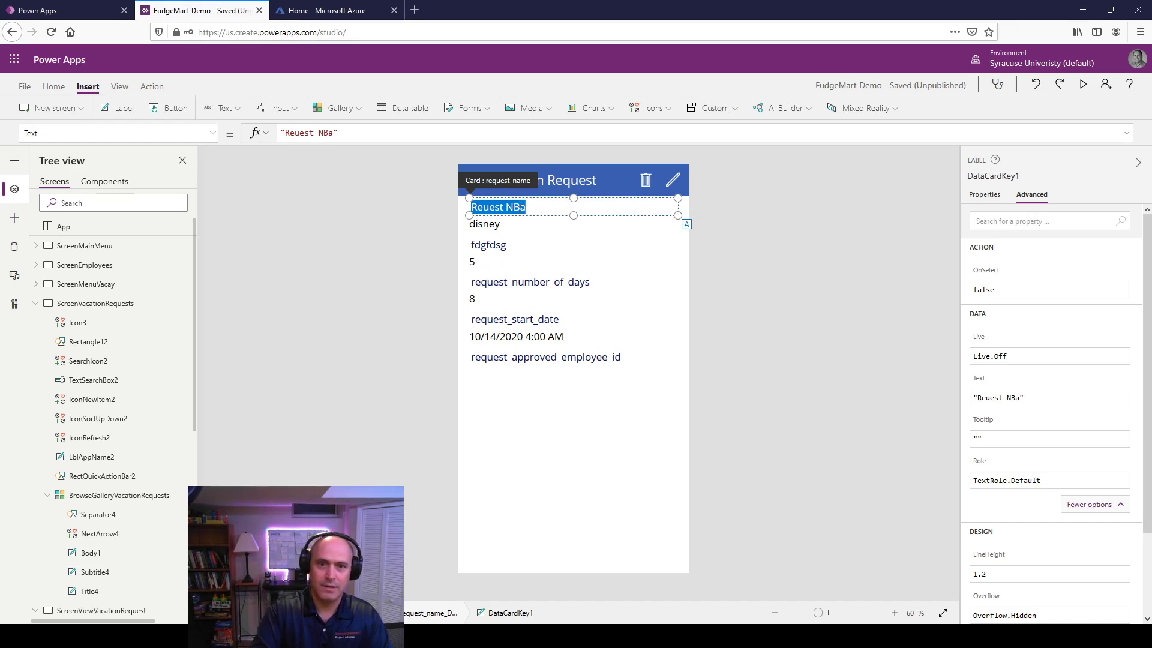
pyautogui.write('Request Name:')
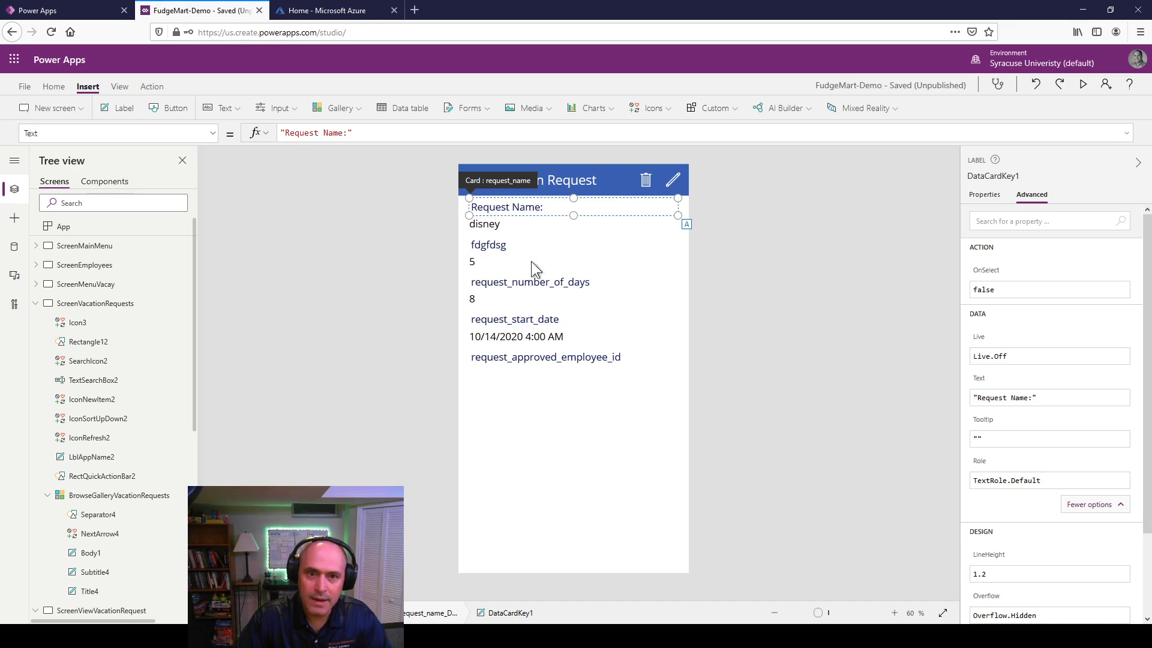
# Step: Rename the fdgfdsg heading to 'Requested By Employee'
pyautogui.click(488, 245)
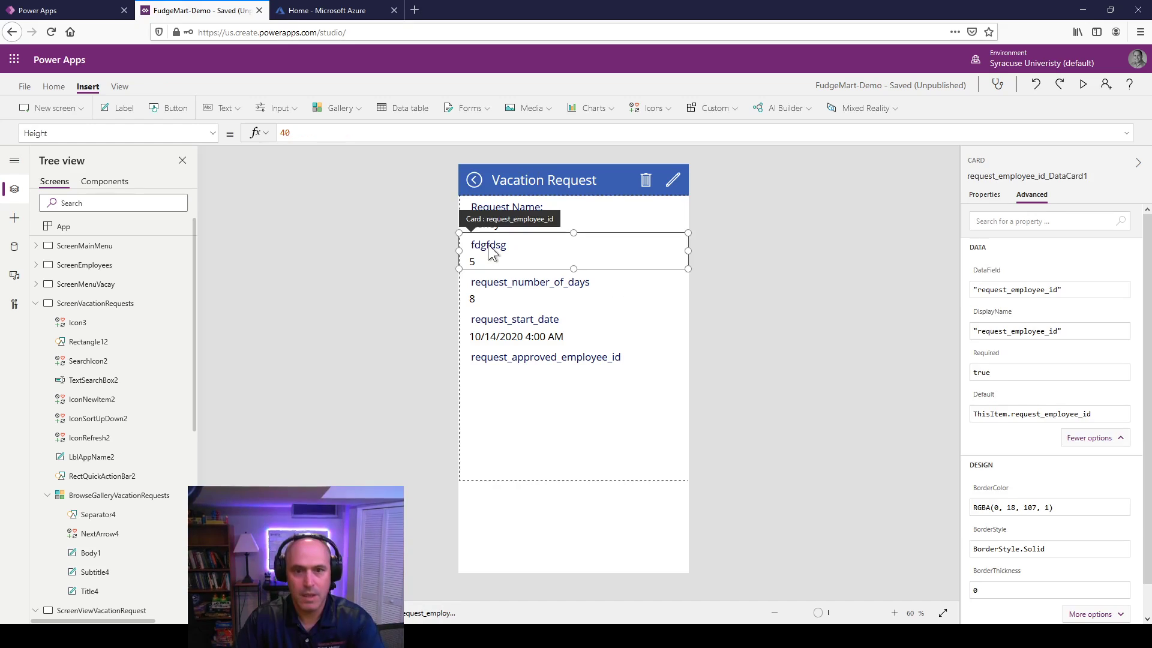
pyautogui.click(489, 245)
pyautogui.click(488, 244)
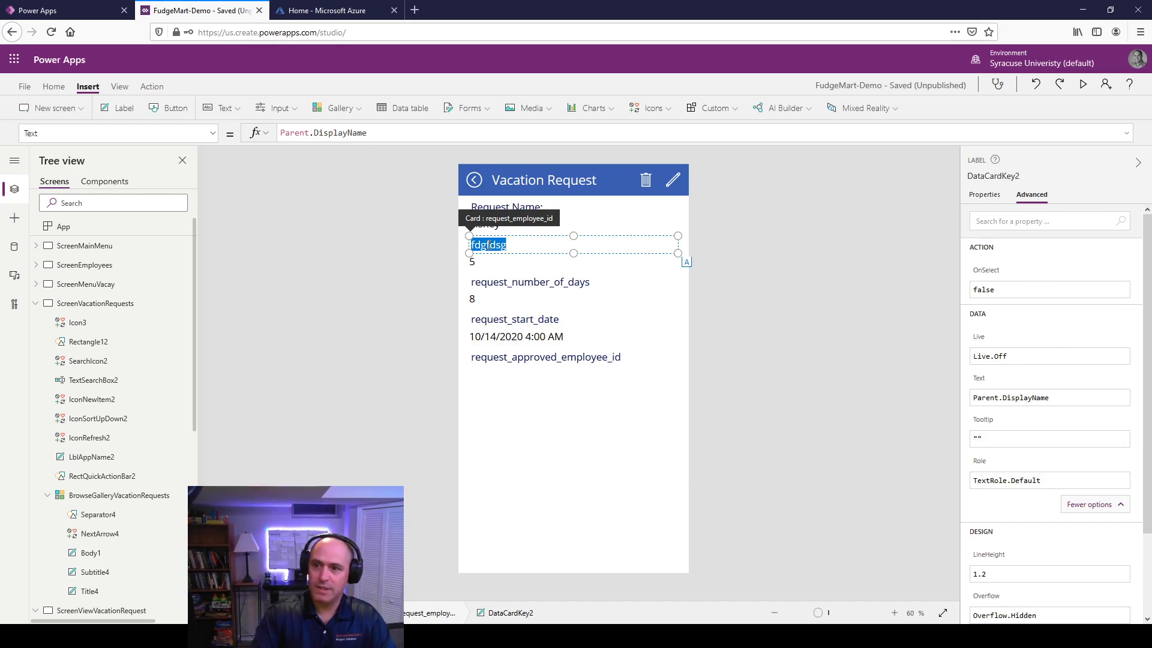
pyautogui.write('Req')
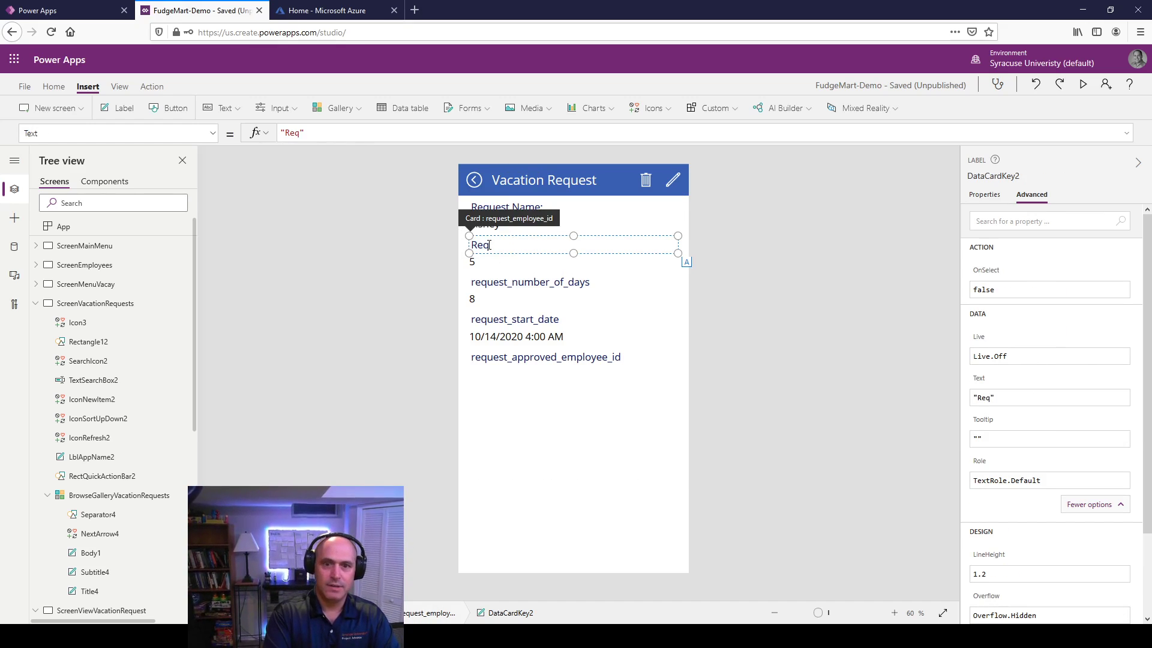
pyautogui.write('uested B')
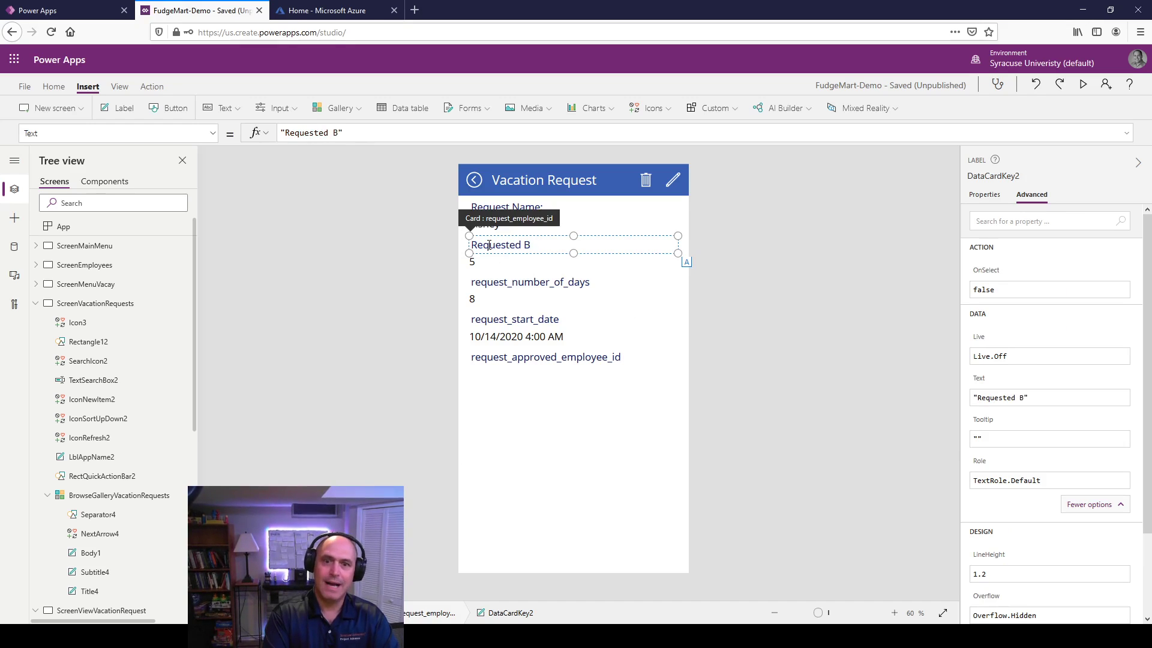
pyautogui.write('y Emplouy')
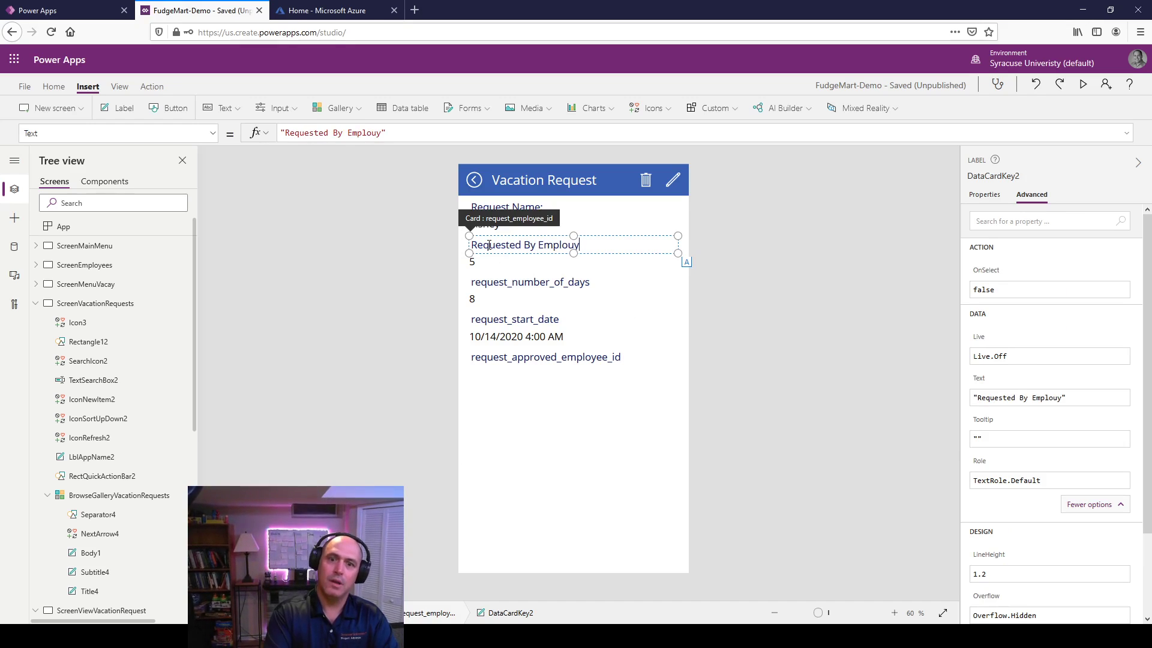
pyautogui.press('BackSpace')
pyautogui.press('BackSpace')
pyautogui.write('yee:')
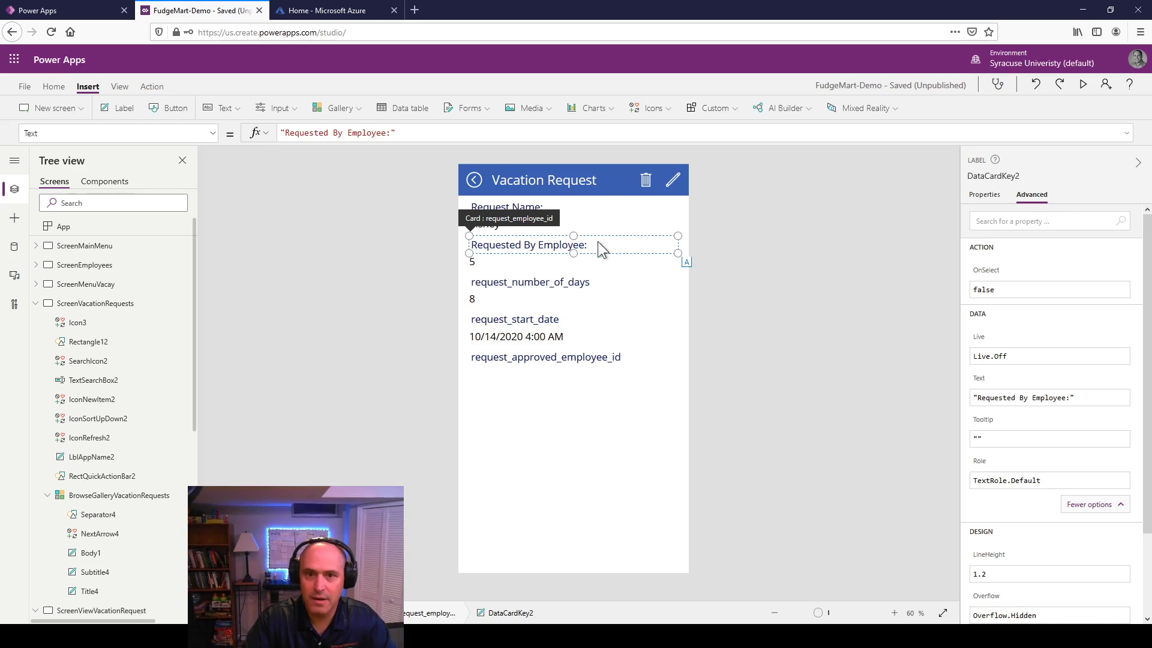
pyautogui.press('Return')
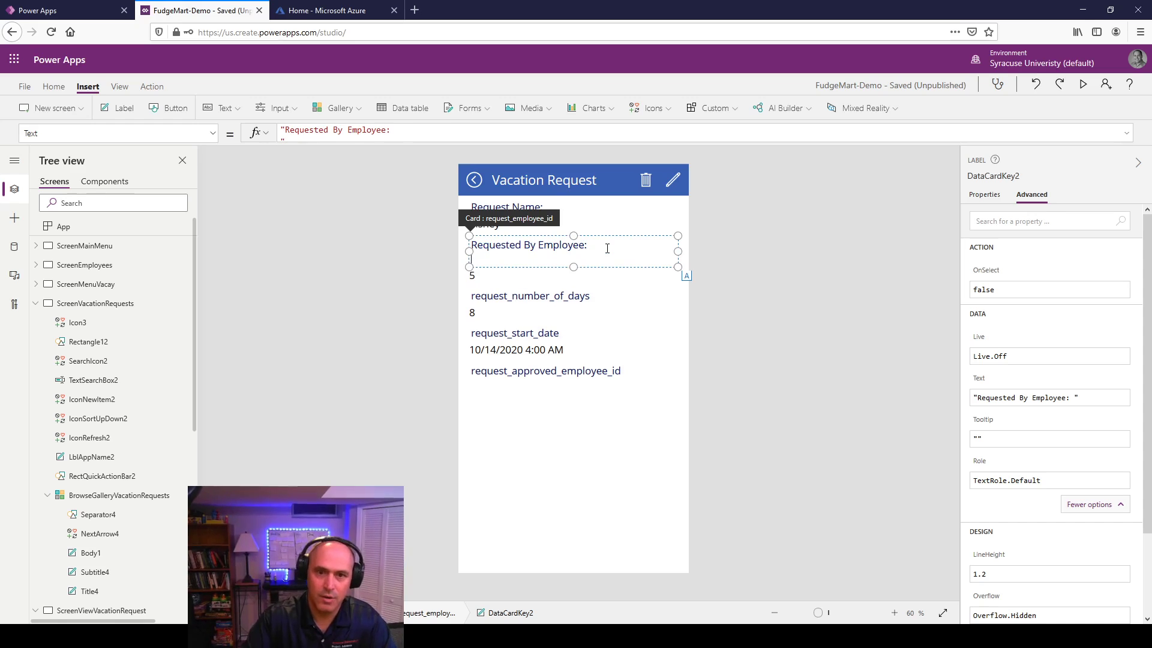
pyautogui.press('BackSpace')
pyautogui.press('BackSpace')
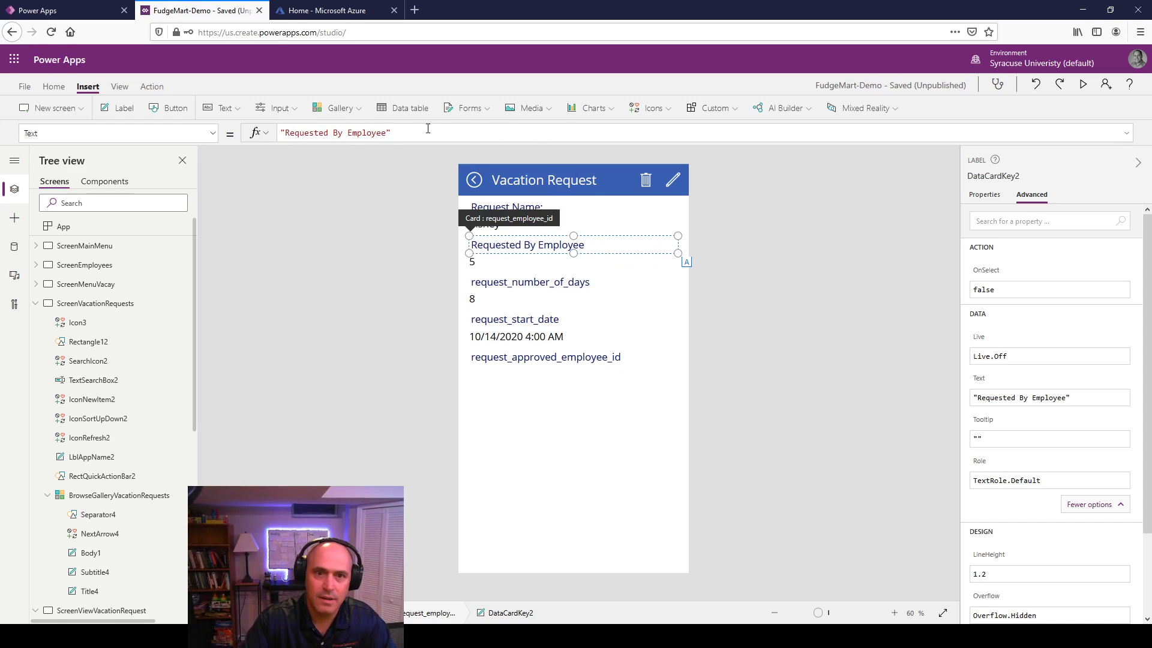
pyautogui.click(428, 128)
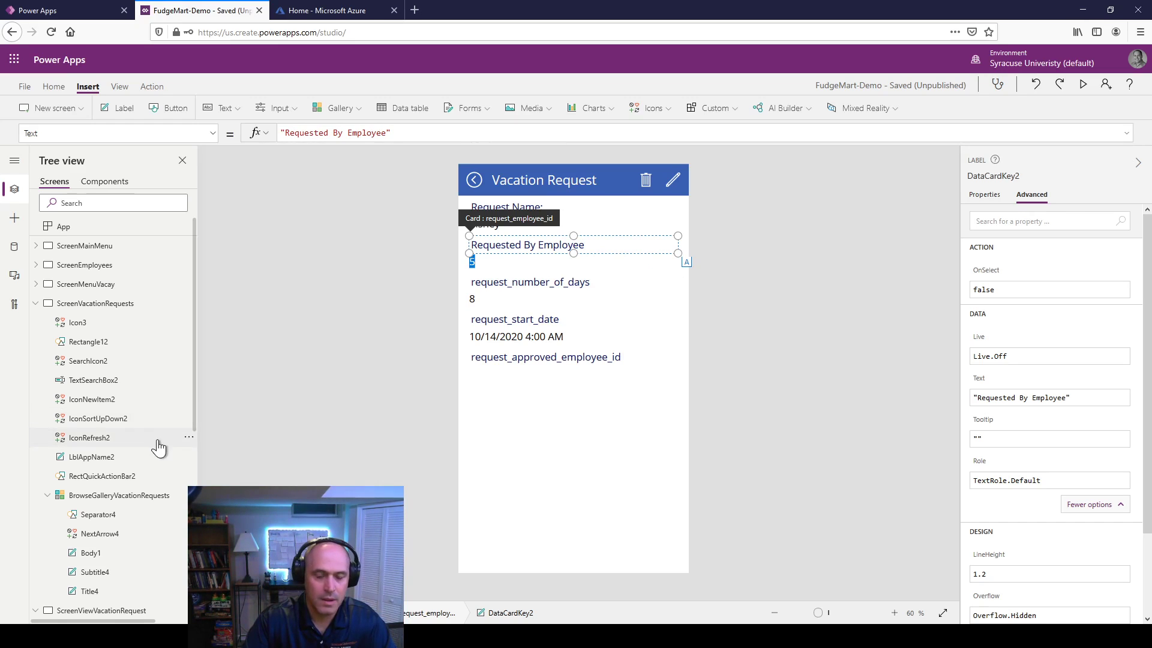
# Step: Replace the employee id value's Parent.Default Text formula with a LookUp( call
pyautogui.scroll(-6, 180, 423)
pyautogui.click(133, 379)
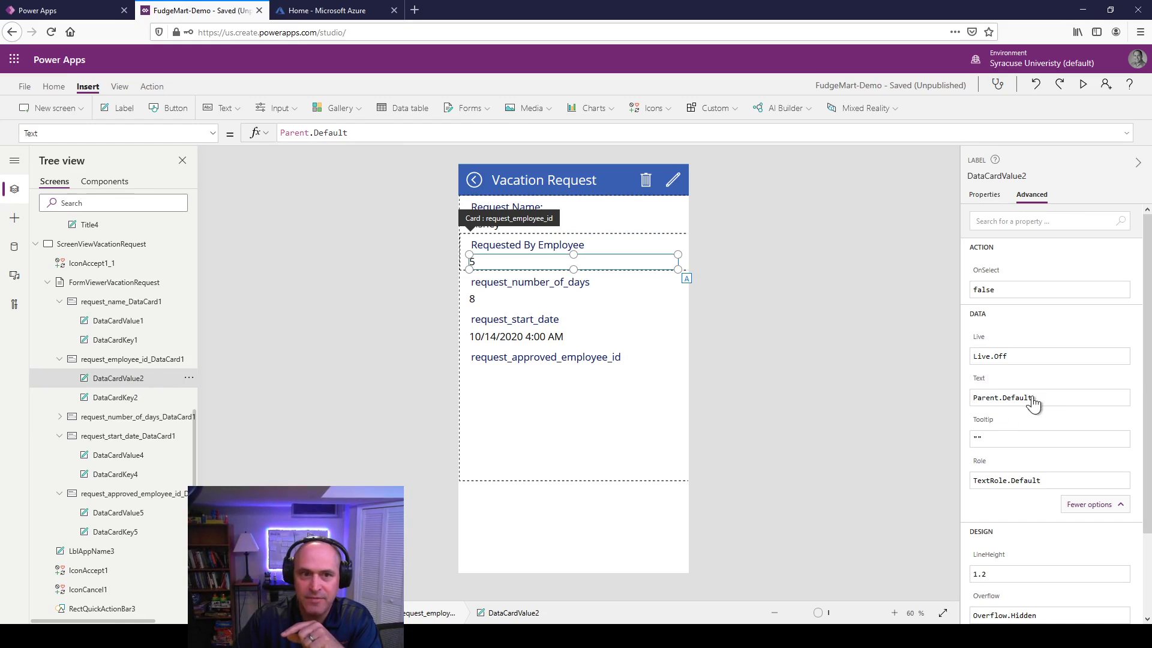
pyautogui.click(119, 360)
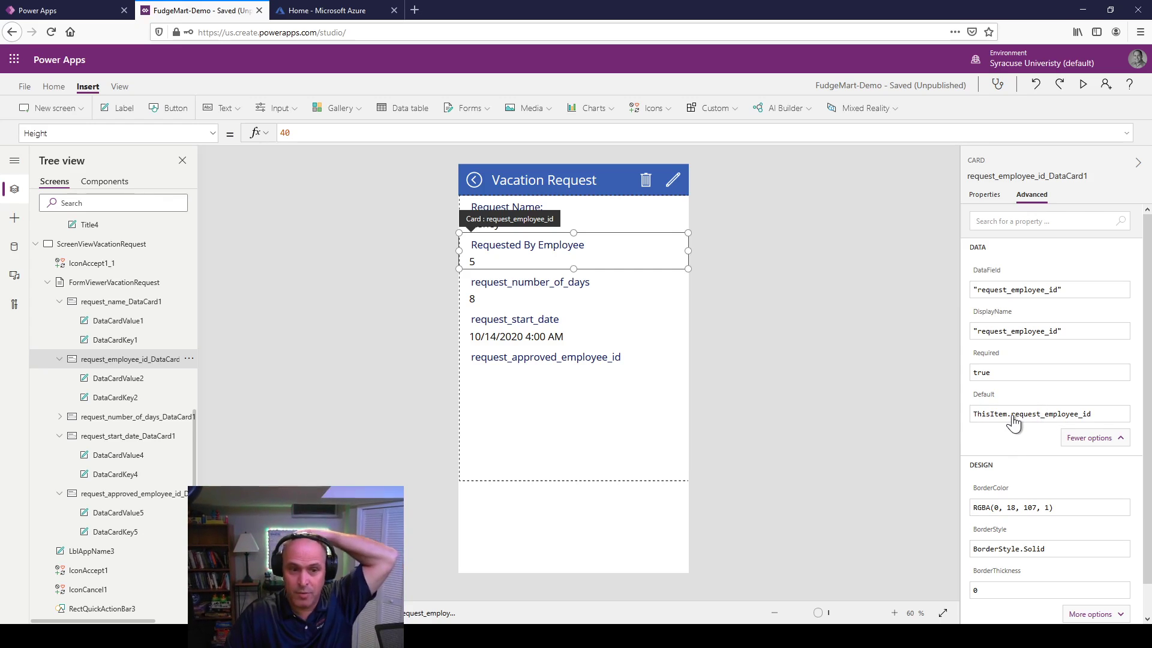
pyautogui.click(123, 383)
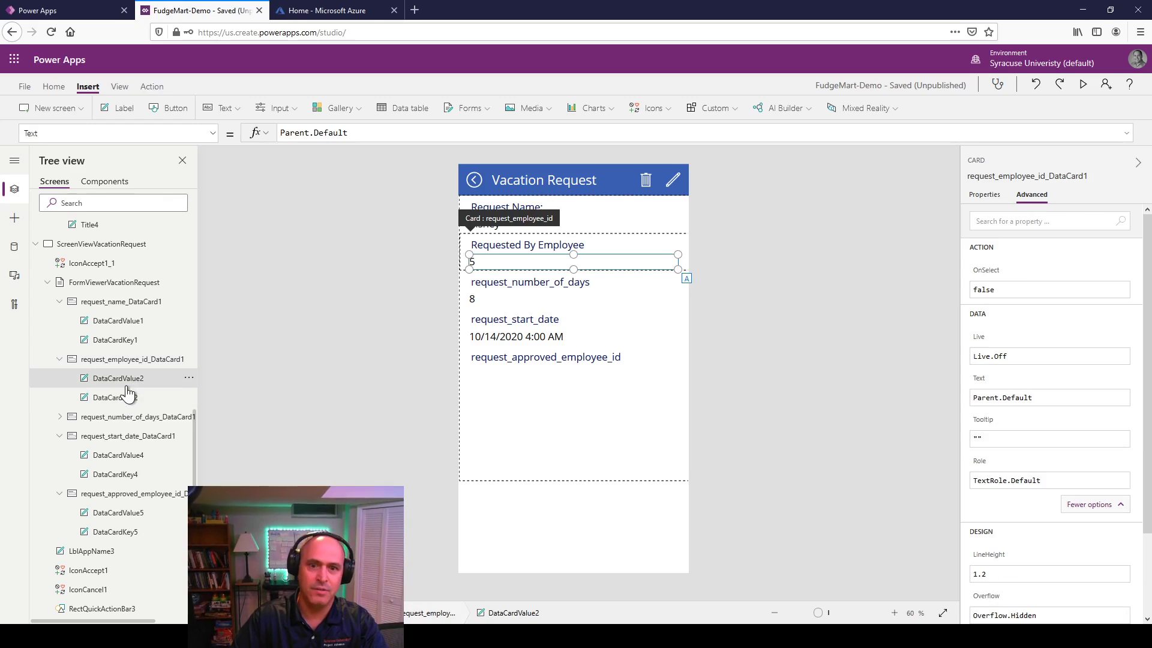
pyautogui.click(1040, 401)
pyautogui.moveTo(1042, 398); pyautogui.dragTo(941, 403)
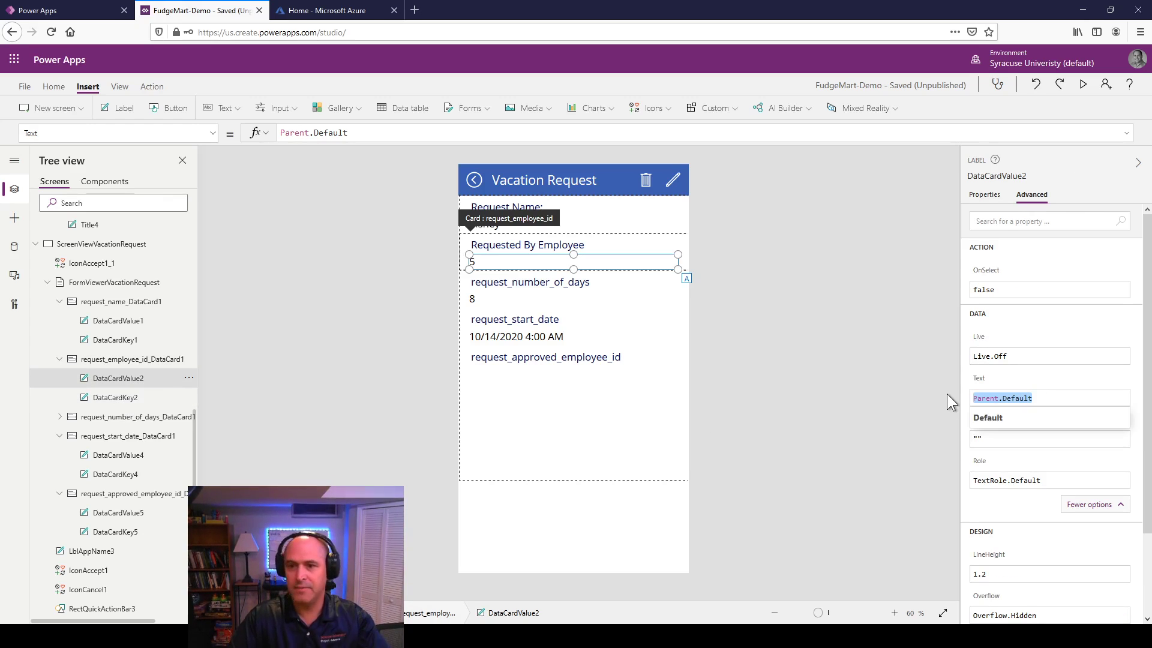
pyautogui.write('Loop')
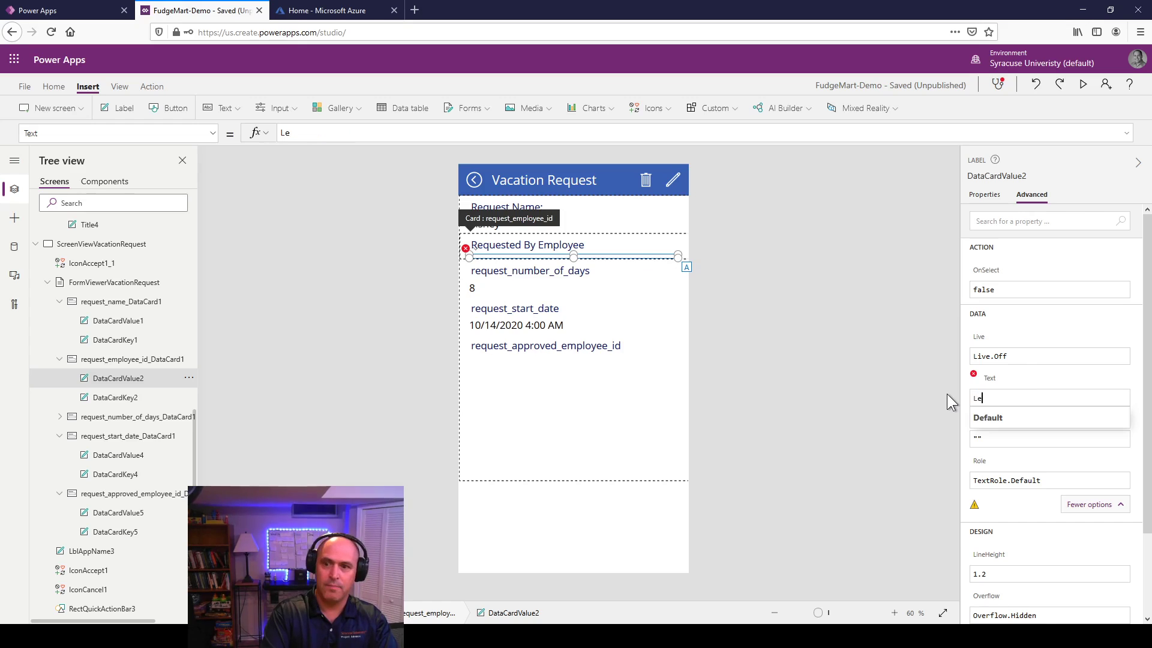
pyautogui.press('BackSpace')
pyautogui.write('k')
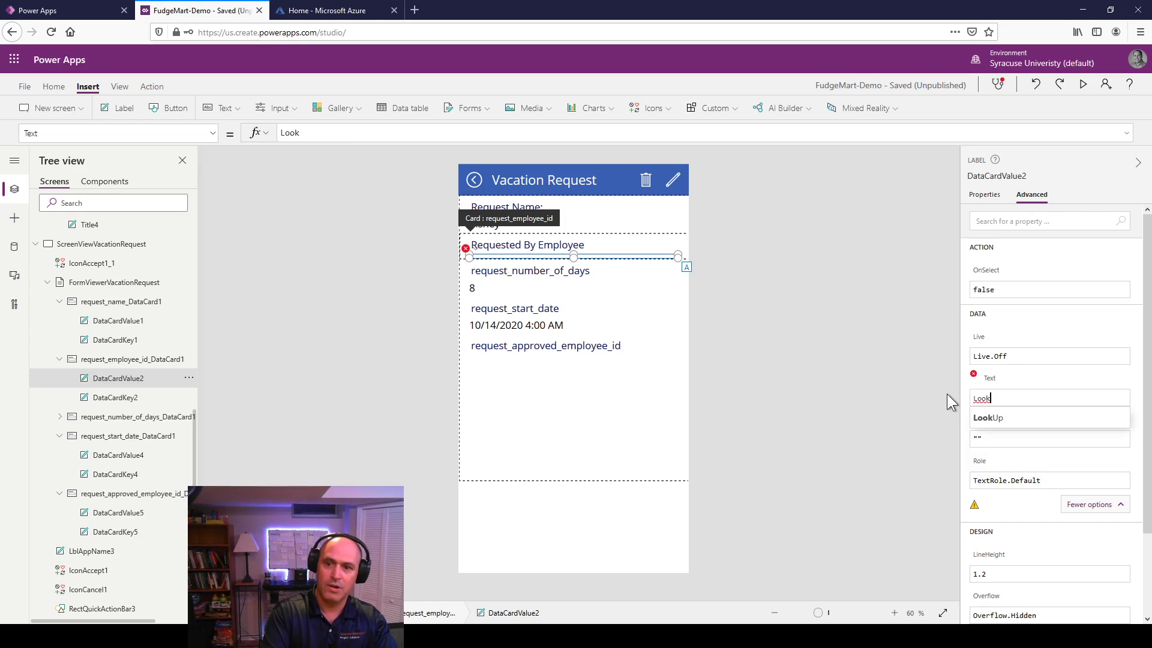
pyautogui.write('up(')
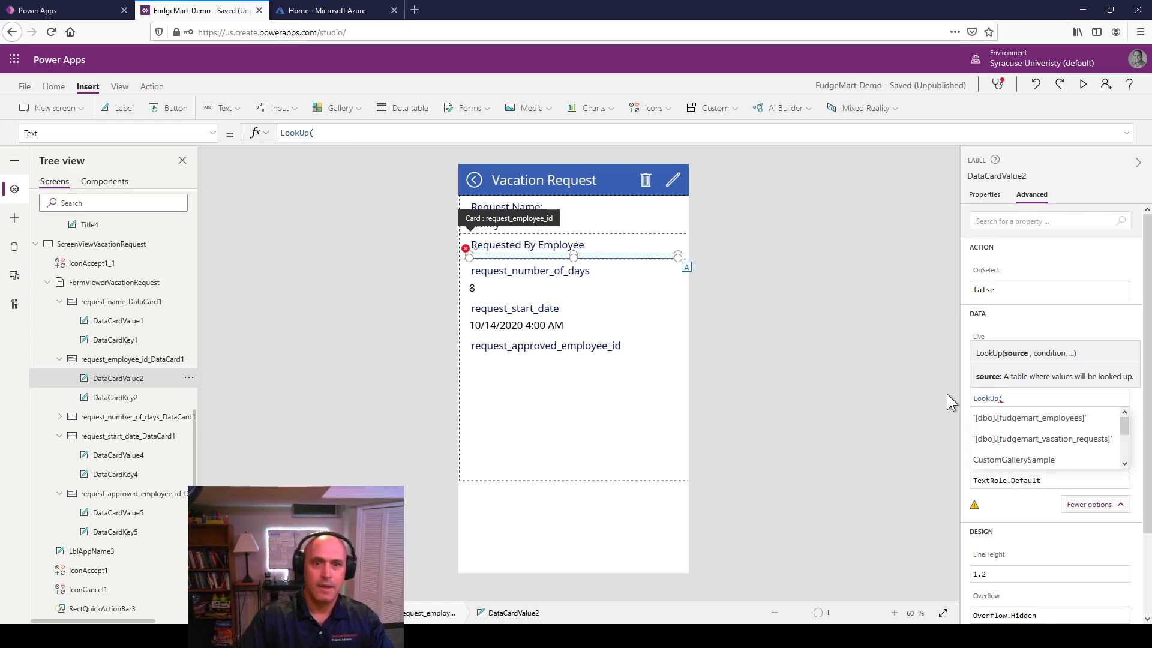
# Step: Look up '[dbo].[fudgemart_employees]' where employee_id = ThisItem.request_employee_id
pyautogui.click(341, 131)
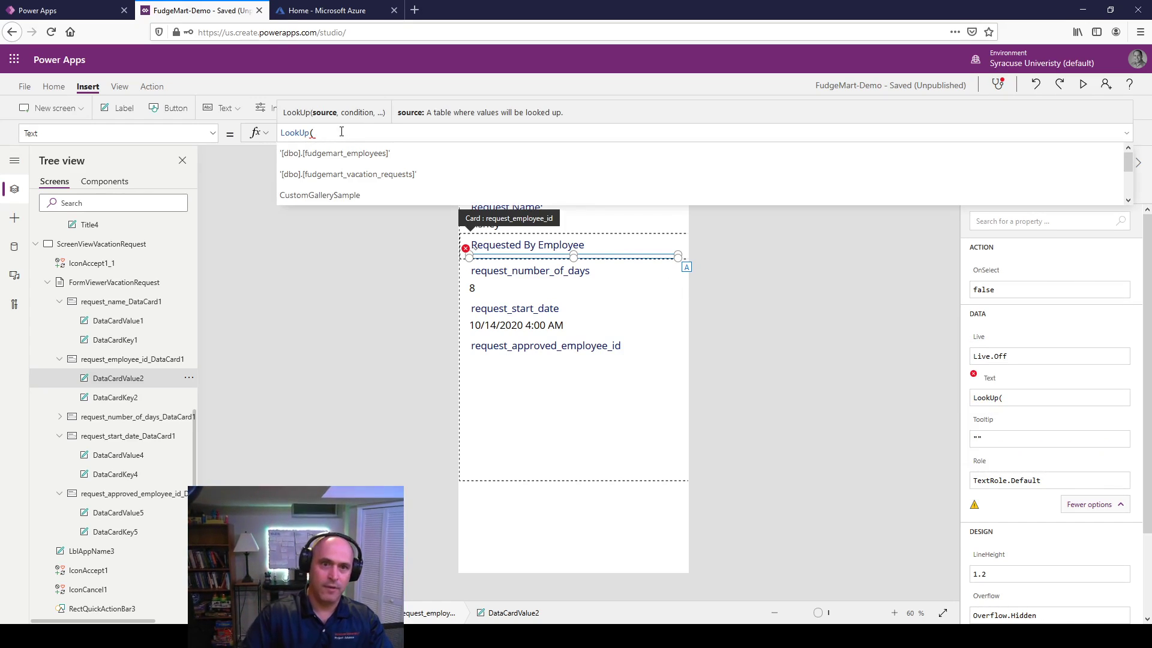
pyautogui.click(371, 154)
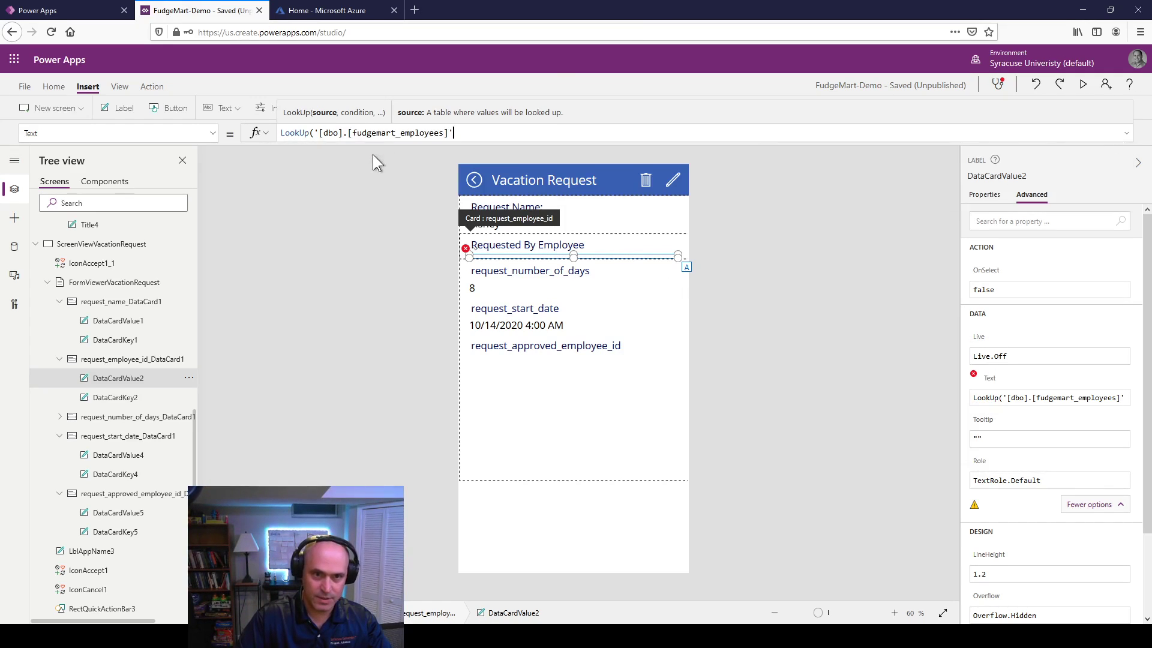
pyautogui.write(', ')
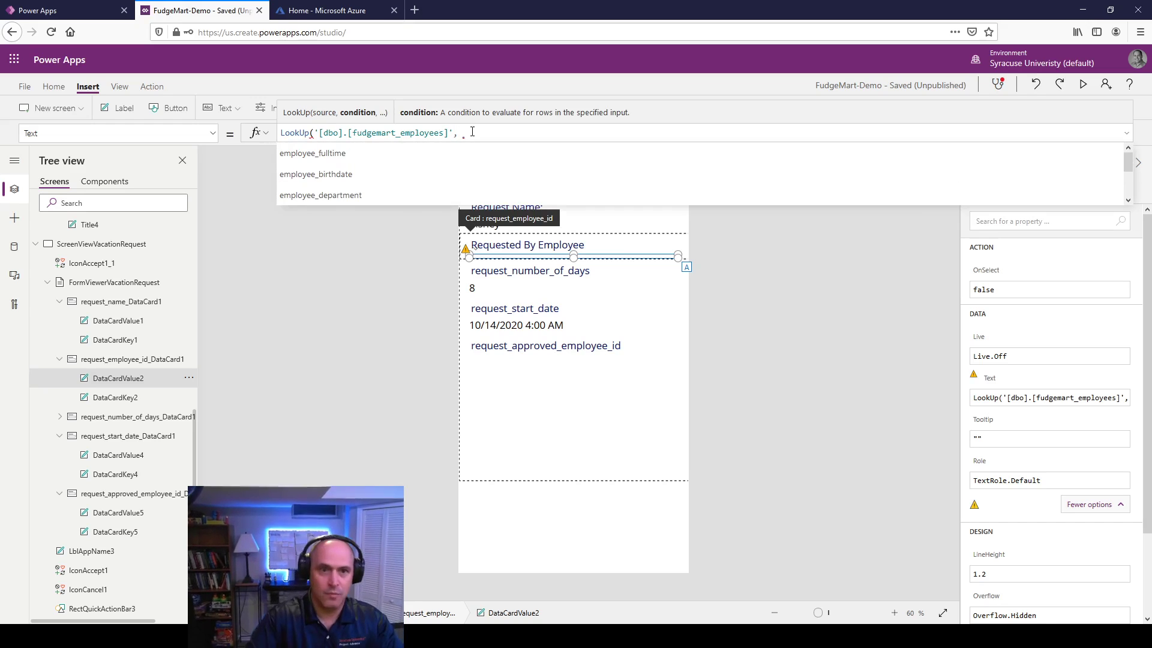
pyautogui.write('empl')
pyautogui.press('Down')
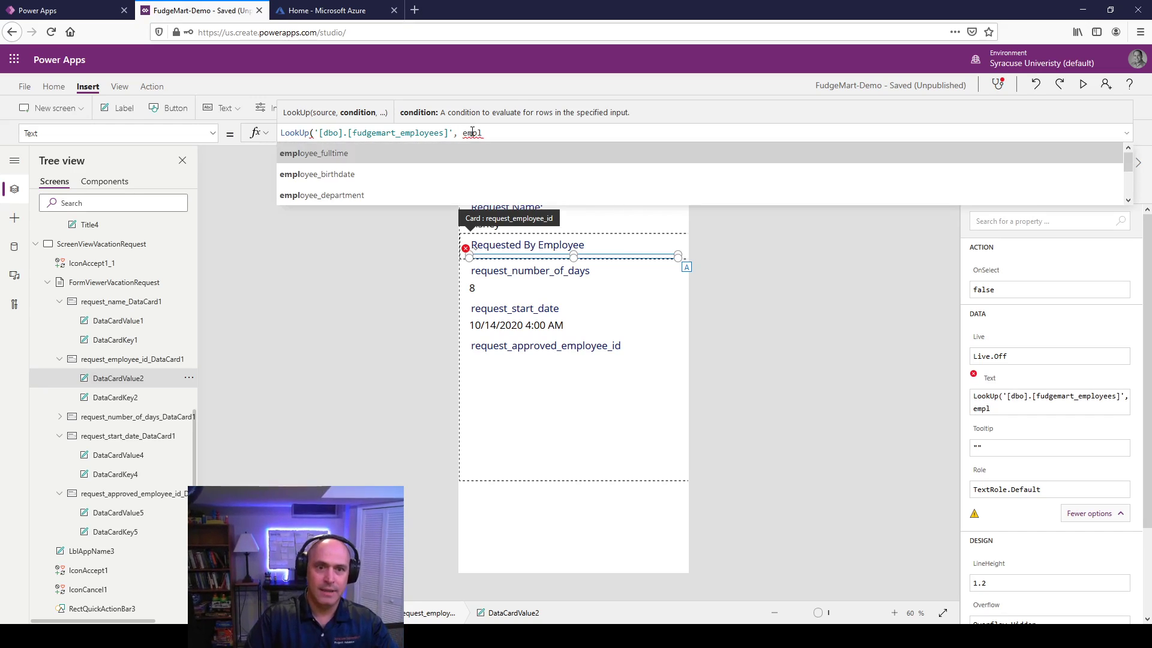
pyautogui.press('Down')
pyautogui.press('Up')
pyautogui.press('Down')
pyautogui.press('Down')
pyautogui.press('Down')
pyautogui.press('Down')
pyautogui.press('Down')
pyautogui.press('Down')
pyautogui.press('Down')
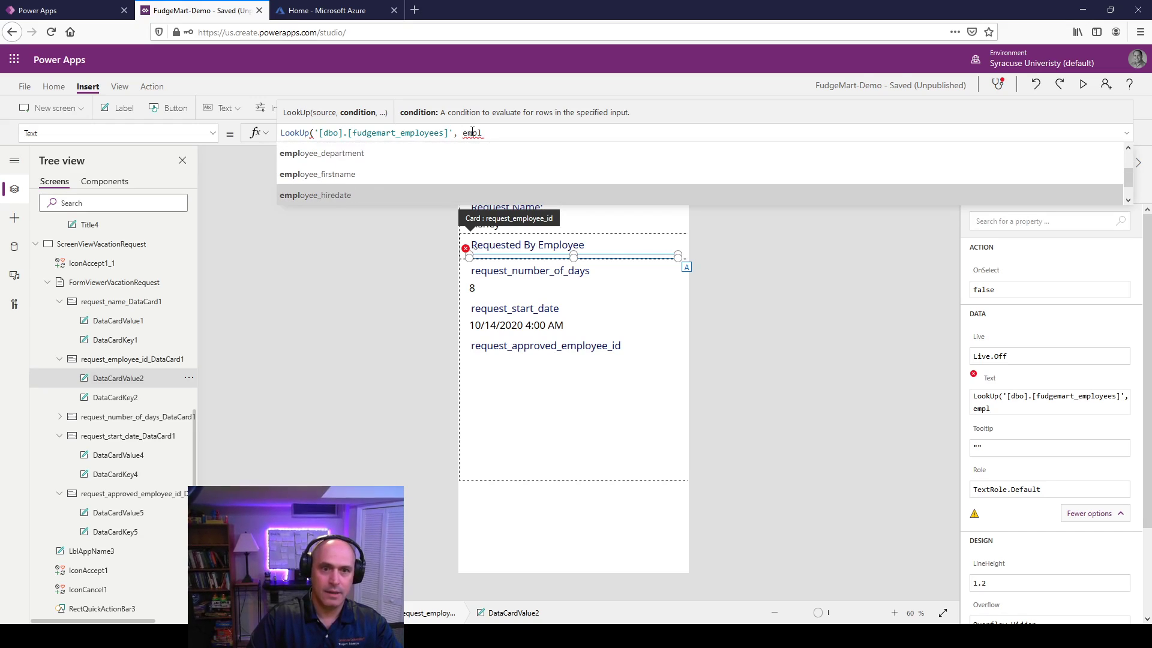
pyautogui.press('Up')
pyautogui.press('Return')
pyautogui.write('= ')
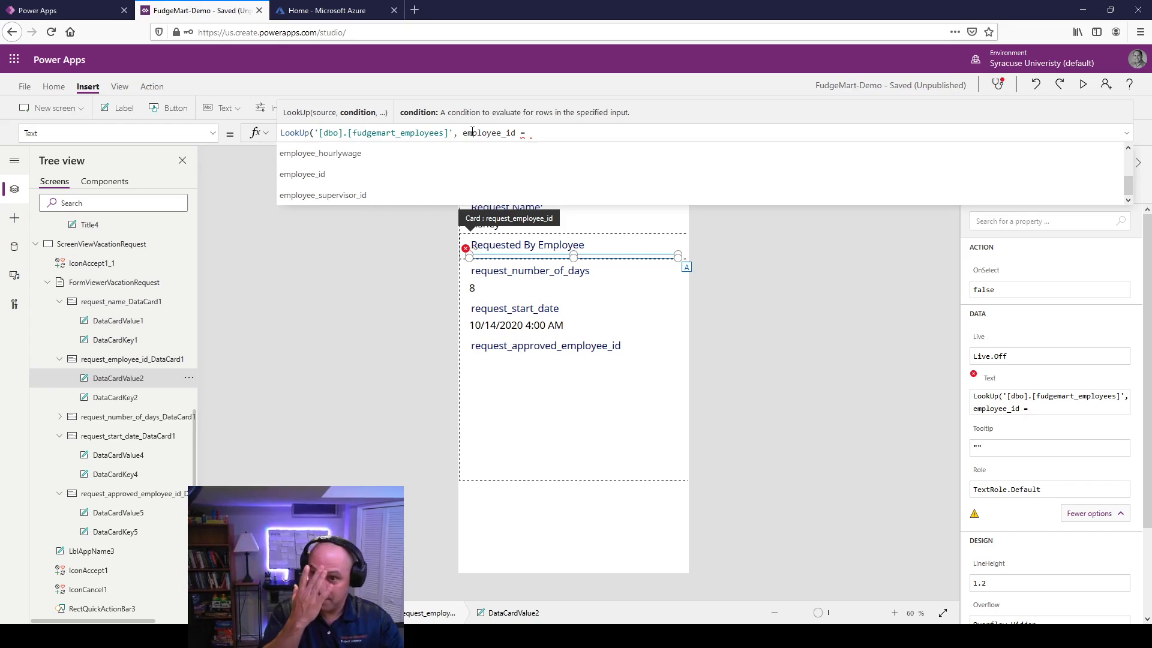
pyautogui.write('thistem')
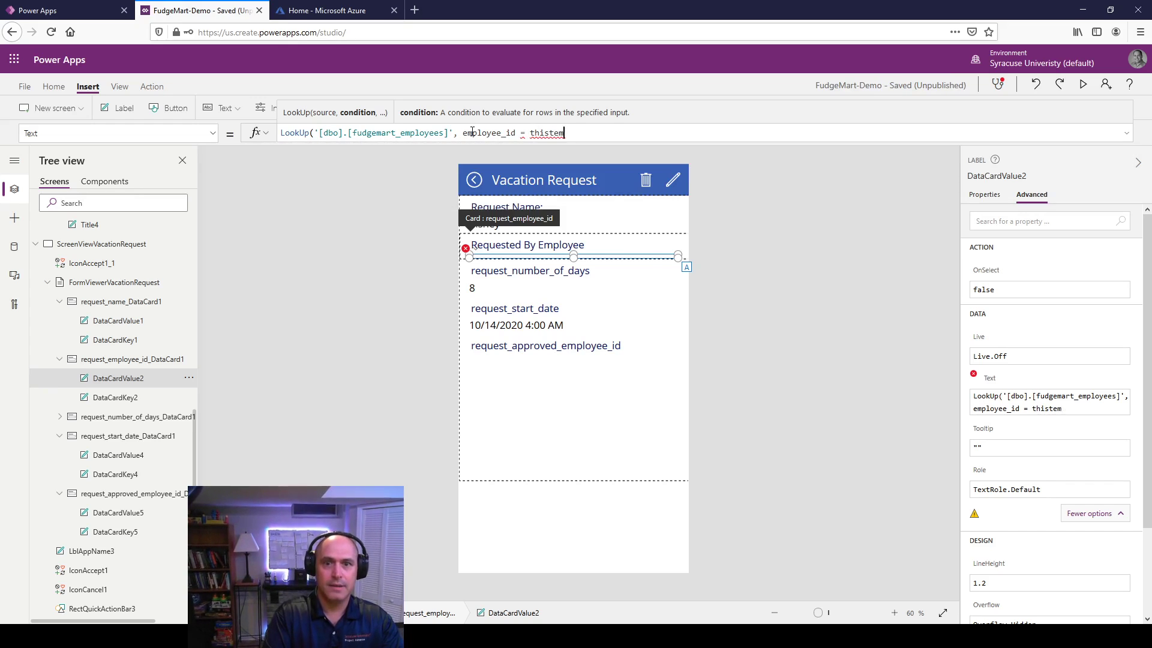
pyautogui.press('BackSpace')
pyautogui.press('BackSpace')
pyautogui.press('BackSpace')
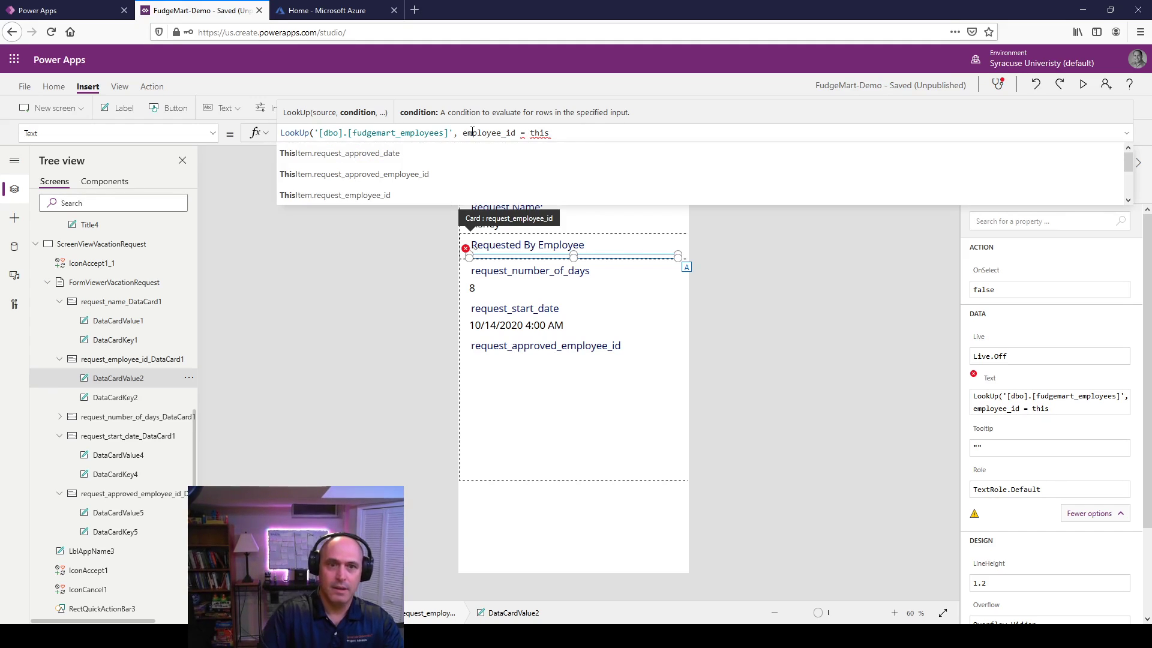
pyautogui.press('Down')
pyautogui.press('Down')
pyautogui.press('Down')
pyautogui.press('Tab')
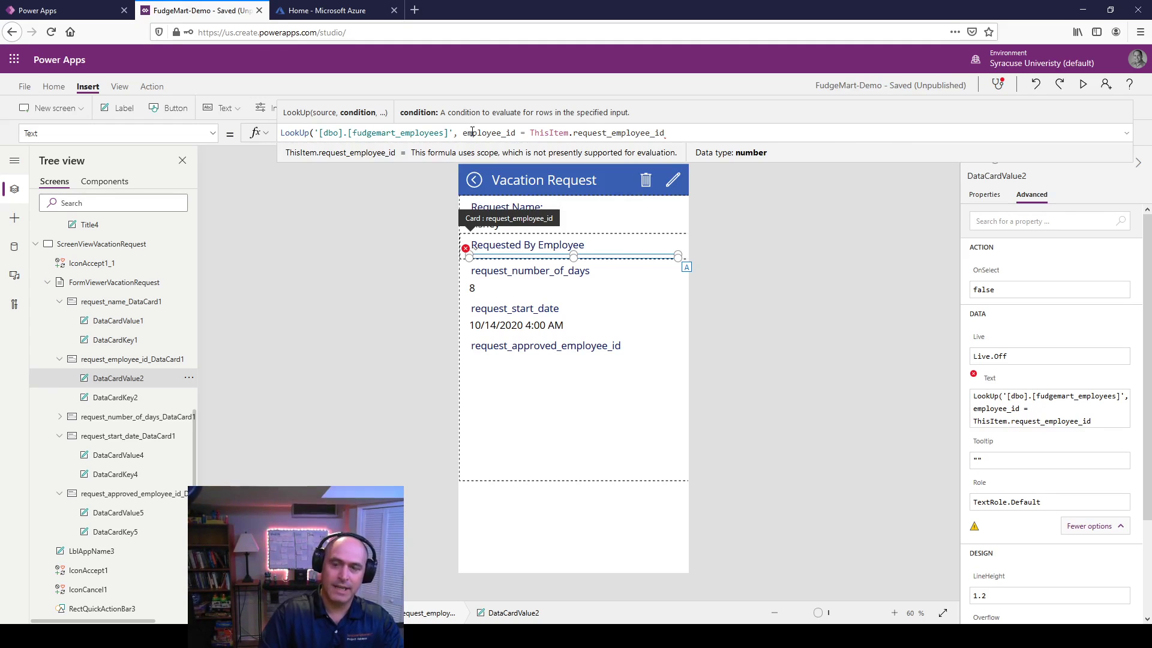
# Step: Return employee_firstname & " " & employee_lastname as the LookUp result
pyautogui.write(', ')
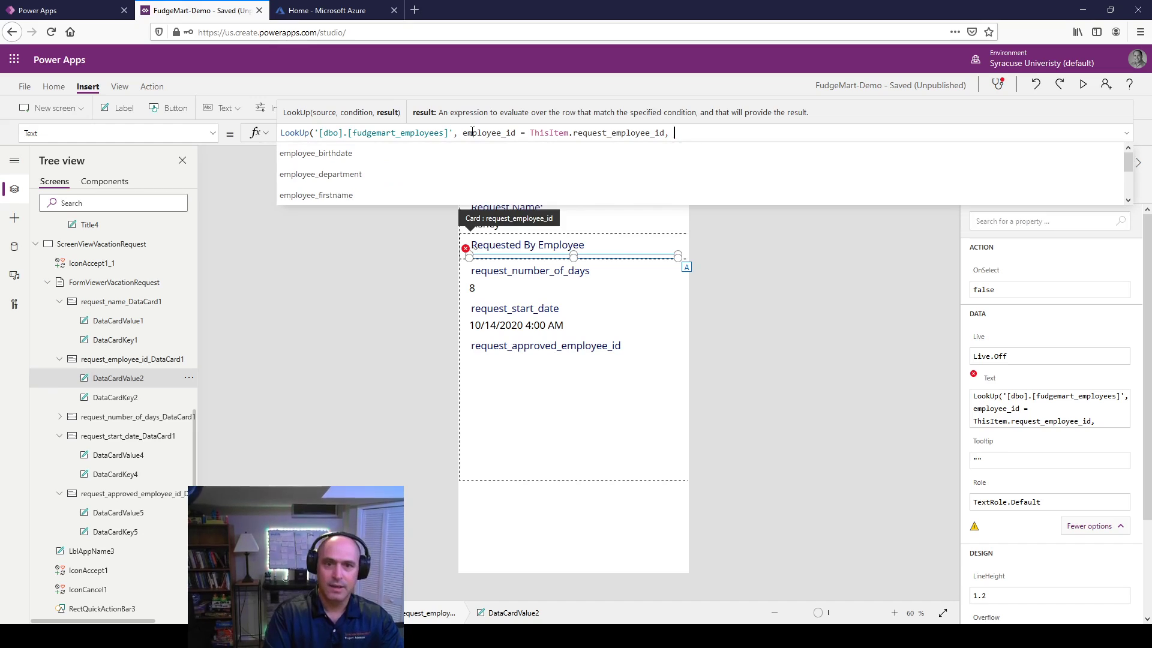
pyautogui.write('em pl')
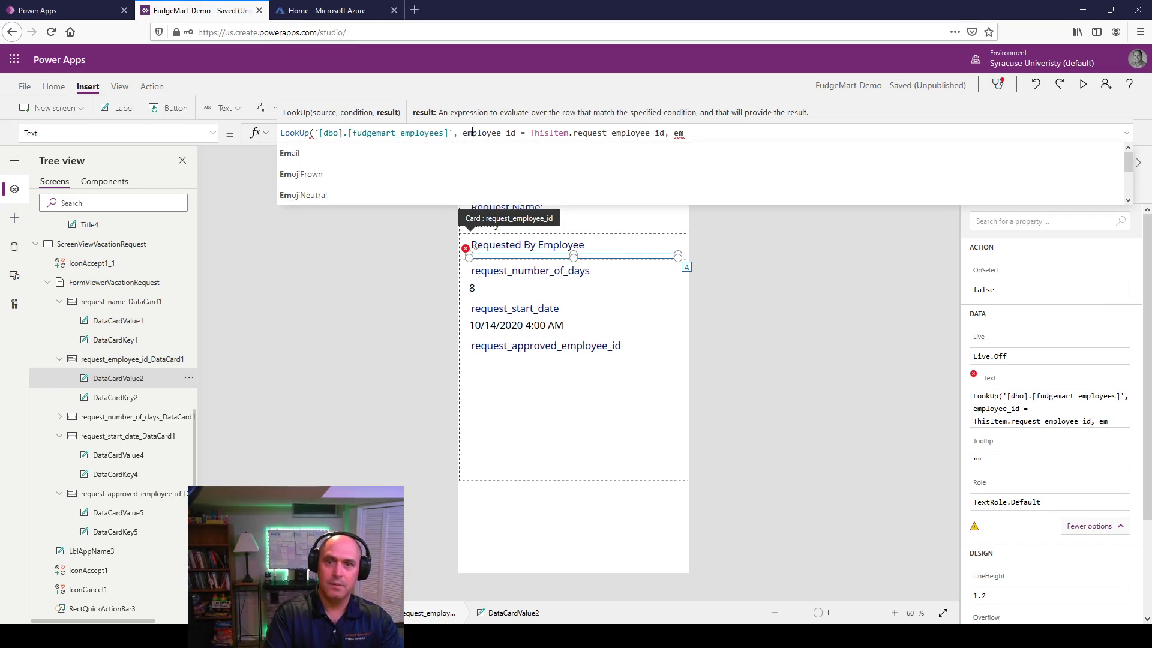
pyautogui.write('oyee')
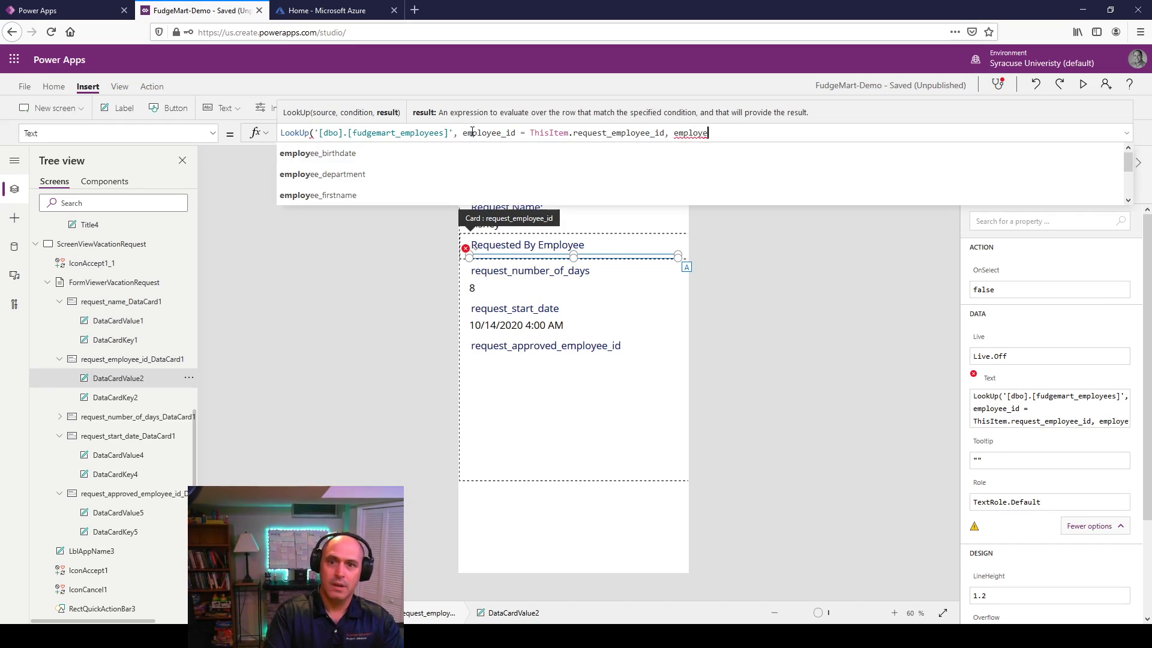
pyautogui.press('Down')
pyautogui.write('& " ')
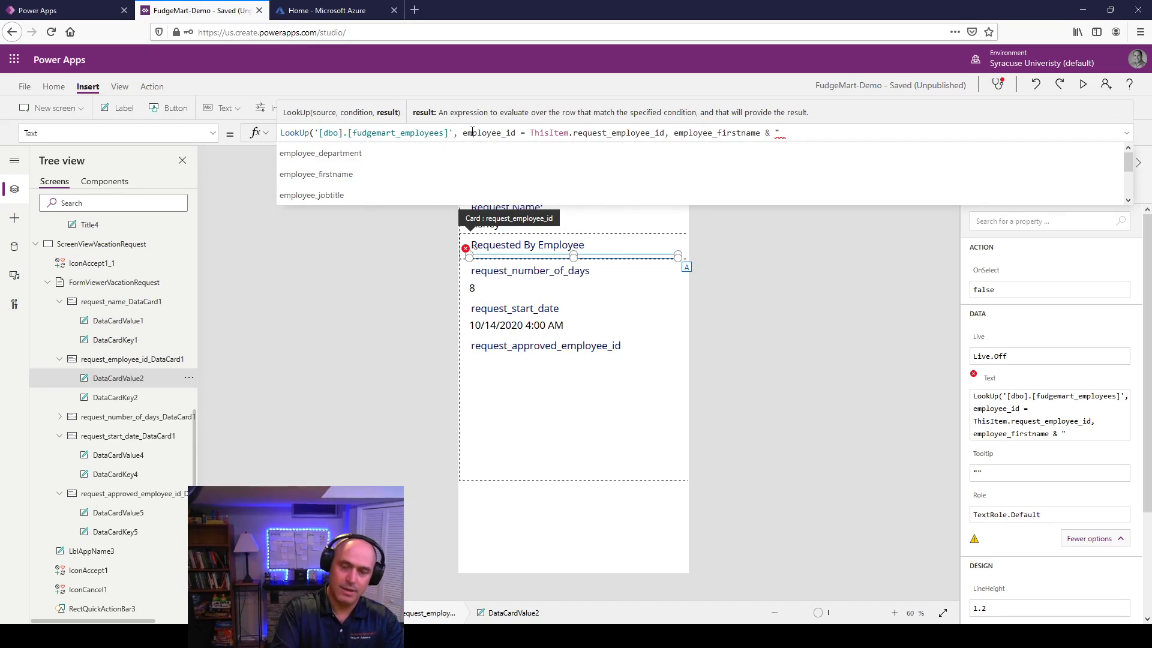
pyautogui.write('" & ')
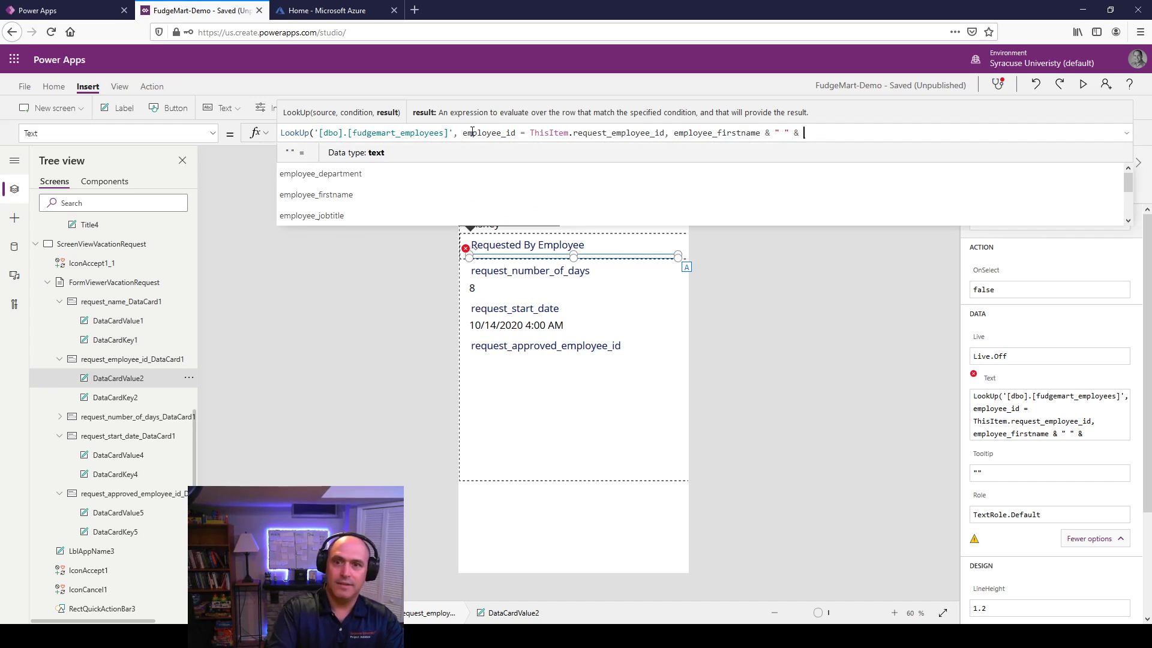
pyautogui.write('empl')
pyautogui.press('Down')
pyautogui.press('Down')
pyautogui.press('Down')
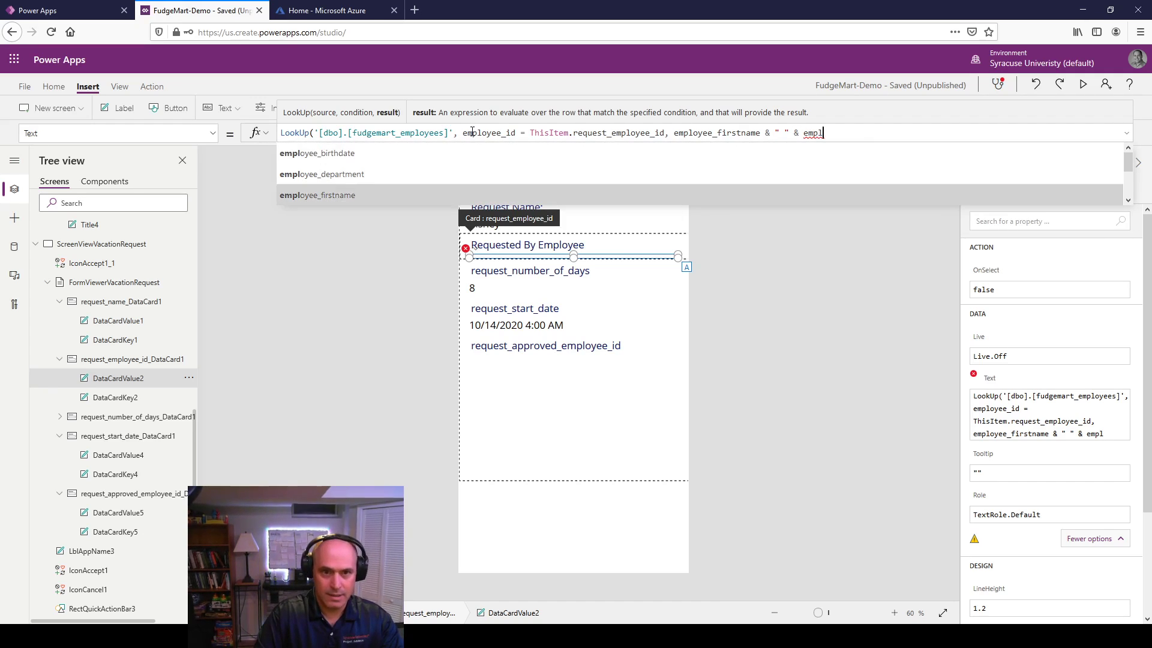
pyautogui.press('Down')
pyautogui.press('Down')
pyautogui.press('Down')
pyautogui.press('Down')
pyautogui.press('Down')
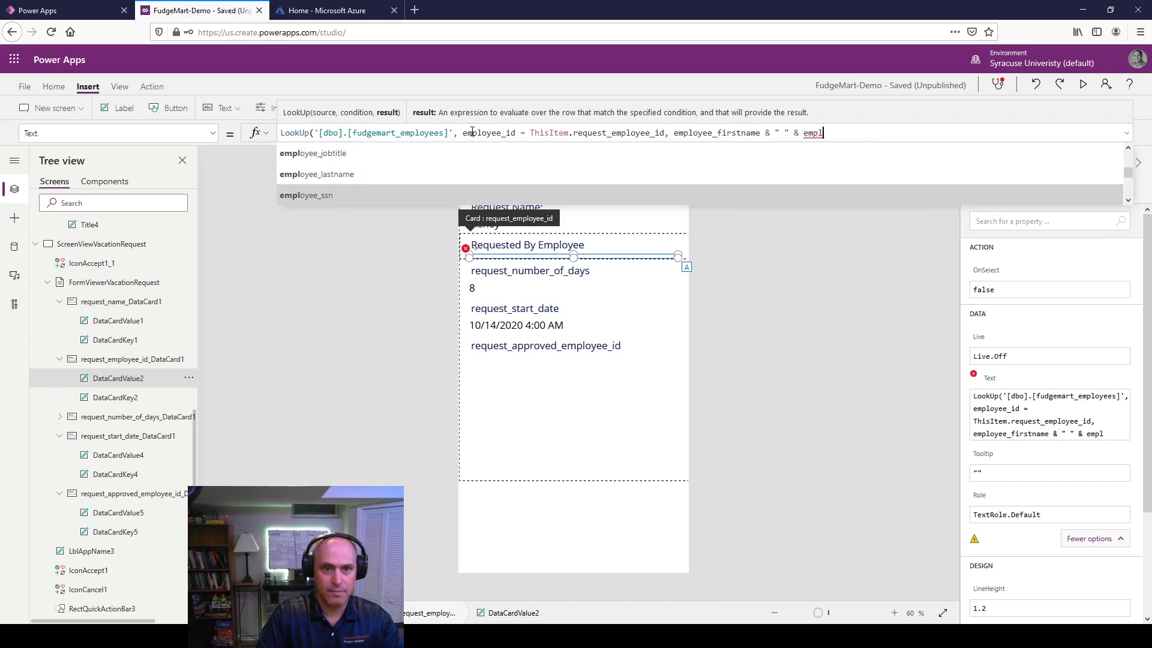
pyautogui.press('Up')
pyautogui.press('Tab')
pyautogui.write(')')
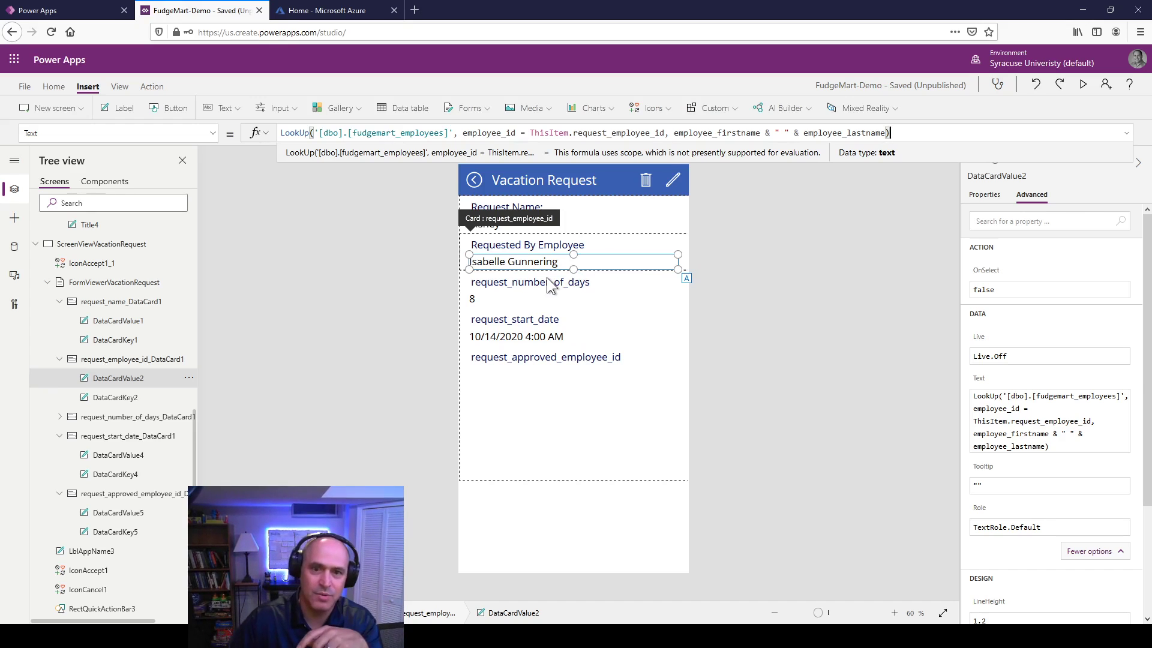
# Step: Relabel the number-of-days heading as 'Requested Days:'
pyautogui.click(788, 275)
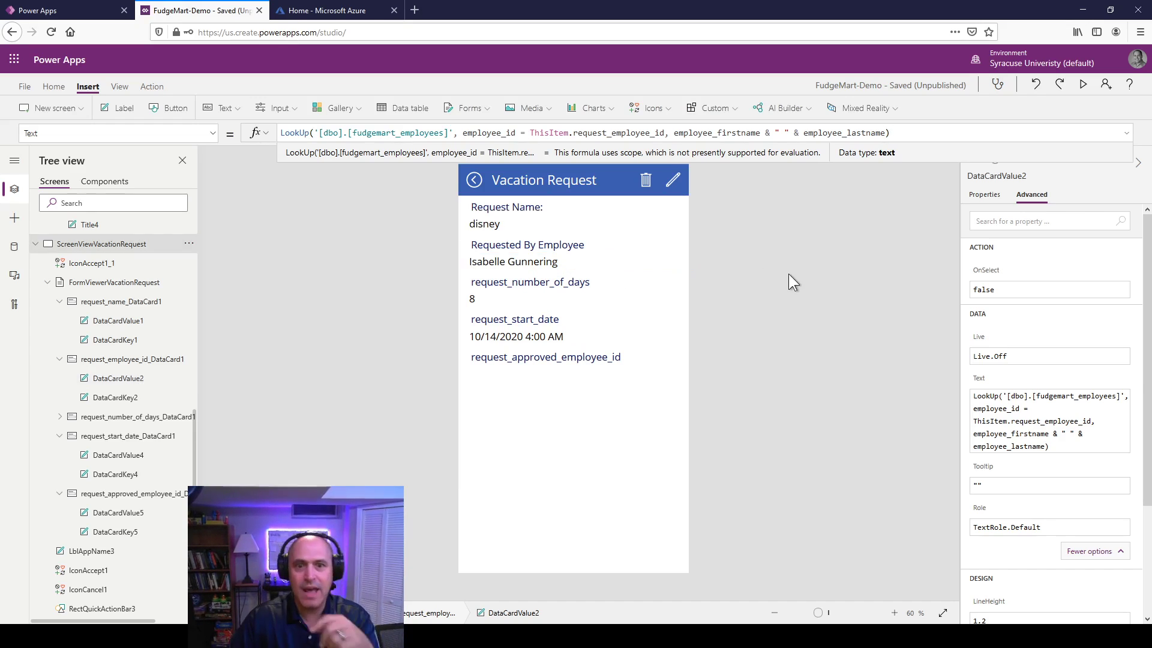
pyautogui.click(124, 475)
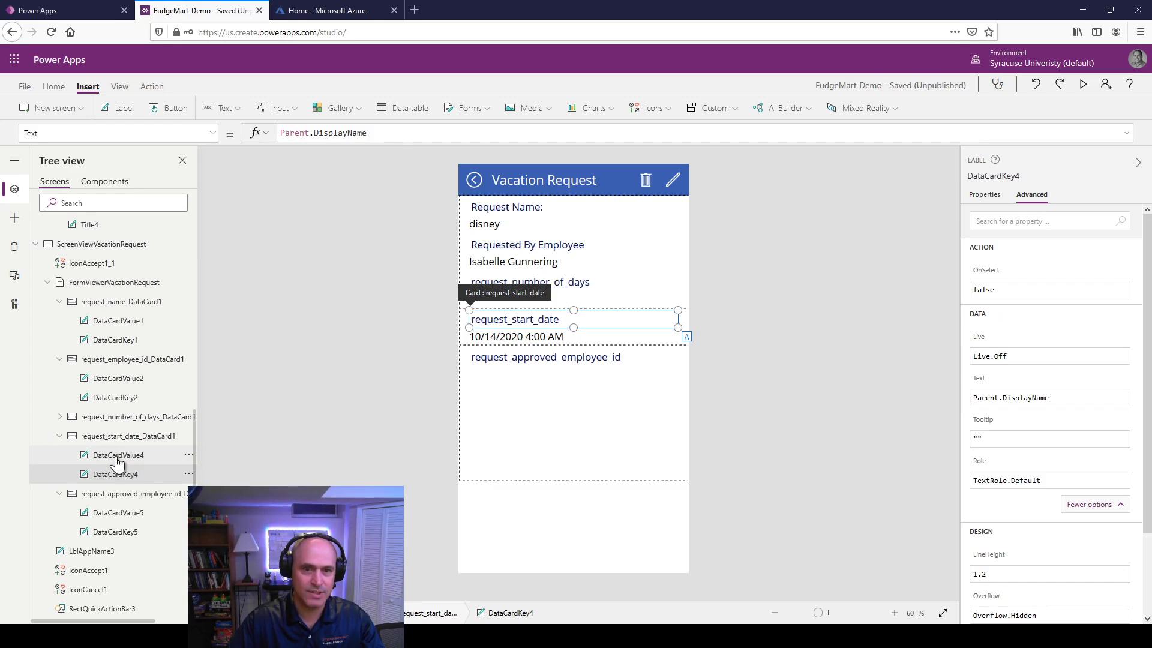
pyautogui.click(120, 399)
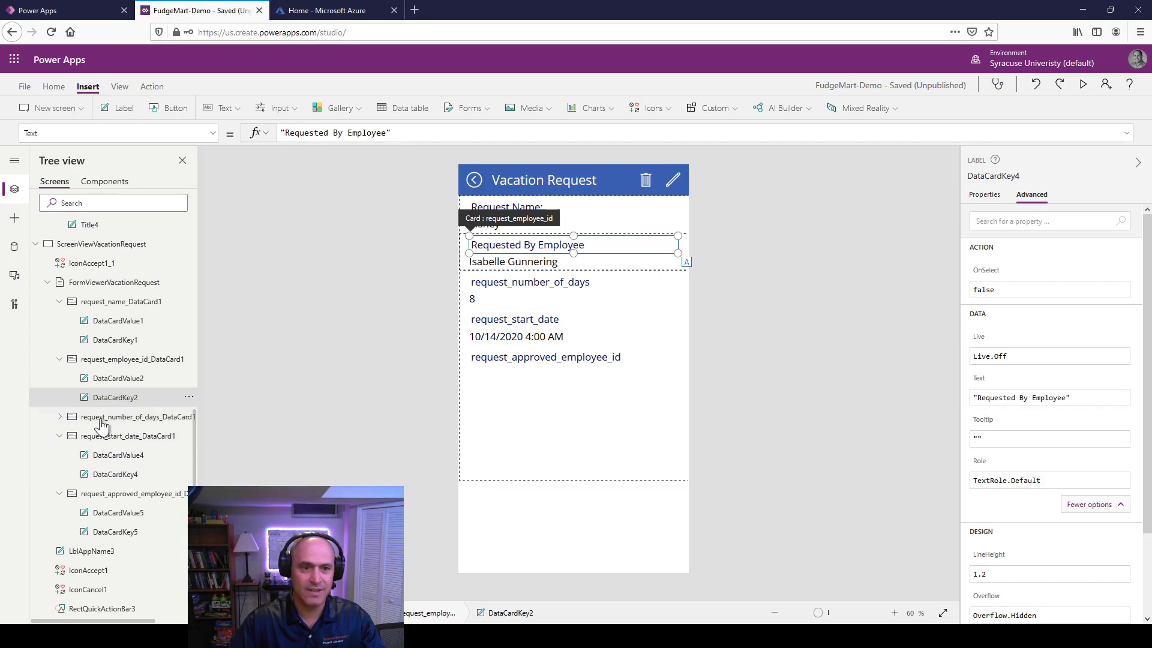
pyautogui.click(60, 417)
pyautogui.click(109, 458)
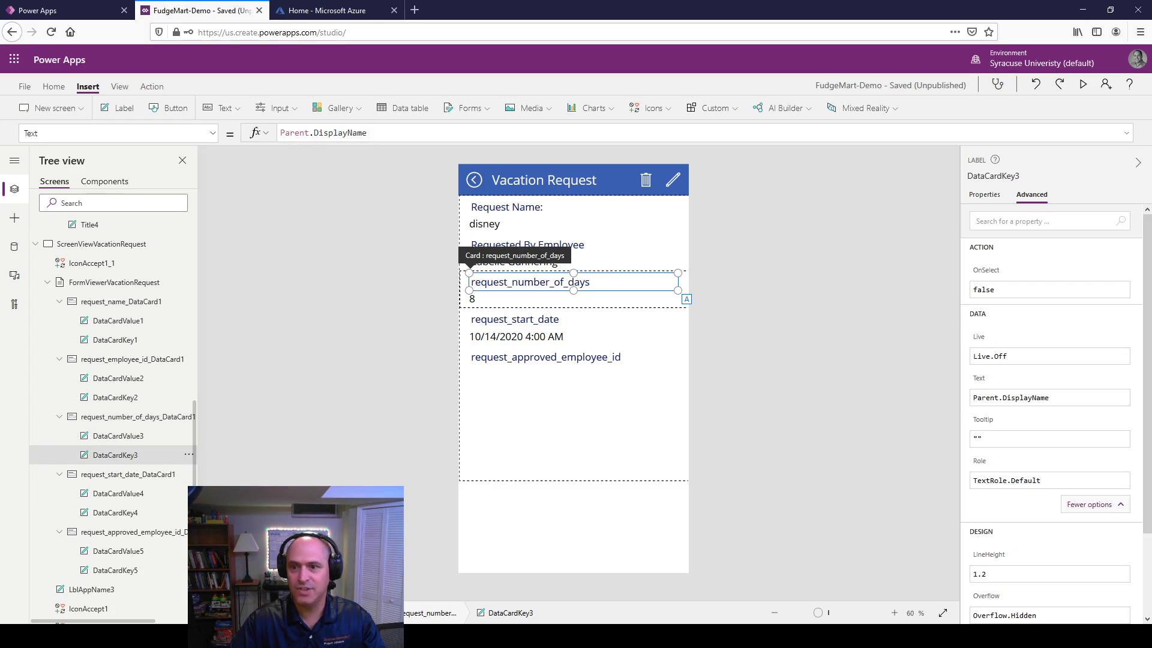
pyautogui.doubleClick(527, 284)
pyautogui.write('Re')
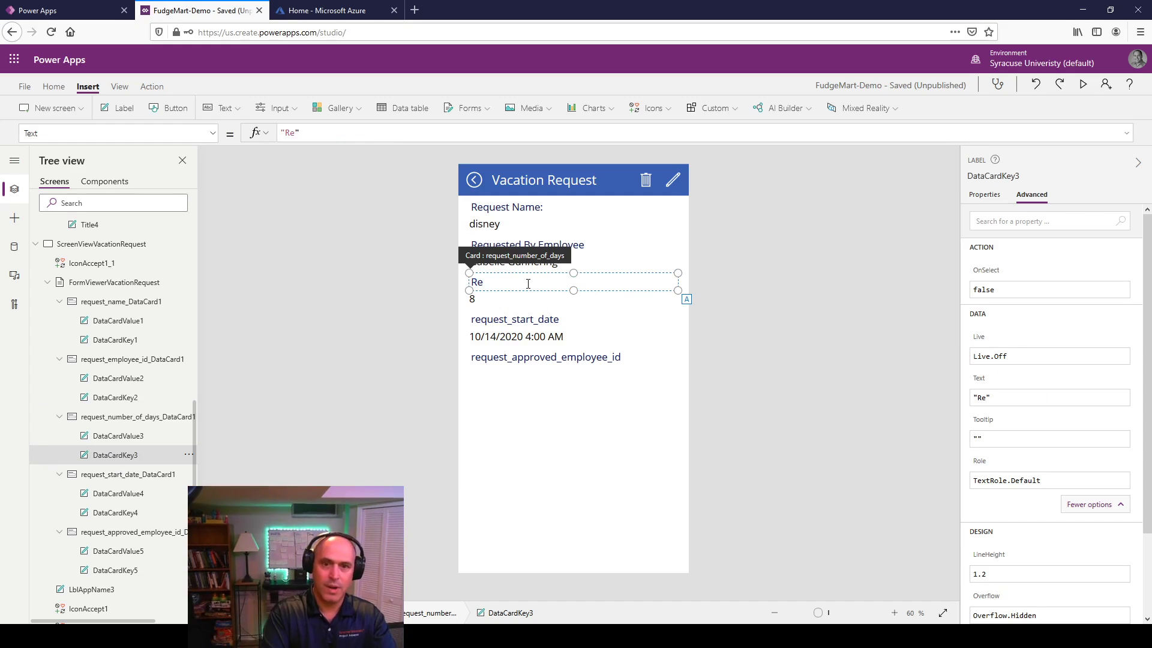
pyautogui.write('ue')
pyautogui.press('BackSpace')
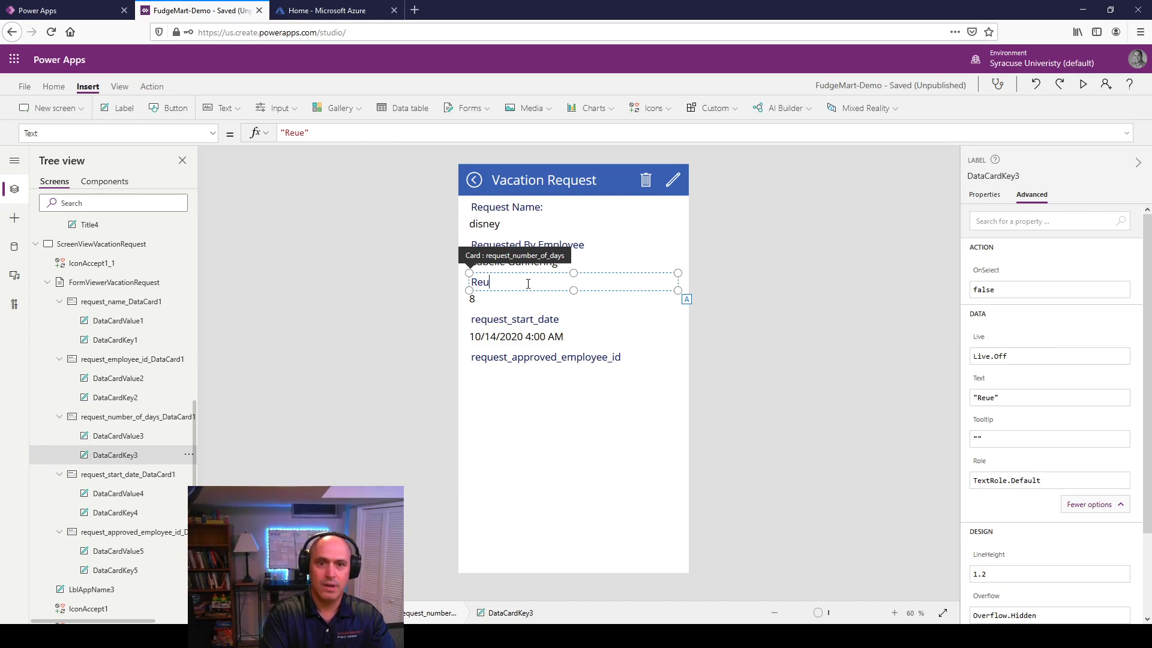
pyautogui.write('uested')
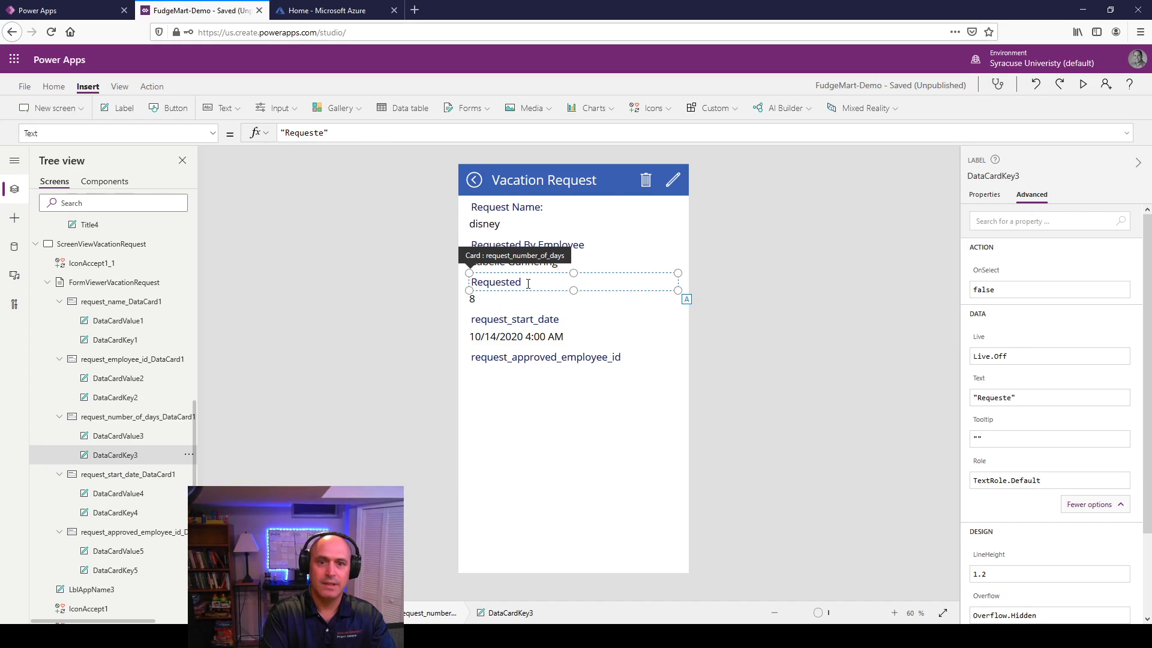
pyautogui.write(' Days:')
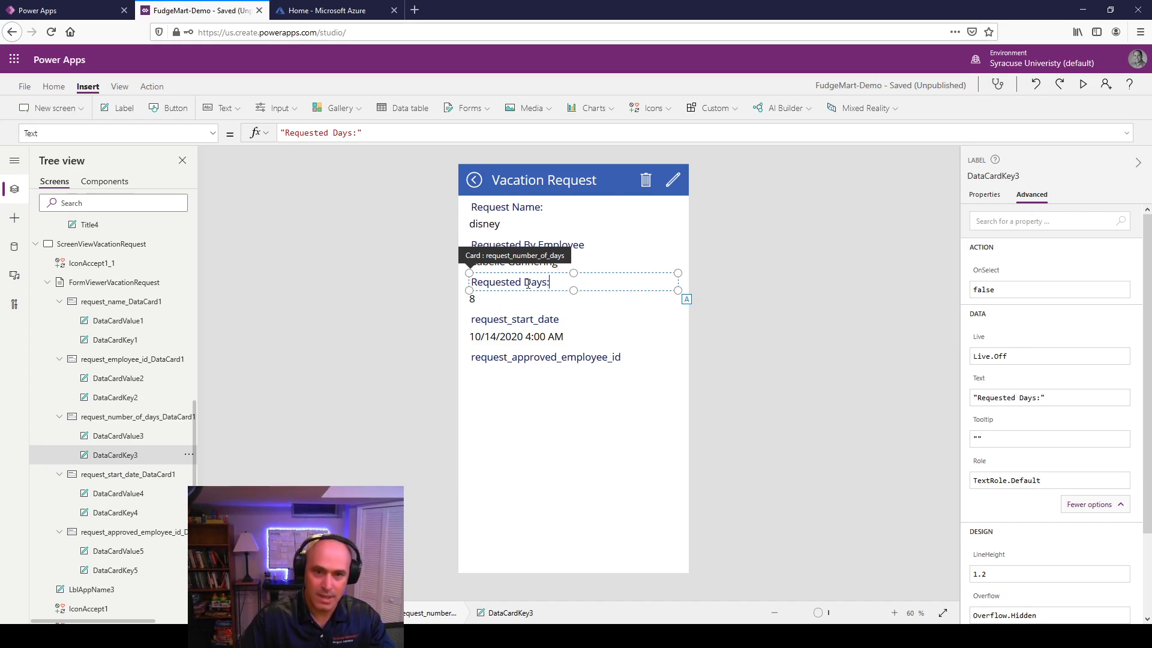
# Step: Relabel the start date heading as 'Requested Date:'
pyautogui.click(123, 493)
pyautogui.click(114, 512)
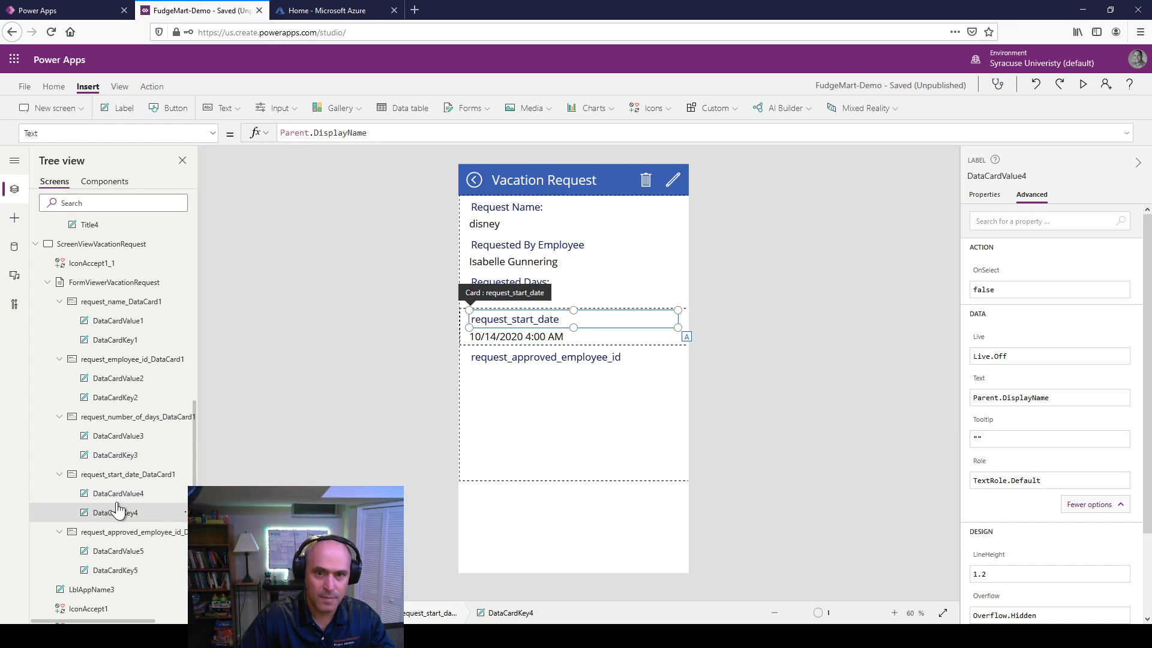
pyautogui.doubleClick(501, 321)
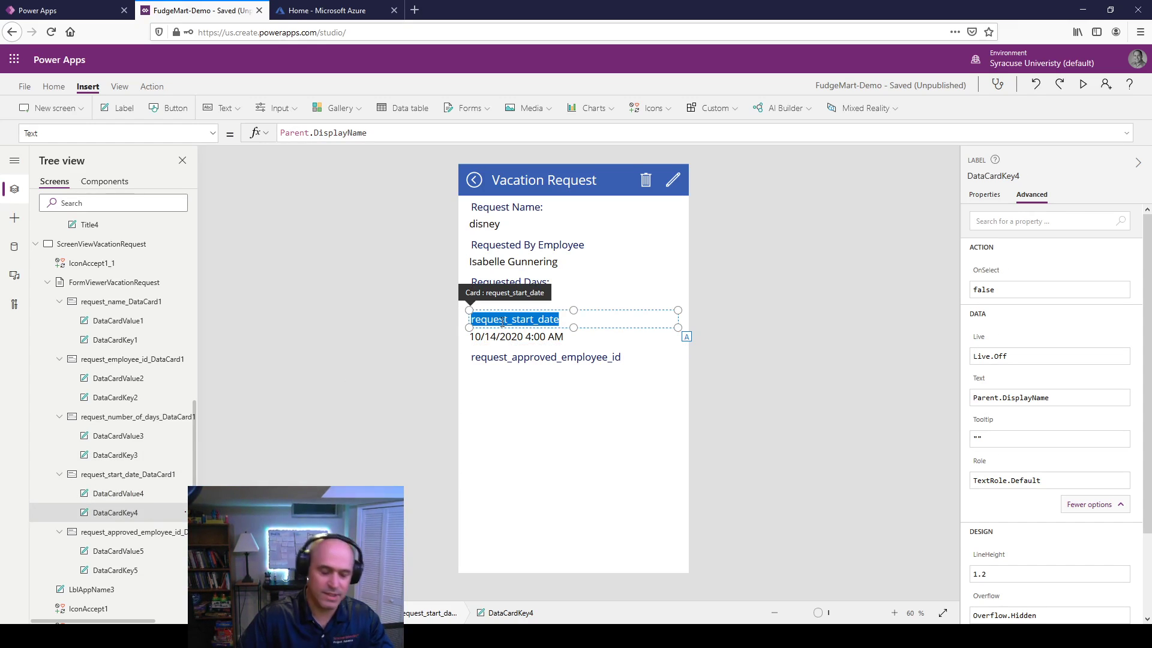
pyautogui.write('Request')
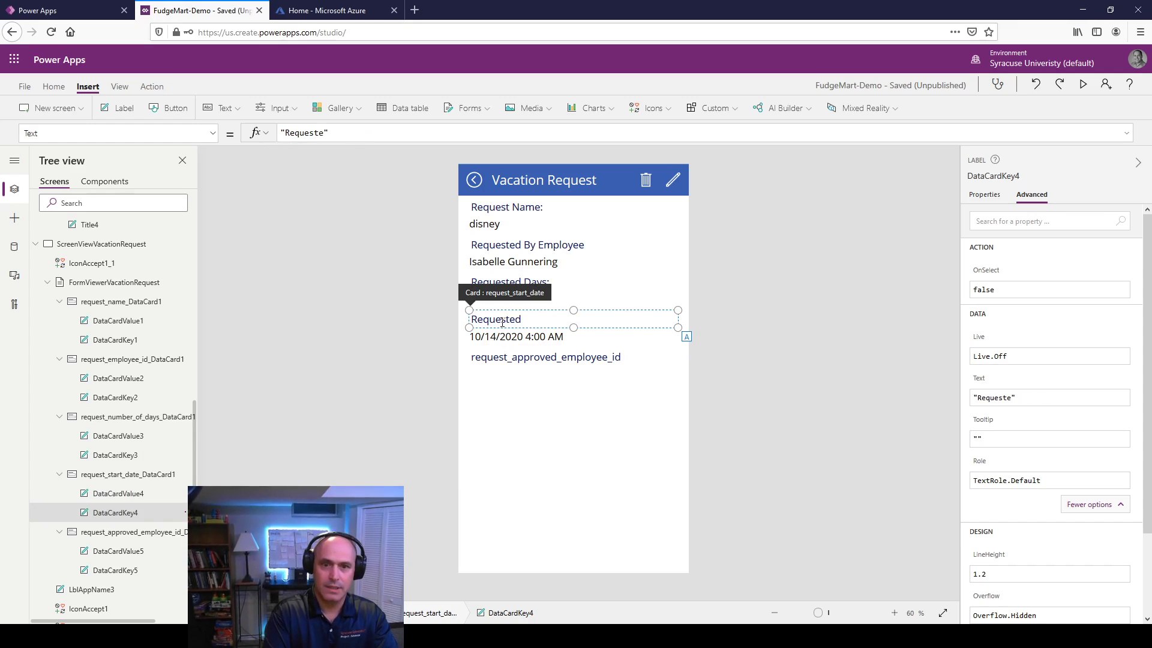
pyautogui.write('ed DateL')
pyautogui.press('BackSpace')
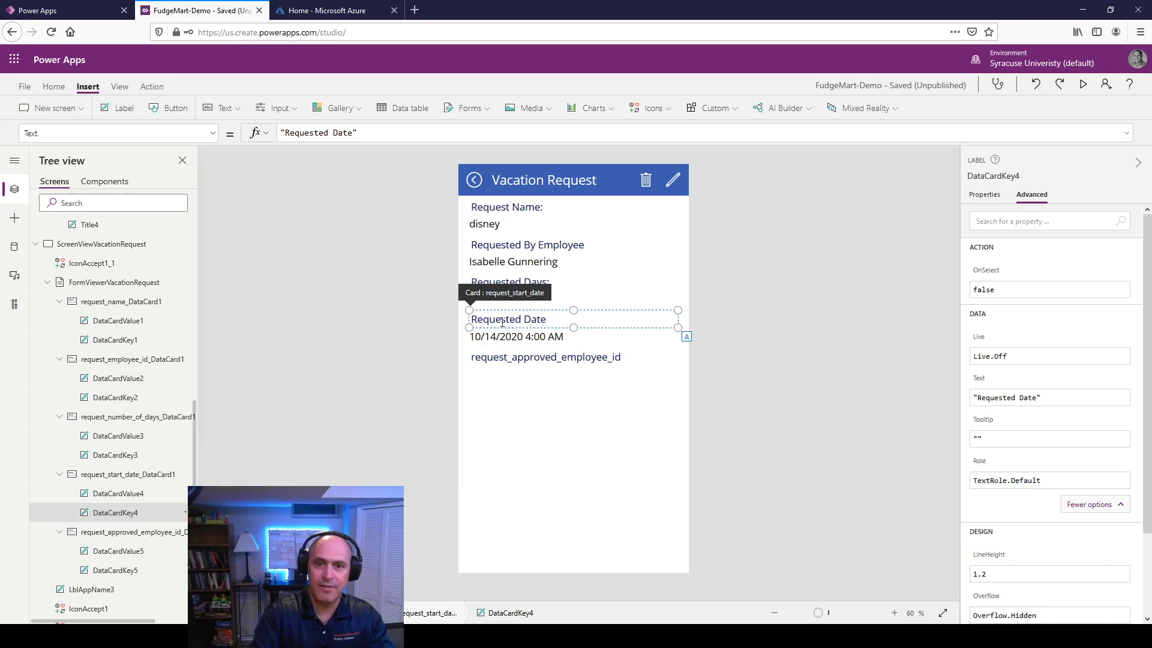
pyautogui.write(':')
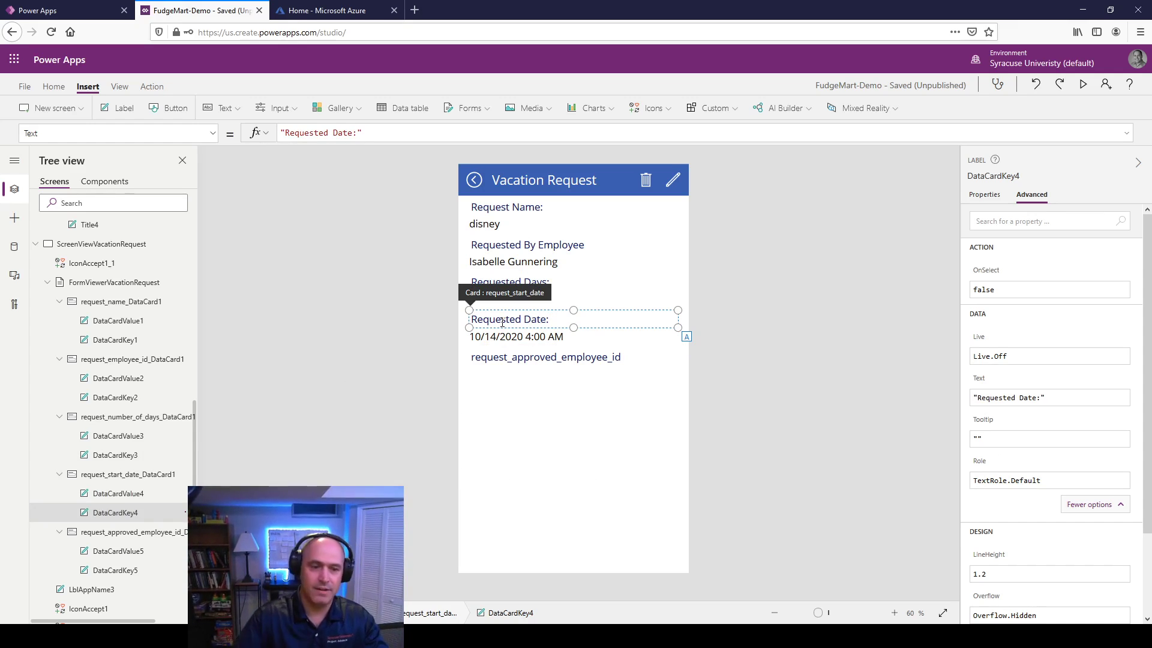
pyautogui.click(129, 495)
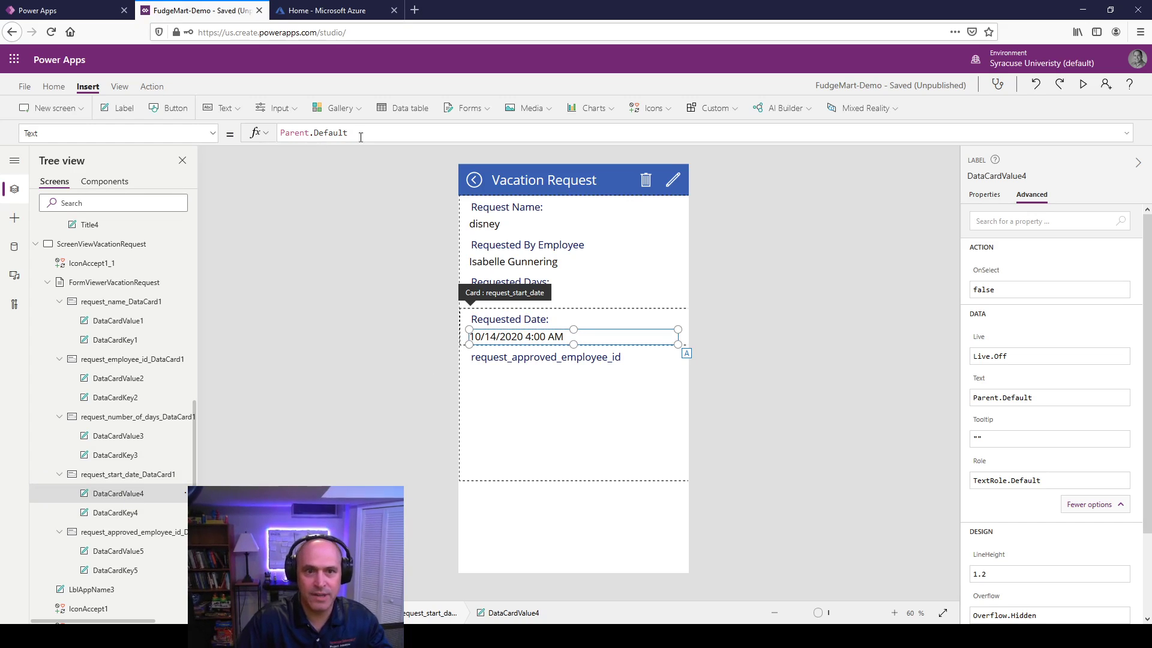
# Step: Set the date value's Text to Text(ThisItem.request_start_date,"yyyy-mm-dd")
pyautogui.moveTo(348, 138); pyautogui.dragTo(249, 134)
pyautogui.write('Te')
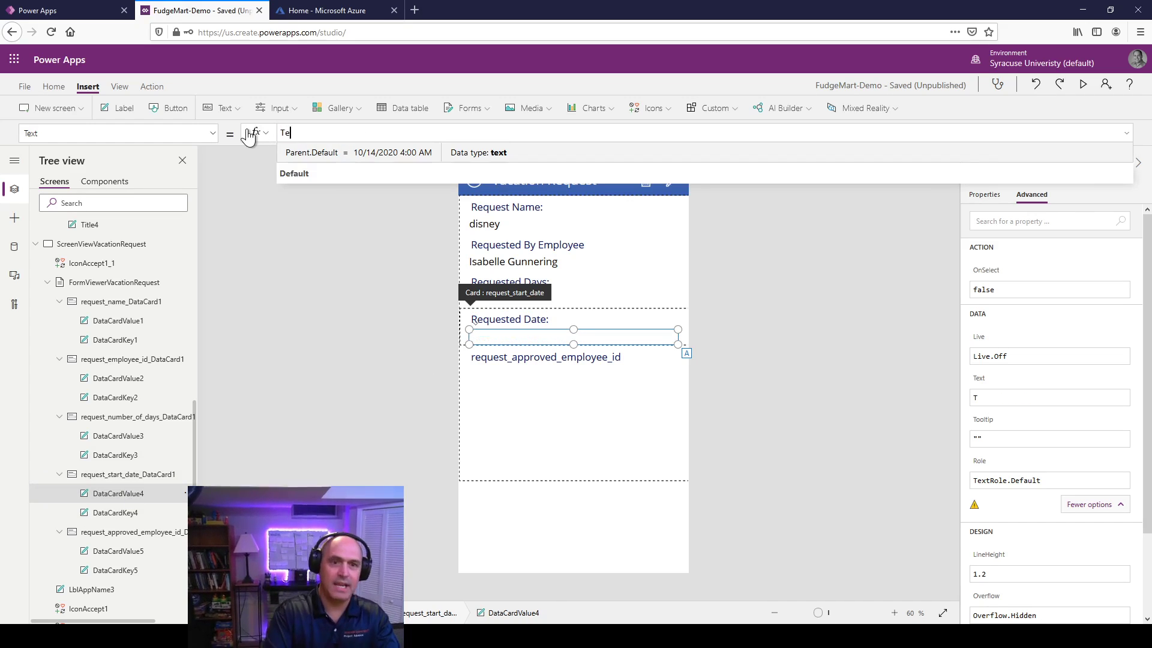
pyautogui.write('xt(')
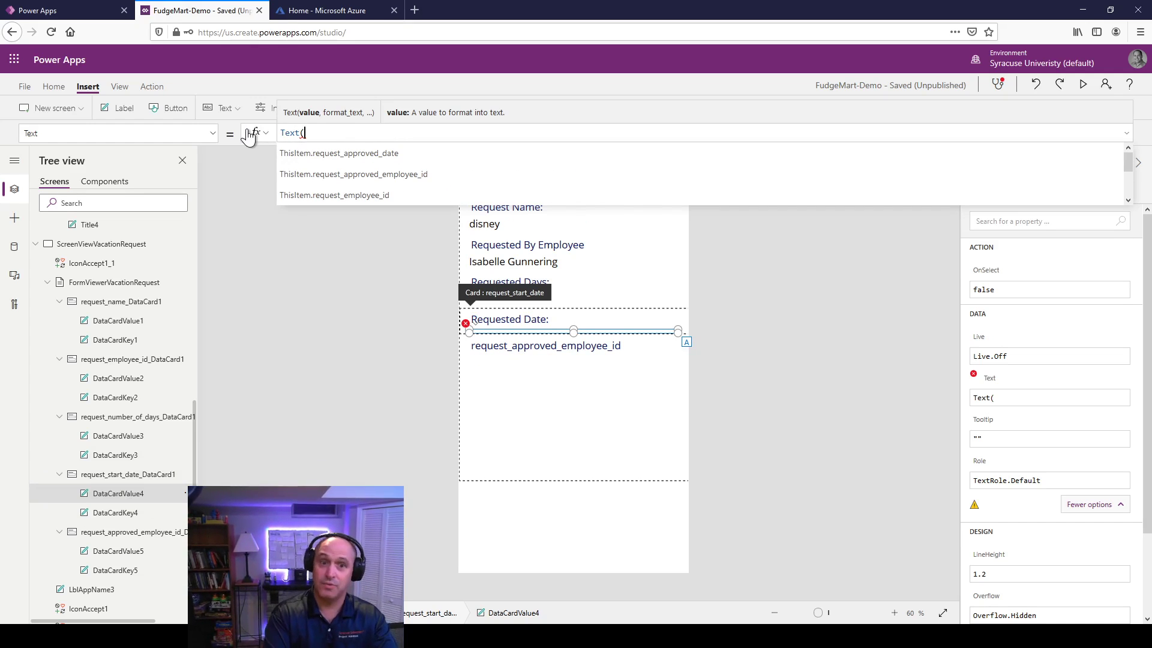
pyautogui.write('ThisItem.')
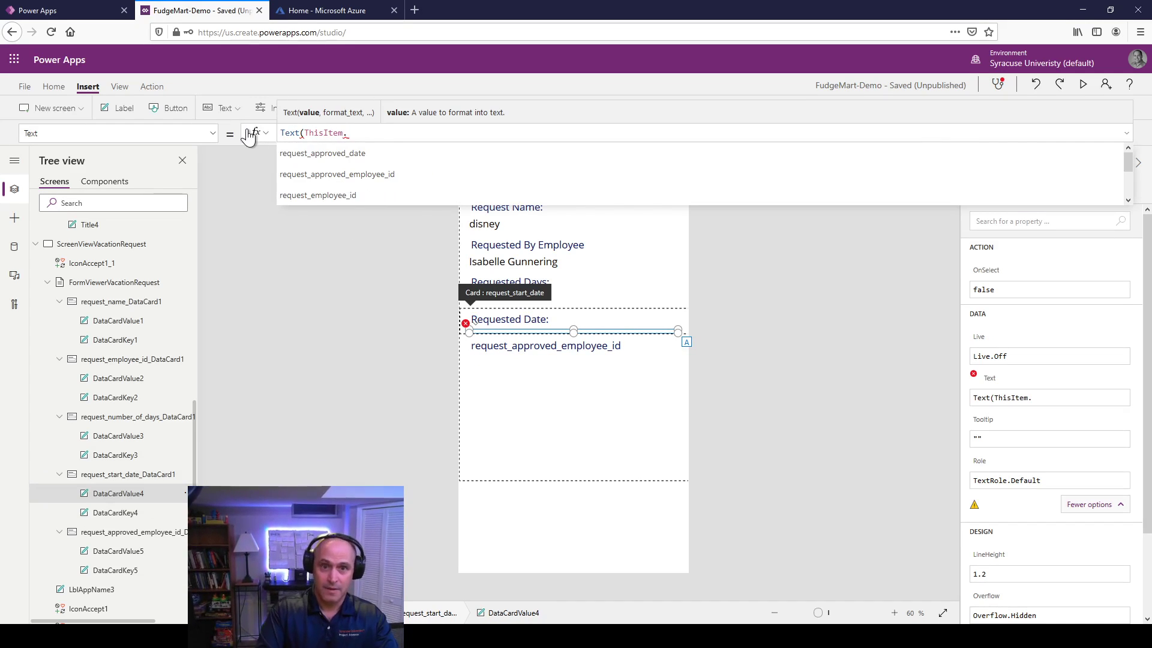
pyautogui.press('Down')
pyautogui.press('Down')
pyautogui.press('Down')
pyautogui.press('Down')
pyautogui.press('Down')
pyautogui.press('Down')
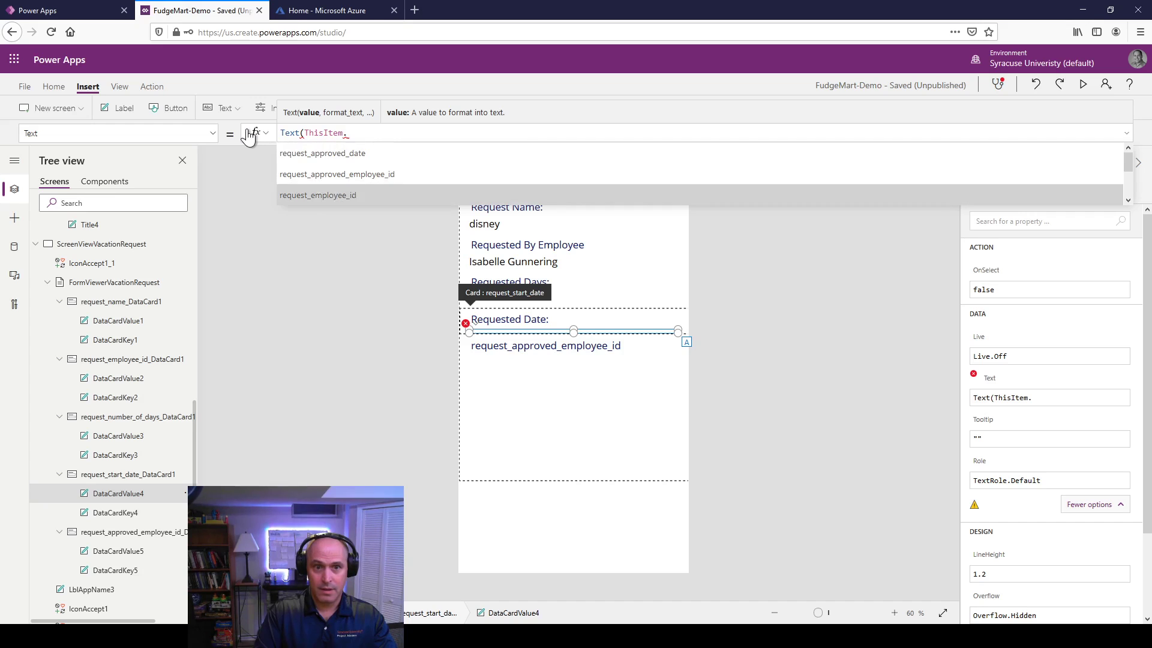
pyautogui.press('Tab')
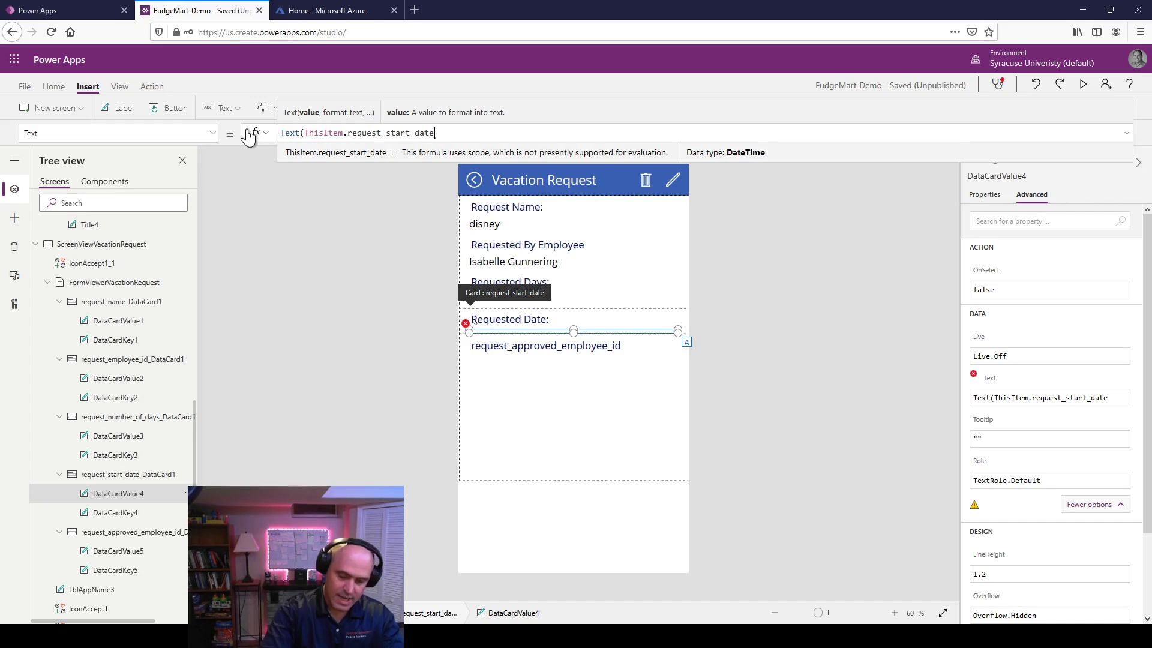
pyautogui.write(',"yyy')
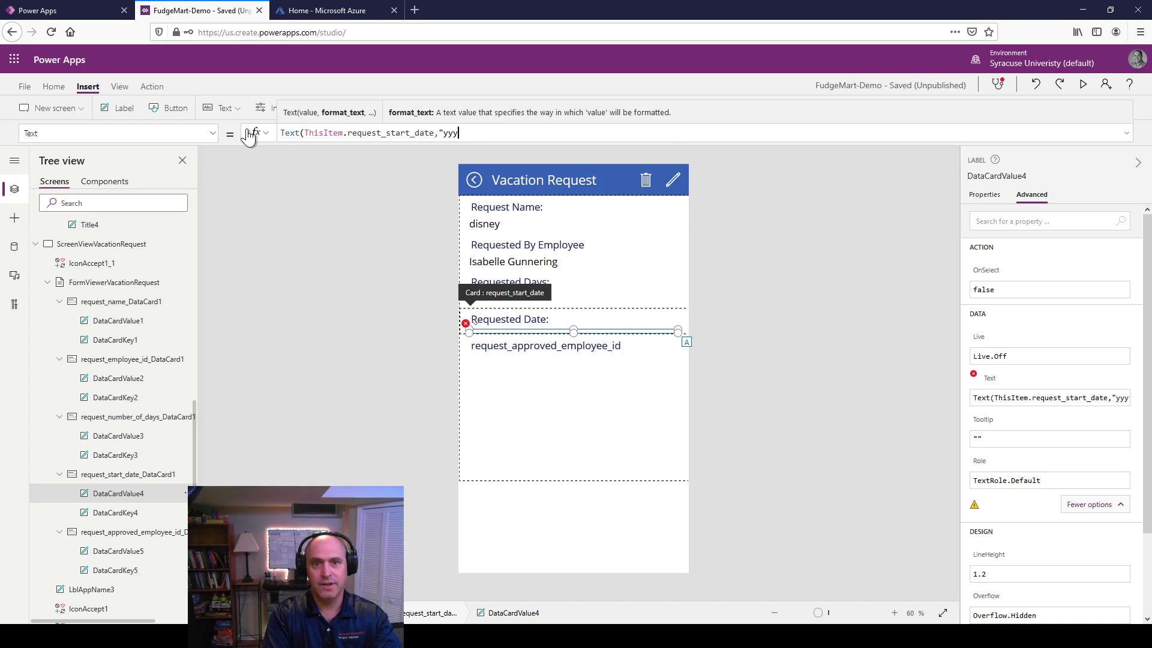
pyautogui.write('y-')
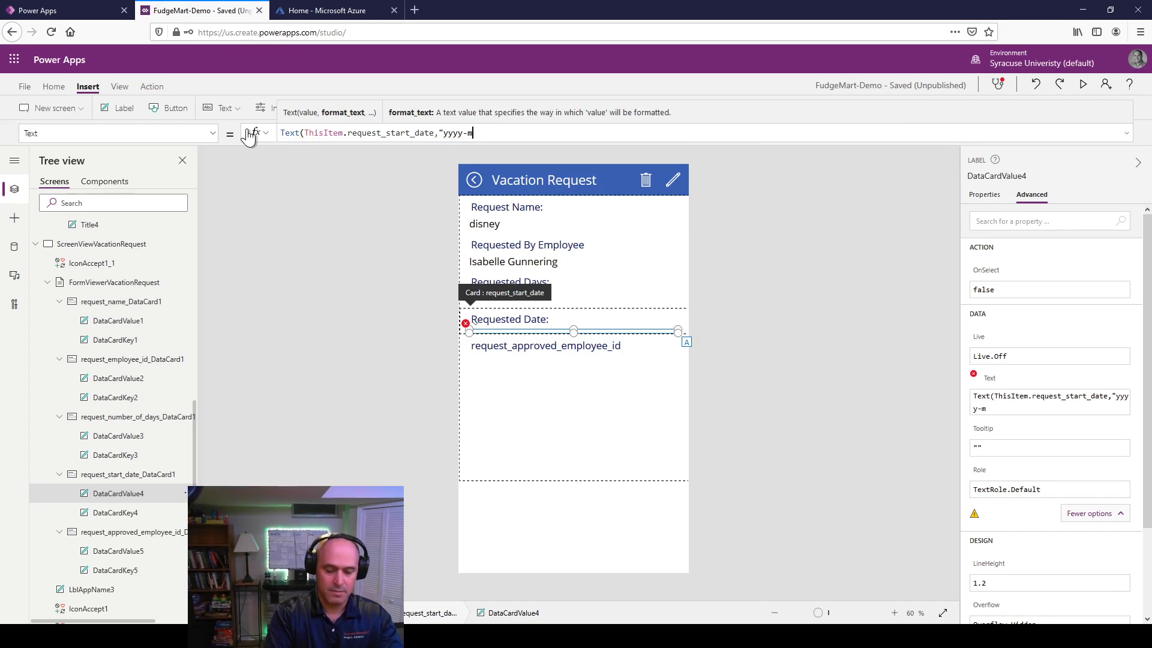
pyautogui.write('mm-dd")')
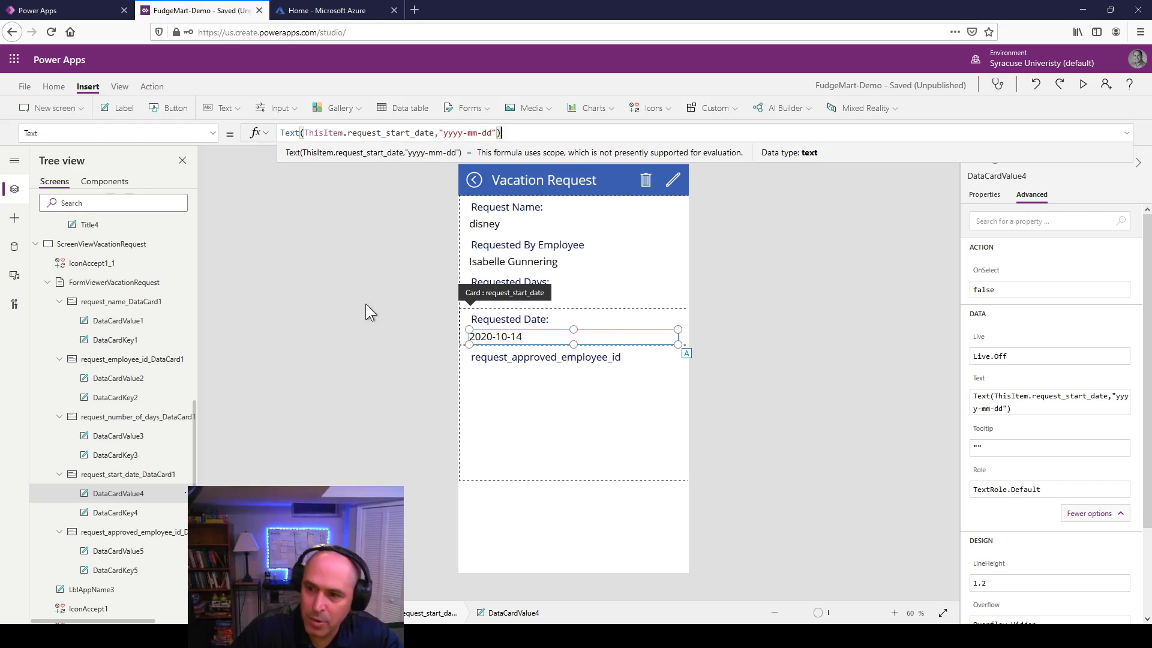
# Step: Replace the approver value's Parent.Default text with the test string "SADFFASDF"
pyautogui.click(548, 359)
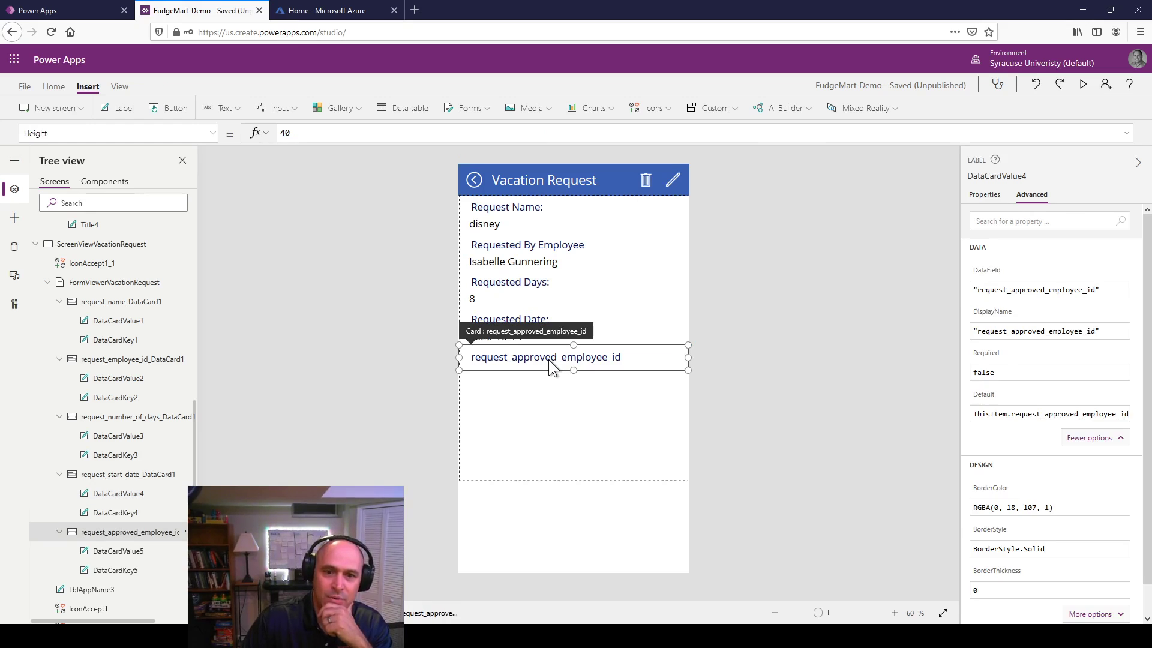
pyautogui.click(512, 383)
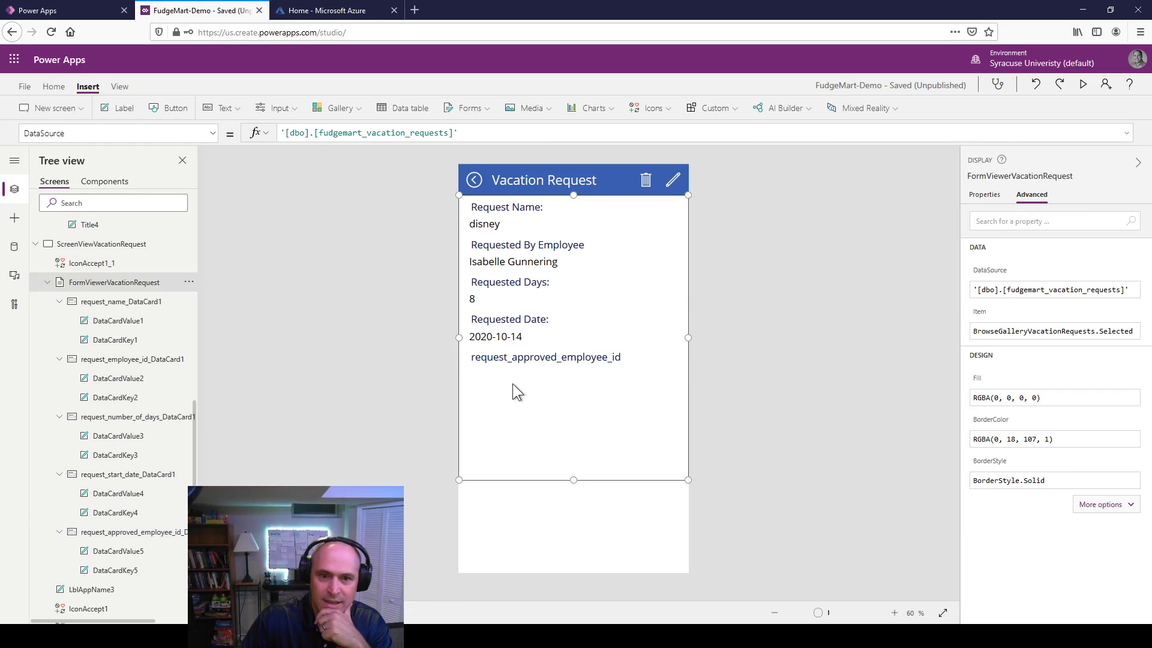
pyautogui.click(514, 362)
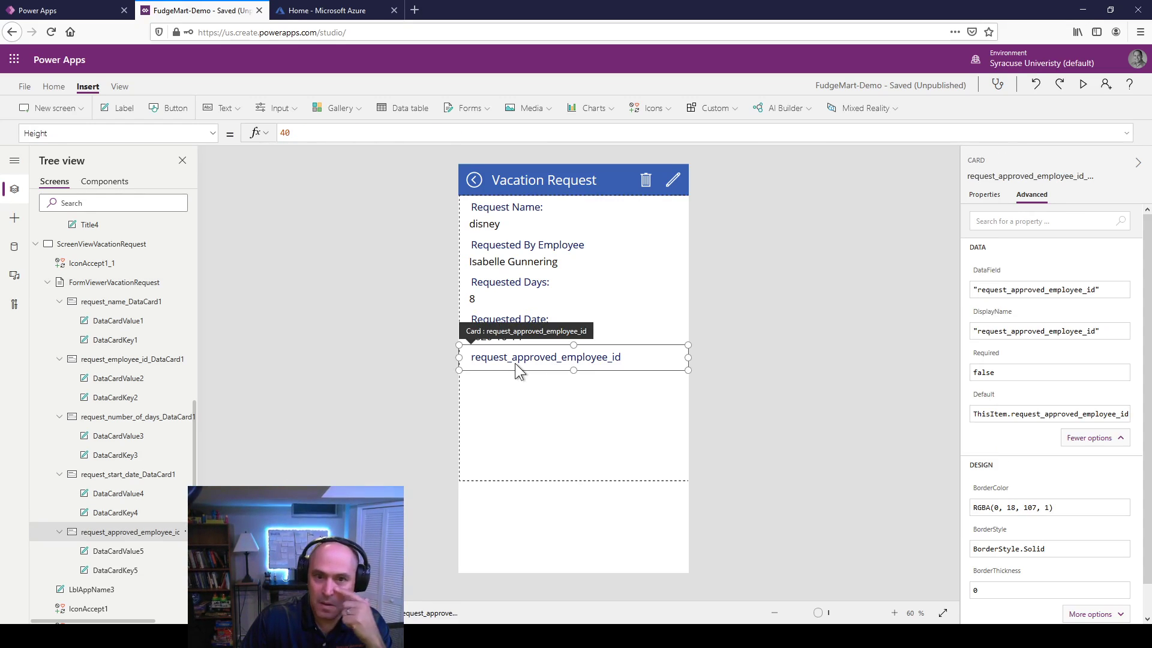
pyautogui.click(513, 370)
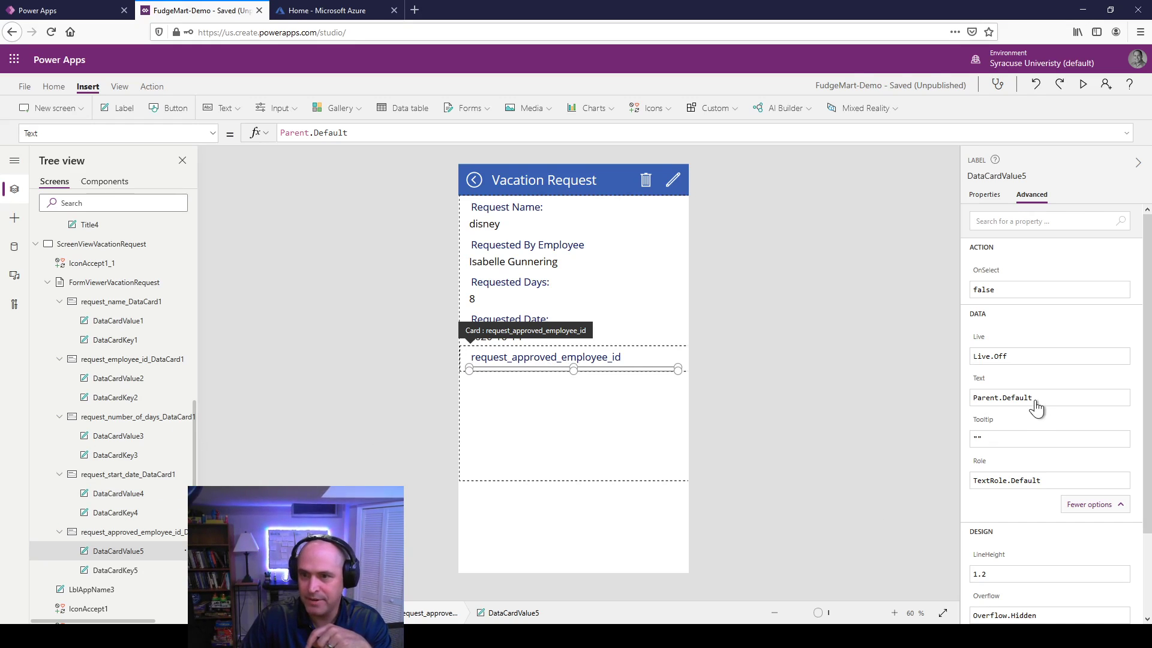
pyautogui.moveTo(1034, 399); pyautogui.dragTo(945, 383)
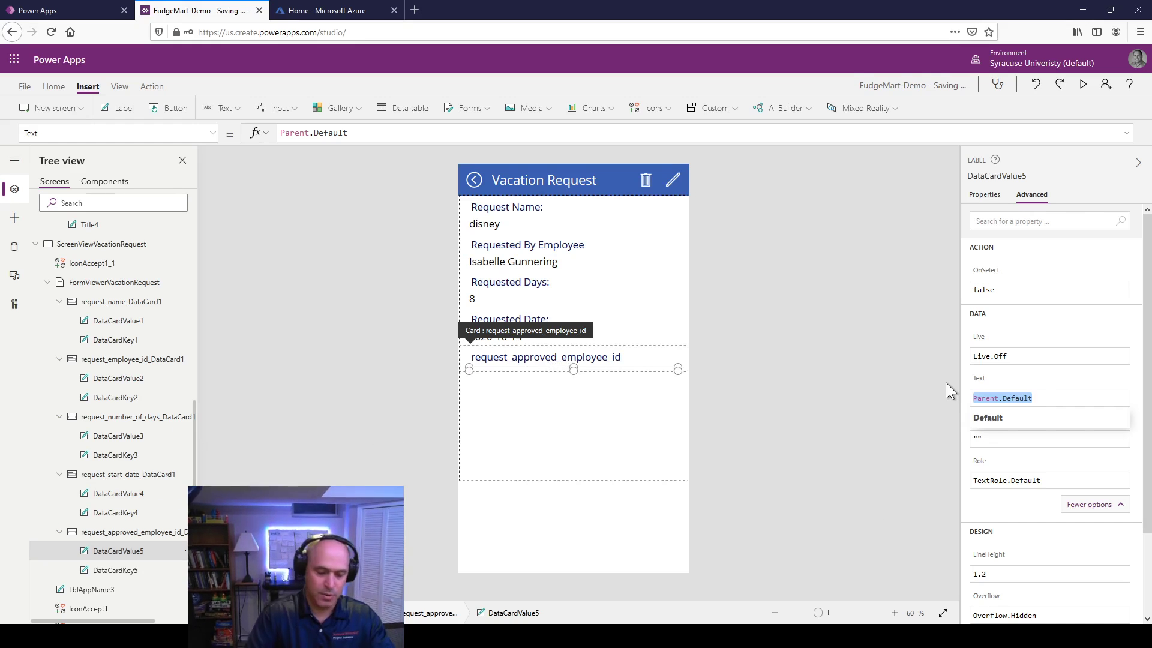
pyautogui.write('"SADFFA')
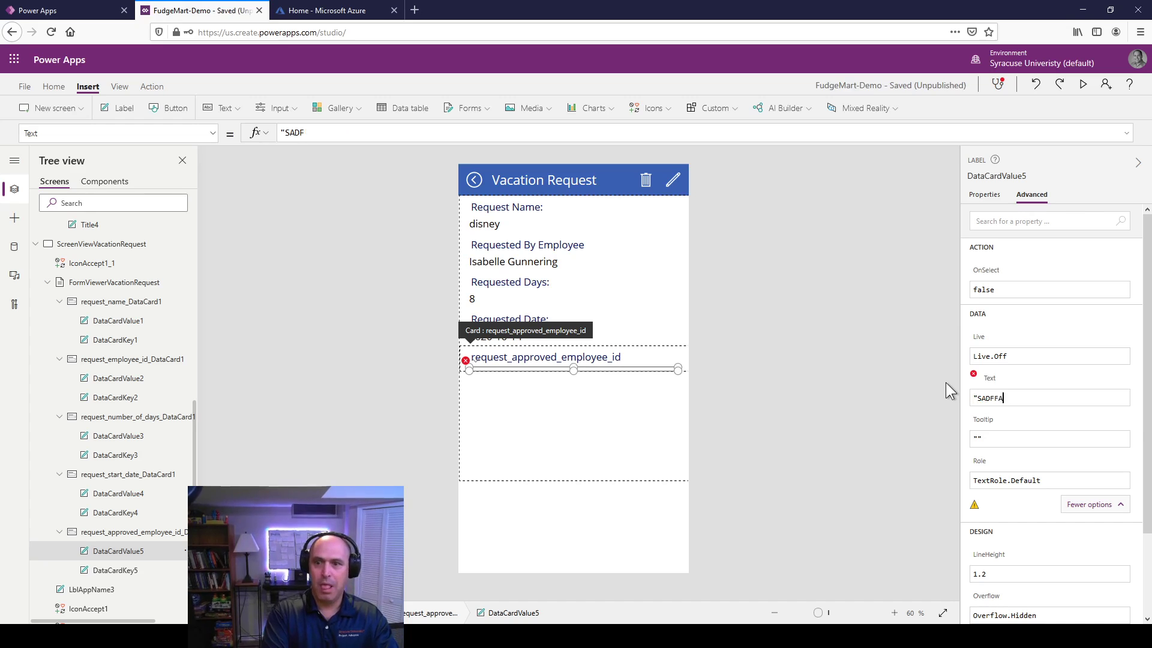
pyautogui.write('SDF"')
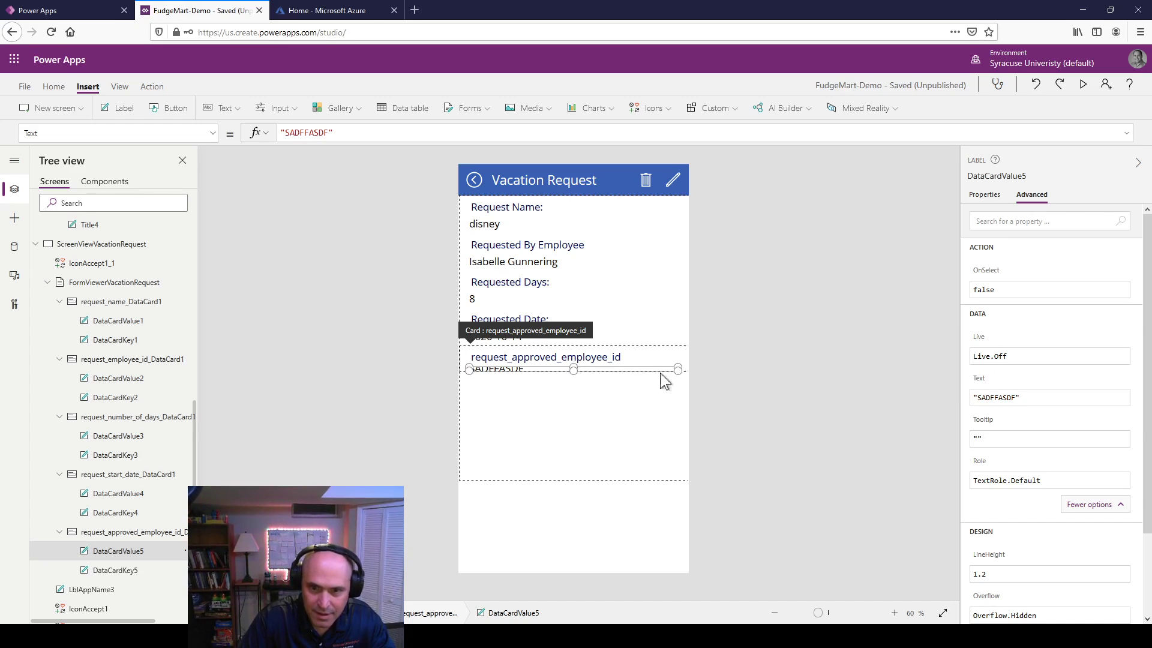
# Step: Make the approver card and its value label taller so the test text fits
pyautogui.click(672, 354)
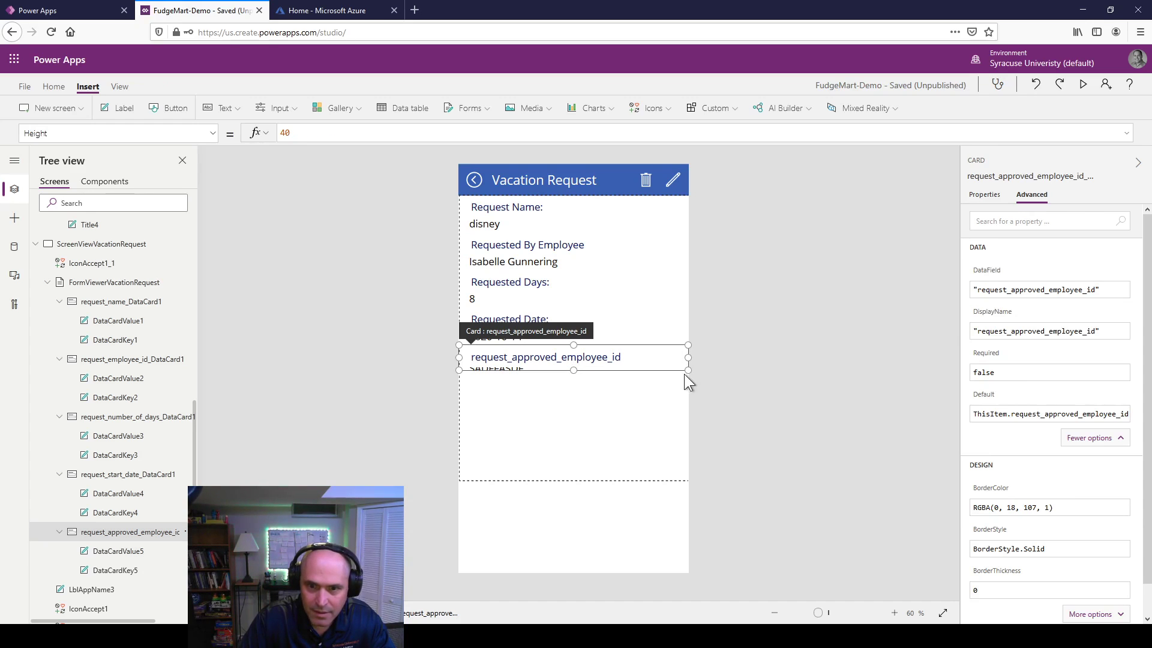
pyautogui.moveTo(570, 372); pyautogui.dragTo(568, 394)
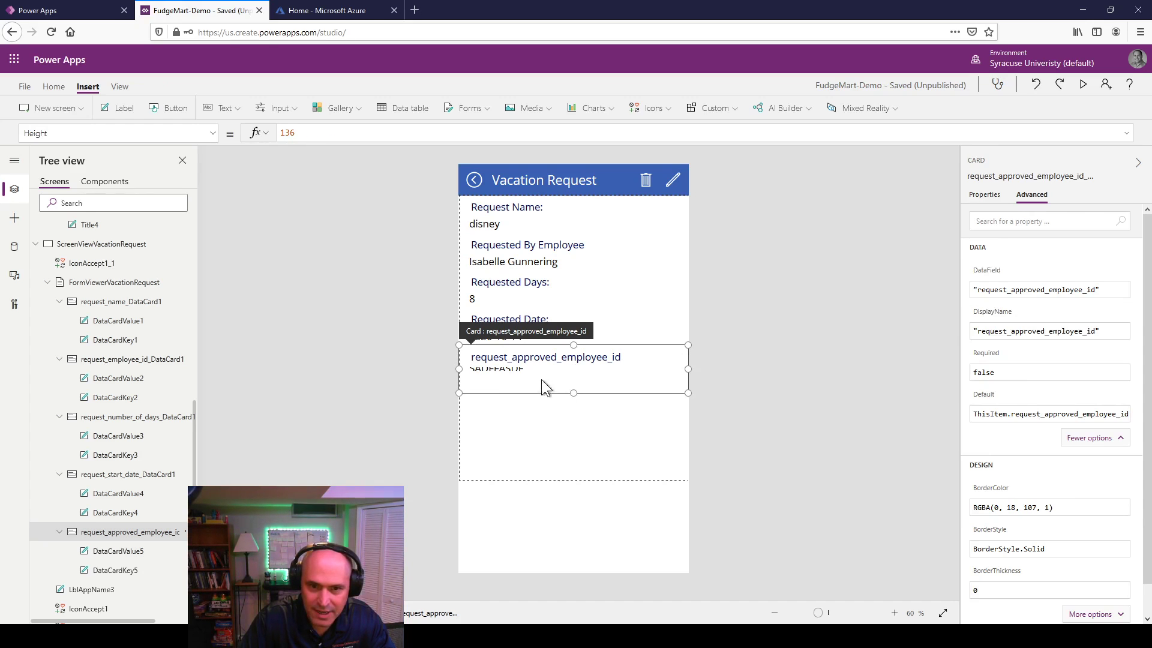
pyautogui.click(507, 362)
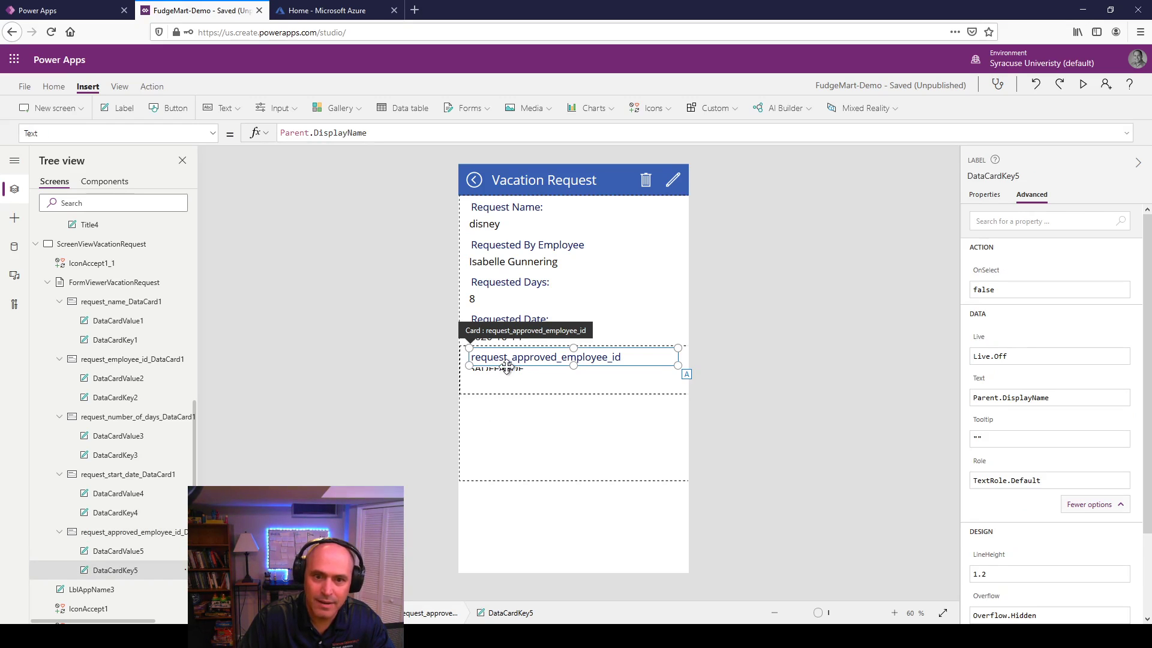
pyautogui.click(129, 550)
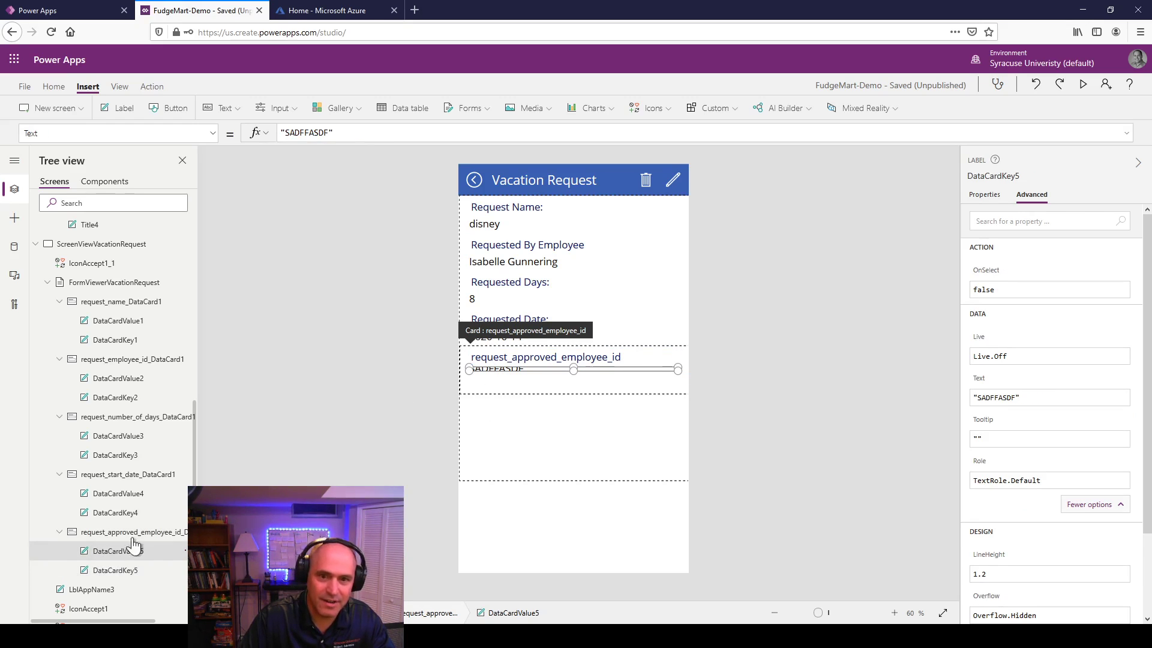
pyautogui.moveTo(573, 369)
pyautogui.mouseDown()
pyautogui.moveTo(573, 384)
pyautogui.moveTo(563, 381)
pyautogui.mouseUp()
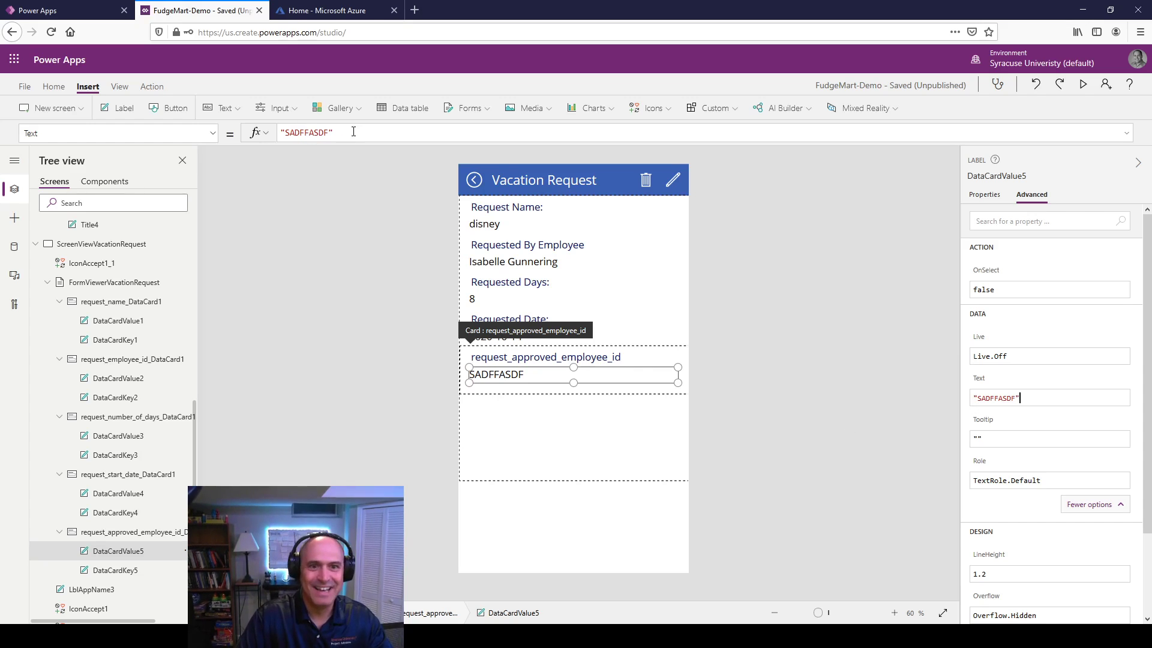
pyautogui.moveTo(353, 132); pyautogui.dragTo(278, 132)
# Step: Set the approver value to If(IsBlank(ThisItem.request_approved_employee_id),"Not Approved","Approved")
pyautogui.write('IF')
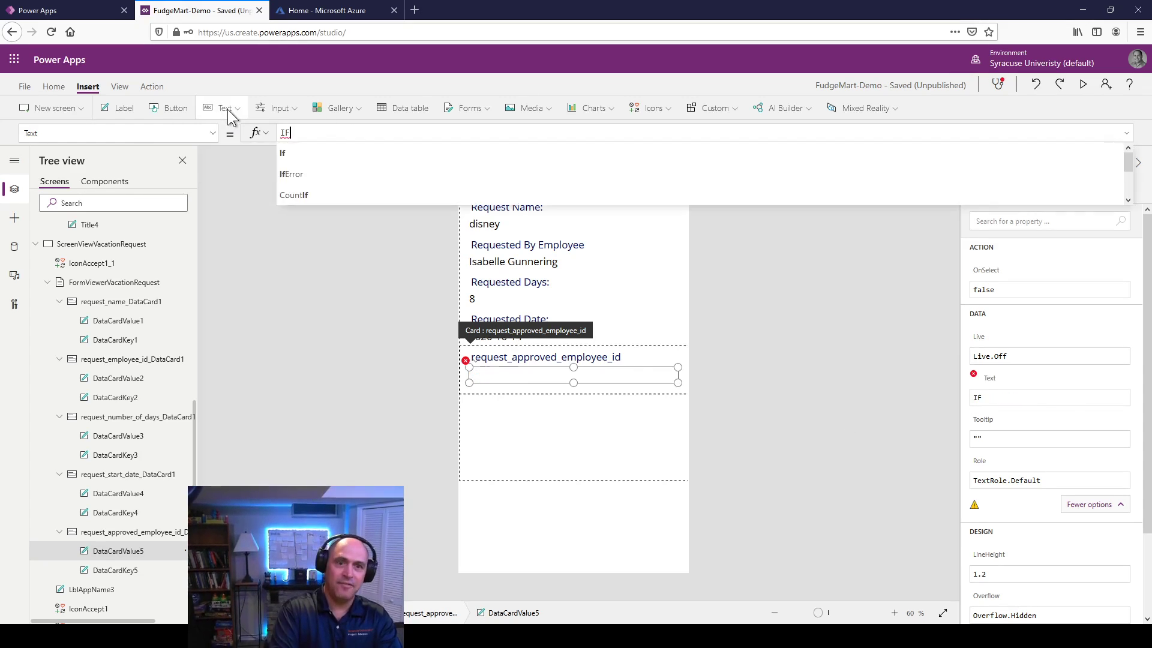
pyautogui.press('BackSpace')
pyautogui.write('f(')
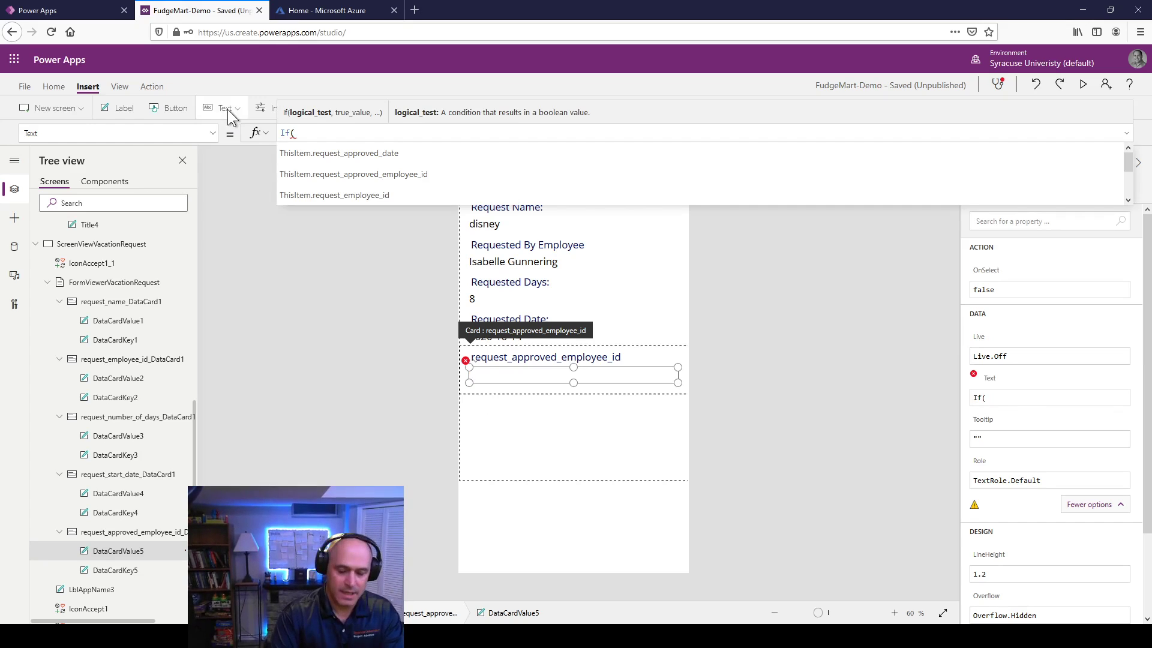
pyautogui.write('isBl')
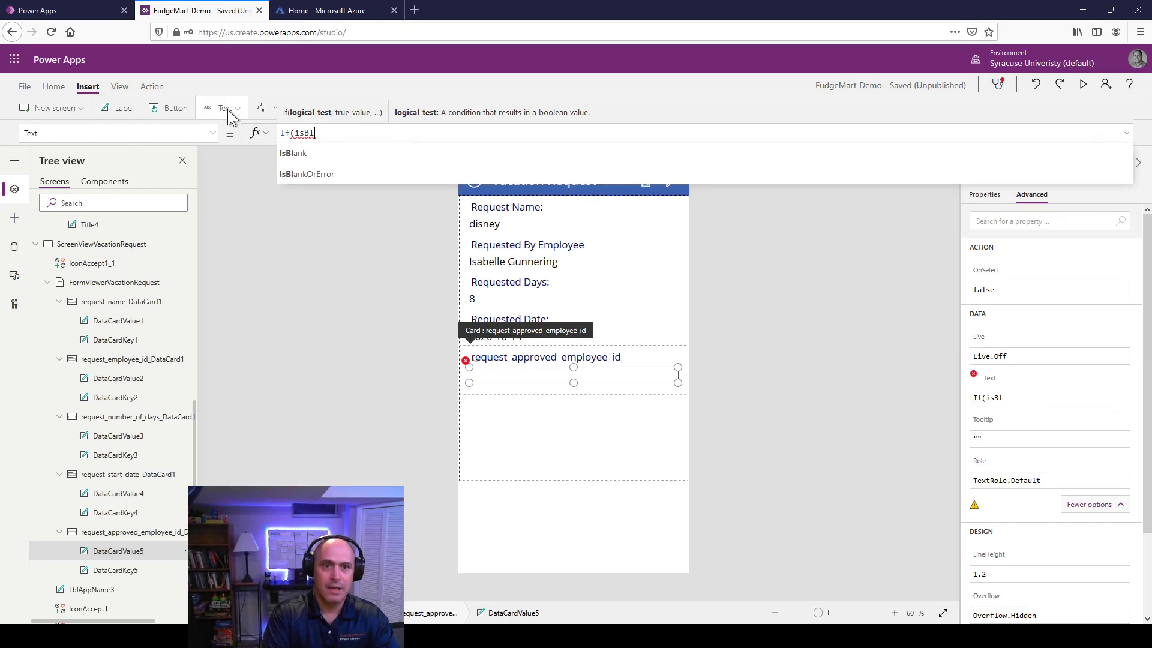
pyautogui.press('Tab')
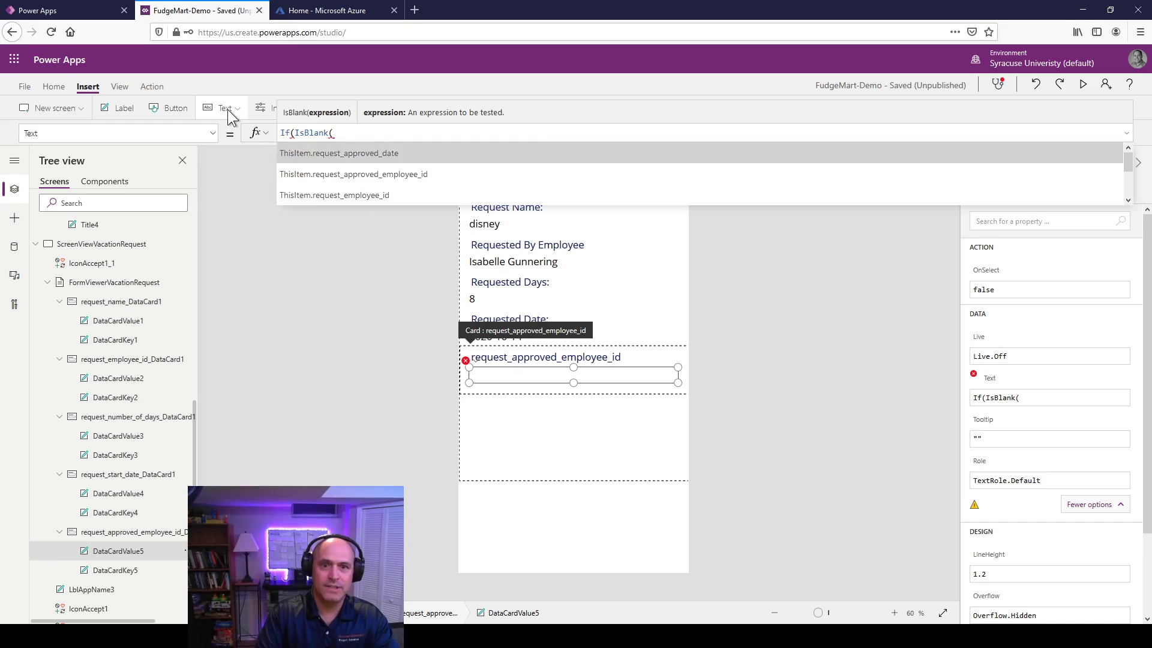
pyautogui.press('Down')
pyautogui.press('Tab')
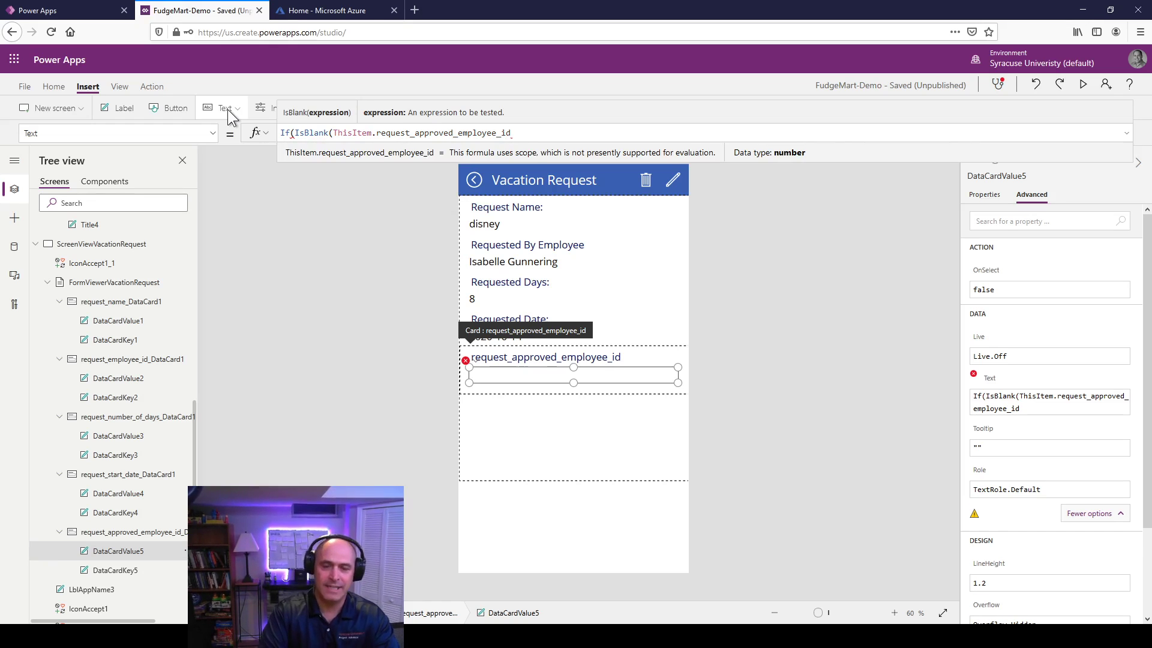
pyautogui.write(')')
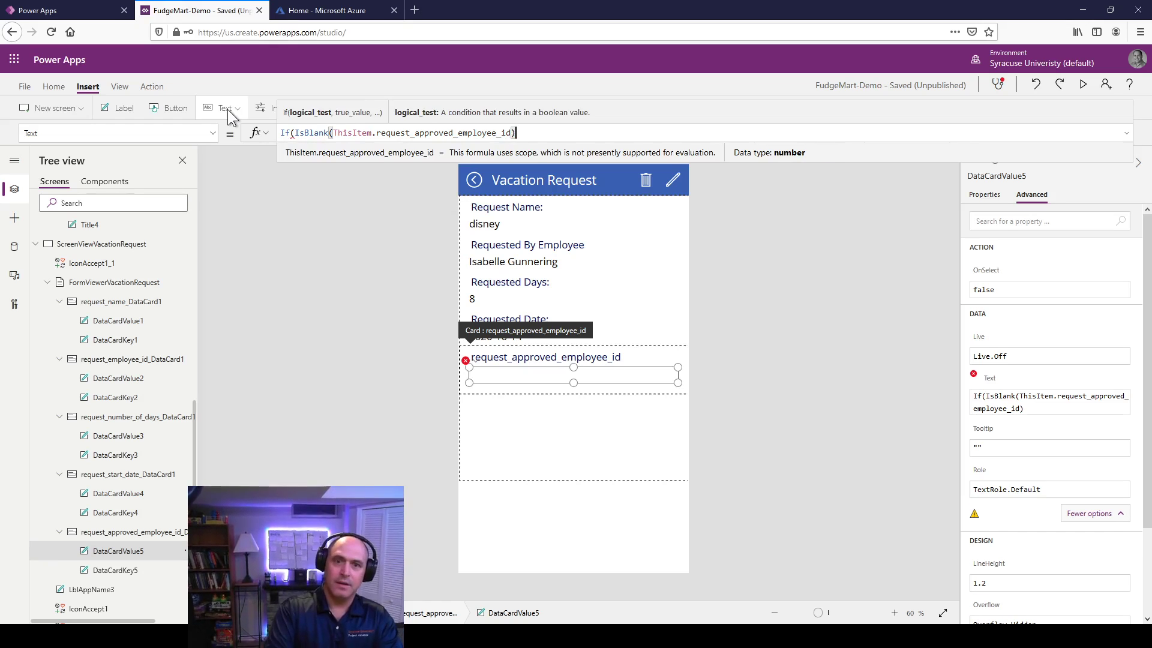
pyautogui.write(',"')
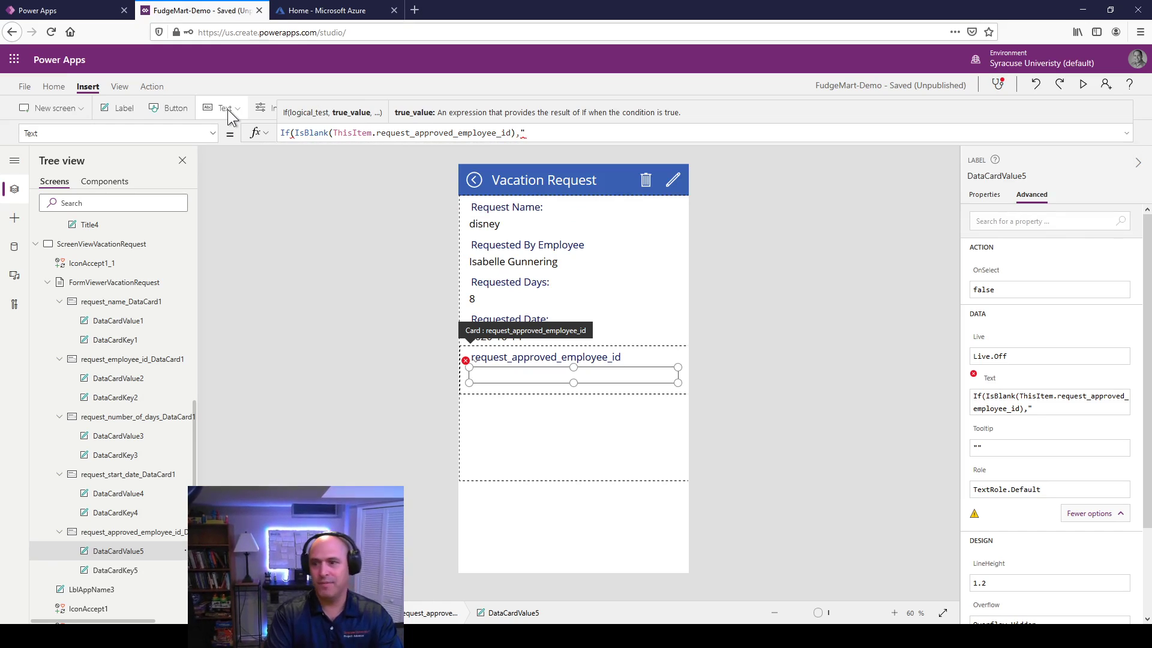
pyautogui.write('Not ')
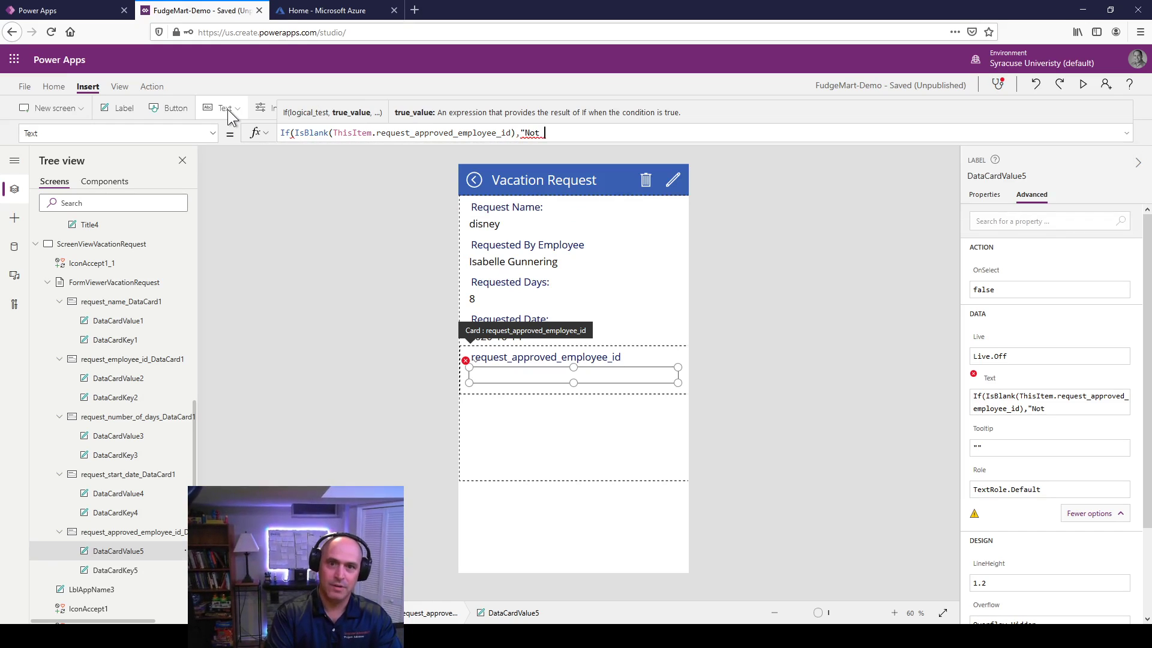
pyautogui.write('Approvc')
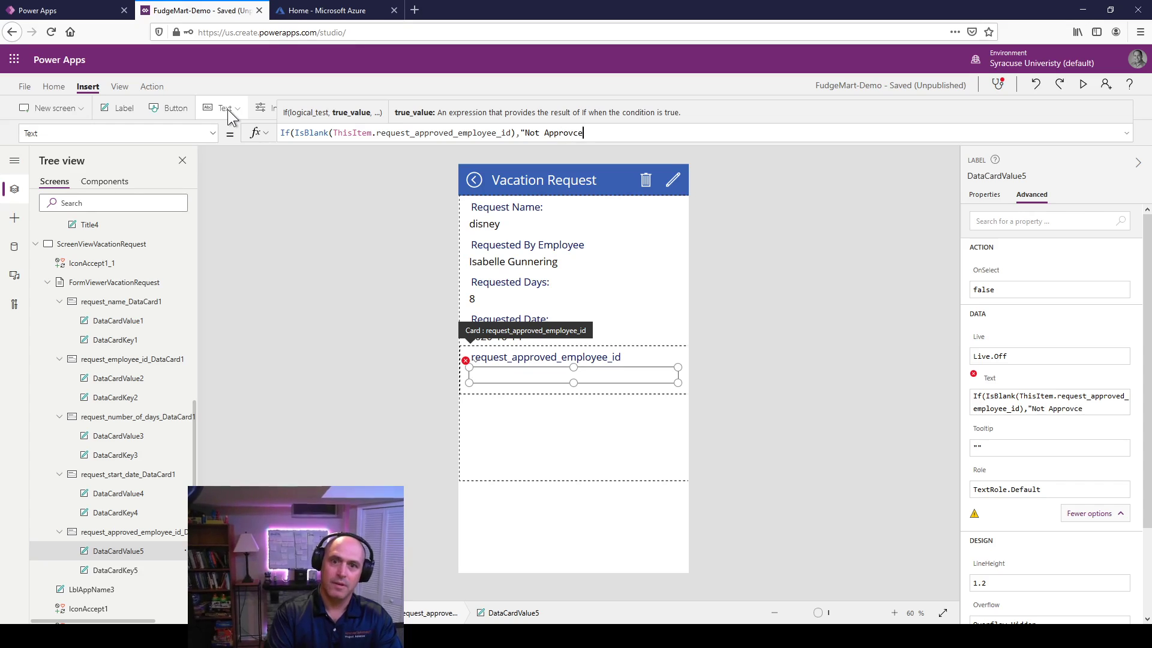
pyautogui.press('BackSpace')
pyautogui.write('ed"m,')
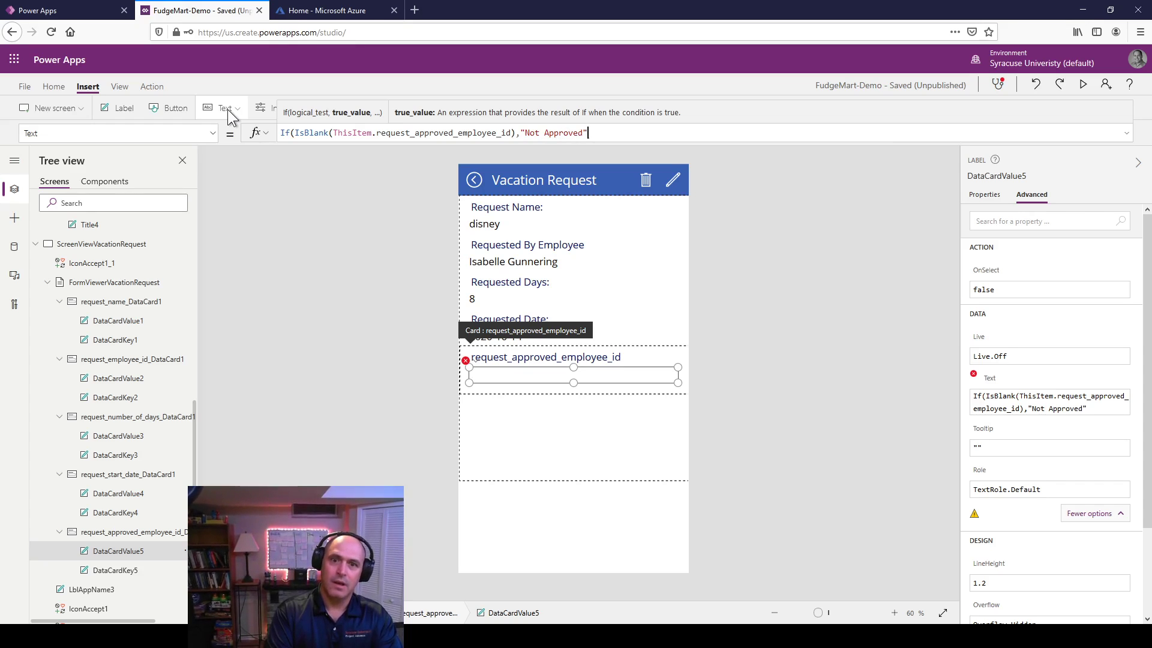
pyautogui.press('BackSpace')
pyautogui.press('BackSpace')
pyautogui.write(', ')
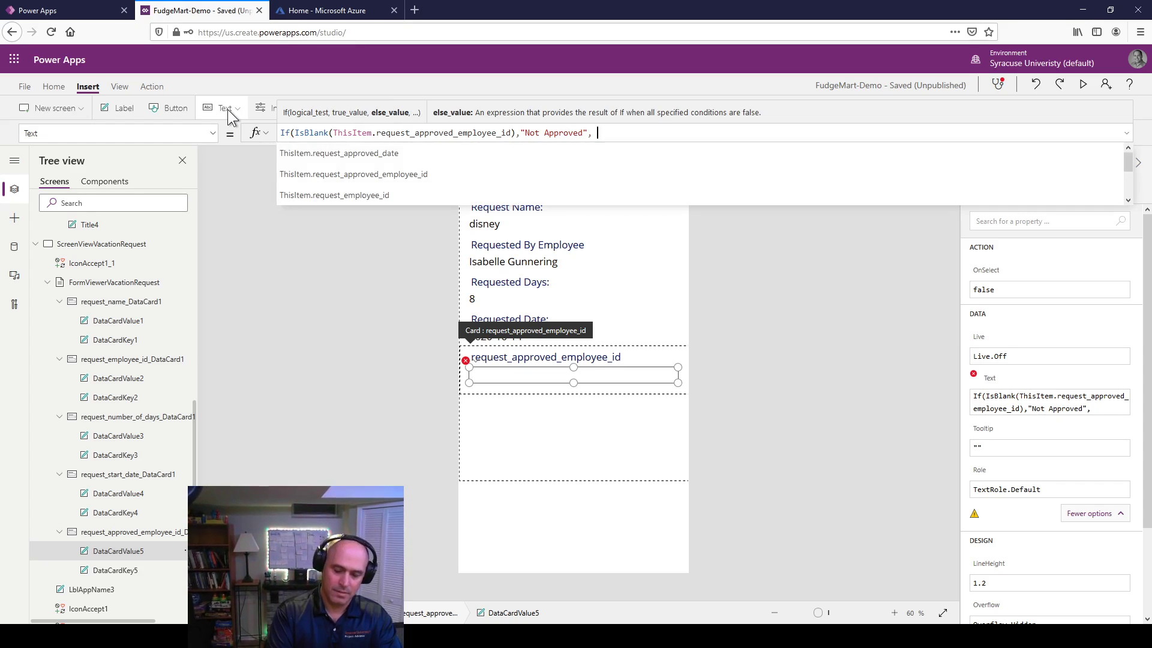
pyautogui.write('"Approved")')
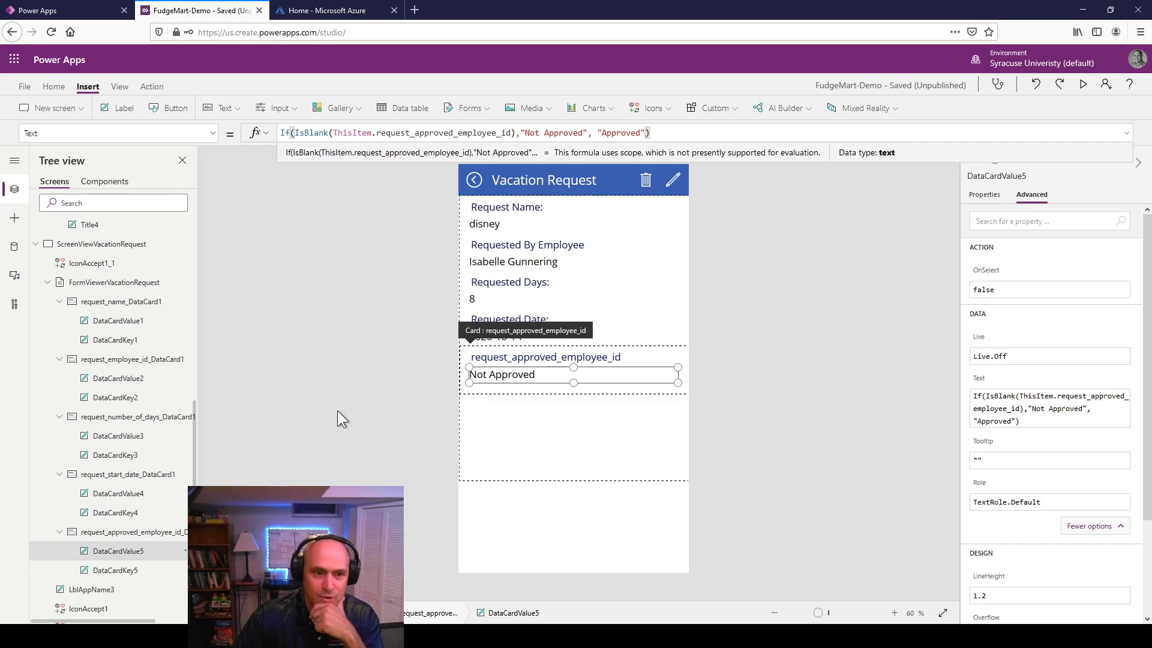
pyautogui.click(102, 570)
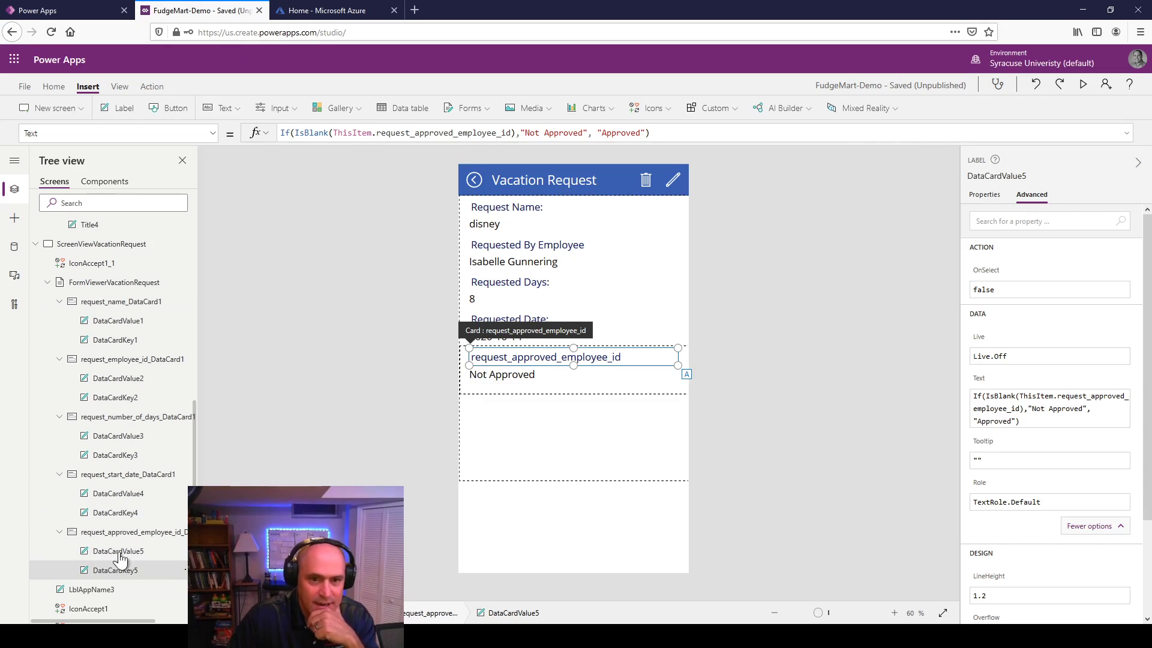
# Step: Change the request_approved_employee_id heading text to 'Request Status:'
pyautogui.doubleClick(511, 363)
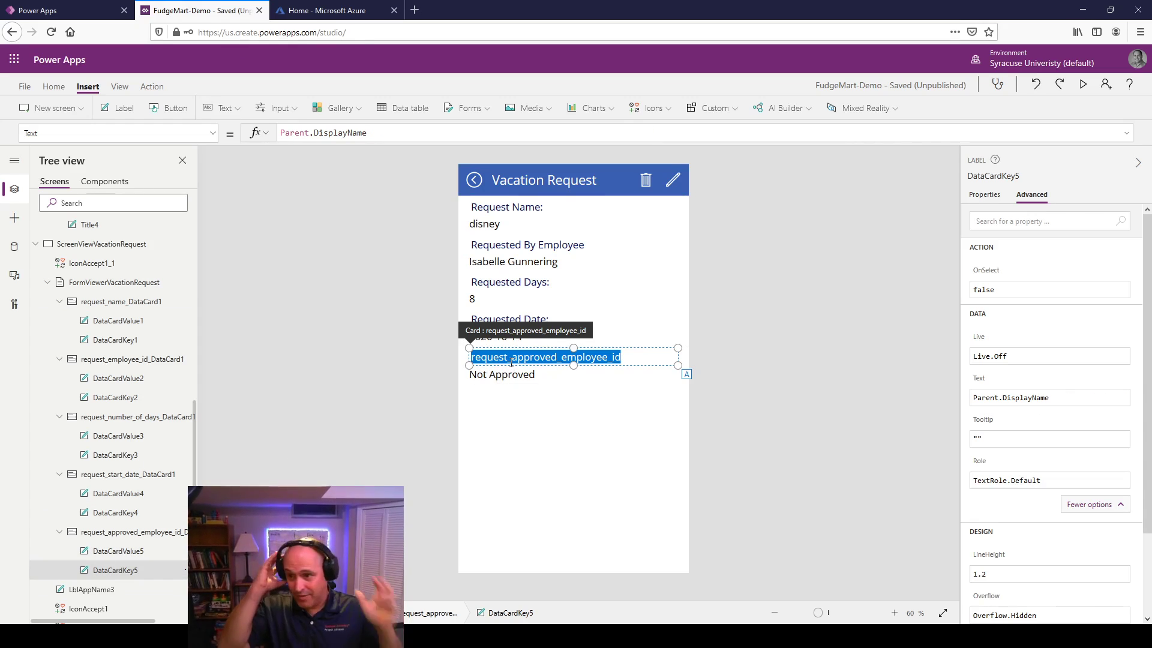
pyautogui.write('R')
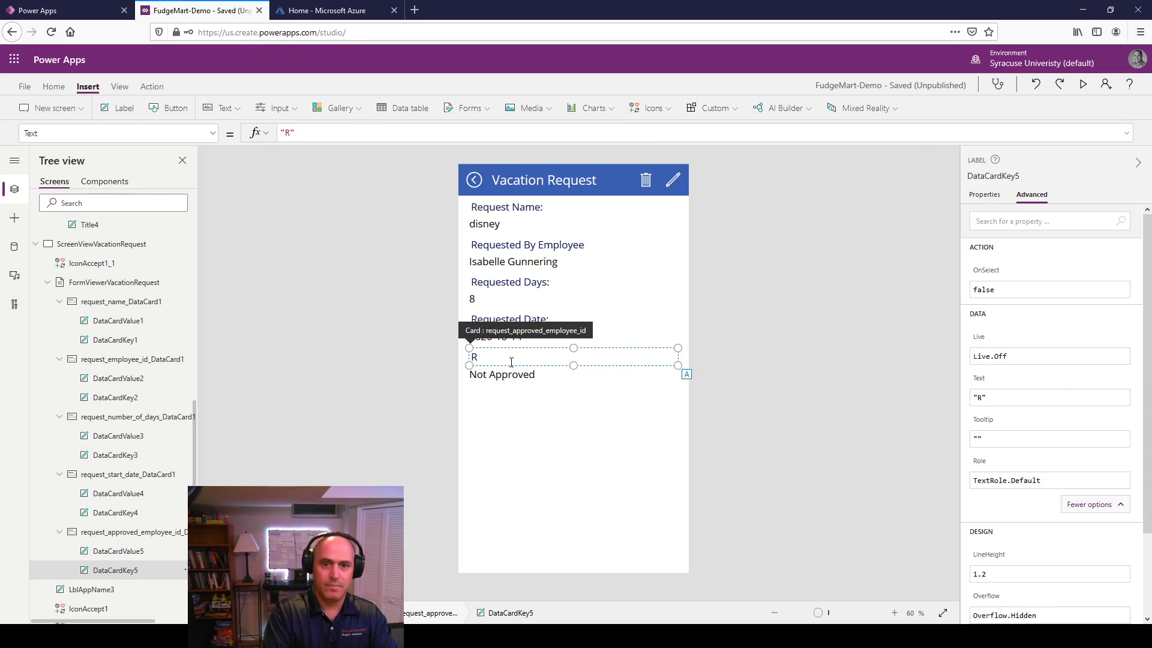
pyautogui.write('equest Stat')
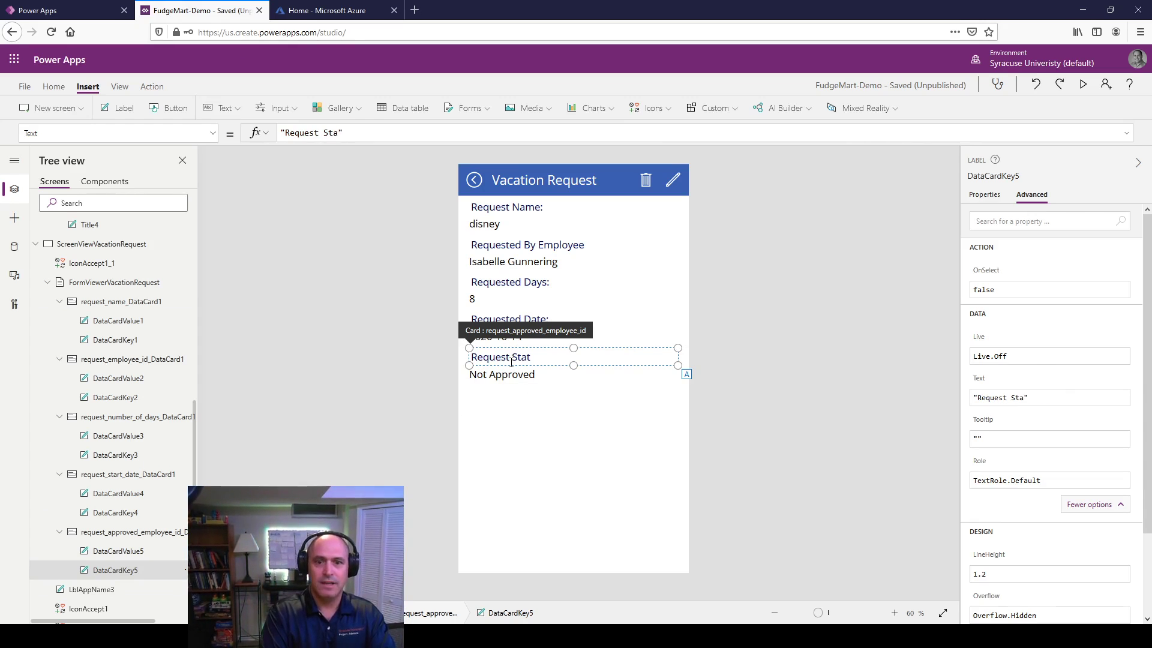
pyautogui.write('us:')
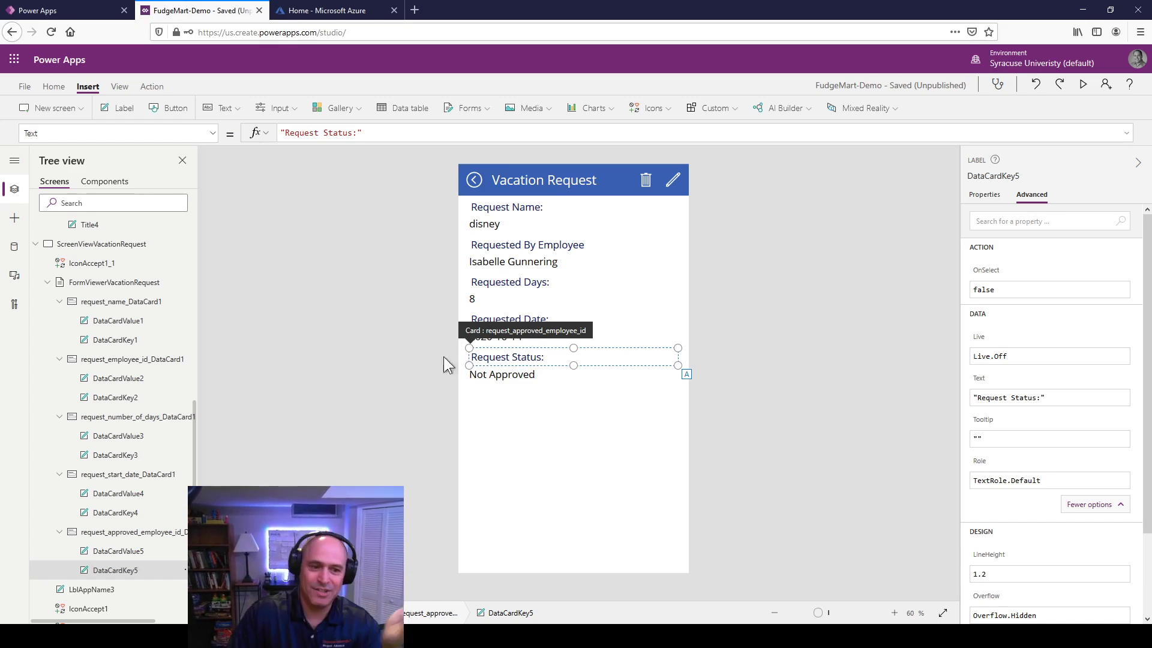
pyautogui.click(283, 426)
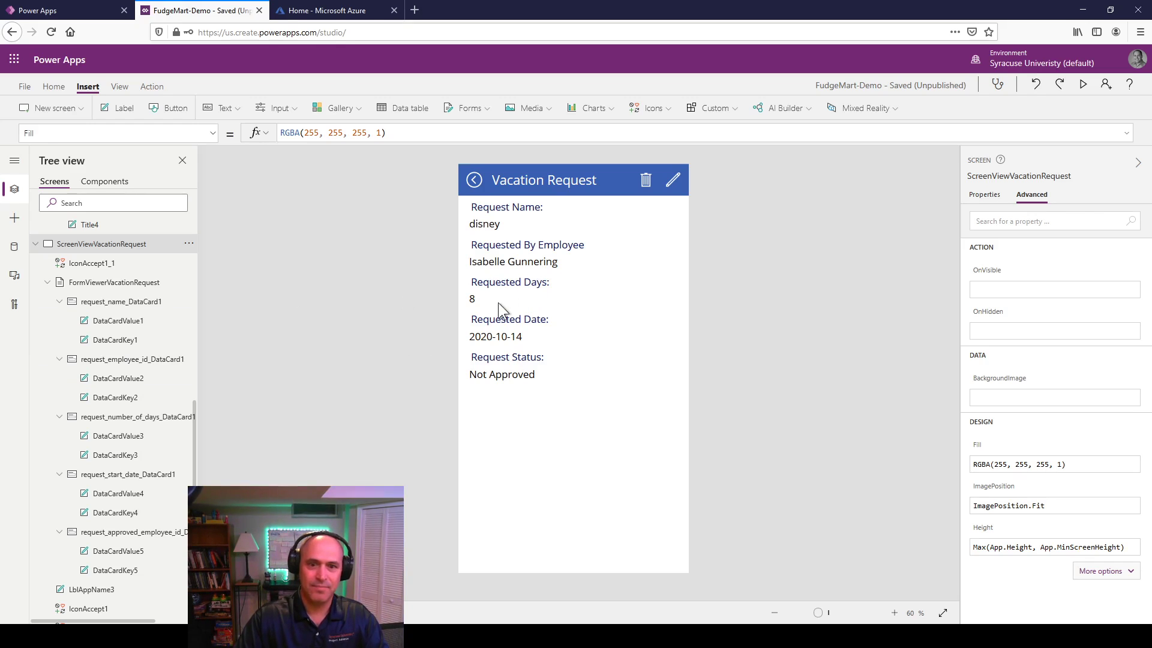
# Step: Preview the app, checking the demo and disney requests' details show Request Status, then exit preview
pyautogui.click(1083, 85)
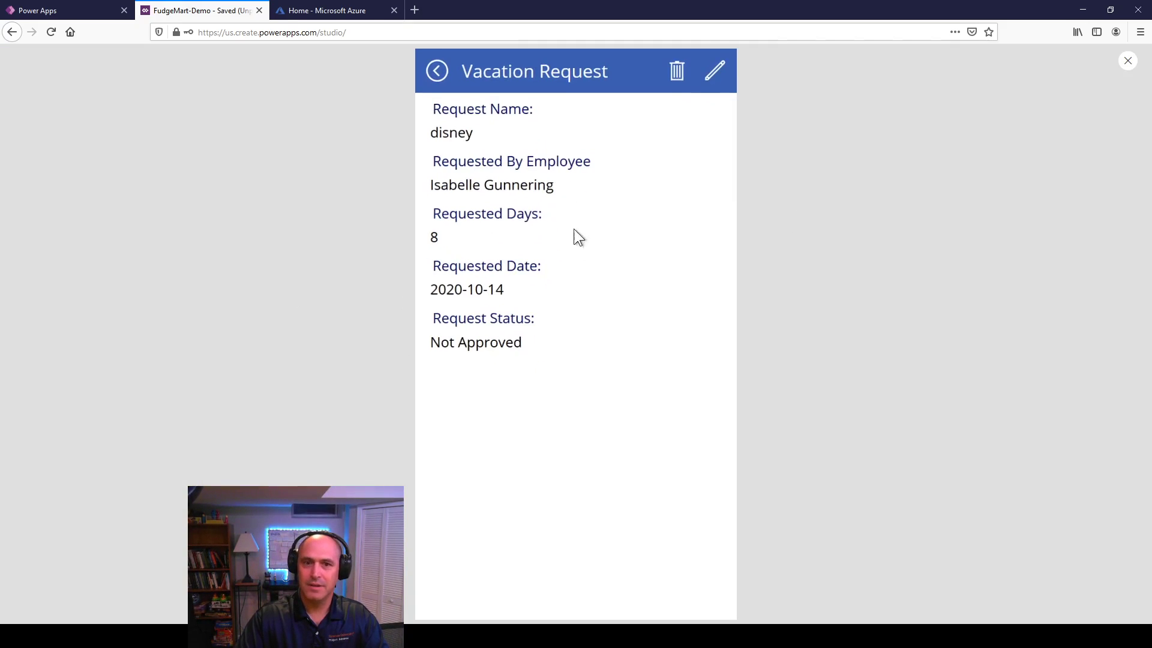
pyautogui.click(437, 71)
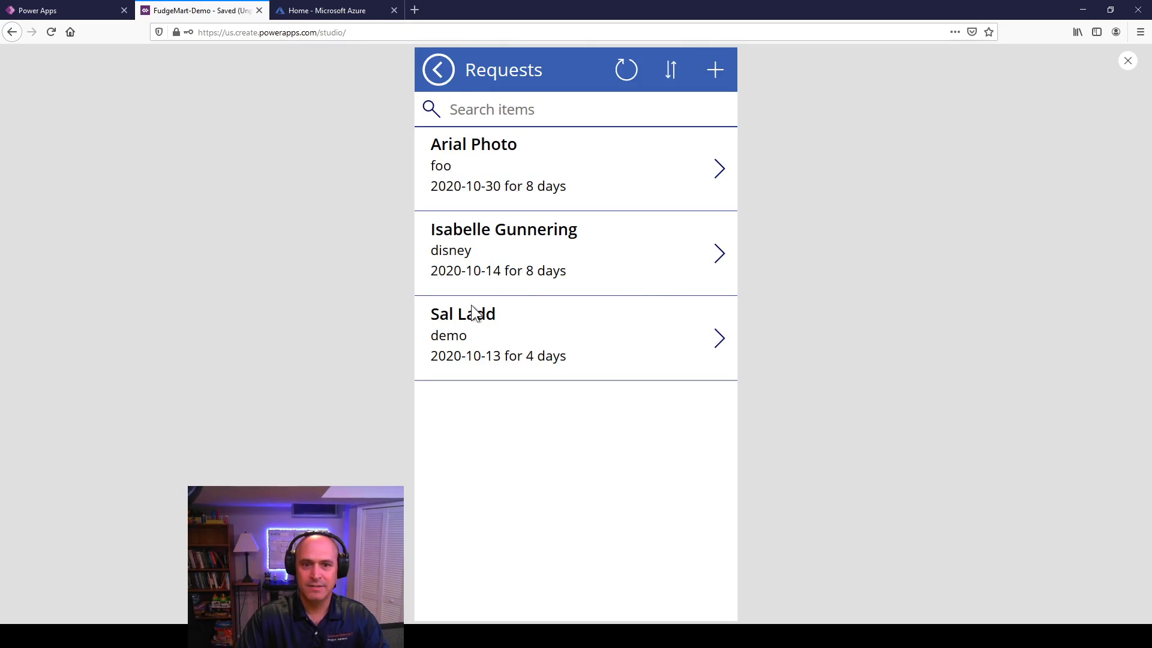
pyautogui.click(716, 341)
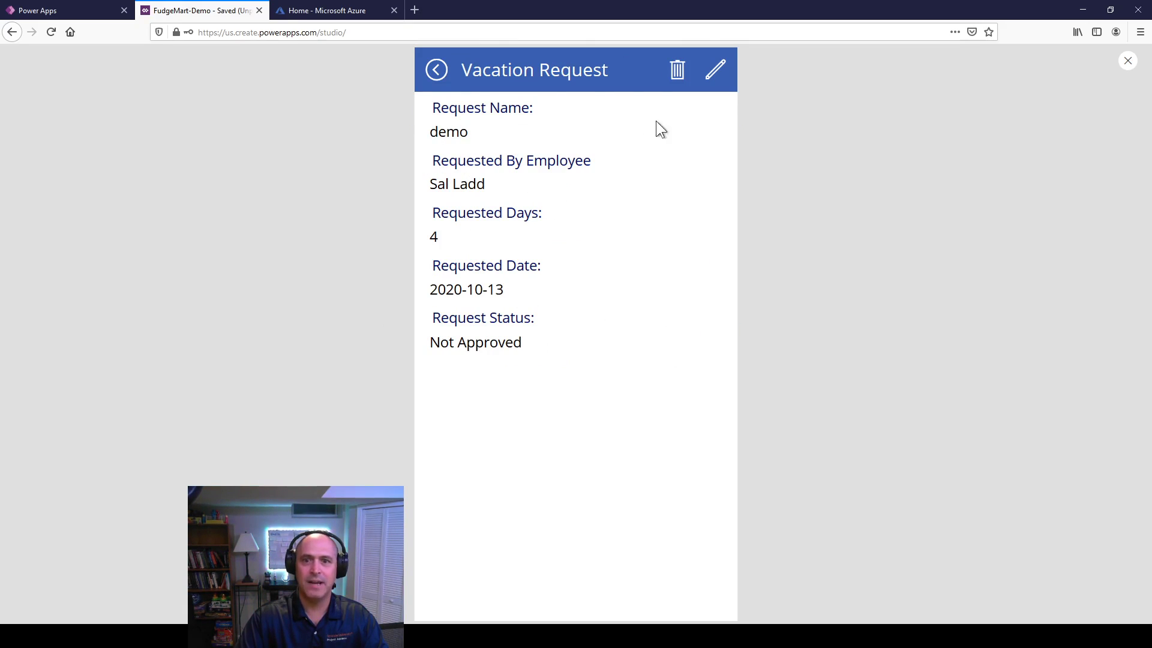
pyautogui.click(435, 69)
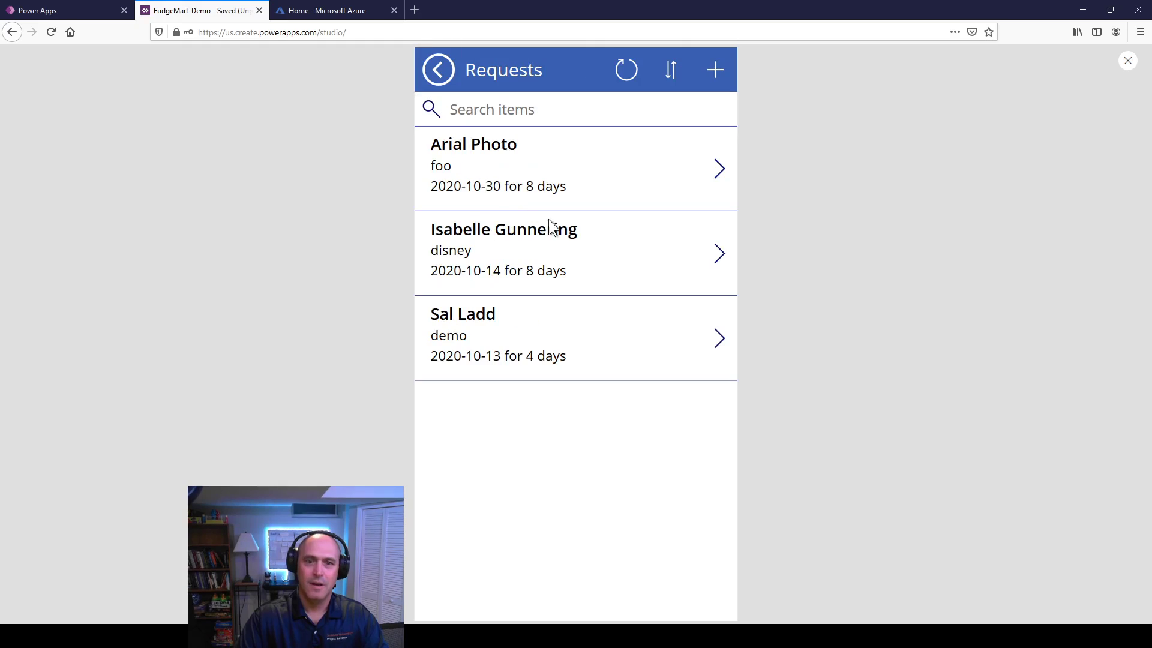
pyautogui.click(720, 255)
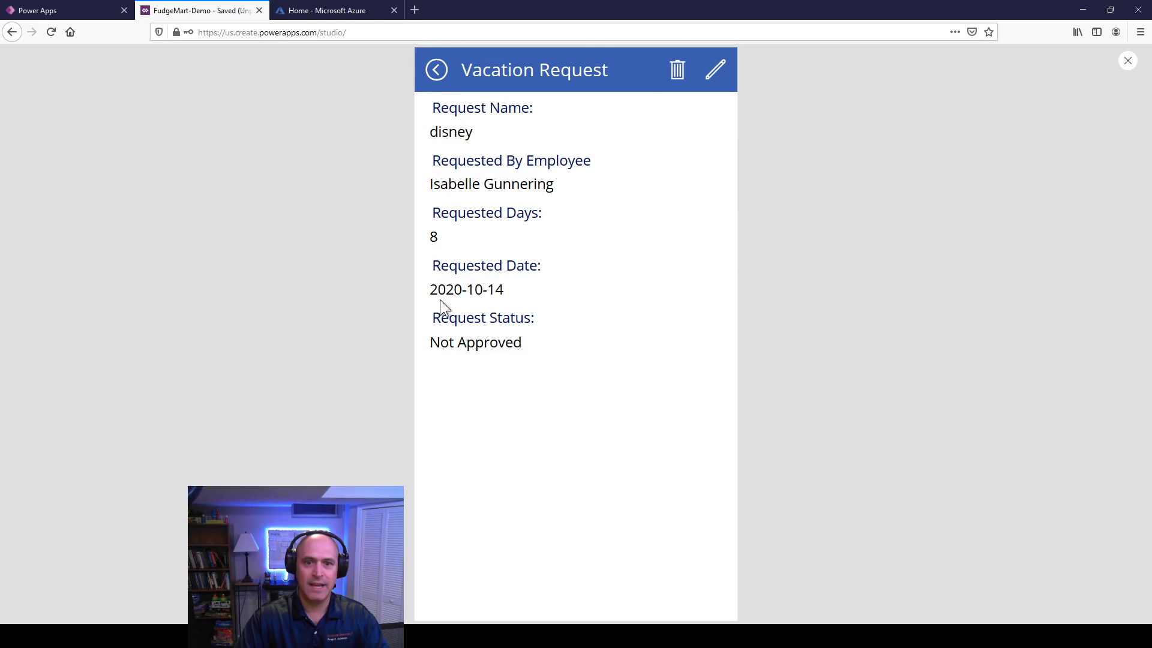
pyautogui.click(433, 77)
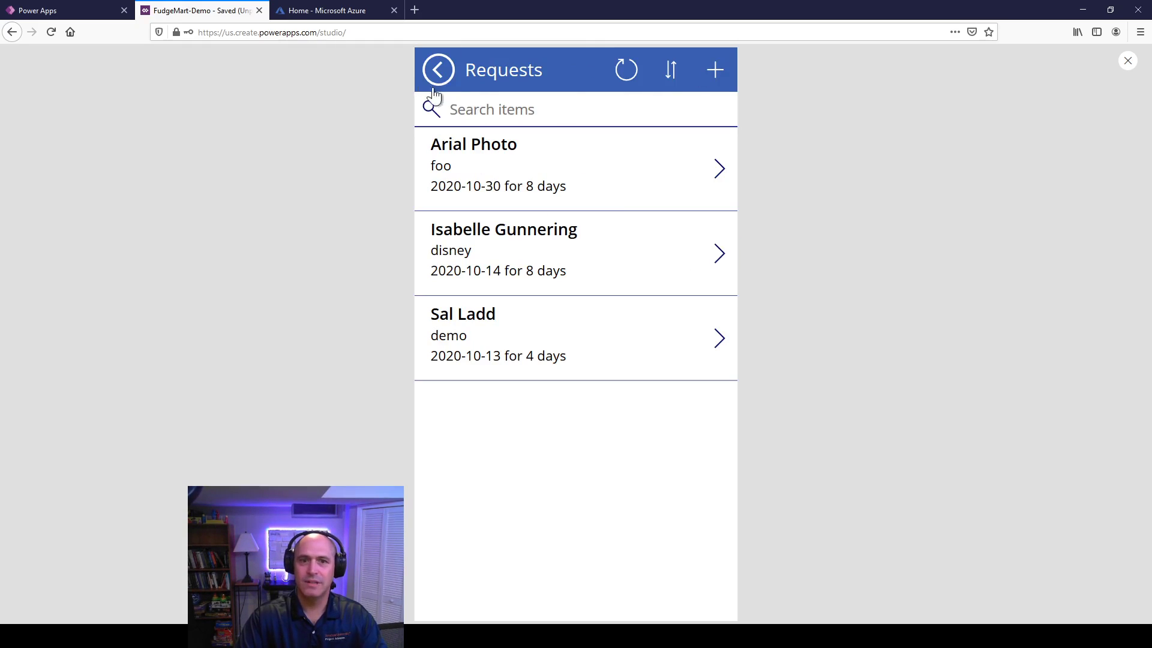
pyautogui.click(1128, 62)
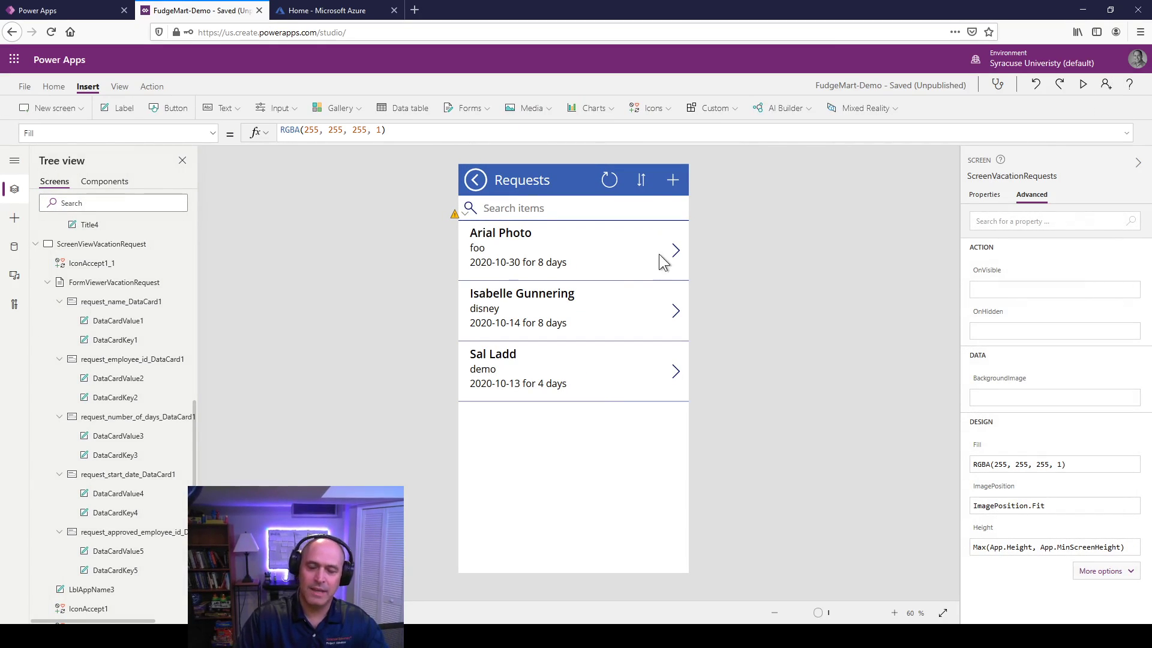
# Step: Select the trash icon on the vacation request form and its existing false OnSelect value
pyautogui.scroll(-1, 144, 522)
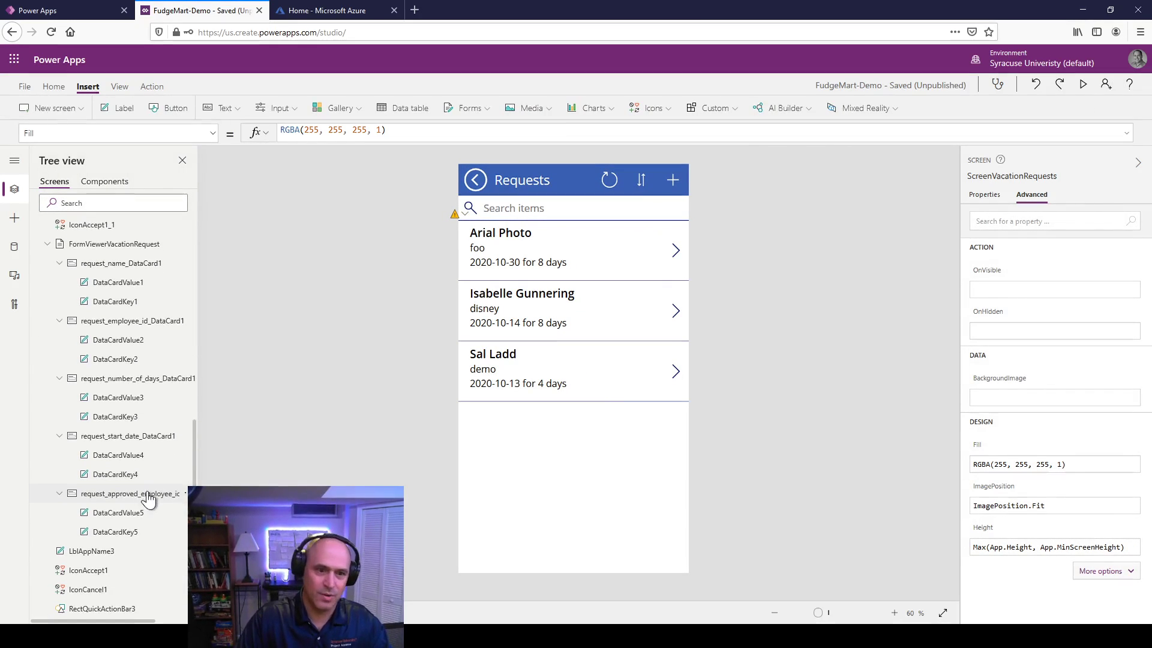
pyautogui.click(126, 494)
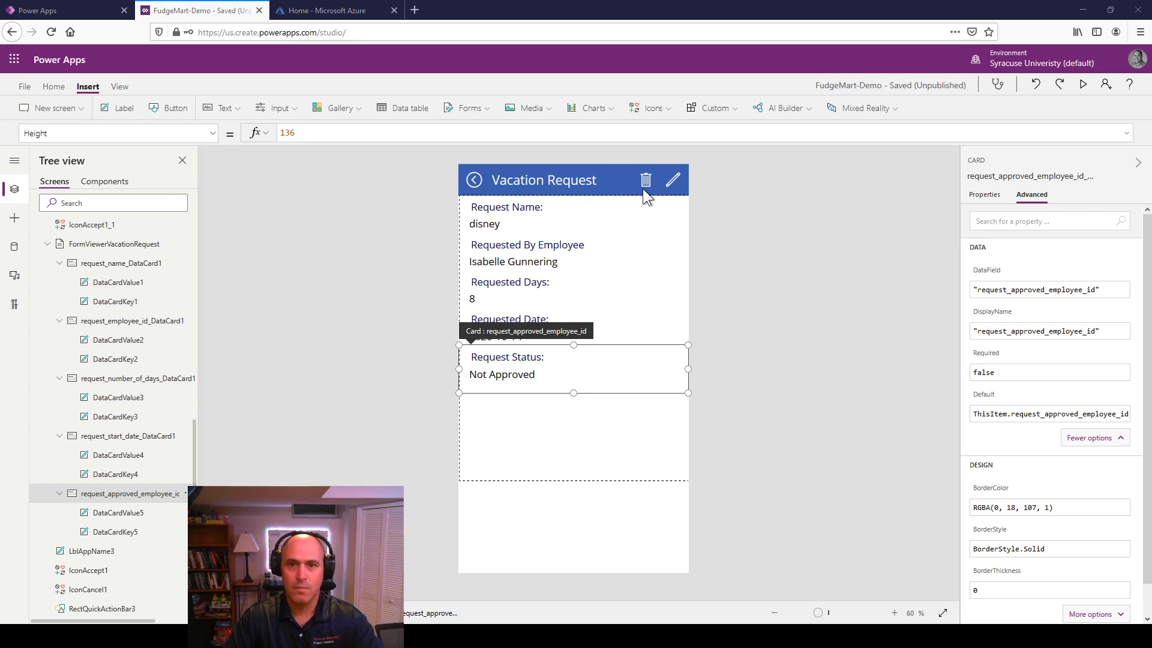
pyautogui.click(647, 181)
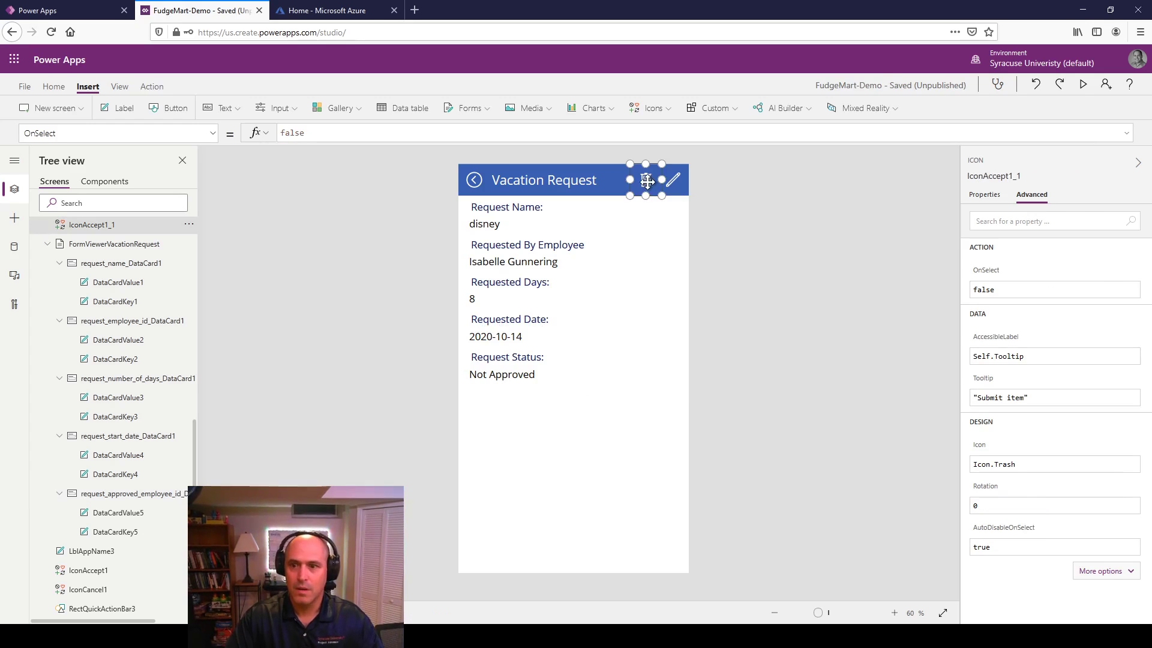
pyautogui.click(984, 291)
pyautogui.doubleClick(994, 290)
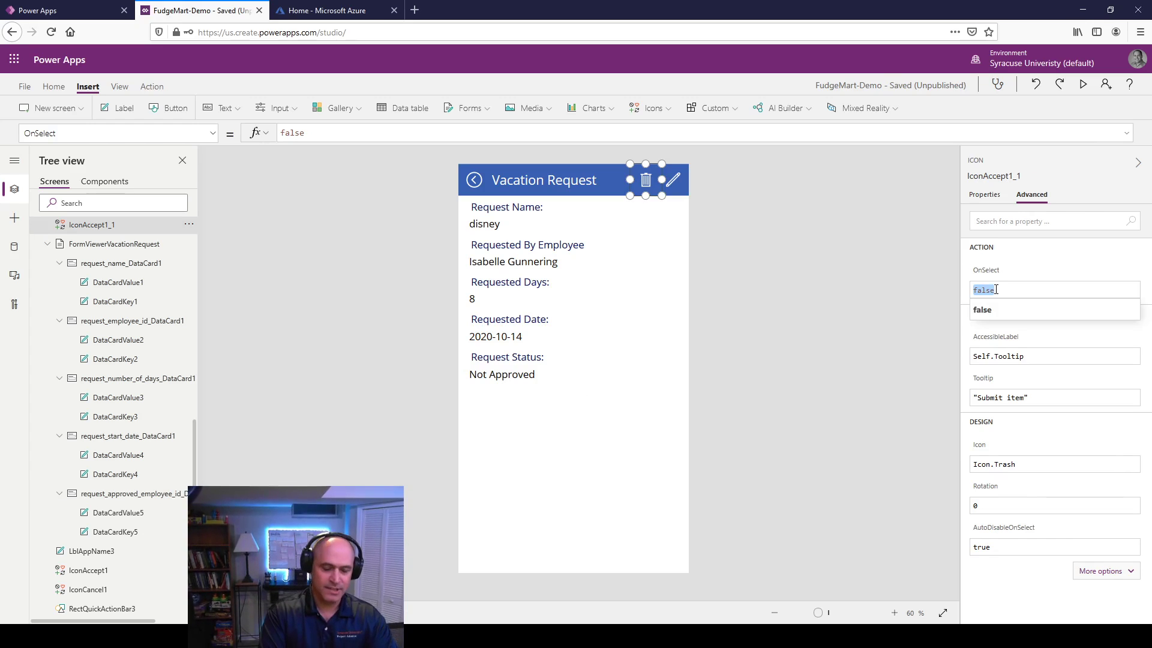
# Step: Set the OnSelect to Remove('[dbo].[fudgemart_vacation_requests]', BrowseGalleryVacationRequests.Selected)
pyautogui.write('Remopv')
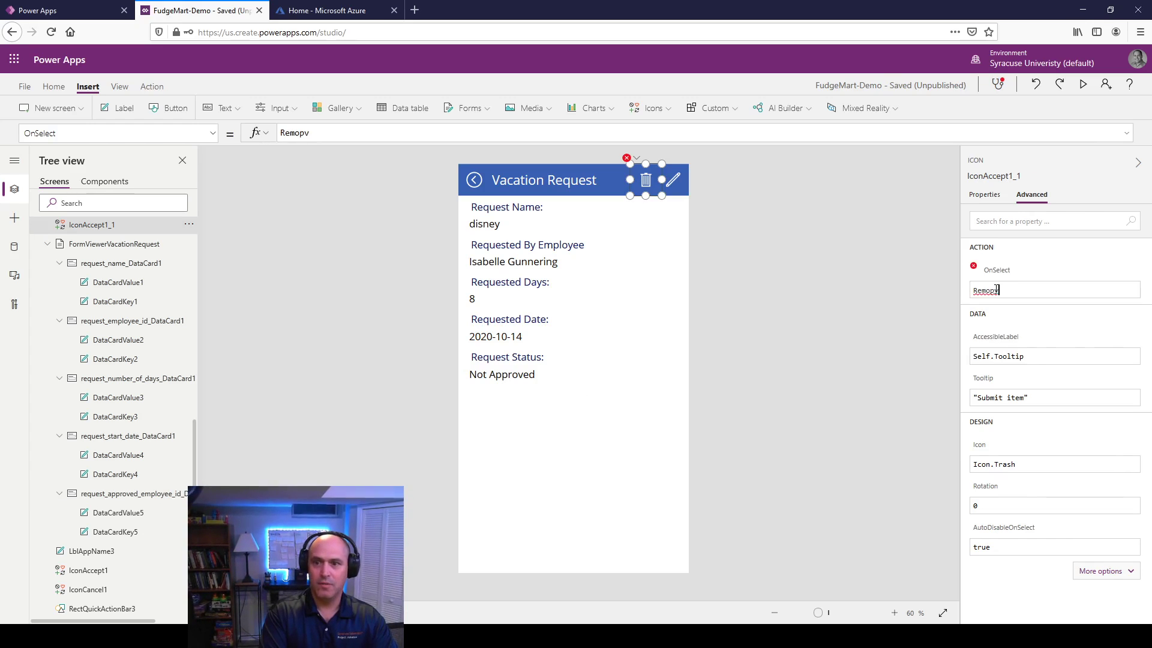
pyautogui.press('BackSpace')
pyautogui.press('BackSpace')
pyautogui.write('ve(')
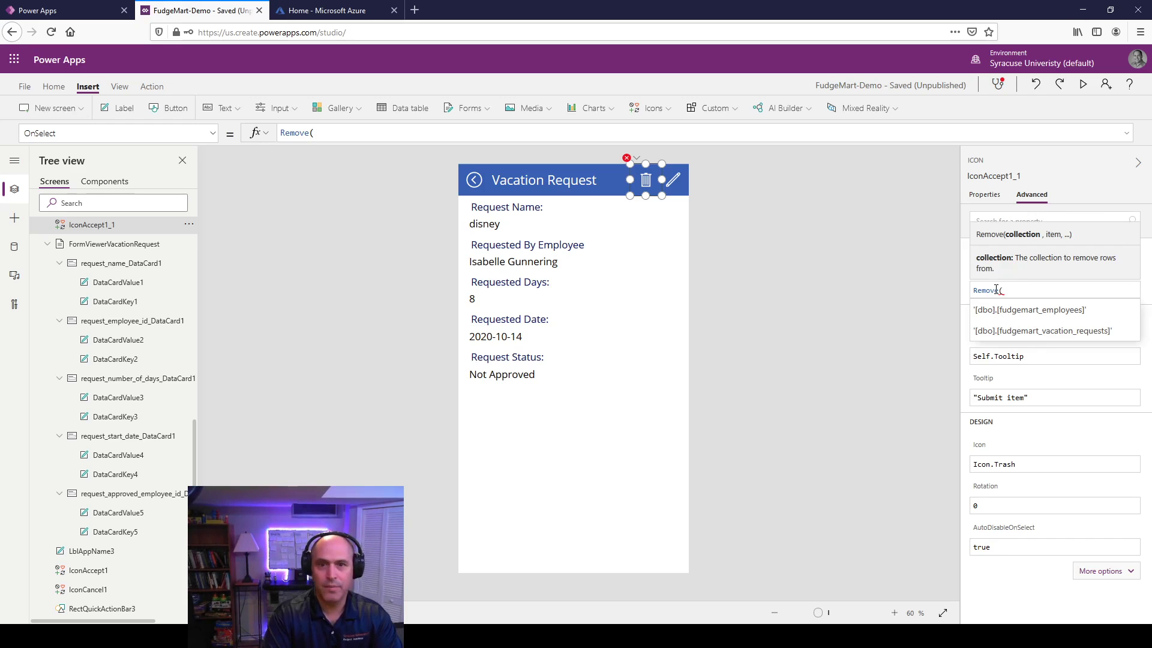
pyautogui.click(344, 131)
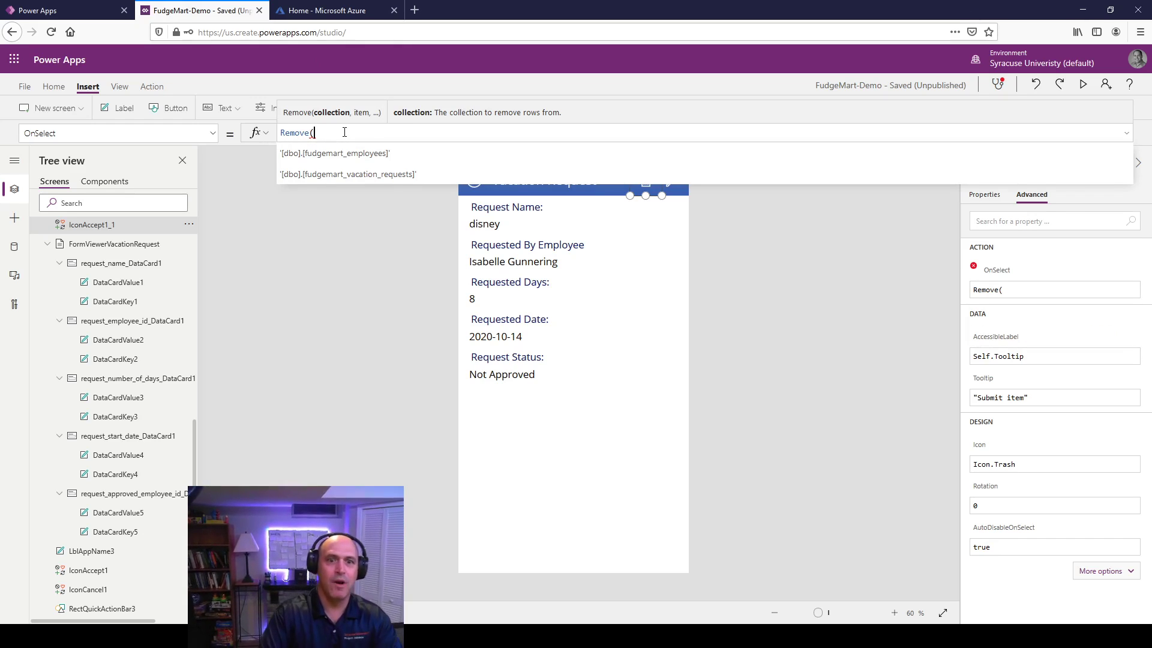
pyautogui.press('Down')
pyautogui.press('Tab')
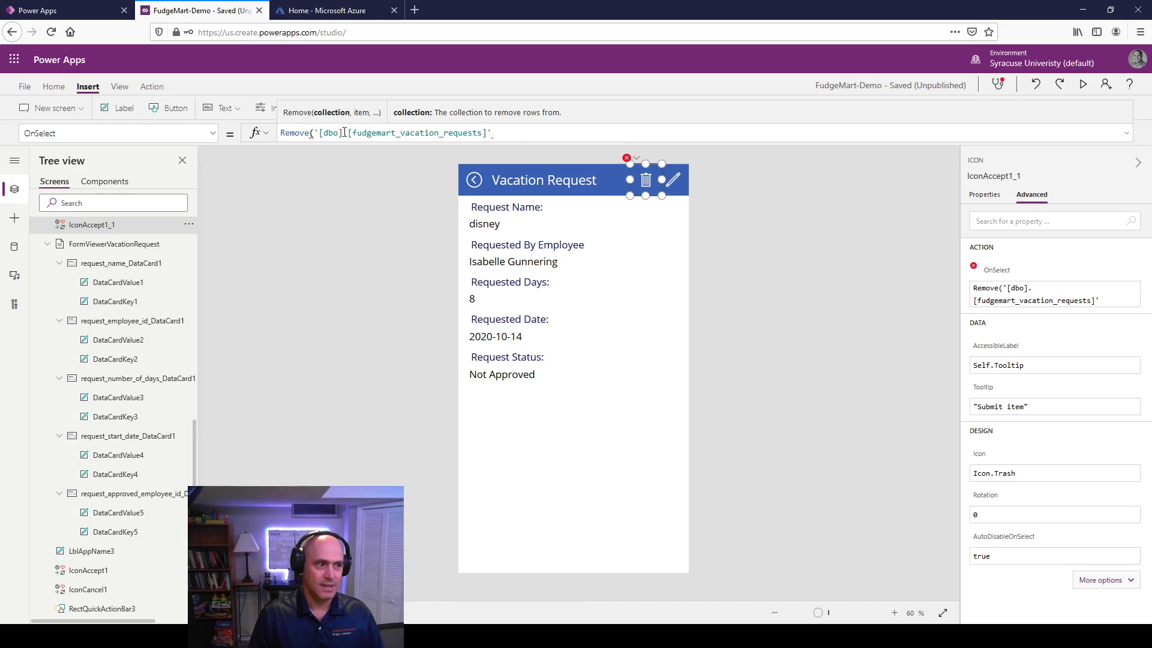
pyautogui.write(',')
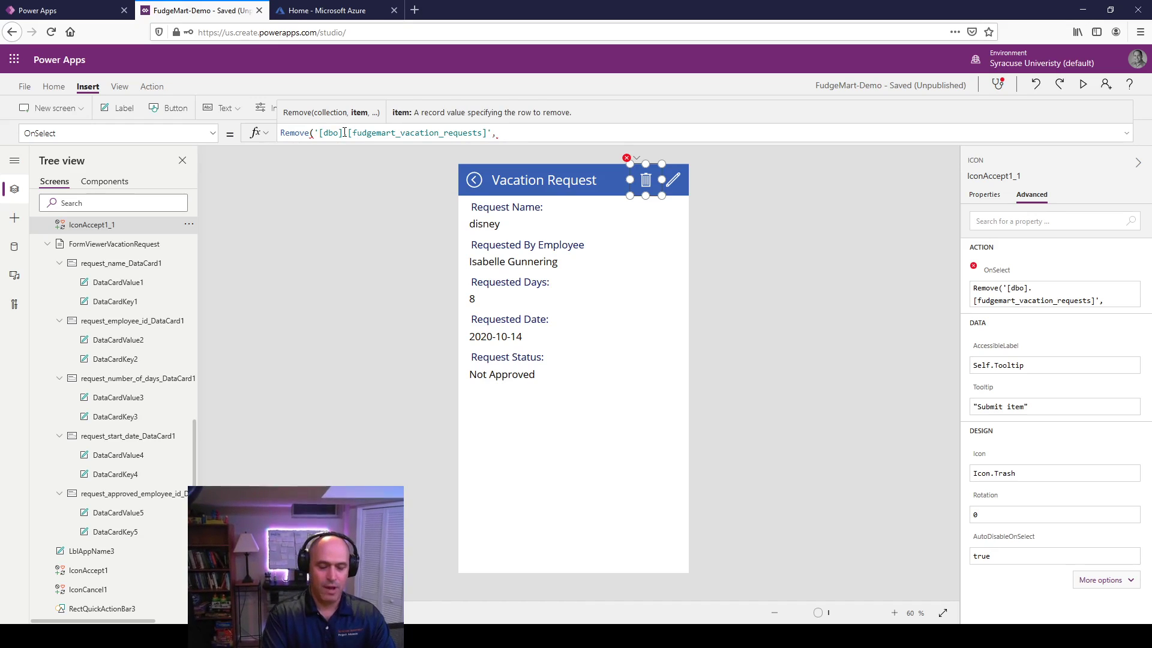
pyautogui.write('Brow')
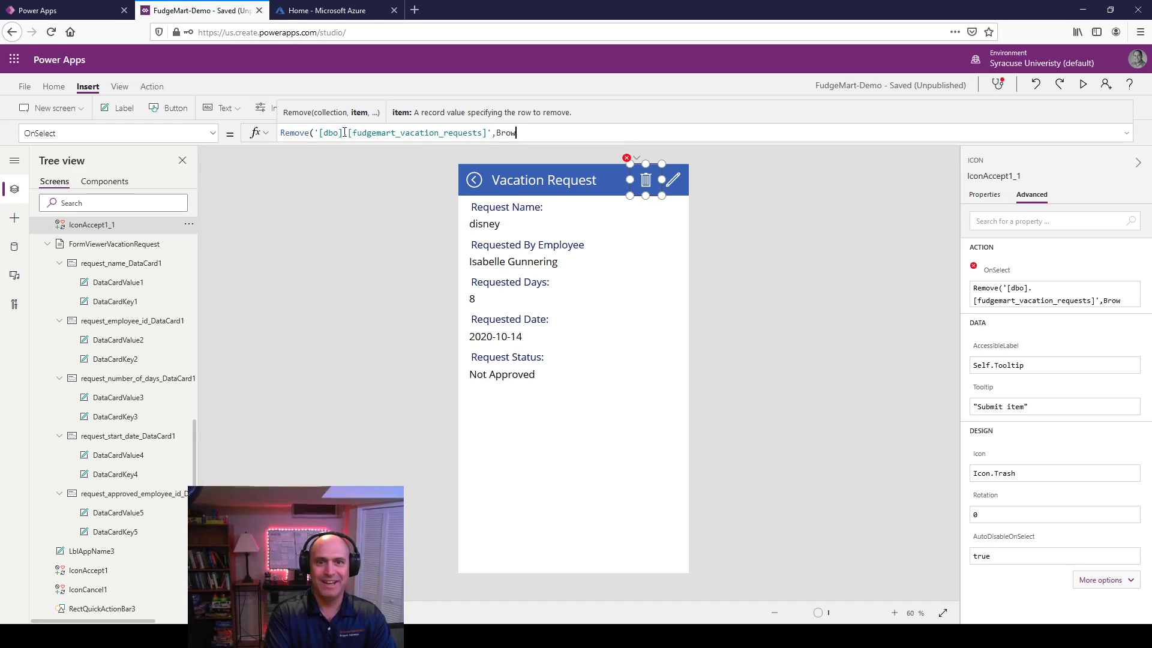
pyautogui.write('es')
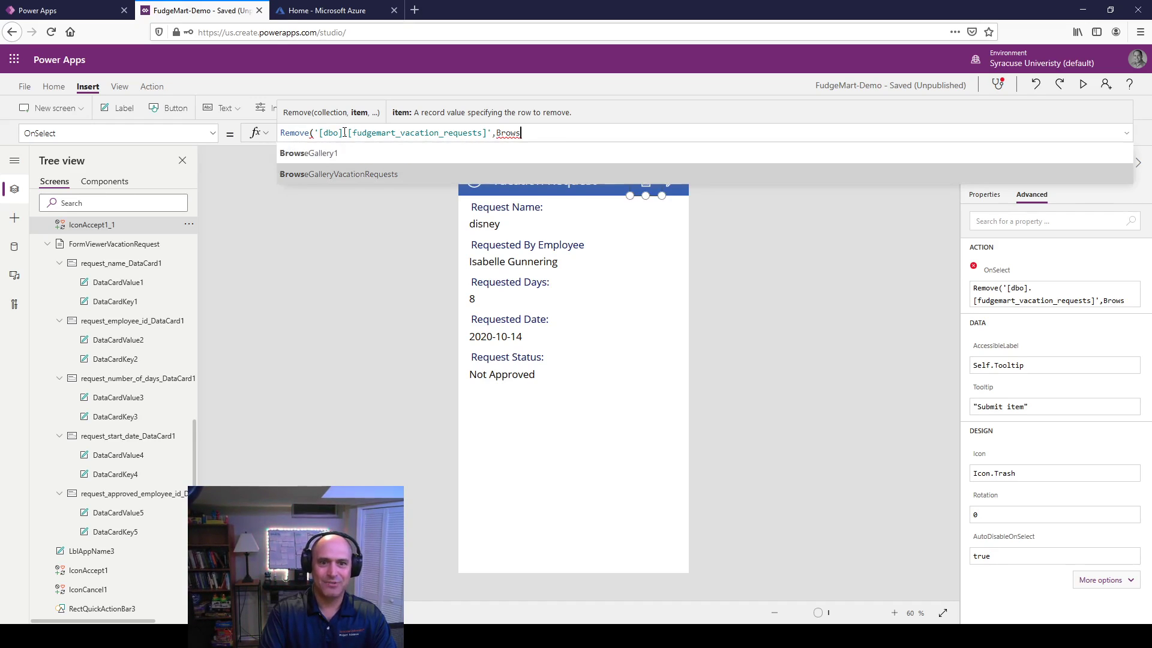
pyautogui.press('Tab')
pyautogui.write('.se')
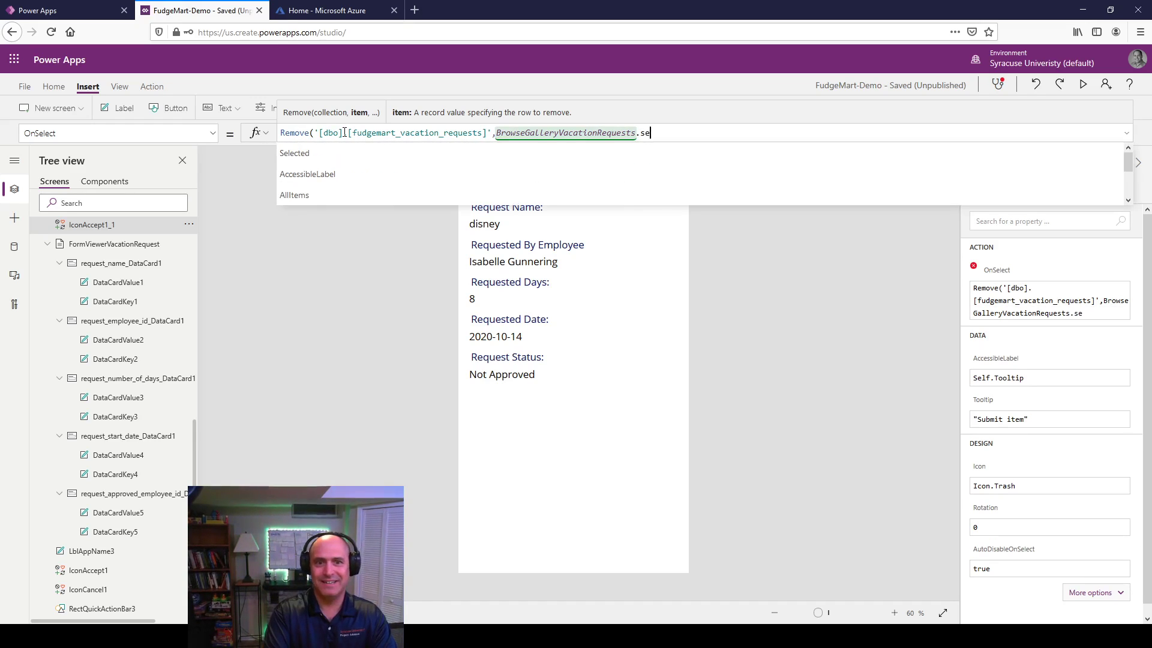
pyautogui.press('Tab')
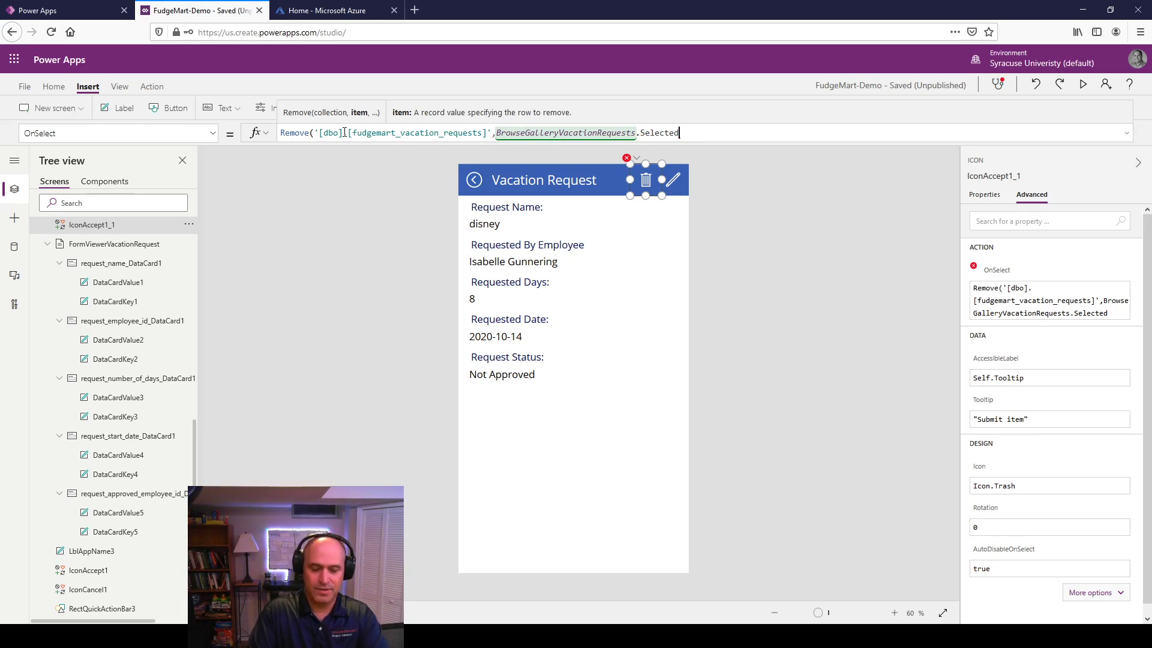
pyautogui.write(')')
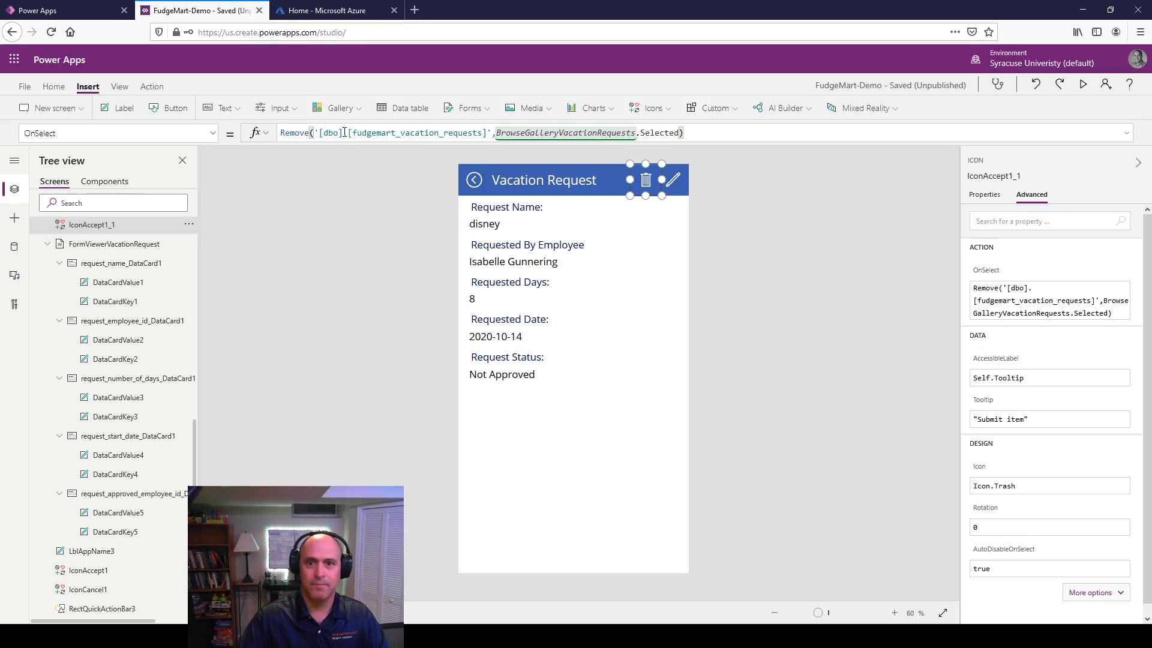
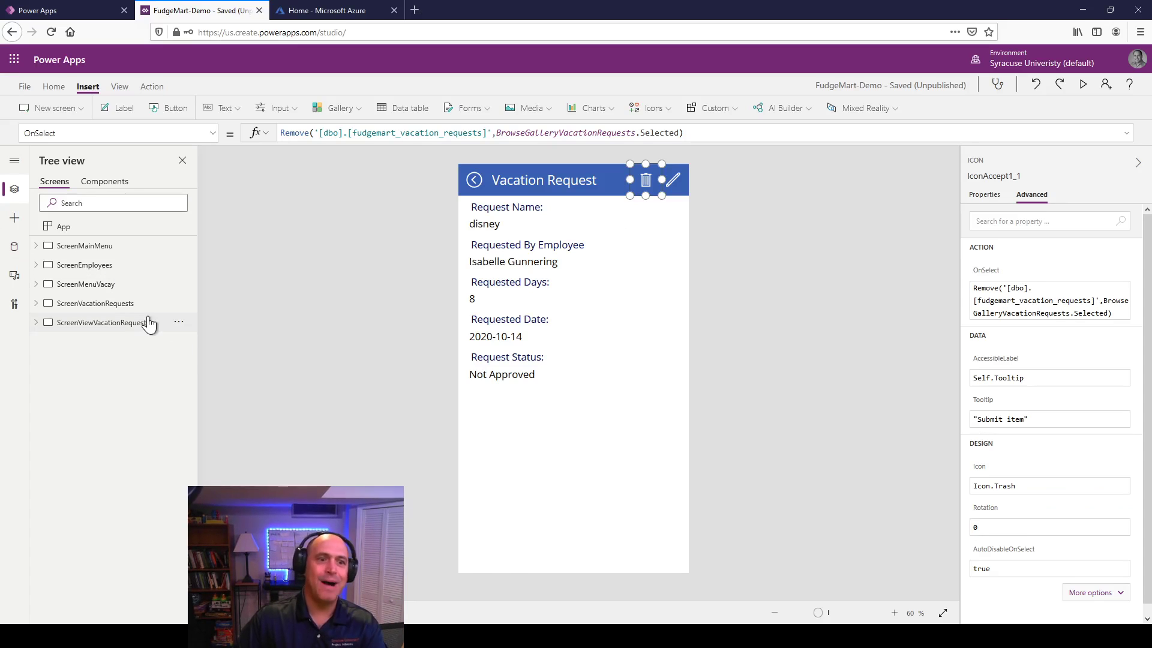
# Step: Insert a new Form screen, title its header 'Make Vacation Request', and select its edit form
pyautogui.click(74, 110)
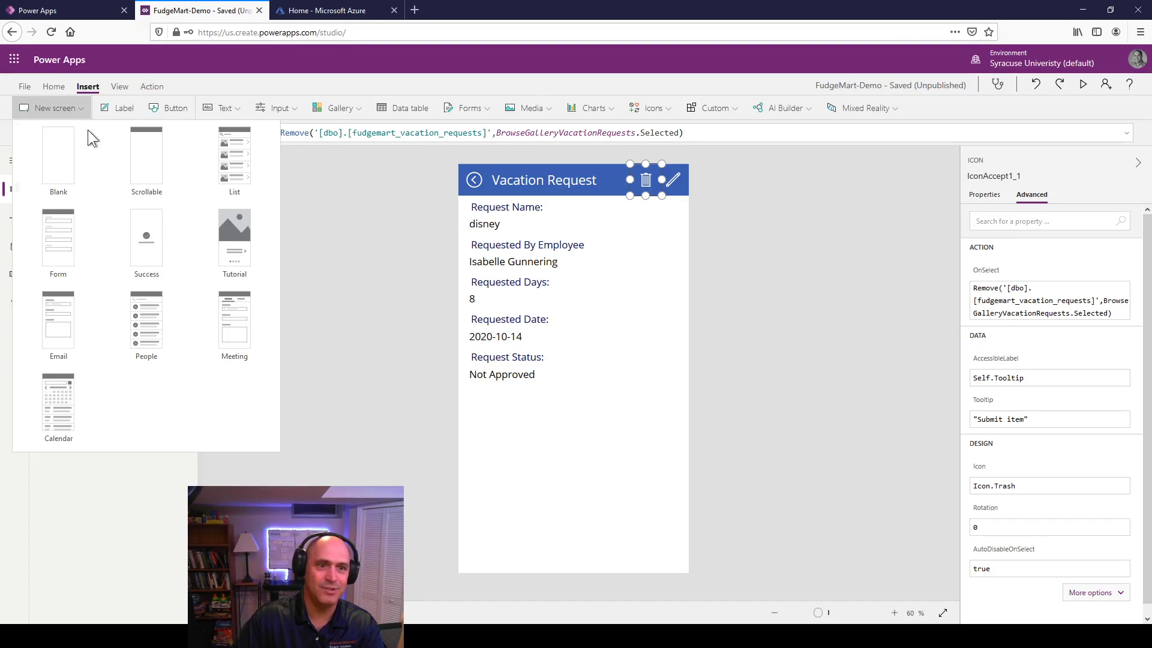
pyautogui.click(74, 224)
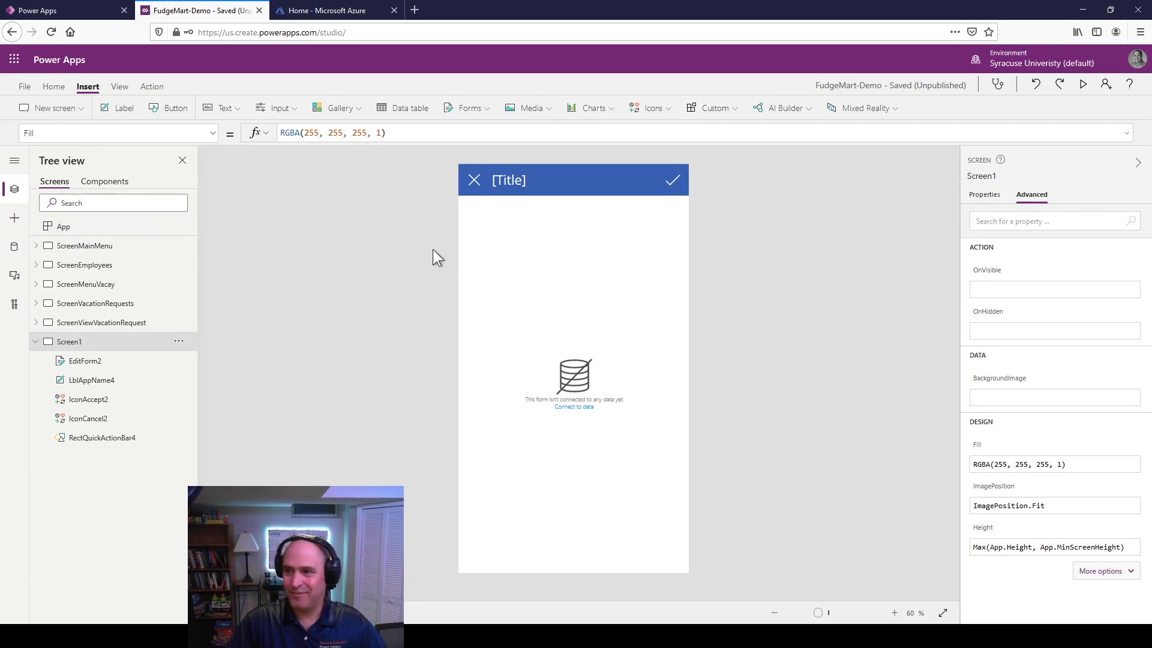
pyautogui.doubleClick(507, 184)
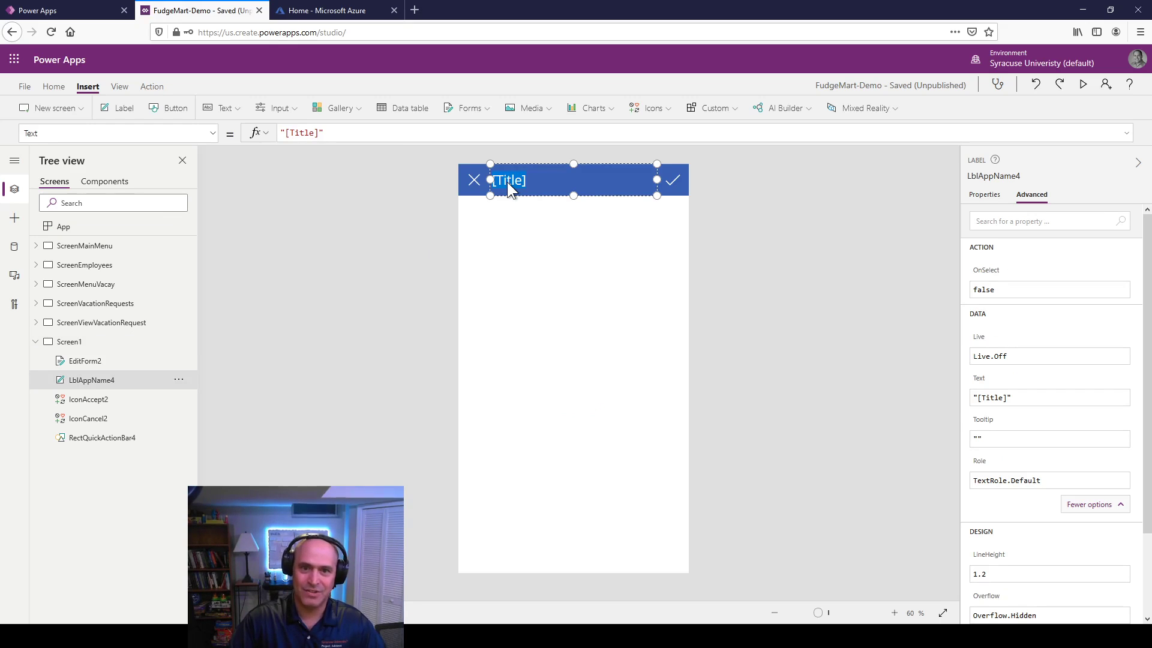
pyautogui.write('Make ')
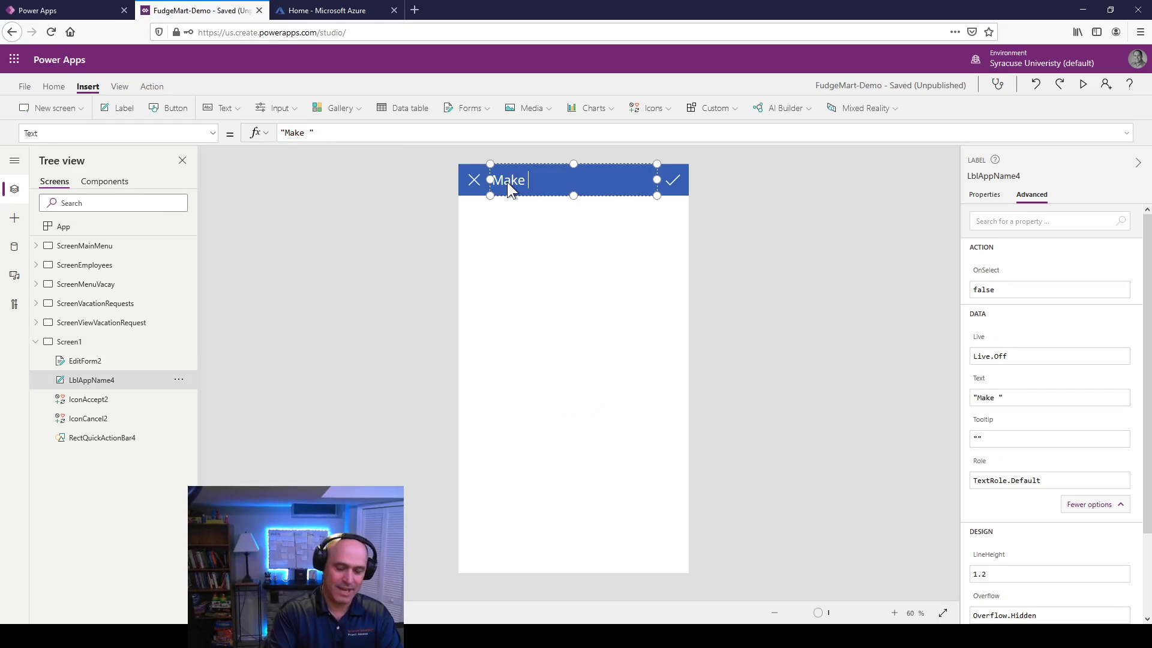
pyautogui.write('Vacation Requ')
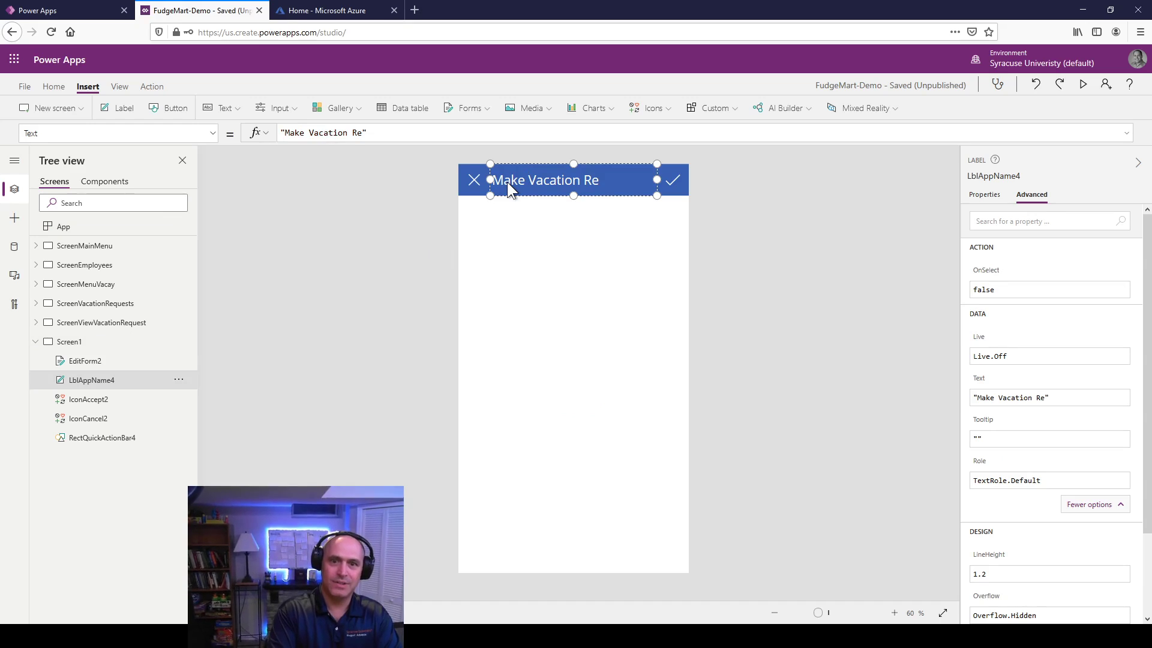
pyautogui.write('est')
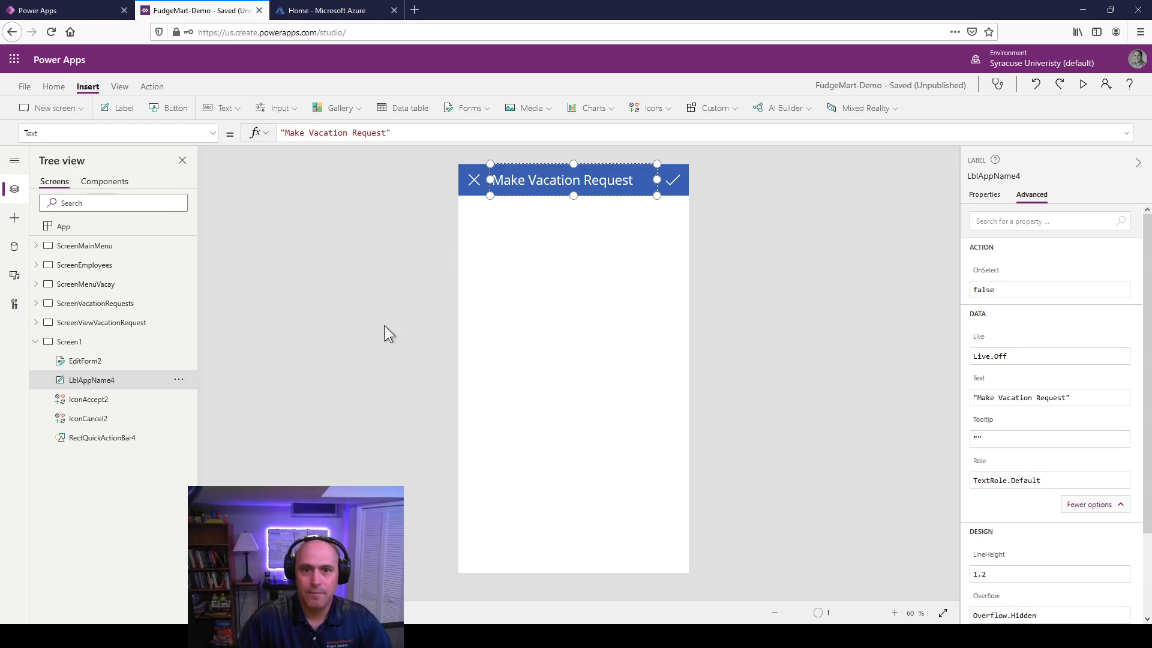
pyautogui.click(273, 351)
pyautogui.click(99, 363)
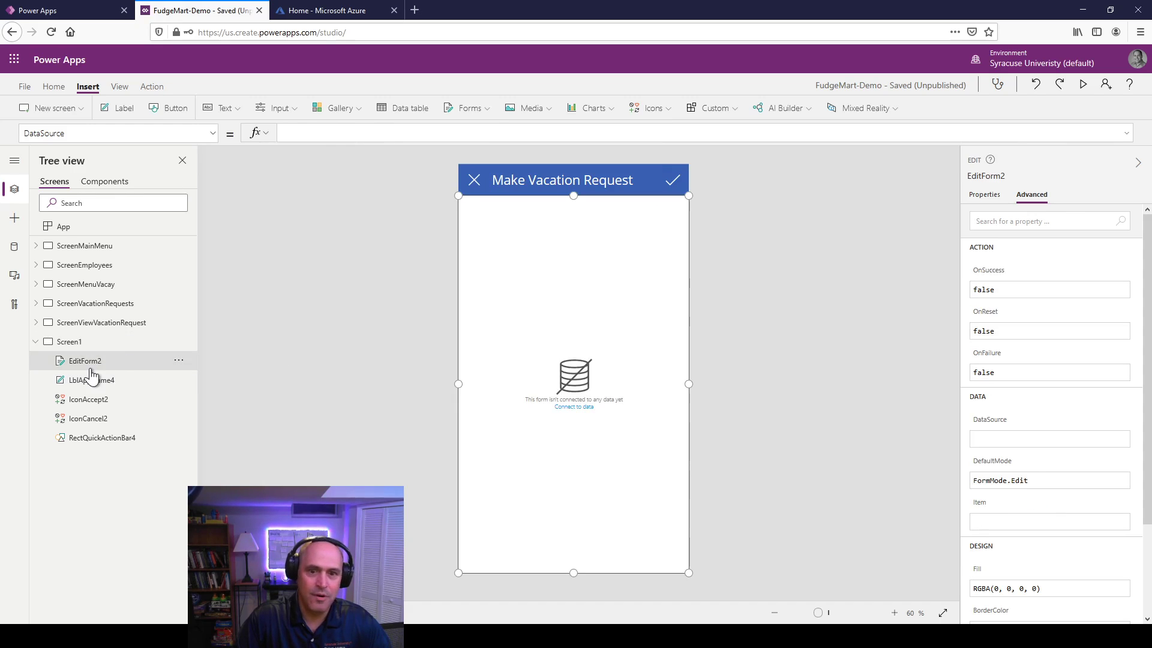
# Step: Set the form's data source to [dbo].[fudgemart_vacation_requests]
pyautogui.click(985, 198)
pyautogui.click(1098, 220)
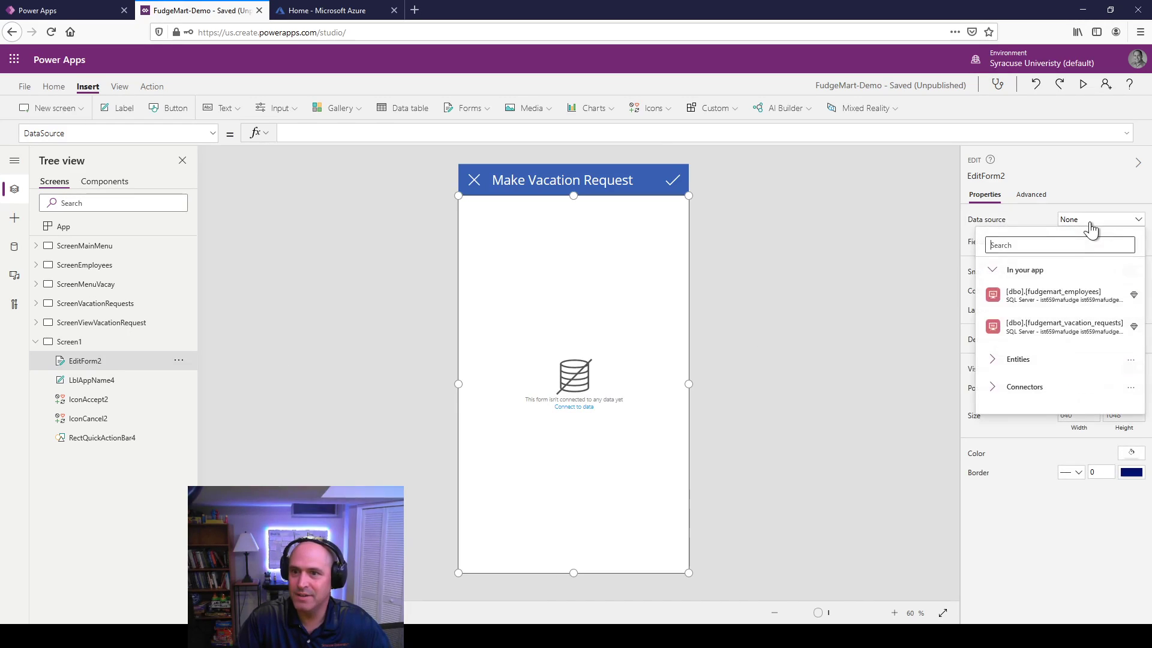
pyautogui.click(1074, 325)
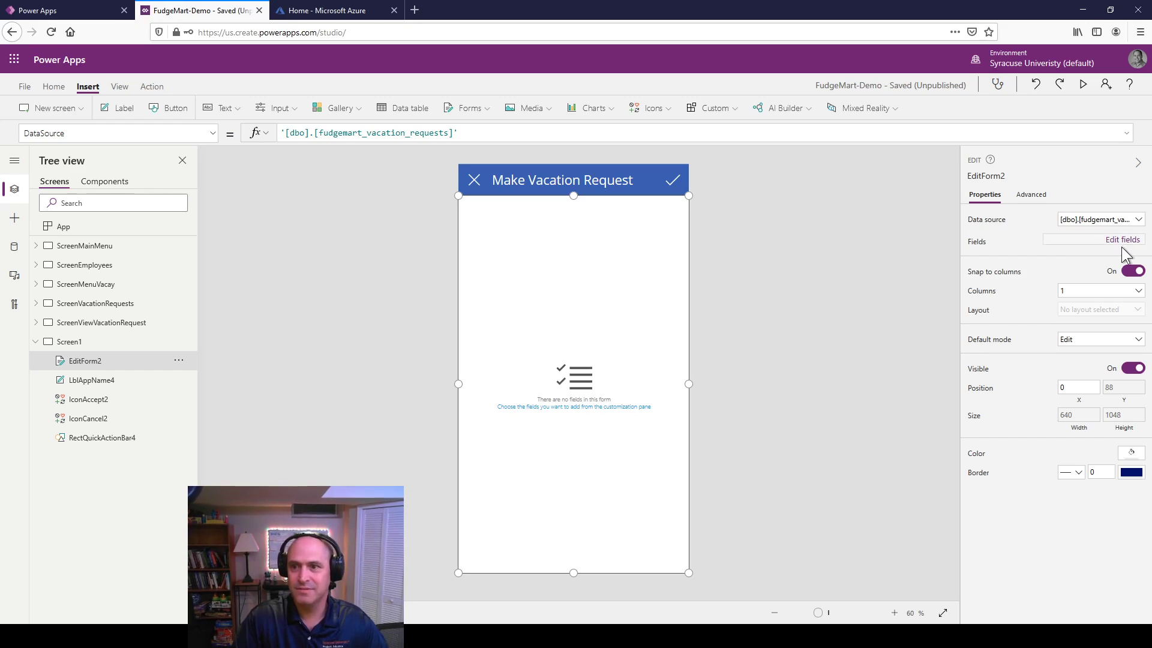
# Step: Add the request_employee_id, request_name and request_start_date fields to the form
pyautogui.click(1121, 243)
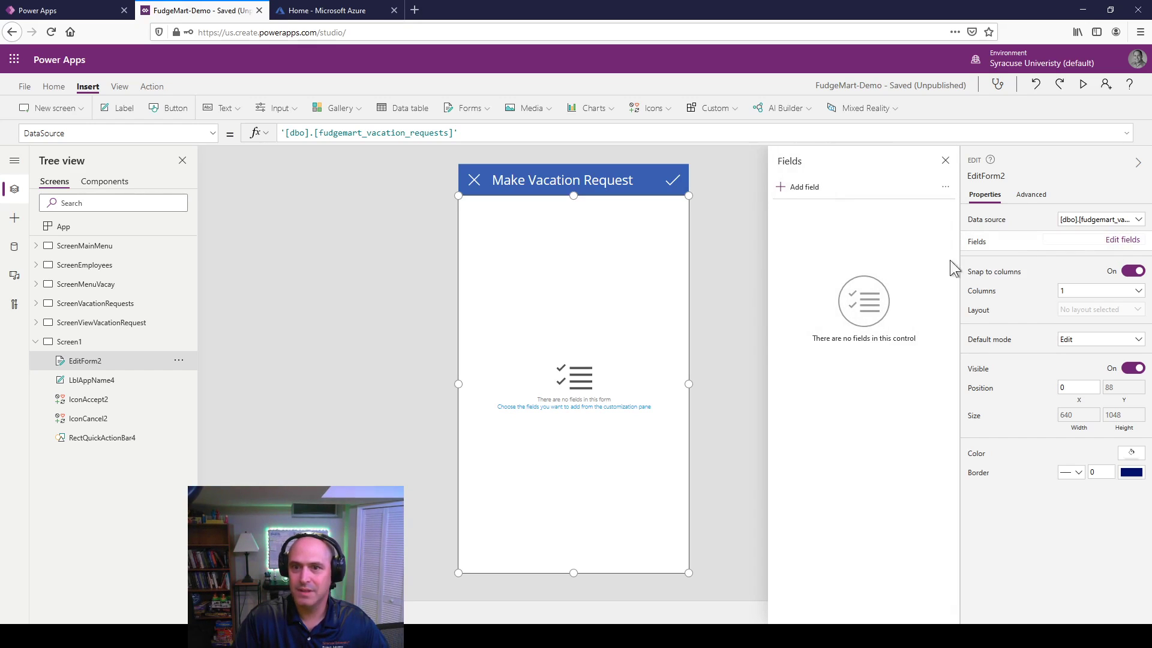
pyautogui.click(779, 188)
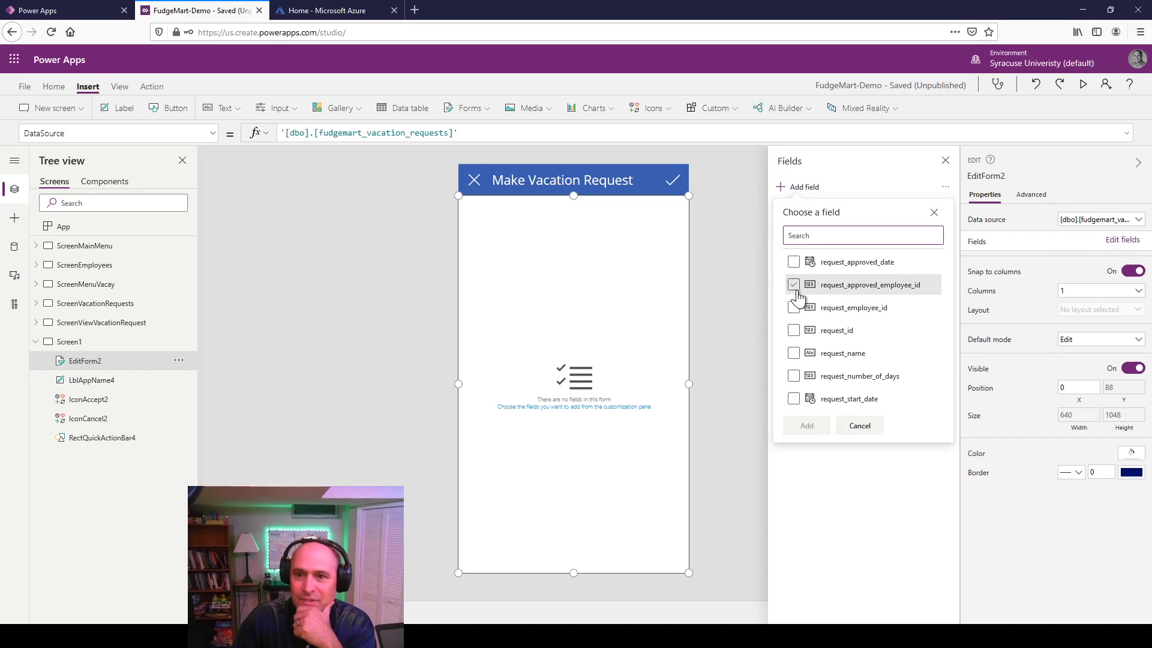
pyautogui.click(831, 307)
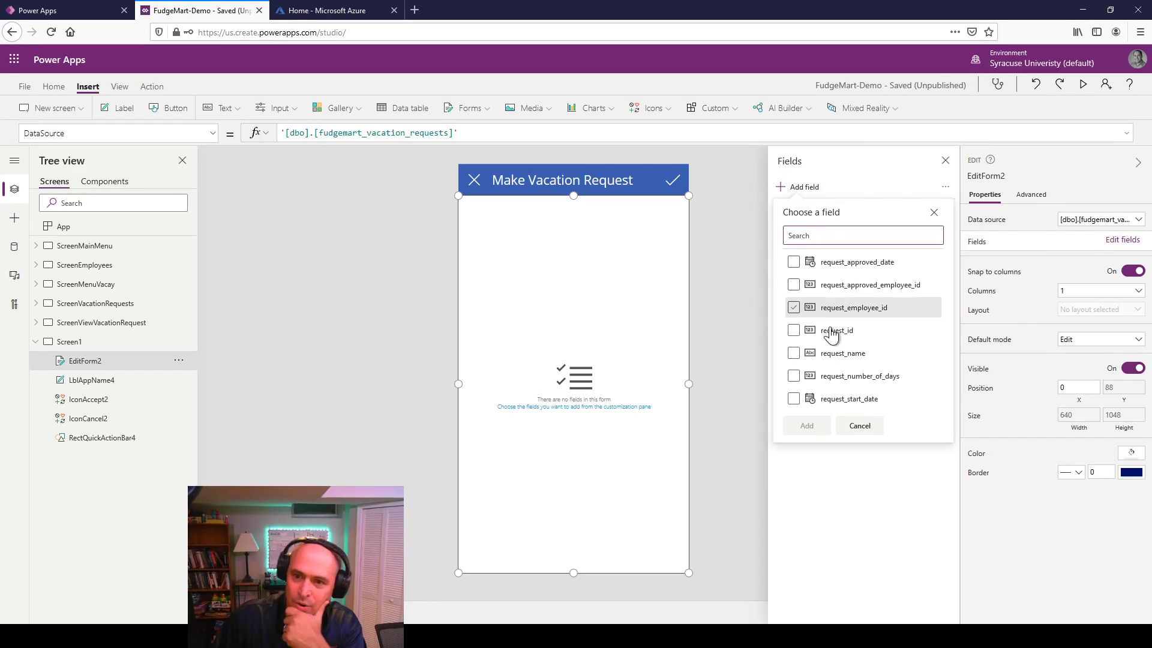
pyautogui.click(795, 353)
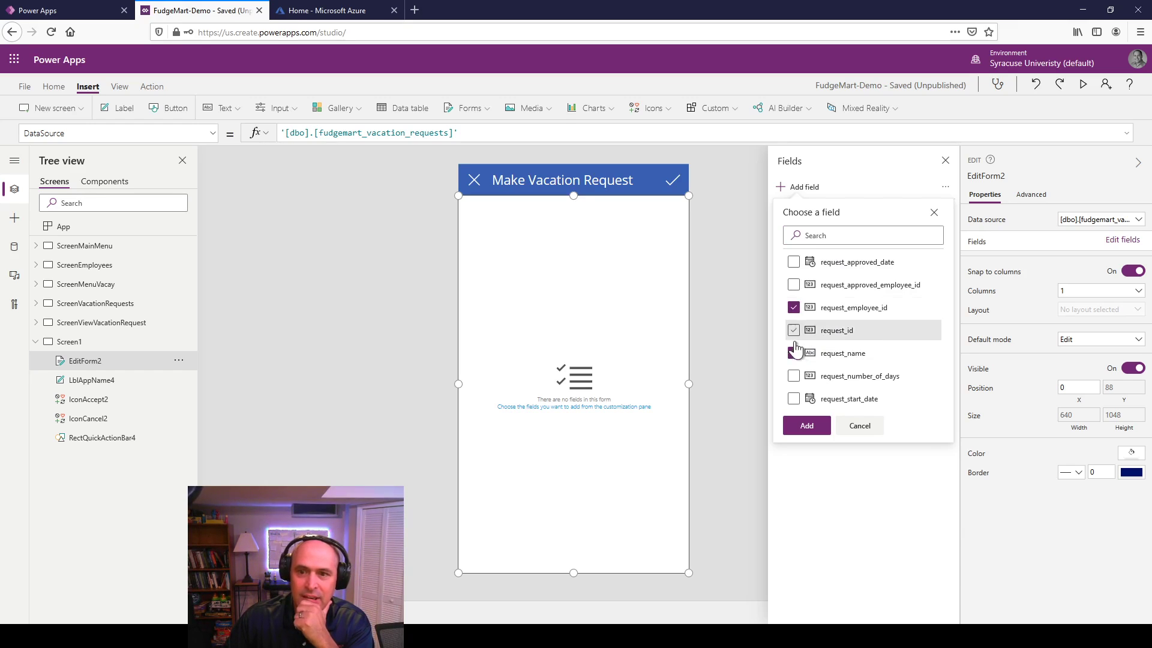
pyautogui.click(793, 401)
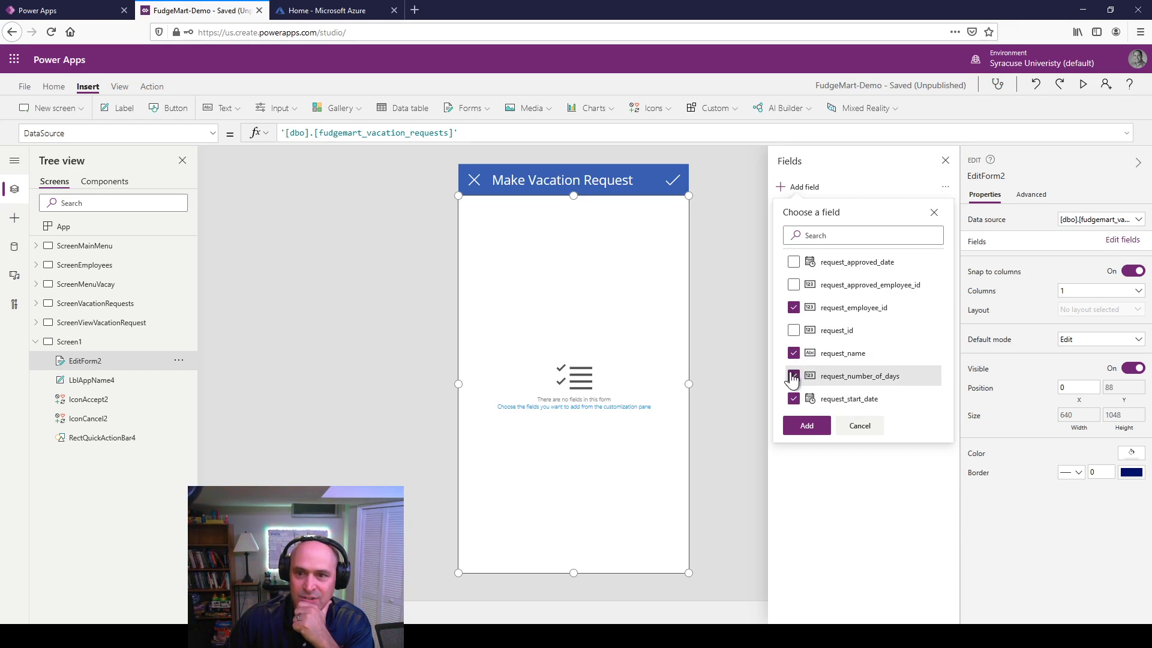
pyautogui.click(807, 426)
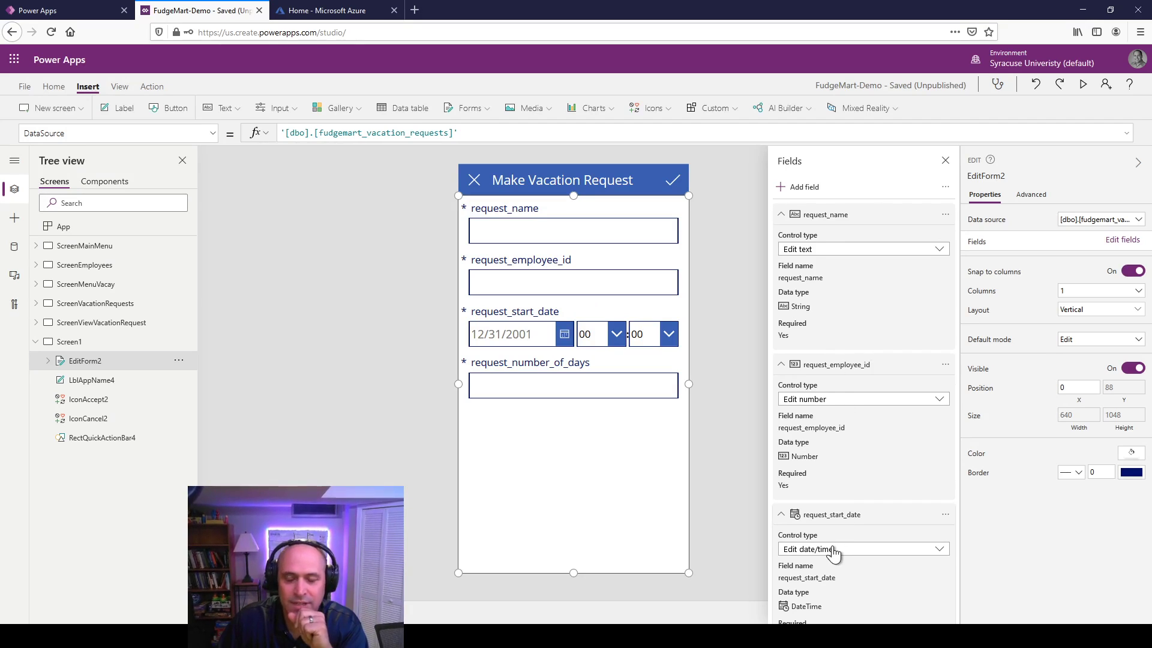
# Step: Keep request_start_date as a date editor and switch request_number_of_days from Edit number to Edit slider
pyautogui.scroll(-1, 833, 551)
pyautogui.click(834, 492)
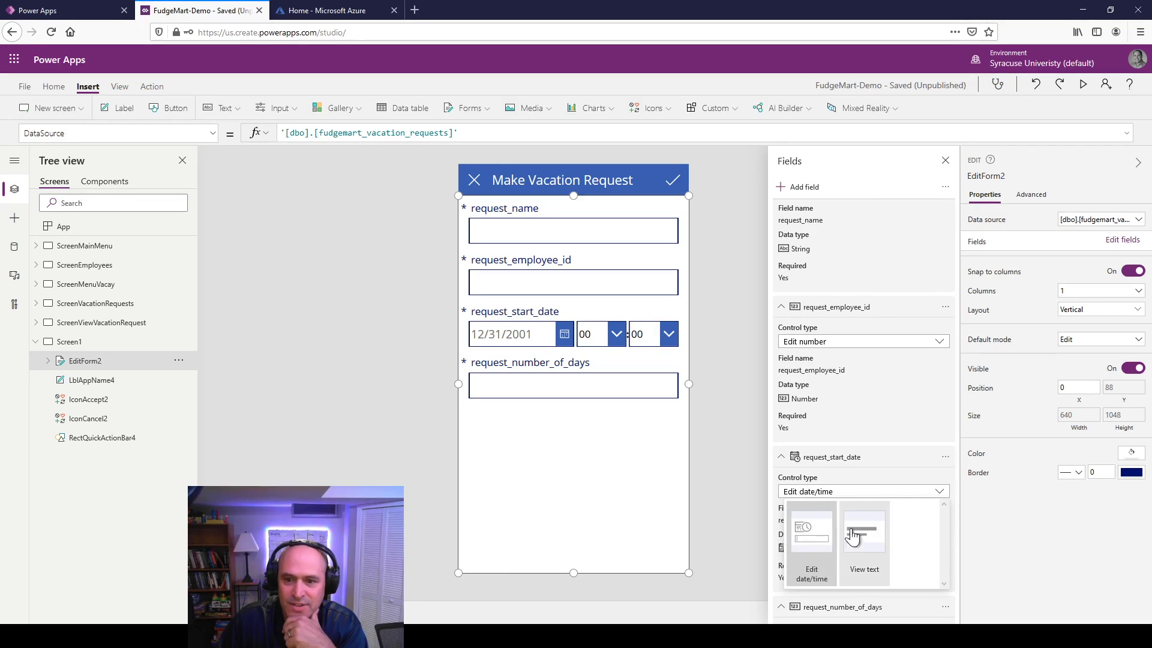
pyautogui.click(831, 493)
pyautogui.scroll(-2, 833, 497)
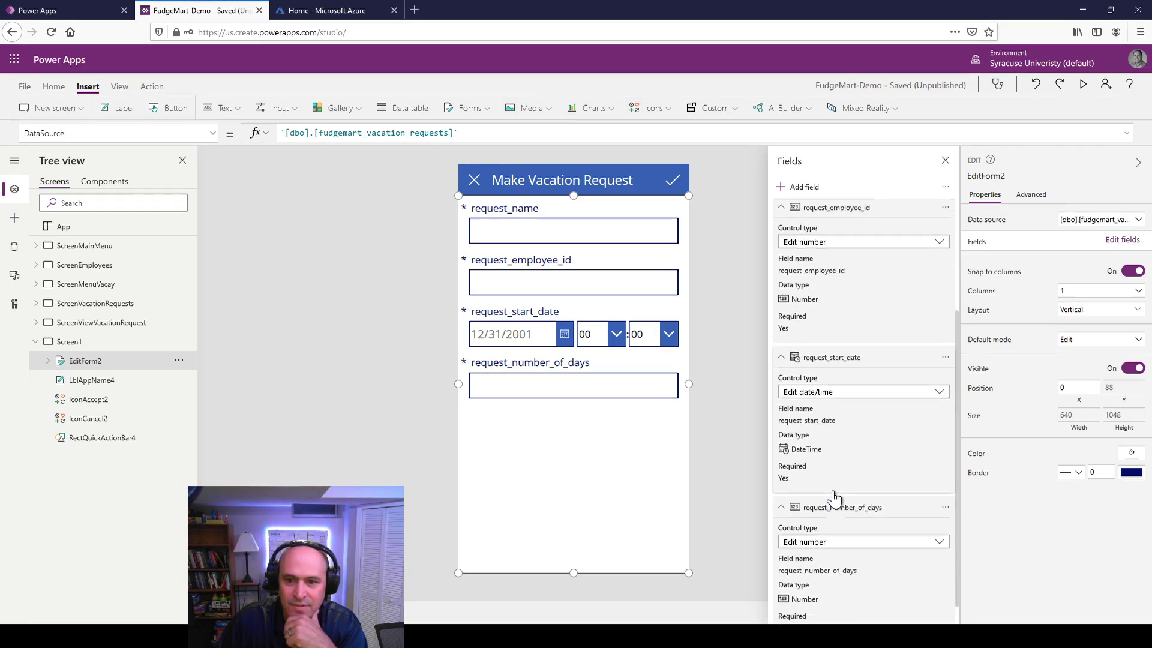
pyautogui.scroll(-1, 834, 496)
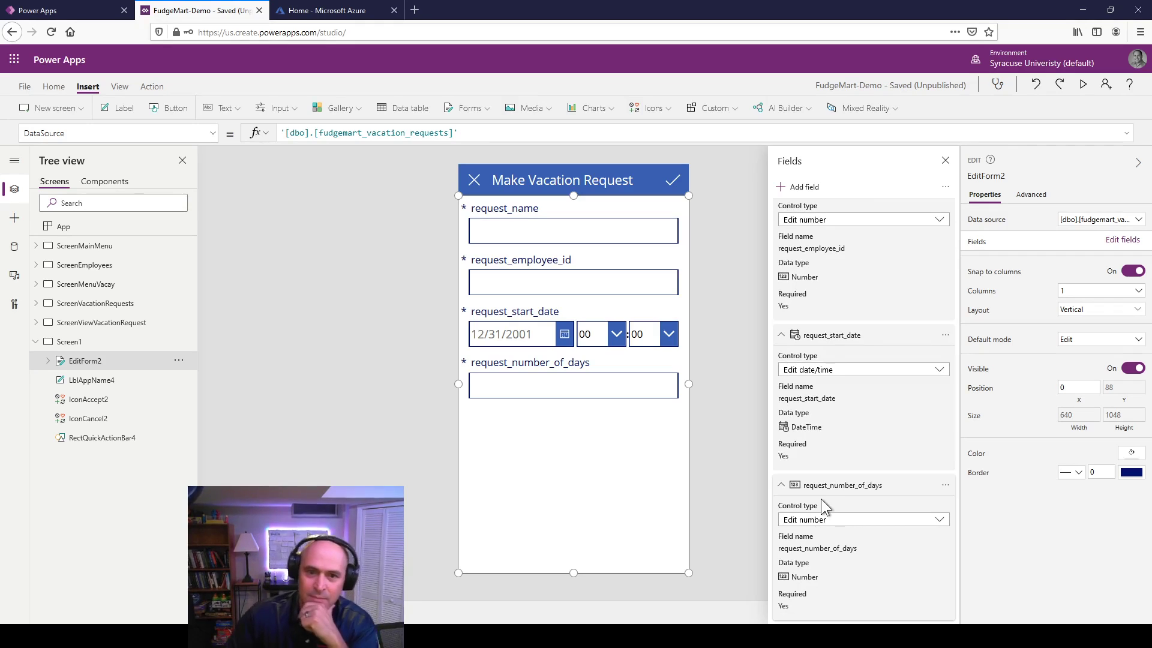
pyautogui.click(831, 520)
pyautogui.scroll(-1, 828, 526)
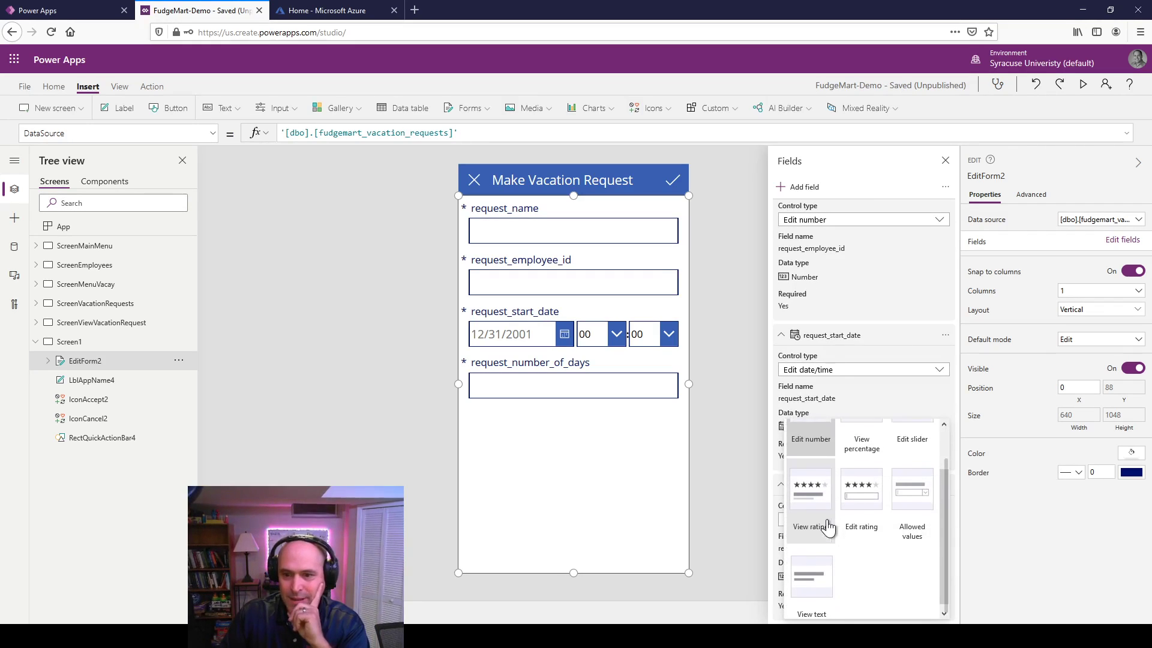
pyautogui.scroll(2, 823, 555)
pyautogui.click(918, 451)
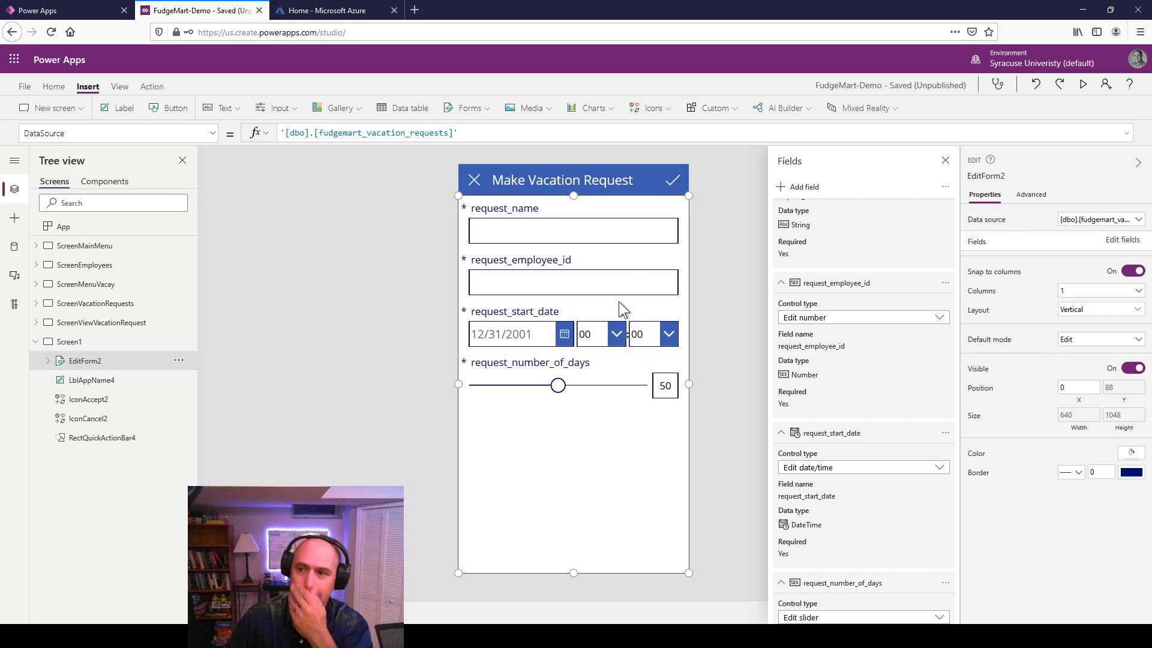
# Step: Check each of the four data cards on the form, then close the field editor
pyautogui.click(573, 237)
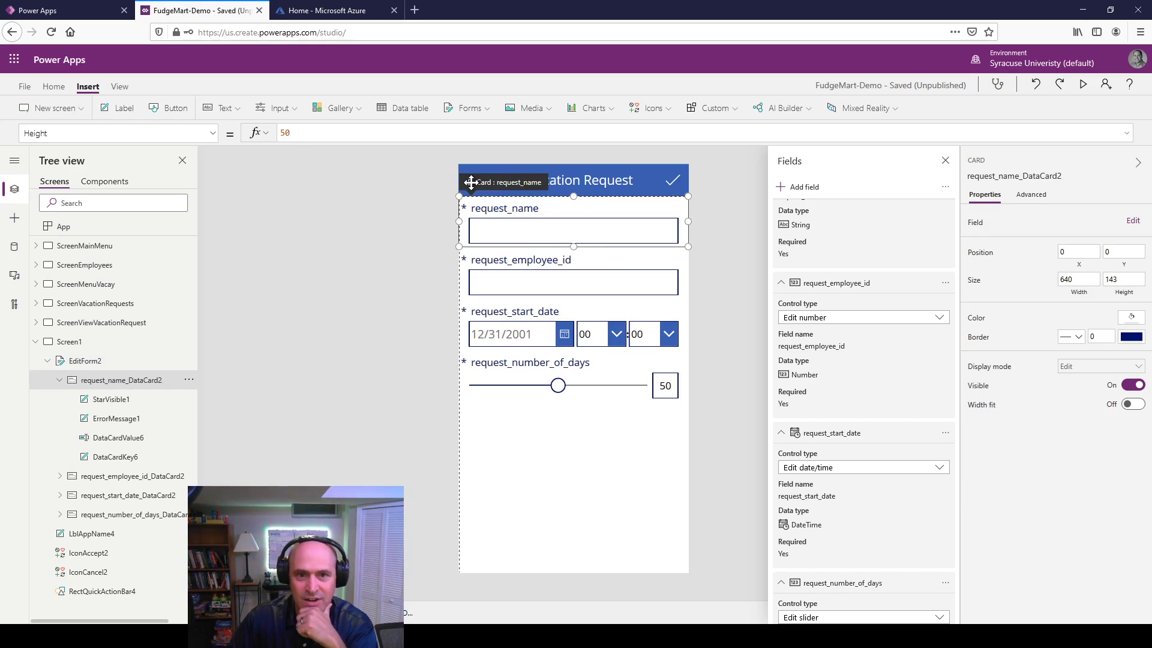
pyautogui.click(491, 273)
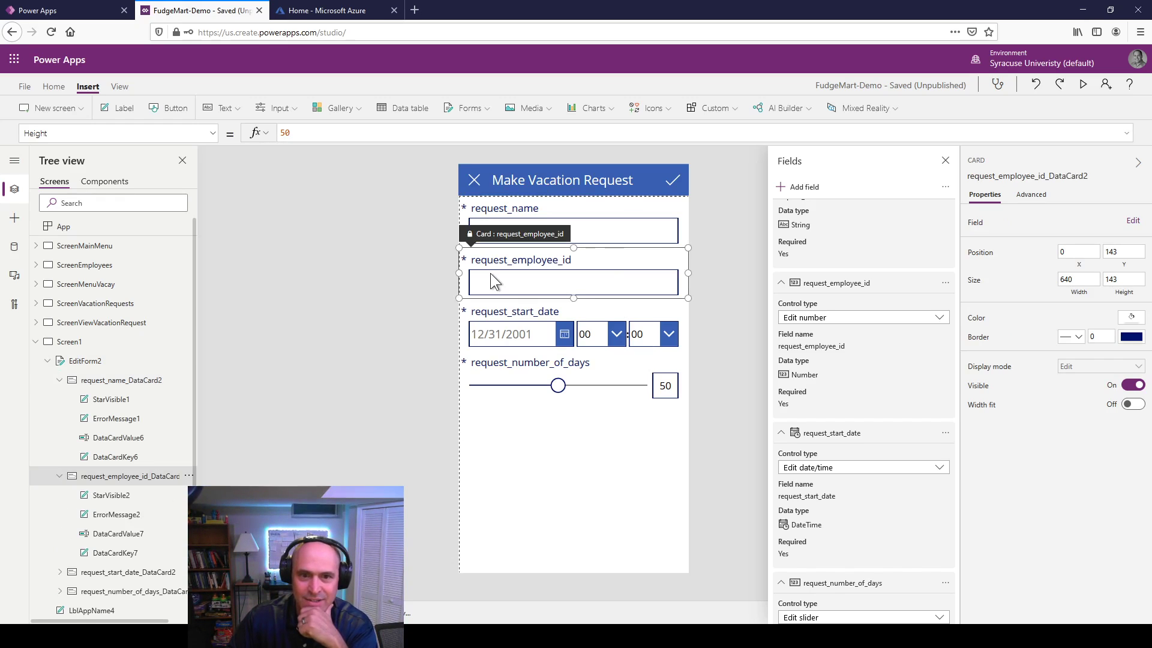
pyautogui.click(491, 313)
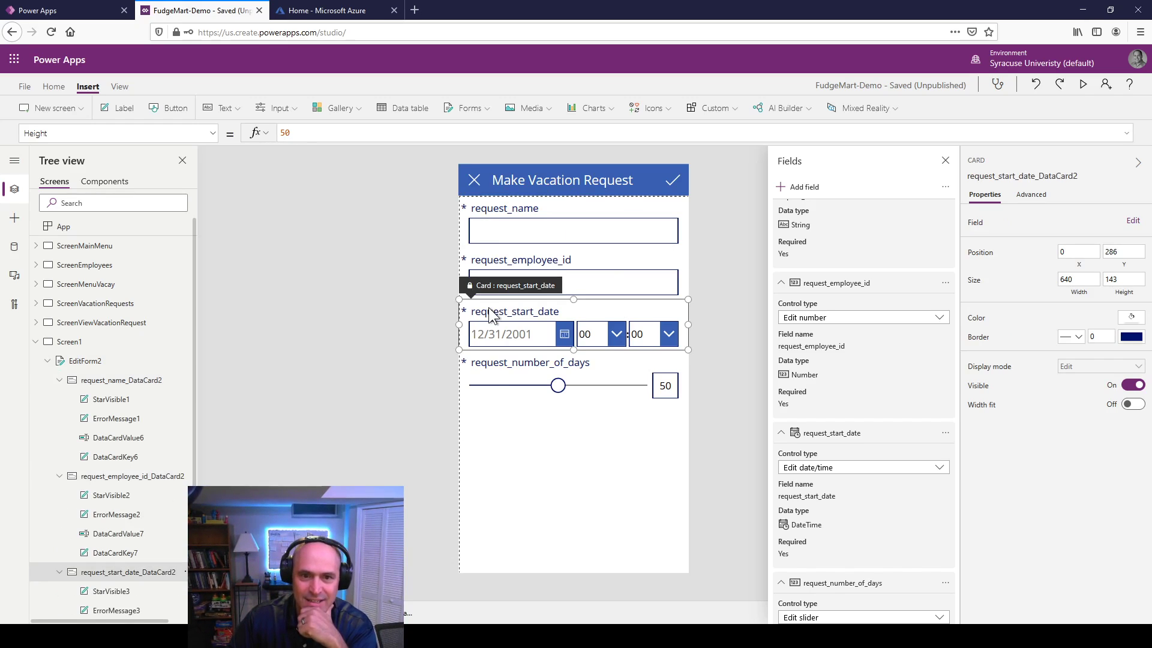
pyautogui.click(489, 379)
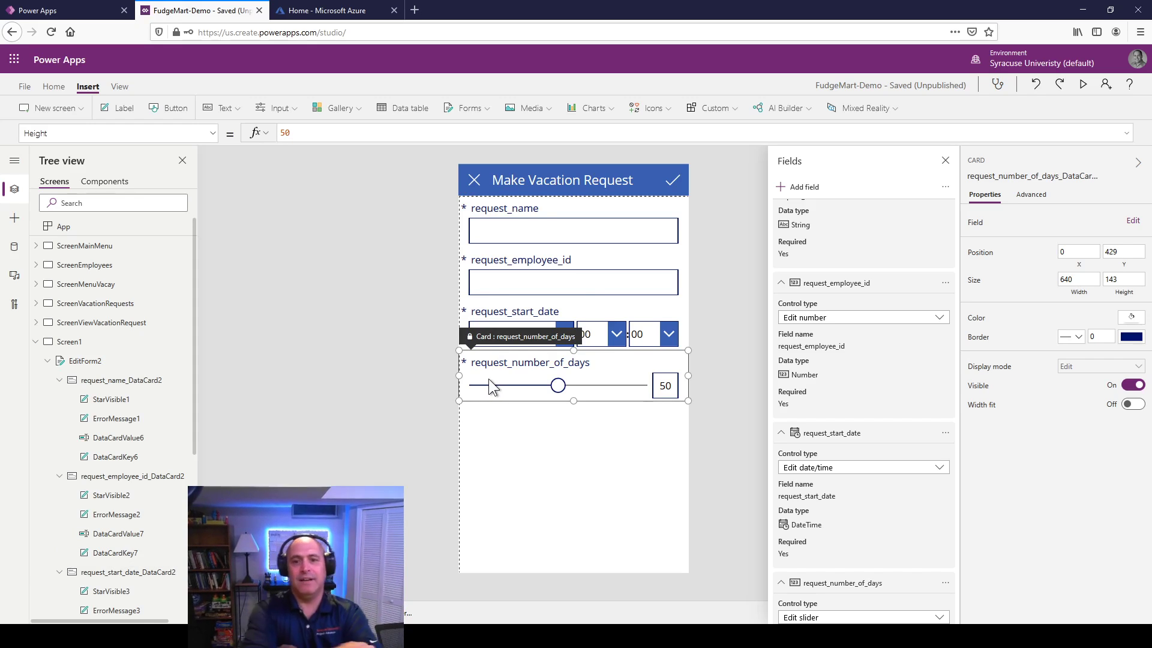
pyautogui.click(533, 221)
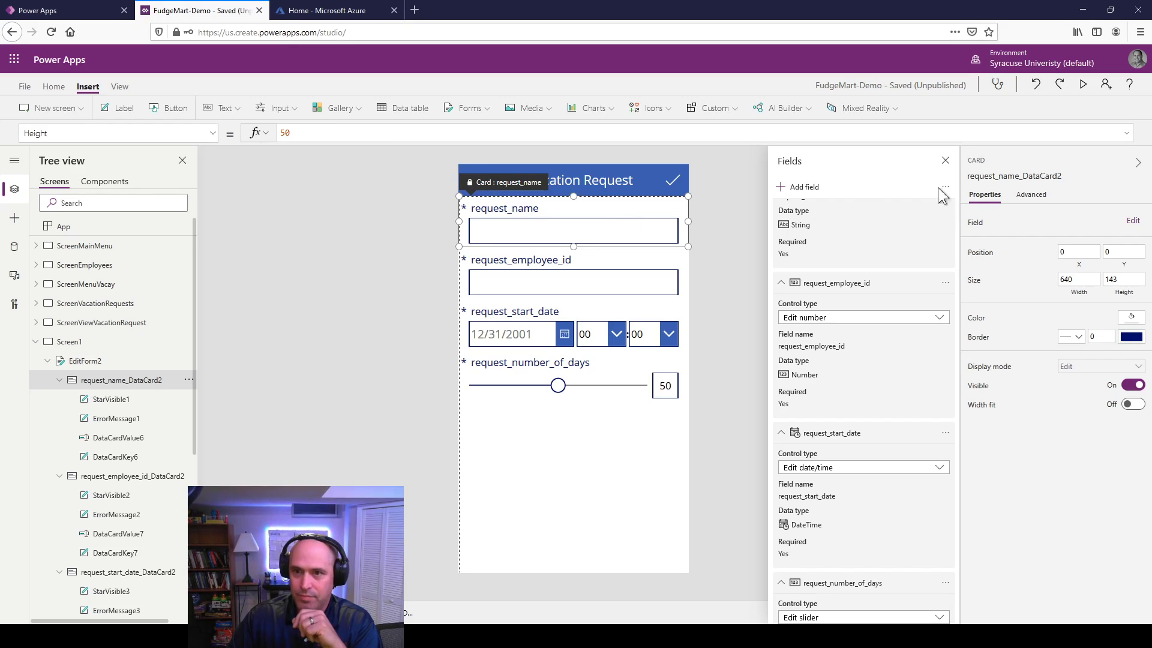
pyautogui.click(944, 161)
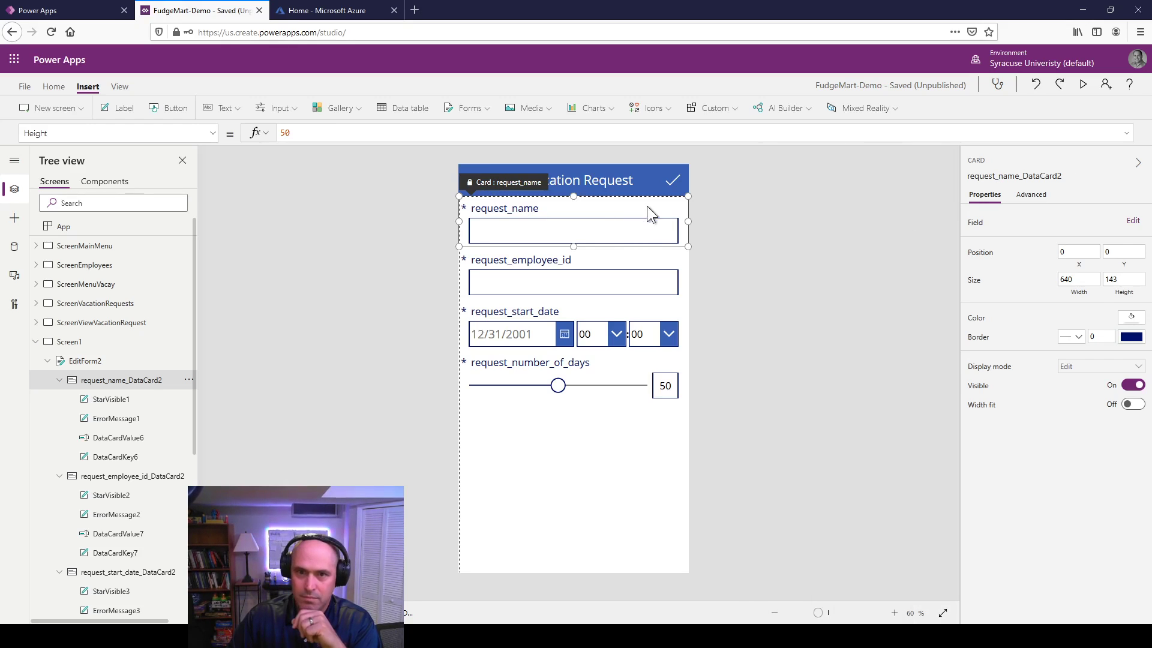
# Step: Unlock the request_name, request_employee_id, request_start_date and request_number_of_days cards on the Advanced tab
pyautogui.click(651, 205)
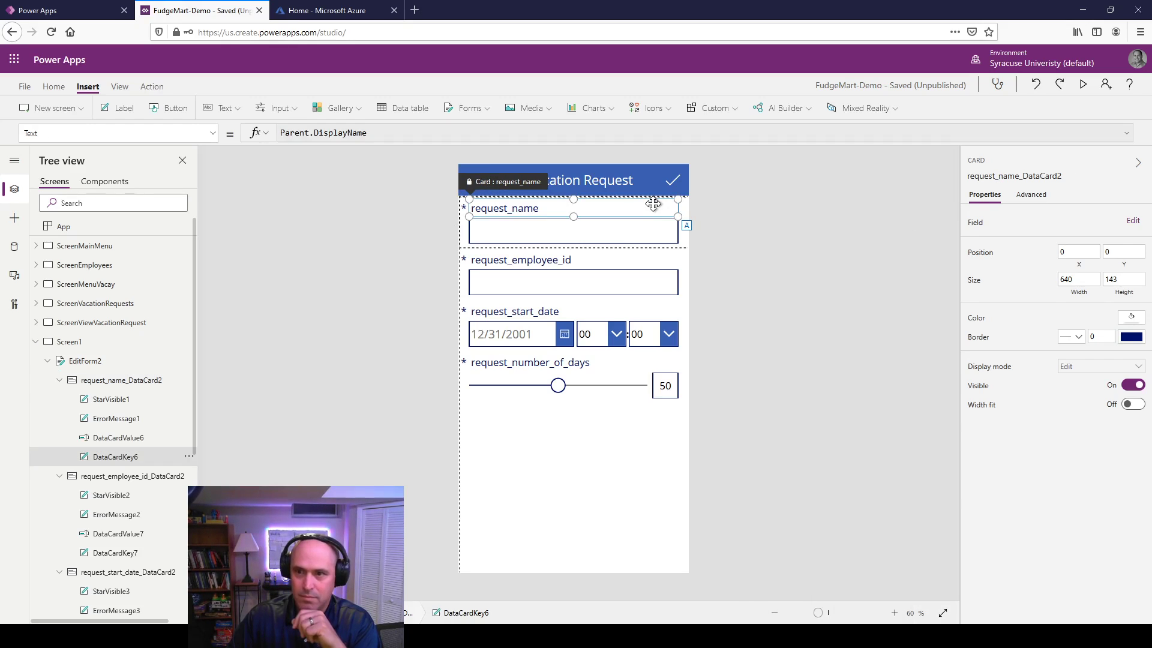
pyautogui.click(1025, 199)
pyautogui.click(976, 226)
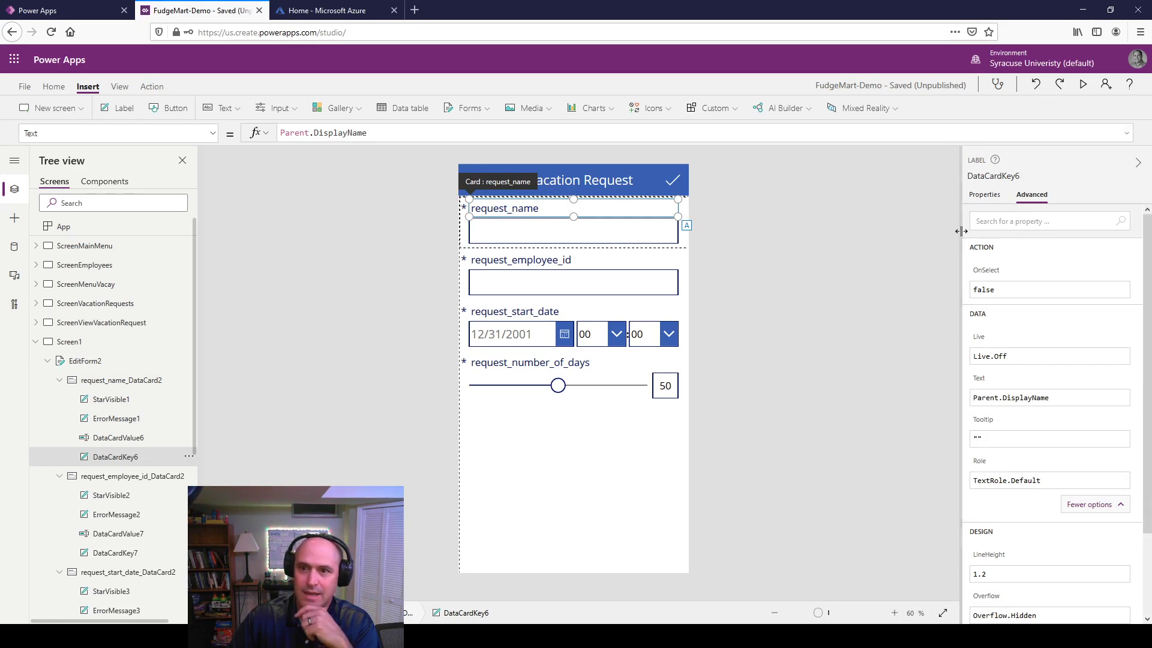
pyautogui.click(624, 262)
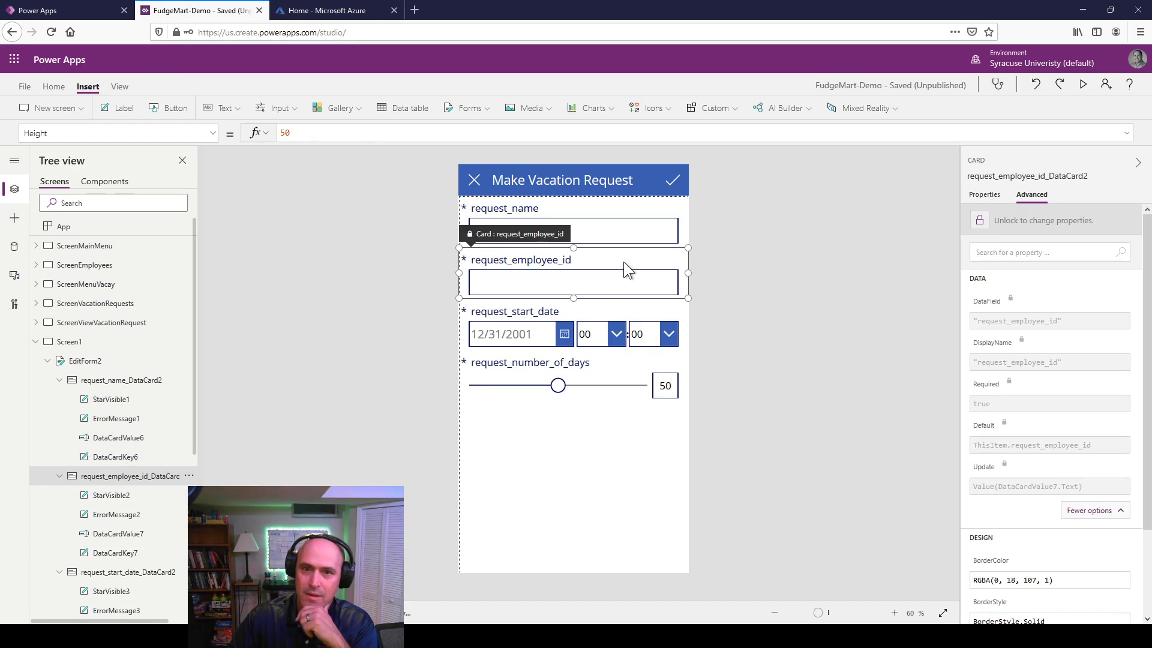
pyautogui.click(981, 223)
pyautogui.click(673, 311)
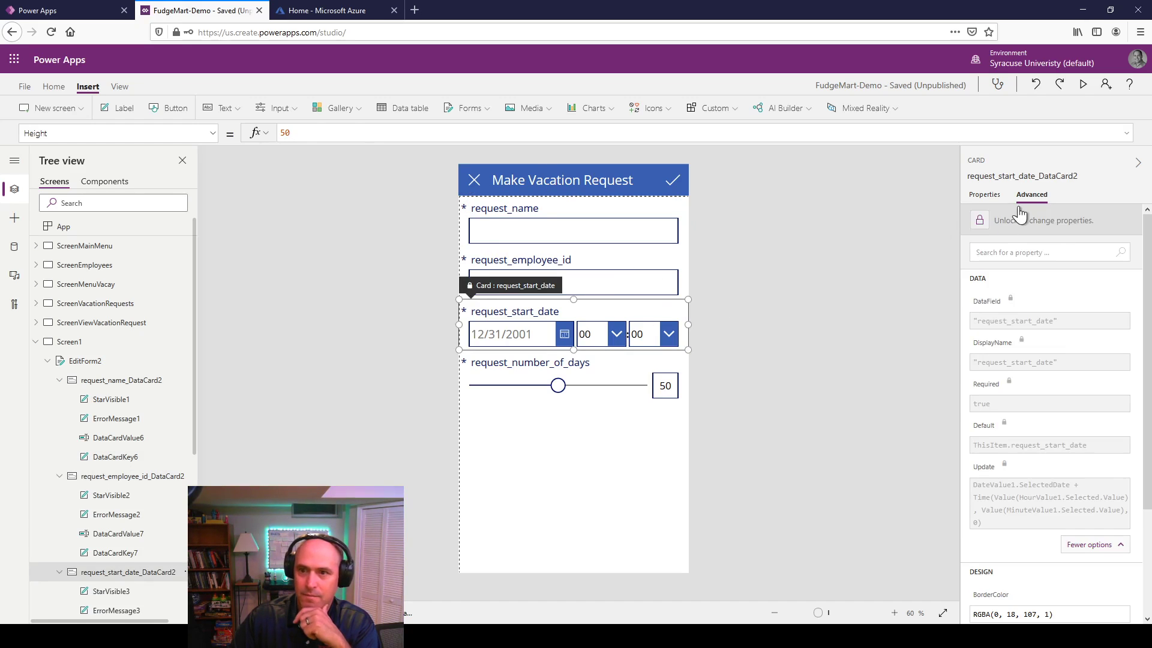
pyautogui.click(982, 223)
pyautogui.click(638, 358)
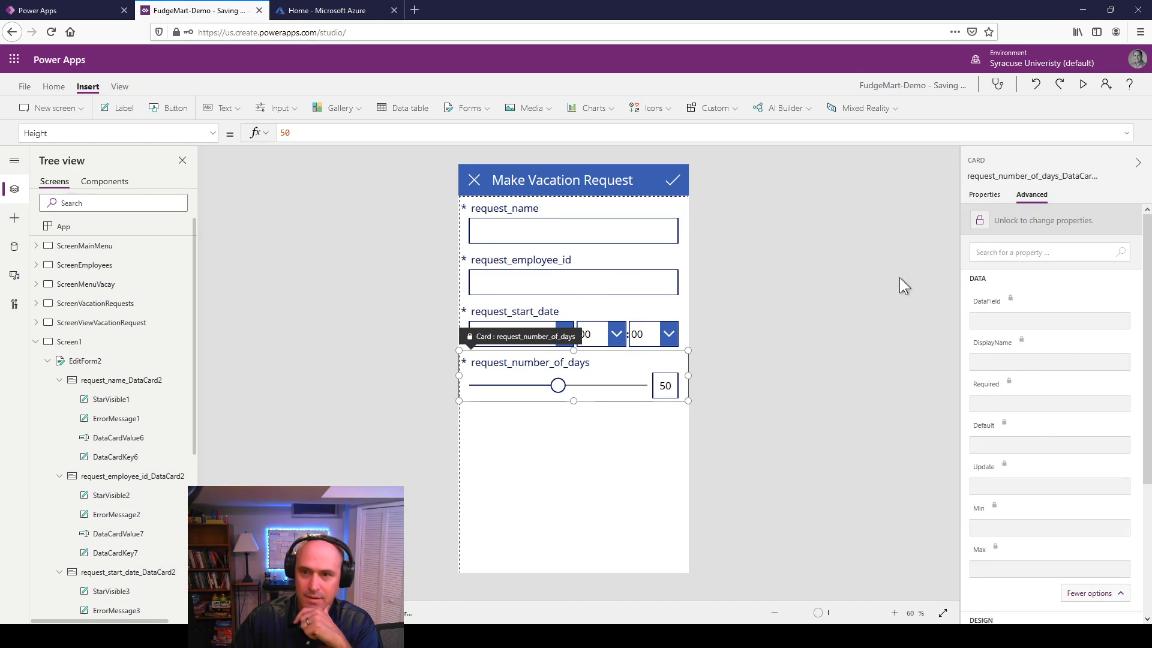
pyautogui.click(972, 231)
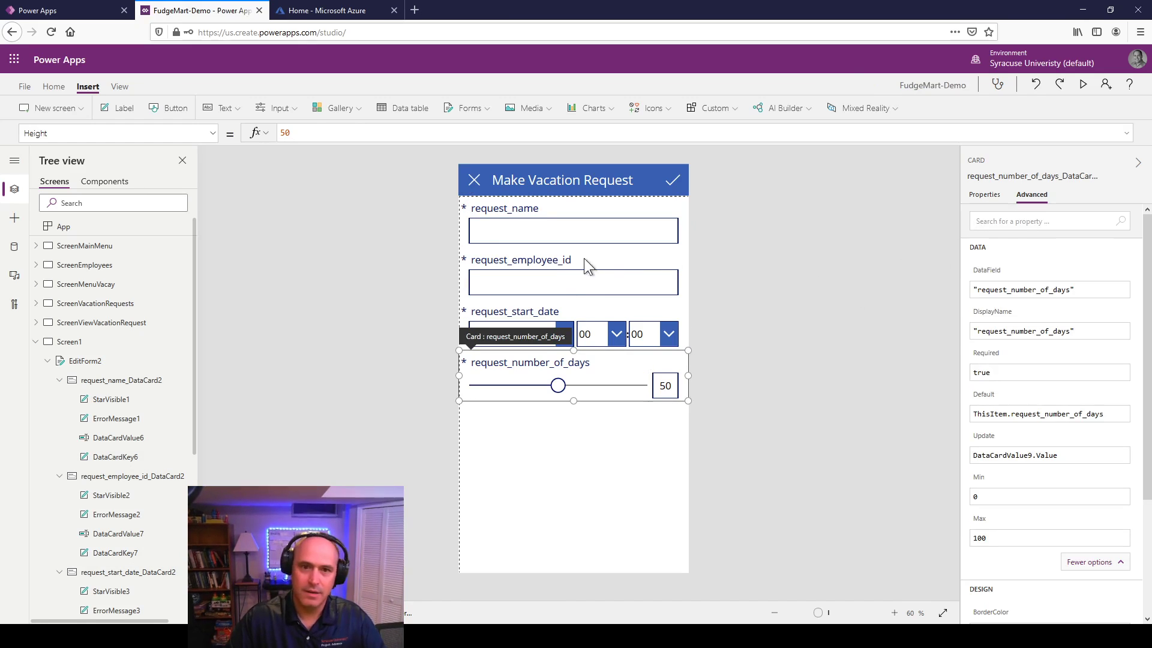
pyautogui.click(501, 217)
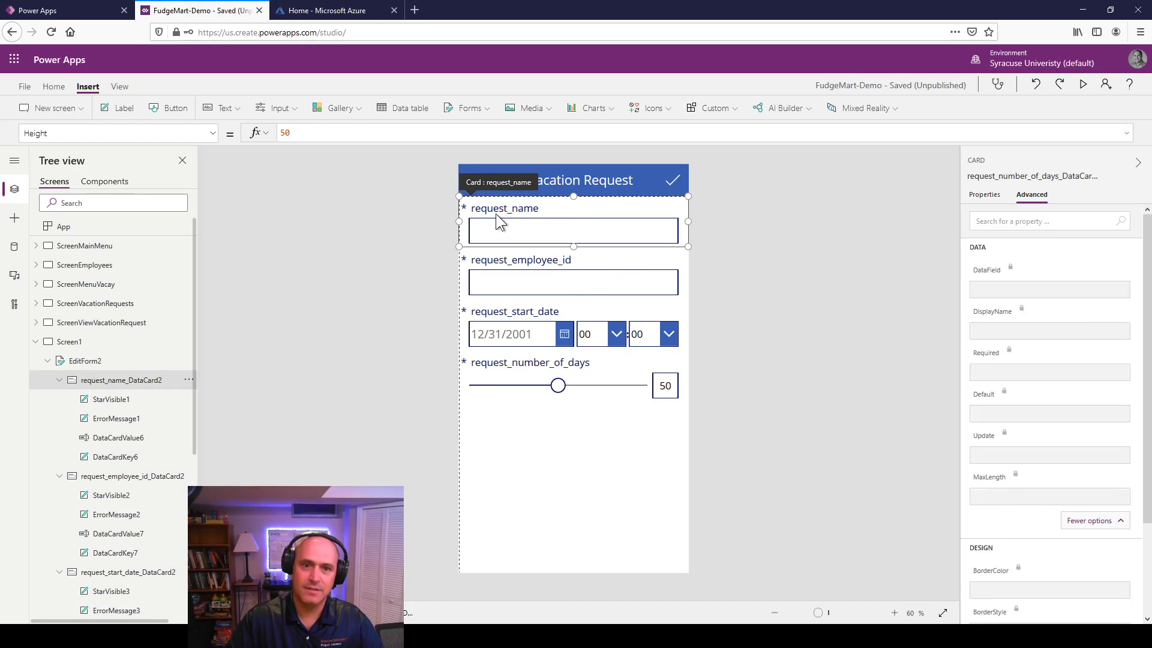
# Step: Relabel the request_name card as 'Request Name:'
pyautogui.click(497, 208)
pyautogui.doubleClick(497, 208)
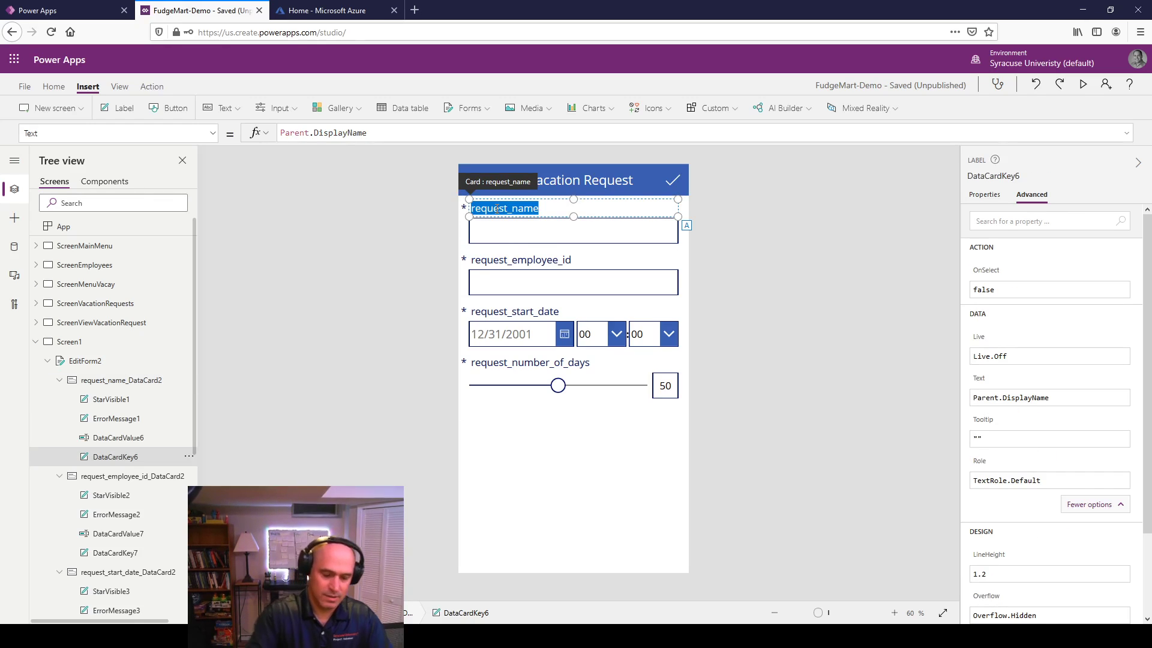
pyautogui.write('Req')
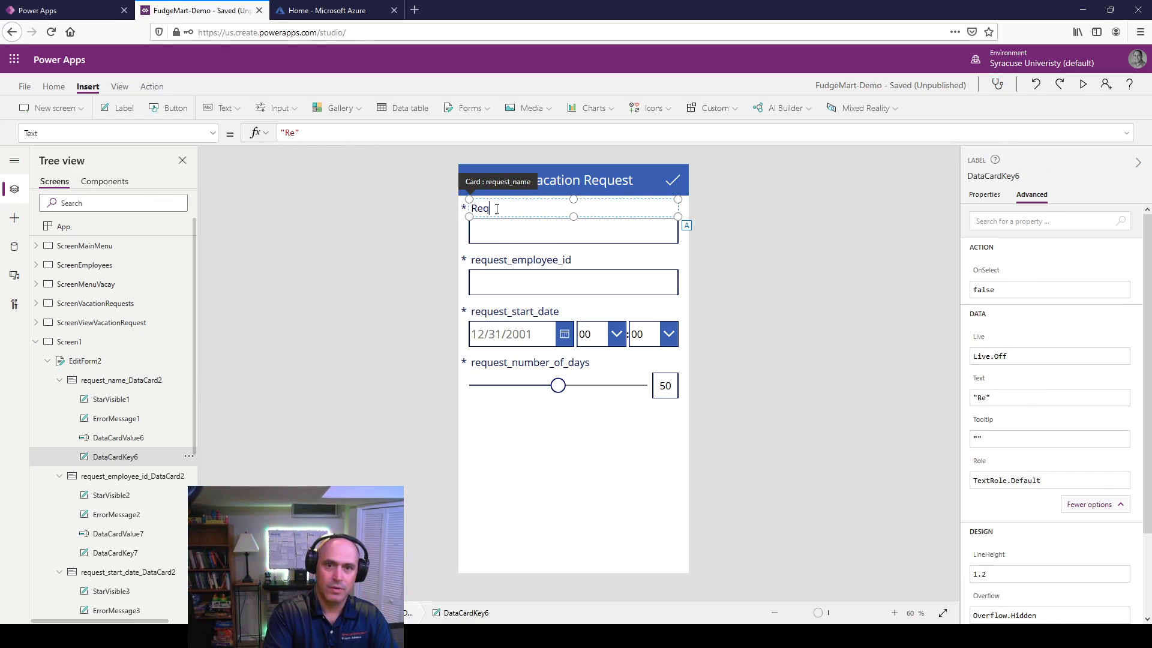
pyautogui.write('uest Name:')
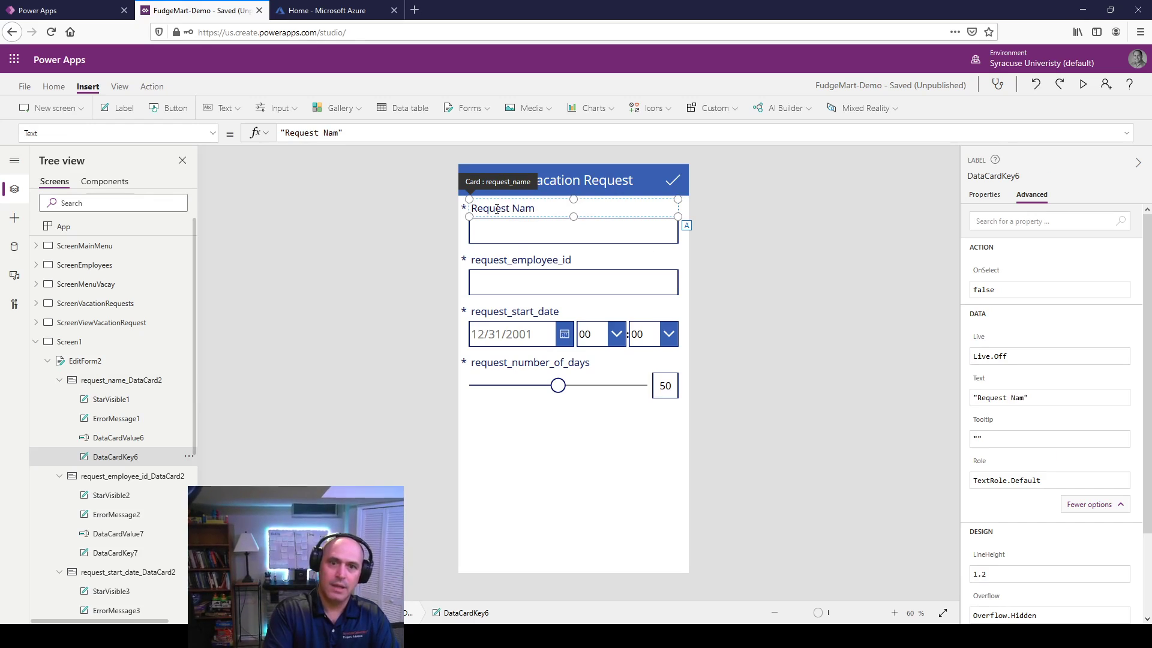
# Step: Relabel the request_employee_id card as 'Requesting Employee:'
pyautogui.doubleClick(518, 259)
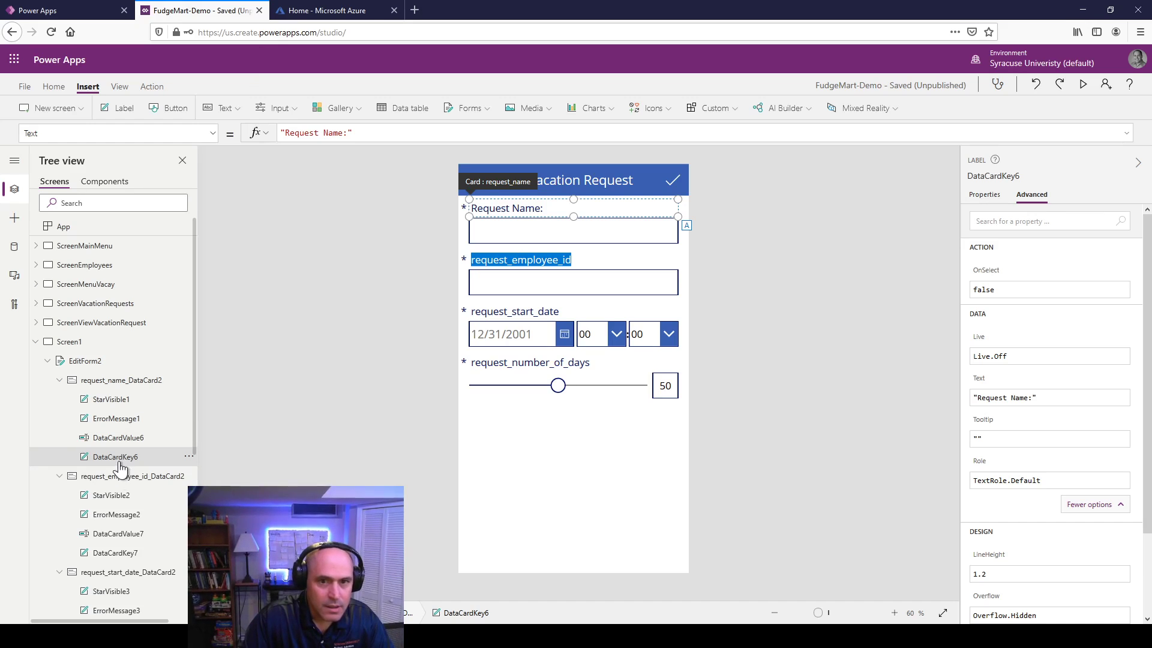
pyautogui.click(117, 501)
pyautogui.click(120, 514)
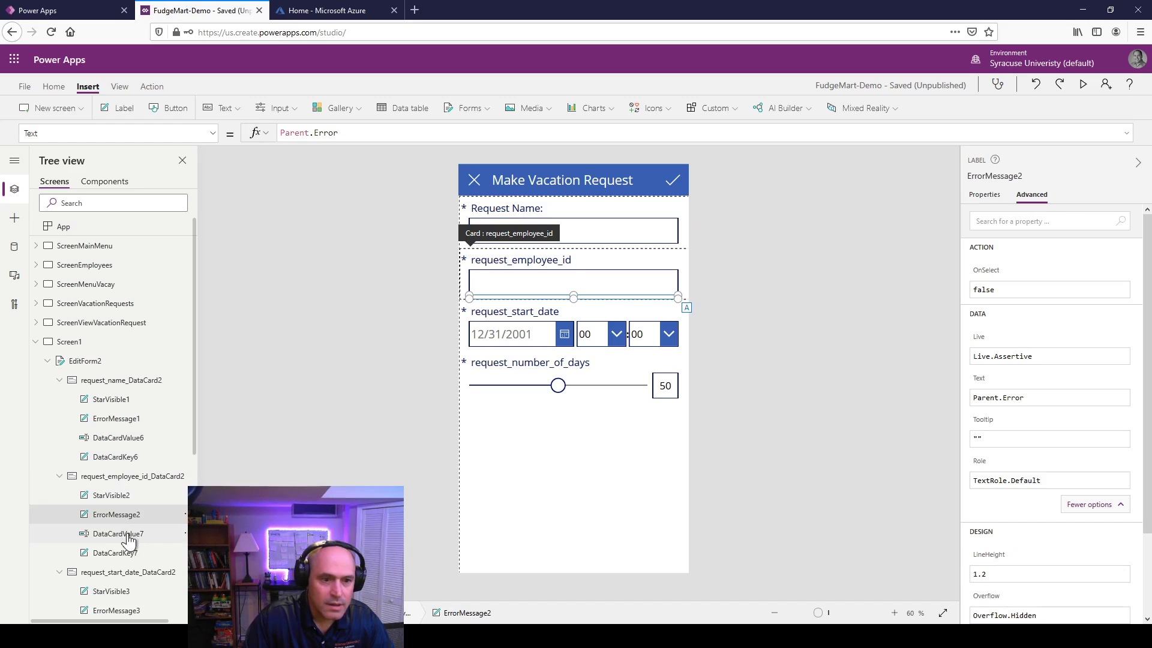
pyautogui.click(120, 534)
pyautogui.click(120, 552)
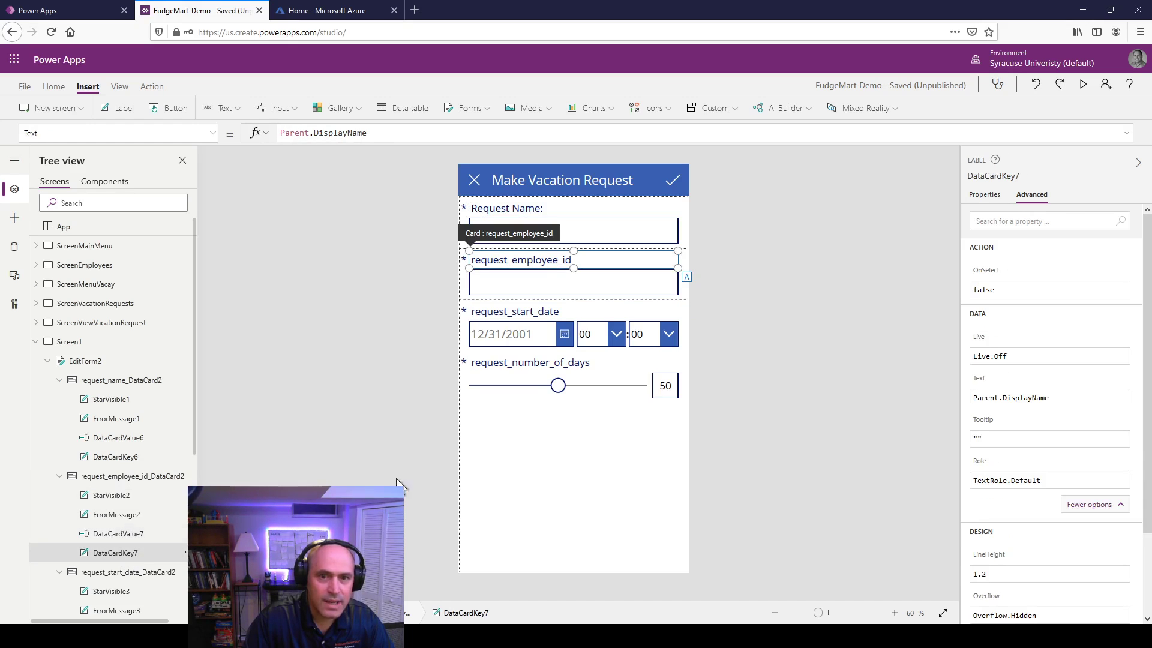
pyautogui.doubleClick(535, 261)
pyautogui.write('Re')
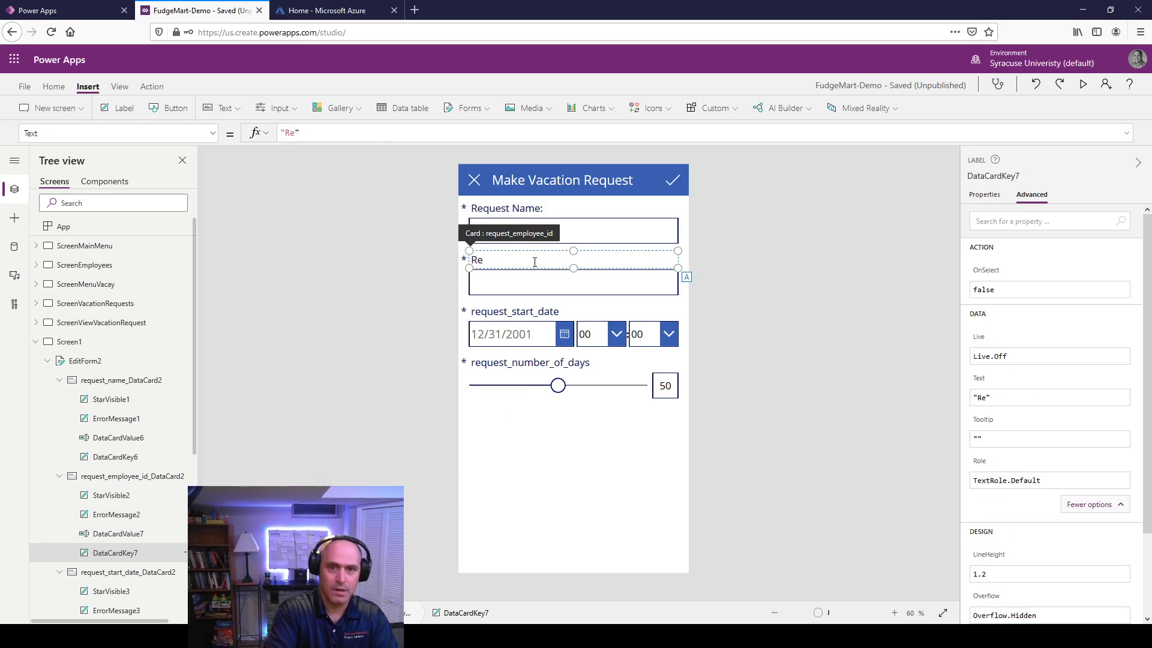
pyautogui.write('questing Empl')
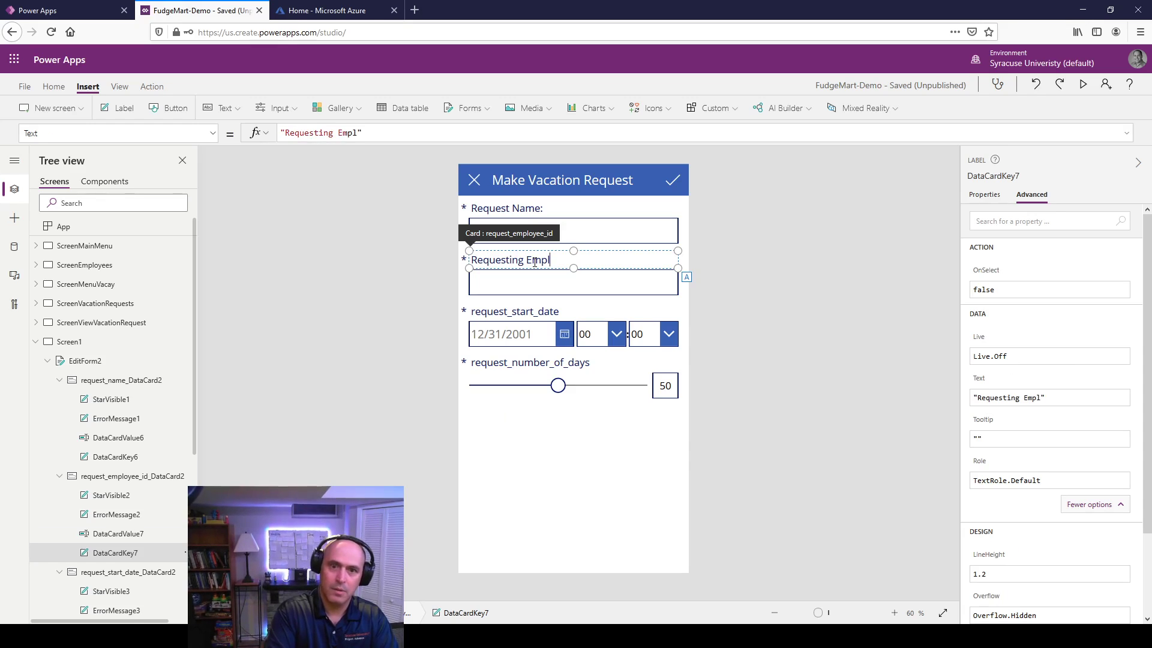
pyautogui.write('oyee:')
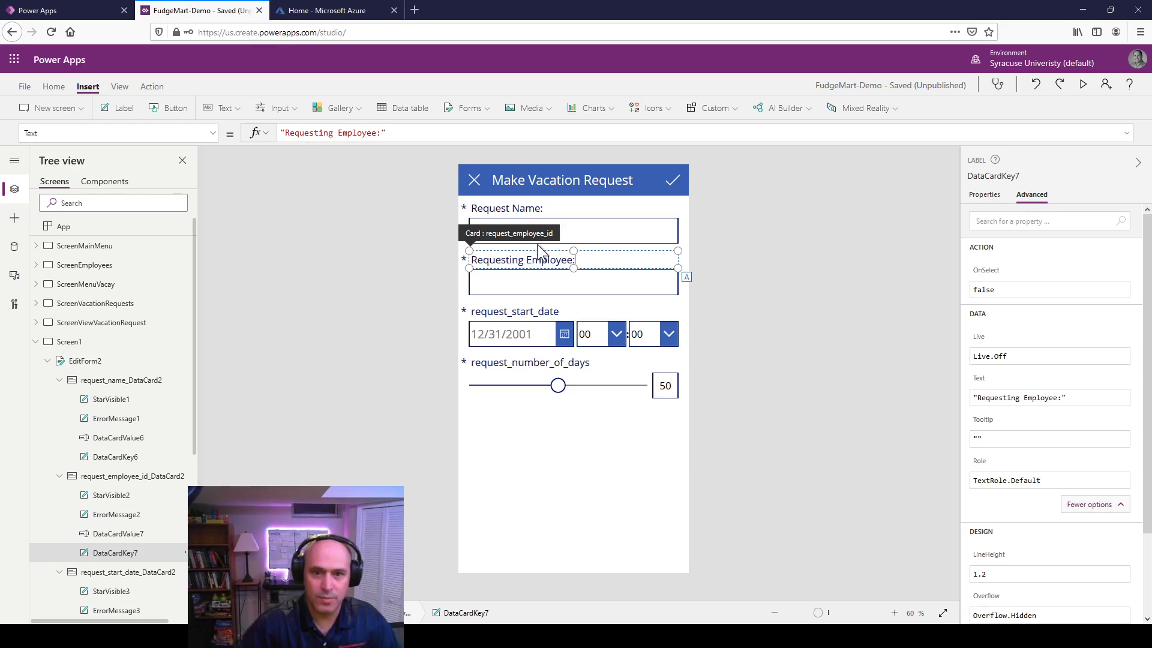
# Step: Relabel the request_start_date card as 'Start Date:'
pyautogui.doubleClick(512, 311)
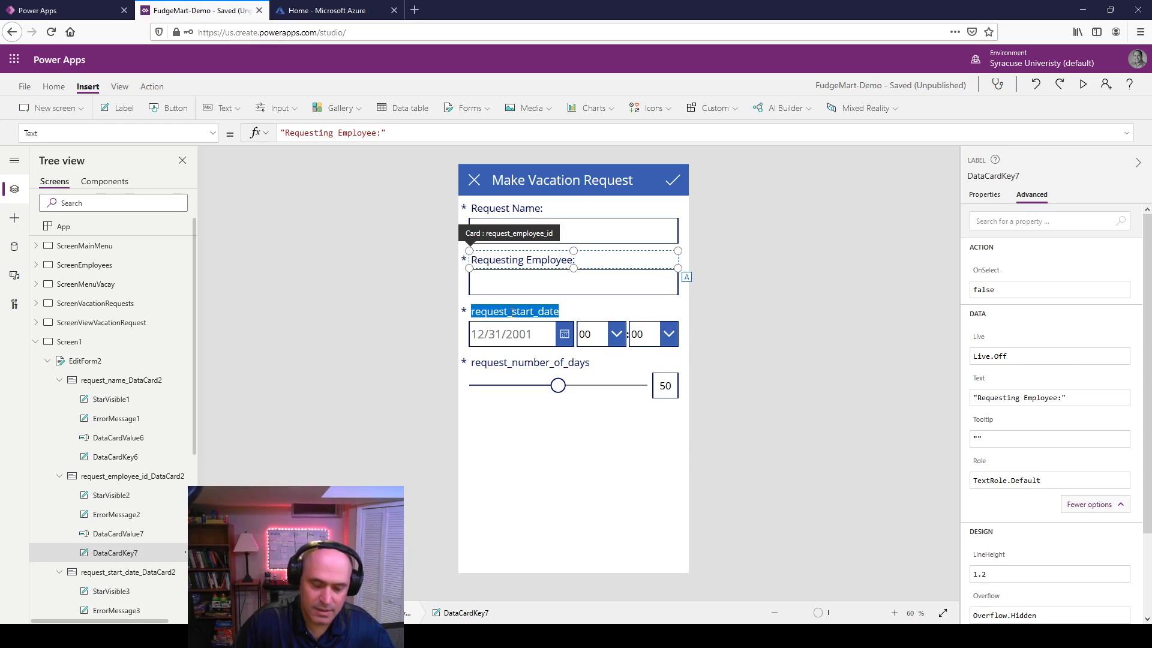
pyautogui.scroll(-3, 126, 576)
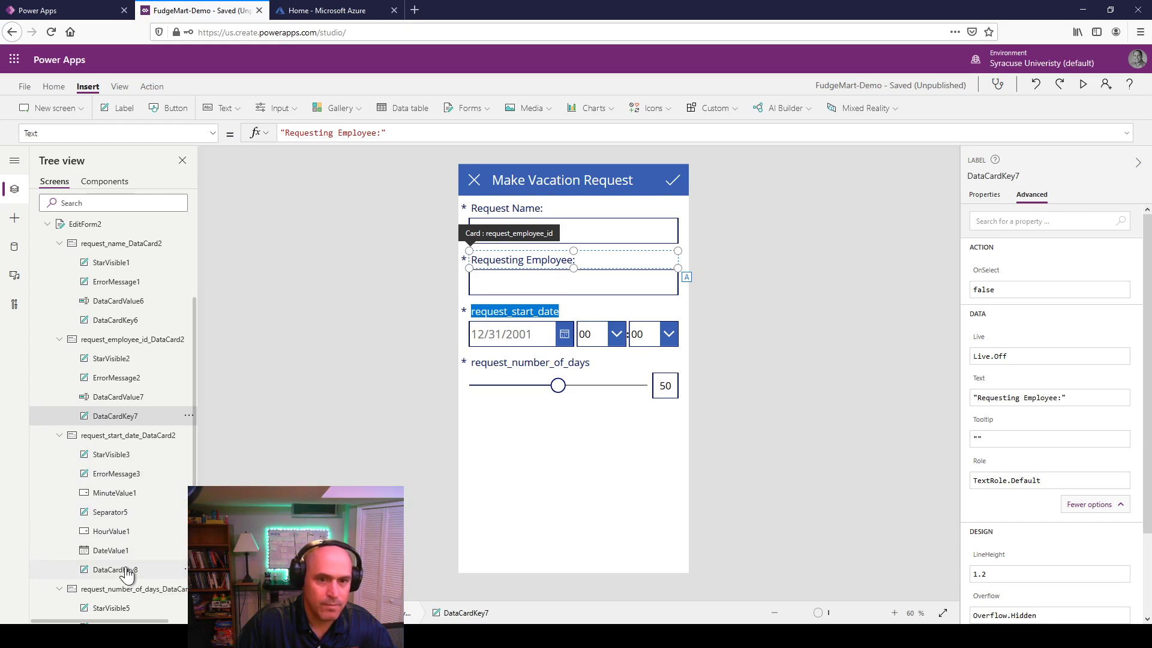
pyautogui.click(102, 570)
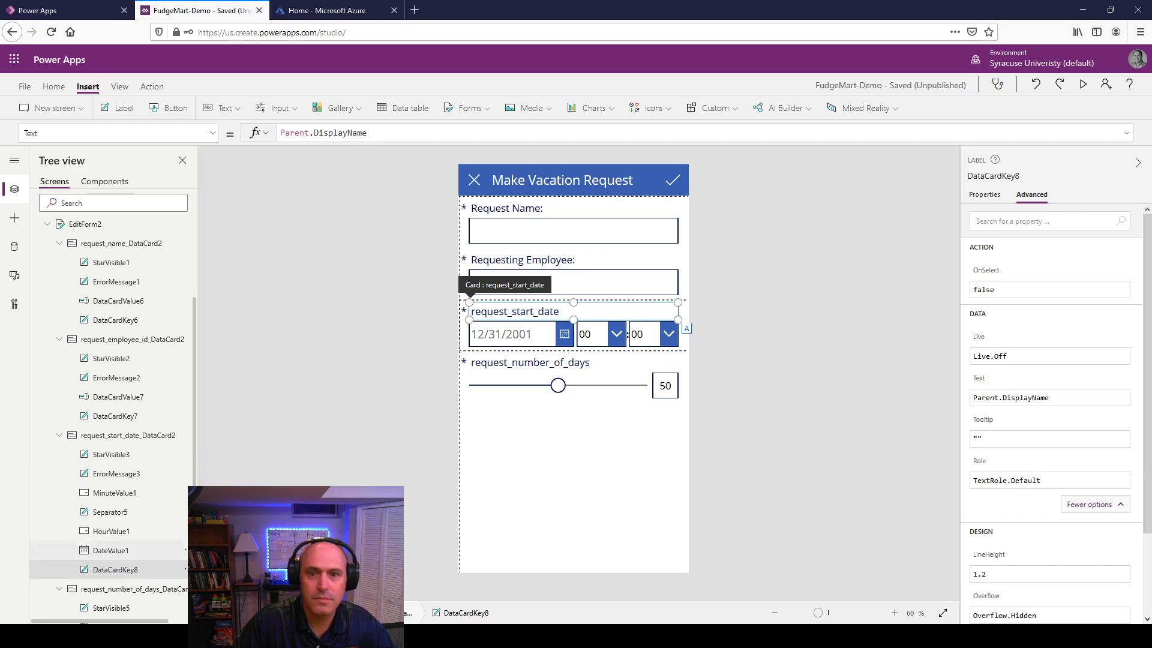
pyautogui.doubleClick(512, 310)
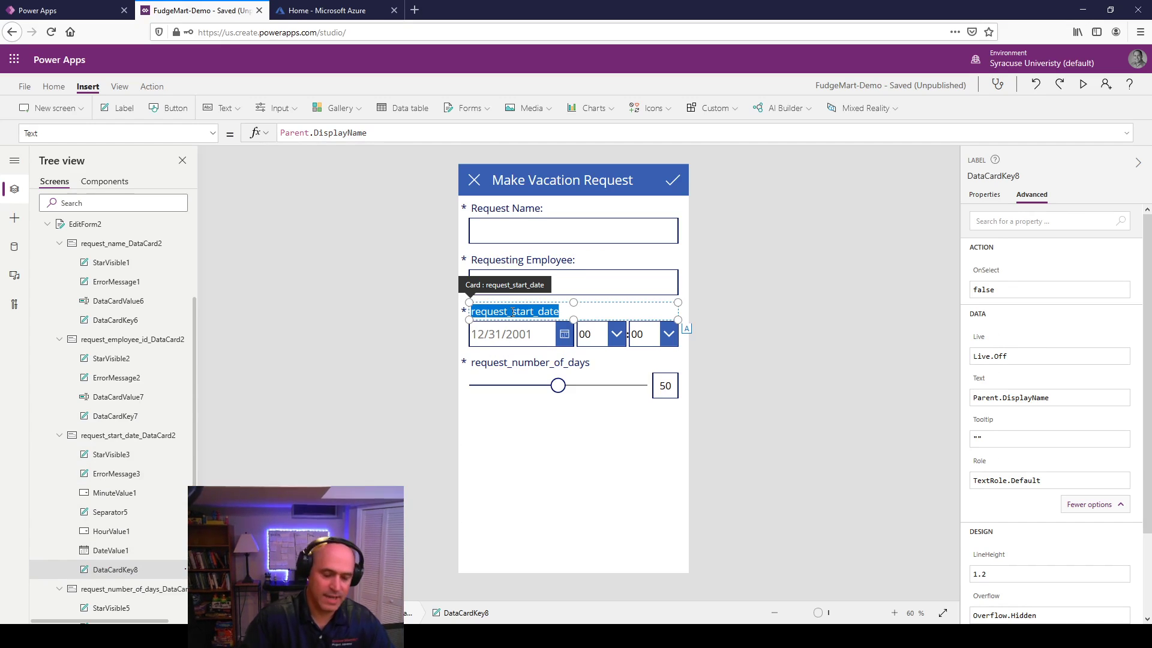
pyautogui.write('Date')
pyautogui.press('BackSpace')
pyautogui.press('BackSpace')
pyautogui.press('BackSpace')
pyautogui.press('BackSpace')
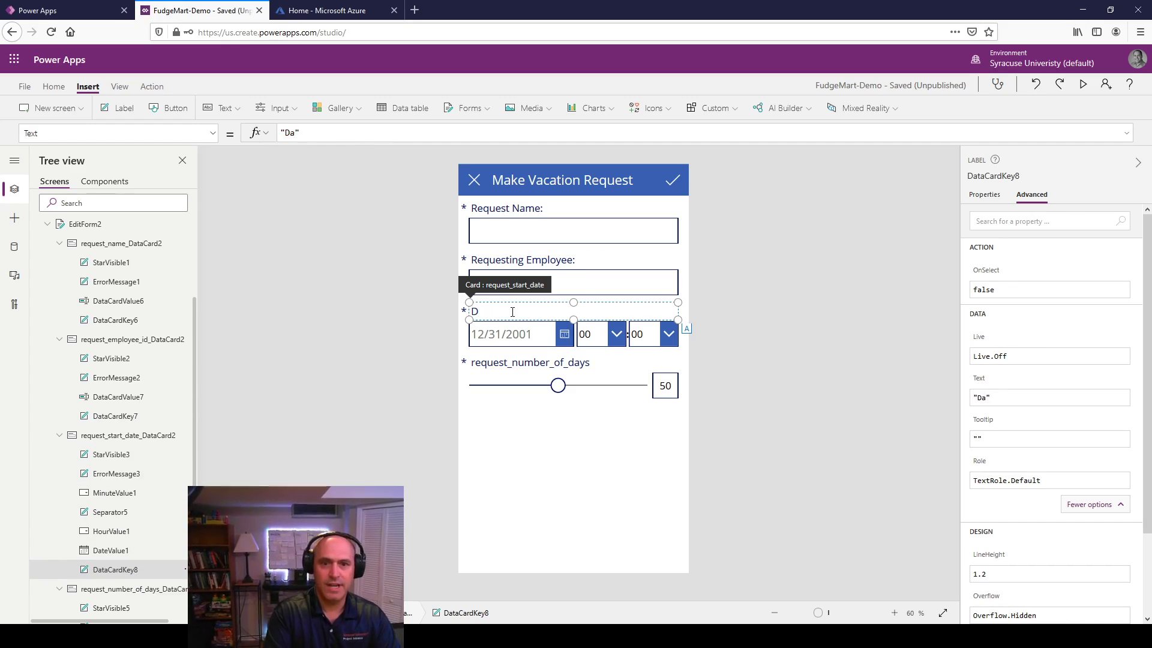
pyautogui.write('Start D')
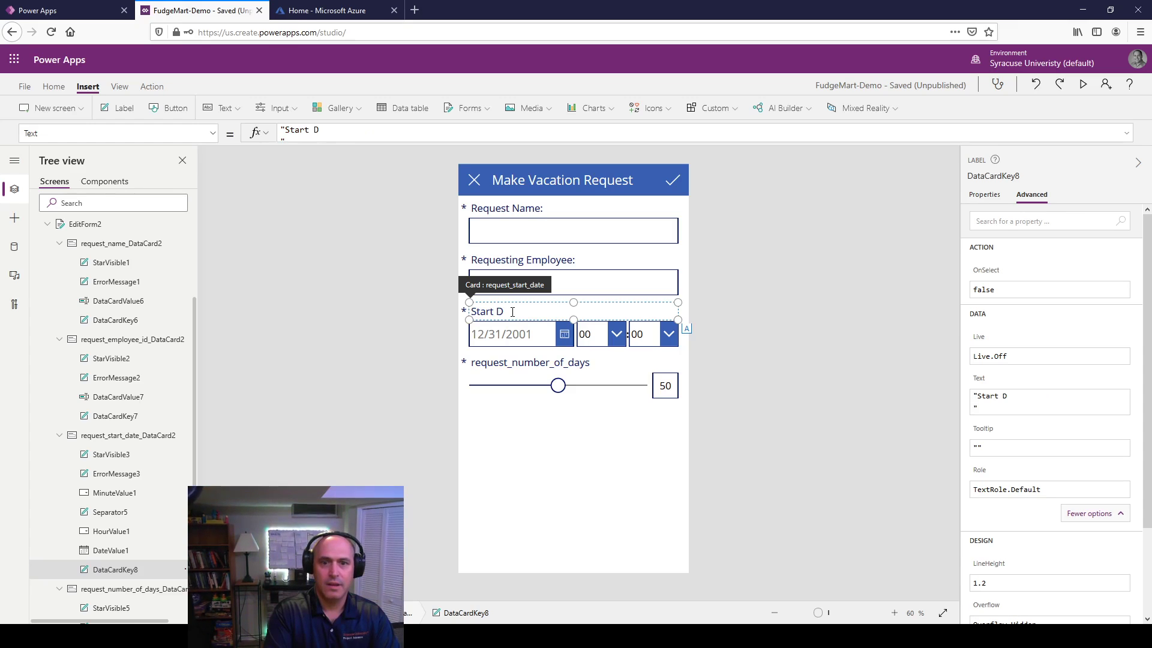
pyautogui.write('ate:')
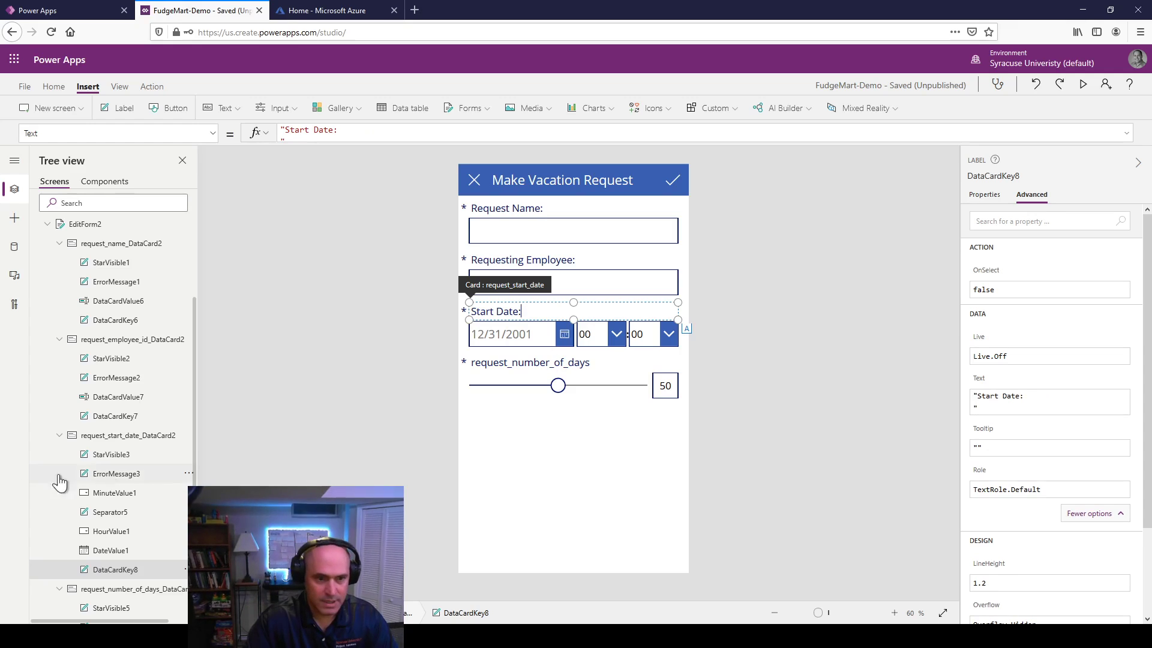
# Step: Relabel the request_number_of_days card as 'Number Of Days'
pyautogui.scroll(-1, 142, 499)
pyautogui.scroll(-4, 142, 499)
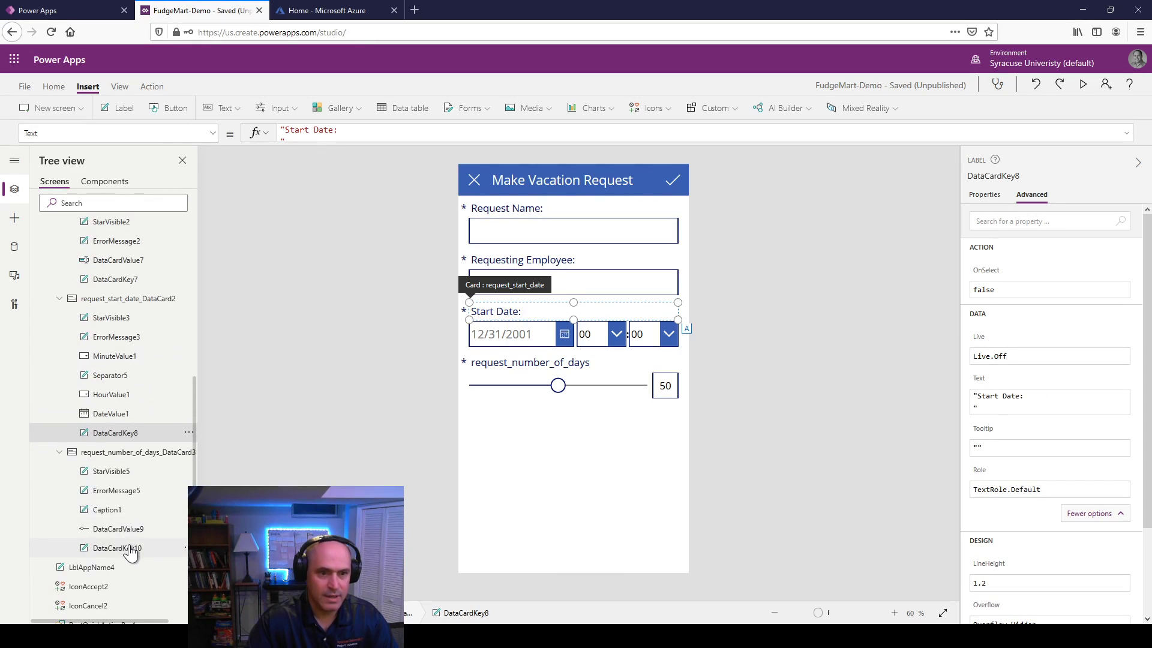
pyautogui.click(128, 546)
pyautogui.doubleClick(495, 363)
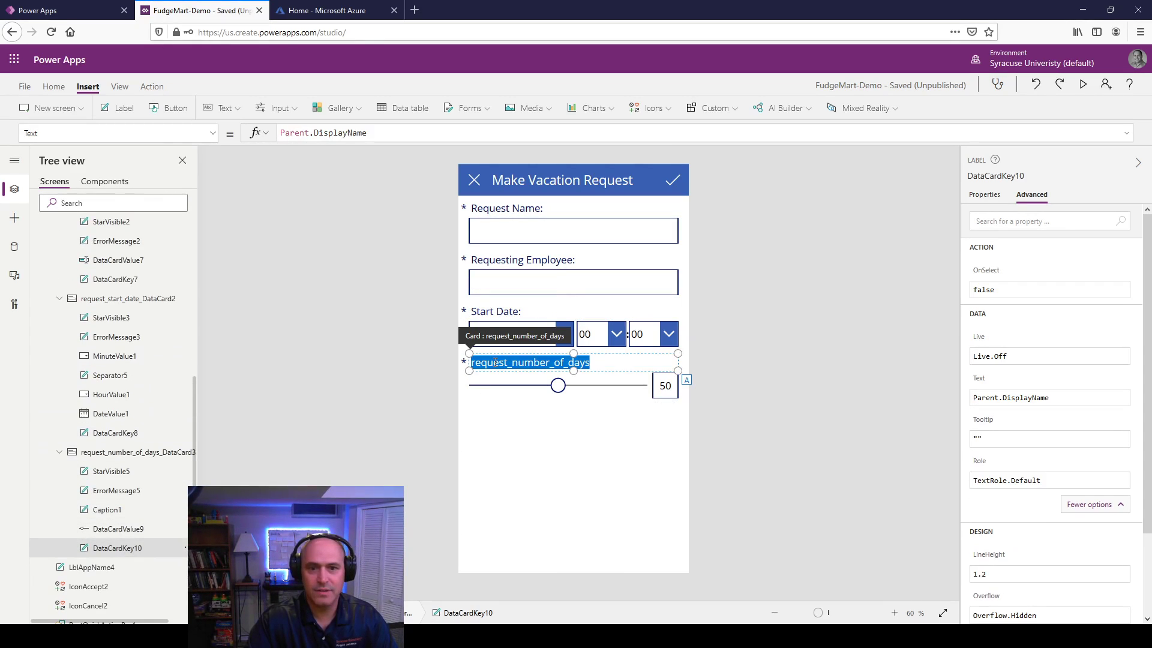
pyautogui.write('Numb')
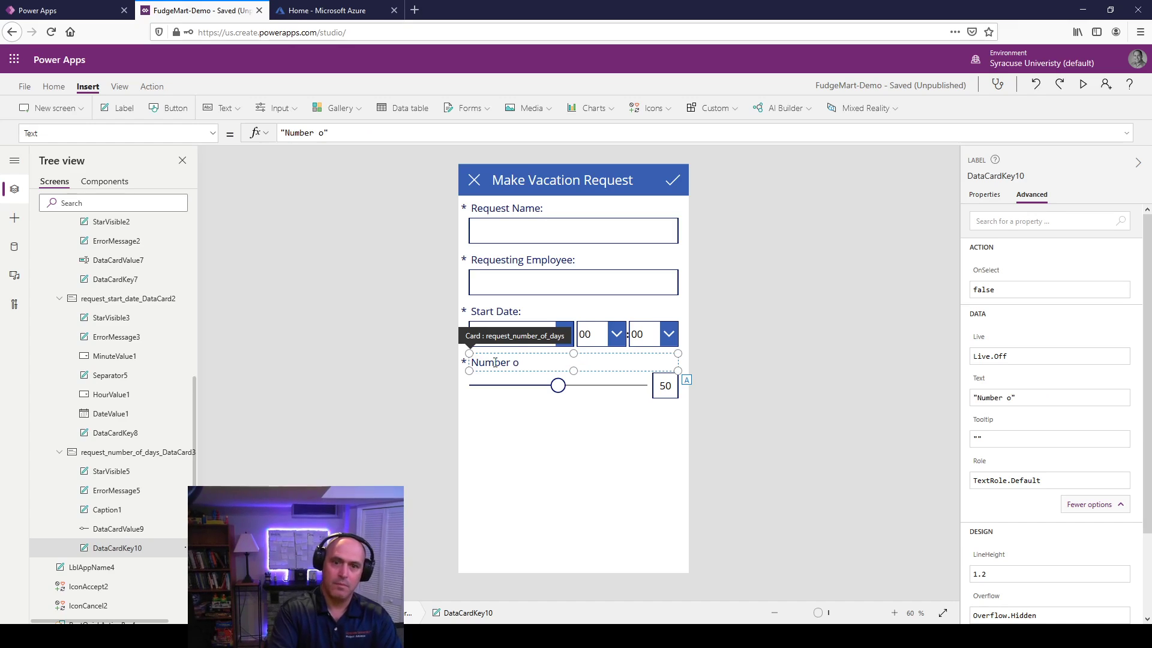
pyautogui.write('er Of Days')
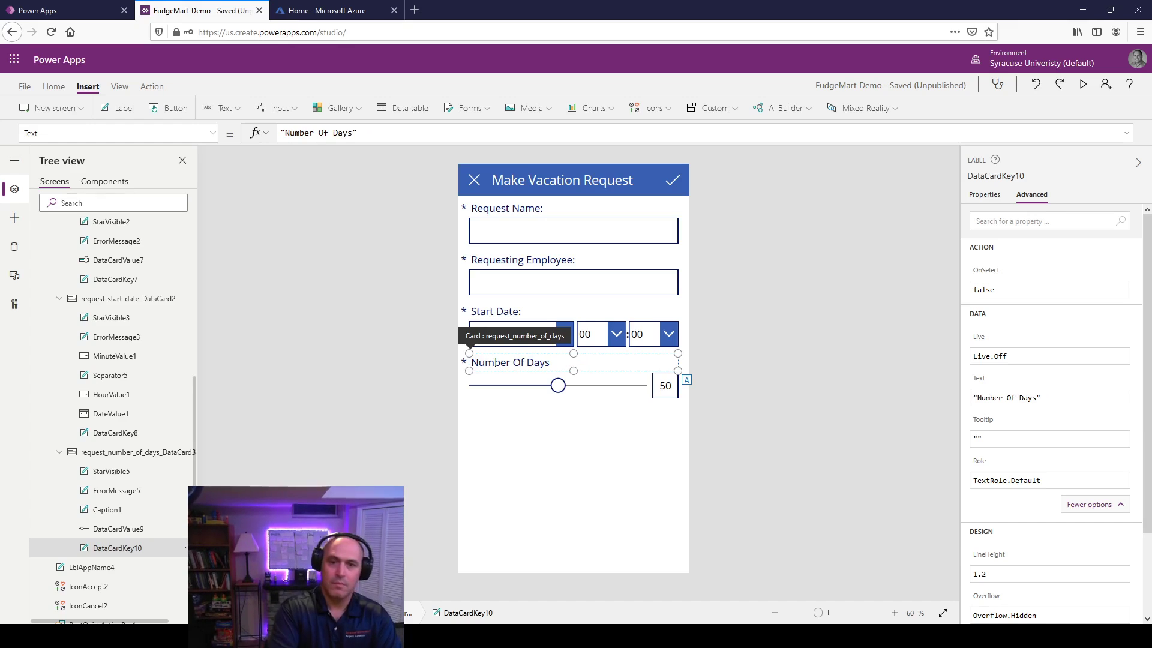
pyautogui.click(757, 402)
# Step: Cut and paste the Requesting Employee text box back into its card, then narrow it
pyautogui.click(560, 235)
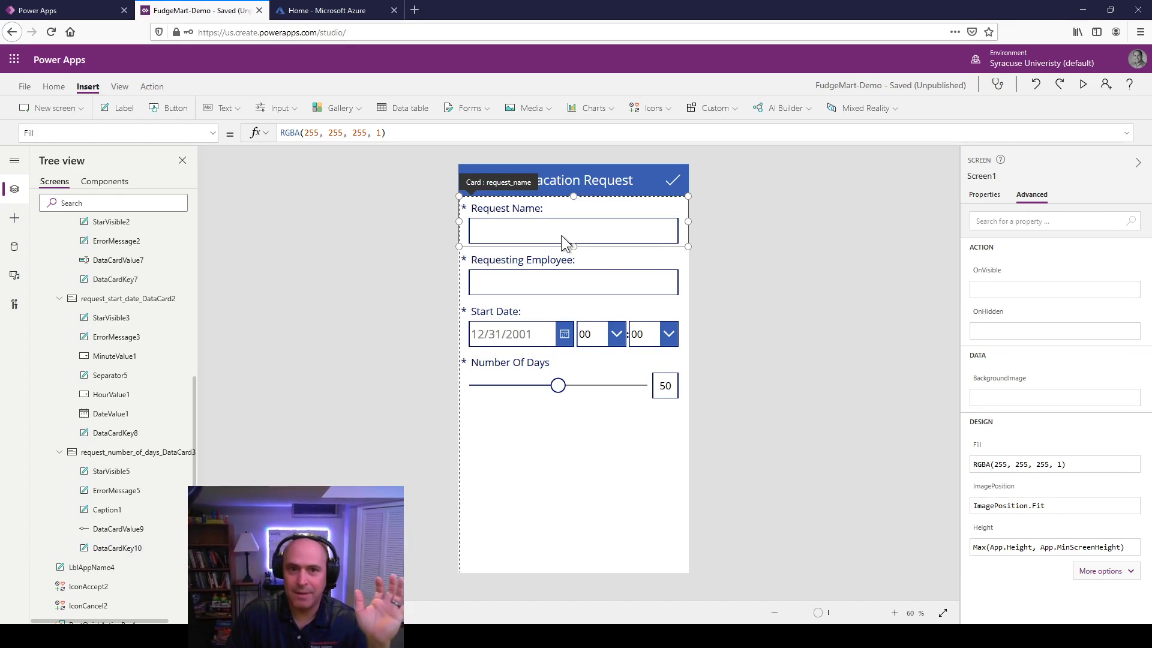
pyautogui.click(560, 235)
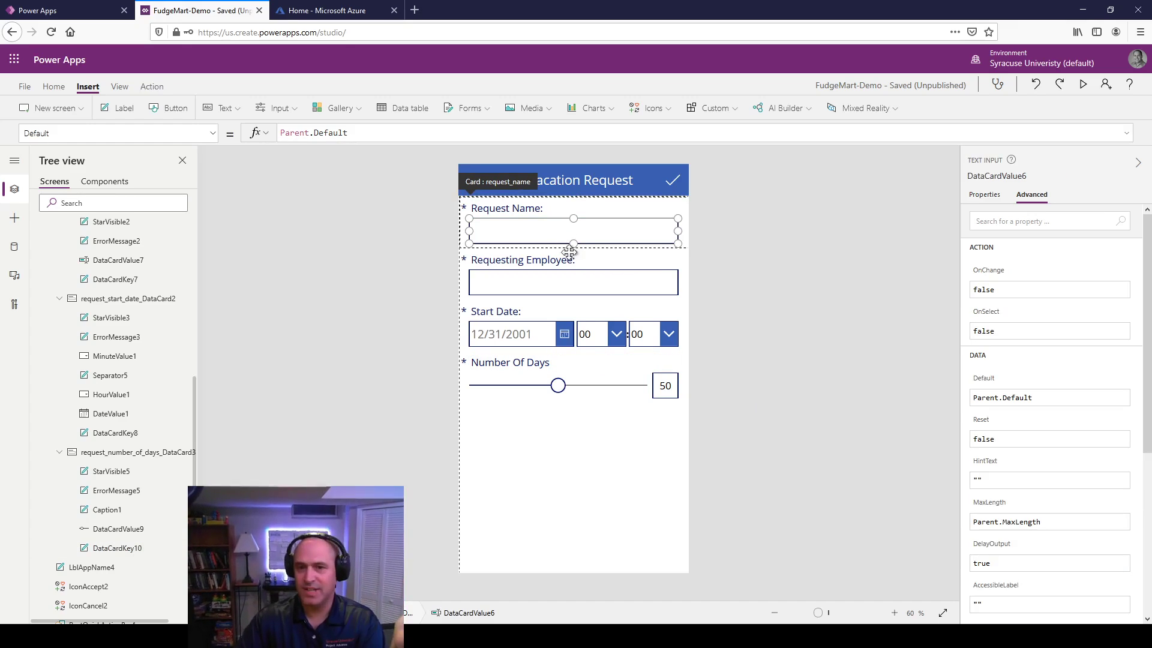
pyautogui.click(561, 279)
pyautogui.click(562, 279)
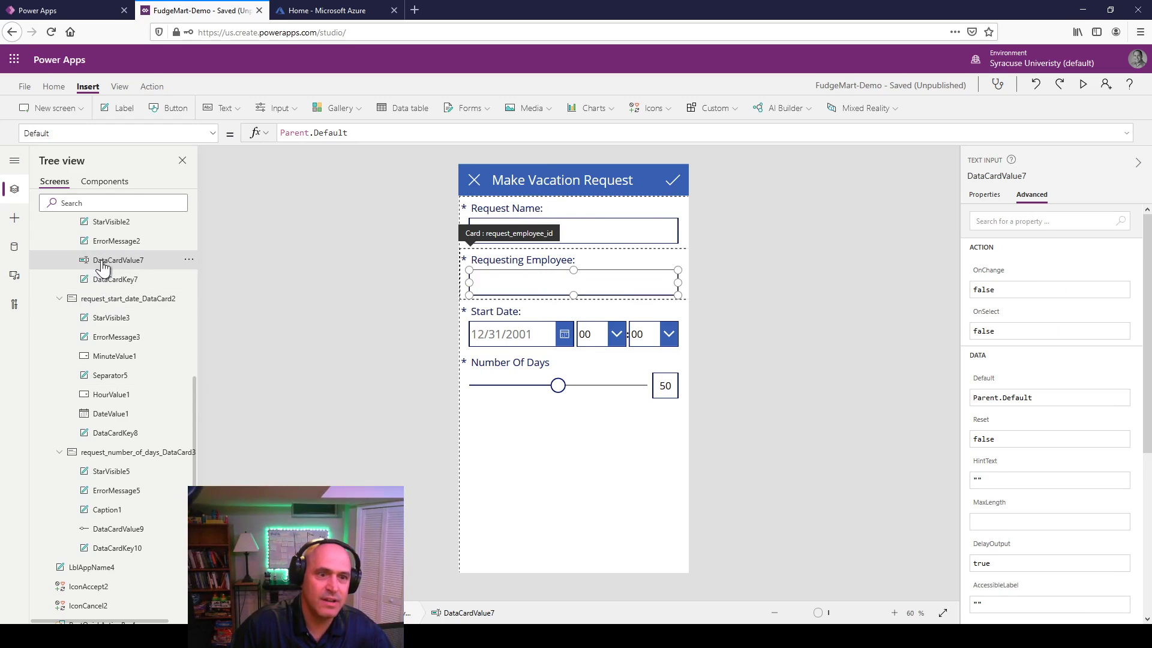
pyautogui.click(190, 262)
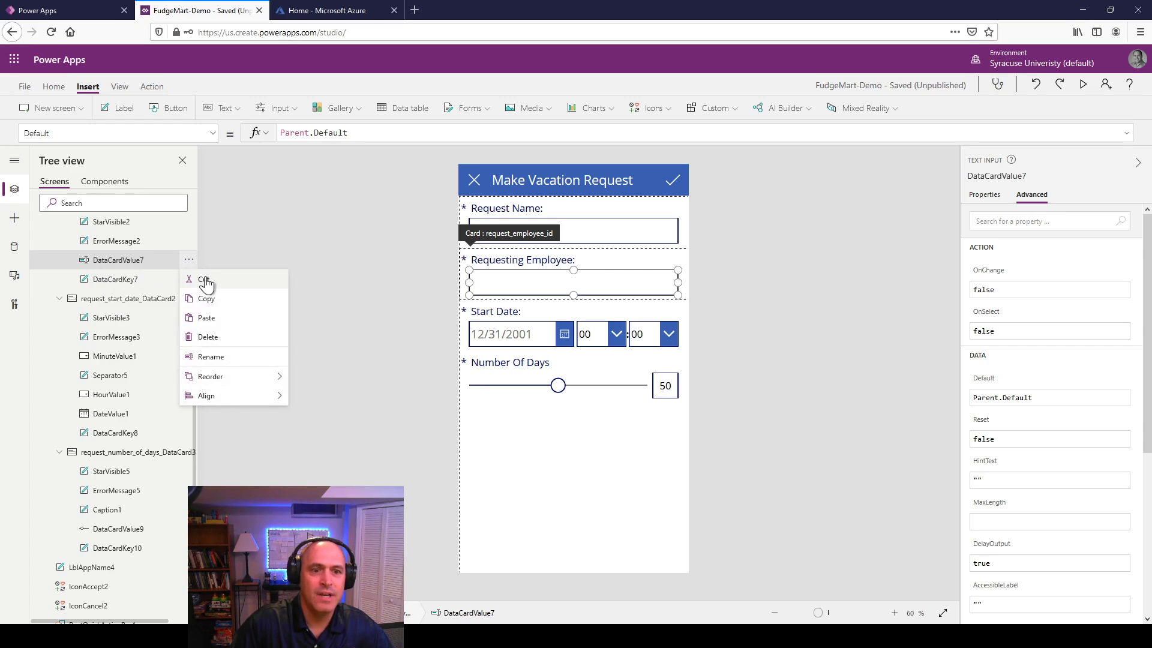
pyautogui.click(206, 278)
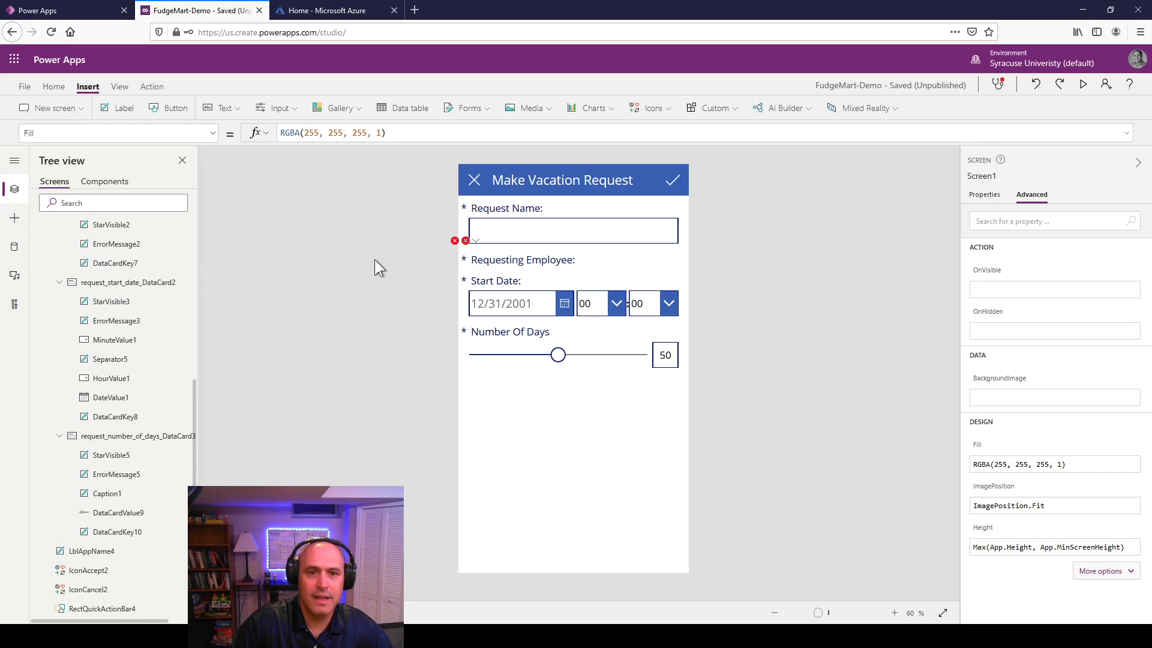
pyautogui.hotkey('ctrl', 'v')
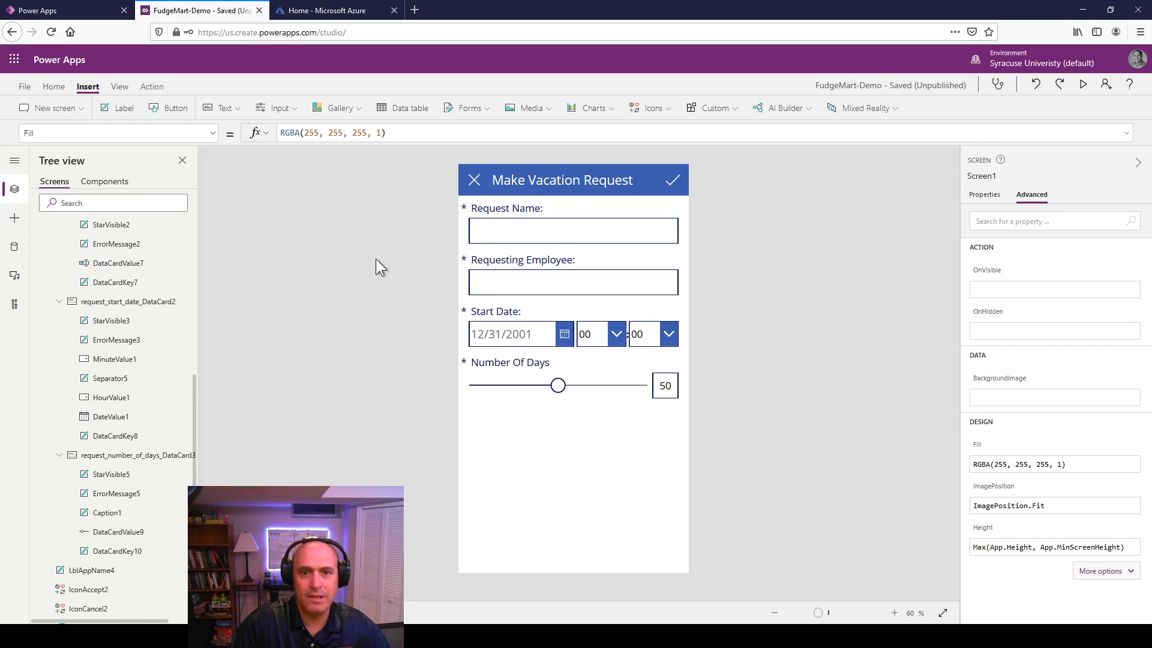
pyautogui.click(611, 286)
pyautogui.click(672, 278)
pyautogui.moveTo(679, 282); pyautogui.dragTo(522, 280)
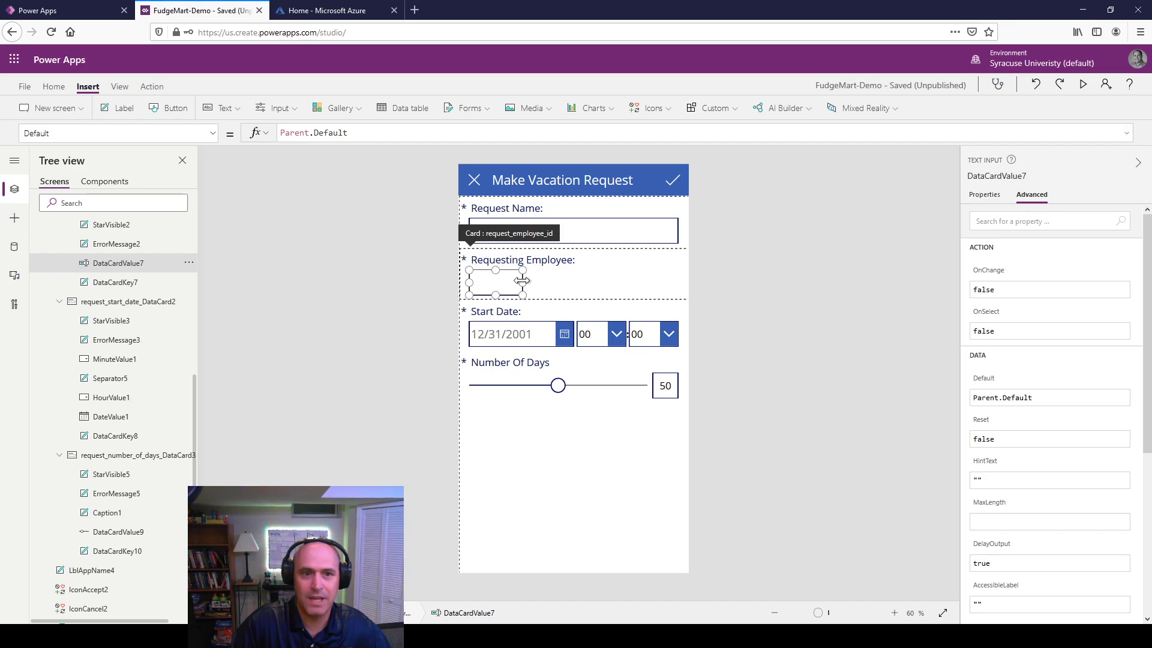
# Step: Insert a drop-down into the Requesting Employee card, delete the old text box, and widen the drop-down
pyautogui.click(264, 115)
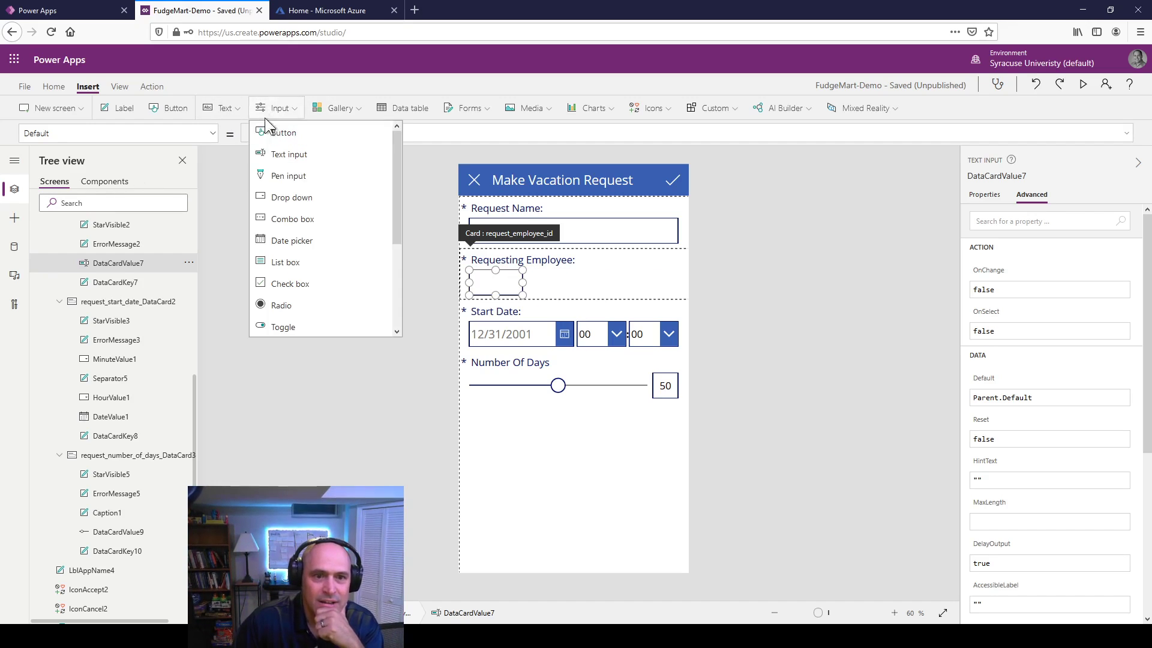
pyautogui.click(289, 196)
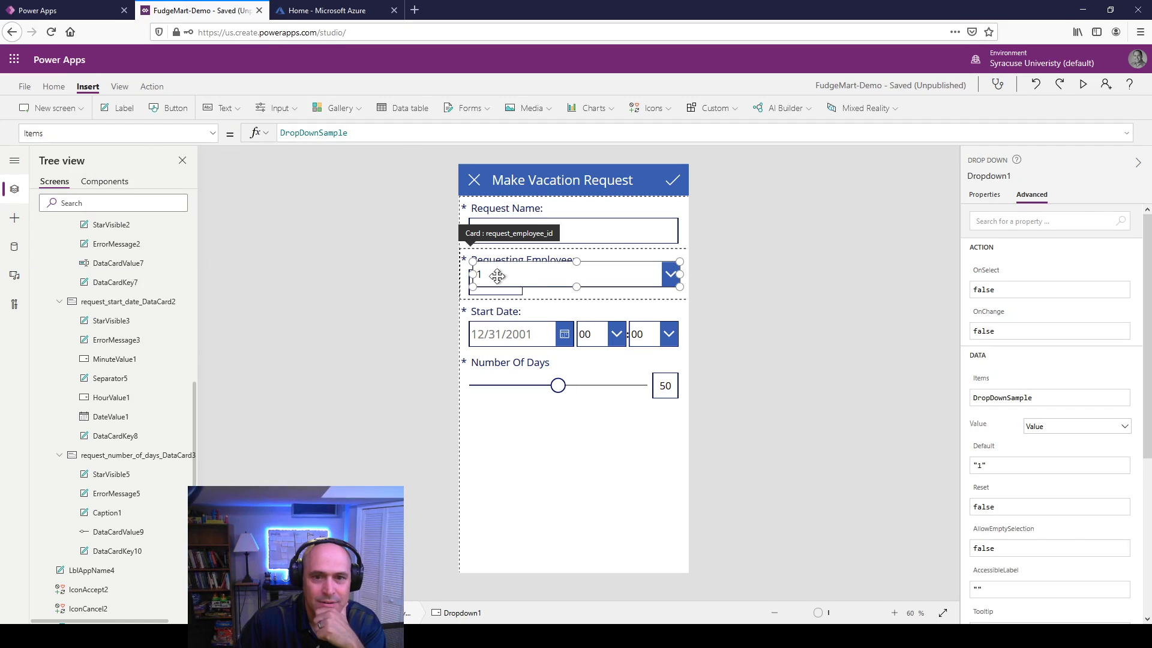
pyautogui.moveTo(475, 274); pyautogui.dragTo(549, 284)
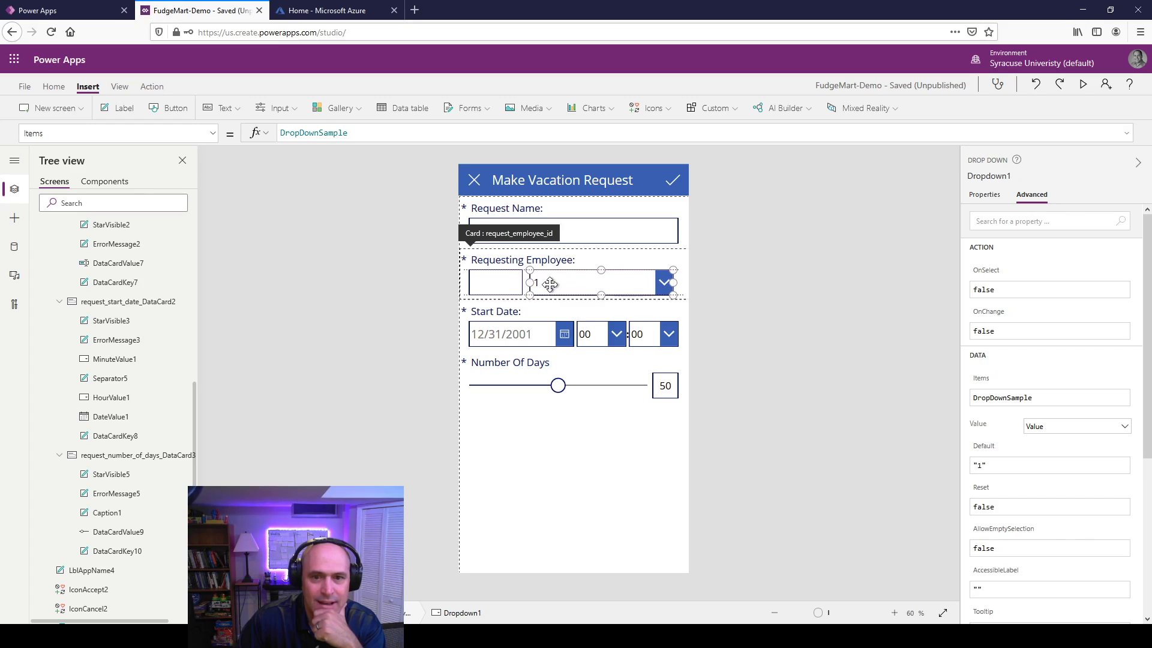
pyautogui.click(500, 287)
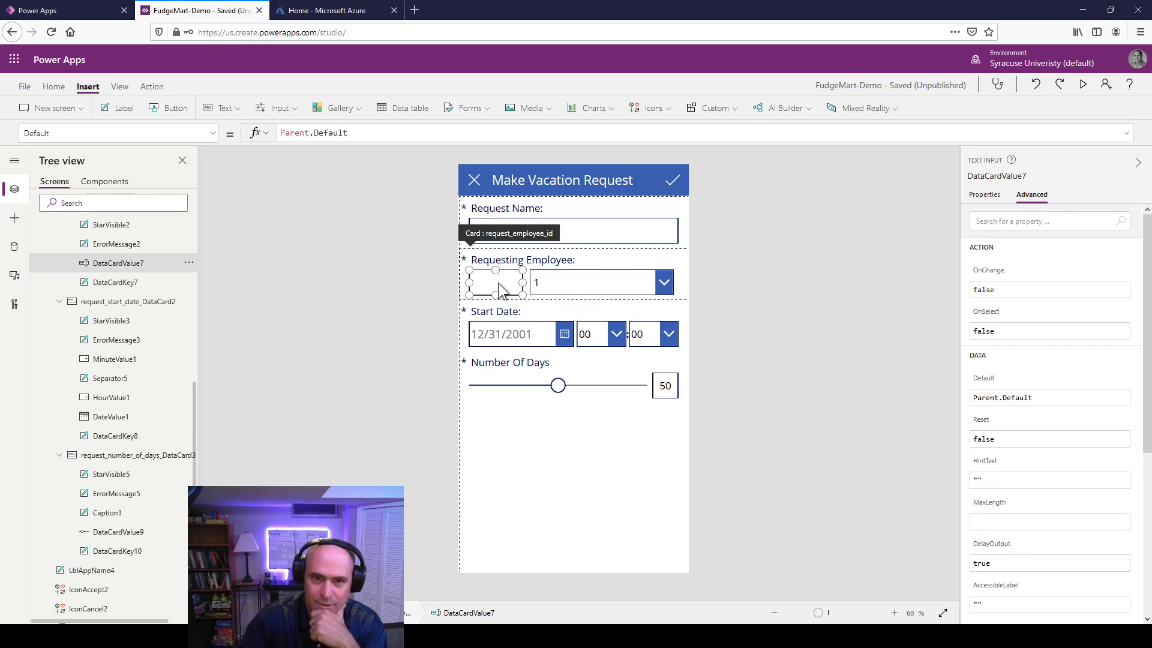
pyautogui.press('Delete')
pyautogui.click(556, 275)
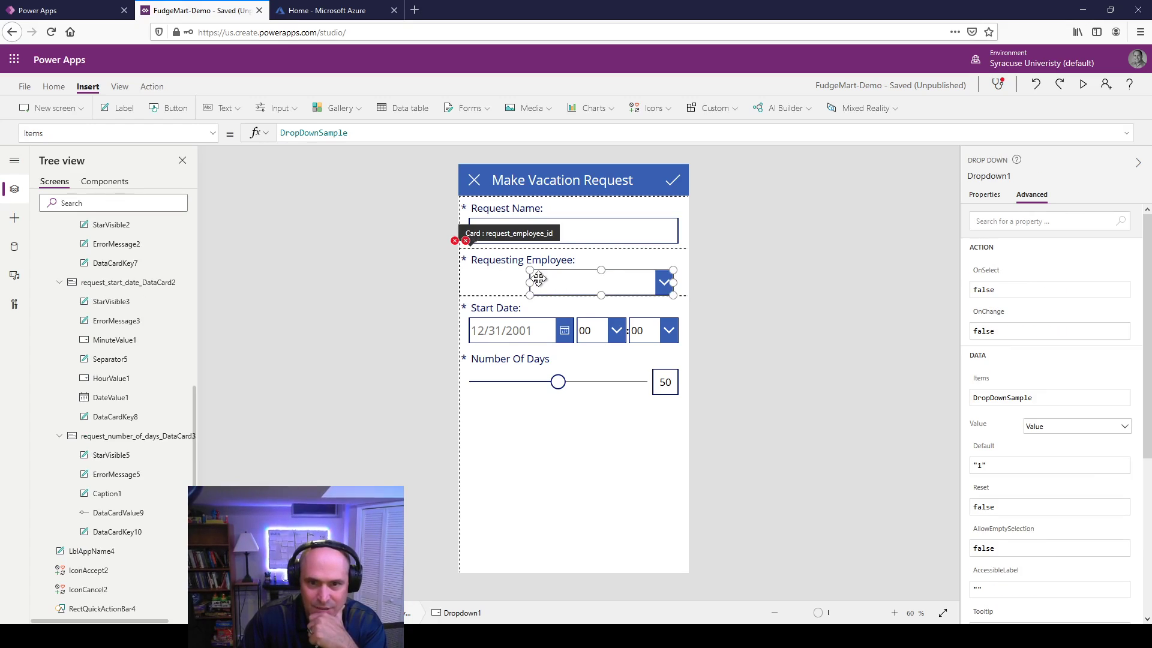
pyautogui.moveTo(529, 282); pyautogui.dragTo(471, 281)
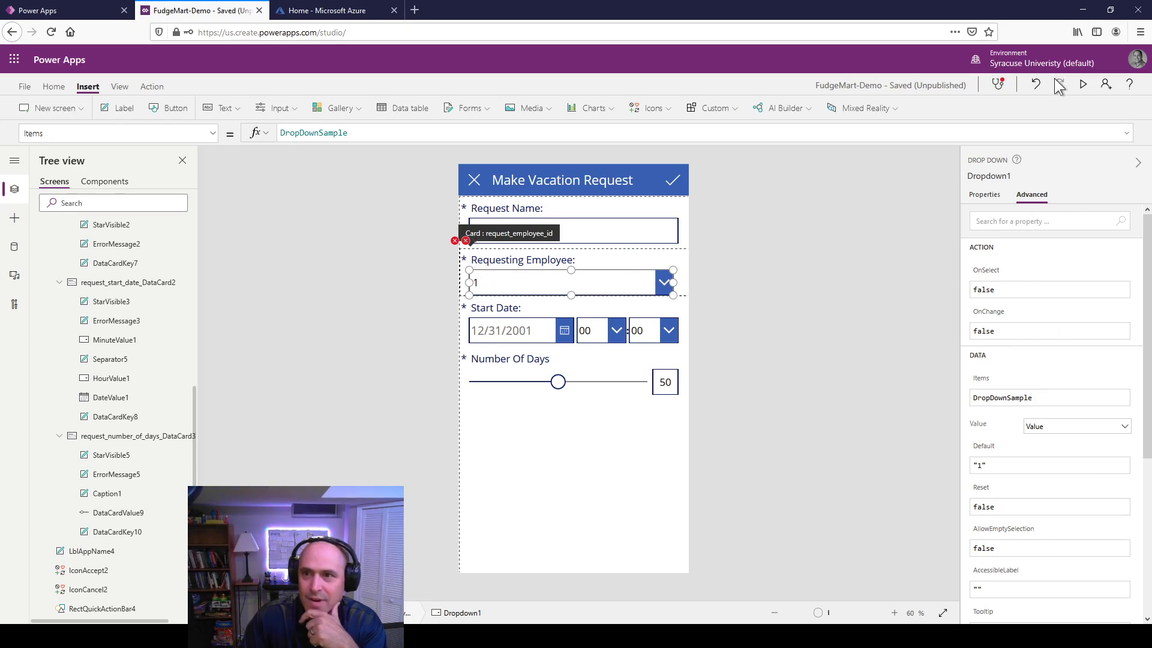
pyautogui.click(1082, 84)
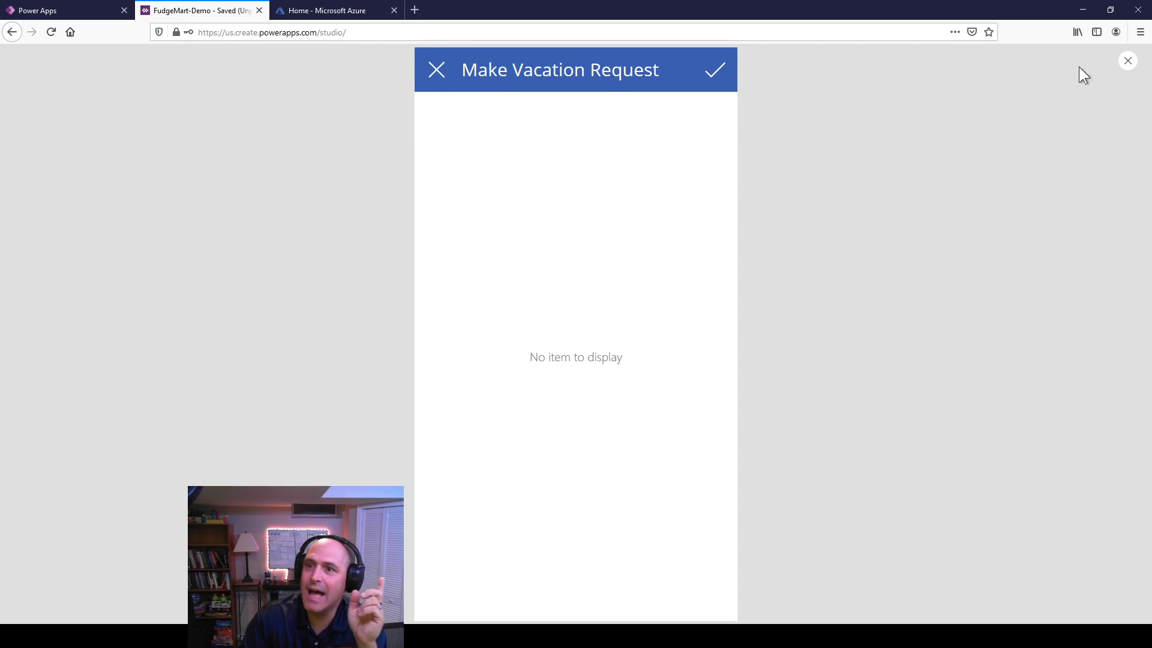
pyautogui.click(1126, 62)
pyautogui.click(584, 455)
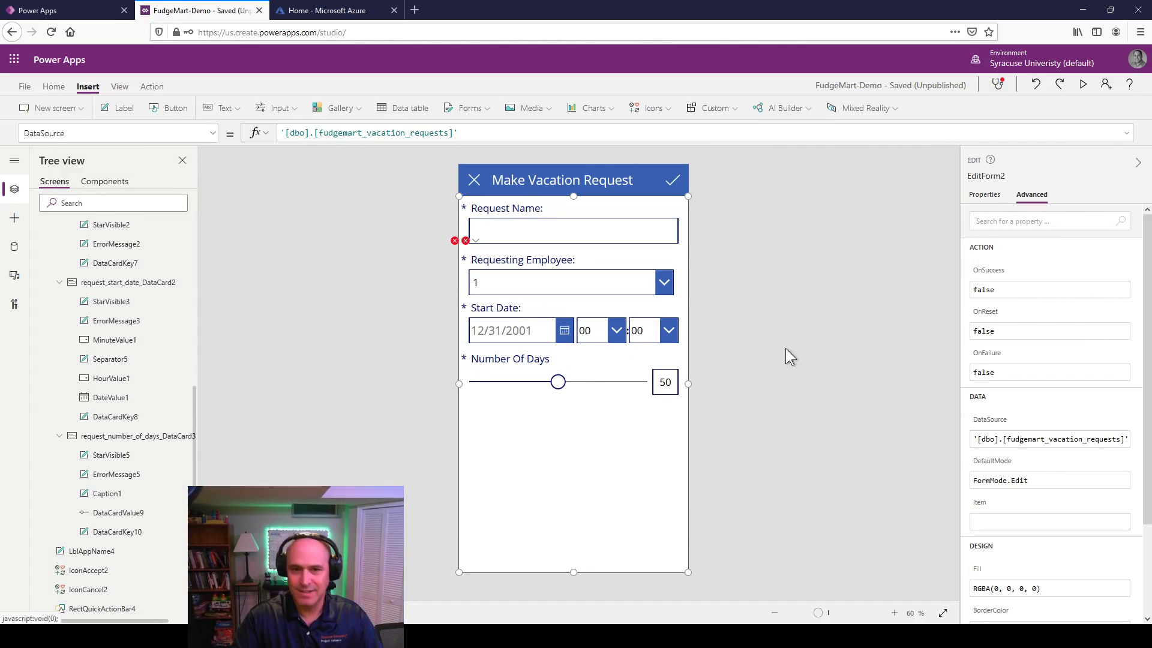
# Step: Set the form's Item property to BrowseGalleryVacationRequests.Selected
pyautogui.click(984, 194)
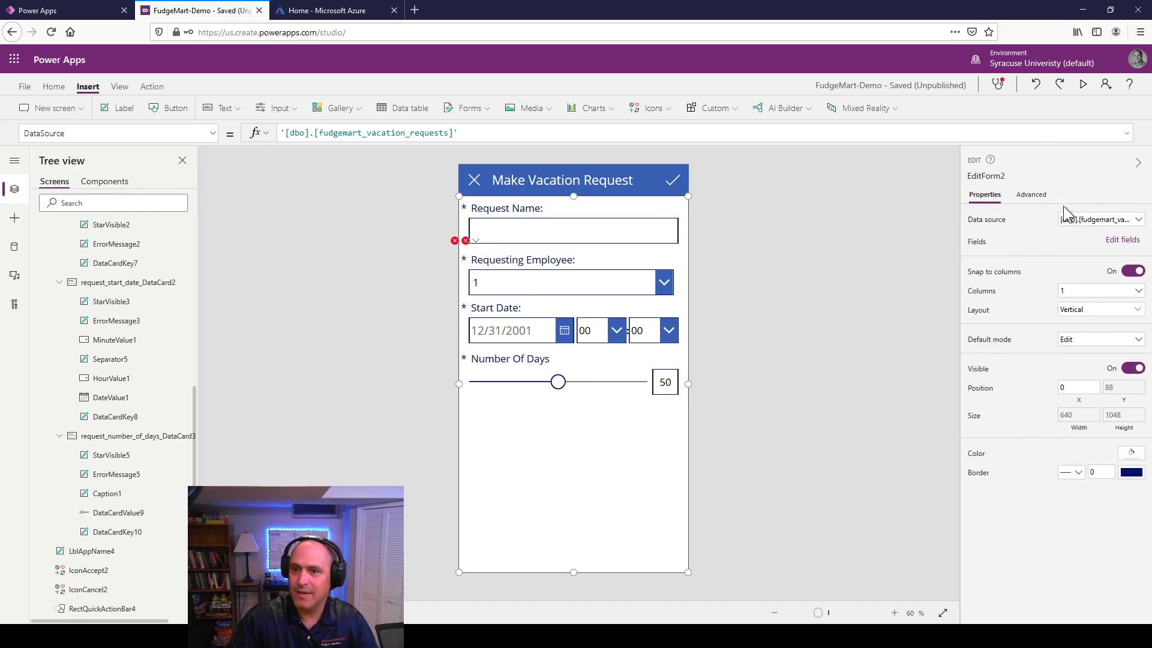
pyautogui.click(1031, 198)
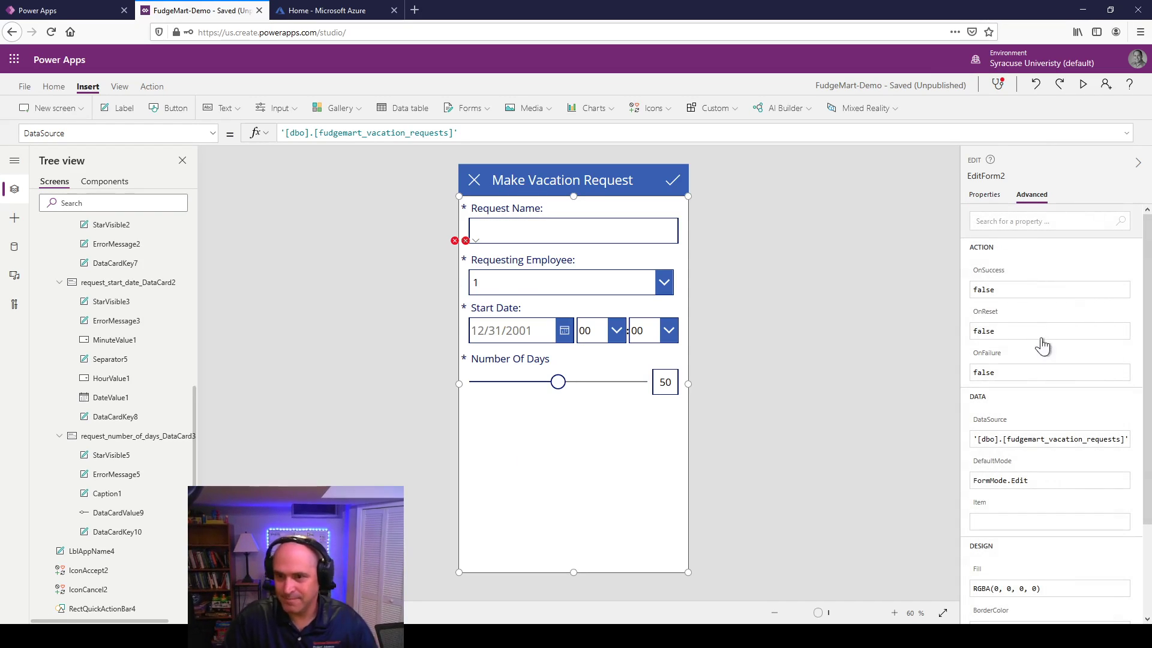
pyautogui.scroll(-2, 1010, 504)
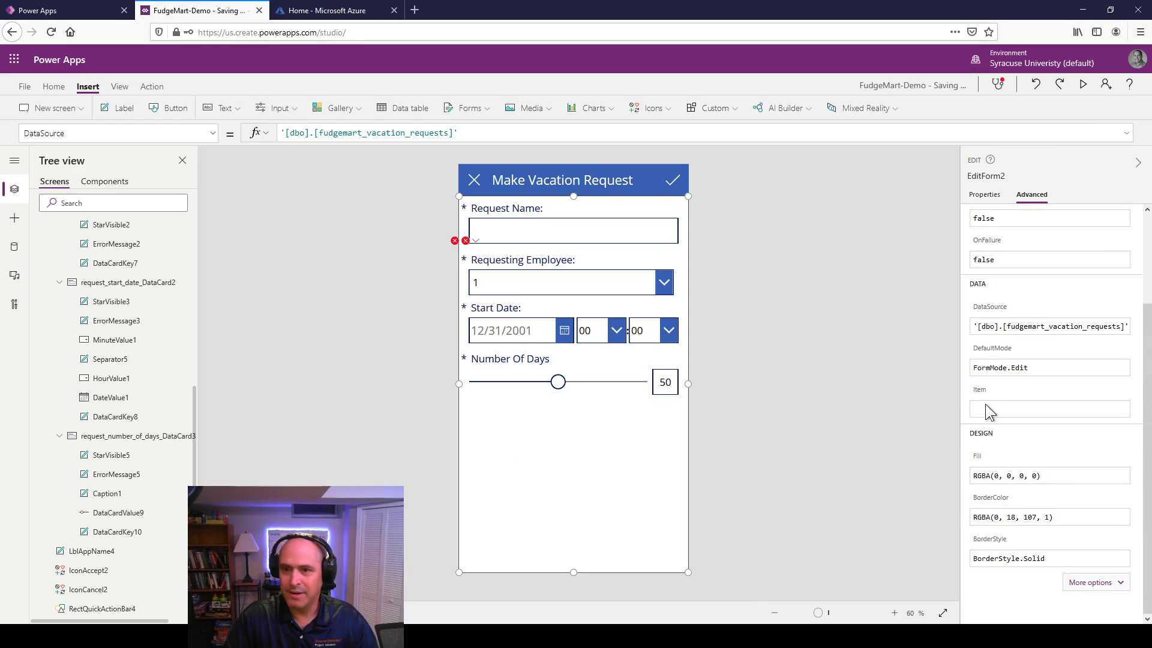
pyautogui.click(987, 406)
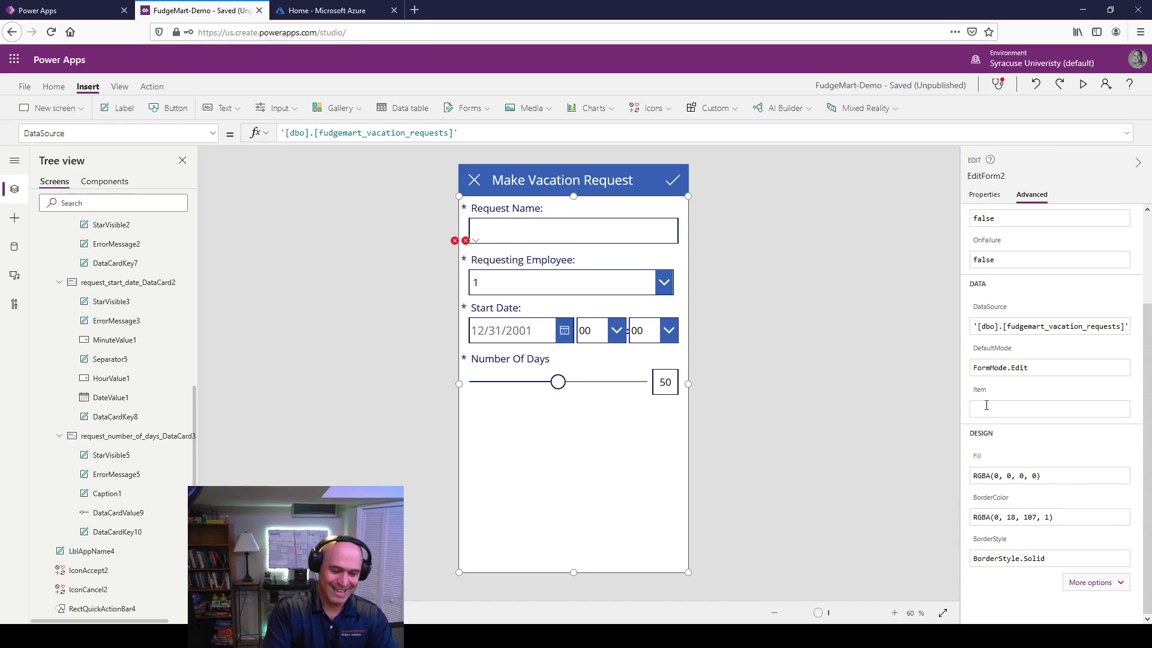
pyautogui.write('Gall')
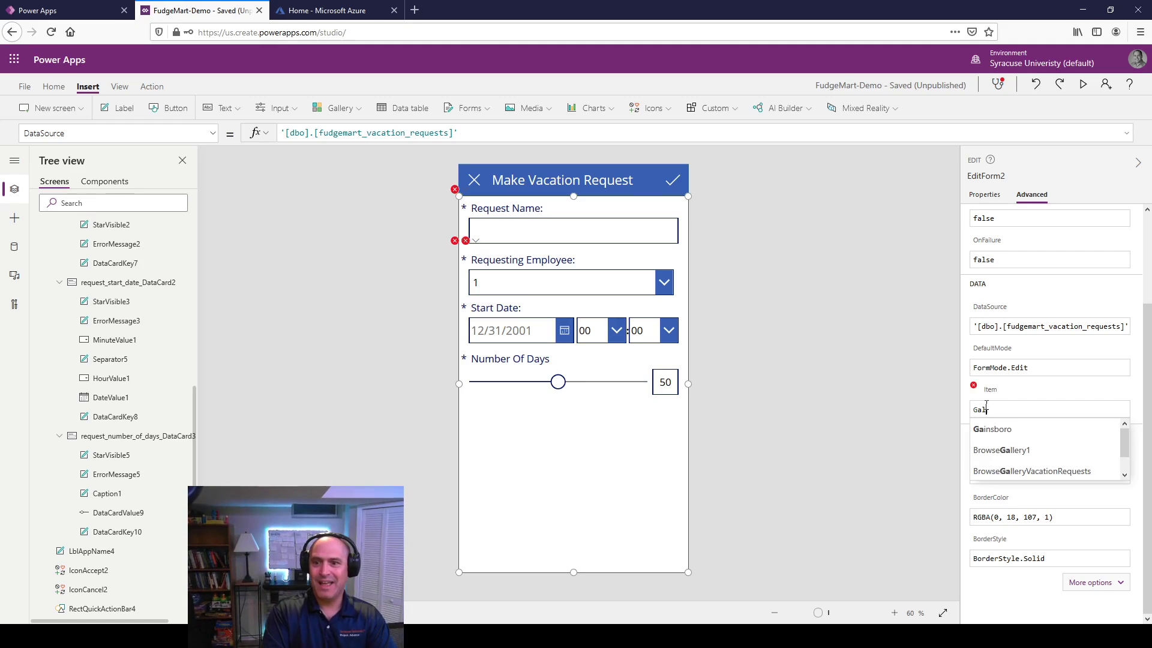
pyautogui.press('Down')
pyautogui.press('Down')
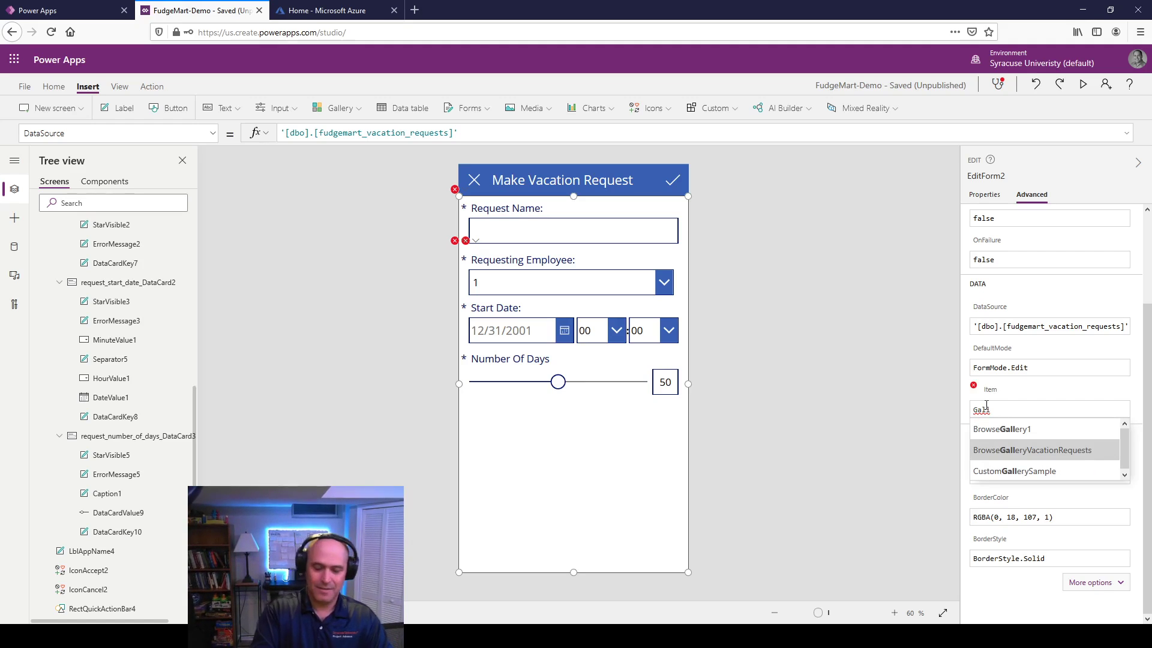
pyautogui.write('.')
pyautogui.press('BackSpace')
pyautogui.press('BackSpace')
pyautogui.press('BackSpace')
pyautogui.press('BackSpace')
pyautogui.press('BackSpace')
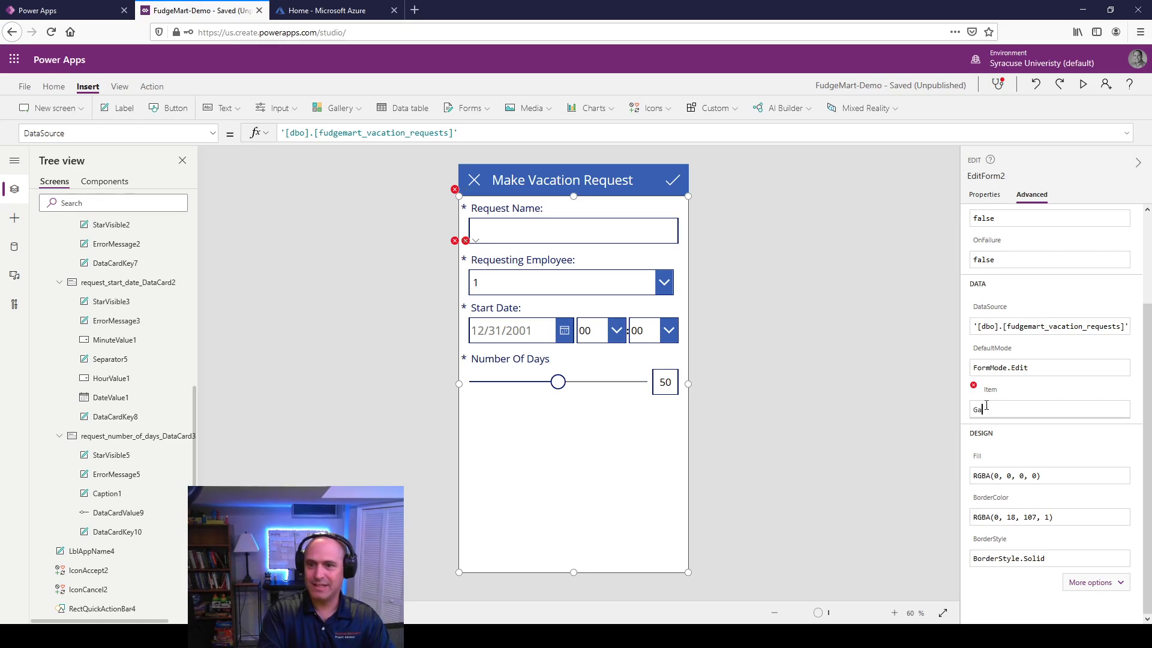
pyautogui.write('Gall')
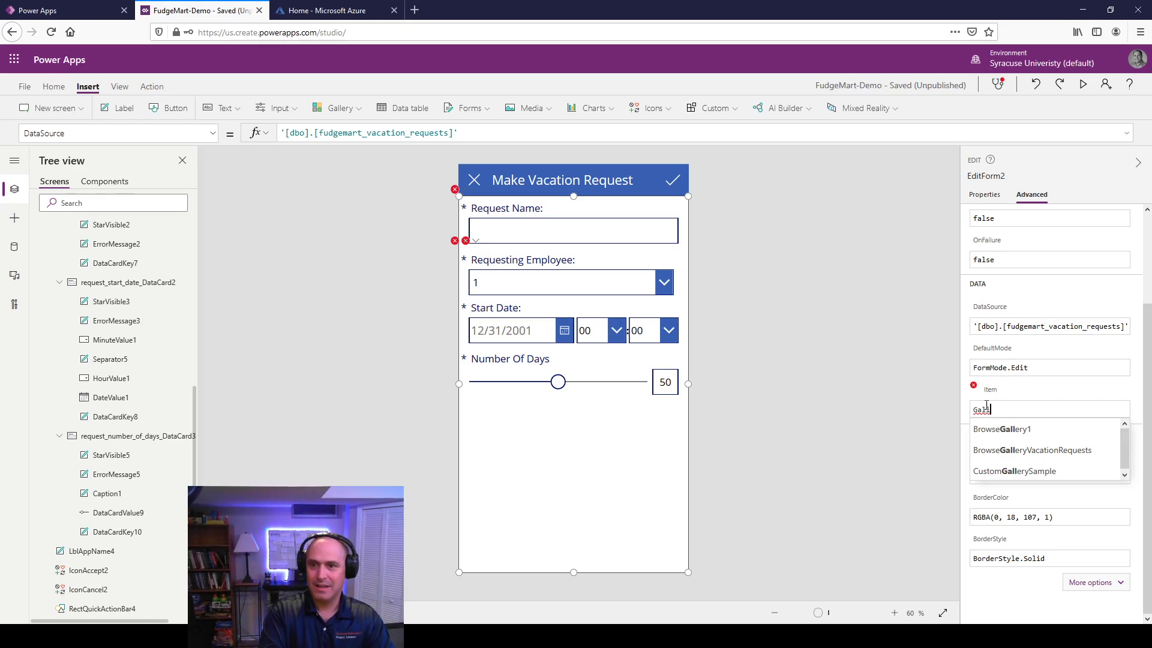
pyautogui.press('Down')
pyautogui.press('Down')
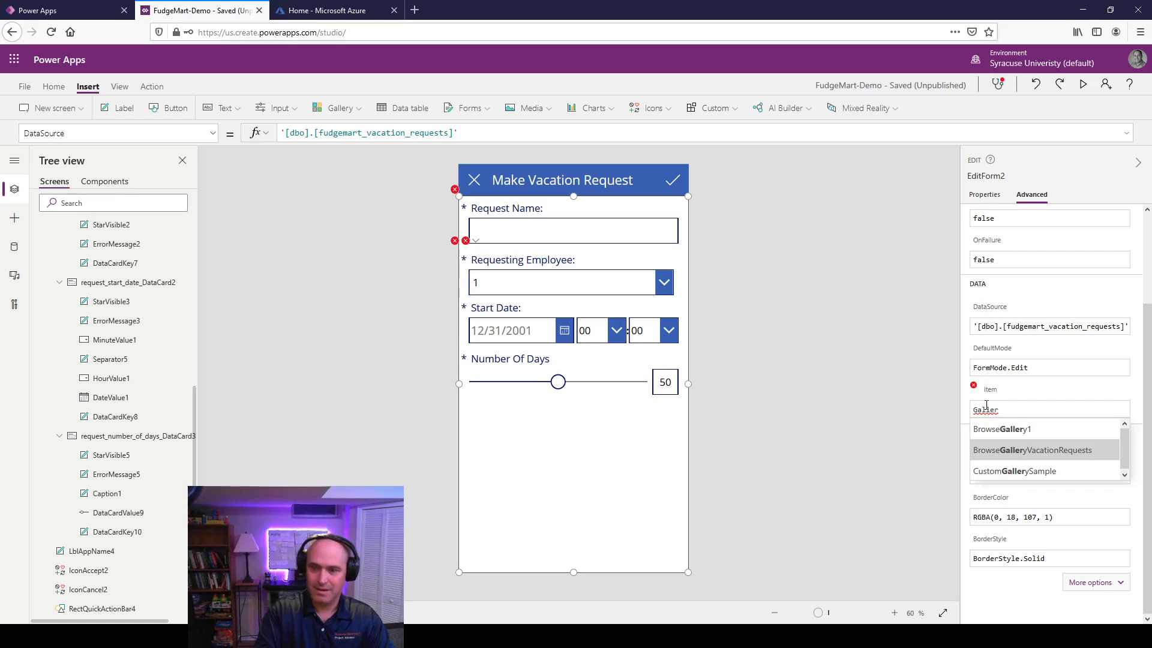
pyautogui.write('er.')
pyautogui.press('BackSpace')
pyautogui.press('BackSpace')
pyautogui.press('BackSpace')
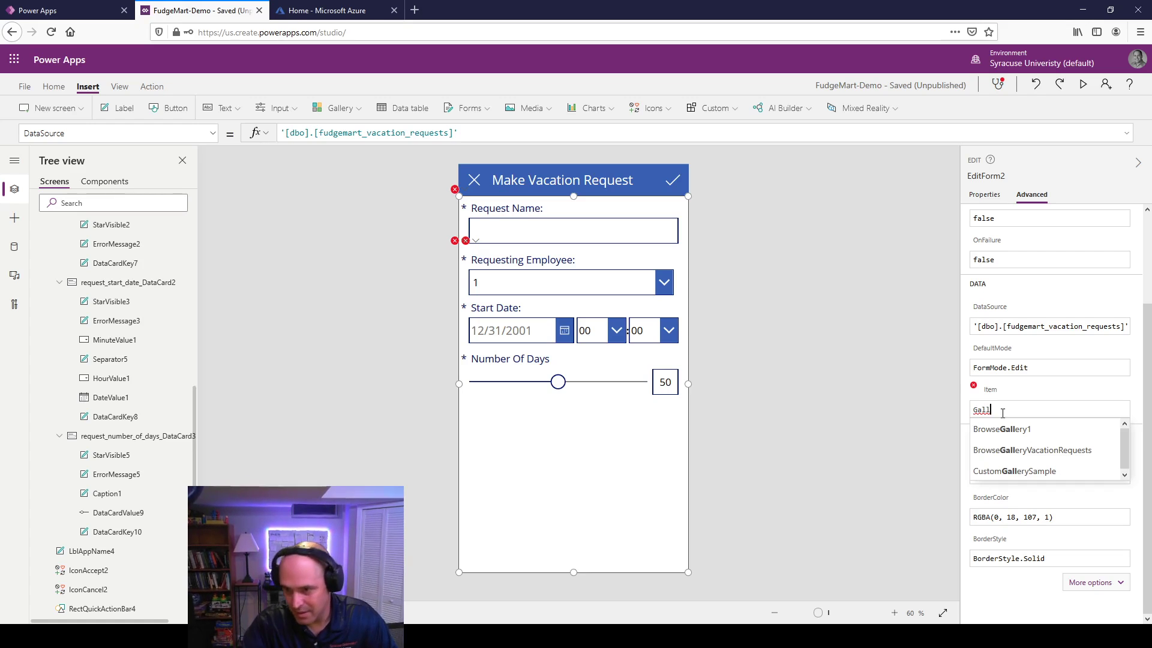
pyautogui.click(1055, 445)
pyautogui.write('Sele')
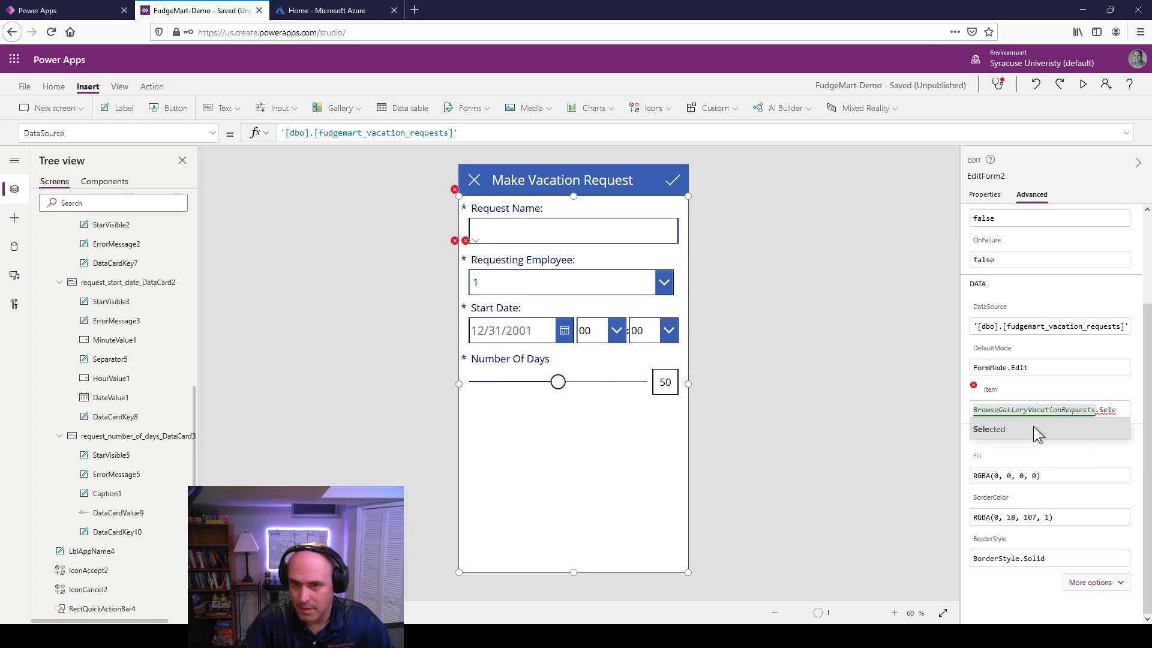
pyautogui.click(1033, 427)
pyautogui.click(767, 406)
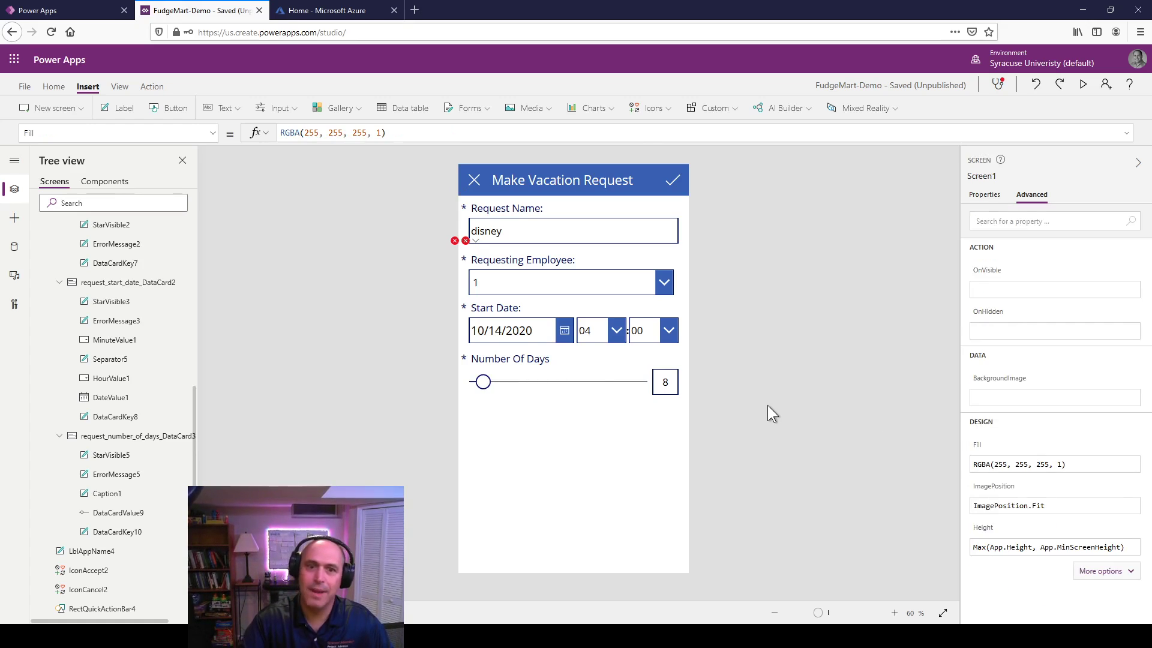
pyautogui.click(1082, 84)
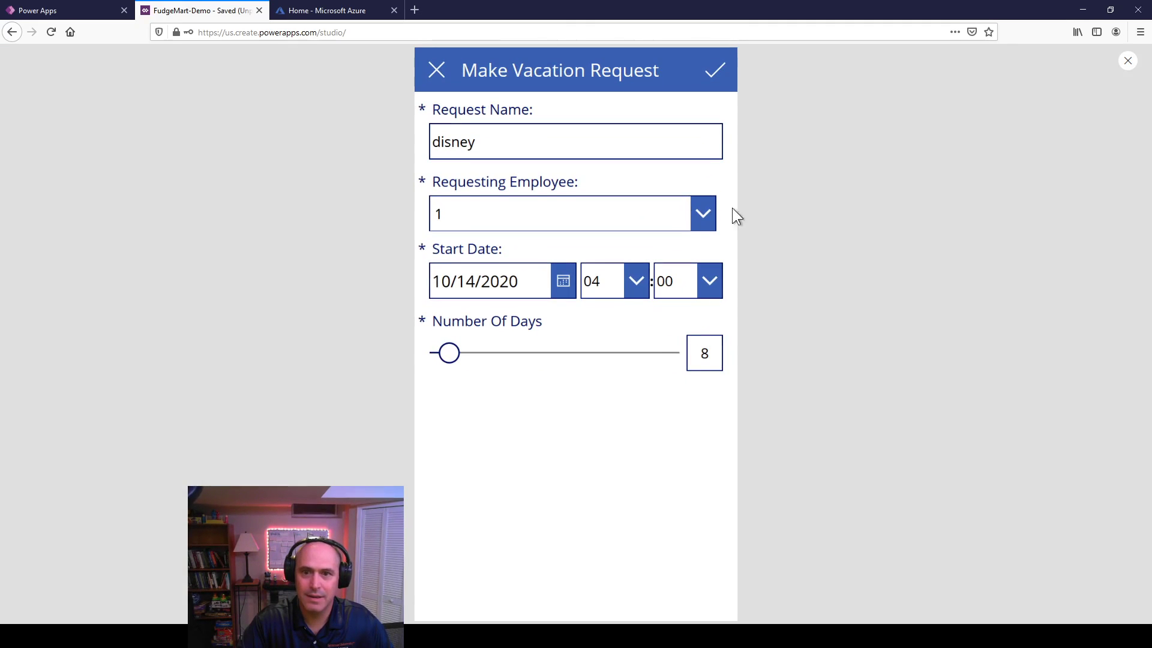
pyautogui.click(706, 216)
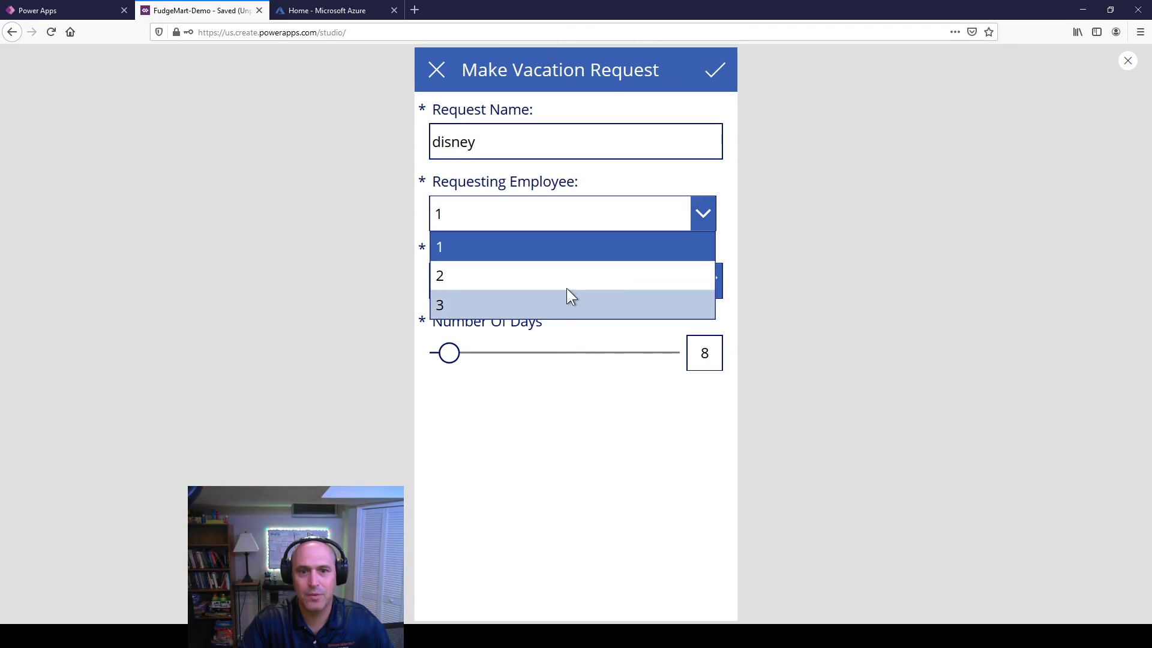
pyautogui.click(586, 445)
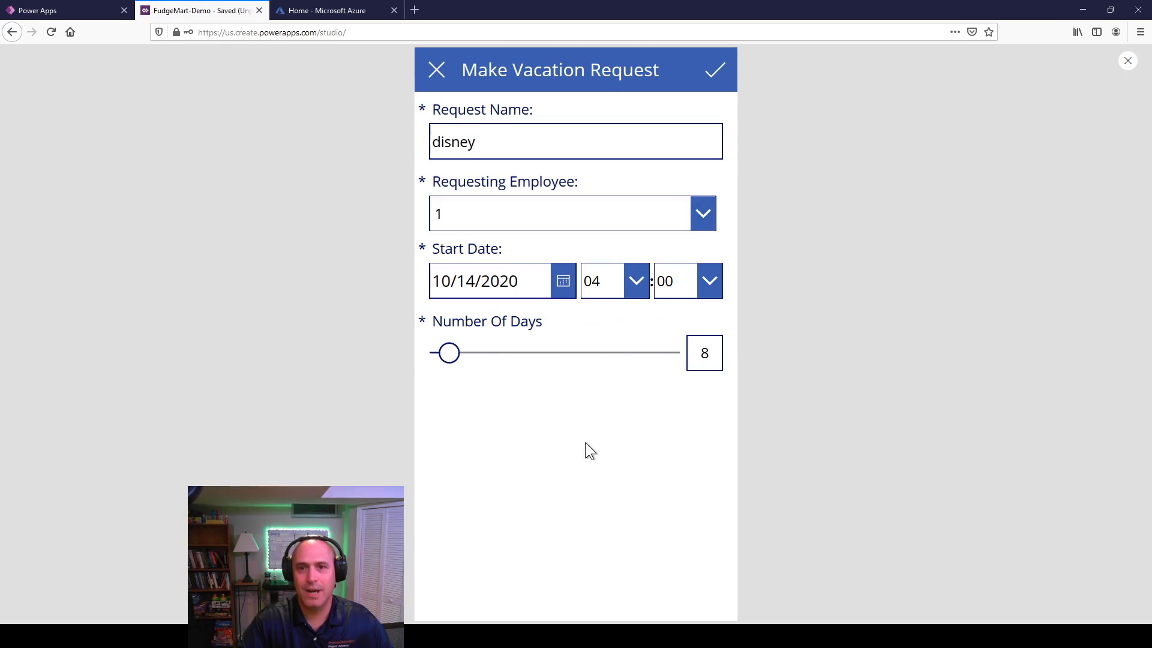
pyautogui.click(1127, 62)
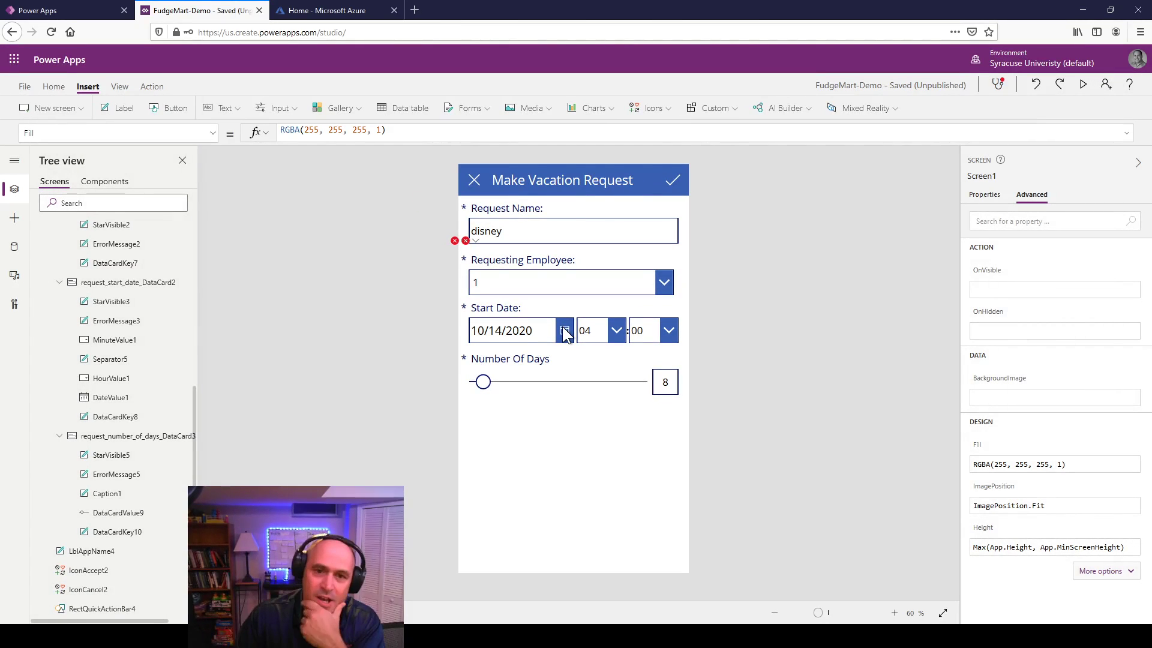
# Step: Replace the drop-down's DropDownSample Items with the '[dbo].[fudgemart_employees]' table
pyautogui.click(520, 276)
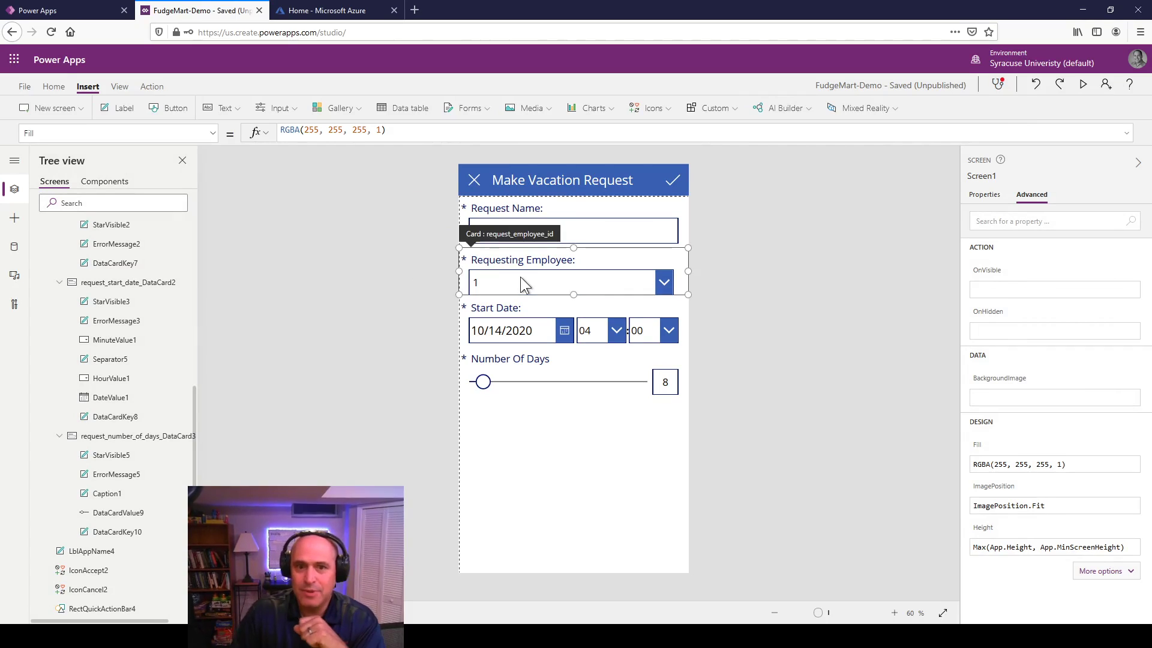
pyautogui.click(525, 277)
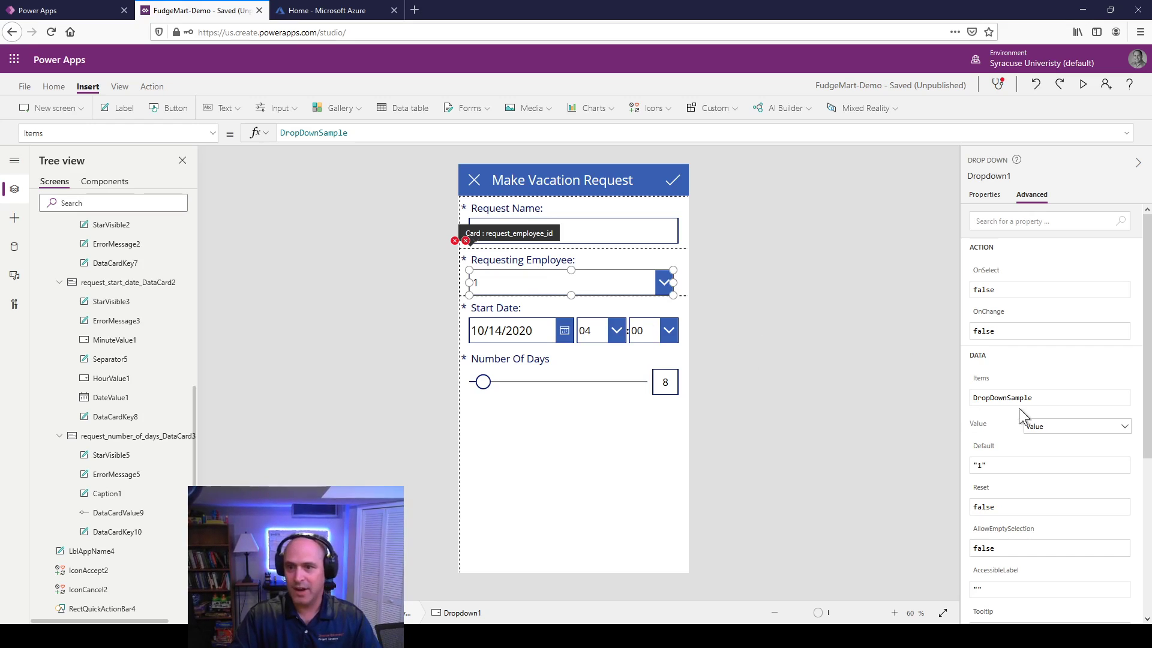
pyautogui.click(1039, 396)
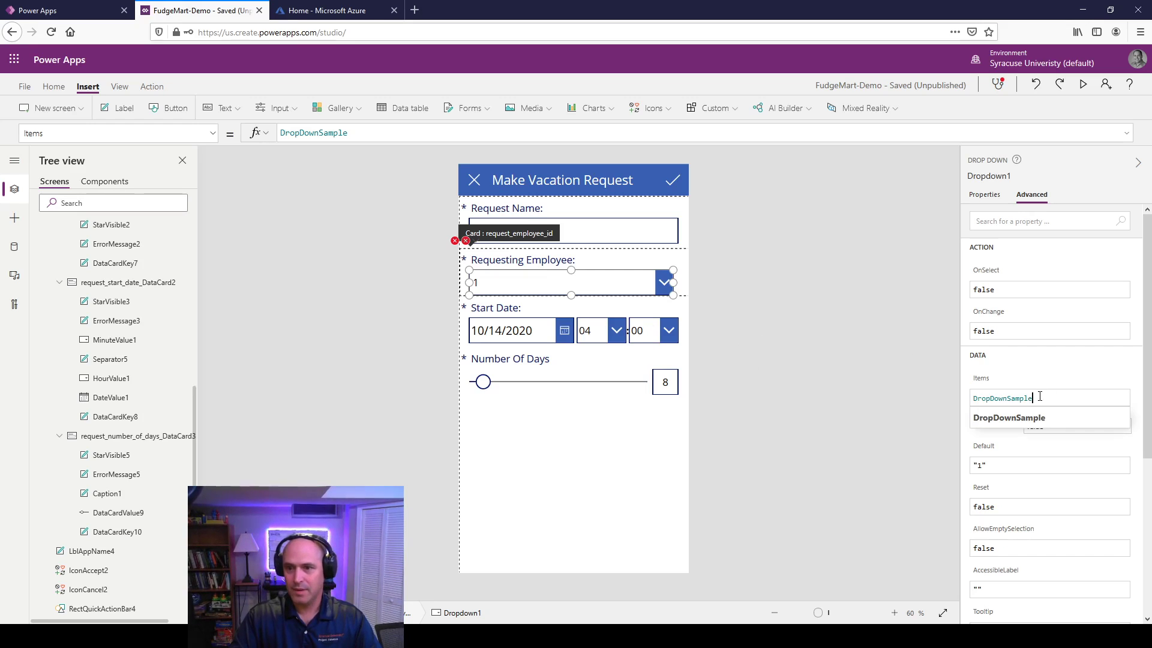
pyautogui.moveTo(1031, 397); pyautogui.dragTo(956, 398)
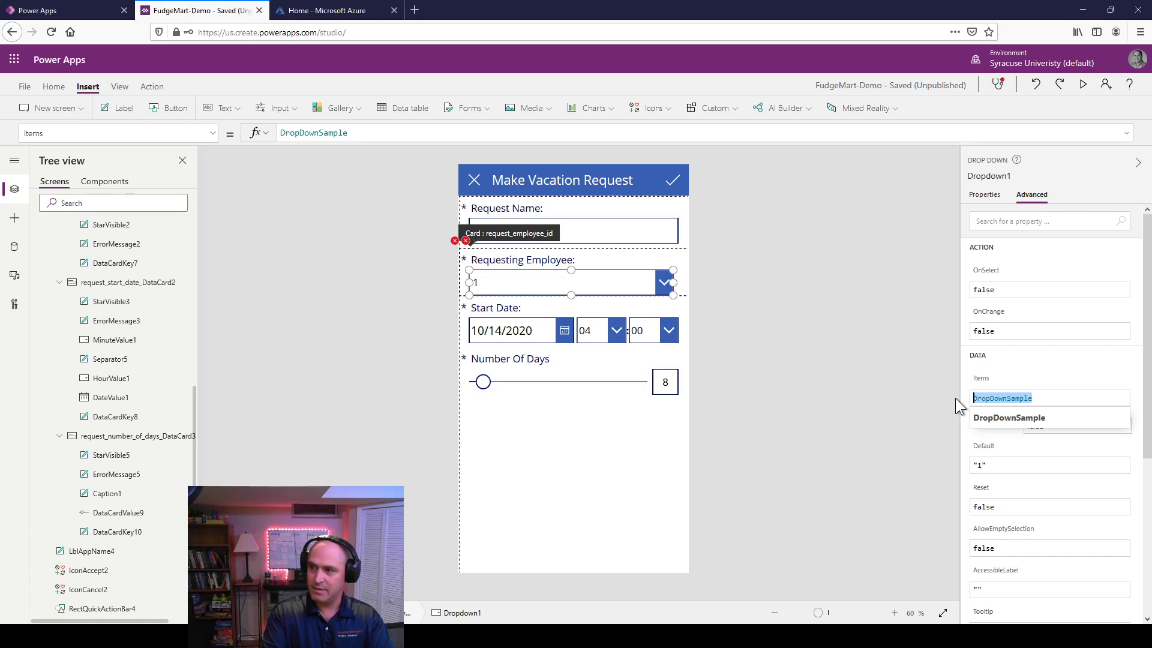
pyautogui.write('fudgh')
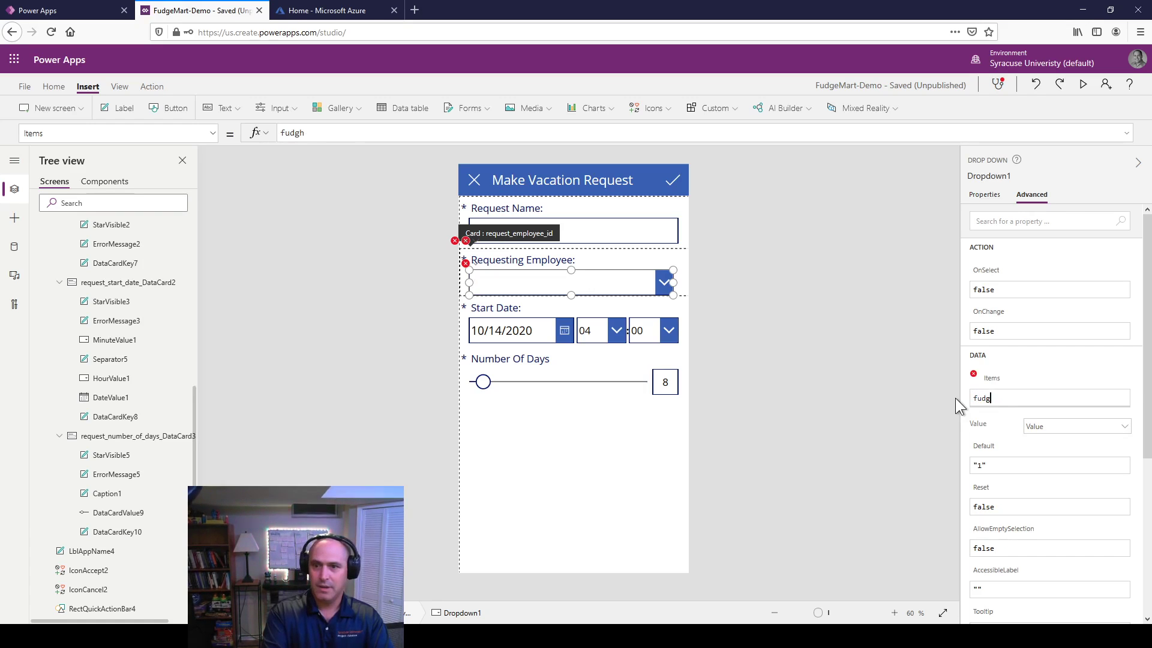
pyautogui.press('Down')
pyautogui.press('Tab')
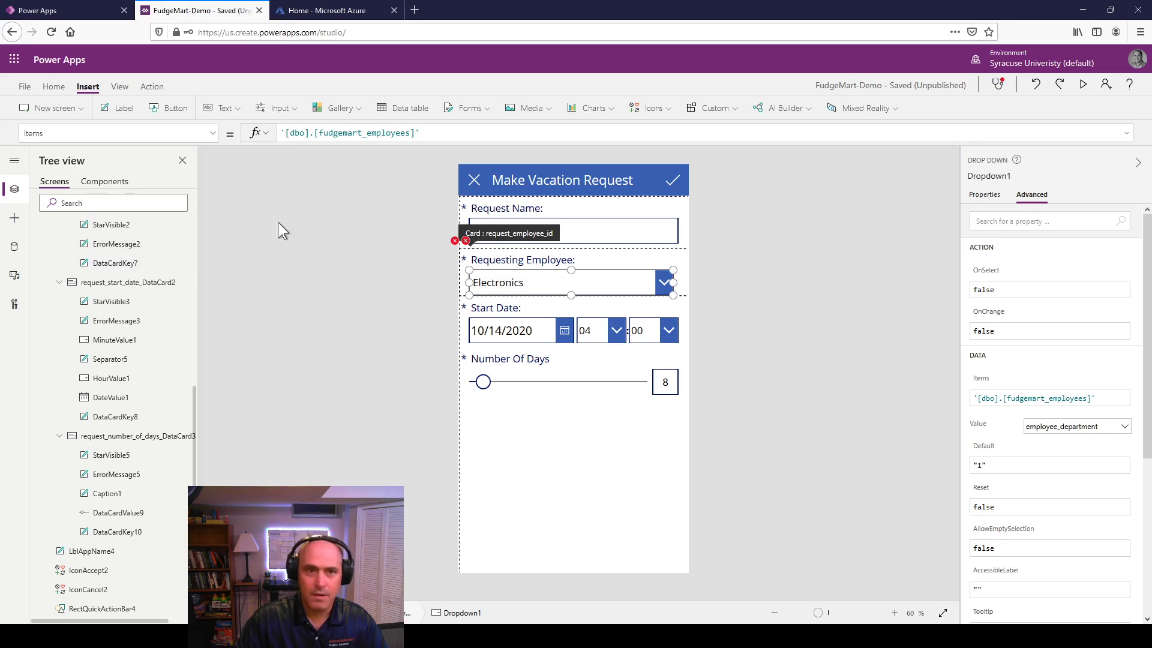
# Step: Wrap the drop-down's Items in ShowColumns, keeping only employee_firstname
pyautogui.write('sho')
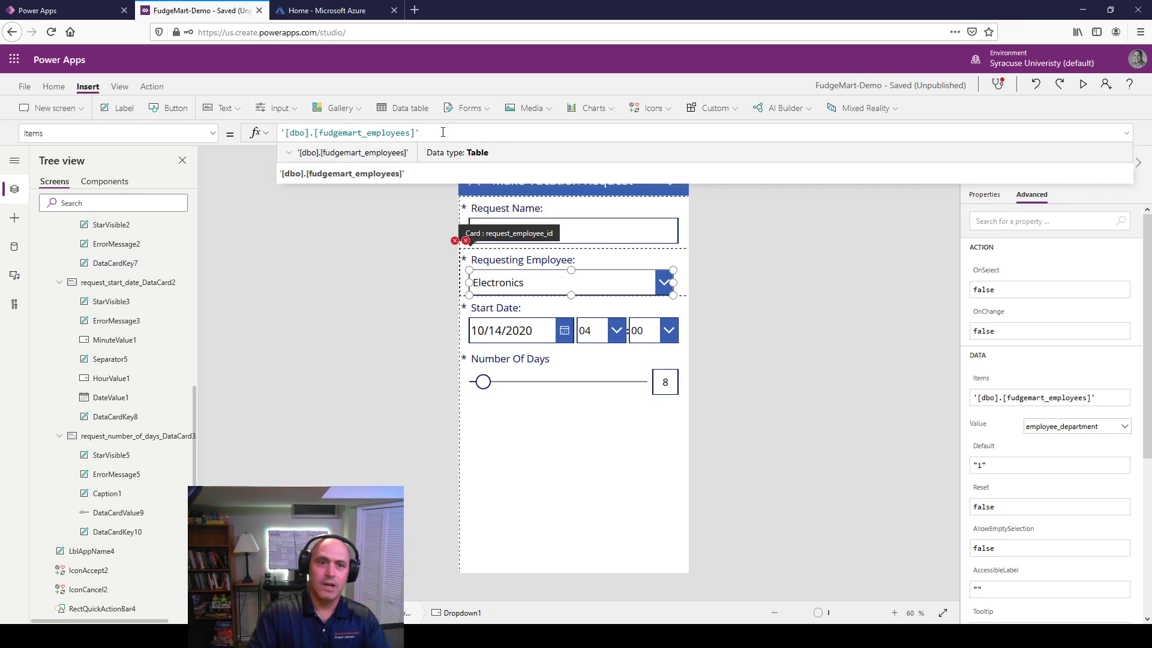
pyautogui.write('w')
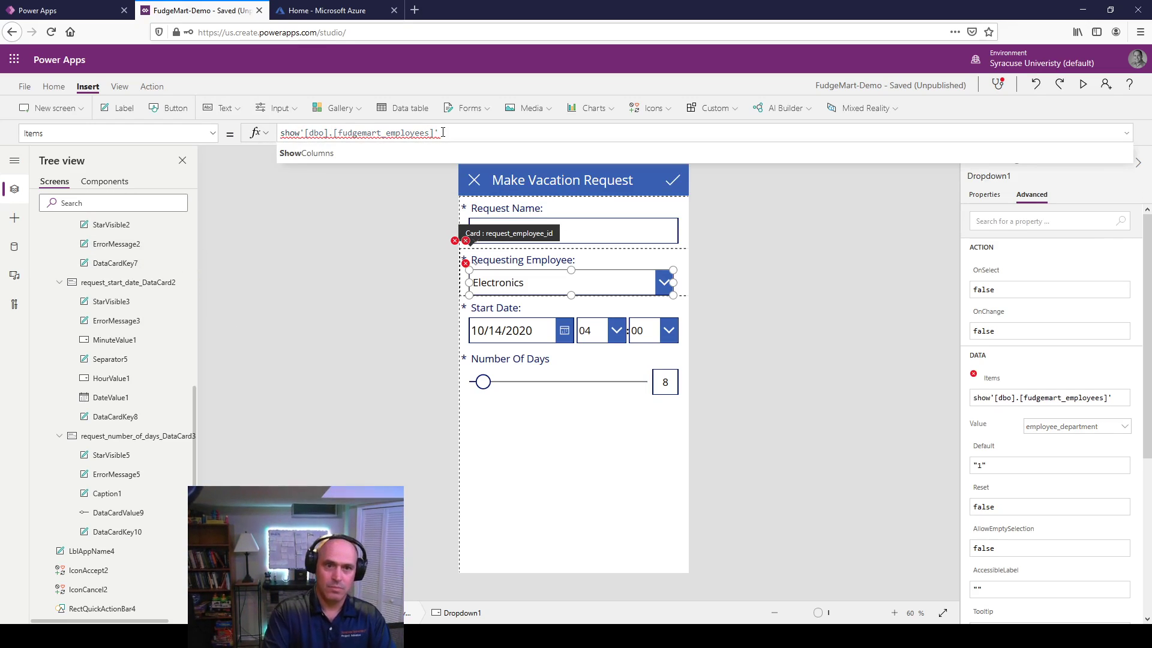
pyautogui.press('Tab')
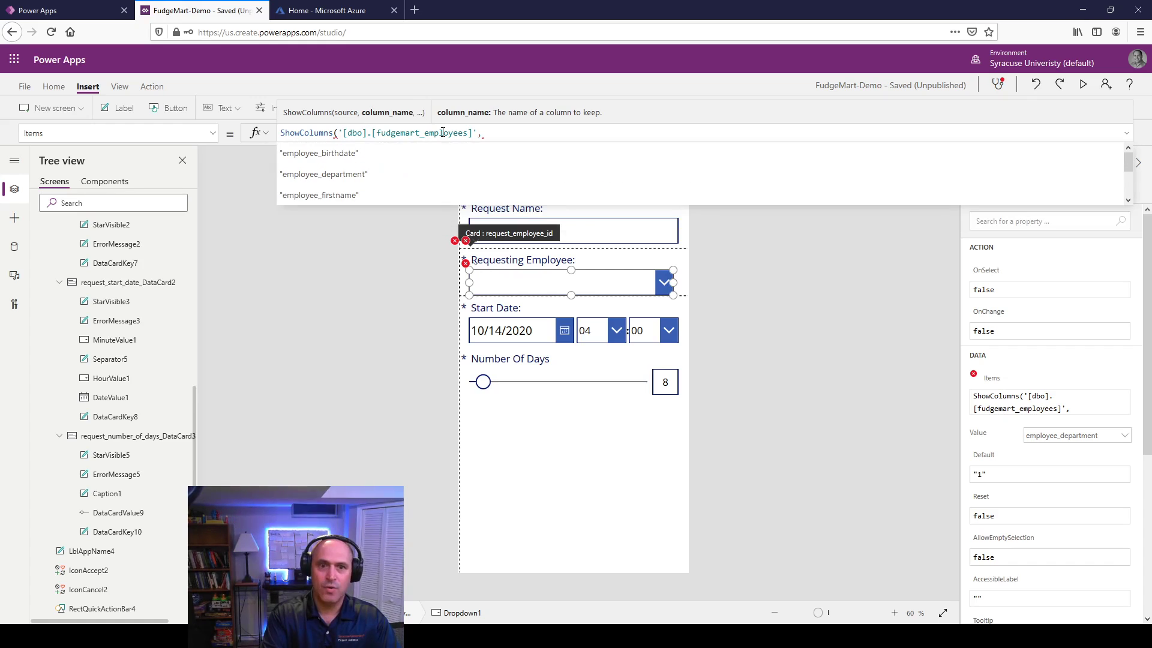
pyautogui.press('Down')
pyautogui.press('Down')
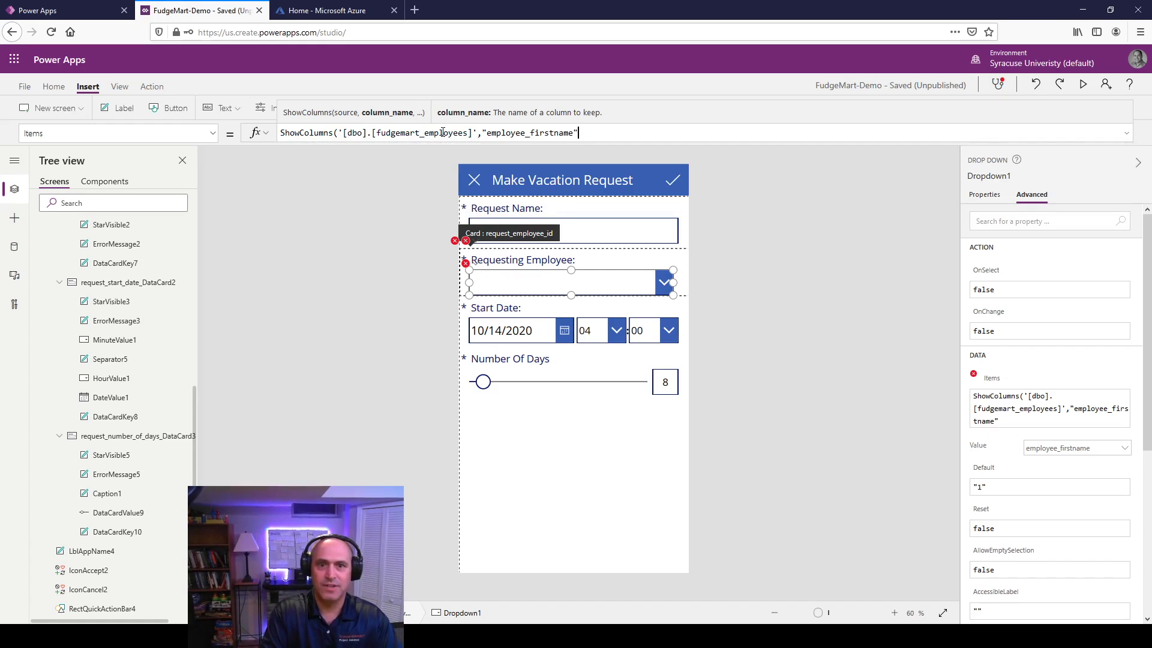
pyautogui.press('Tab')
pyautogui.write(')')
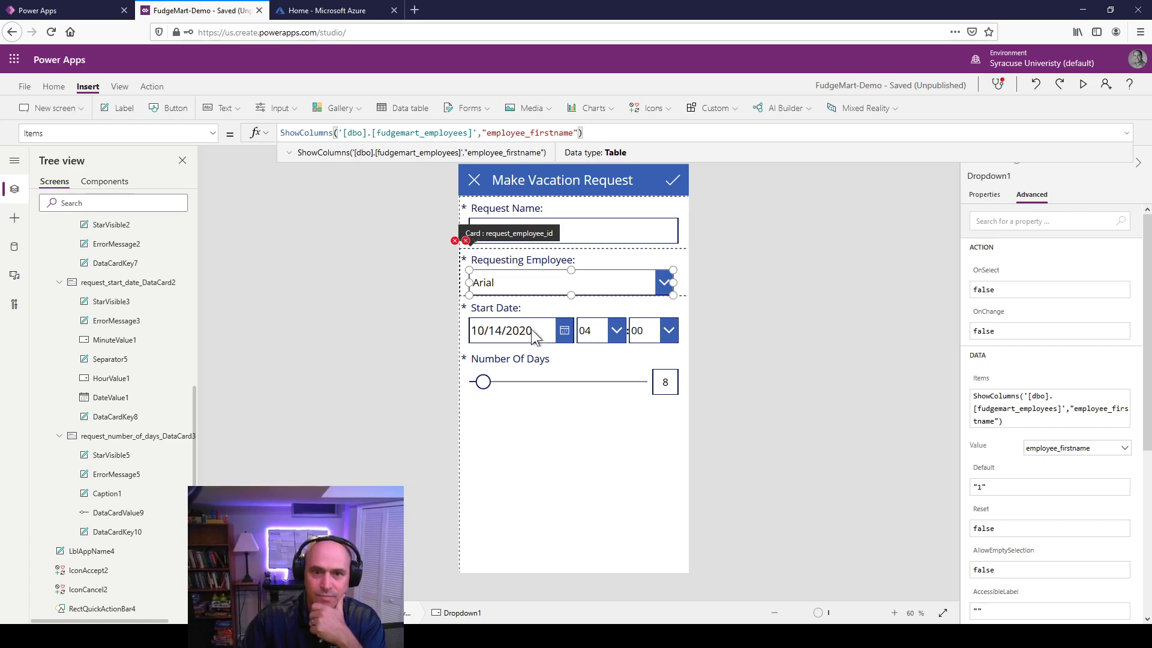
pyautogui.click(842, 278)
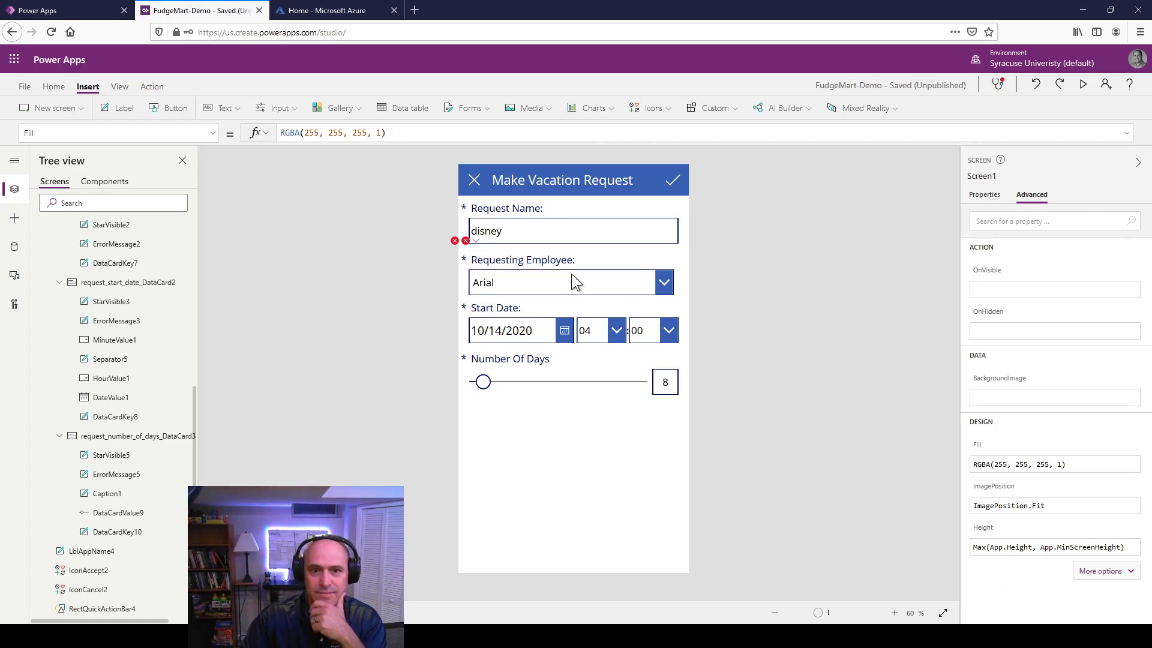
# Step: Preview the app to confirm the drop-down lists first names like Arial, Sal and Dustin
pyautogui.click(1083, 84)
pyautogui.click(703, 213)
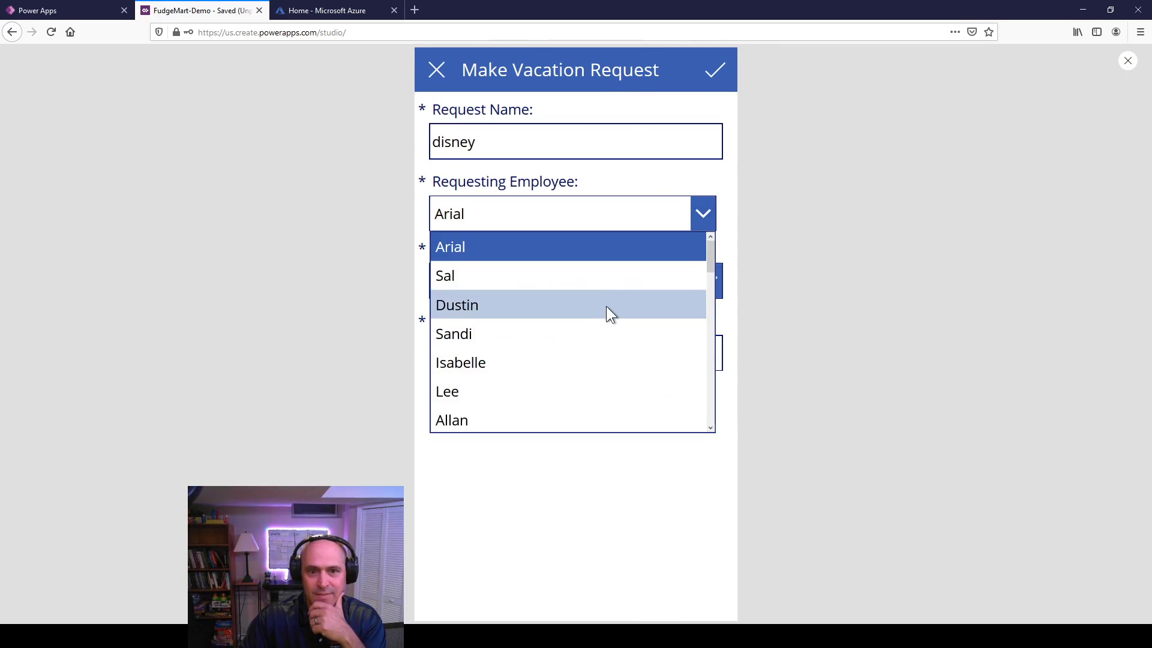
pyautogui.scroll(-10, 609, 357)
pyautogui.scroll(10, 609, 362)
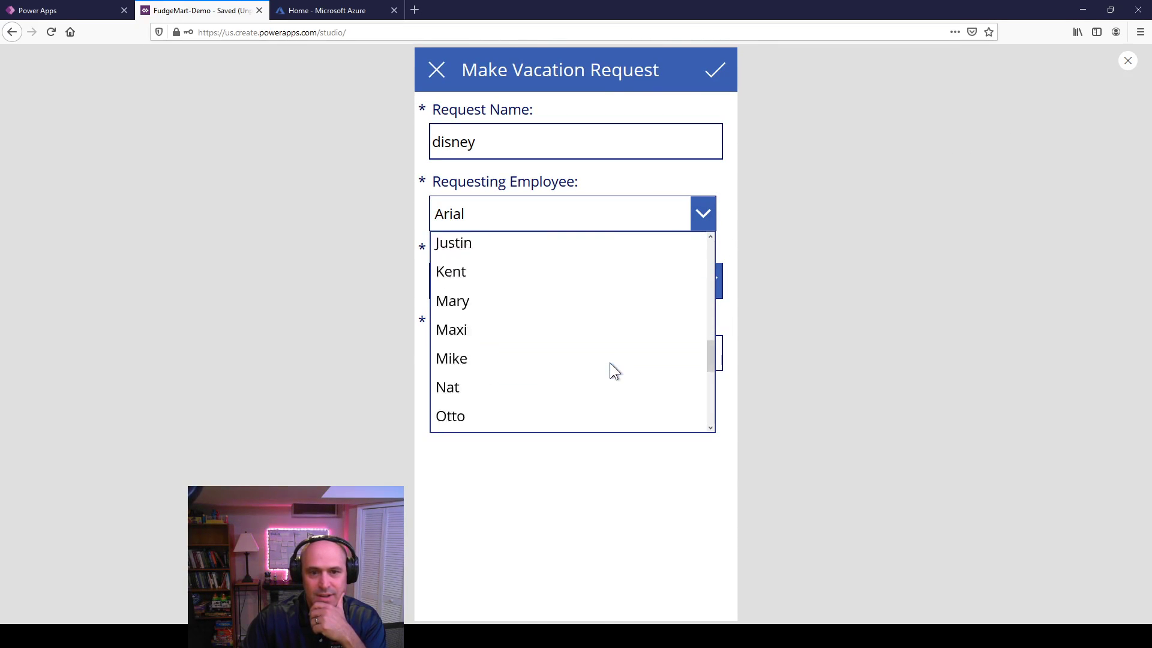
pyautogui.click(1127, 61)
pyautogui.click(1127, 61)
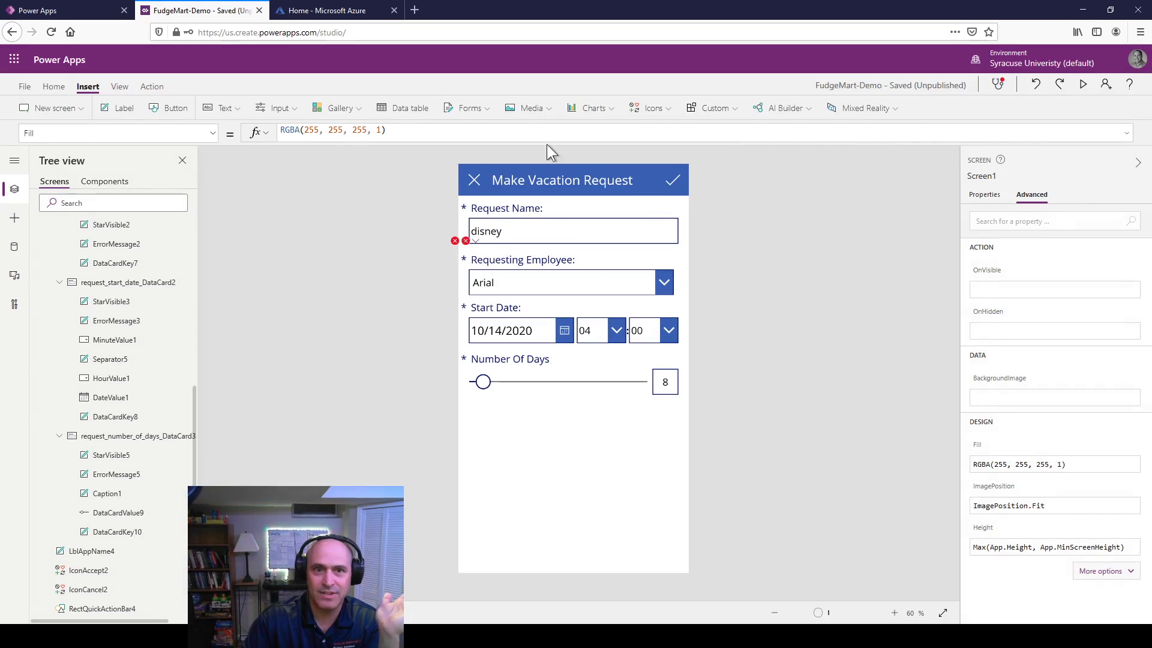
pyautogui.click(513, 284)
# Step: Add "employee_lastname" as a second column in the drop-down's ShowColumns Items formula
pyautogui.click(513, 283)
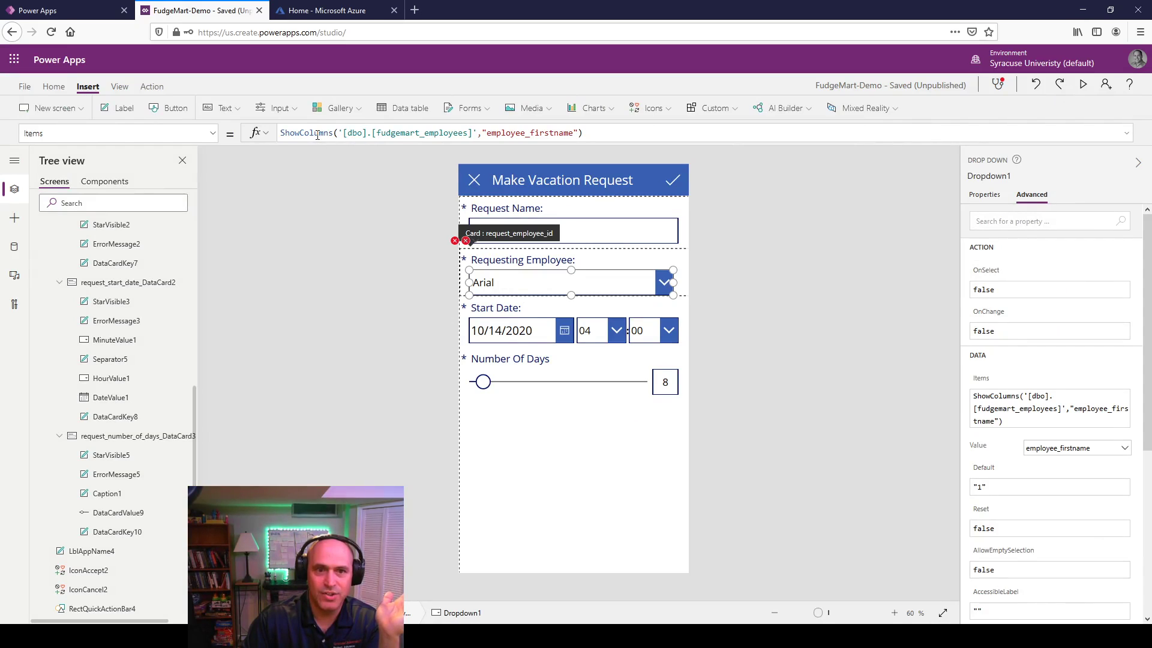
pyautogui.click(578, 132)
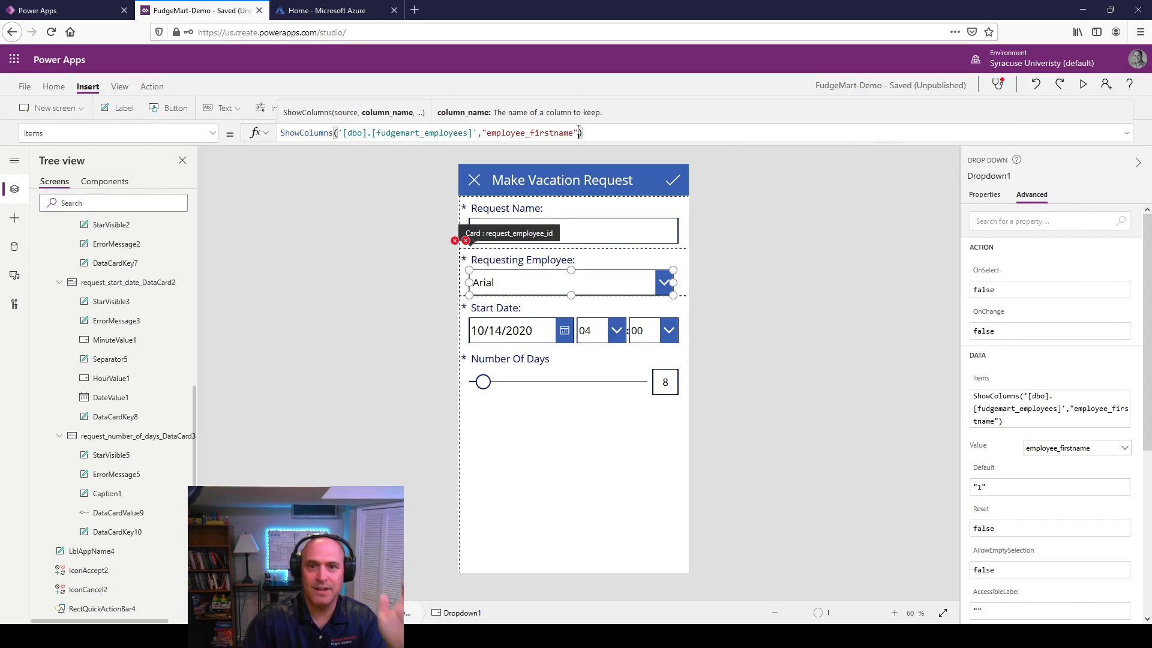
pyautogui.write(', "')
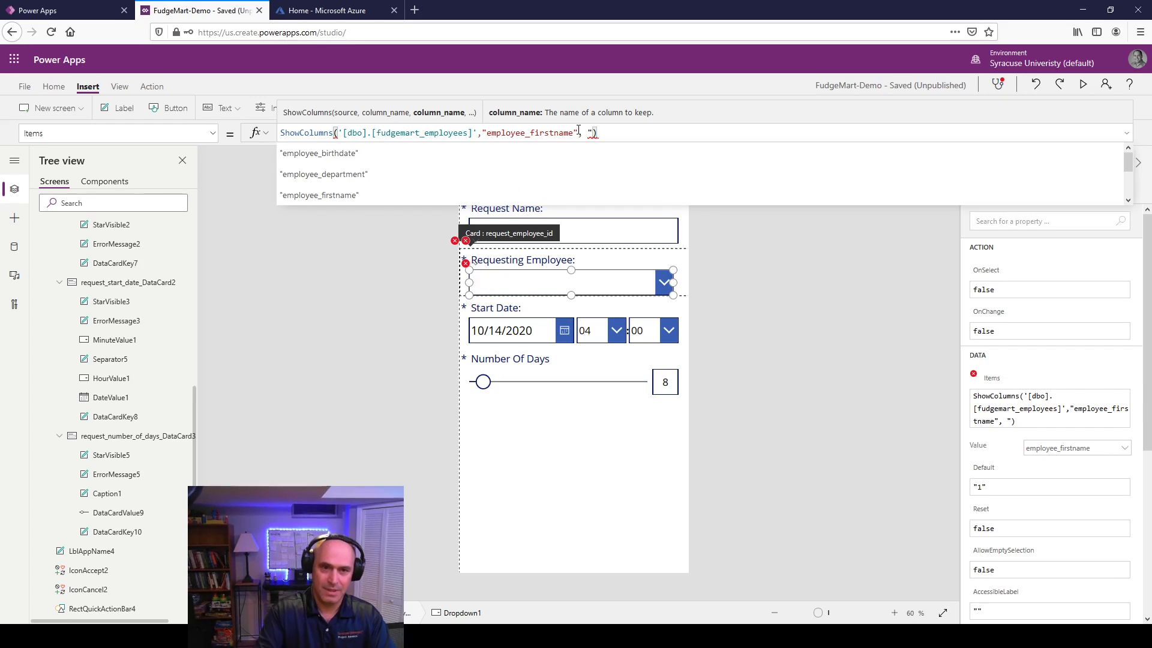
pyautogui.press('Down')
pyautogui.press('Down')
pyautogui.press('Down')
pyautogui.press('Down')
pyautogui.press('Down')
pyautogui.press('Down')
pyautogui.press('Down')
pyautogui.press('Down')
pyautogui.press('Down')
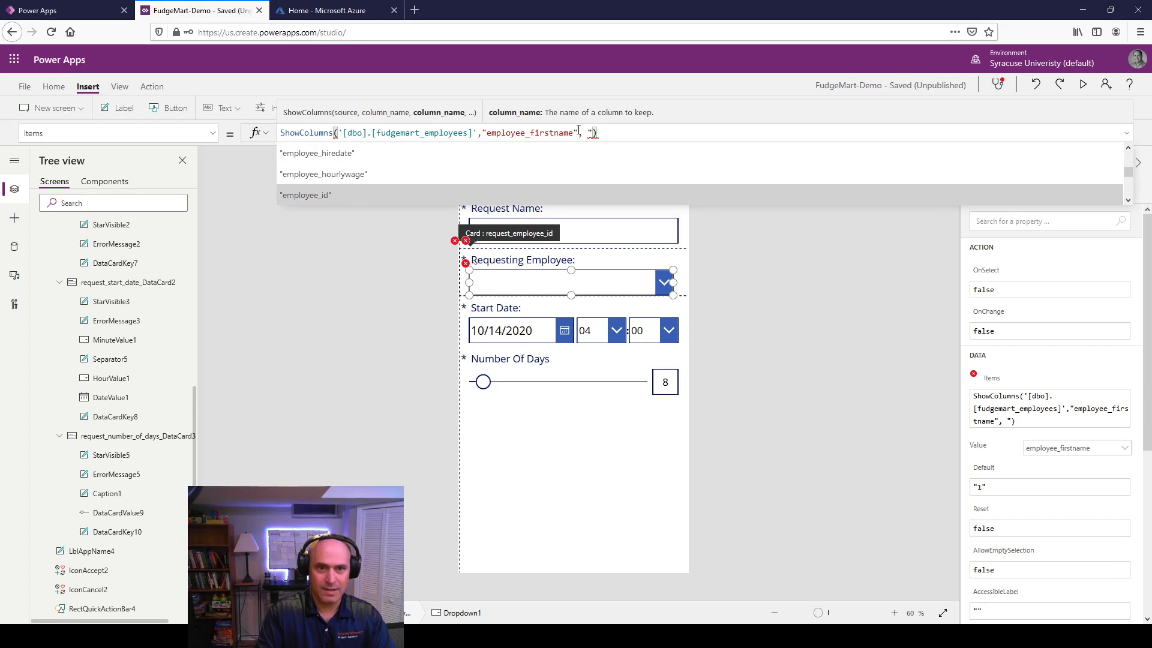
pyautogui.press('Tab')
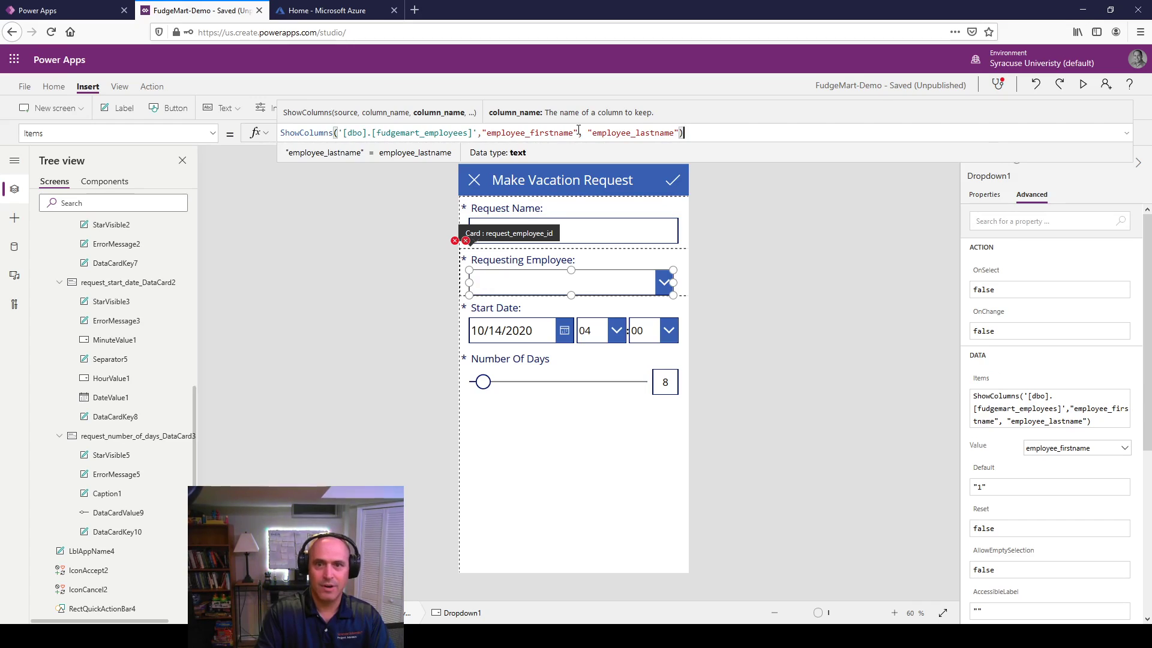
pyautogui.click(759, 315)
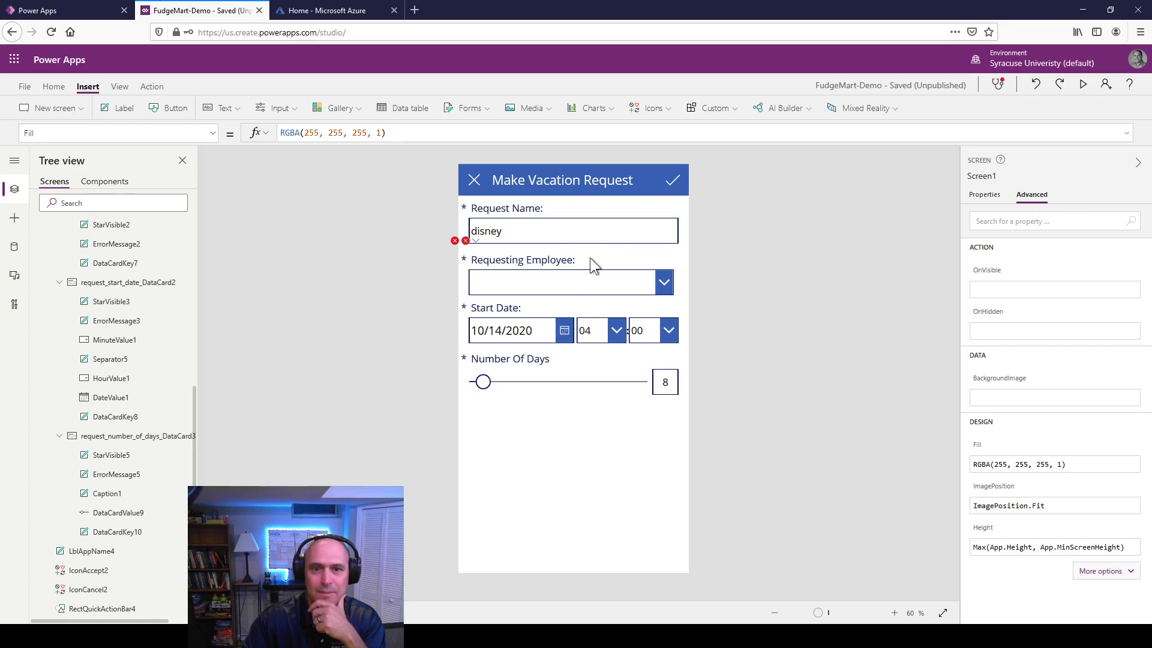
pyautogui.click(571, 276)
pyautogui.click(571, 275)
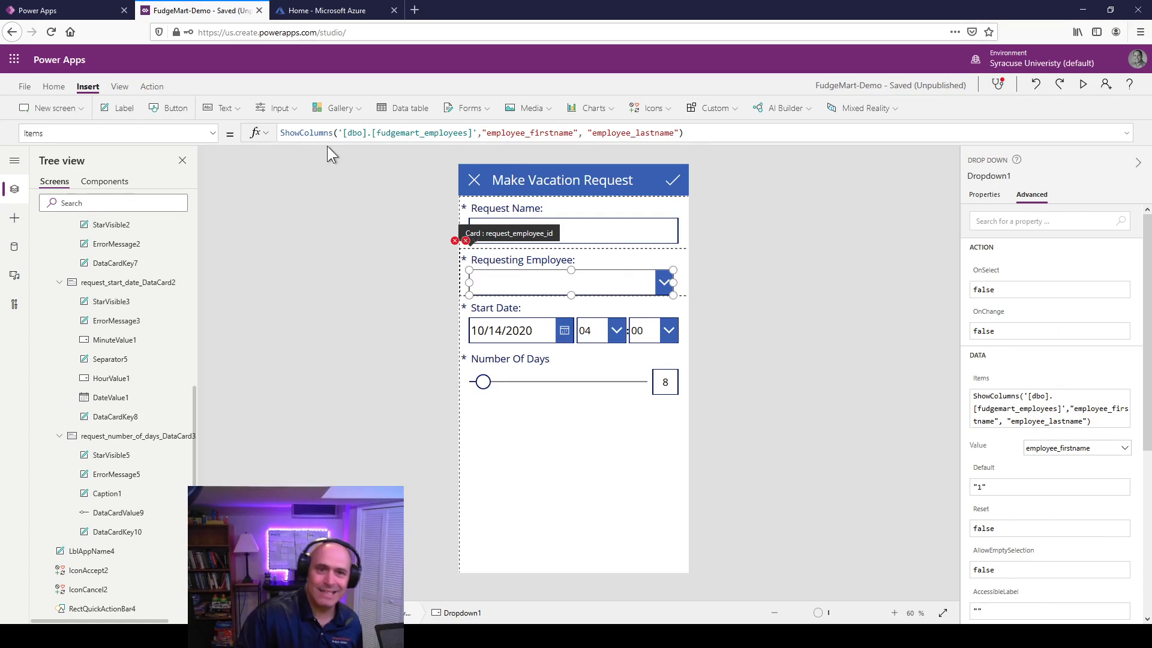
# Step: Wrap the employees table in AddColumns, adding employee_name as employee_firstname & " " & employee_lastname
pyautogui.click(345, 132)
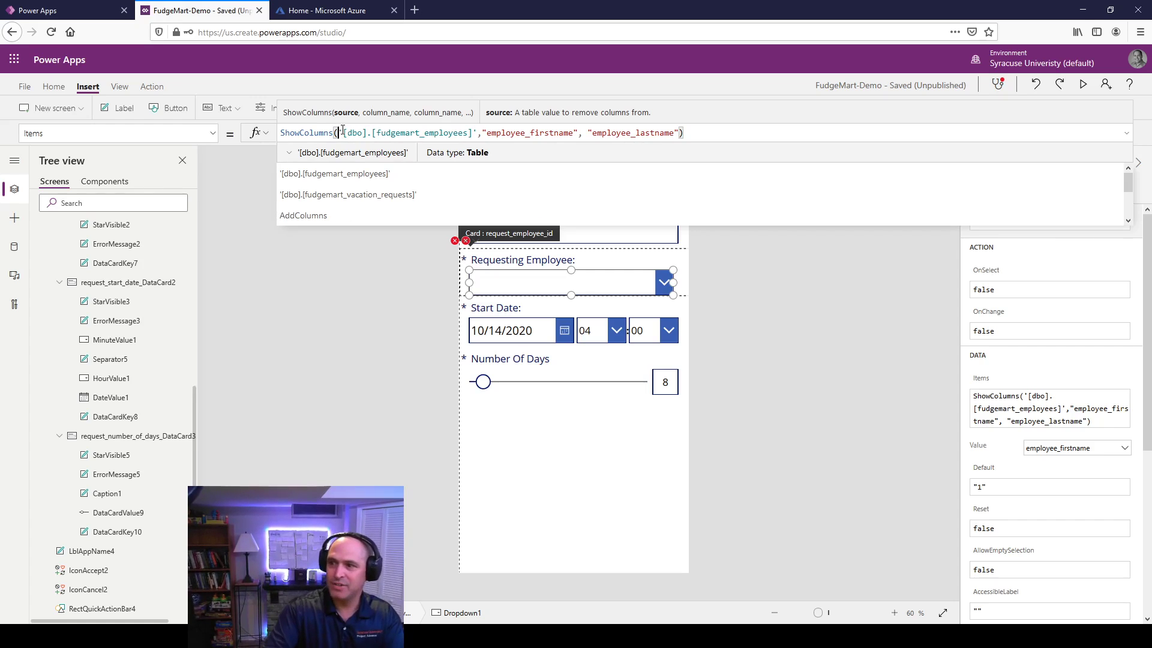
pyautogui.write('Add')
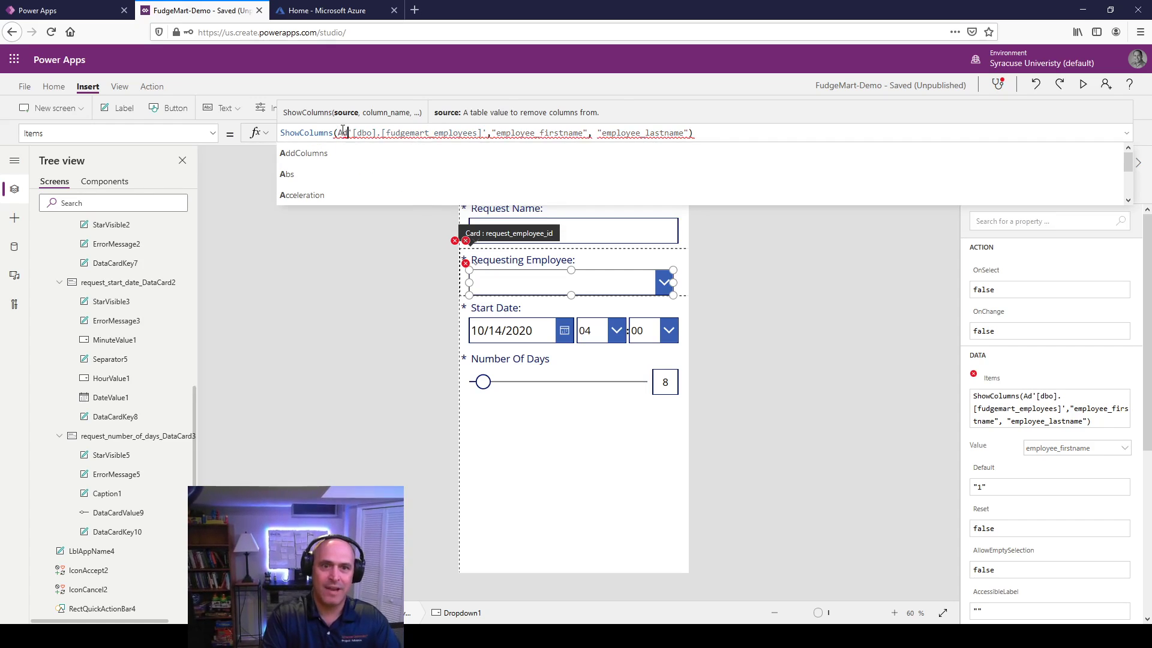
pyautogui.write('Colymn')
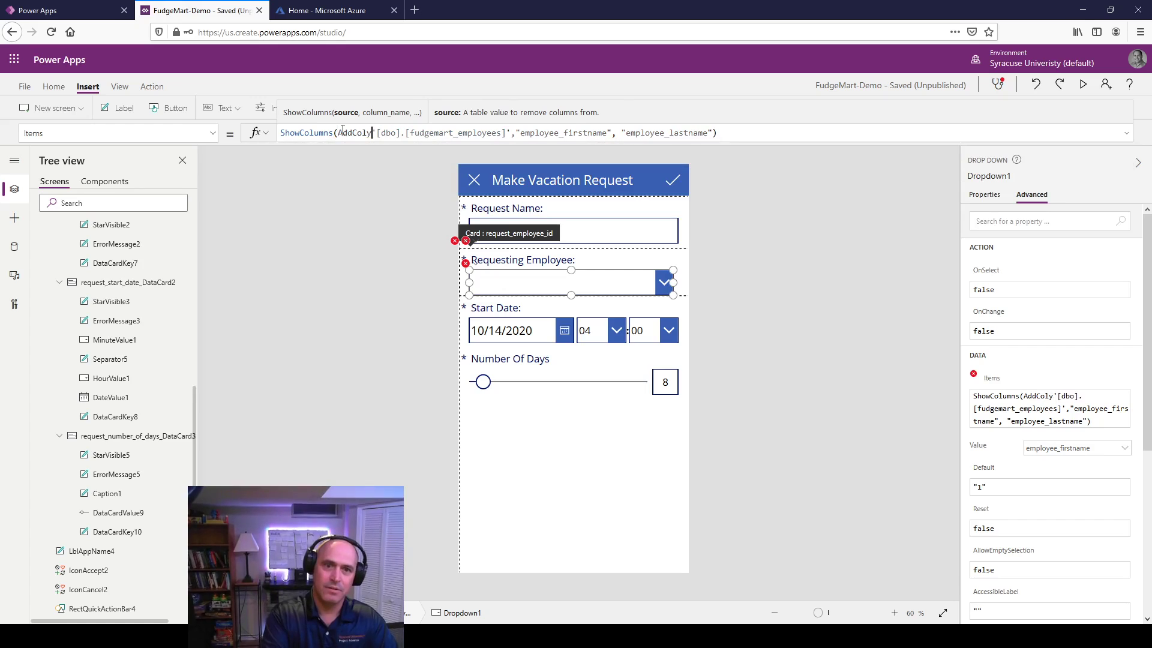
pyautogui.press('BackSpace')
pyautogui.press('BackSpace')
pyautogui.press('BackSpace')
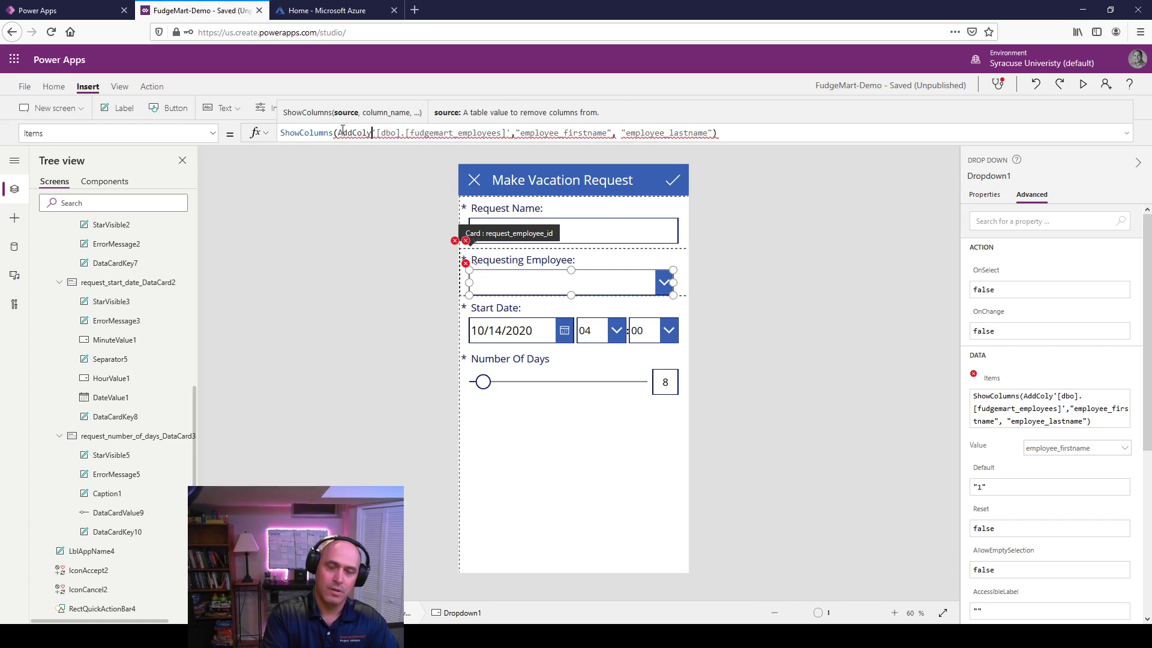
pyautogui.write('umns')
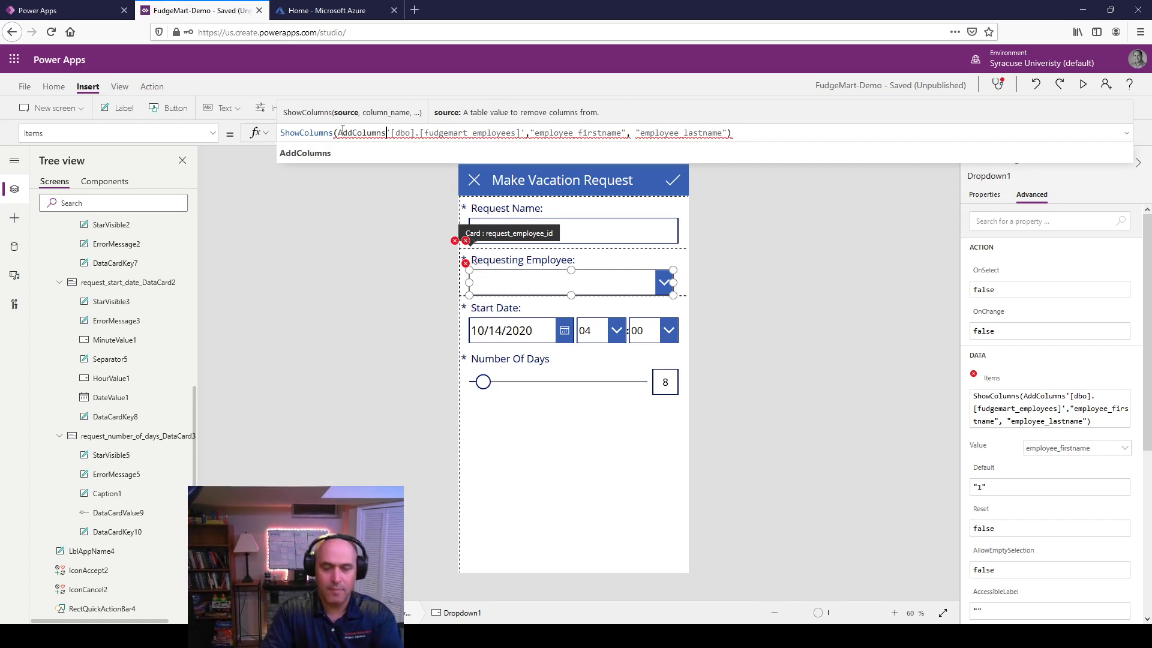
pyautogui.write('(')
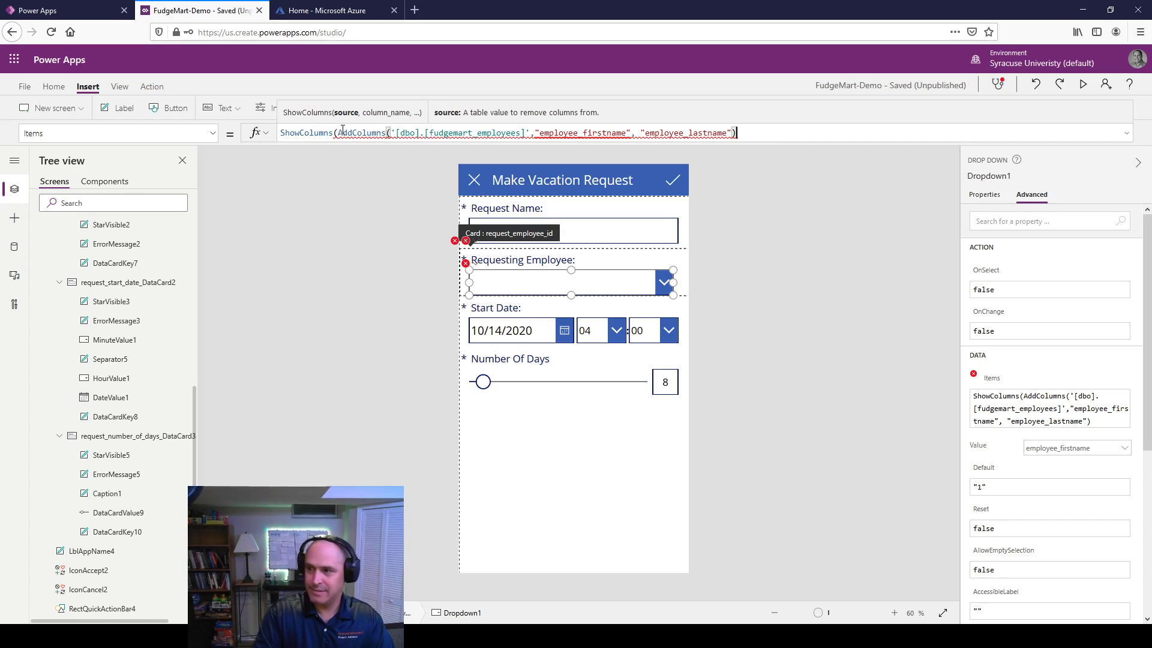
pyautogui.hotkey('ctrl', 'Left')
pyautogui.hotkey('ctrl', 'Left')
pyautogui.hotkey('ctrl', 'Left')
pyautogui.hotkey('ctrl', 'Left')
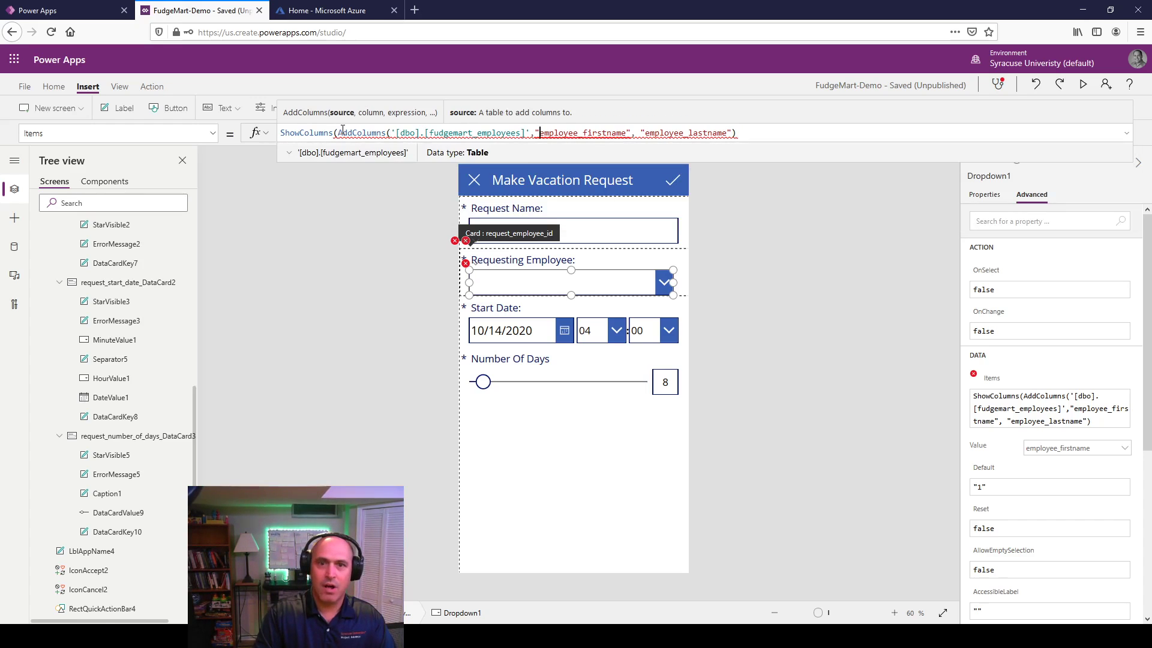
pyautogui.hotkey('shift', 'End')
pyautogui.press('Delete')
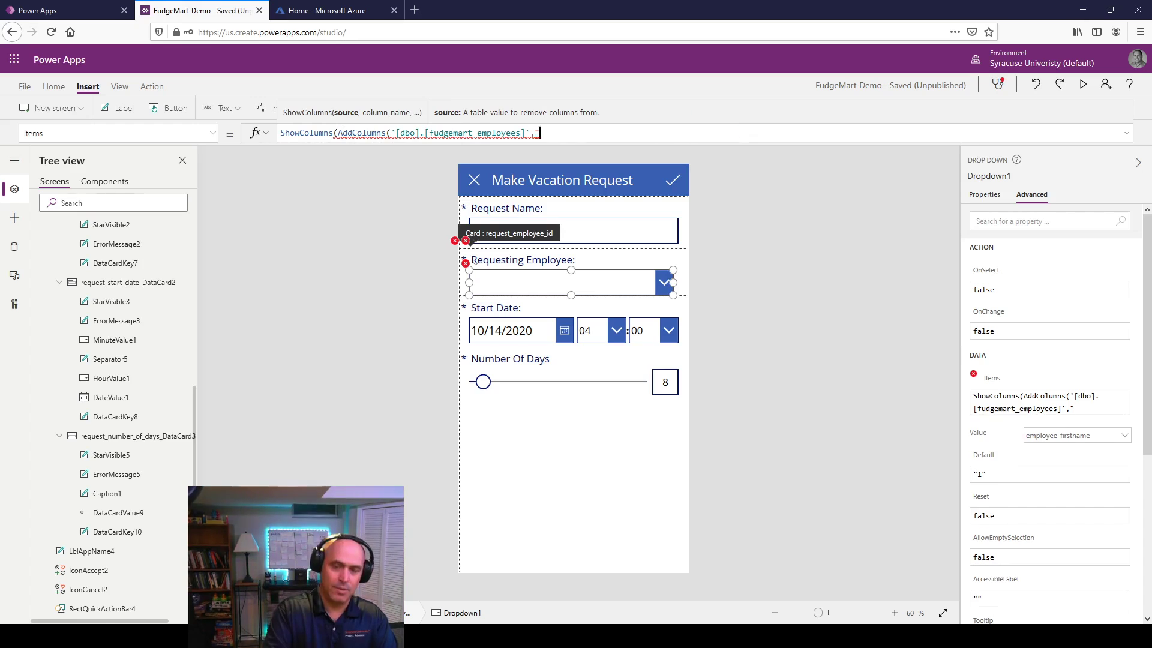
pyautogui.write('emplo')
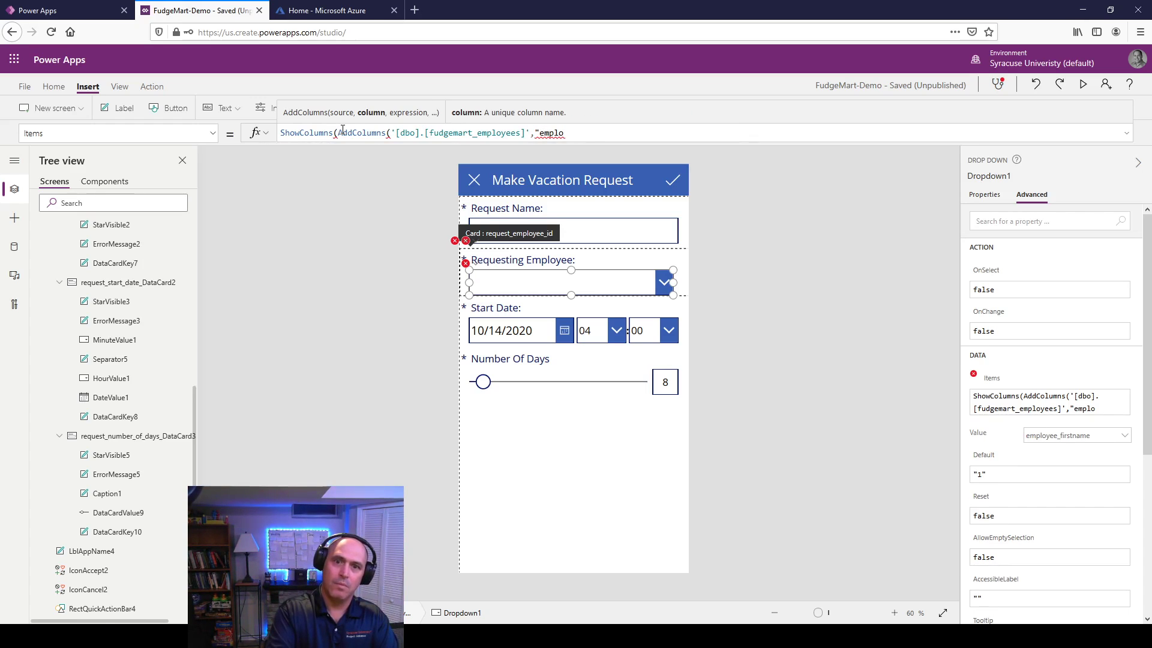
pyautogui.write('yee_name"')
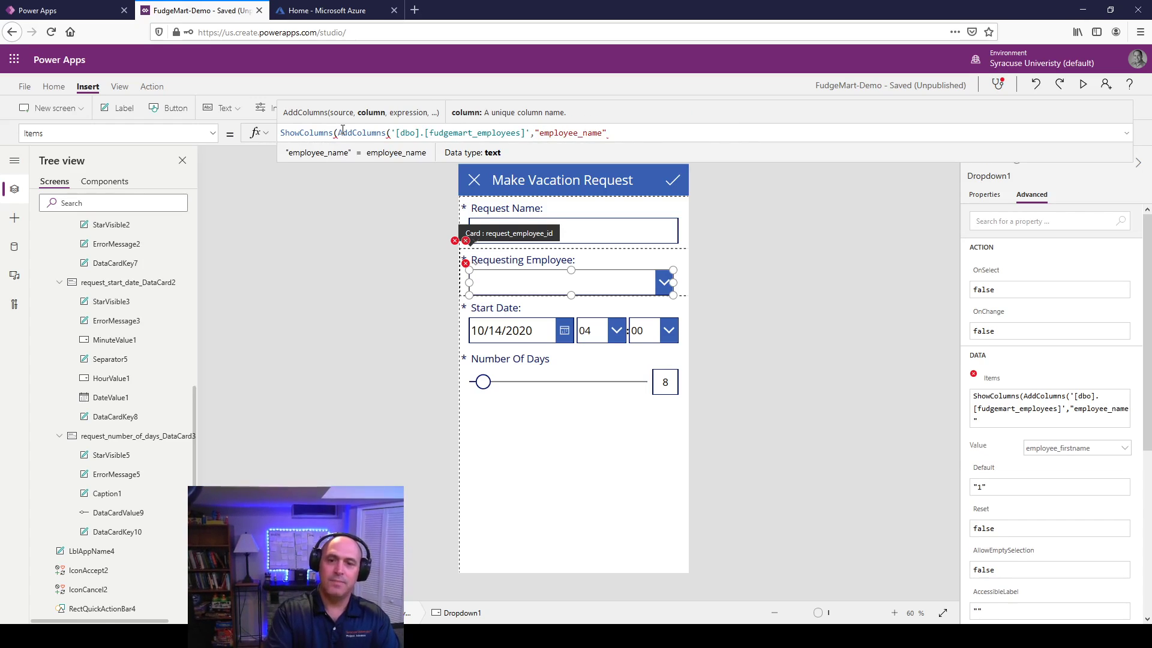
pyautogui.write(', ')
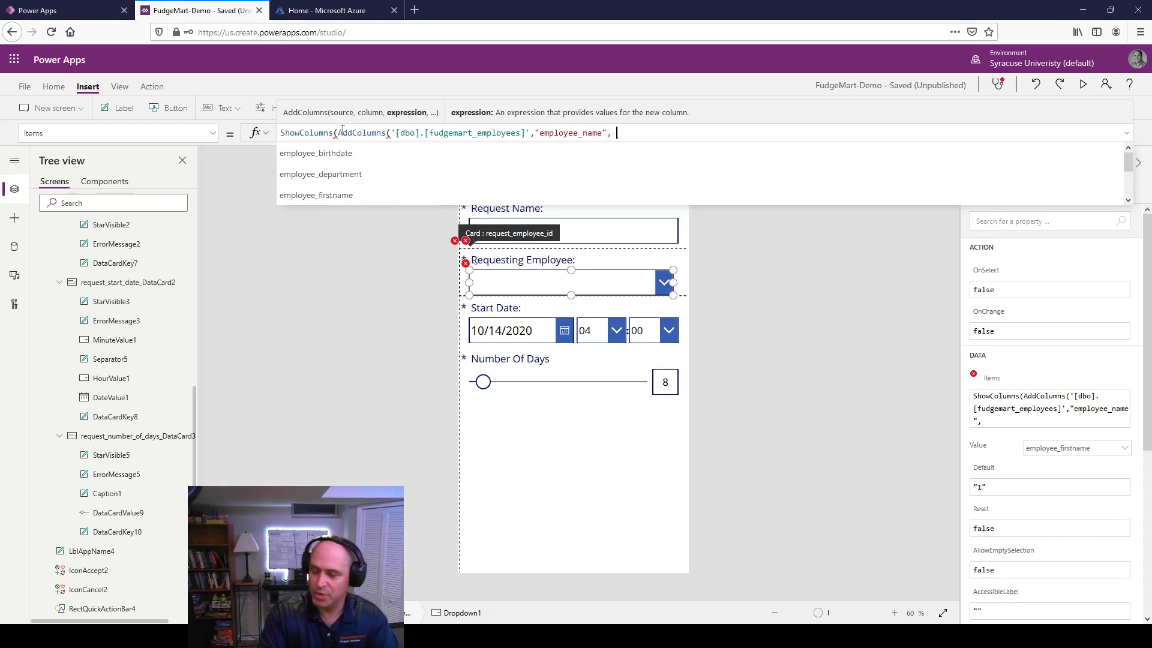
pyautogui.write('em')
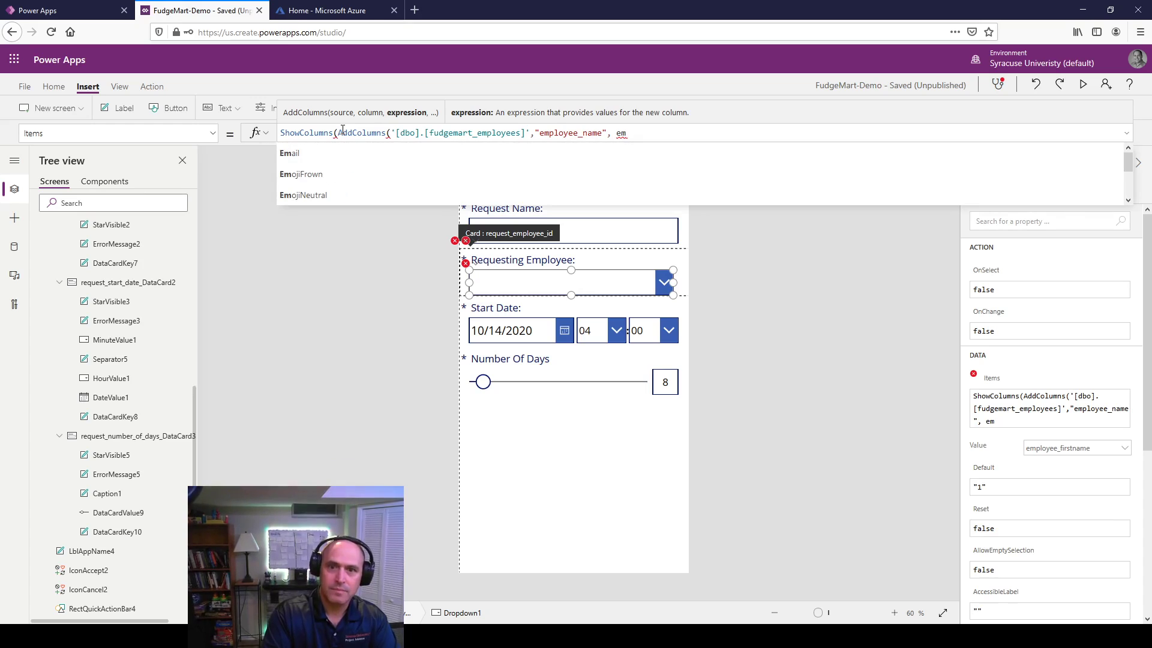
pyautogui.write('pl')
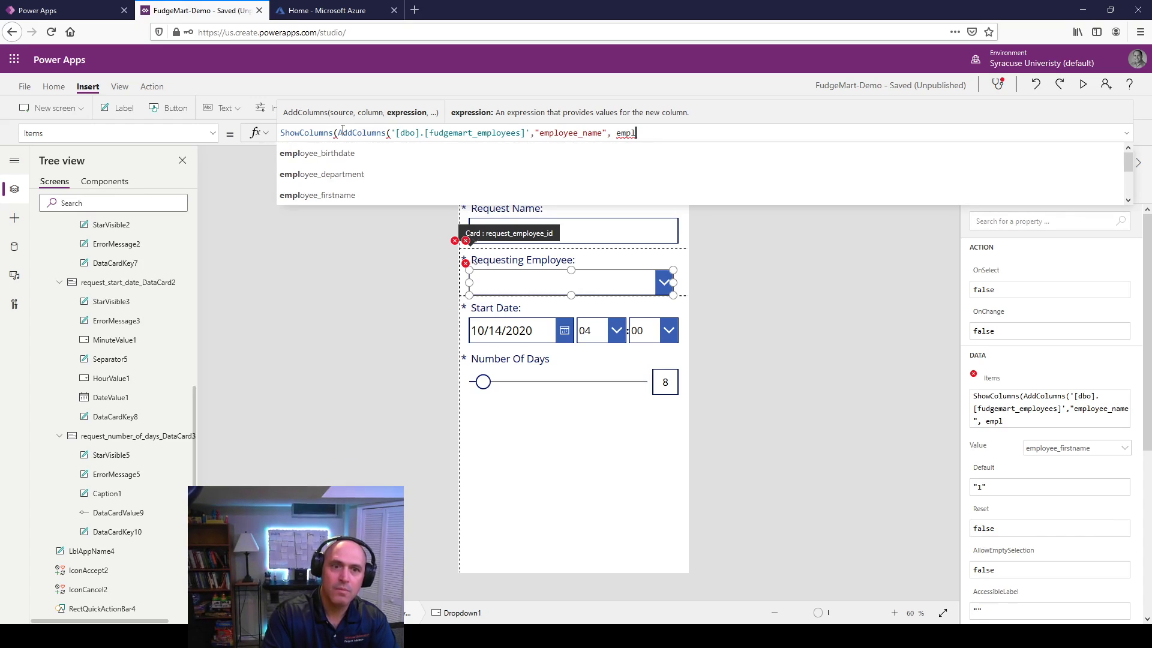
pyautogui.press('Down')
pyautogui.press('Down')
pyautogui.press('Down')
pyautogui.press('Return')
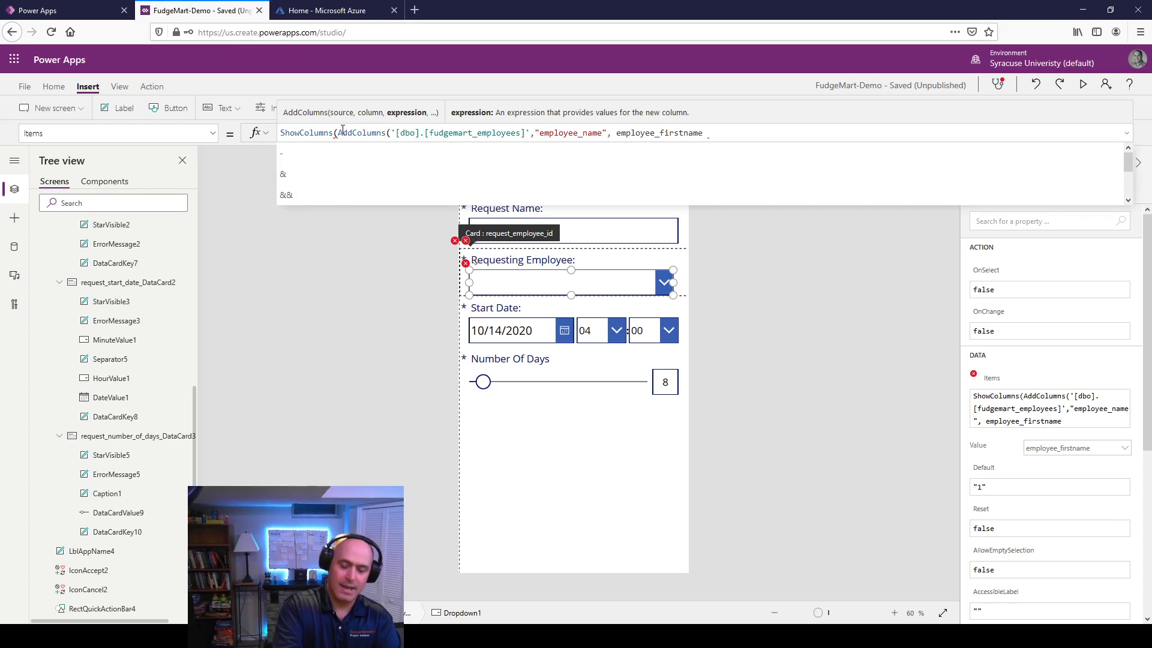
pyautogui.write('& :"" " & ')
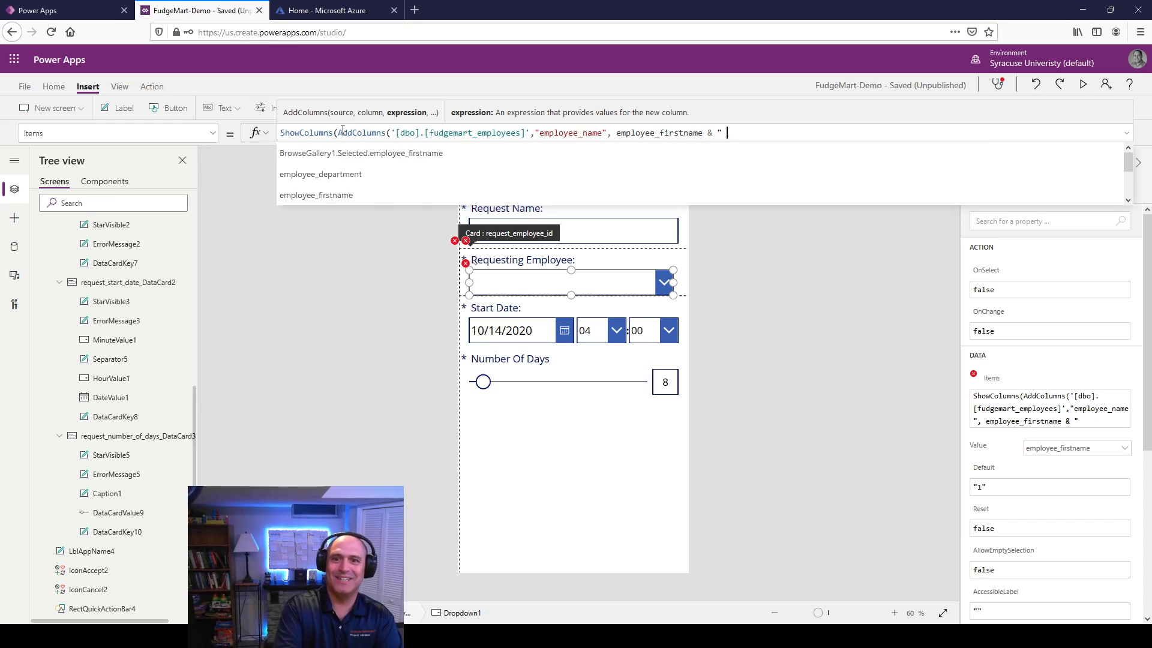
pyautogui.write('em')
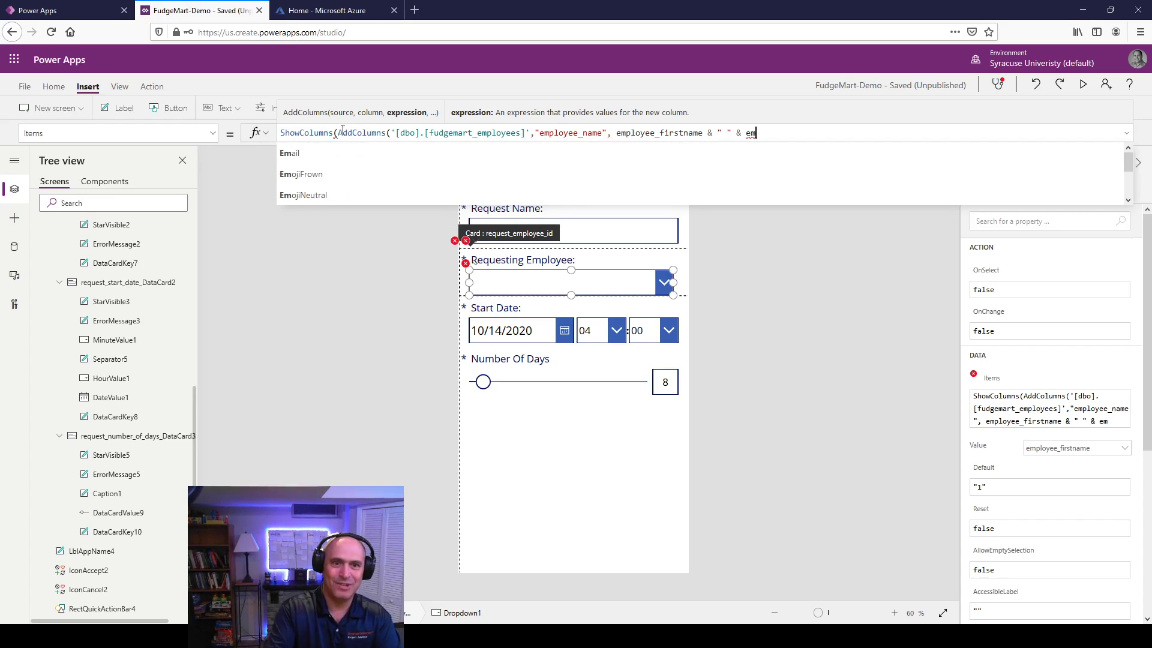
pyautogui.write('p')
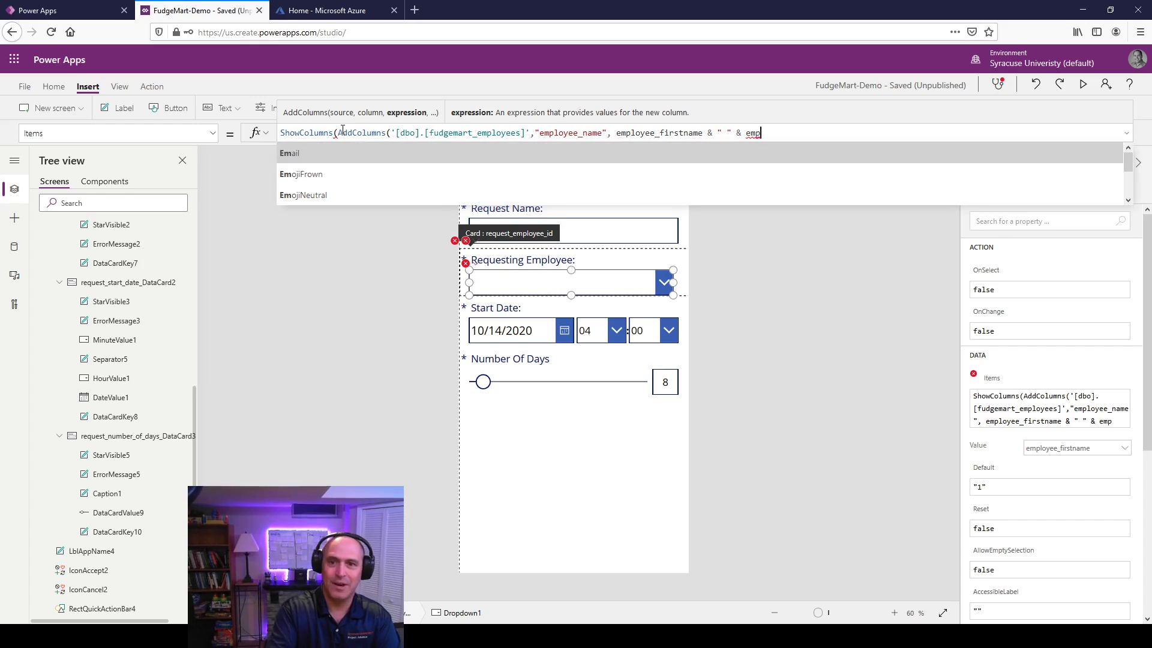
pyautogui.write('le')
pyautogui.press('BackSpace')
pyautogui.write('oyee')
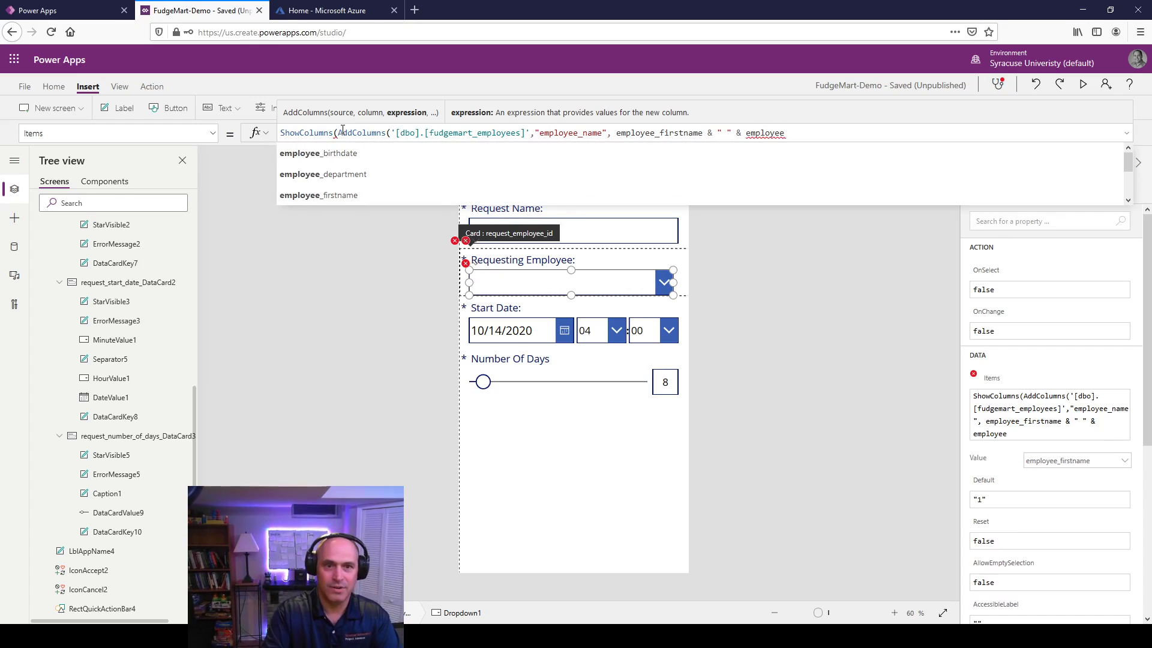
pyautogui.press('Down')
pyautogui.press('Down')
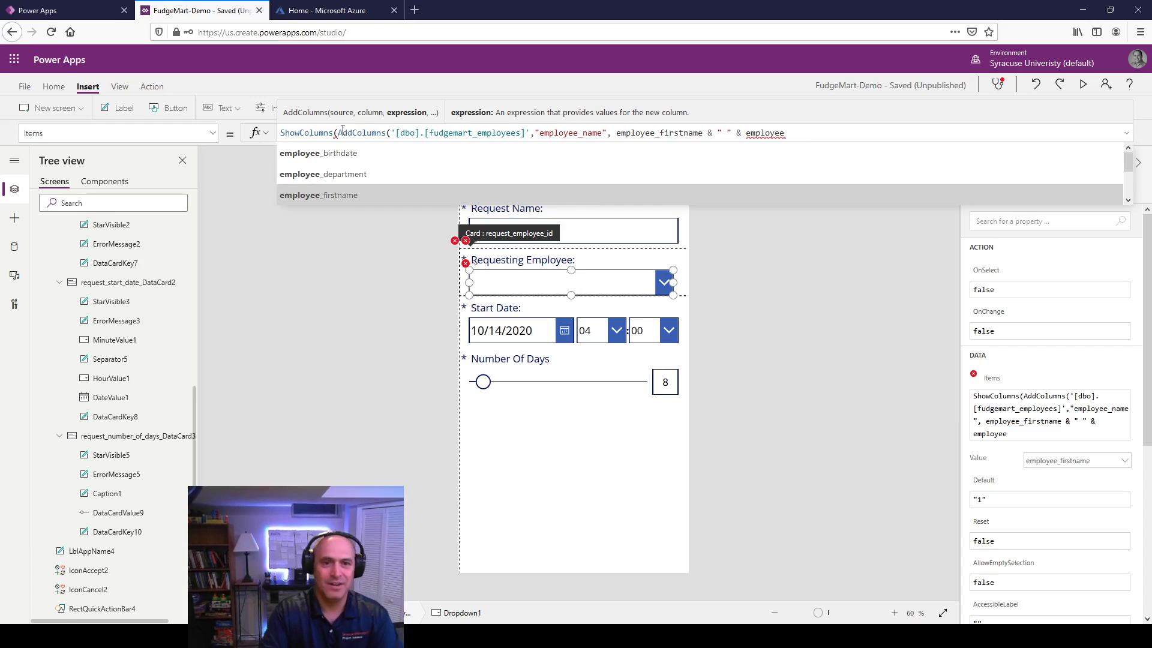
pyautogui.press('Down')
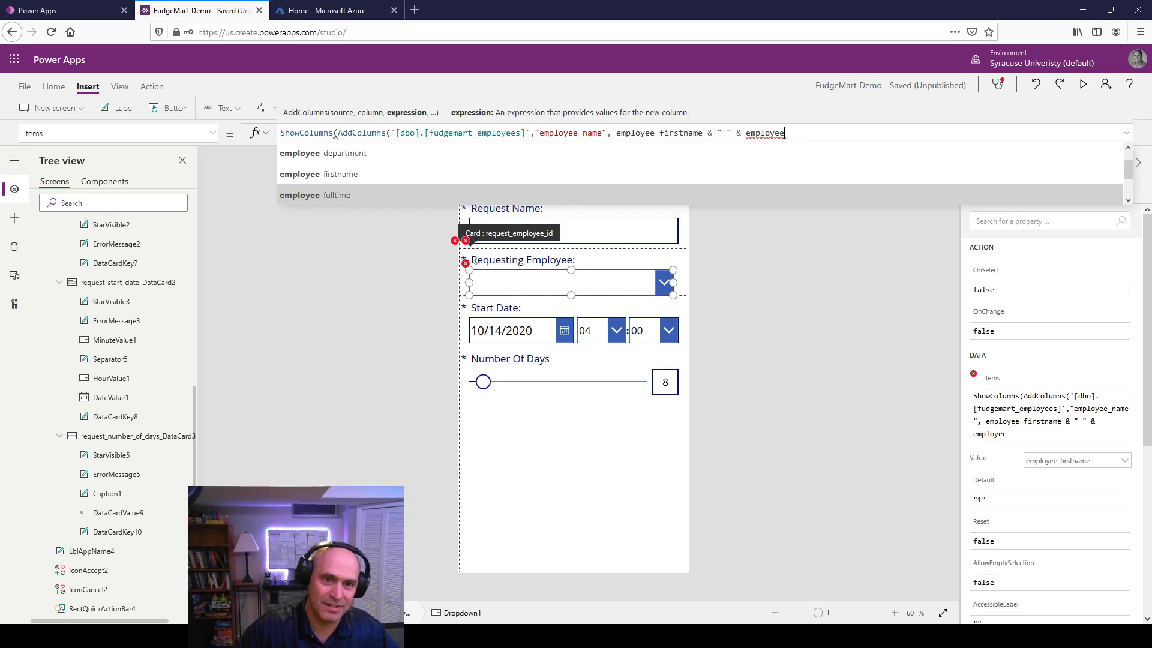
pyautogui.press('Down')
pyautogui.press('Down')
pyautogui.press('Down')
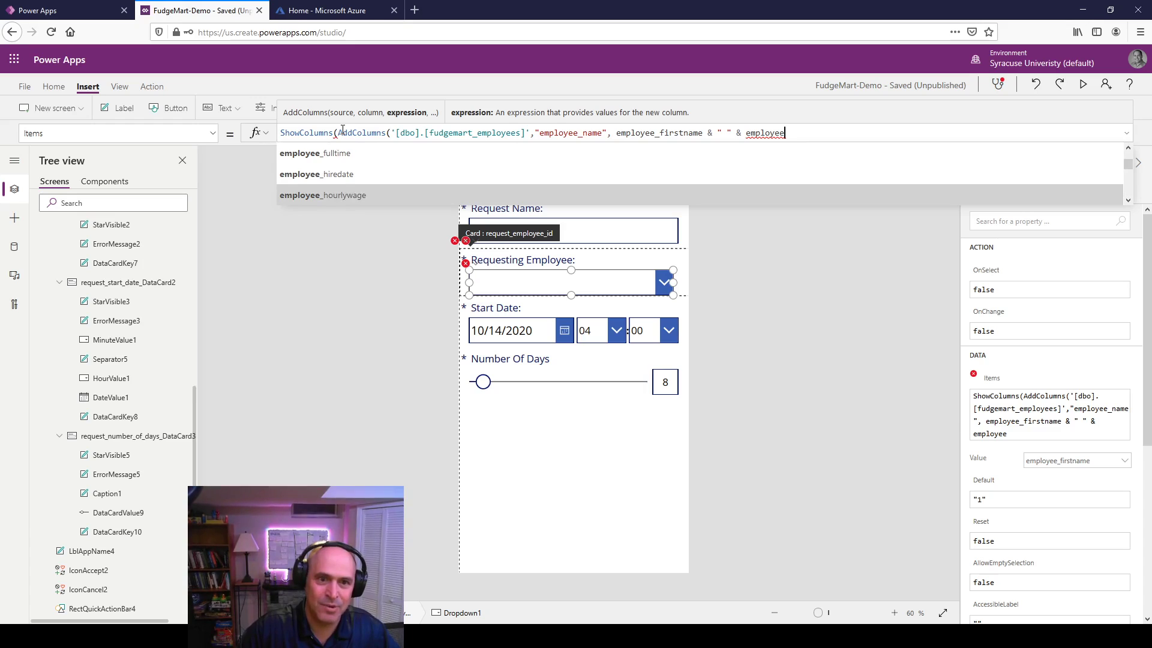
pyautogui.press('Down')
pyautogui.press('Tab')
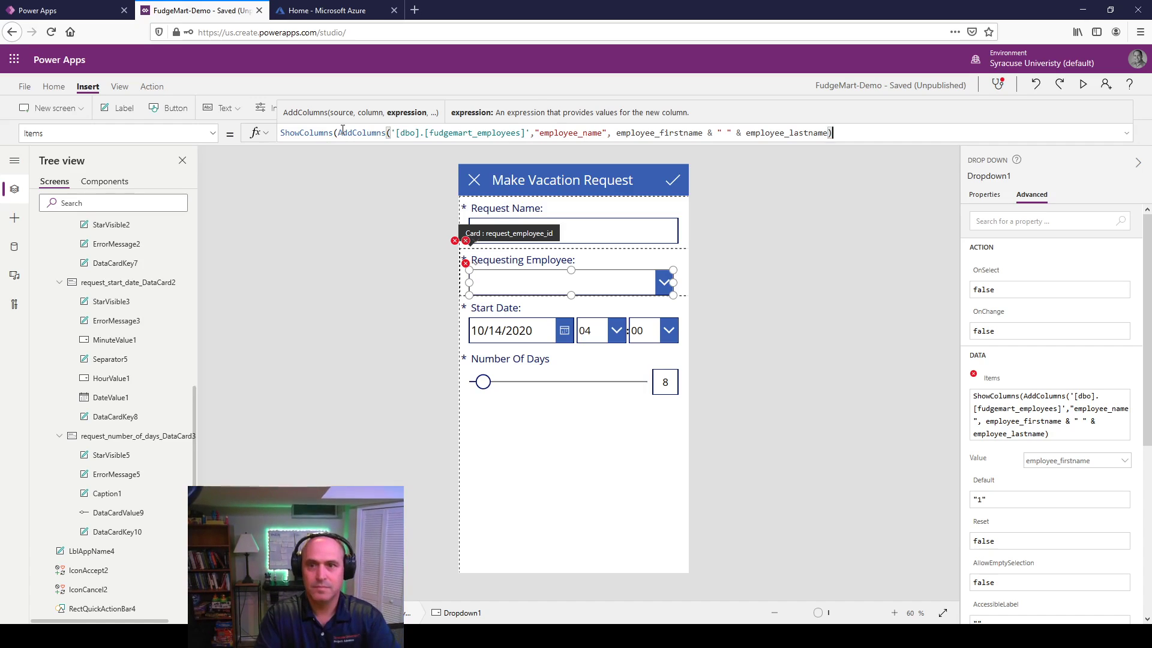
# Step: Make ShowColumns keep only the new employee_name column and close the formula
pyautogui.write(',')
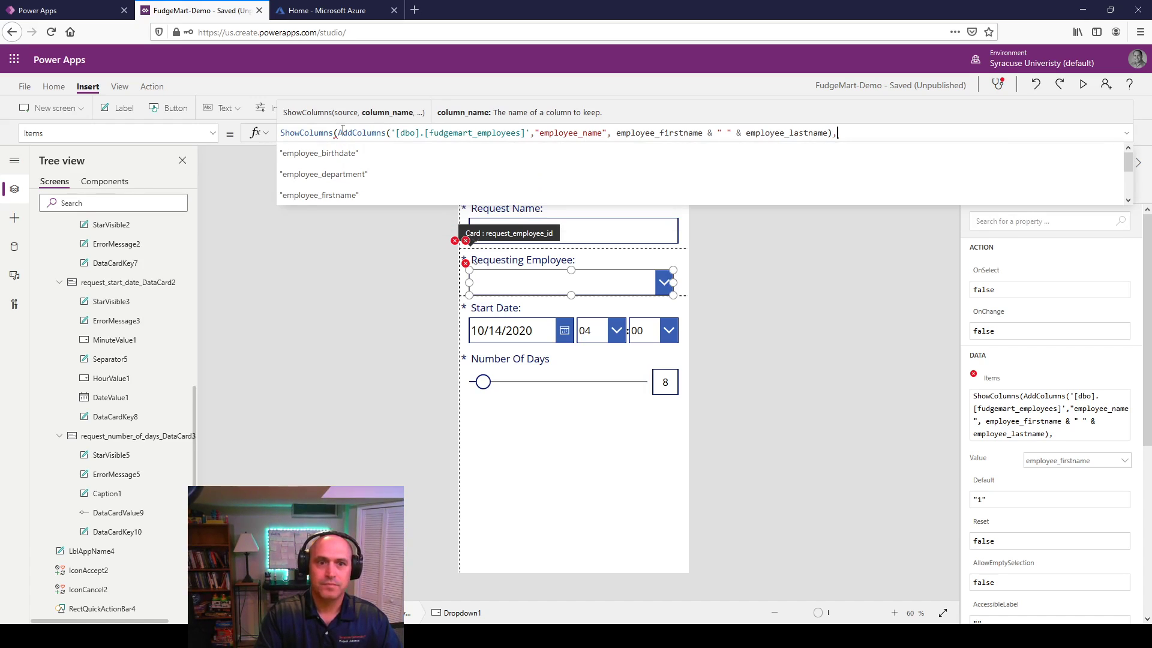
pyautogui.press('Down')
pyautogui.press('Down')
pyautogui.press('Down')
pyautogui.press('Down')
pyautogui.press('Down')
pyautogui.press('Down')
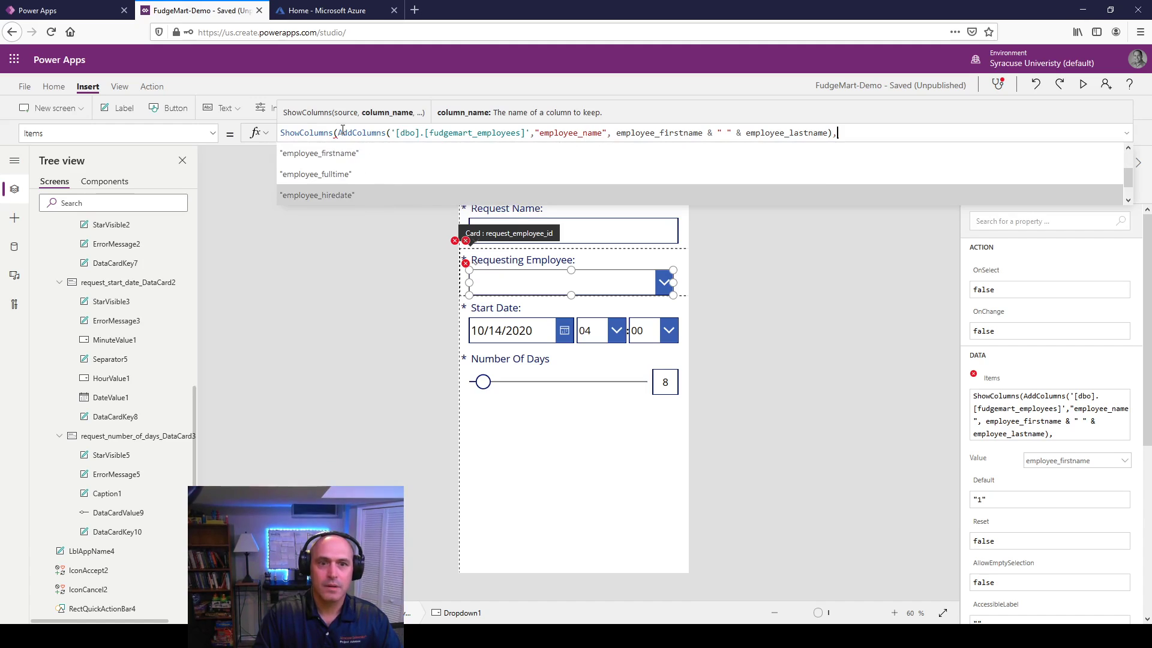
pyautogui.press('Down')
pyautogui.press('Down')
pyautogui.press('Down')
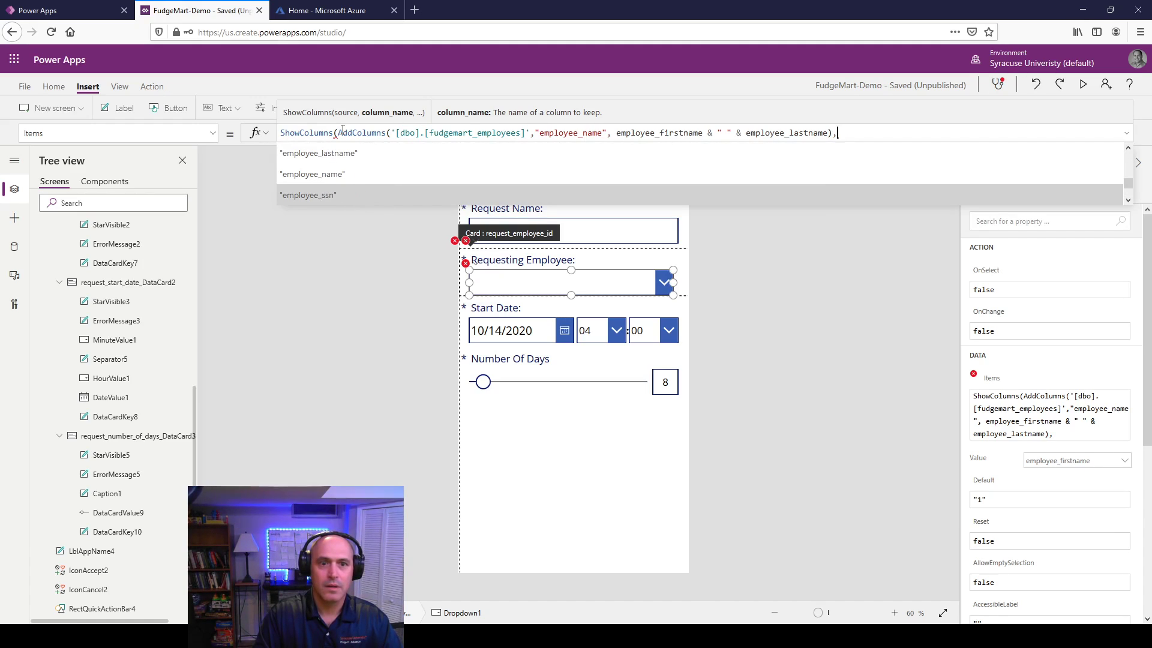
pyautogui.press('Tab')
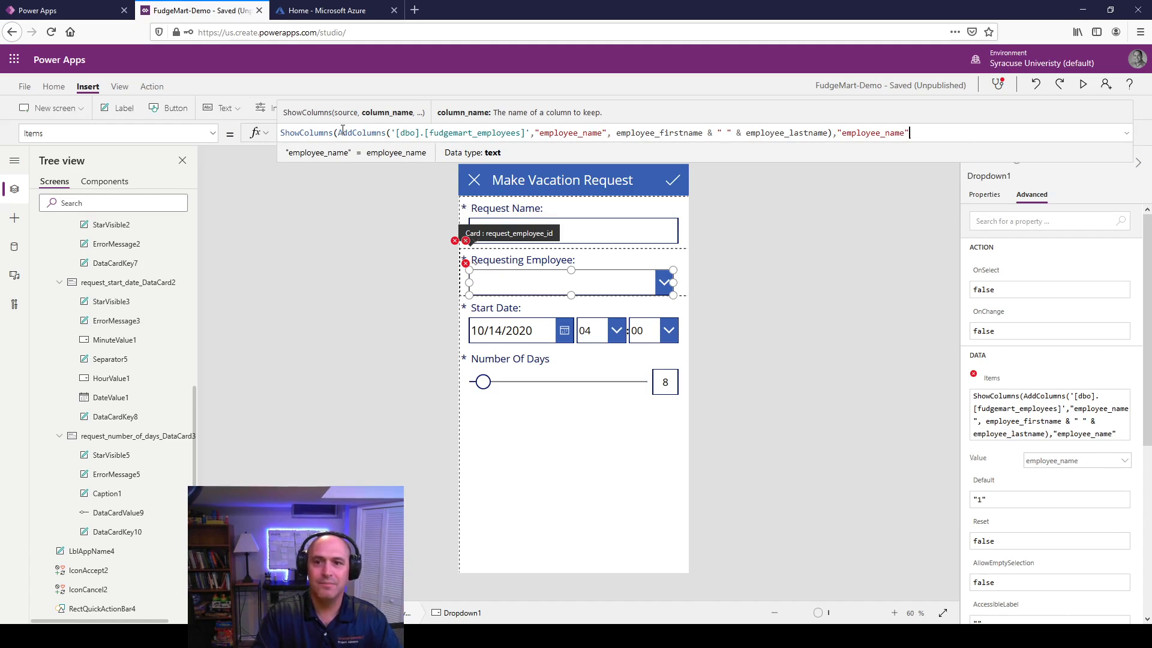
pyautogui.press('BackSpace')
pyautogui.press('BackSpace')
pyautogui.press('BackSpace')
pyautogui.press('BackSpace')
pyautogui.press('BackSpace')
pyautogui.press('BackSpace')
pyautogui.press('BackSpace')
pyautogui.press('BackSpace')
pyautogui.press('BackSpace')
pyautogui.press('BackSpace')
pyautogui.press('BackSpace')
pyautogui.press('BackSpace')
pyautogui.press('BackSpace')
pyautogui.press('BackSpace')
pyautogui.press('BackSpace')
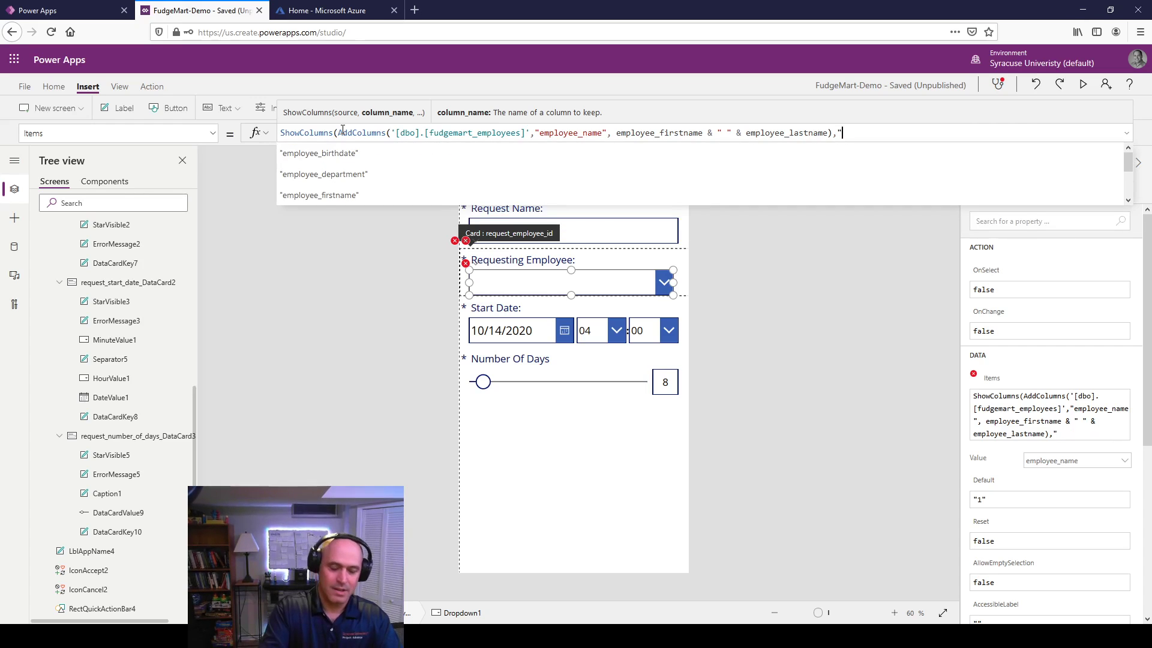
pyautogui.write('"en')
pyautogui.press('BackSpace')
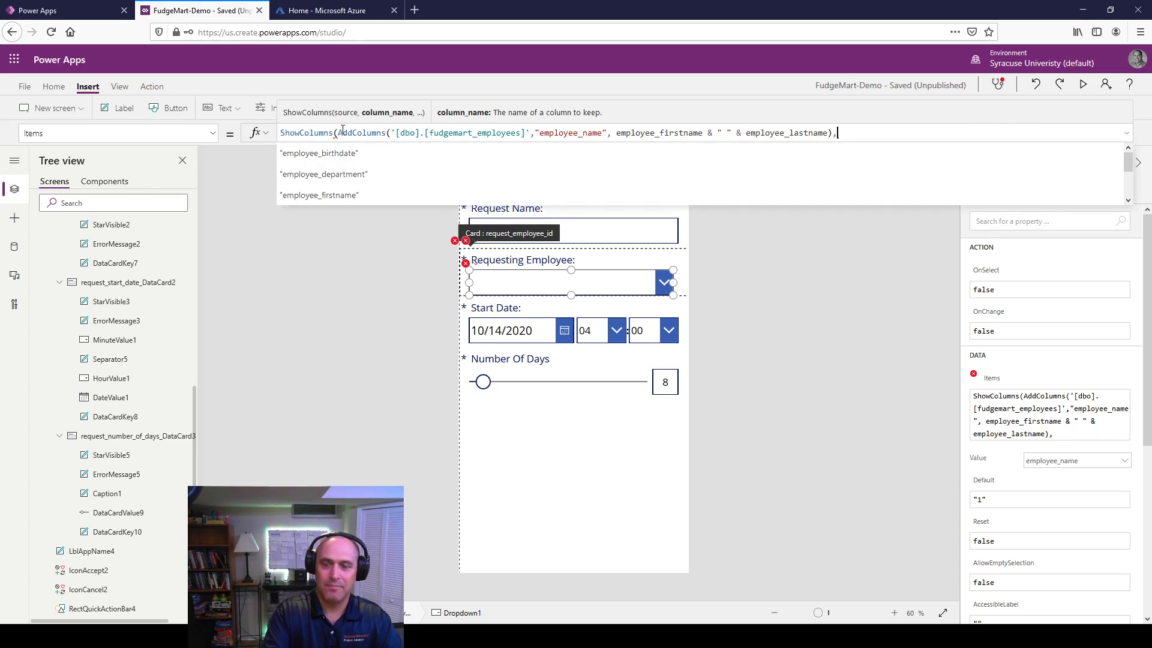
pyautogui.write('emplo')
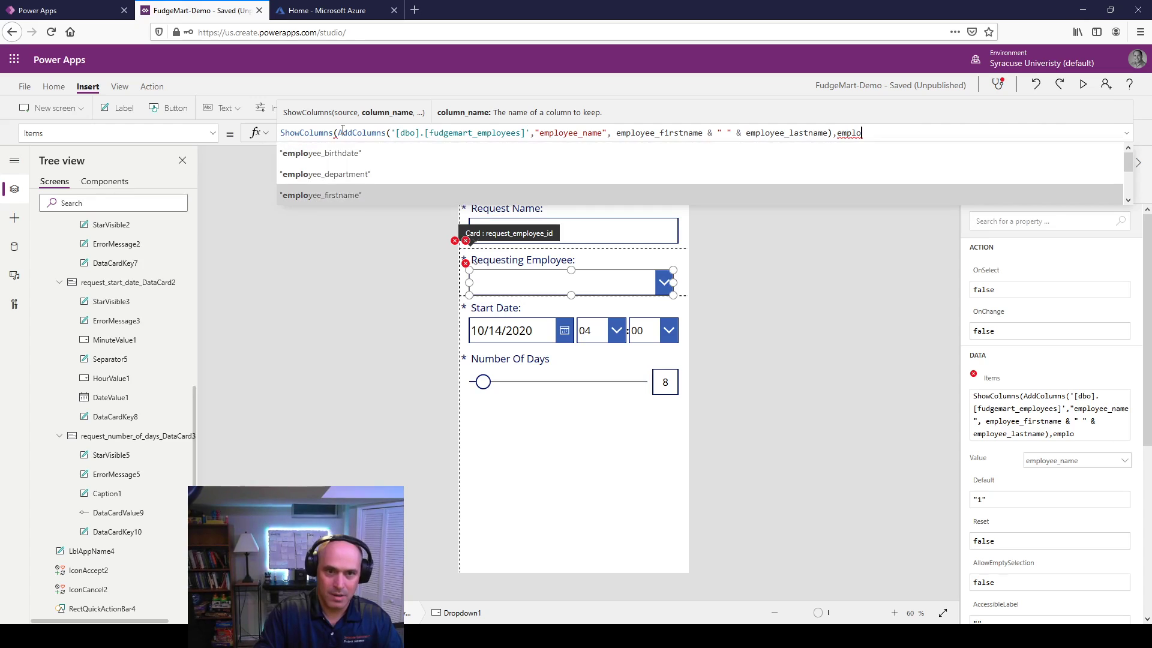
pyautogui.press('Down')
pyautogui.press('Down')
pyautogui.press('Down')
pyautogui.press('Down')
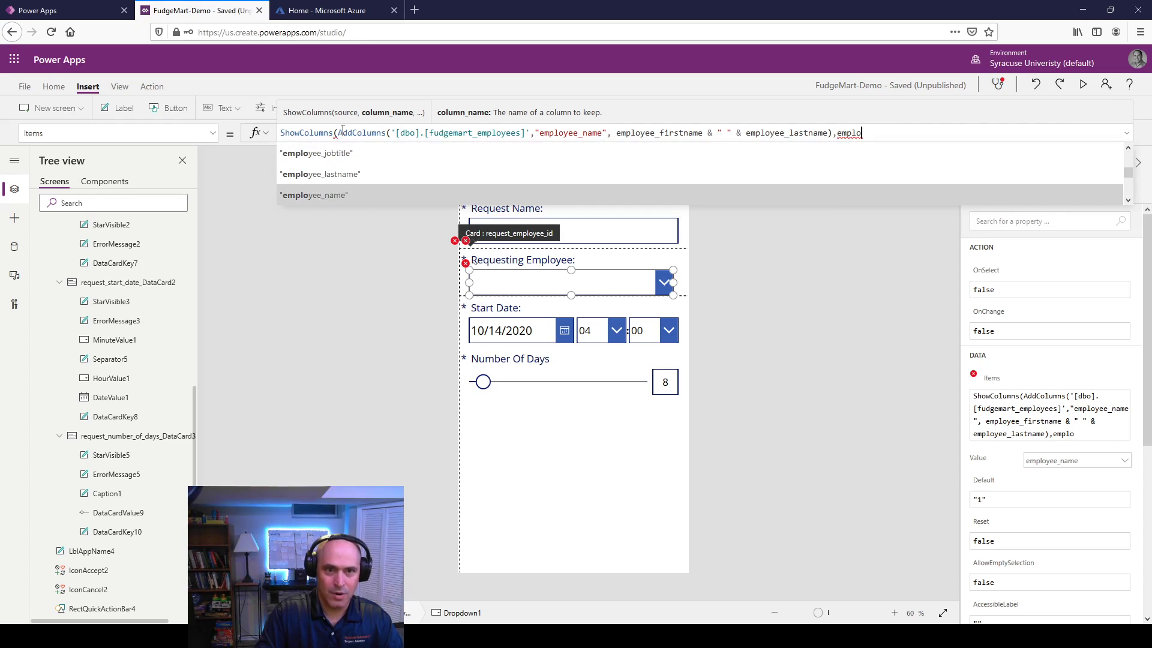
pyautogui.press('Tab')
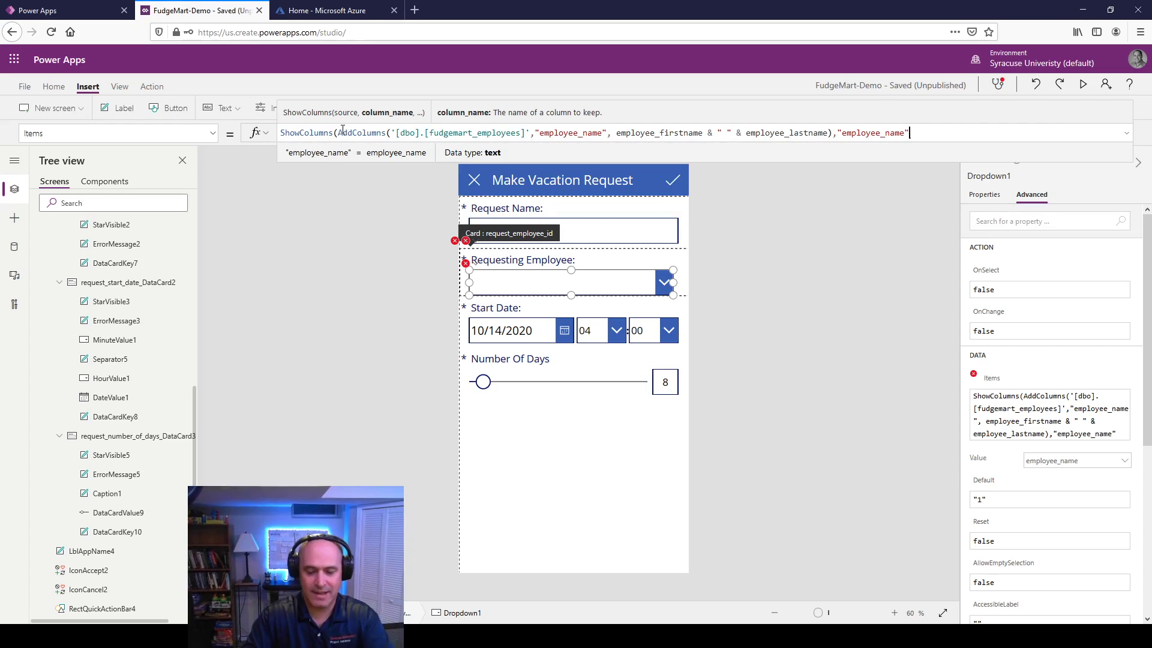
pyautogui.write(')')
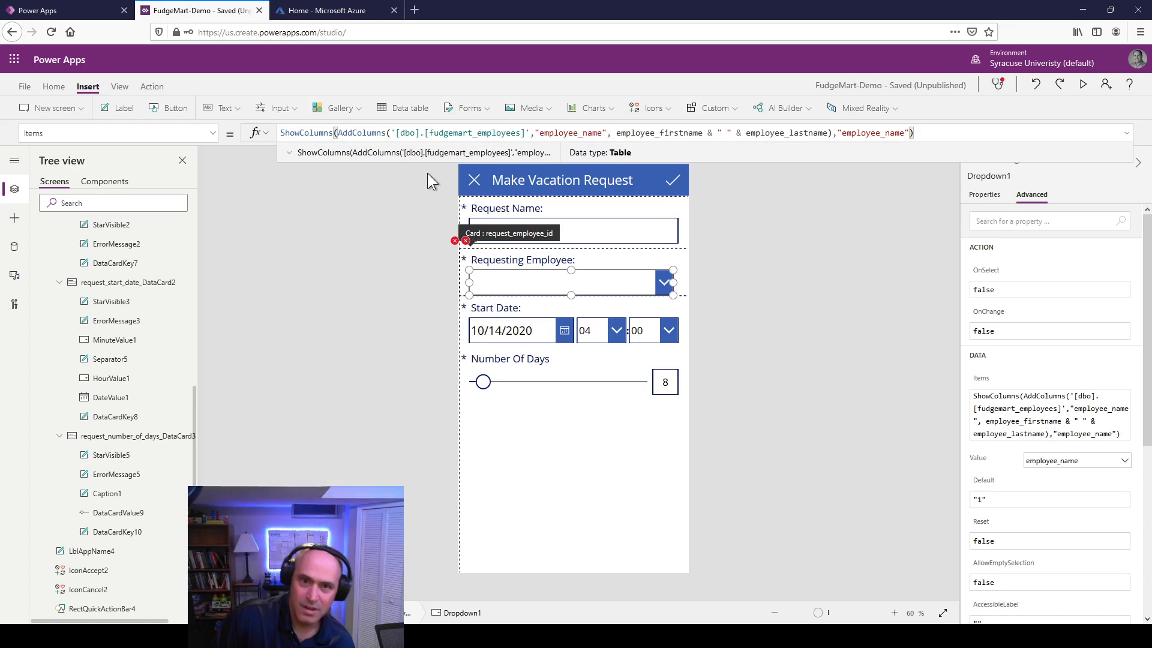
pyautogui.doubleClick(373, 132)
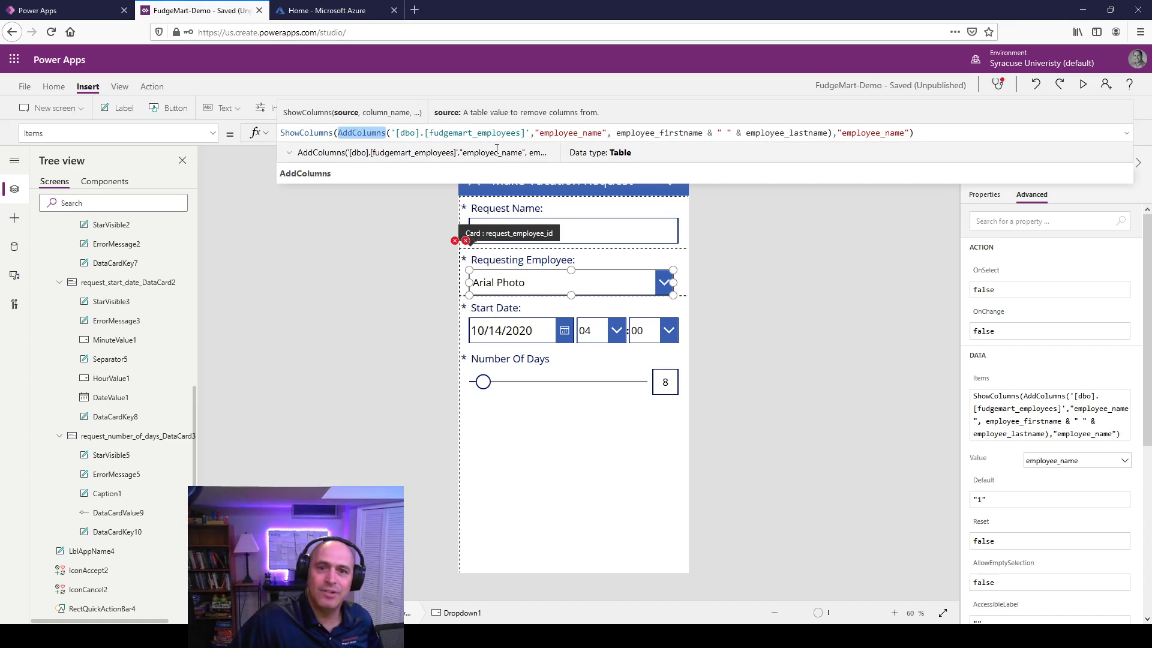
pyautogui.moveTo(535, 135); pyautogui.dragTo(602, 134)
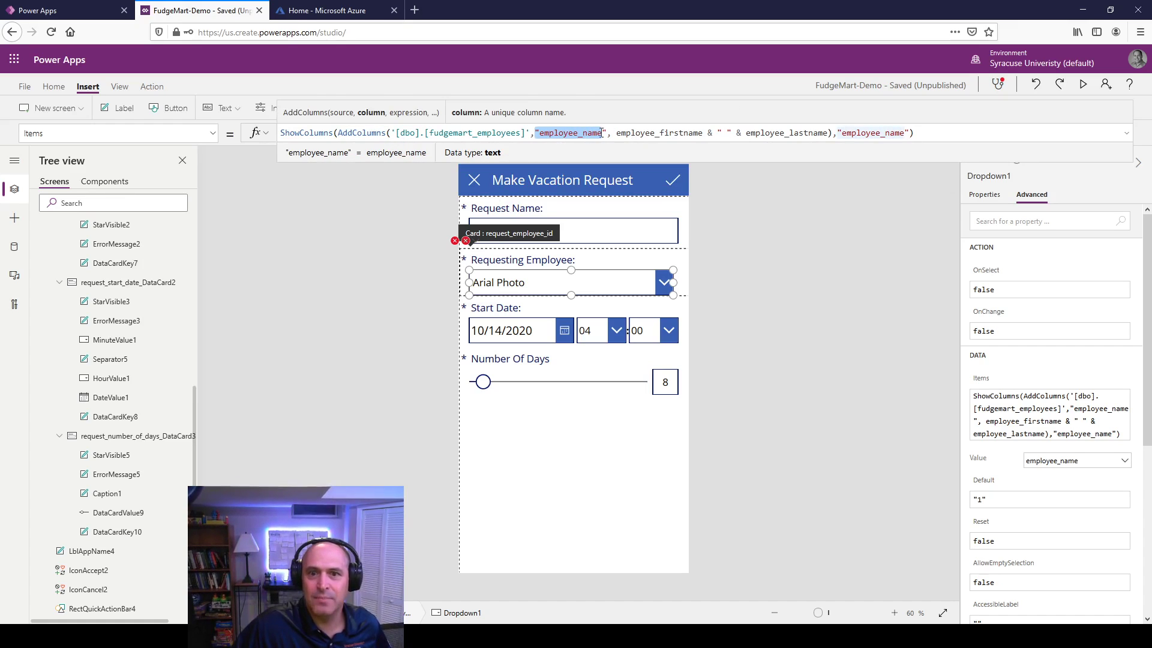
pyautogui.click(936, 225)
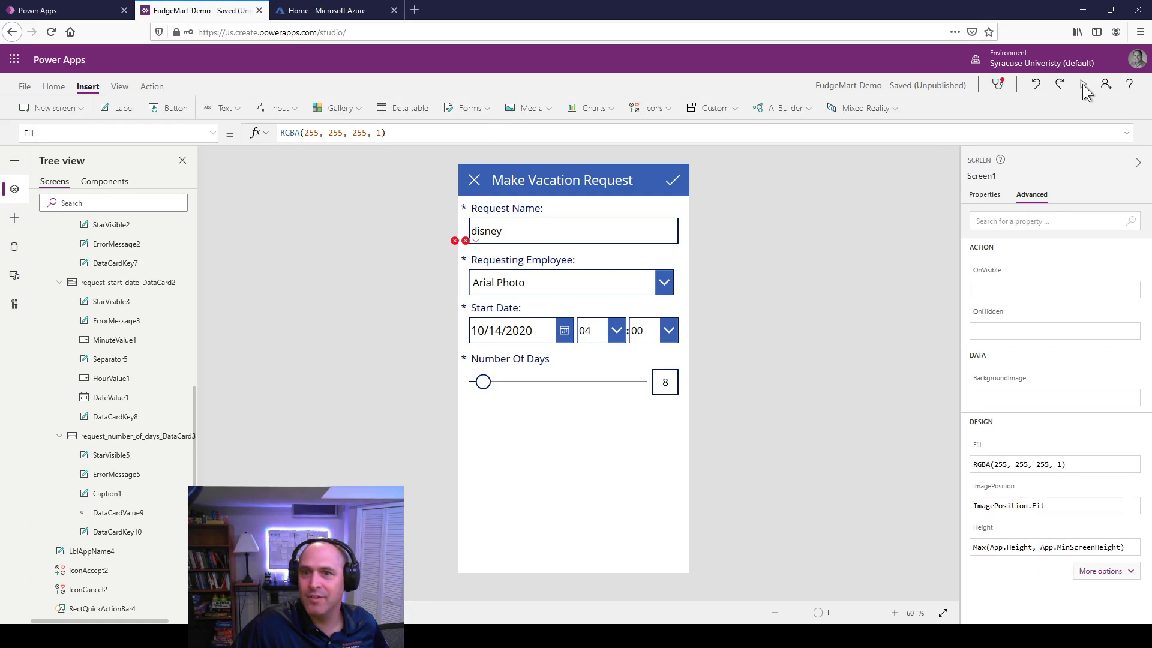
pyautogui.click(1083, 85)
pyautogui.click(703, 217)
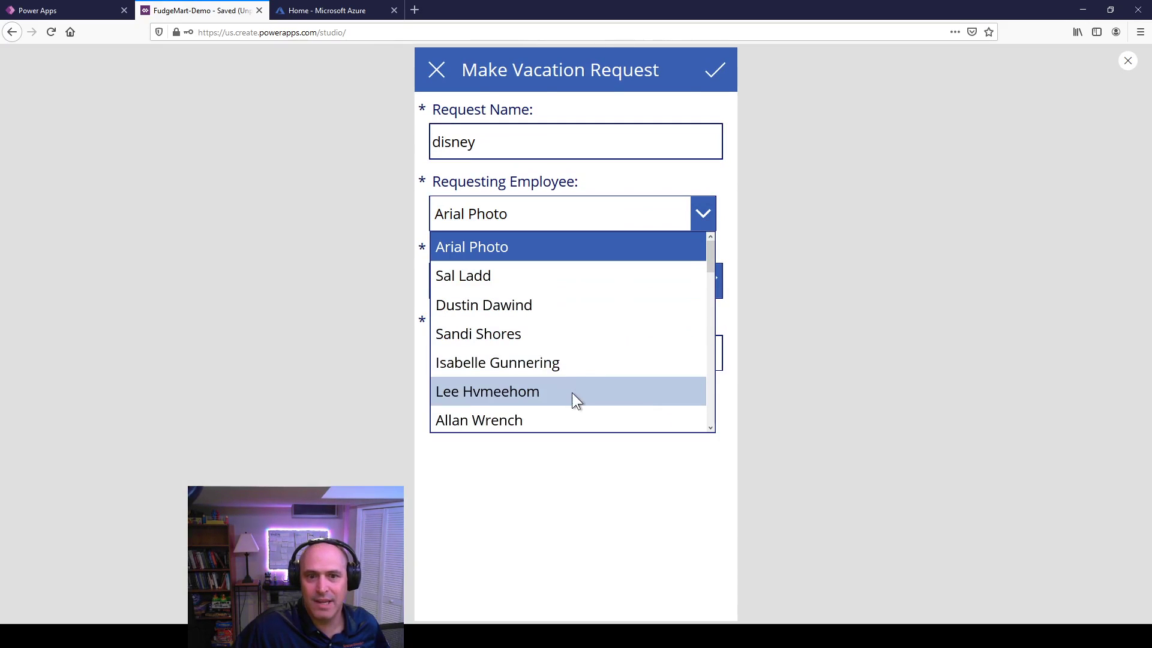
pyautogui.scroll(-5, 576, 340)
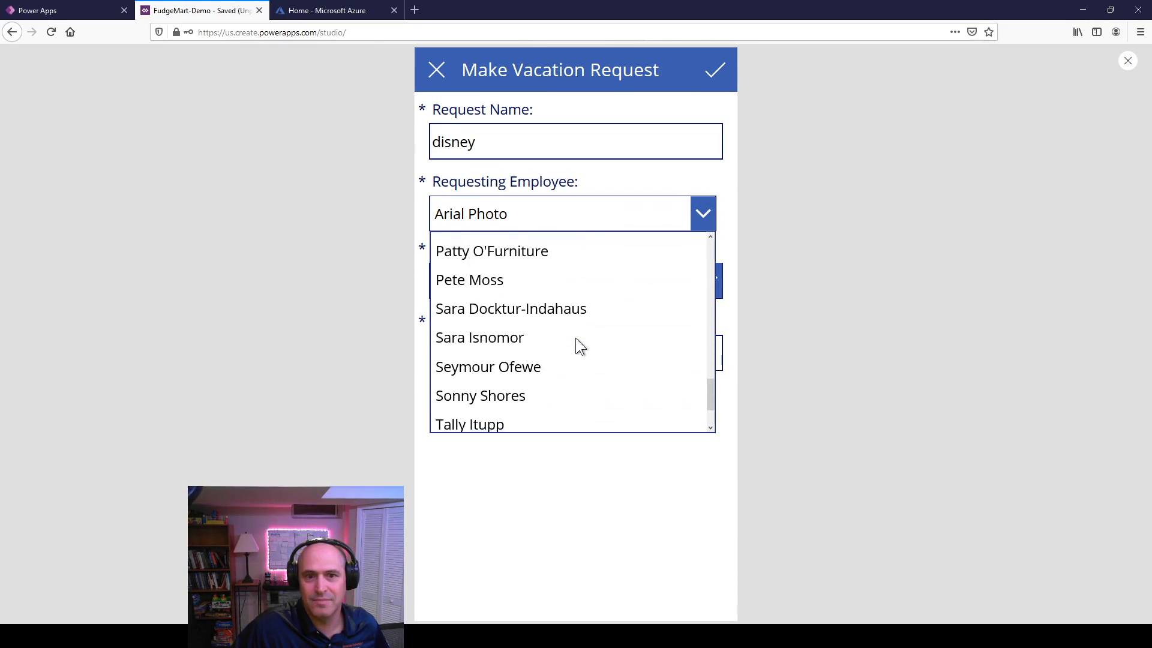
pyautogui.click(913, 262)
pyautogui.click(1126, 63)
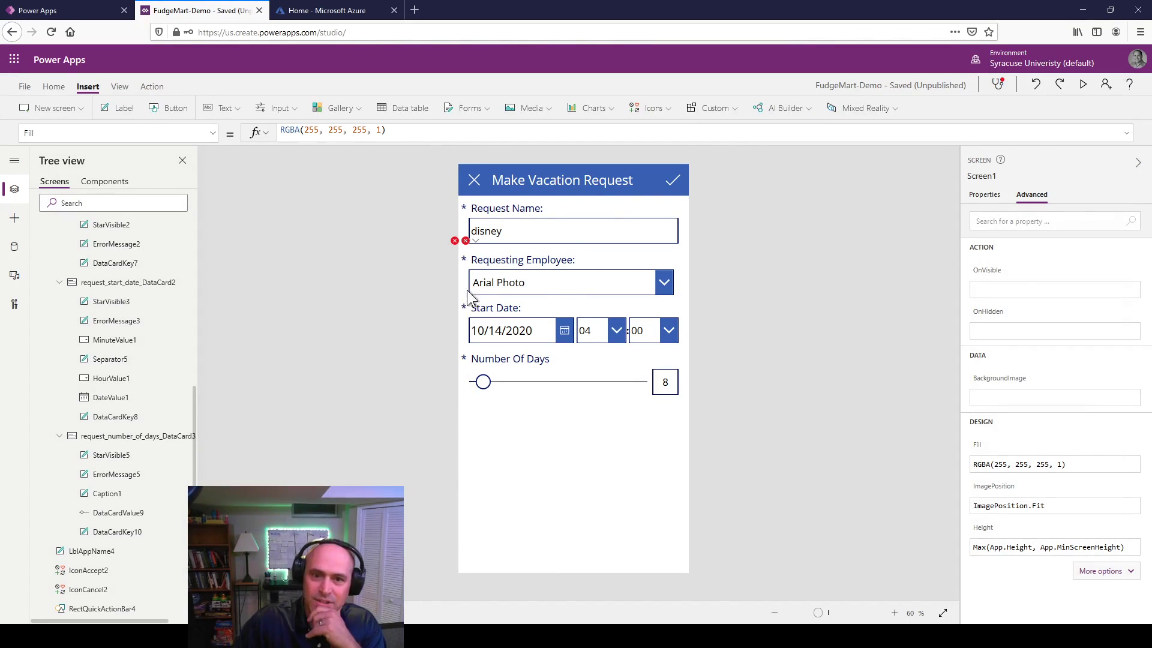
pyautogui.click(550, 288)
pyautogui.click(550, 288)
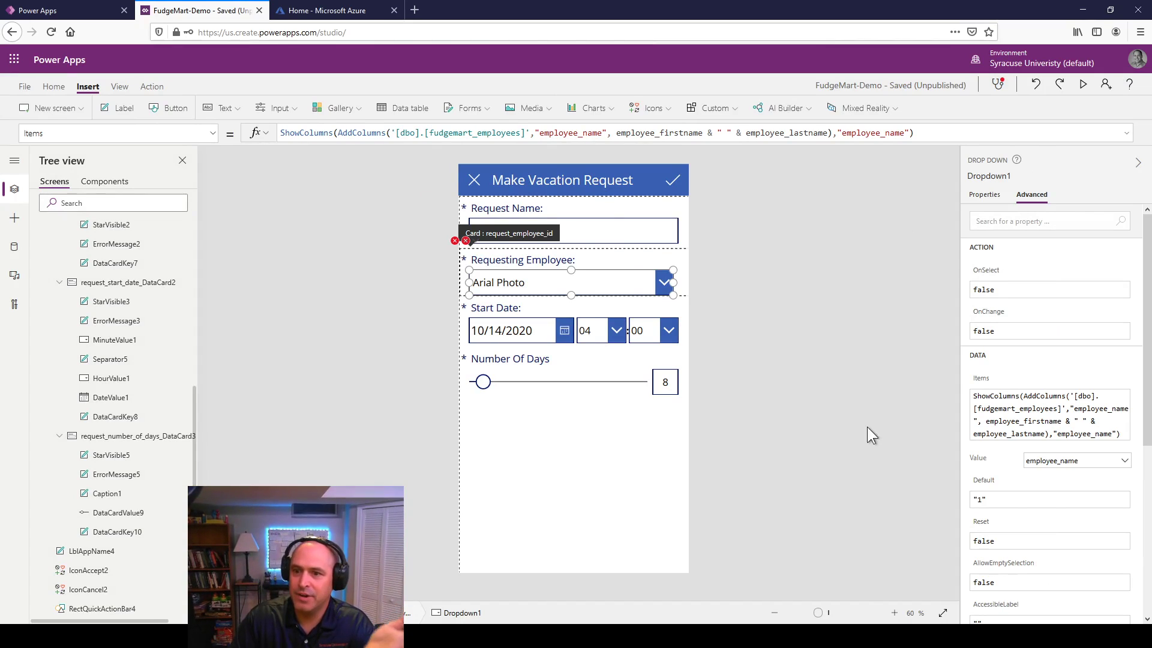
# Step: Replace the dropdown's default value 1 with a started LookUp( formula
pyautogui.click(1007, 501)
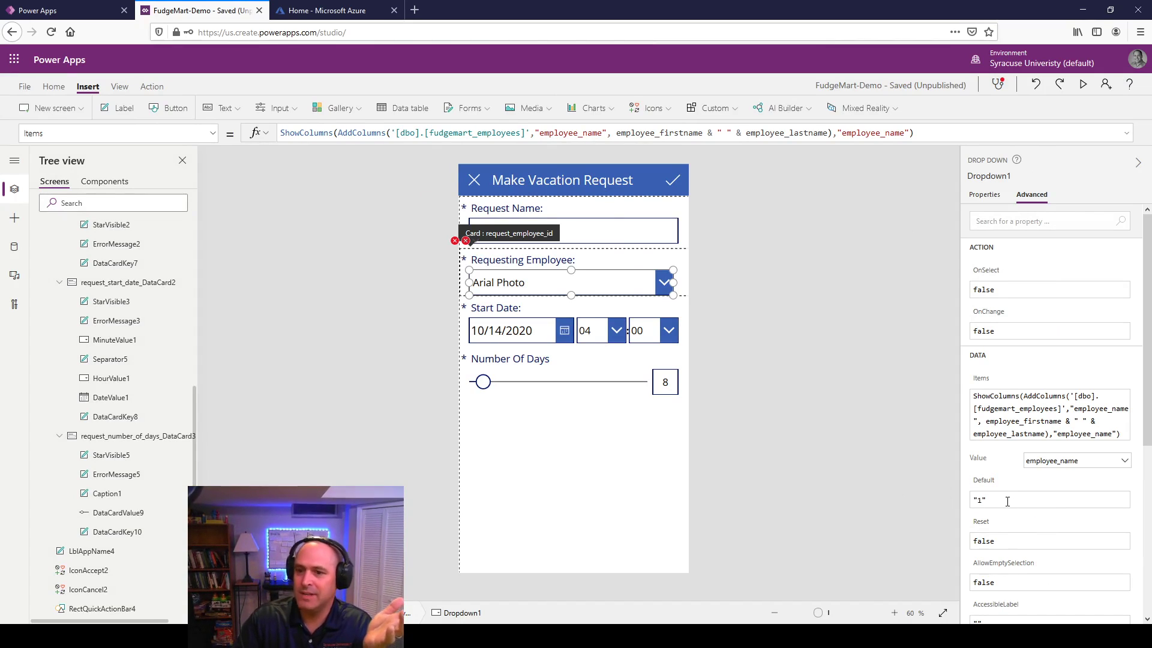
pyautogui.moveTo(985, 500); pyautogui.dragTo(962, 503)
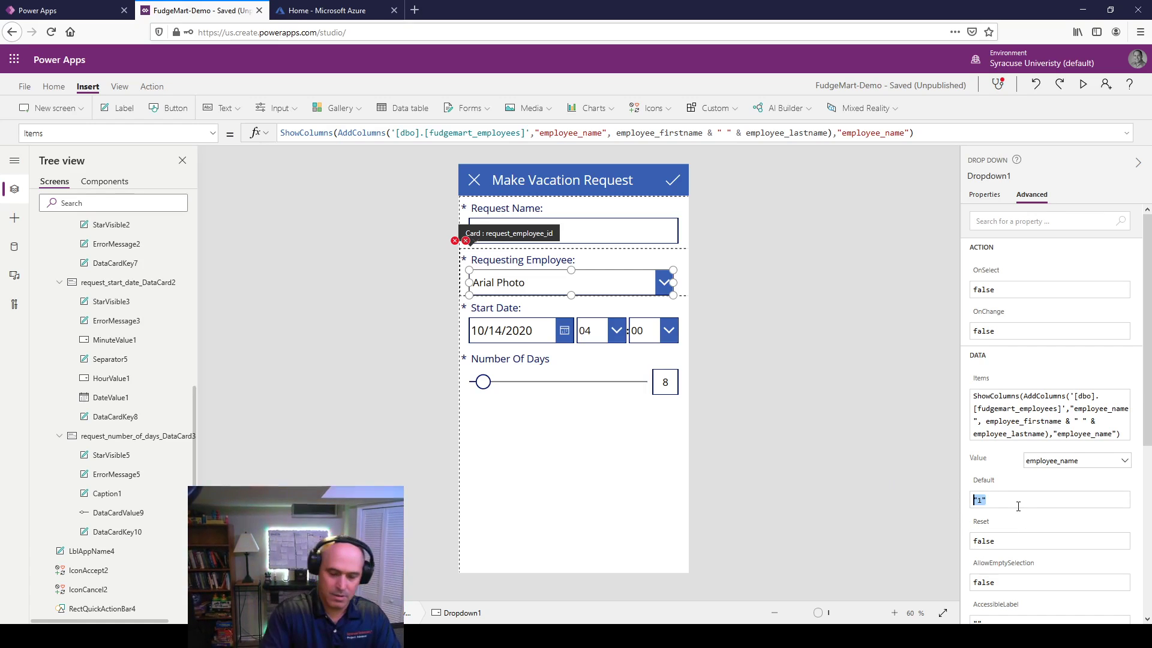
pyautogui.write('Looku')
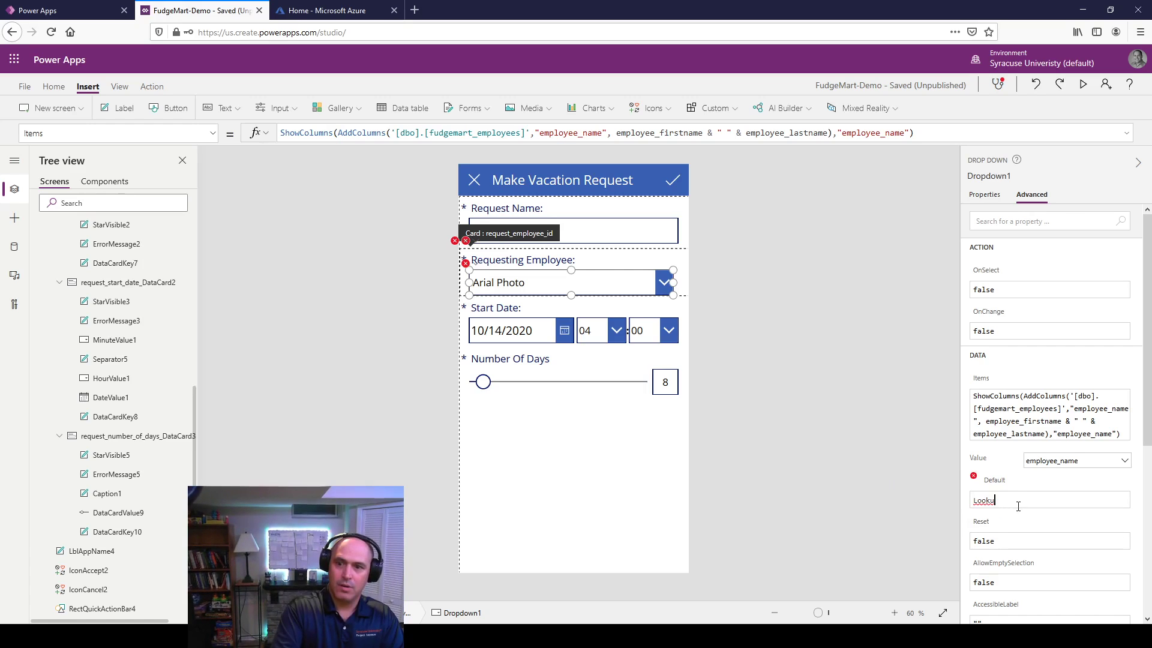
pyautogui.write('pp(')
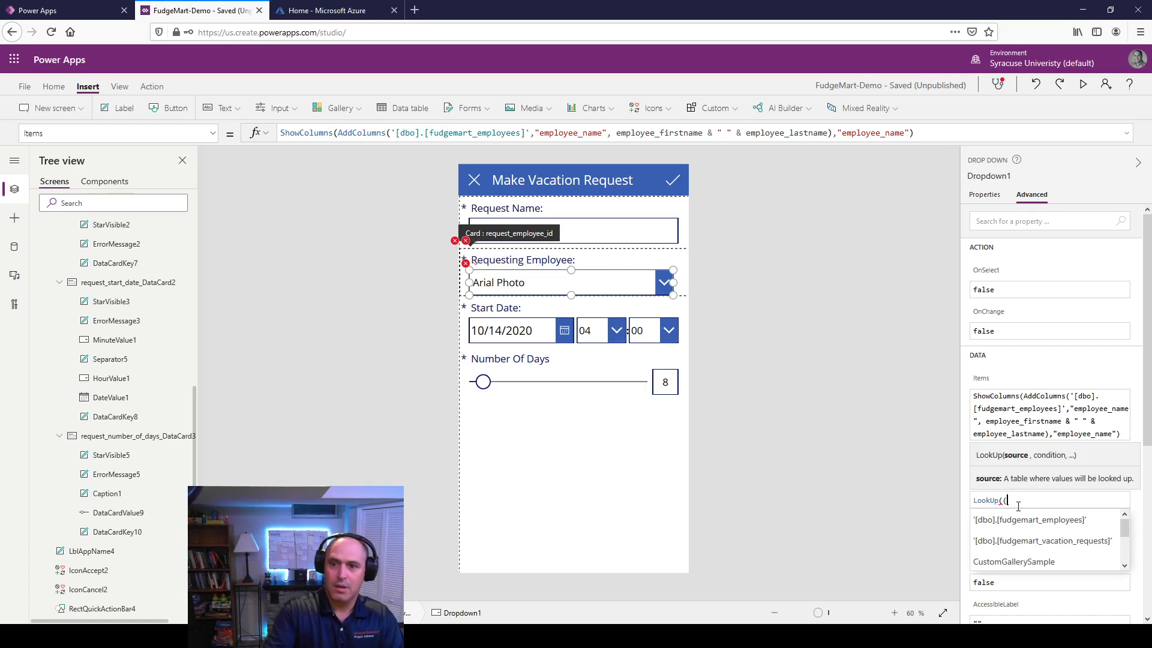
pyautogui.write('(')
pyautogui.press('BackSpace')
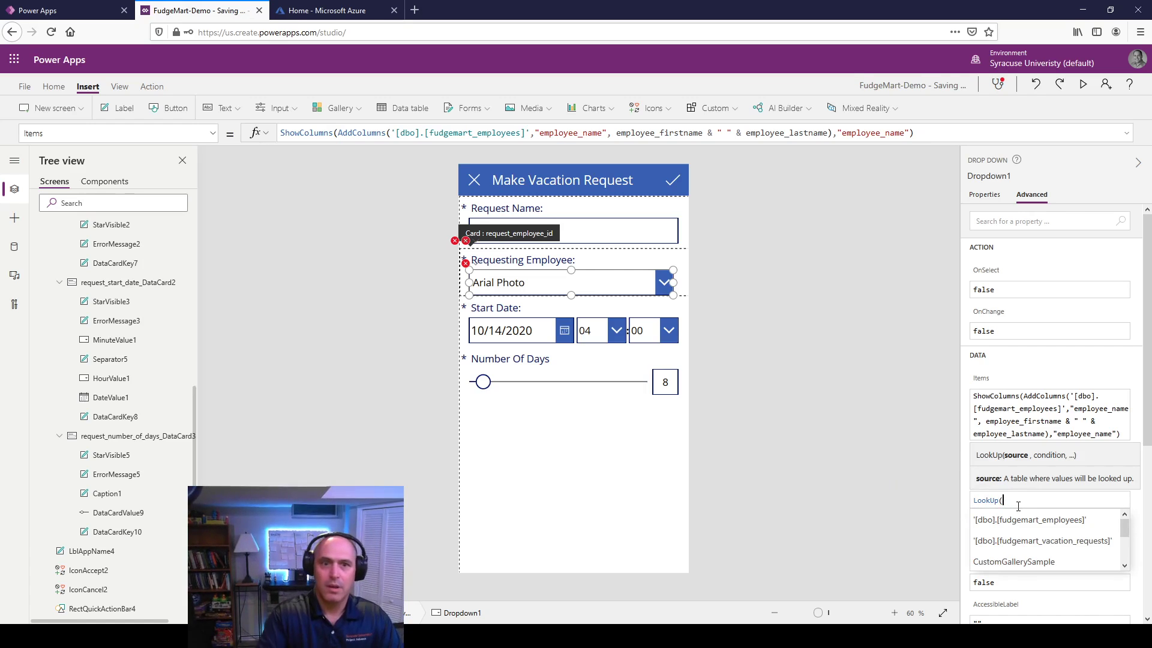
# Step: Switch the formula bar's property selector to Dropdown1's Default property
pyautogui.click(213, 135)
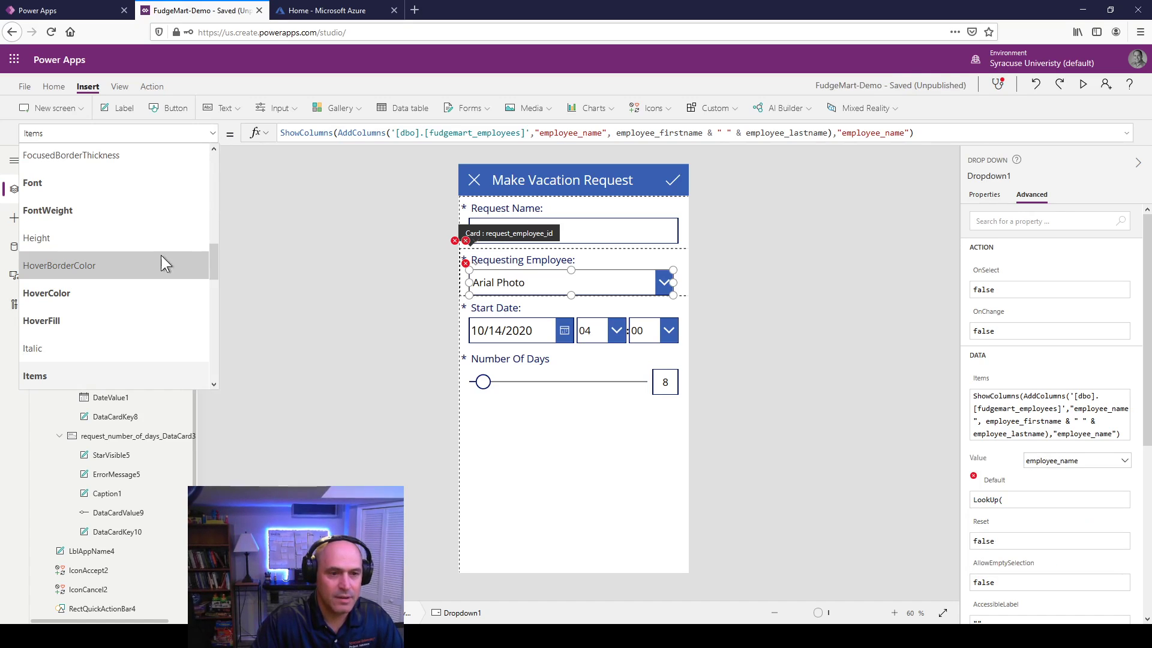
pyautogui.scroll(-2, 149, 274)
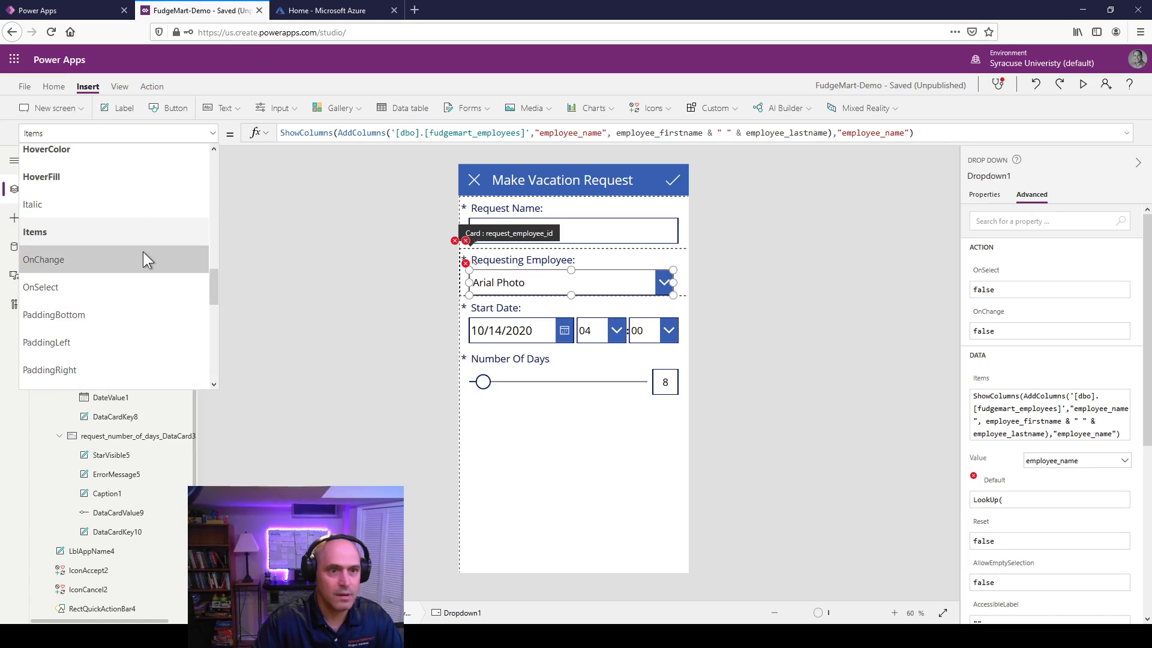
pyautogui.scroll(4, 143, 251)
pyautogui.scroll(2, 142, 250)
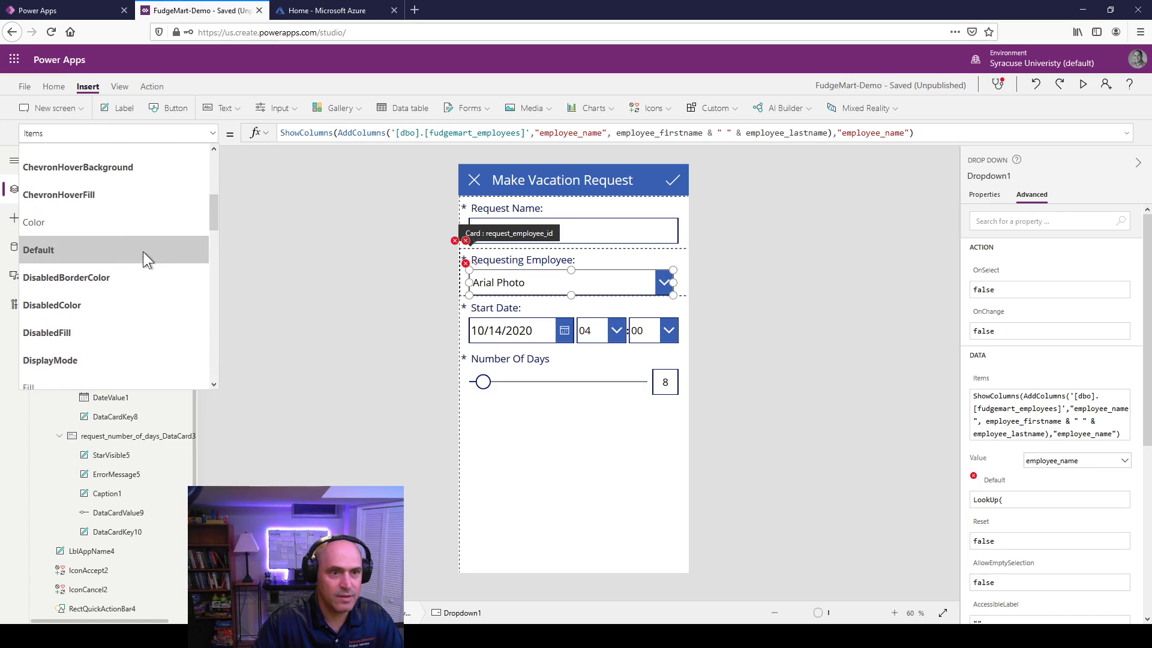
pyautogui.click(102, 252)
# Step: Set Default to LookUp of employees where employee_id = ThisItem.request_employee_id, returning first & last name
pyautogui.click(366, 132)
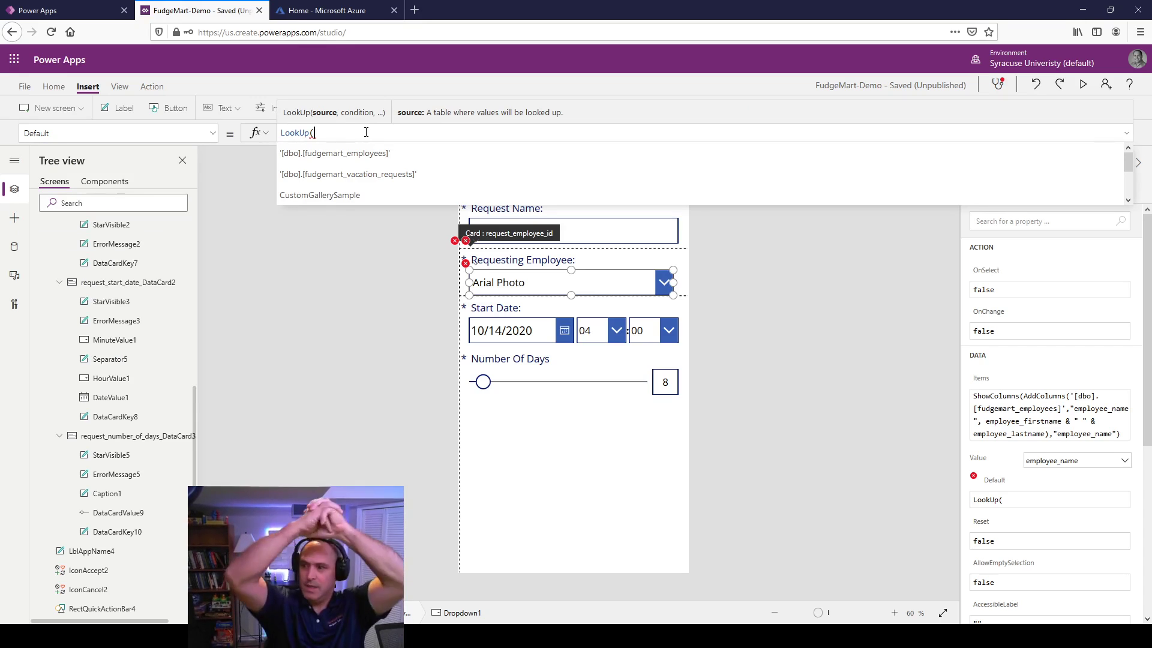
pyautogui.write('e')
pyautogui.press('BackSpace')
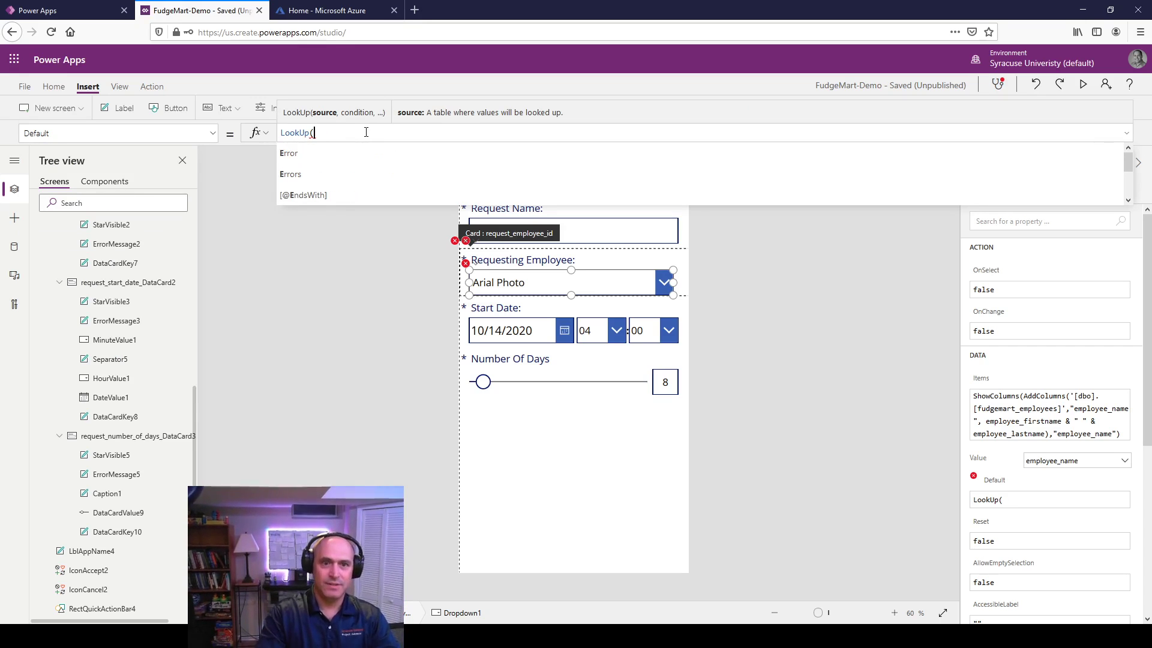
pyautogui.press('Down')
pyautogui.press('Return')
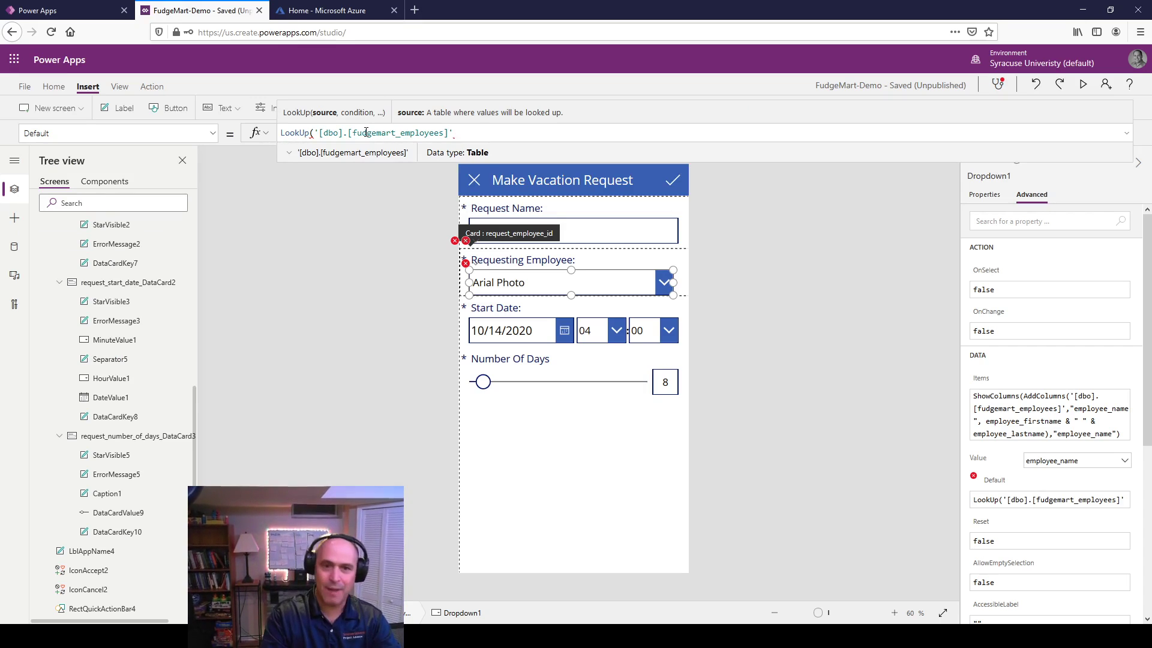
pyautogui.write(',')
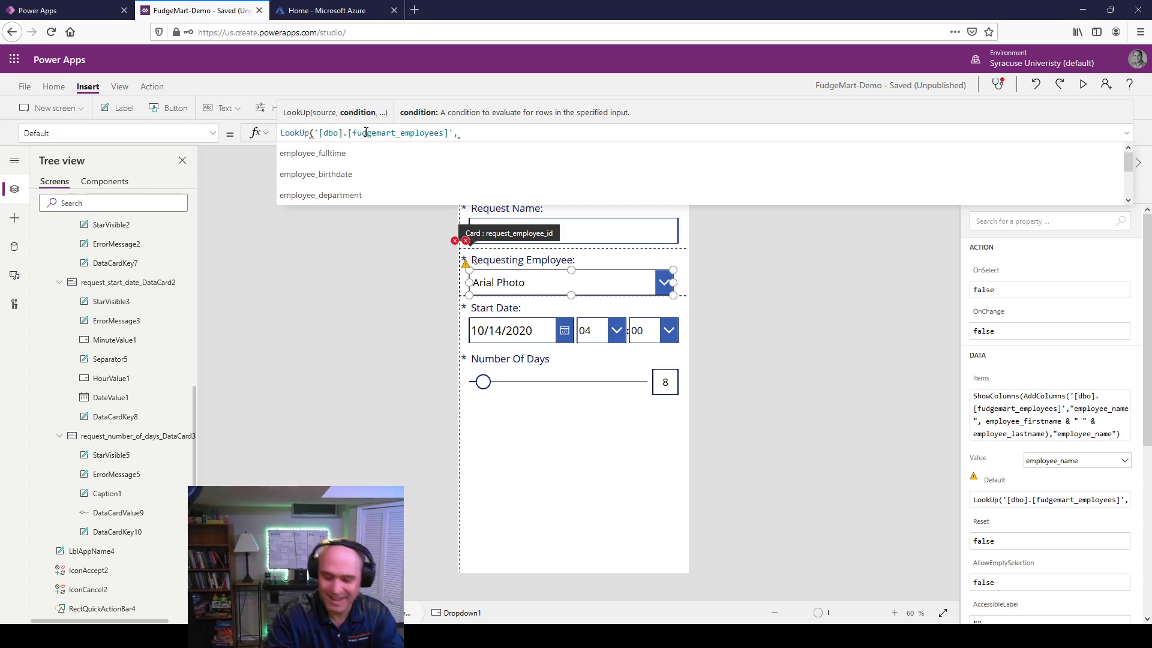
pyautogui.write(' empl')
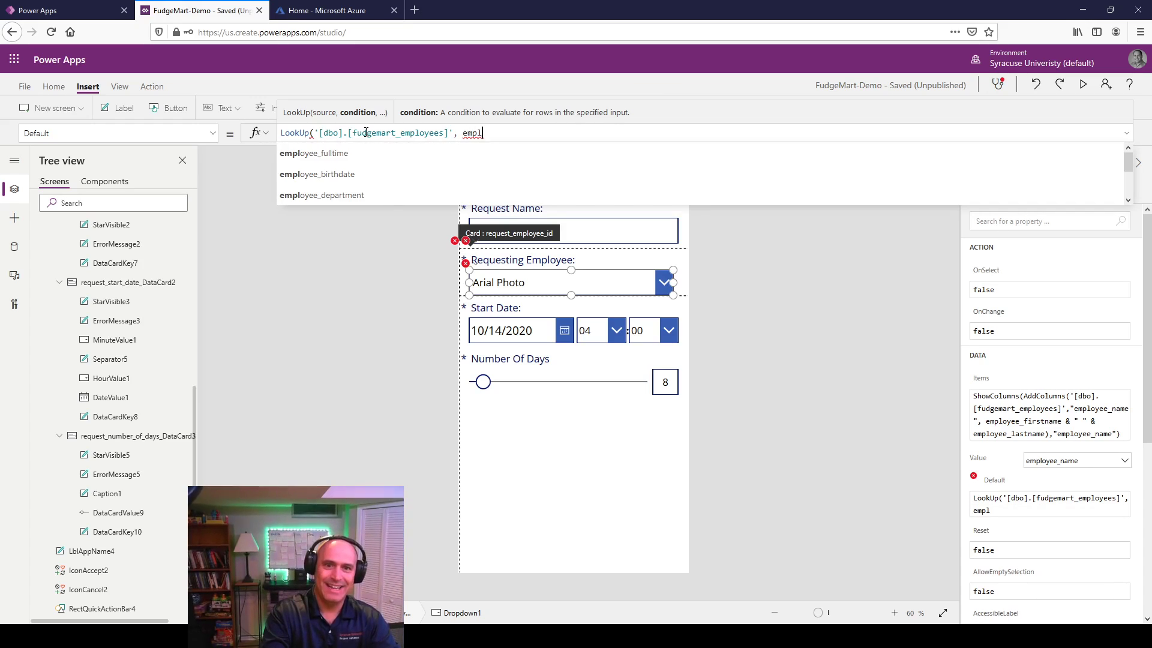
pyautogui.write('oyee_id = ')
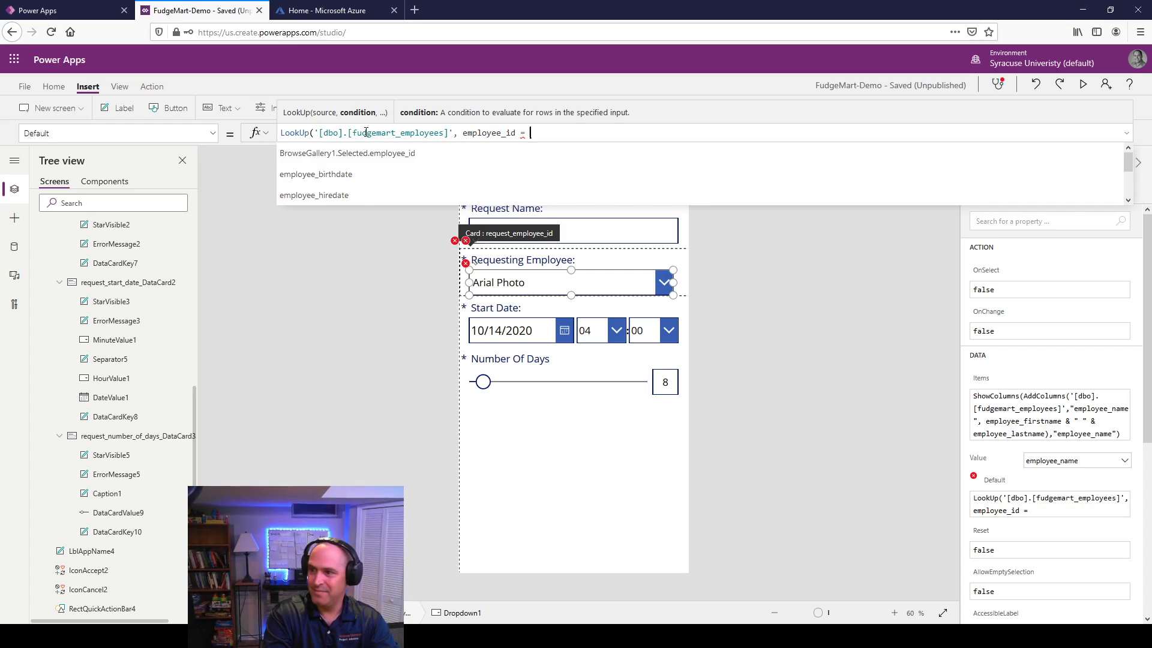
pyautogui.write('thisitem.re')
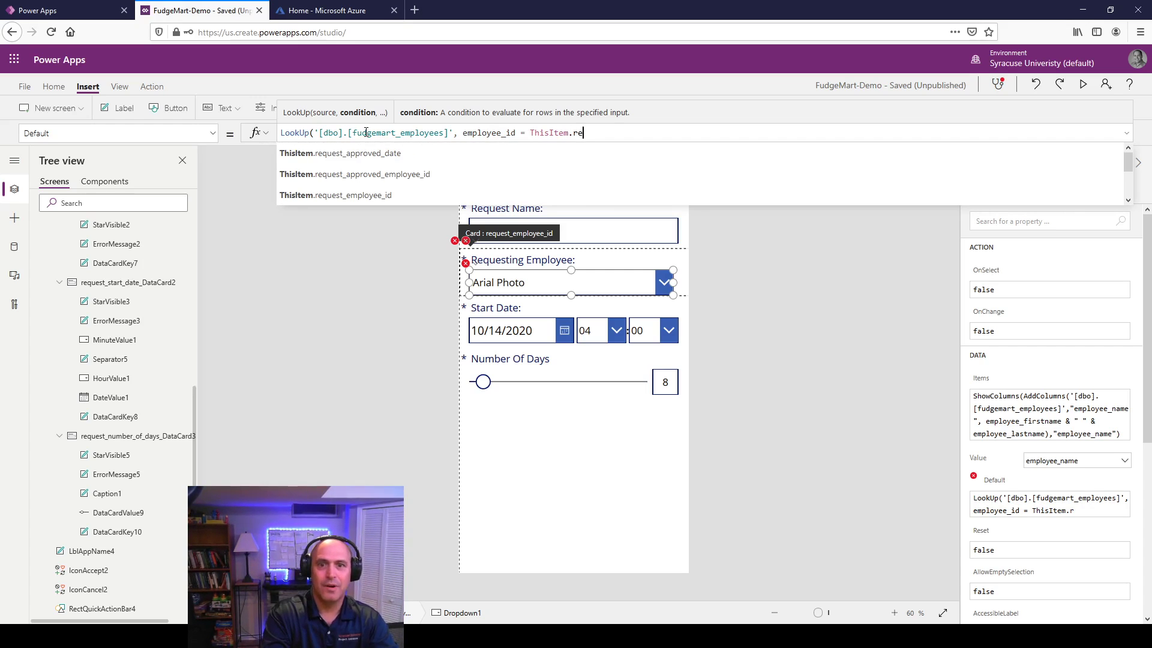
pyautogui.press('Down')
pyautogui.press('Down')
pyautogui.press('Down')
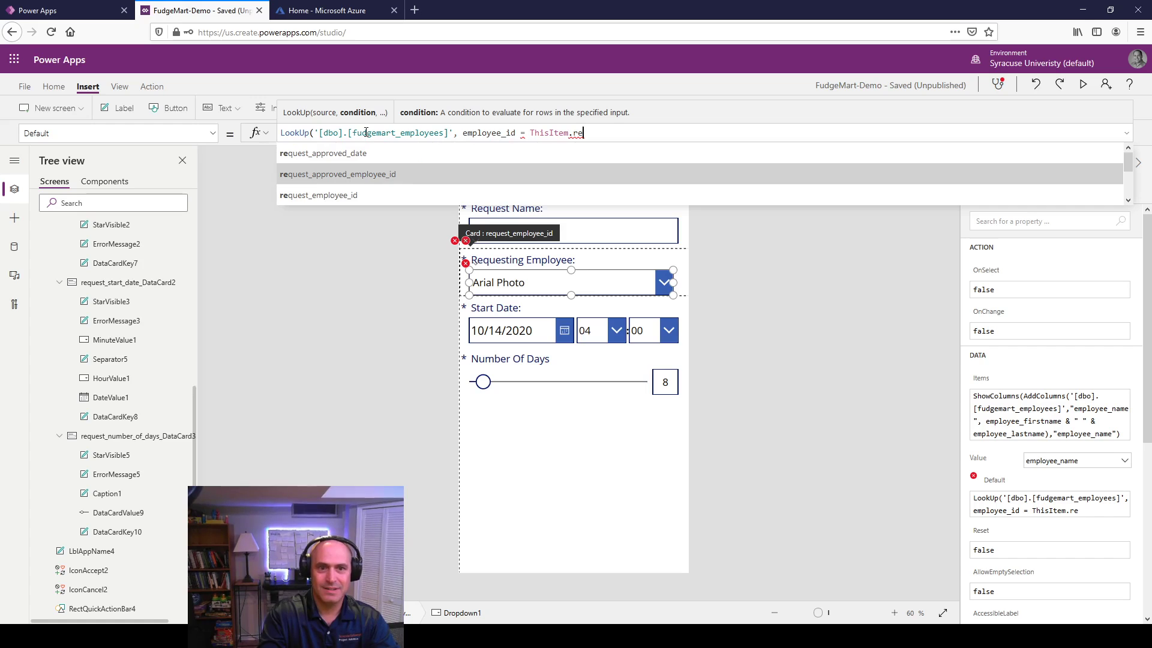
pyautogui.press('Return')
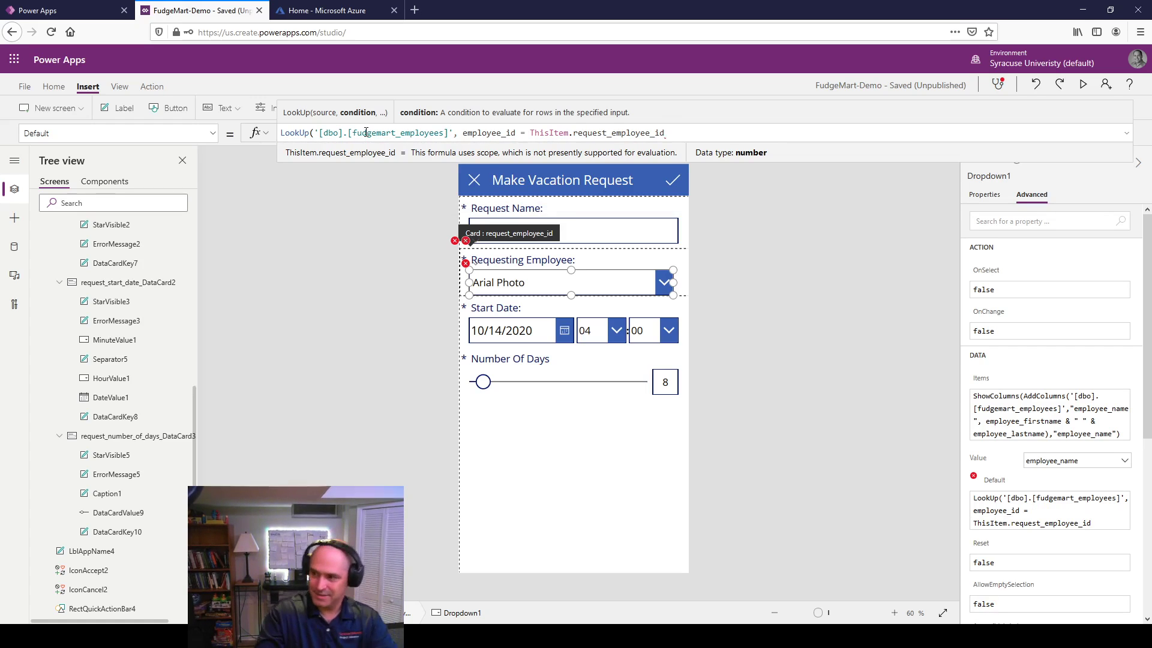
pyautogui.write(', emp')
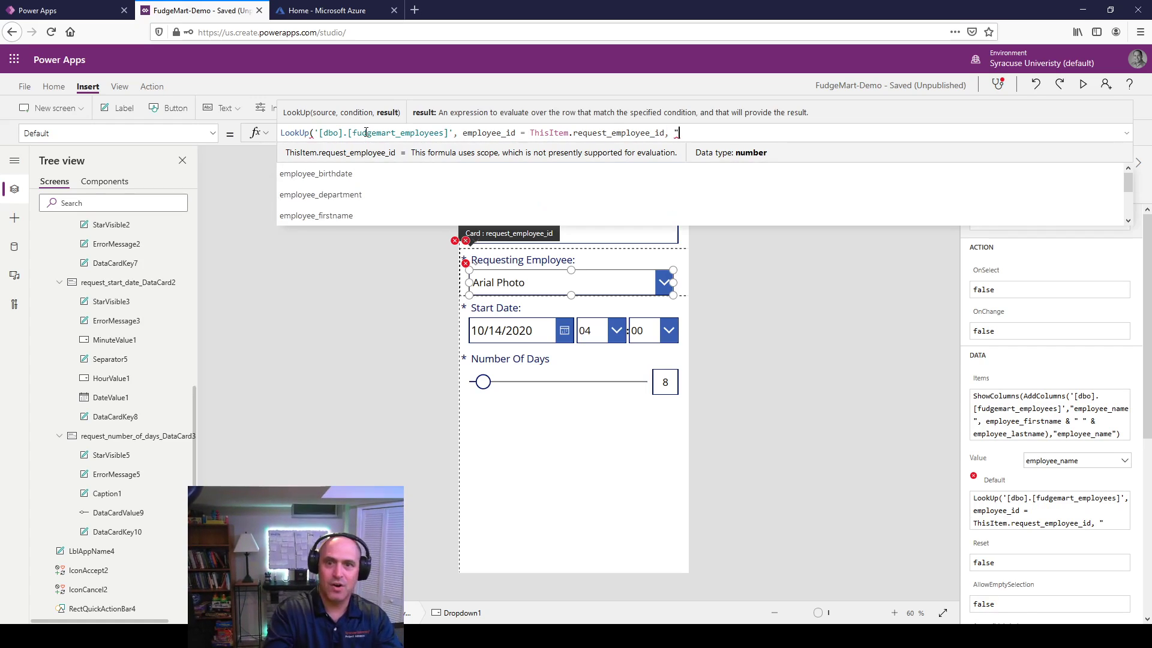
pyautogui.write('lo')
pyautogui.press('Down')
pyautogui.press('Down')
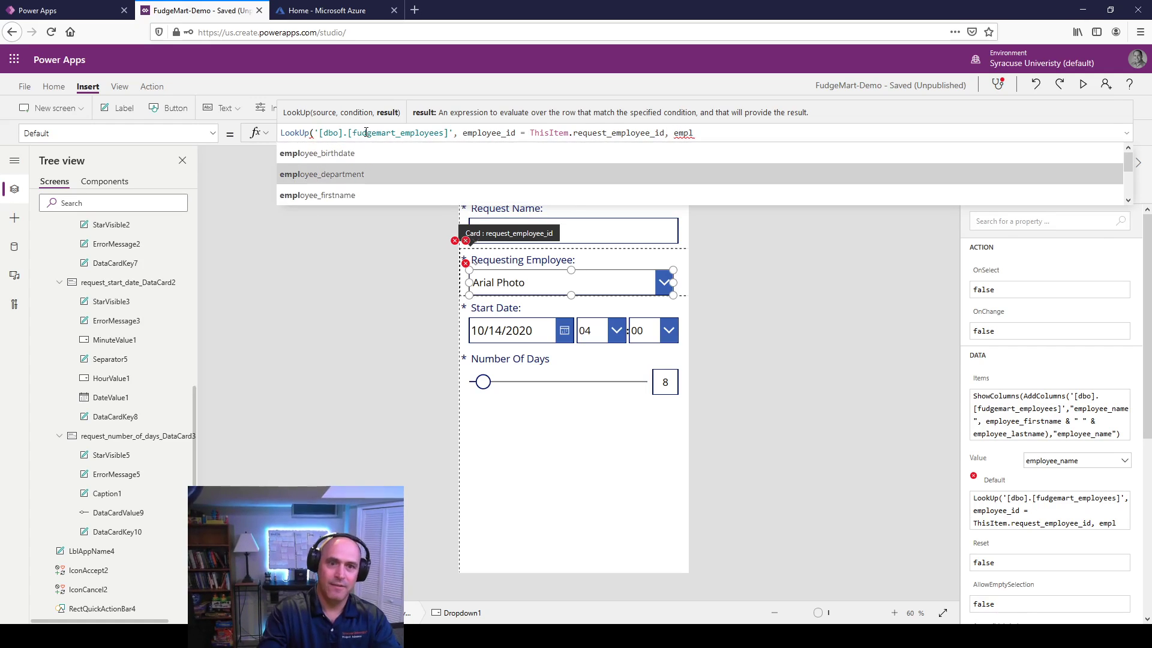
pyautogui.press('Return')
pyautogui.write('& ')
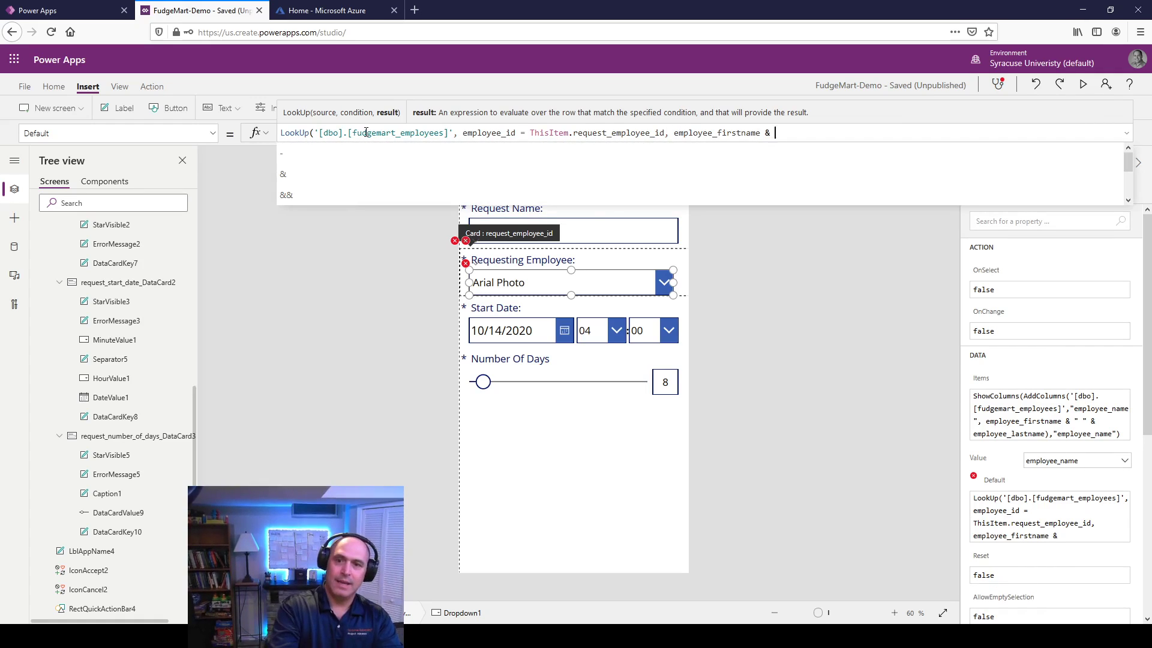
pyautogui.write('" " & e')
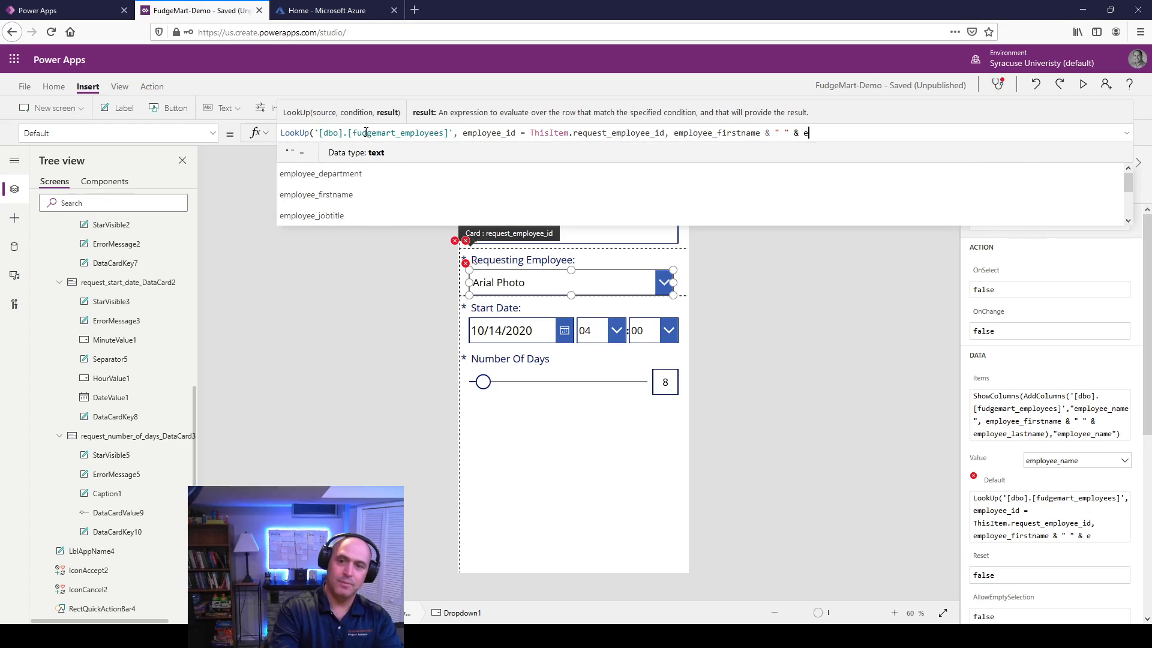
pyautogui.write('mpleoye')
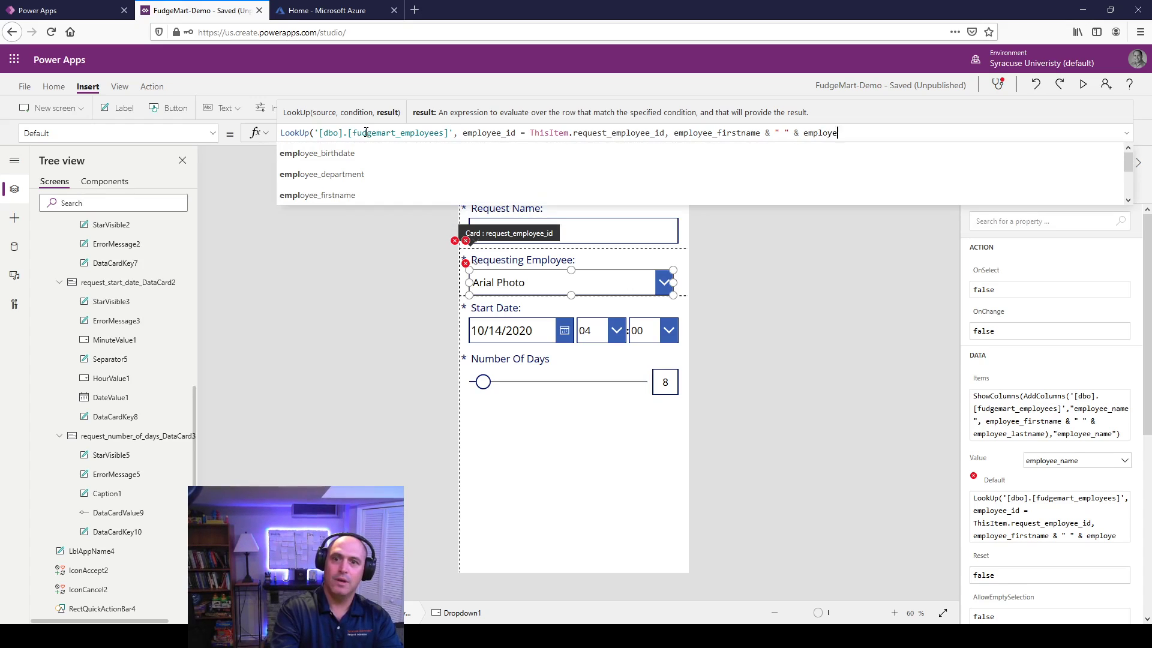
pyautogui.write('e_lastname')
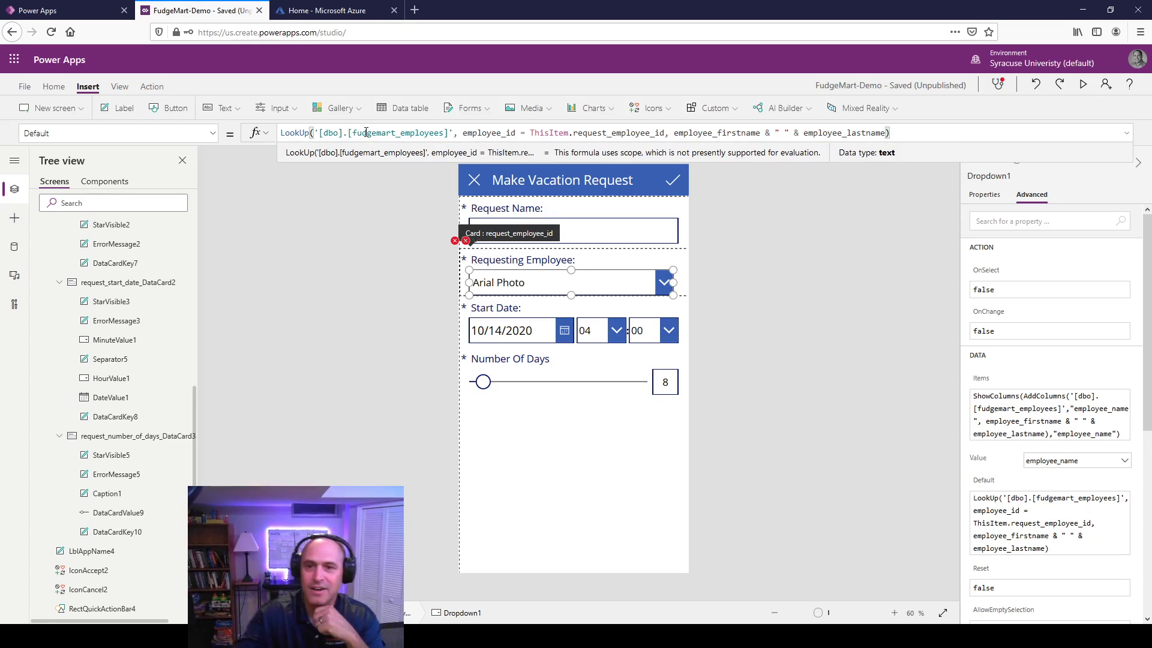
# Step: Open the employee card's erroring Update formula from its error icon
pyautogui.click(826, 264)
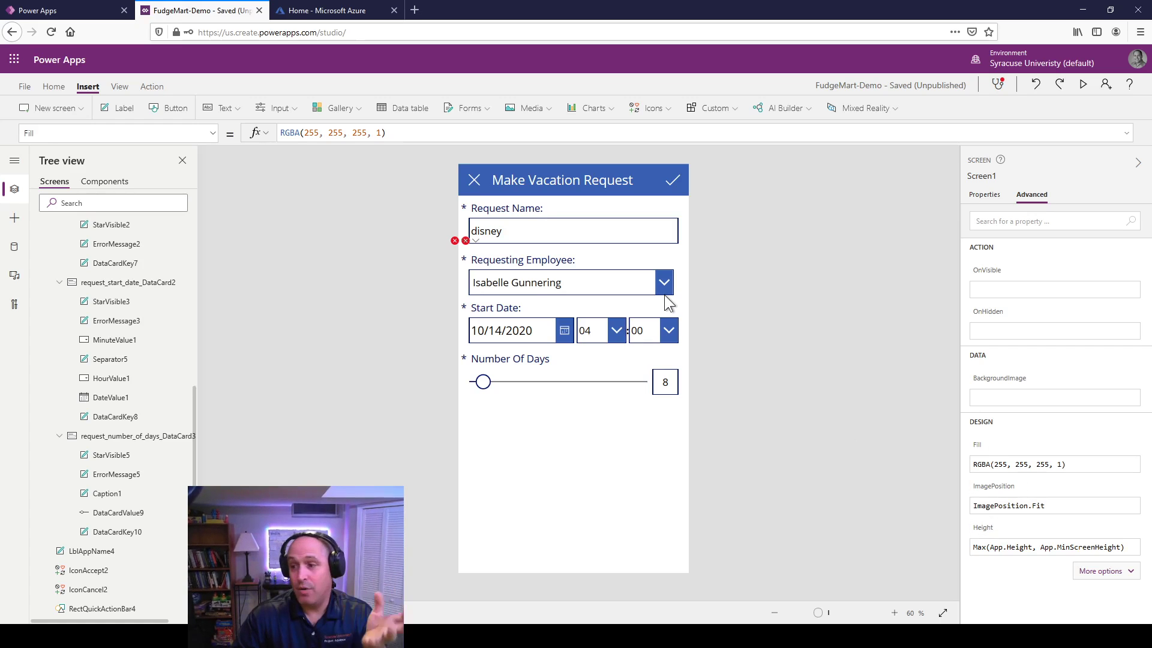
pyautogui.click(456, 242)
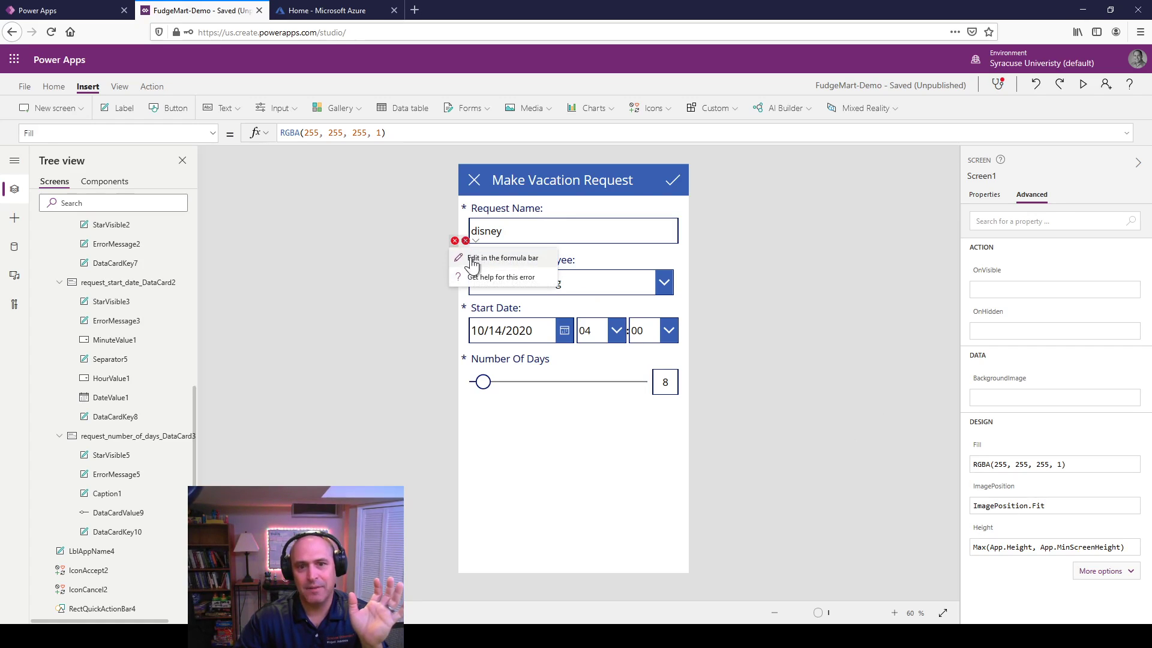
pyautogui.click(477, 264)
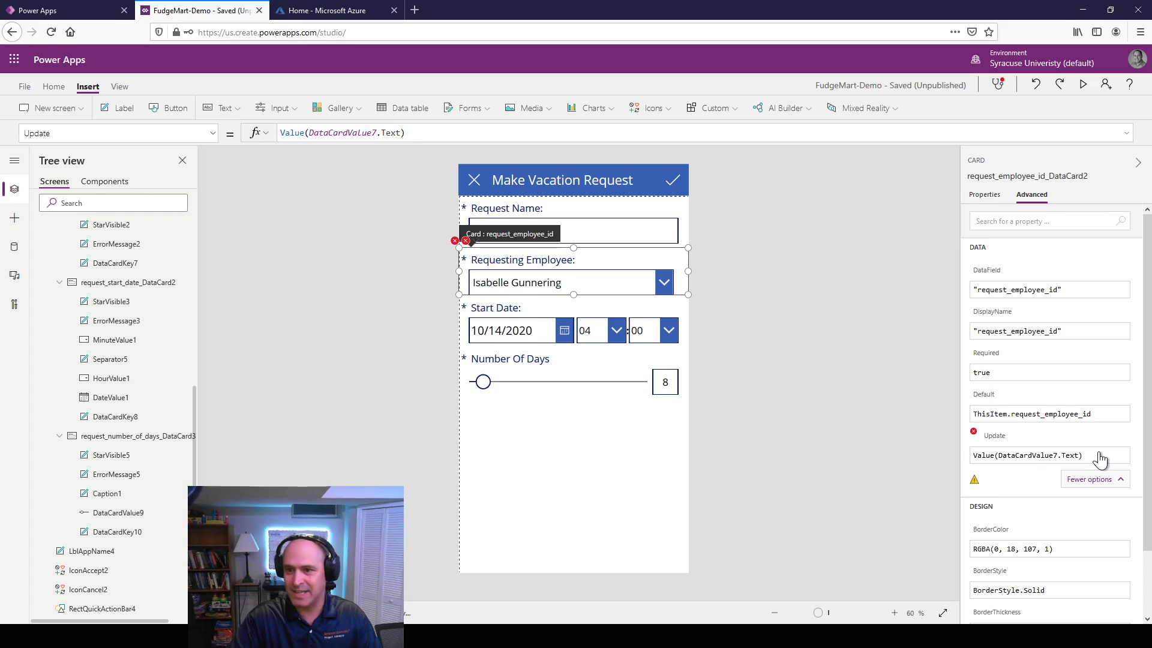
pyautogui.moveTo(1099, 458); pyautogui.dragTo(929, 459)
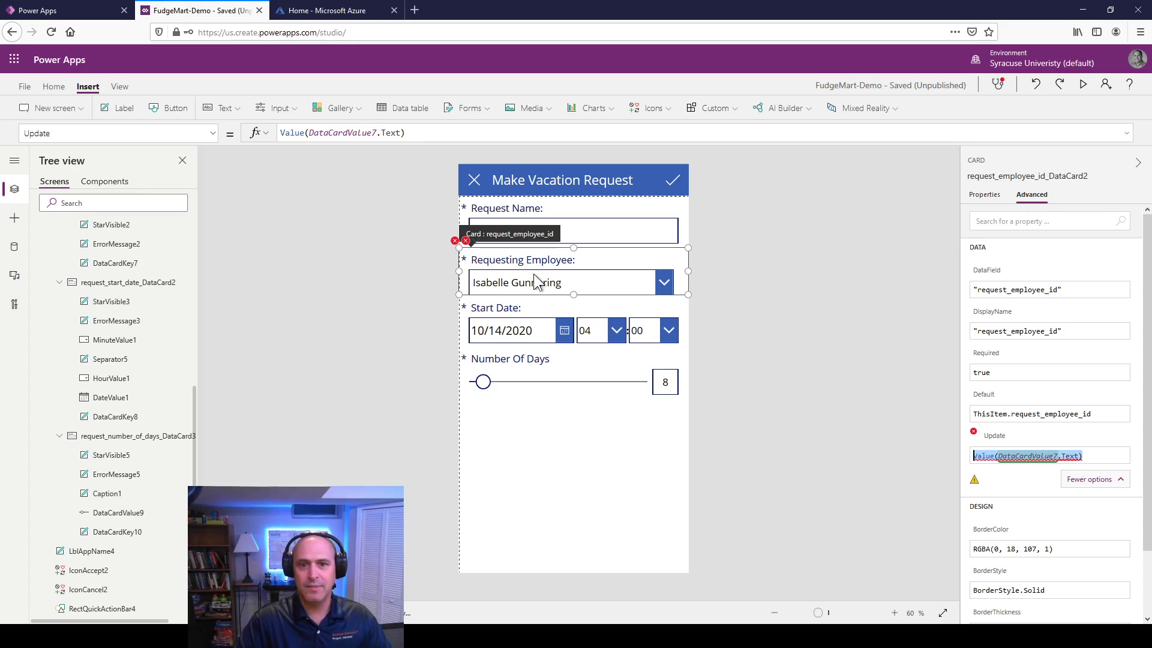
pyautogui.click(589, 275)
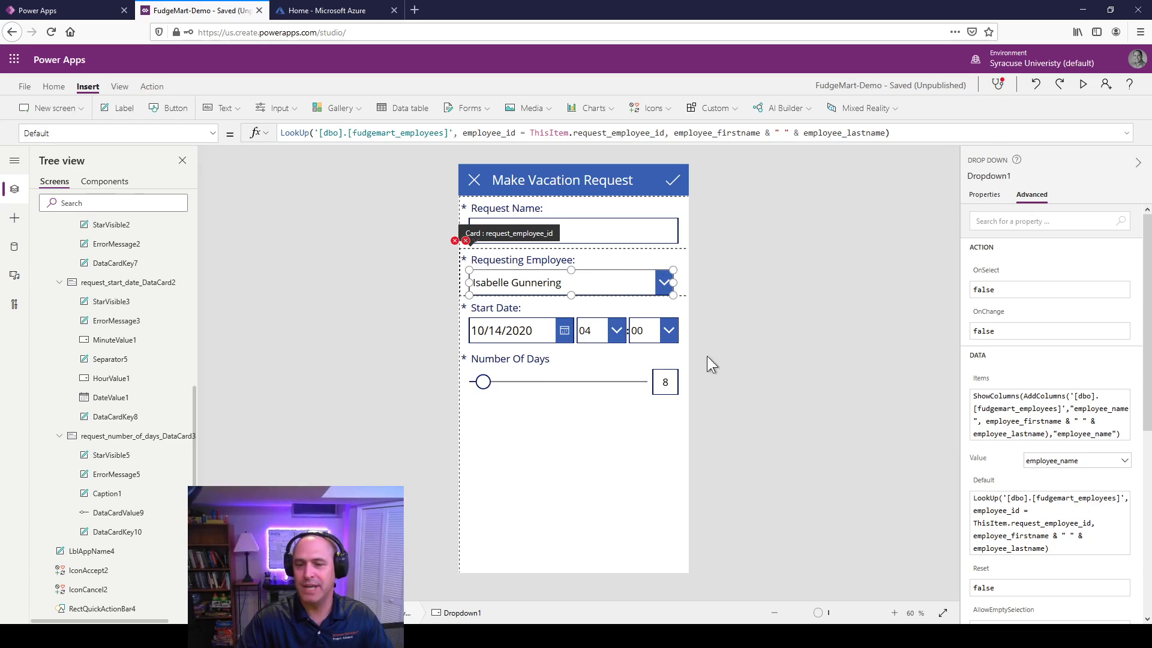
pyautogui.click(455, 243)
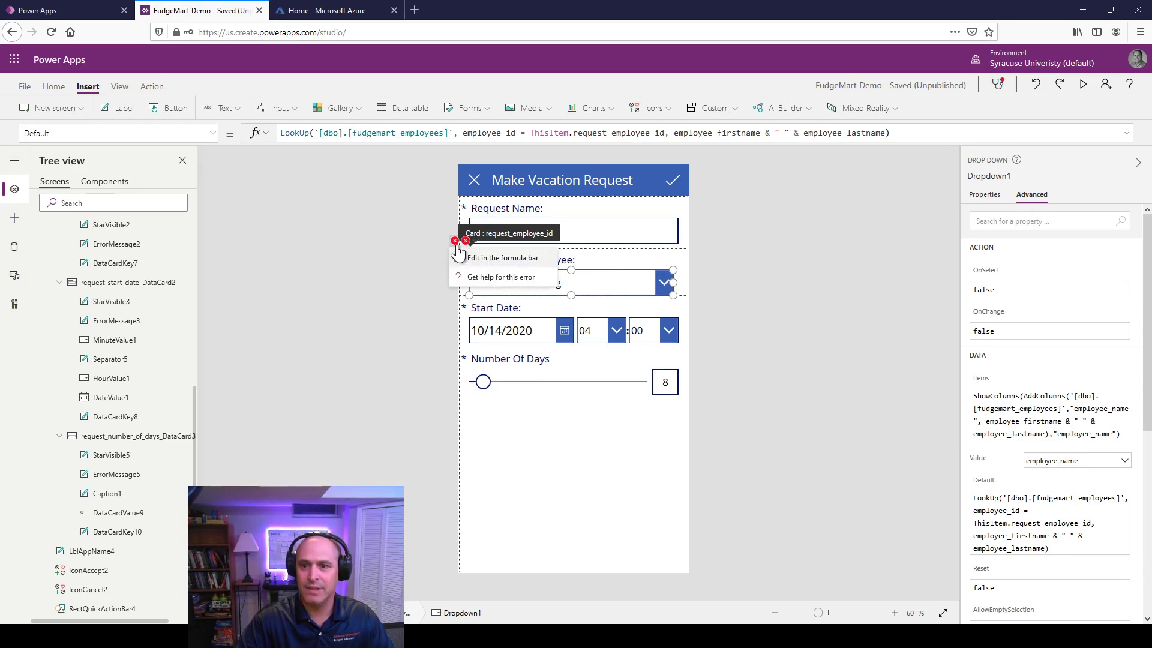
pyautogui.click(471, 258)
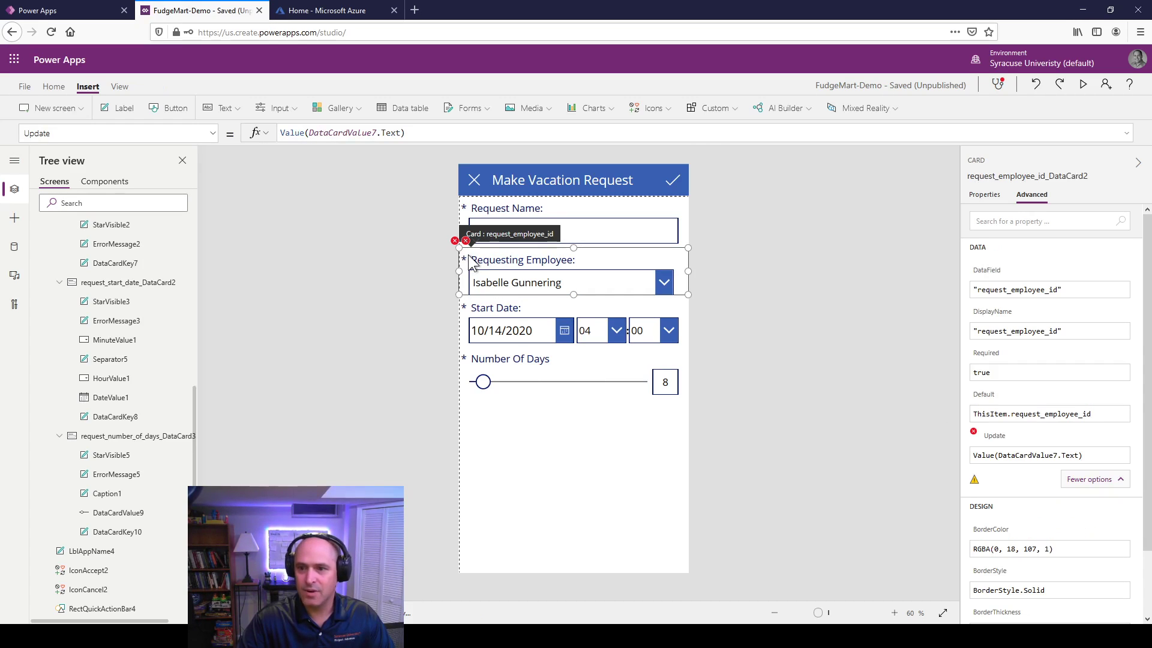
pyautogui.click(1054, 454)
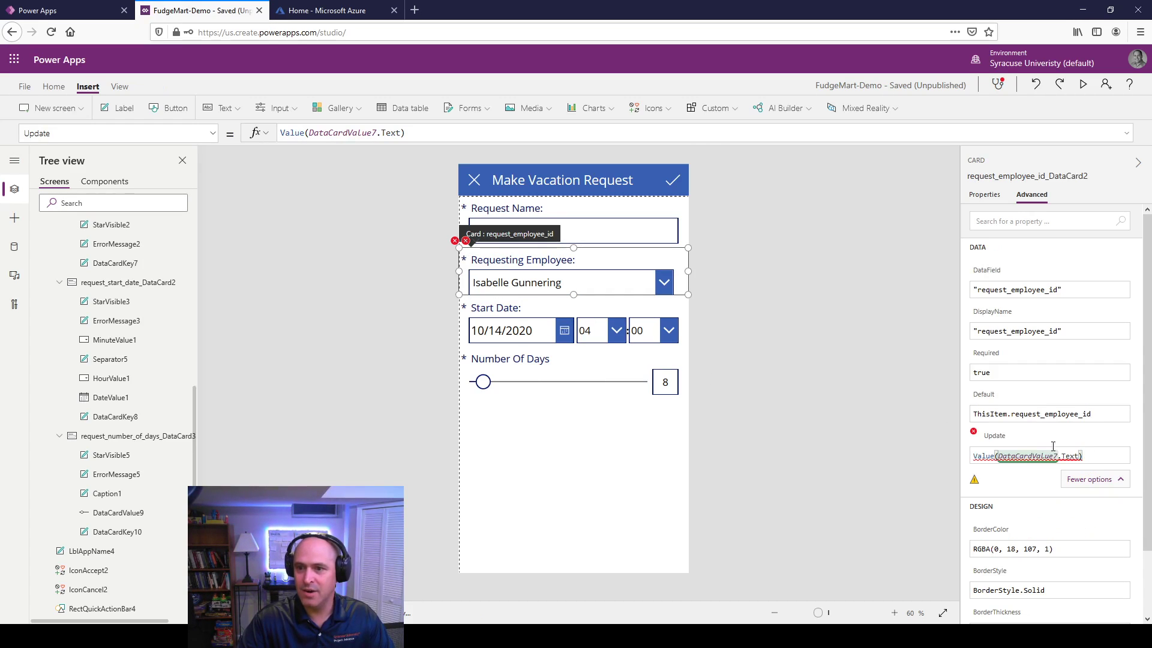
pyautogui.moveTo(1083, 455); pyautogui.dragTo(984, 441)
pyautogui.write('Drop')
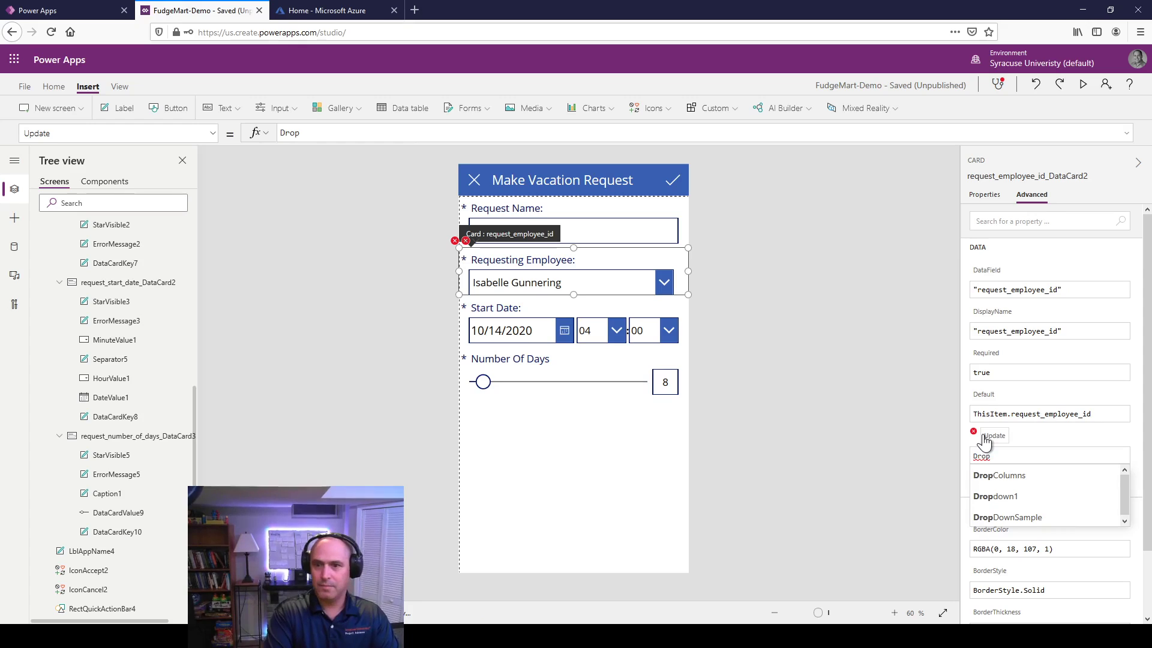
pyautogui.write('down1.')
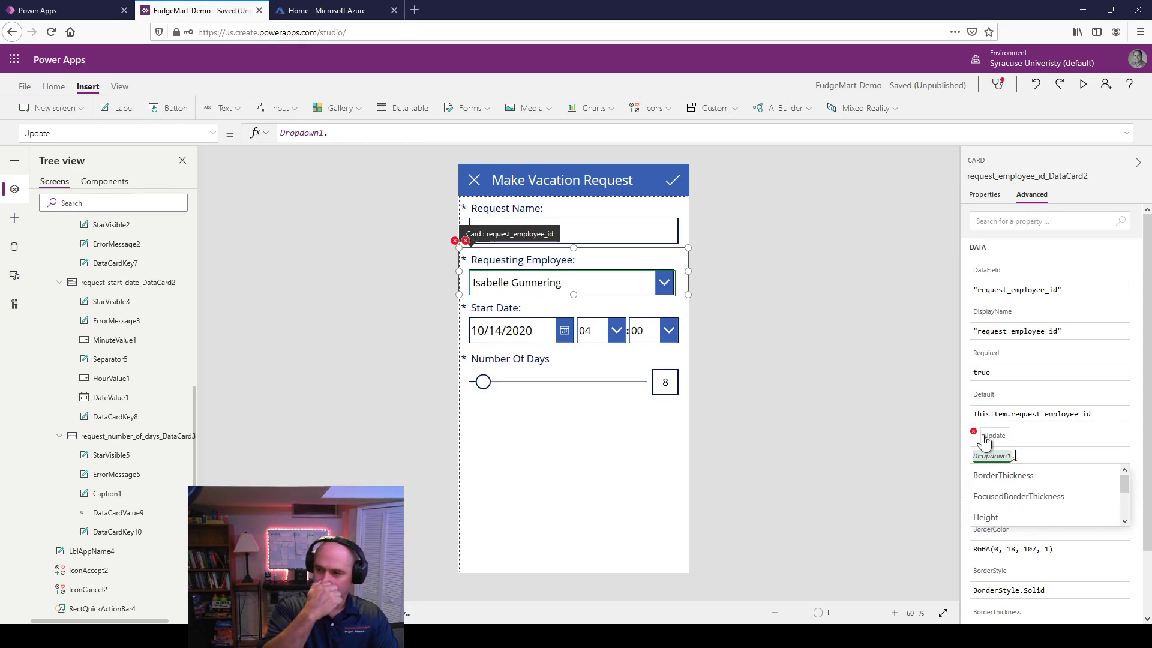
pyautogui.write('Sele')
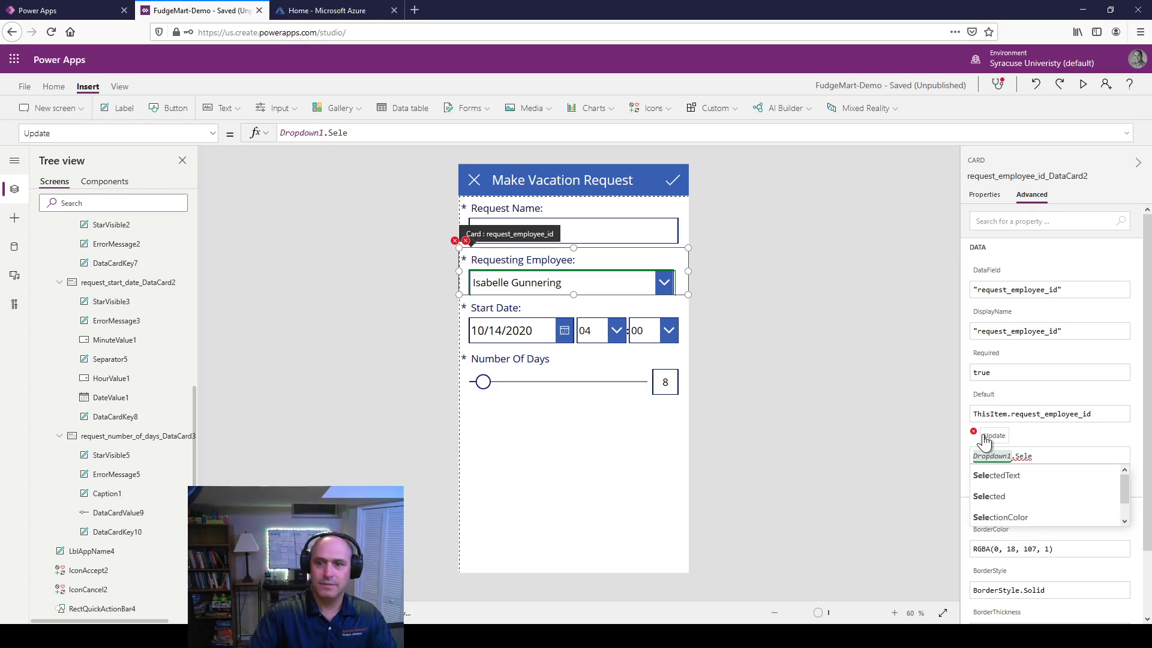
pyautogui.click(1003, 502)
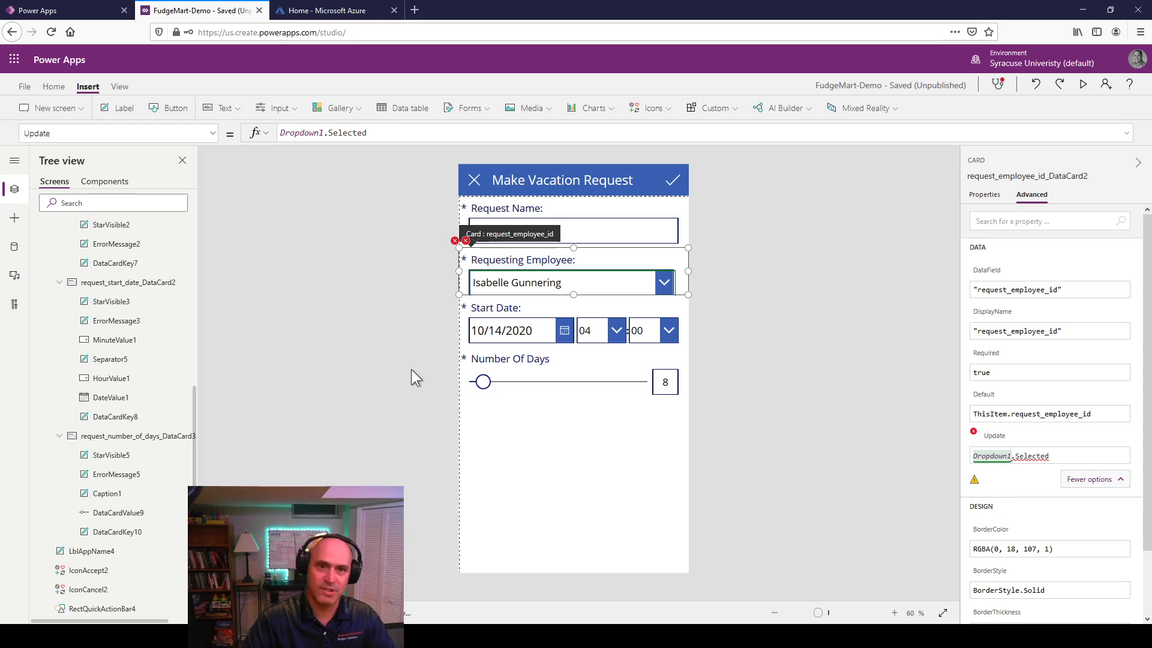
pyautogui.click(377, 134)
pyautogui.write('.e')
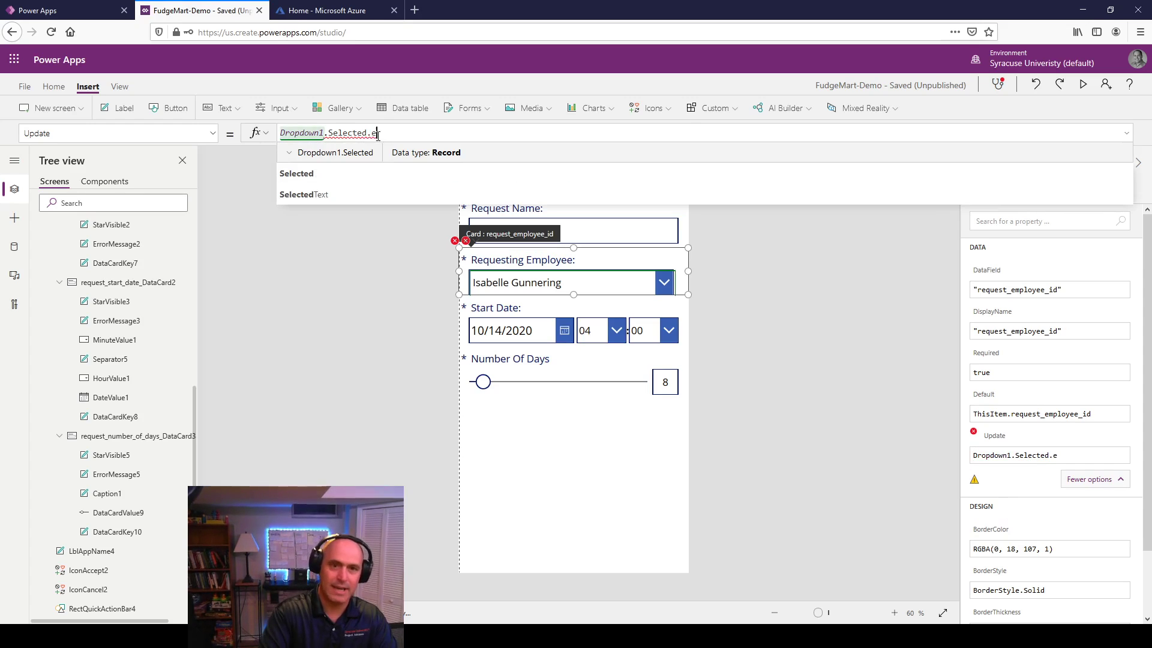
pyautogui.write('mp[')
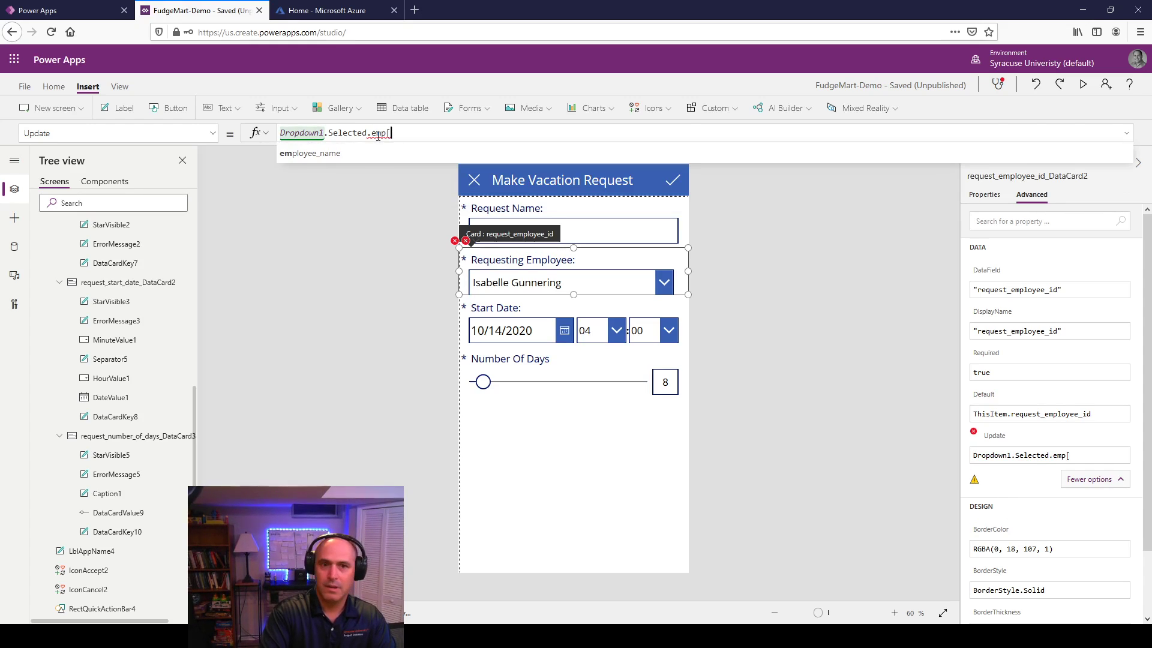
pyautogui.press('BackSpace')
pyautogui.write('loy')
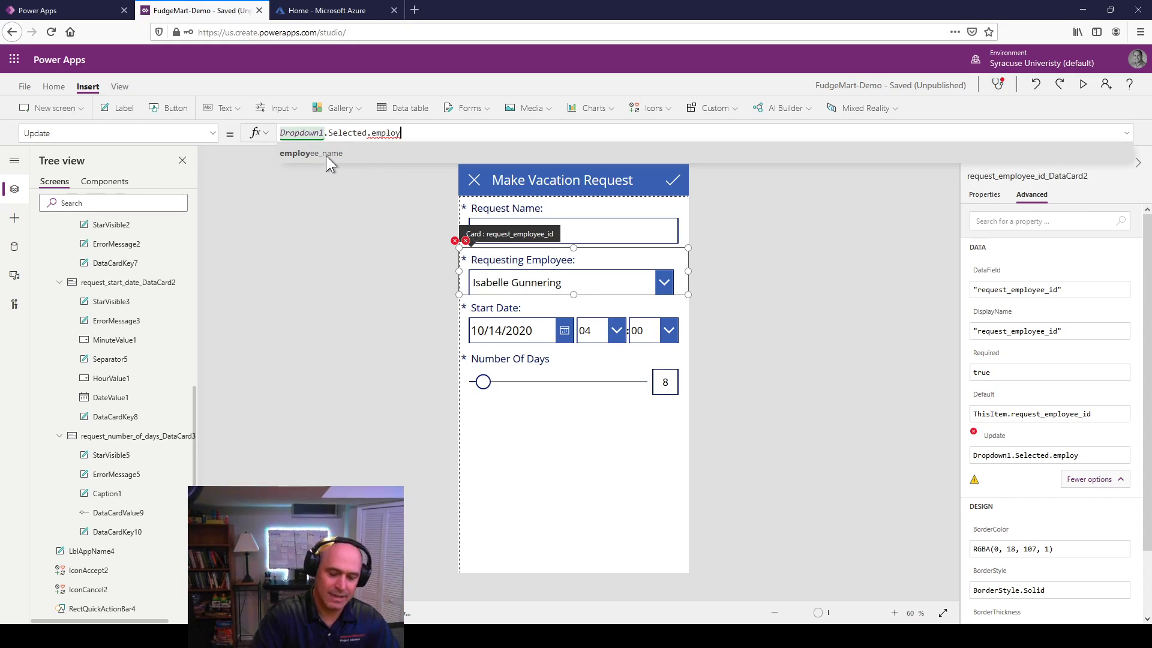
pyautogui.write('ee_id')
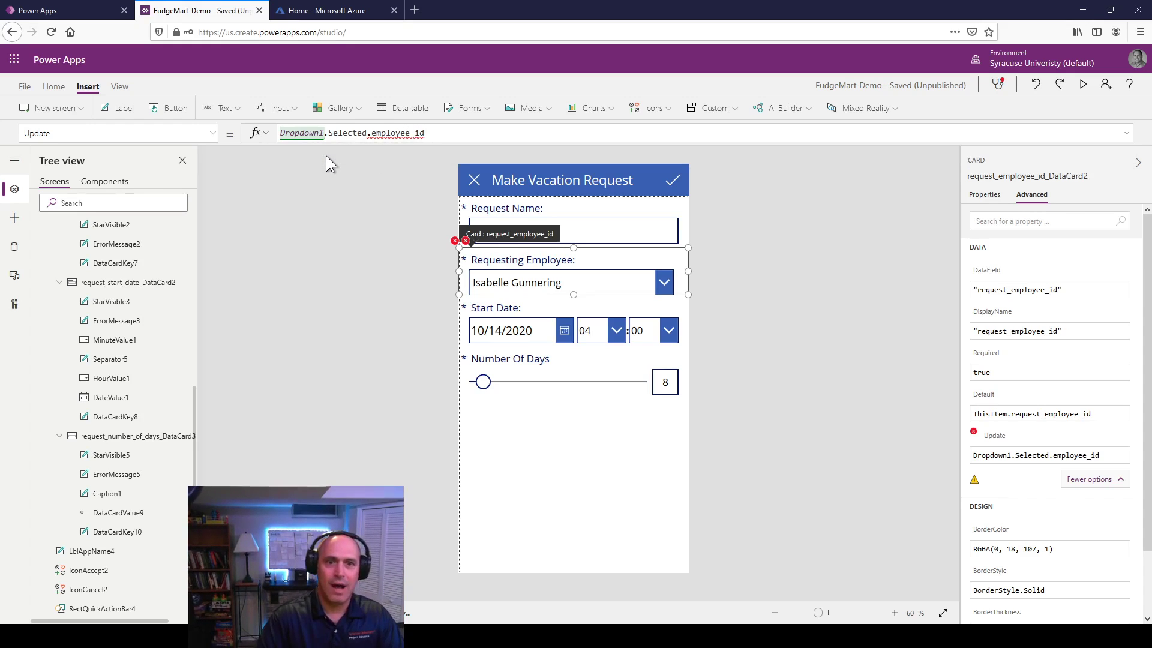
pyautogui.press('BackSpace')
pyautogui.press('BackSpace')
pyautogui.press('BackSpace')
pyautogui.press('BackSpace')
pyautogui.press('BackSpace')
pyautogui.press('BackSpace')
pyautogui.press('BackSpace')
pyautogui.press('BackSpace')
pyautogui.press('BackSpace')
pyautogui.press('BackSpace')
pyautogui.press('BackSpace')
pyautogui.press('BackSpace')
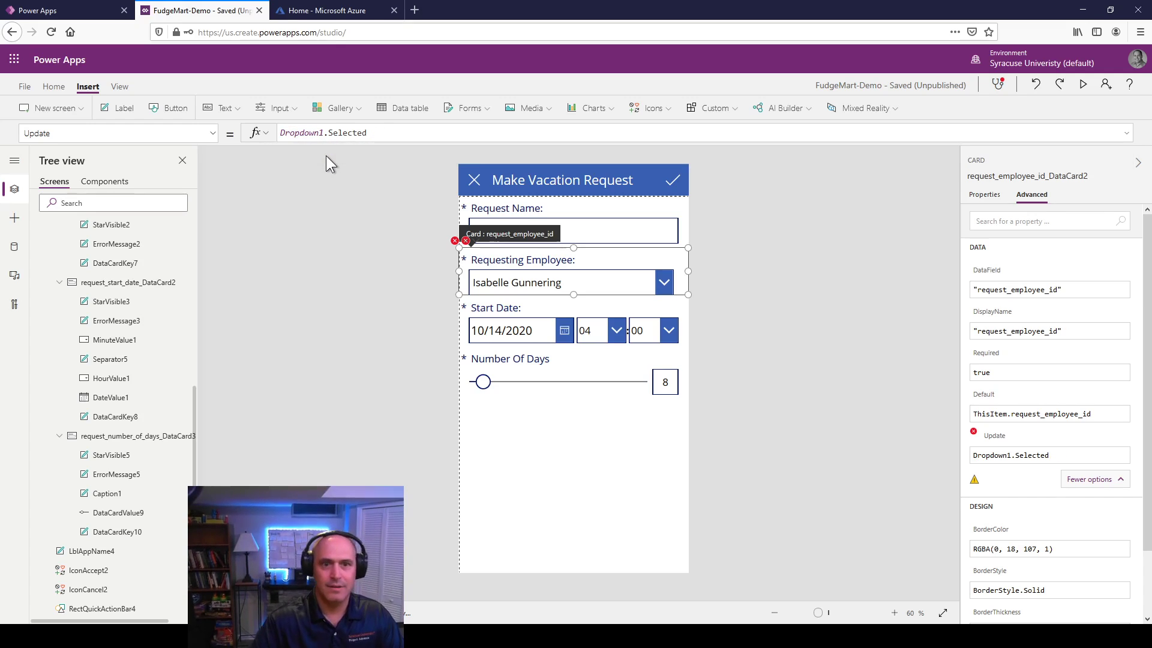
pyautogui.click(848, 381)
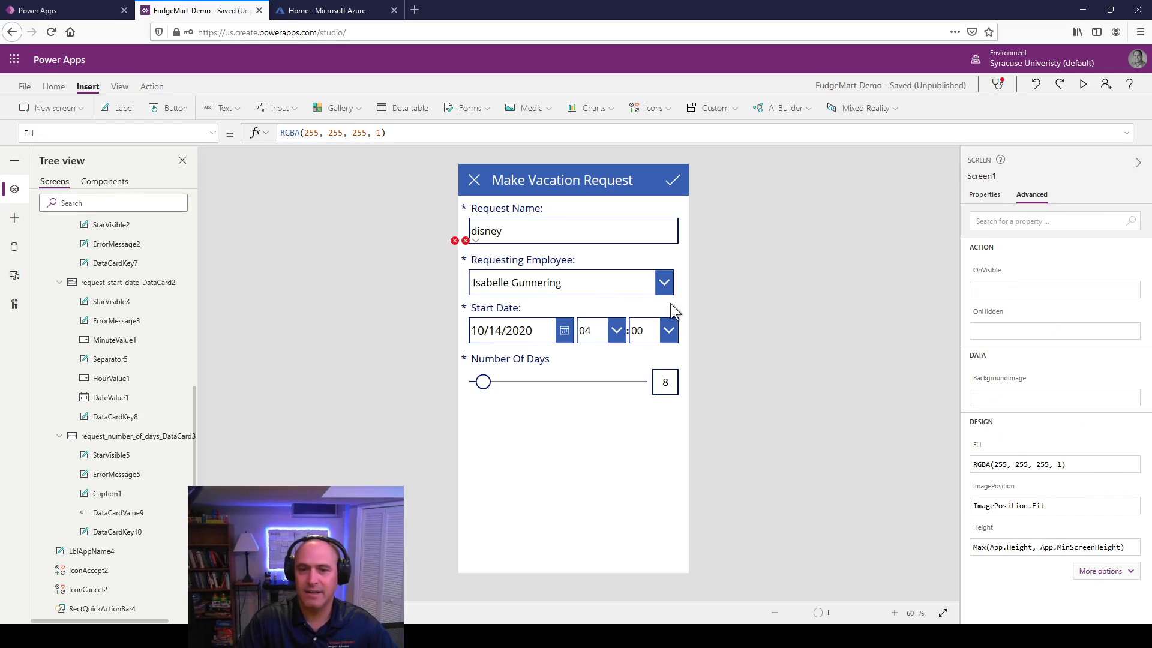
# Step: Select Dropdown1 in the Requesting Employee card and review its Value column choices
pyautogui.click(664, 260)
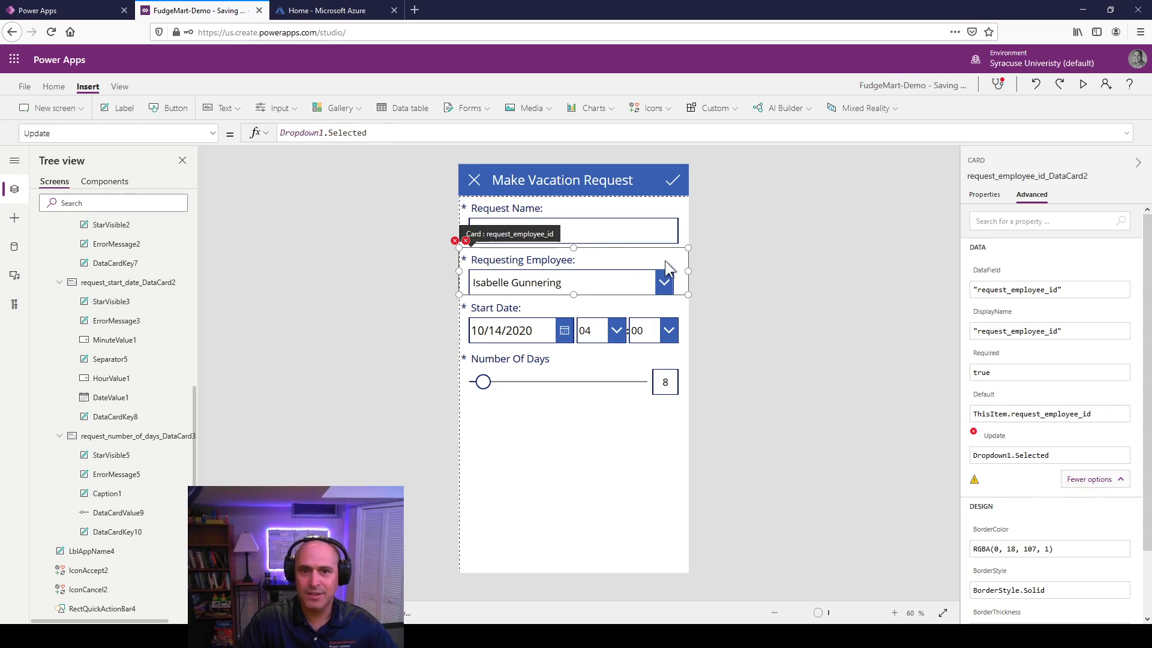
pyautogui.click(628, 278)
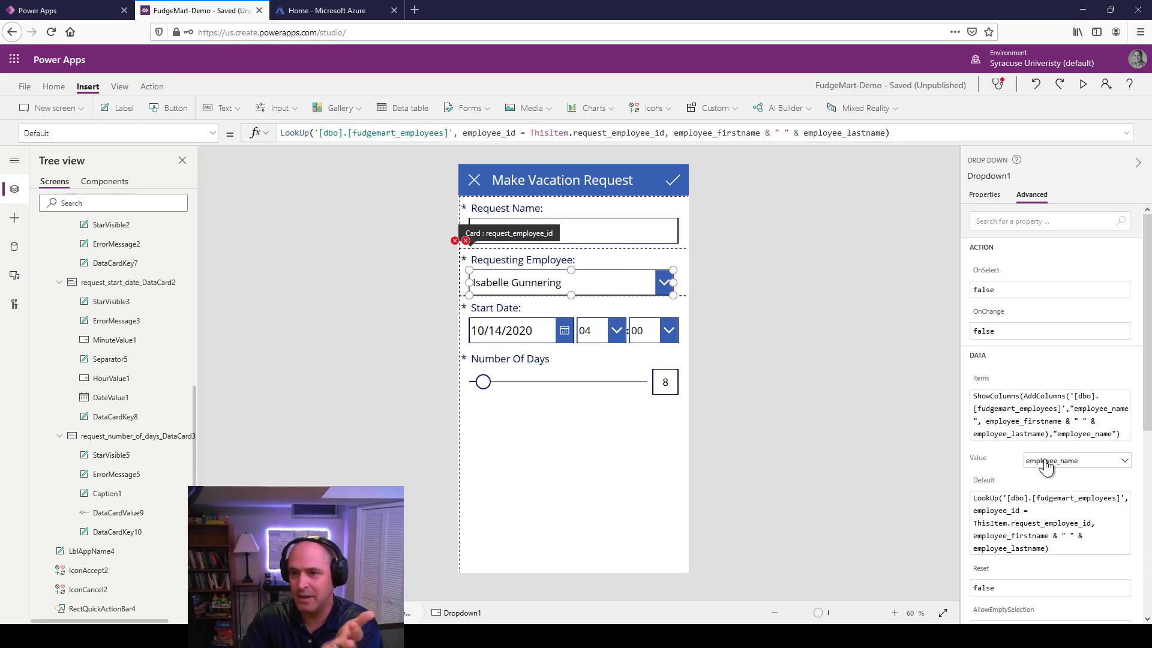
pyautogui.click(1103, 467)
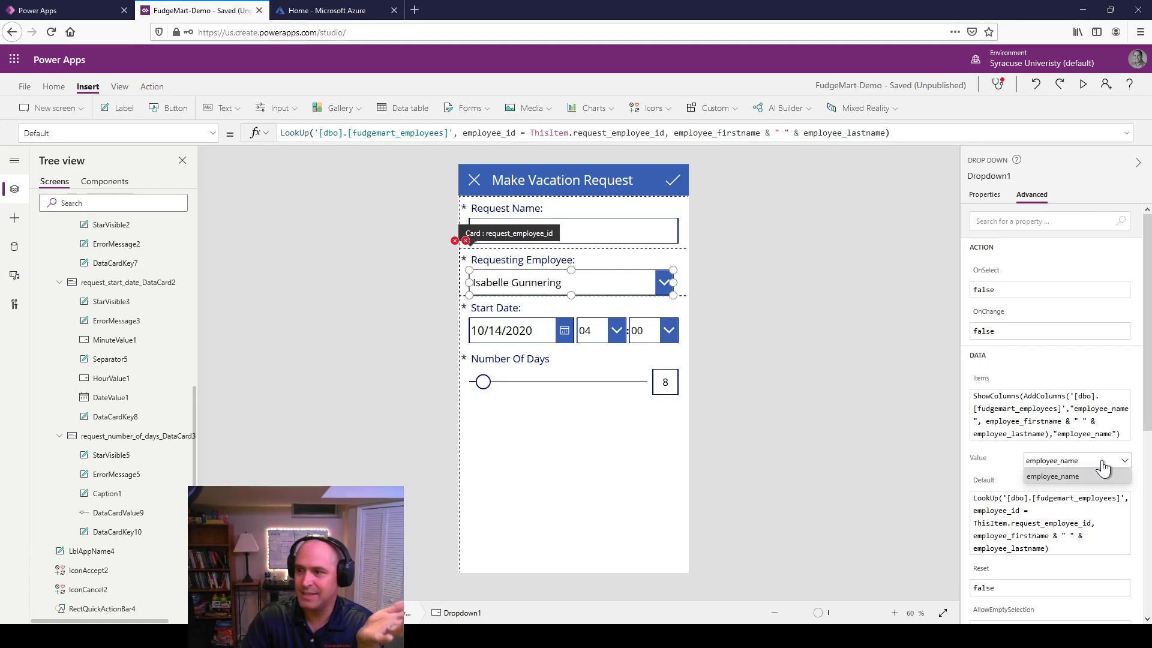
pyautogui.click(1103, 467)
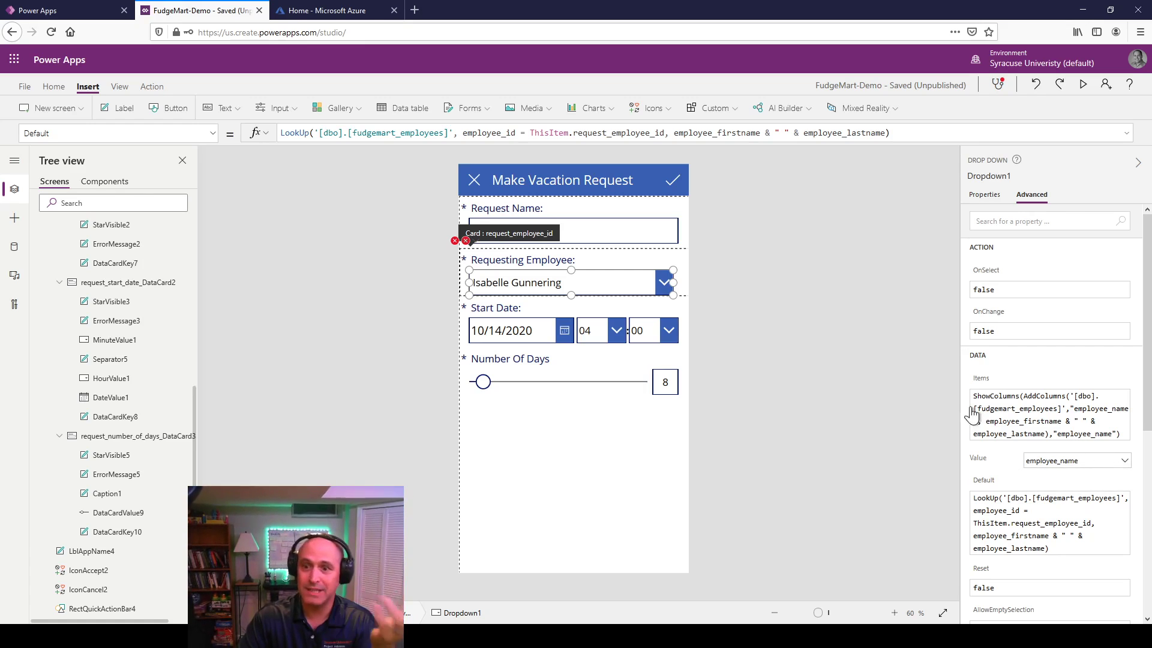
pyautogui.click(1060, 467)
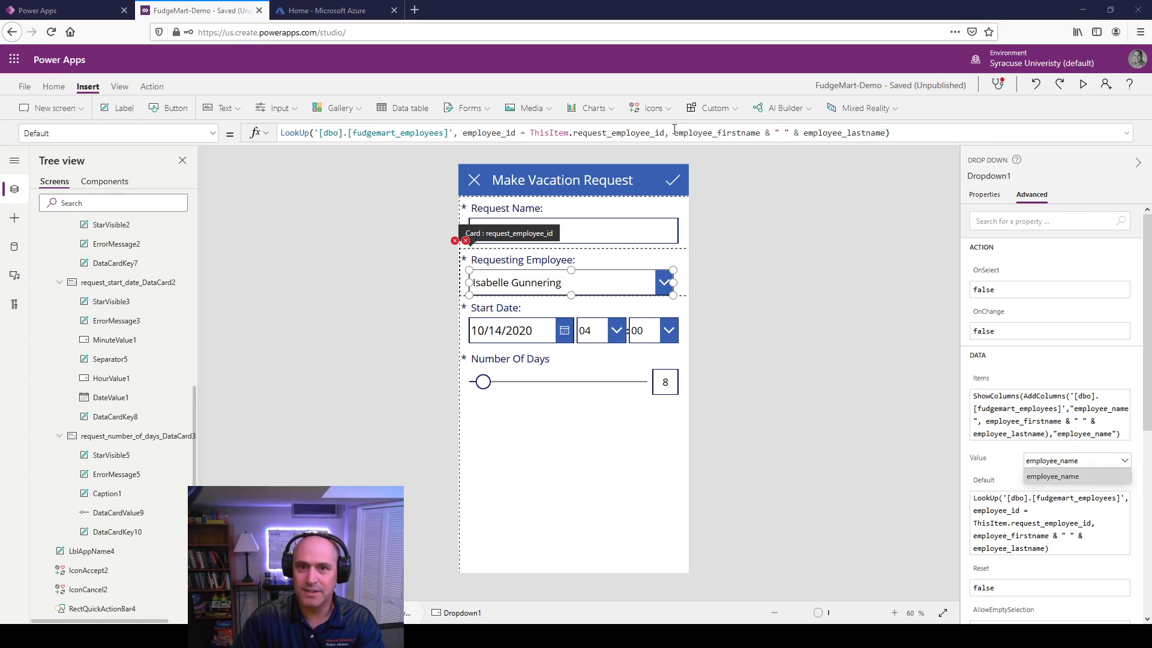
# Step: Reselect the employee dropdown and load its Items formula into the formula bar
pyautogui.click(1056, 409)
pyautogui.click(991, 410)
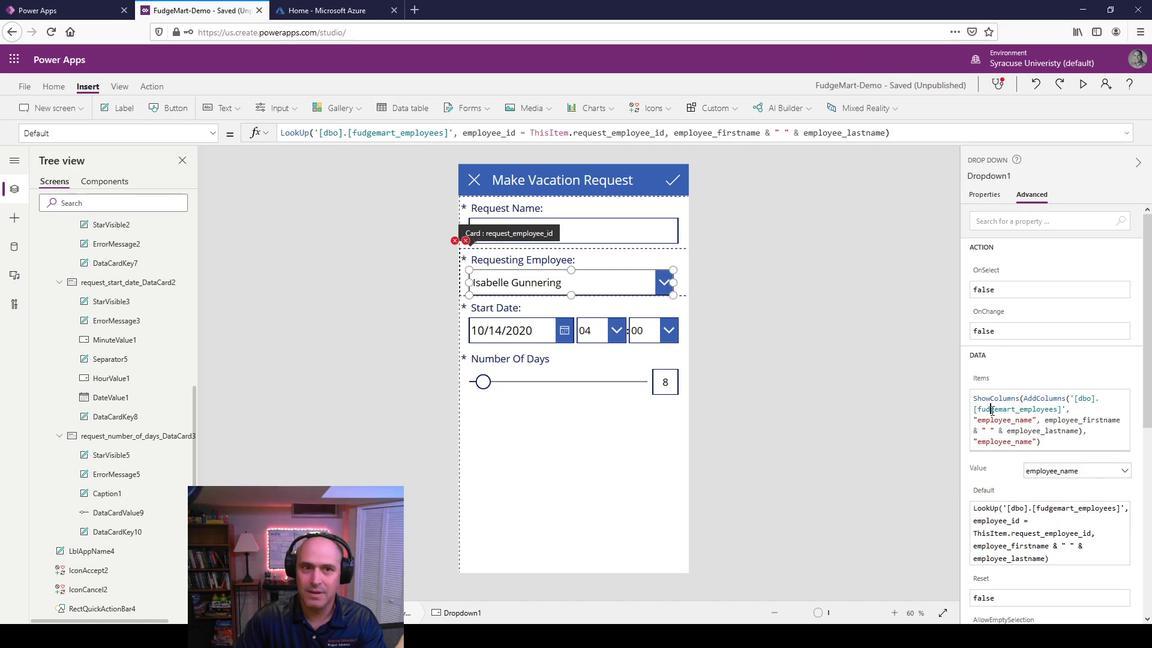
pyautogui.click(932, 417)
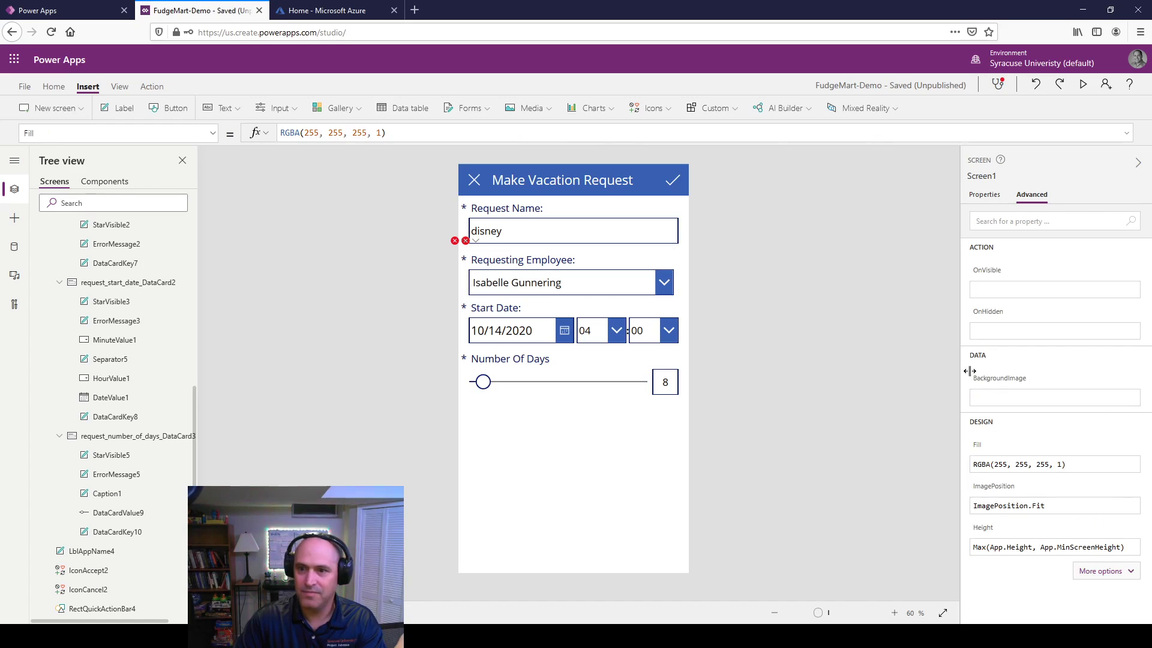
pyautogui.click(552, 294)
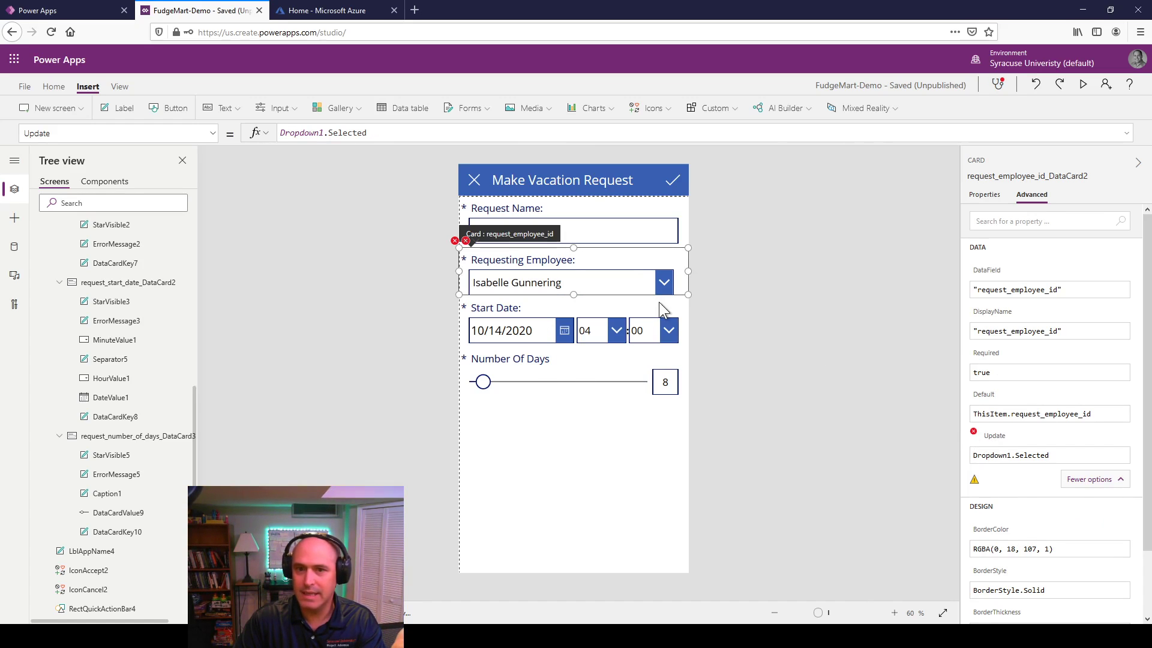
pyautogui.click(646, 283)
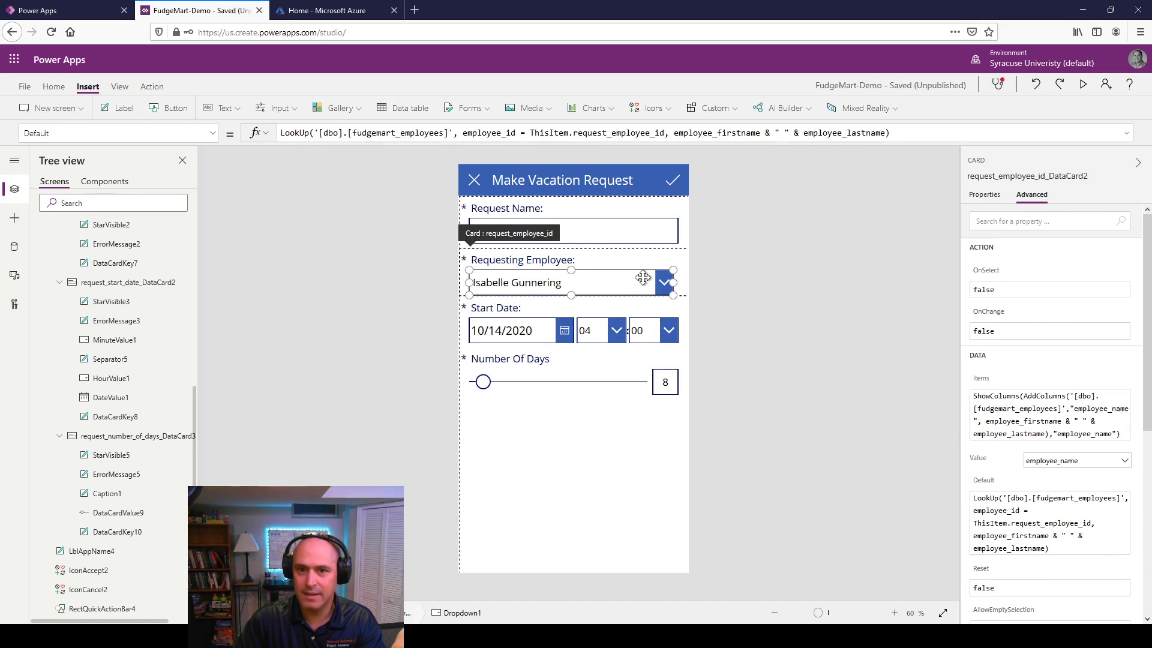
pyautogui.click(981, 379)
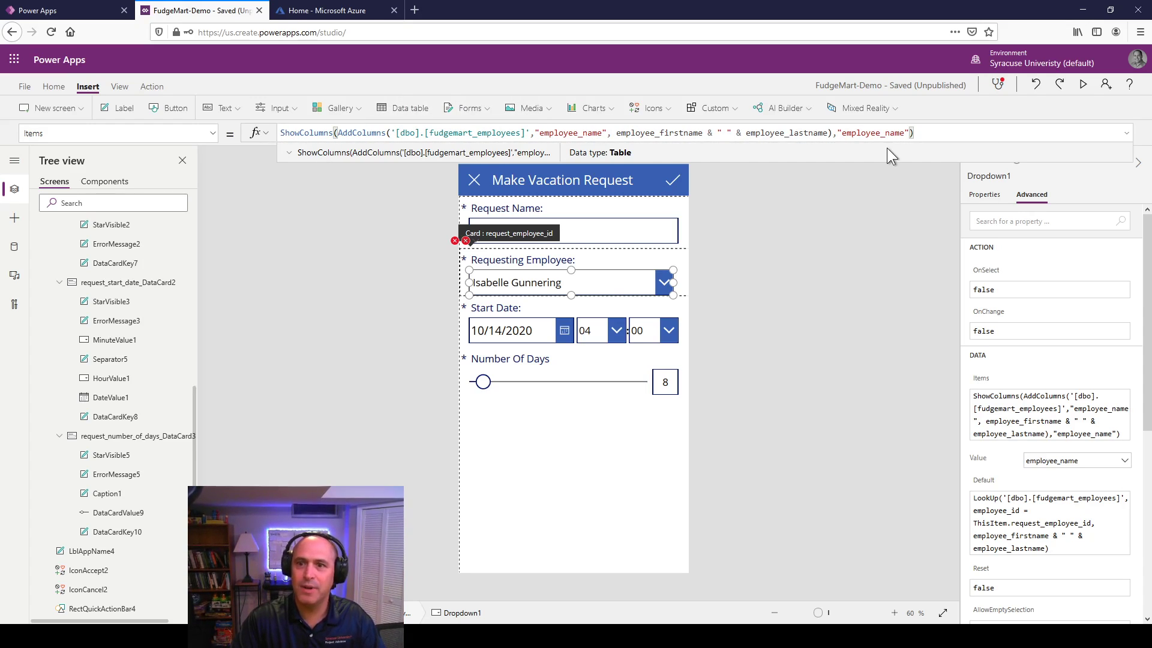
# Step: Append "employee_id" to the ShowColumns columns in the dropdown's Items formula
pyautogui.write(', ')
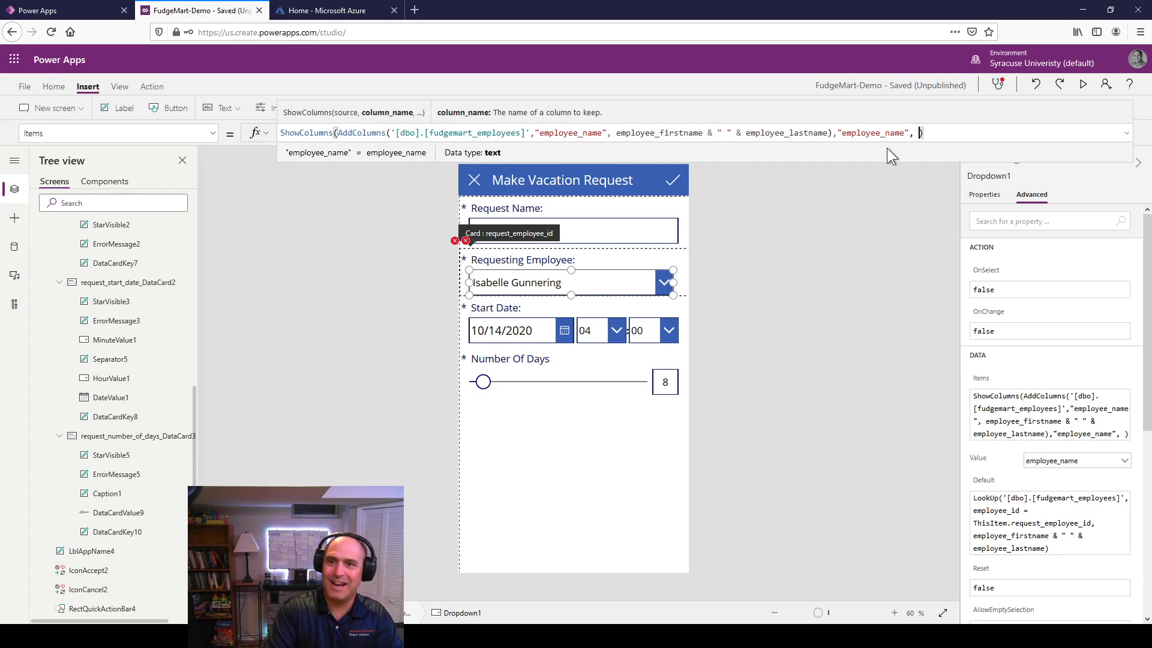
pyautogui.write('"empl')
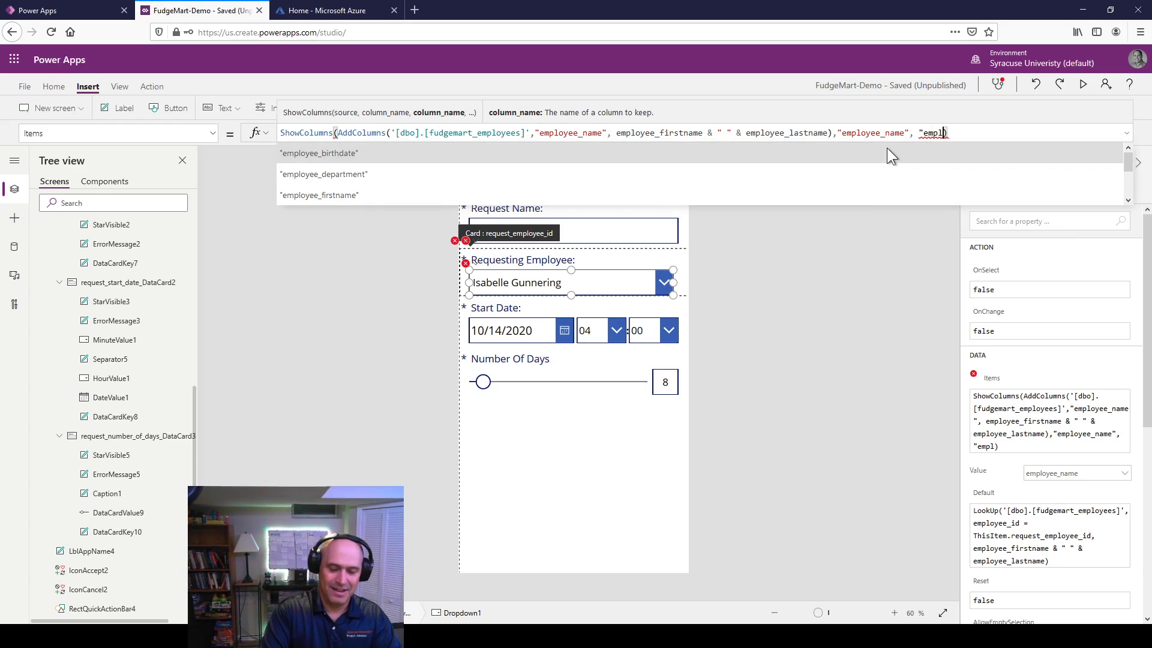
pyautogui.write('oy')
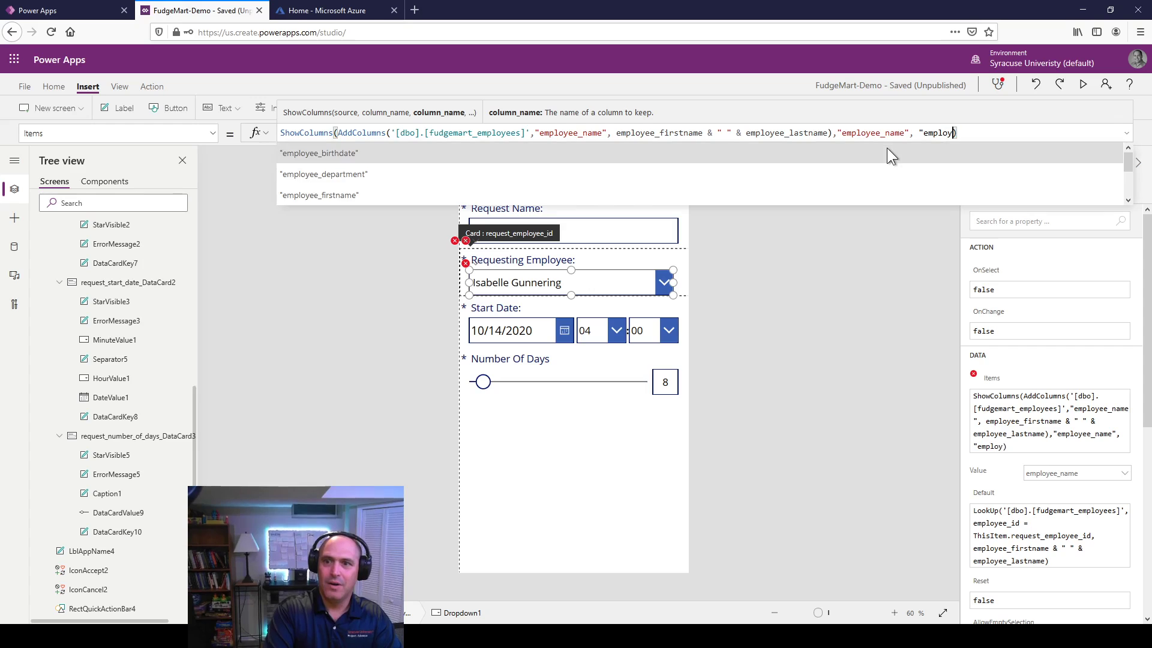
pyautogui.write('ee_ikdf')
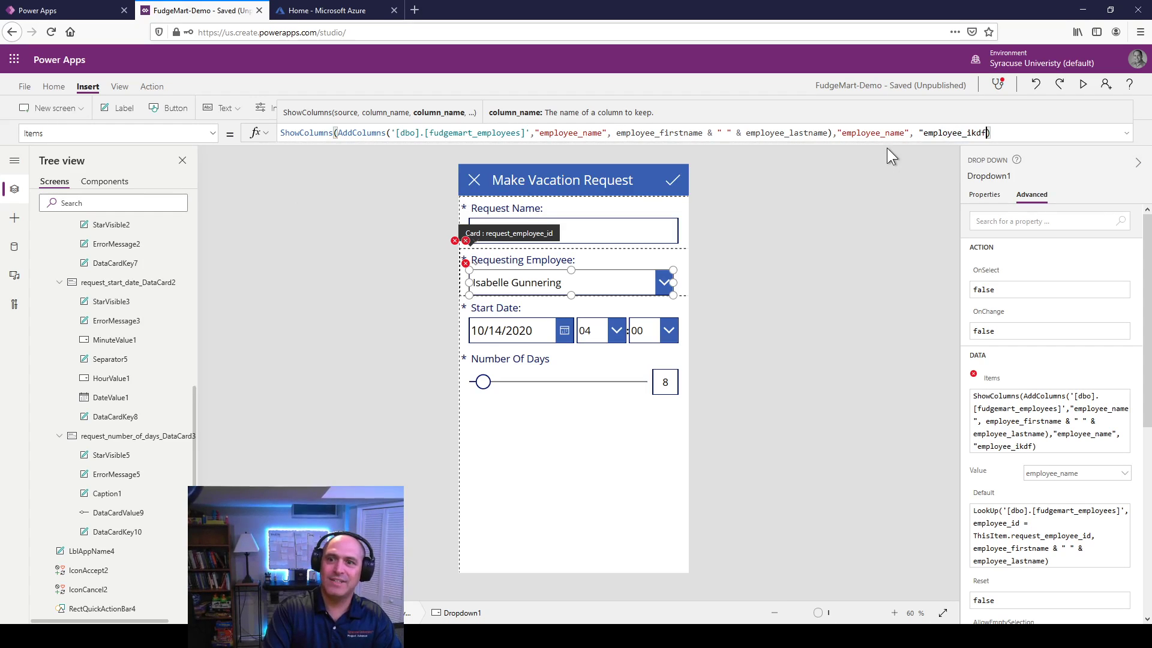
pyautogui.press('BackSpace')
pyautogui.press('BackSpace')
pyautogui.press('BackSpace')
pyautogui.write('d"')
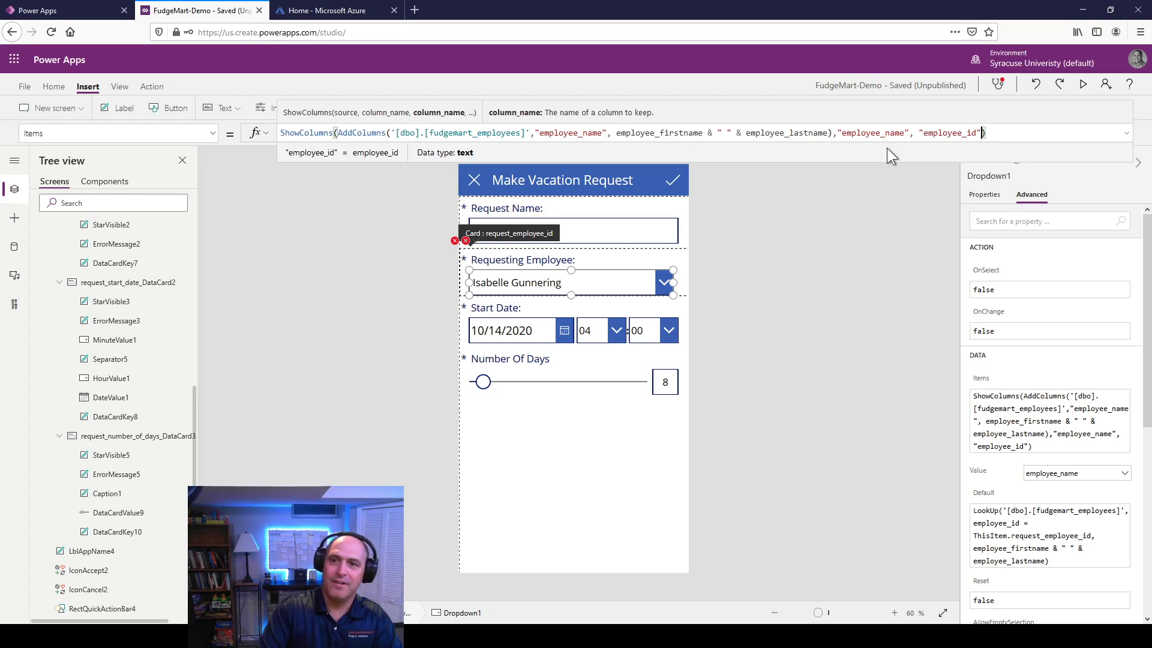
pyautogui.click(848, 250)
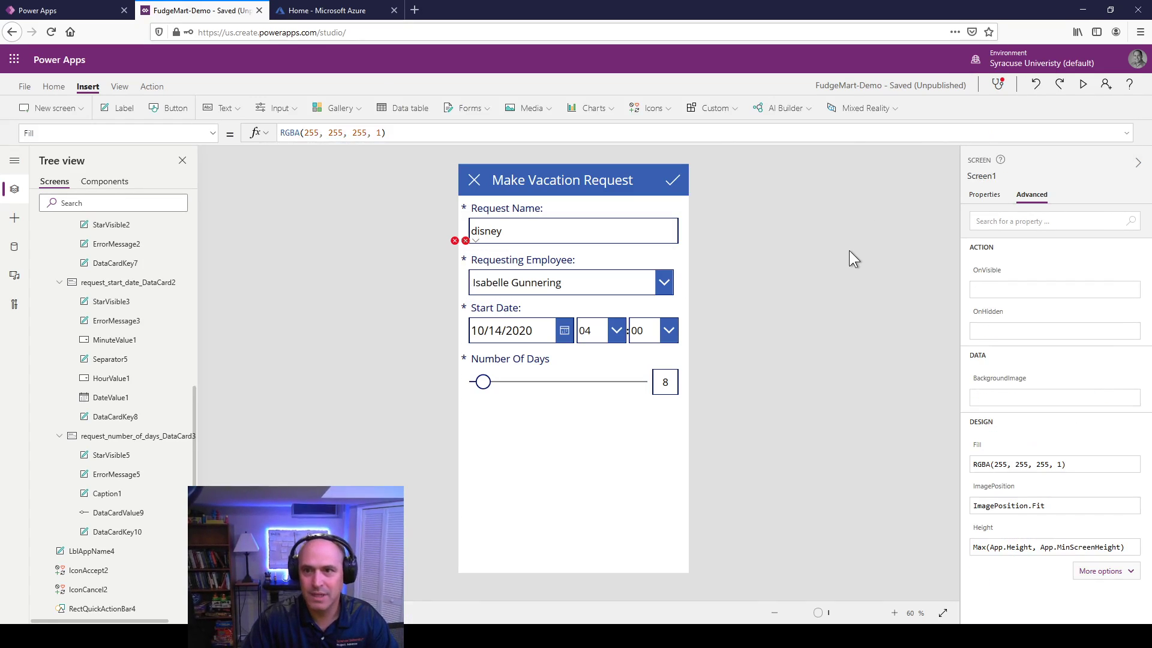
# Step: Set the dropdown's Value to employee_id, then select the card's Update property
pyautogui.click(592, 285)
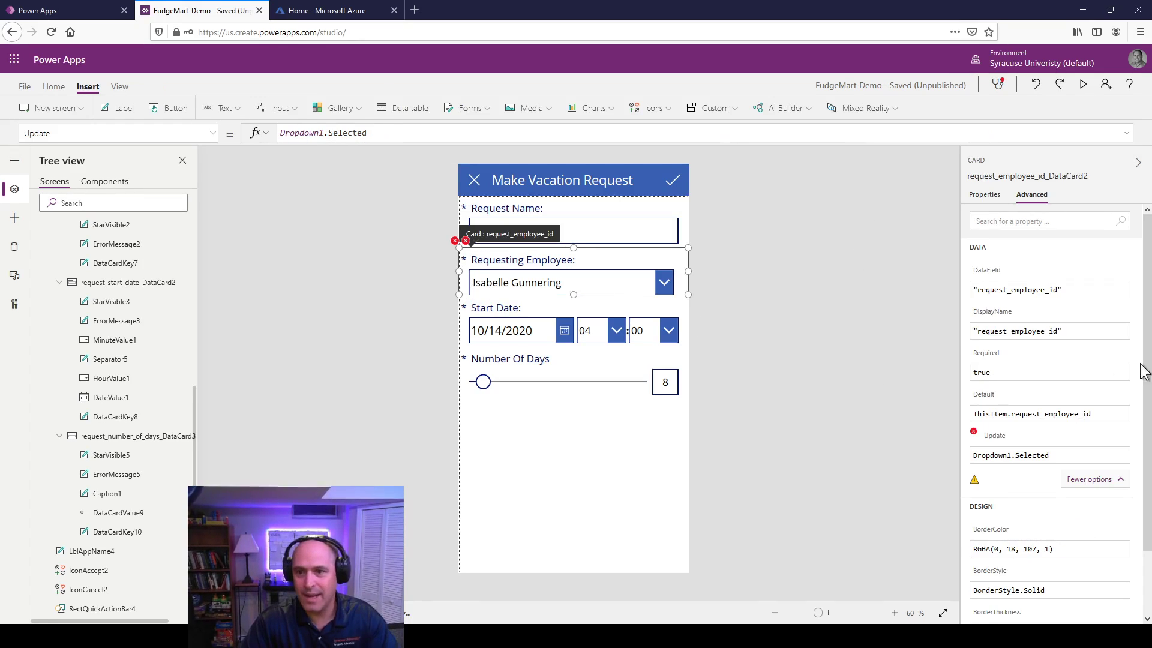
pyautogui.click(560, 281)
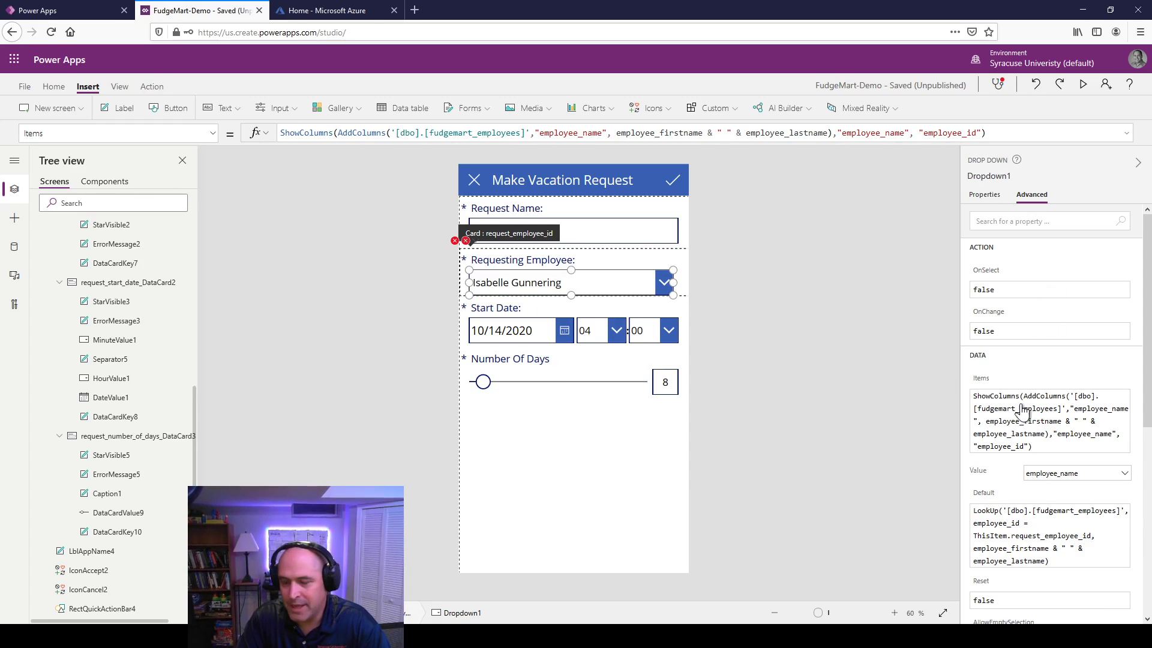
pyautogui.click(1062, 478)
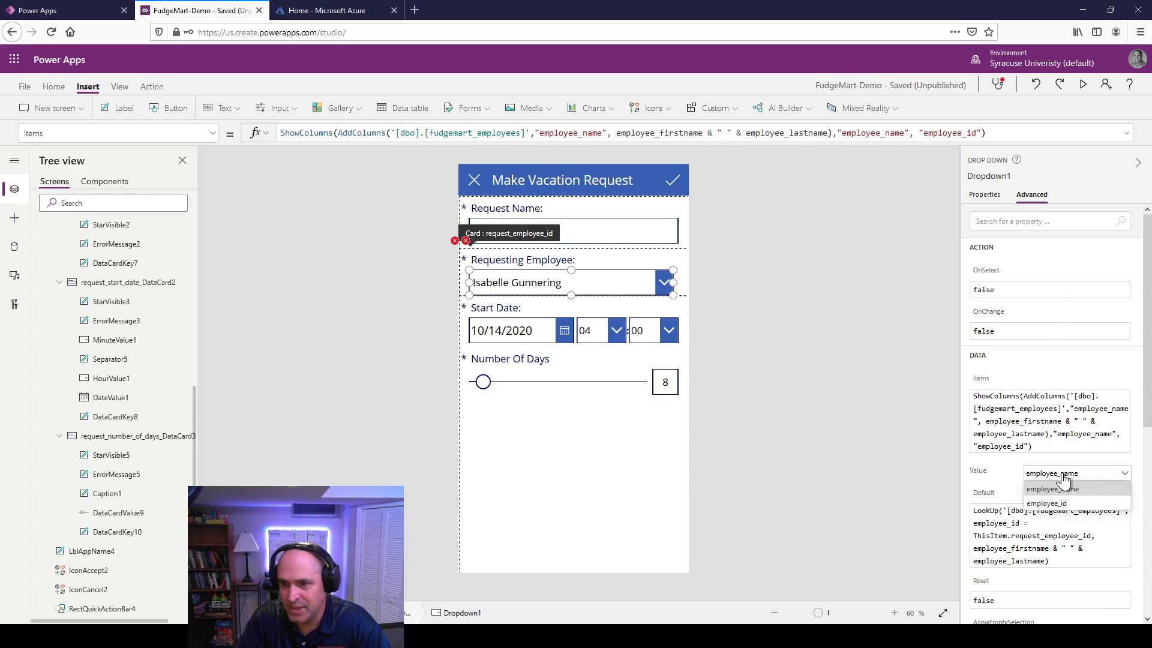
pyautogui.click(1065, 507)
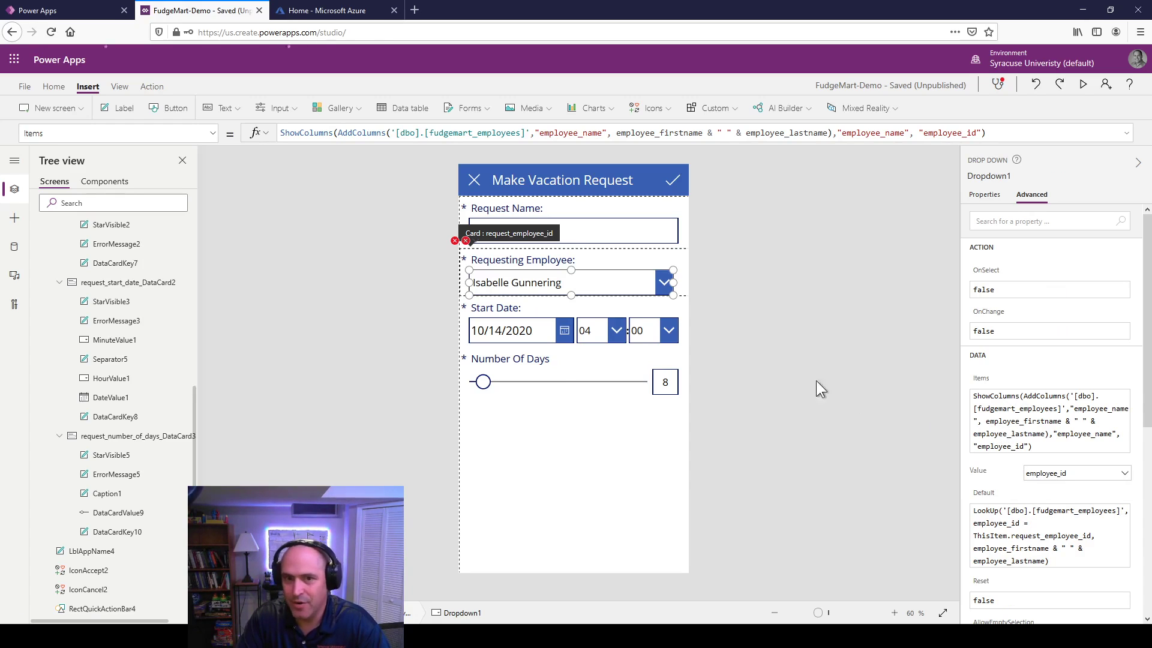
pyautogui.click(439, 283)
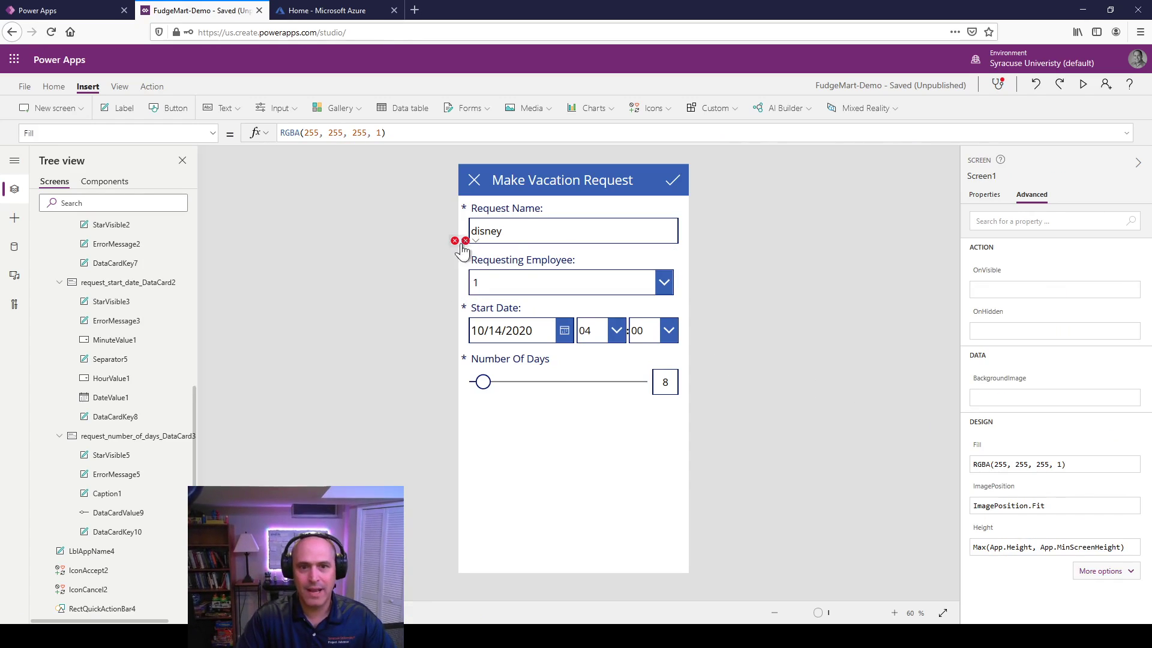
pyautogui.click(679, 252)
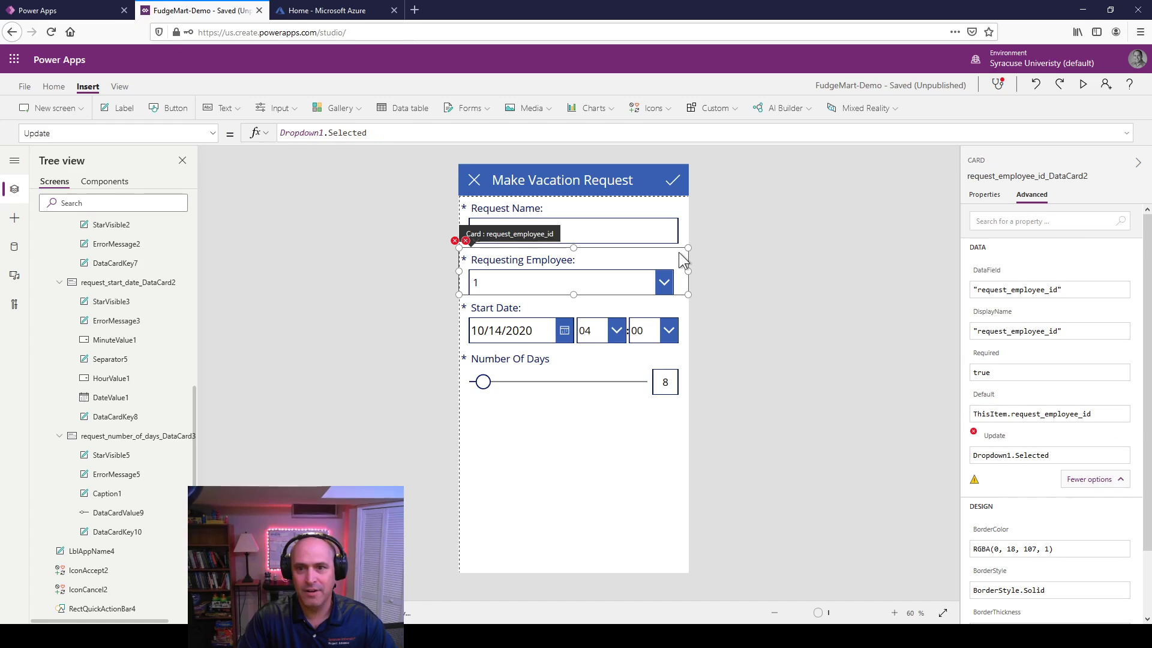
pyautogui.click(1076, 455)
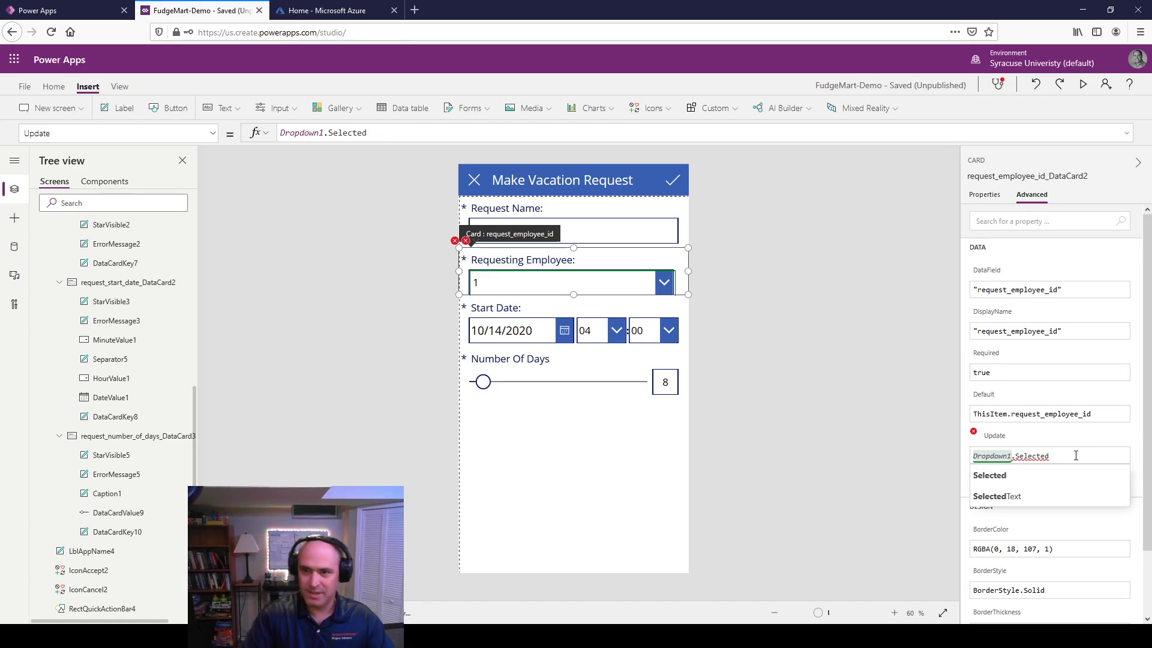
# Step: Complete the card's Update formula as Dropdown1.Selected.employee_id
pyautogui.write('.')
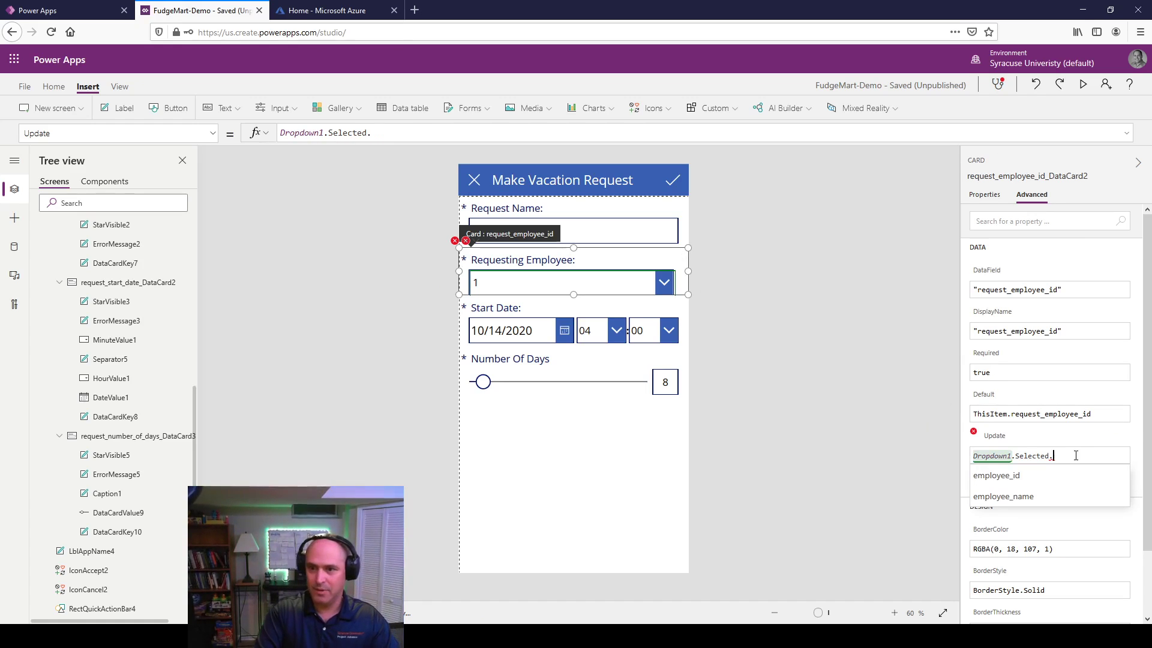
pyautogui.click(996, 475)
pyautogui.click(797, 452)
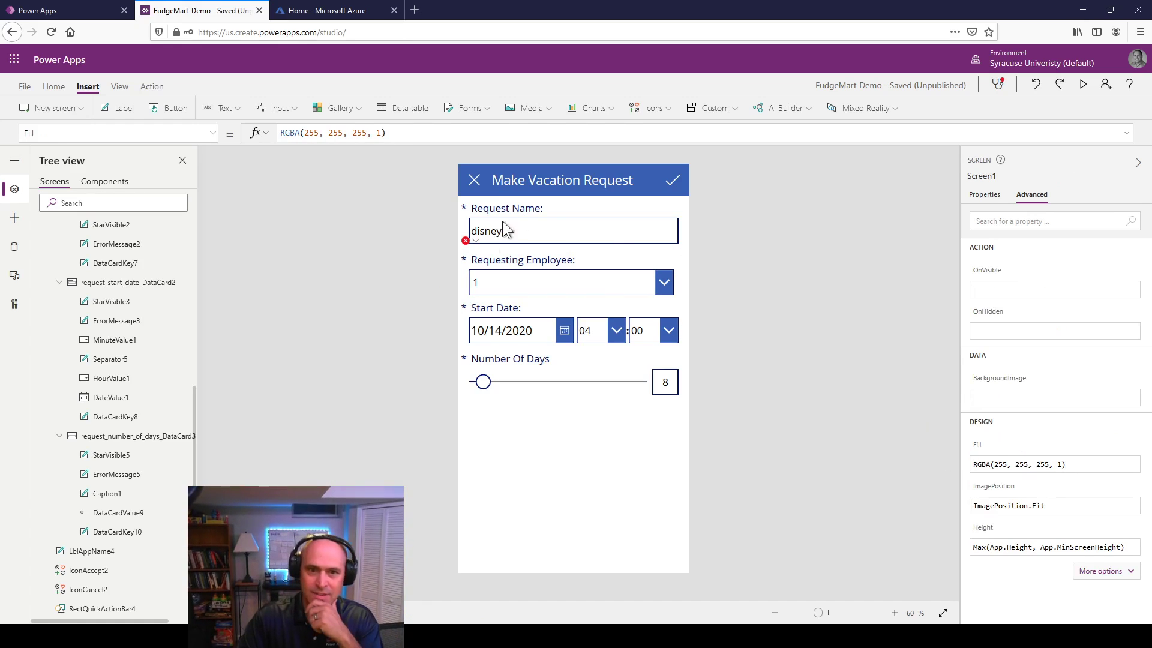
# Step: Jump to the flagged error and clear ErrorMessage2's Y formula
pyautogui.click(469, 241)
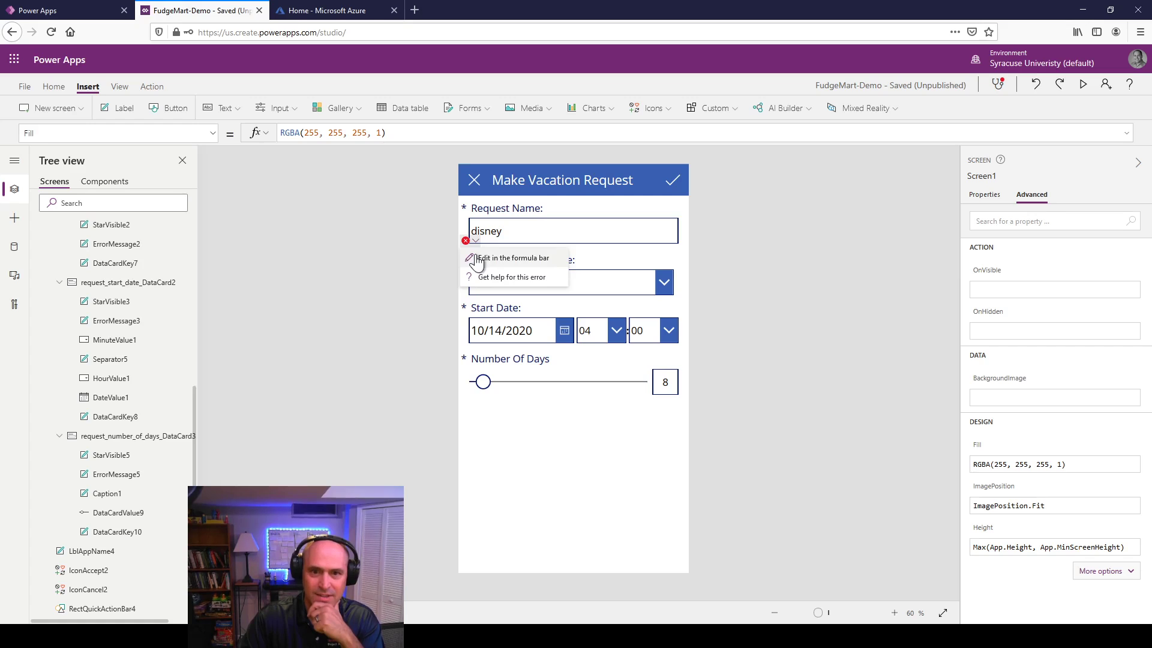
pyautogui.click(476, 259)
pyautogui.scroll(-2, 1023, 368)
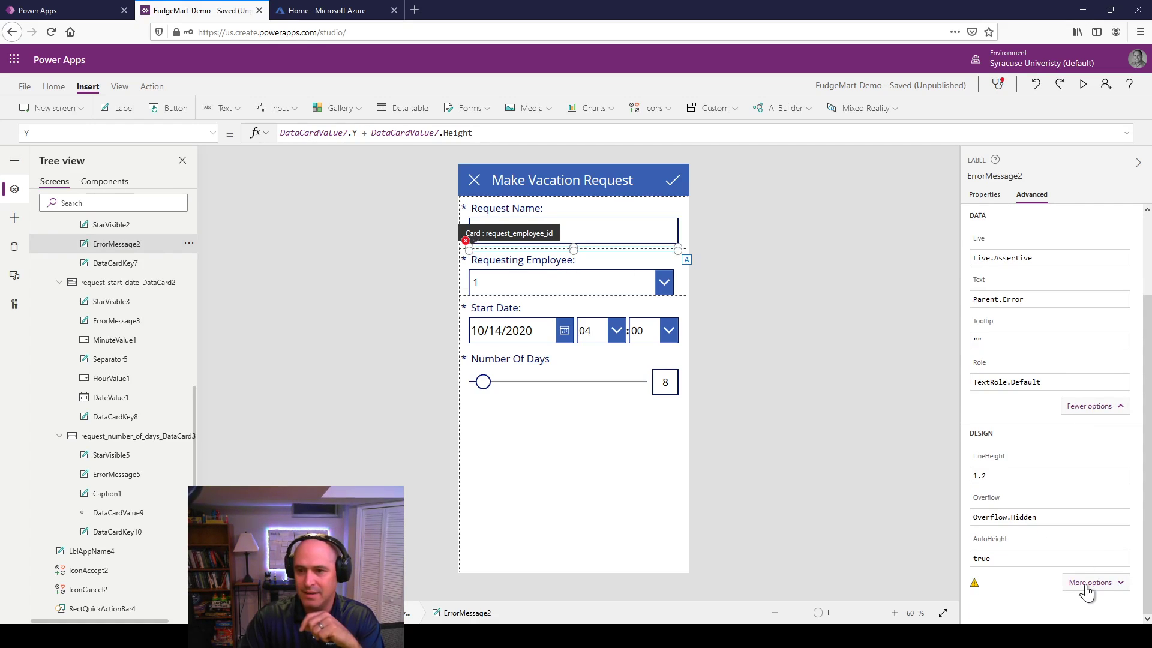
pyautogui.click(1087, 583)
pyautogui.scroll(-5, 1020, 498)
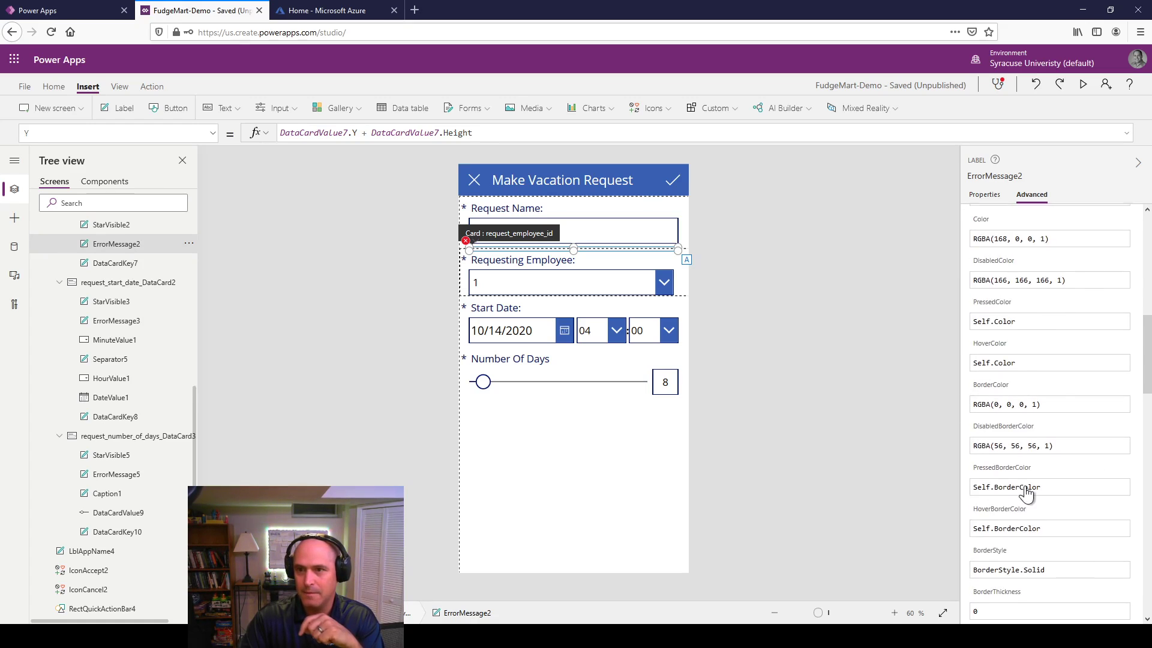
pyautogui.scroll(8, 1026, 492)
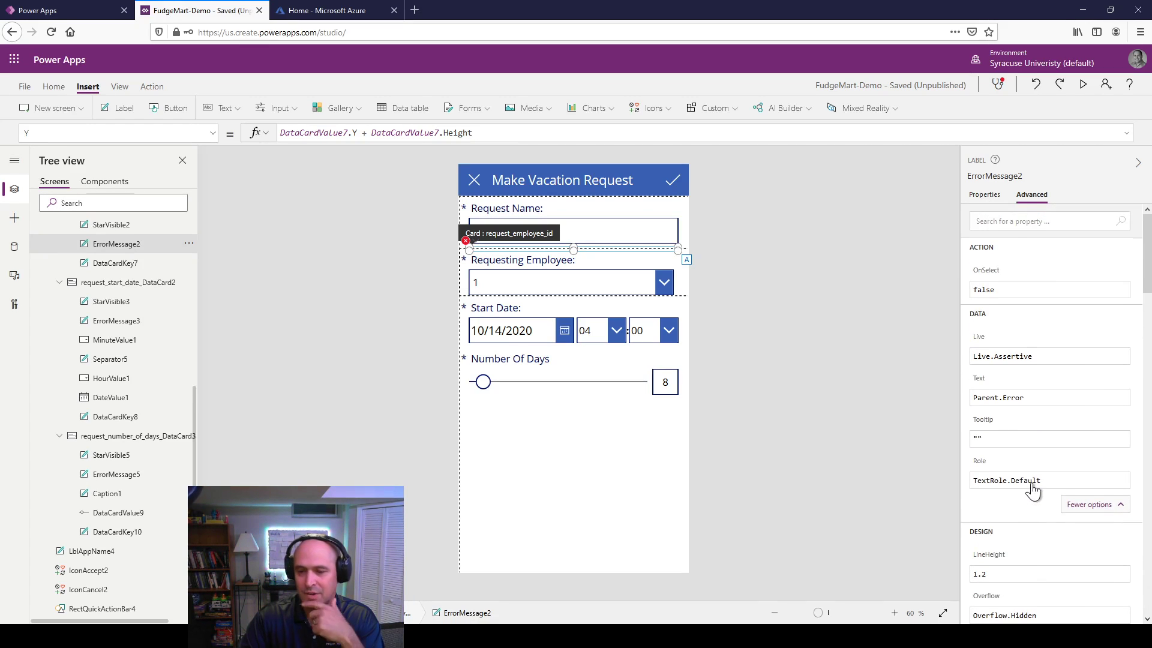
pyautogui.scroll(-8, 1032, 488)
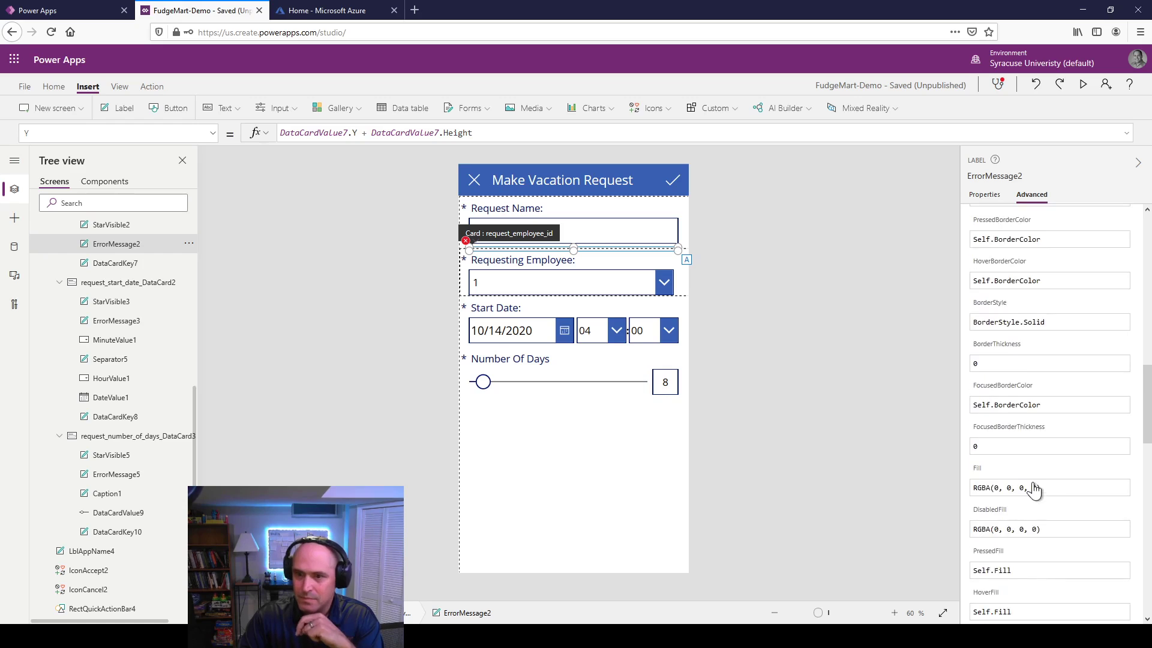
pyautogui.scroll(-10, 1032, 487)
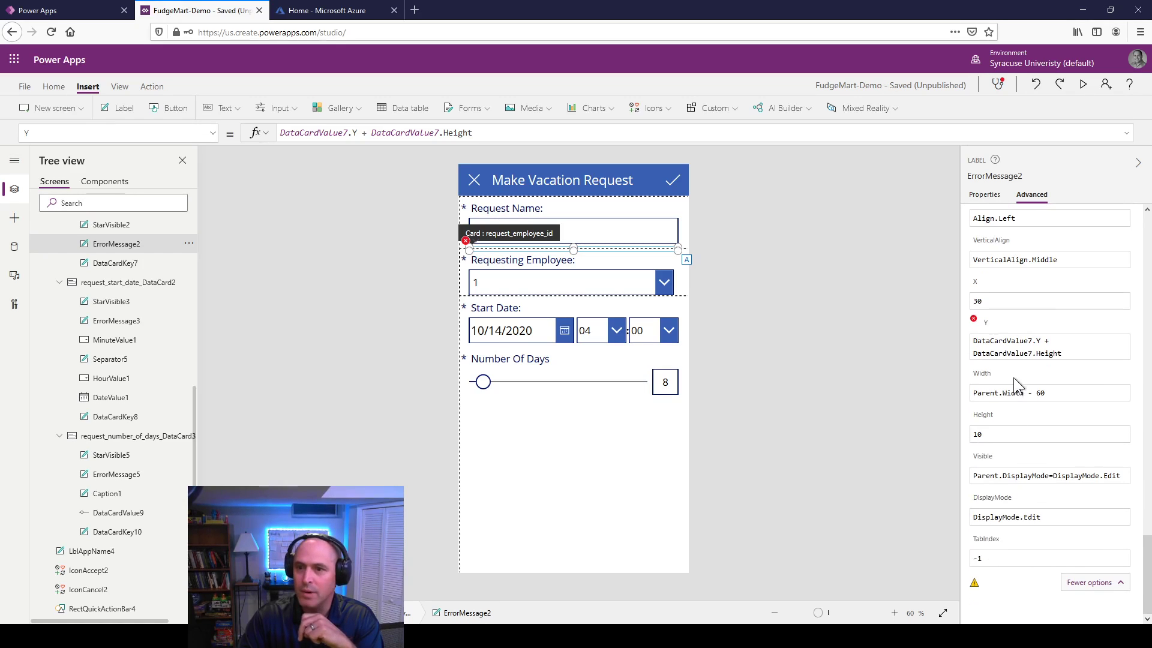
pyautogui.click(977, 342)
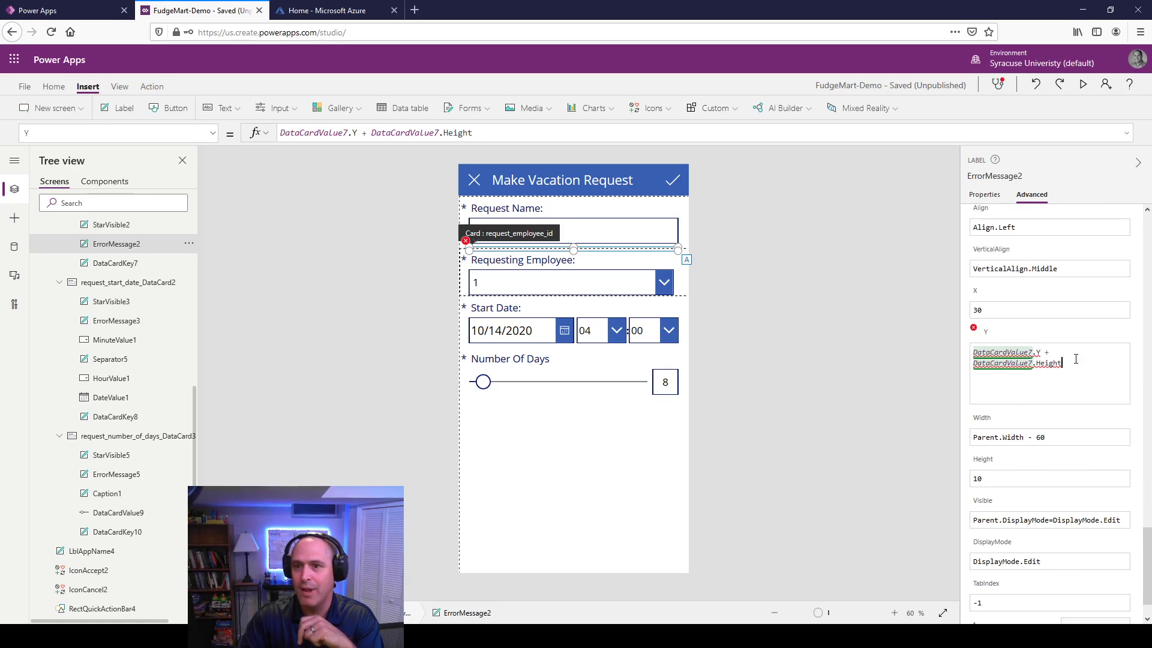
pyautogui.moveTo(1077, 363); pyautogui.dragTo(960, 360)
pyautogui.press('BackSpace')
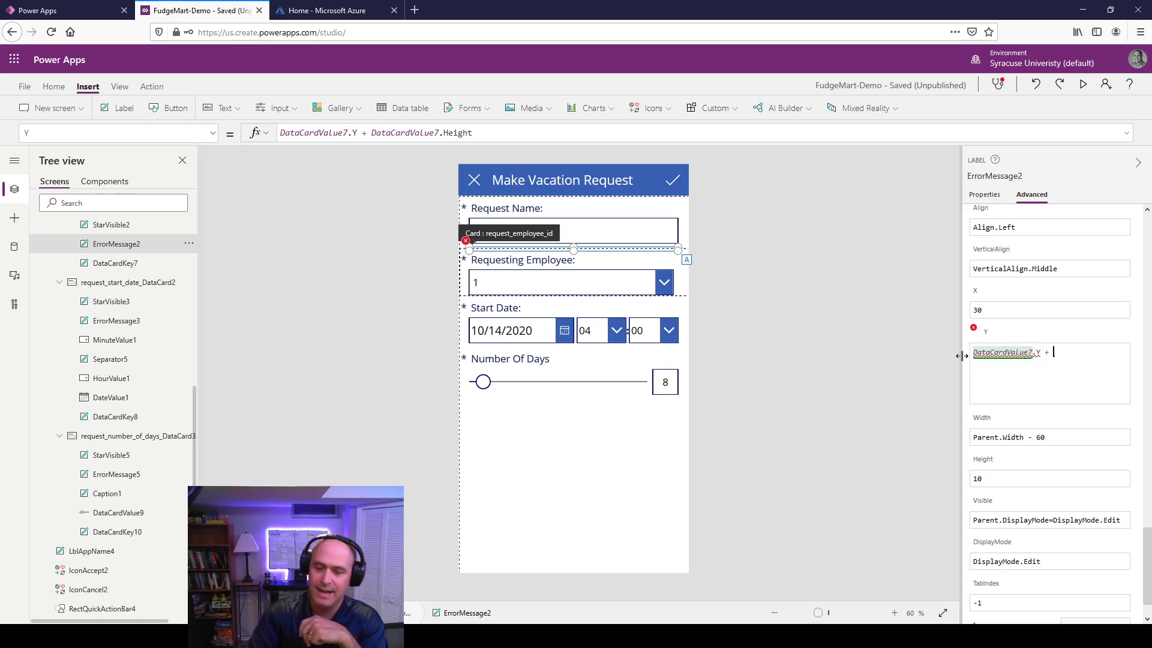
pyautogui.press('BackSpace')
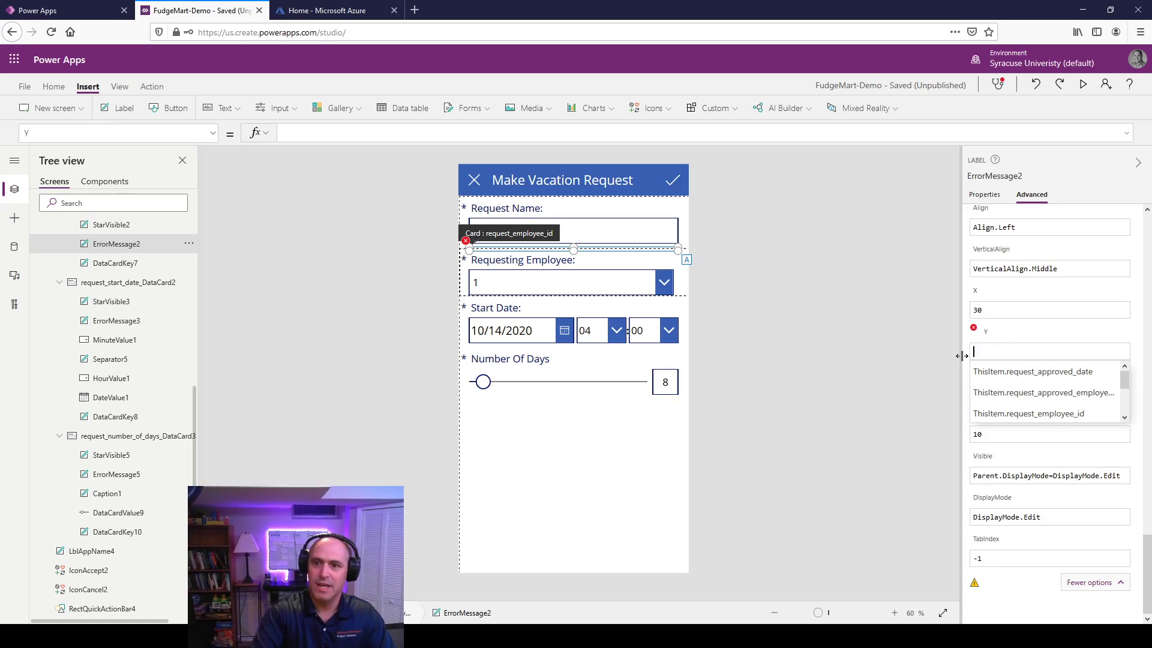
pyautogui.click(872, 329)
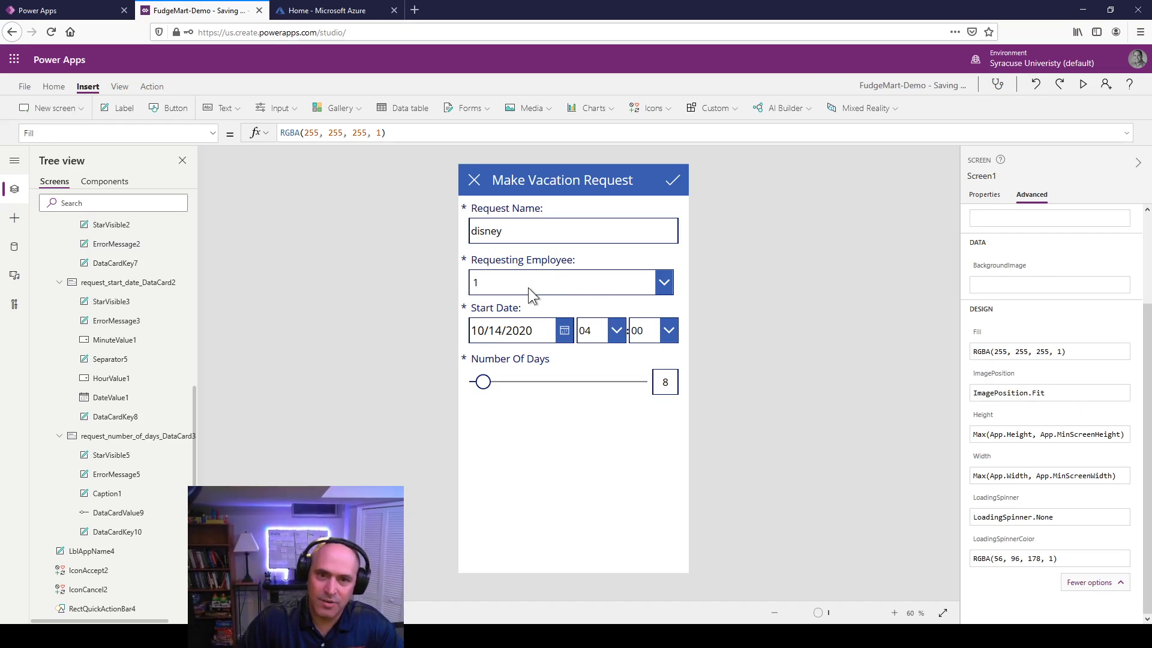
# Step: Switch Dropdown1's Value to employee_name and confirm the card's Update still returns employee_id
pyautogui.click(557, 277)
pyautogui.click(558, 277)
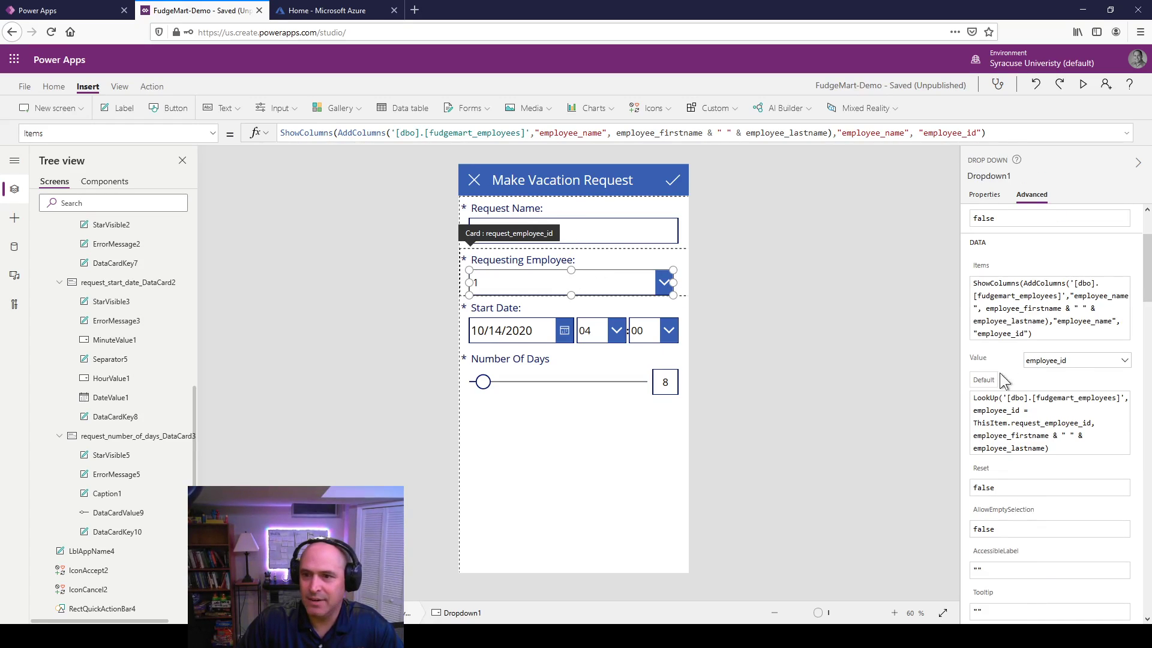
pyautogui.click(1076, 361)
pyautogui.click(1079, 374)
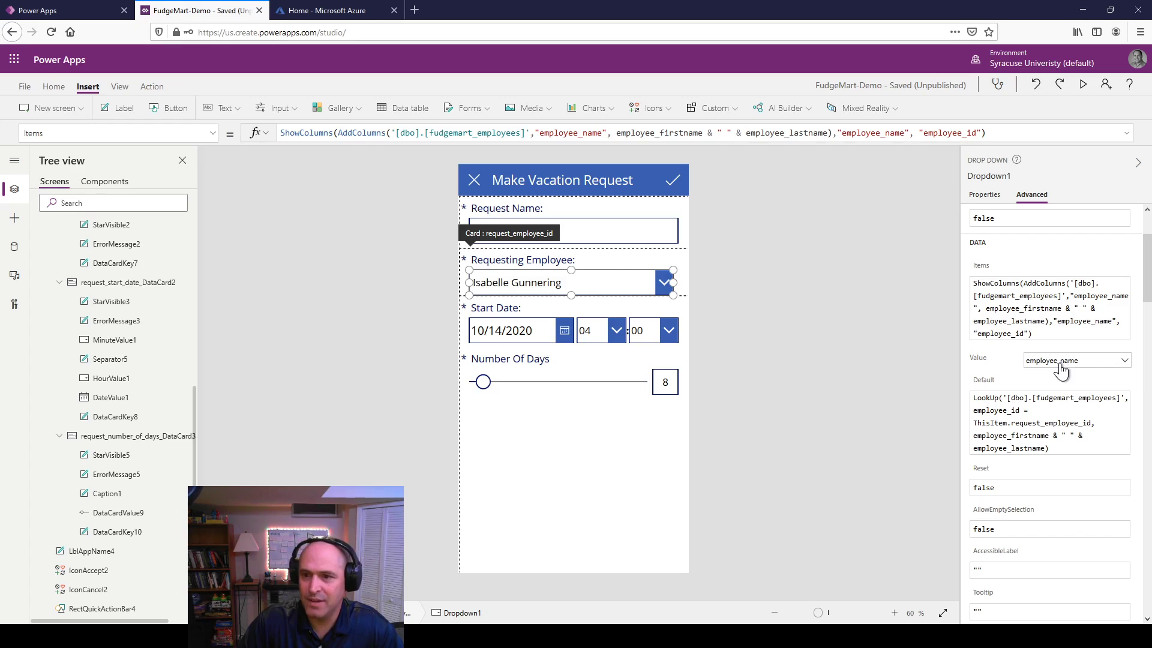
pyautogui.click(677, 257)
pyautogui.click(688, 291)
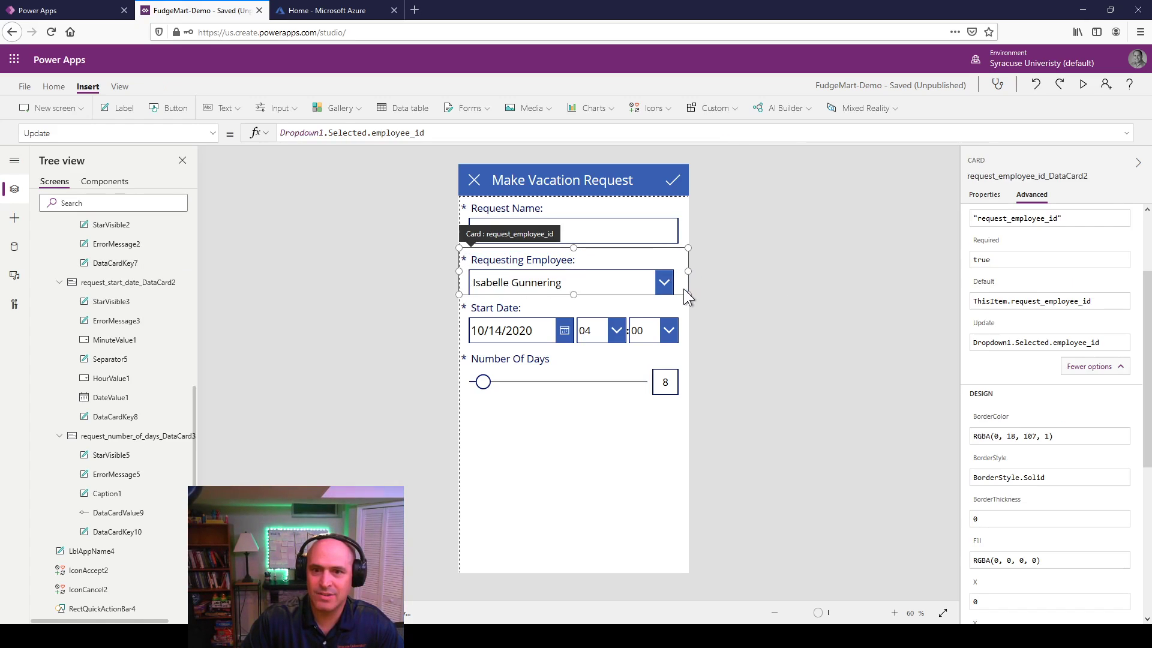
pyautogui.click(452, 132)
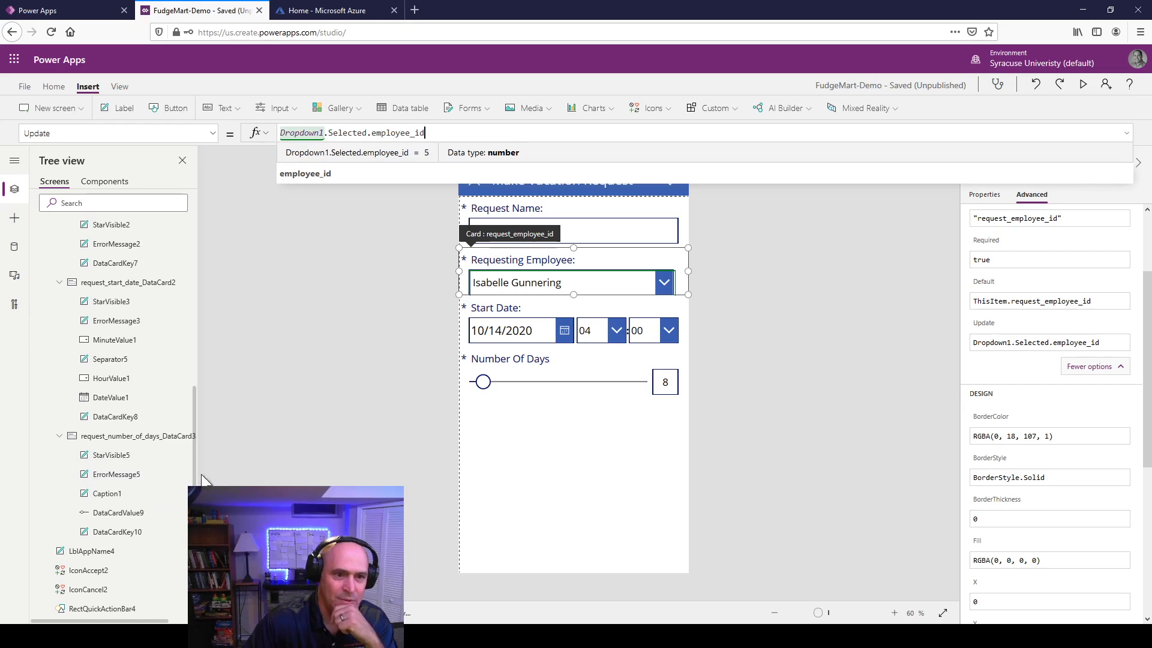
# Step: Rename Dropdown1 to DropdownEmployeeName in the Tree view, undoing an accidental delete first
pyautogui.scroll(5, 160, 501)
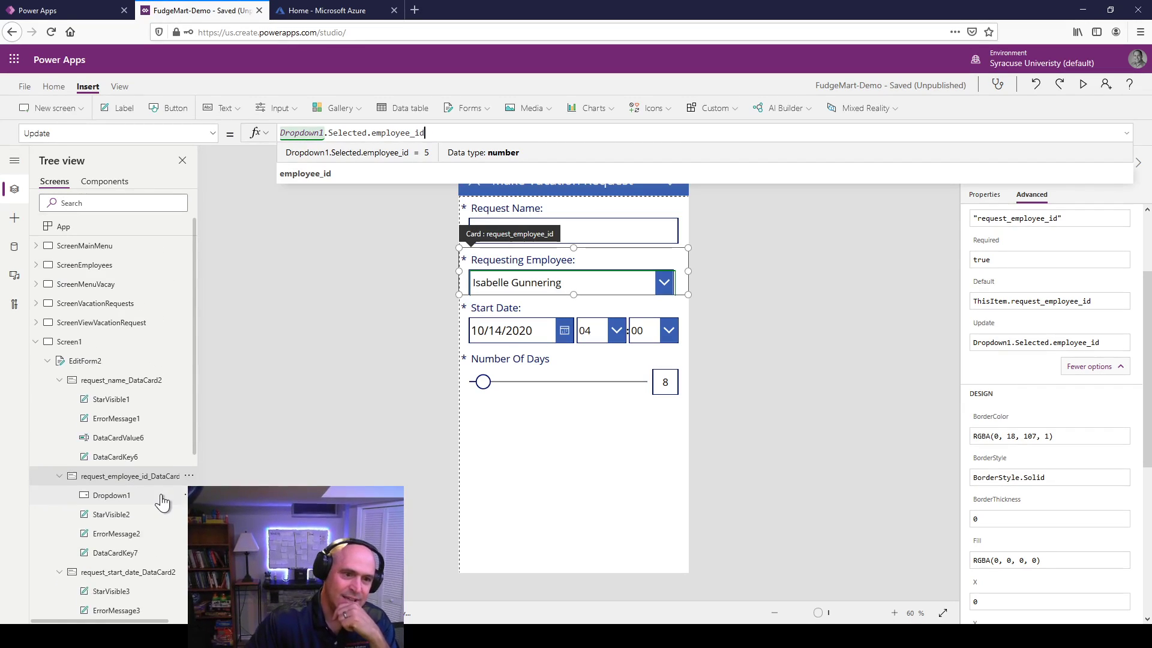
pyautogui.scroll(-3, 162, 501)
pyautogui.rightClick(131, 293)
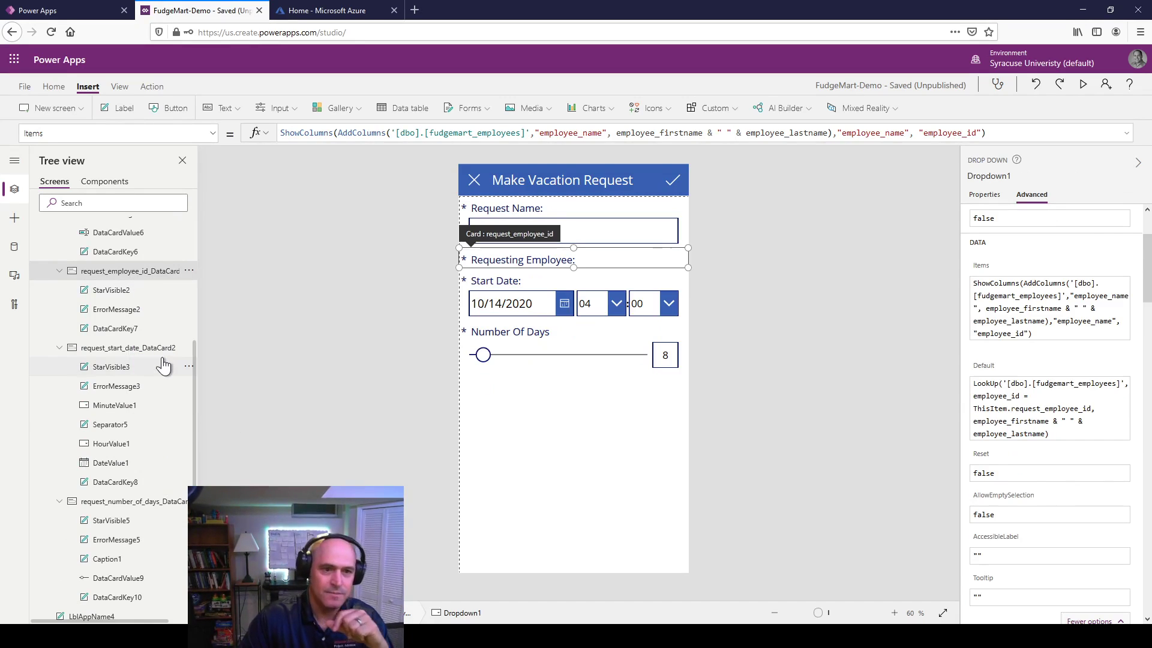
pyautogui.click(158, 361)
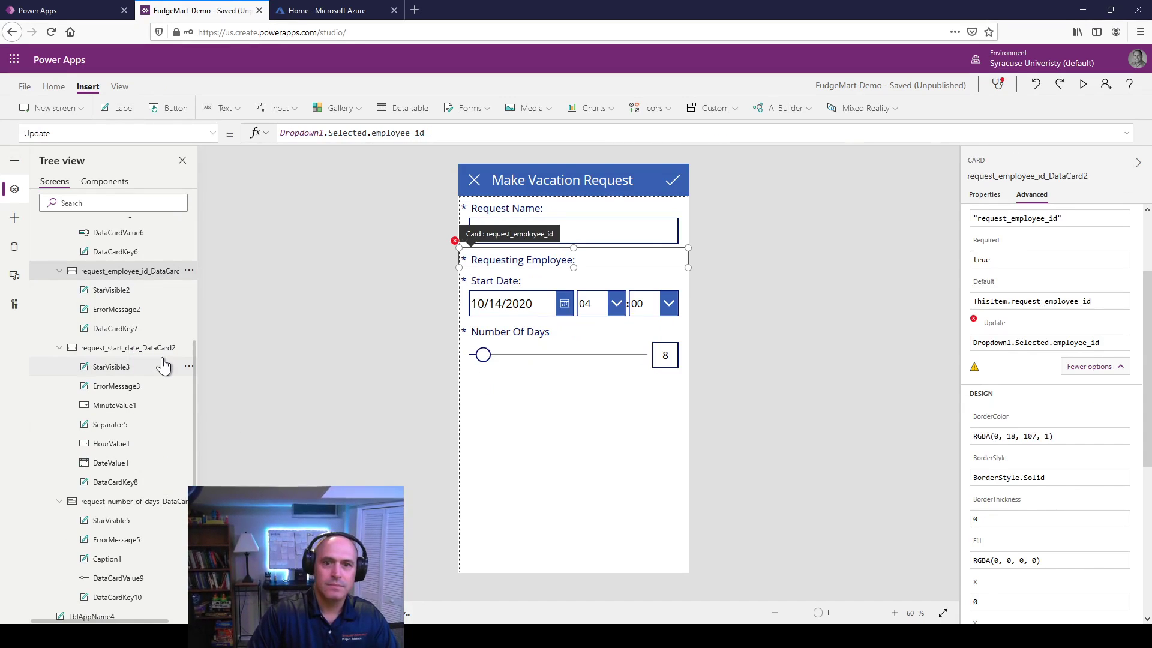
pyautogui.hotkey('ctrl', 'z')
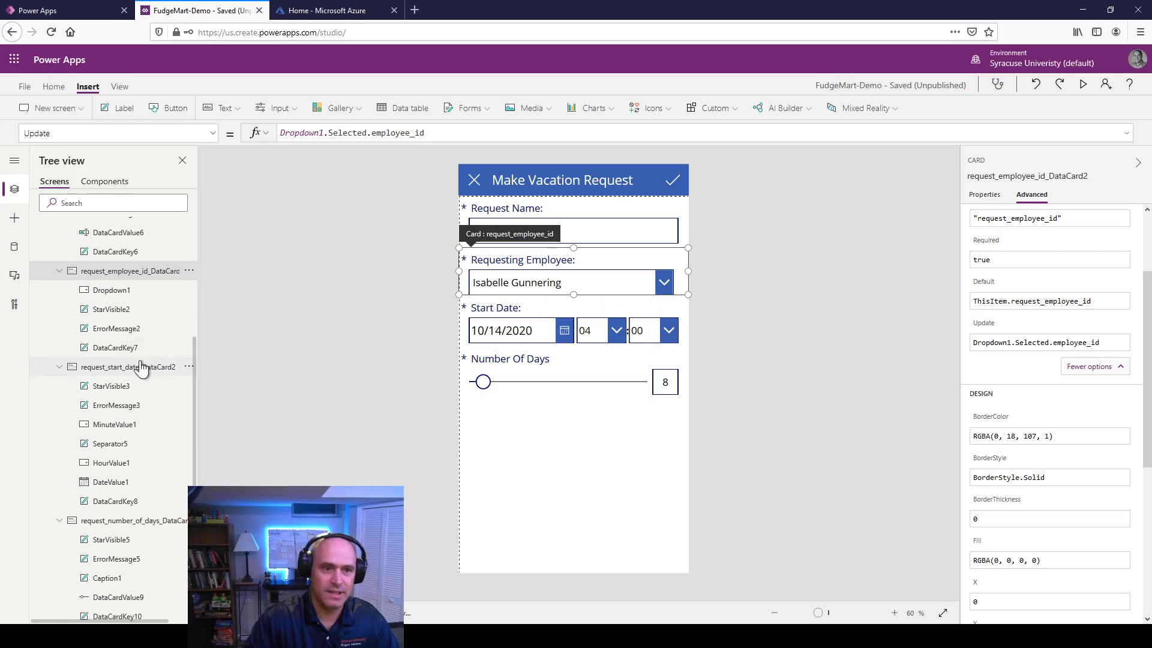
pyautogui.rightClick(117, 294)
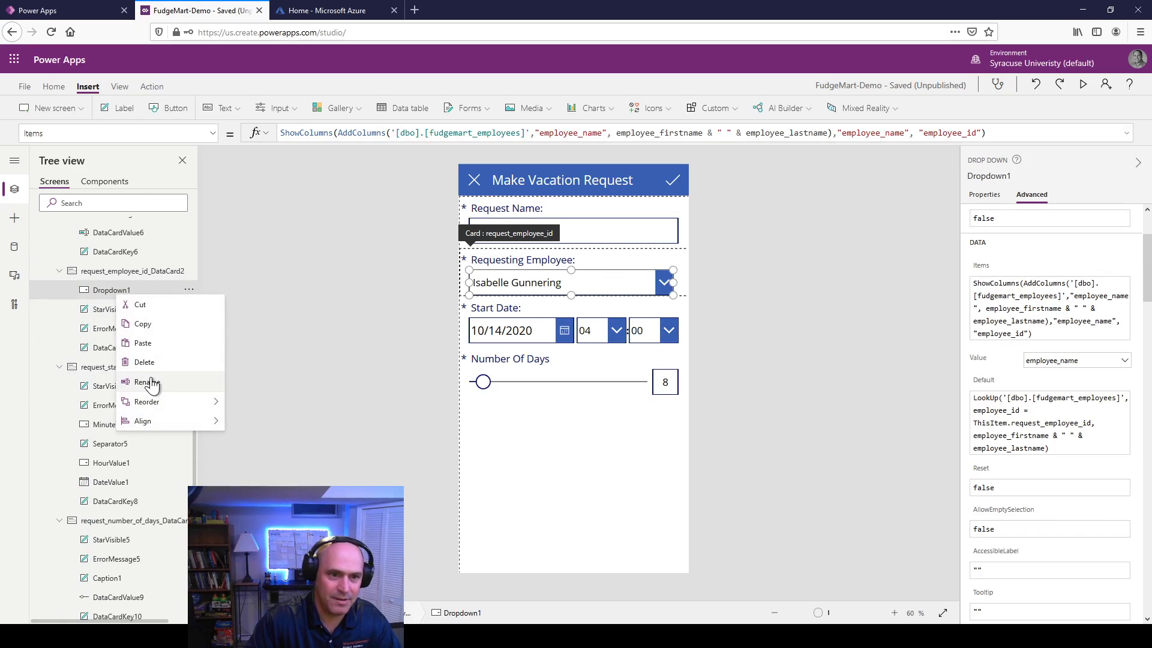
pyautogui.click(149, 378)
pyautogui.press('End')
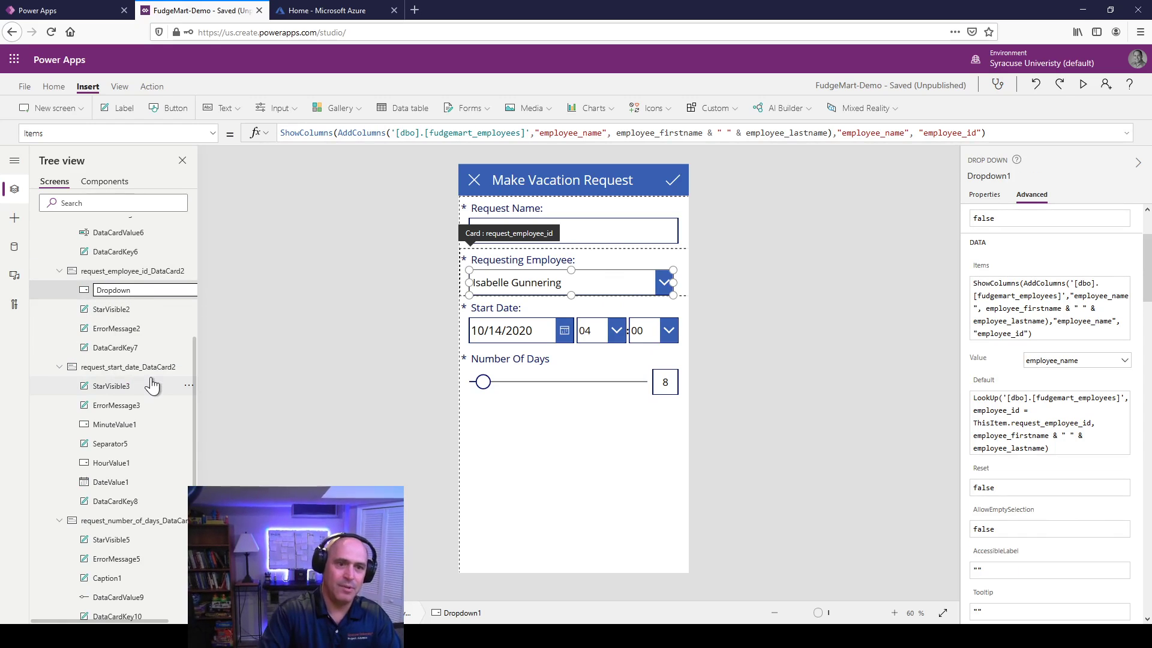
pyautogui.write('Employee')
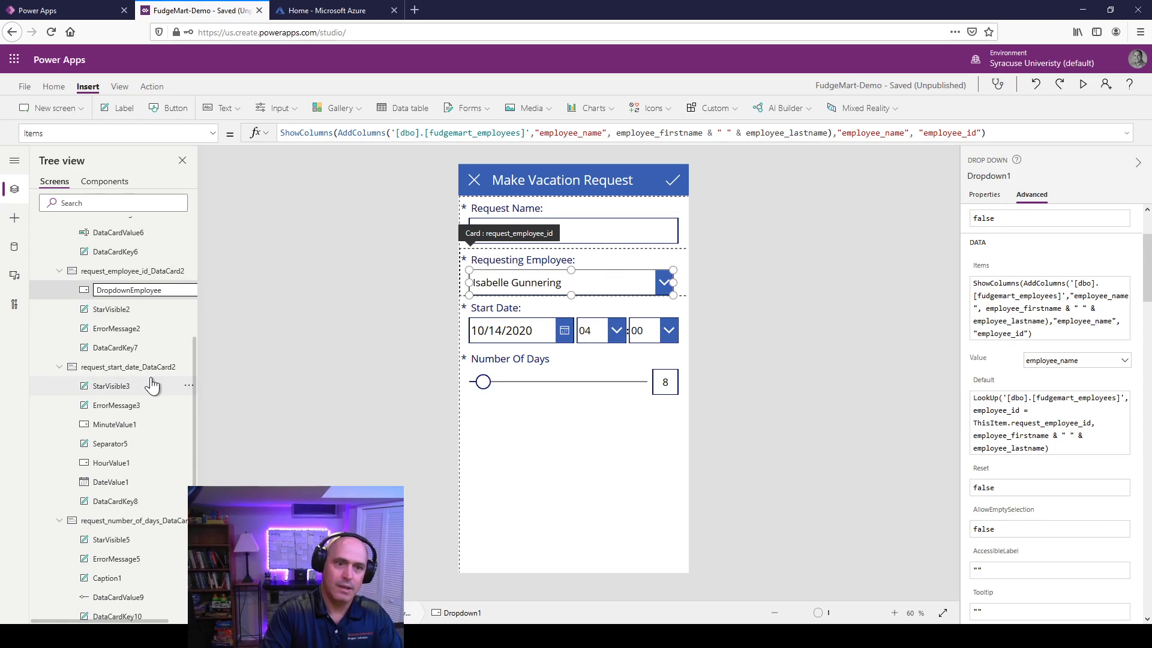
pyautogui.write('Name')
pyautogui.press('Return')
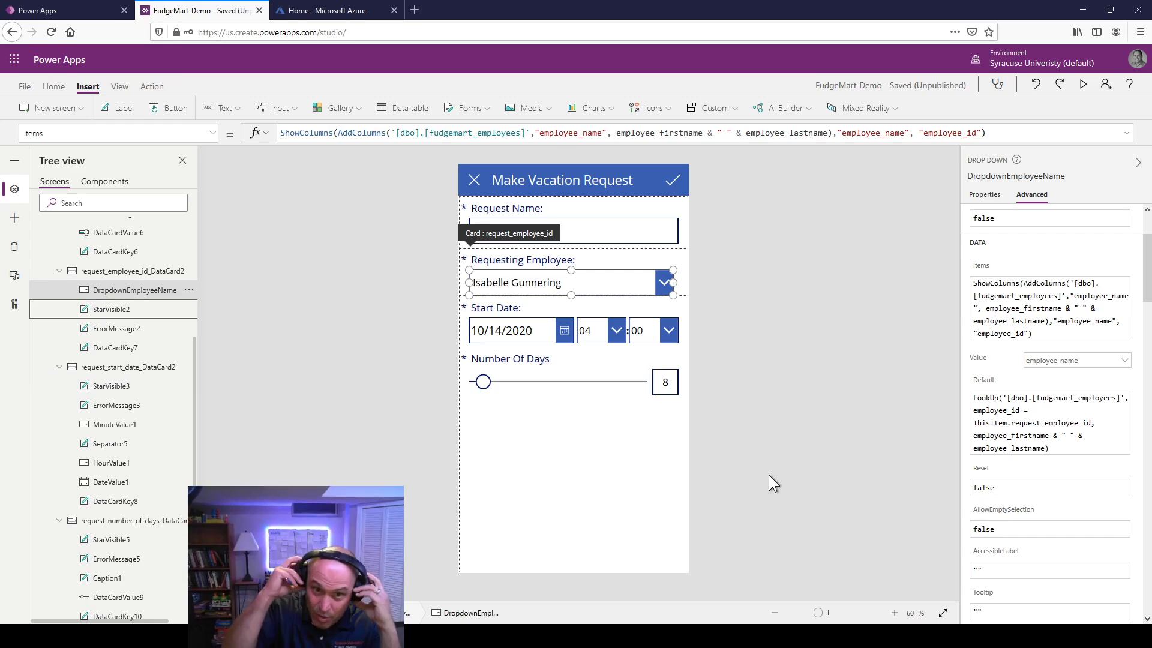
# Step: Delete the Start Date card's hour and minute pickers and widen the date picker
pyautogui.click(803, 394)
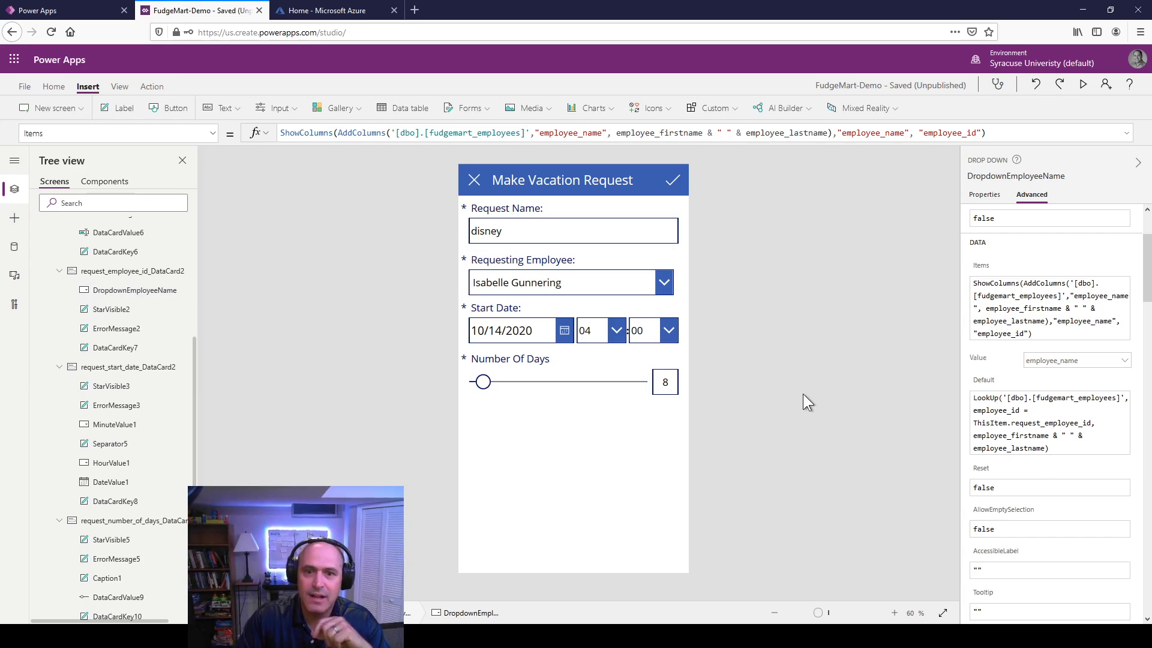
pyautogui.click(642, 328)
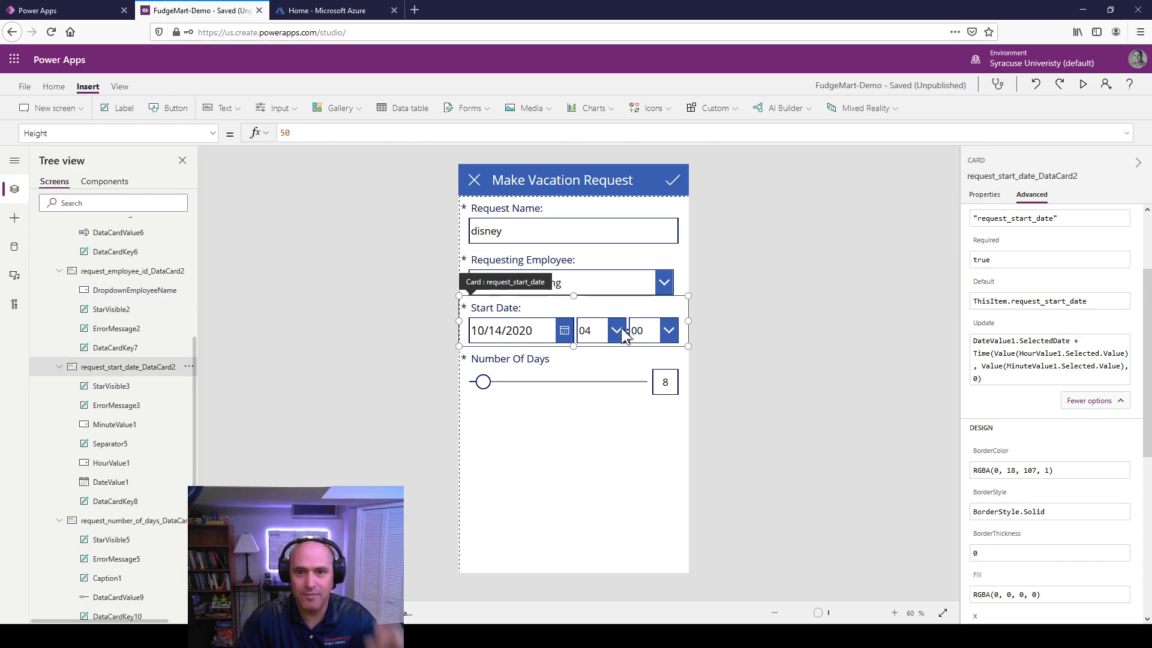
pyautogui.click(607, 330)
pyautogui.keyDown('shift'); pyautogui.click(660, 330); pyautogui.keyUp('shift')
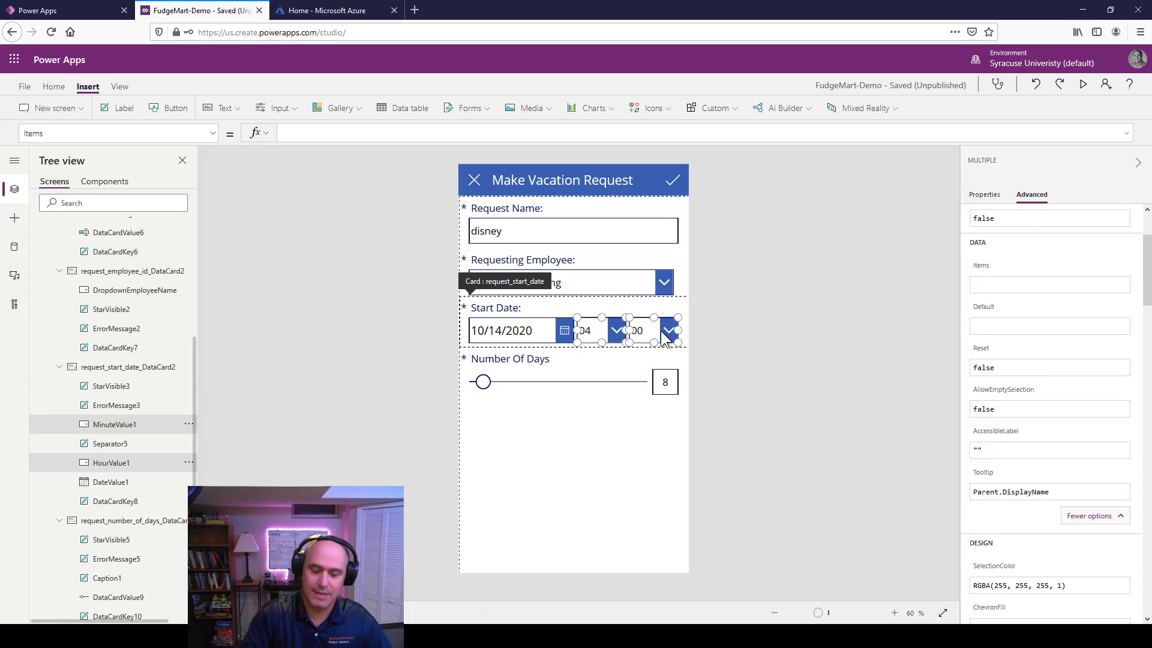
pyautogui.press('Delete')
pyautogui.click(542, 330)
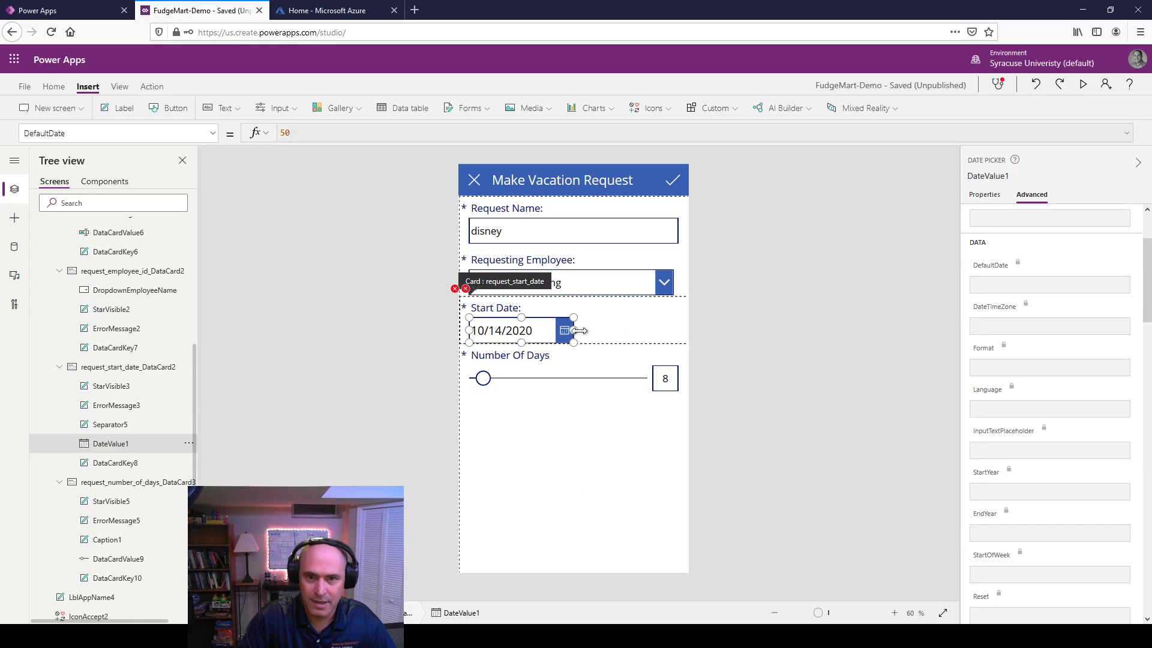
pyautogui.moveTo(574, 330); pyautogui.dragTo(678, 331)
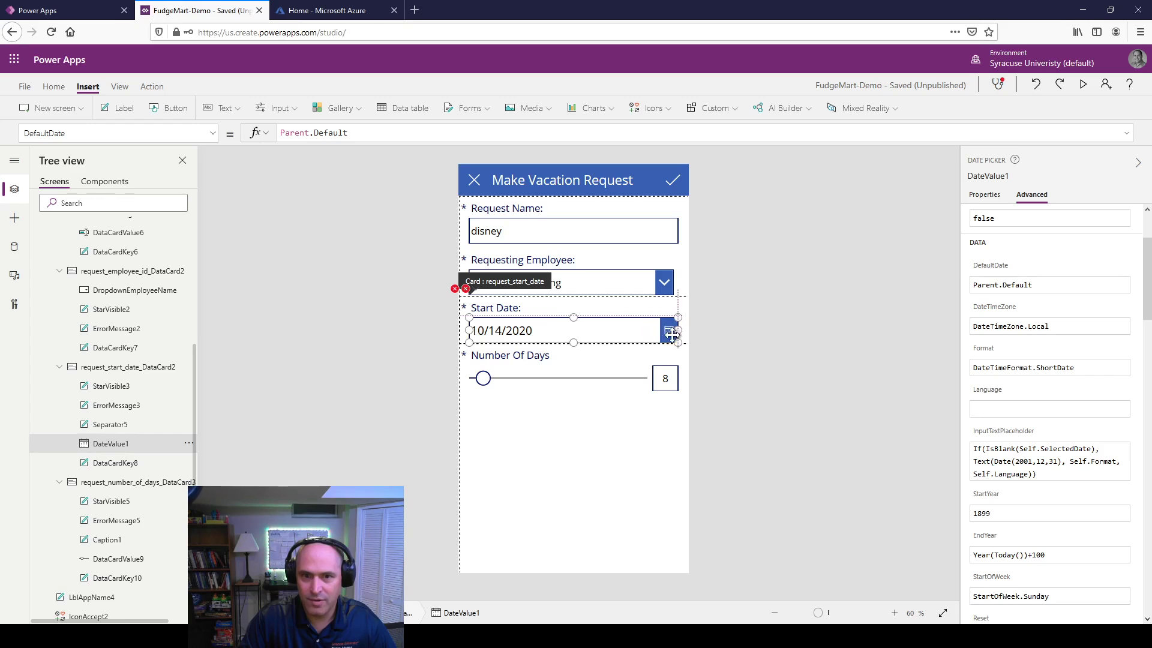
# Step: Remove the + Time(...) part from the card's Update formula, leaving DateValue1.SelectedDate
pyautogui.click(455, 289)
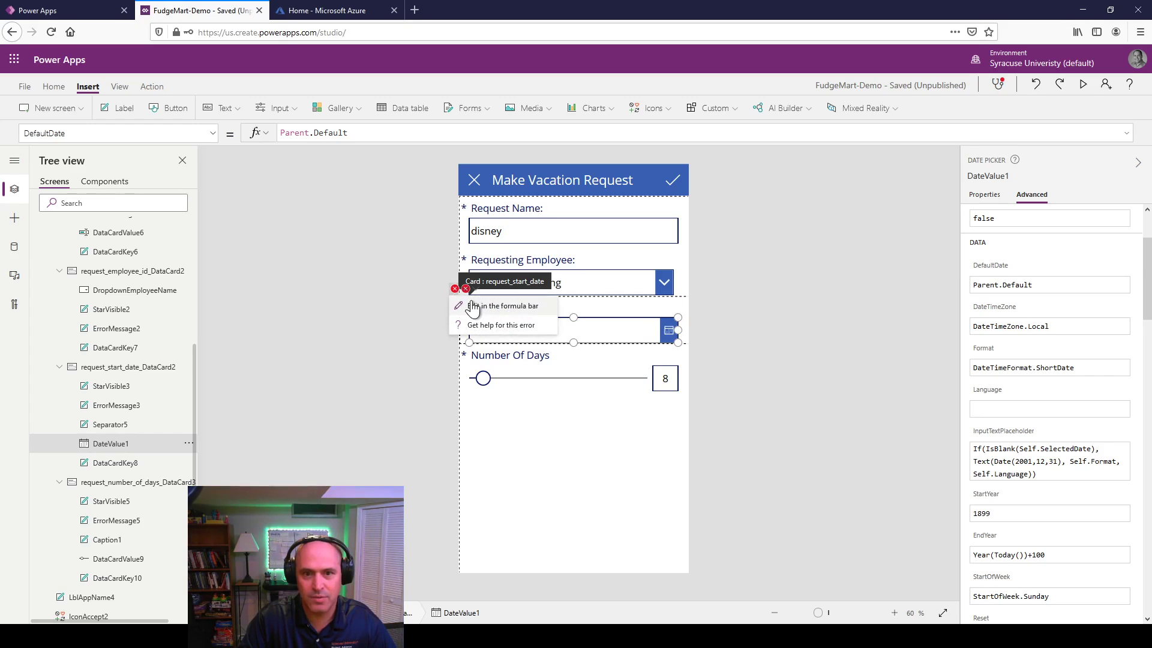
pyautogui.click(474, 305)
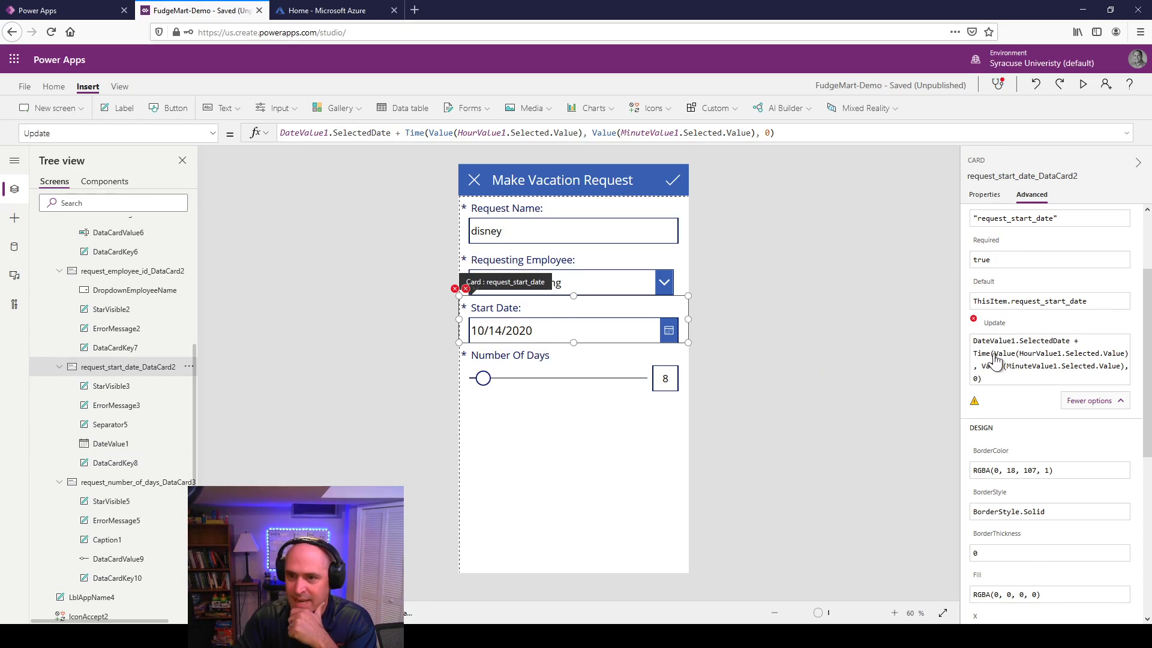
pyautogui.click(1073, 343)
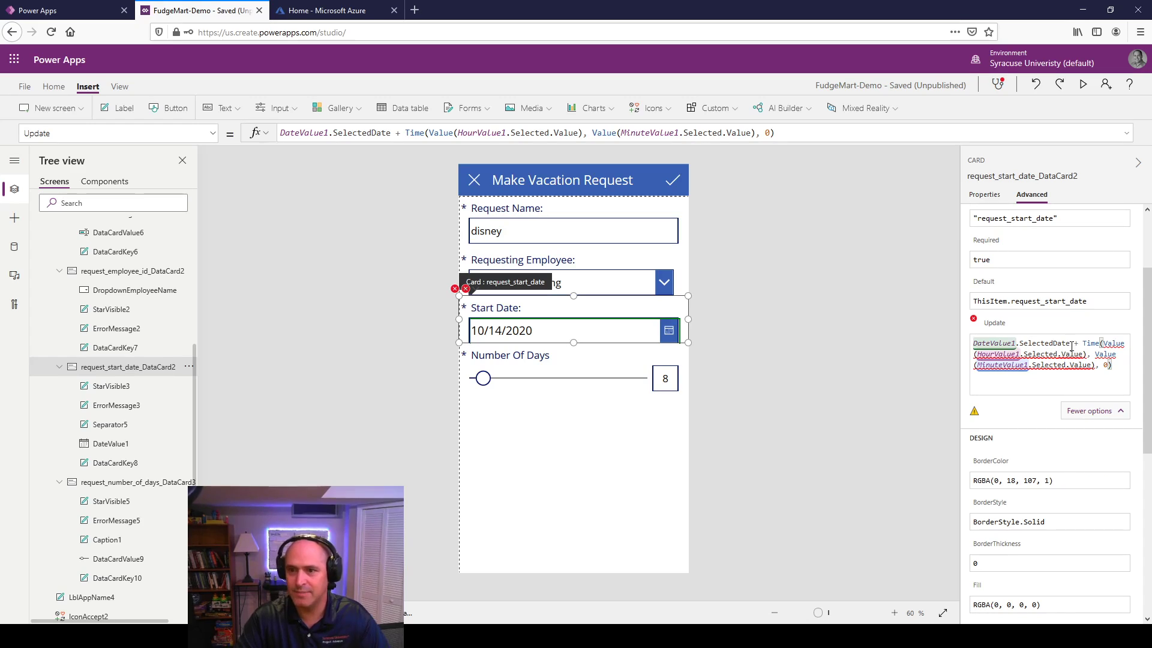
pyautogui.moveTo(1070, 343); pyautogui.dragTo(1110, 391)
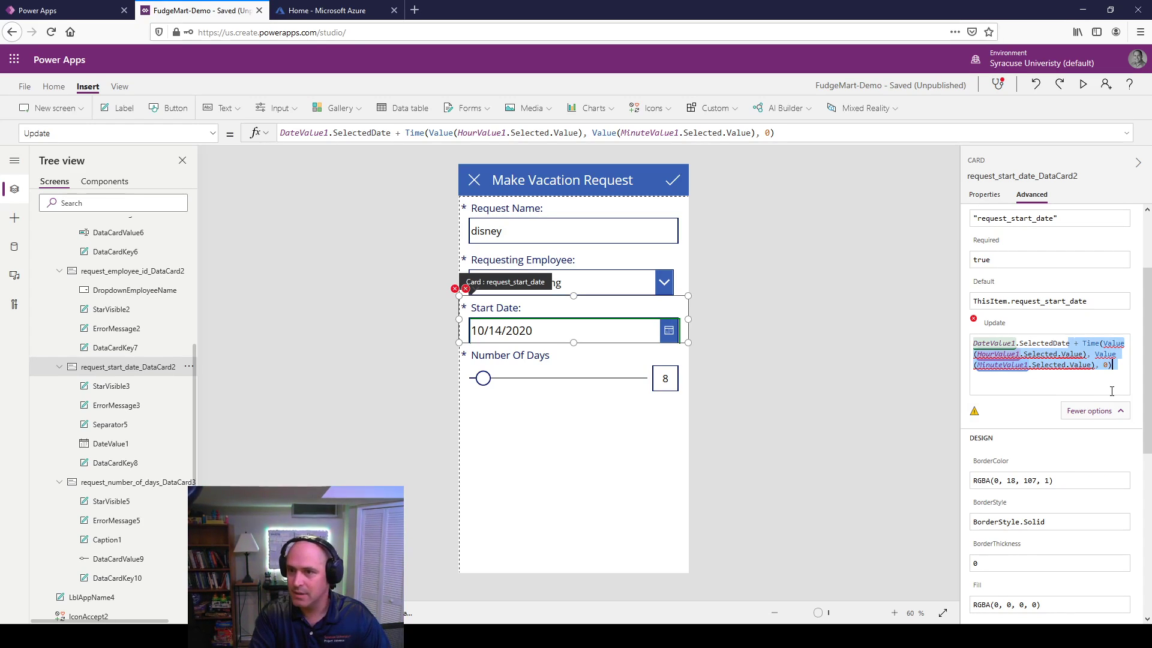
pyautogui.press('BackSpace')
pyautogui.click(902, 393)
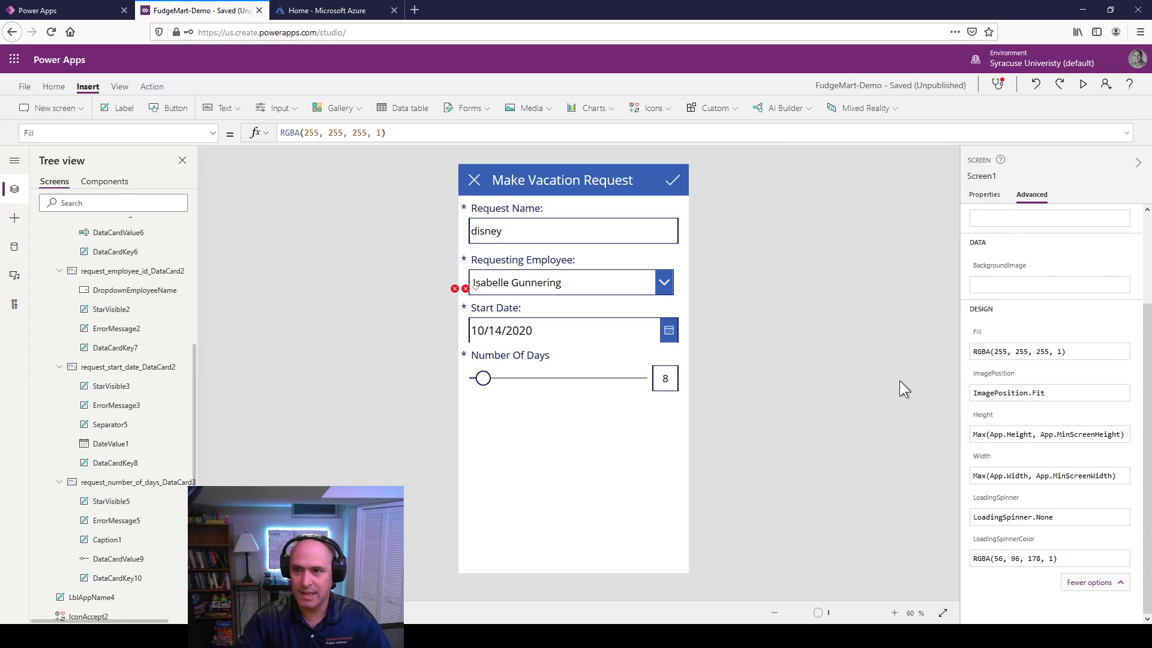
# Step: Clear the broken Y formula on the Start Date card's ErrorMessage3 label
pyautogui.click(468, 297)
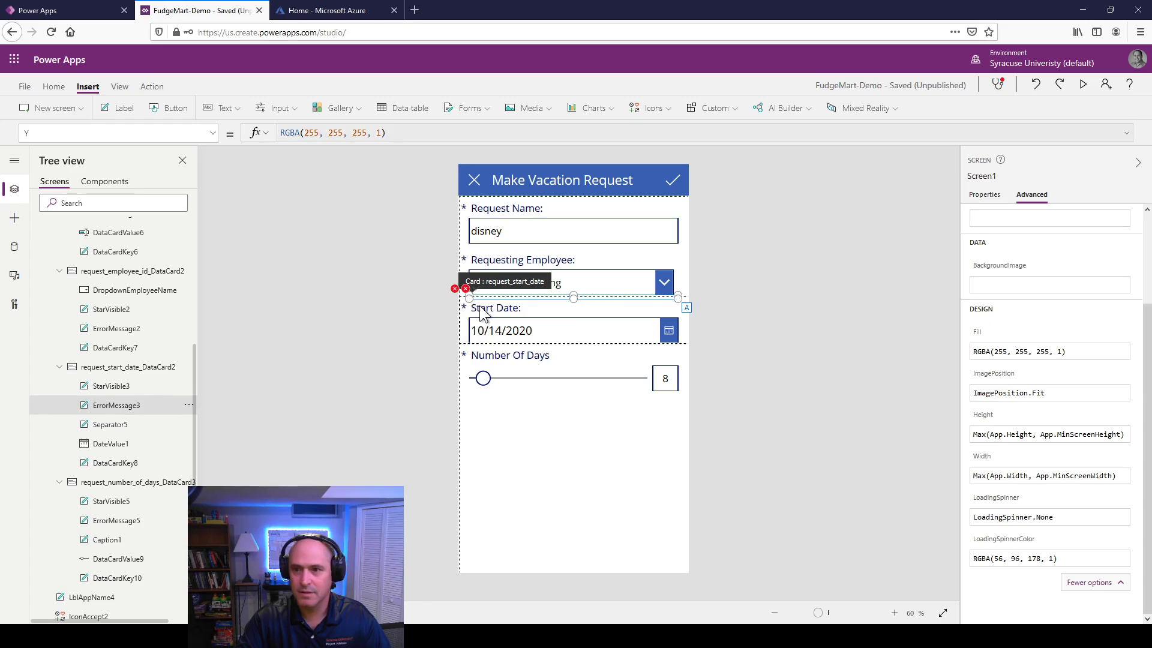
pyautogui.scroll(-8, 1024, 313)
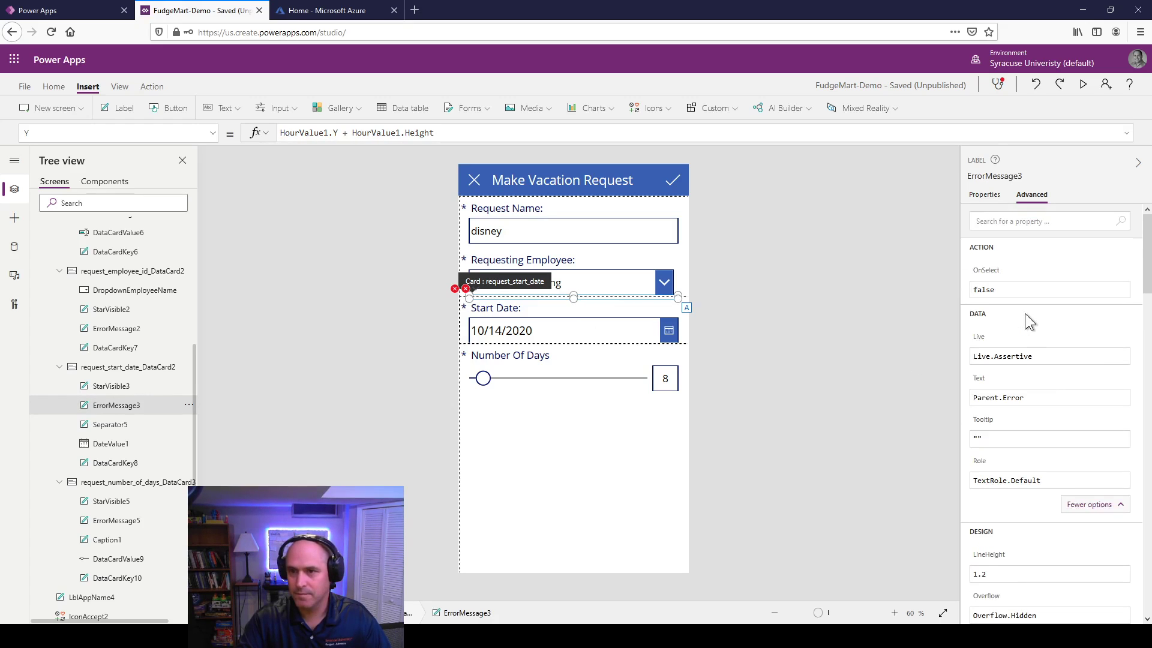
pyautogui.scroll(-10, 1049, 422)
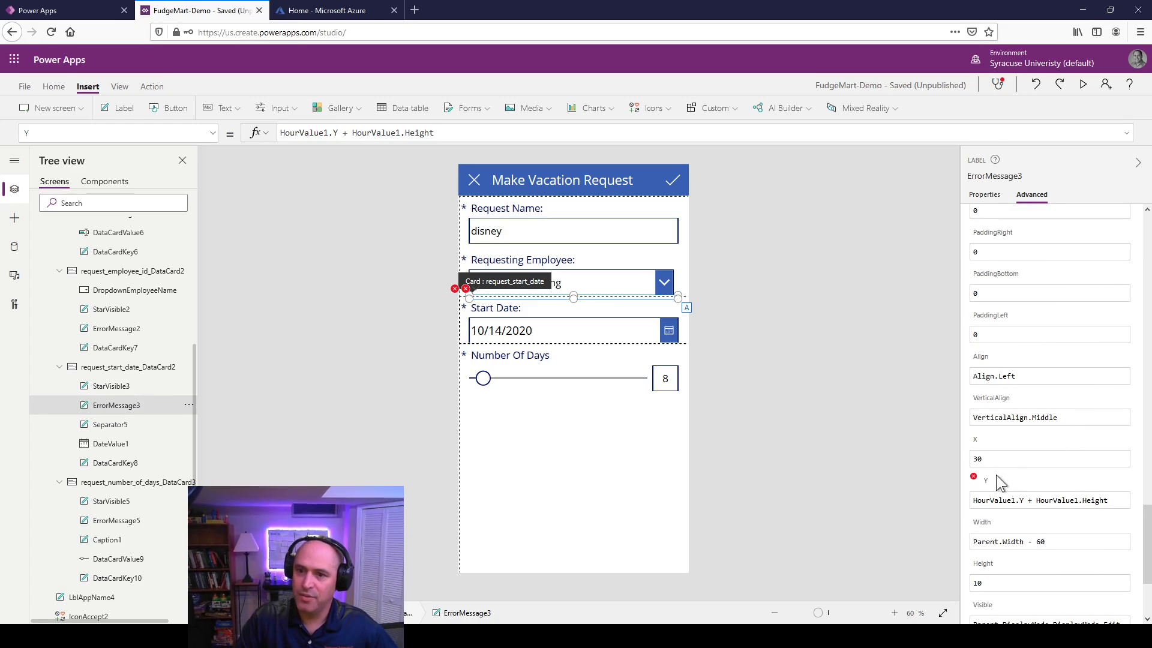
pyautogui.scroll(-2, 1091, 414)
pyautogui.click(1115, 385)
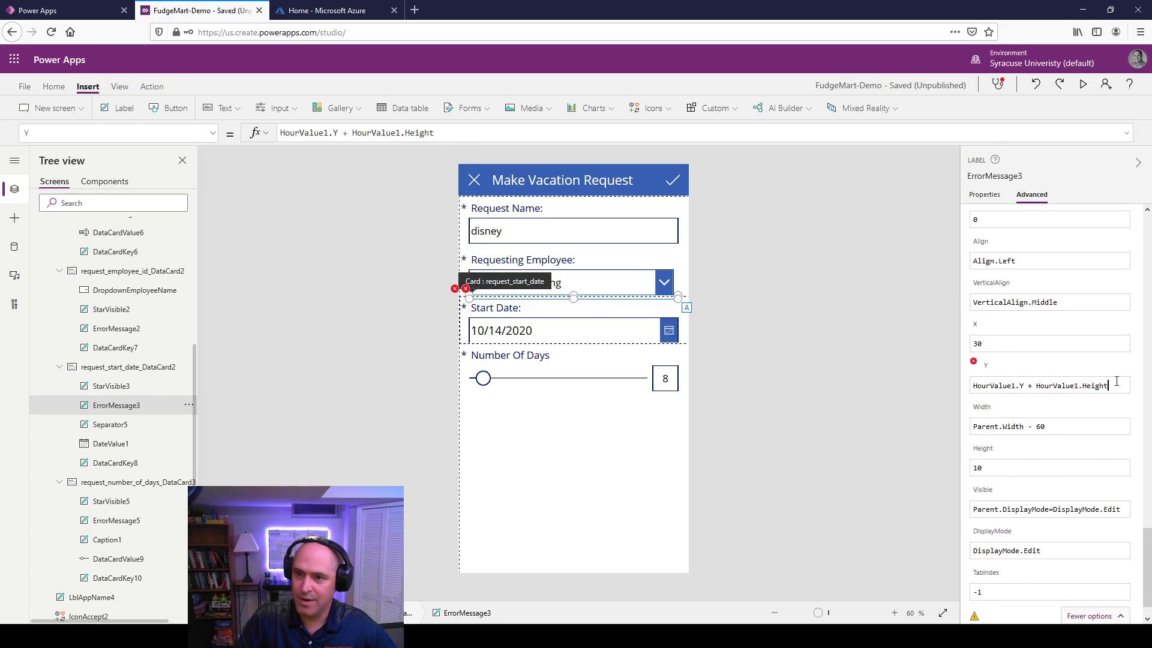
pyautogui.moveTo(1116, 384); pyautogui.dragTo(931, 393)
pyautogui.press('BackSpace')
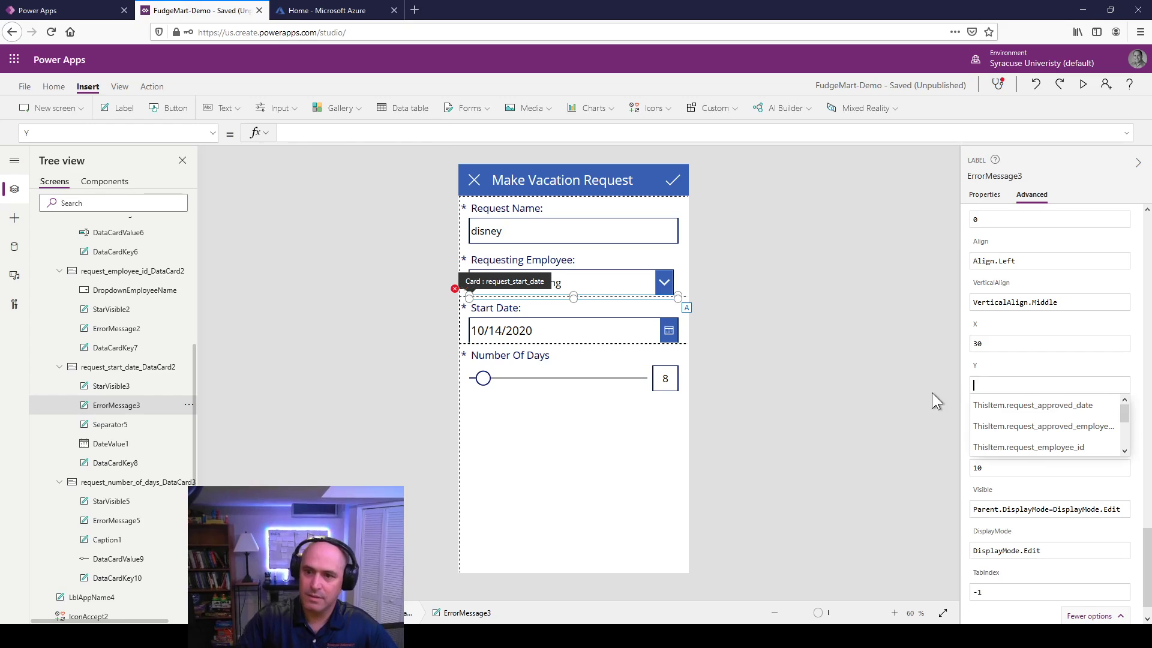
pyautogui.scroll(-1, 1107, 437)
pyautogui.click(850, 461)
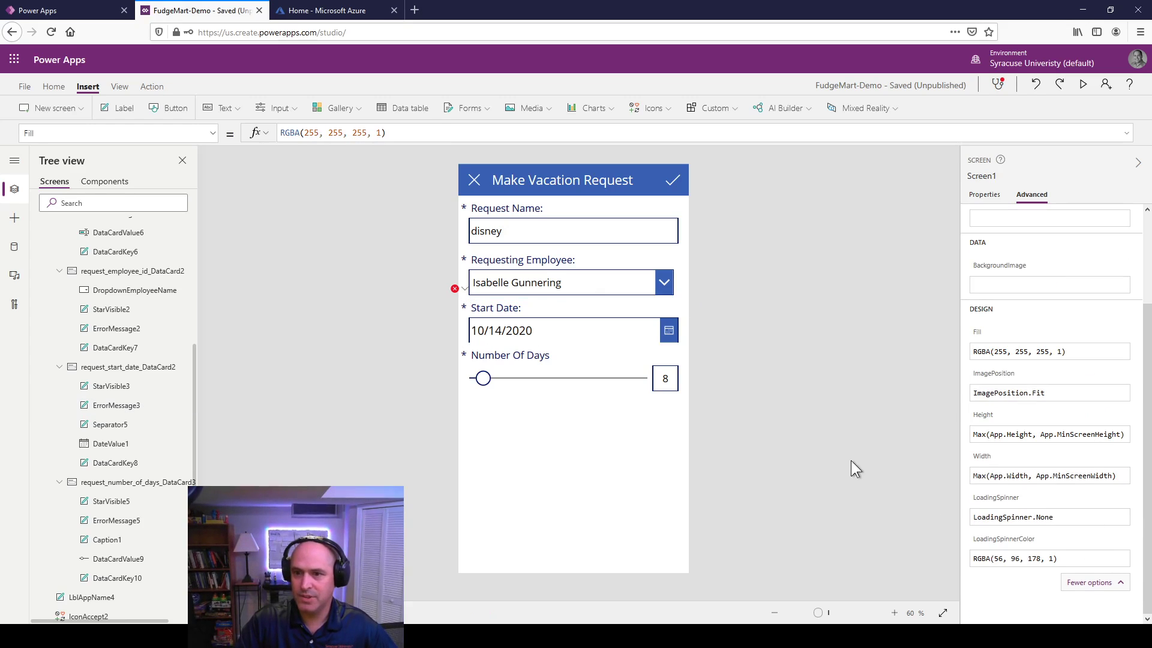
# Step: Clear the broken X formula on the Start Date card's Separator5
pyautogui.click(455, 290)
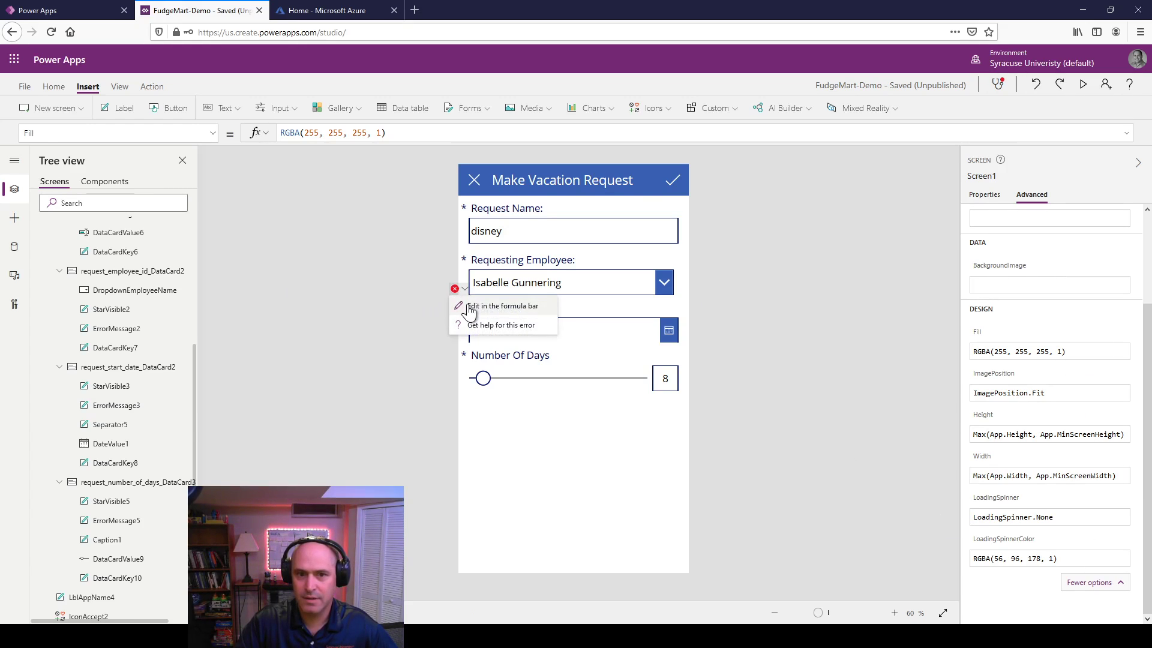
pyautogui.click(471, 303)
pyautogui.scroll(-15, 1024, 478)
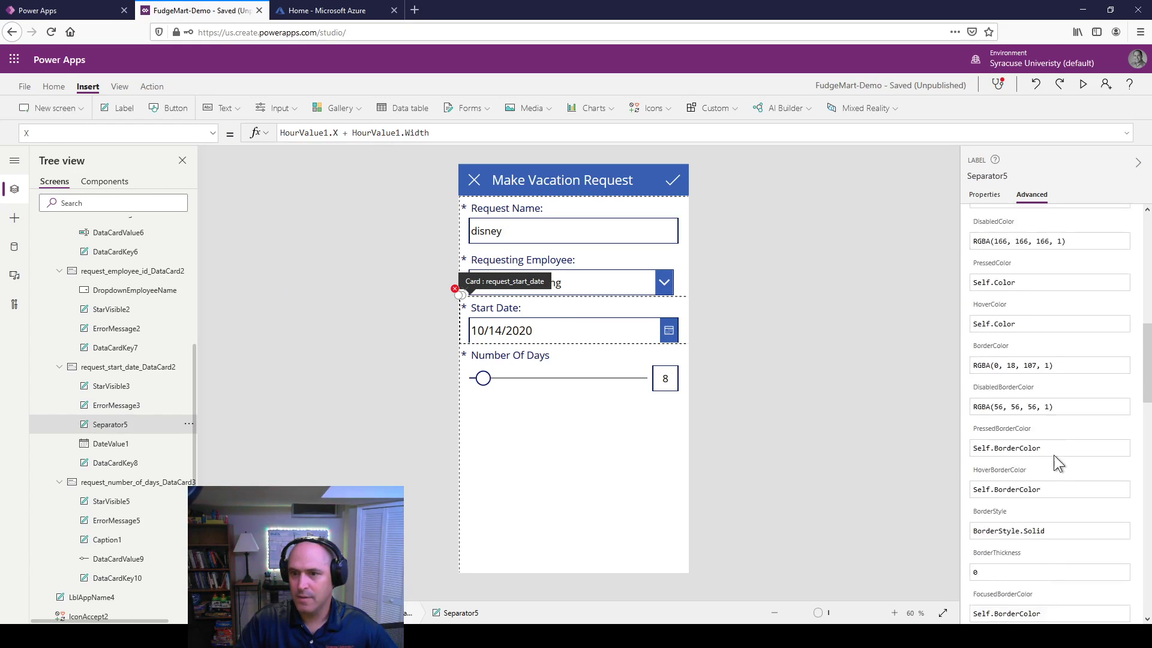
pyautogui.scroll(-5, 1044, 444)
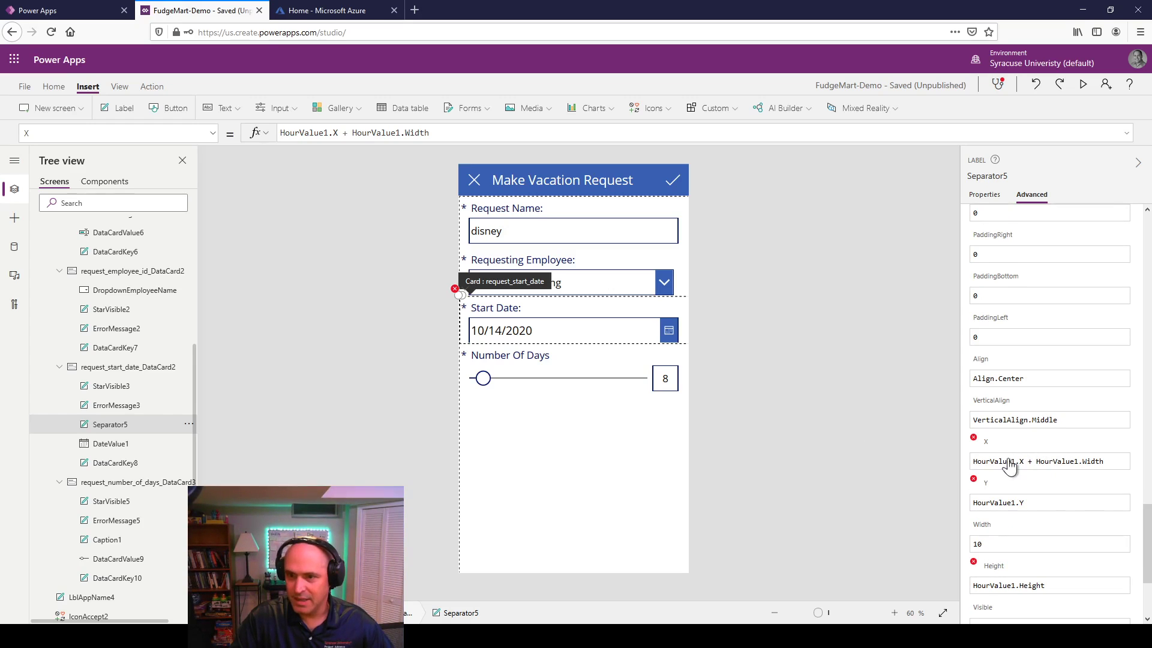
pyautogui.click(1111, 461)
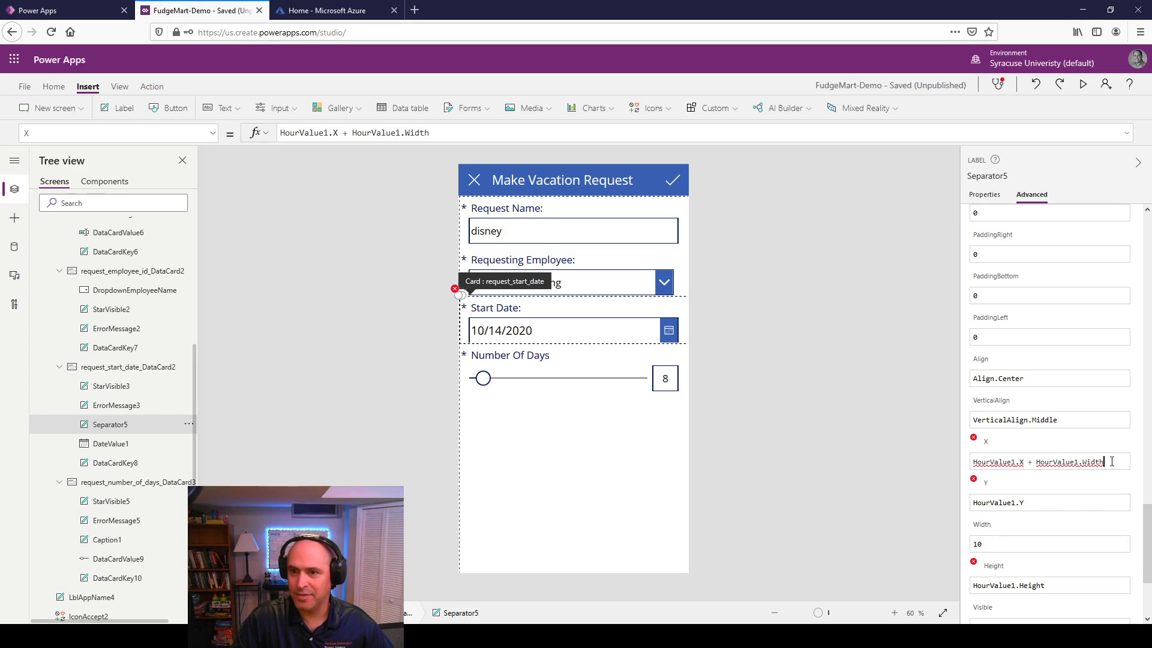
pyautogui.moveTo(1103, 461); pyautogui.dragTo(960, 450)
pyautogui.press('Delete')
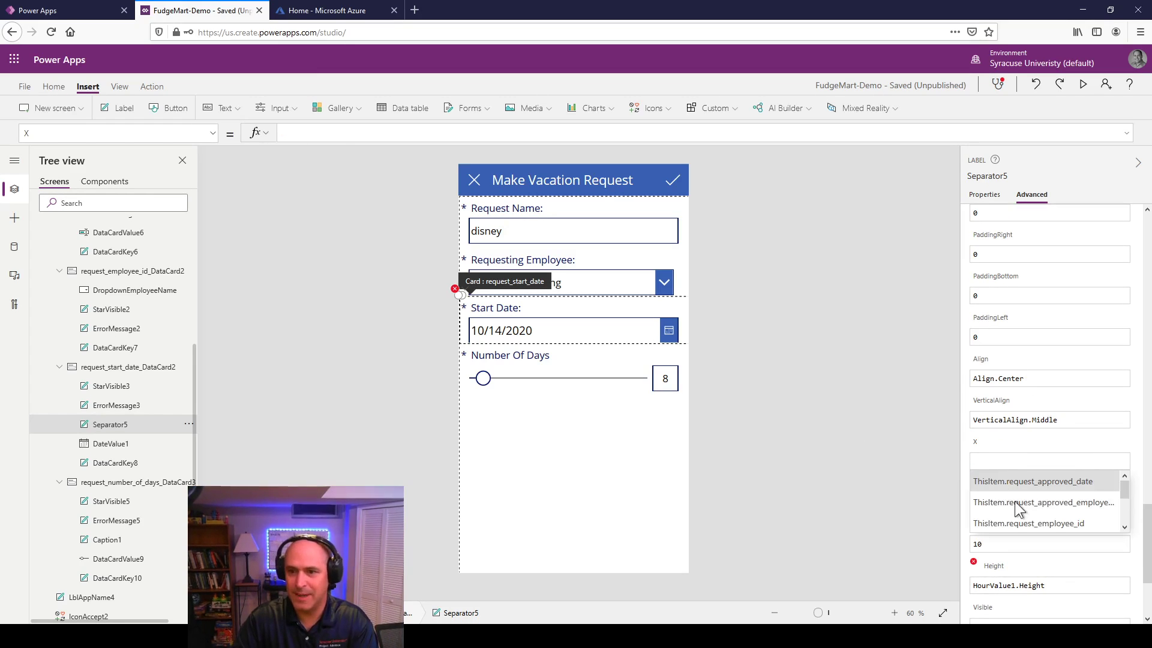
pyautogui.click(865, 455)
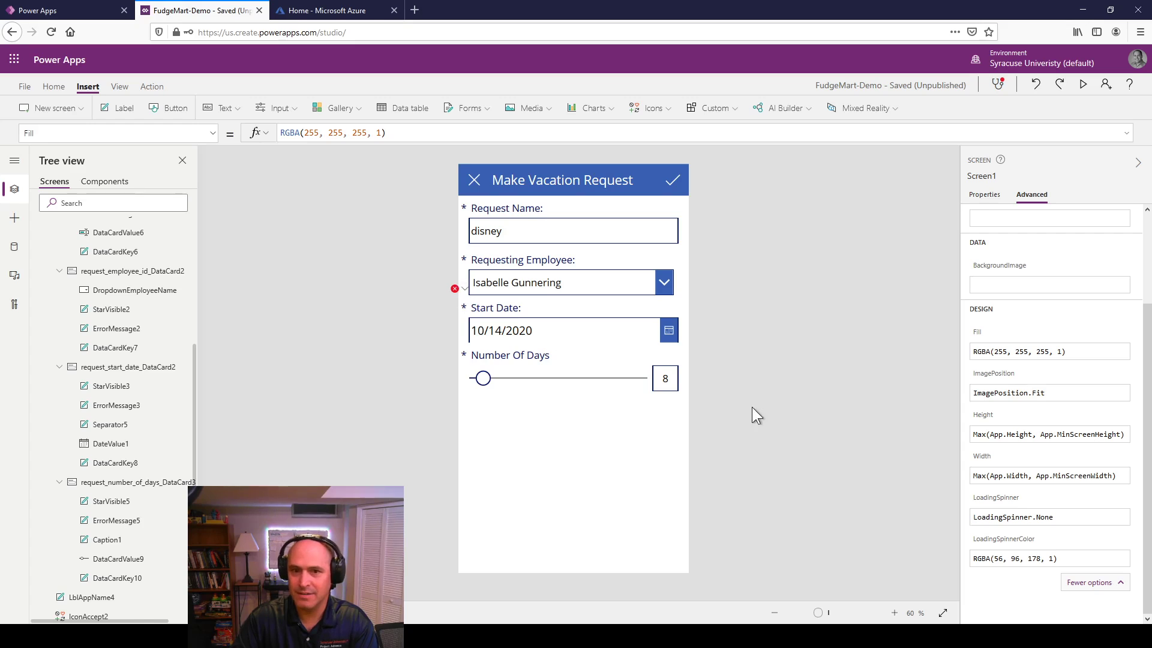
# Step: Clear Separator5's broken Height and Y formulas, then make the Start Date card slightly taller
pyautogui.scroll(2, 1024, 414)
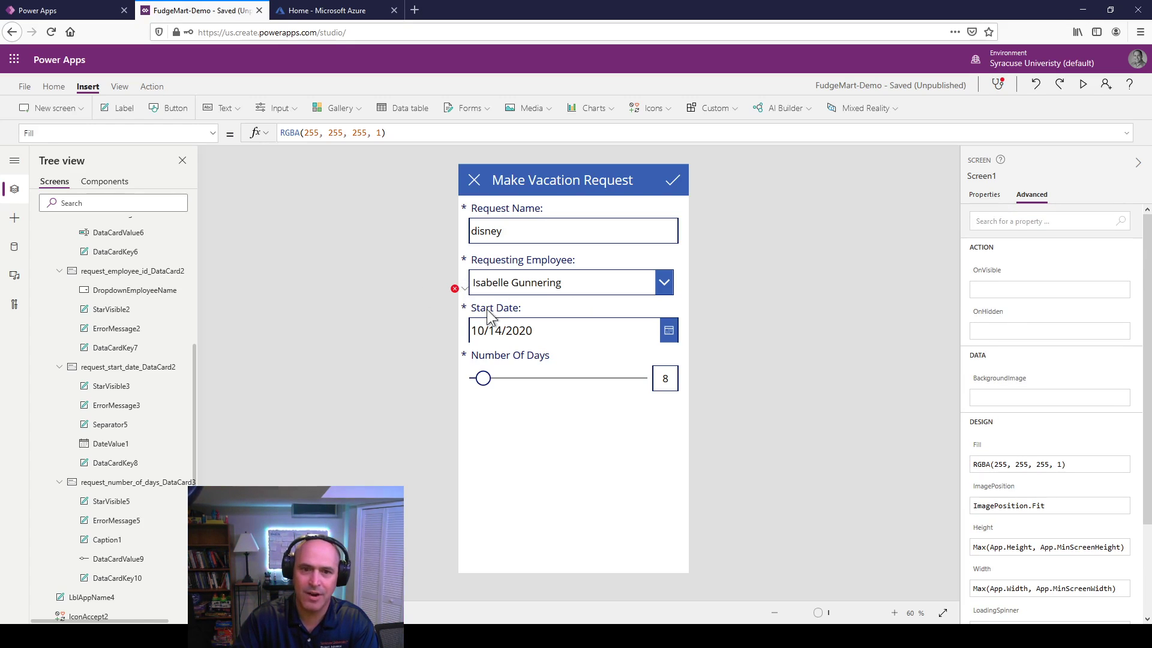
pyautogui.click(497, 332)
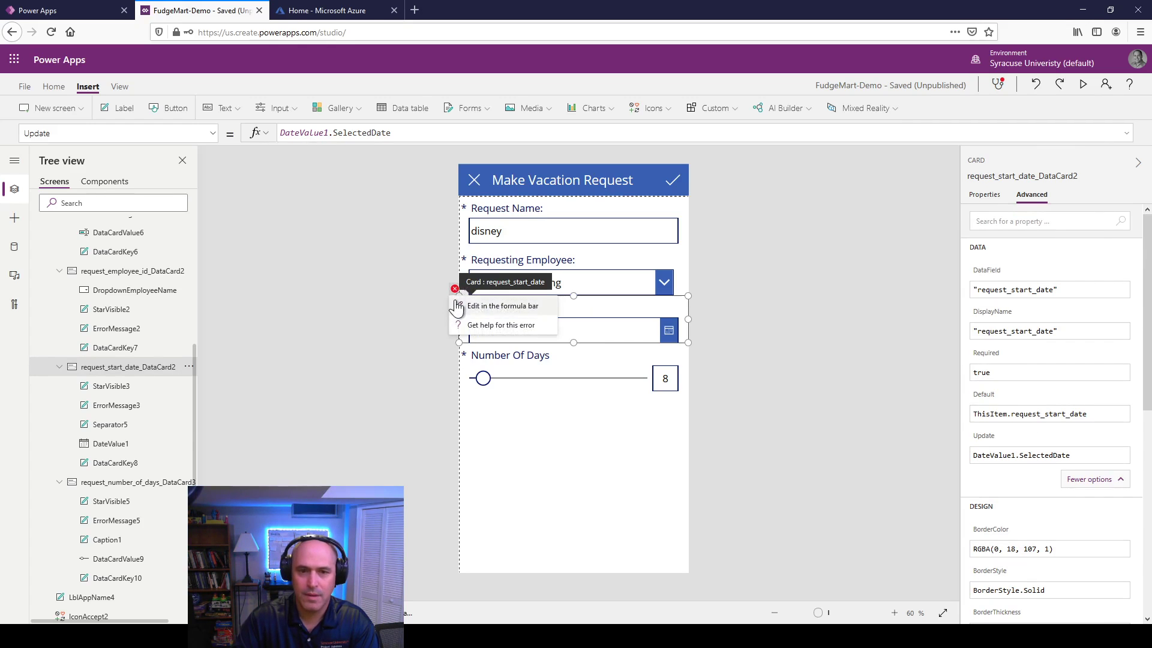
pyautogui.click(490, 301)
pyautogui.scroll(-15, 1059, 423)
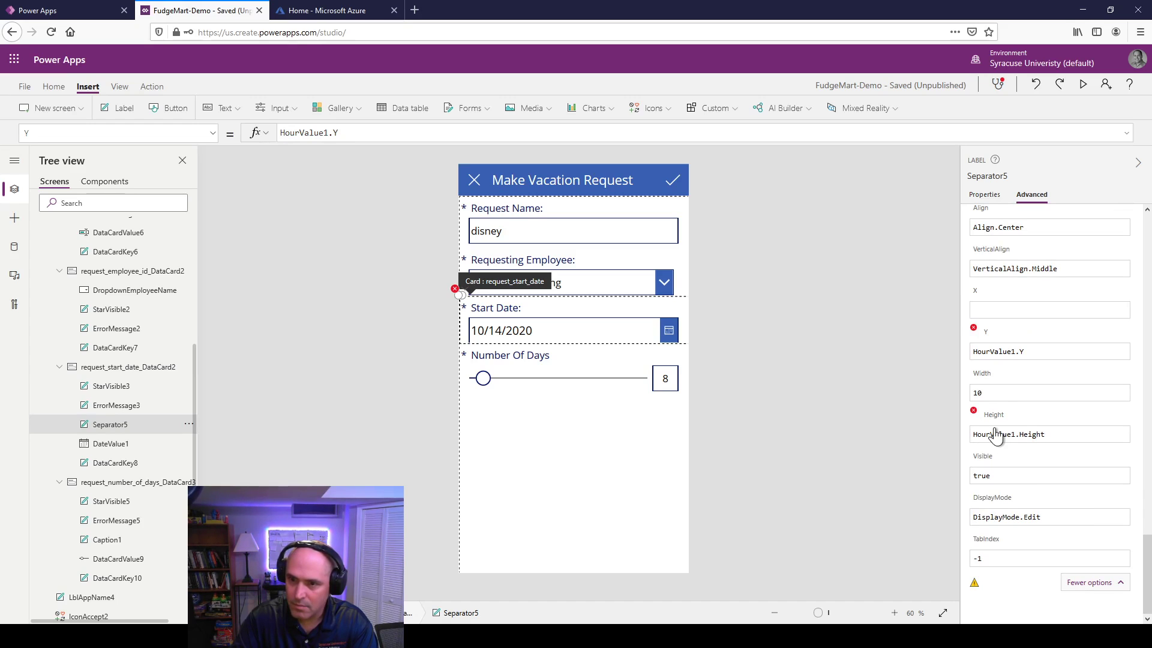
pyautogui.click(1002, 441)
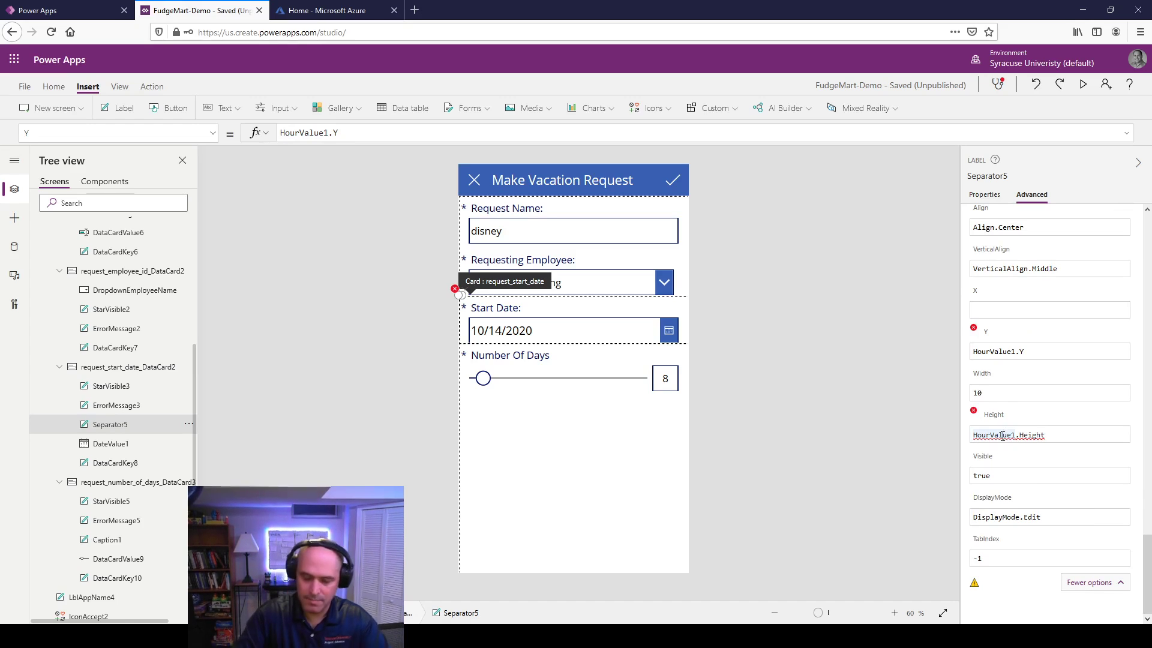
pyautogui.hotkey('ctrl', 'a')
pyautogui.press('BackSpace')
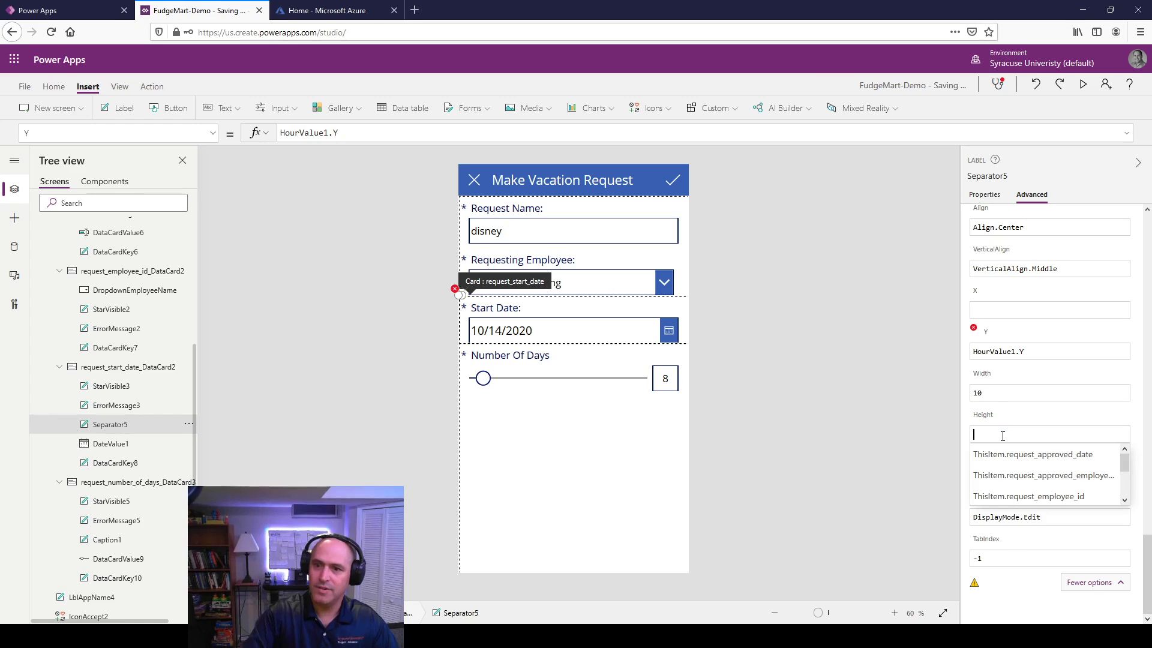
pyautogui.click(1027, 352)
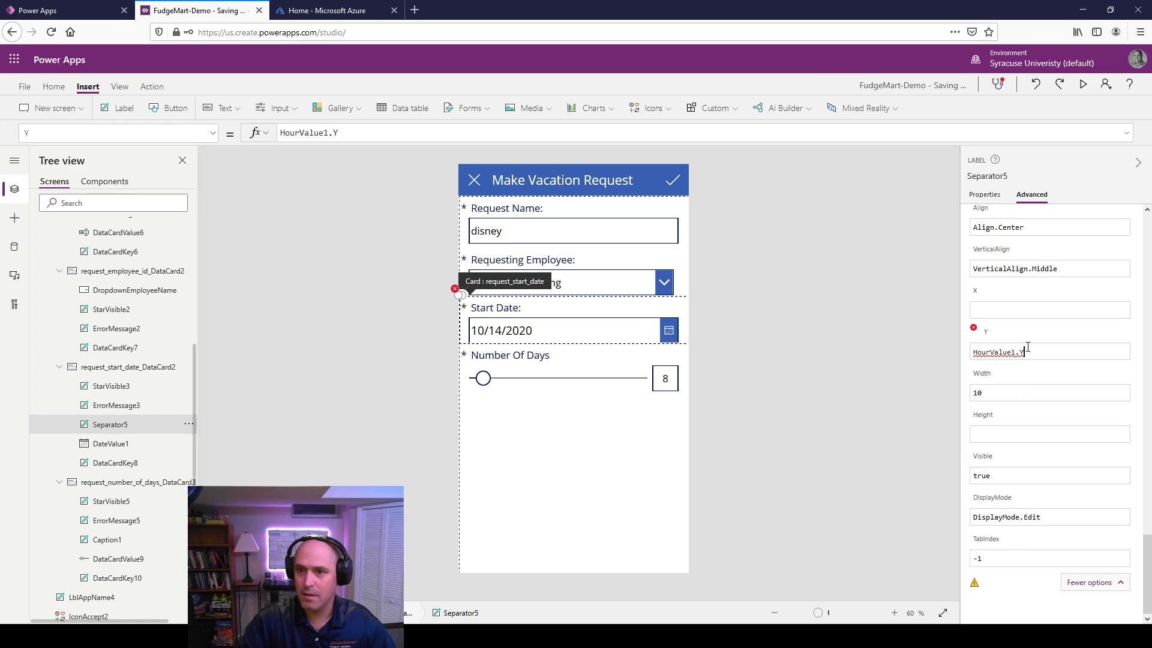
pyautogui.press('BackSpace')
pyautogui.press('BackSpace')
pyautogui.press('BackSpace')
pyautogui.press('BackSpace')
pyautogui.press('BackSpace')
pyautogui.press('BackSpace')
pyautogui.press('BackSpace')
pyautogui.press('BackSpace')
pyautogui.press('BackSpace')
pyautogui.press('BackSpace')
pyautogui.press('BackSpace')
pyautogui.press('BackSpace')
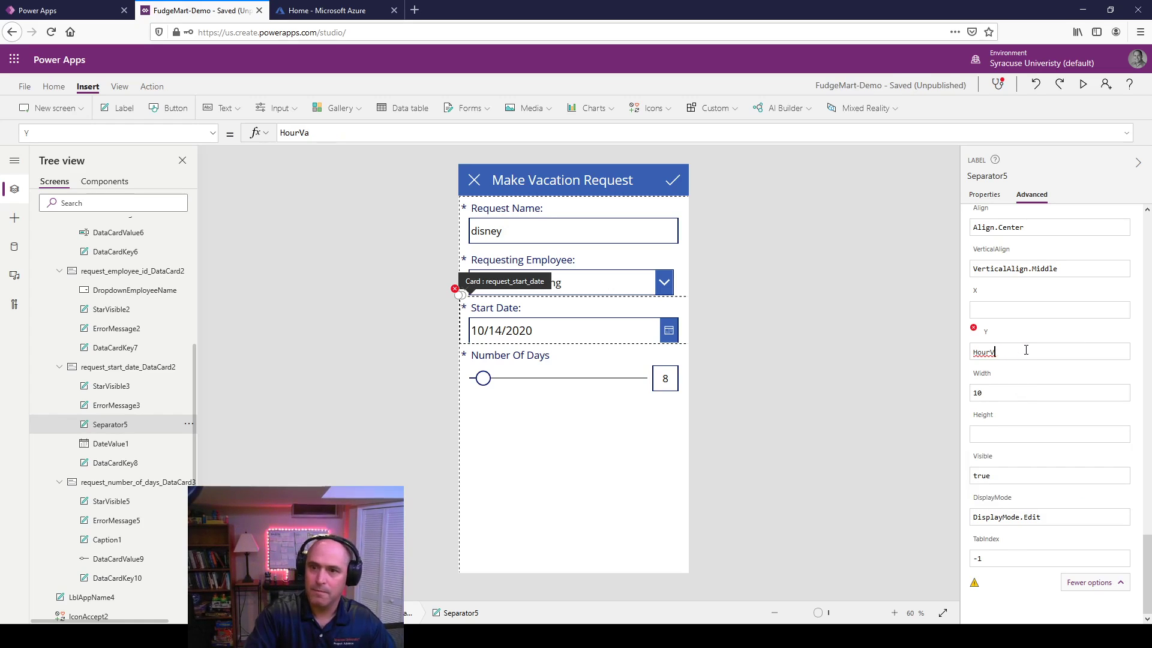
pyautogui.click(1033, 307)
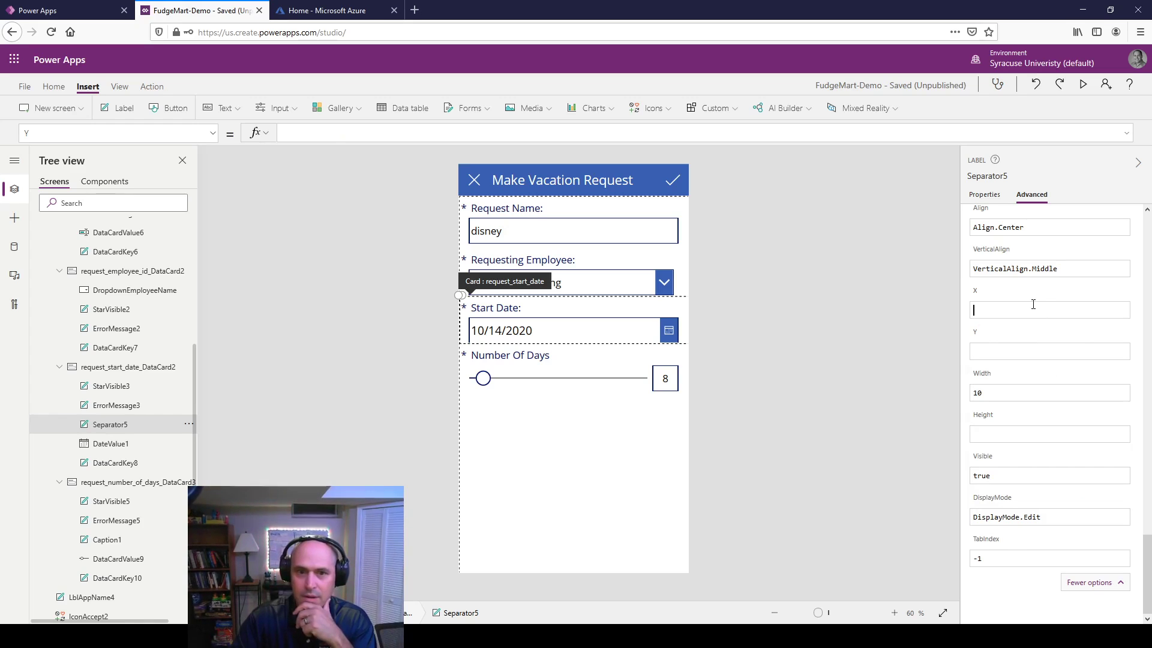
pyautogui.click(561, 343)
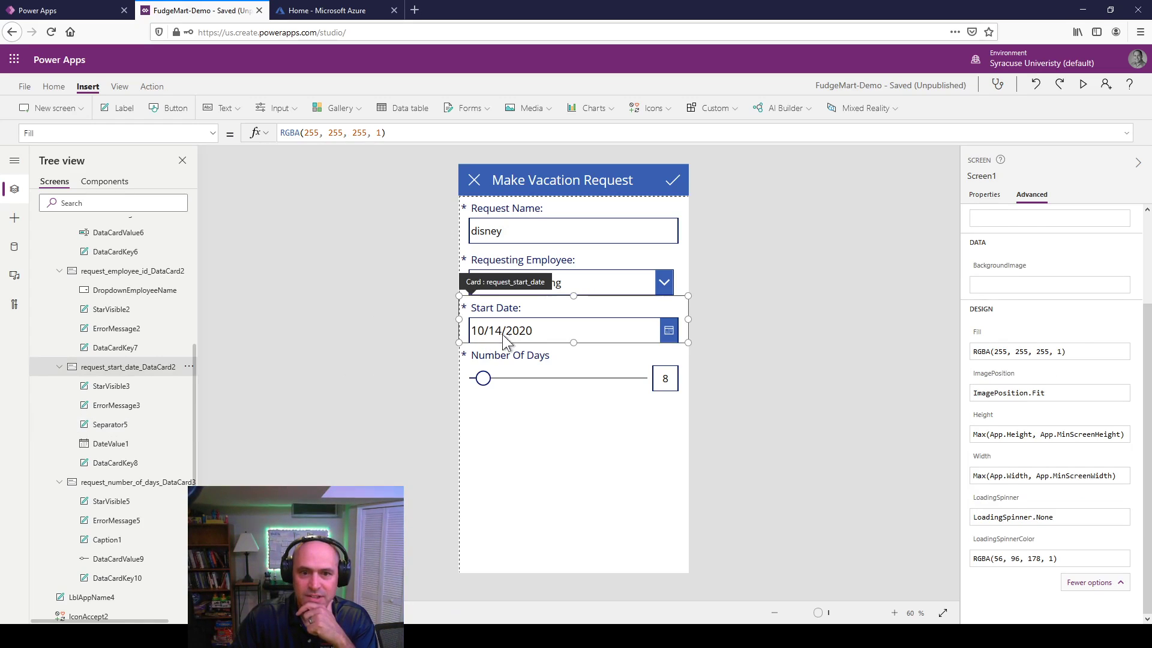
pyautogui.moveTo(574, 343); pyautogui.dragTo(574, 347)
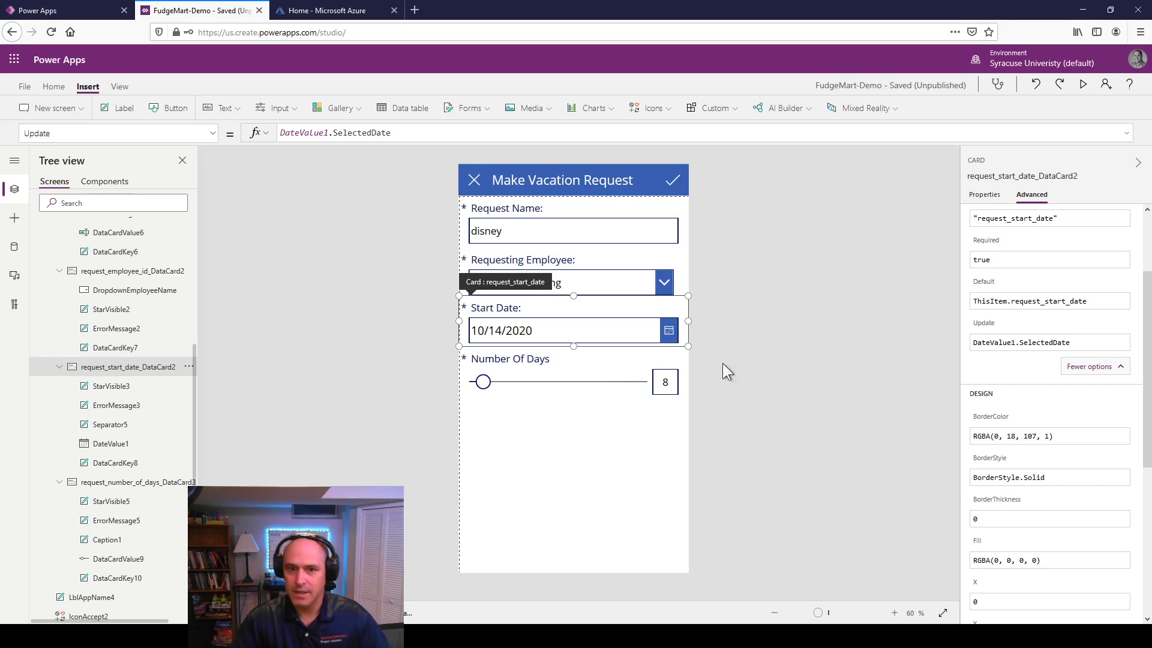
# Step: Set the Number Of Days slider's Min to 1 and Max to 14
pyautogui.click(573, 376)
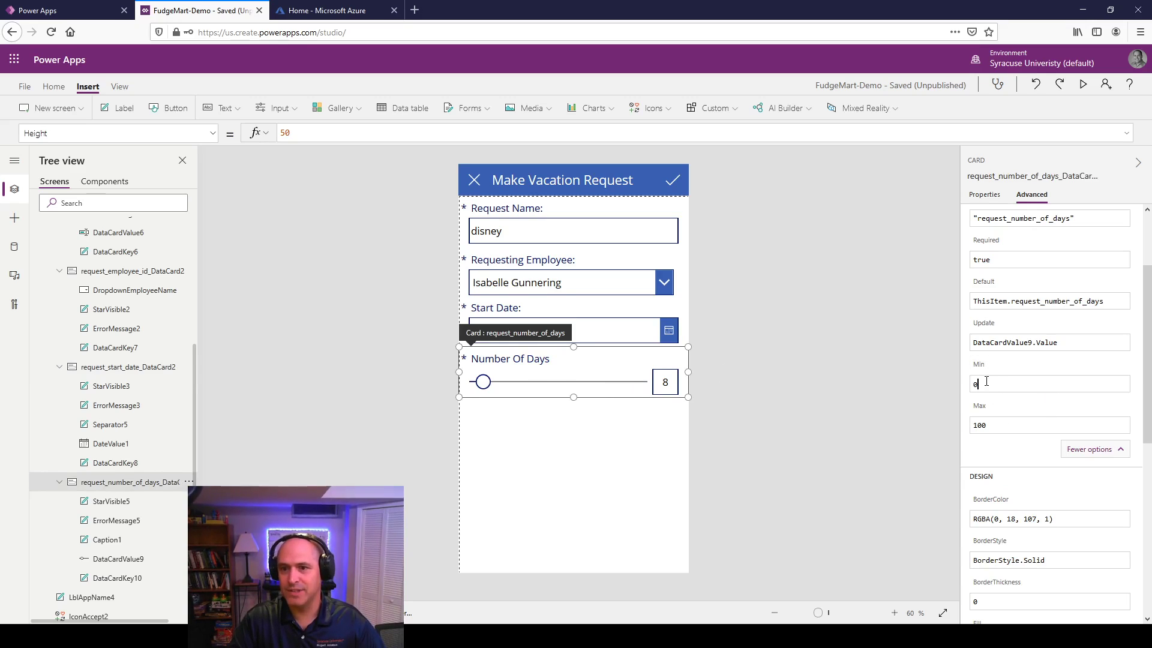
pyautogui.write('1')
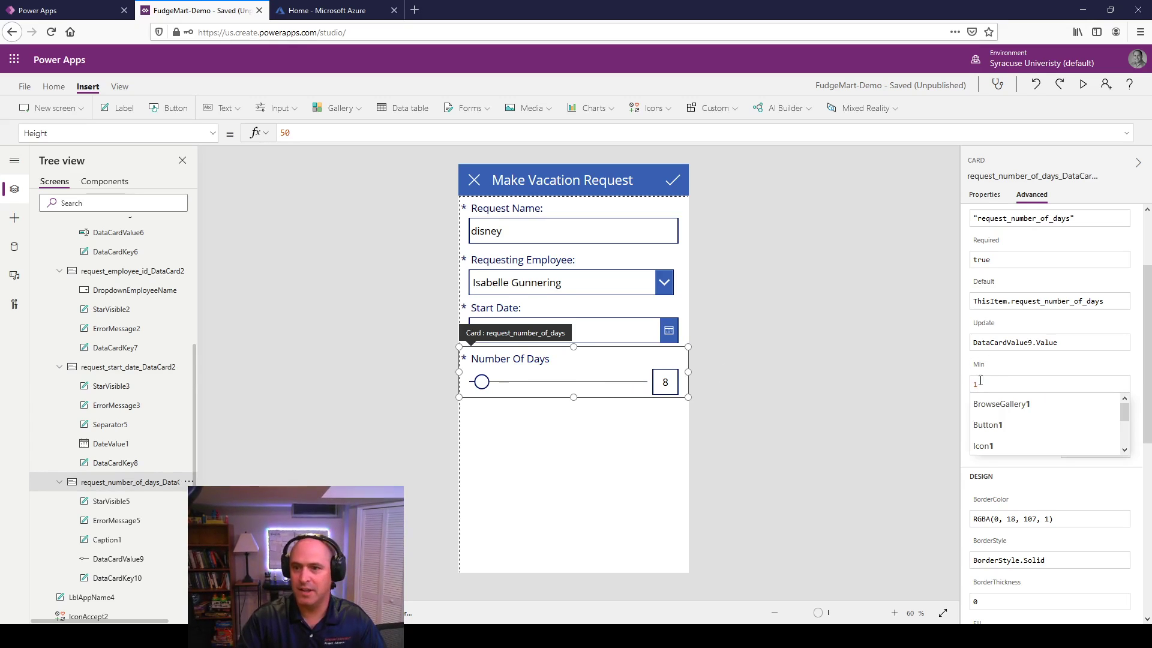
pyautogui.click(934, 397)
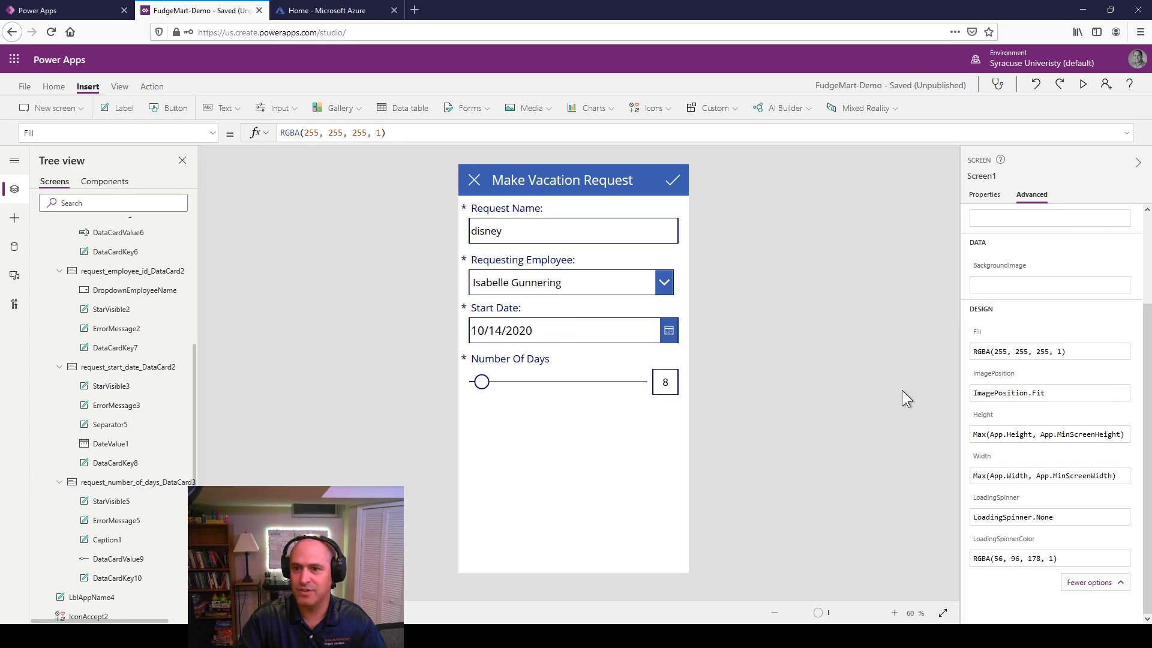
pyautogui.click(670, 387)
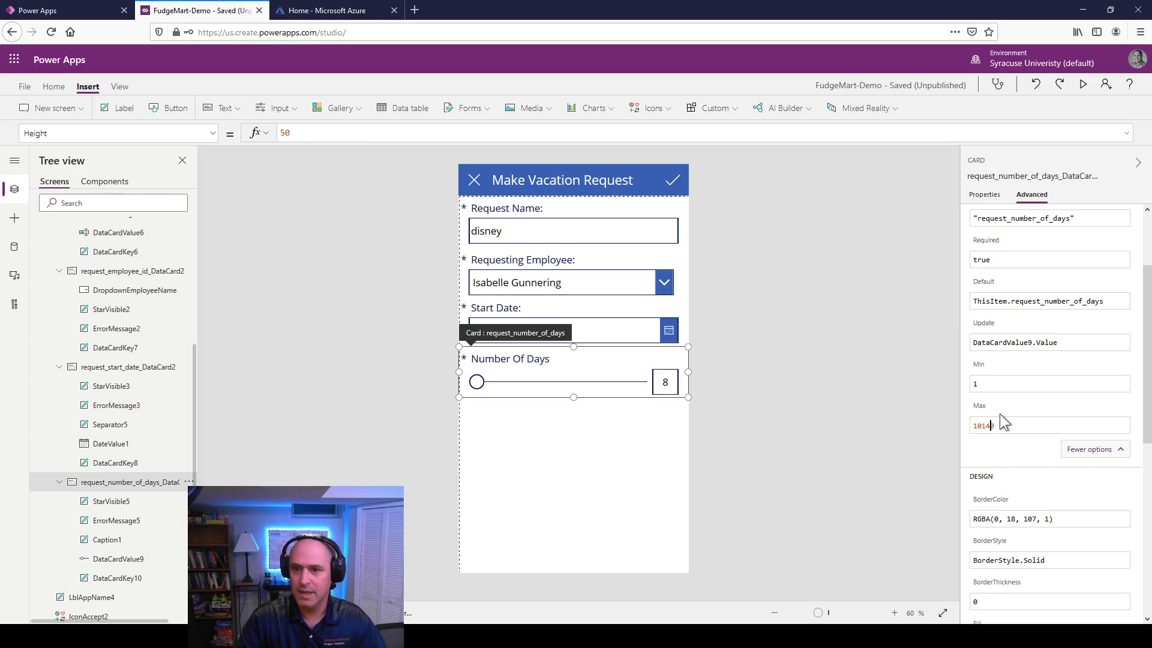
pyautogui.write('14')
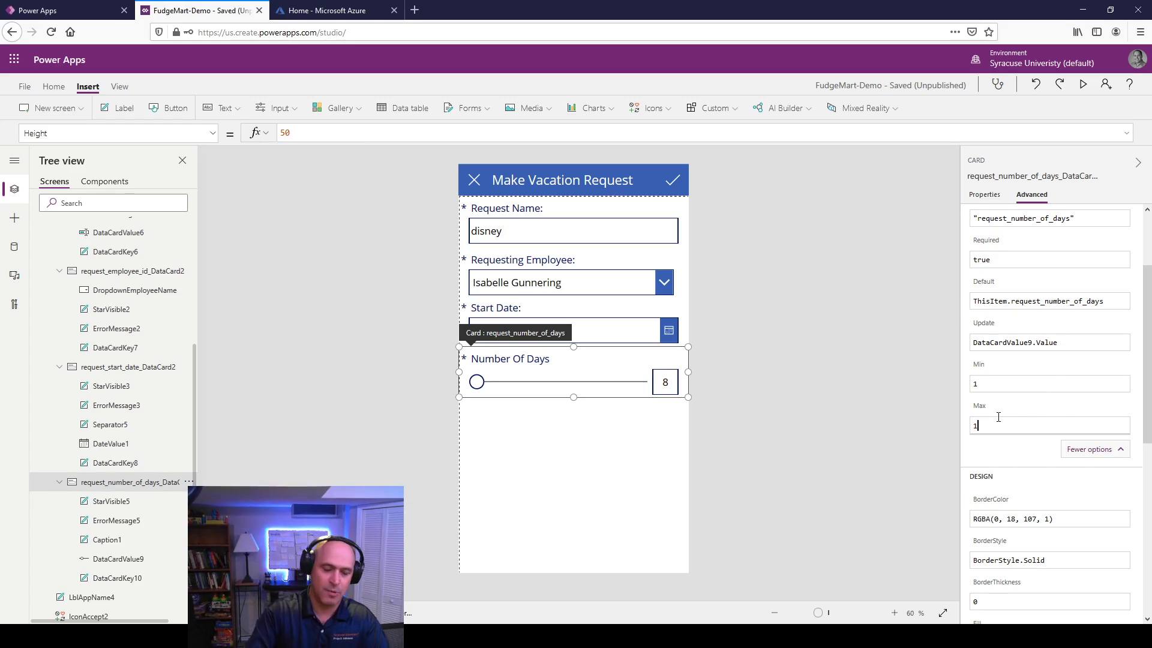
pyautogui.click(1023, 385)
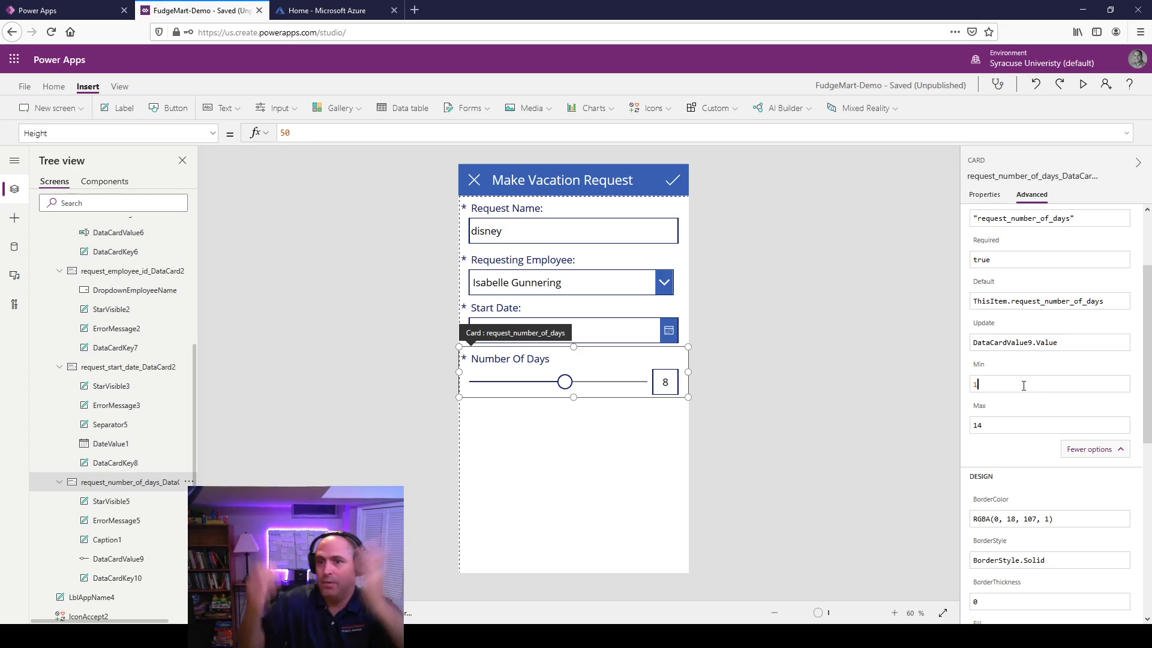
pyautogui.click(845, 309)
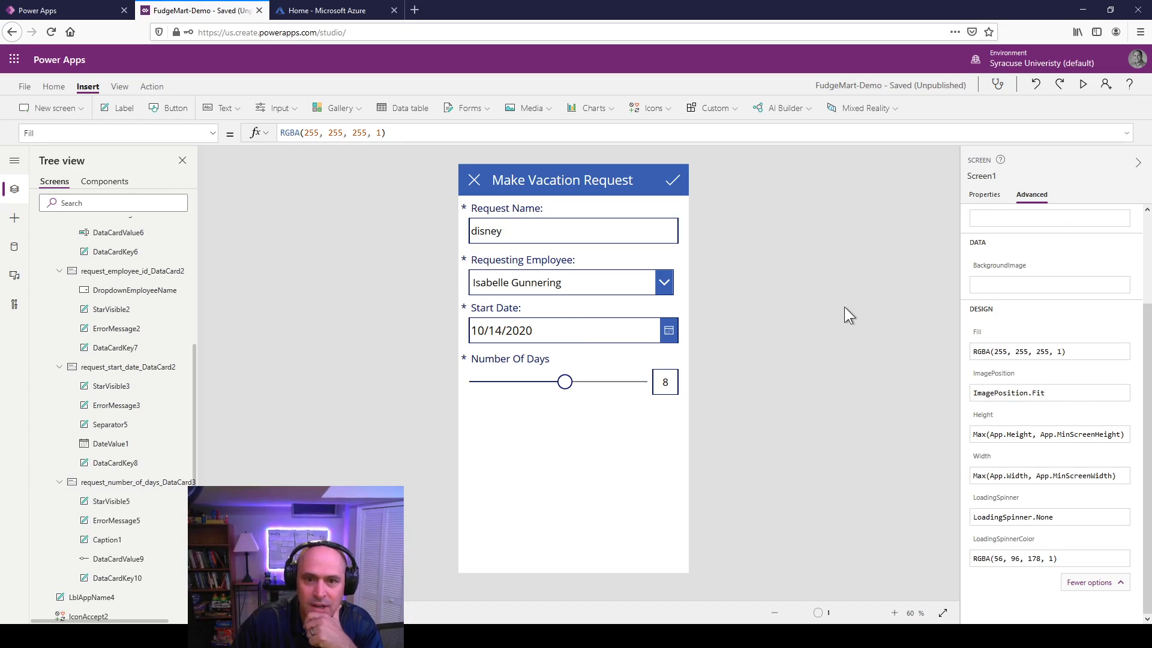
# Step: Change the IconAccept2 check icon's OnSelect to SubmitForm(EditForm2);Back()
pyautogui.click(673, 182)
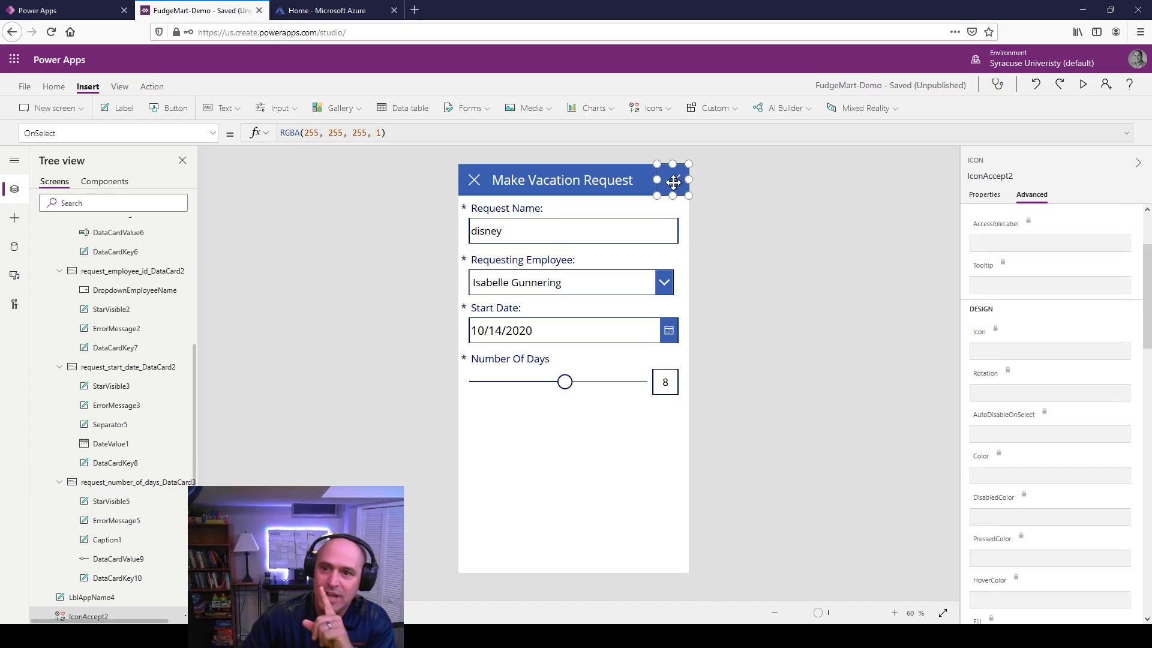
pyautogui.click(984, 195)
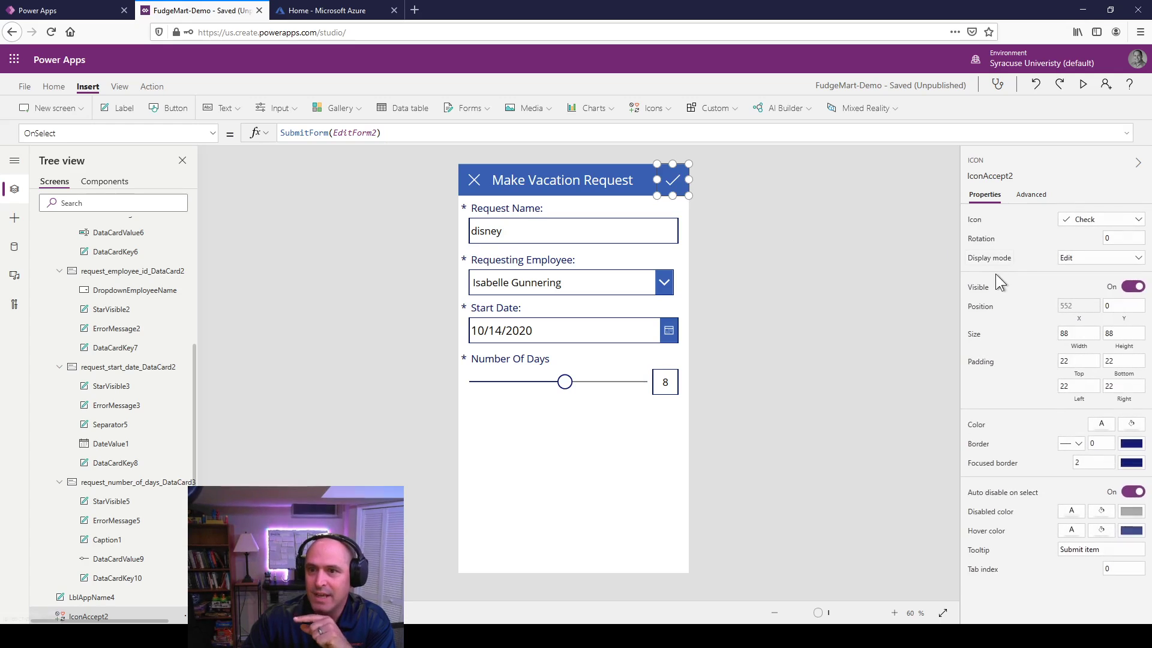
pyautogui.click(1028, 196)
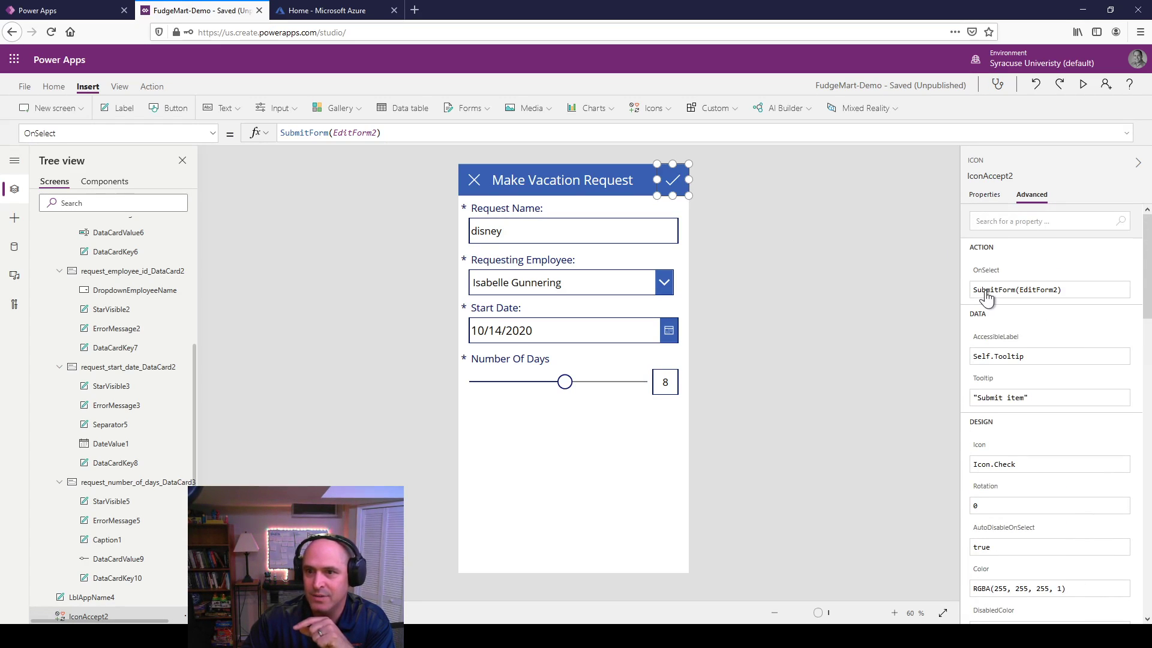
pyautogui.click(1077, 289)
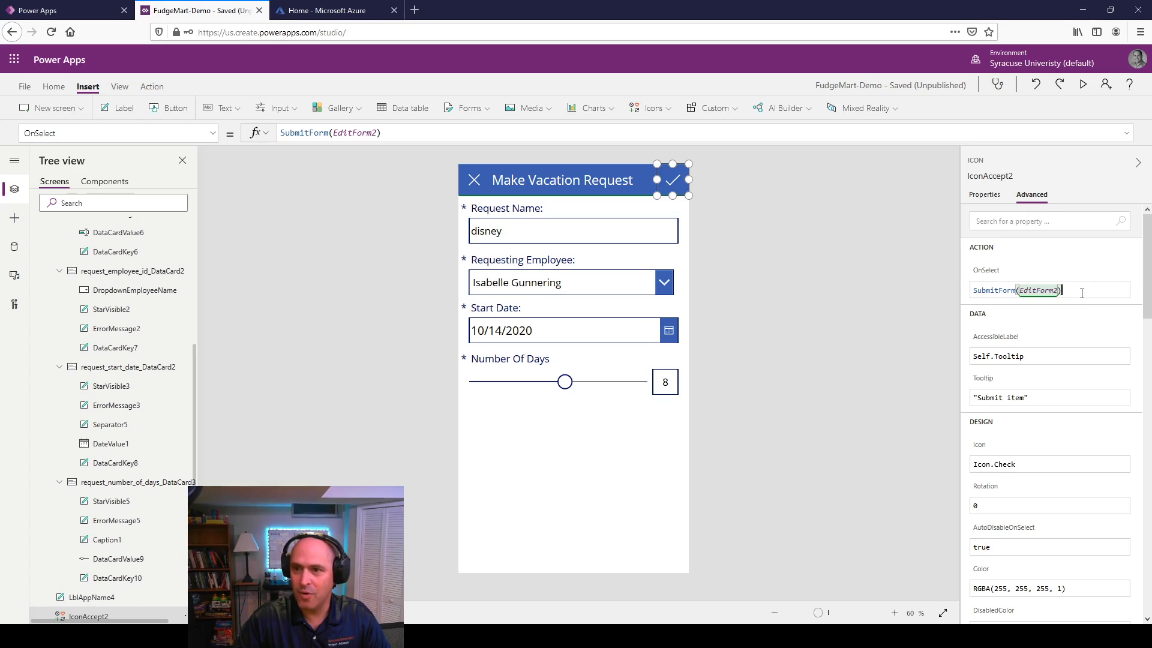
pyautogui.write(';')
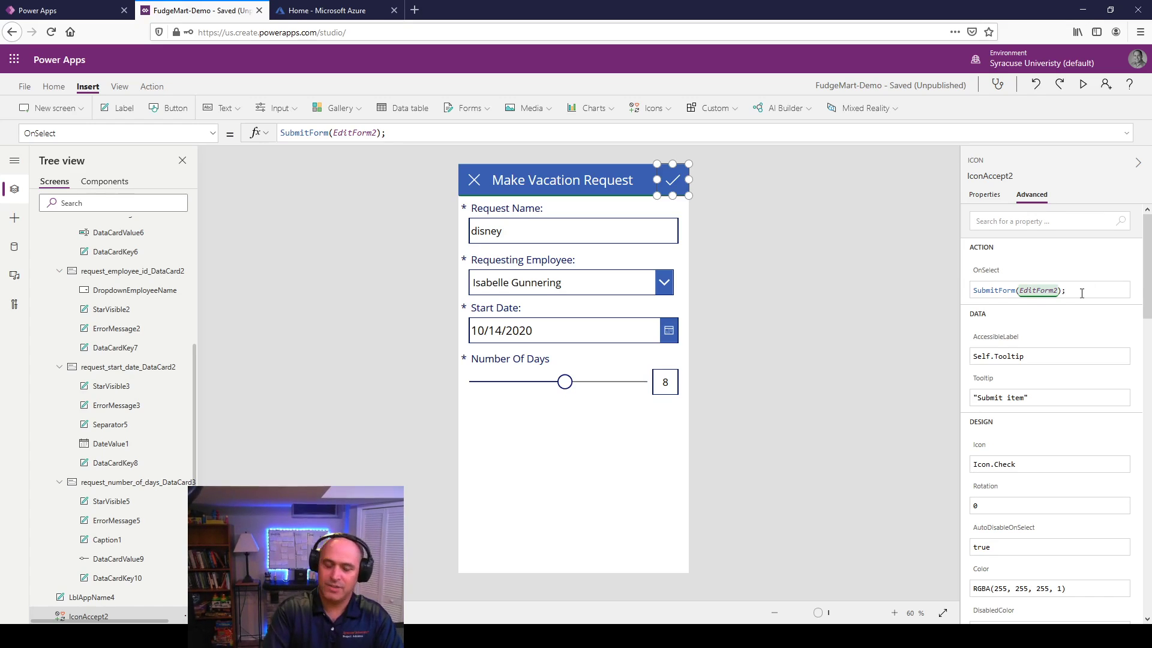
pyautogui.write('Ba')
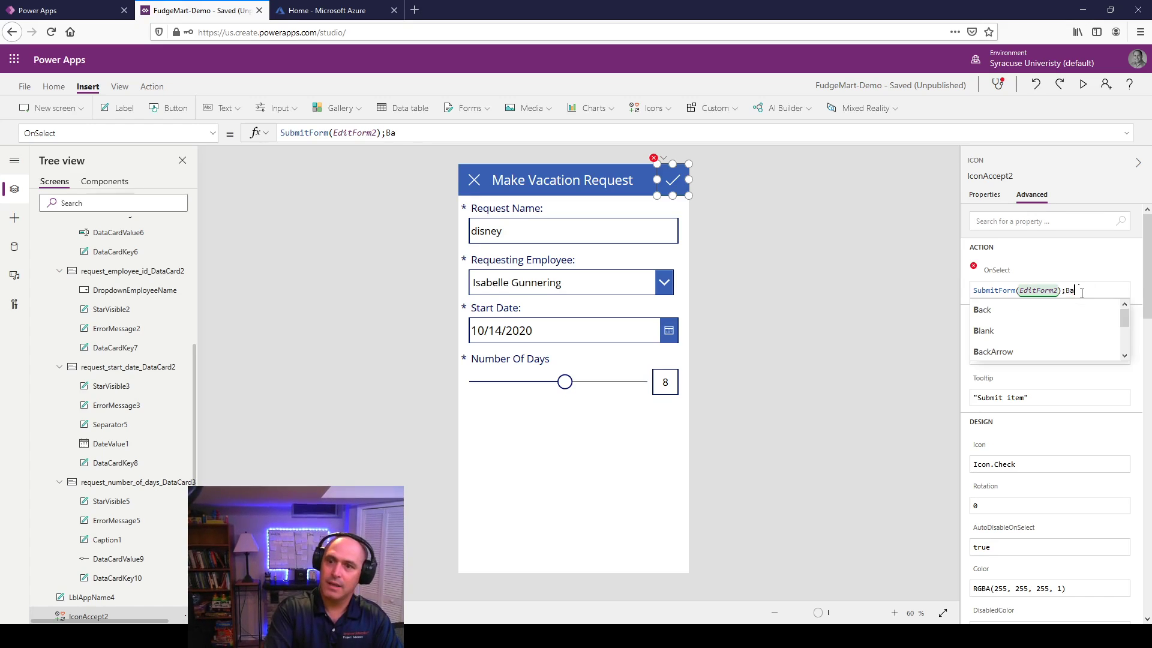
pyautogui.write('ck()')
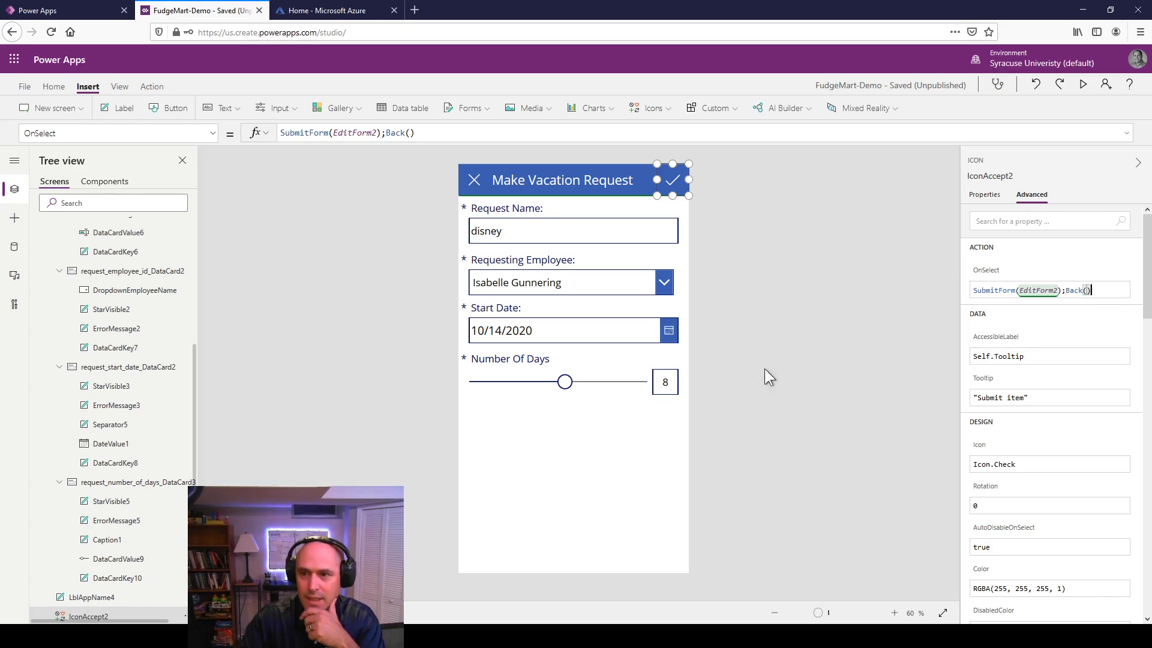
pyautogui.click(765, 370)
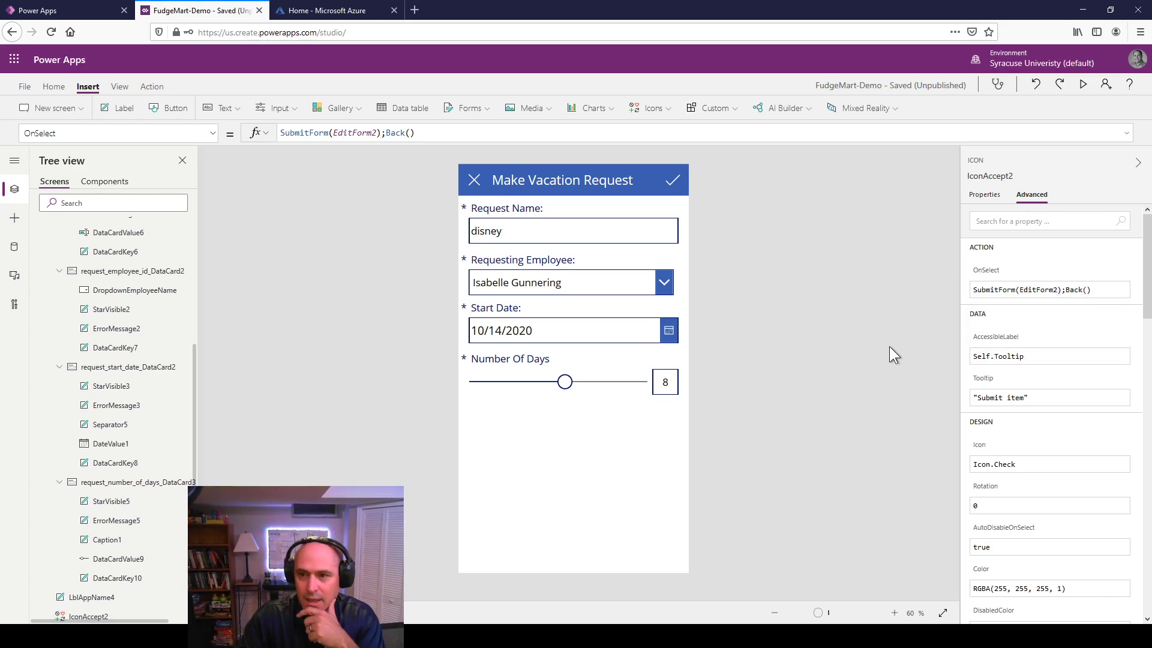
# Step: Replace the IconCancel2 cancel icon's OnSelect value false with Back()
pyautogui.click(471, 179)
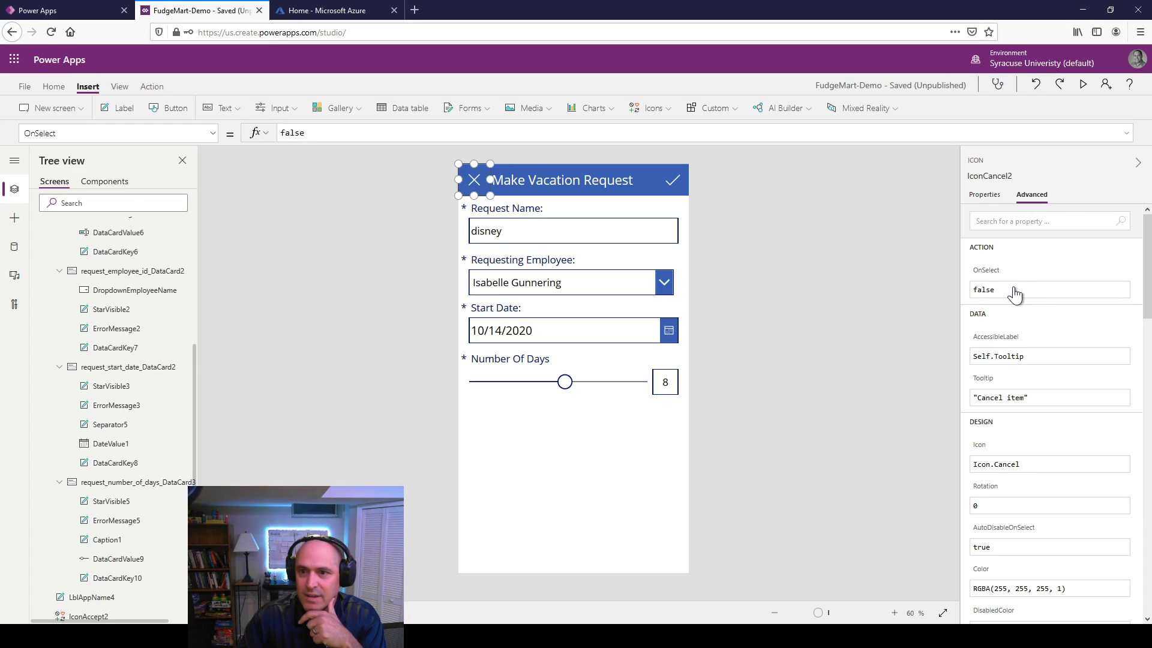
pyautogui.hotkey('ctrl', 'a')
pyautogui.write('Ca')
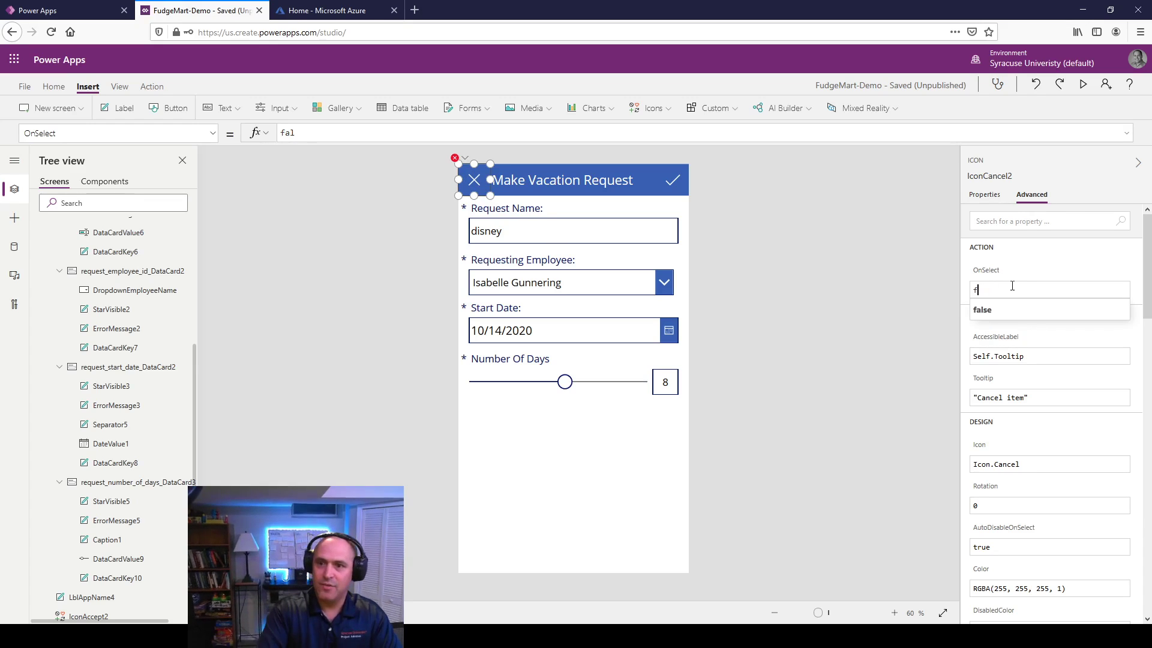
pyautogui.write('nb')
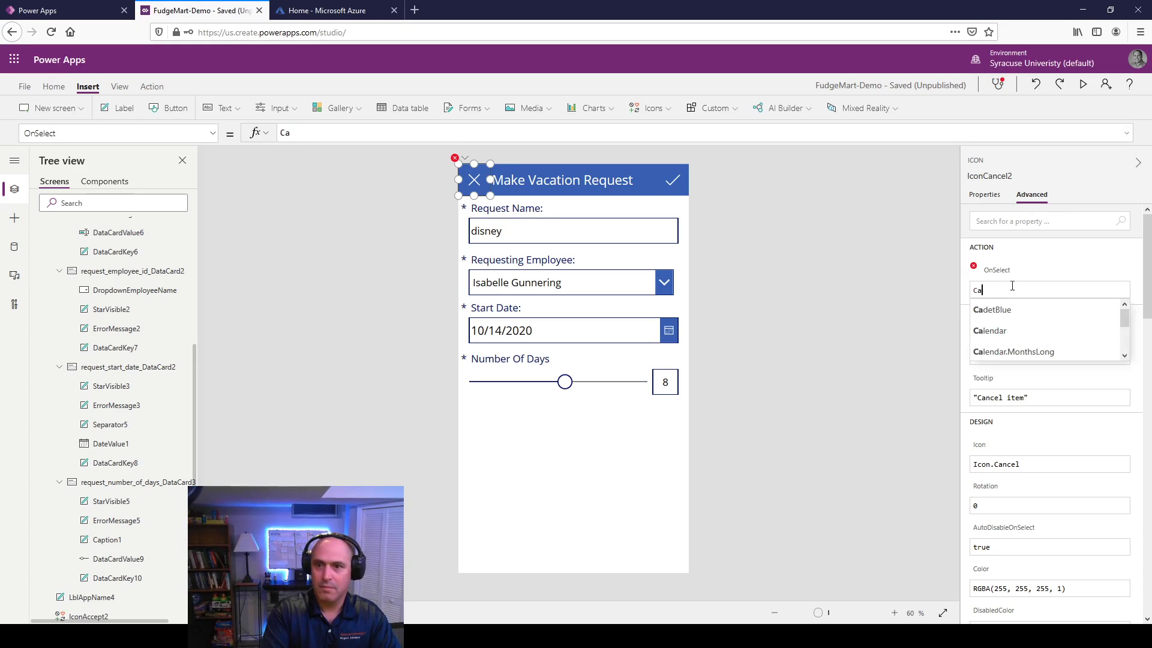
pyautogui.write('cel')
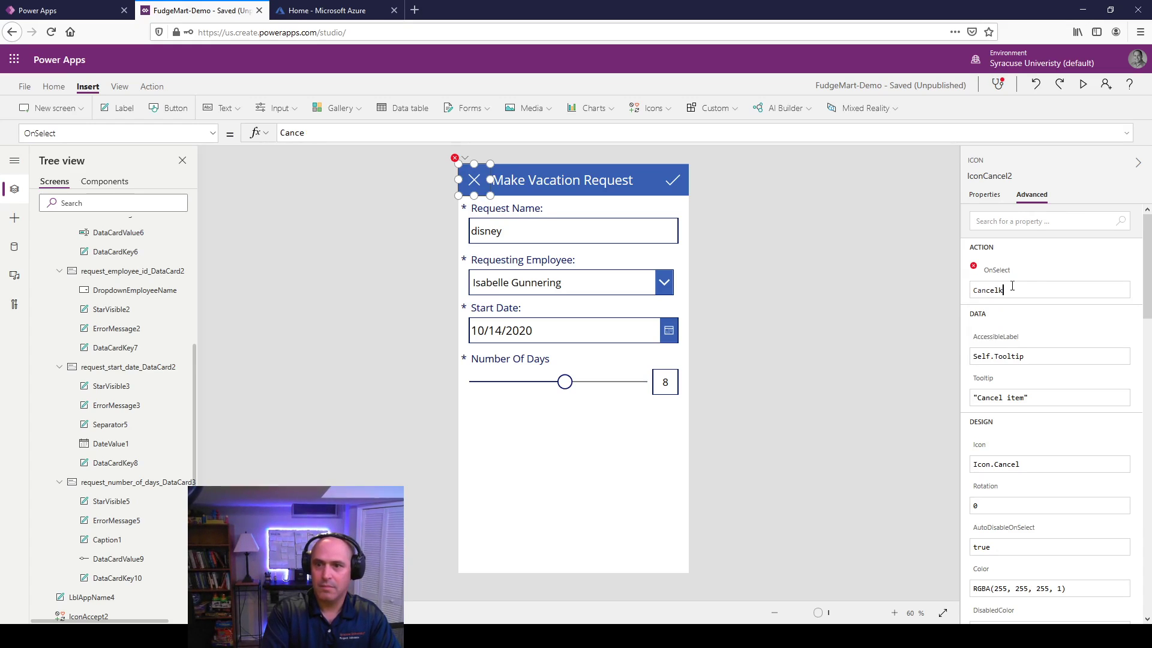
pyautogui.press('Down')
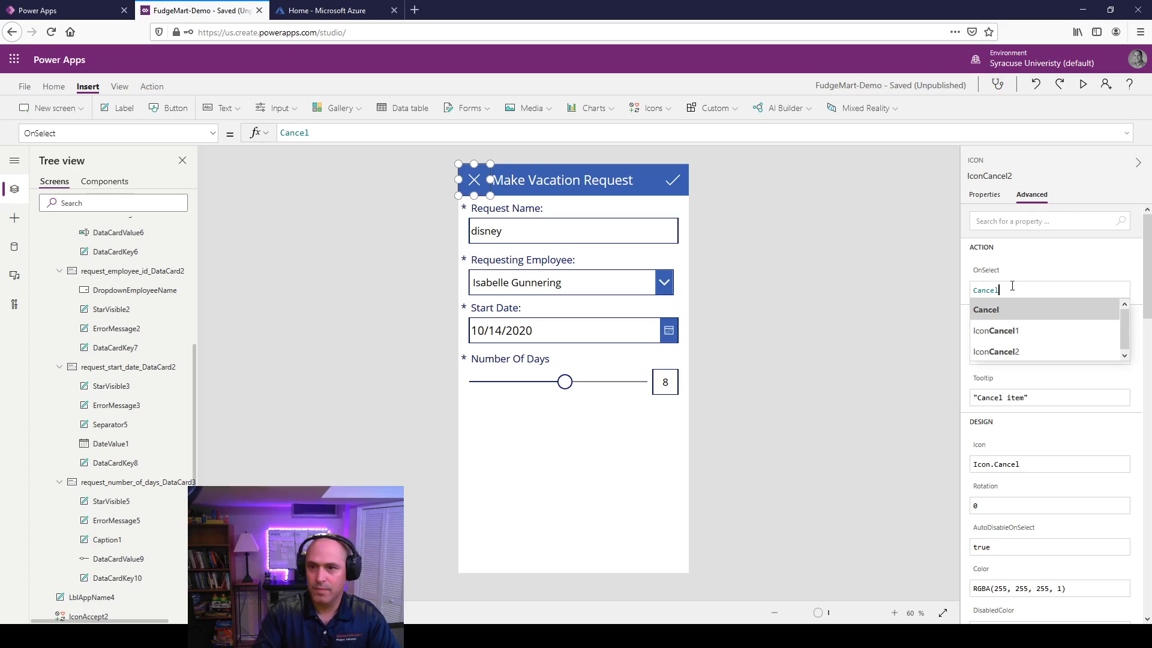
pyautogui.press('Return')
pyautogui.press('BackSpace')
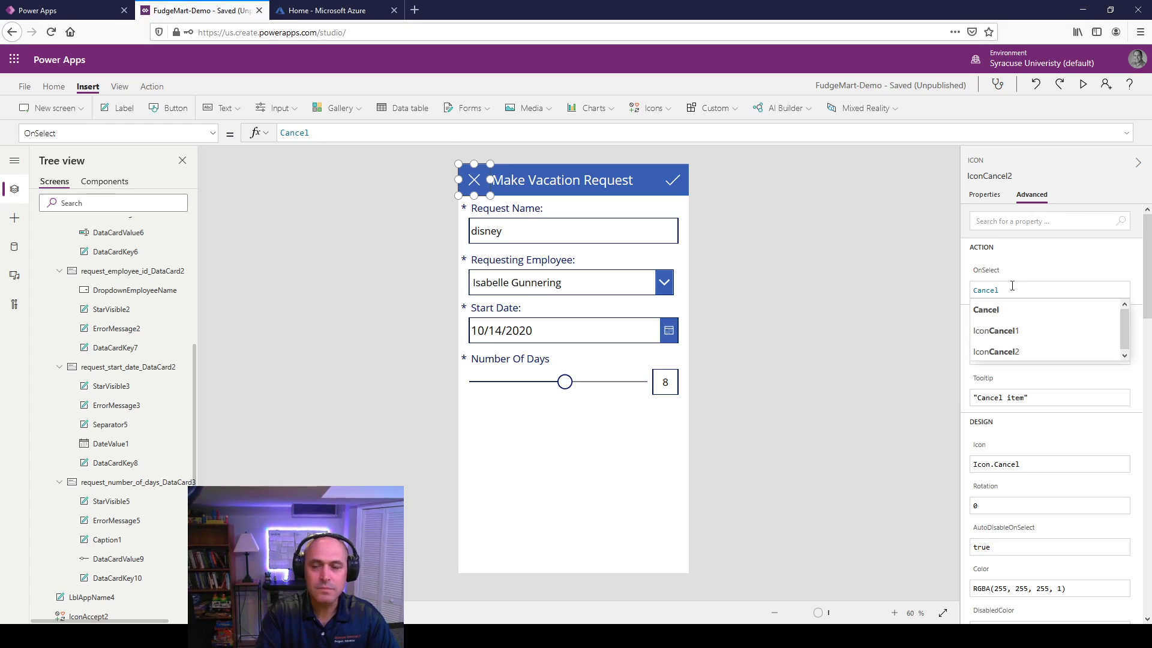
pyautogui.press('BackSpace')
pyautogui.press('BackSpace')
pyautogui.press('BackSpace')
pyautogui.press('BackSpace')
pyautogui.write('backp')
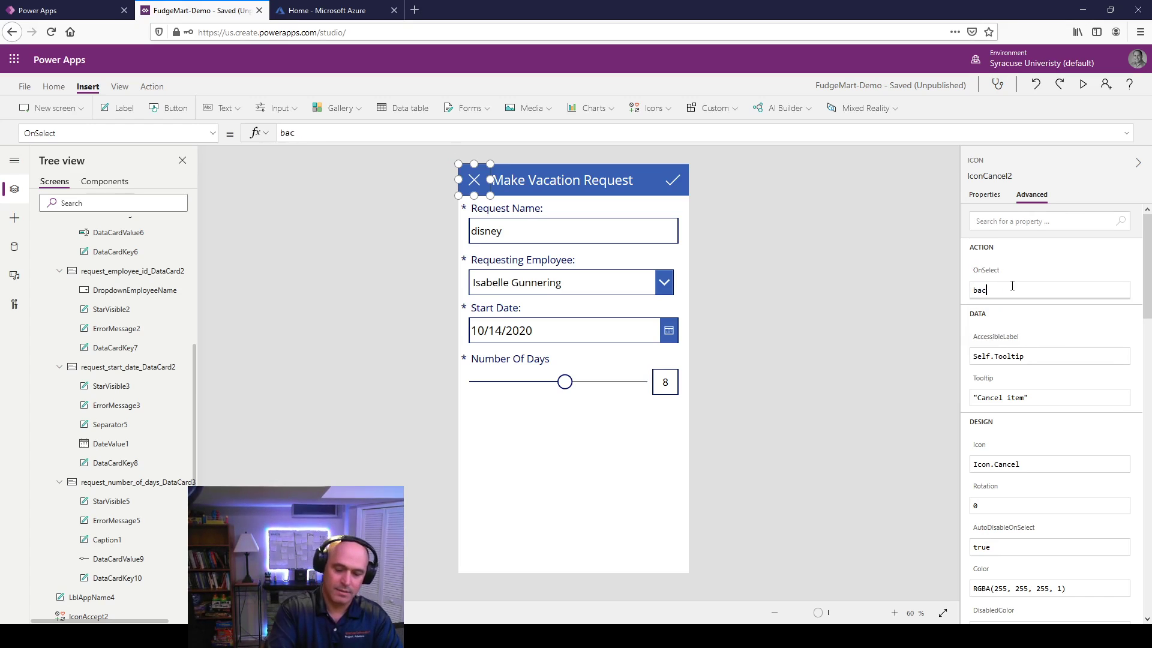
pyautogui.press('BackSpace')
pyautogui.press('BackSpace')
pyautogui.press('BackSpace')
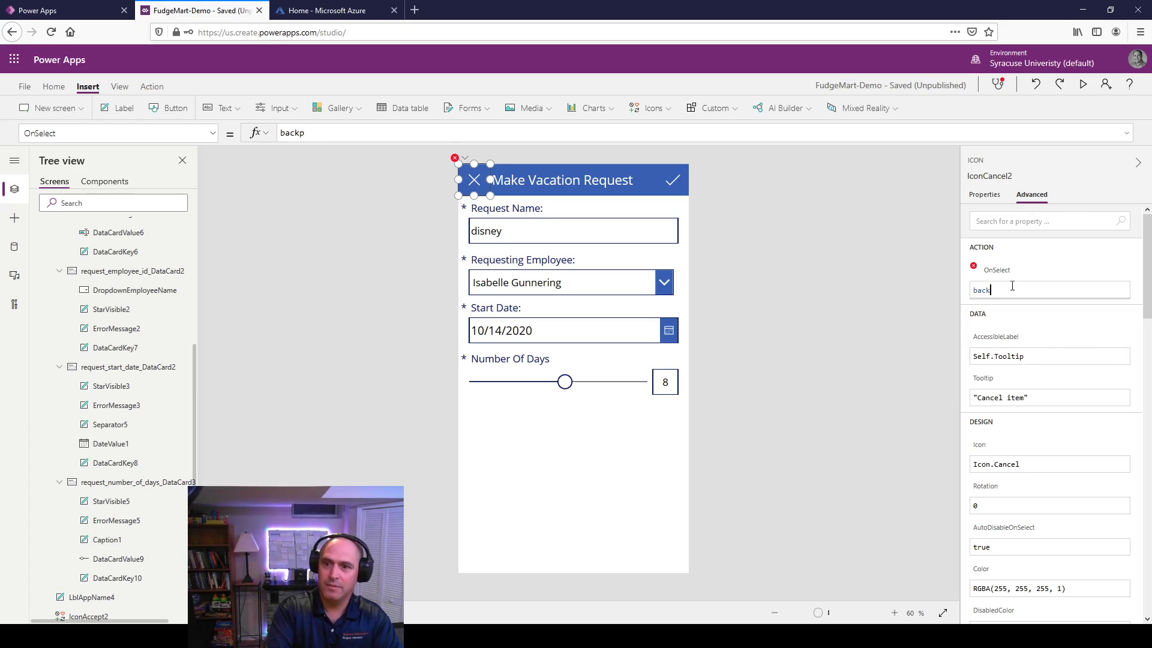
pyautogui.press('BackSpace')
pyautogui.press('BackSpace')
pyautogui.write('Back')
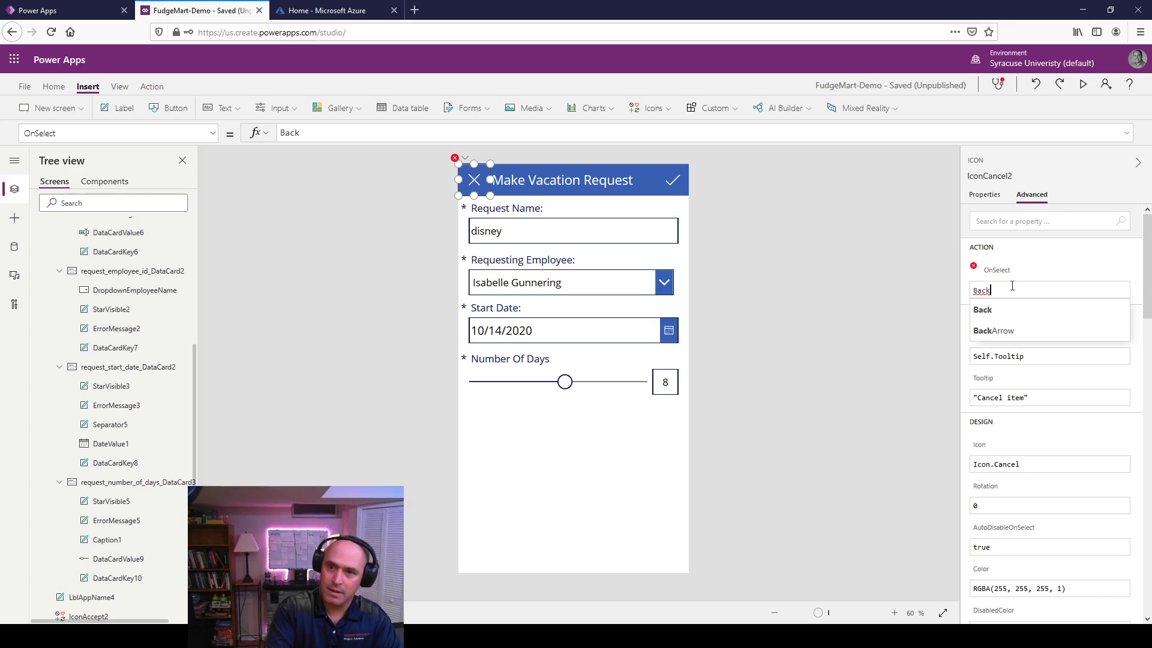
pyautogui.write('(')
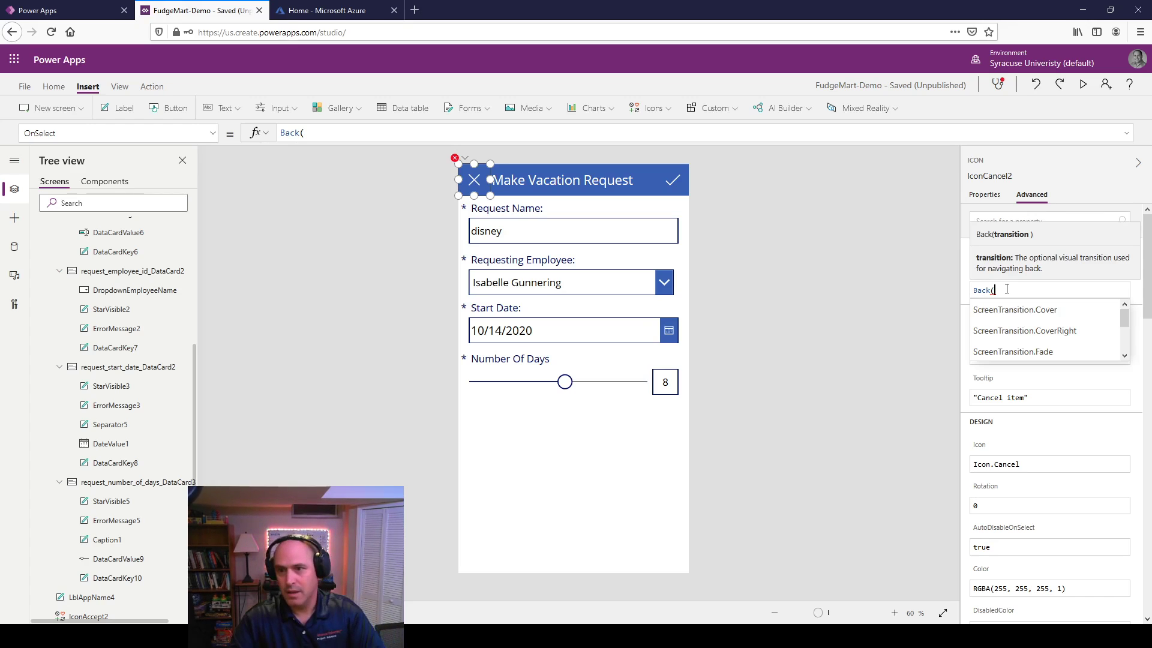
pyautogui.write(')')
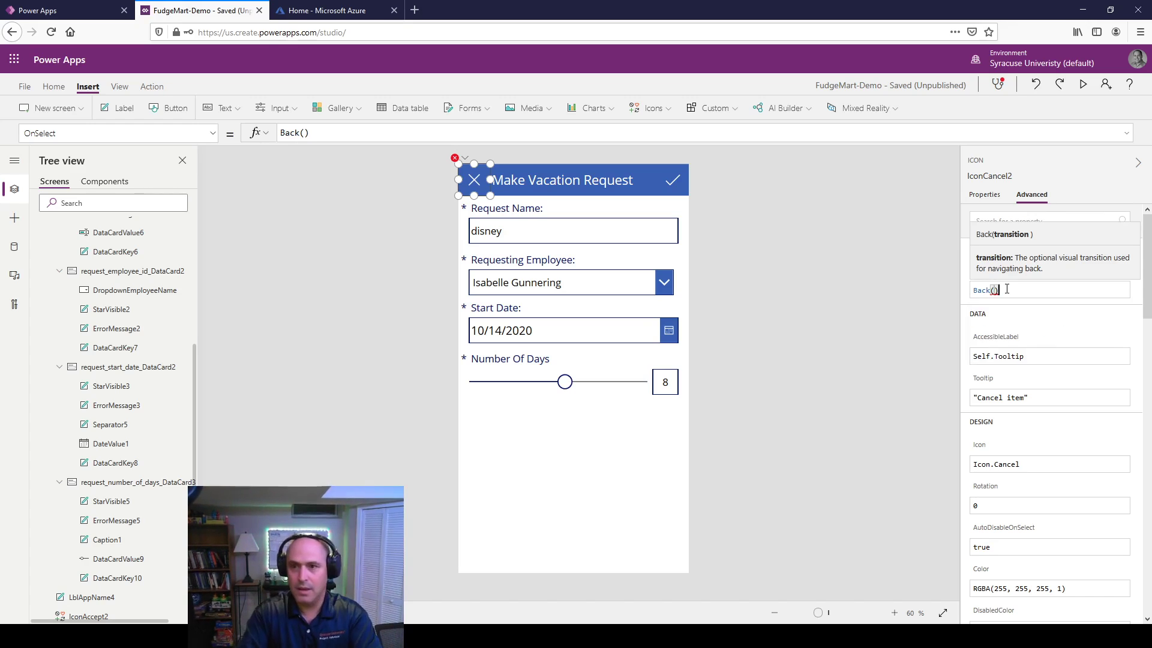
pyautogui.click(843, 418)
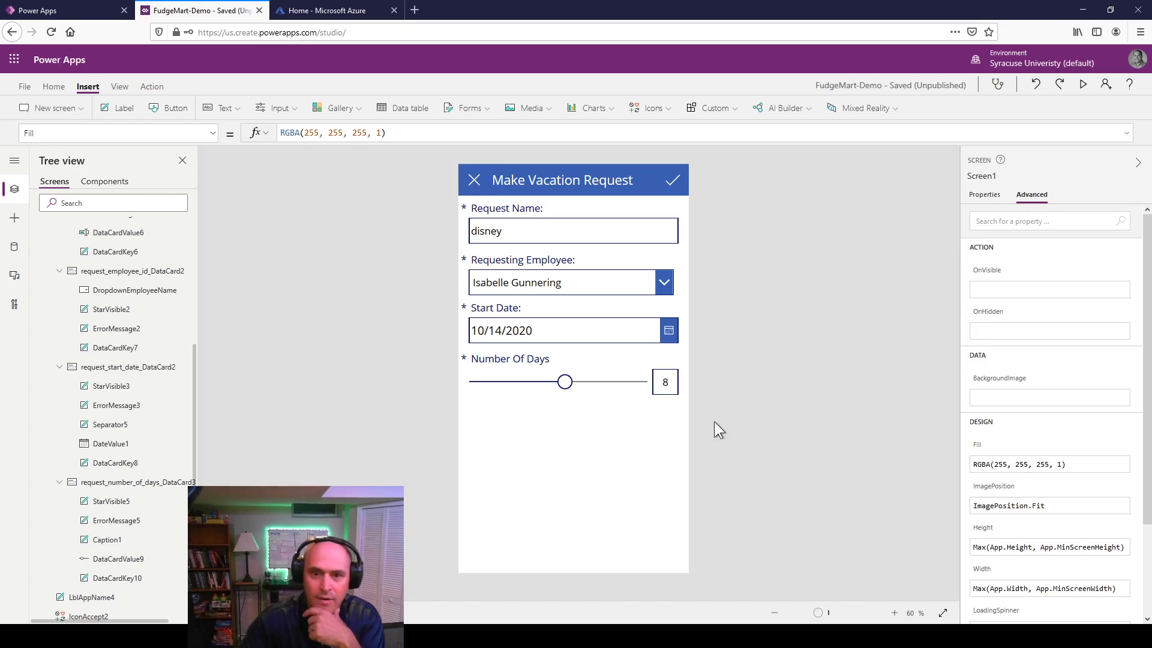
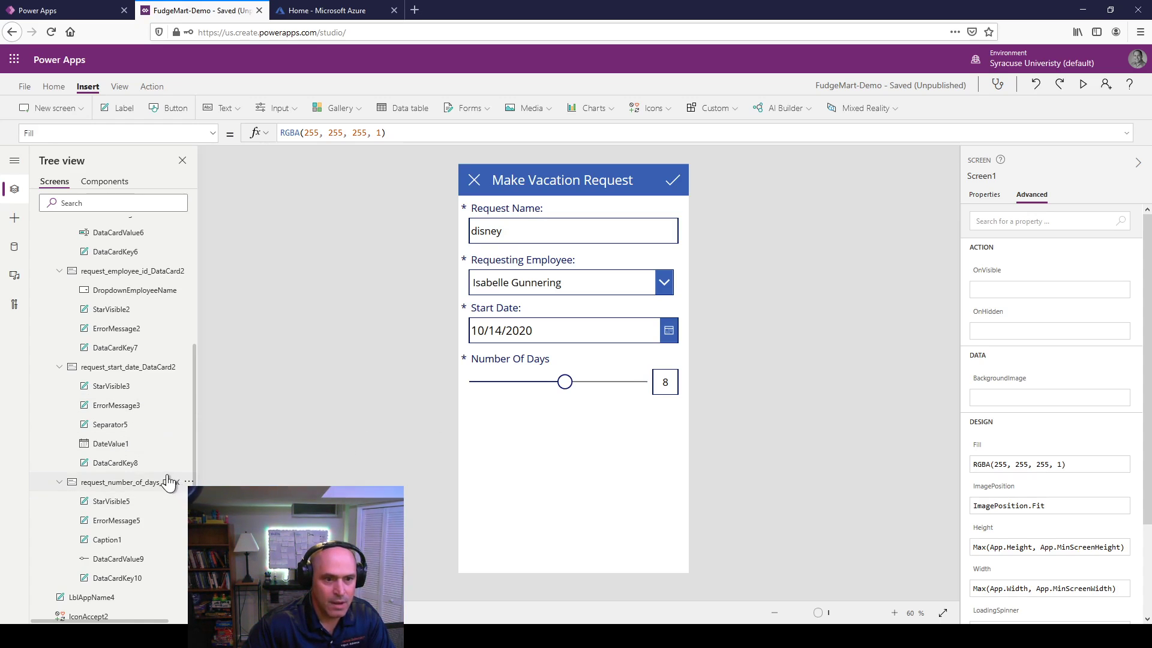
# Step: Rename Screen1 to ScreenEditVacationRequest in the Tree view
pyautogui.scroll(4, 154, 468)
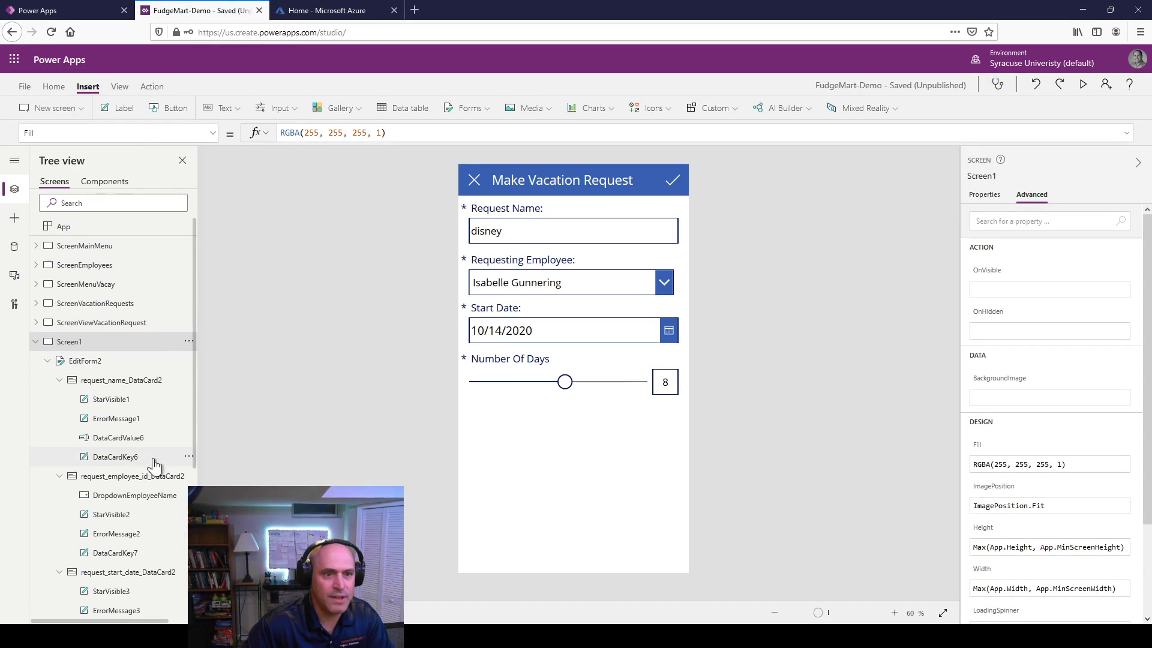
pyautogui.rightClick(70, 341)
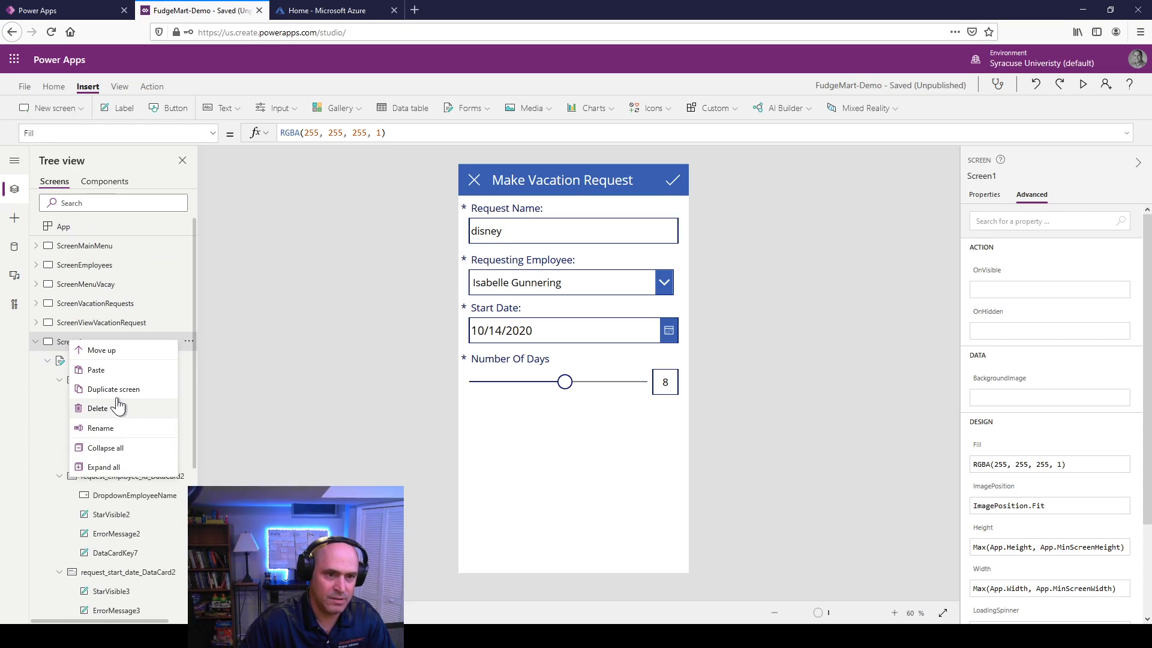
pyautogui.click(115, 428)
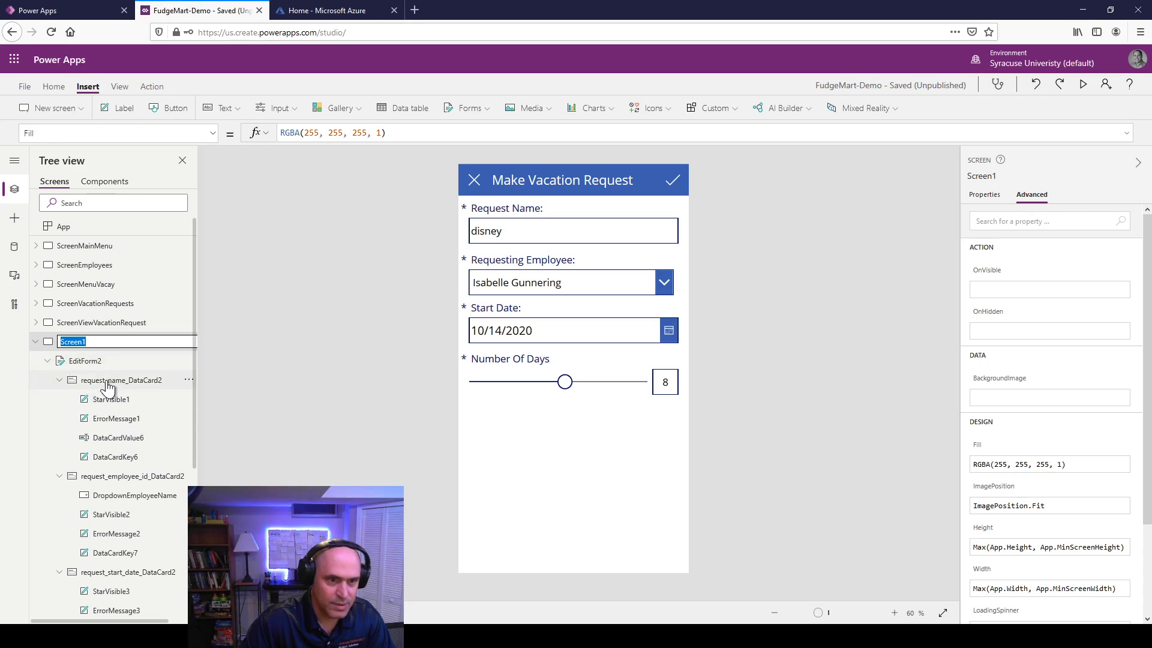
pyautogui.click(113, 339)
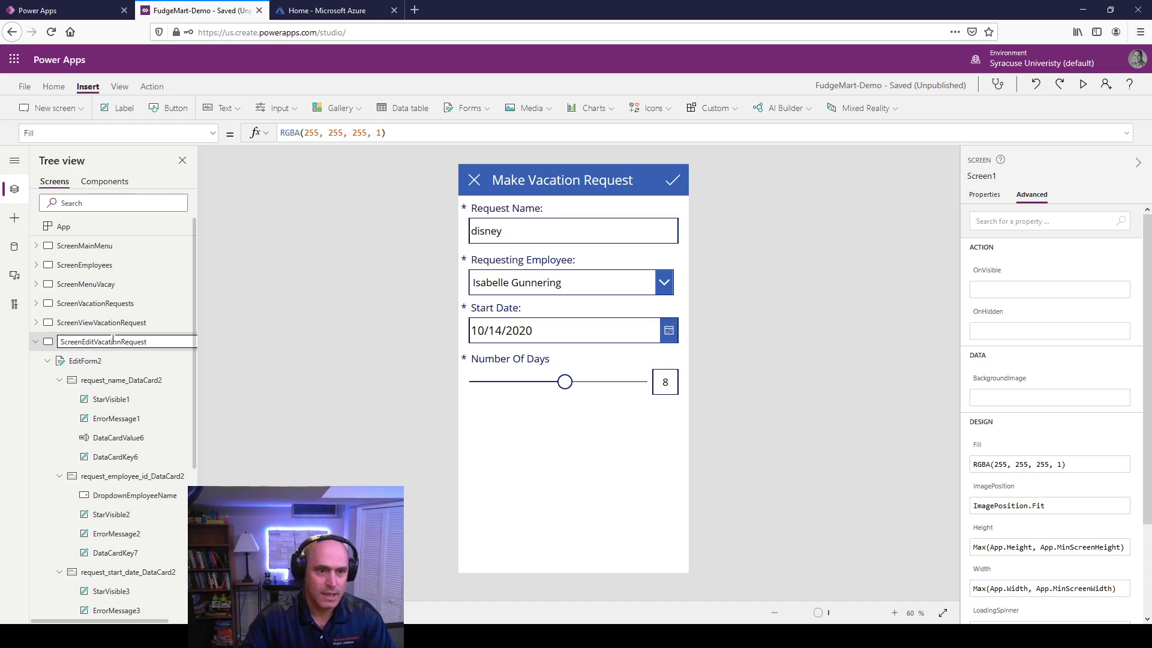
pyautogui.press('Return')
# Step: Rename the form EditForm2 to EditFormVacationRequest
pyautogui.rightClick(101, 362)
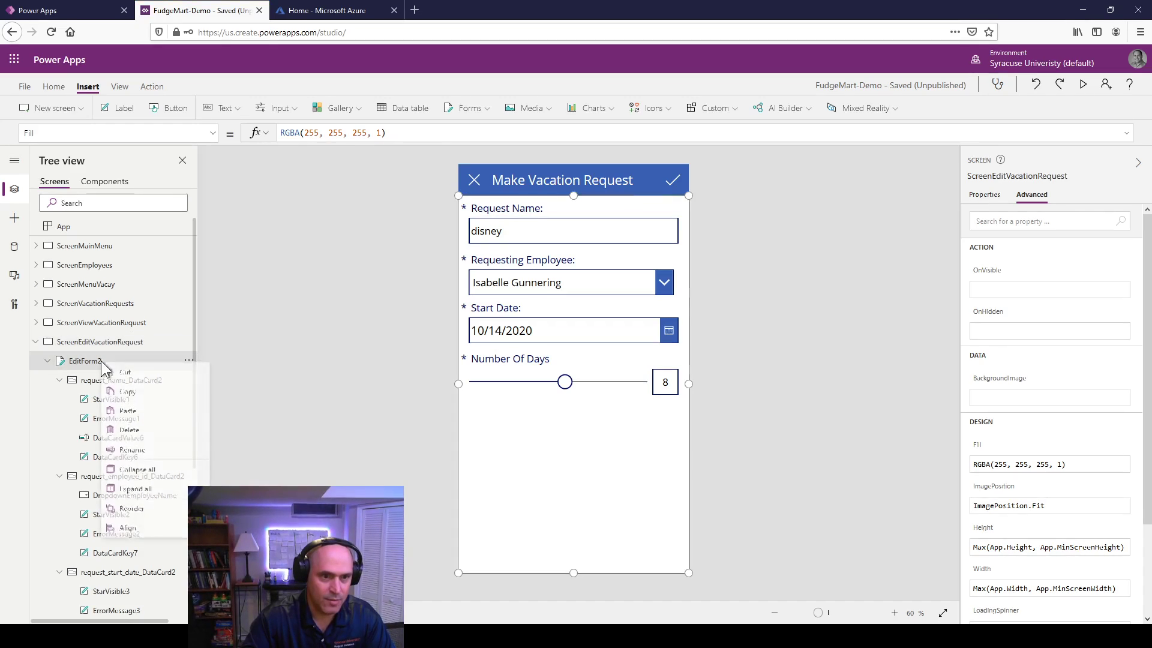
pyautogui.click(146, 454)
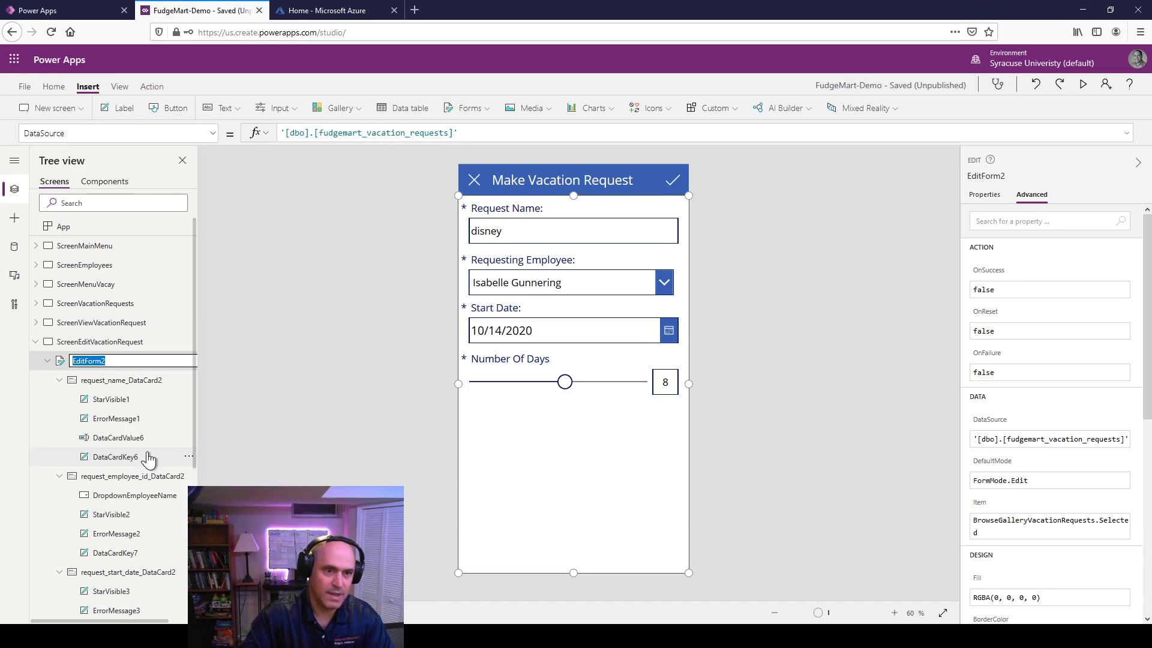
pyautogui.press('End')
pyautogui.press('BackSpace')
pyautogui.write('V')
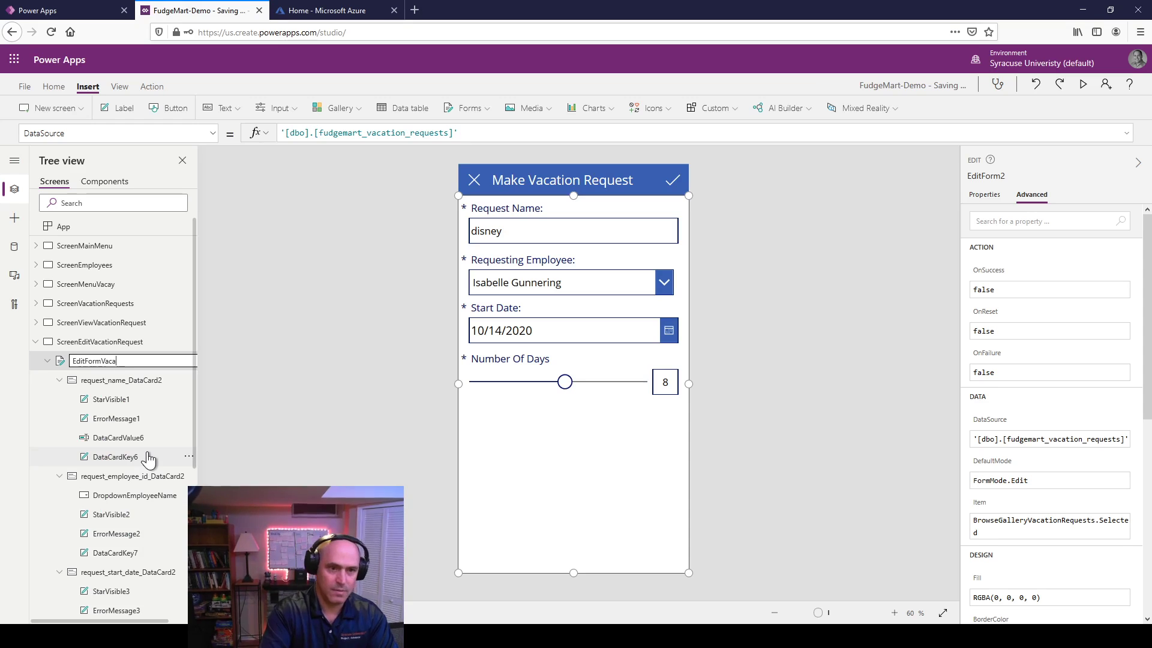
pyautogui.write('acationReq')
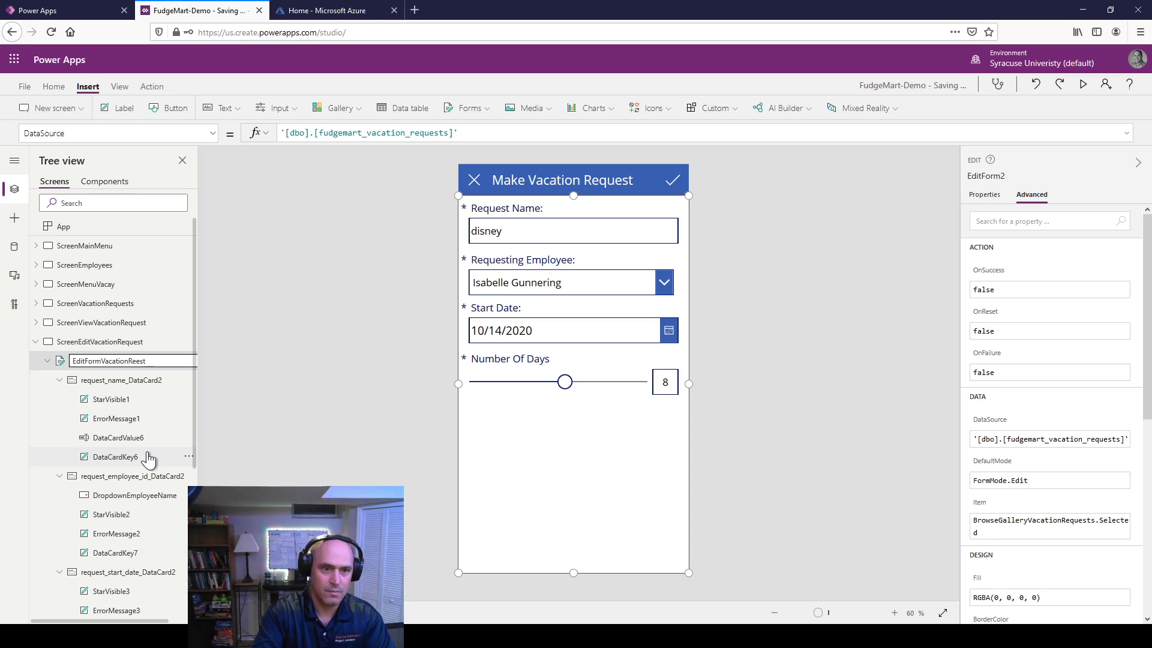
pyautogui.write('ue')
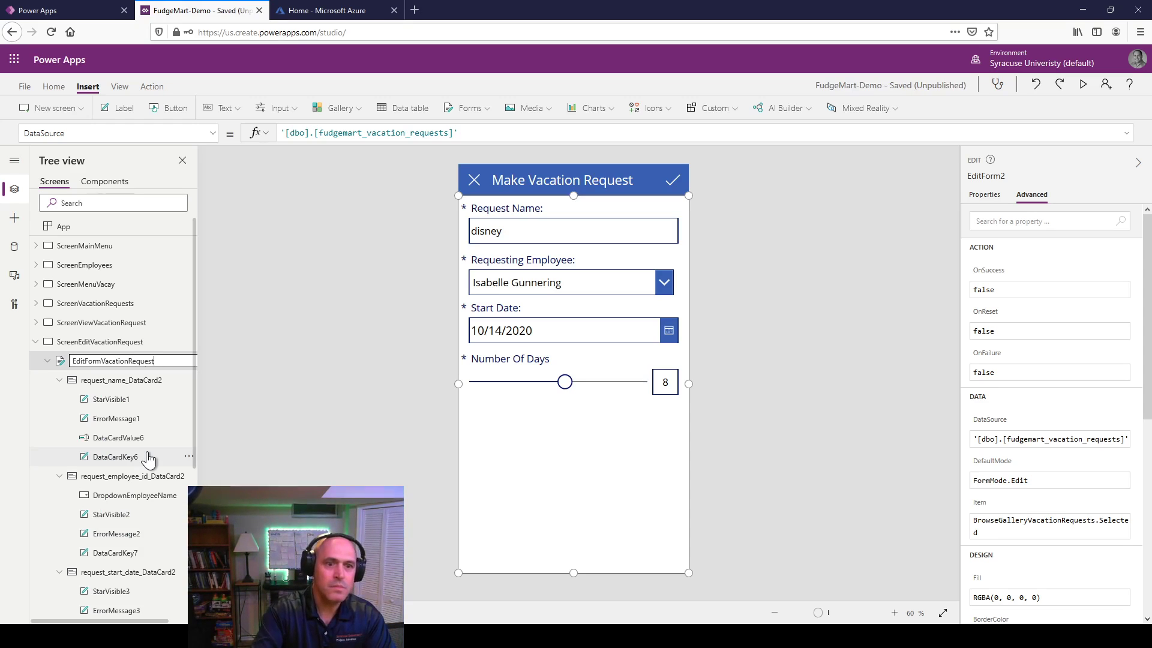
pyautogui.press('Return')
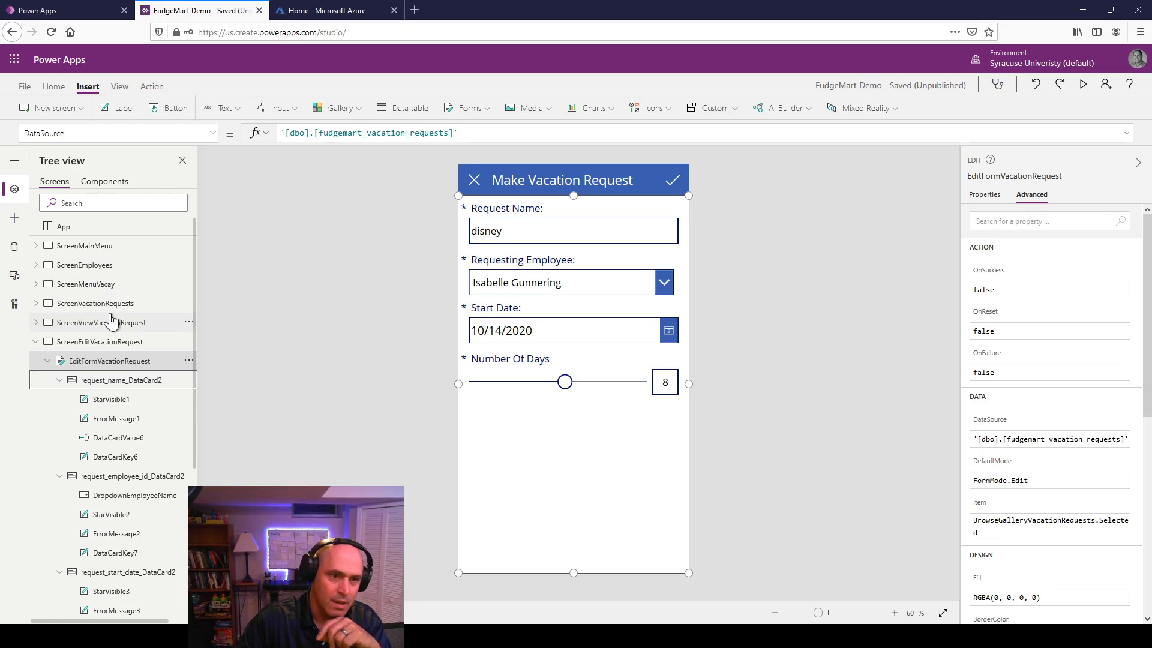
# Step: Replace the New Vacay Request button's OnSelect with NewForm(EditFormVacationRequest) on ScreenMenuVacay
pyautogui.click(96, 285)
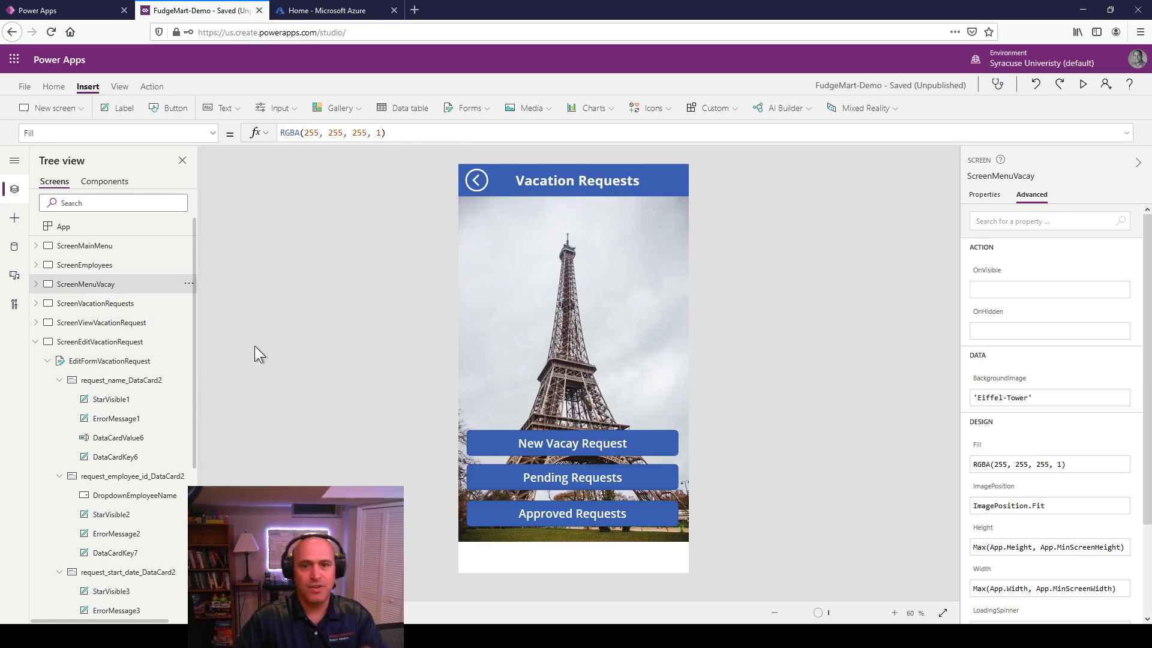
pyautogui.click(527, 441)
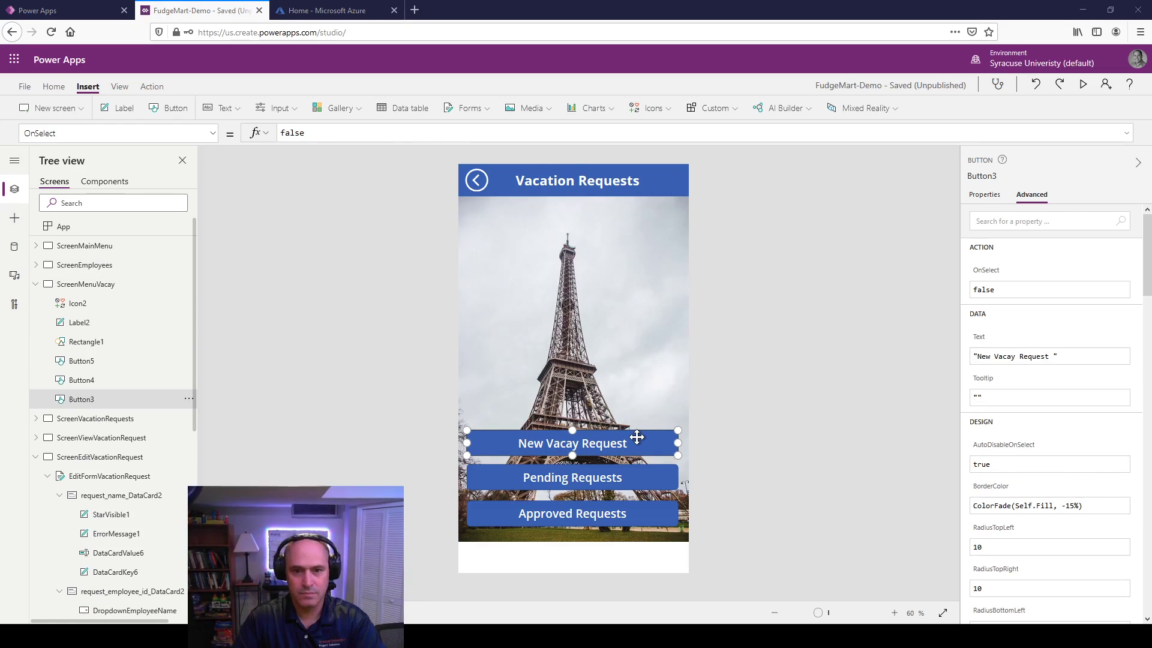
pyautogui.click(1006, 291)
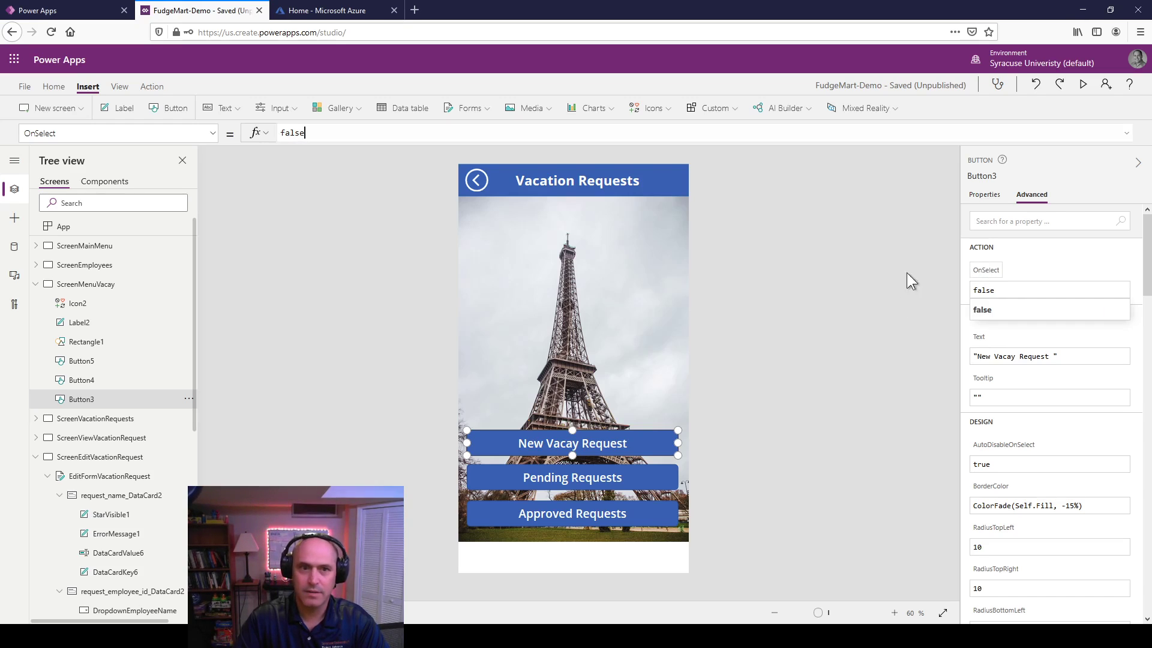
pyautogui.click(293, 131)
pyautogui.press('BackSpace')
pyautogui.press('BackSpace')
pyautogui.press('BackSpace')
pyautogui.press('BackSpace')
pyautogui.press('BackSpace')
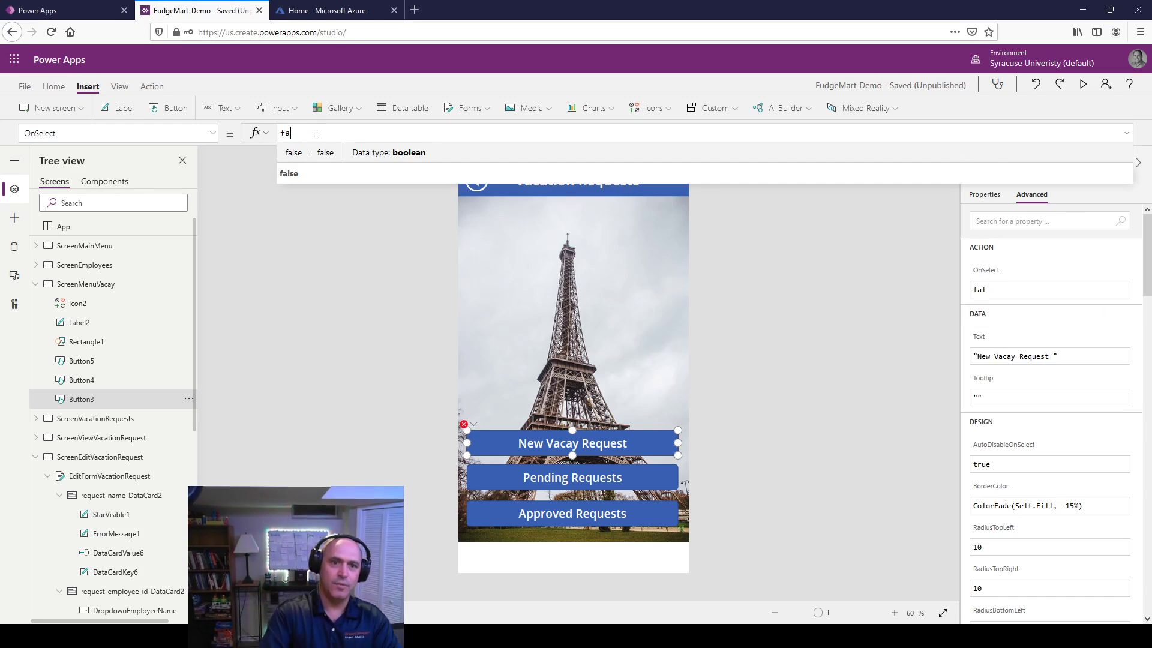
pyautogui.write('NewForm(')
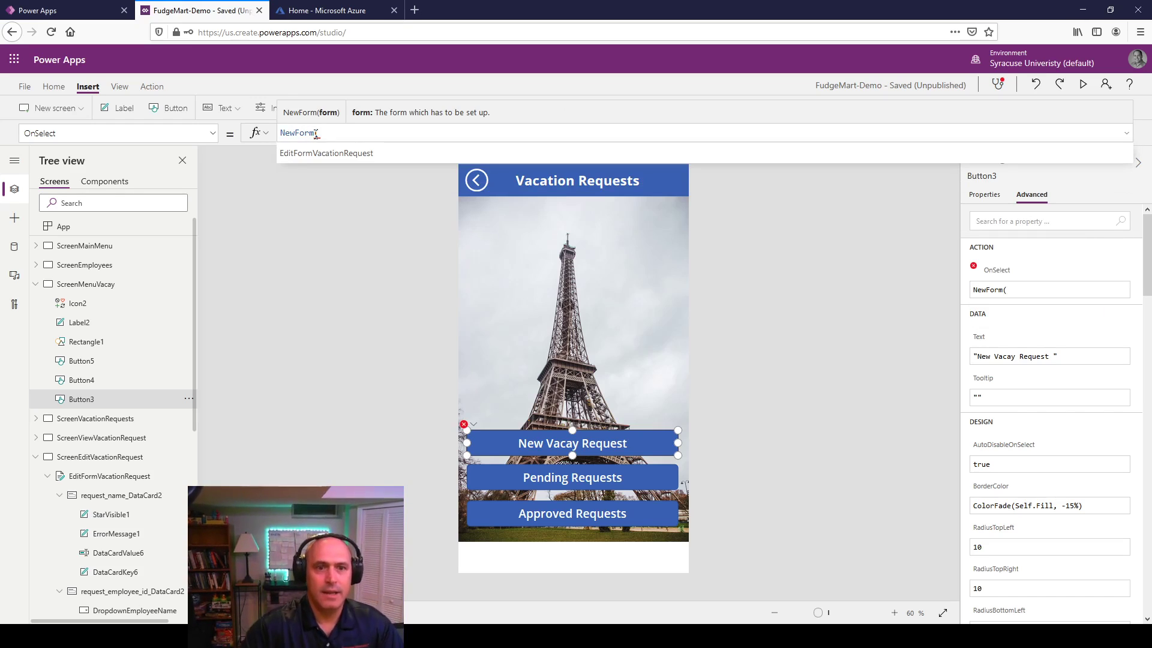
pyautogui.press('Tab')
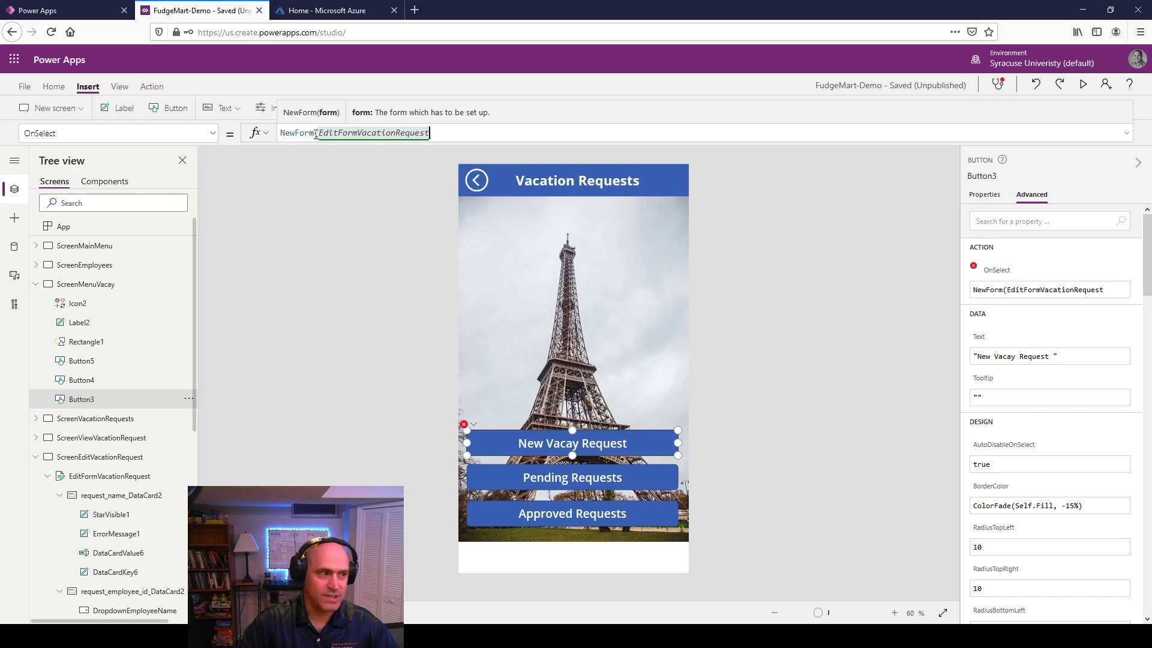
# Step: Append ;Navigate(ScreenEditVacationRequest) to the button's OnSelect formula
pyautogui.write(')')
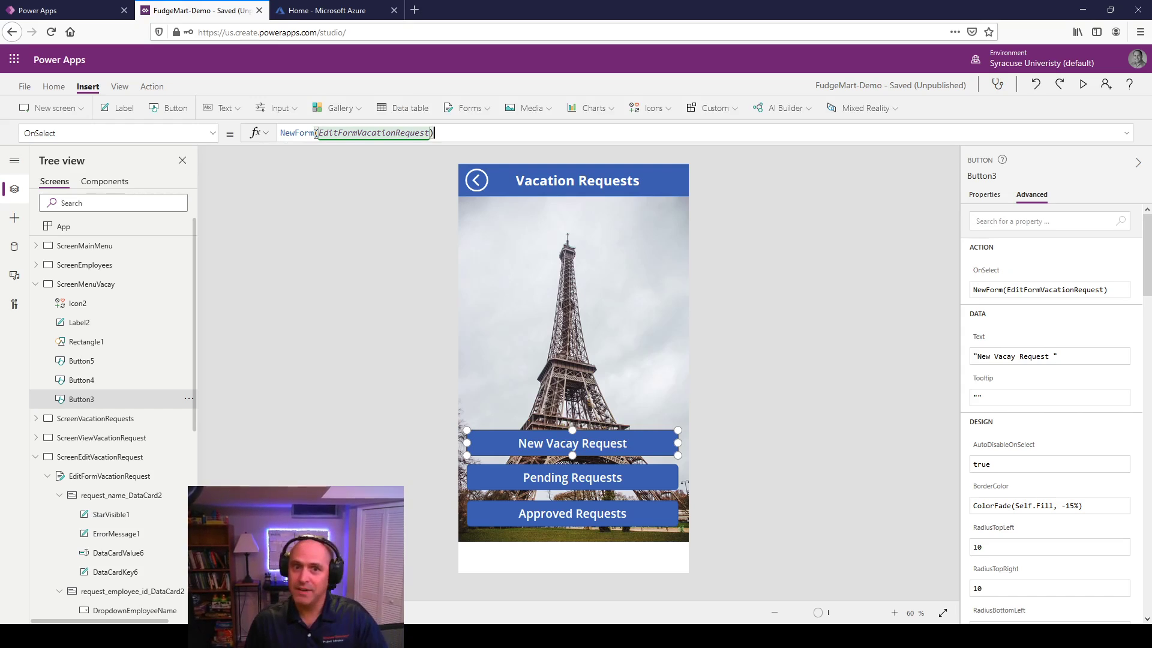
pyautogui.write(';Nac')
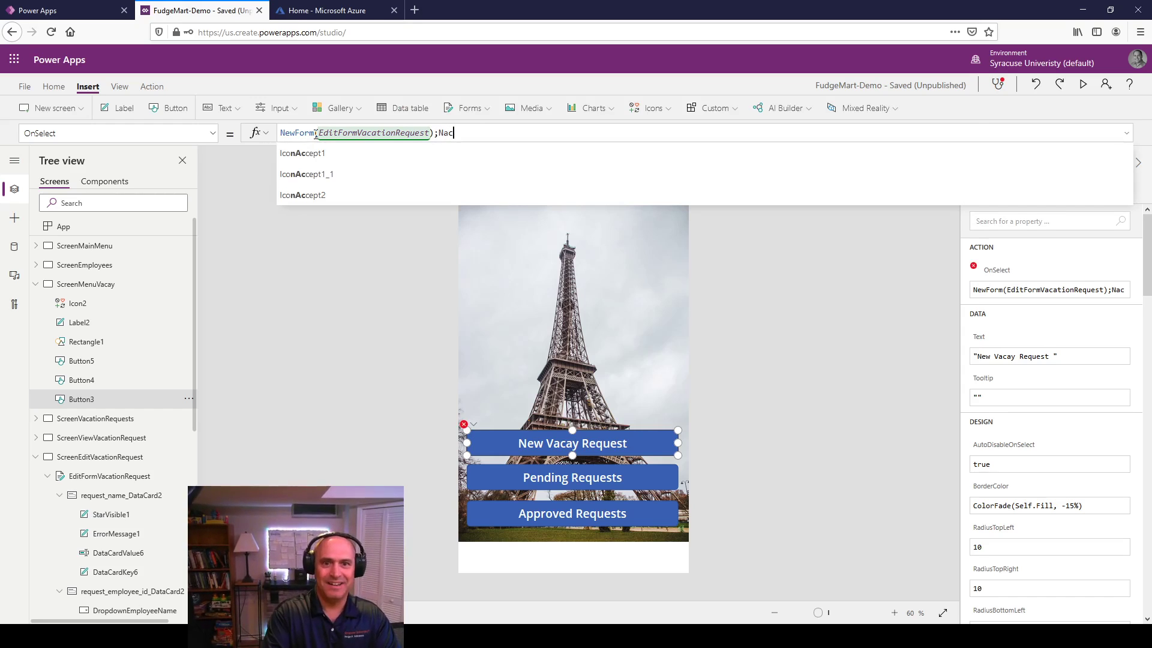
pyautogui.press('BackSpace')
pyautogui.write('vig')
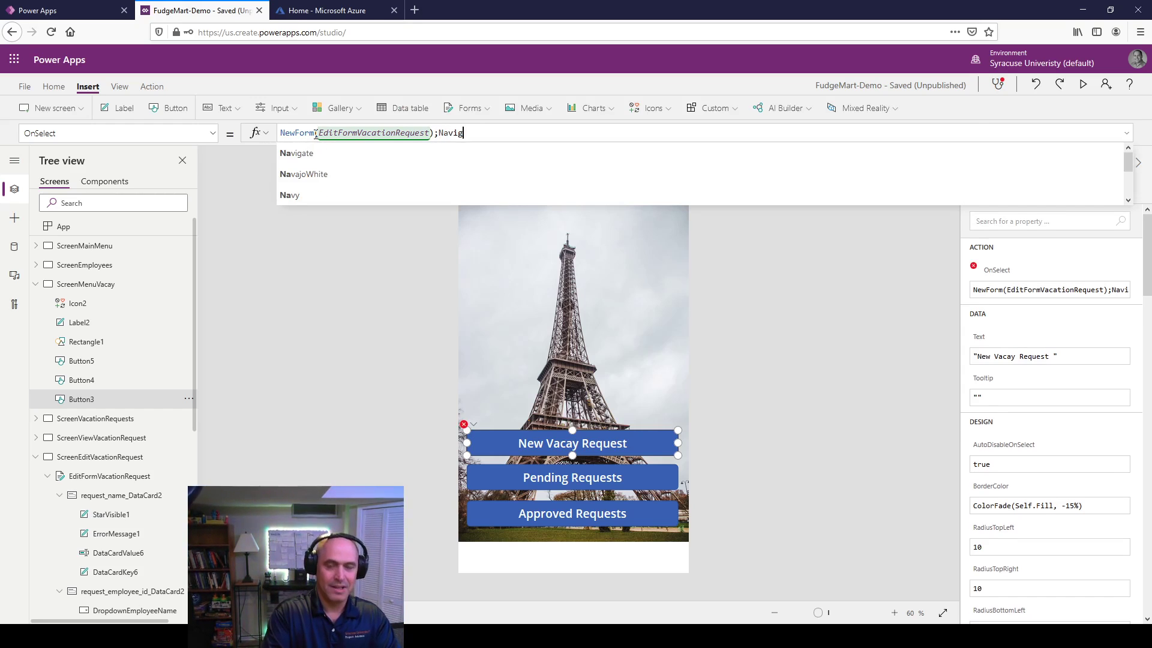
pyautogui.write('ate(')
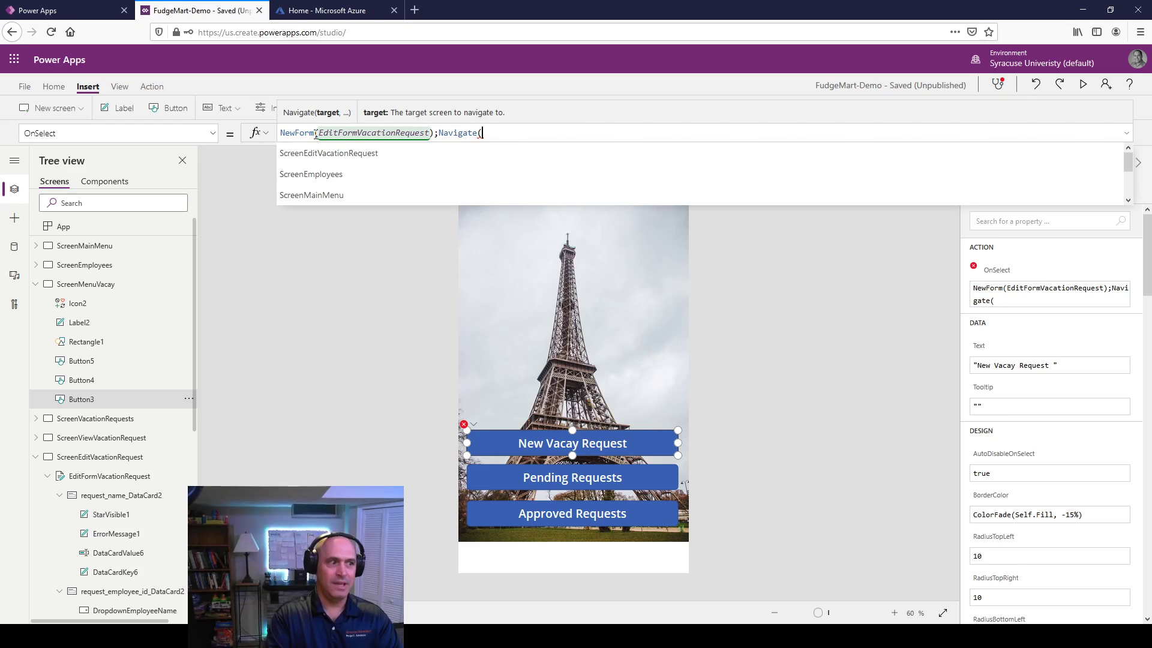
pyautogui.write('Scree')
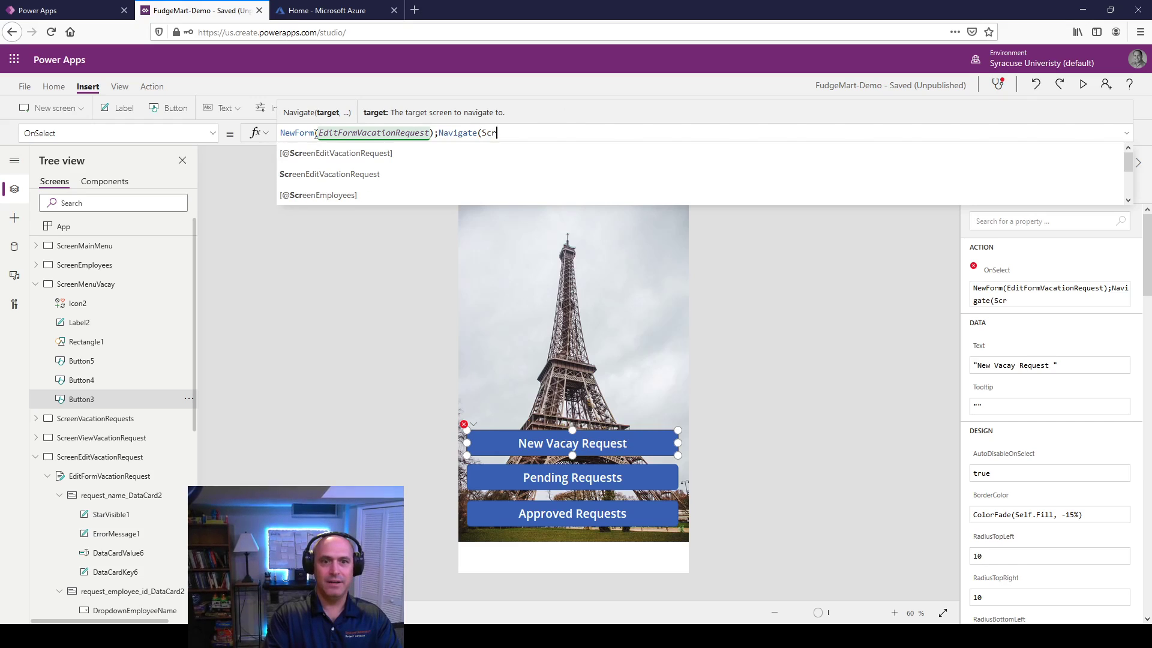
pyautogui.press('Down')
pyautogui.press('Down')
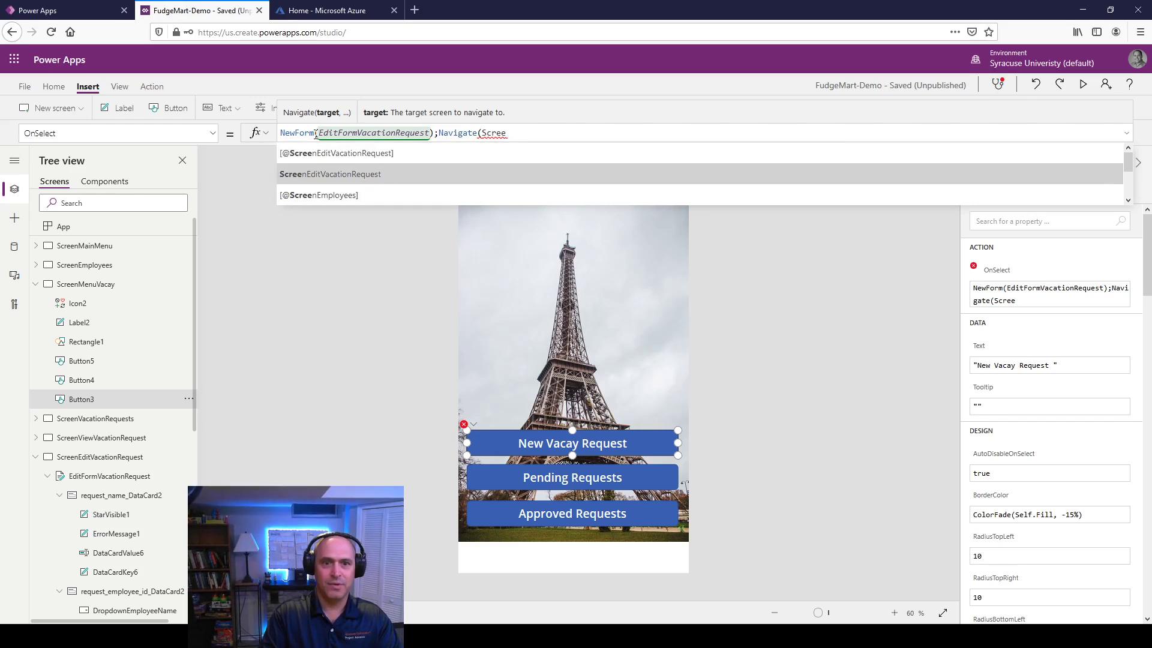
pyautogui.press('Tab')
pyautogui.write(')')
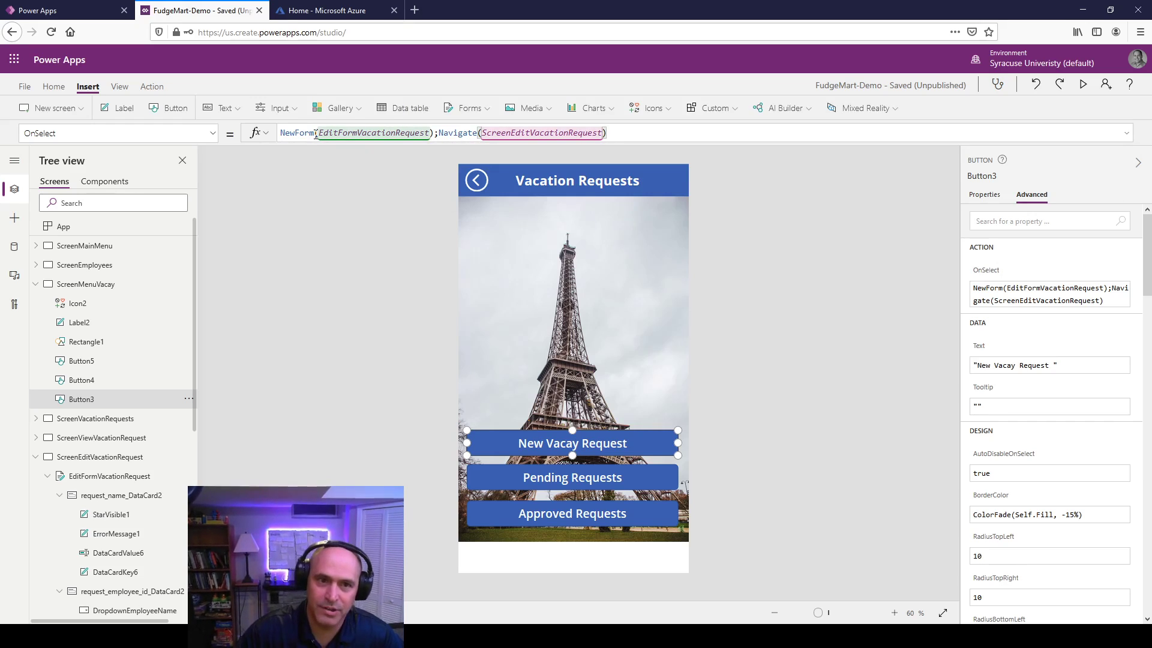
pyautogui.click(328, 177)
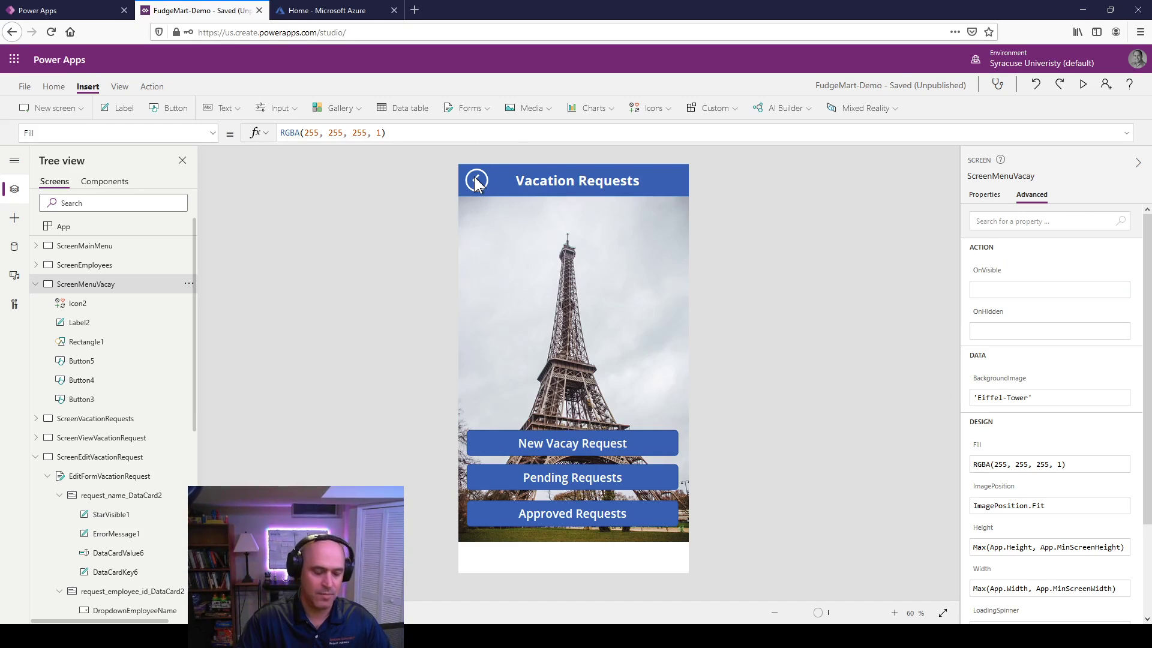
# Step: Preview the app and go from the FudgeMart main menu to a blank new vacation request form
pyautogui.click(99, 250)
pyautogui.click(1083, 84)
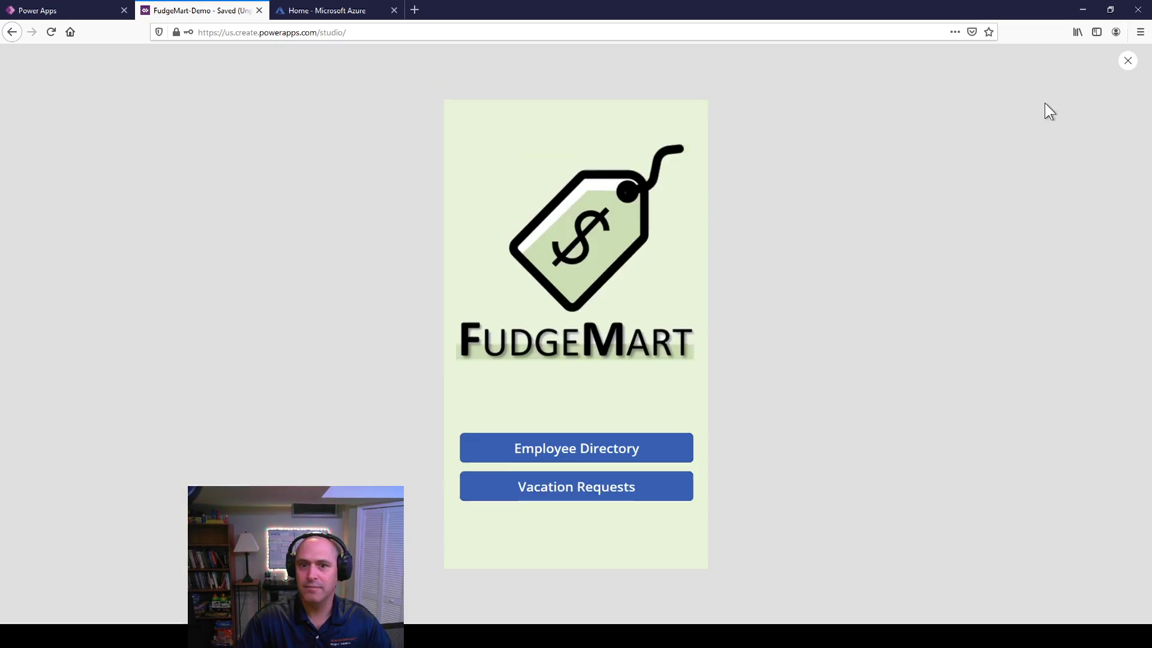
pyautogui.click(578, 470)
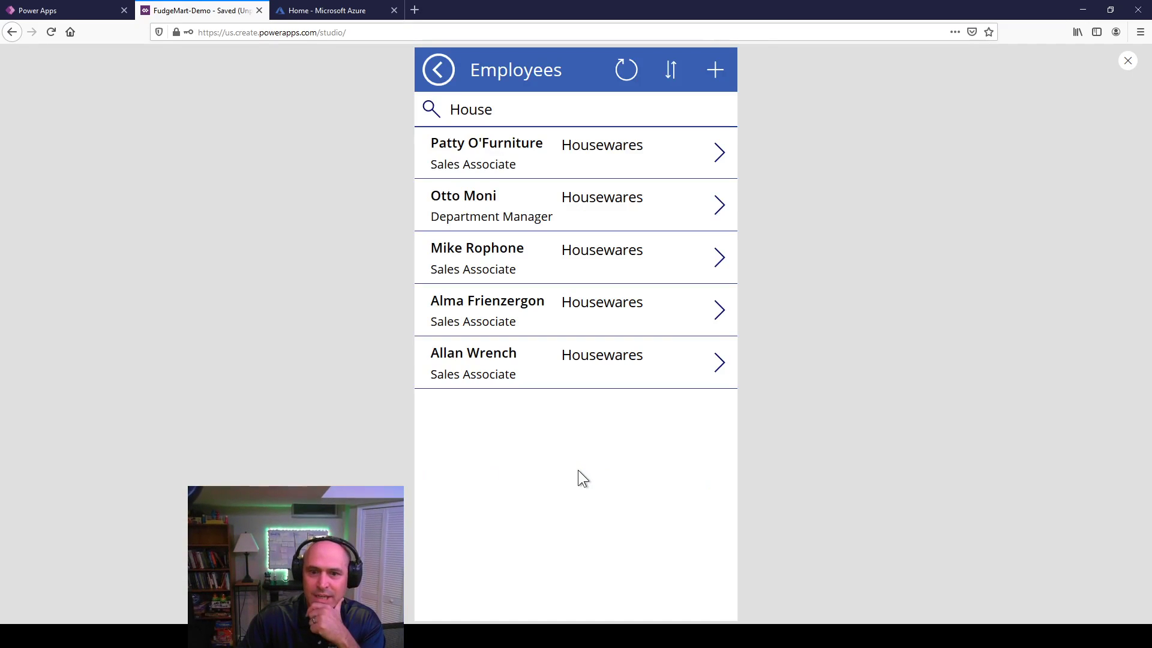
pyautogui.click(438, 72)
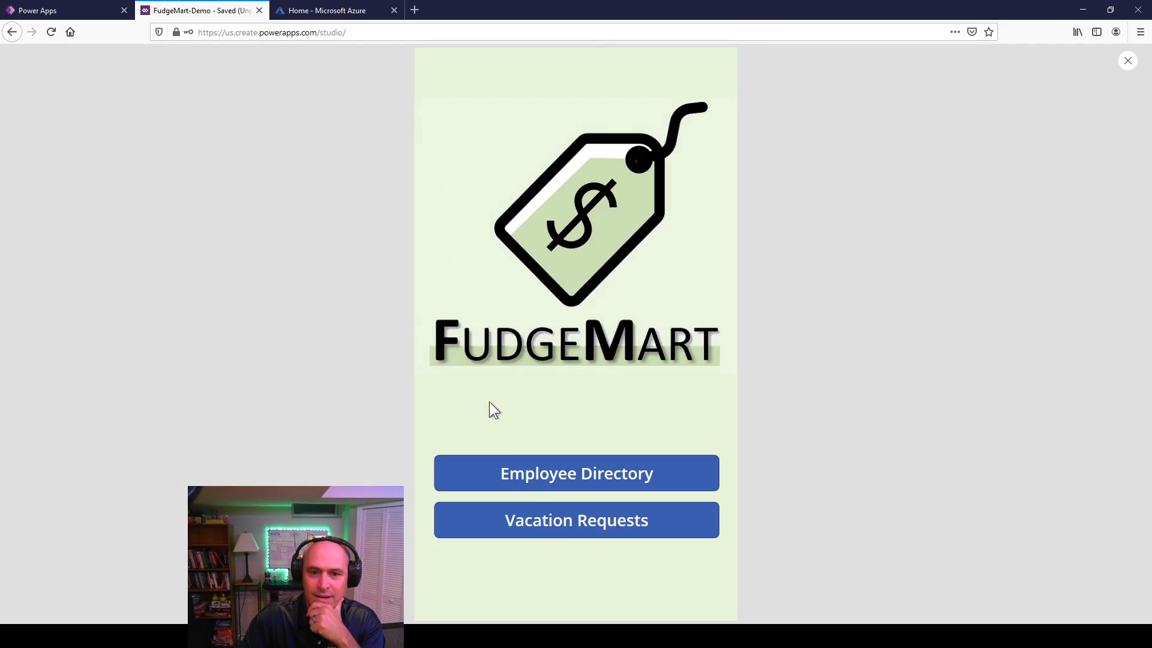
pyautogui.click(559, 520)
pyautogui.click(576, 441)
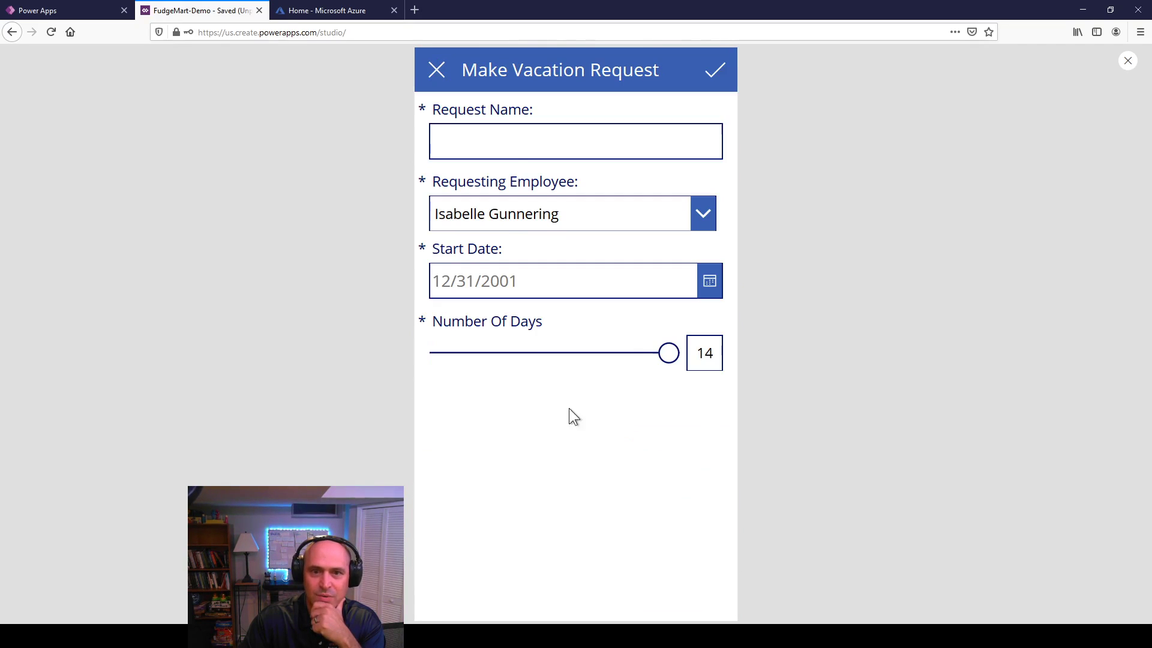
# Step: Submit a 'going skiing' request for an employee starting 2/14/2021 for 5 days, then try Pending Requests
pyautogui.click(516, 156)
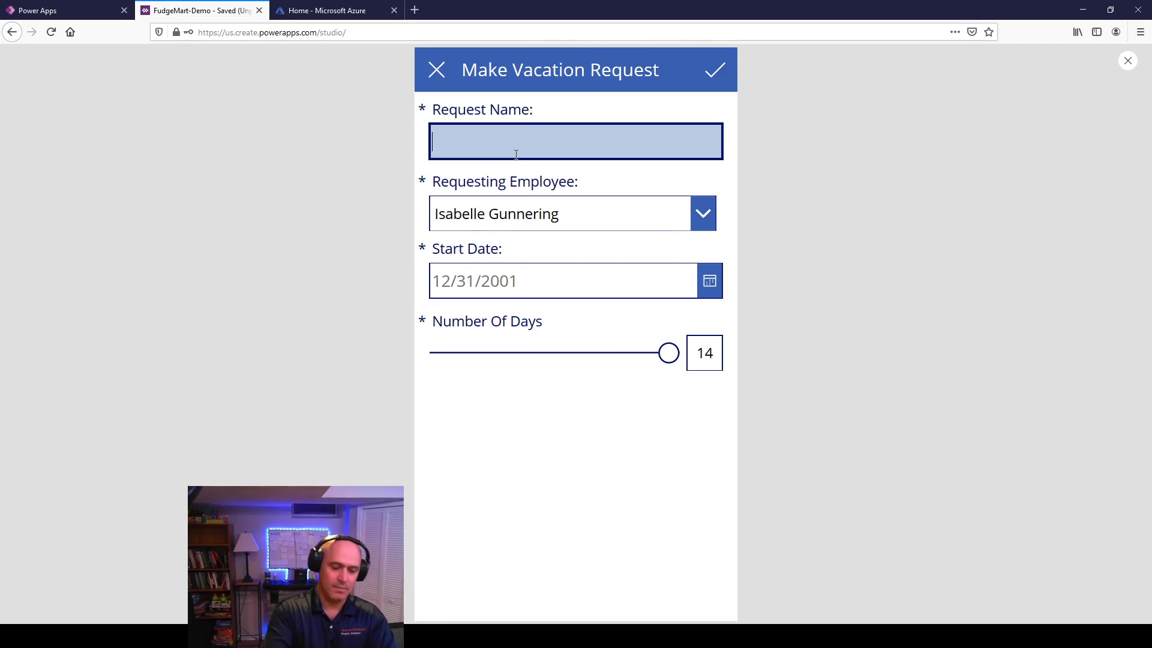
pyautogui.write('going skii')
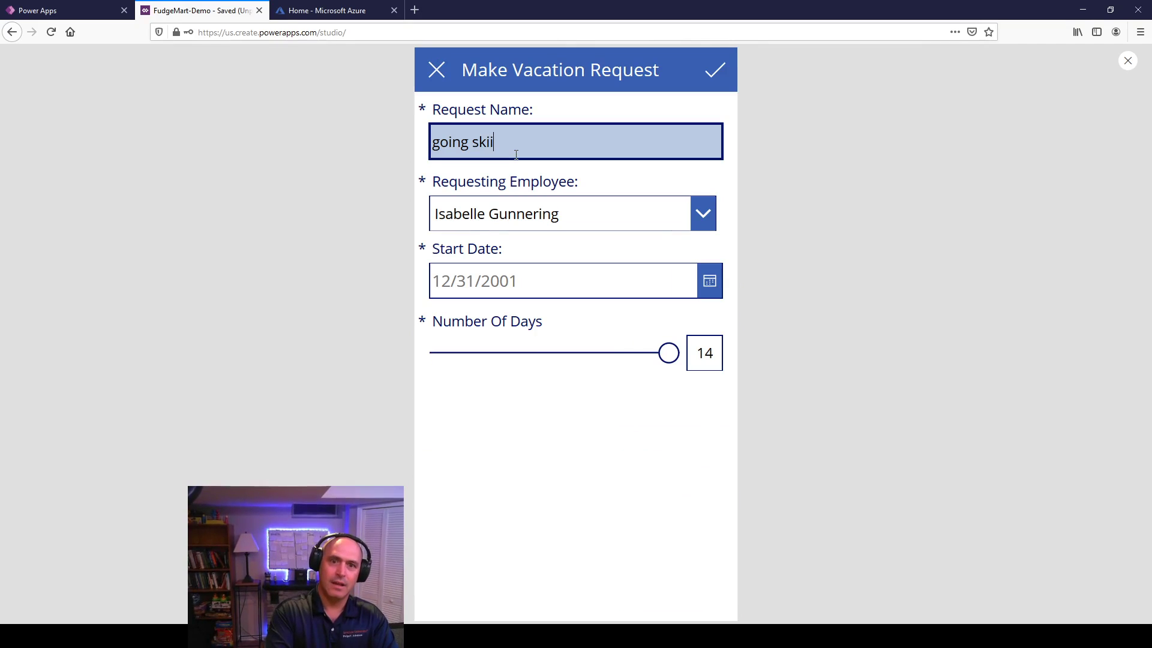
pyautogui.write('ng')
pyautogui.click(582, 218)
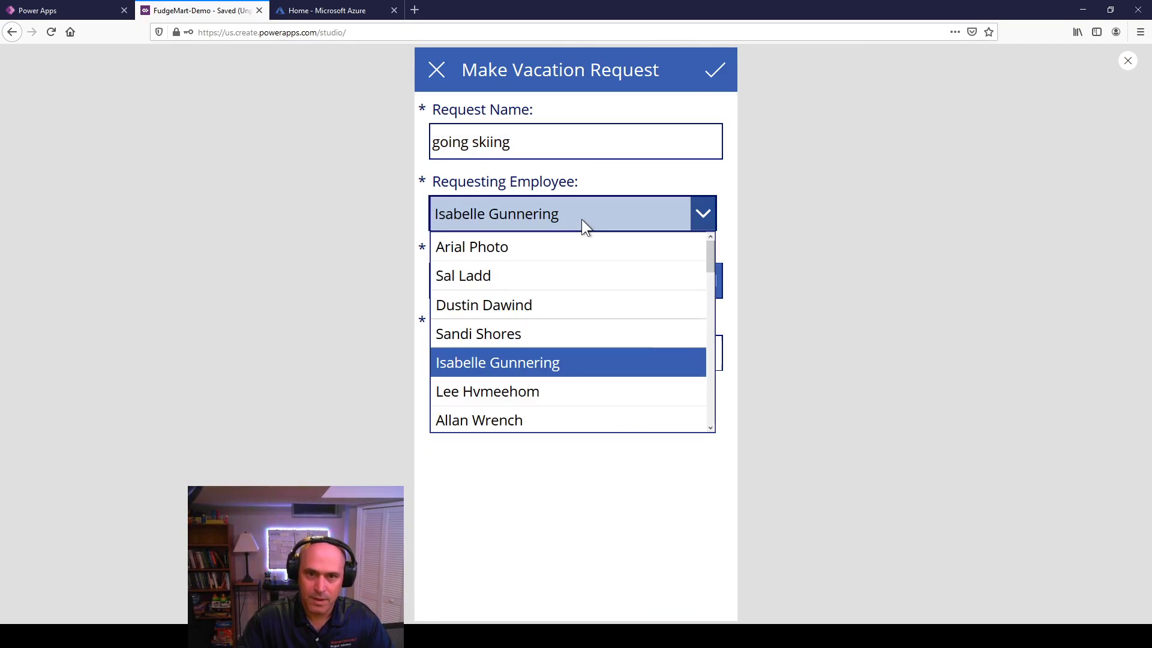
pyautogui.scroll(-10, 587, 298)
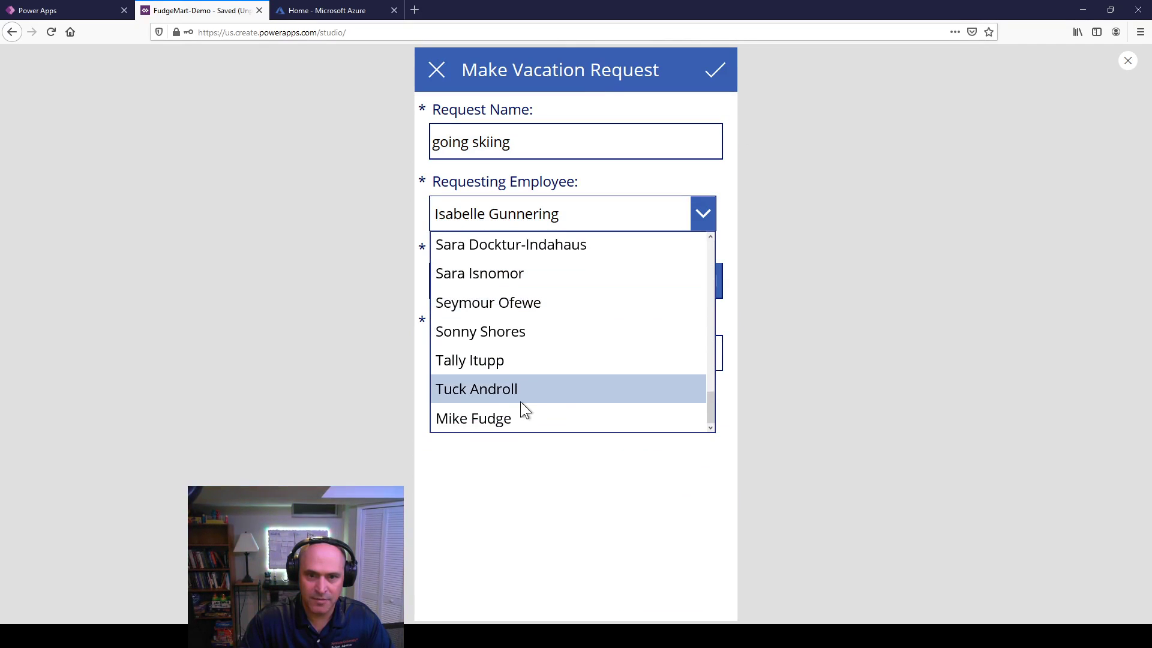
pyautogui.click(516, 411)
pyautogui.click(536, 285)
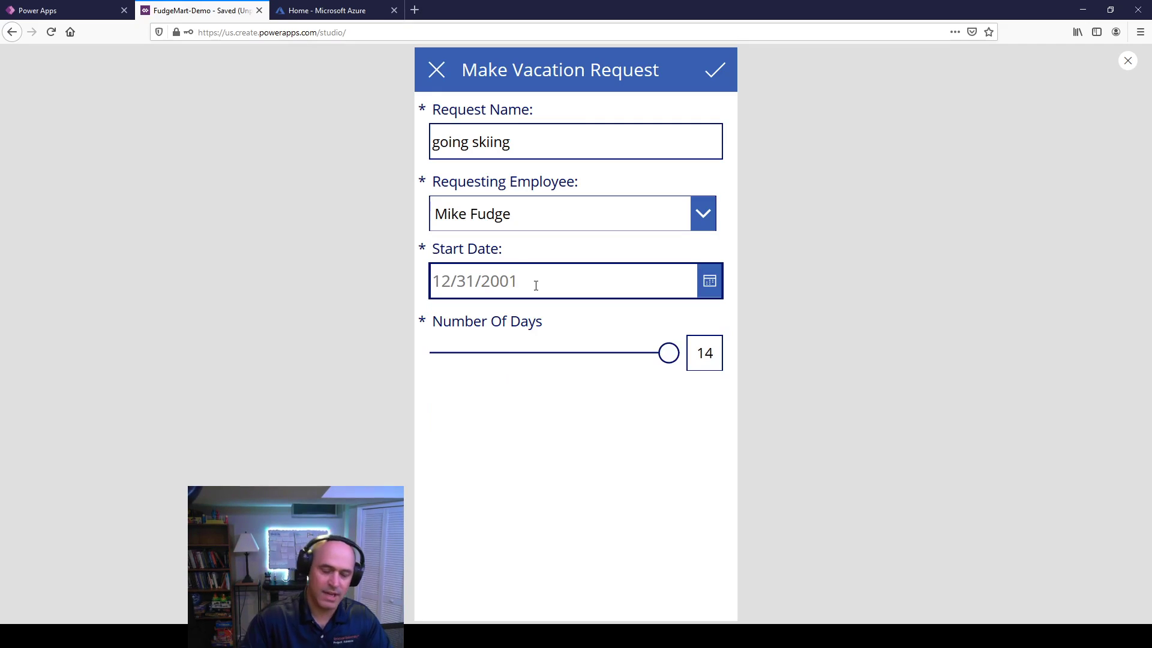
pyautogui.write('2/14/2021')
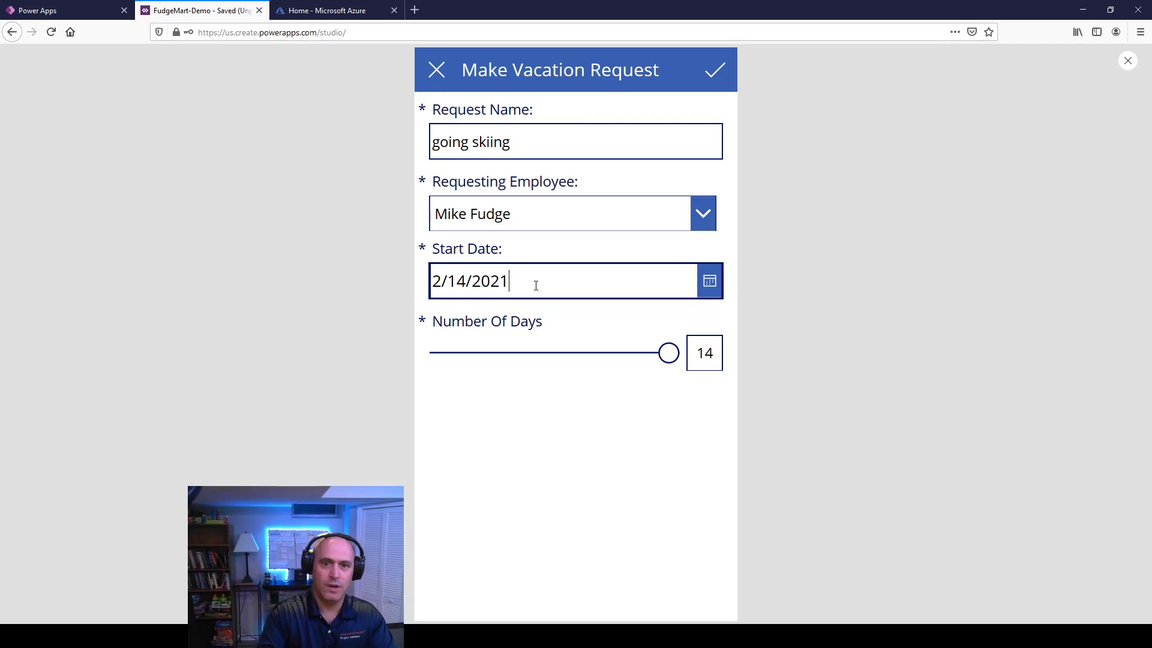
pyautogui.moveTo(666, 353); pyautogui.dragTo(514, 354)
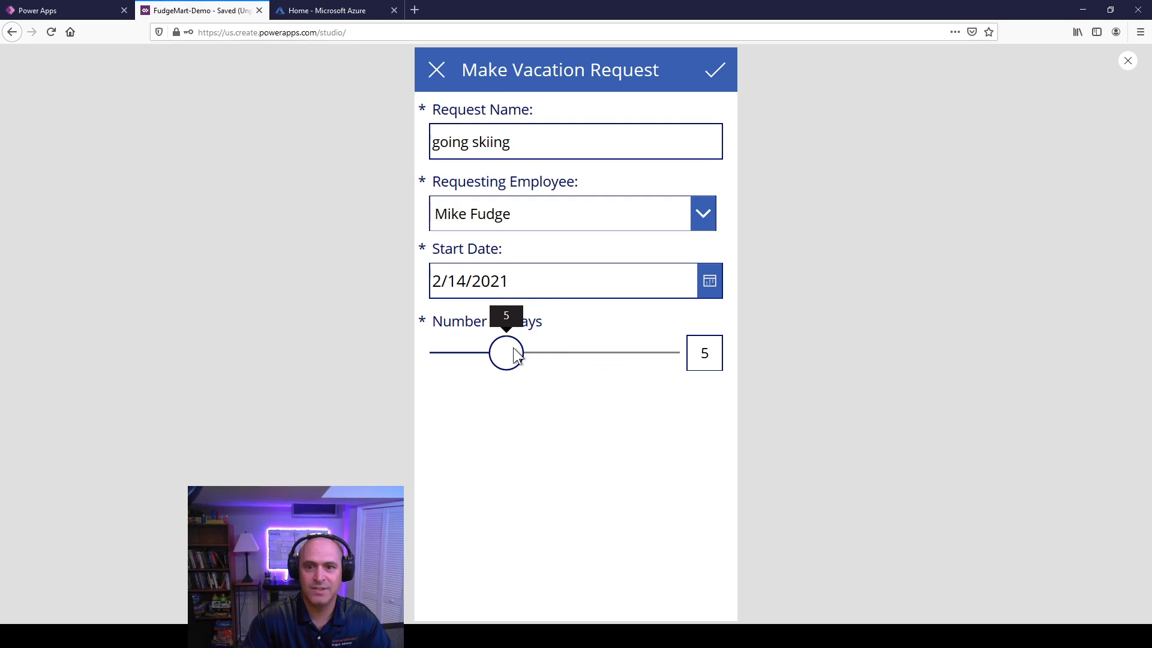
pyautogui.click(714, 73)
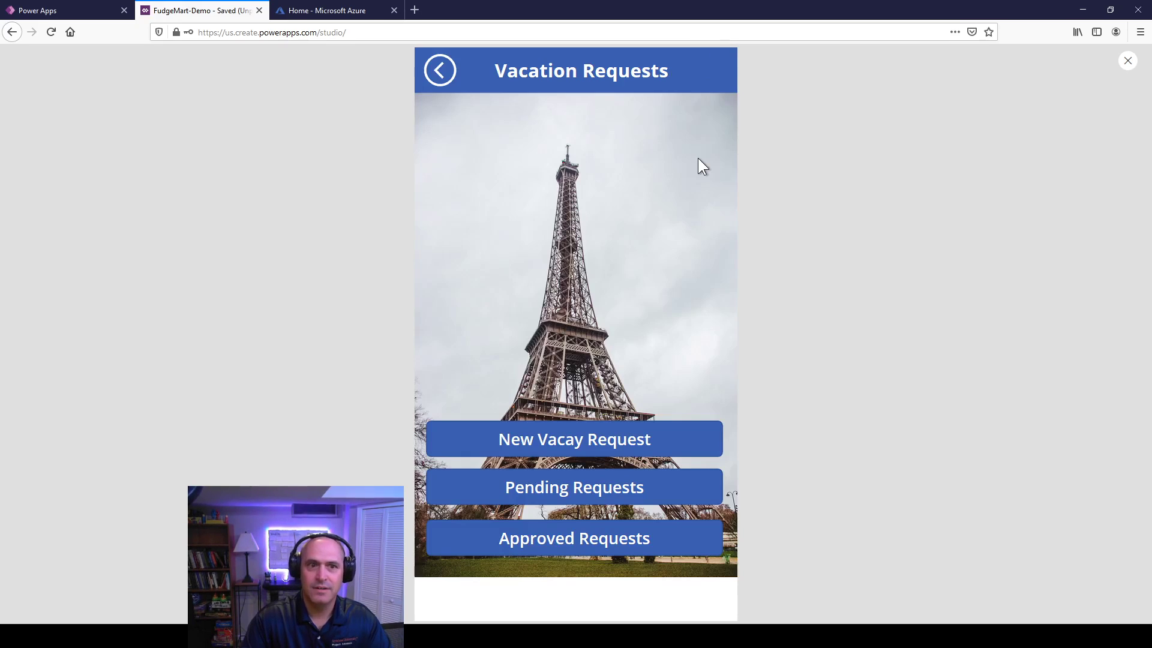
pyautogui.click(575, 493)
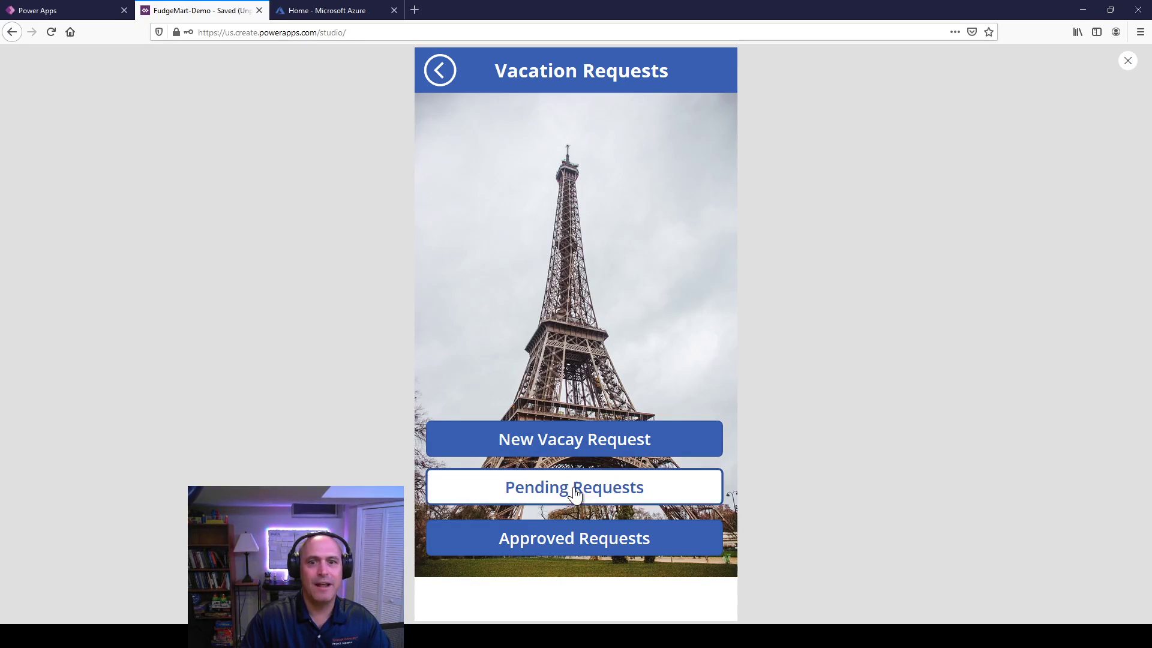
# Step: Close preview and set the Pending Requests button's OnSelect to Navigate(ScreenVacationRequests)
pyautogui.click(1128, 62)
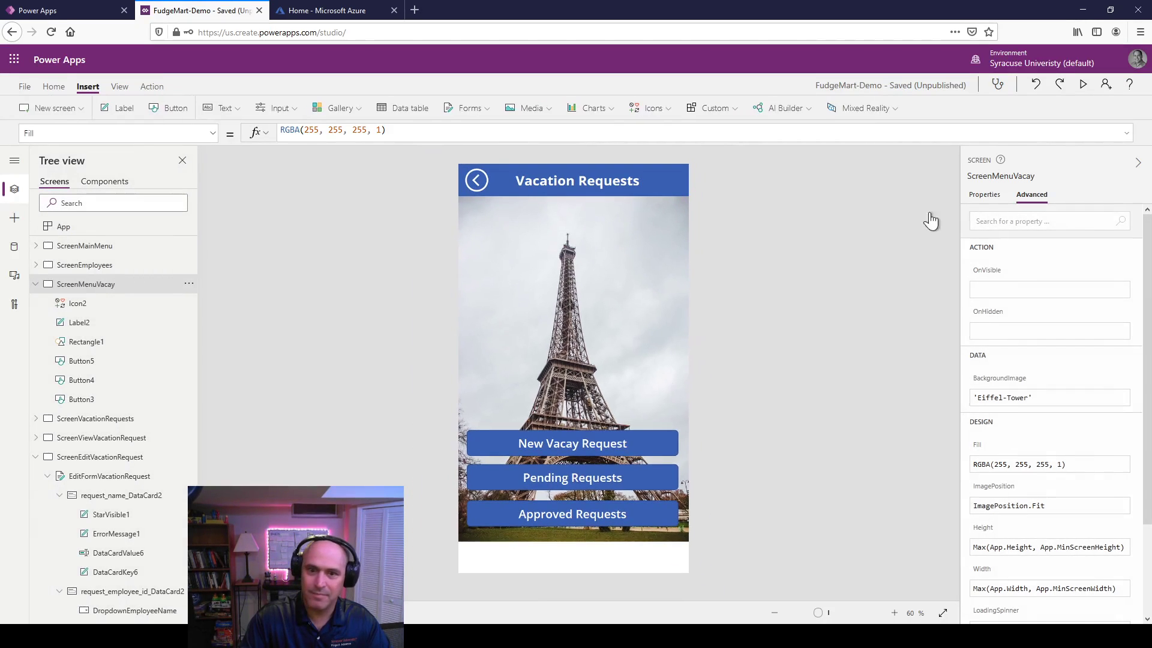
pyautogui.click(524, 477)
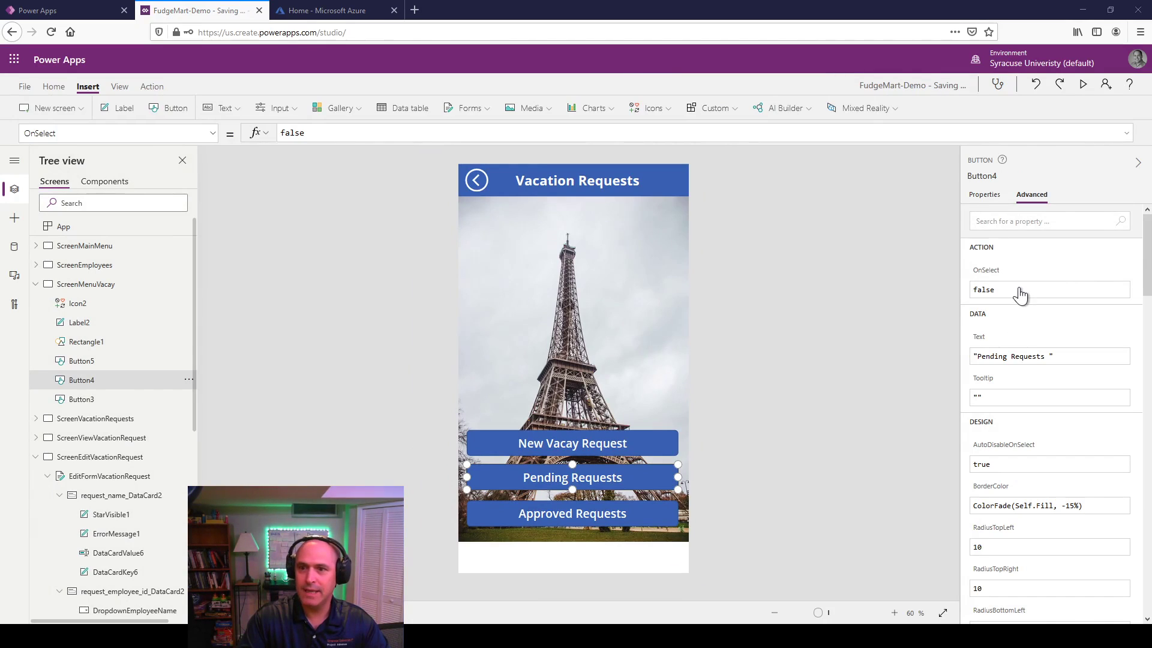
pyautogui.click(336, 131)
pyautogui.hotkey('ctrl', 'a')
pyautogui.write('Na')
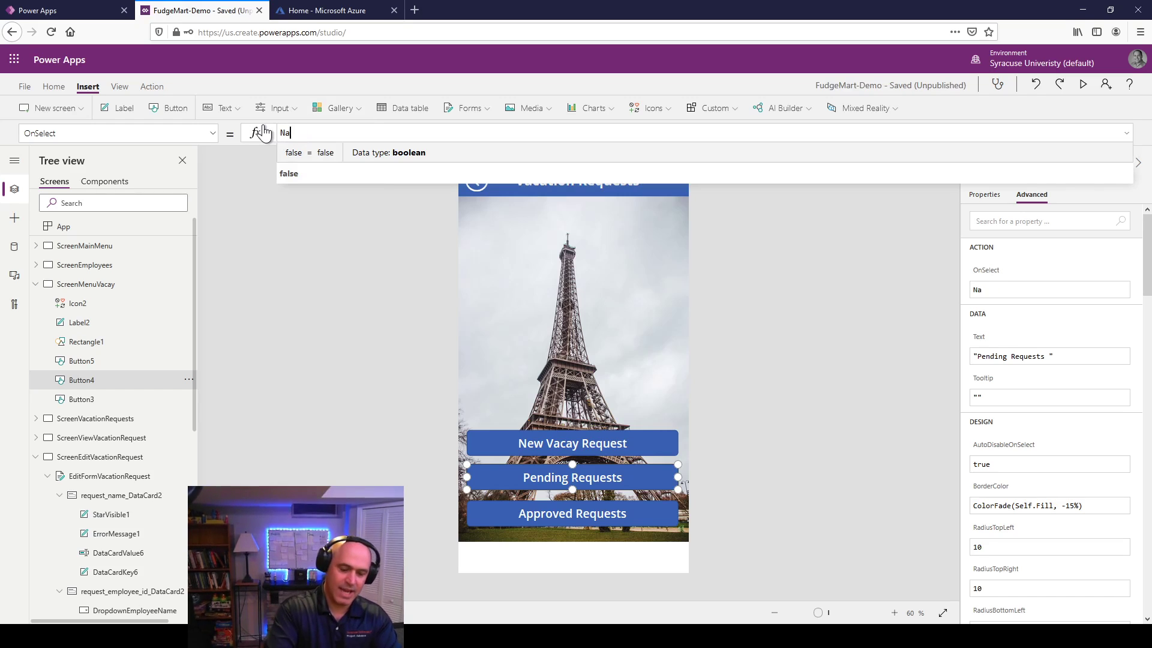
pyautogui.write('vigate(')
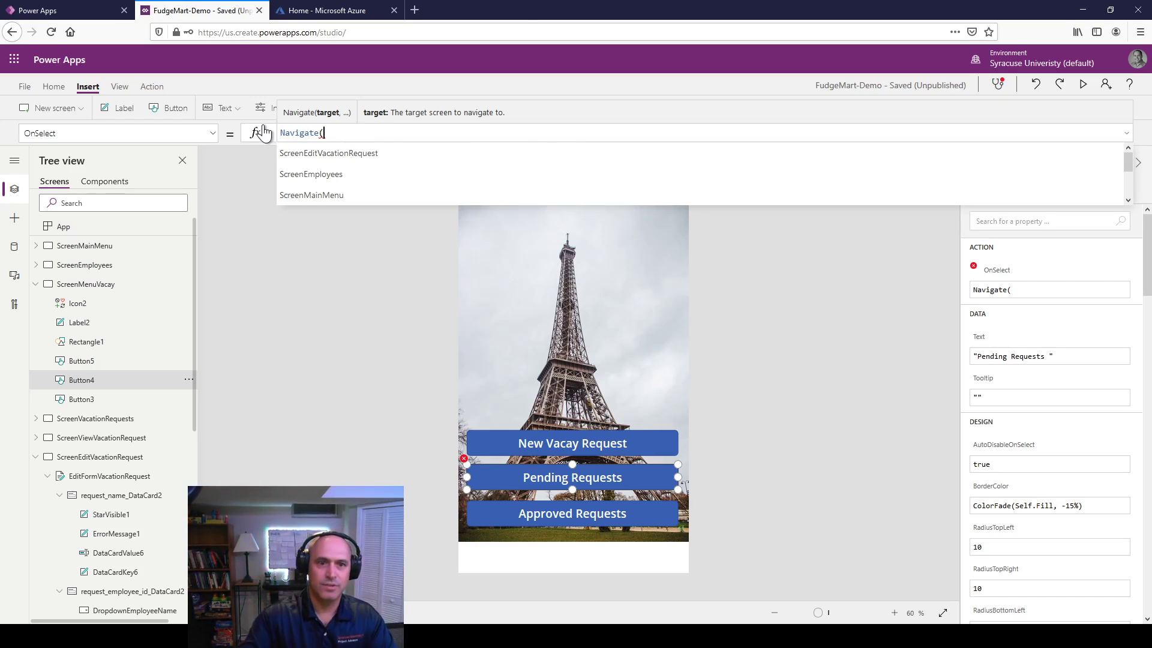
pyautogui.scroll(-2, 439, 164)
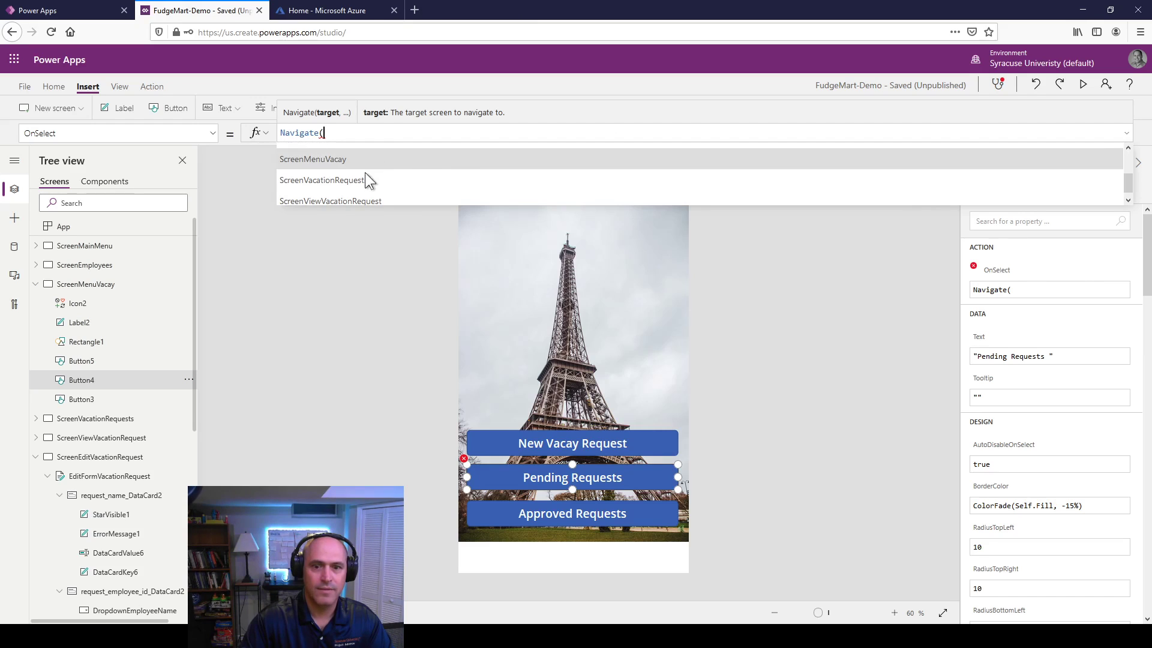
pyautogui.click(355, 182)
pyautogui.write(')')
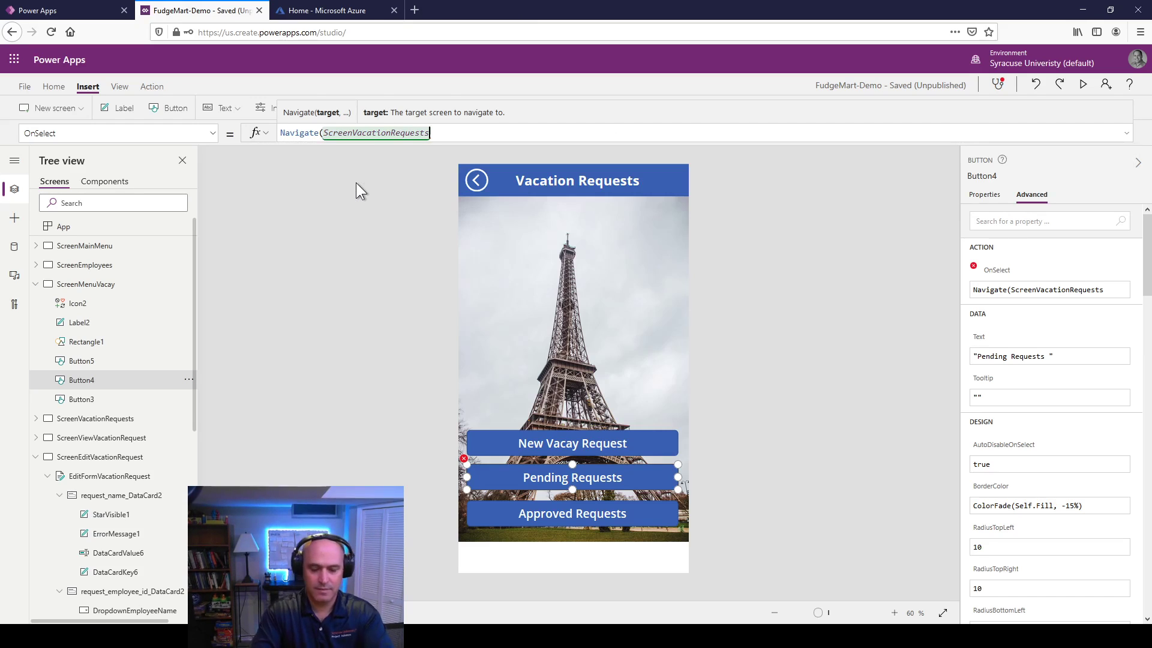
pyautogui.click(299, 260)
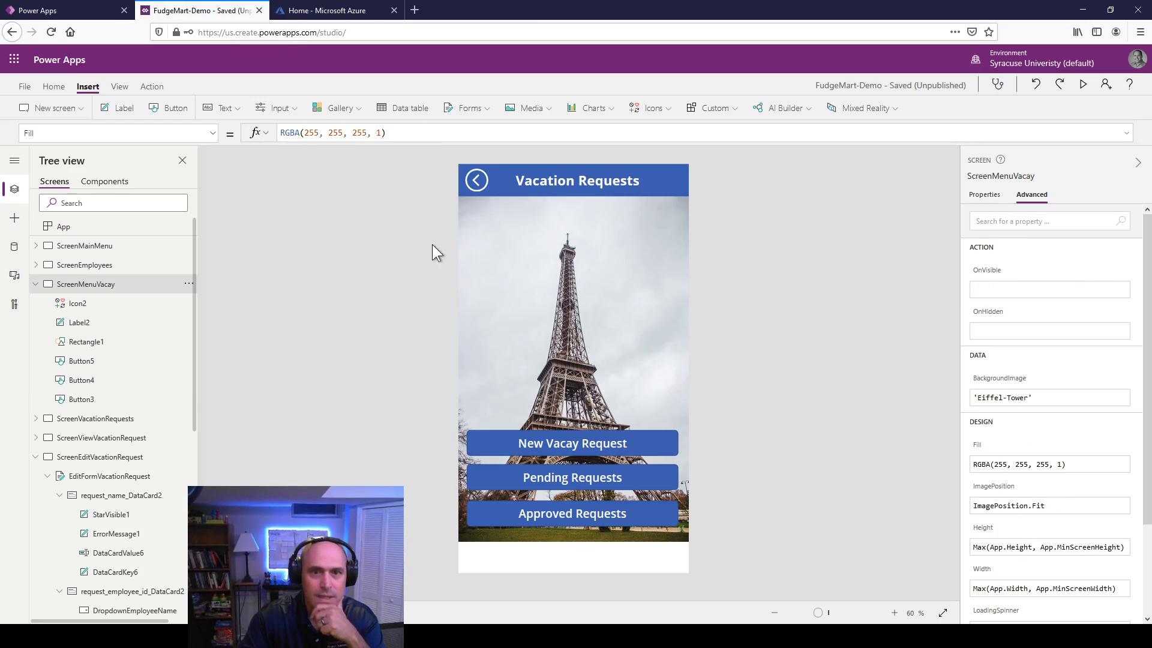
# Step: Preview the app, open the 'going skiing' request from Pending Requests, and try its edit icon
pyautogui.click(1082, 89)
pyautogui.click(587, 494)
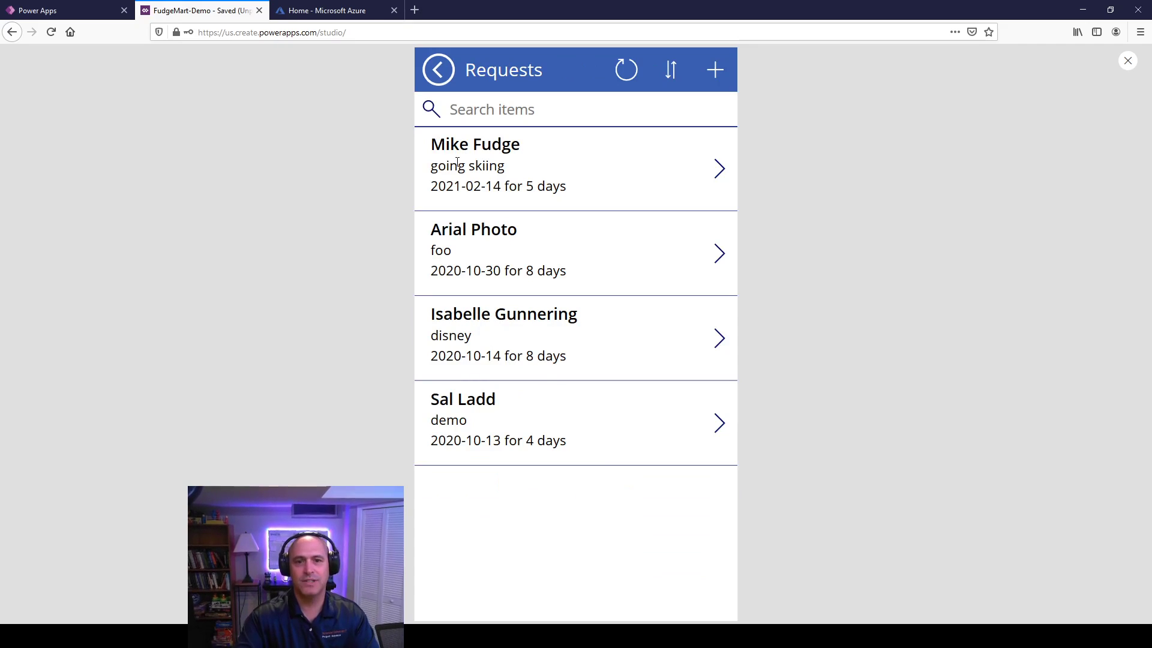
pyautogui.click(719, 170)
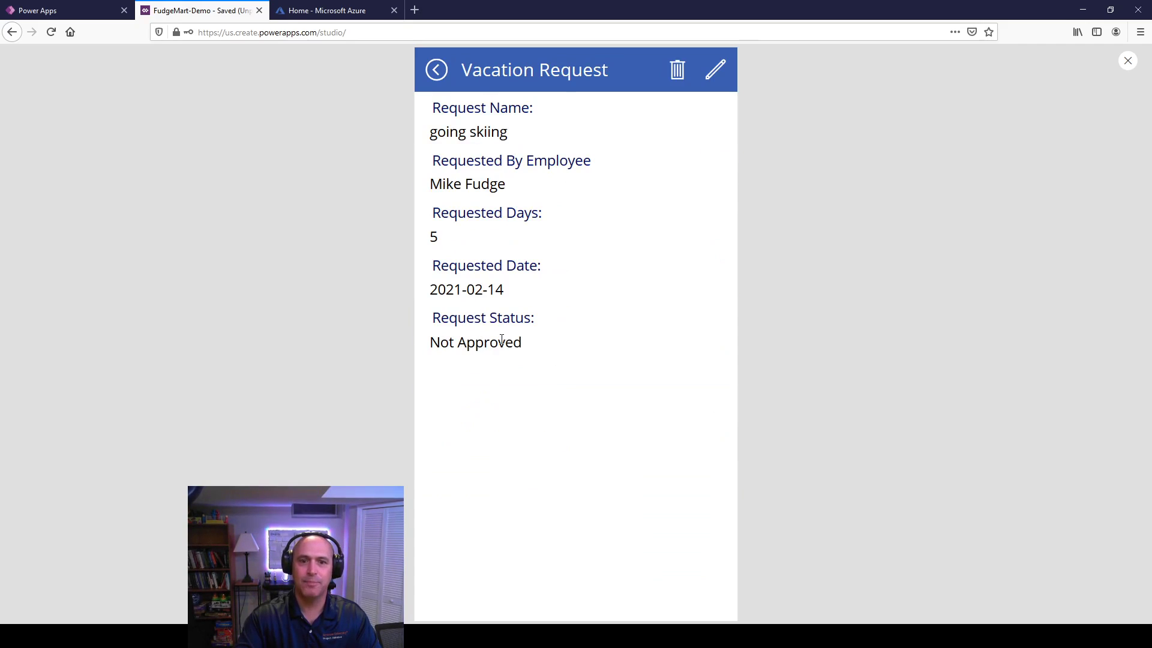
pyautogui.click(719, 78)
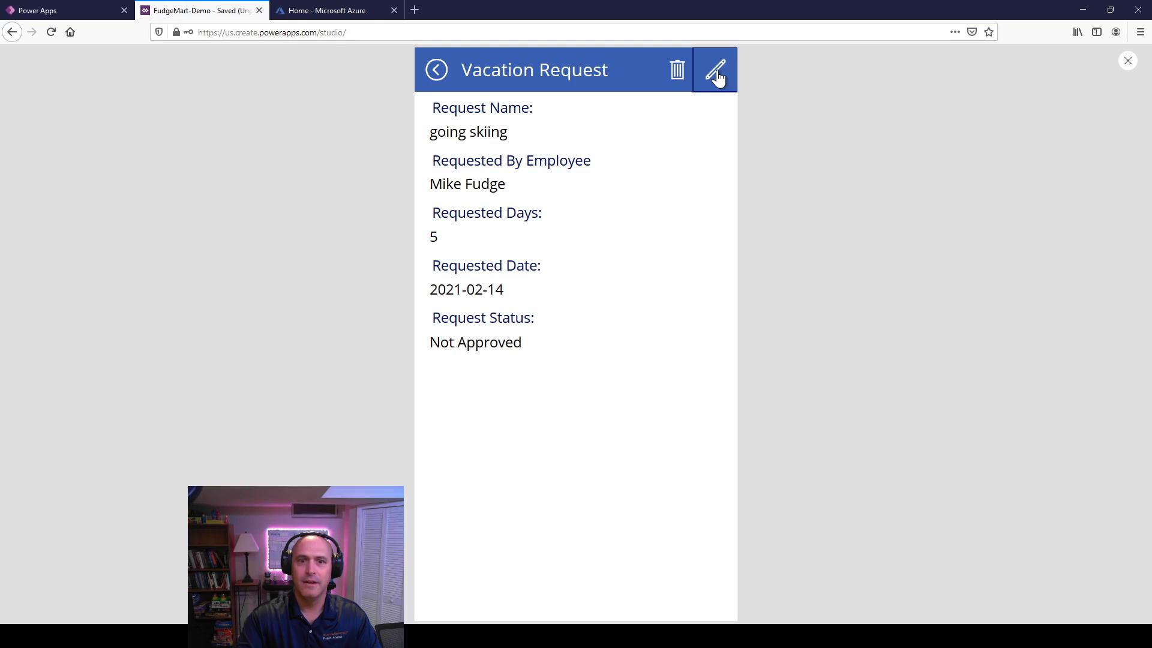
pyautogui.click(717, 72)
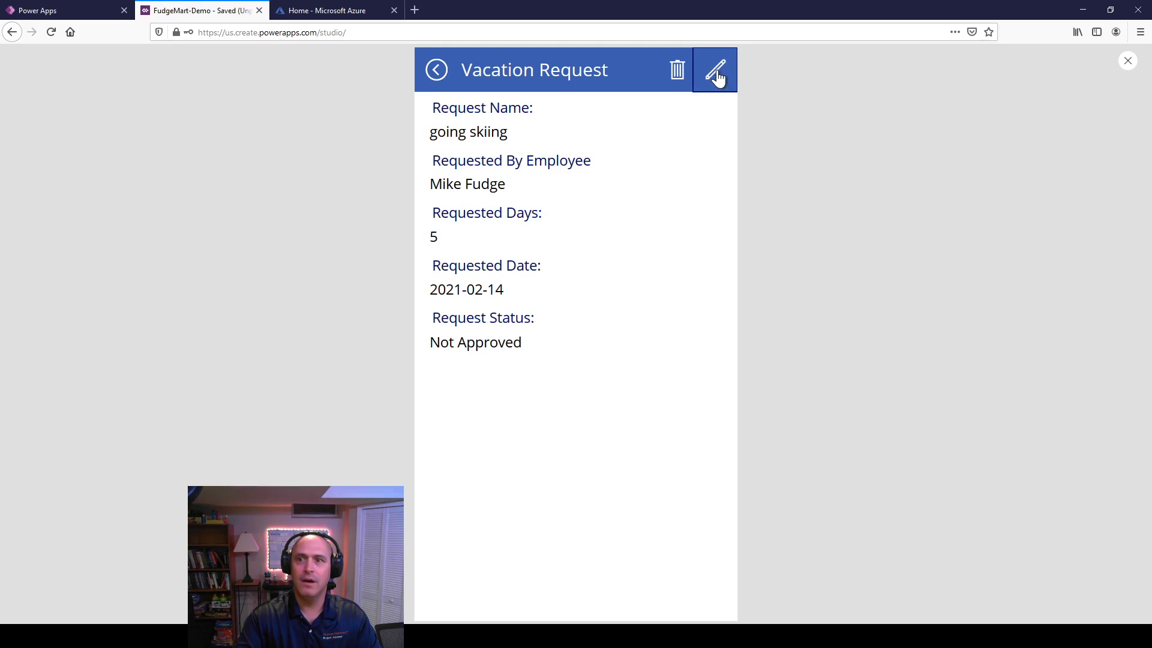
pyautogui.click(718, 77)
pyautogui.click(718, 77)
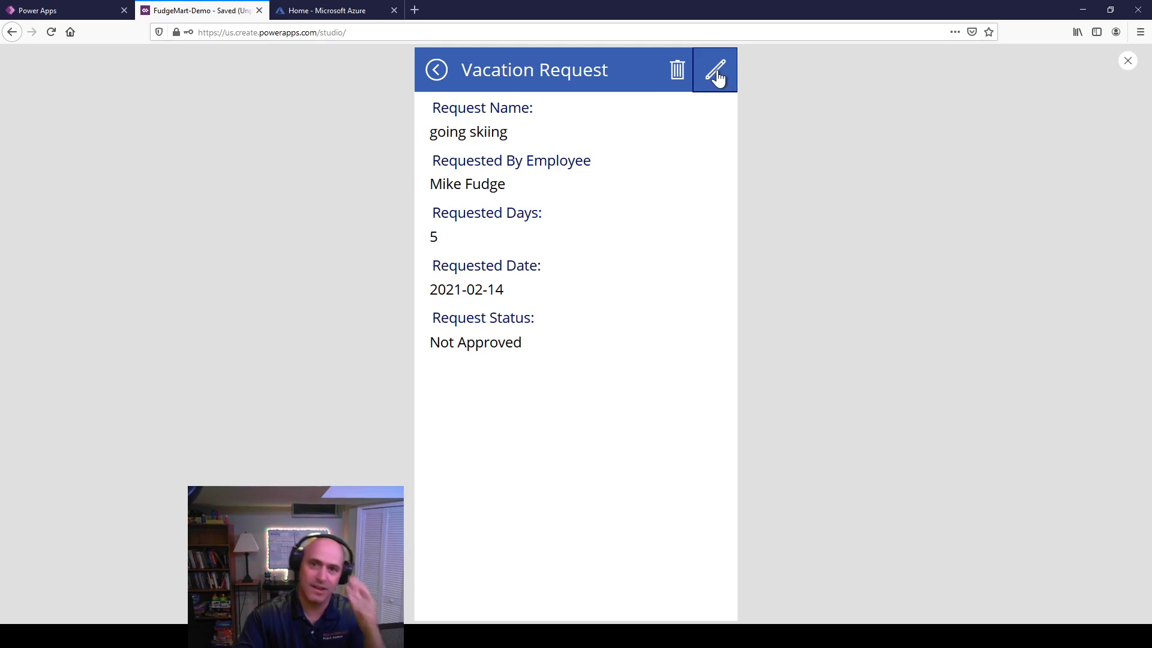
pyautogui.click(1127, 62)
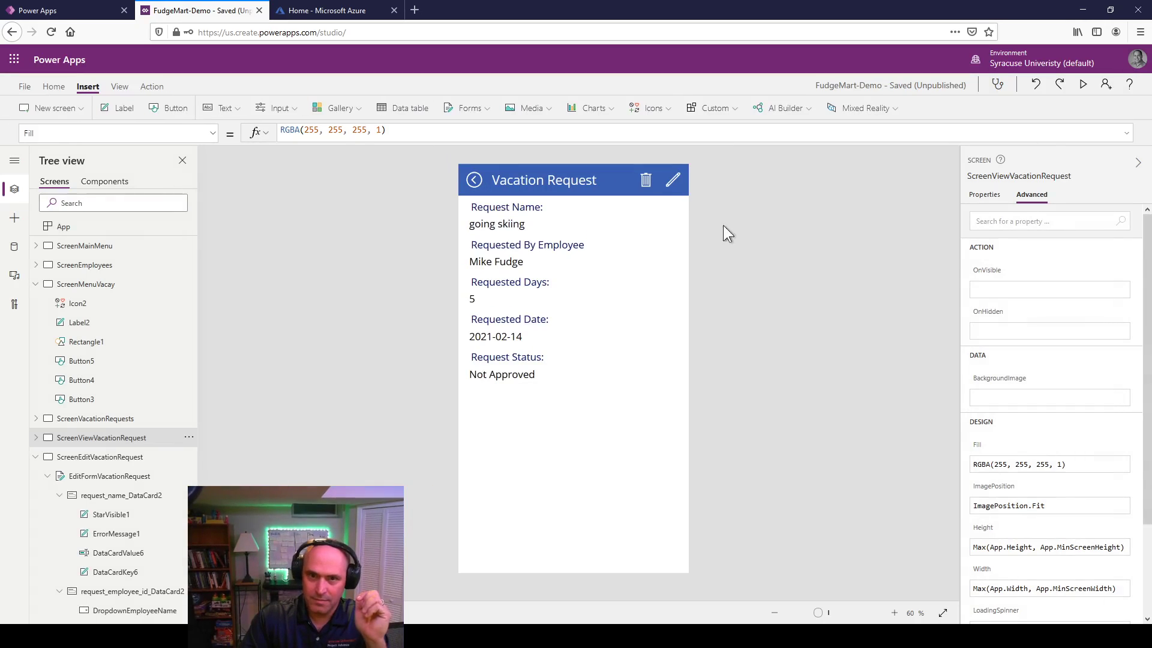
# Step: Set the pencil icon's OnSelect to EditForm(EditFormVacationRequest);Navigate(ScreenEditVacationRequest)
pyautogui.click(668, 184)
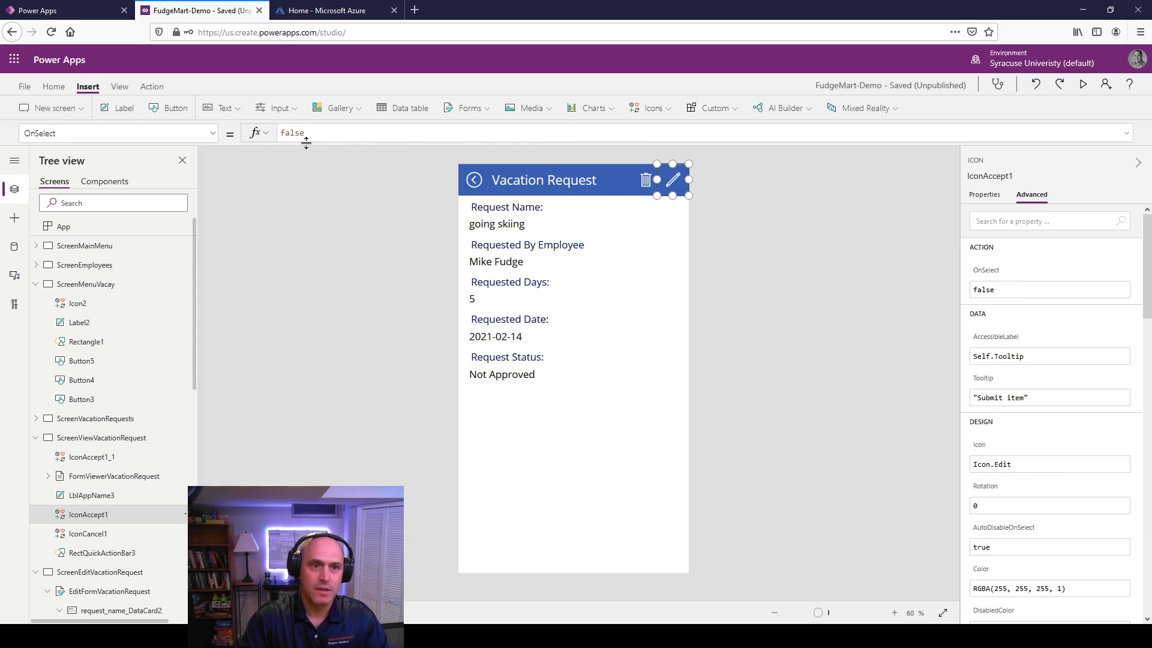
pyautogui.doubleClick(326, 132)
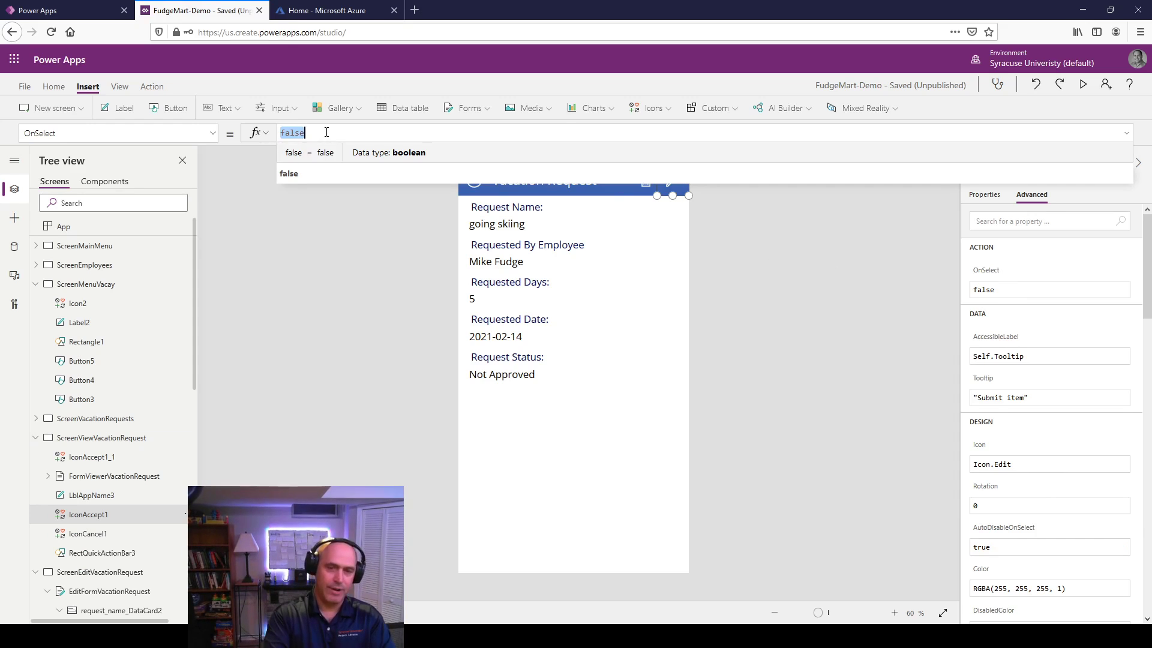
pyautogui.write('EditForm(')
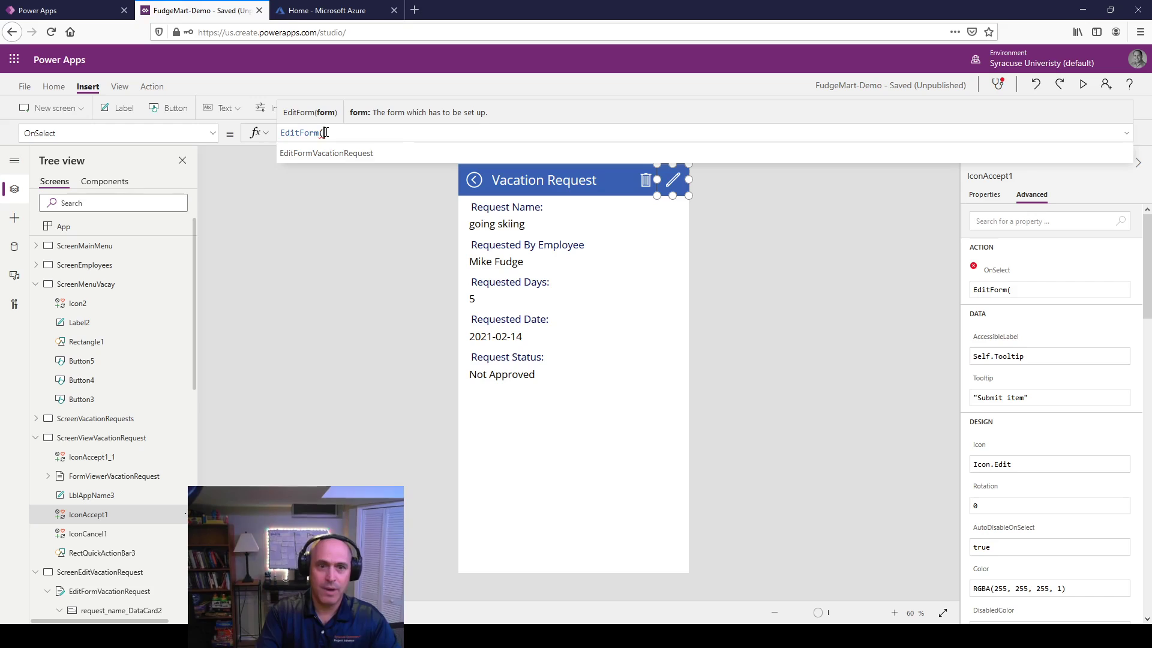
pyautogui.press('Tab')
pyautogui.write(');')
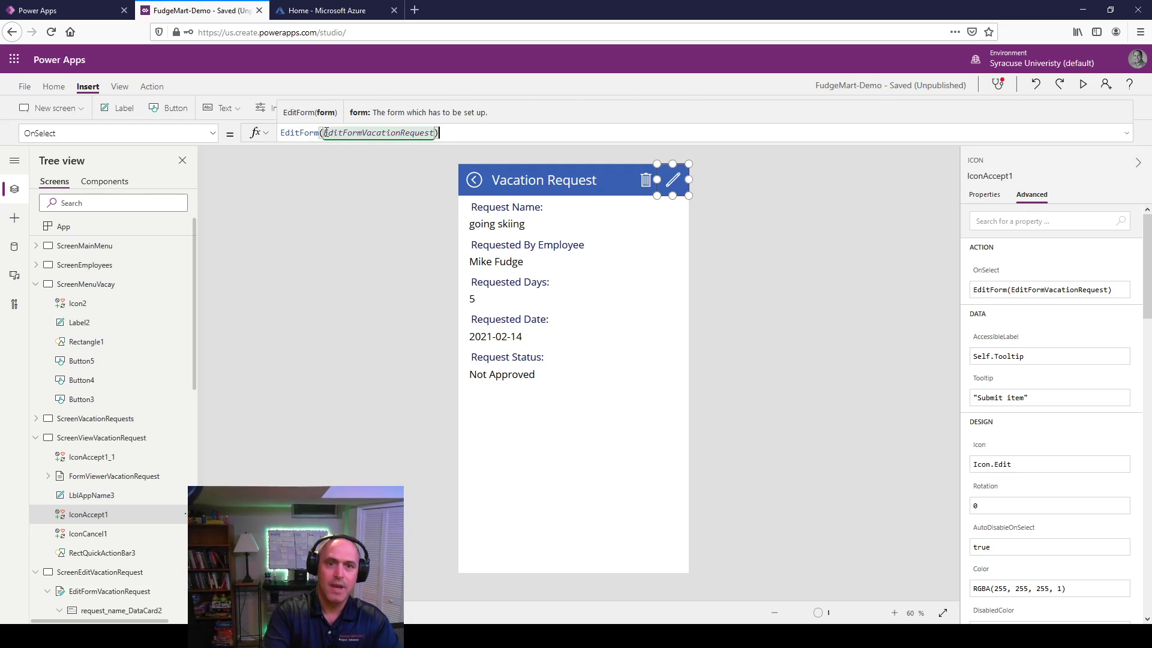
pyautogui.write('Na')
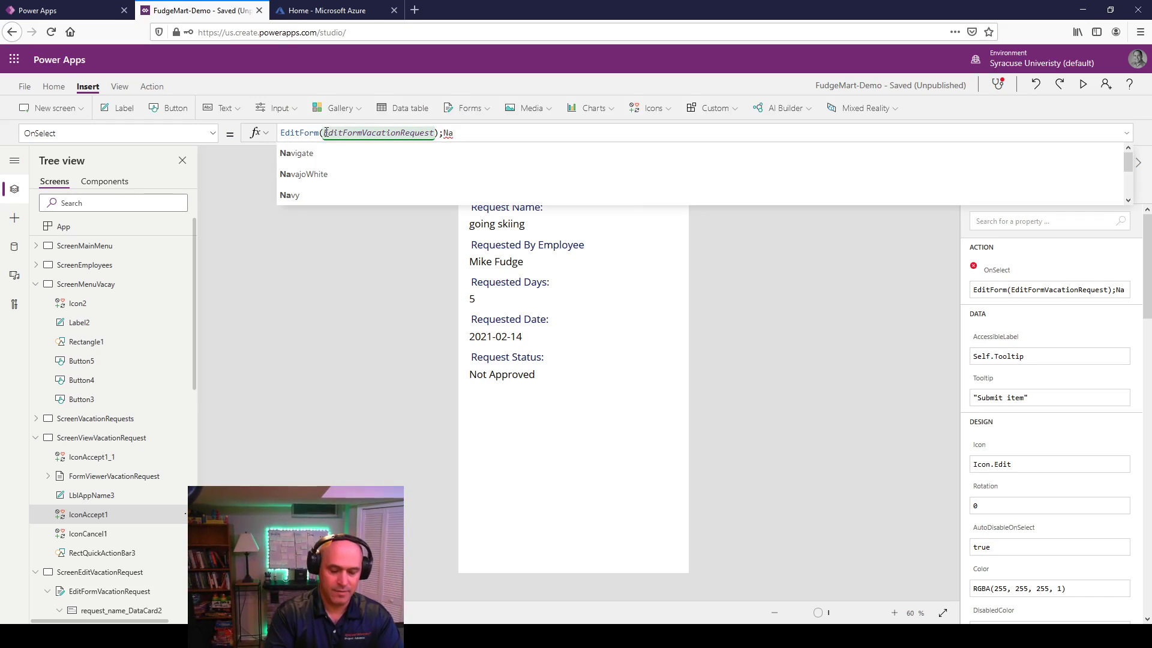
pyautogui.write('vigate(')
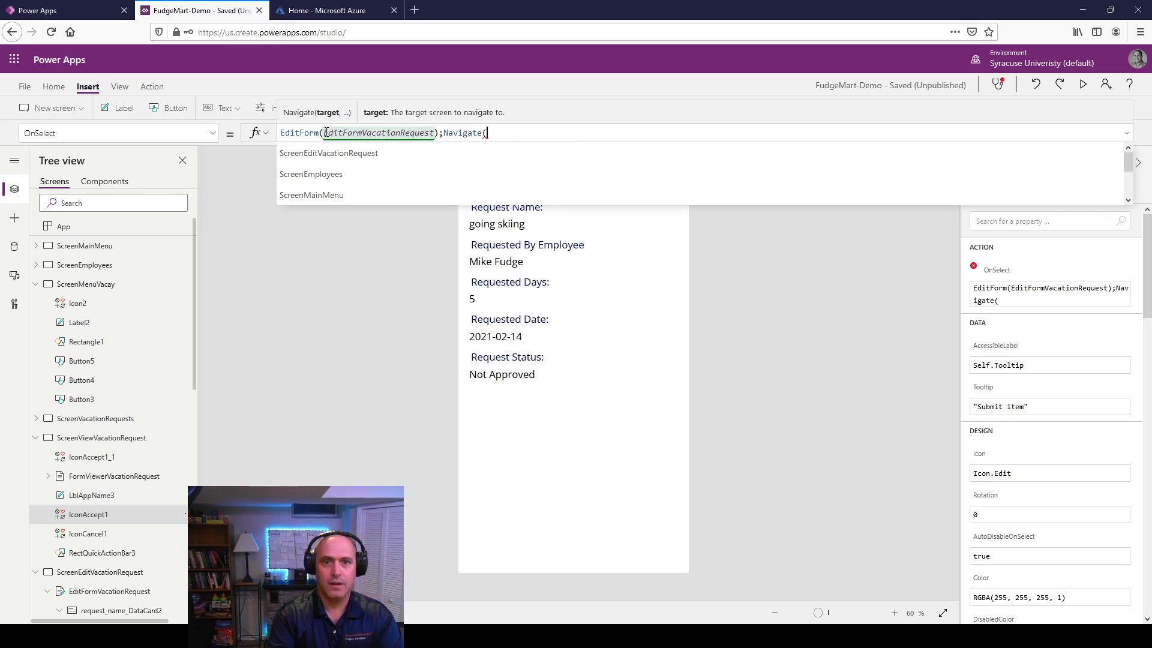
pyautogui.write('Sc')
pyautogui.press('Down')
pyautogui.press('Down')
pyautogui.press('Down')
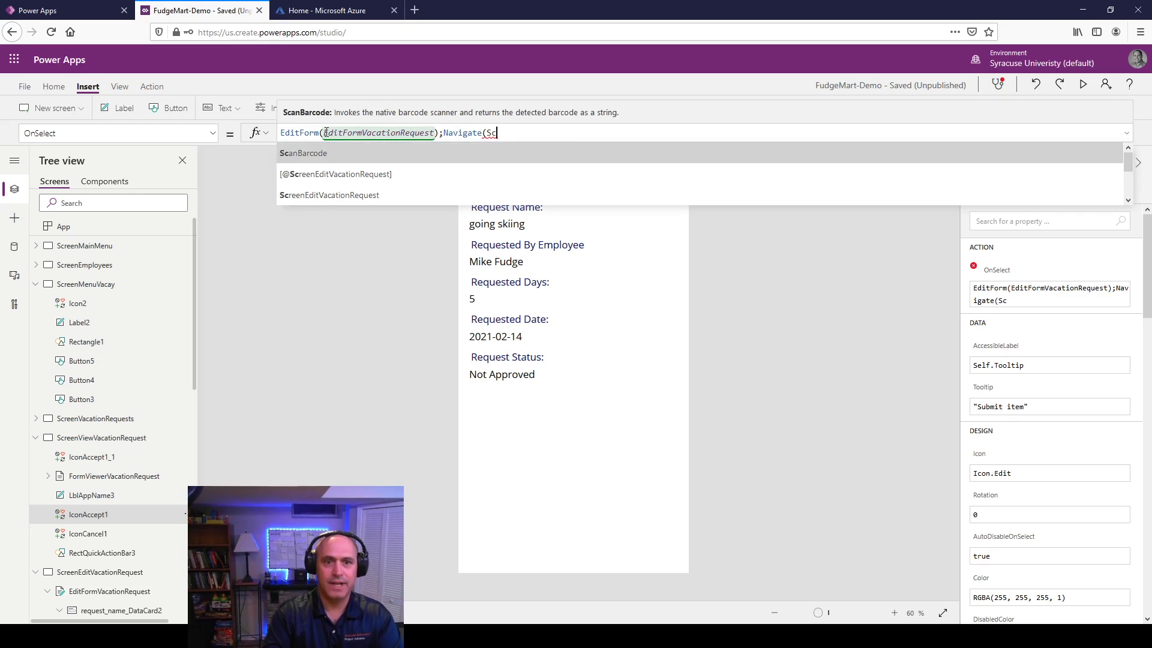
pyautogui.press('Return')
pyautogui.write(')')
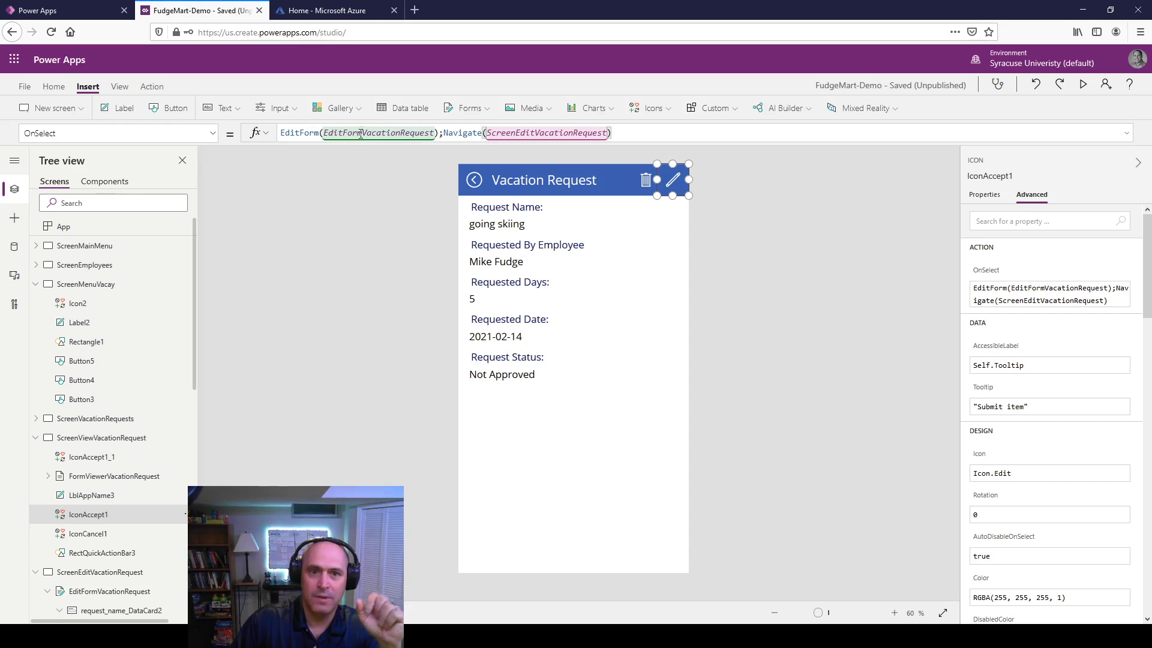
pyautogui.click(804, 286)
# Step: In preview, edit the request to 'going skiing and snowboarding' for 9 days and submit it
pyautogui.click(1084, 84)
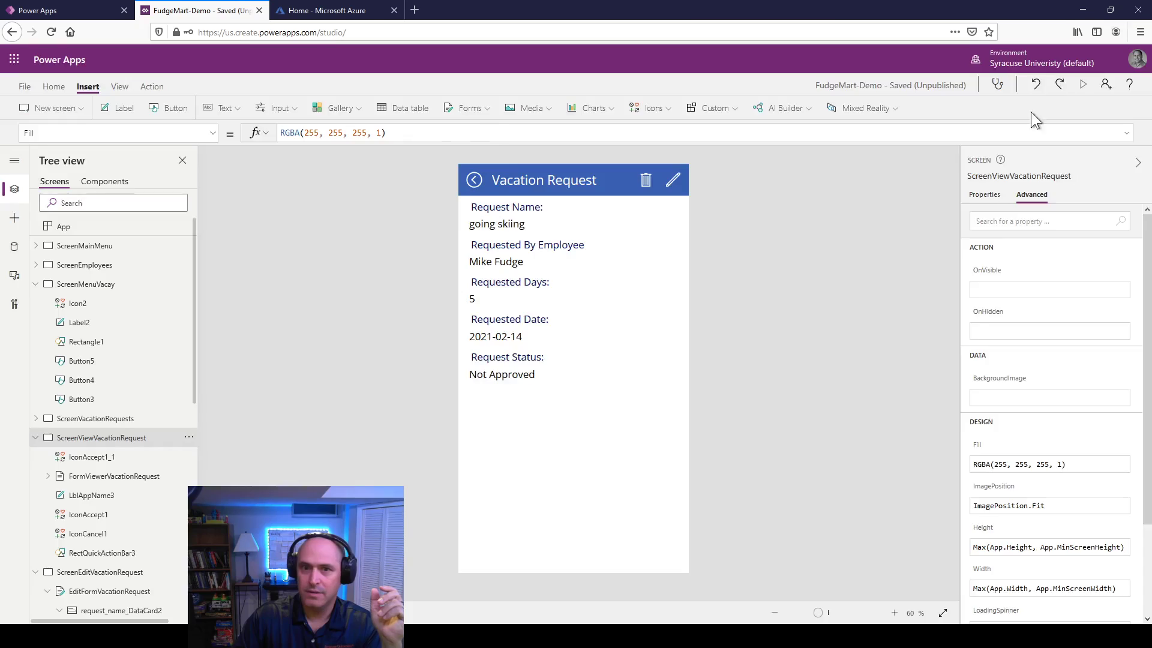
pyautogui.click(714, 79)
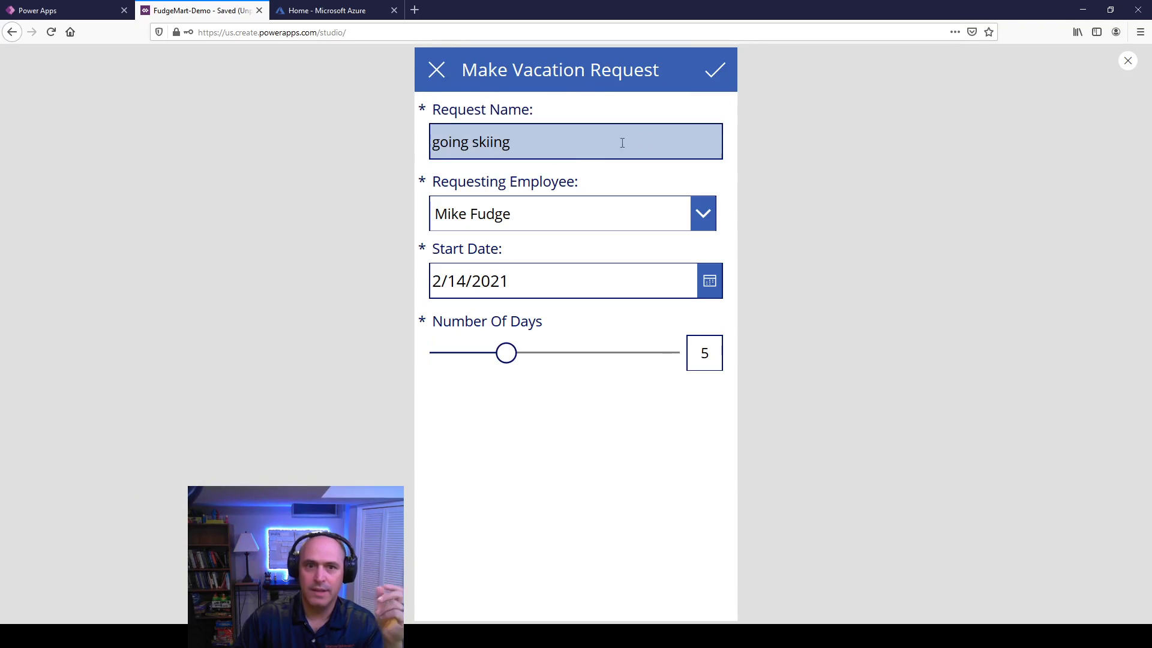
pyautogui.click(543, 137)
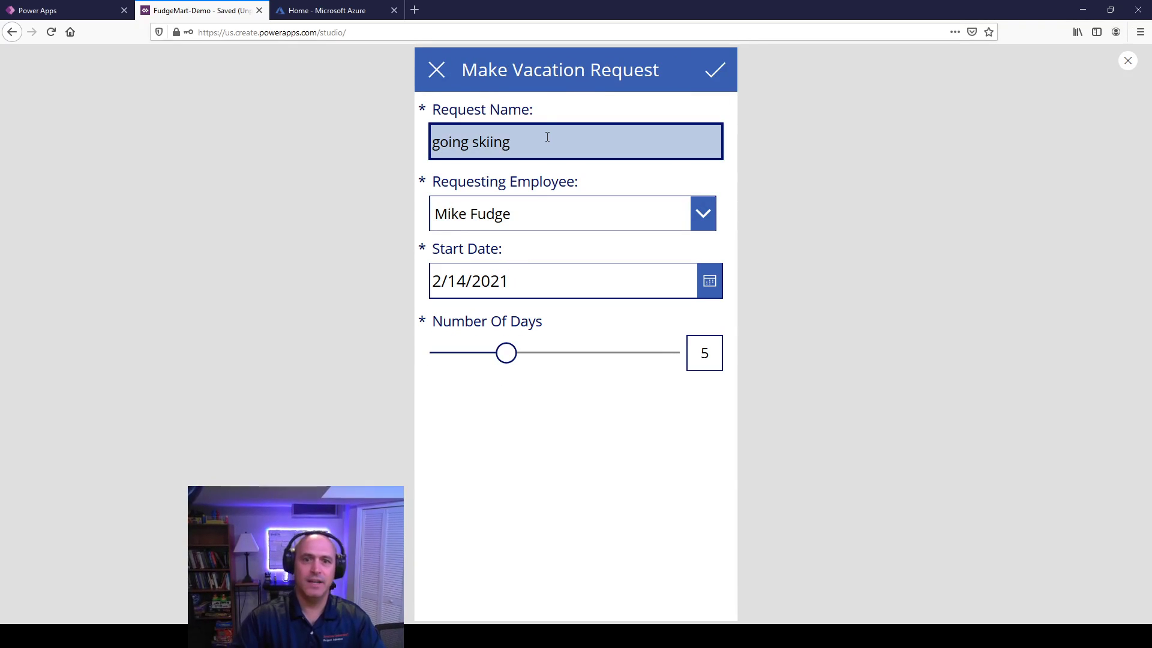
pyautogui.doubleClick(510, 146)
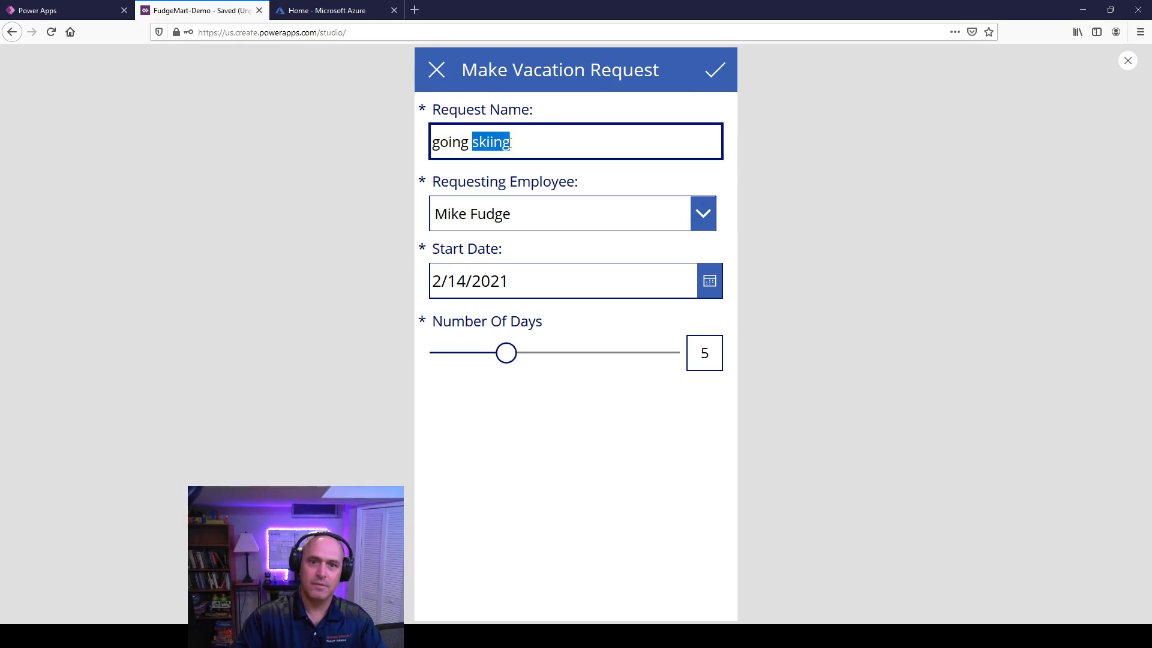
pyautogui.write('fhjdsgf')
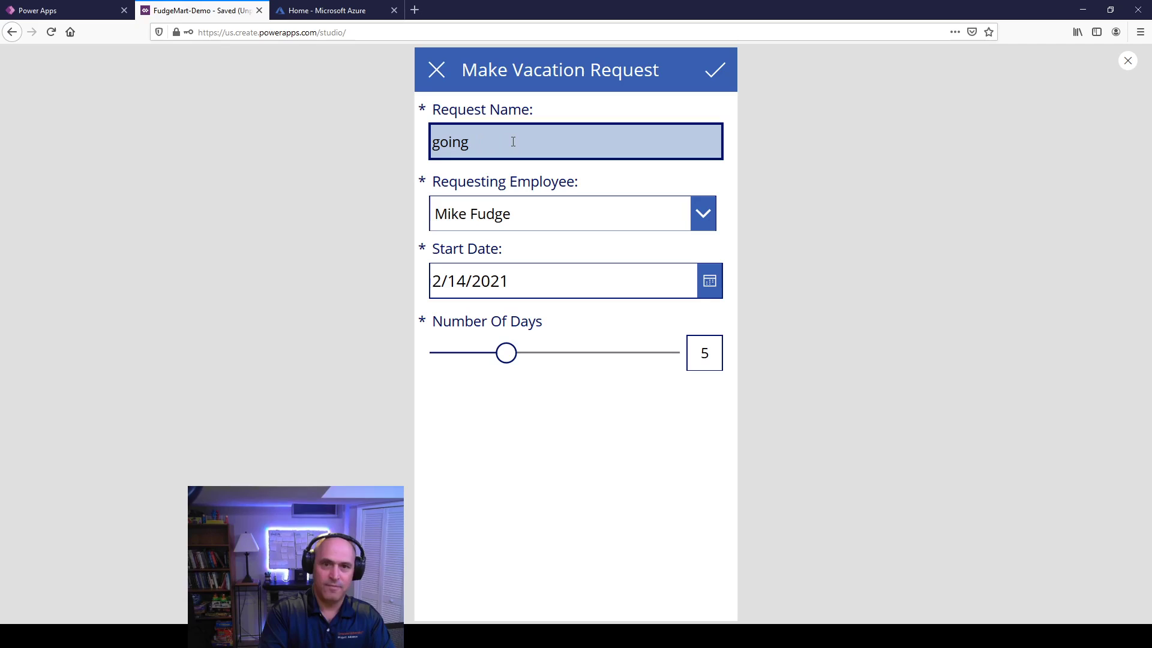
pyautogui.write(' skiing an')
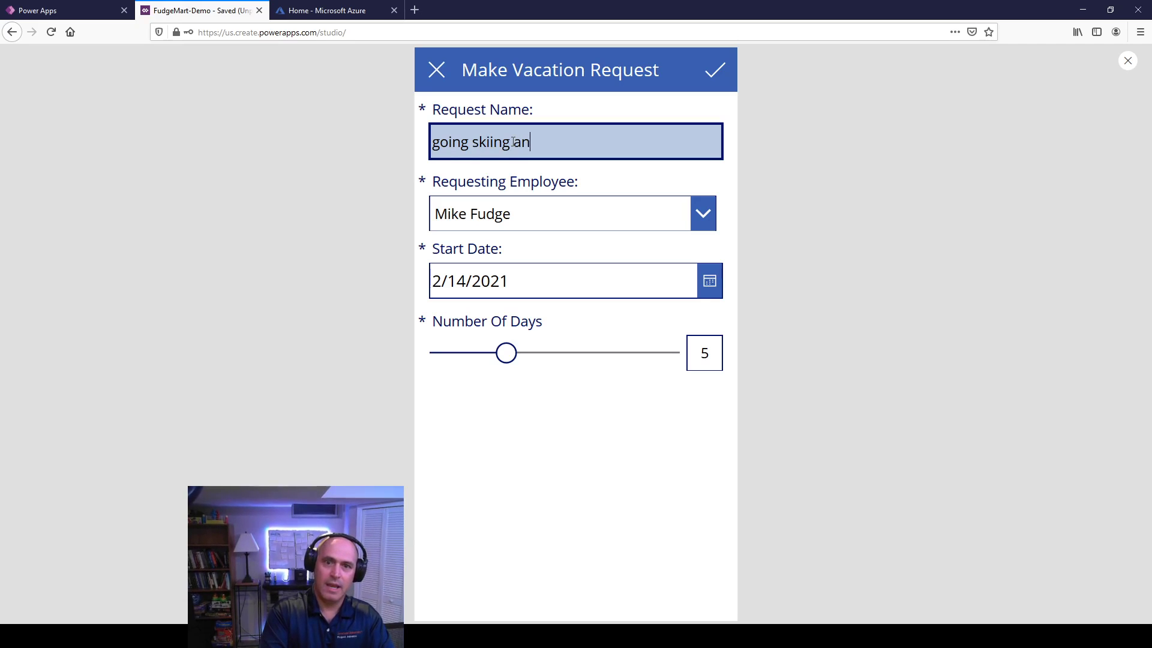
pyautogui.write('d snowb')
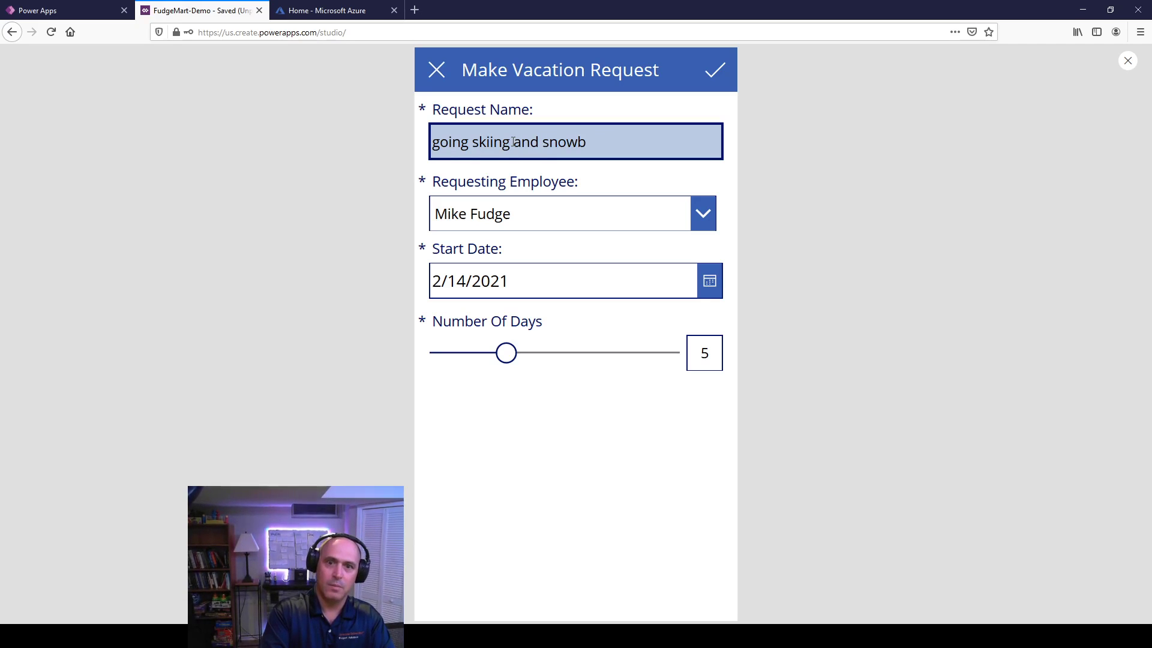
pyautogui.write('oarding')
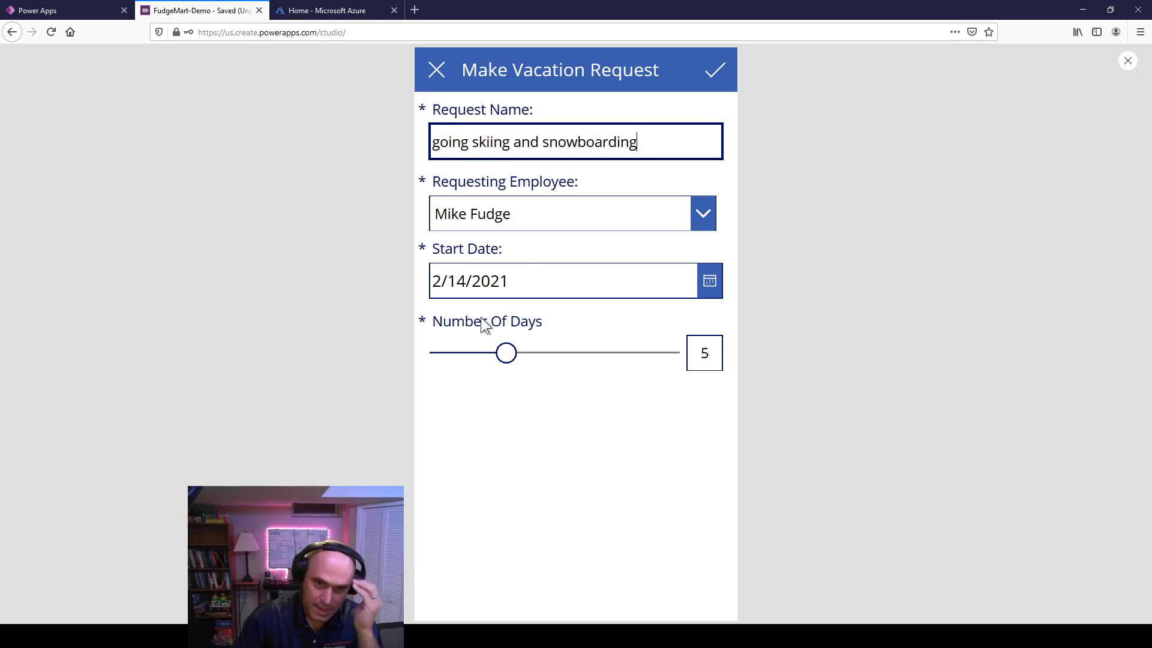
pyautogui.moveTo(506, 353); pyautogui.dragTo(585, 361)
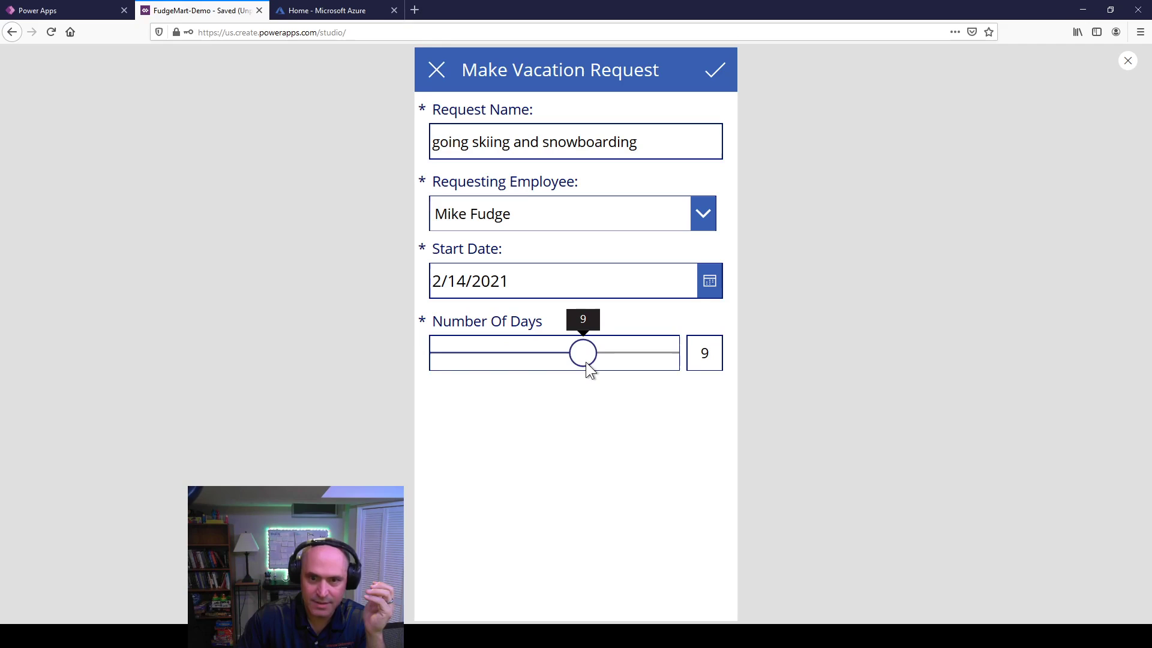
pyautogui.click(717, 70)
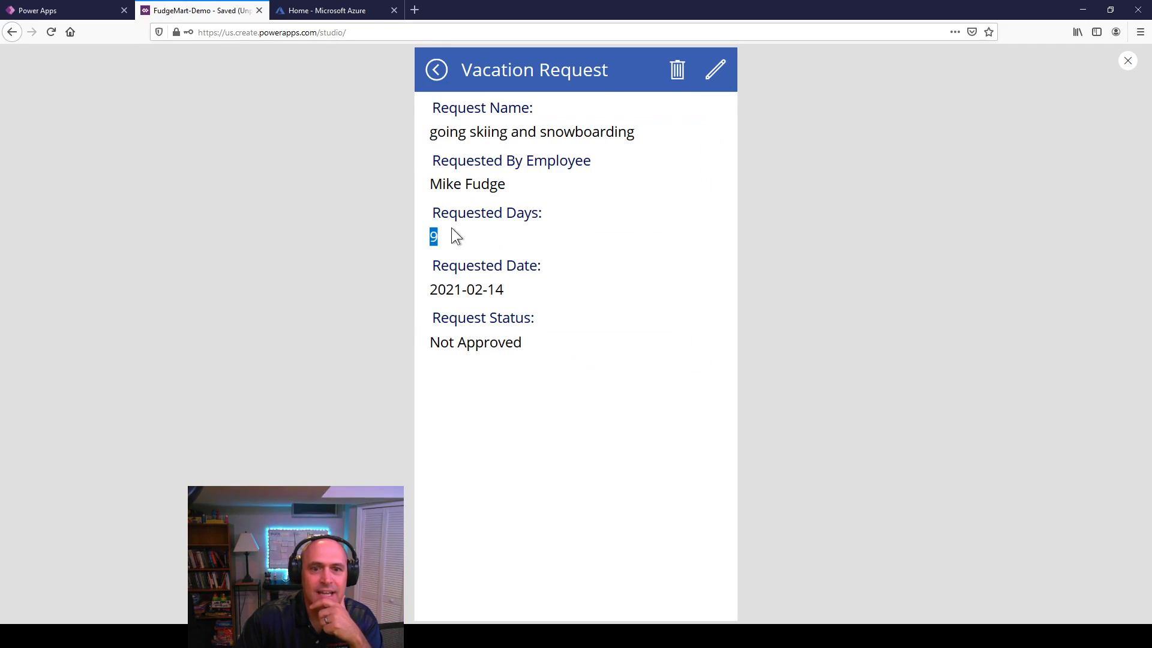
# Step: Delete a request from Pending Requests with the trash icon and check the remaining list
pyautogui.moveTo(466, 132); pyautogui.dragTo(630, 129)
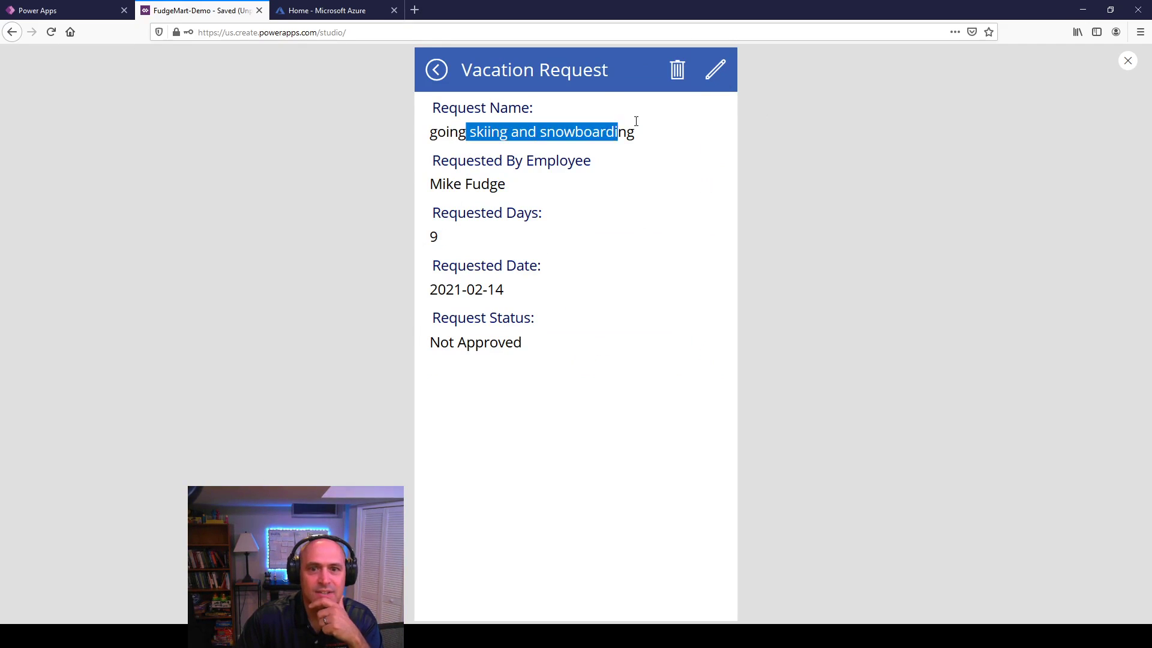
pyautogui.click(437, 71)
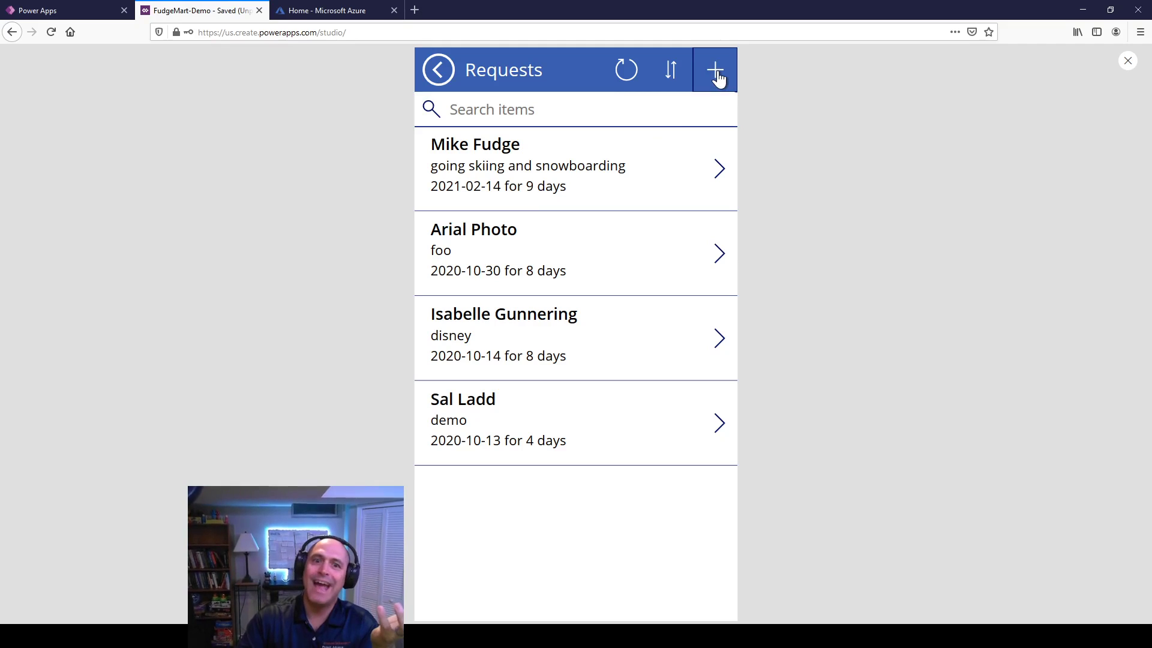
pyautogui.click(444, 78)
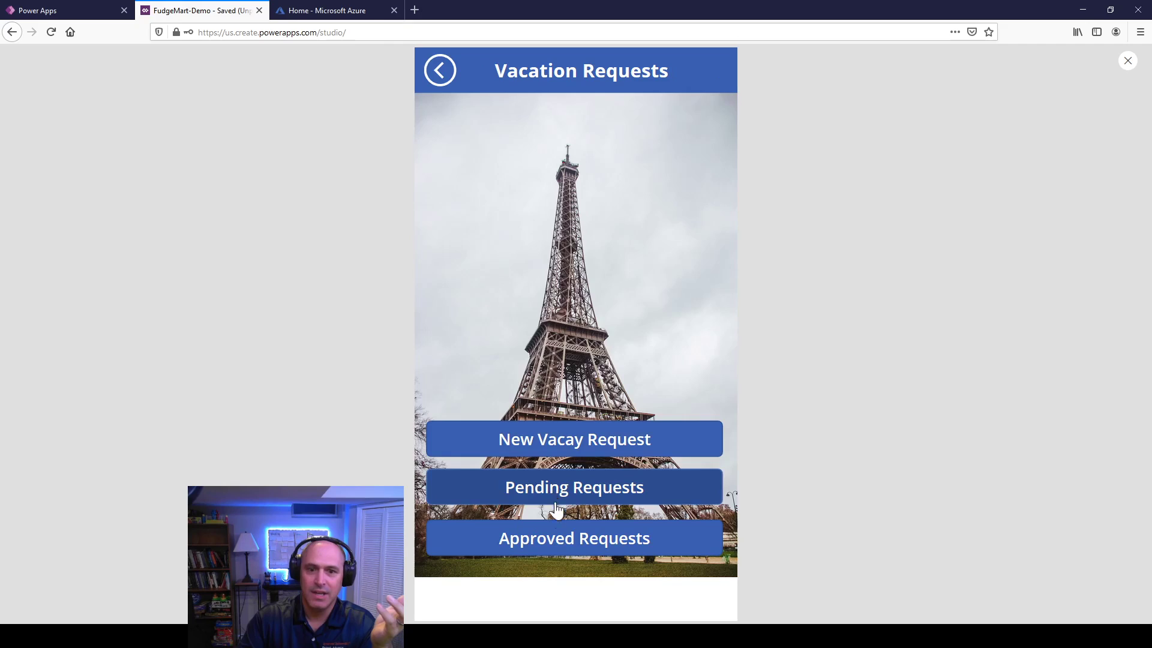
pyautogui.click(549, 489)
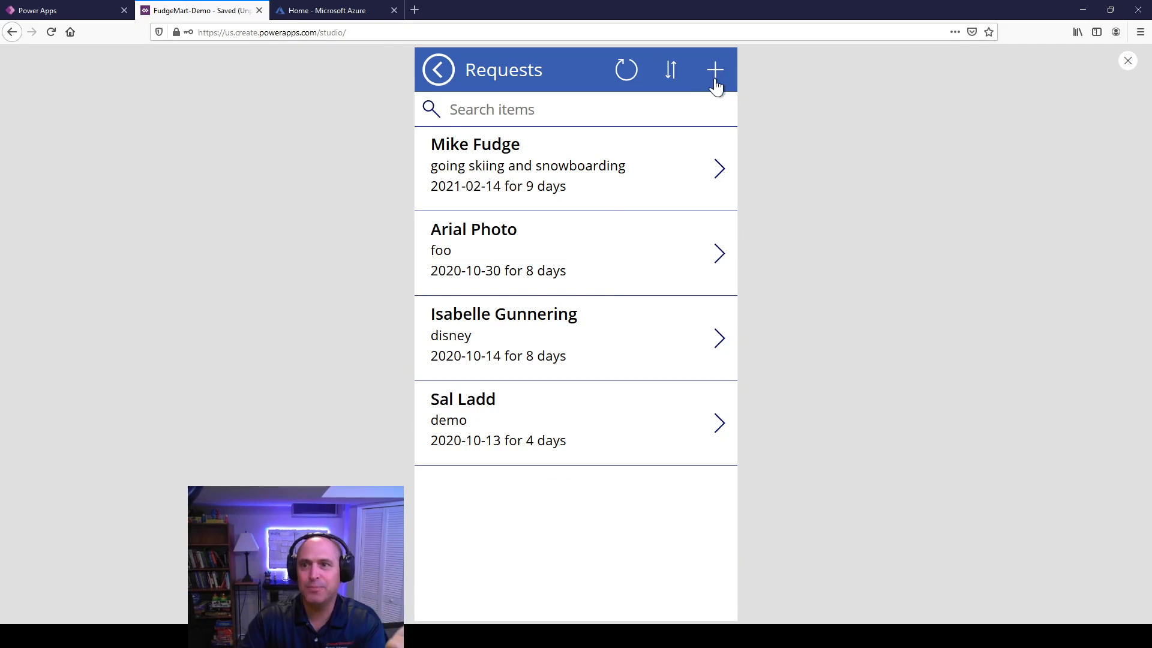
pyautogui.click(720, 169)
pyautogui.click(676, 80)
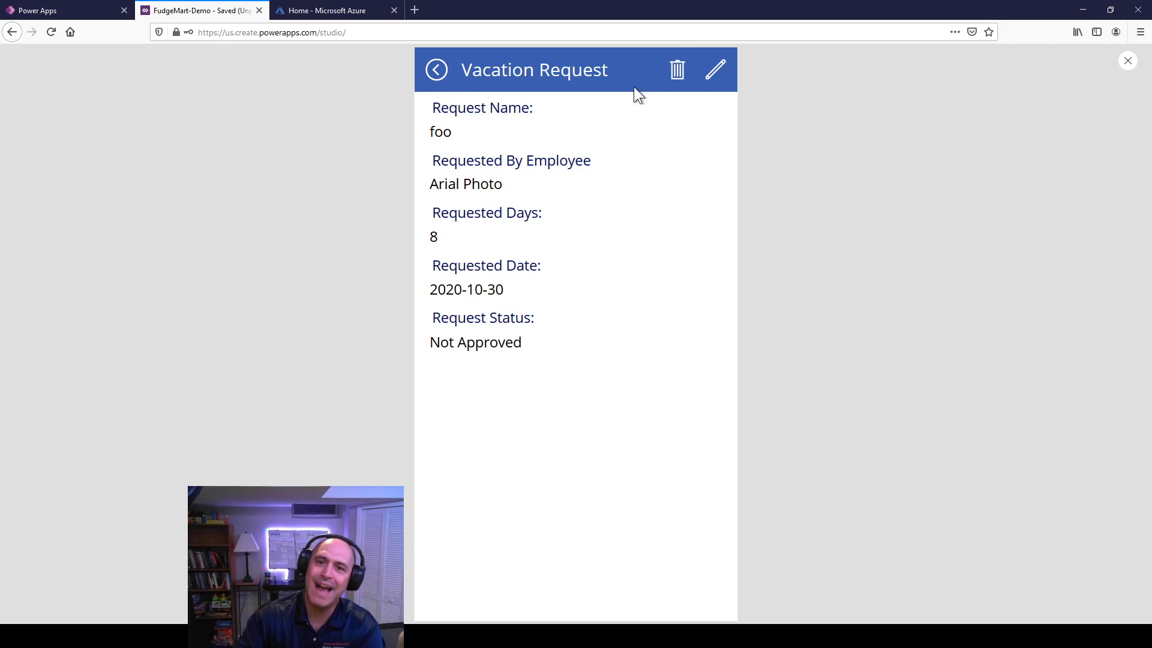
pyautogui.click(438, 70)
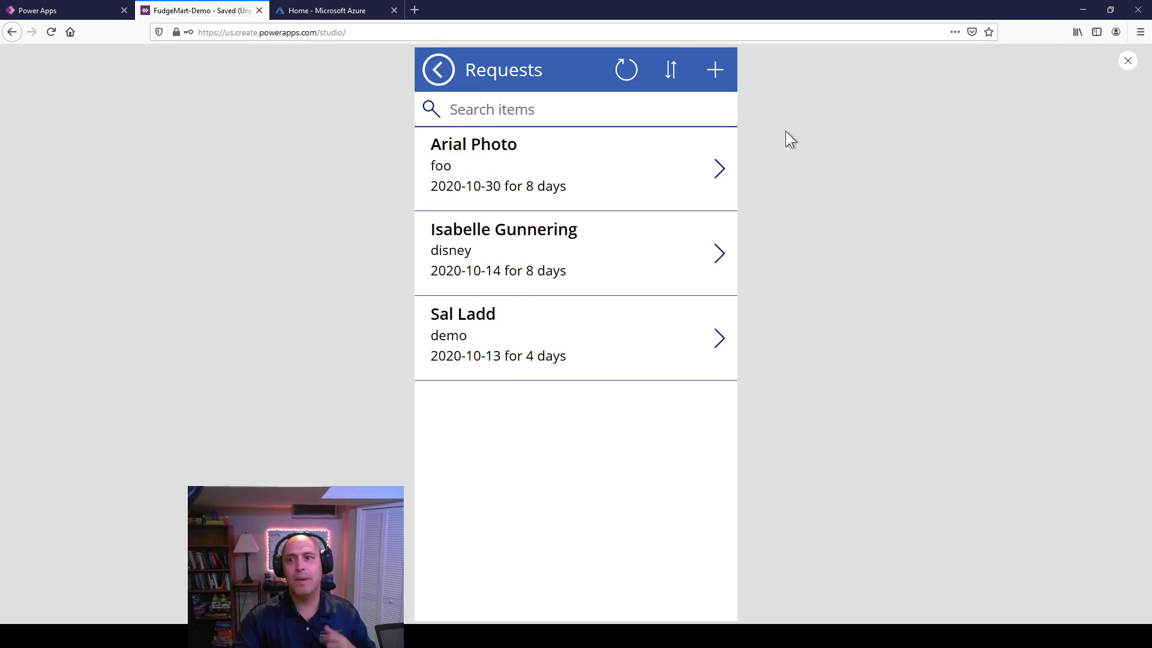
pyautogui.click(719, 170)
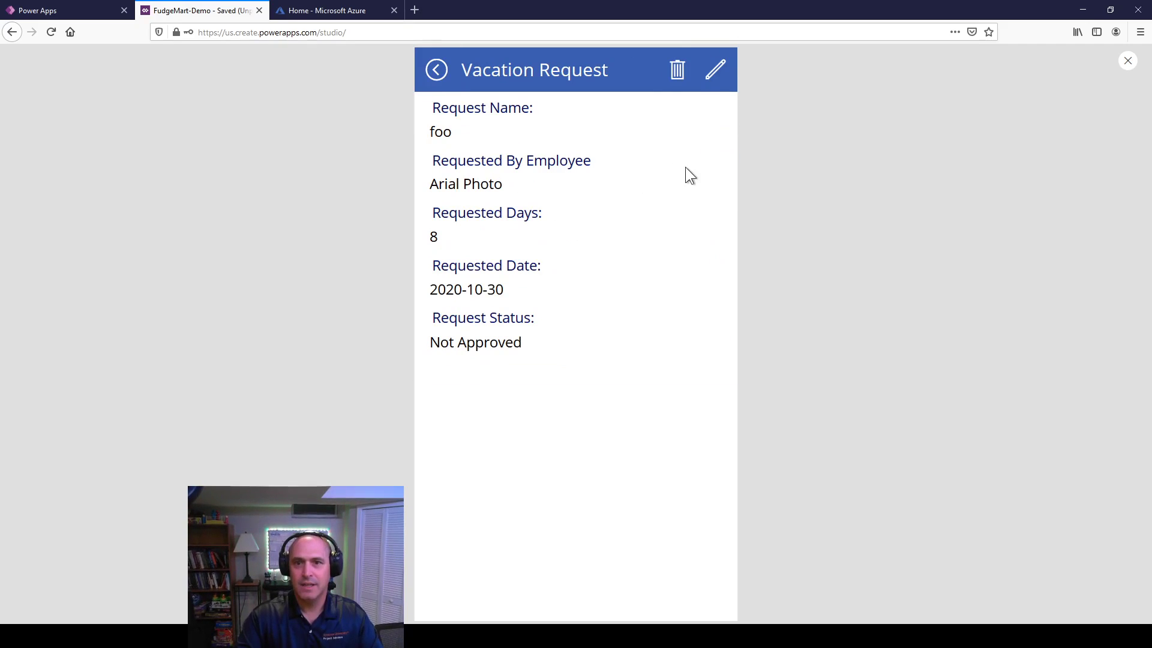
pyautogui.click(1128, 61)
# Step: Append ;Back() to the trash icon's OnSelect formula and test it in preview
pyautogui.click(645, 183)
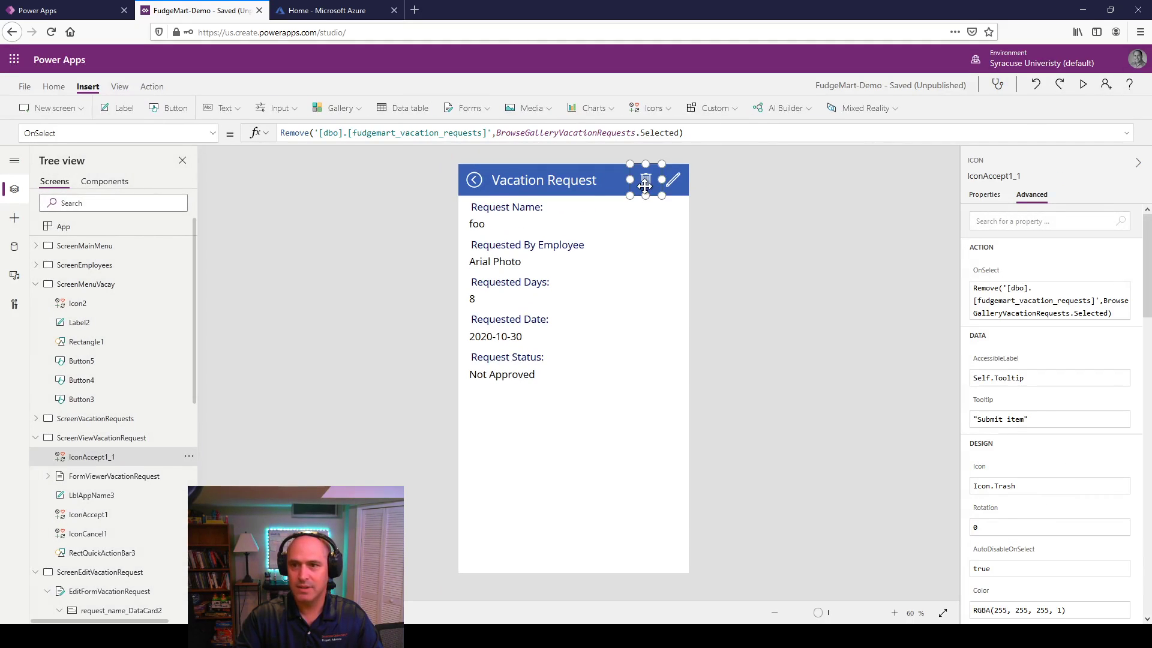
pyautogui.click(1123, 313)
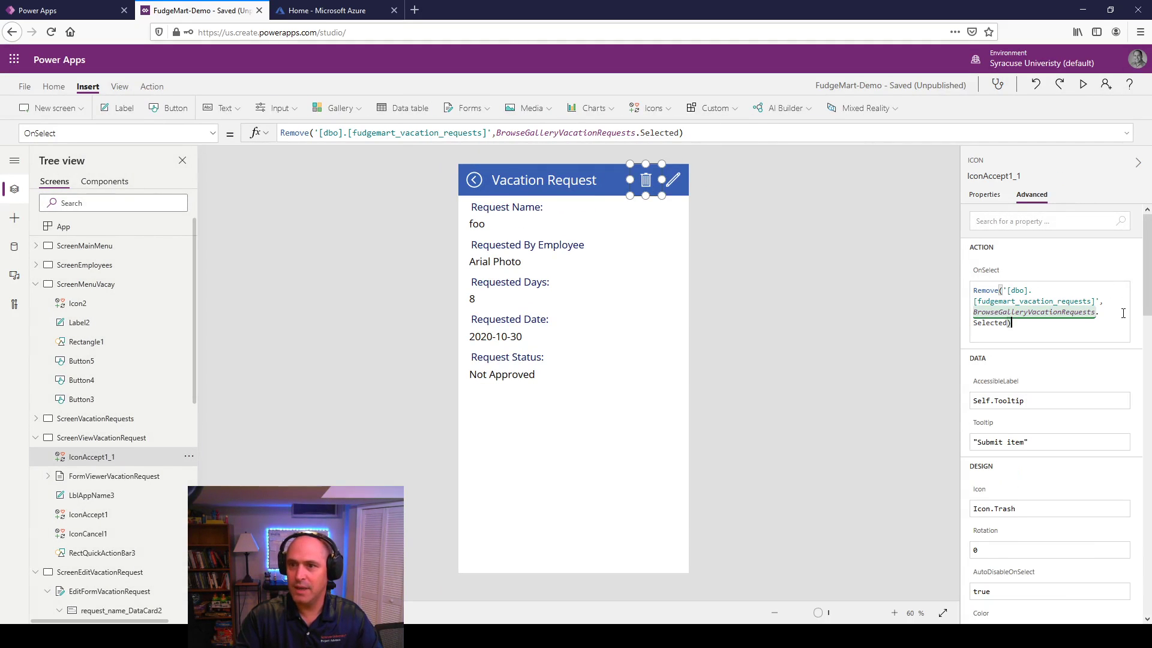
pyautogui.write(';')
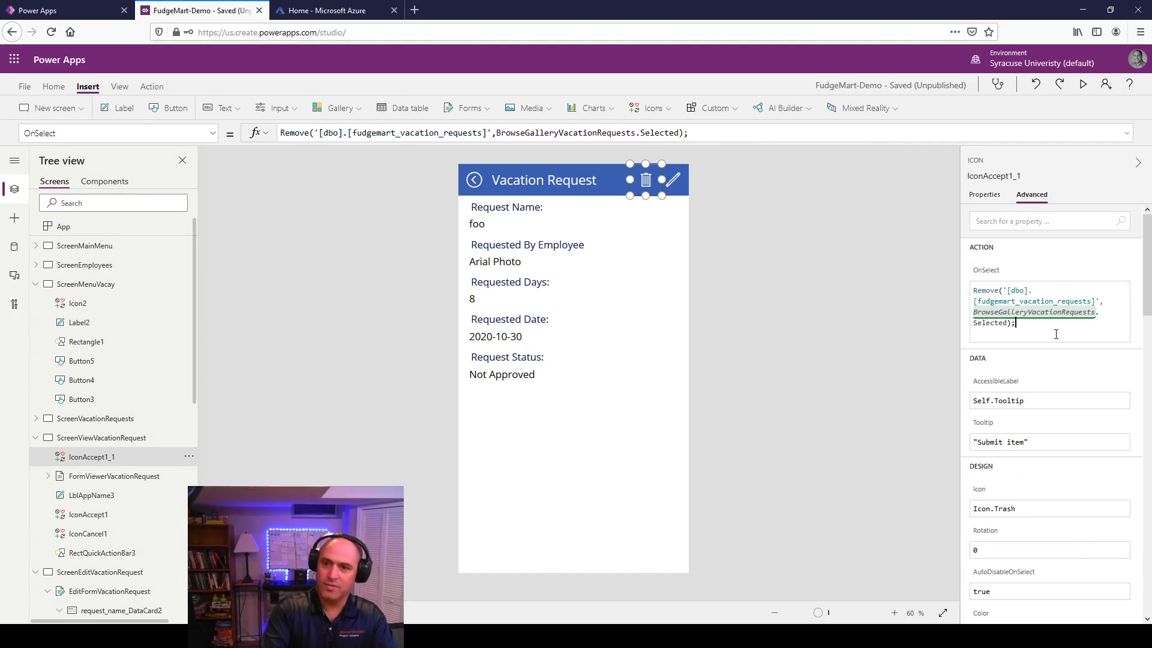
pyautogui.write('Back()')
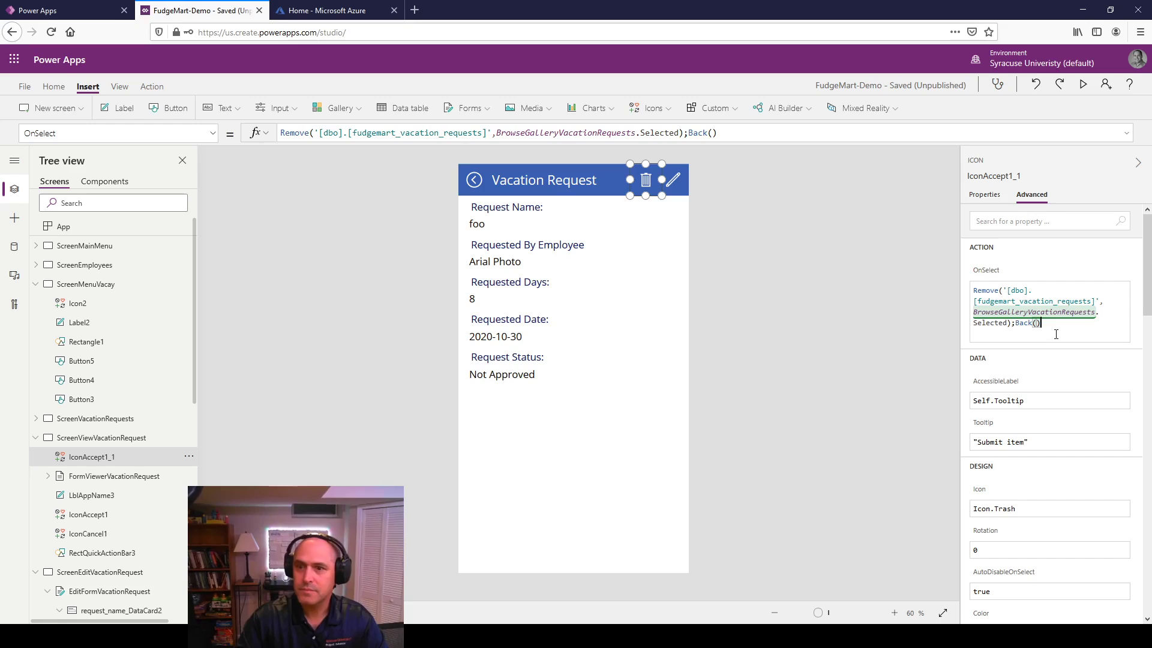
pyautogui.click(897, 206)
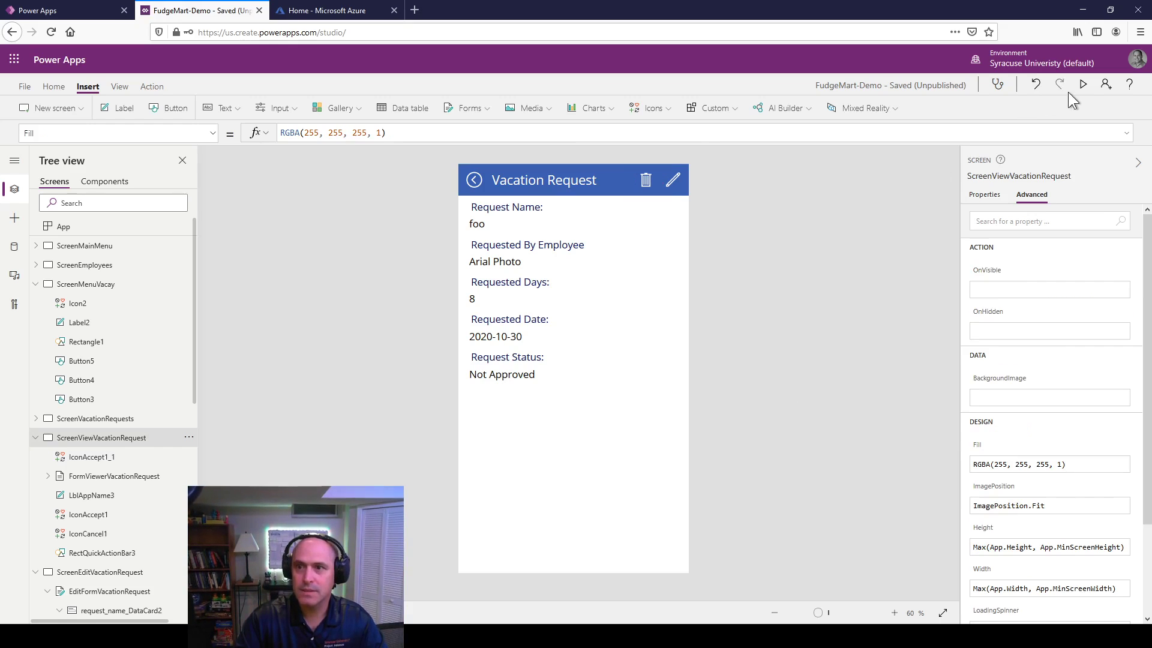
pyautogui.click(1083, 84)
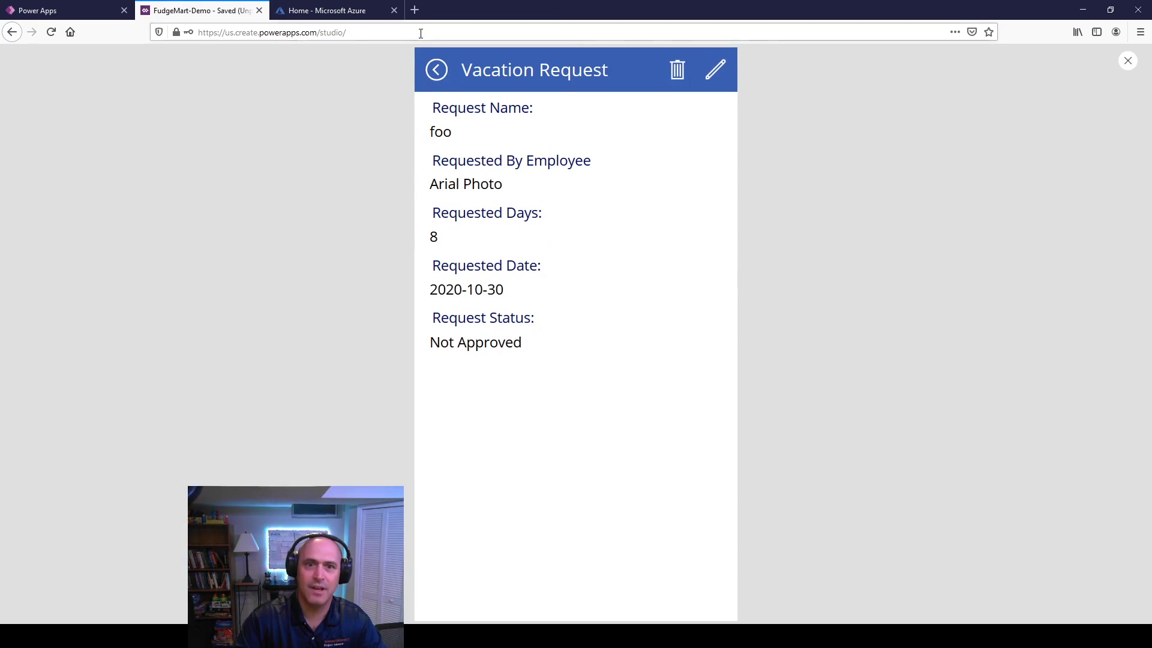
pyautogui.click(435, 73)
pyautogui.click(434, 73)
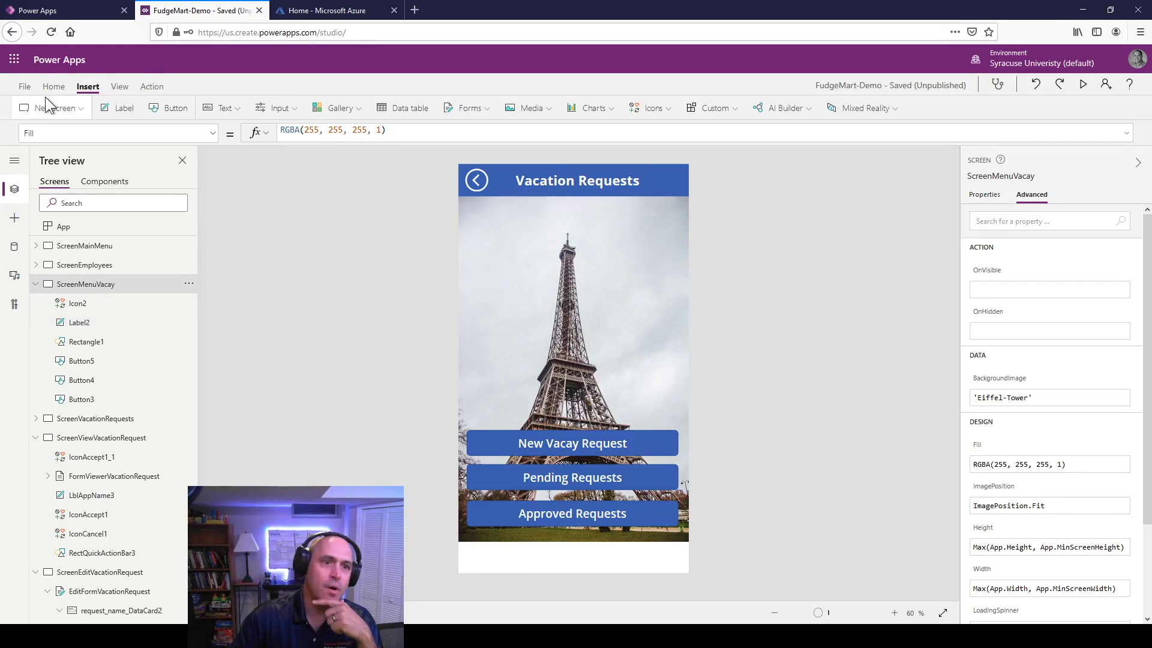
# Step: In File > Settings, give the app icon a light green background
pyautogui.click(26, 88)
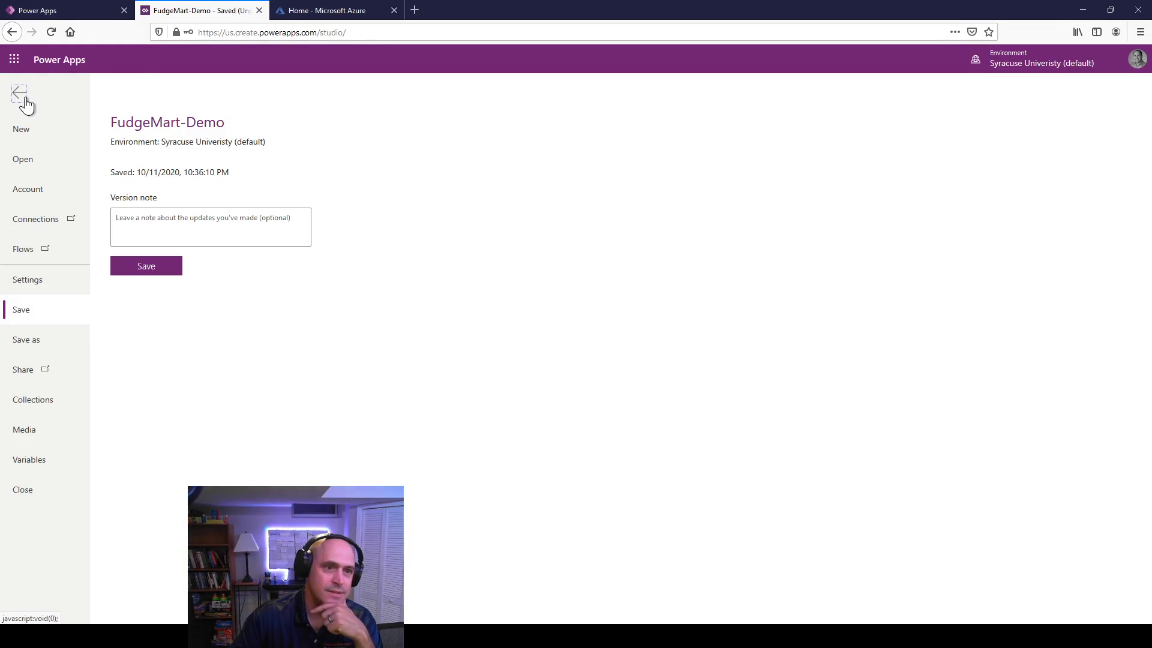
pyautogui.click(25, 98)
pyautogui.click(28, 86)
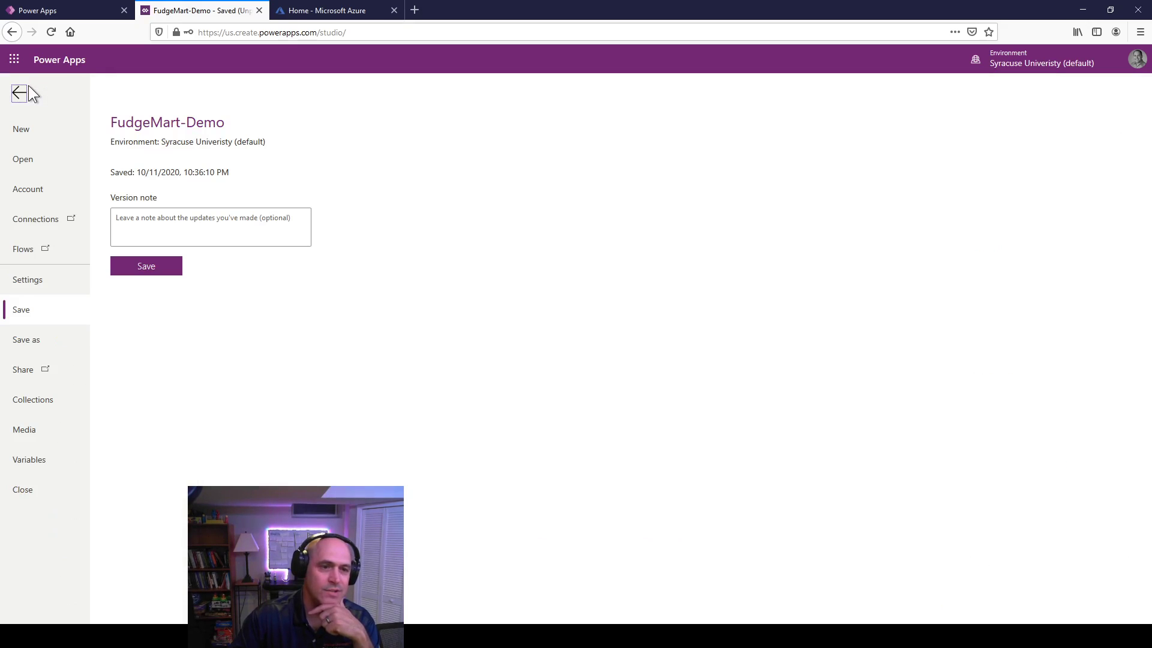
pyautogui.click(27, 91)
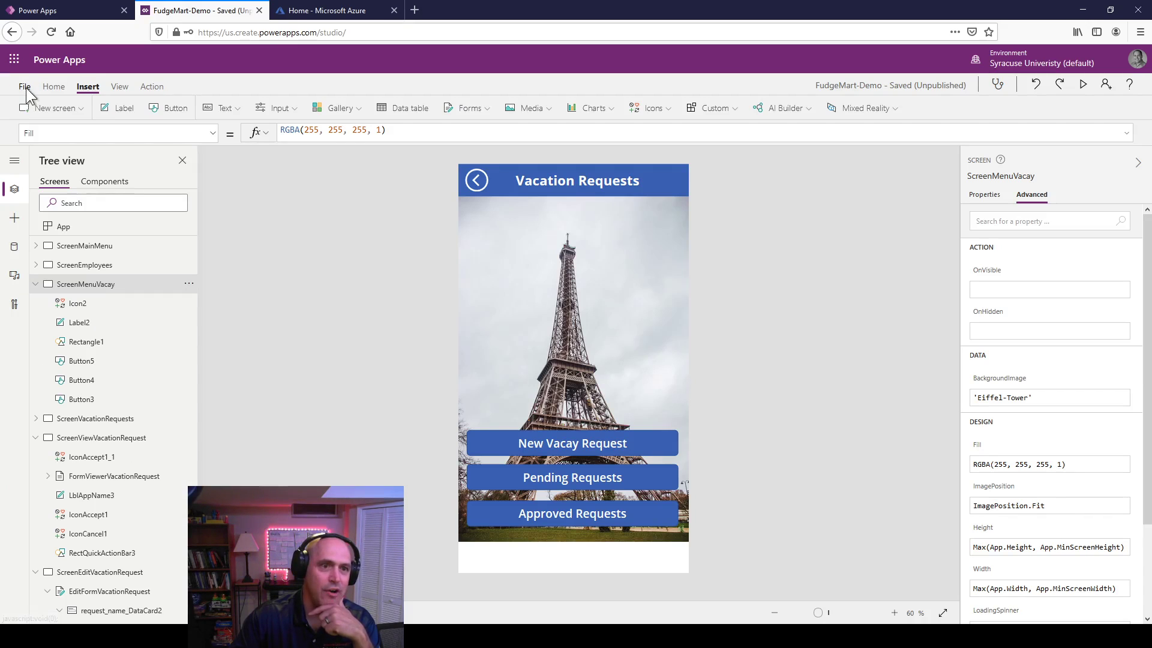
pyautogui.click(24, 91)
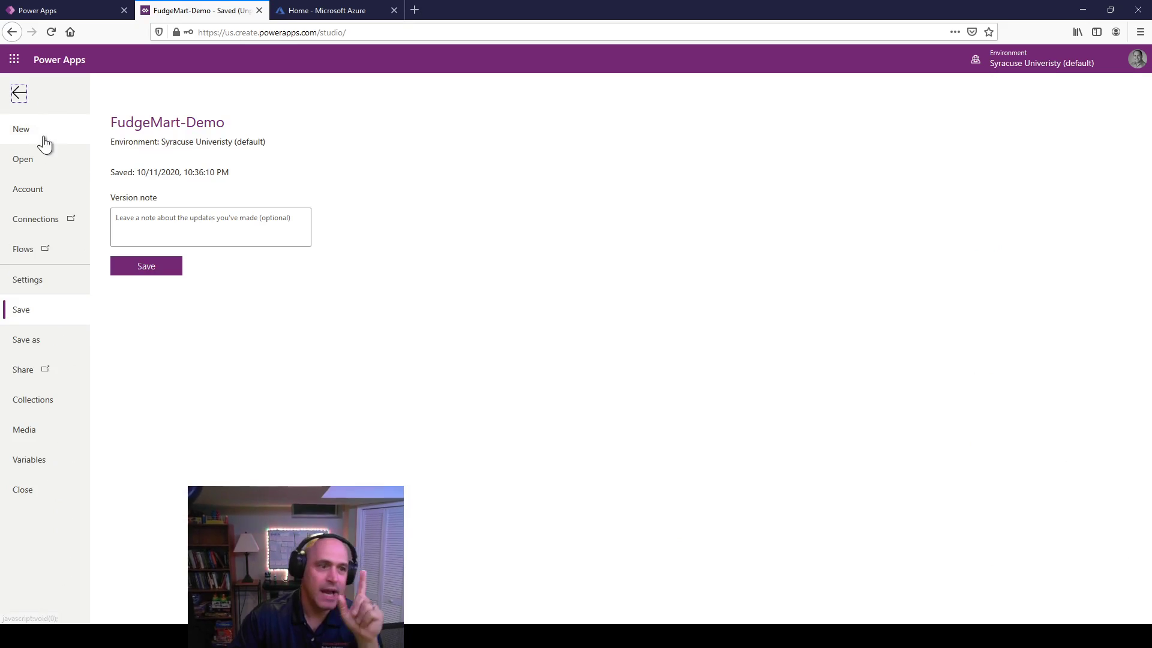
pyautogui.click(35, 281)
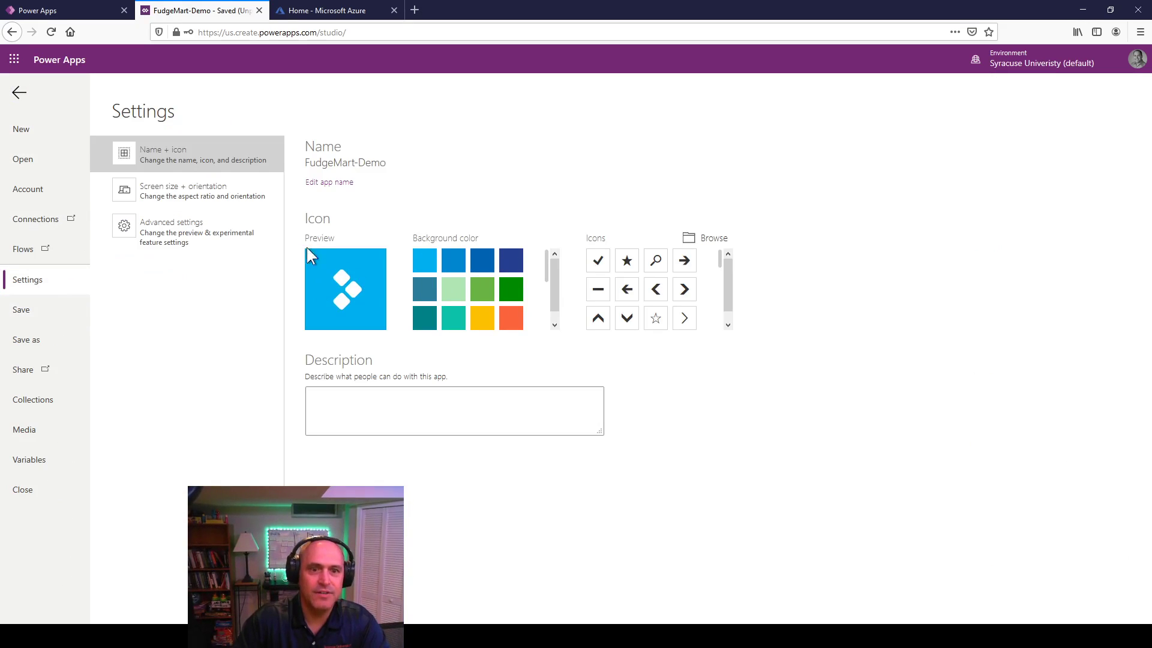
pyautogui.click(451, 292)
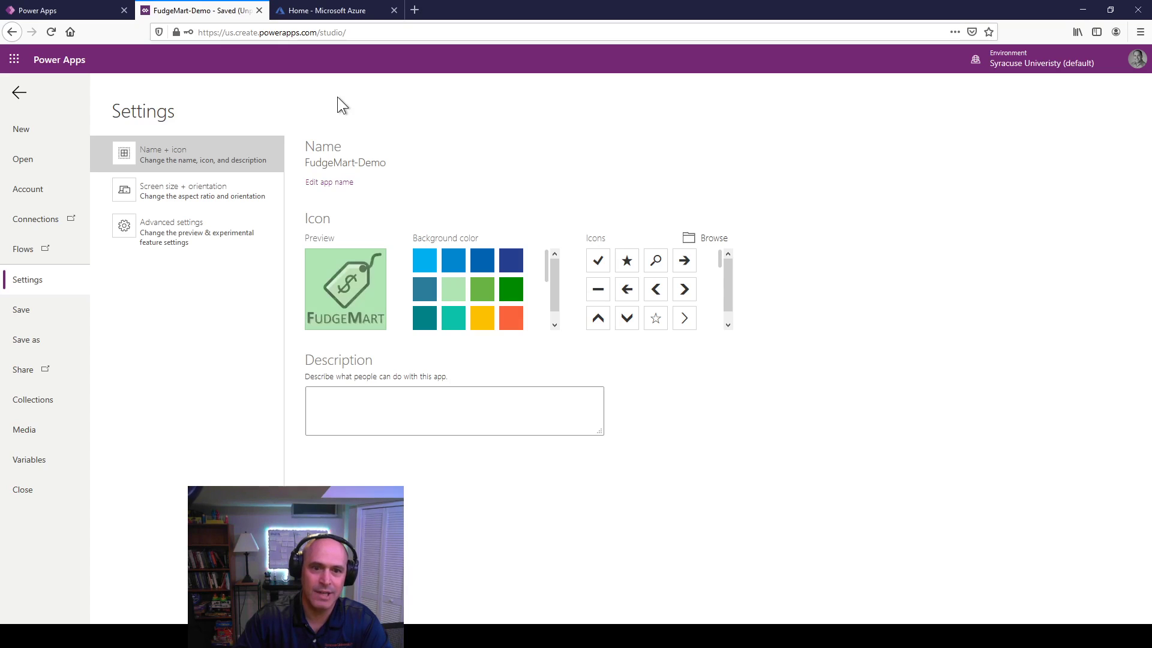
# Step: Enter a placeholder text in the app's Description box
pyautogui.click(381, 408)
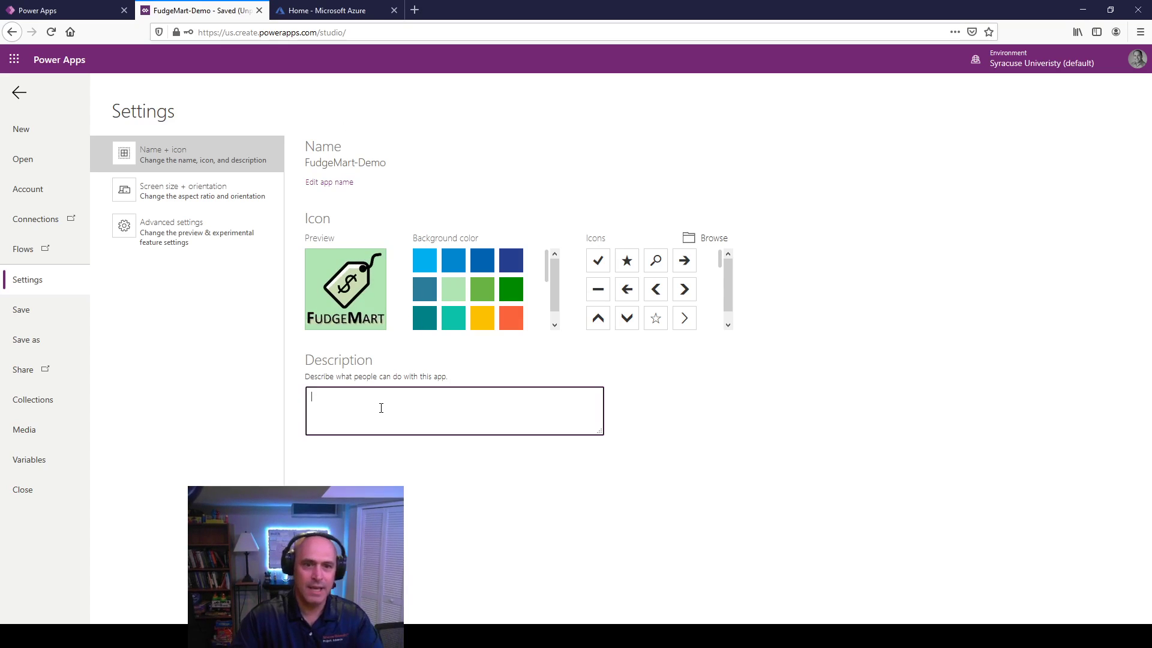
pyautogui.write('The f')
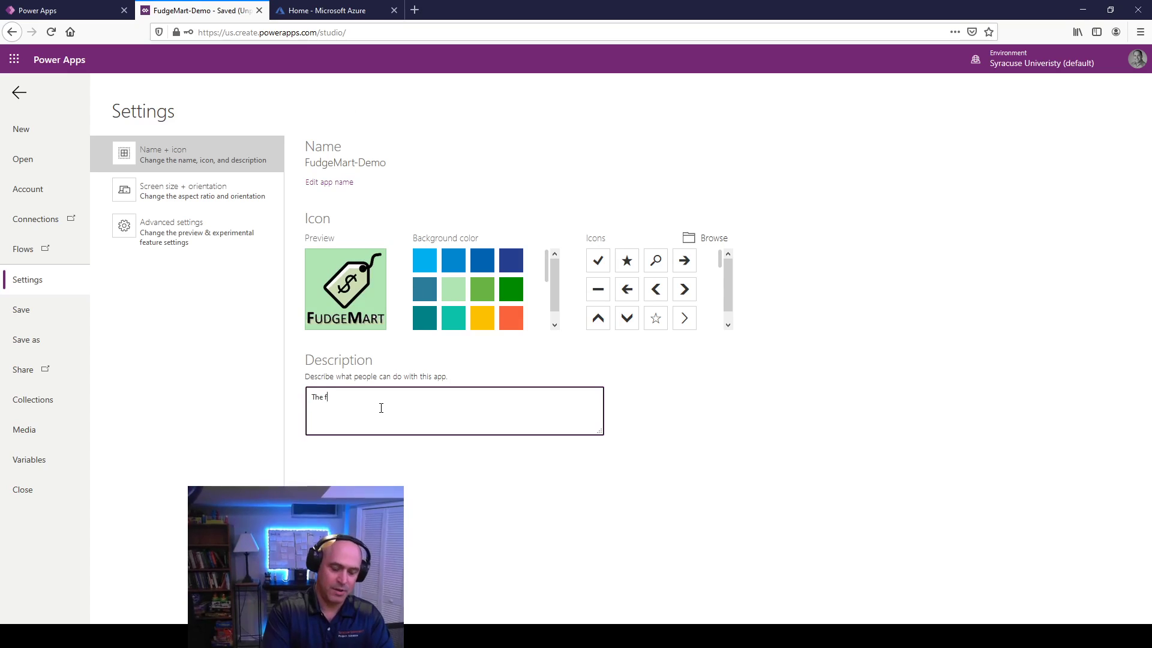
pyautogui.write('hkdsjaafhlksdj hflkjashd flkjh asdlkjfh askjld')
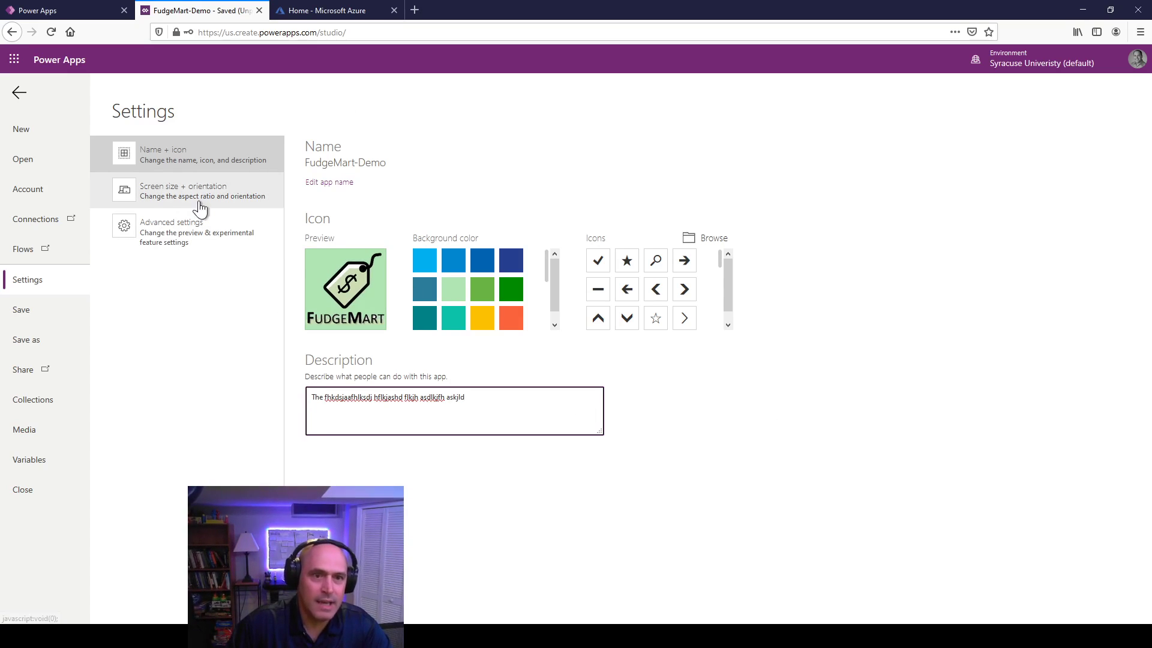
pyautogui.click(21, 310)
# Step: Save FudgeMart-Demo, publish Version 3 from the versions list, and open its Share panel
pyautogui.click(147, 268)
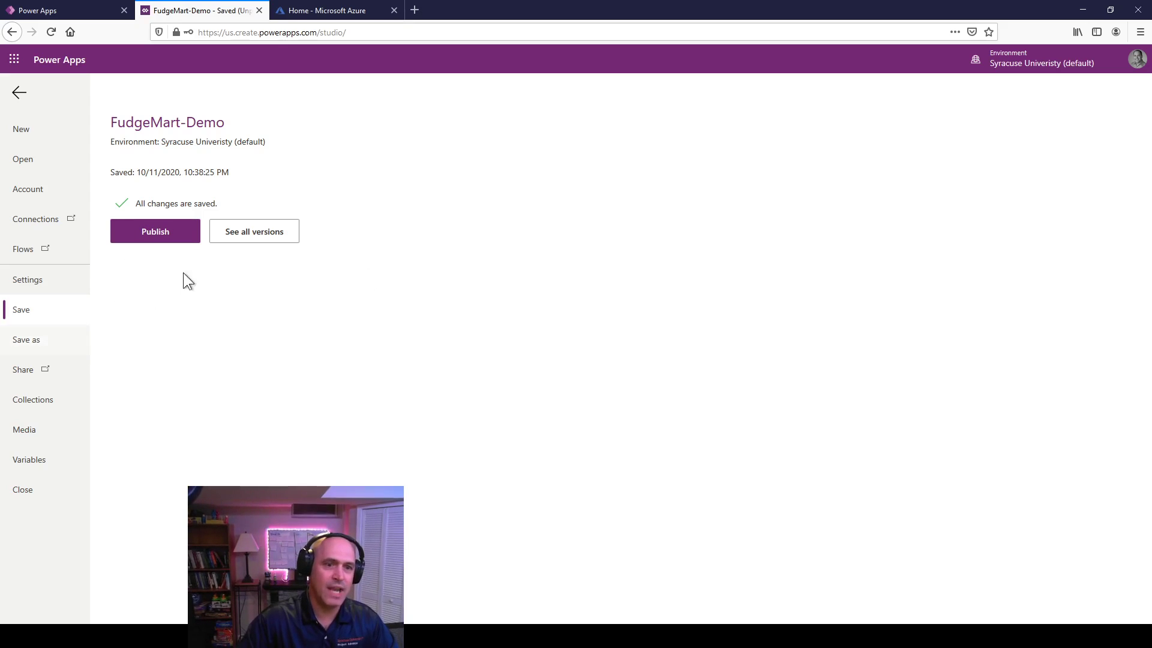
pyautogui.click(247, 238)
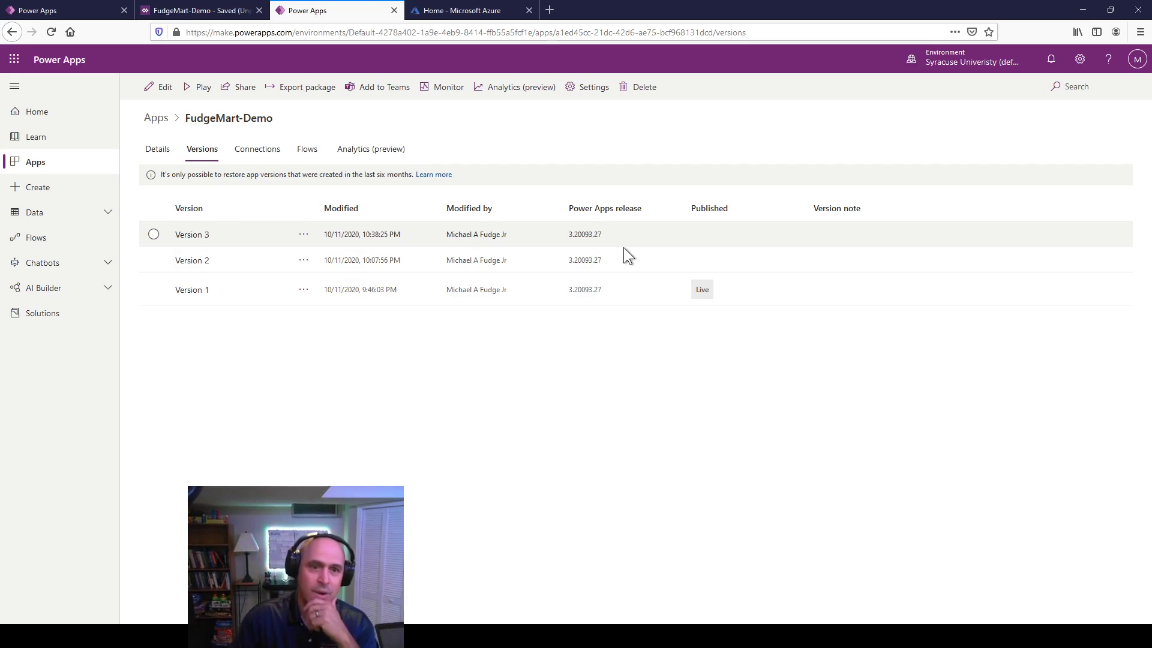
pyautogui.click(303, 234)
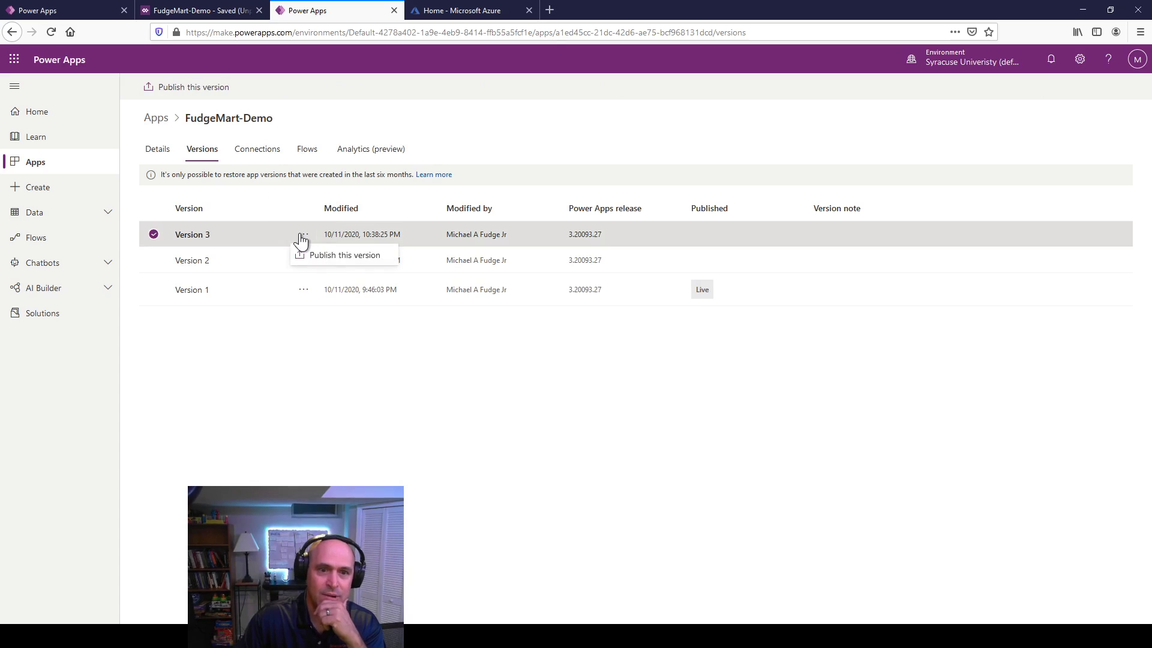
pyautogui.click(341, 256)
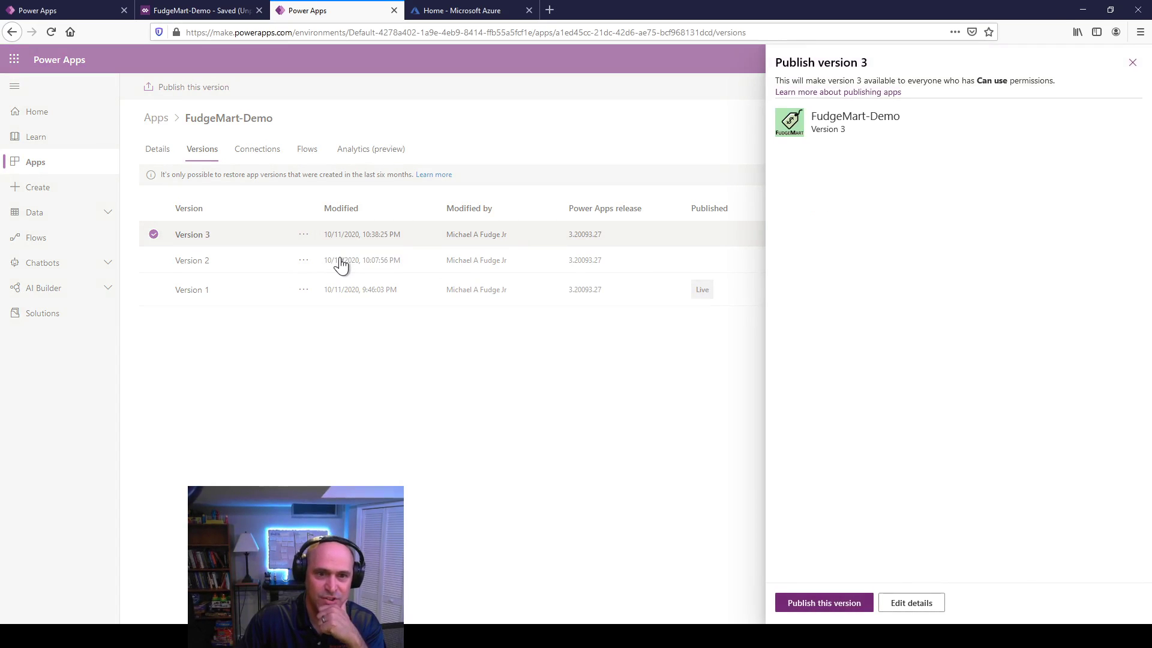
pyautogui.click(824, 603)
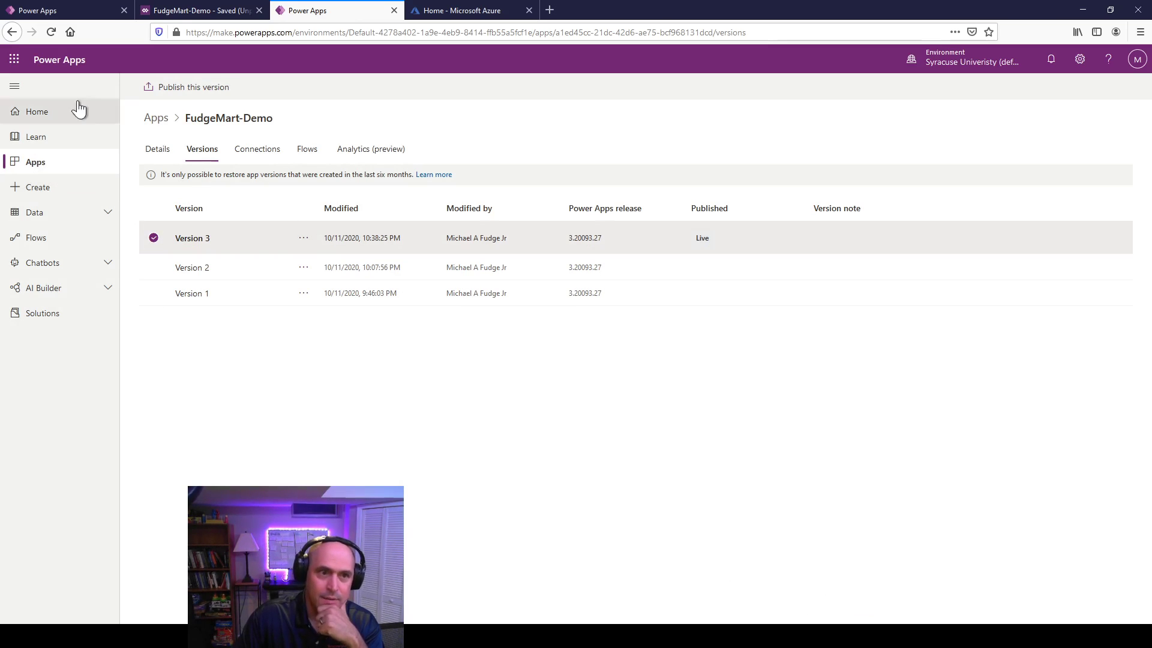
pyautogui.click(394, 11)
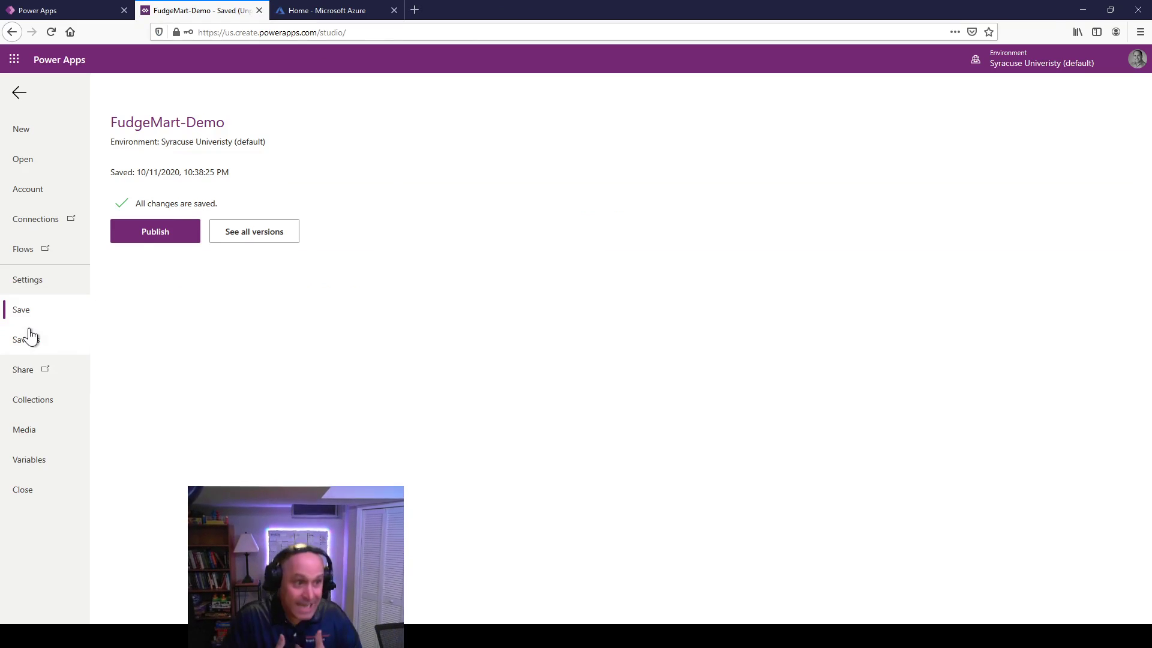
pyautogui.click(22, 369)
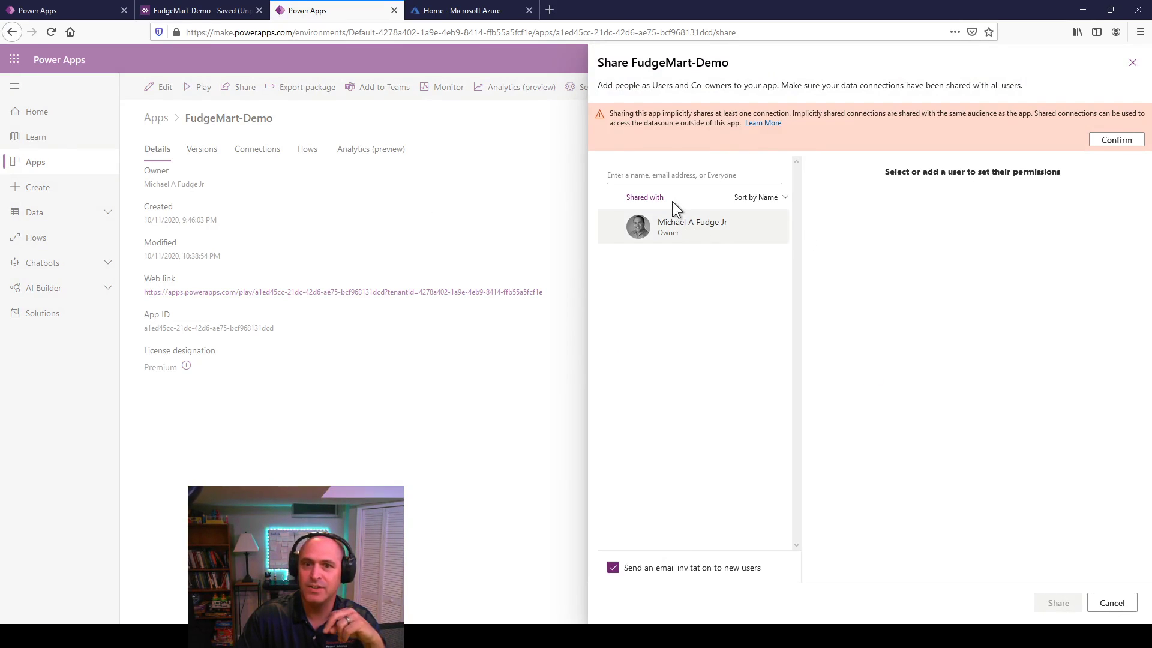
# Step: Search for a colleague in the Share panel and add them as a new user
pyautogui.click(660, 172)
pyautogui.write('dlno')
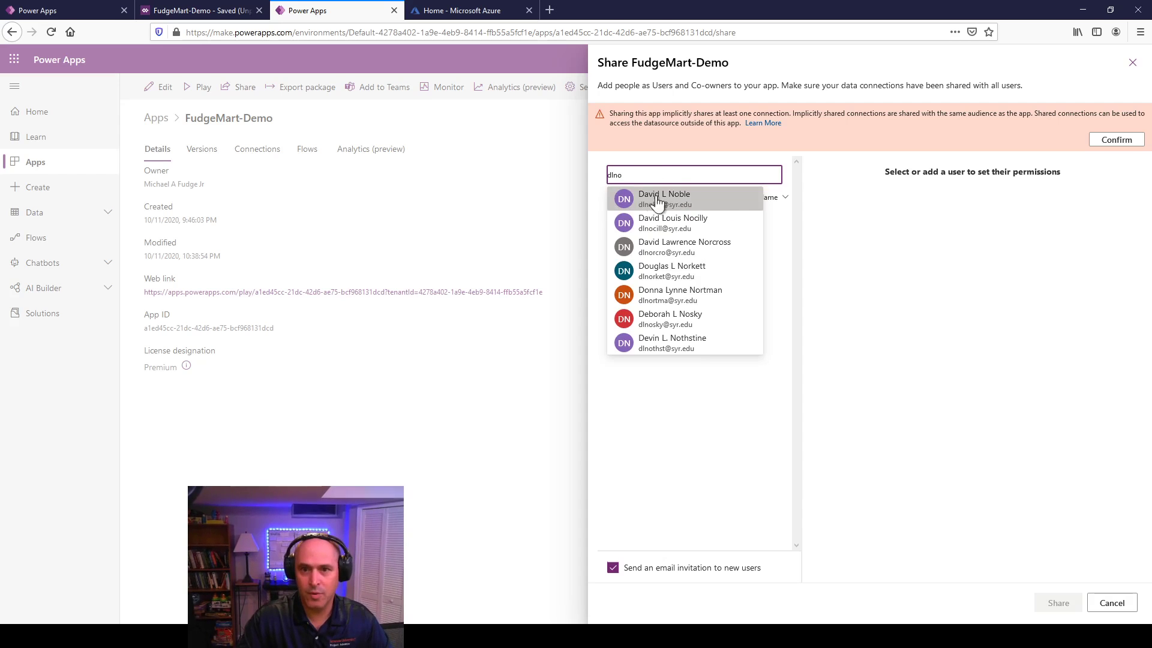
pyautogui.click(672, 318)
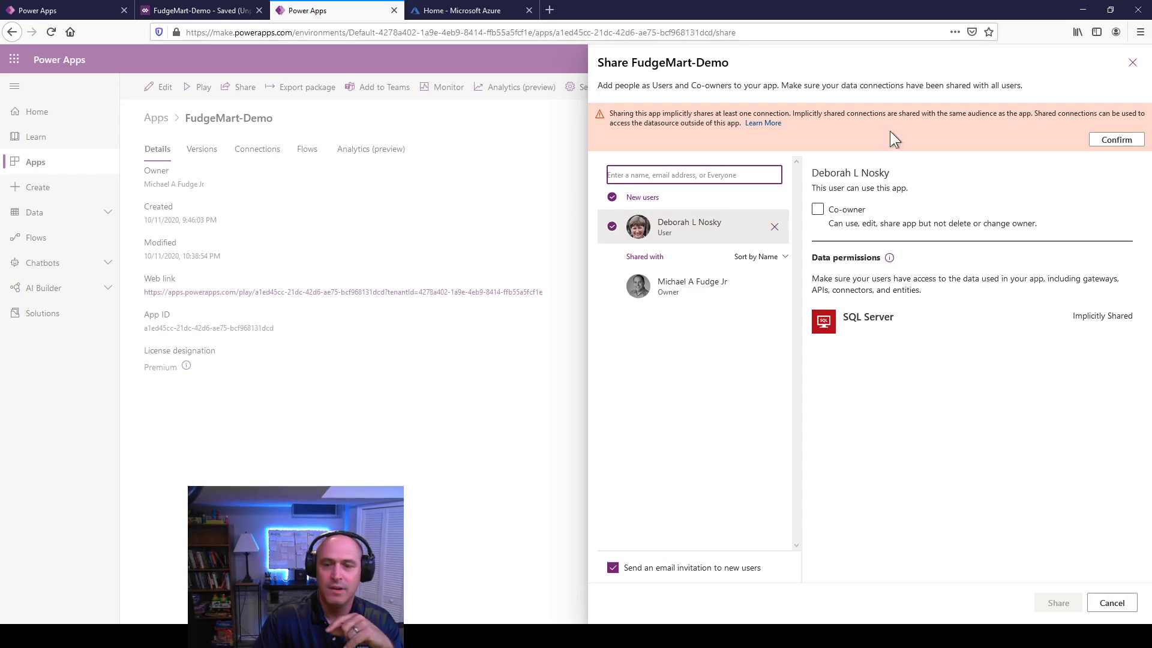
# Step: Cancel sharing, discard the pending new user, and return to the Power Apps home page
pyautogui.click(1117, 600)
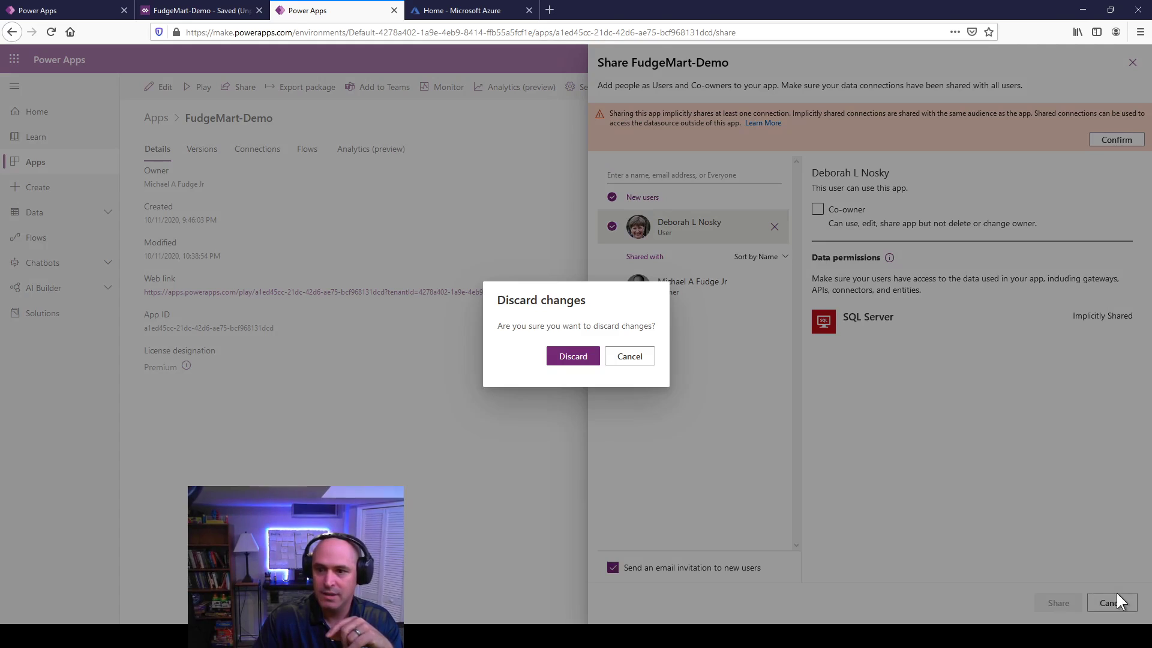
pyautogui.click(553, 360)
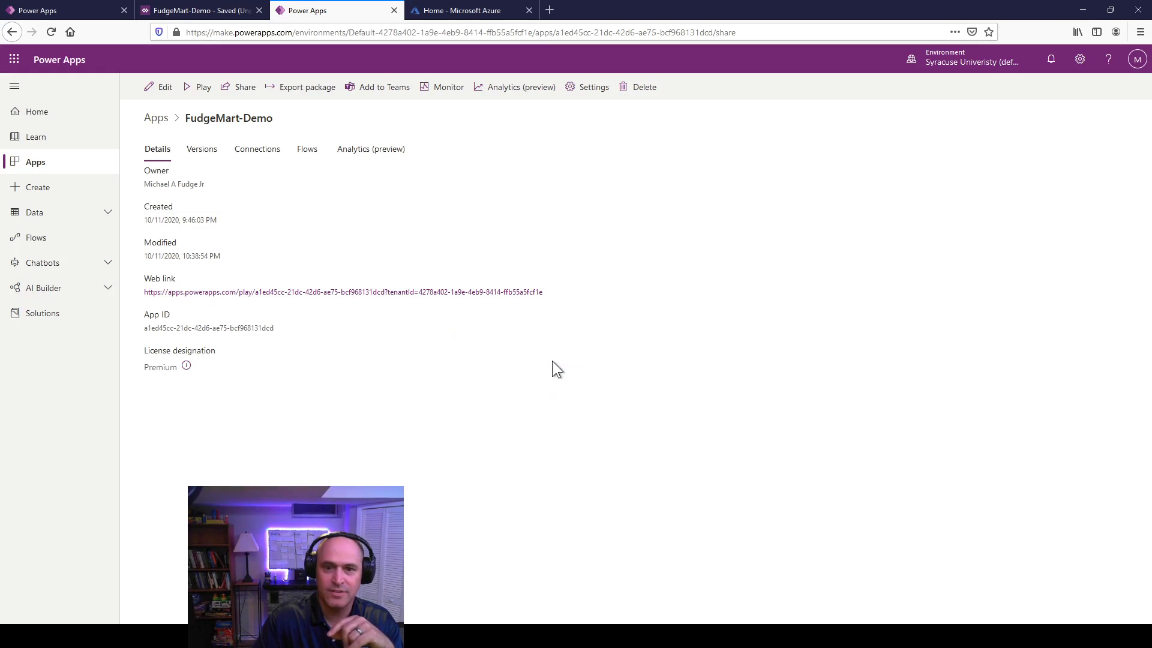
pyautogui.click(21, 114)
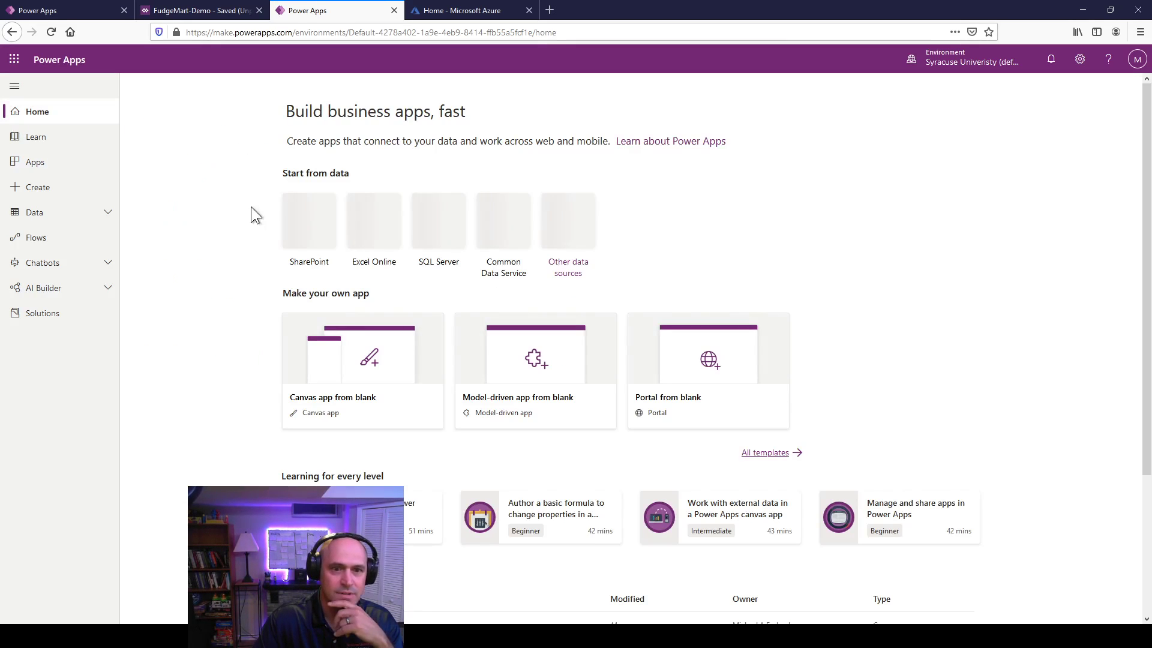
# Step: Show the Apps list in Power Apps, with FudgeMart-Demo at the top
pyautogui.click(43, 173)
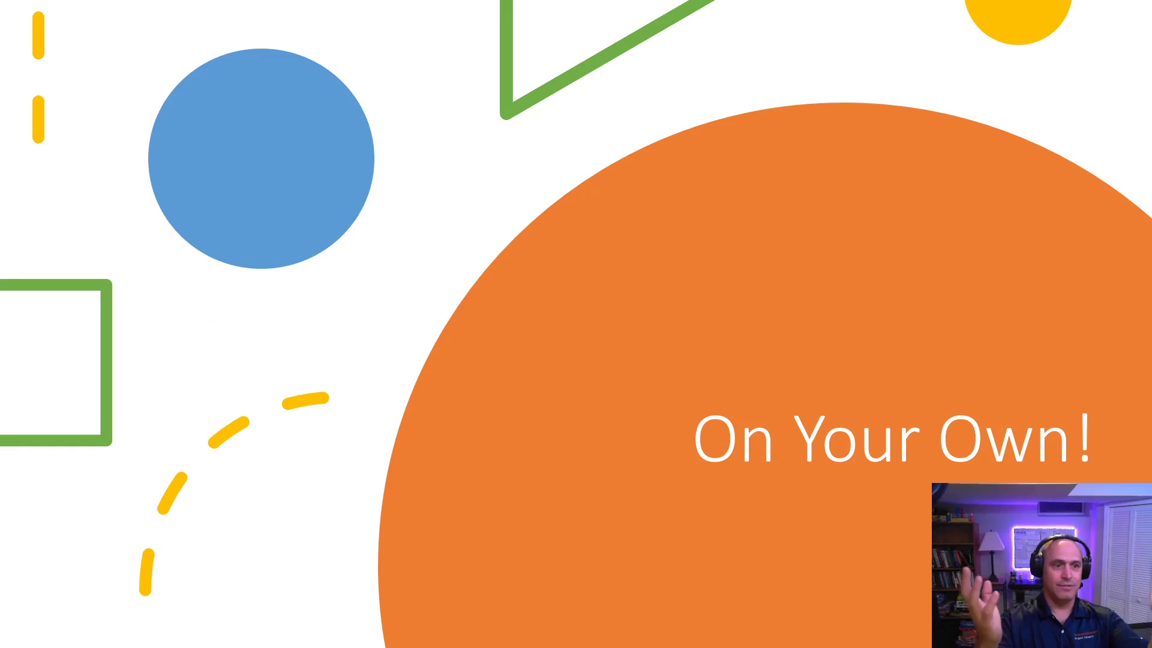
# Step: Advance the slideshow to 'The Rest – On your own' slide
pyautogui.press('Right')
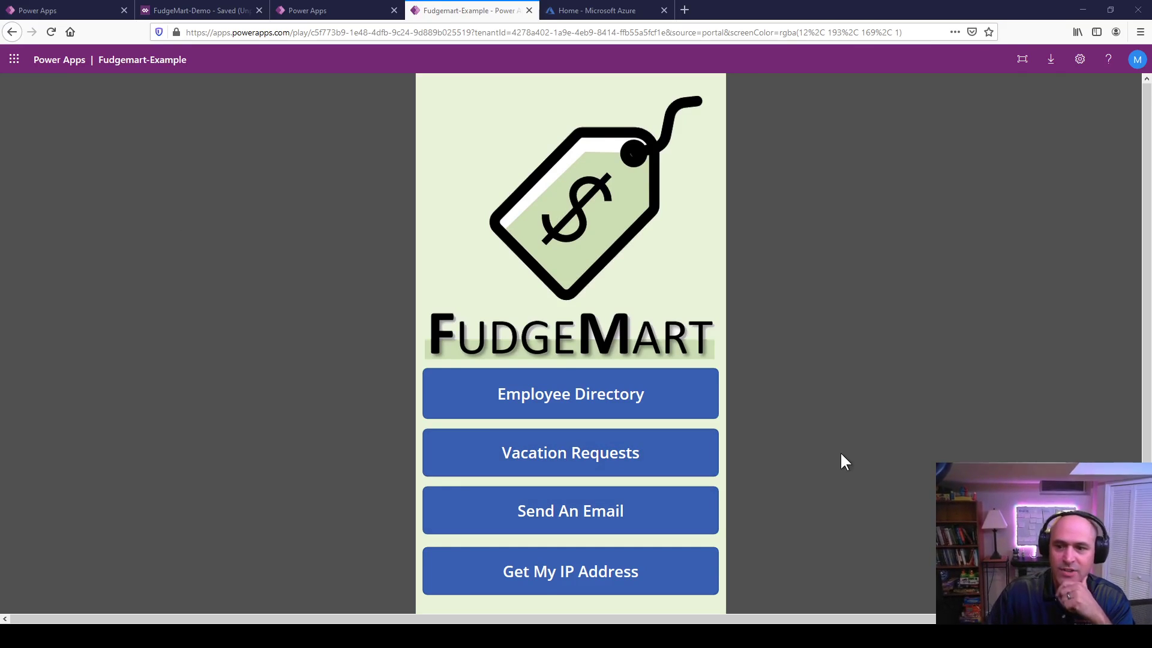
# Step: Get the IP address 52.160.92.112 in Fudgemart-Example, then open the Send An Email screen
pyautogui.scroll(-2, 837, 461)
pyautogui.scroll(2, 736, 434)
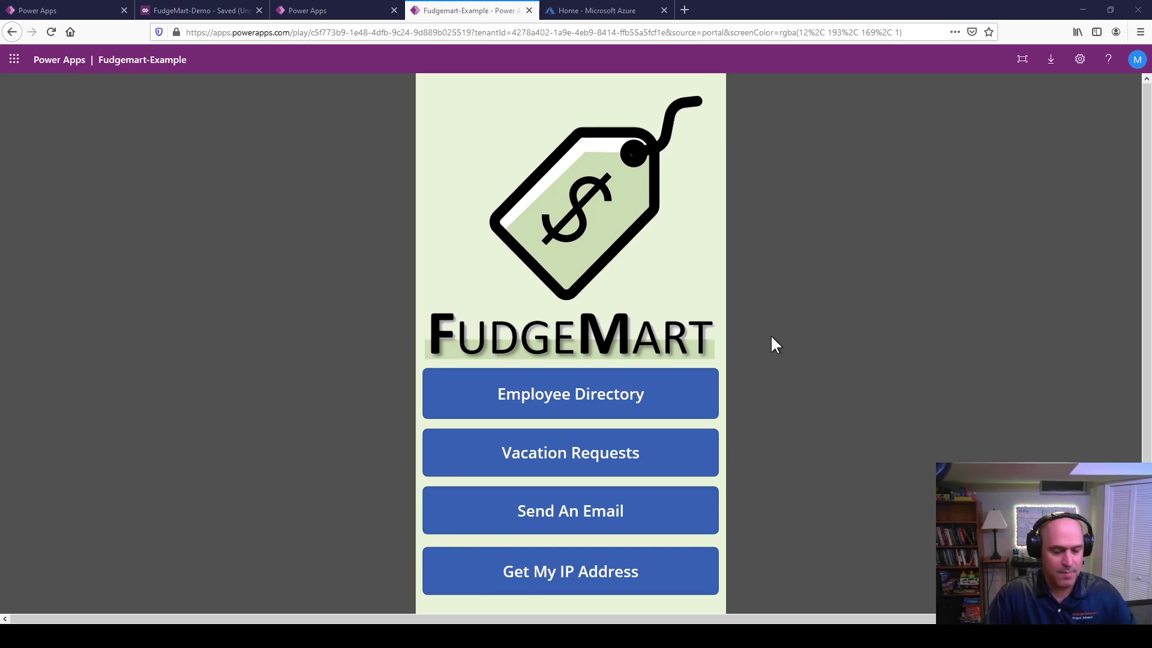
pyautogui.scroll(-2, 516, 576)
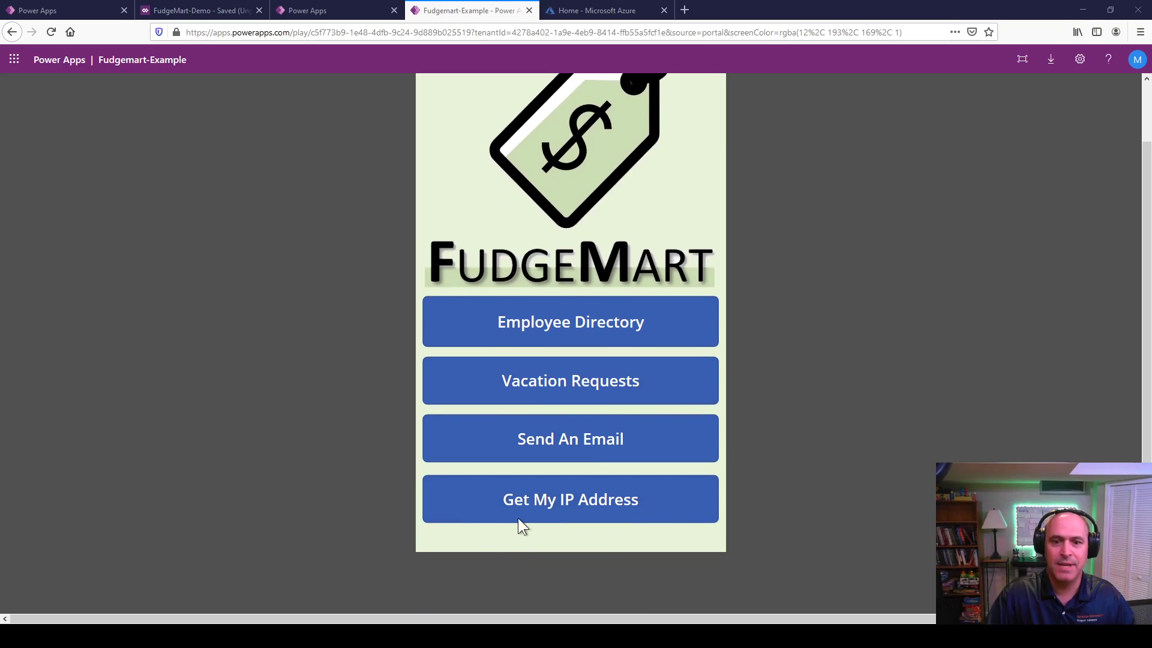
pyautogui.click(525, 500)
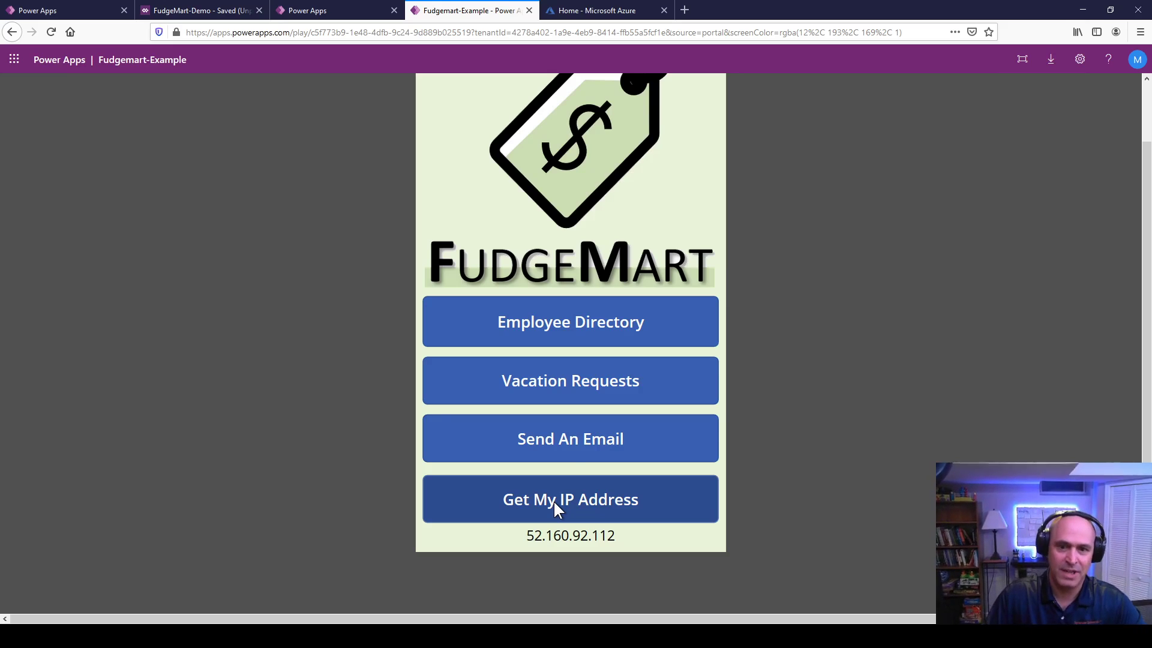
pyautogui.click(574, 440)
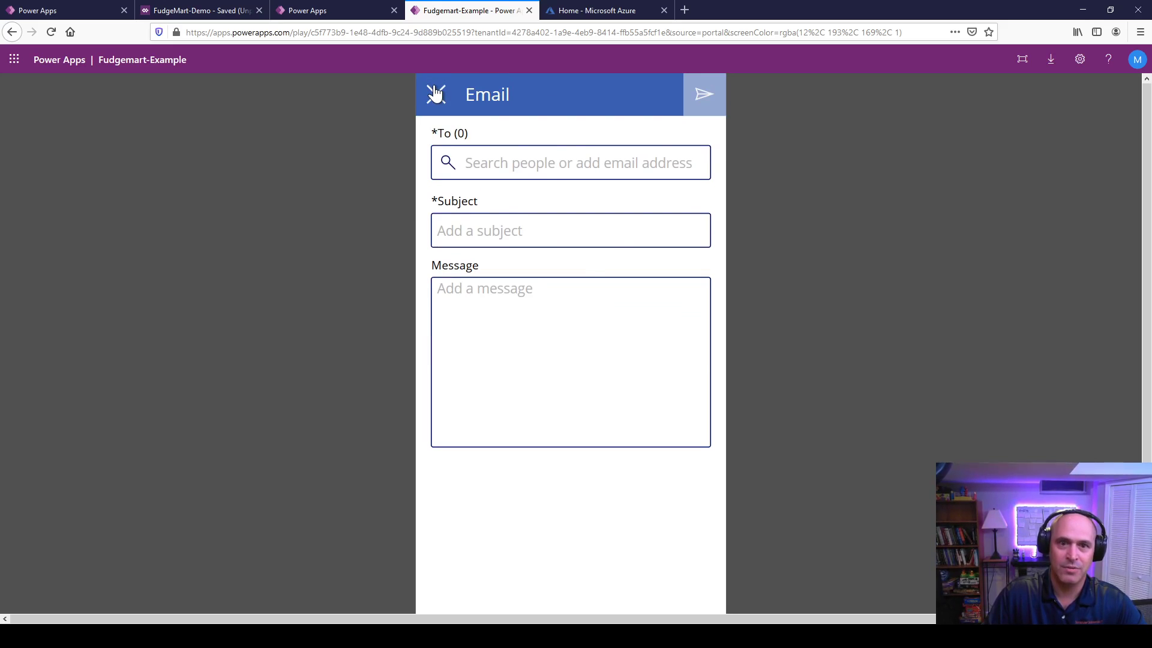
# Step: Leave the email screen and start a new vacation request from Vacation Requests
pyautogui.click(435, 94)
pyautogui.click(532, 456)
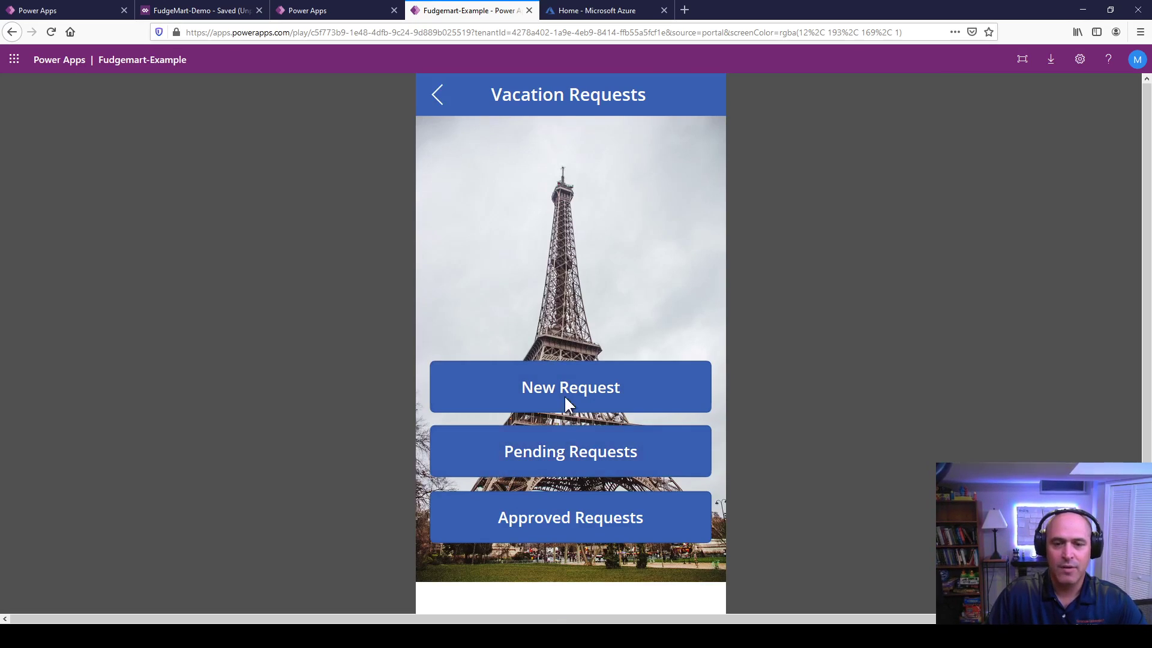
pyautogui.click(596, 393)
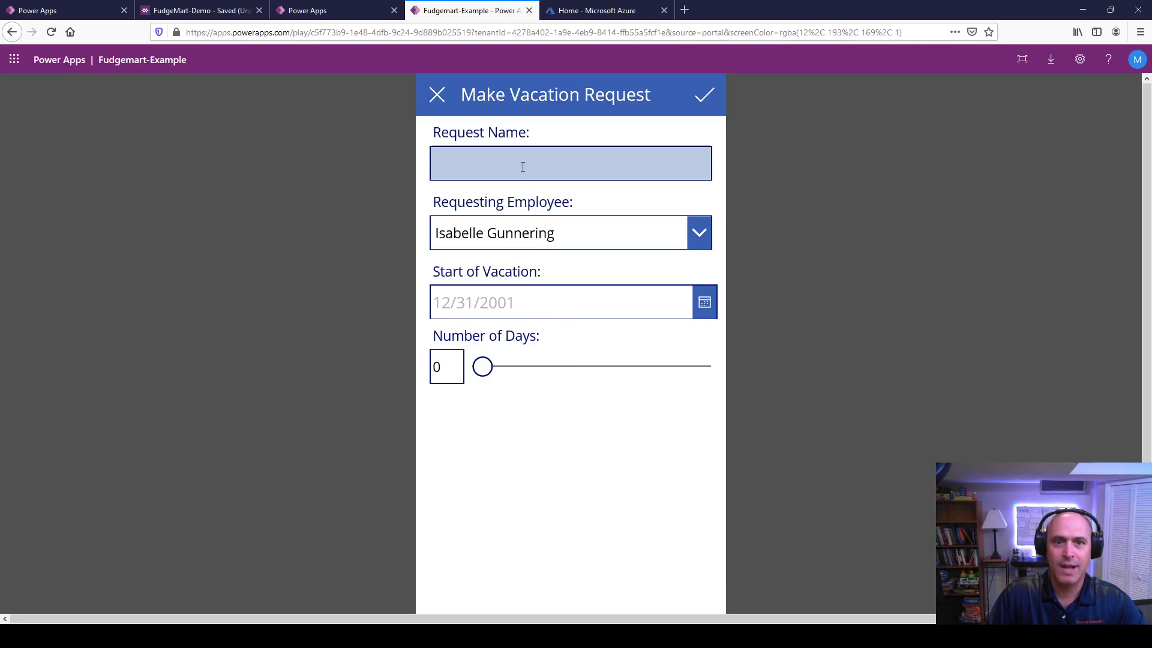
# Step: Name the request after the employee going skiing and pick the last listed employee as requester
pyautogui.click(522, 166)
pyautogui.write('Mike ')
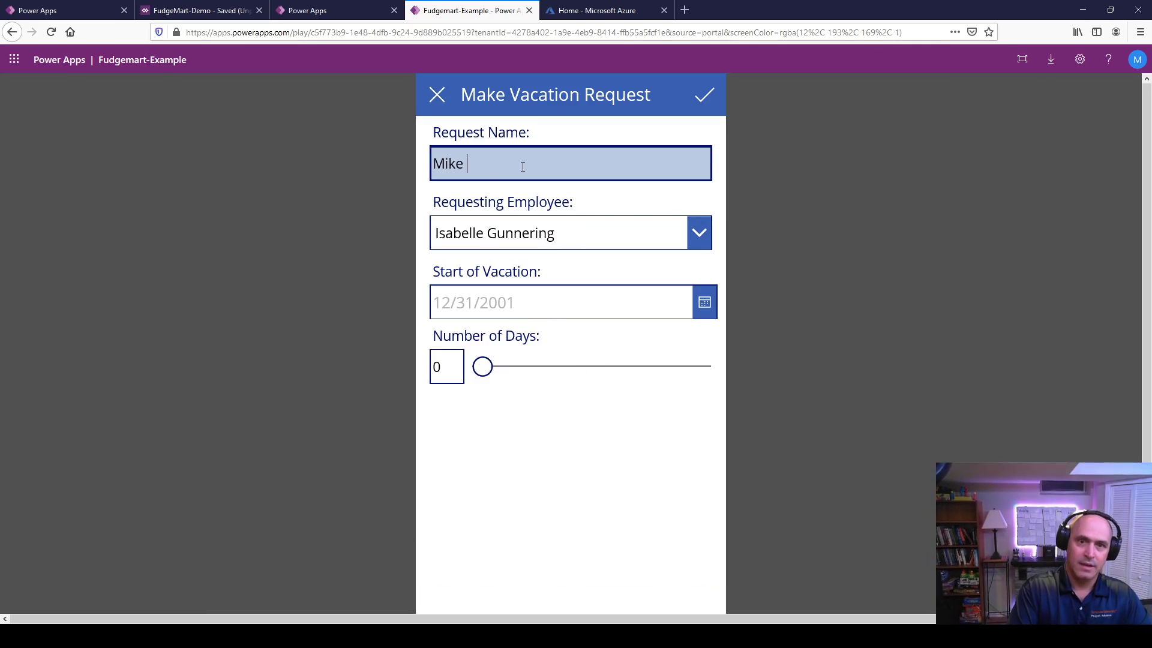
pyautogui.write('goping')
pyautogui.press('BackSpace')
pyautogui.press('BackSpace')
pyautogui.press('BackSpace')
pyautogui.press('BackSpace')
pyautogui.write('ing')
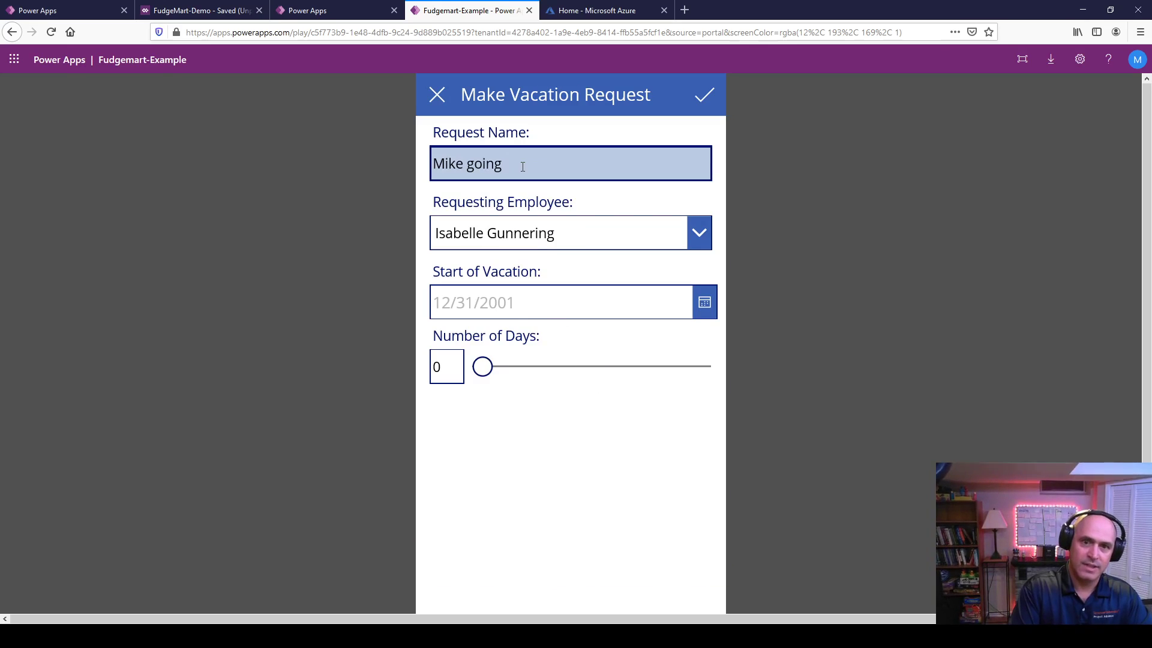
pyautogui.write(' skiing')
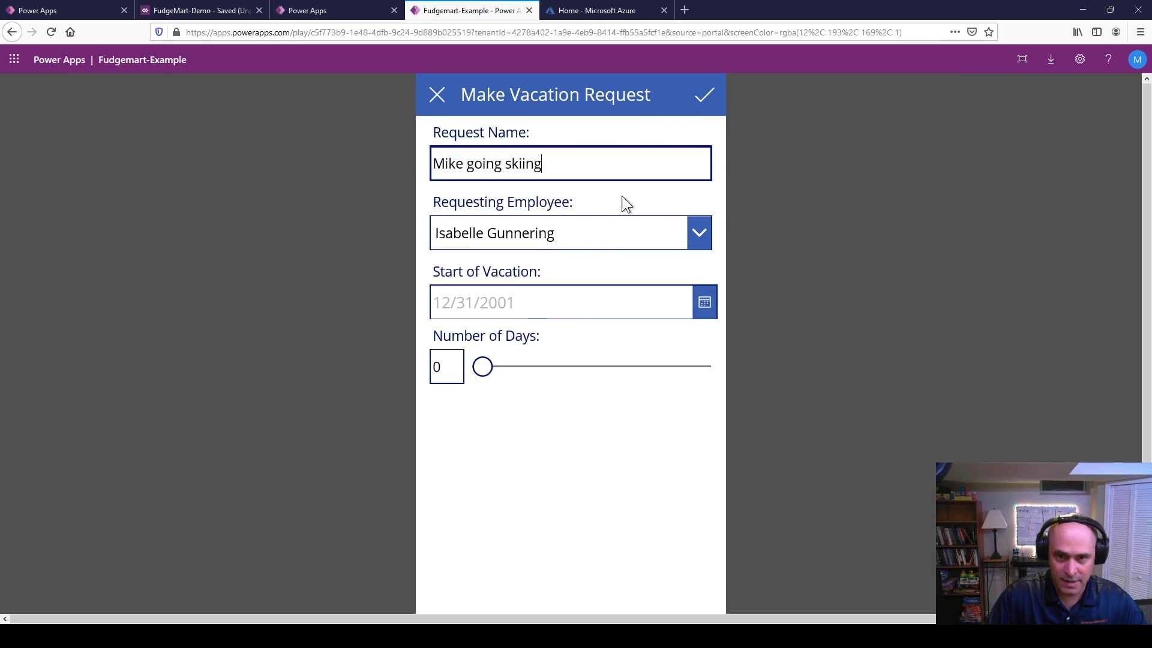
pyautogui.click(600, 235)
pyautogui.scroll(-10, 636, 384)
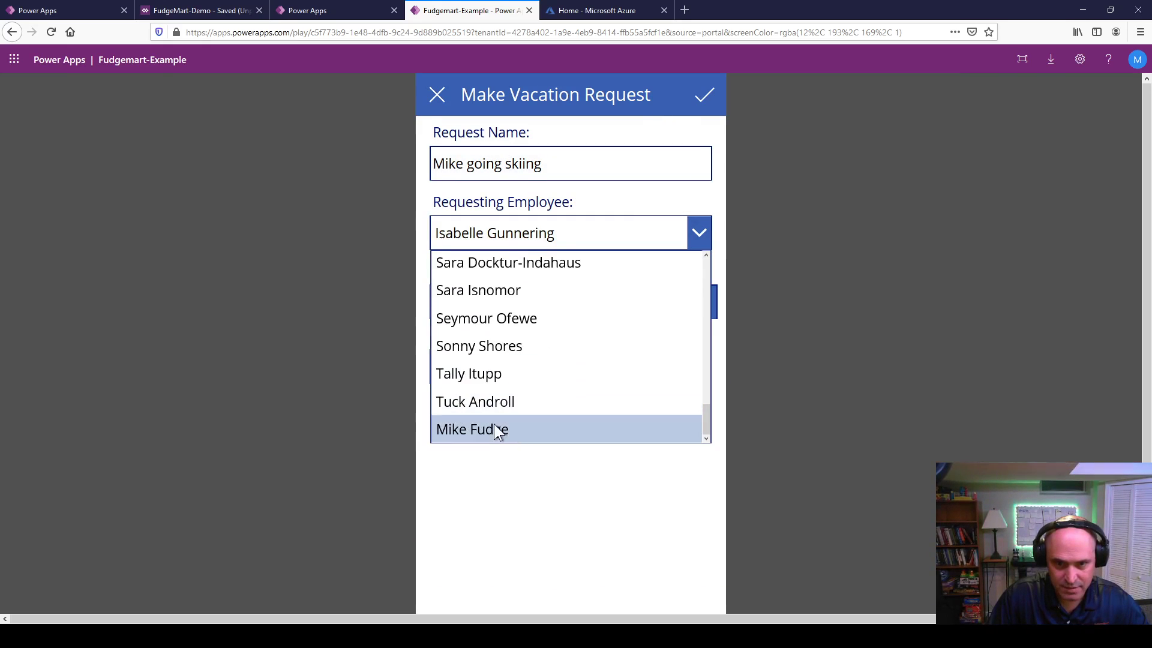
pyautogui.click(497, 431)
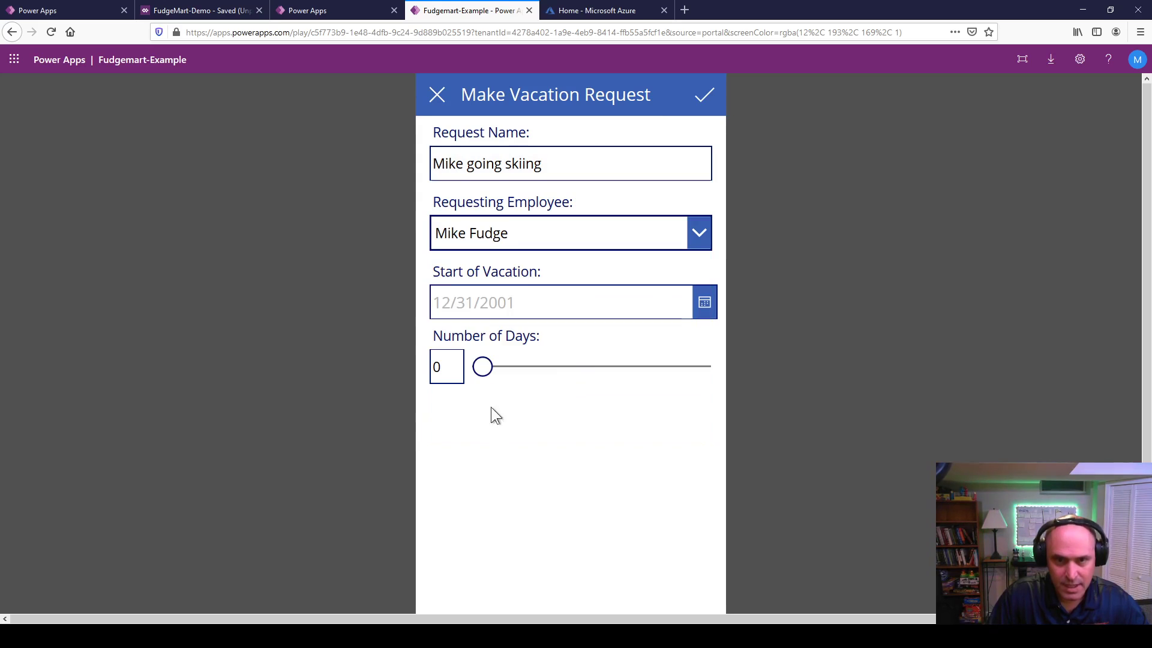
# Step: Set the start date to 2/4/2021 and the length to 6 days, then submit the request
pyautogui.click(511, 298)
pyautogui.write('2/4/')
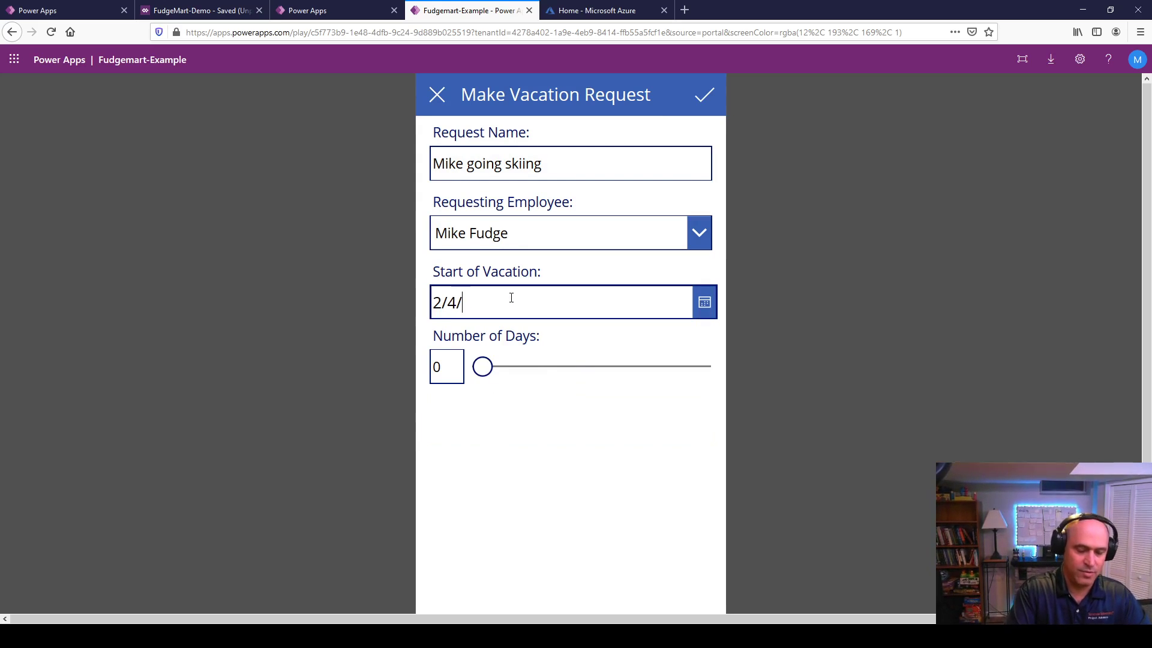
pyautogui.write('2021')
pyautogui.click(451, 359)
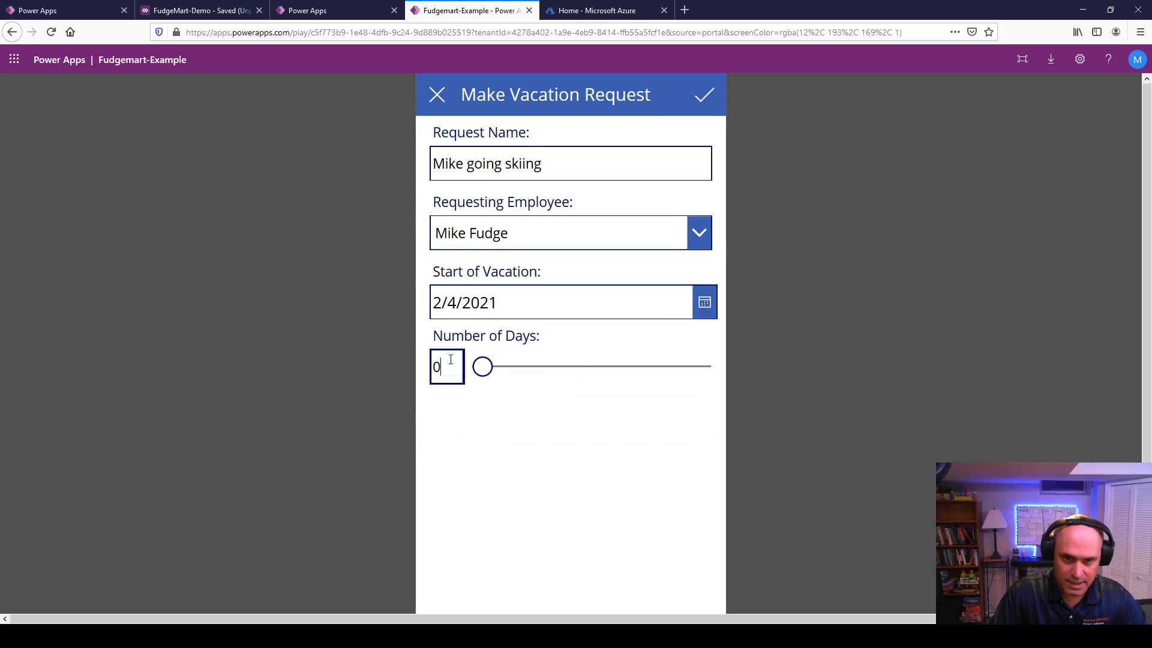
pyautogui.moveTo(483, 368); pyautogui.dragTo(564, 375)
pyautogui.click(458, 370)
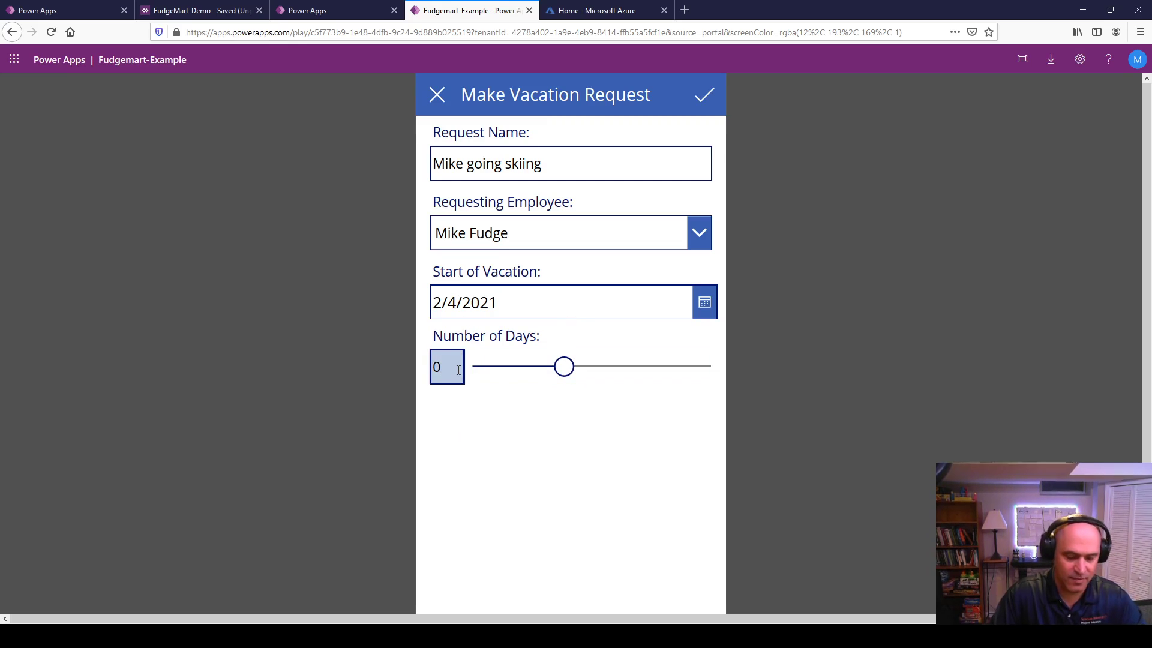
pyautogui.write('6')
pyautogui.click(711, 99)
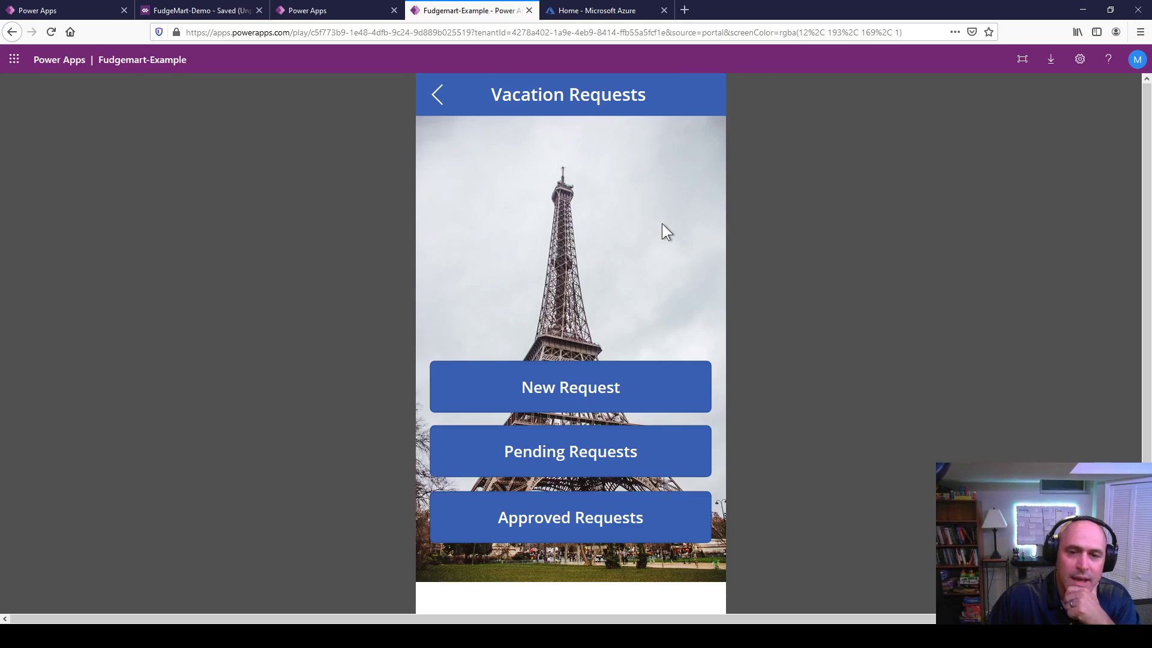
# Step: Approve the pending skiing request with a different employee as approver, then go back to the main menu
pyautogui.click(588, 458)
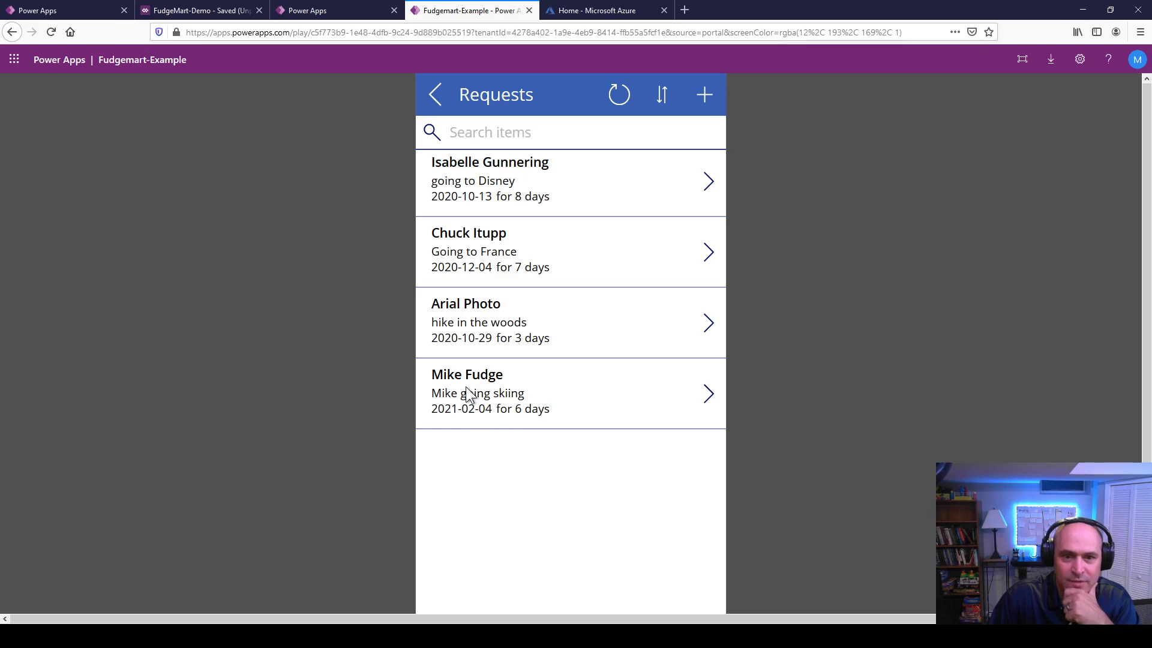
pyautogui.moveTo(432, 374); pyautogui.dragTo(541, 413)
pyautogui.click(686, 401)
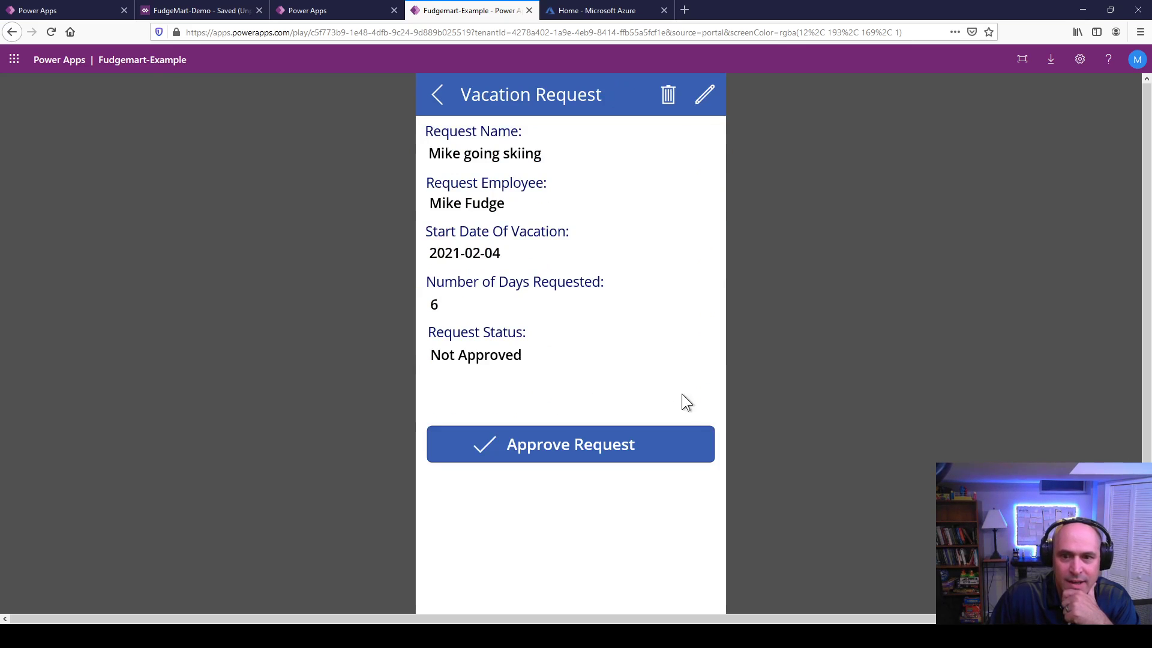
pyautogui.click(547, 449)
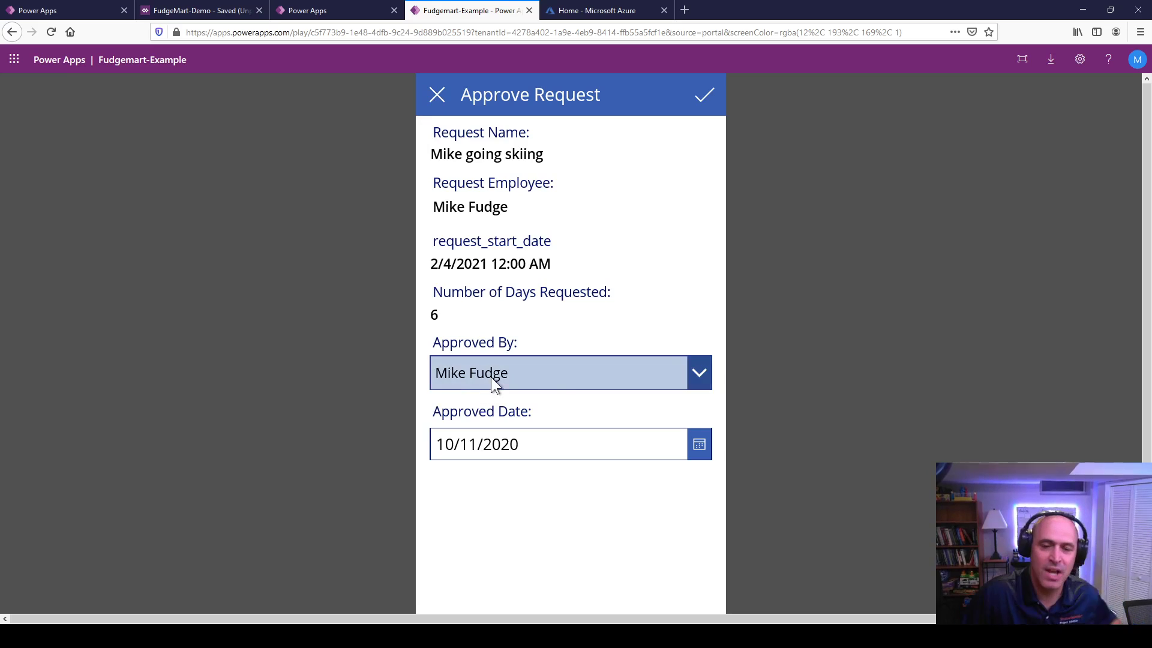
pyautogui.click(568, 384)
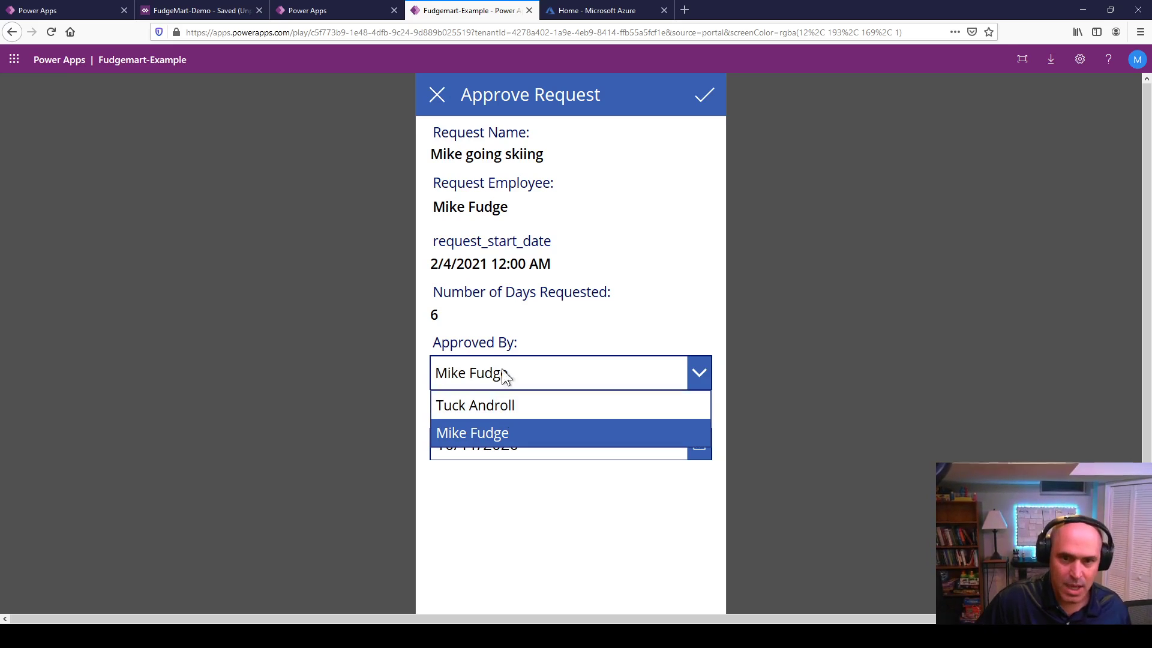
pyautogui.click(507, 405)
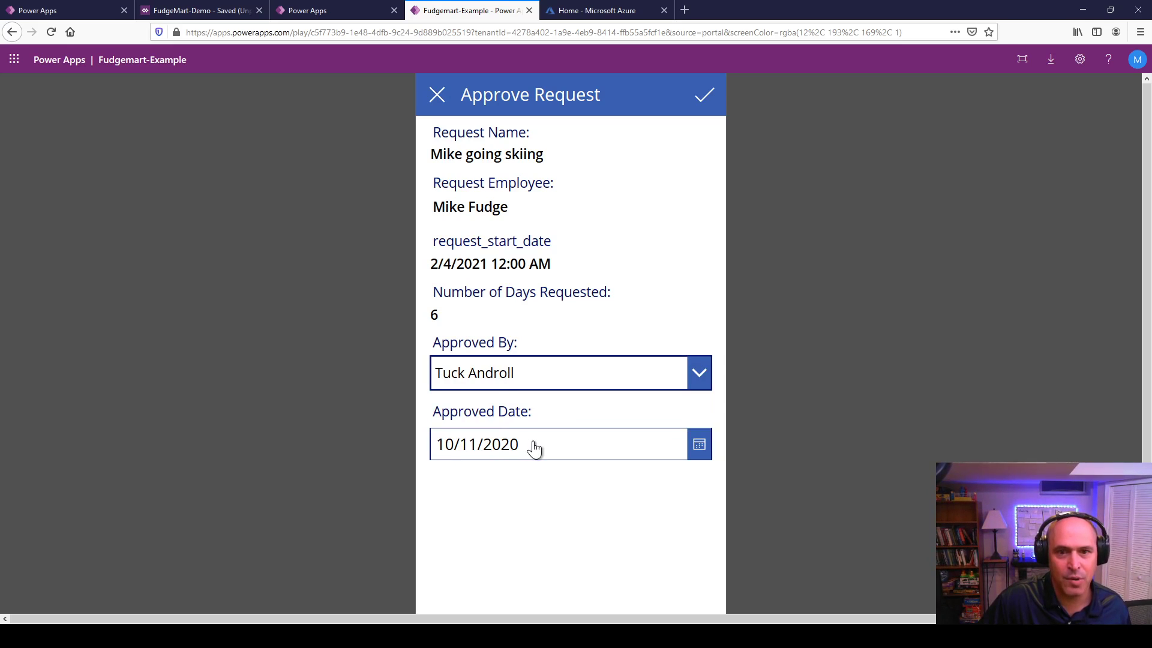
pyautogui.click(706, 102)
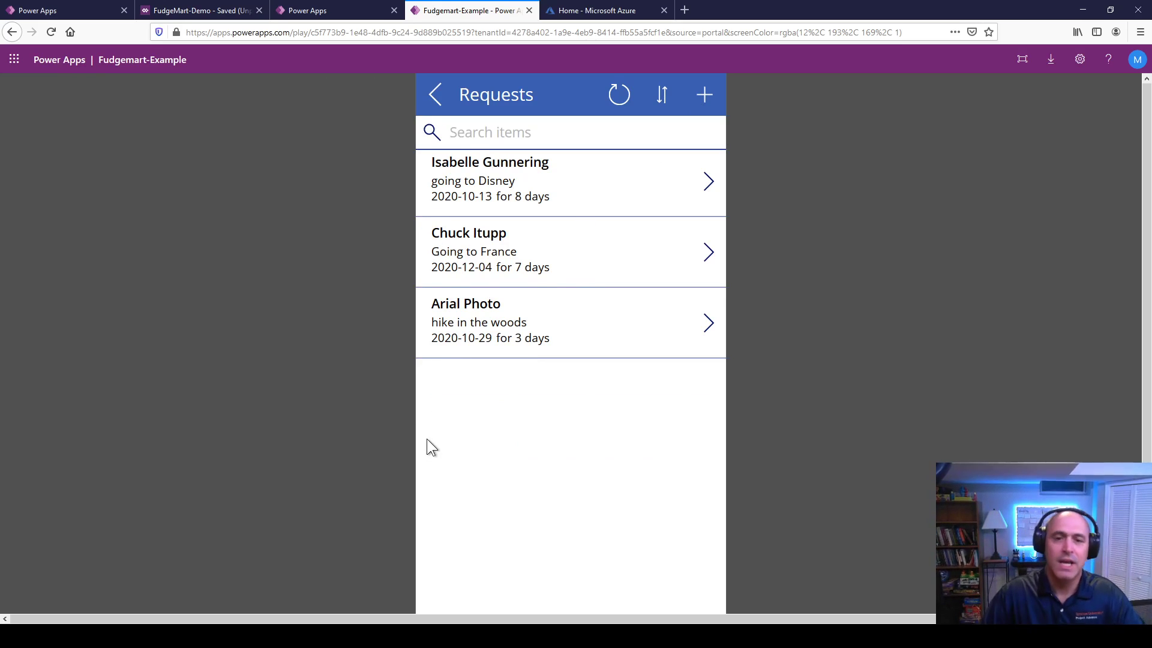
pyautogui.click(435, 94)
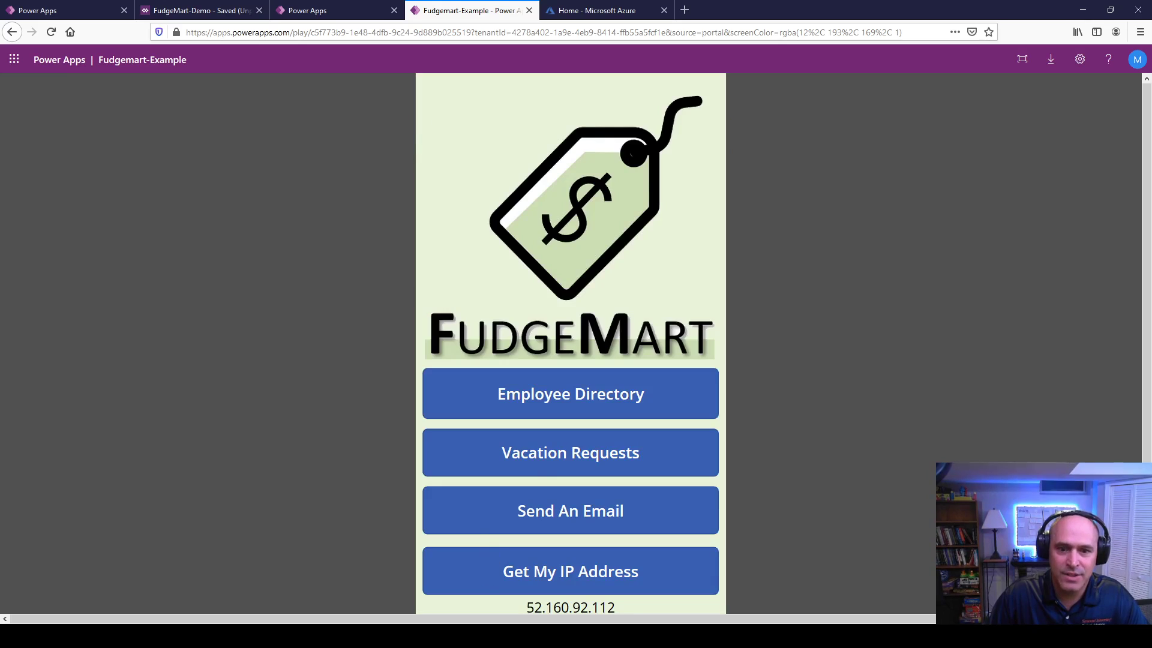
# Step: Check that Approved Requests lists the skiing request dated 10/11/2020, then go back
pyautogui.click(530, 458)
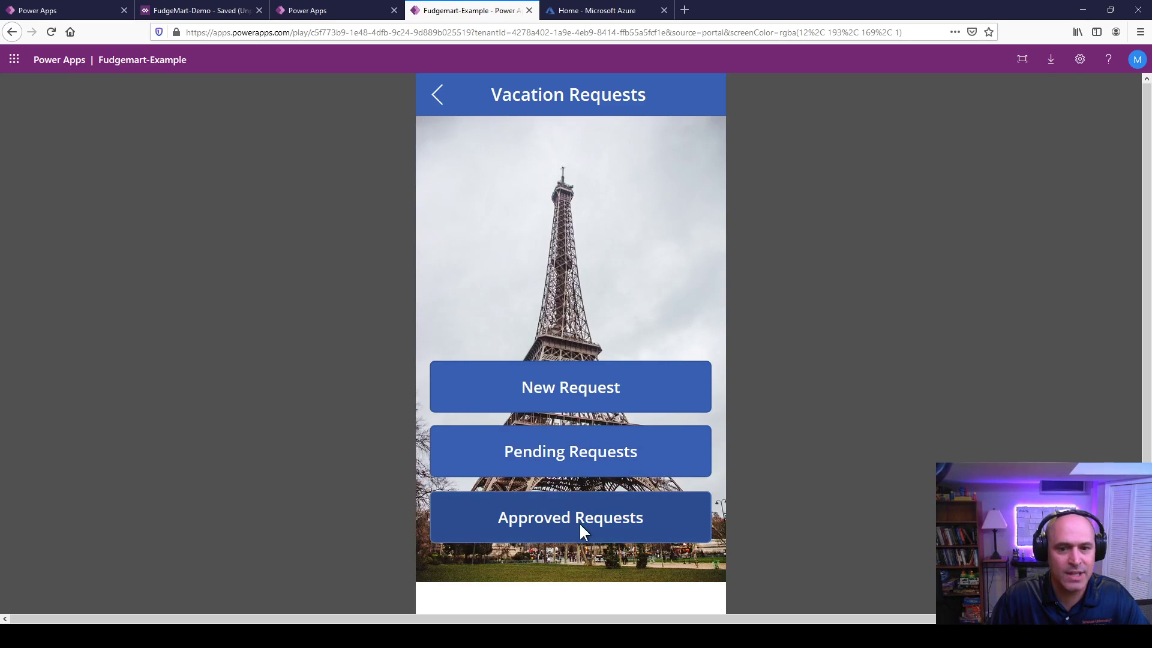
pyautogui.click(539, 519)
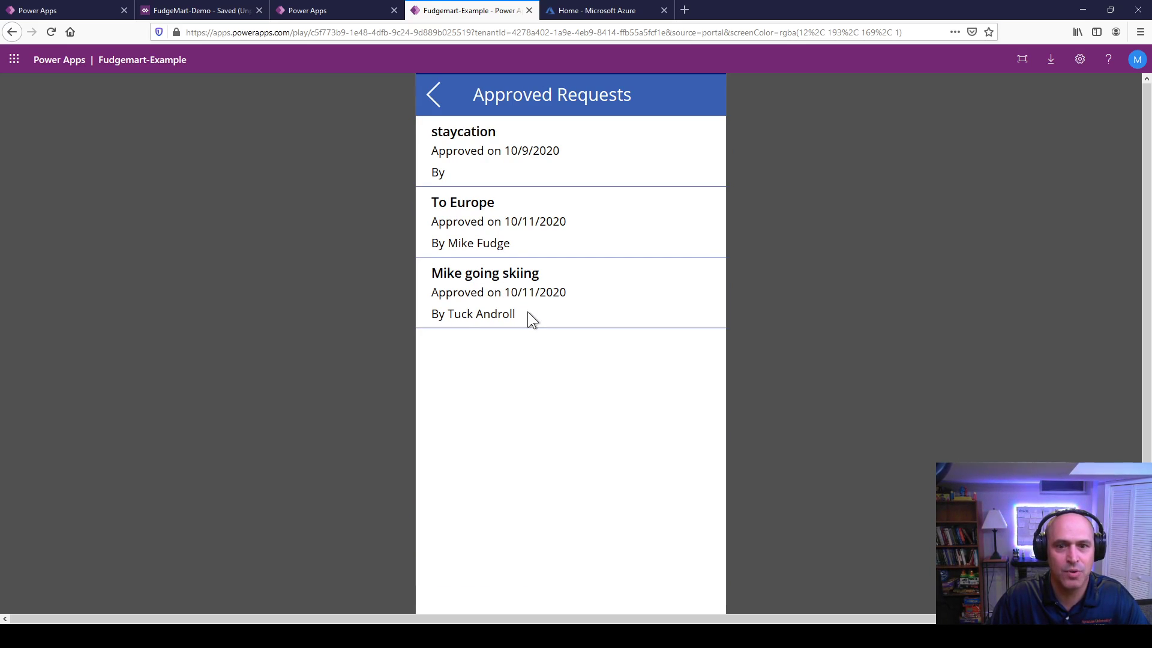
pyautogui.moveTo(494, 294); pyautogui.dragTo(420, 315)
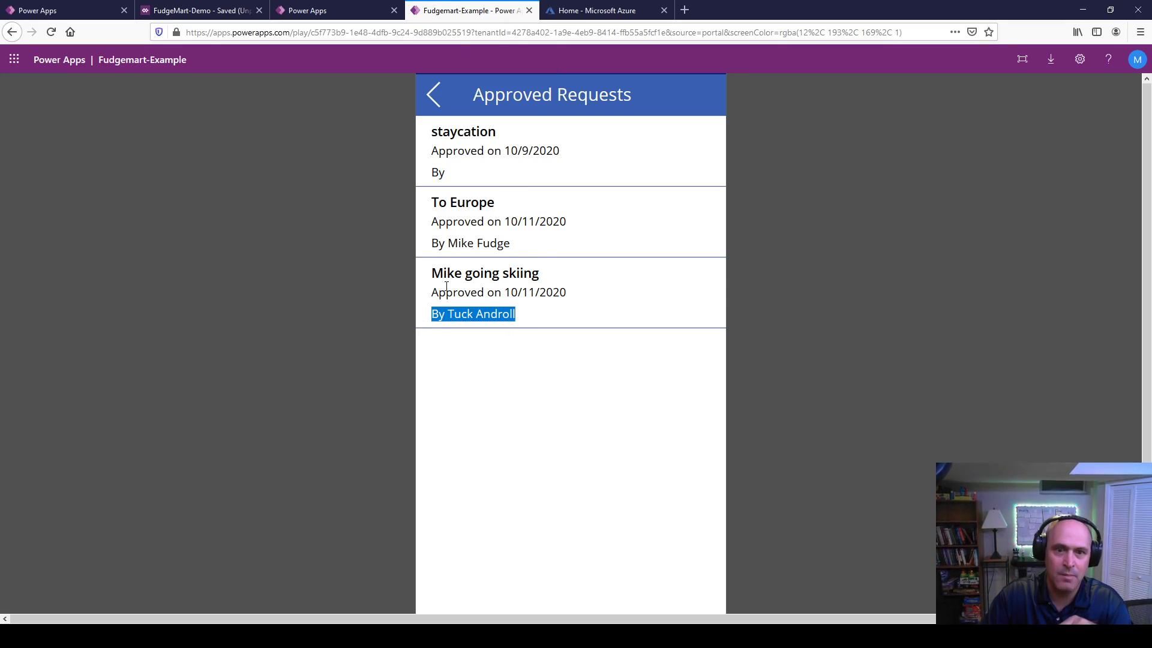
pyautogui.moveTo(443, 274); pyautogui.dragTo(440, 316)
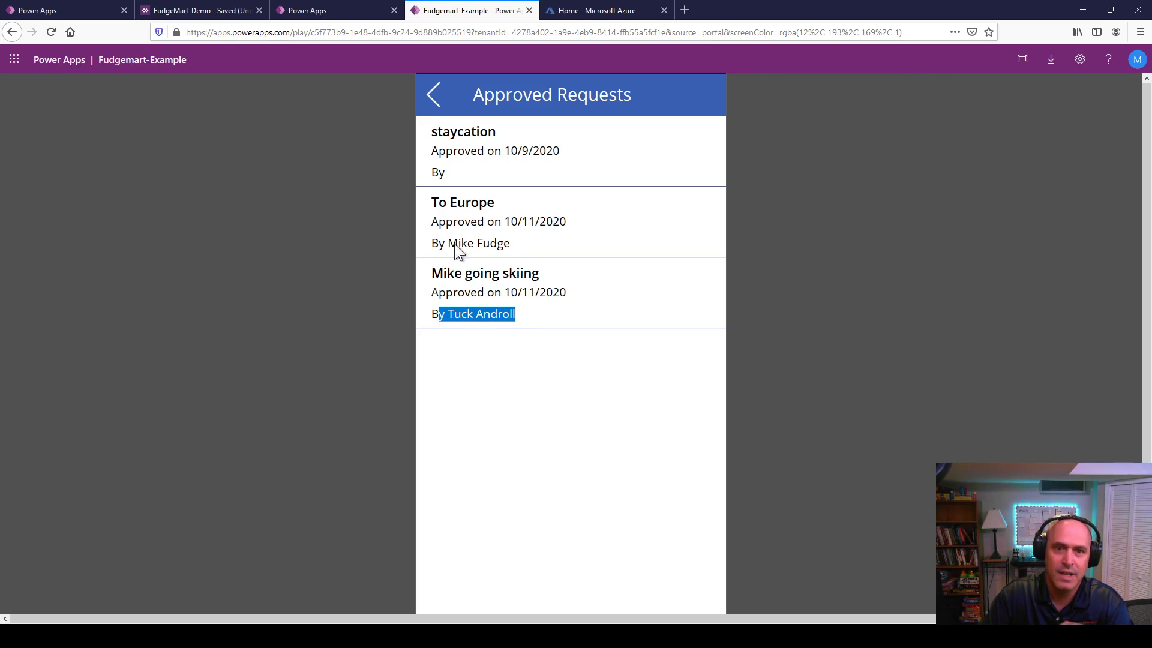
pyautogui.click(432, 96)
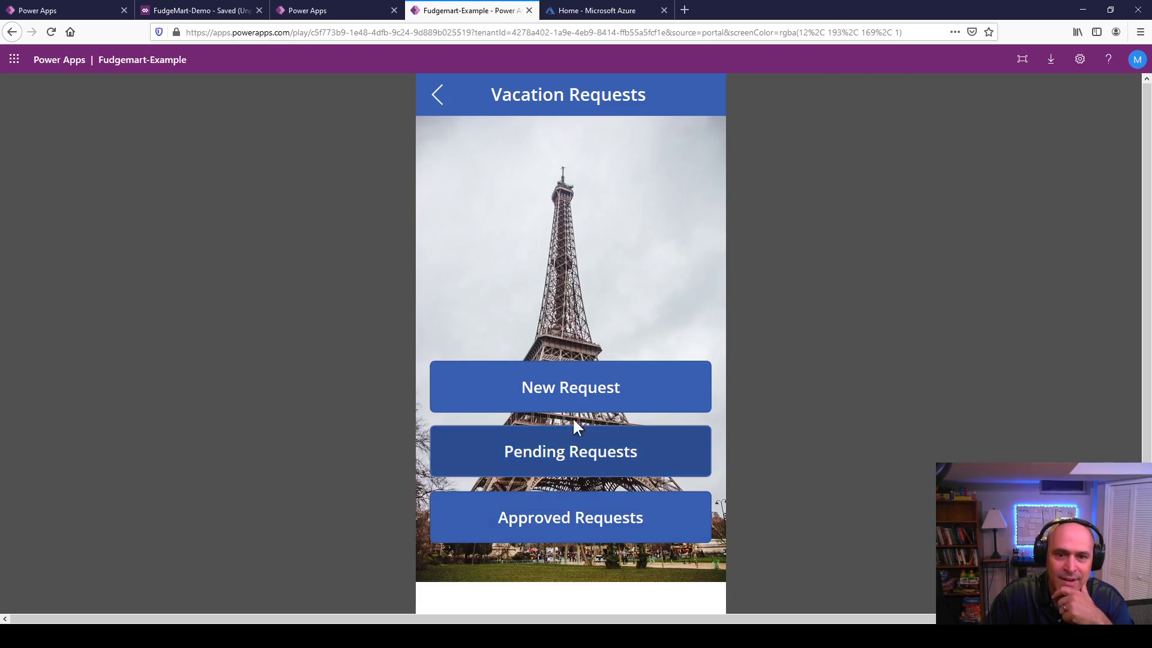
# Step: Open the France trip request's approval form and inspect the approver list and 10/11/2020 date picker
pyautogui.click(585, 445)
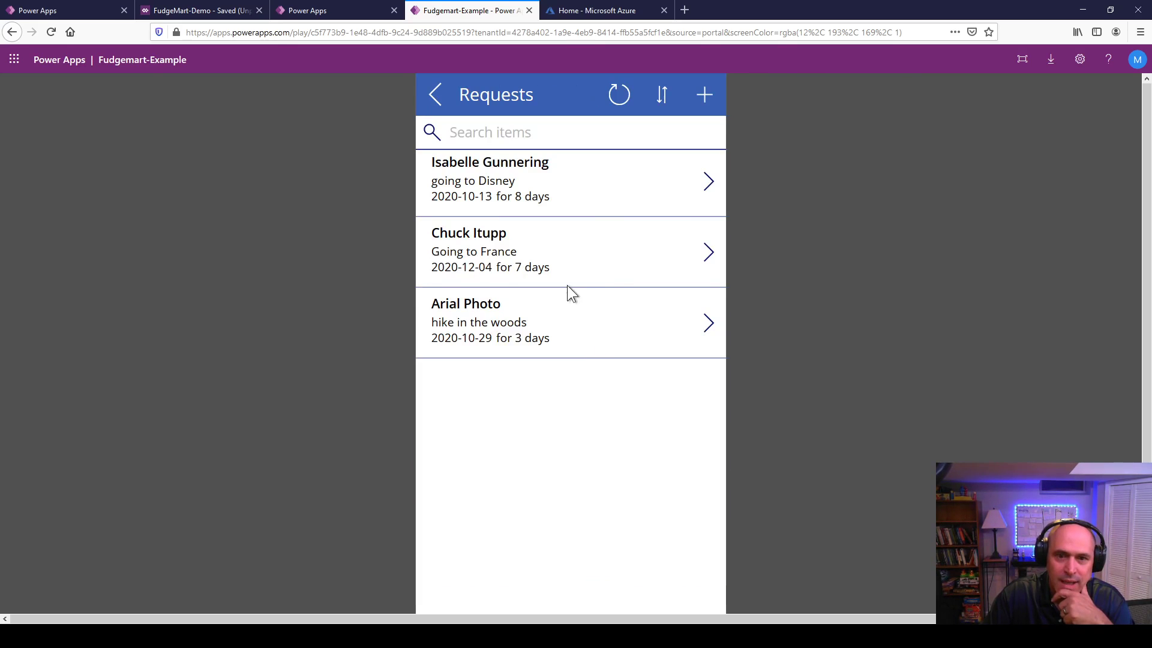
pyautogui.click(709, 251)
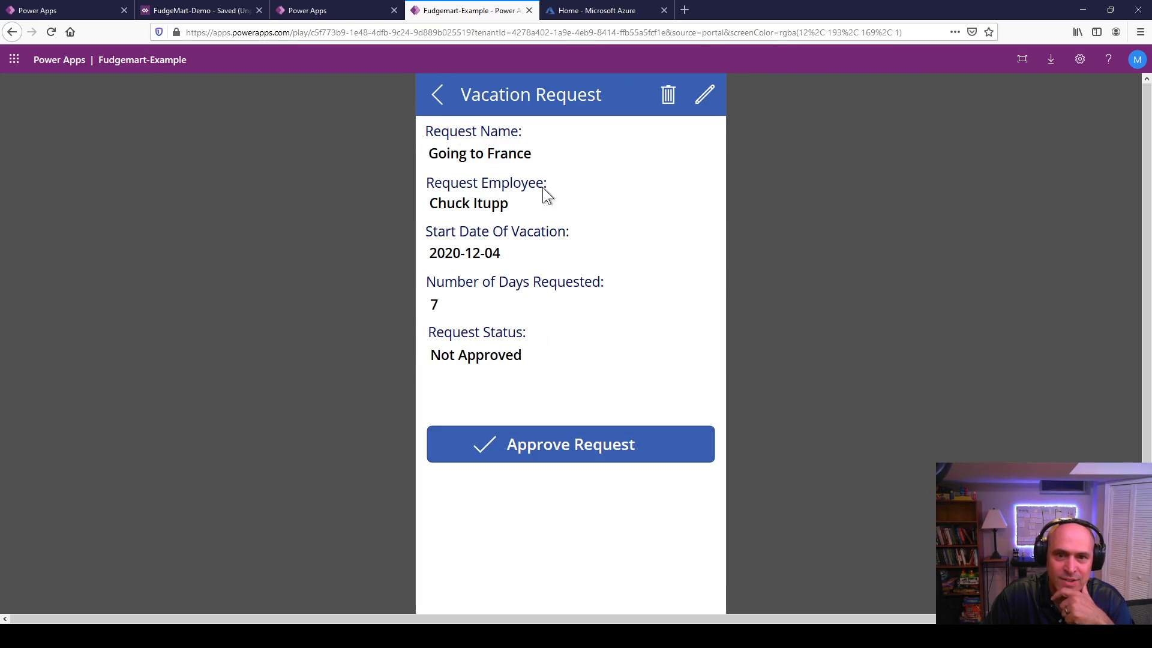
pyautogui.click(541, 448)
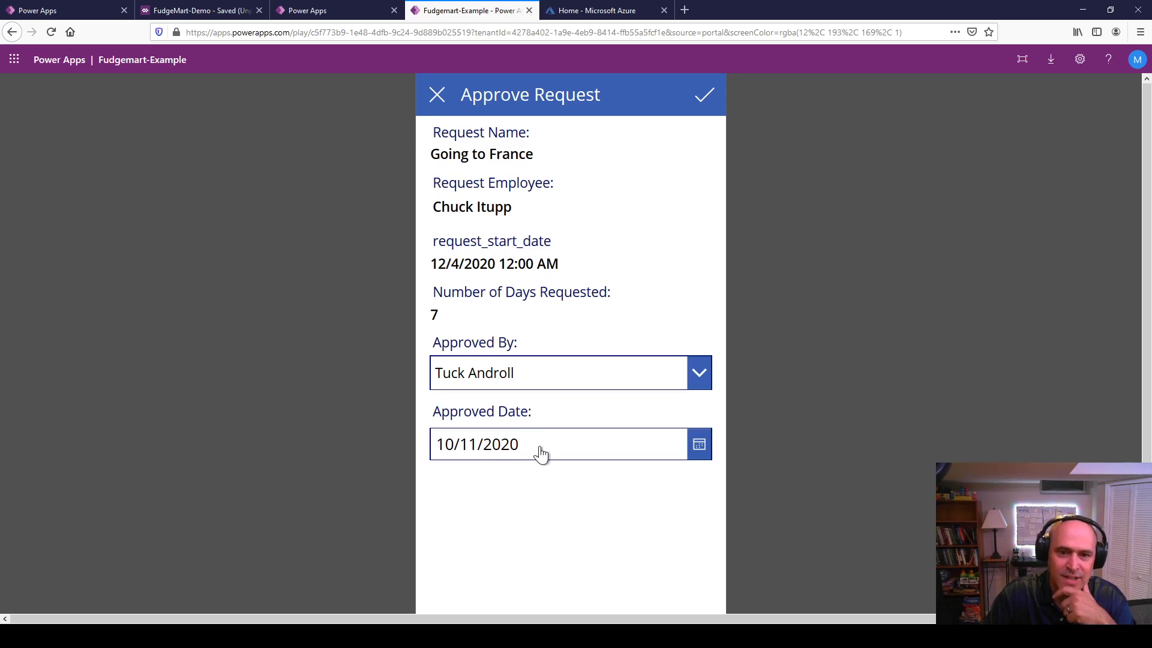
pyautogui.click(512, 363)
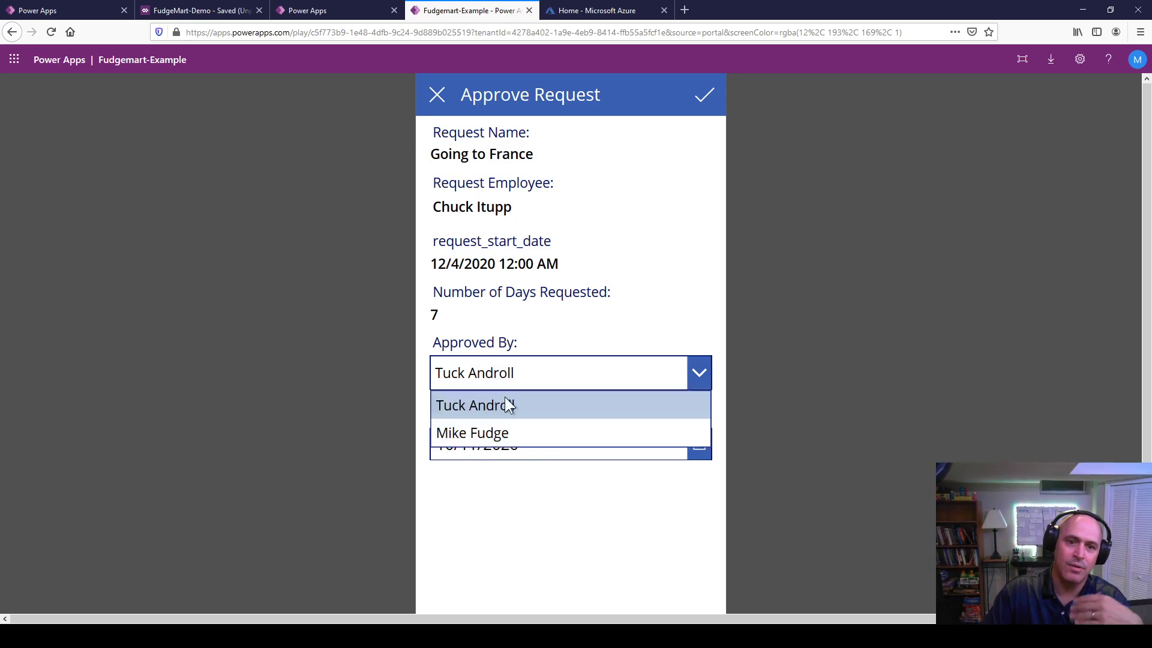
pyautogui.click(491, 408)
pyautogui.click(501, 450)
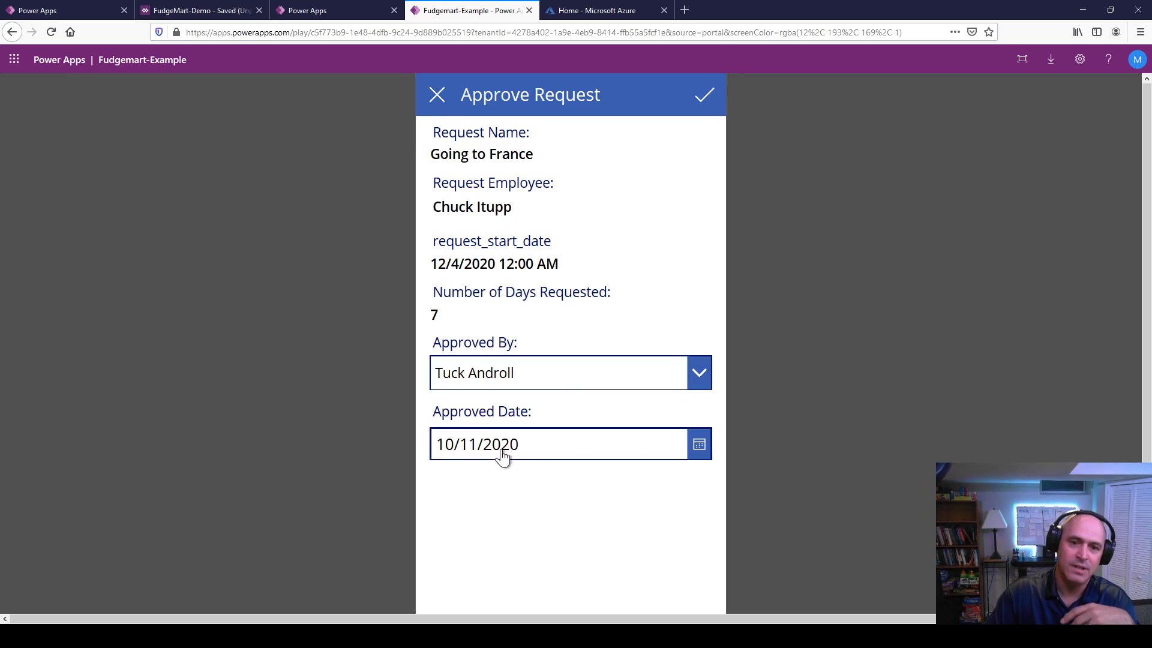
pyautogui.click(646, 234)
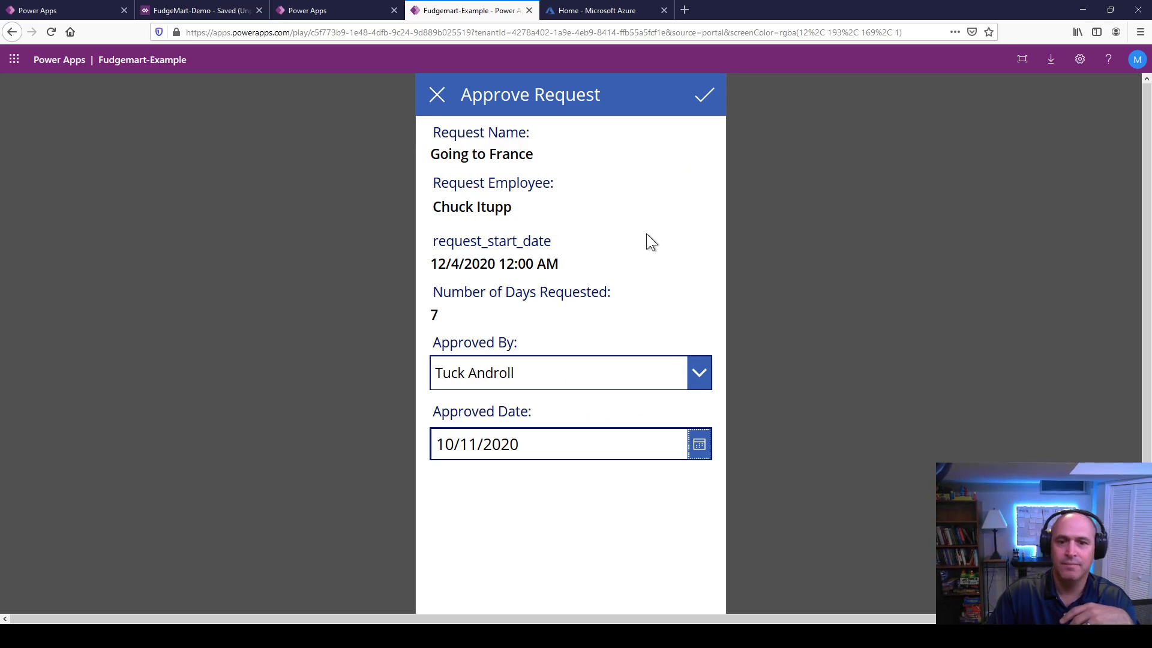
# Step: Cancel the approval so the France request stays Not Approved, and return to the main menu
pyautogui.click(436, 96)
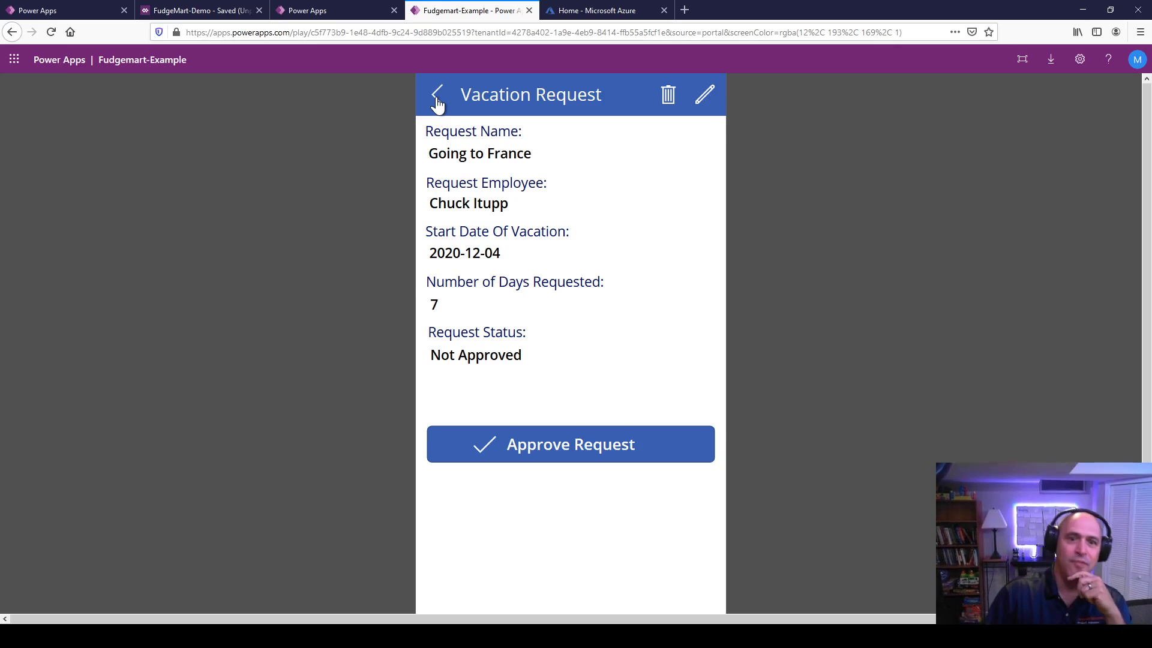
pyautogui.click(437, 101)
pyautogui.click(436, 99)
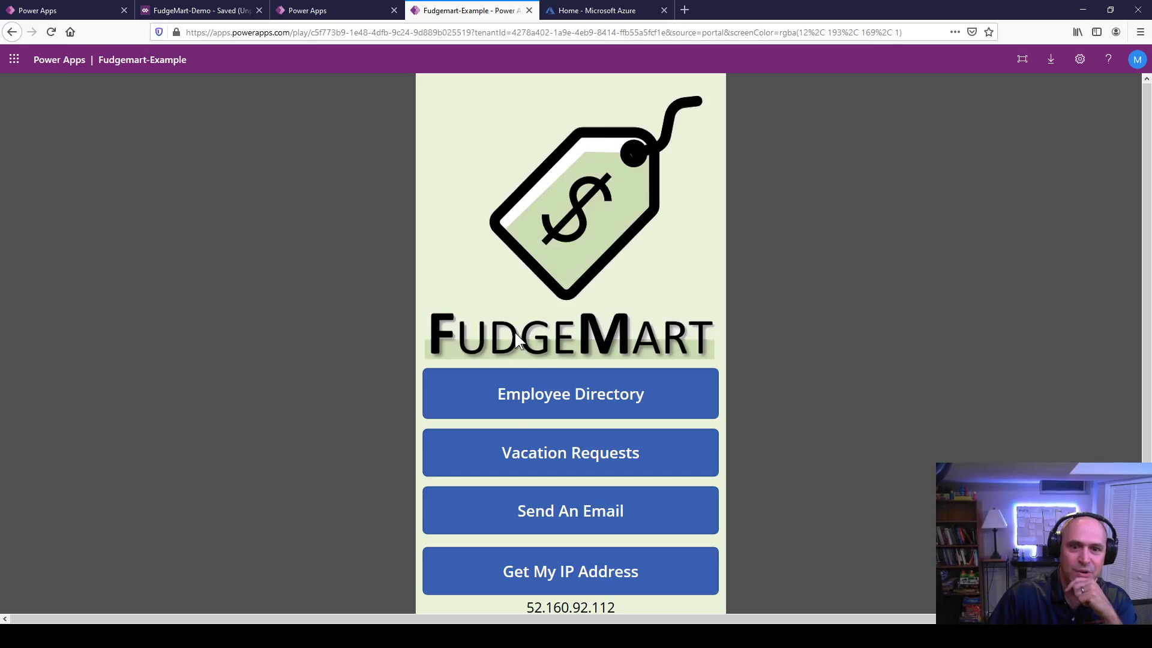
pyautogui.scroll(-2, 523, 481)
pyautogui.scroll(2, 496, 432)
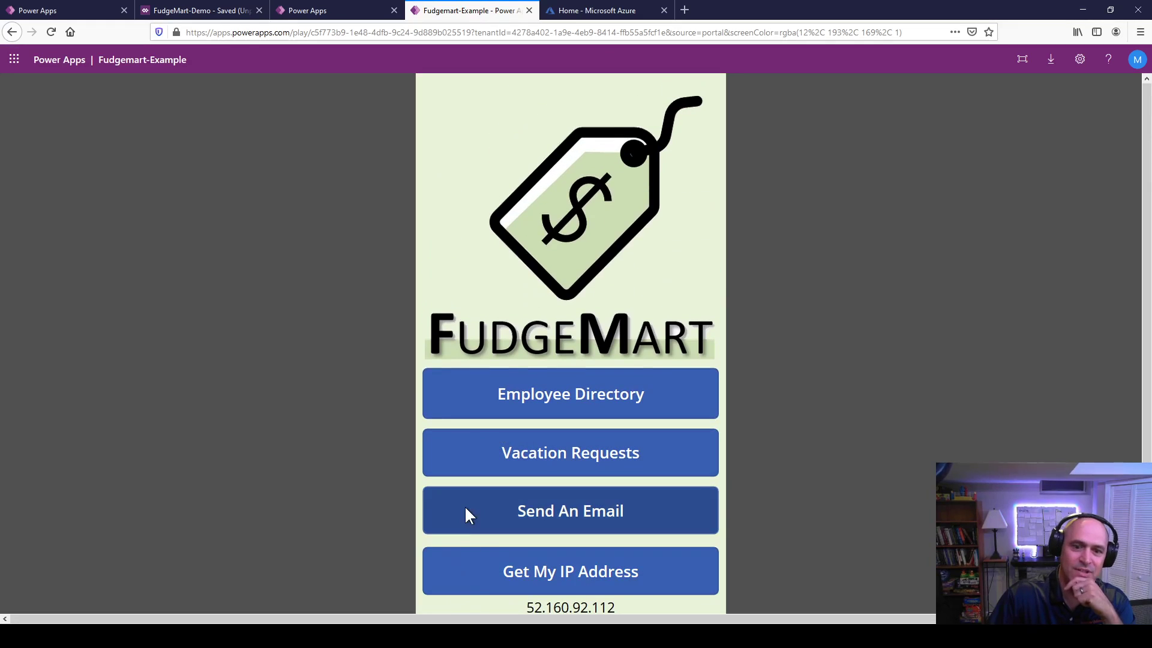